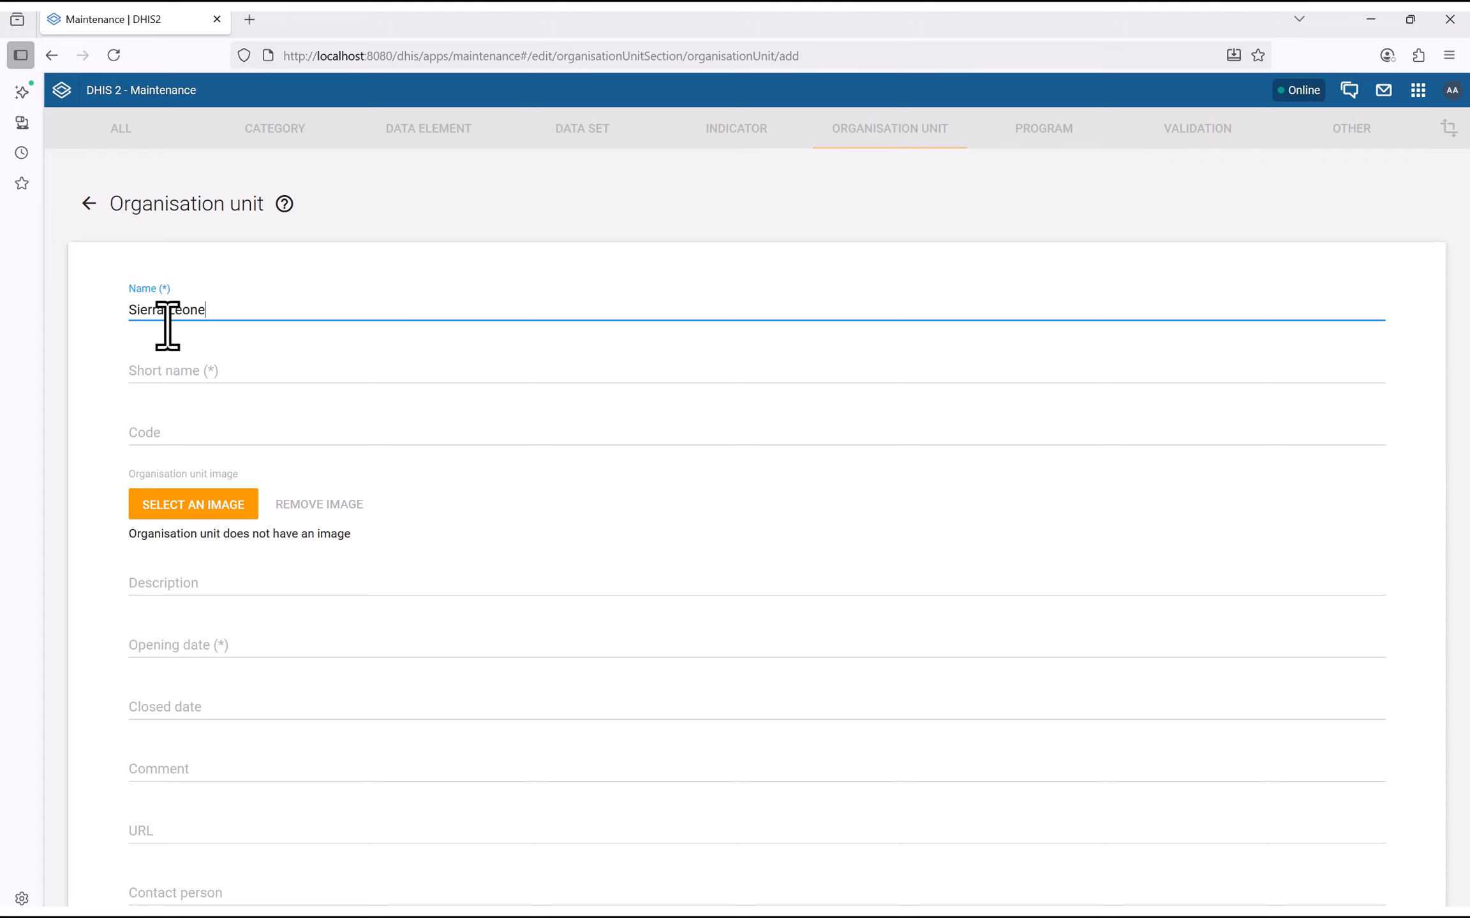
# Copy the name Sierra Leone into Short name and enter code SLE
pyautogui.moveTo(216, 312); pyautogui.dragTo(48, 323)
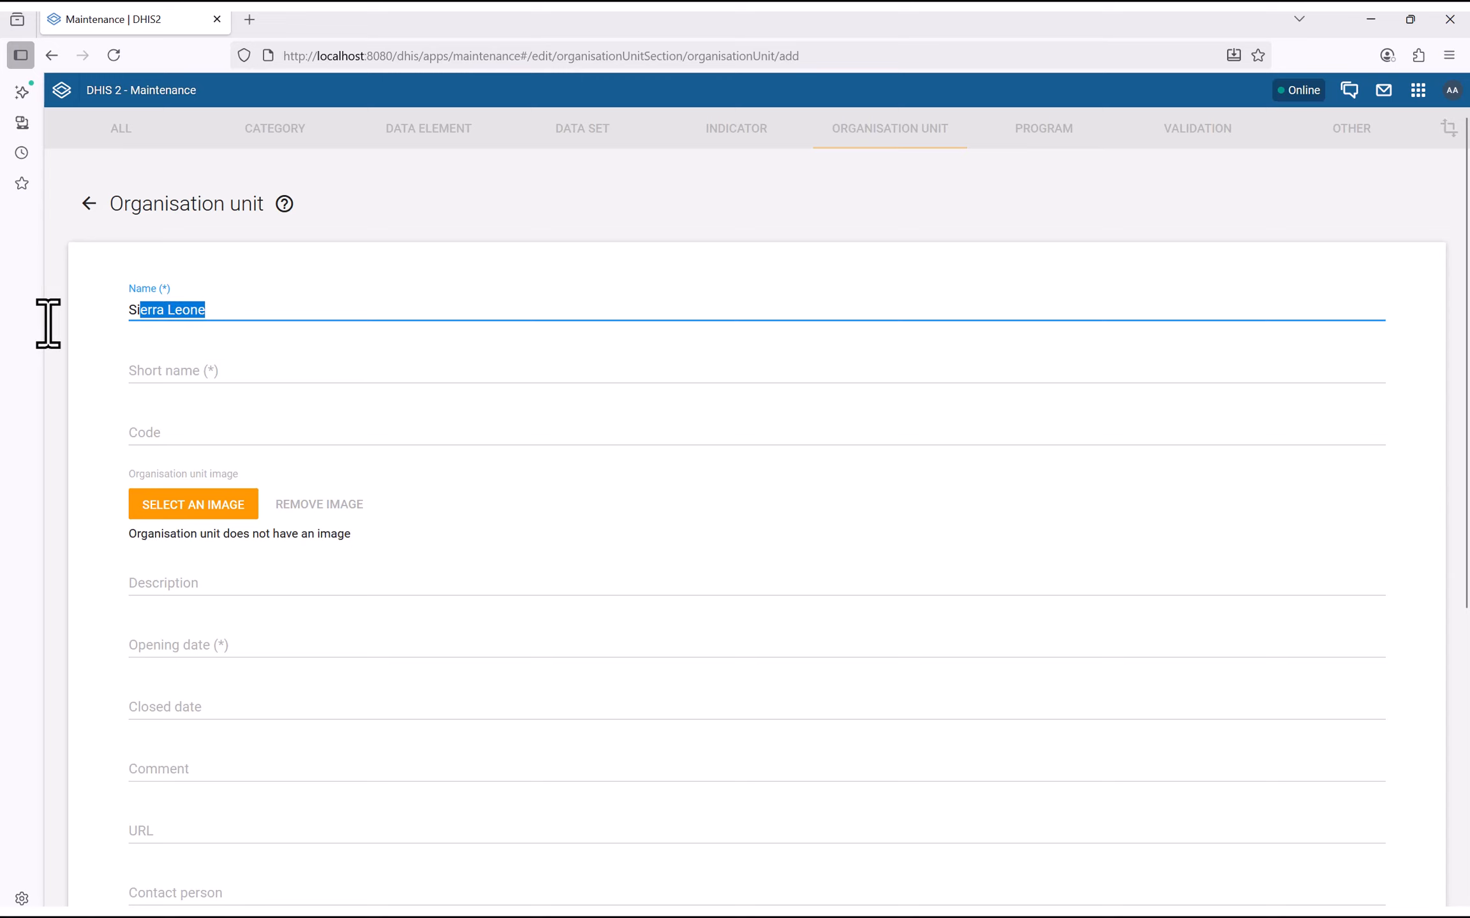
pyautogui.click(184, 377)
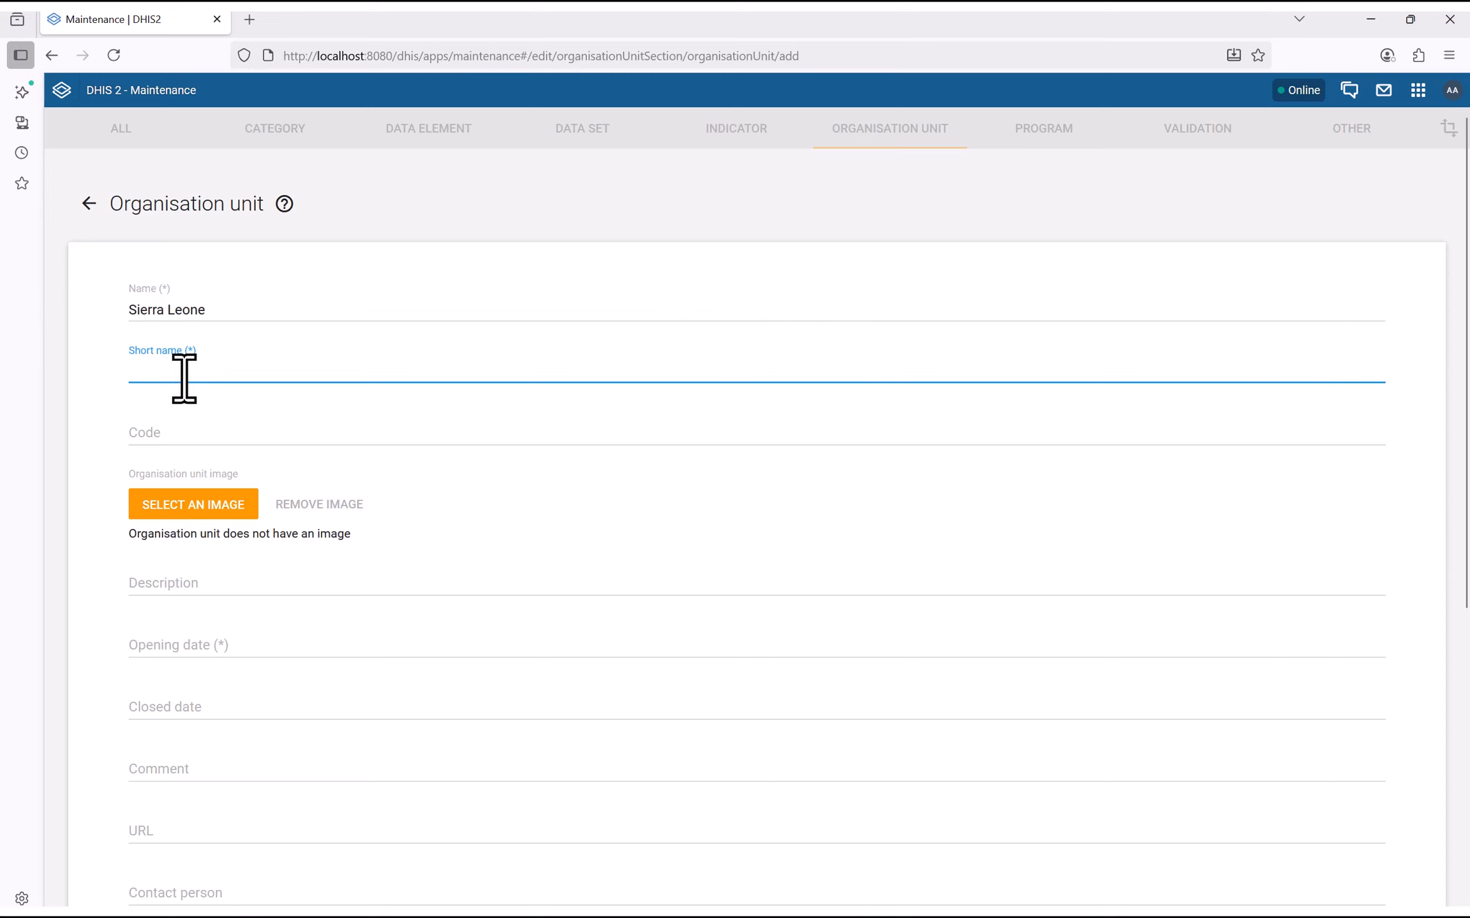
pyautogui.write('Sierra Leone')
pyautogui.click(146, 434)
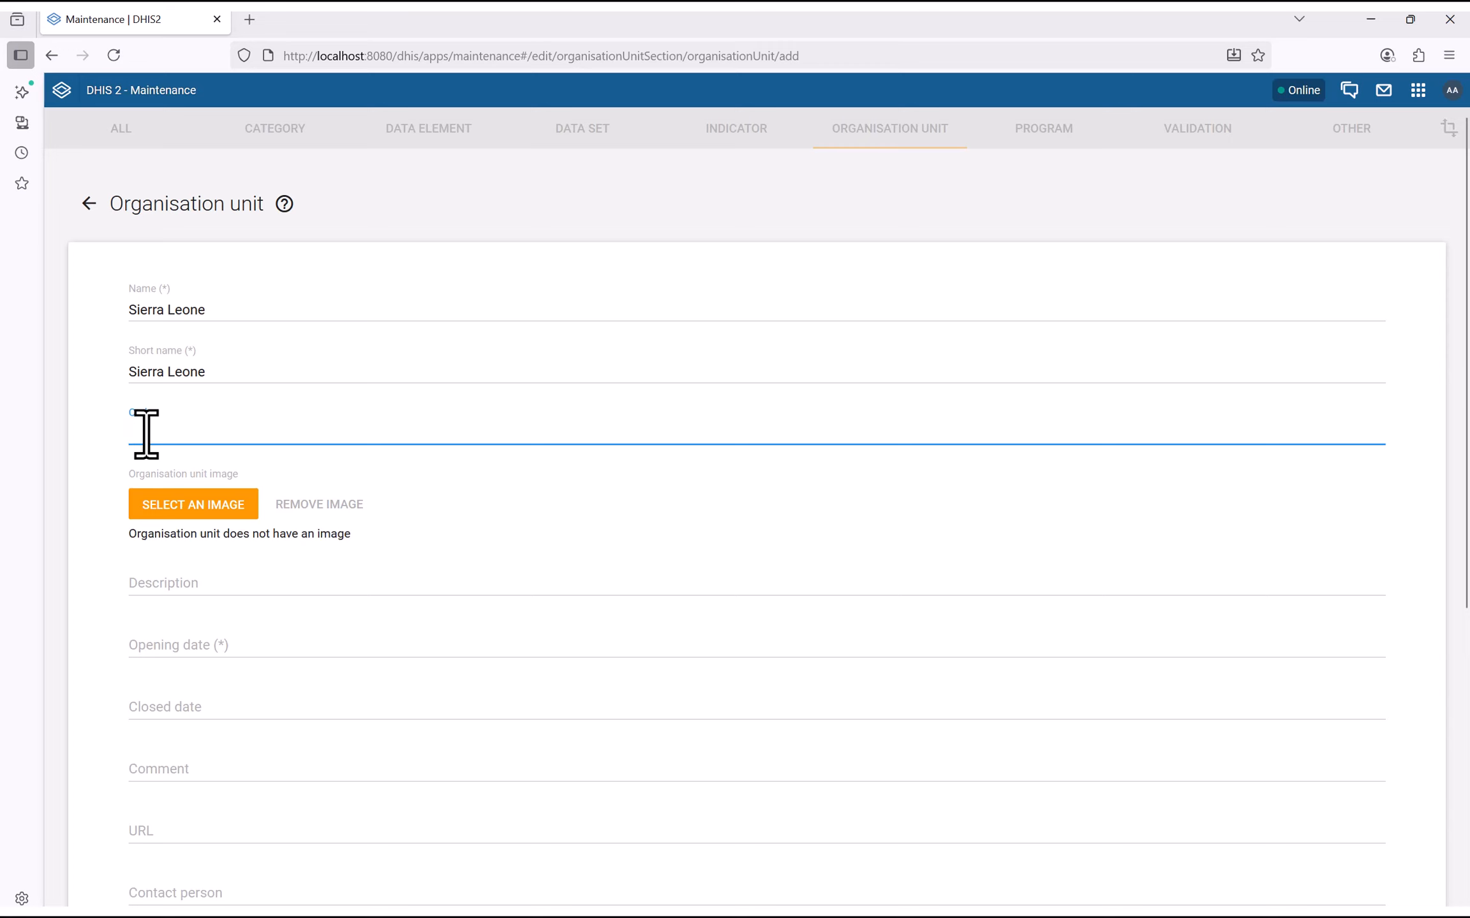
pyautogui.write('SLE')
pyautogui.click(89, 469)
pyautogui.scroll(-3, 89, 469)
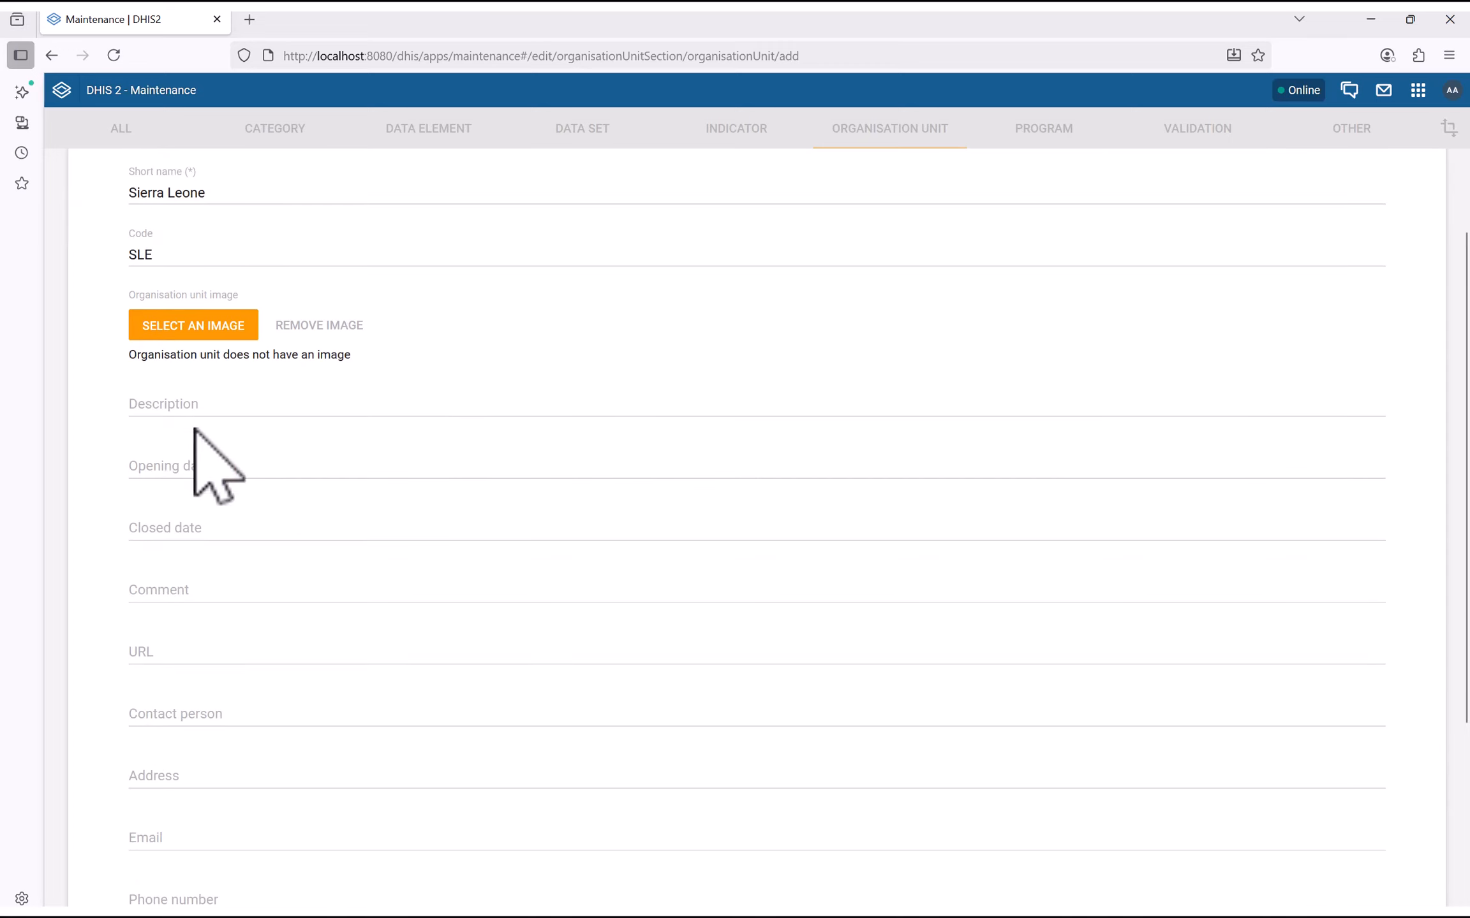
pyautogui.click(179, 401)
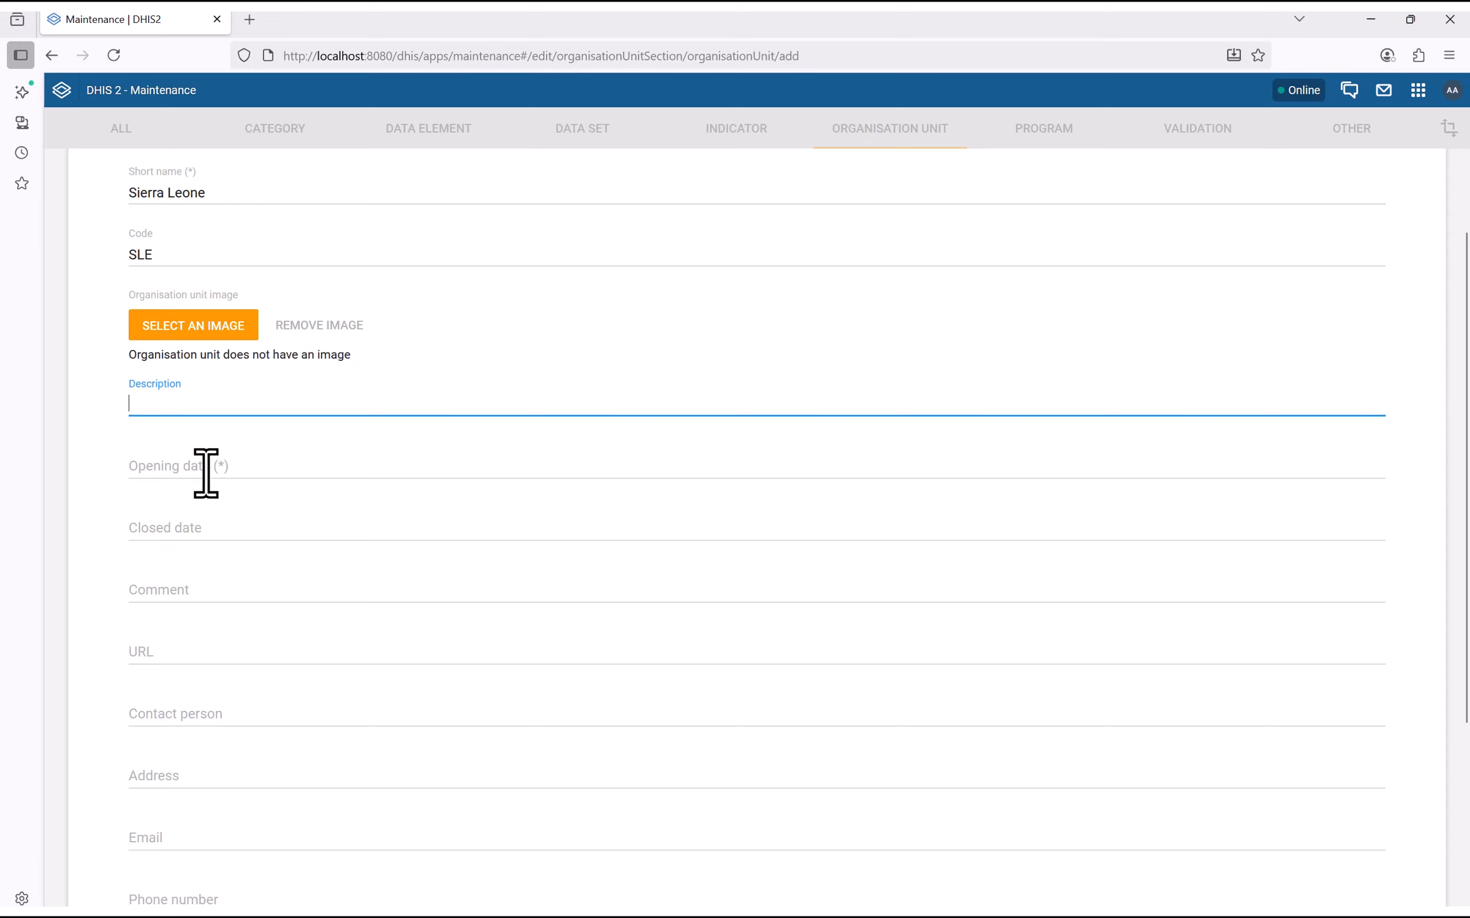
# Set the opening date to 1 June 2025 and save Sierra Leone
pyautogui.click(177, 467)
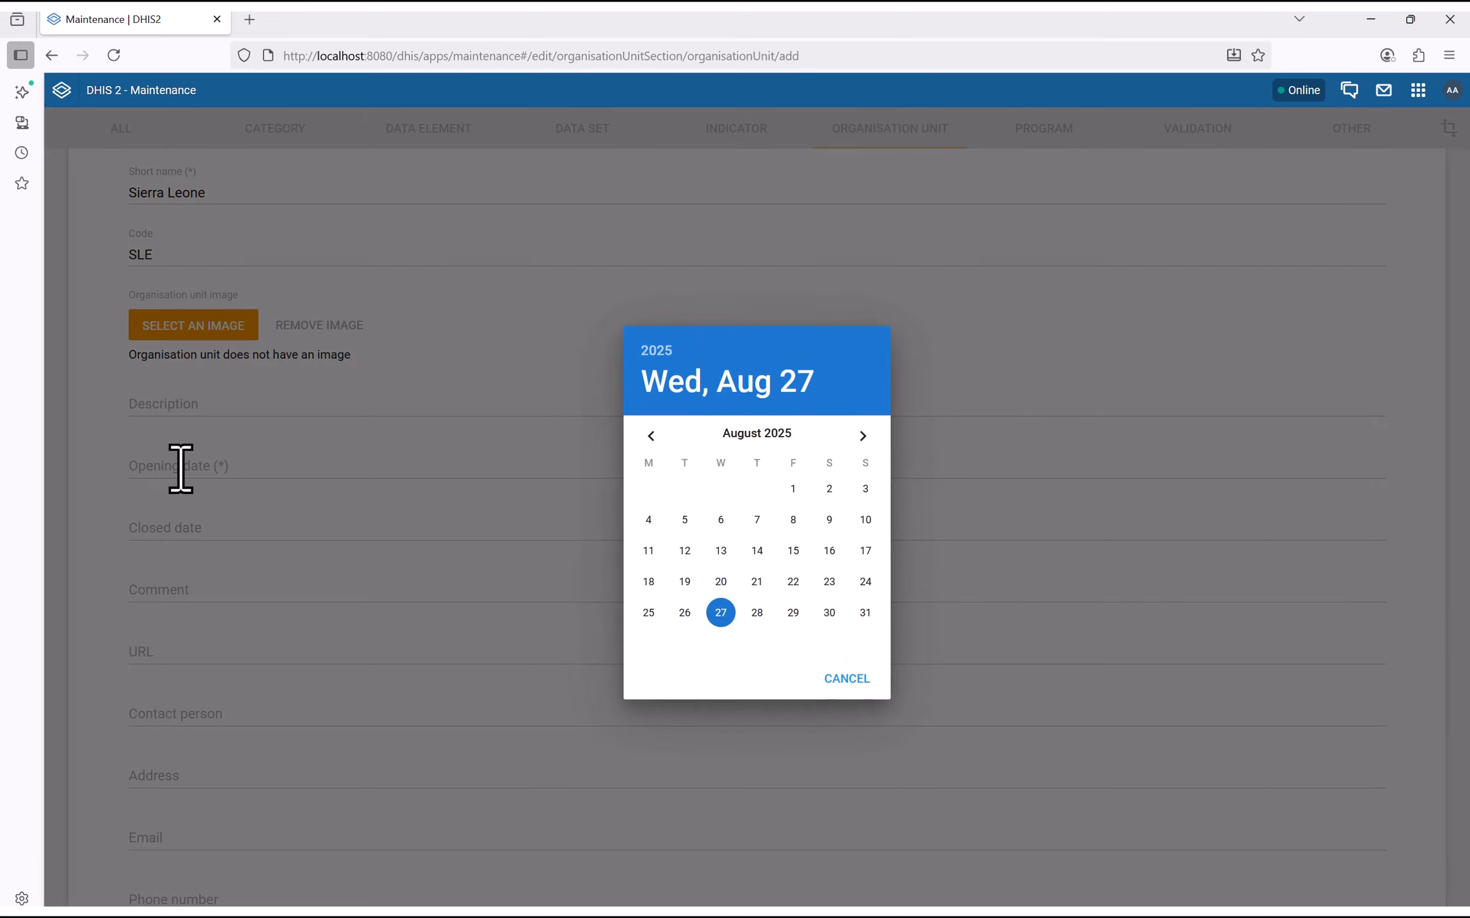
pyautogui.click(651, 436)
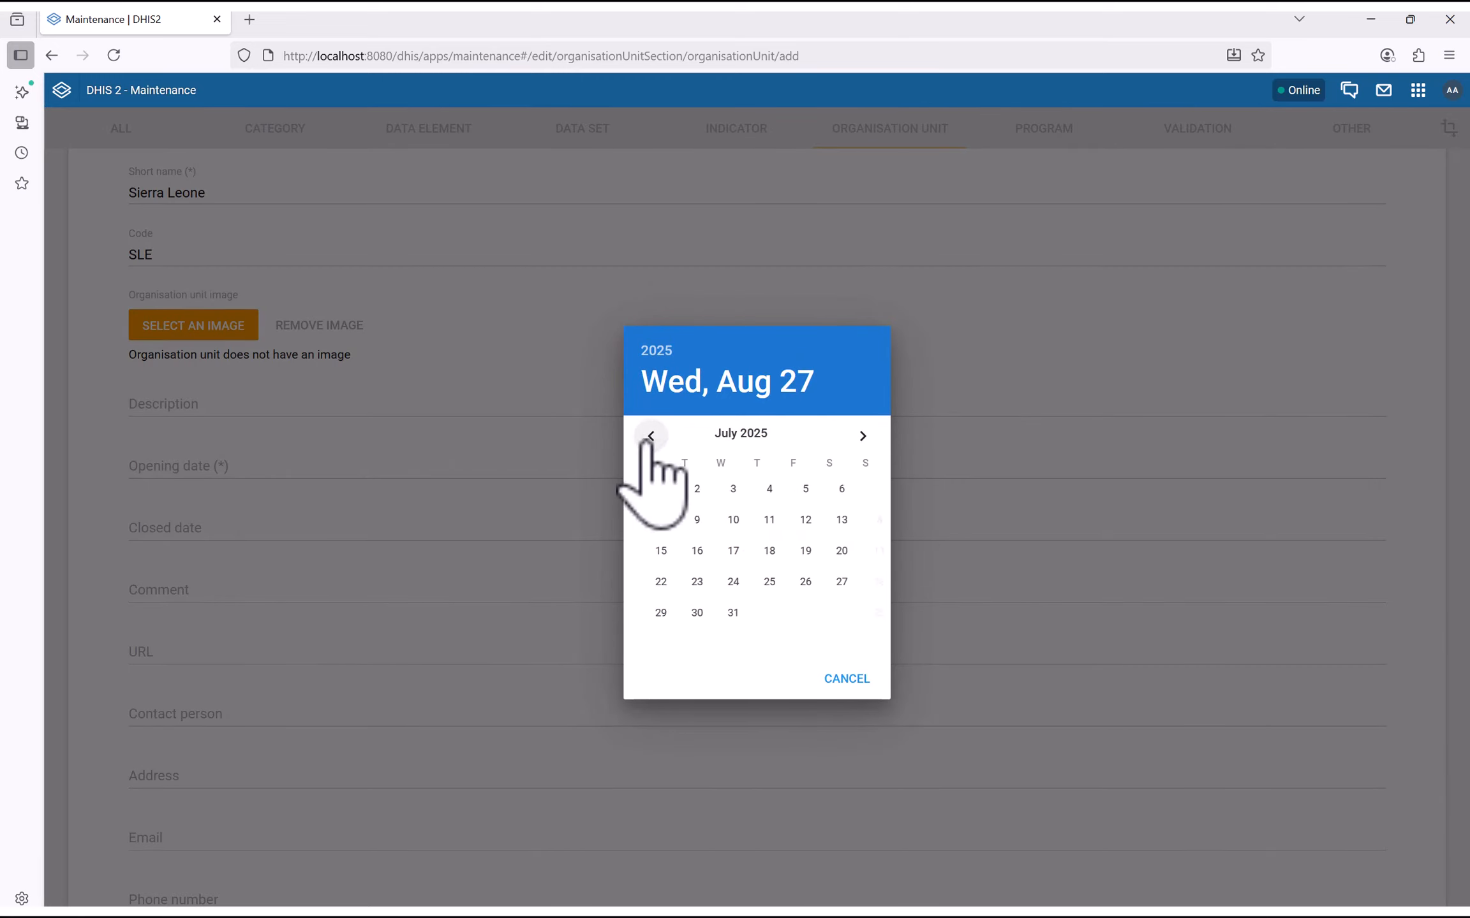
pyautogui.click(651, 435)
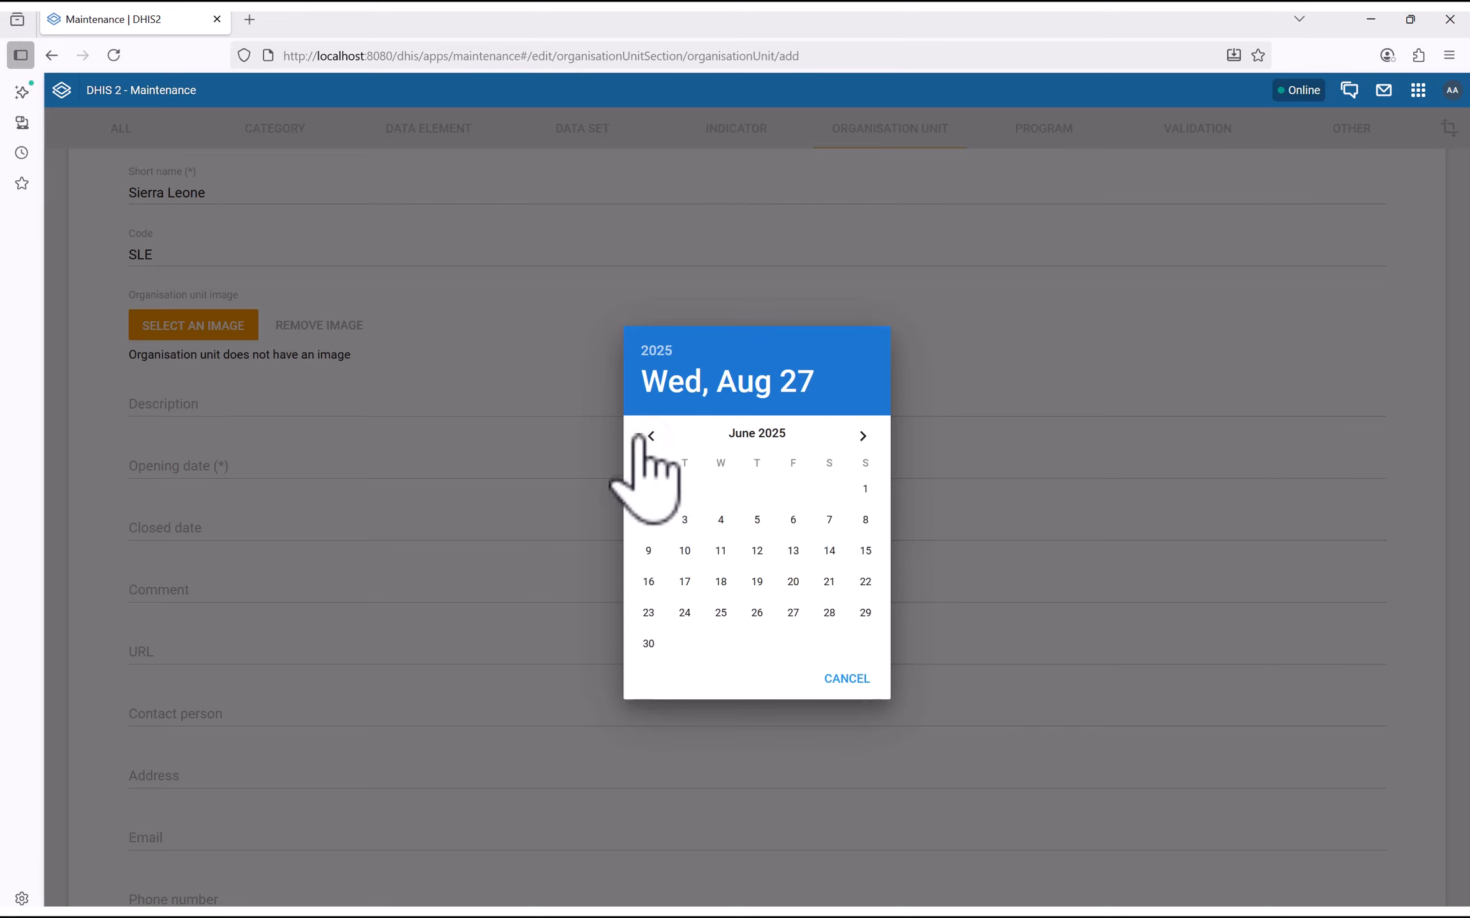
pyautogui.click(652, 437)
pyautogui.click(651, 437)
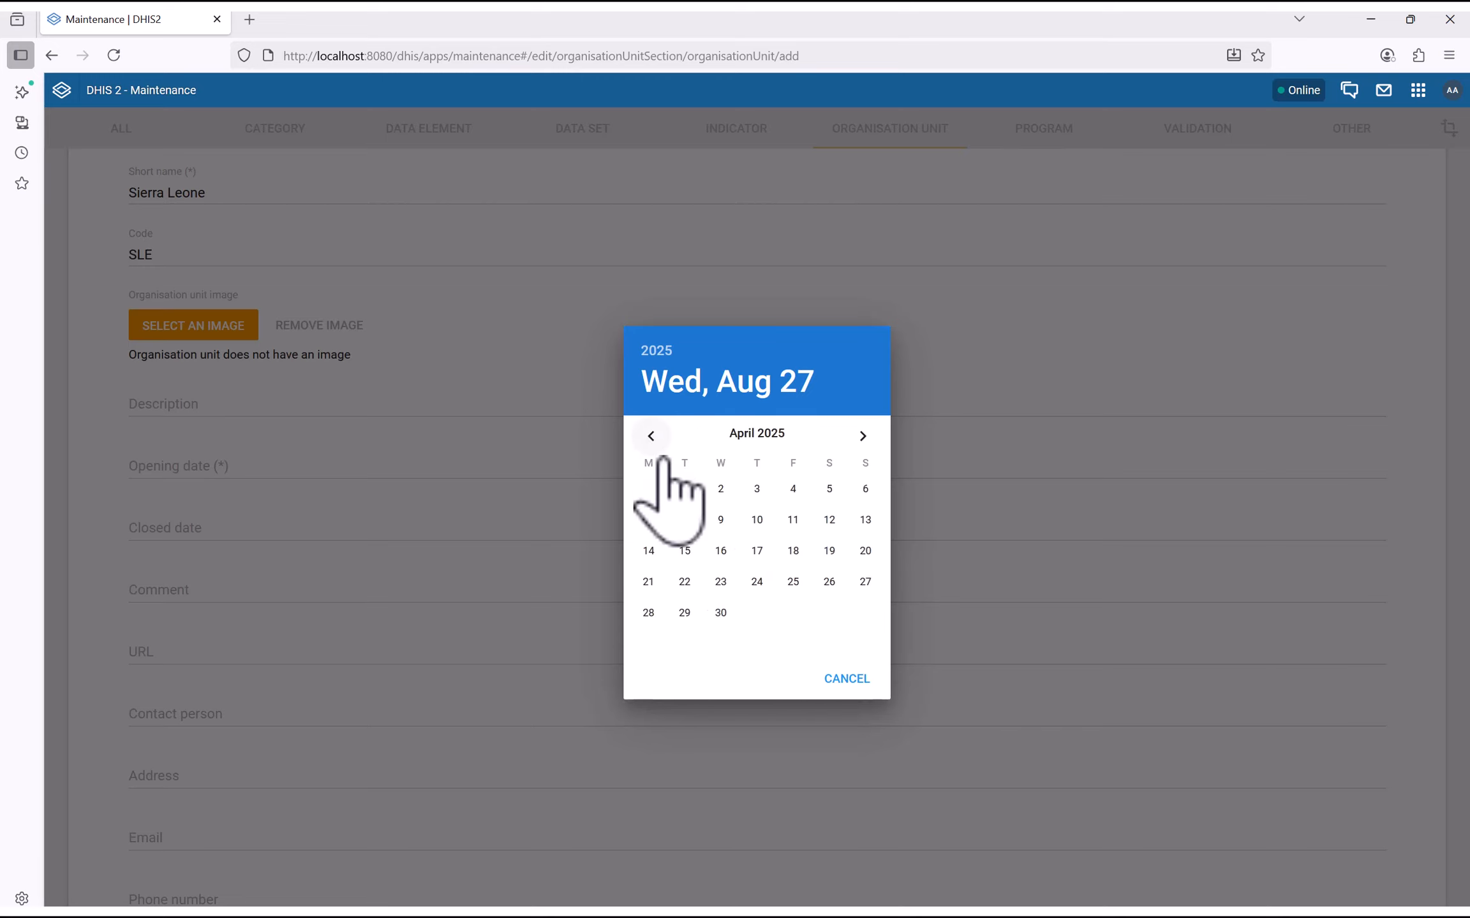
pyautogui.click(862, 436)
pyautogui.click(862, 437)
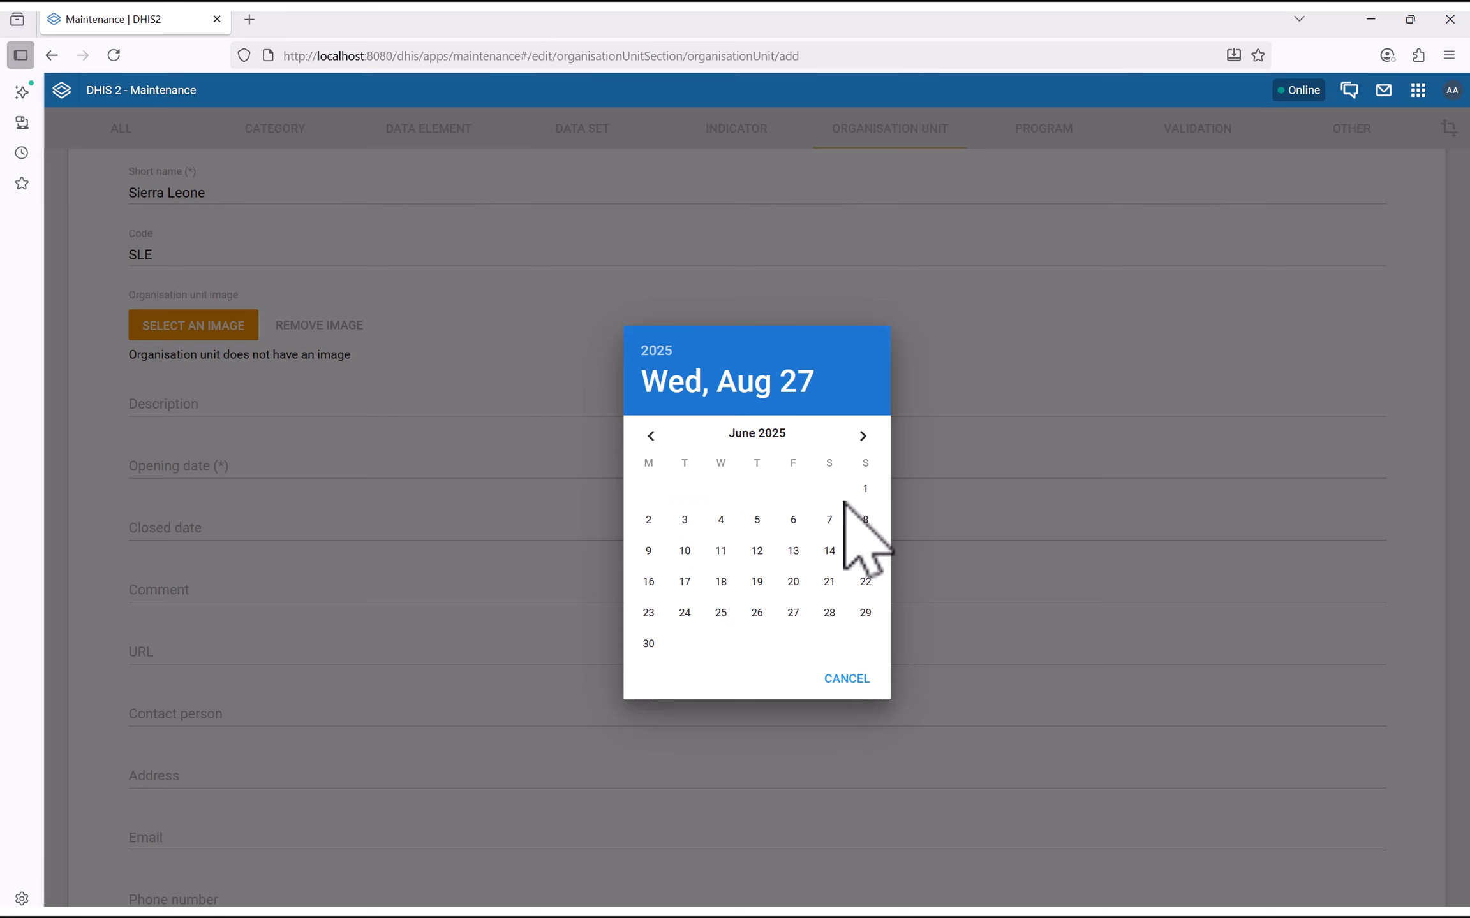
pyautogui.click(866, 489)
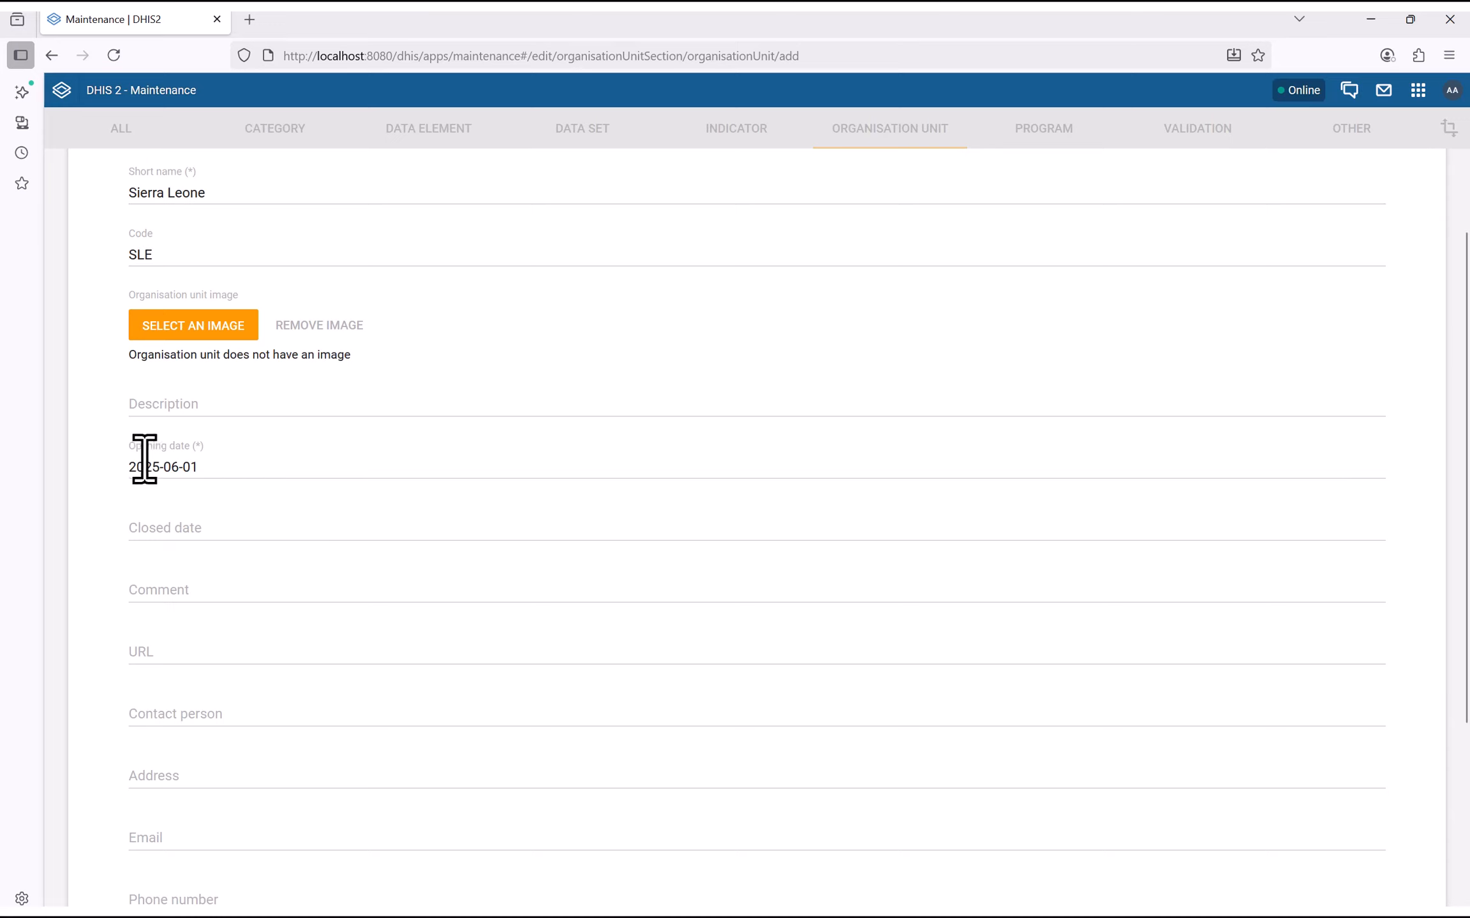
pyautogui.click(198, 470)
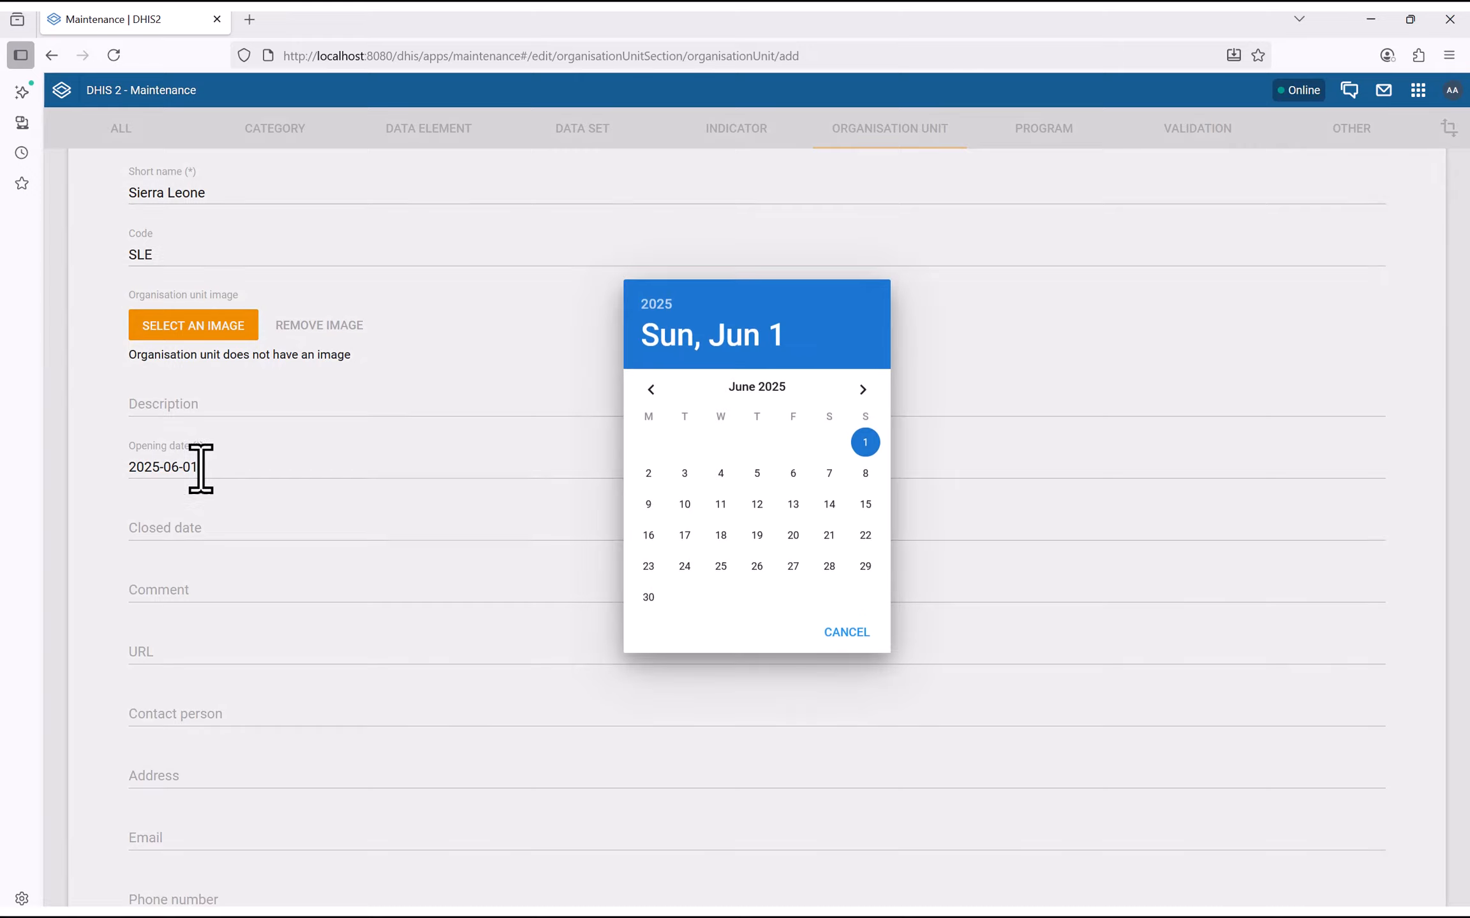
pyautogui.click(865, 487)
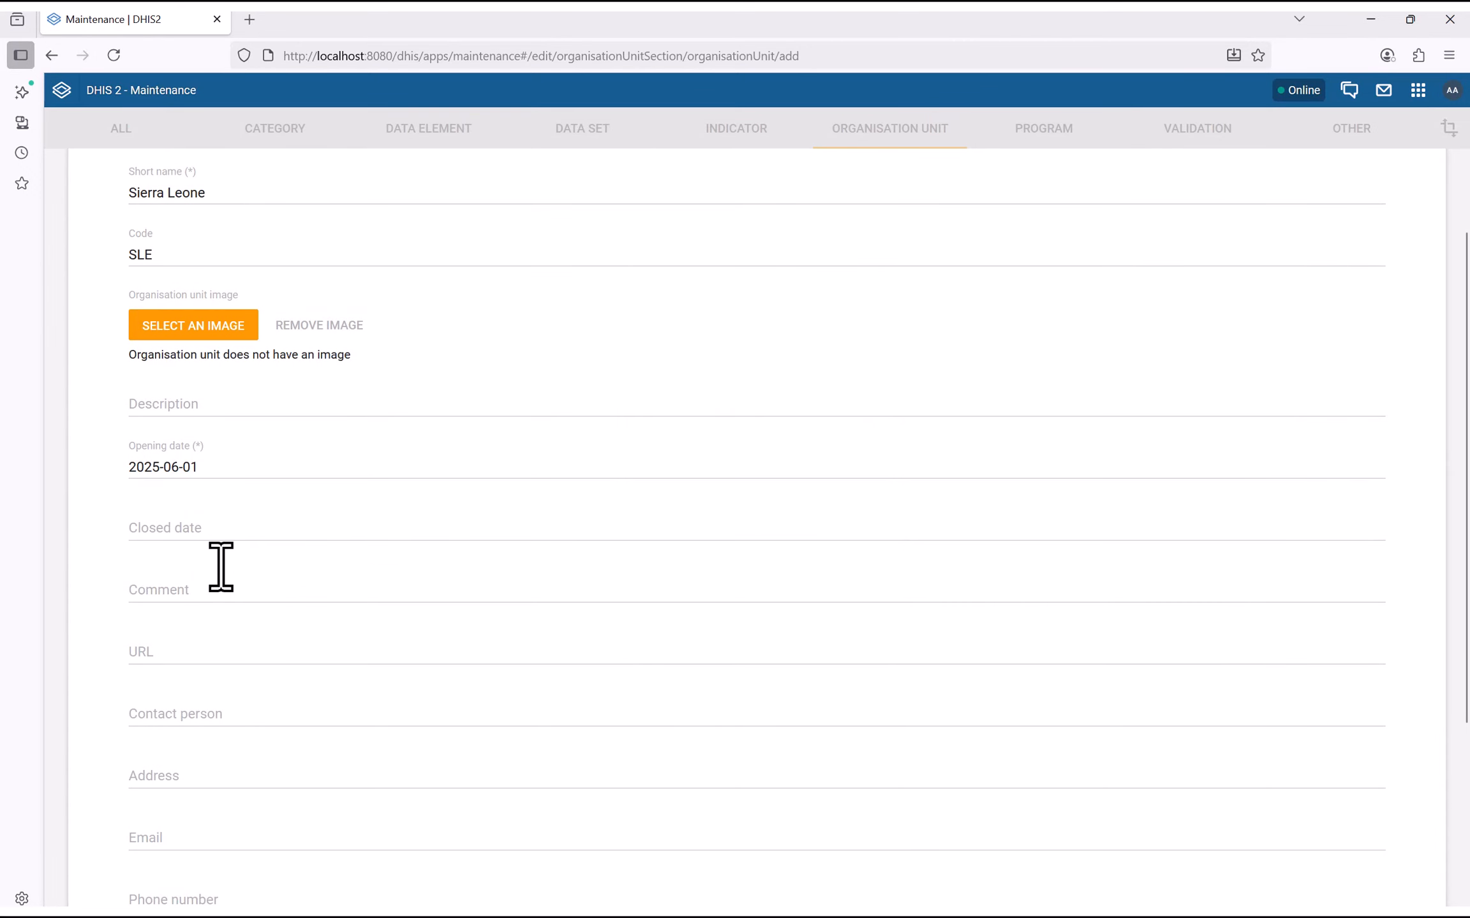
pyautogui.scroll(-4, 229, 602)
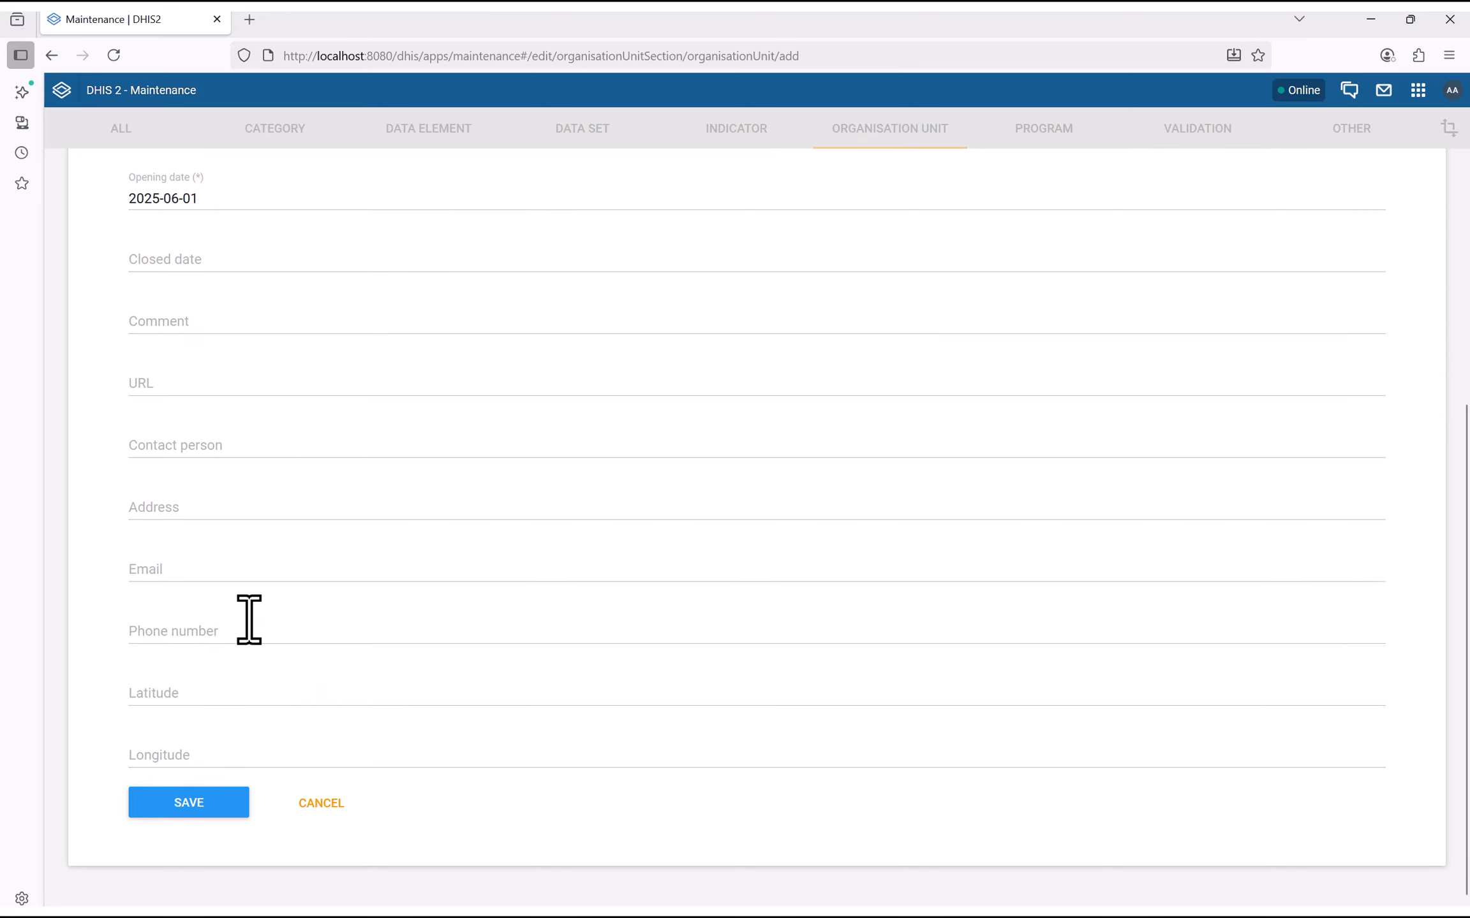
pyautogui.click(186, 802)
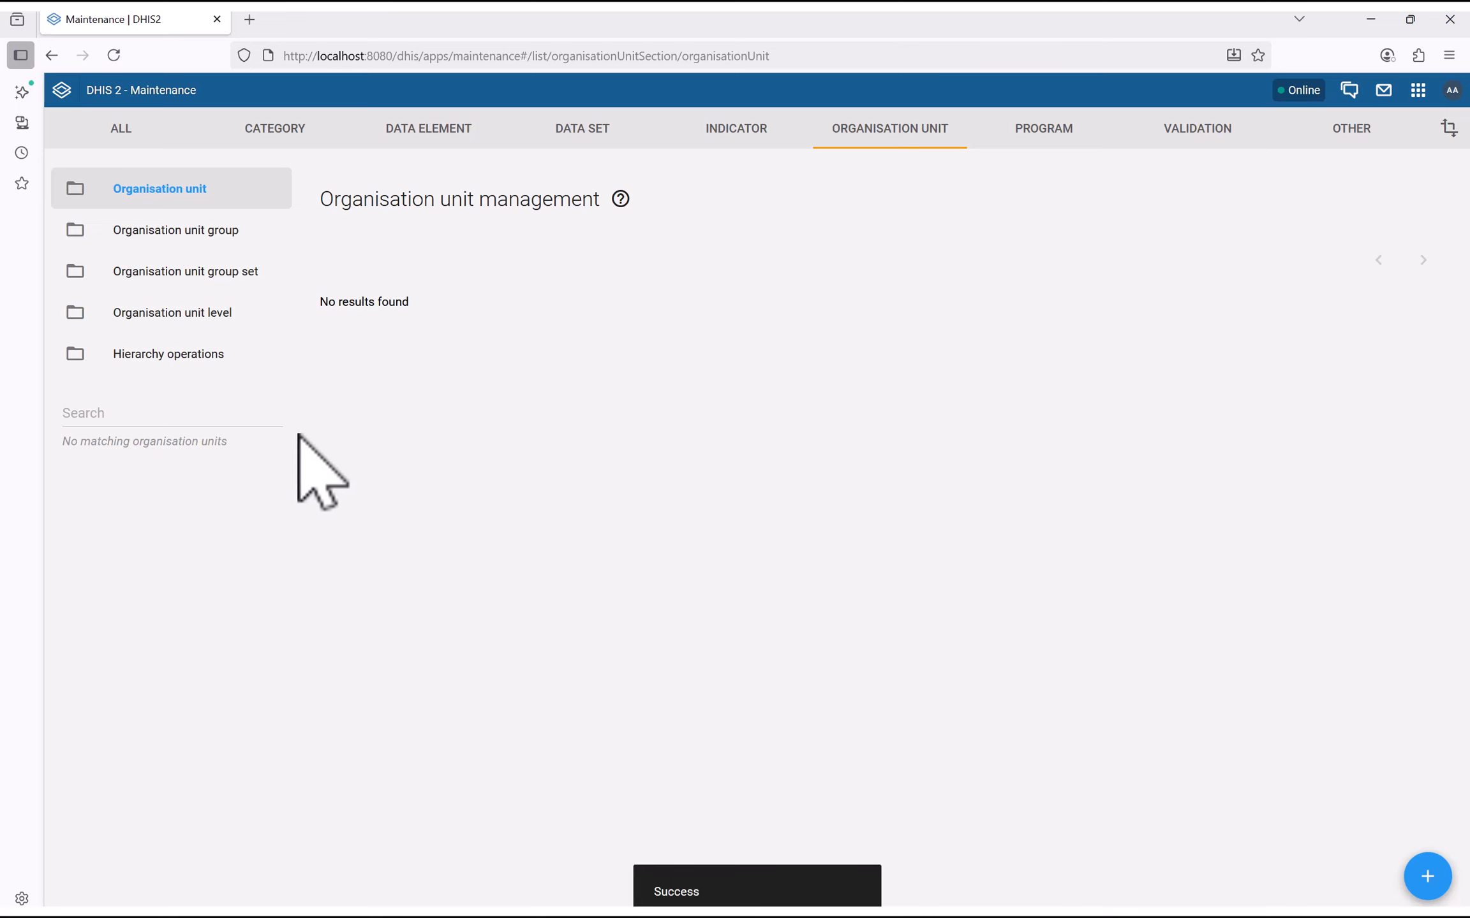
# Reload the list and start a new organisation unit named Bo District with matching short name
pyautogui.click(113, 56)
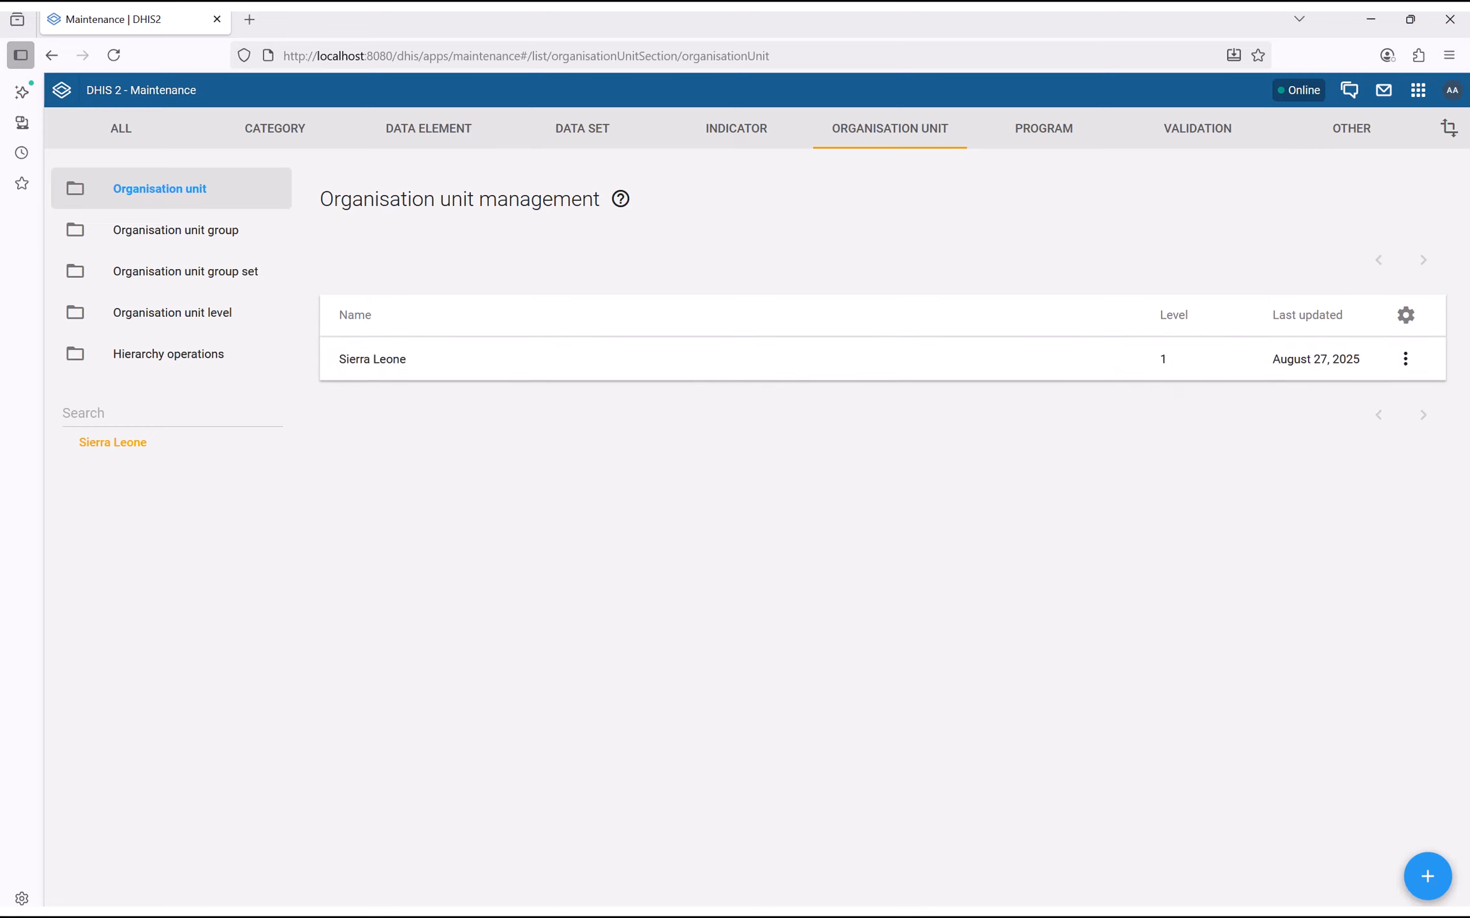
pyautogui.click(1427, 877)
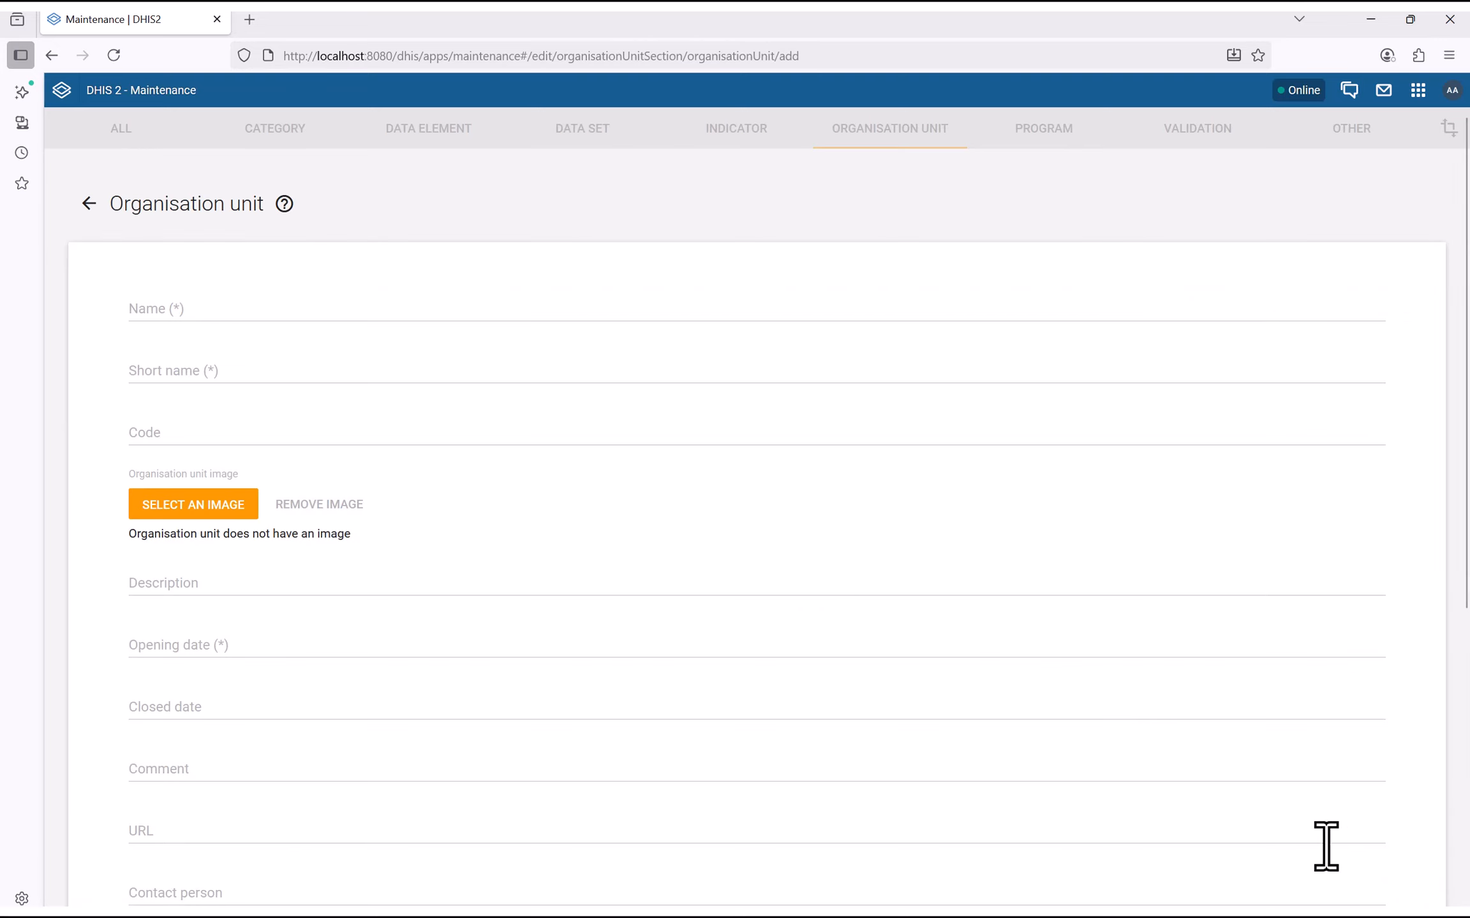
pyautogui.click(146, 311)
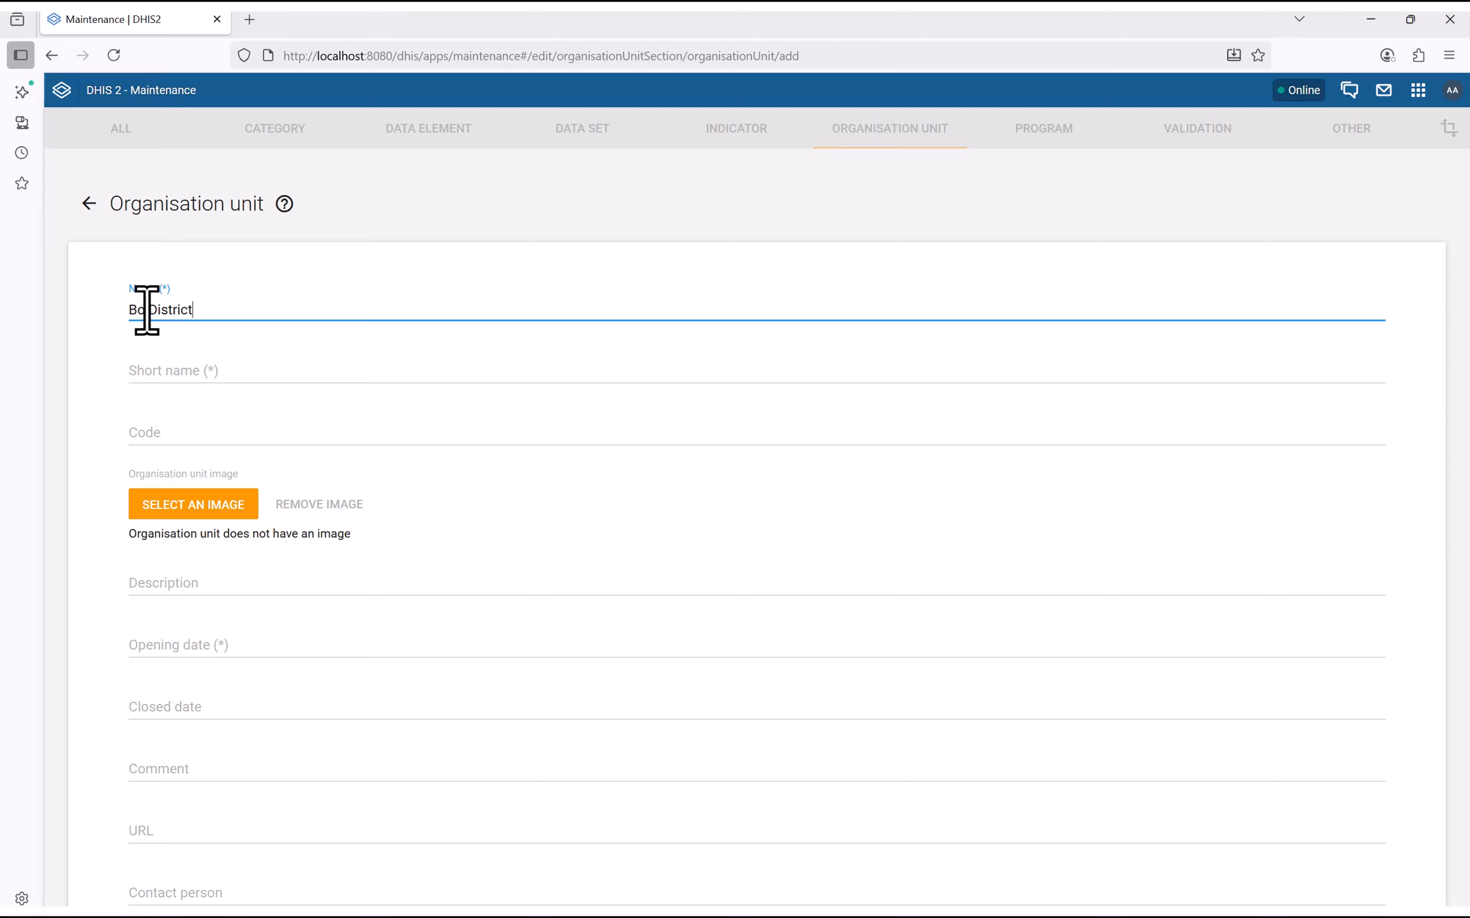
pyautogui.click(164, 377)
pyautogui.scroll(-4, 98, 558)
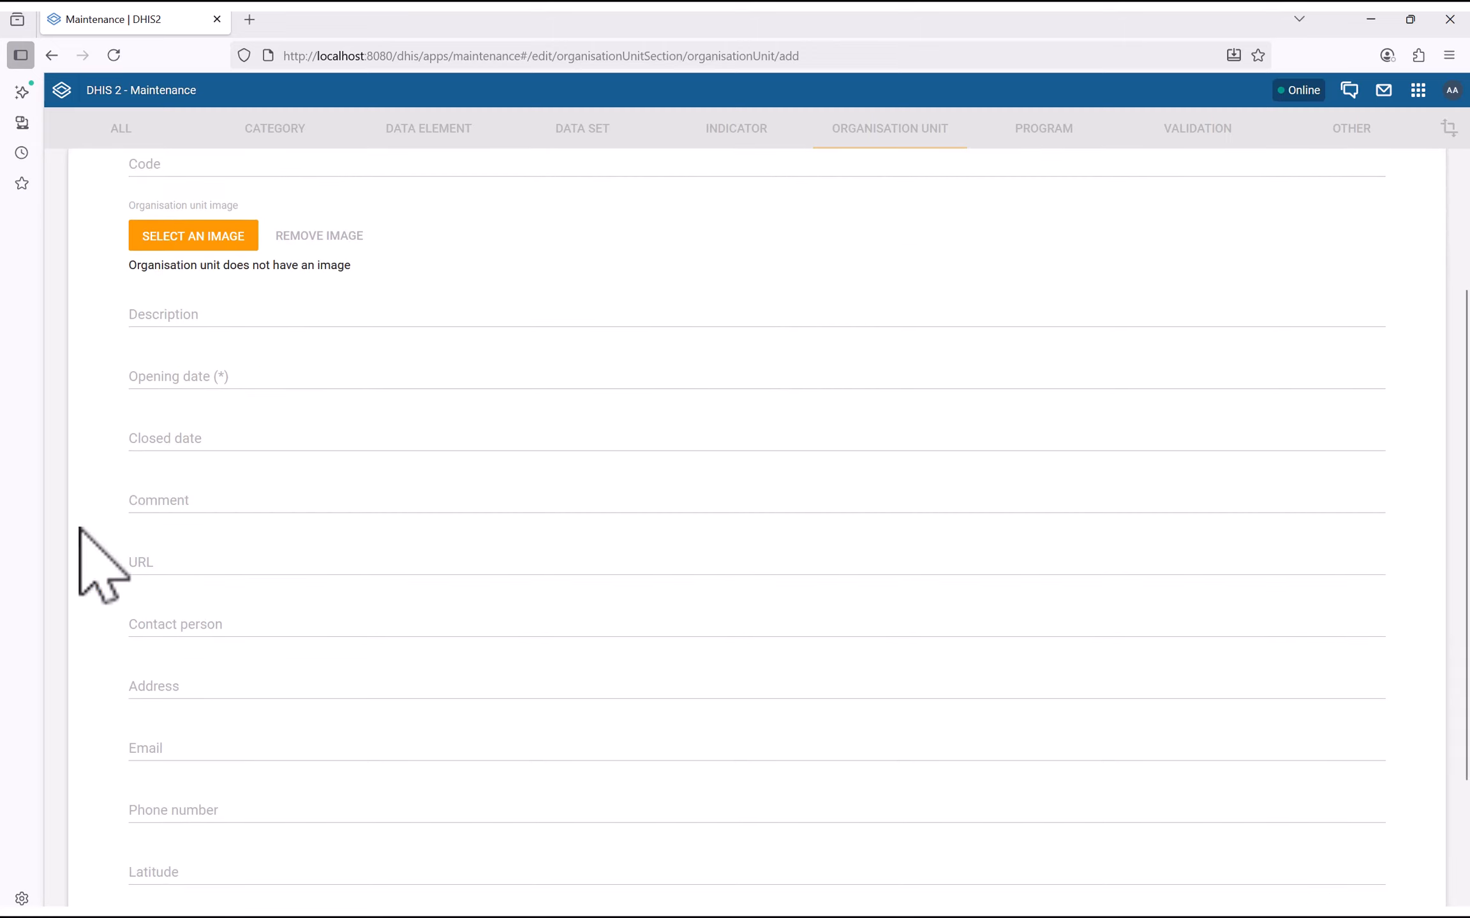
# Set Bo District's opening date to 1 June 2025 and save it
pyautogui.click(178, 386)
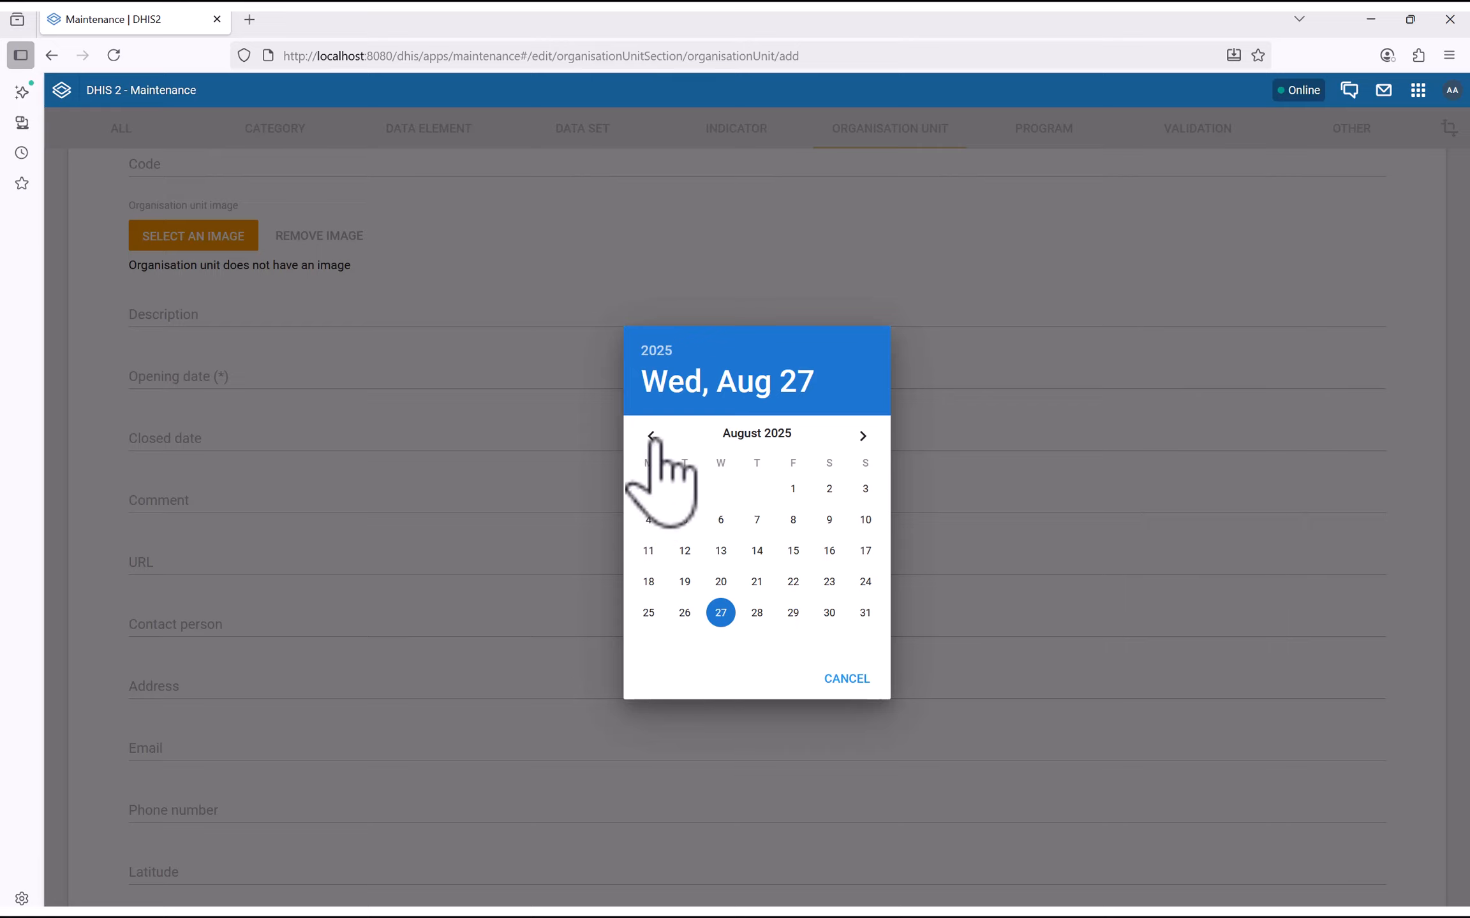
pyautogui.click(652, 437)
pyautogui.click(652, 438)
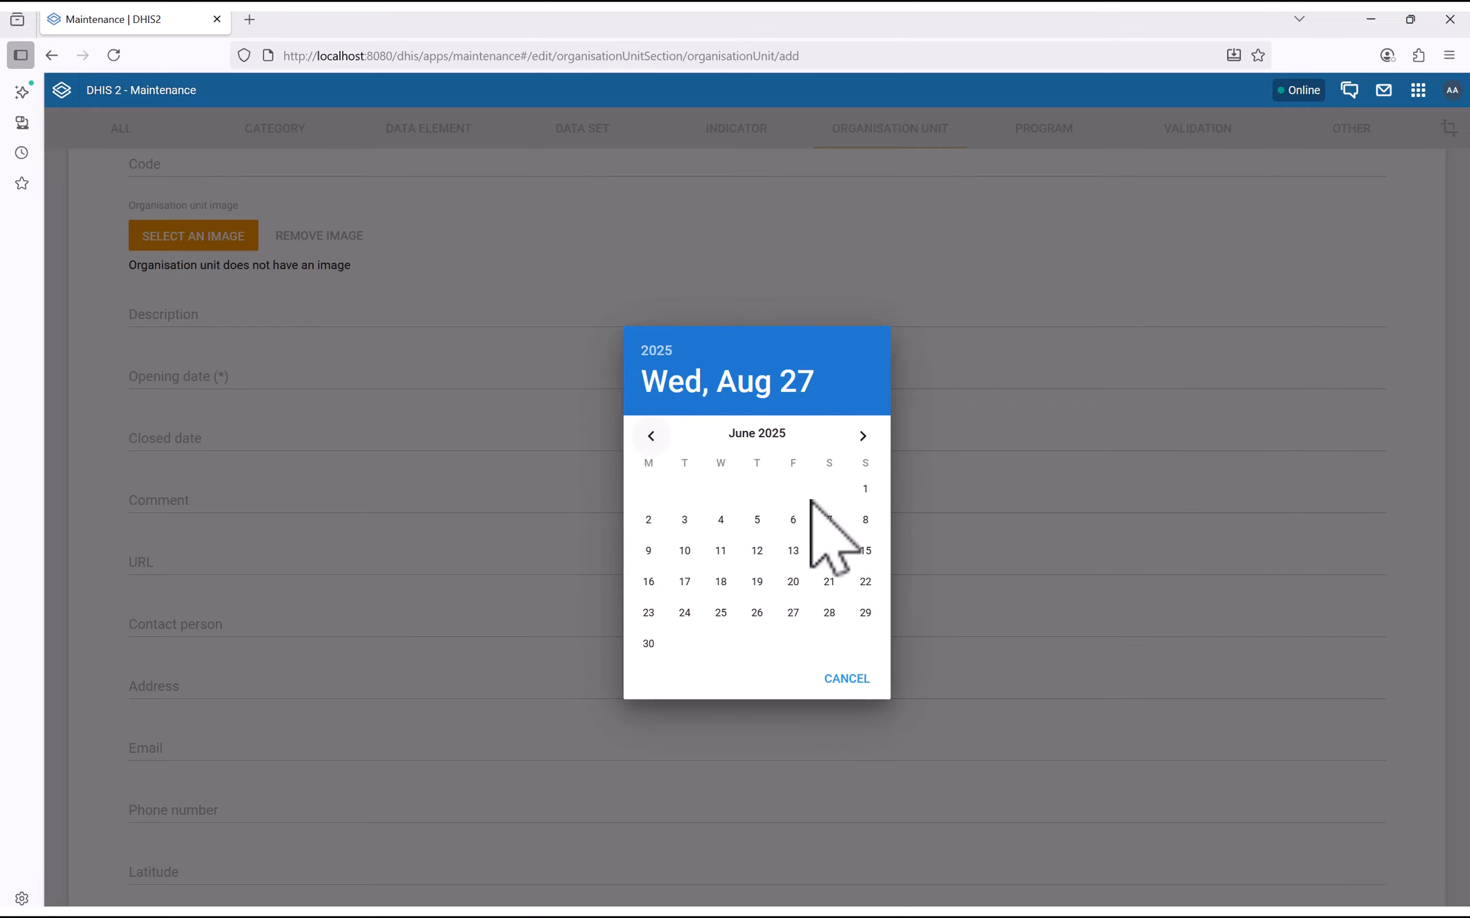
pyautogui.click(865, 488)
pyautogui.scroll(-3, 322, 574)
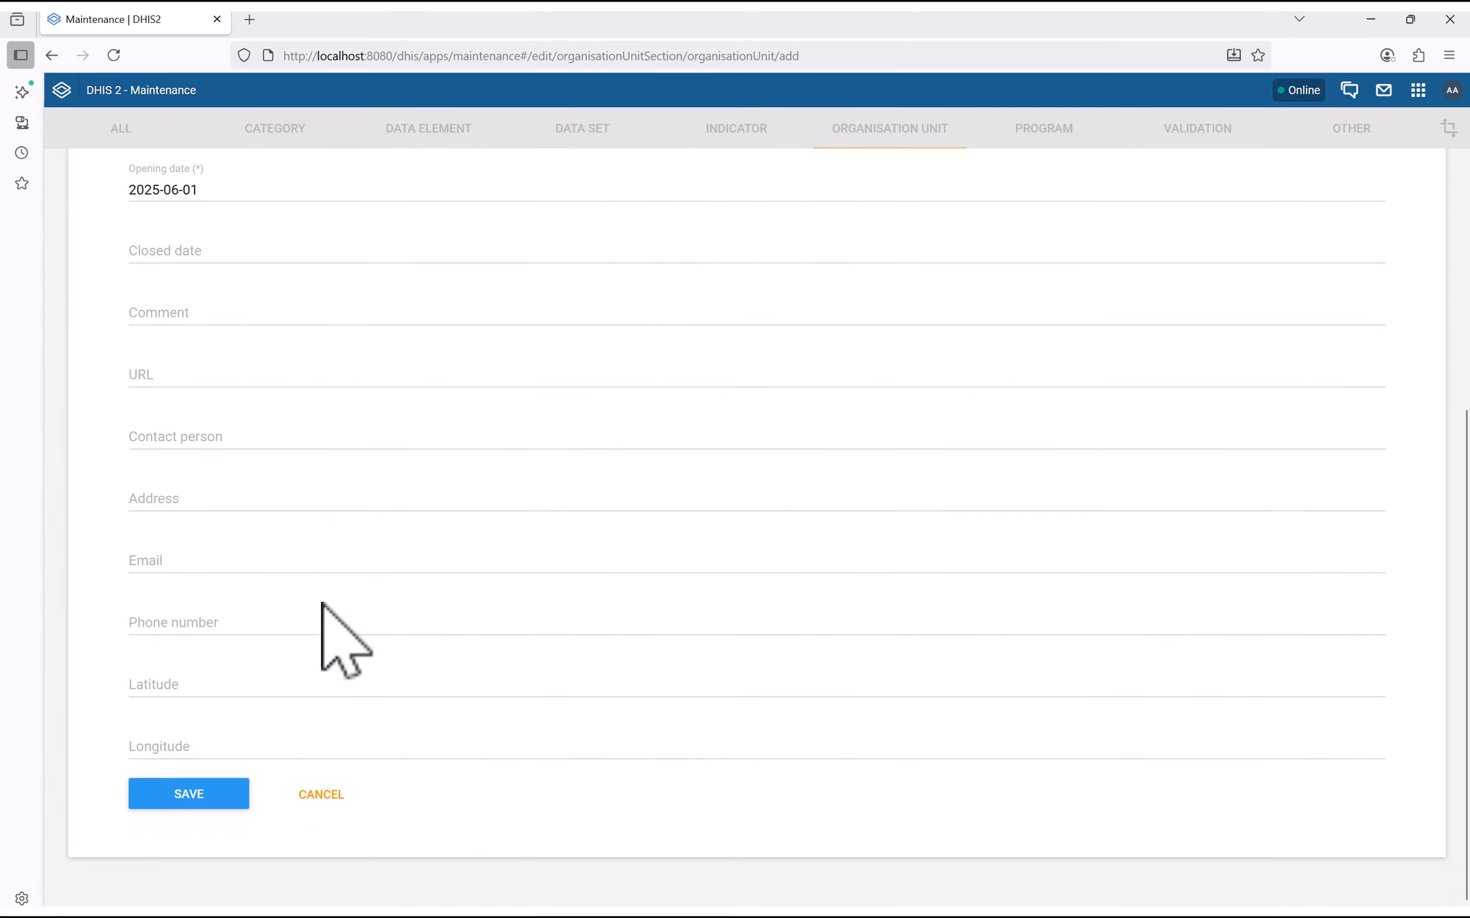
pyautogui.click(190, 783)
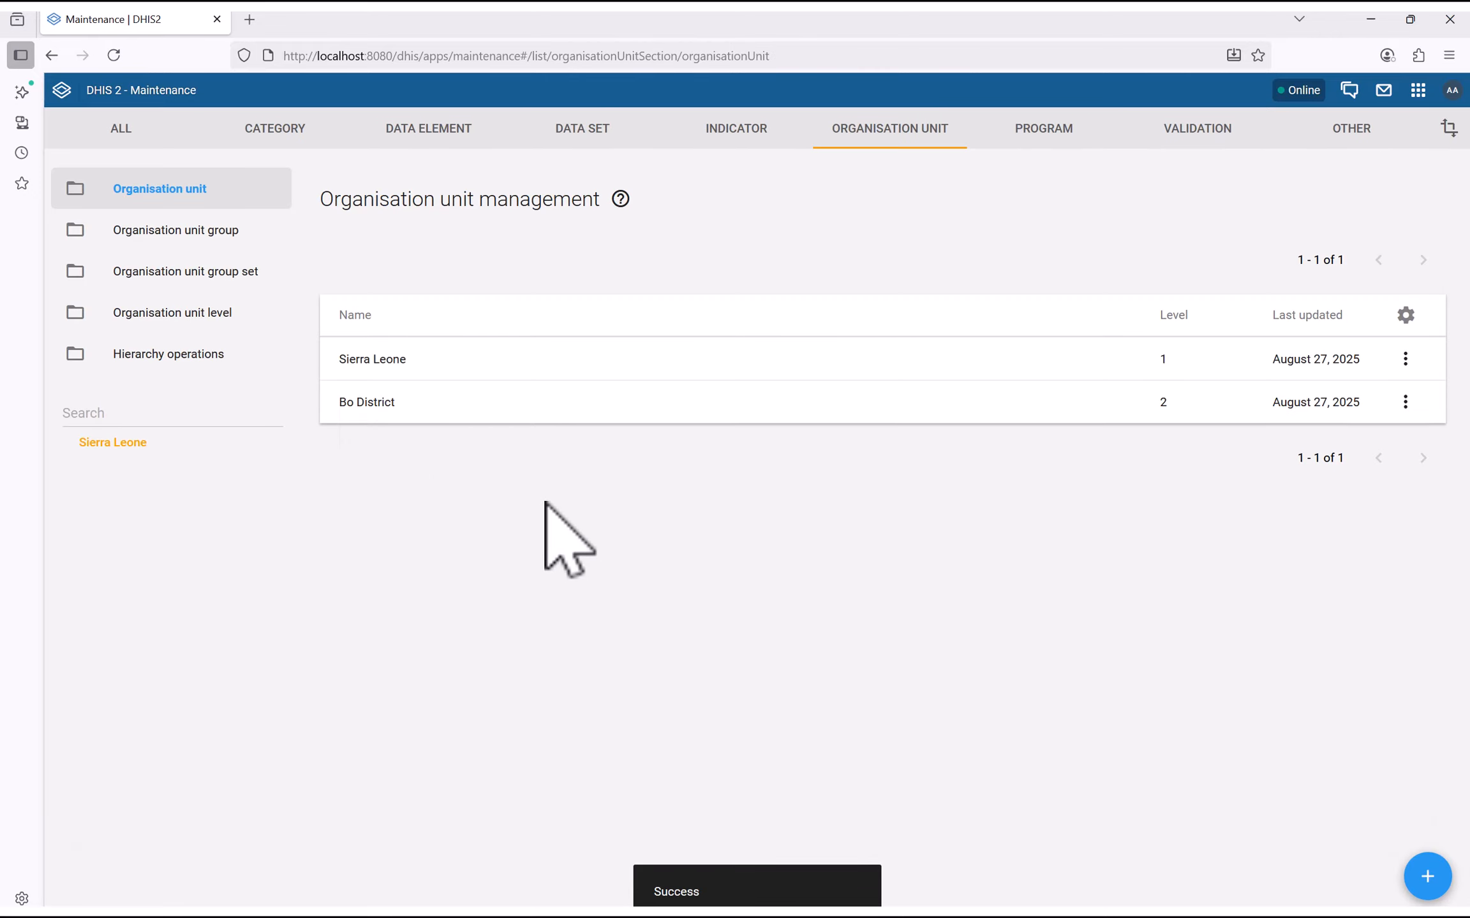
# Reload and start a new unit named Bombali District, copying the name into Short name
pyautogui.click(114, 64)
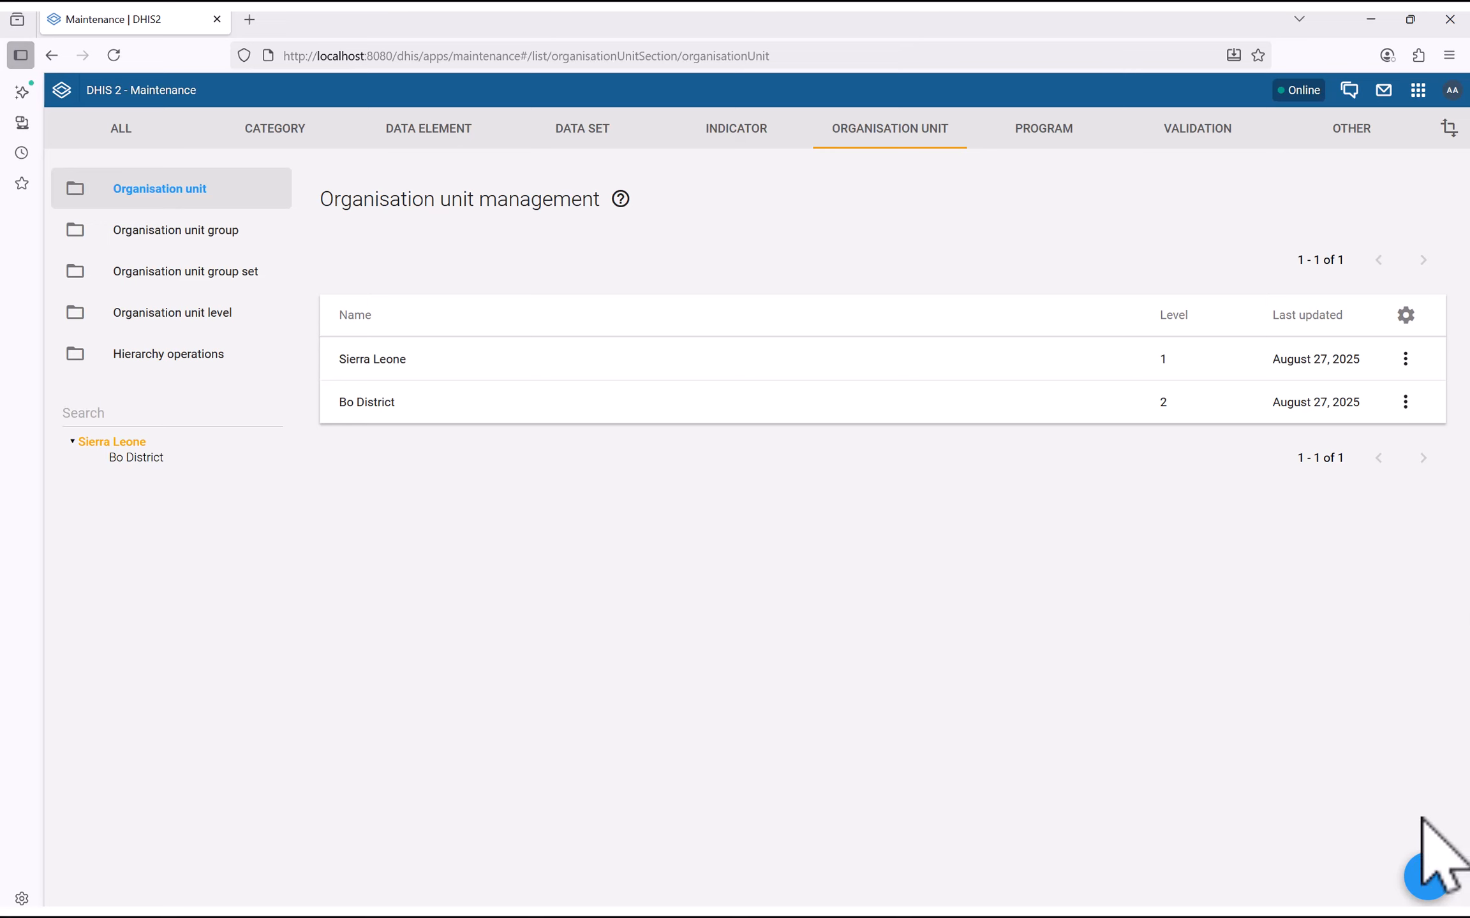
pyautogui.click(1429, 878)
pyautogui.click(200, 315)
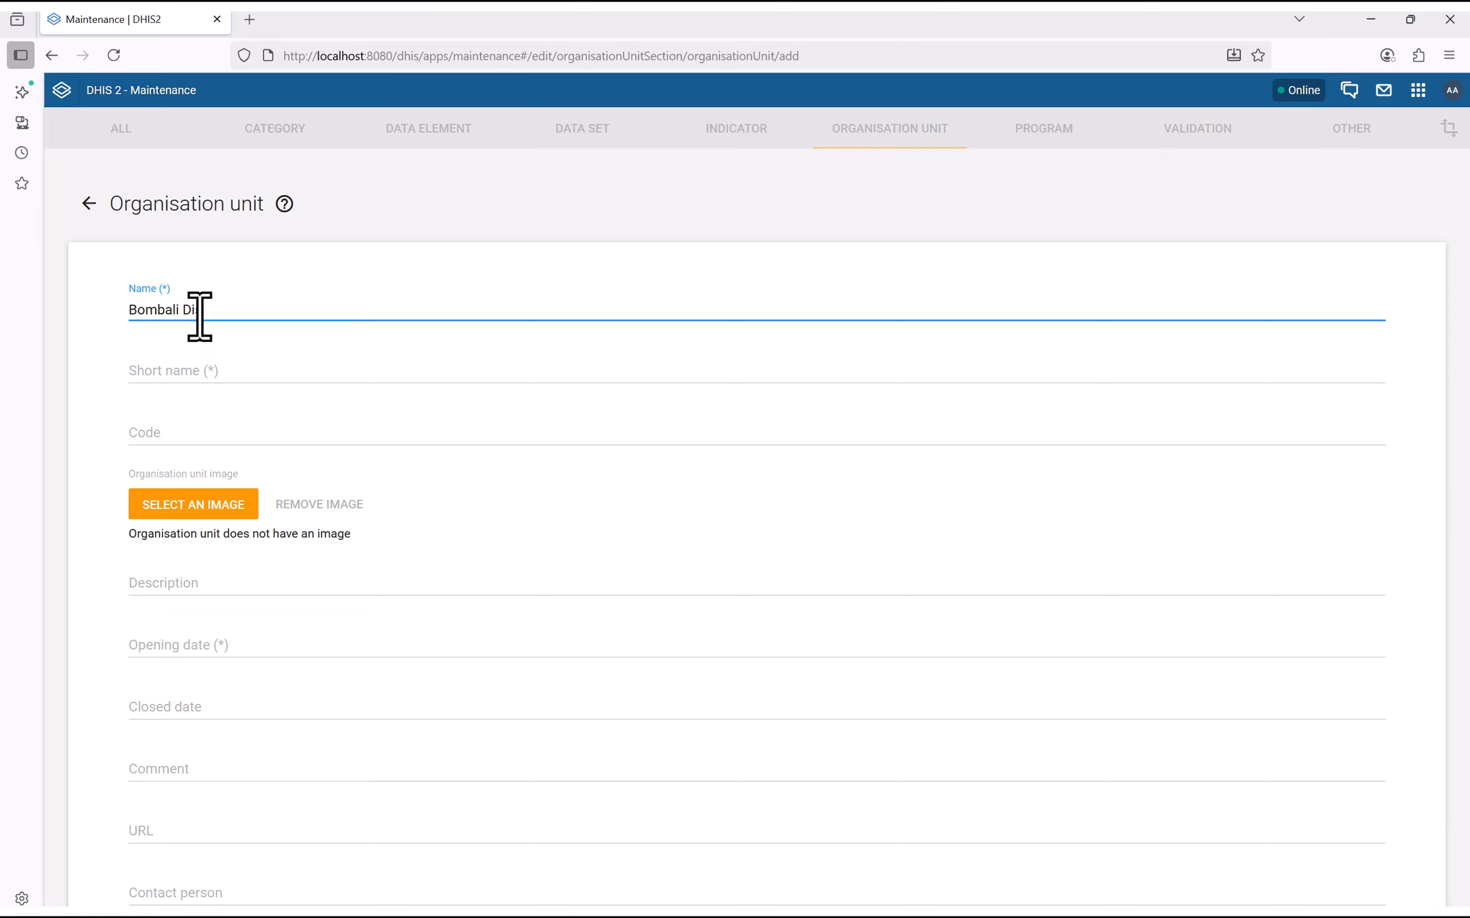
pyautogui.tripleClick(200, 312)
pyautogui.hotkey('ctrl', 'c')
pyautogui.click(144, 376)
pyautogui.hotkey('ctrl', 'v')
pyautogui.scroll(-2, 148, 442)
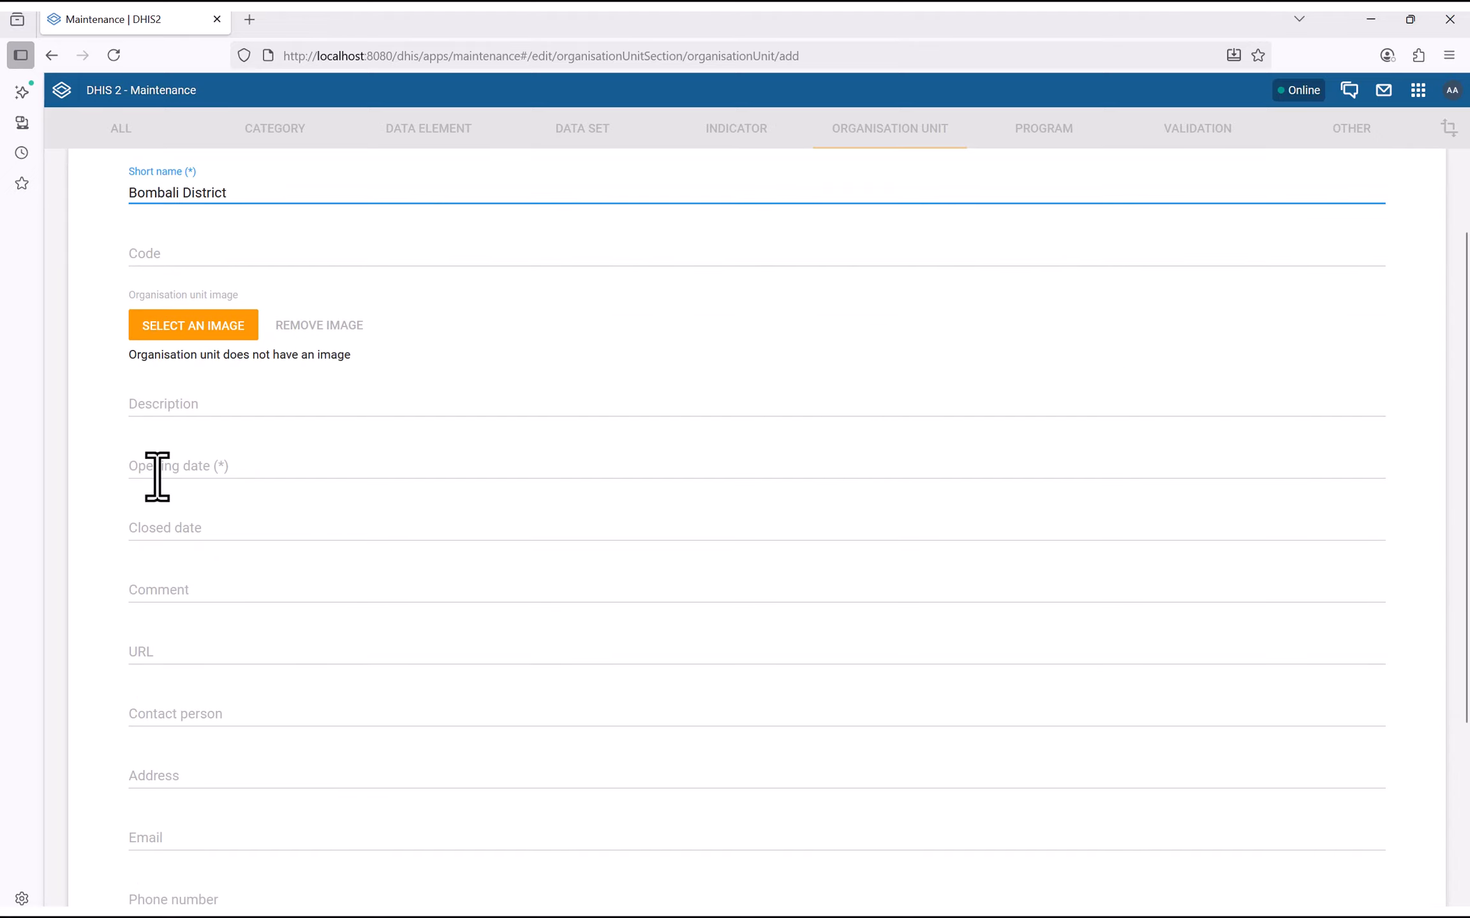
pyautogui.scroll(-5, 154, 459)
pyautogui.scroll(6, 228, 382)
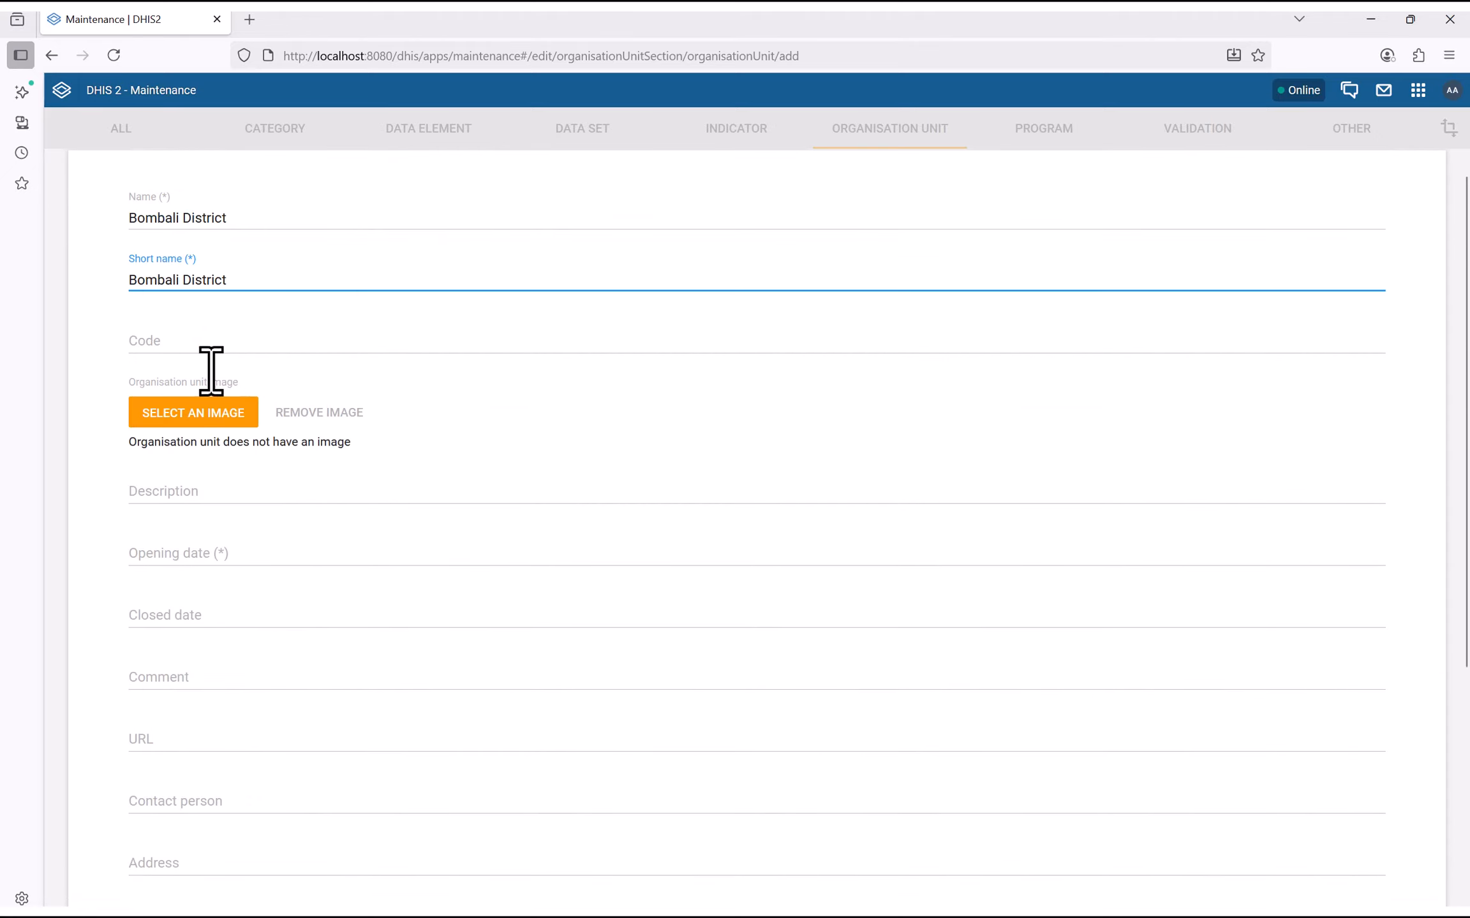
# Set Bombali District's opening date to 1 June 2025 and save it
pyautogui.click(181, 552)
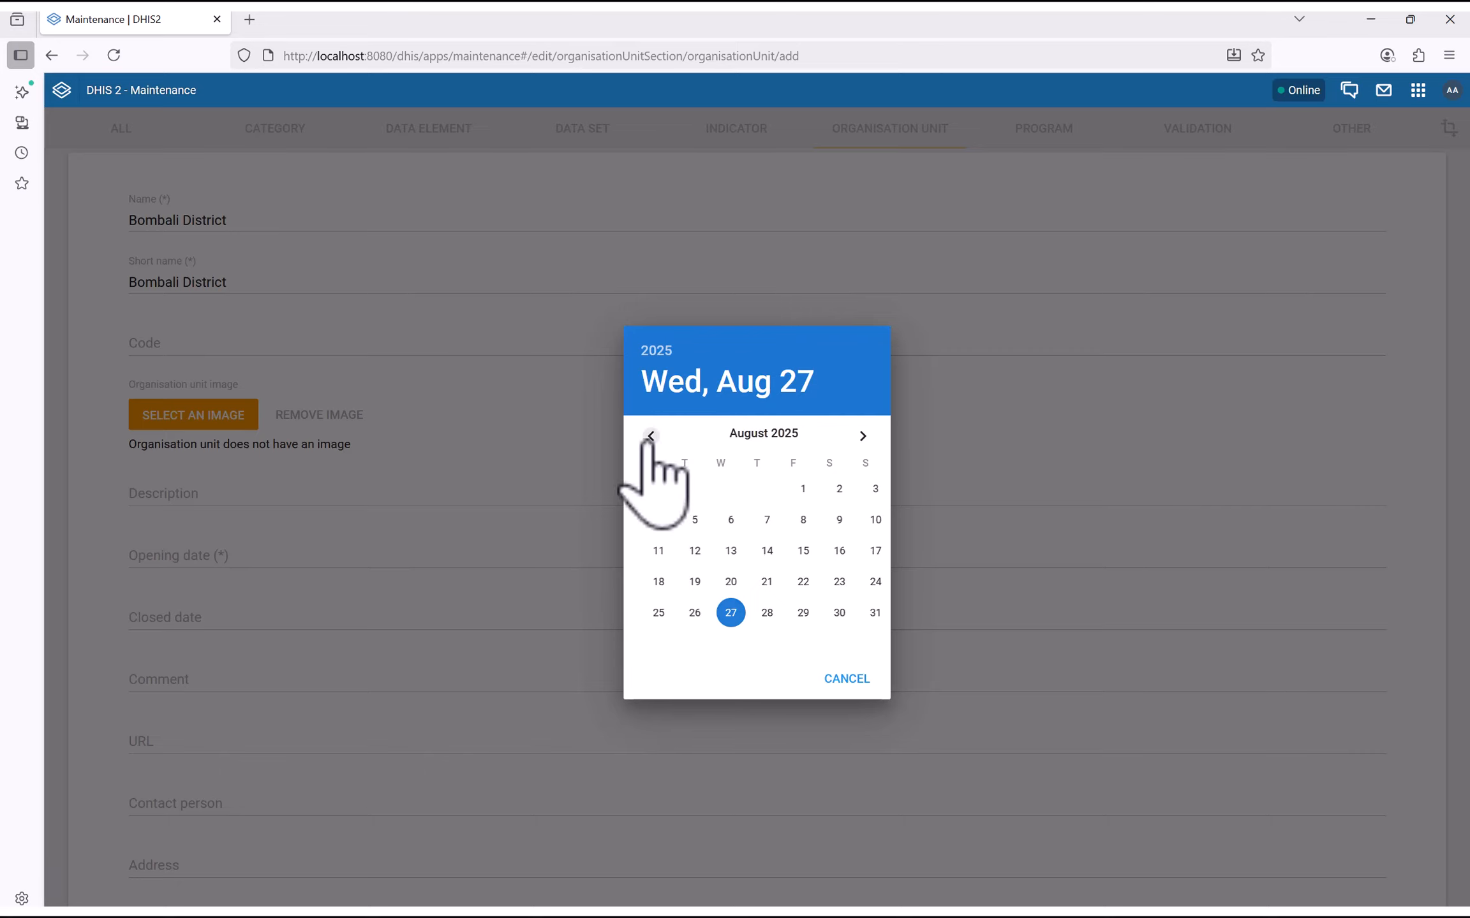
pyautogui.click(651, 436)
pyautogui.click(651, 436)
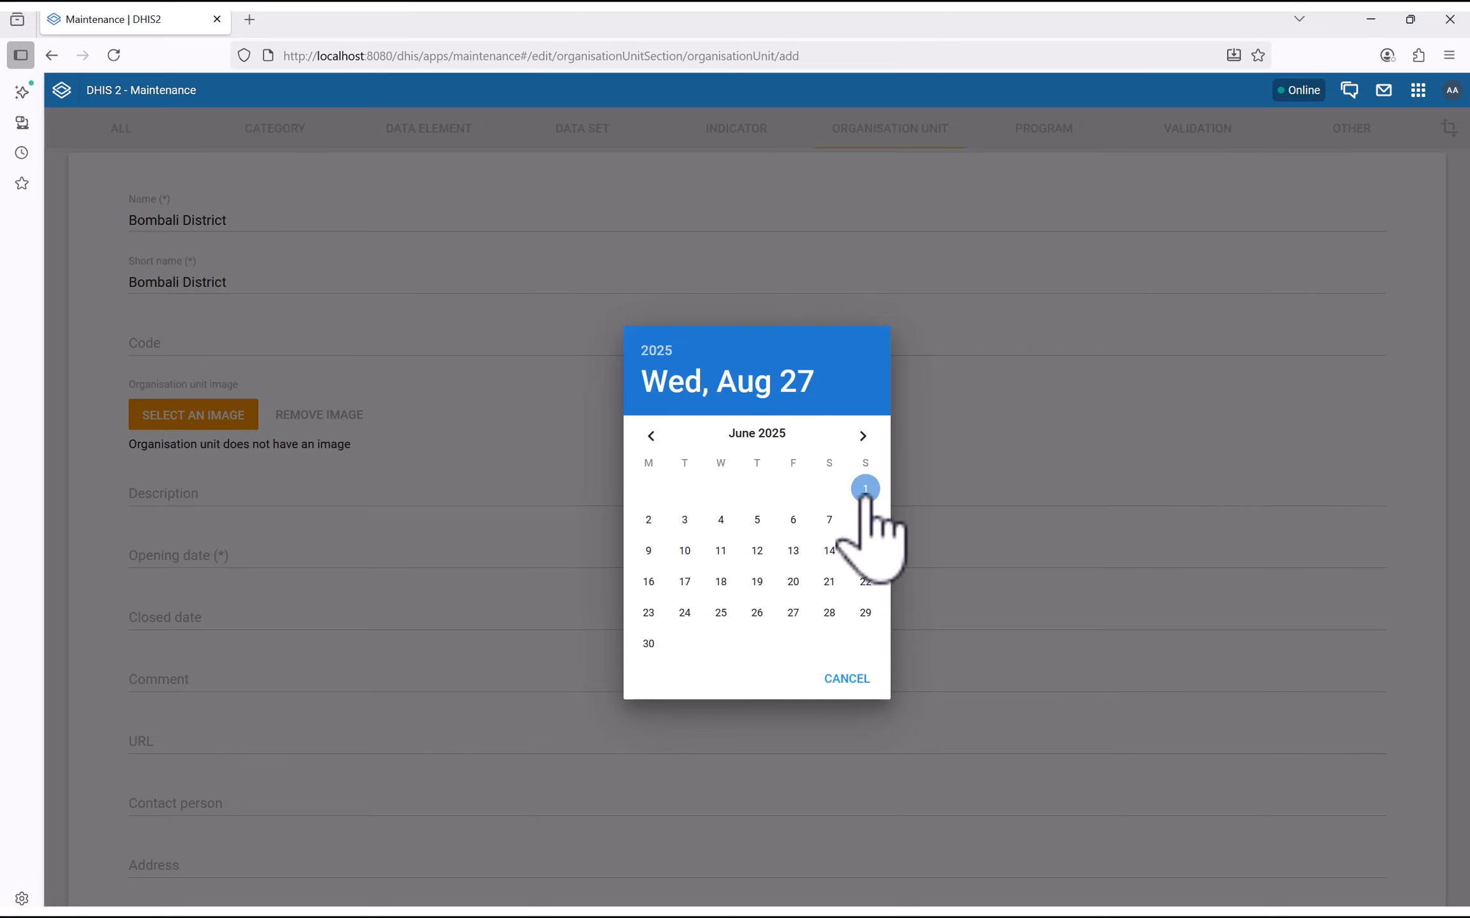
pyautogui.click(865, 490)
pyautogui.scroll(-5, 409, 697)
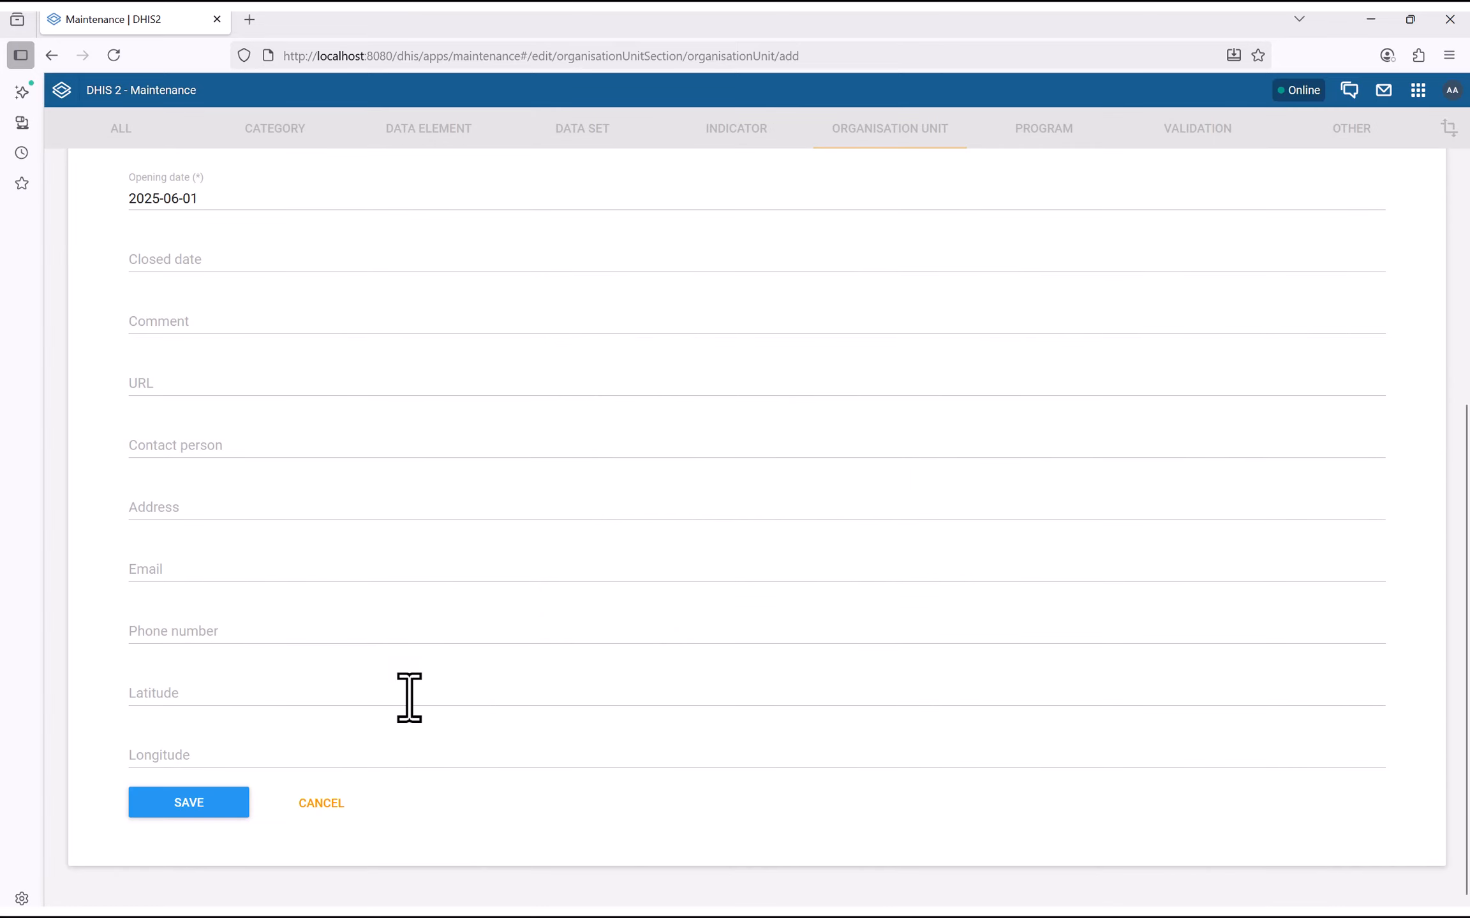
pyautogui.click(190, 805)
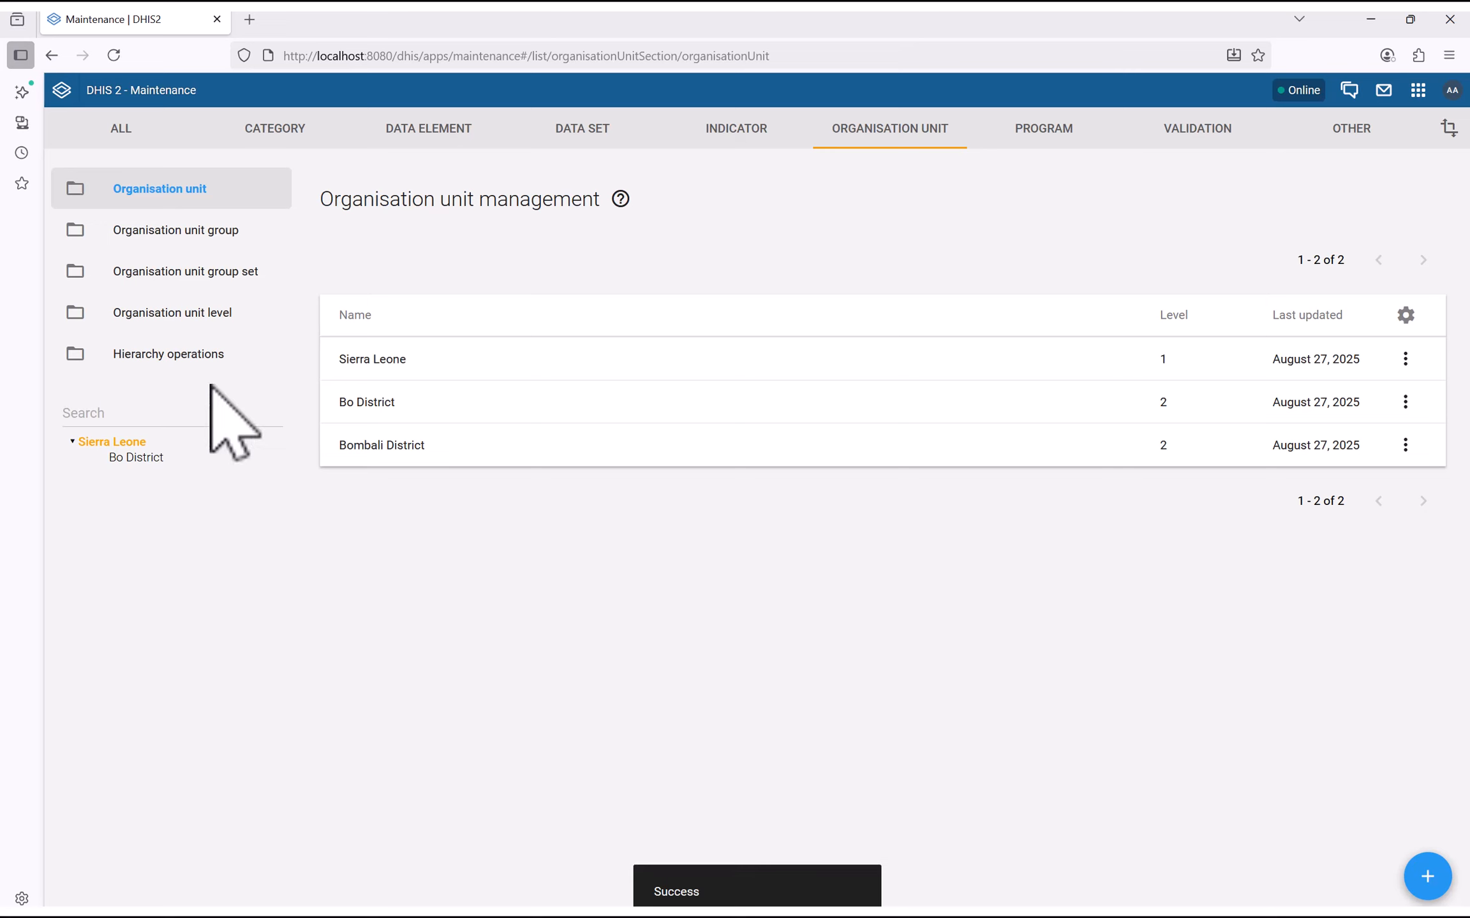
# Under Bo District, start a new unit named Kakua Chiefdom with matching short name
pyautogui.click(113, 55)
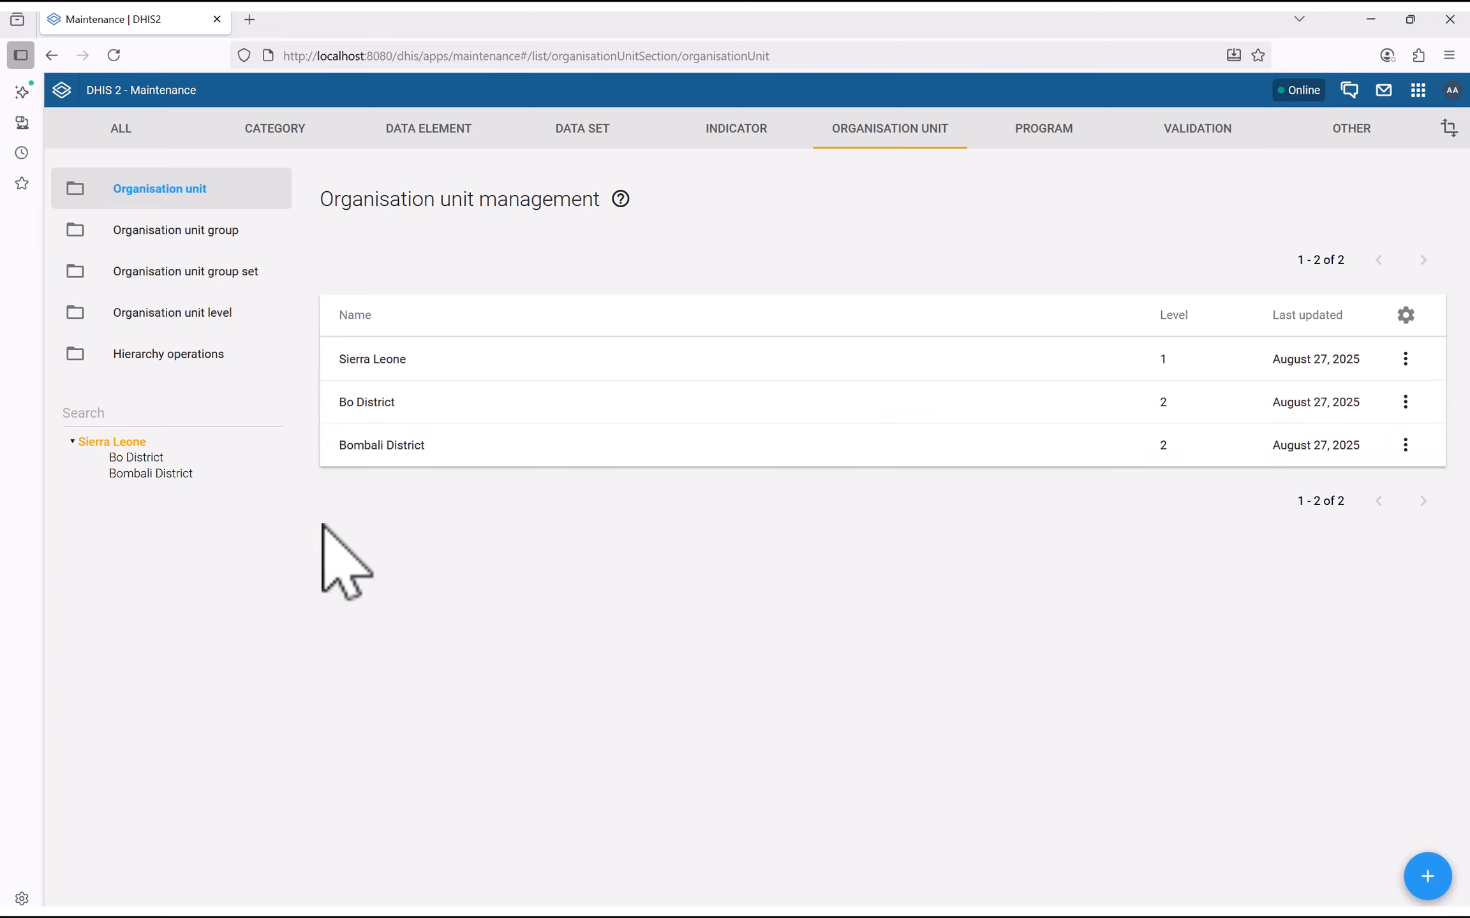
pyautogui.click(133, 457)
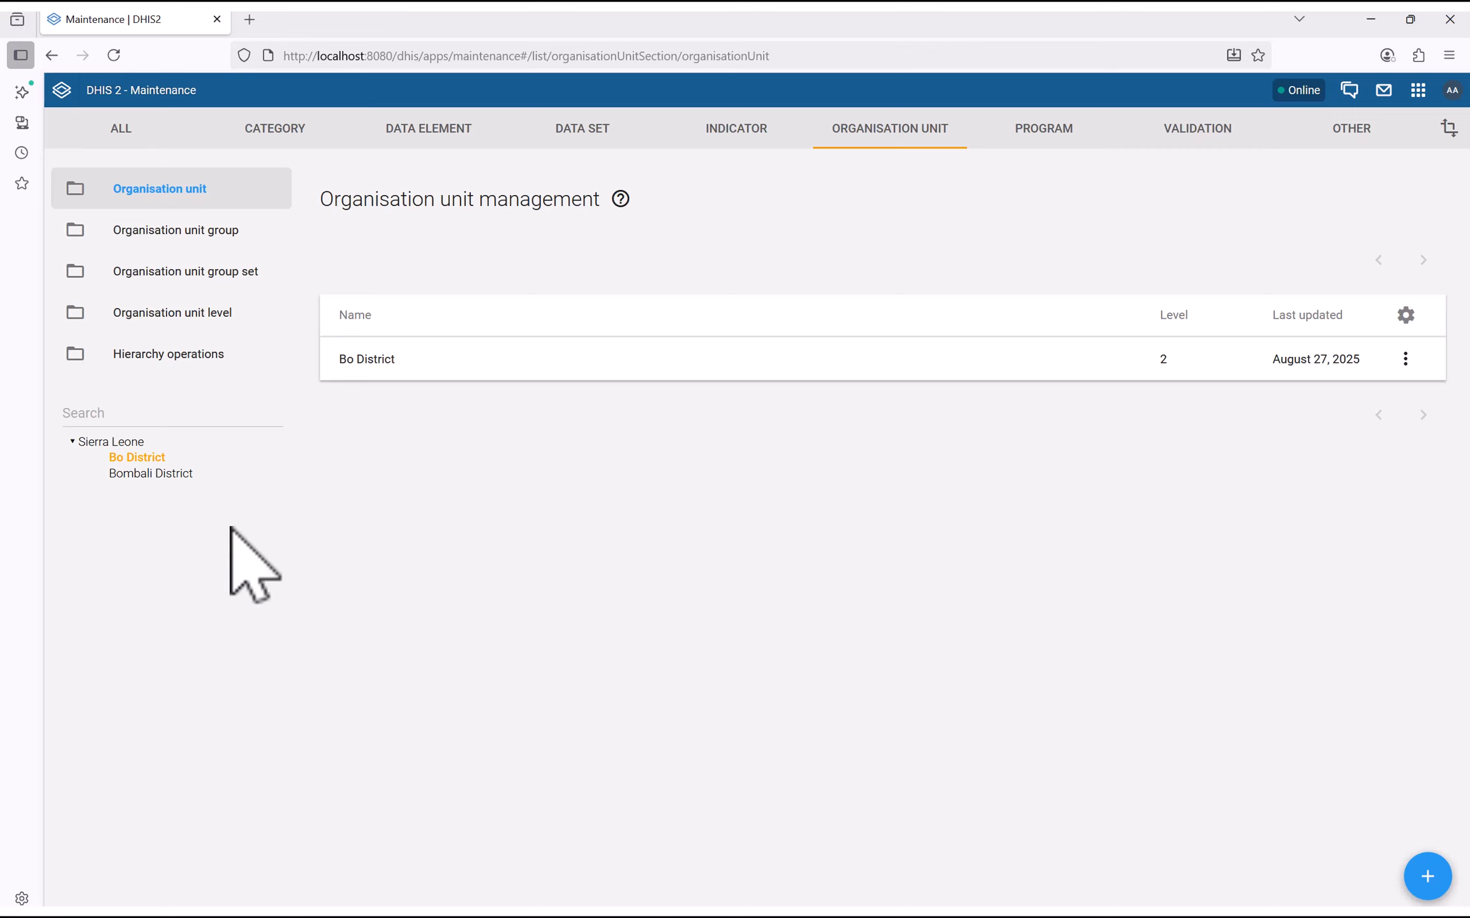
pyautogui.click(1439, 889)
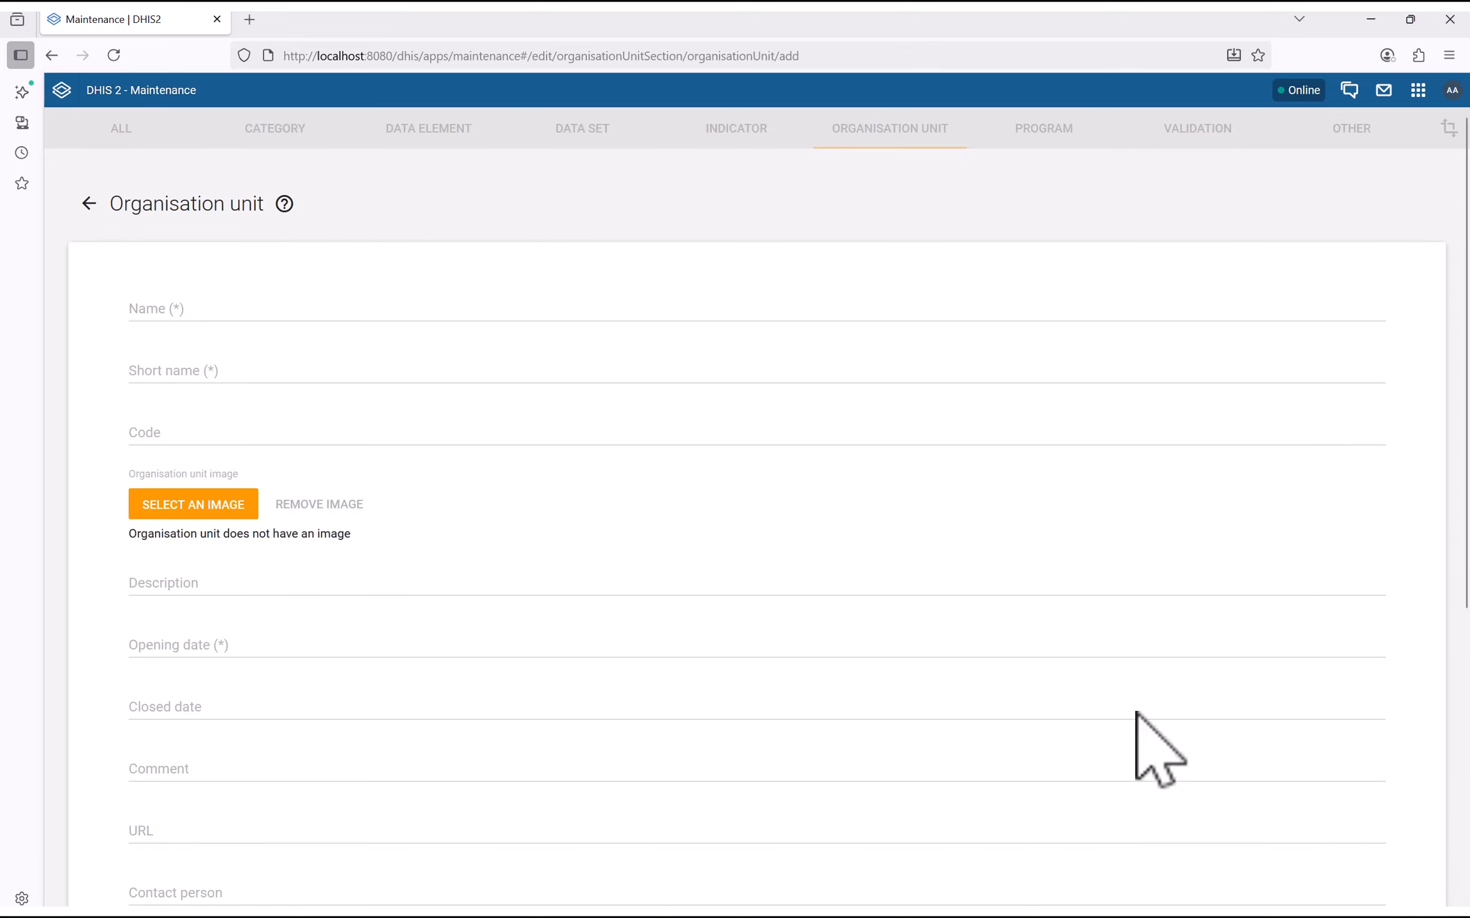
pyautogui.click(191, 315)
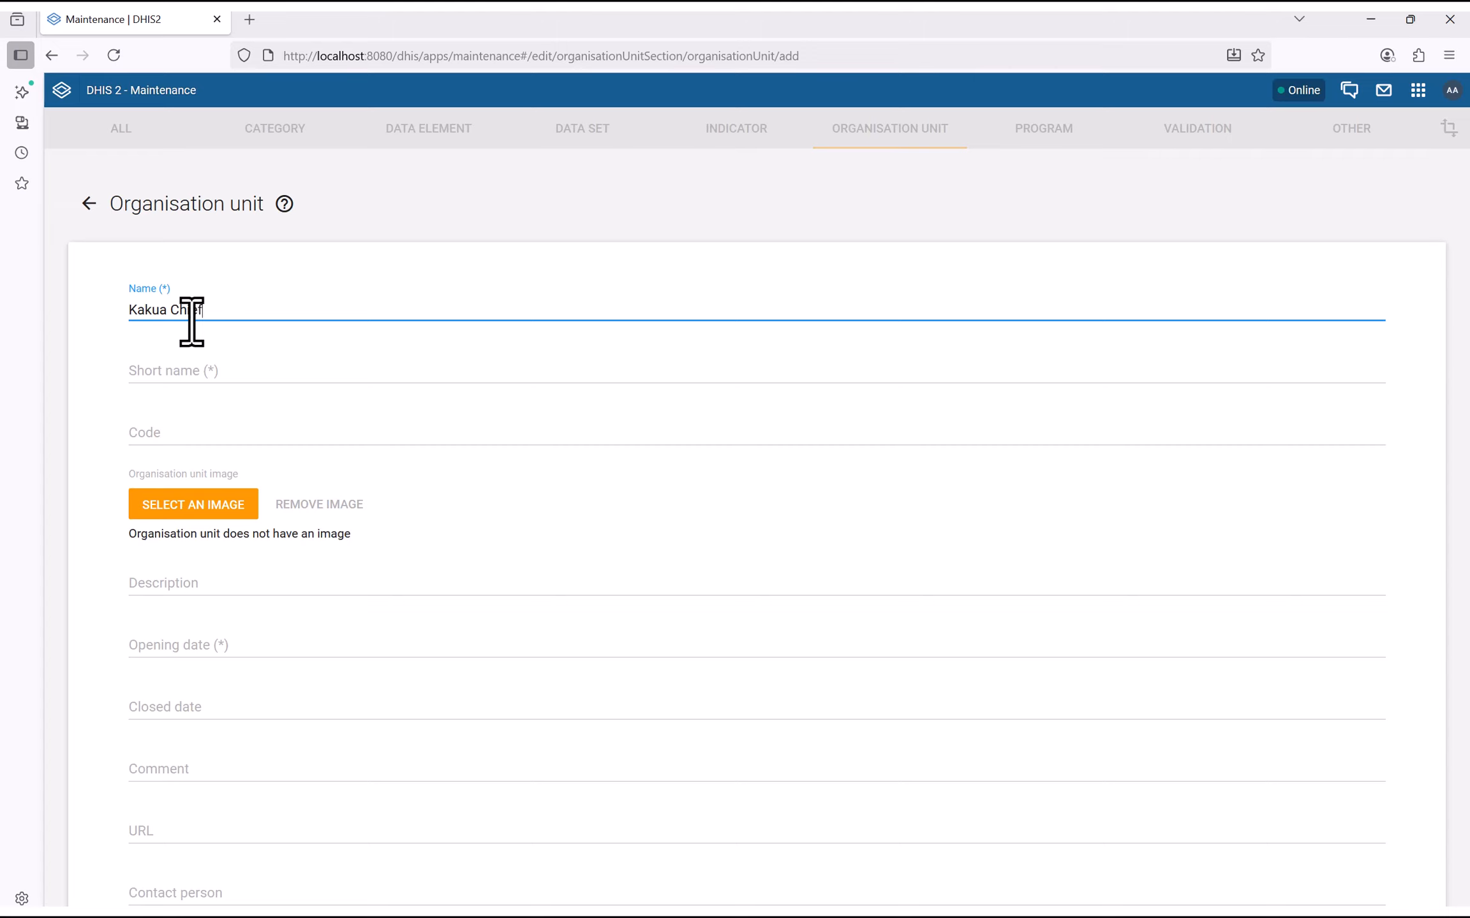
pyautogui.hotkey('ctrl', 'a')
pyautogui.hotkey('ctrl', 'c')
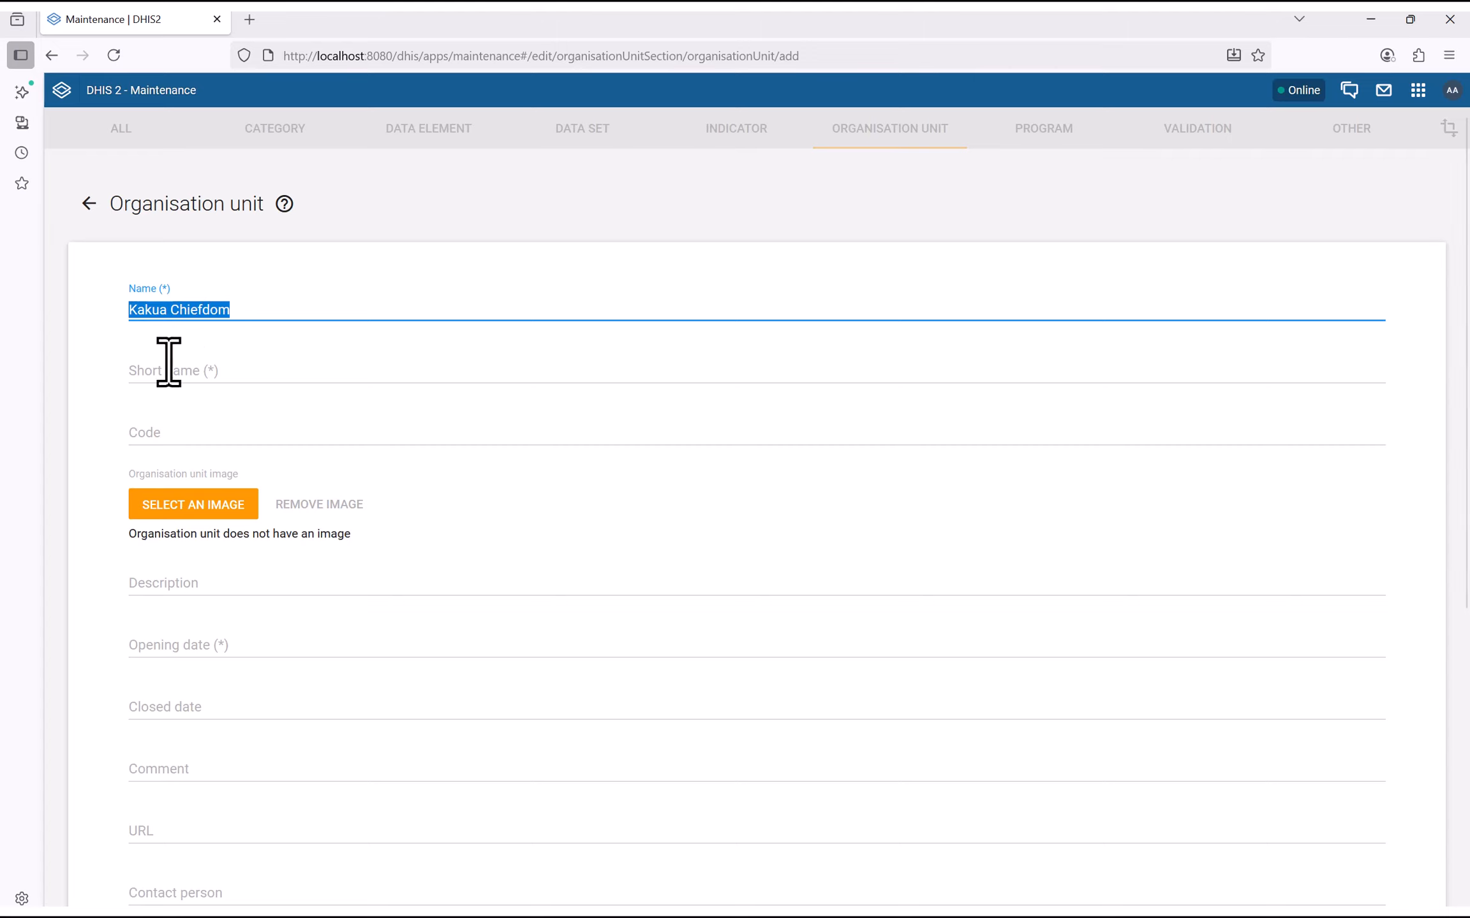
pyautogui.click(160, 381)
pyautogui.hotkey('ctrl', 'v')
# Set Kakua Chiefdom's opening date to 1 June 2025 and save it
pyautogui.scroll(-3, 150, 456)
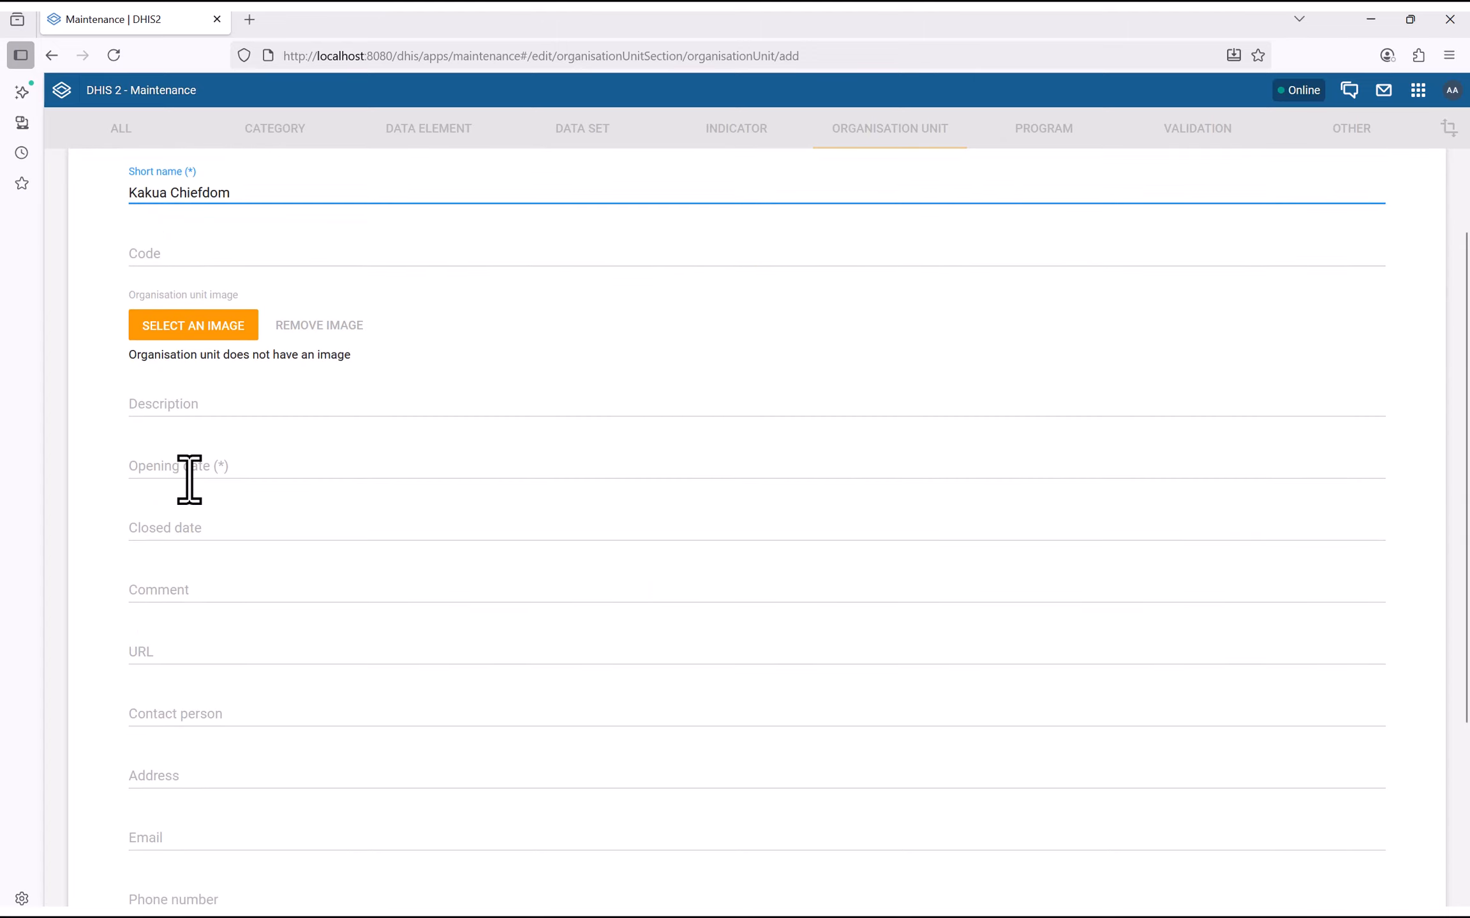
pyautogui.click(187, 475)
pyautogui.click(650, 436)
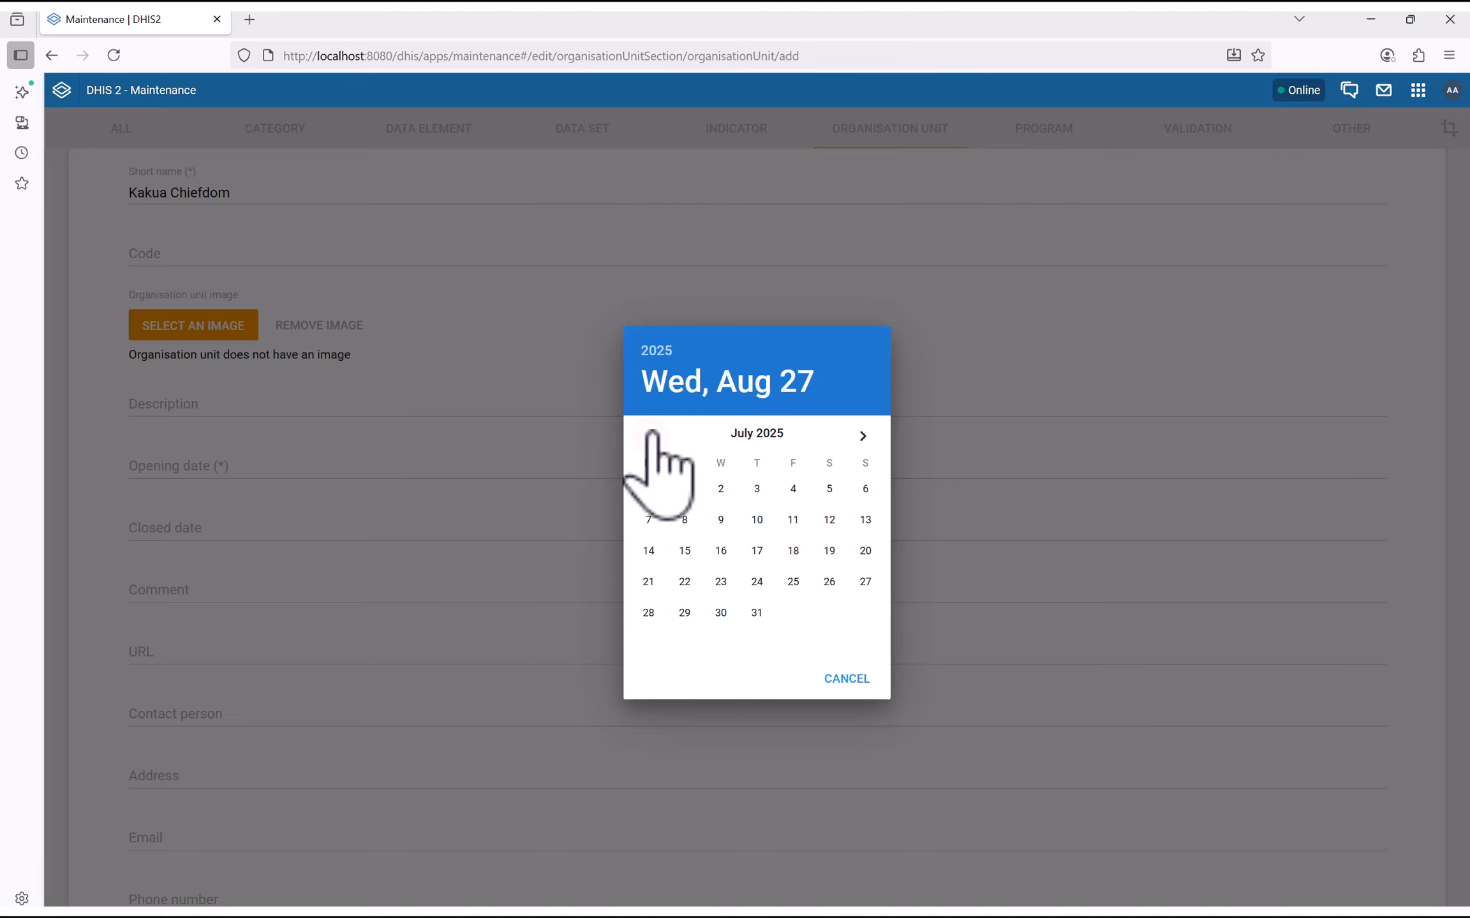
pyautogui.click(651, 436)
pyautogui.click(862, 490)
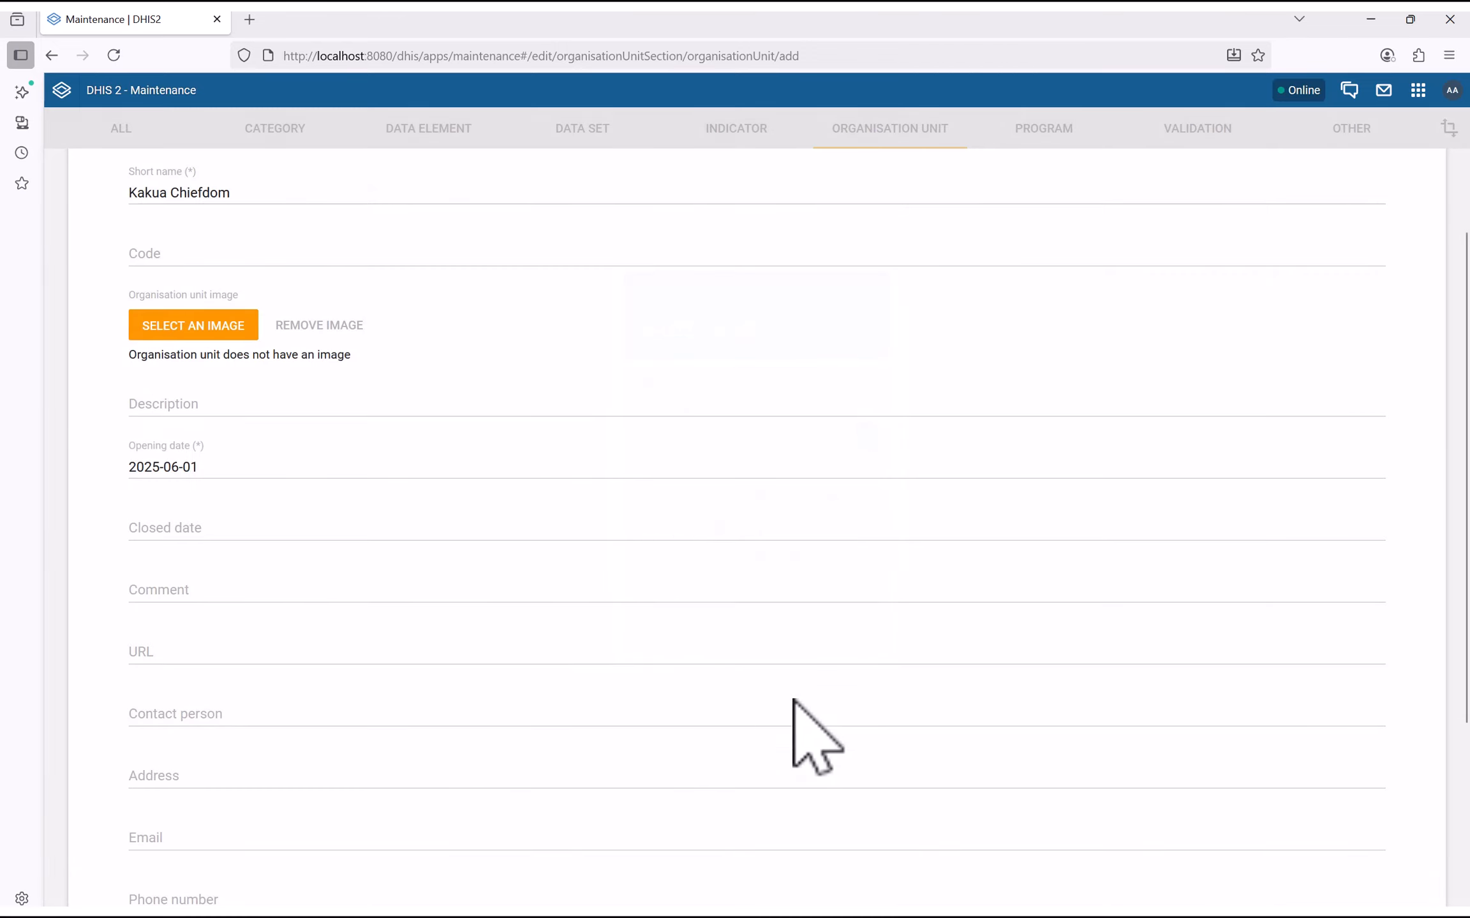
pyautogui.scroll(-5, 230, 502)
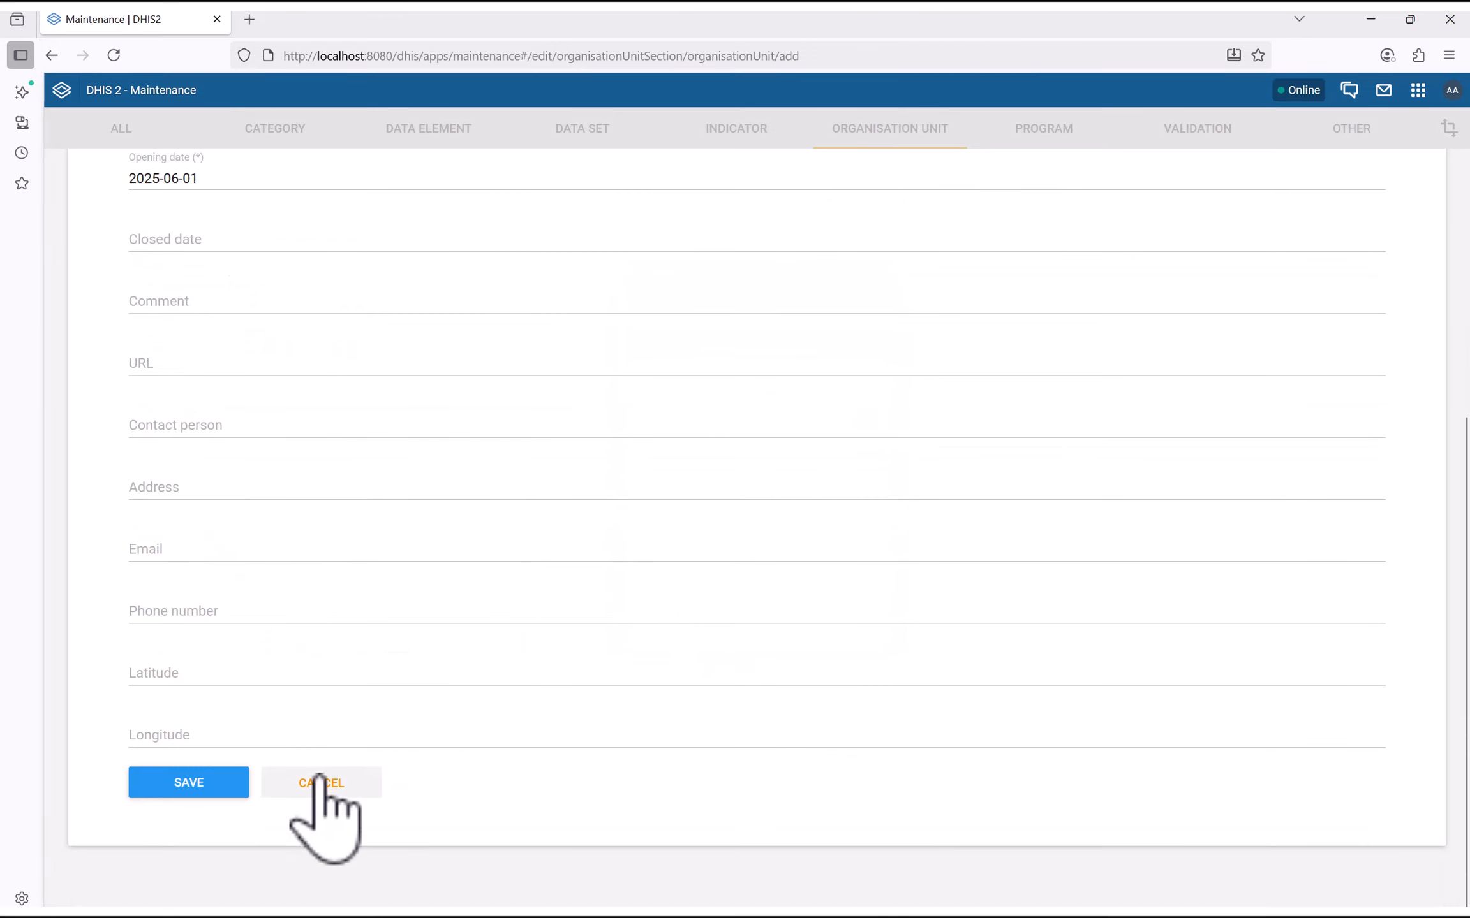
pyautogui.click(187, 783)
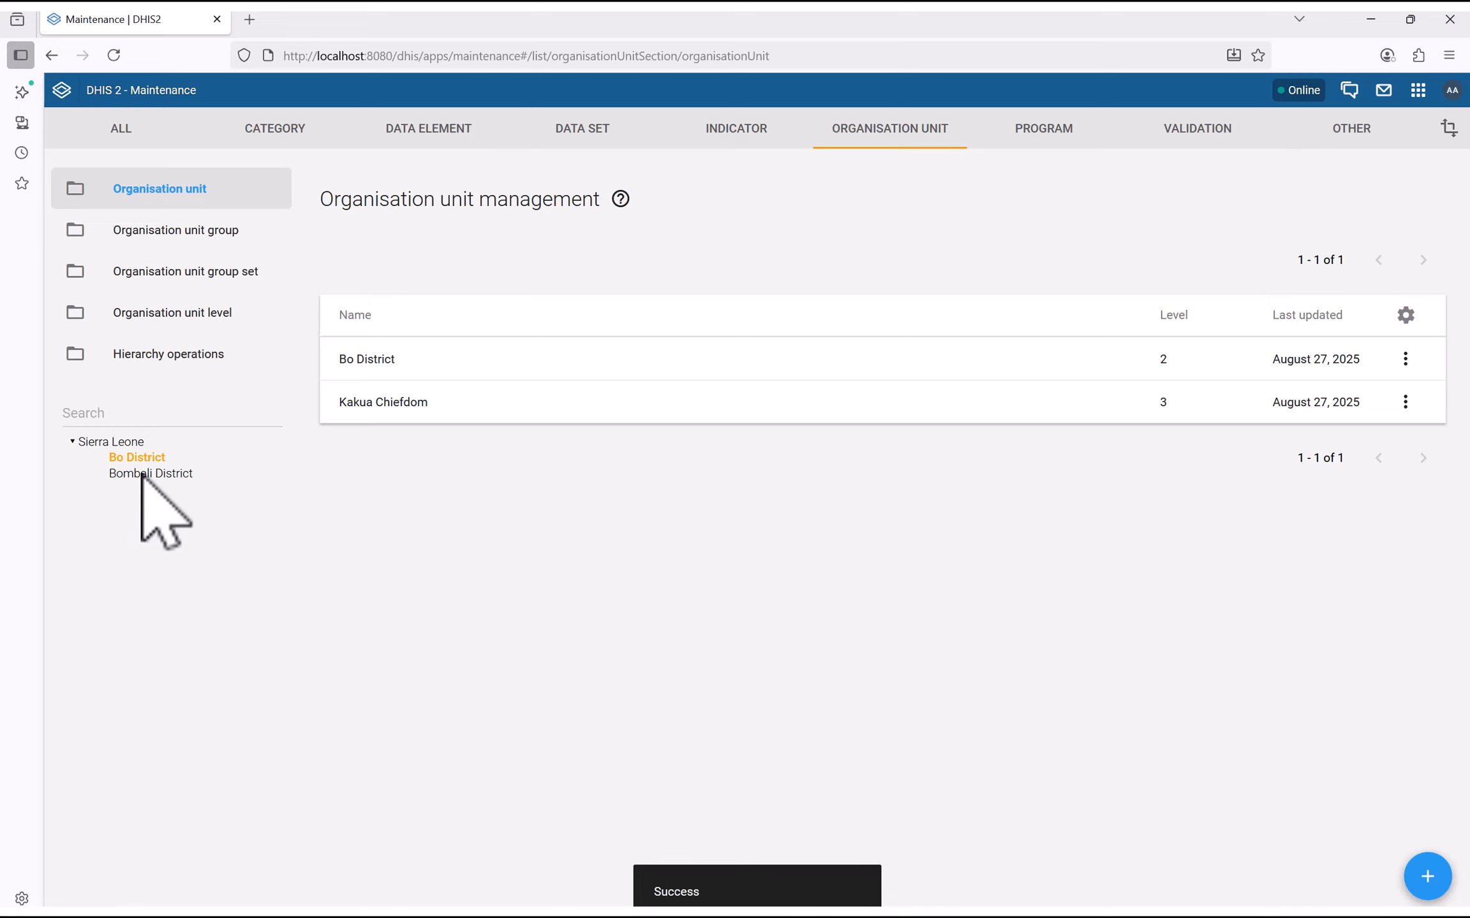
# Reload, expand Bo District and select Kakua Chiefdom in the tree
pyautogui.click(113, 55)
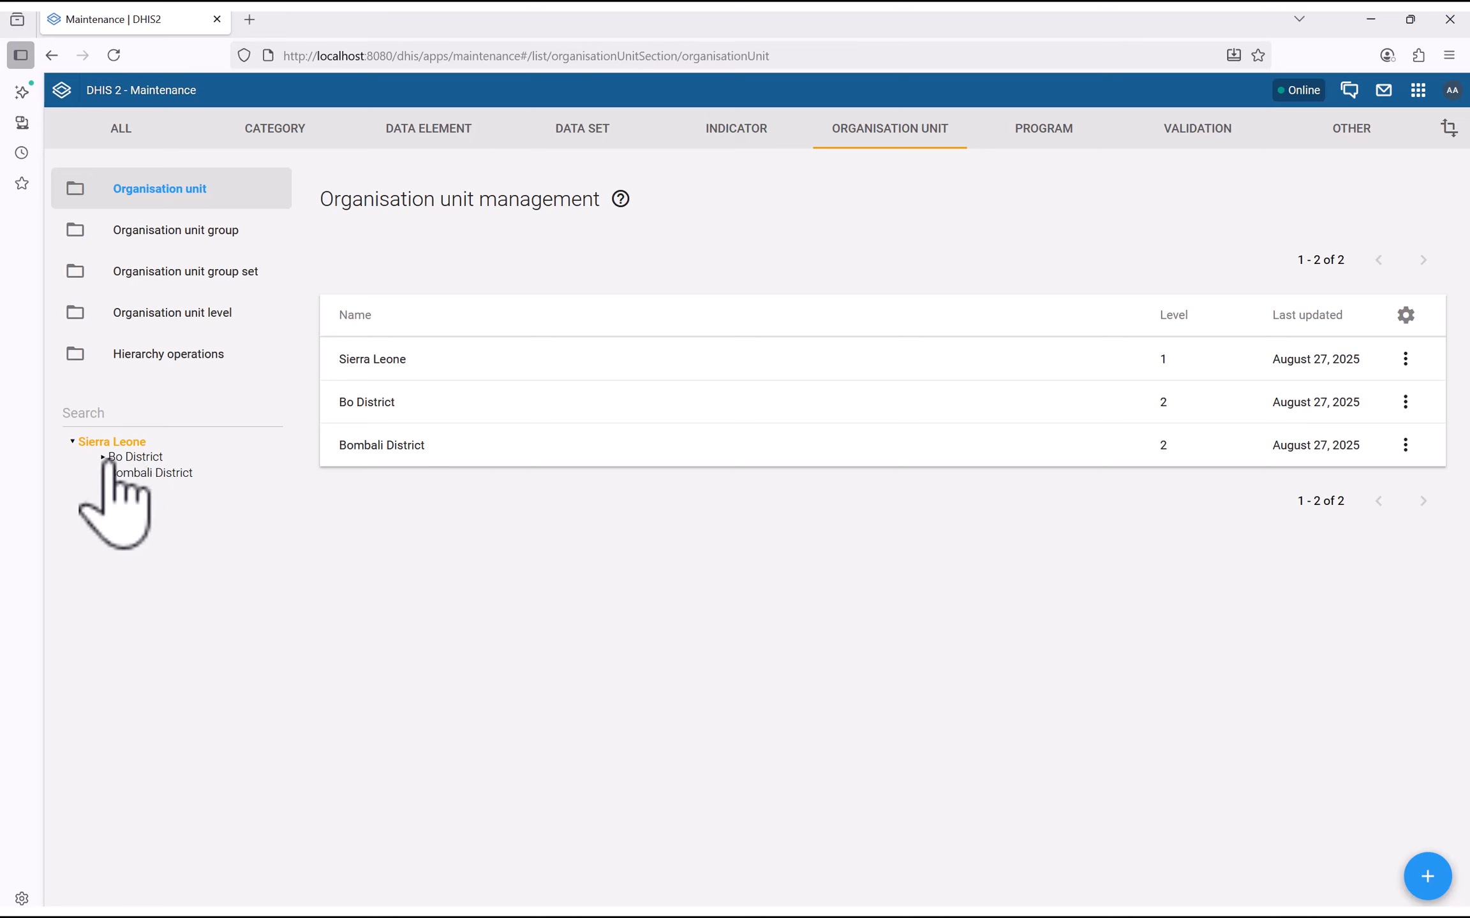
pyautogui.click(103, 457)
pyautogui.click(201, 473)
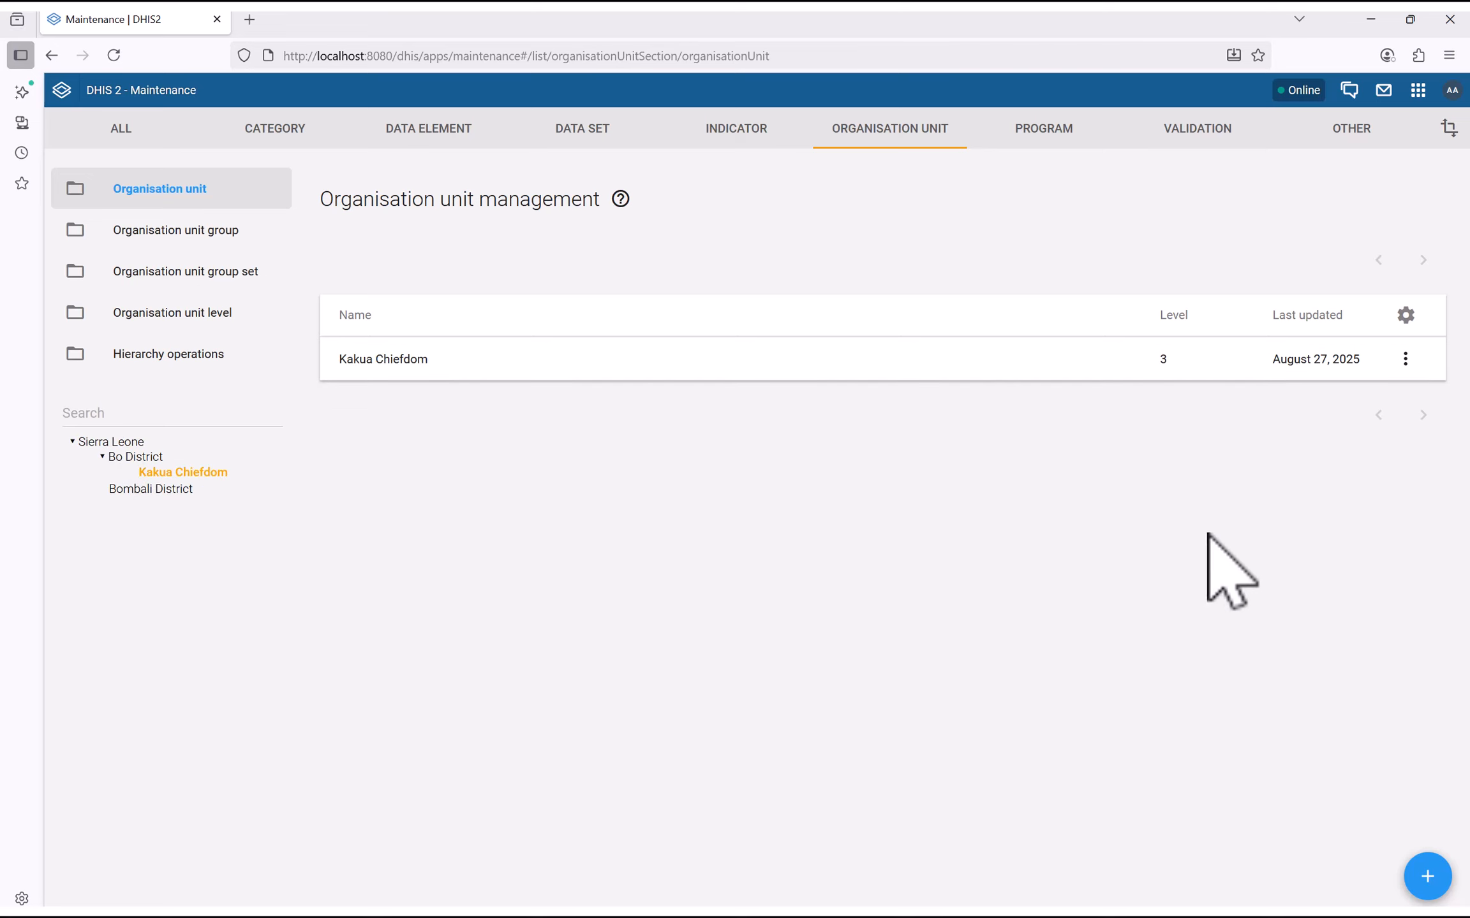
# Start a new unit under Kakua Chiefdom named Ma Kont MCHP, with matching short name
pyautogui.click(1422, 880)
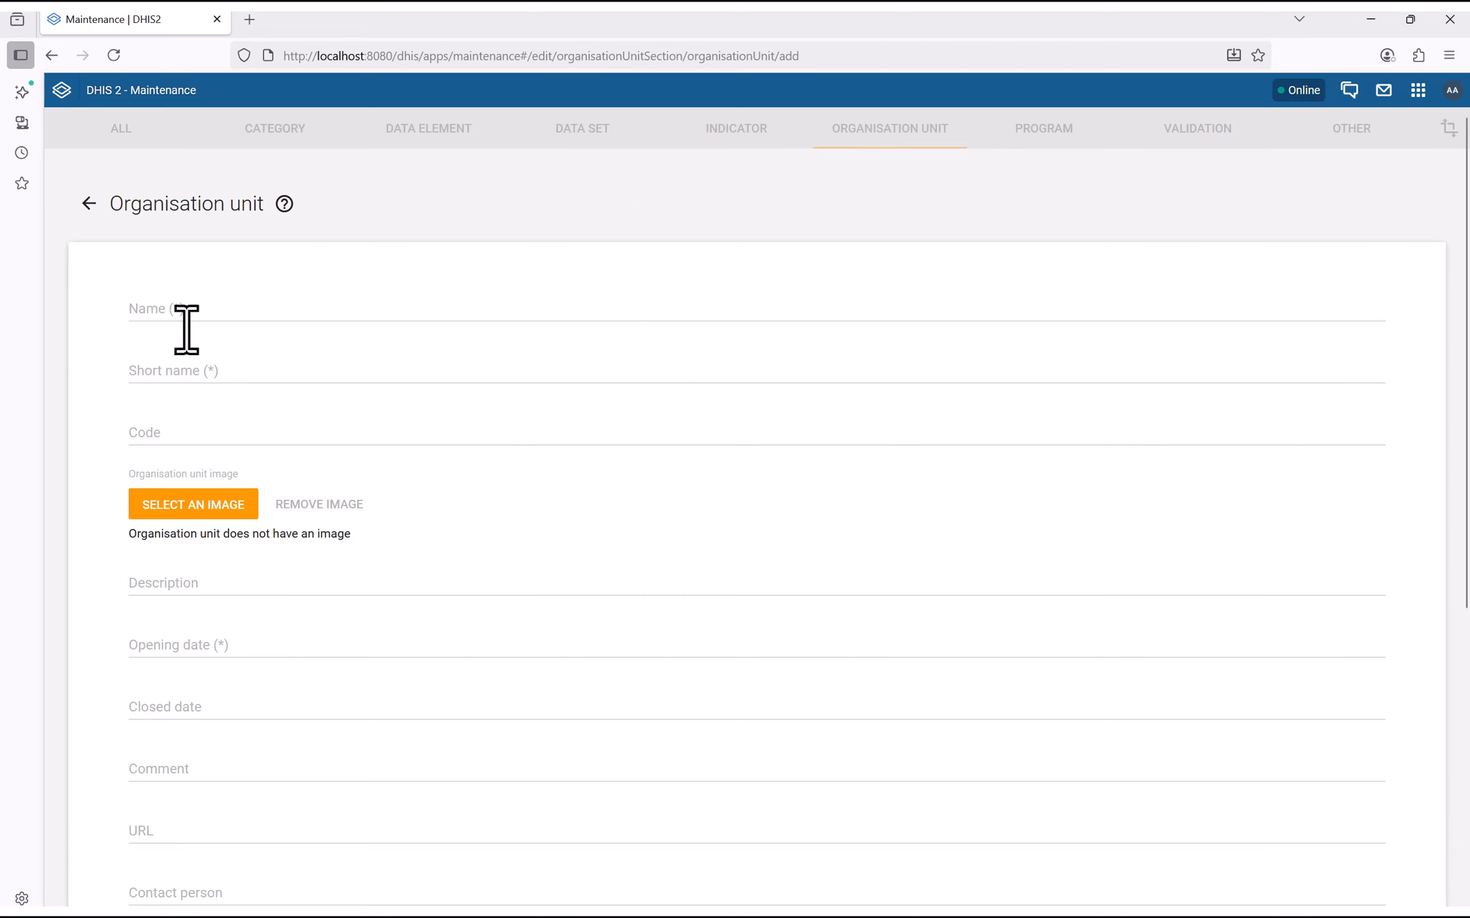
pyautogui.click(139, 310)
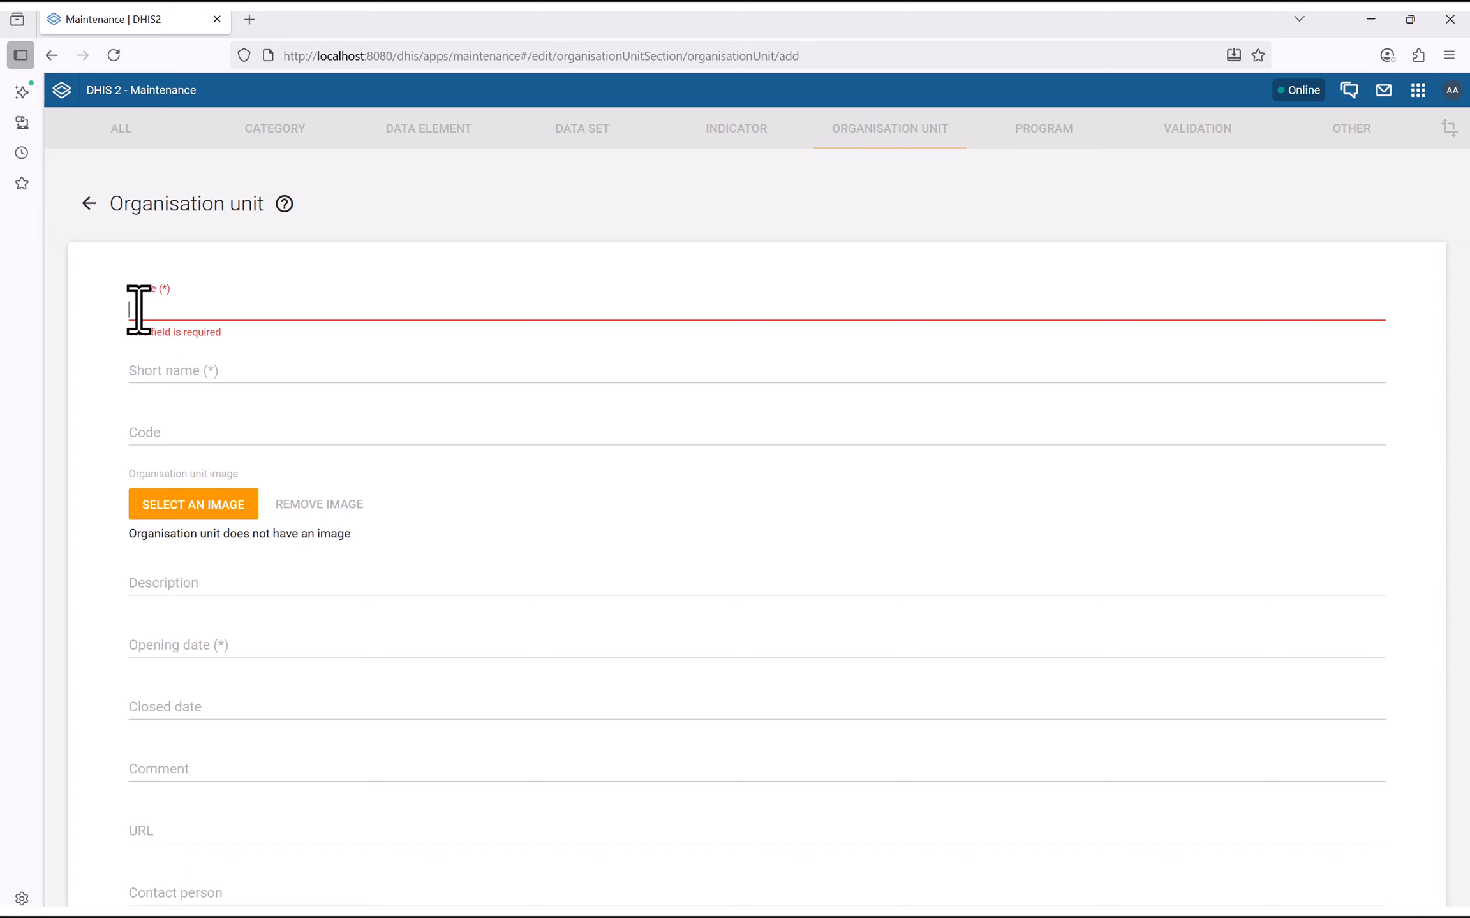
pyautogui.write('Na')
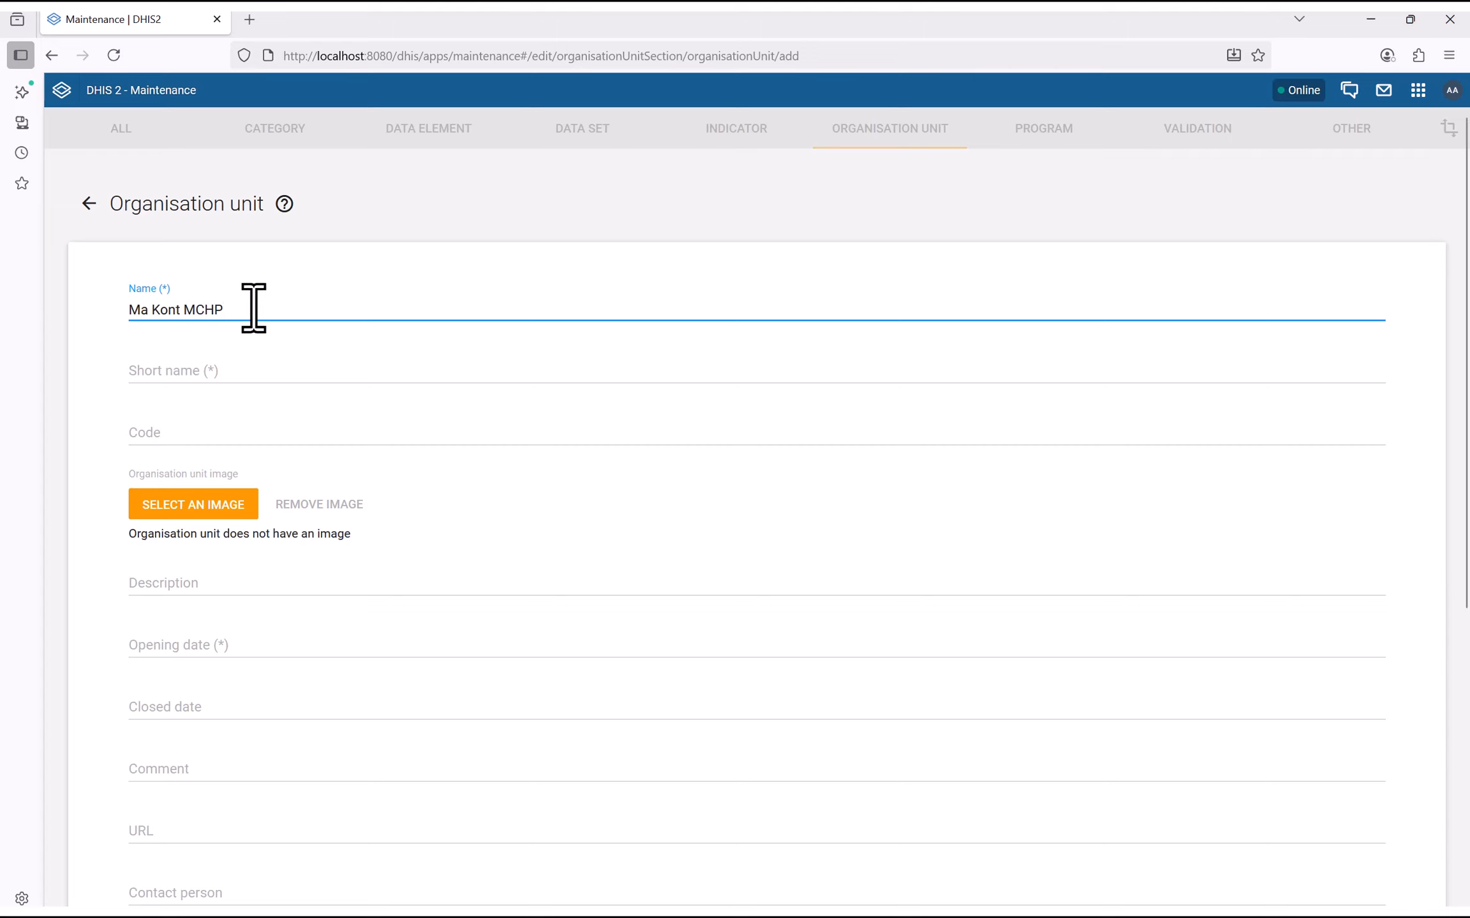
pyautogui.hotkey('ctrl', 'a')
pyautogui.click(160, 362)
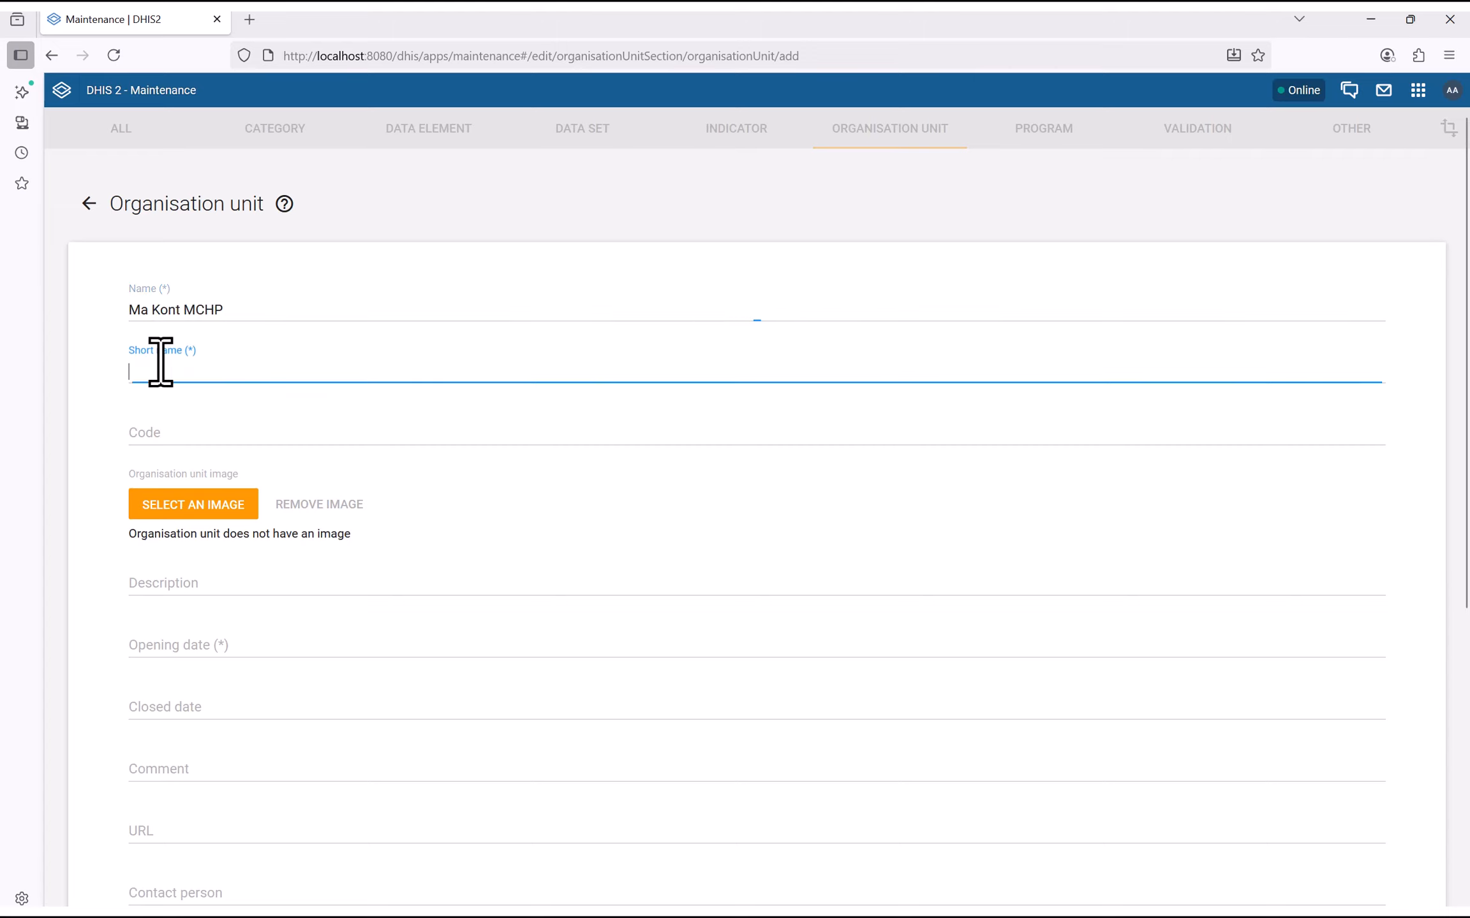
# Set Ma Kont MCHP's opening date to 1 June 2025
pyautogui.scroll(-3, 193, 429)
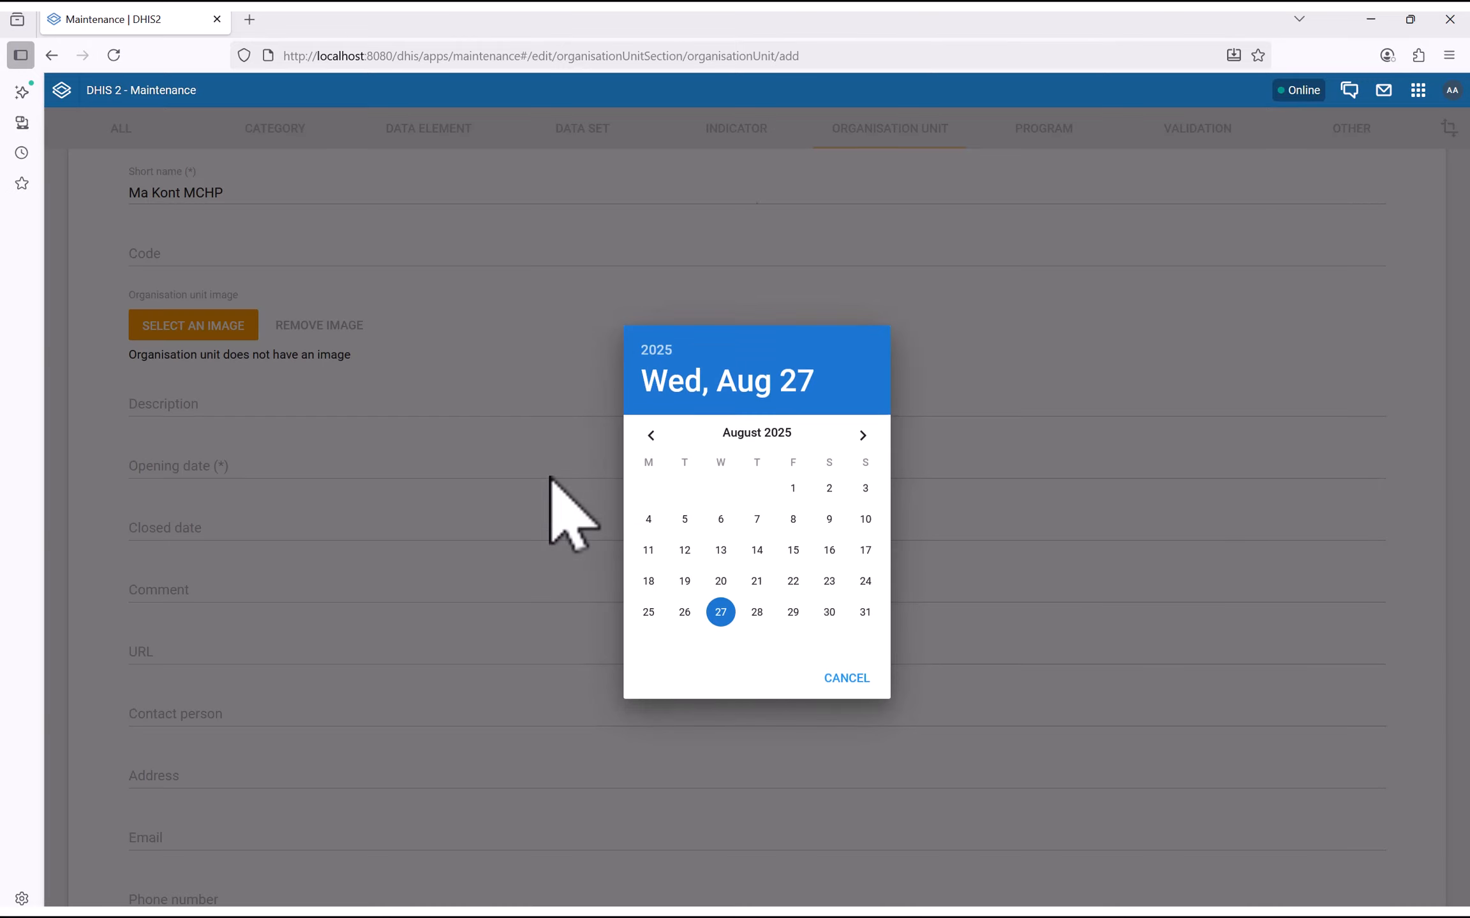
pyautogui.click(651, 436)
pyautogui.click(650, 436)
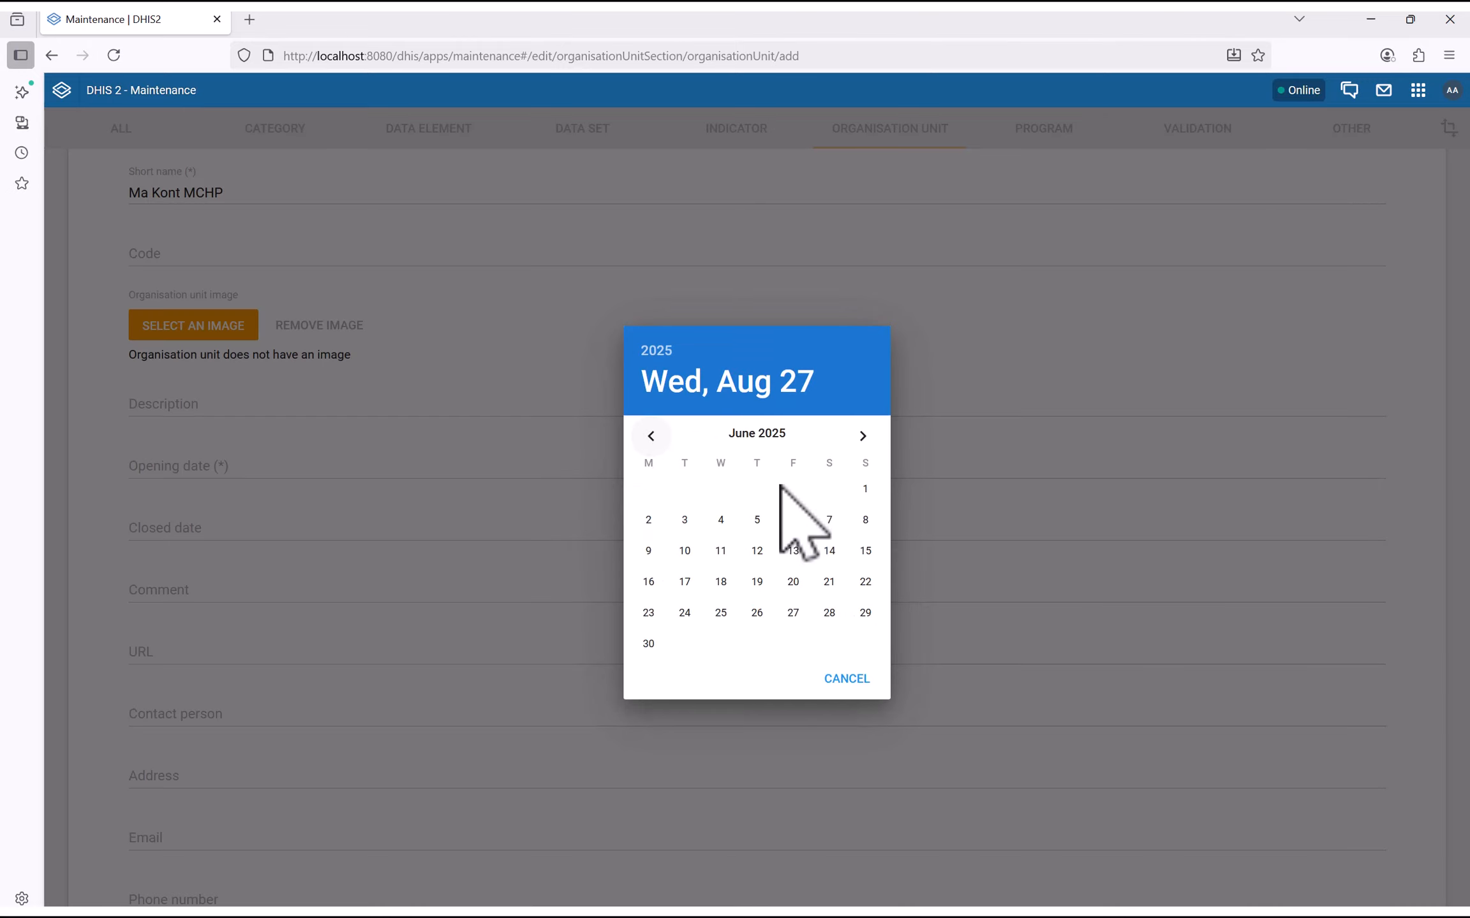
pyautogui.click(865, 488)
# Enter latitude 8.23220 and longitude -12.2313, then save Ma Kont MCHP
pyautogui.scroll(-5, 408, 510)
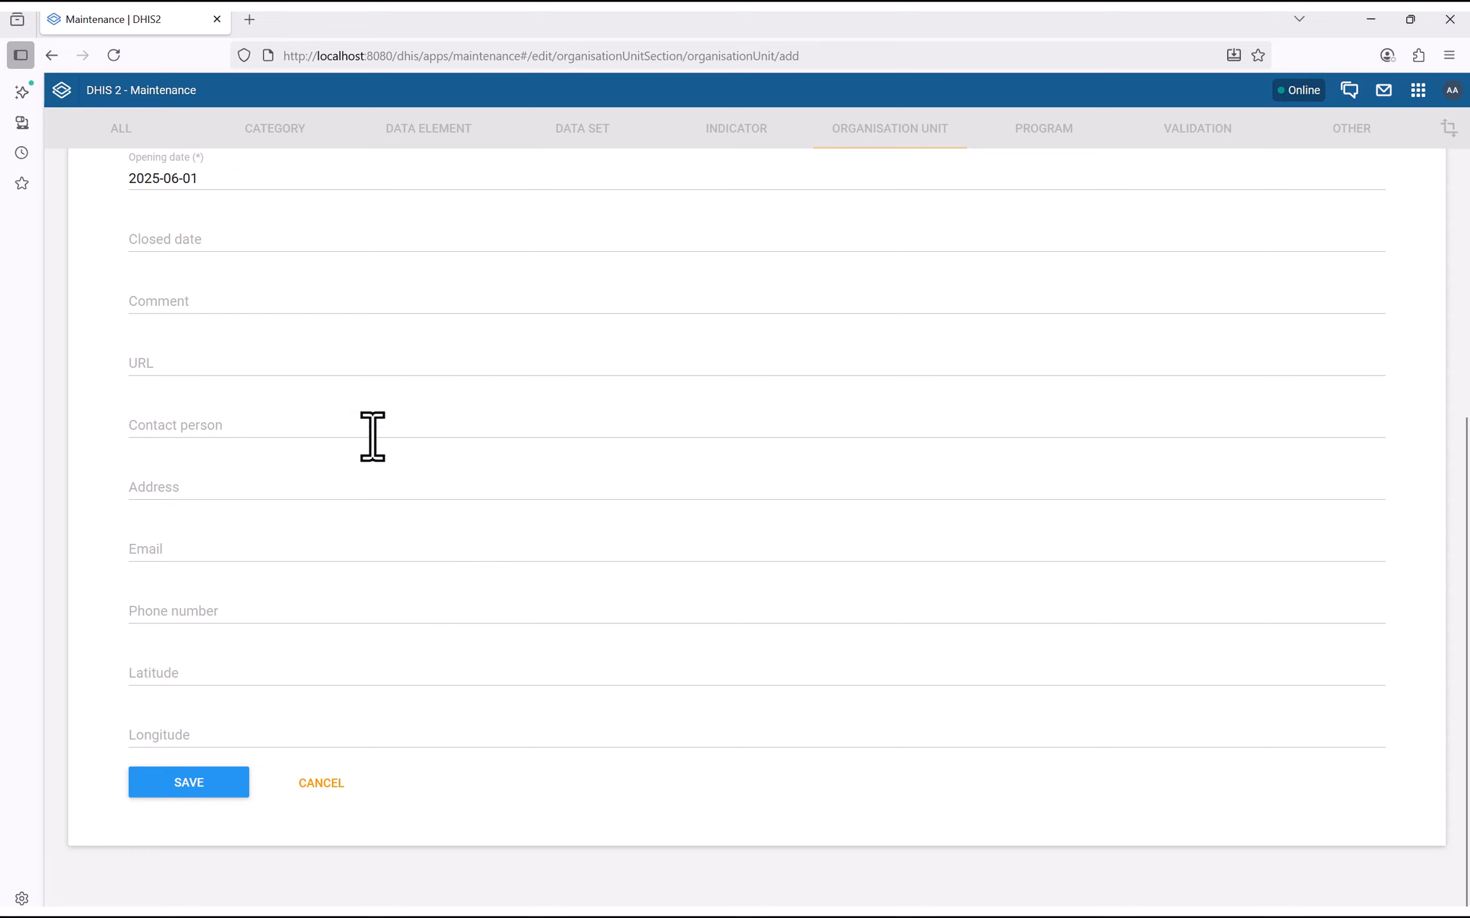
pyautogui.click(151, 664)
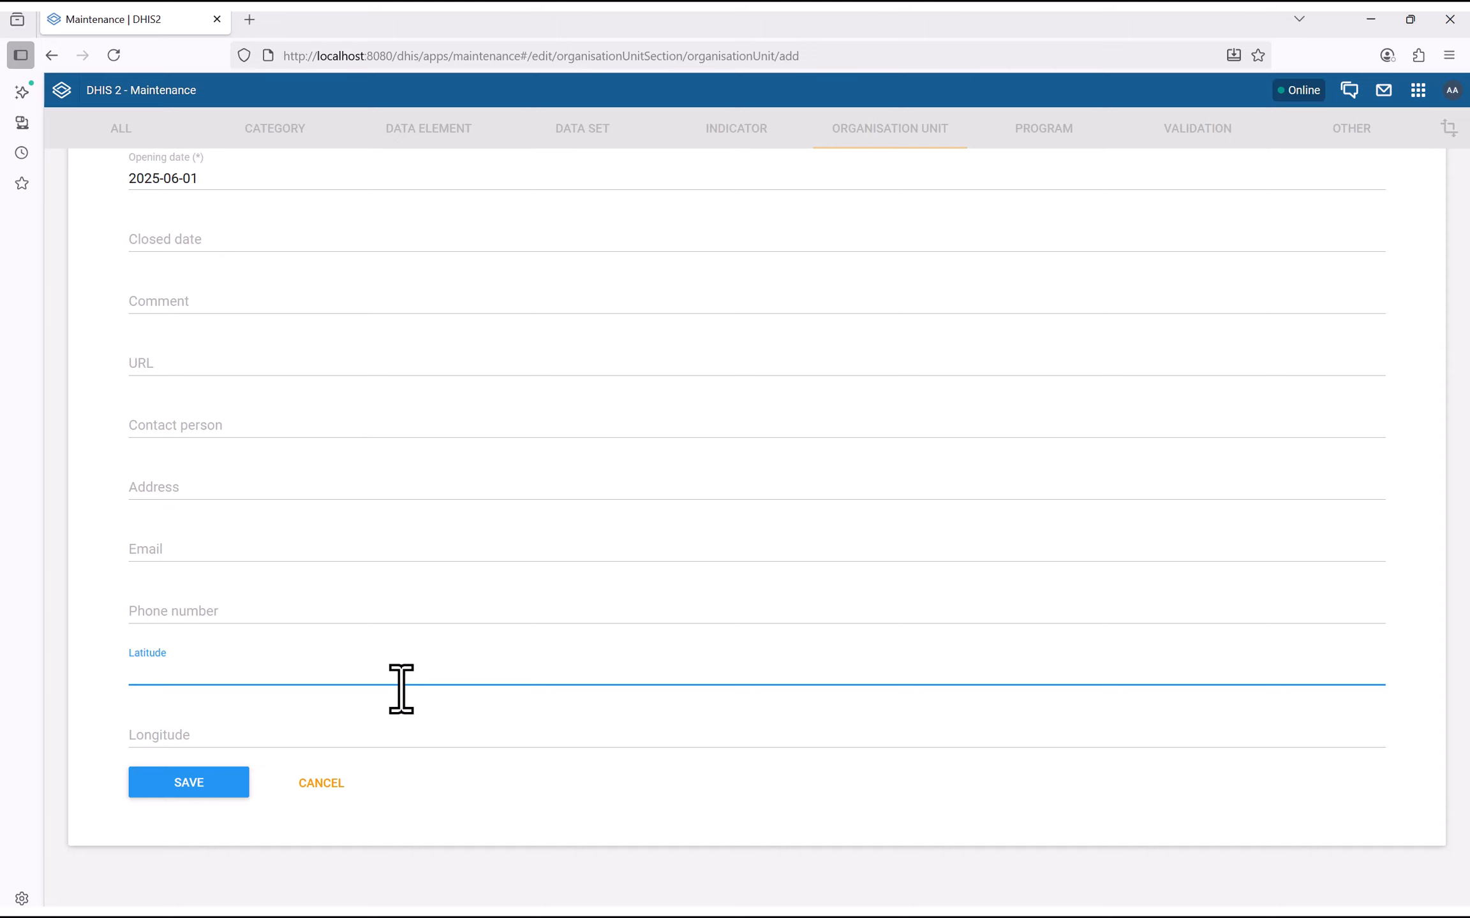
pyautogui.write('8.23220')
pyautogui.click(284, 741)
pyautogui.write('-')
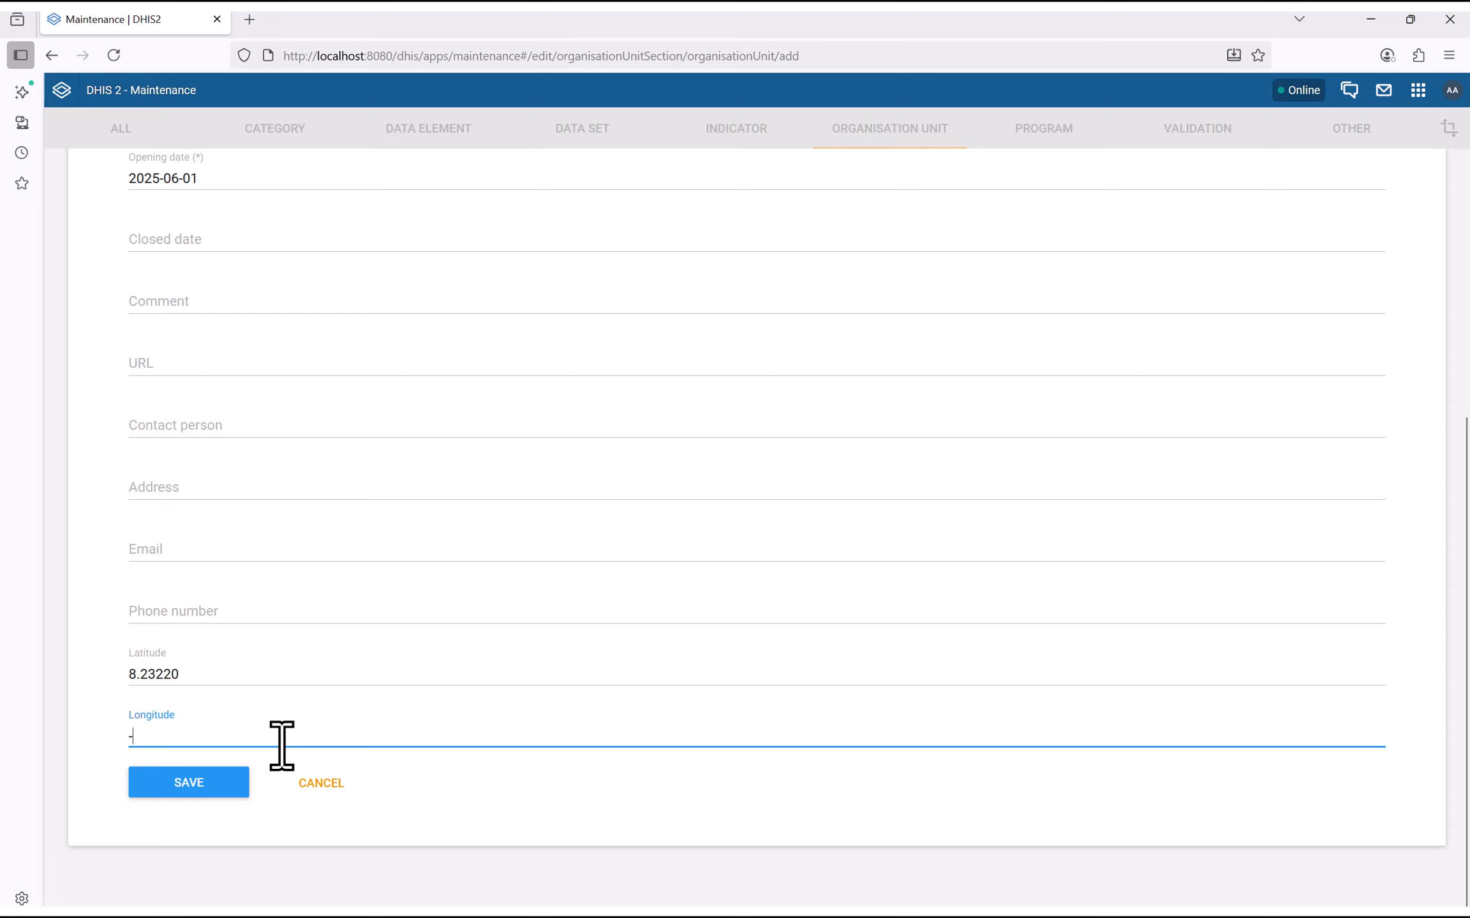
pyautogui.write('1234')
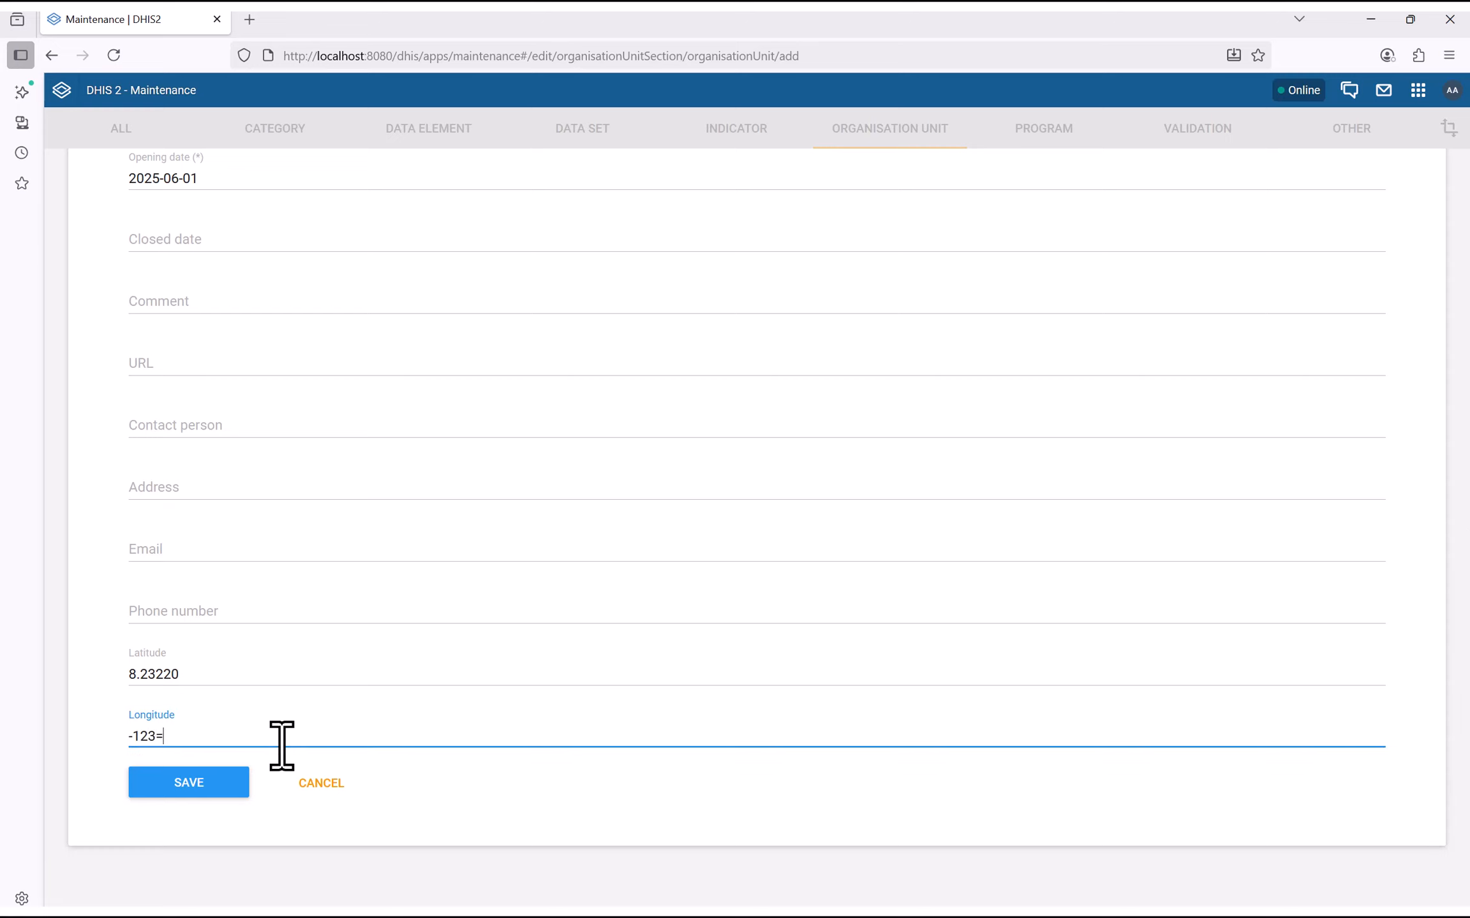
pyautogui.press('BackSpace')
pyautogui.press('BackSpace')
pyautogui.write('.2313')
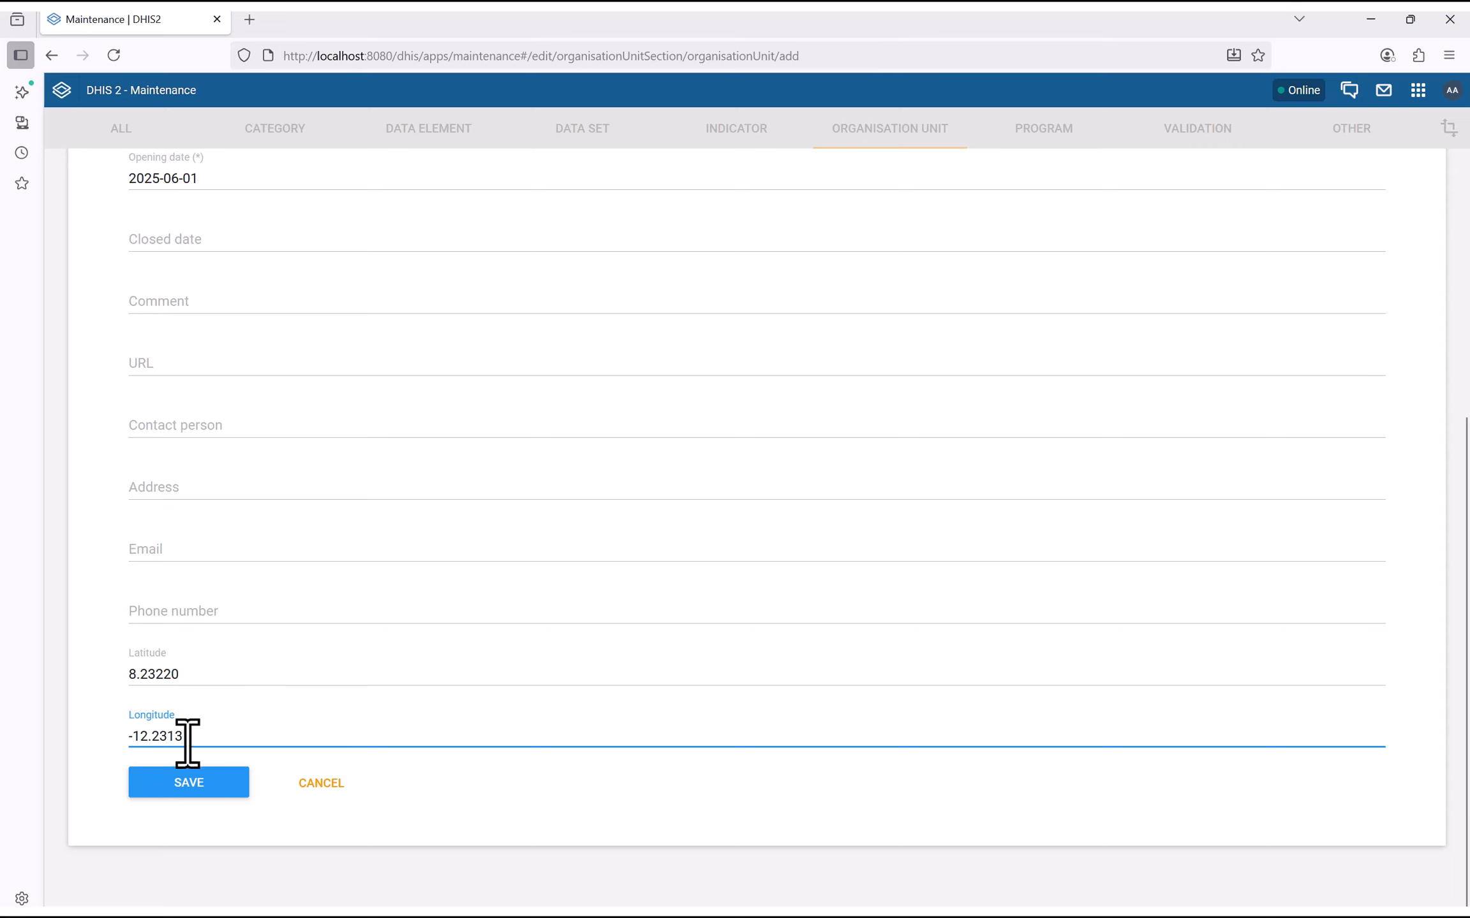
pyautogui.click(190, 780)
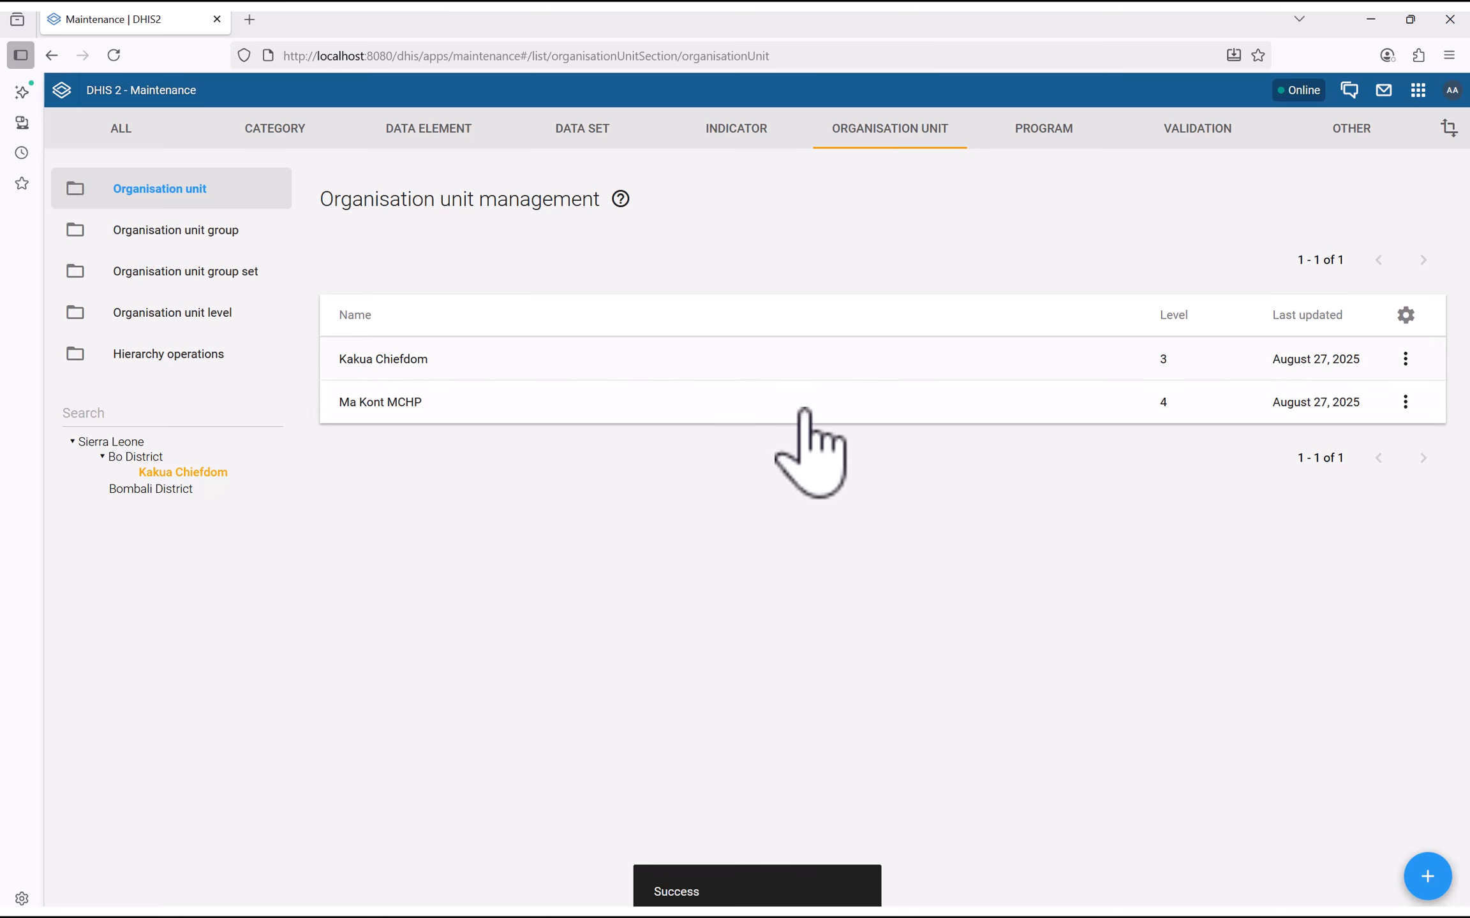
# Reload, expand Bo District and Kakua Chiefdom, check Ma Kont MCHP, then select Kakua Chiefdom
pyautogui.click(114, 54)
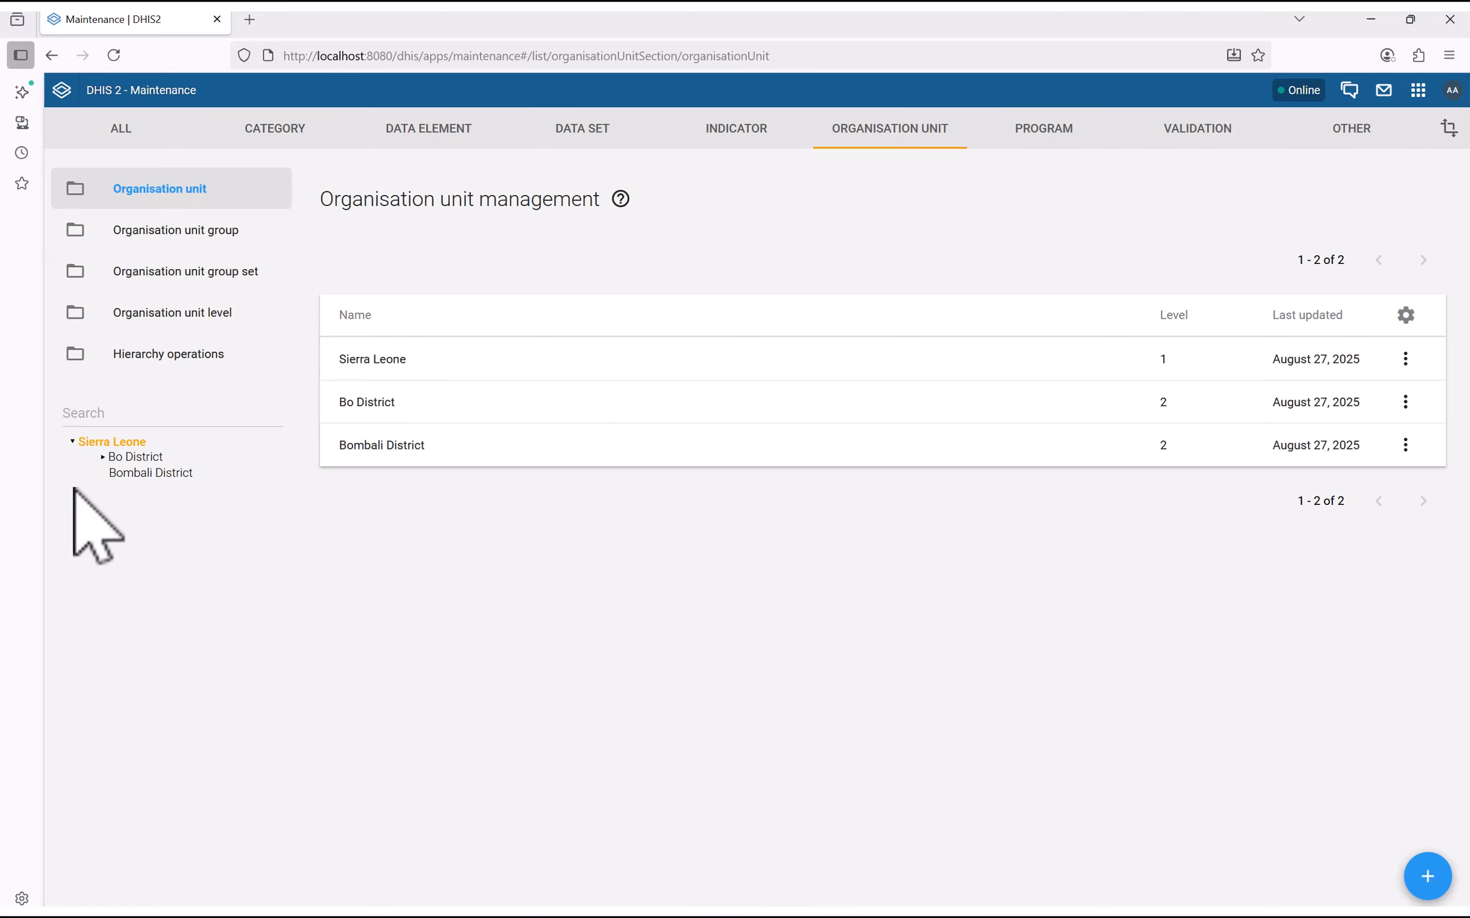
pyautogui.click(102, 456)
pyautogui.click(132, 471)
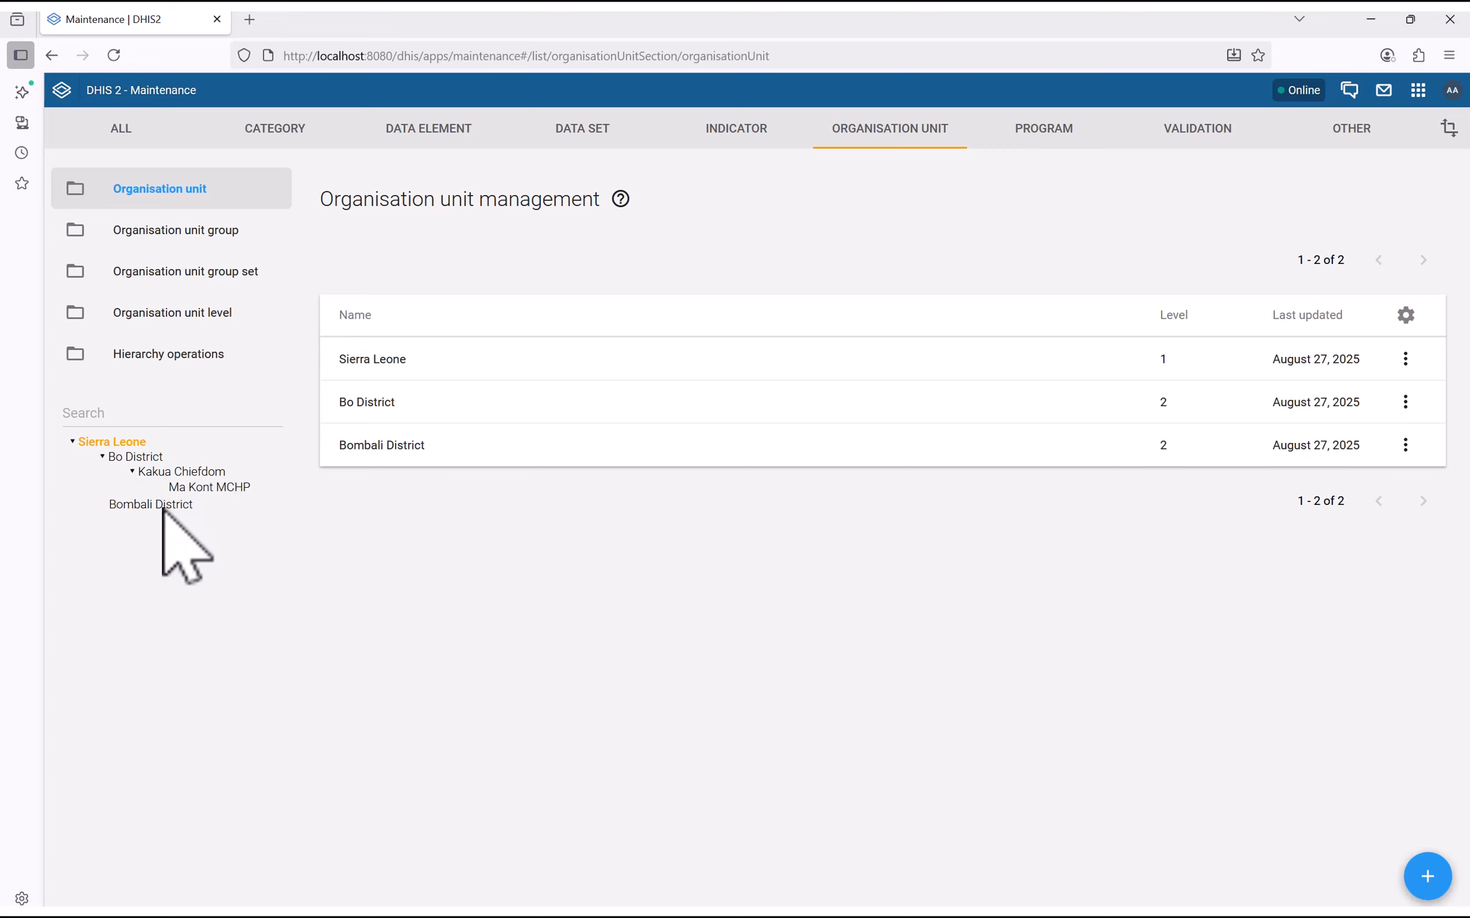
pyautogui.click(218, 488)
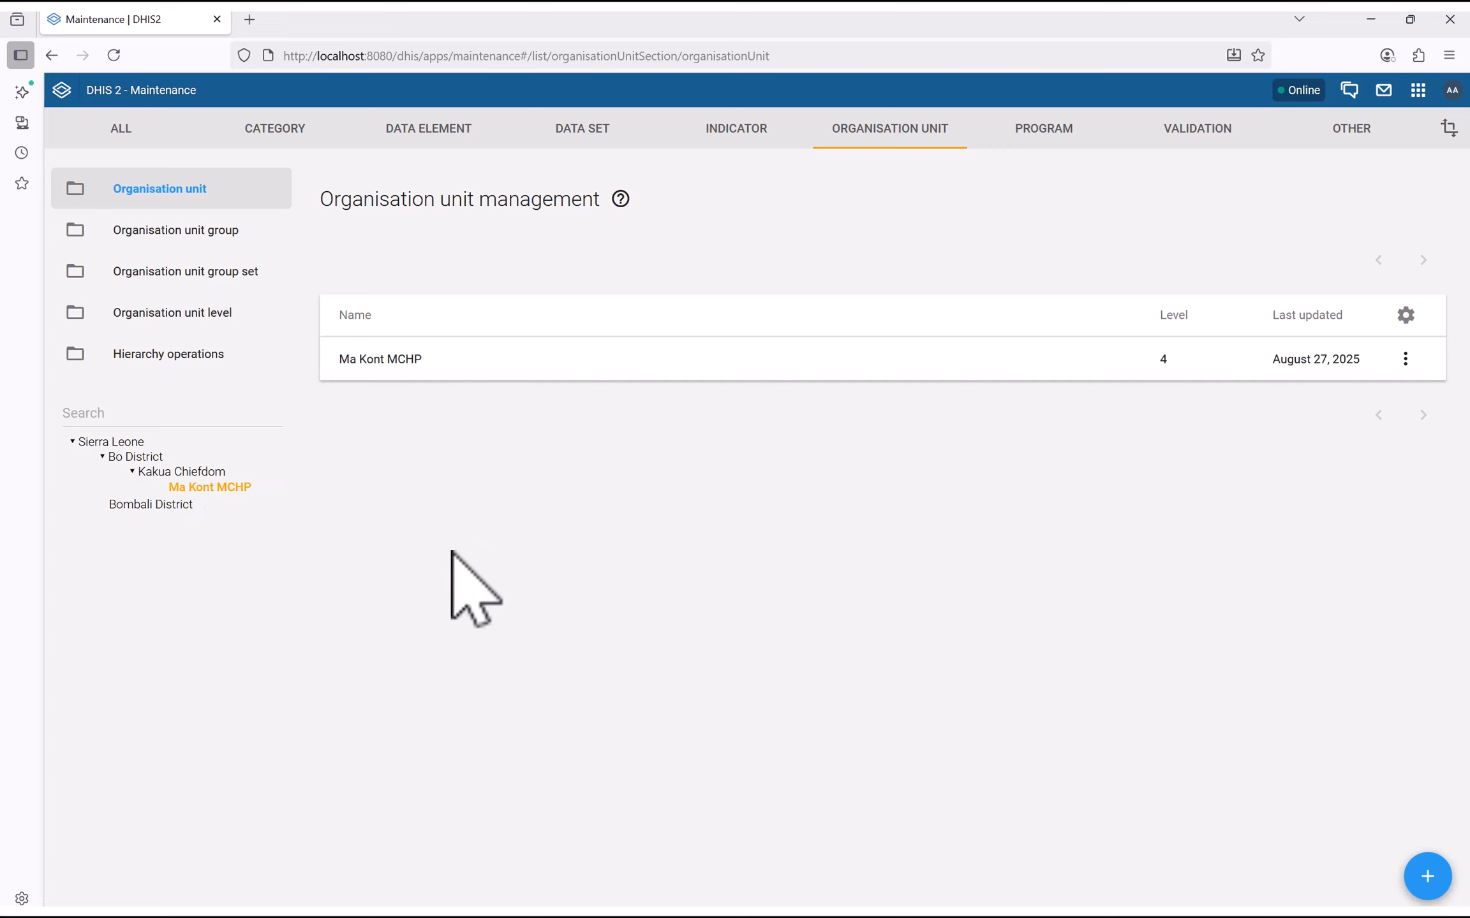
pyautogui.click(180, 473)
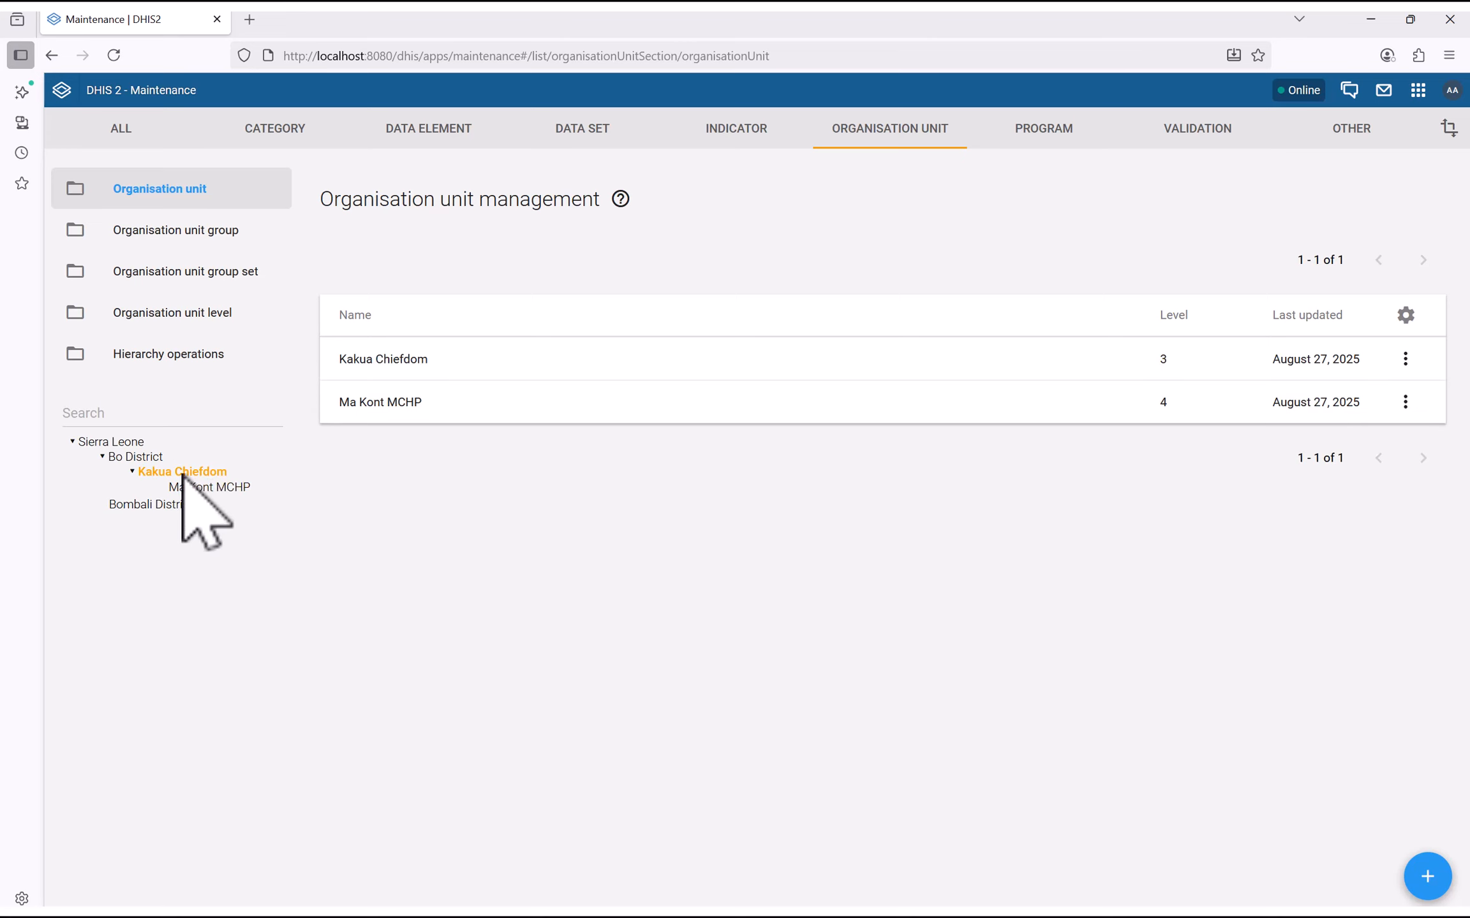
# Start a new unit under Kakua Chiefdom named Joe CHC, with short name Joe CHC
pyautogui.click(1426, 876)
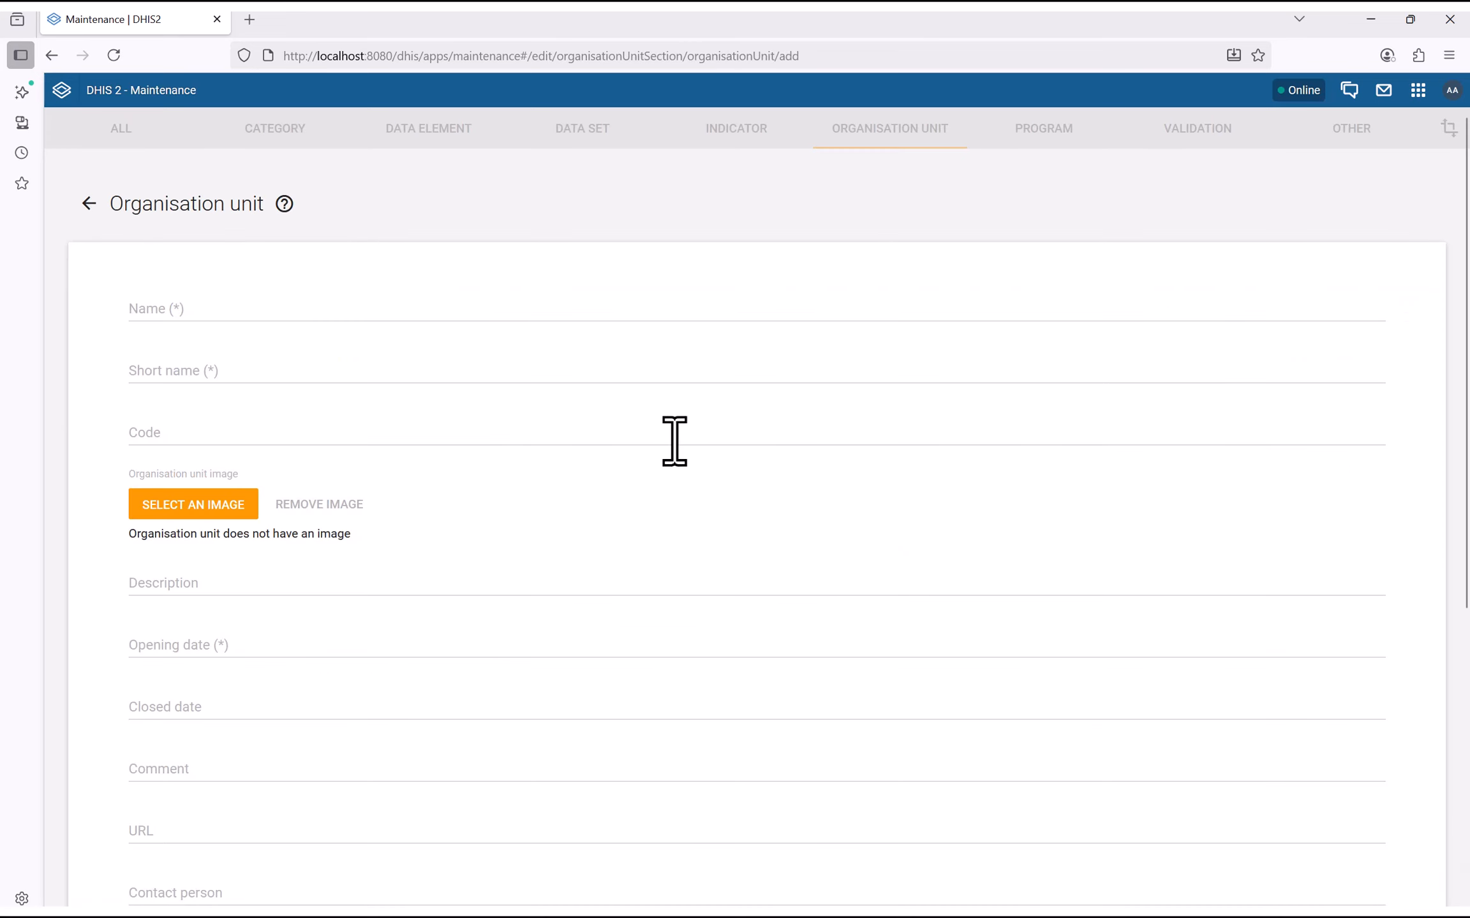
pyautogui.click(225, 312)
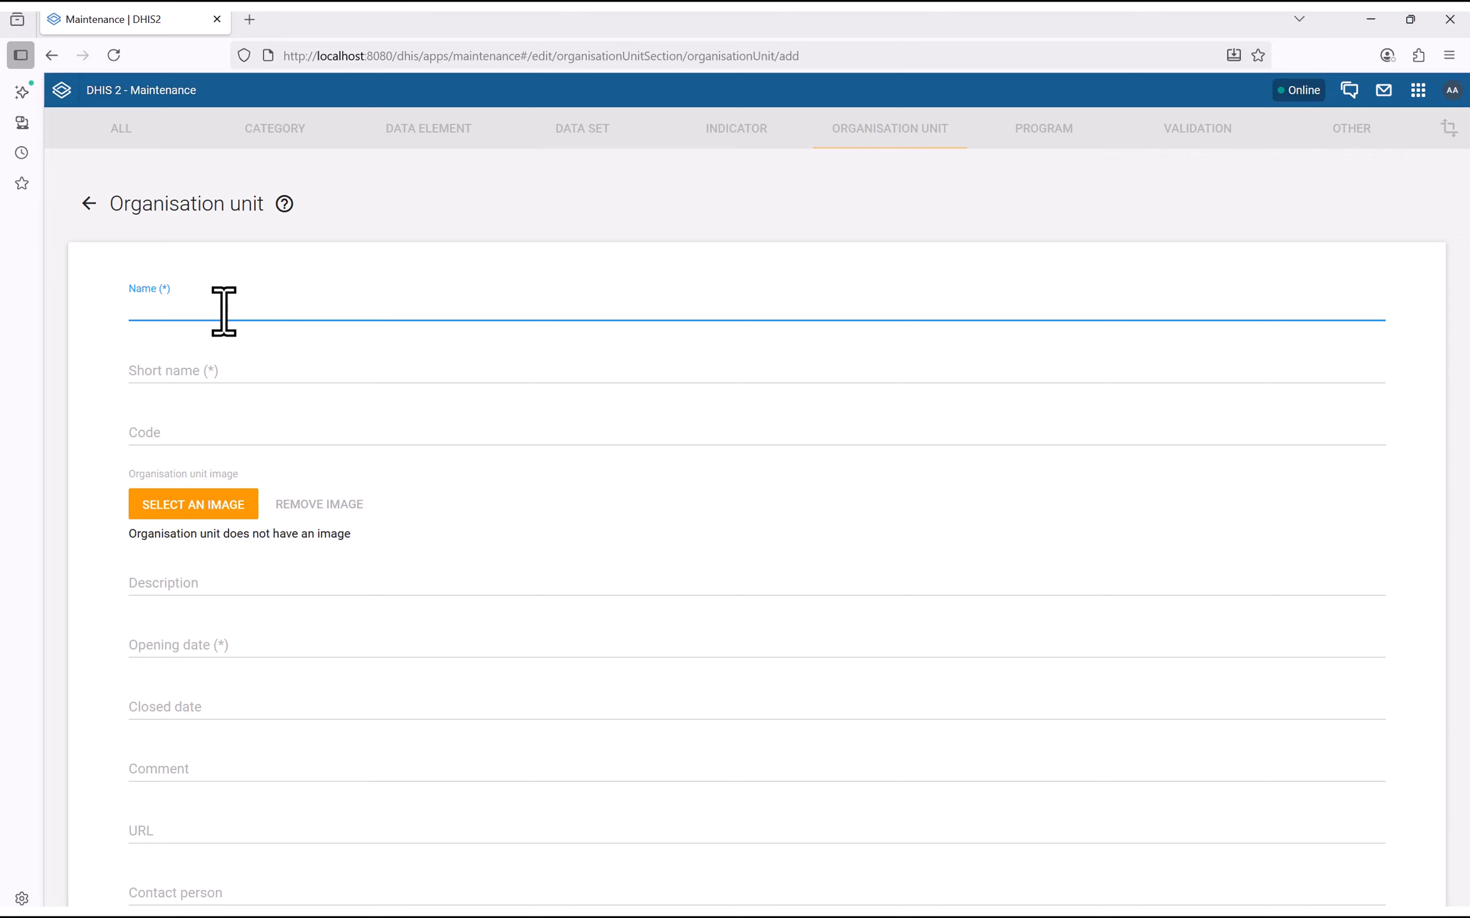
pyautogui.write('Joe CHC')
pyautogui.hotkey('ctrl', 'a')
pyautogui.hotkey('ctrl', 'c')
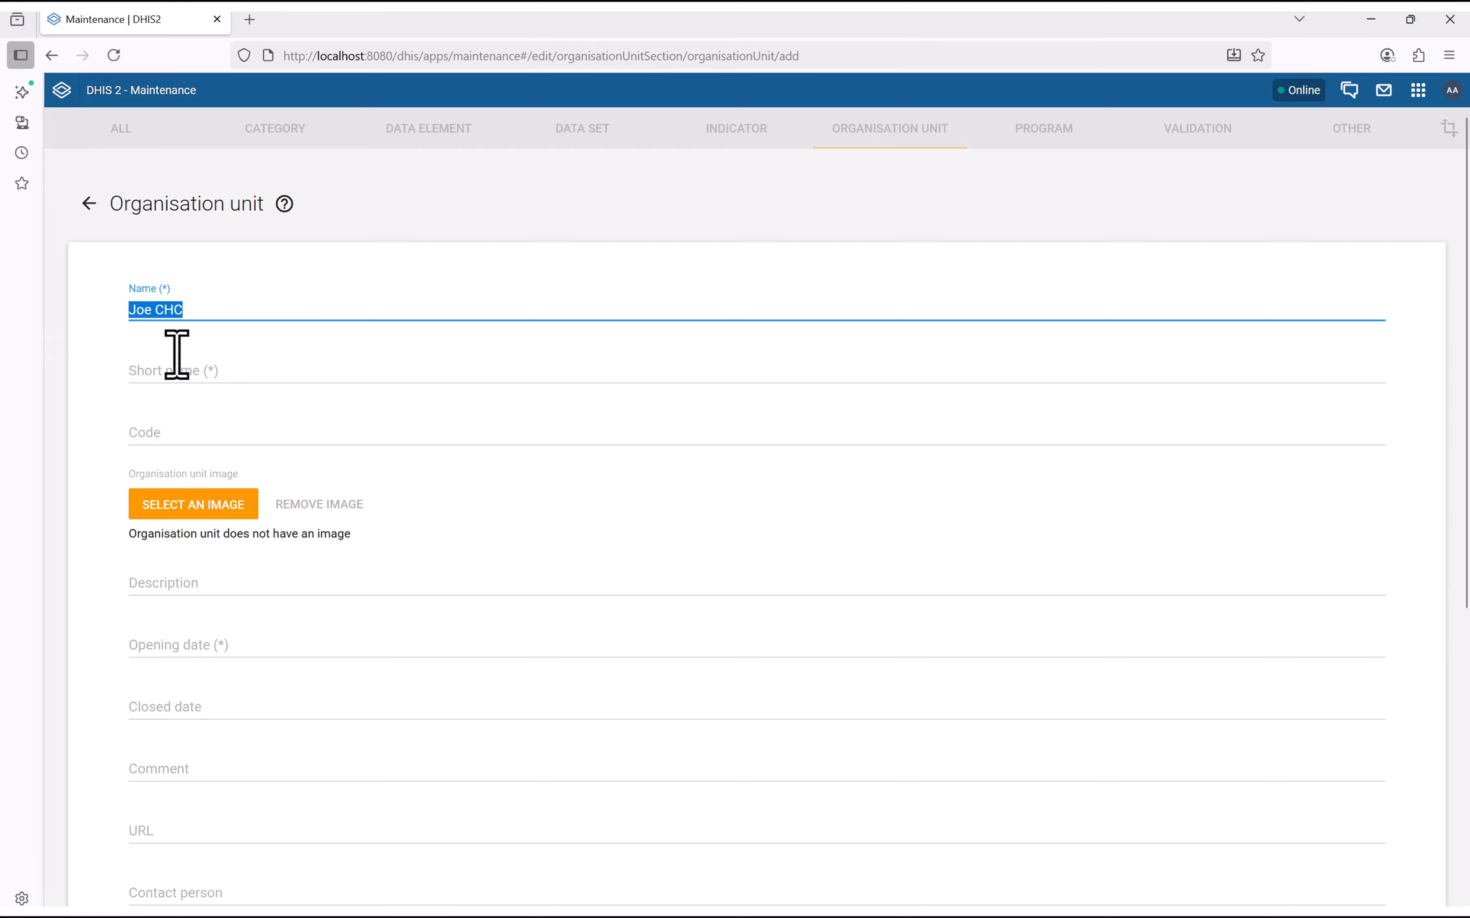
pyautogui.click(154, 374)
pyautogui.hotkey('ctrl', 'v')
# Set Joe CHC's opening date to 1 June 2025
pyautogui.scroll(-4, 279, 639)
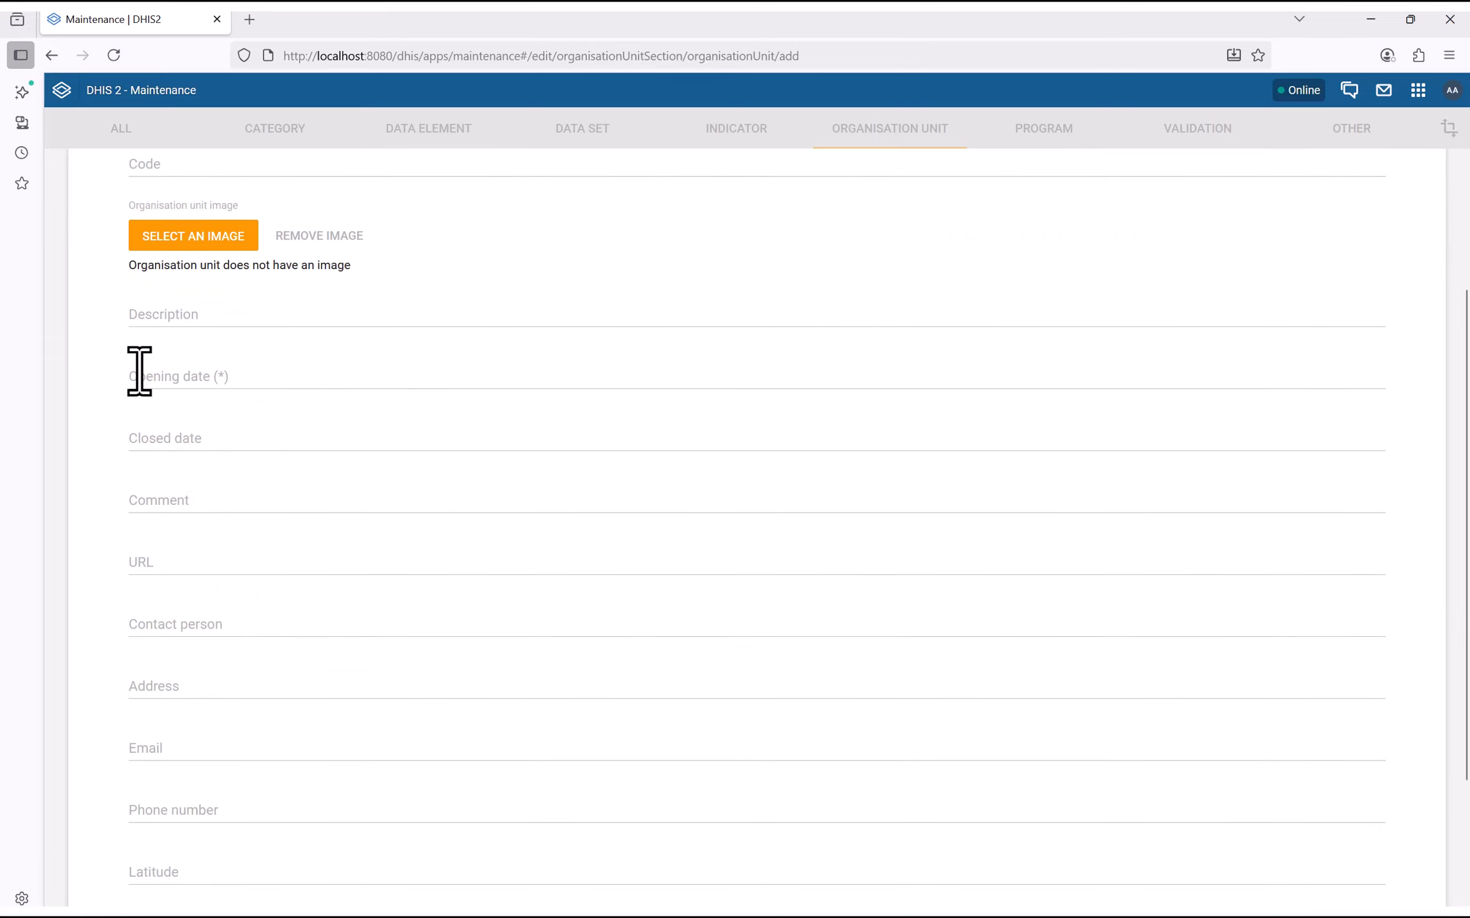
pyautogui.click(141, 379)
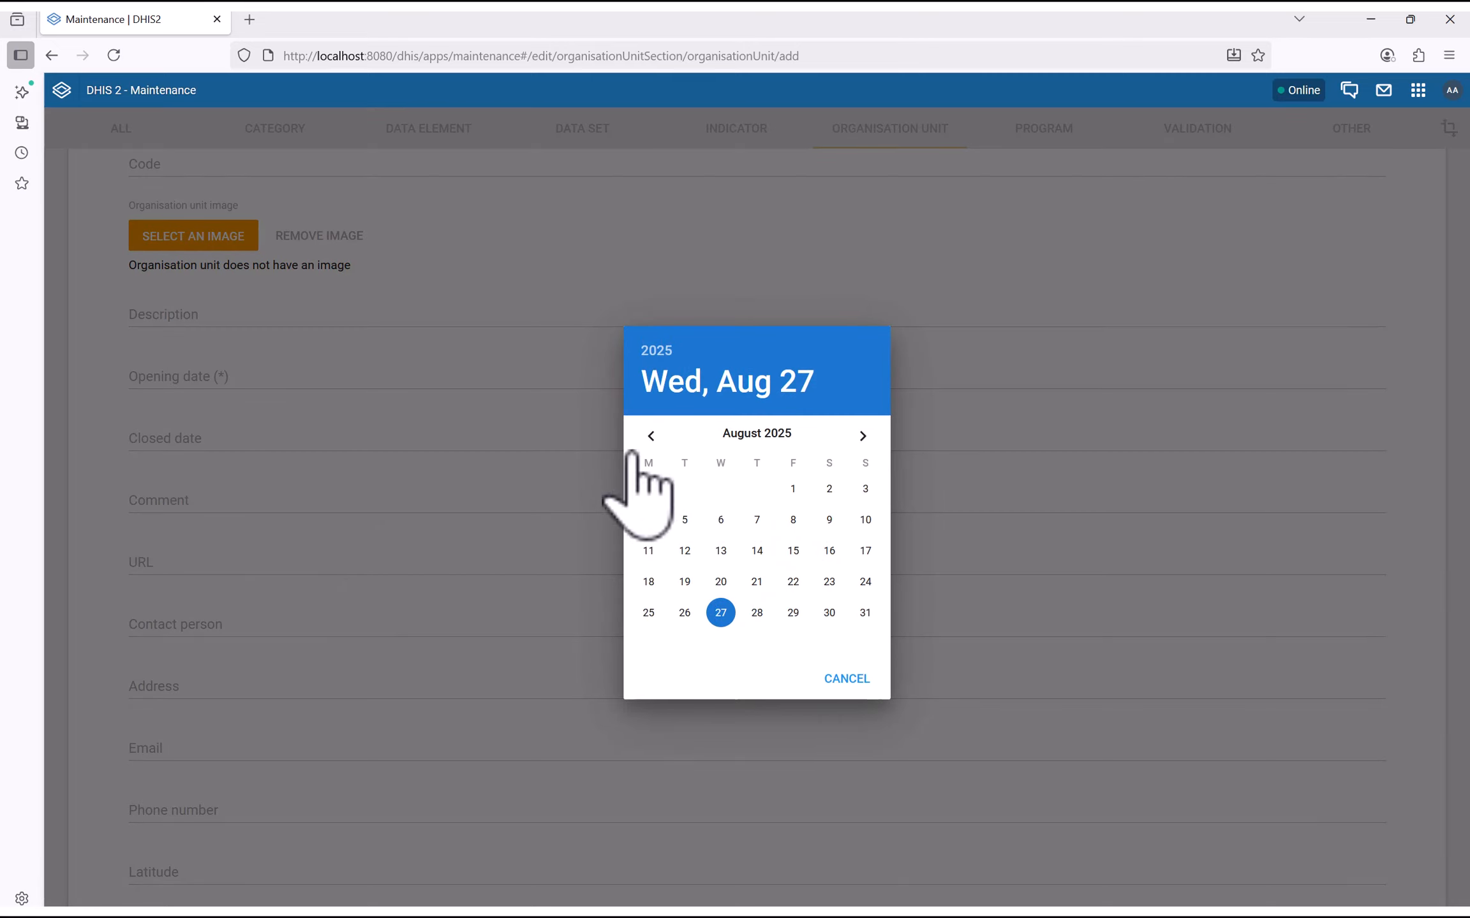
pyautogui.click(651, 436)
pyautogui.click(651, 436)
pyautogui.click(650, 436)
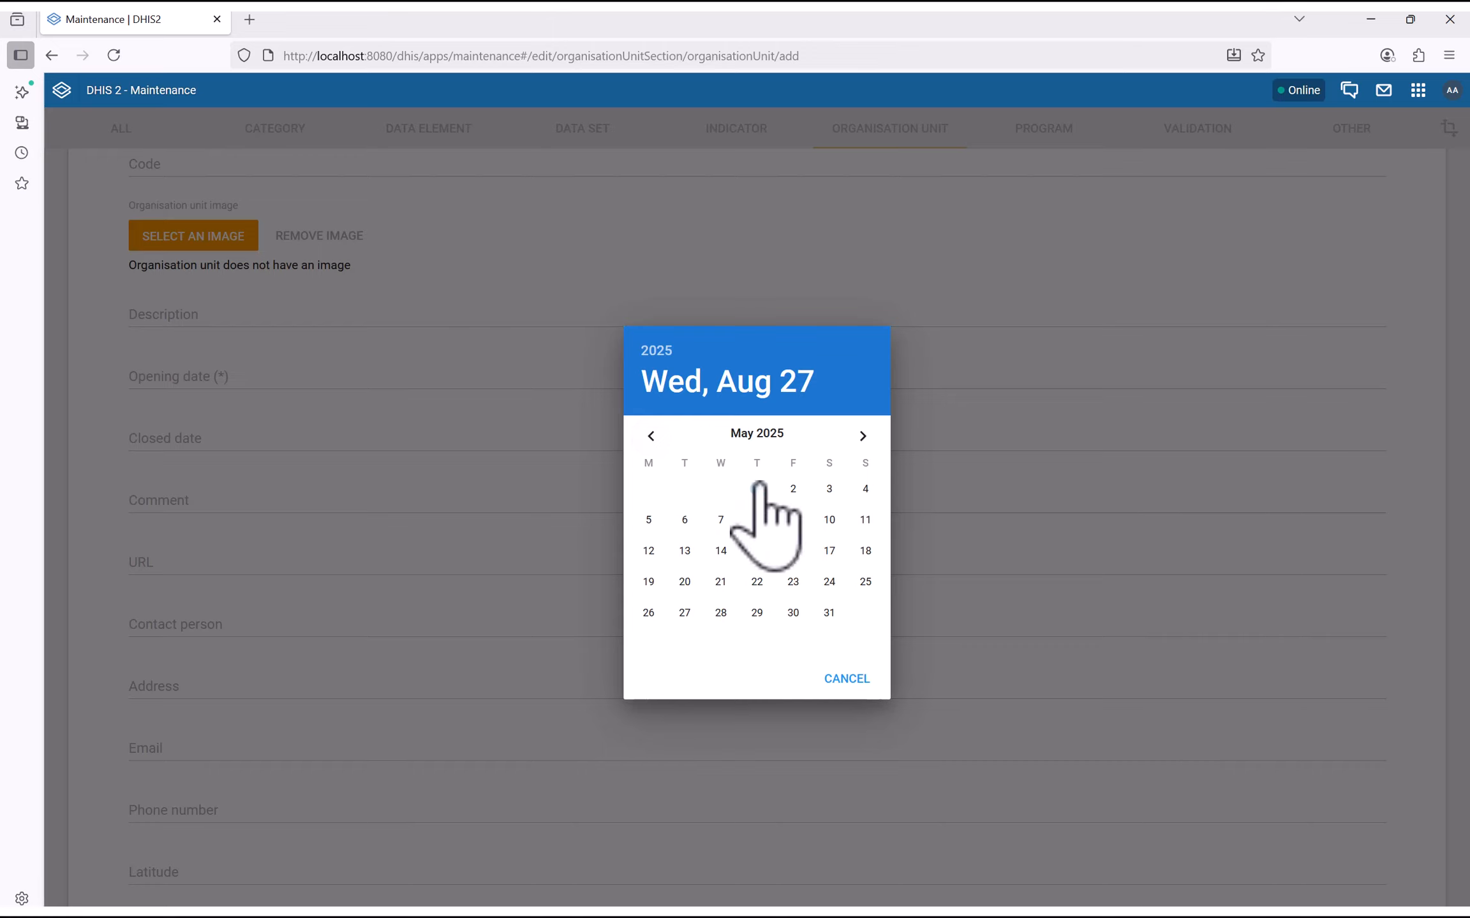
pyautogui.click(863, 435)
pyautogui.click(865, 488)
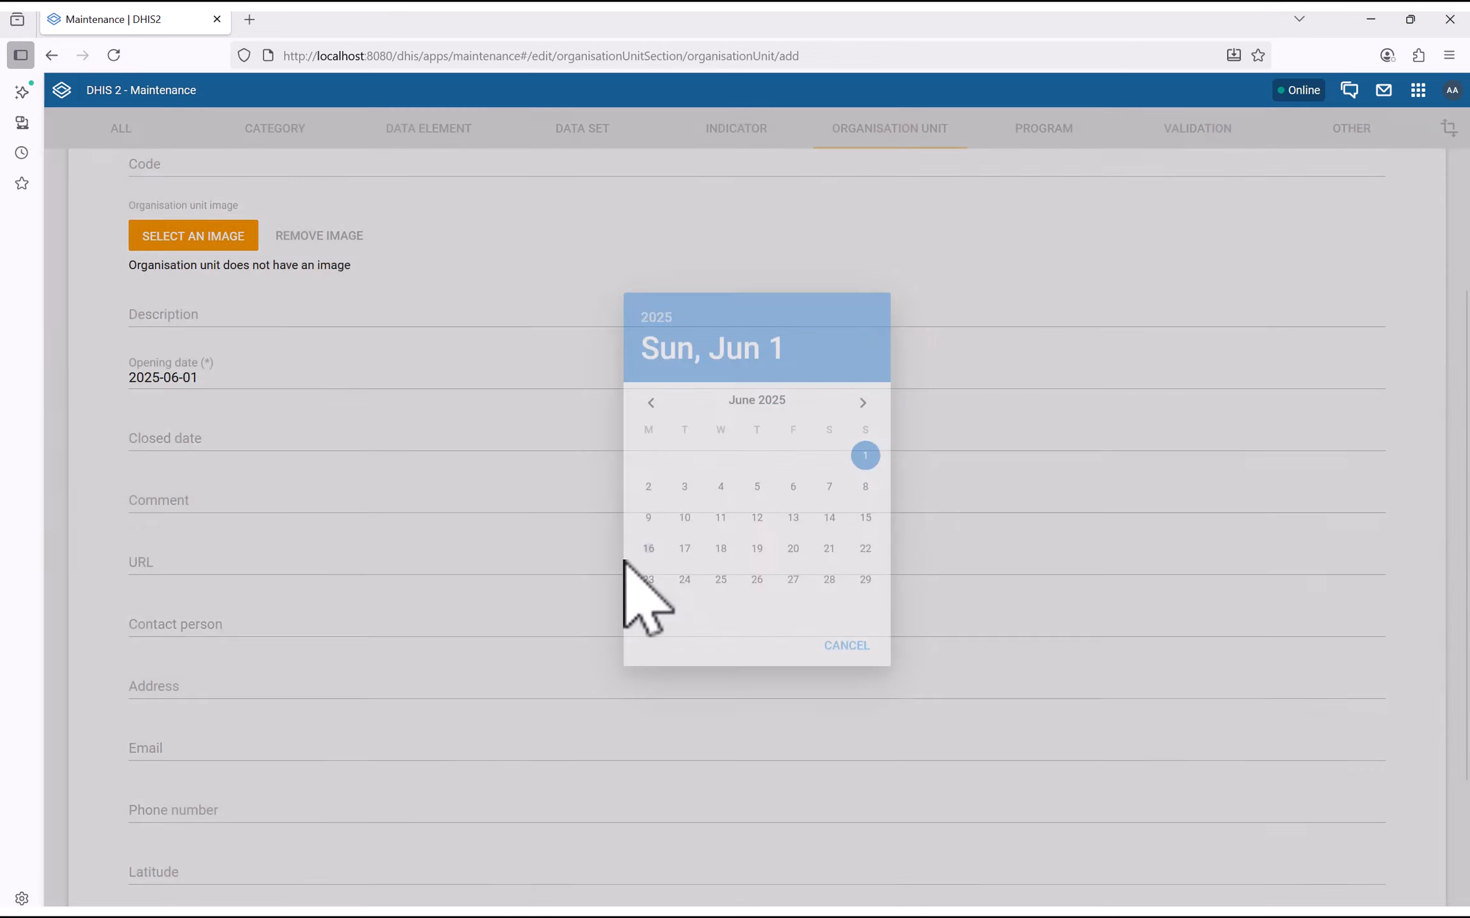
# Enter latitude 9.1321 and longitude -12.2322, then save Joe CHC
pyautogui.scroll(-3, 185, 458)
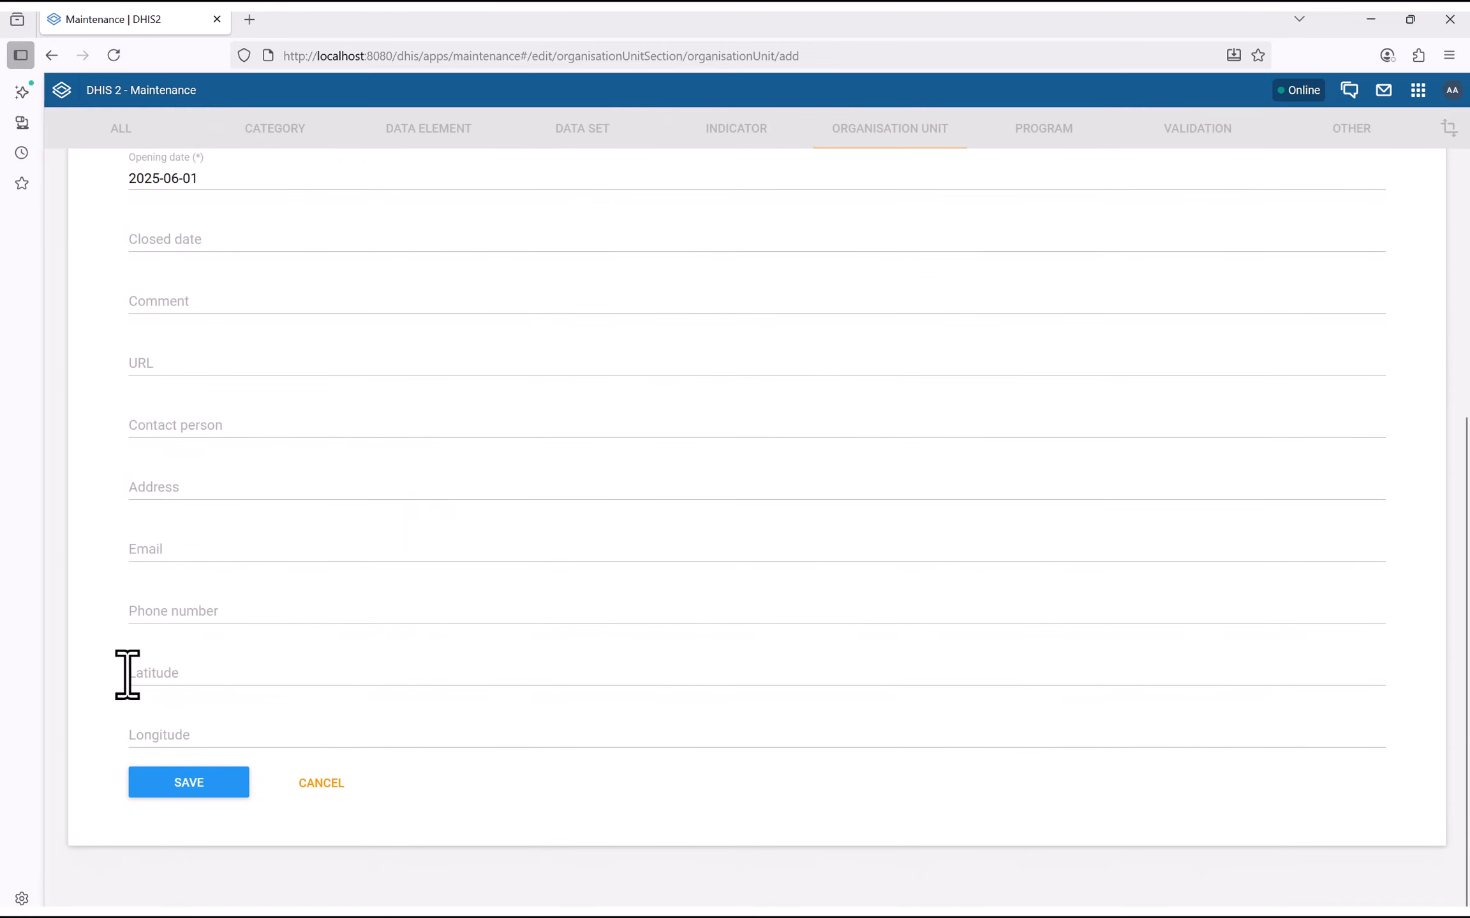
pyautogui.click(145, 674)
pyautogui.write('9')
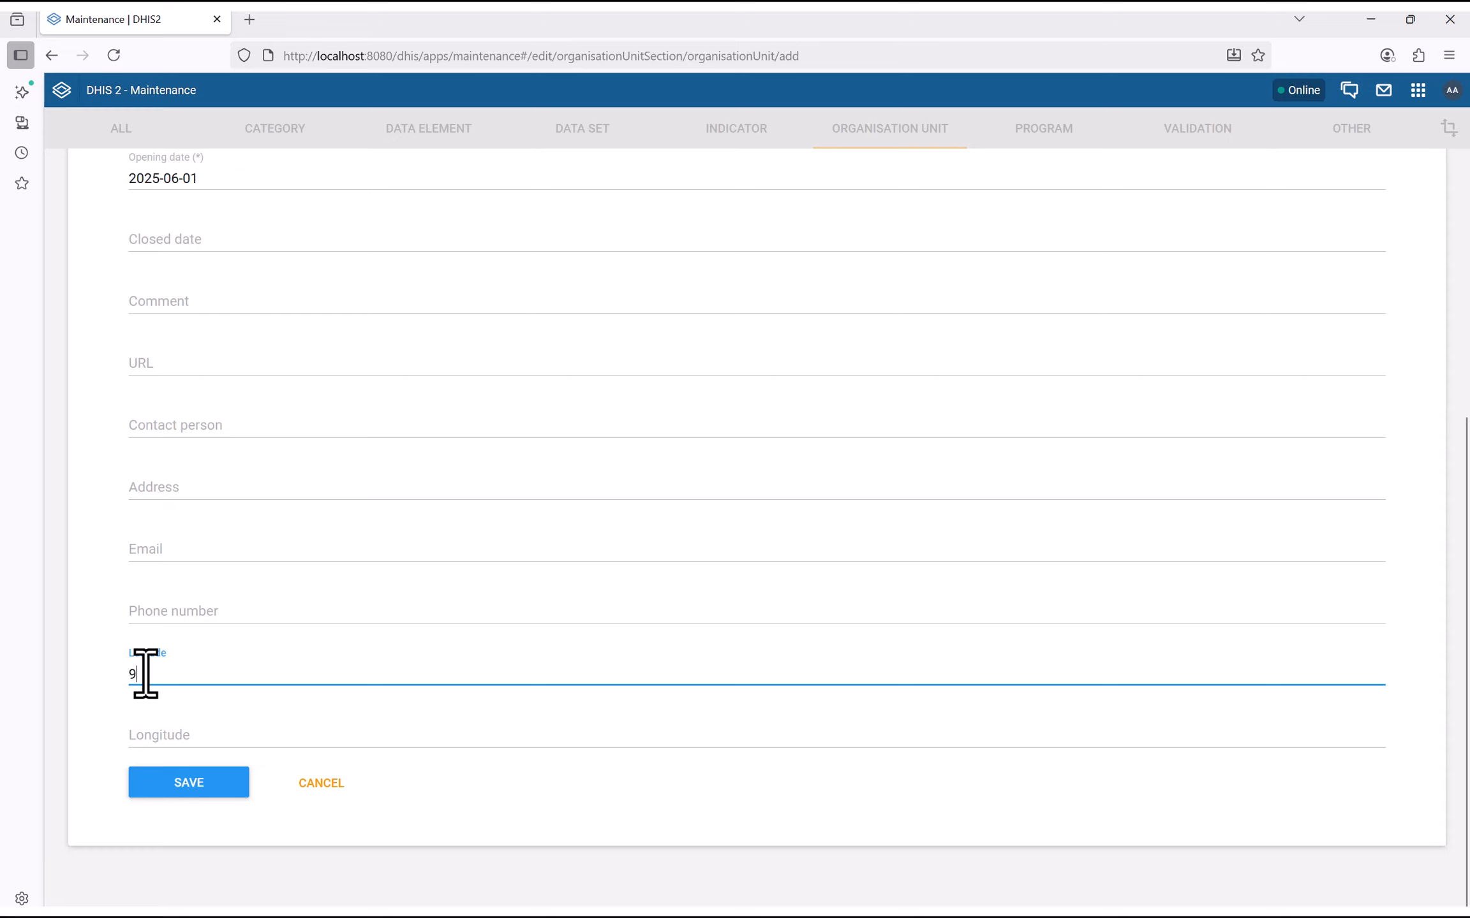
pyautogui.write('.1321')
pyautogui.press('Tab')
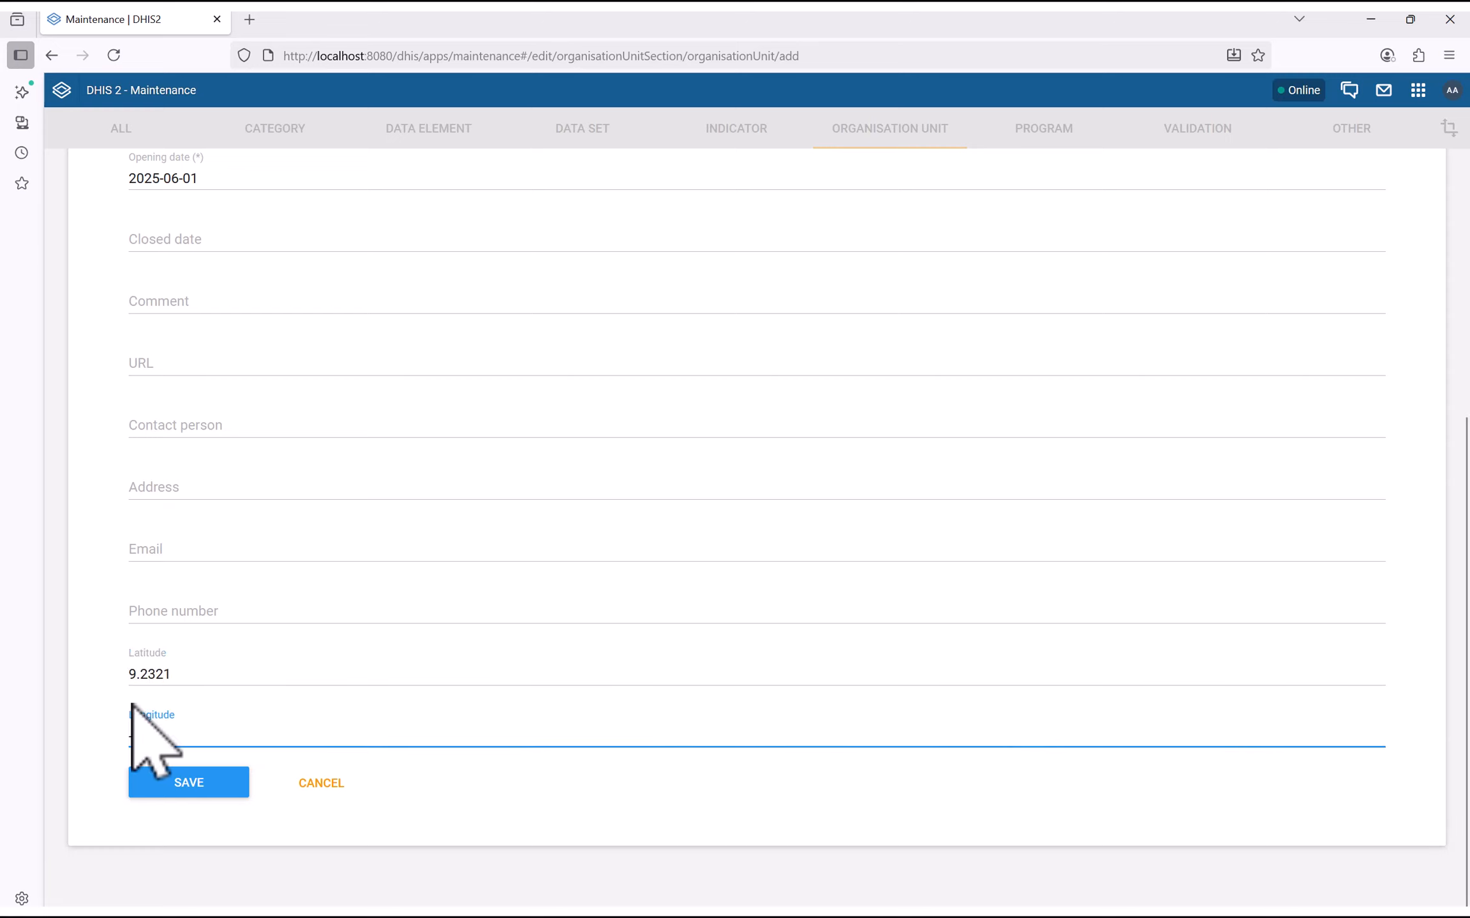
pyautogui.write('-12.2322')
pyautogui.click(183, 784)
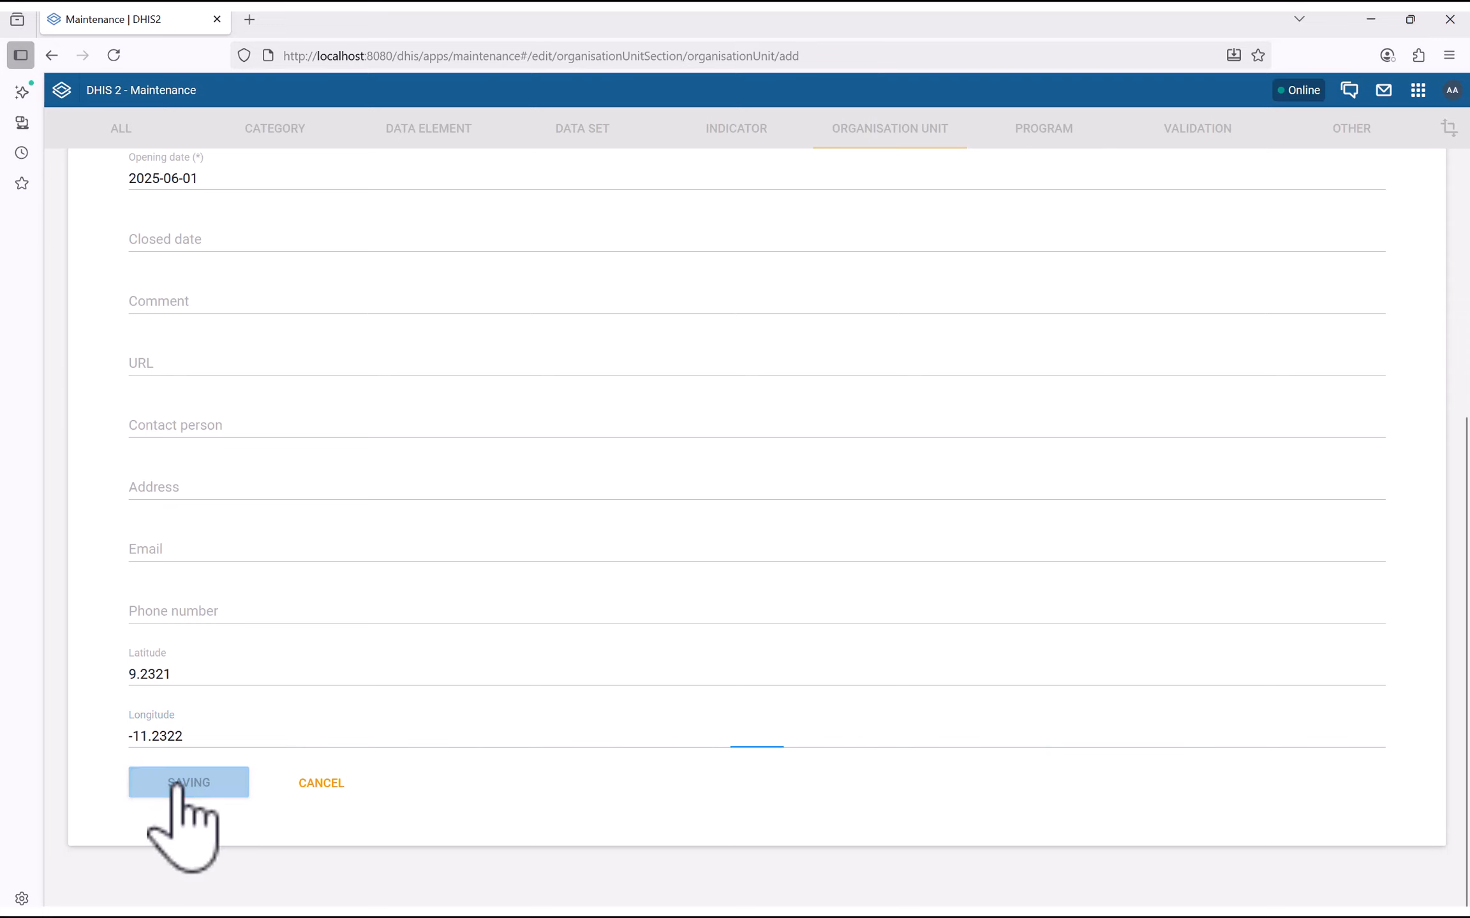
# Reload the page and expand Bo District and Kakua Chiefdom to reveal Joe CHC
pyautogui.click(114, 55)
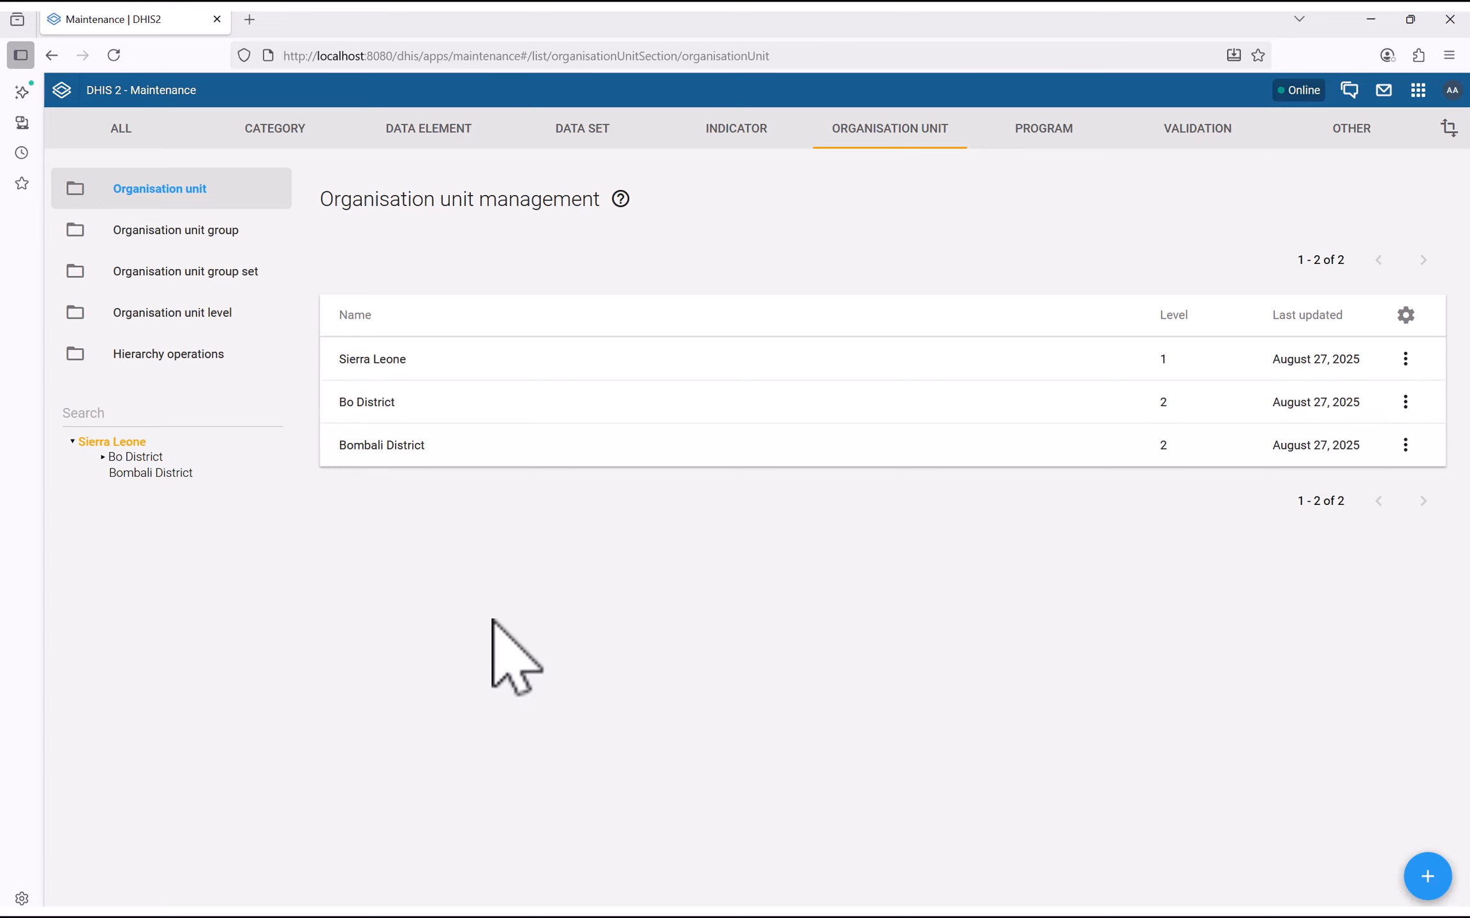
pyautogui.click(103, 458)
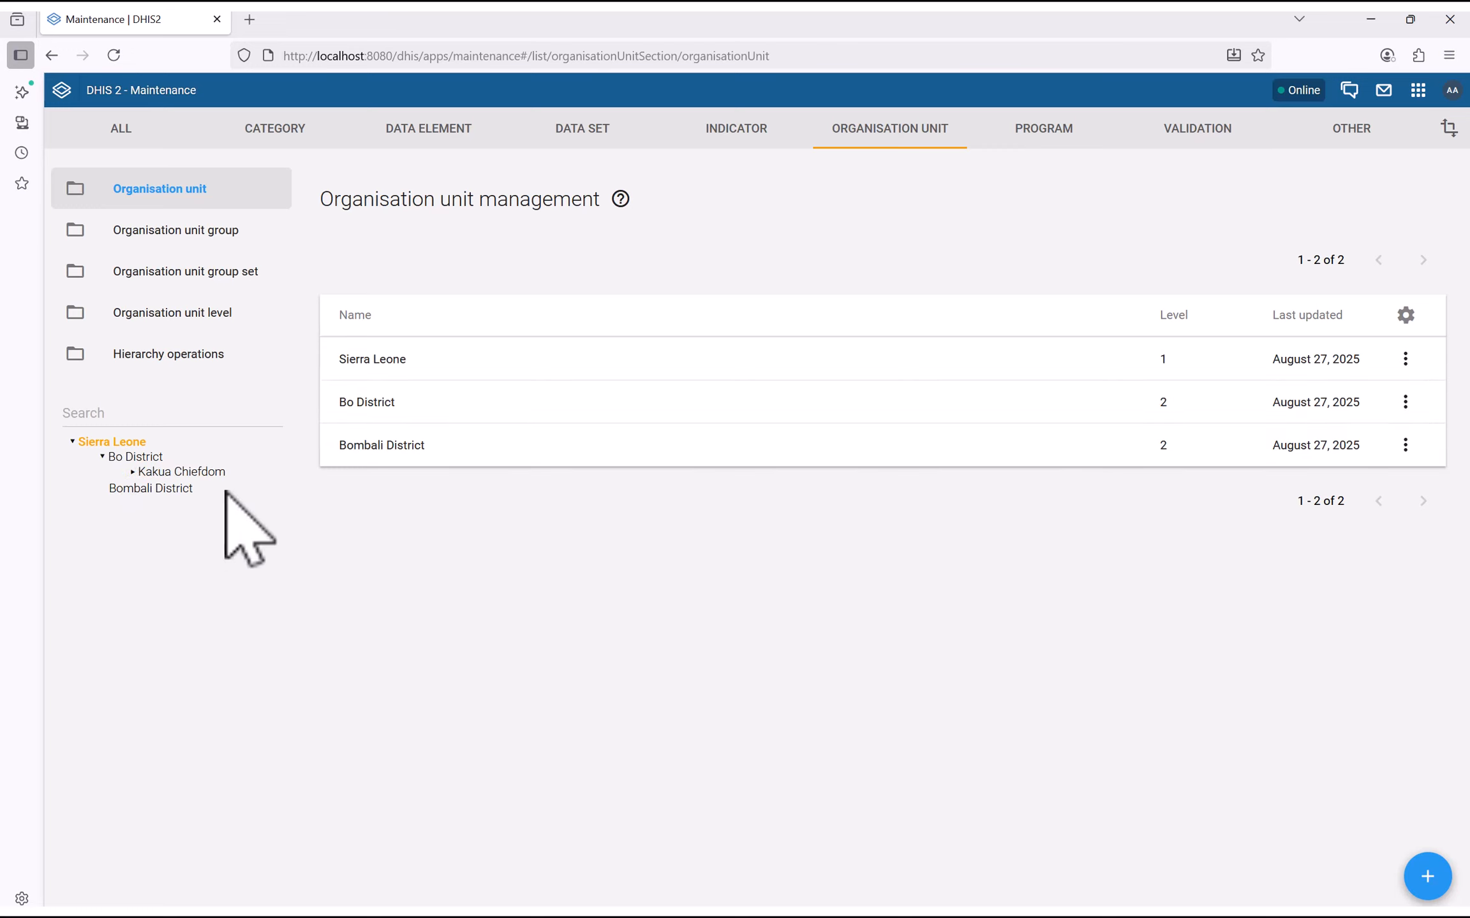
pyautogui.click(141, 473)
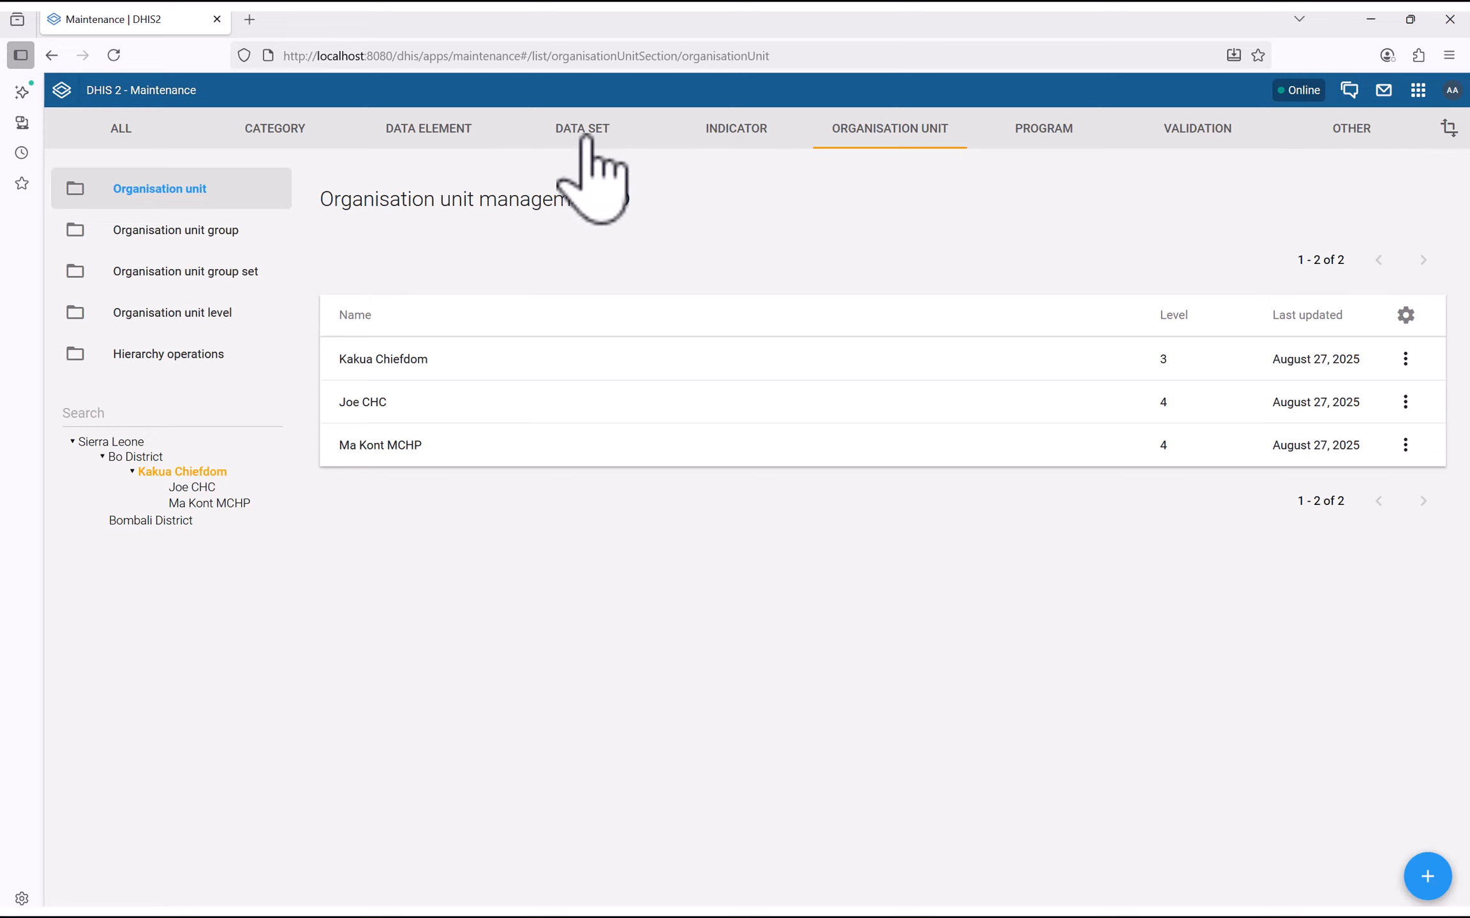
# Switch between the Data set and Data element sections, ending on Data element
pyautogui.click(410, 135)
pyautogui.click(599, 135)
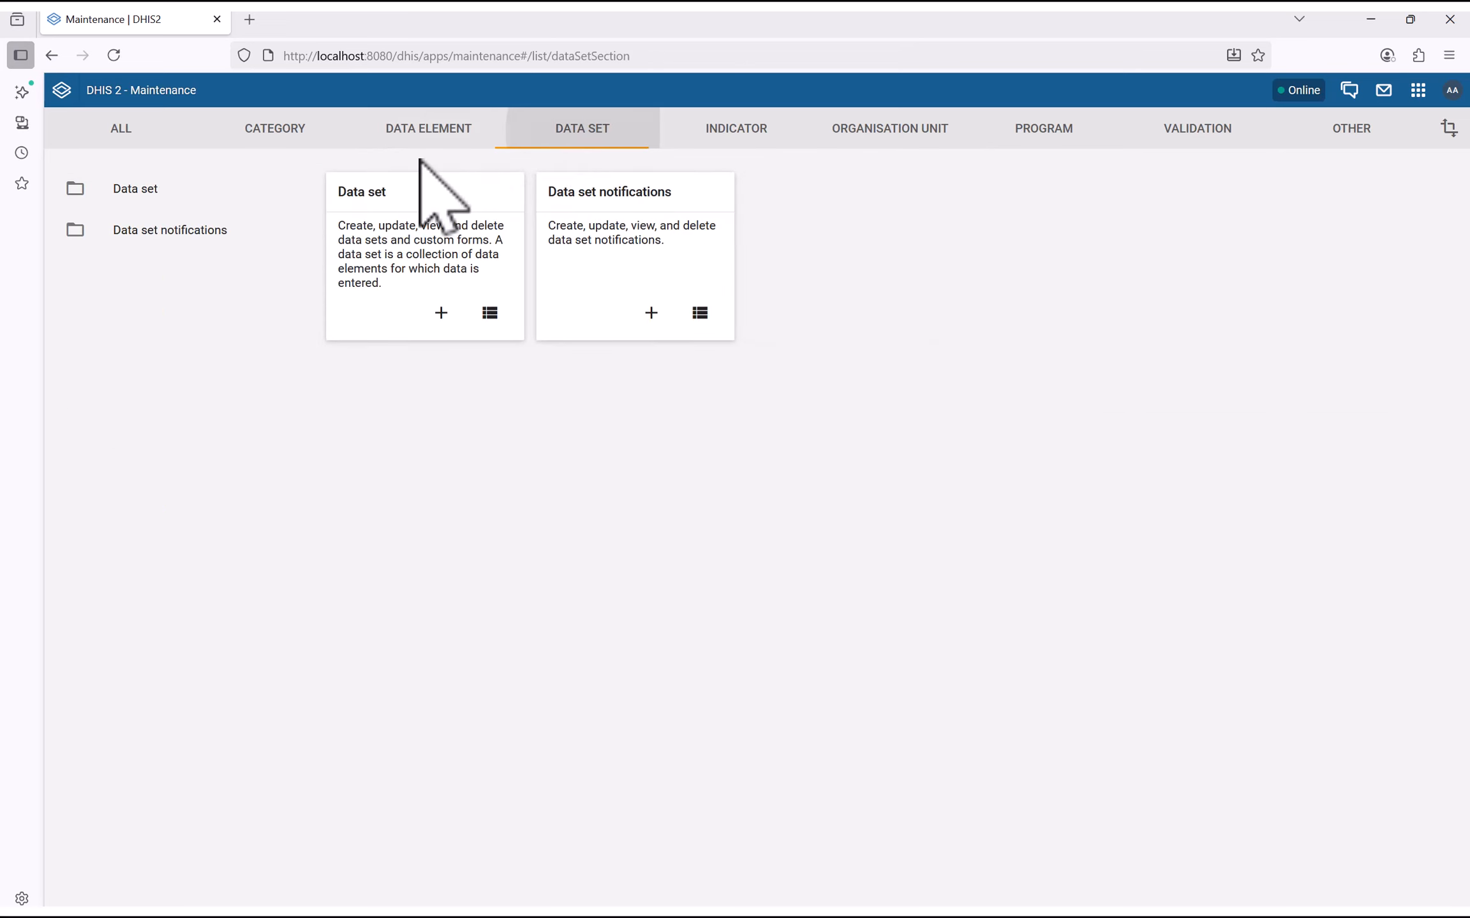
pyautogui.click(410, 135)
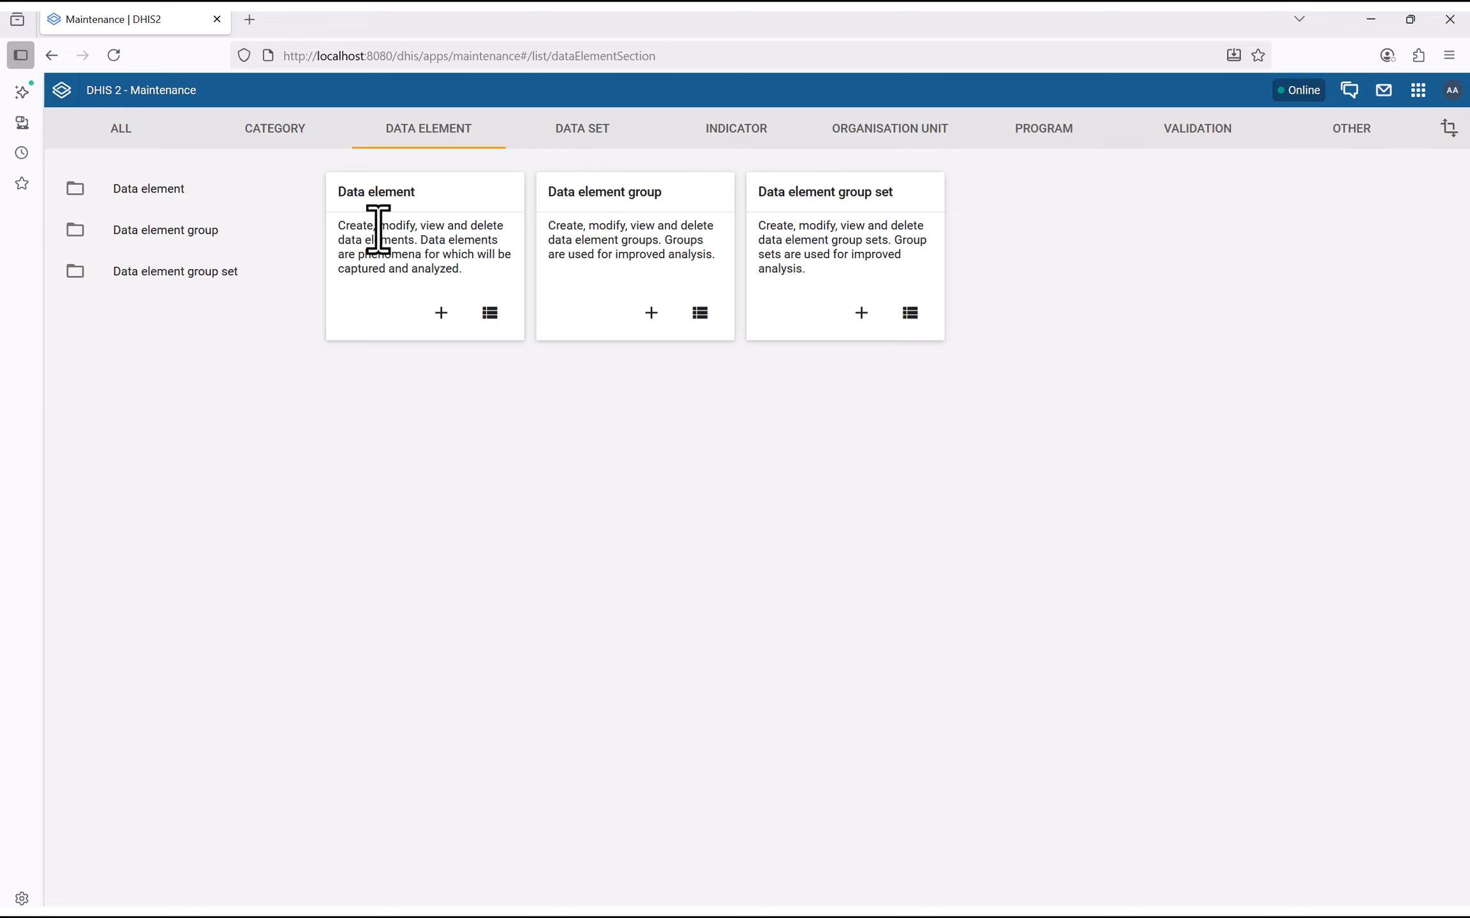
pyautogui.click(593, 130)
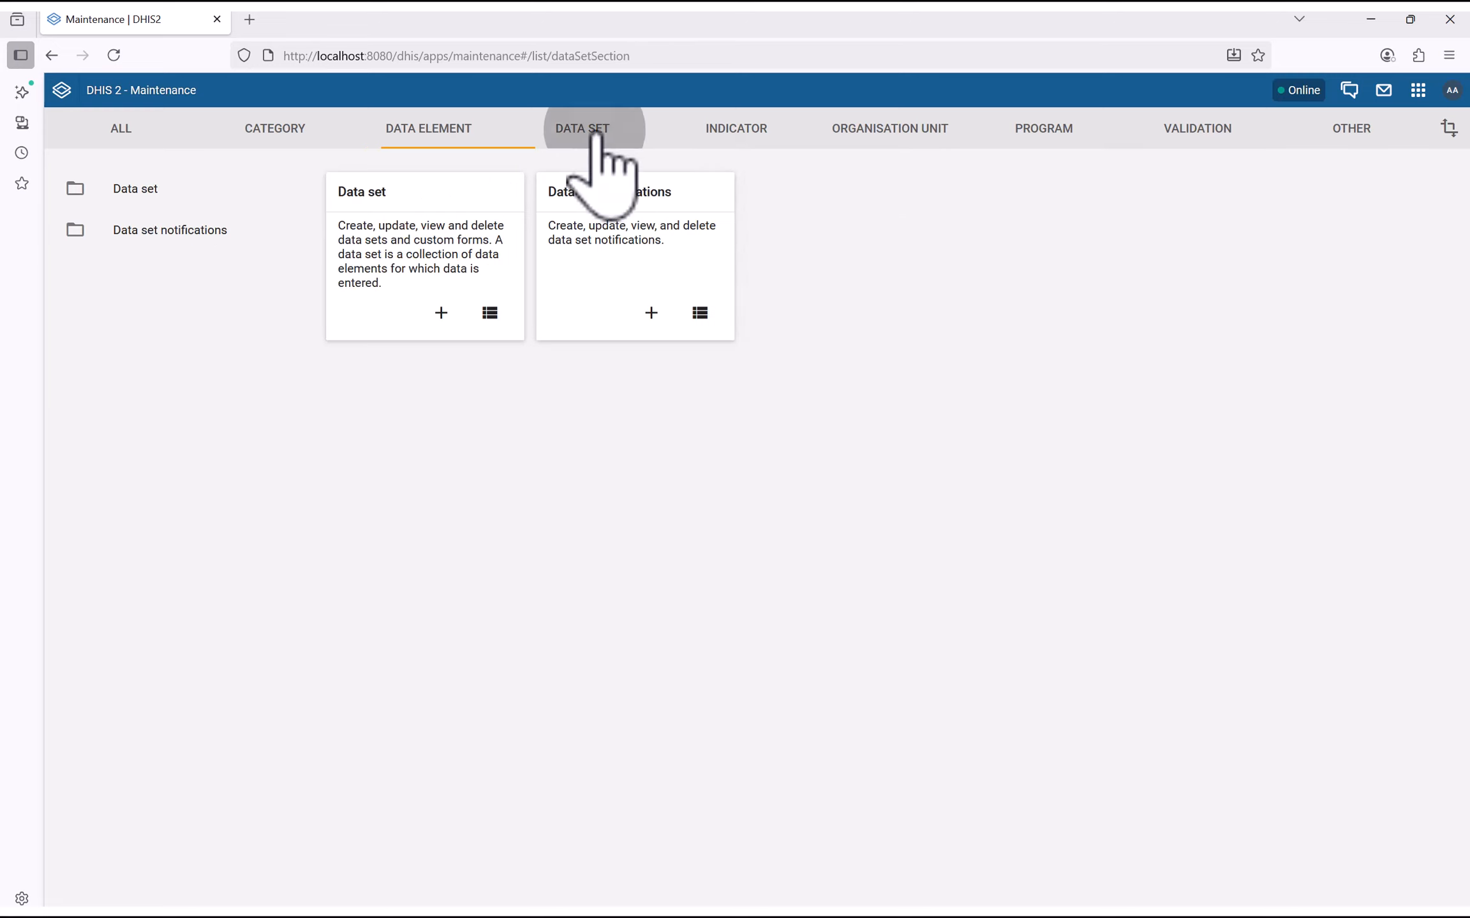
pyautogui.click(426, 135)
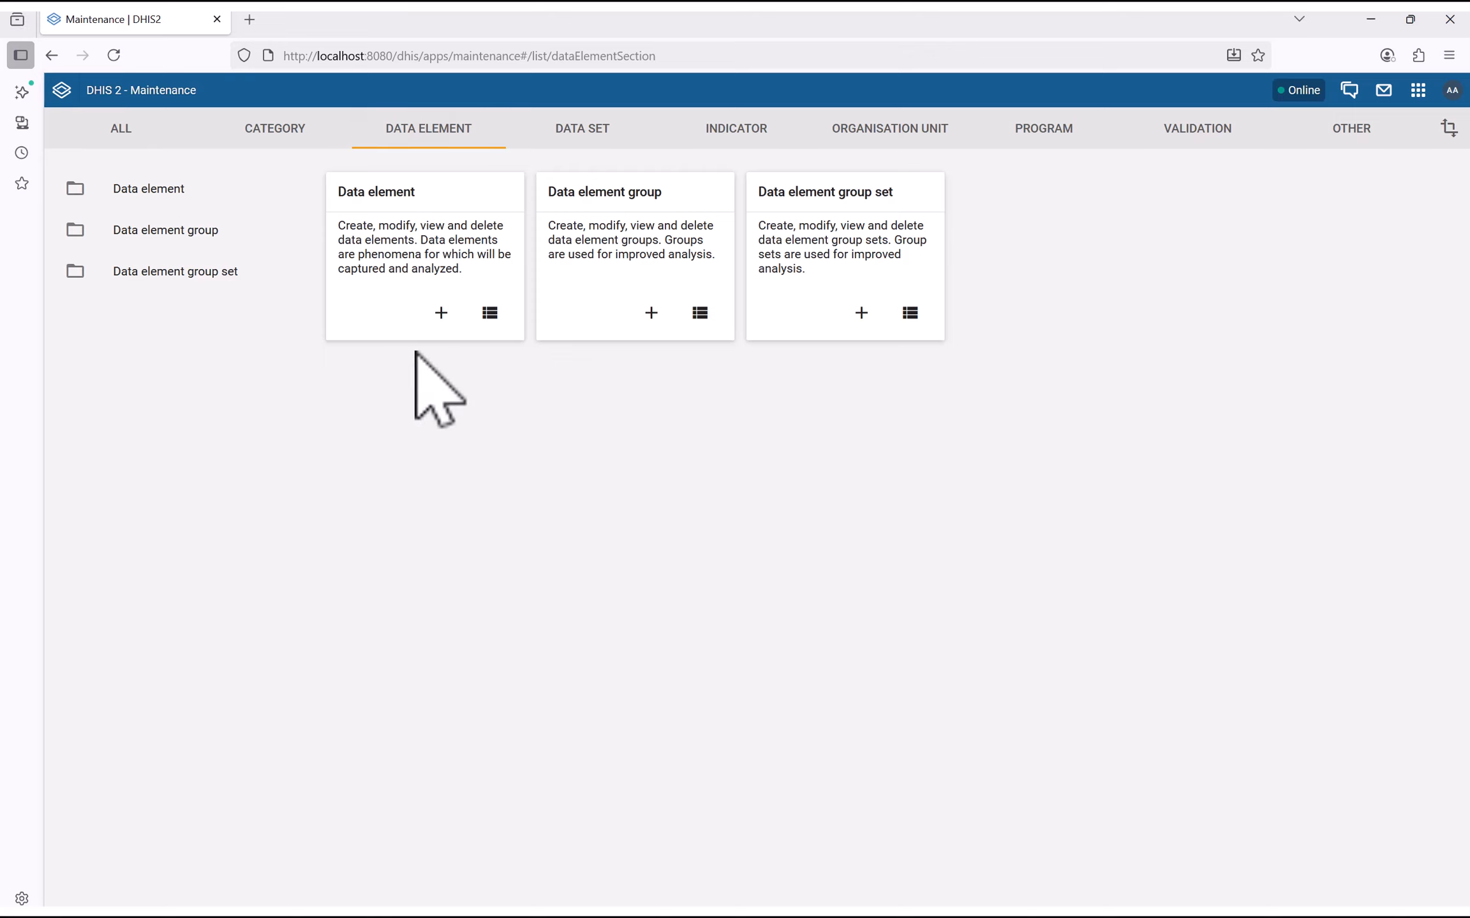
# Create a new data element named 'Attendance Nurses' and copy it into Short name
pyautogui.click(440, 312)
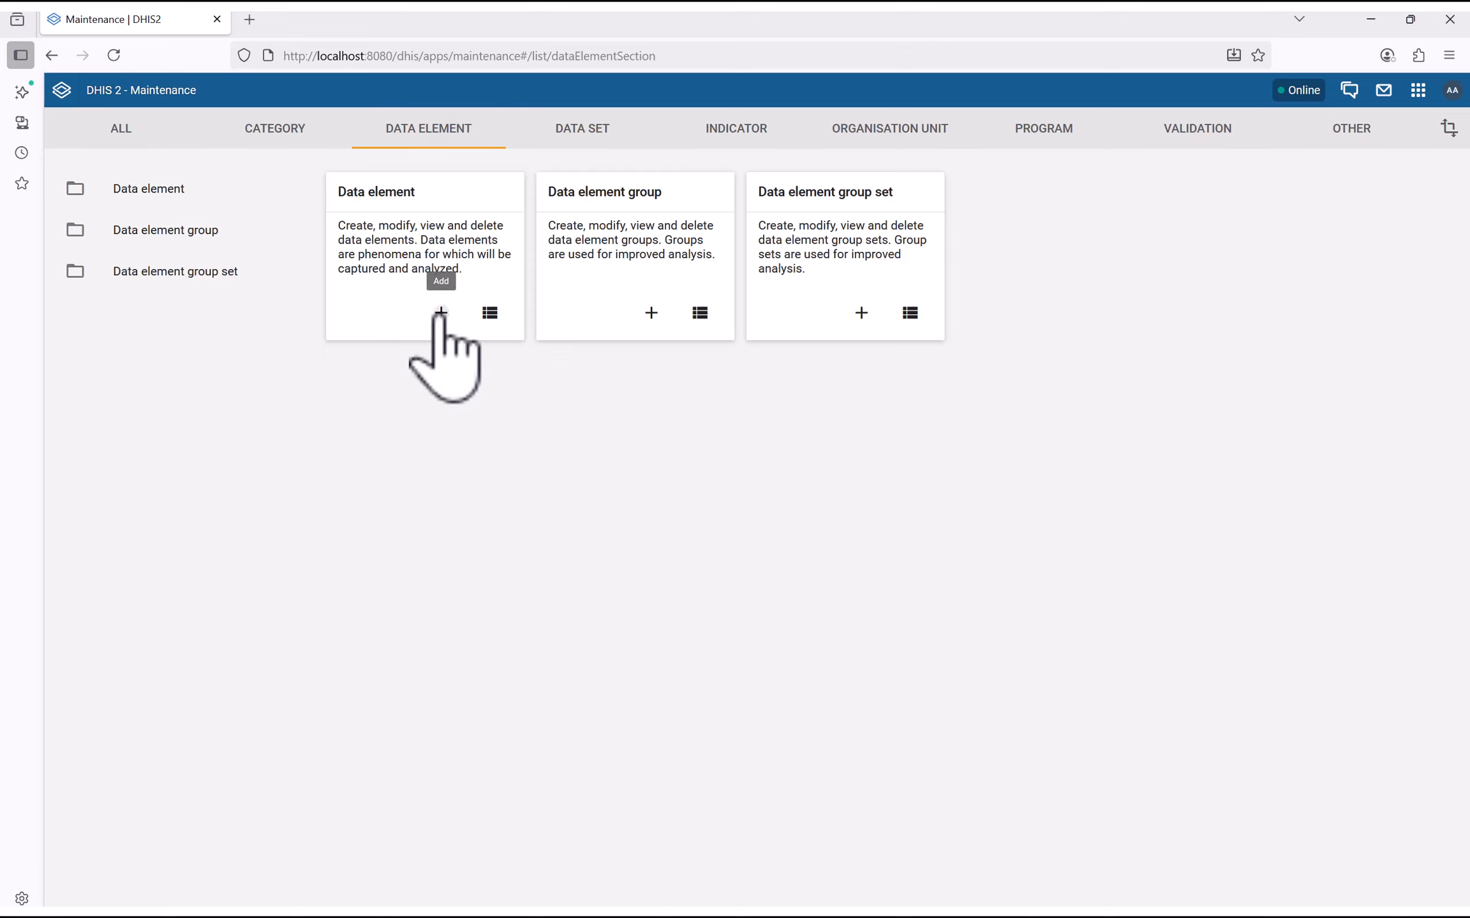
pyautogui.click(190, 338)
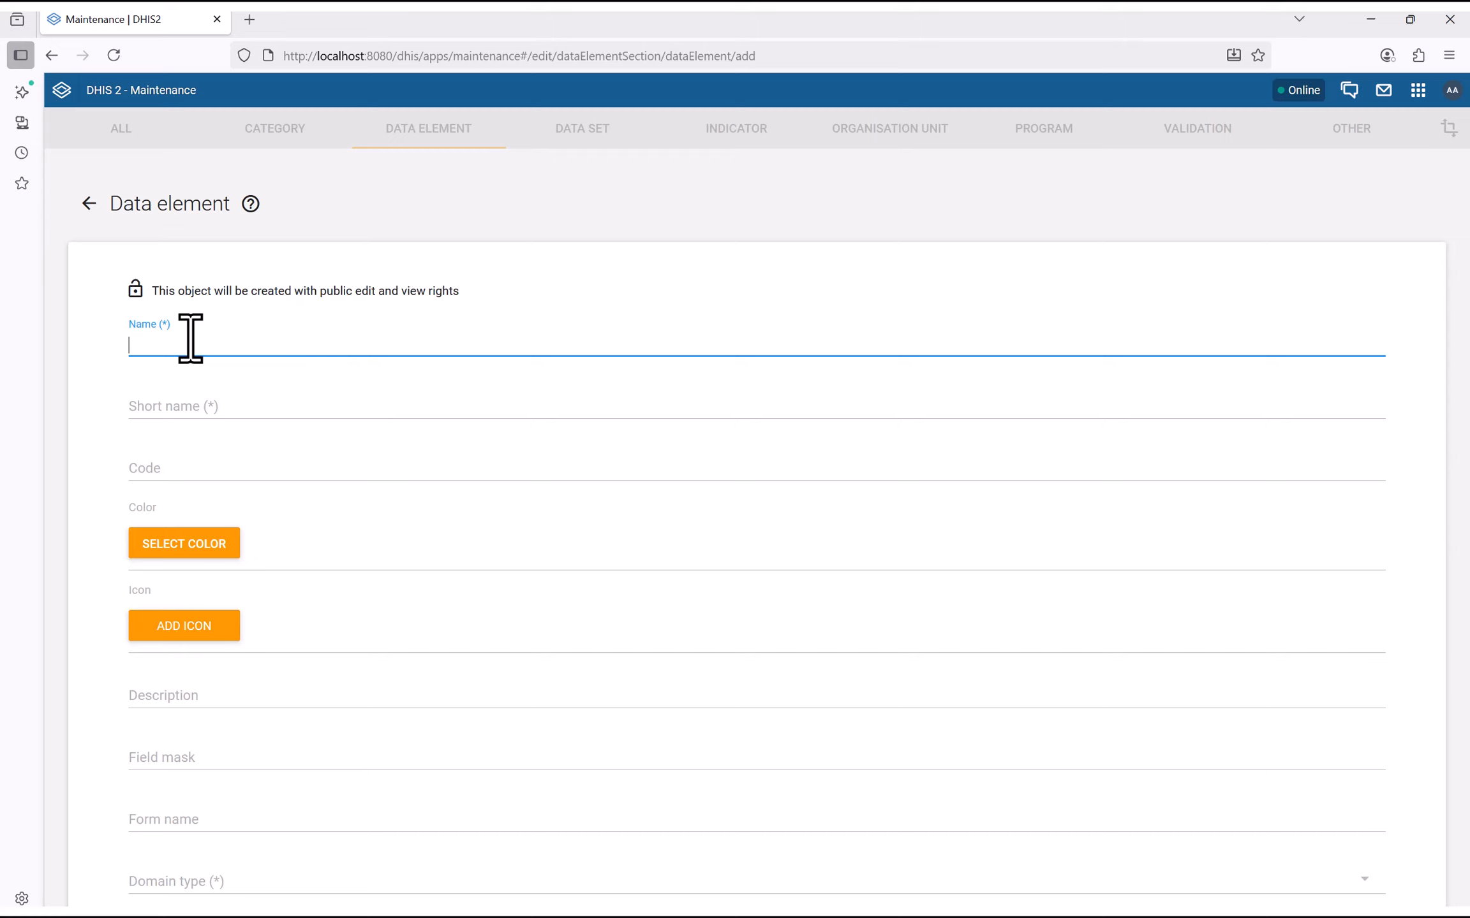
pyautogui.write('Nu')
pyautogui.write('rses')
pyautogui.click(126, 349)
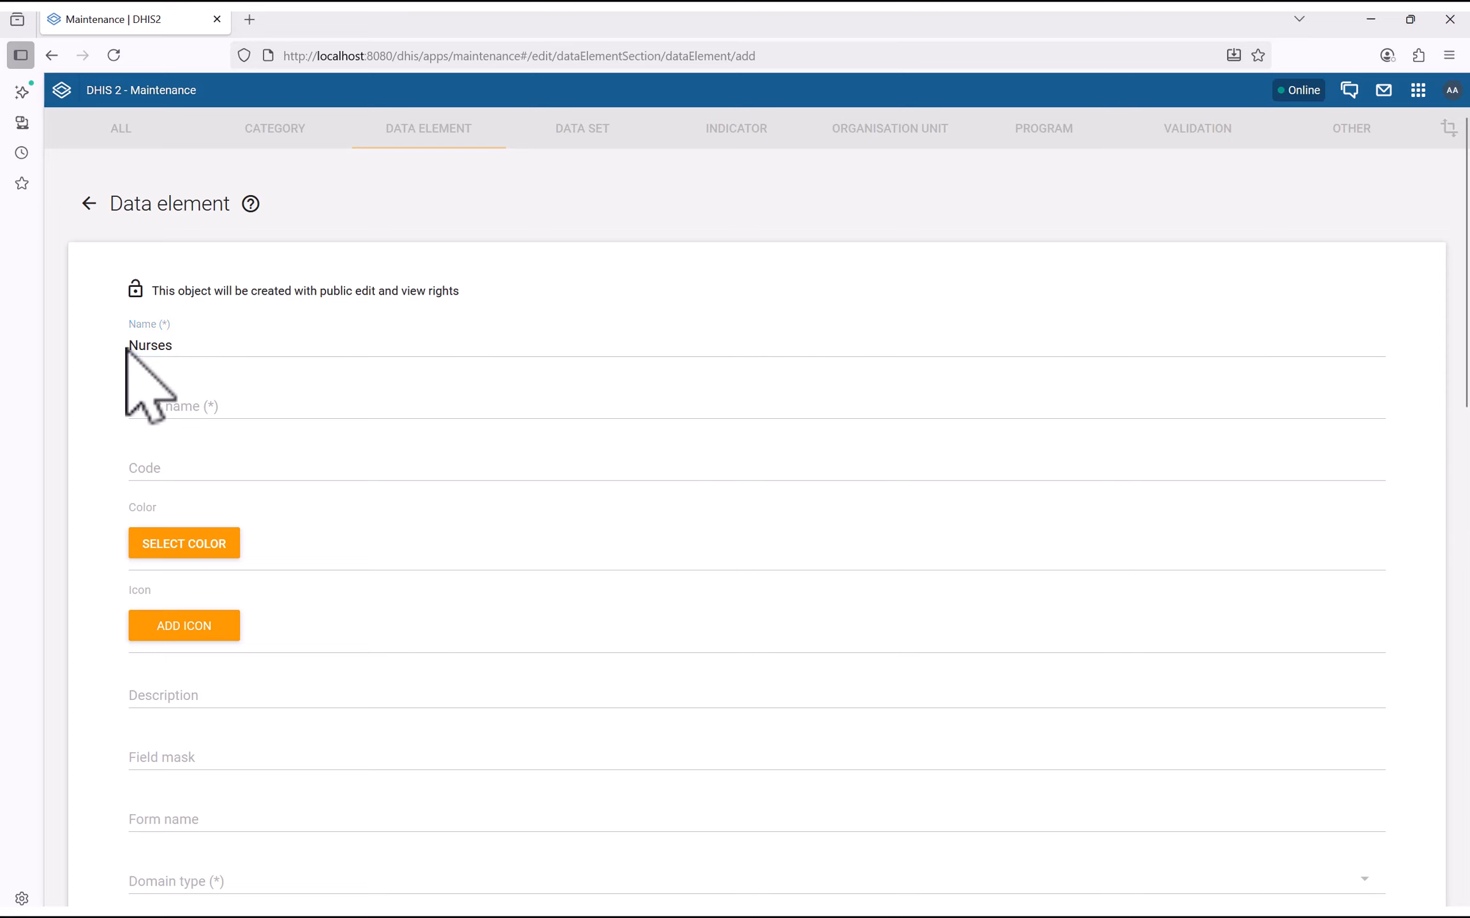
pyautogui.click(132, 345)
pyautogui.write('Att')
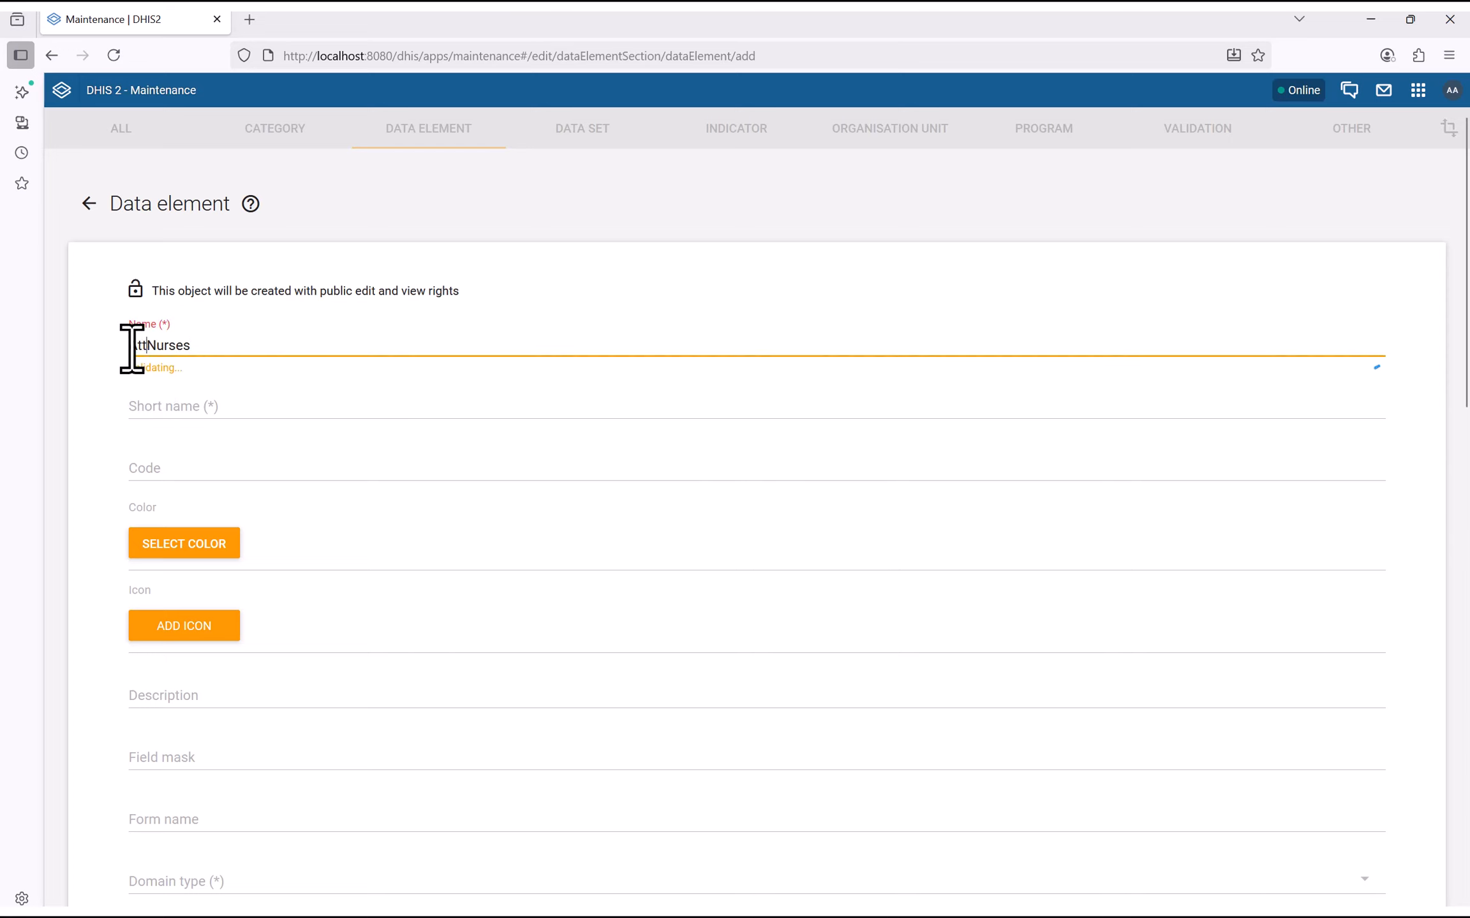
pyautogui.write('endance')
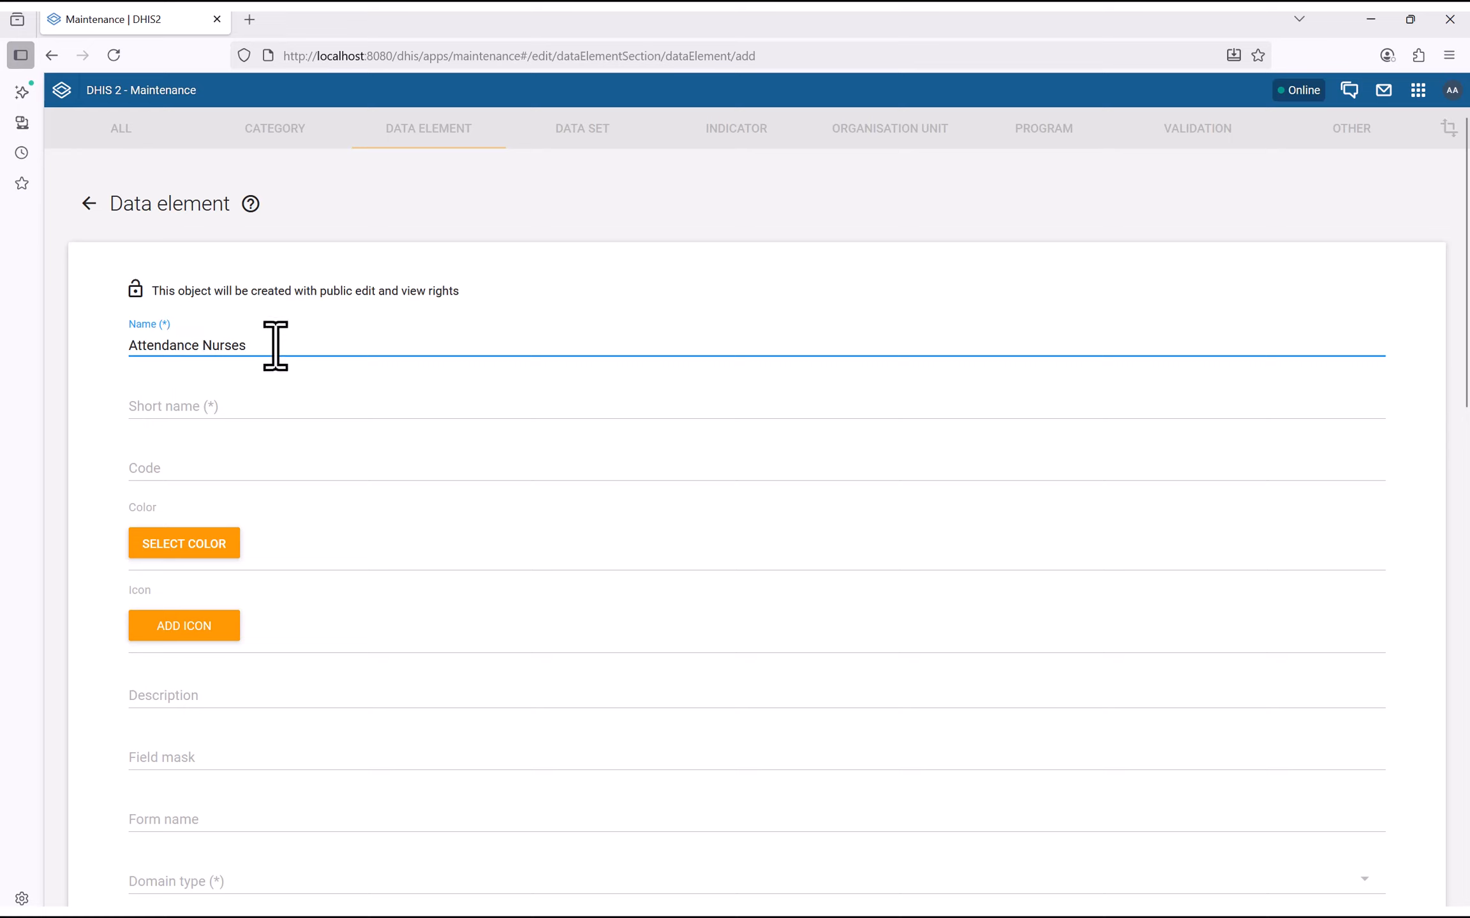
pyautogui.moveTo(276, 341); pyautogui.dragTo(65, 400)
pyautogui.hotkey('ctrl', 'c')
pyautogui.click(131, 409)
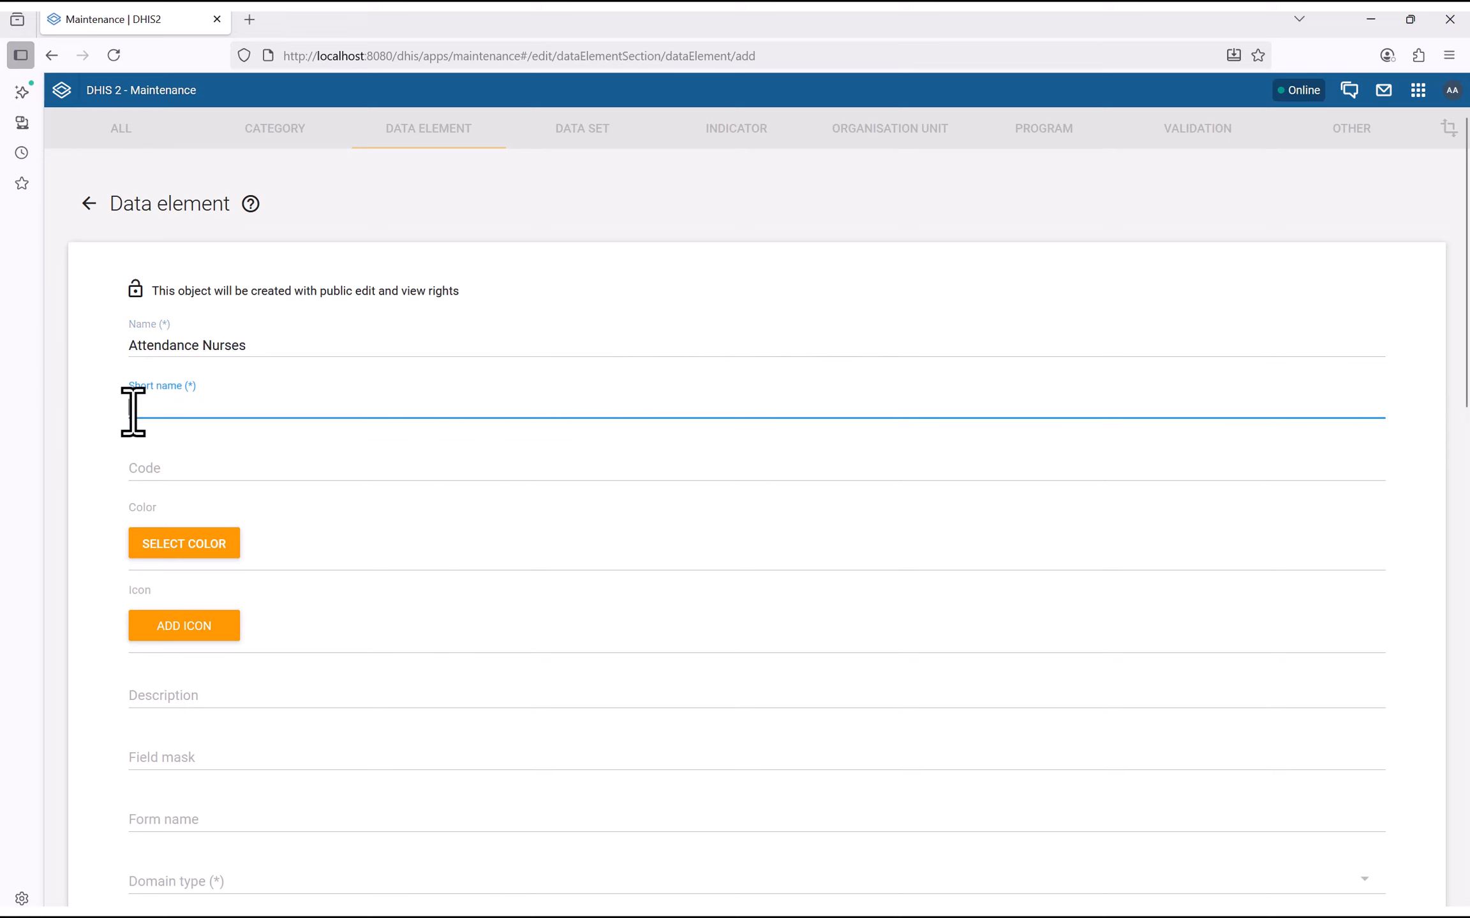
pyautogui.hotkey('ctrl', 'v')
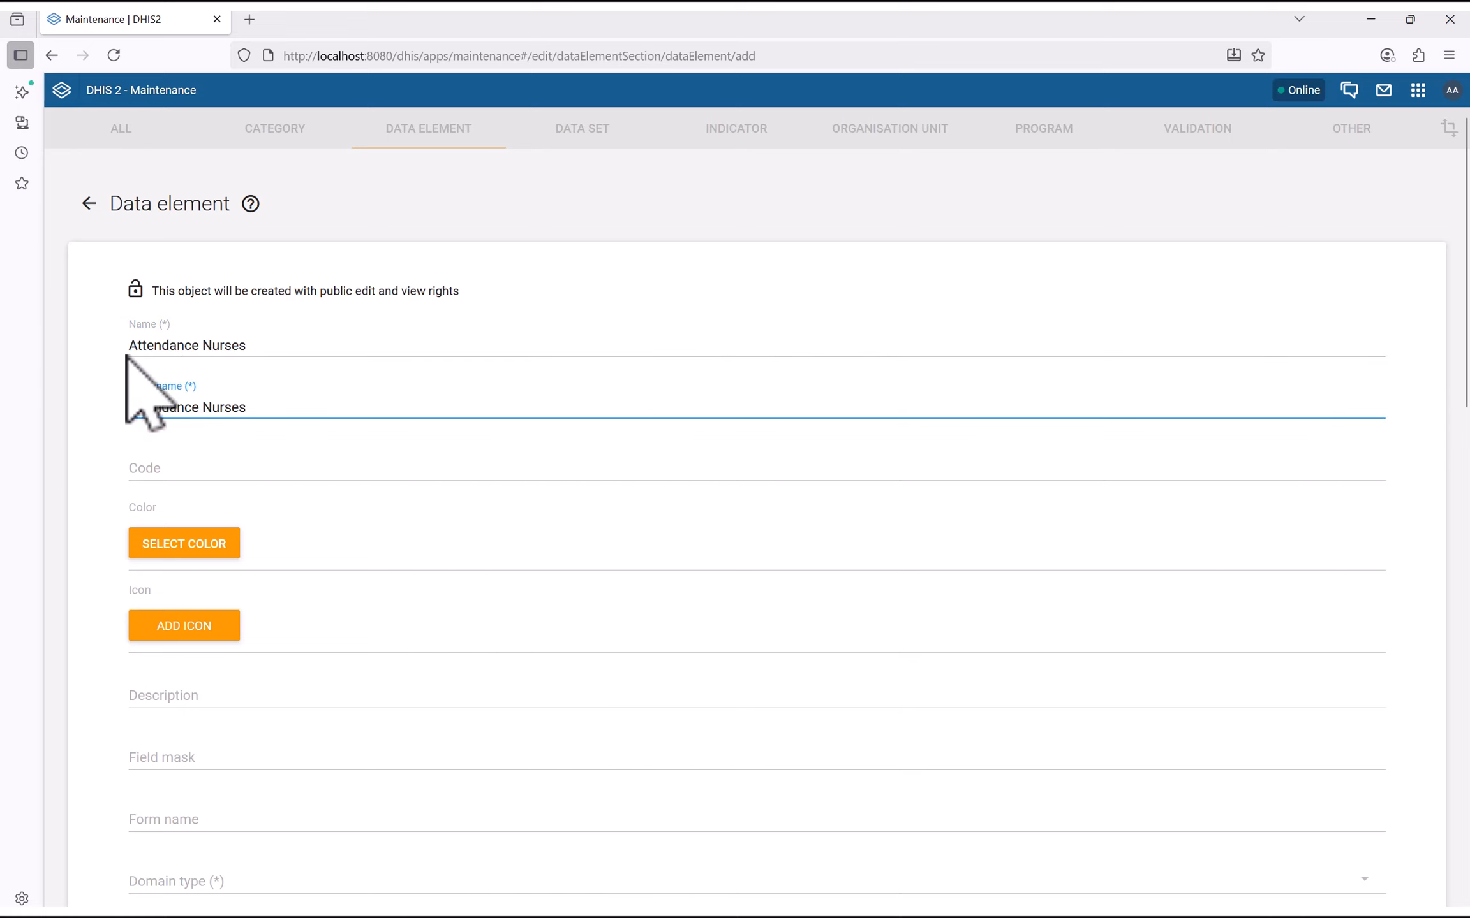
# Prefix both name and short name with 'HF', giving 'HF Attendance Nurses'
pyautogui.click(128, 348)
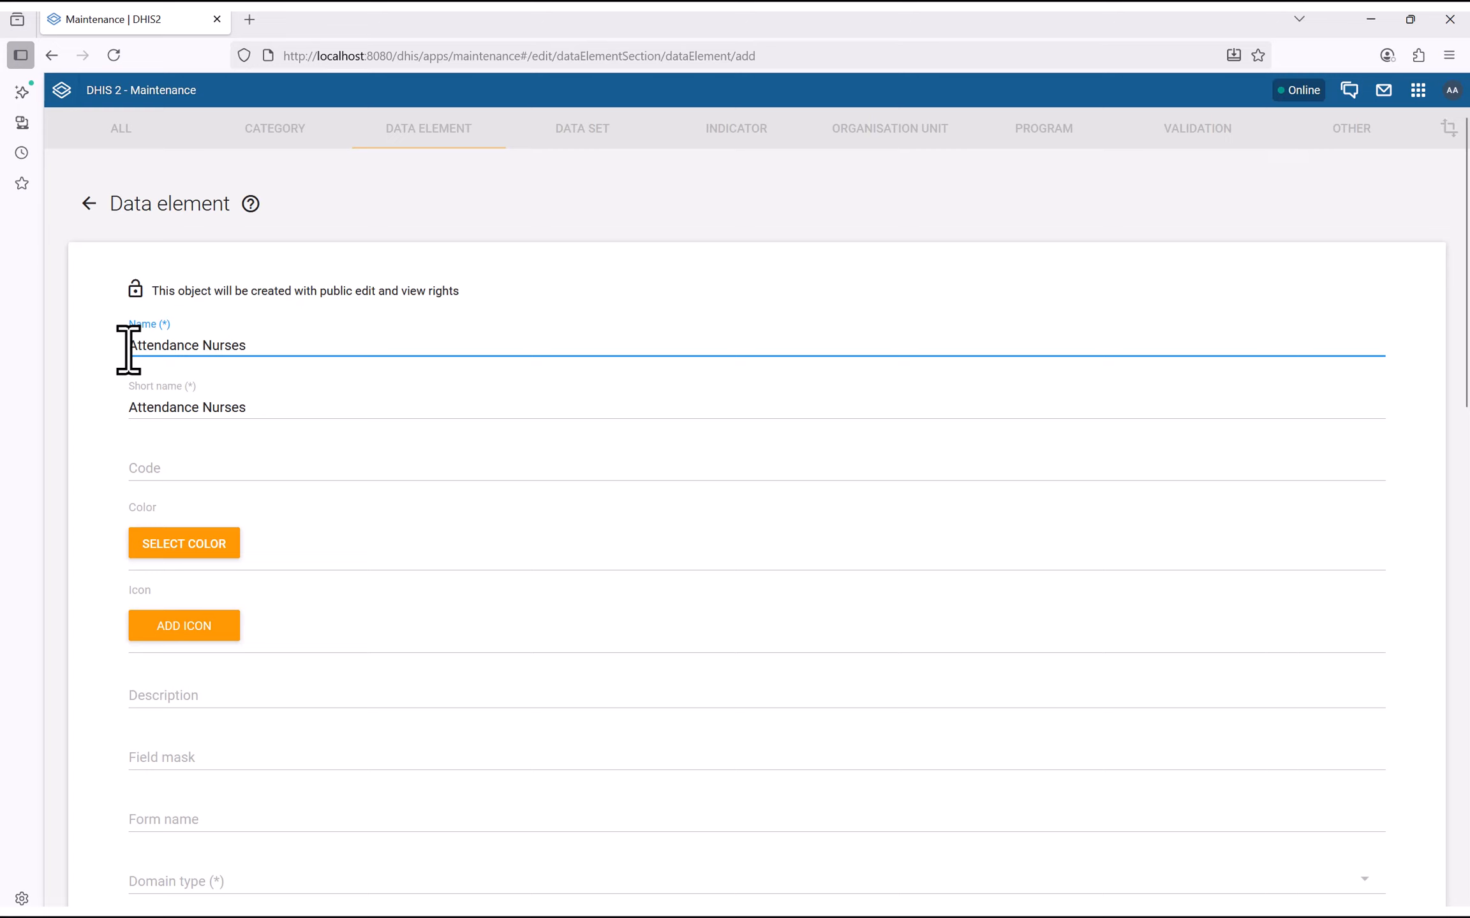
pyautogui.write('HF')
pyautogui.moveTo(145, 345); pyautogui.dragTo(116, 345)
pyautogui.hotkey('ctrl', 'c')
pyautogui.click(132, 407)
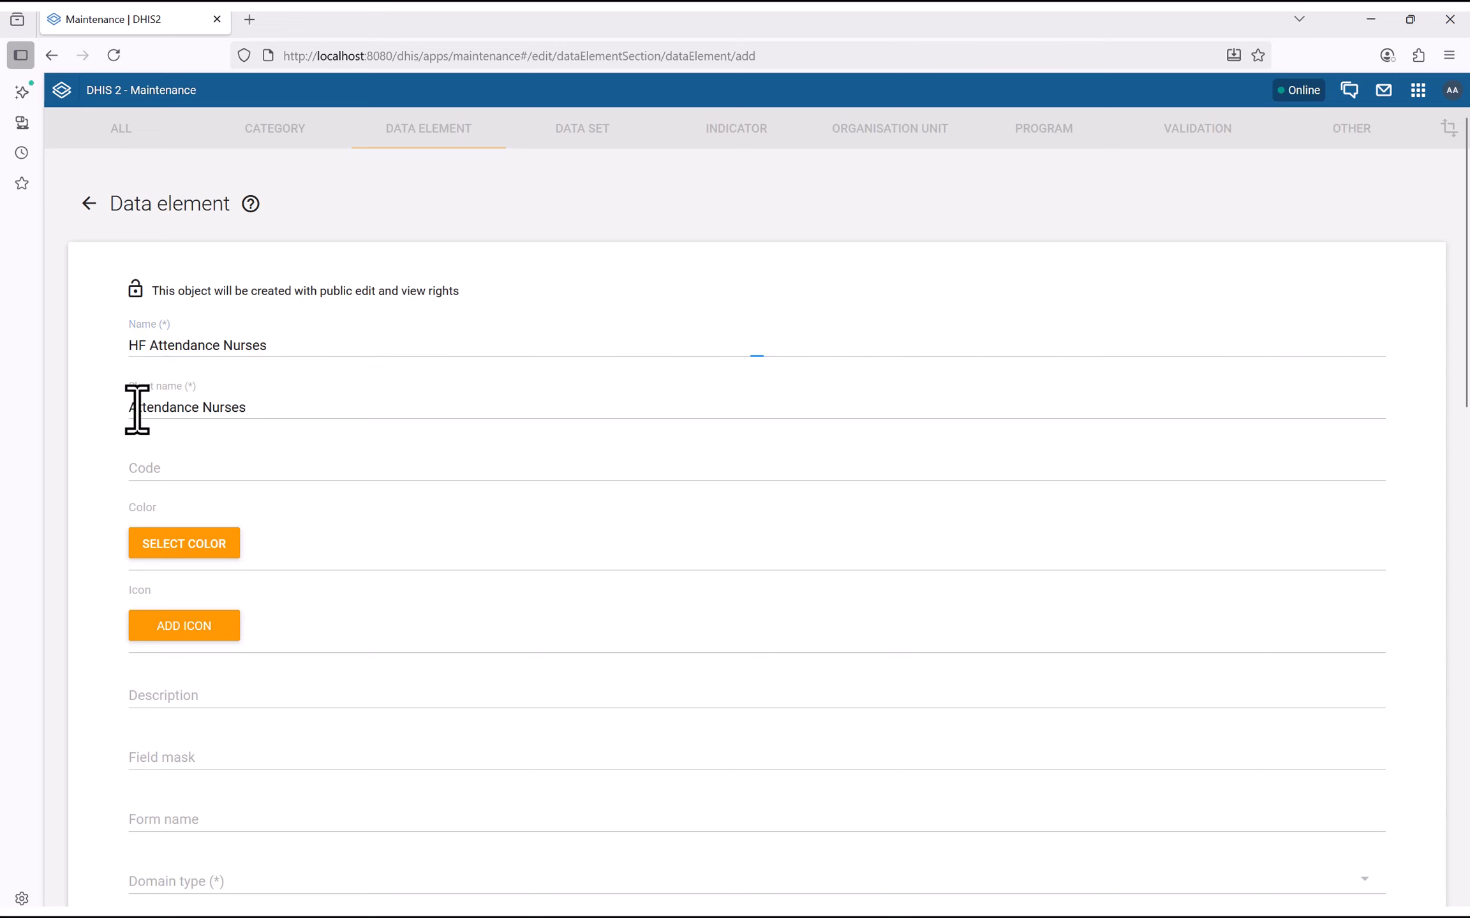
pyautogui.hotkey('ctrl', 'v')
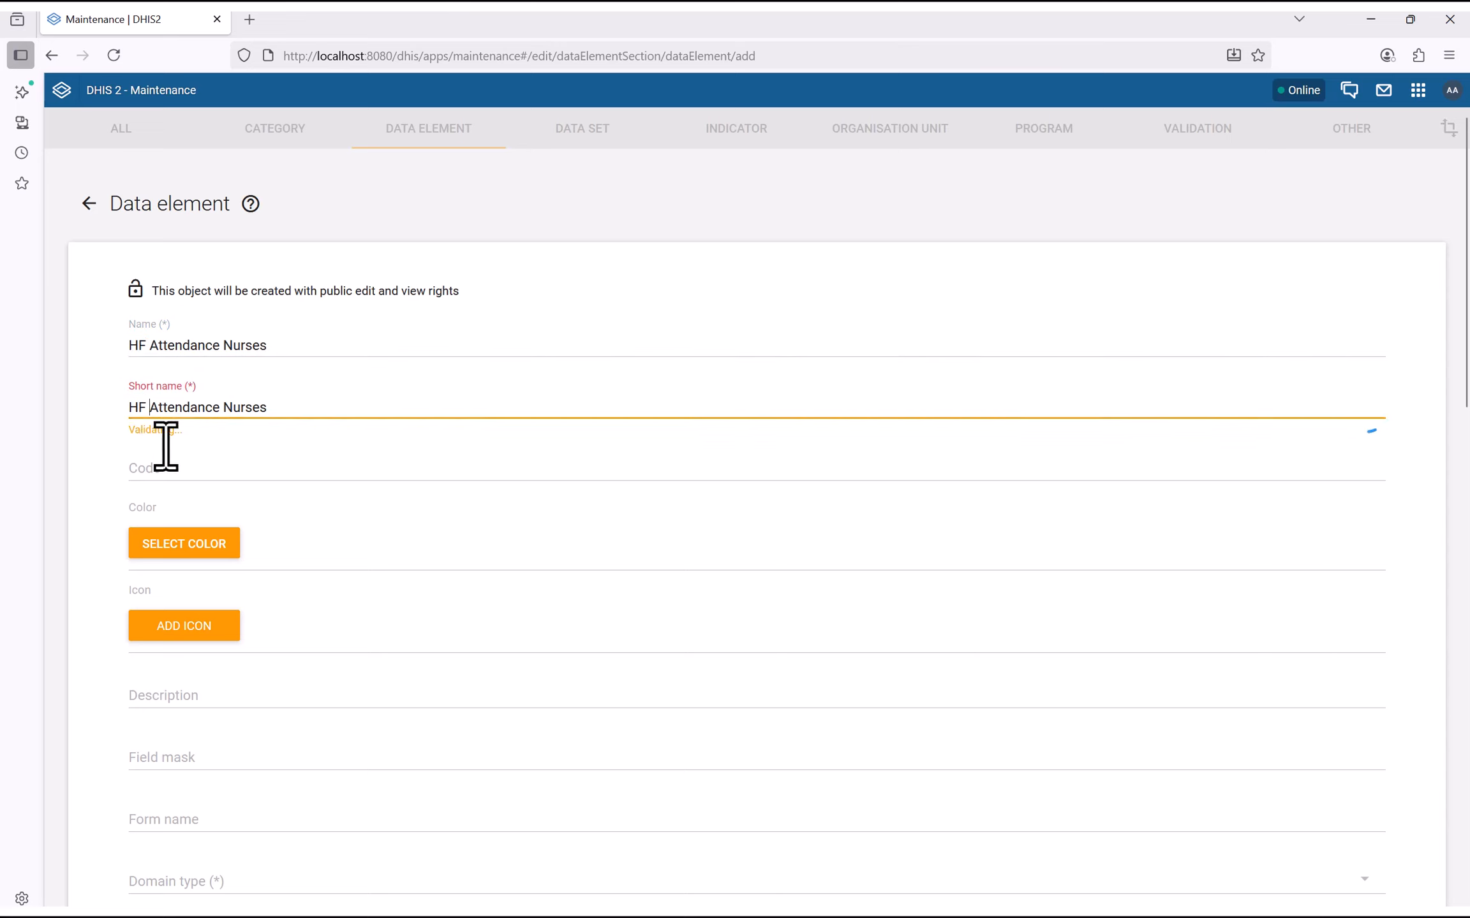
pyautogui.scroll(-5, 361, 558)
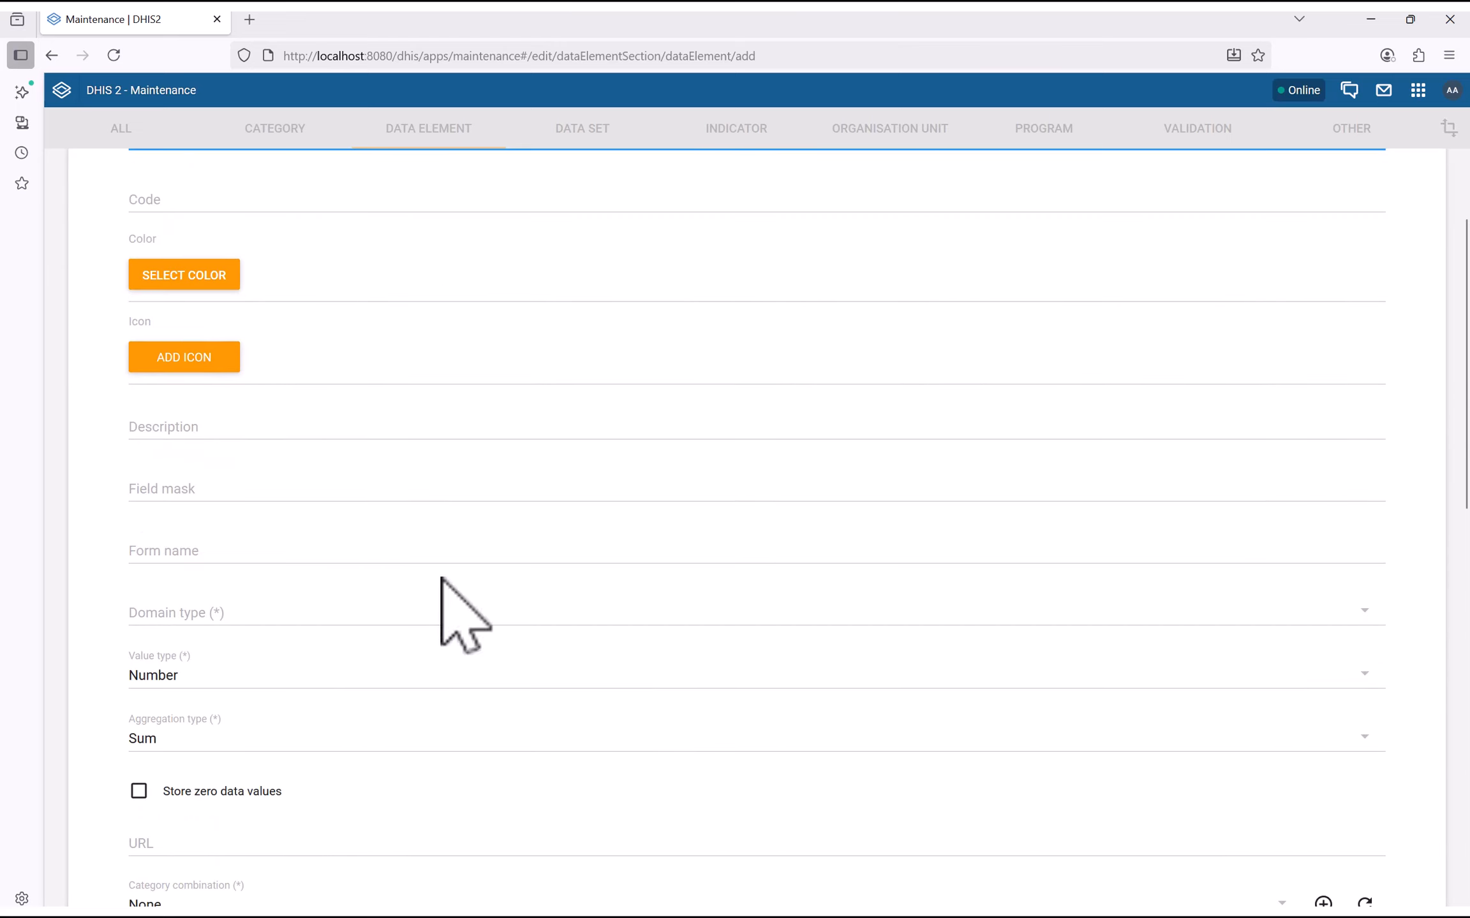
pyautogui.scroll(4, 220, 524)
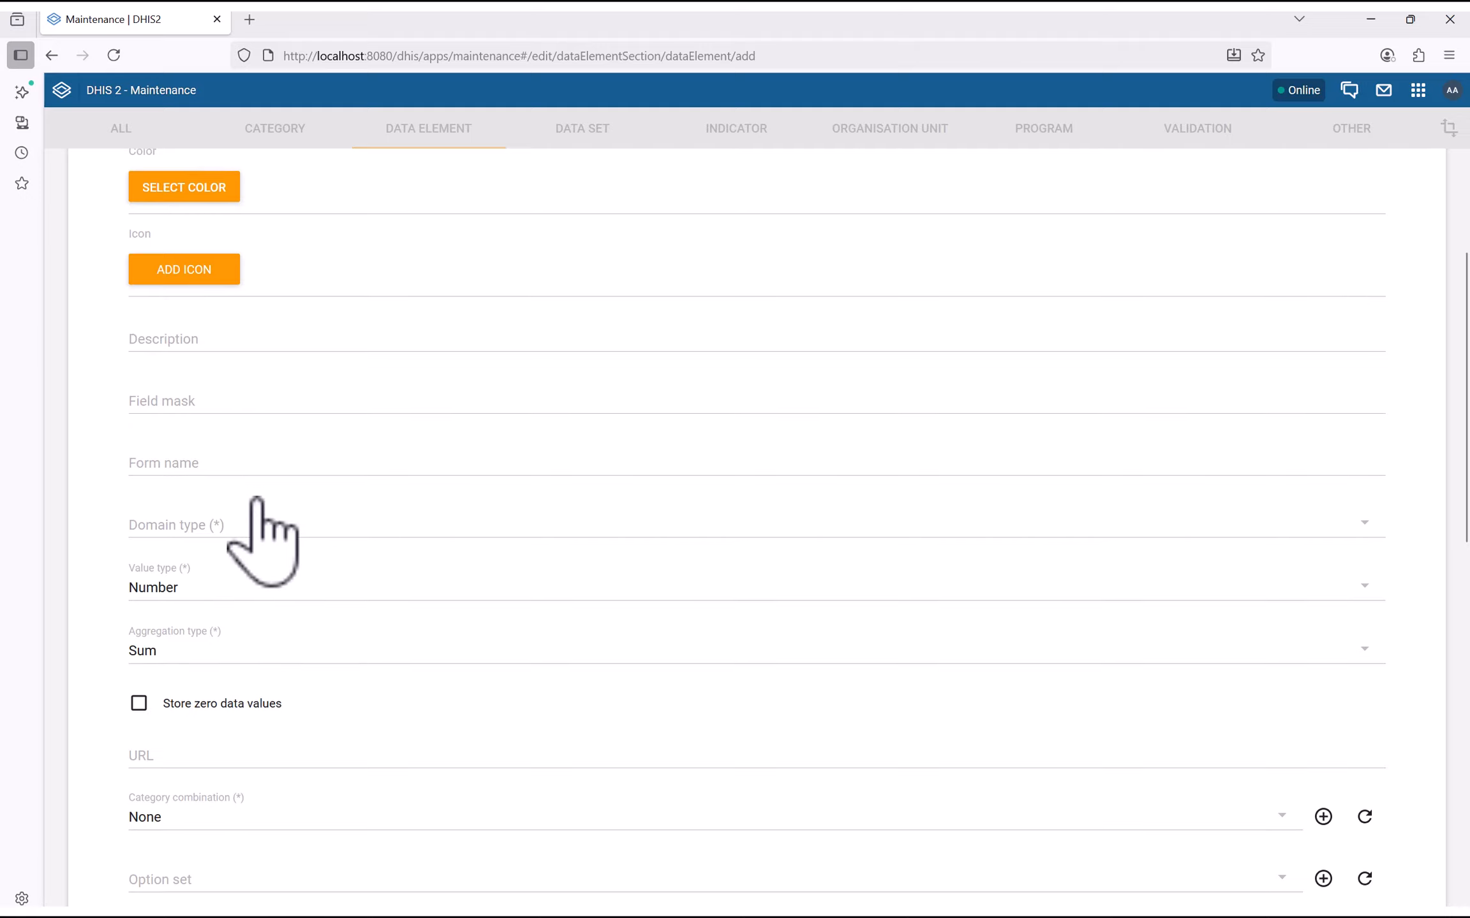
pyautogui.scroll(-4, 191, 556)
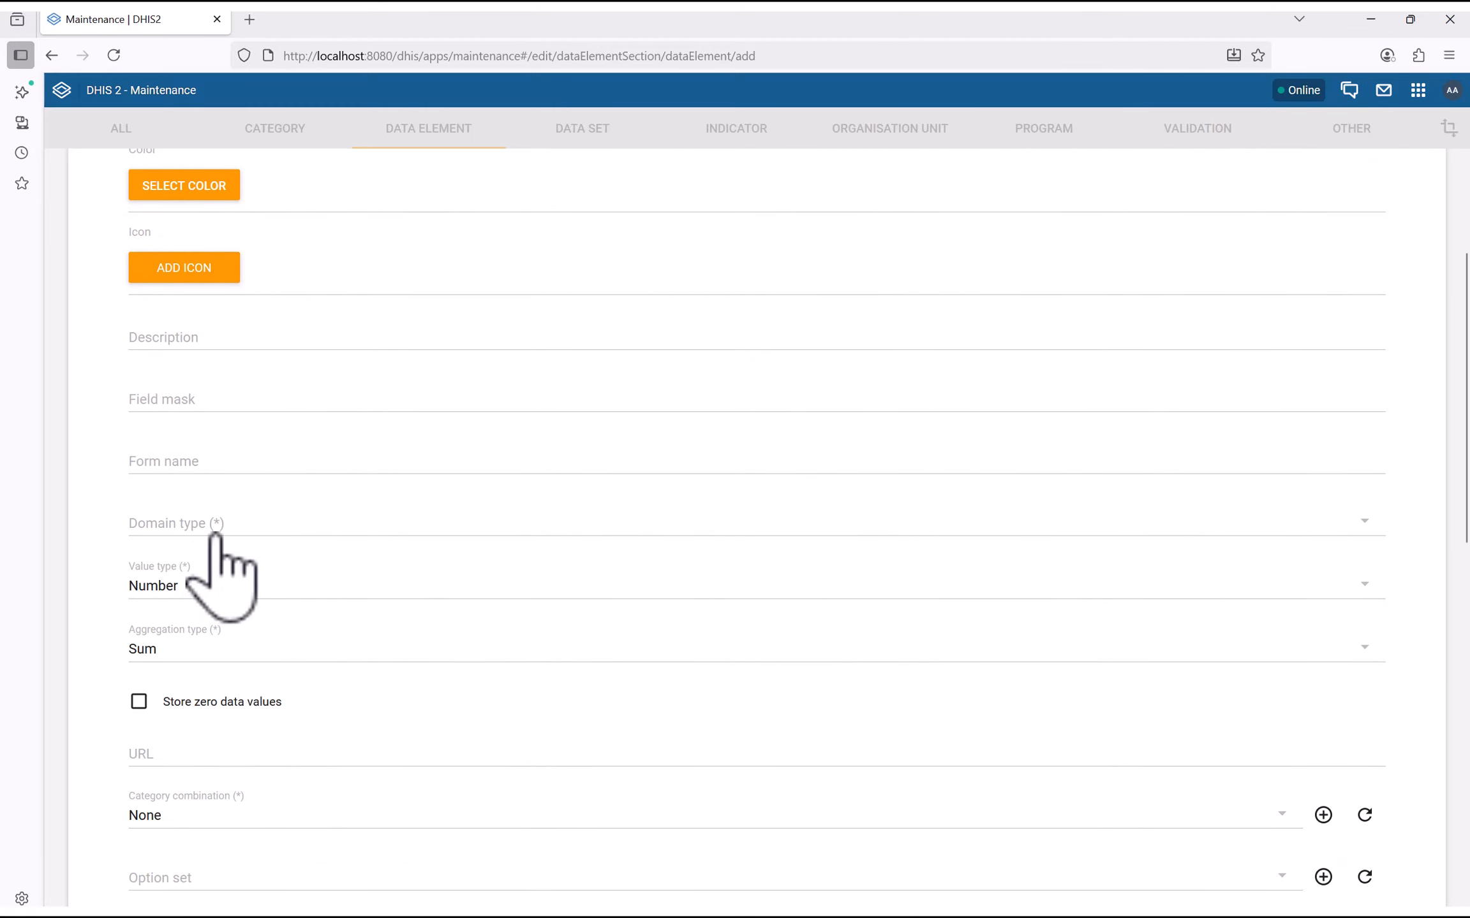
pyautogui.click(185, 535)
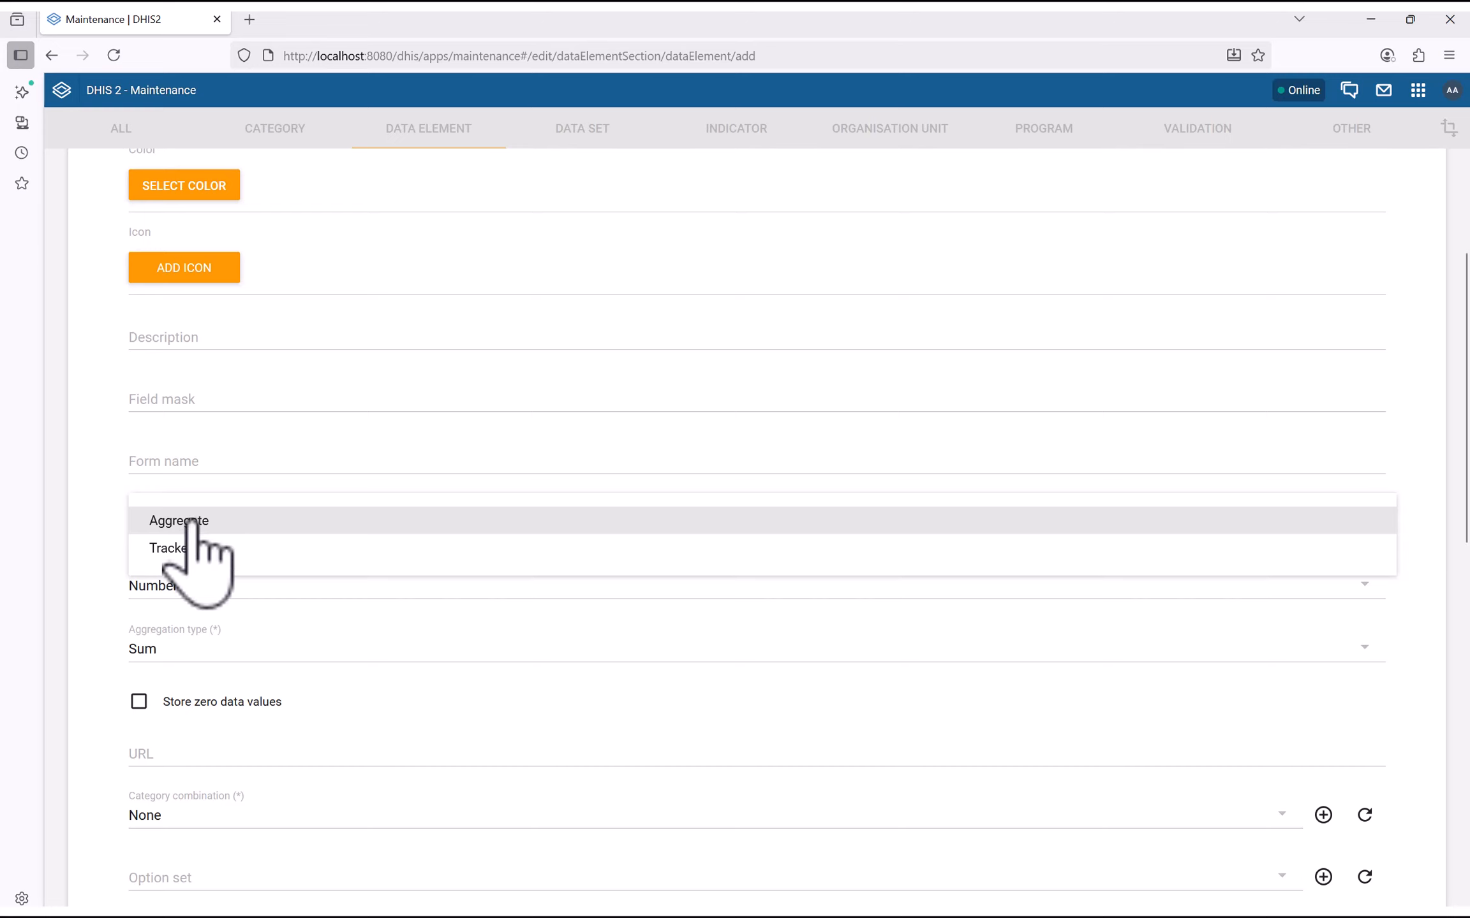
# Set the domain type to Aggregate and bring up the value type options
pyautogui.click(190, 523)
pyautogui.scroll(-3, 328, 606)
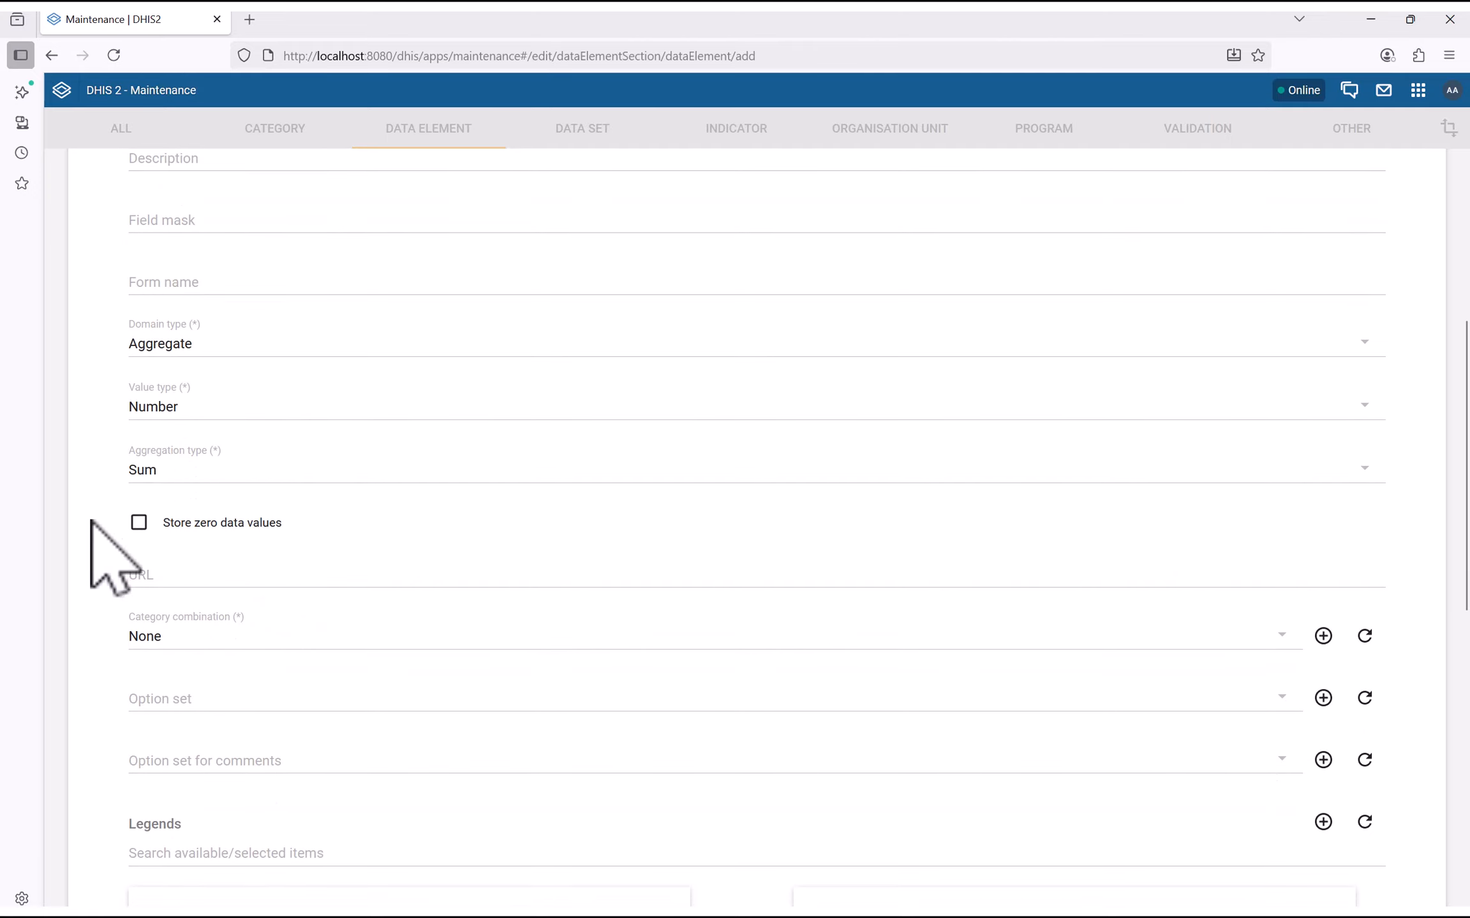
pyautogui.scroll(1, 398, 469)
pyautogui.scroll(8, 398, 468)
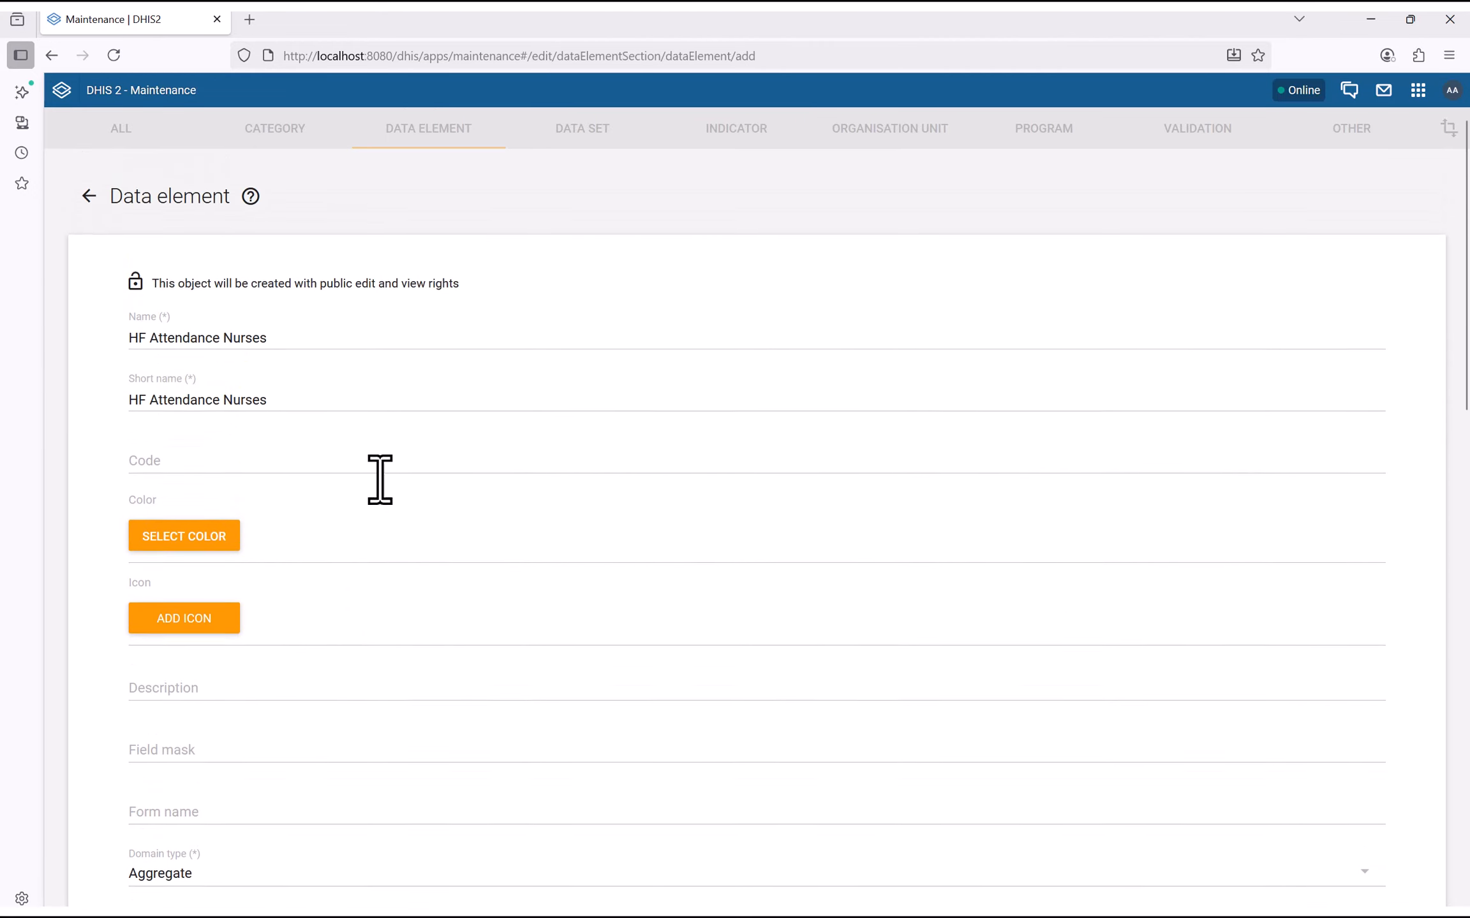
pyautogui.scroll(-1, 400, 464)
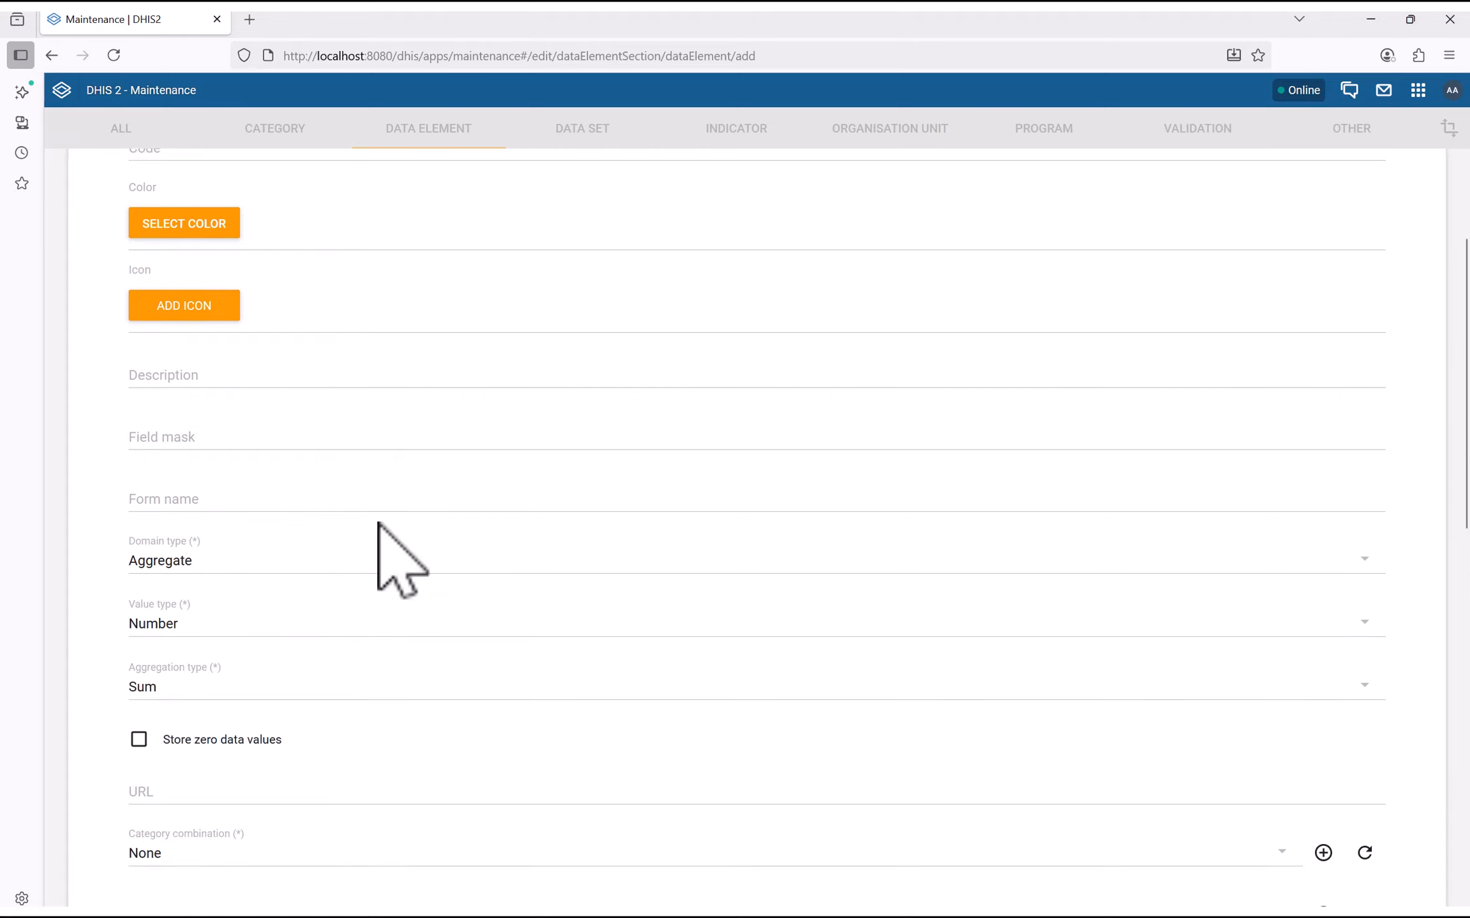
pyautogui.scroll(-3, 387, 558)
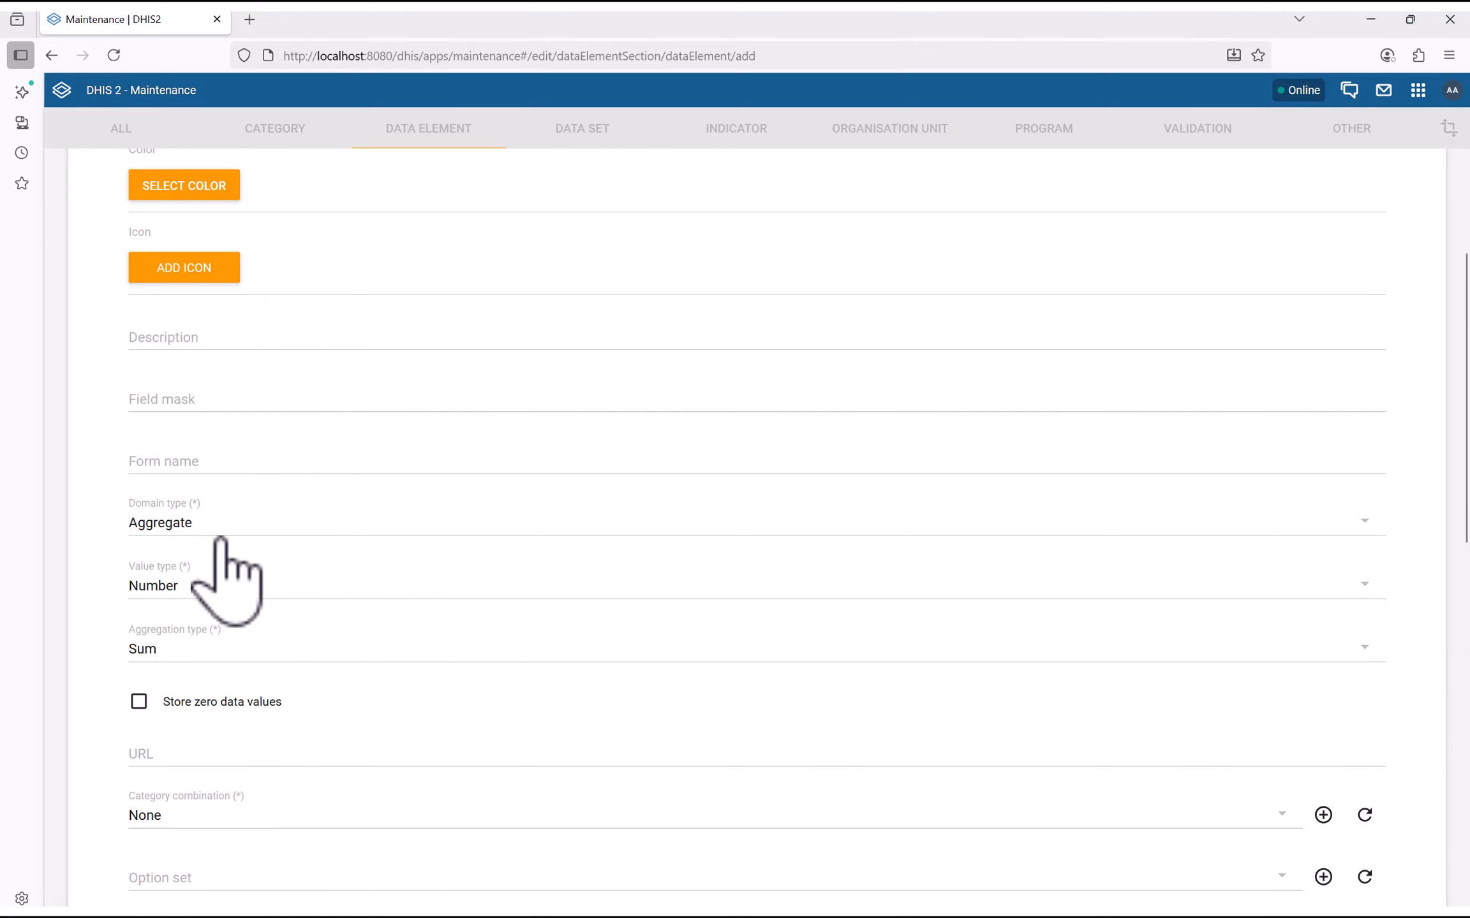
pyautogui.click(203, 597)
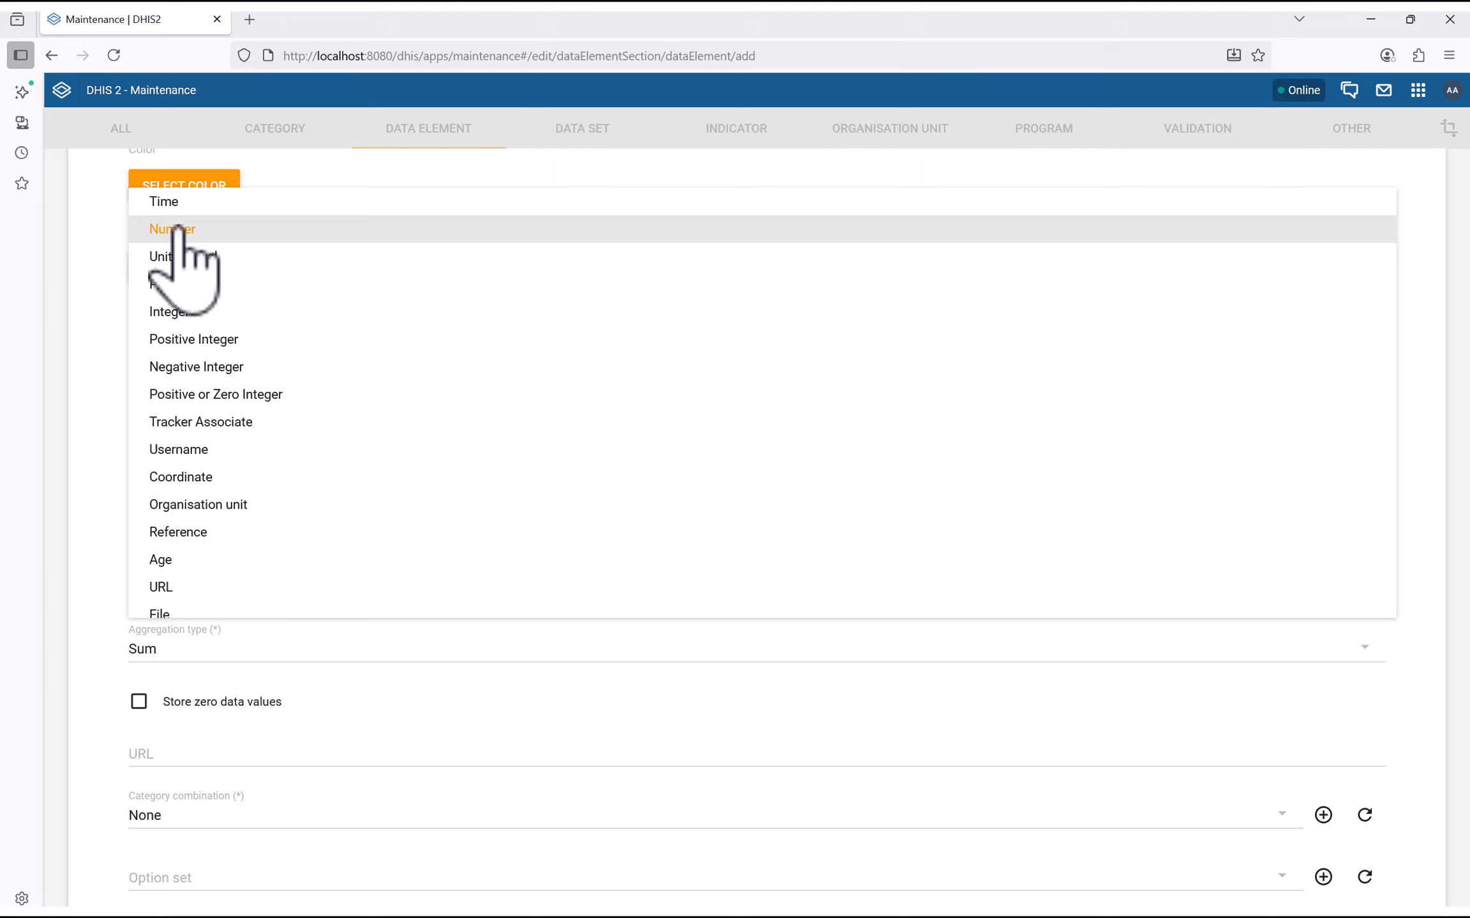
# Set value type Integer, aggregation type Sum and category combination None
pyautogui.click(174, 311)
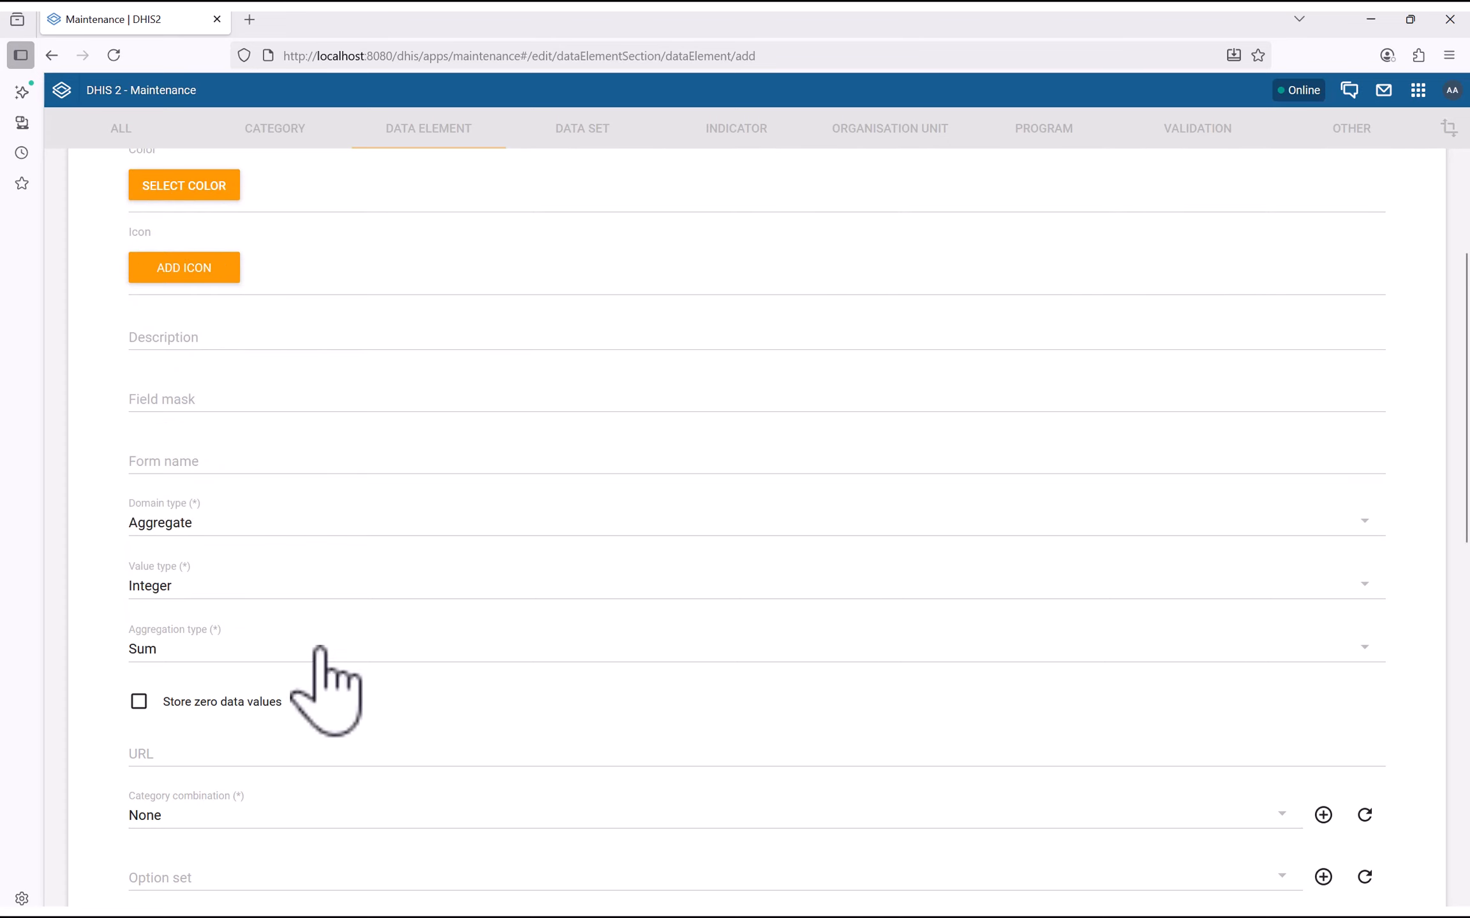
pyautogui.scroll(-3, 319, 647)
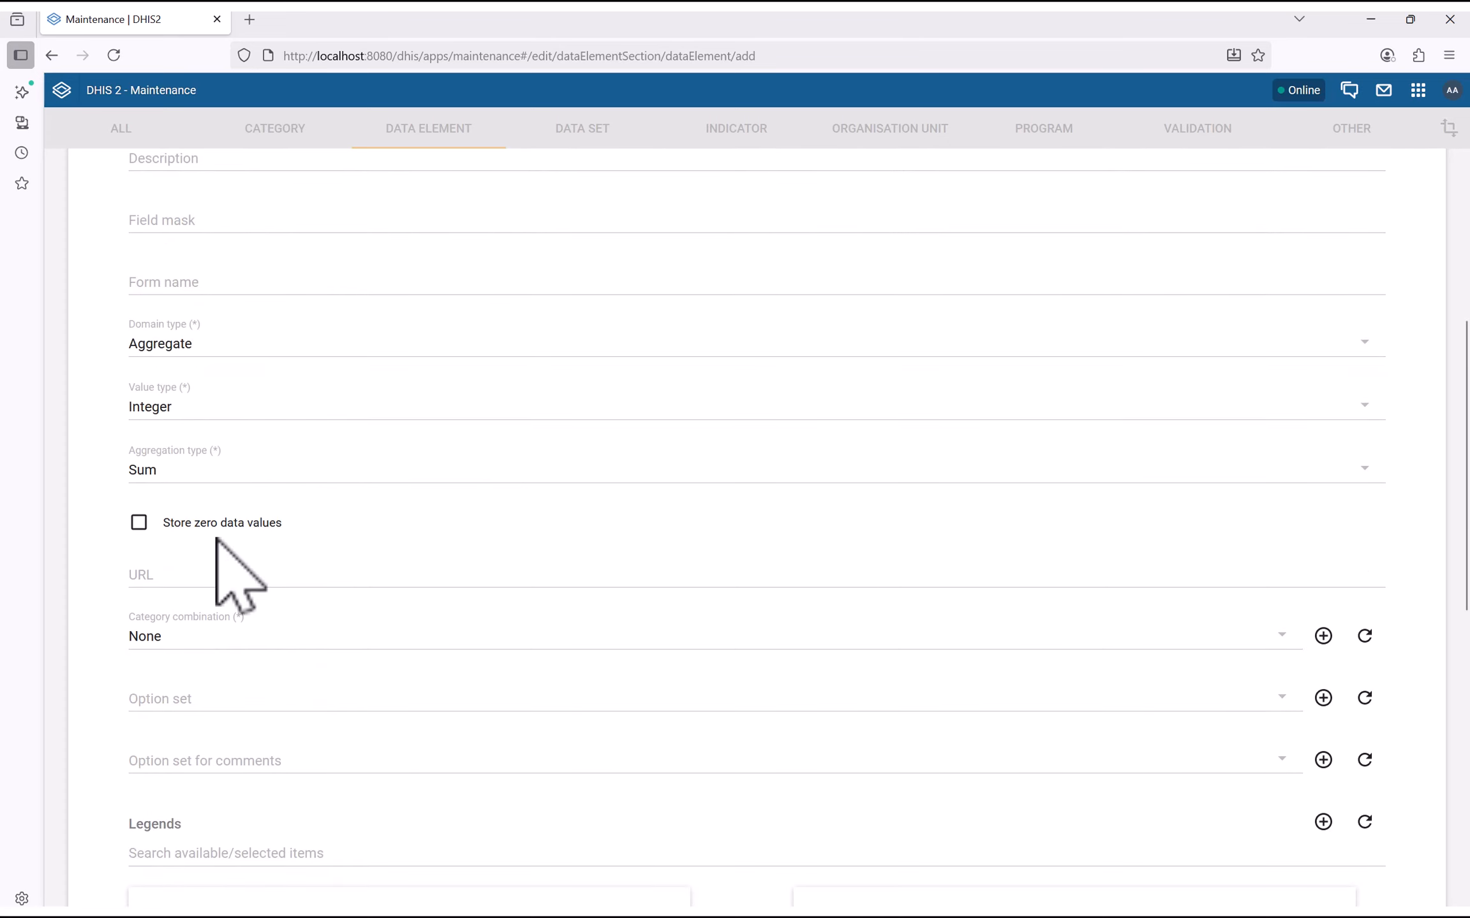
pyautogui.click(177, 474)
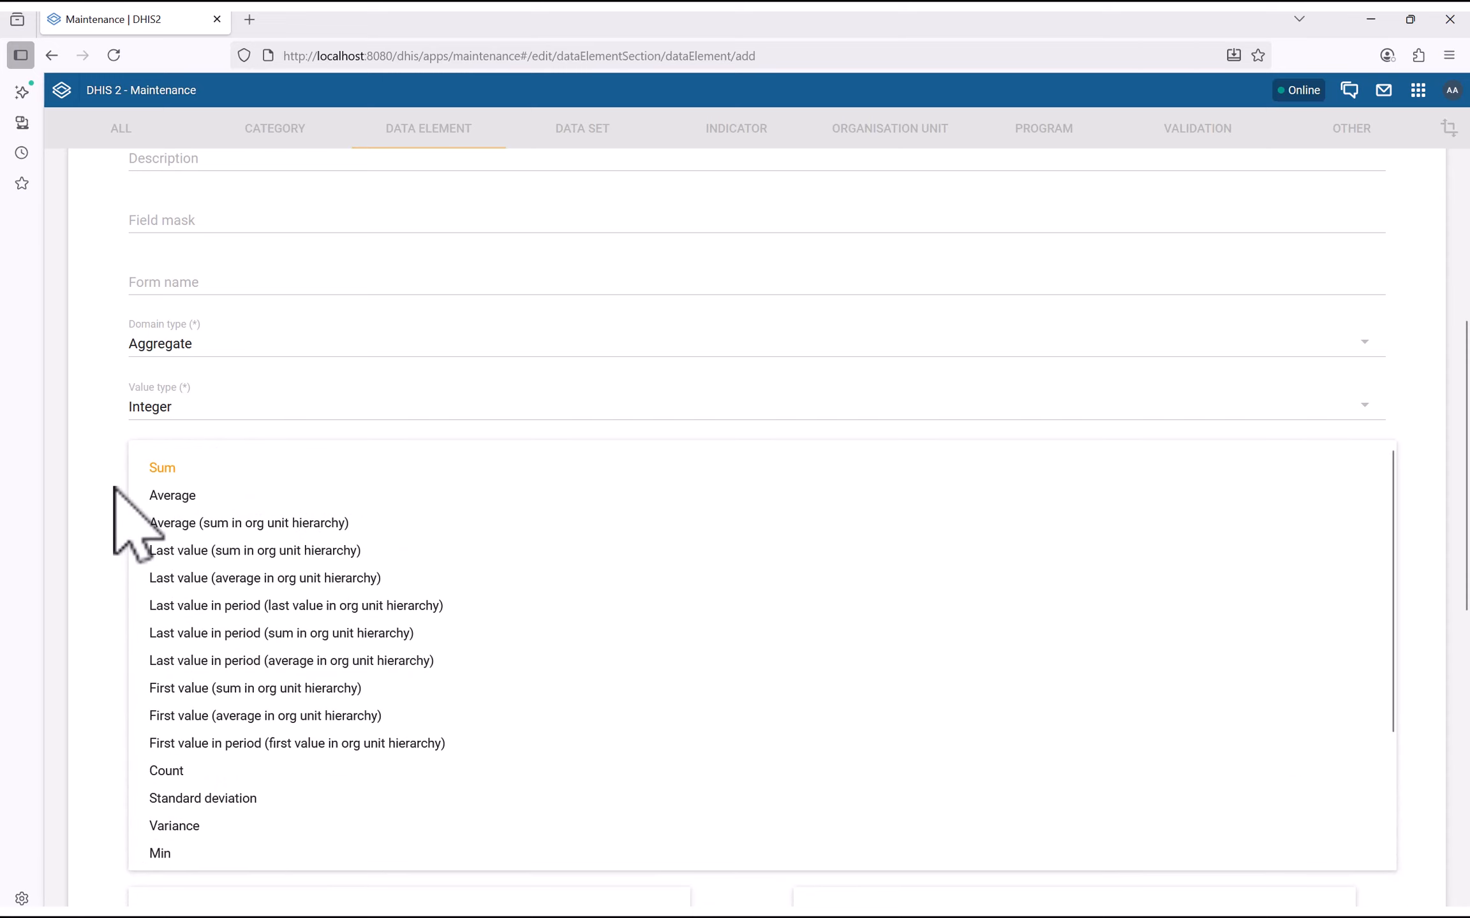
pyautogui.click(115, 530)
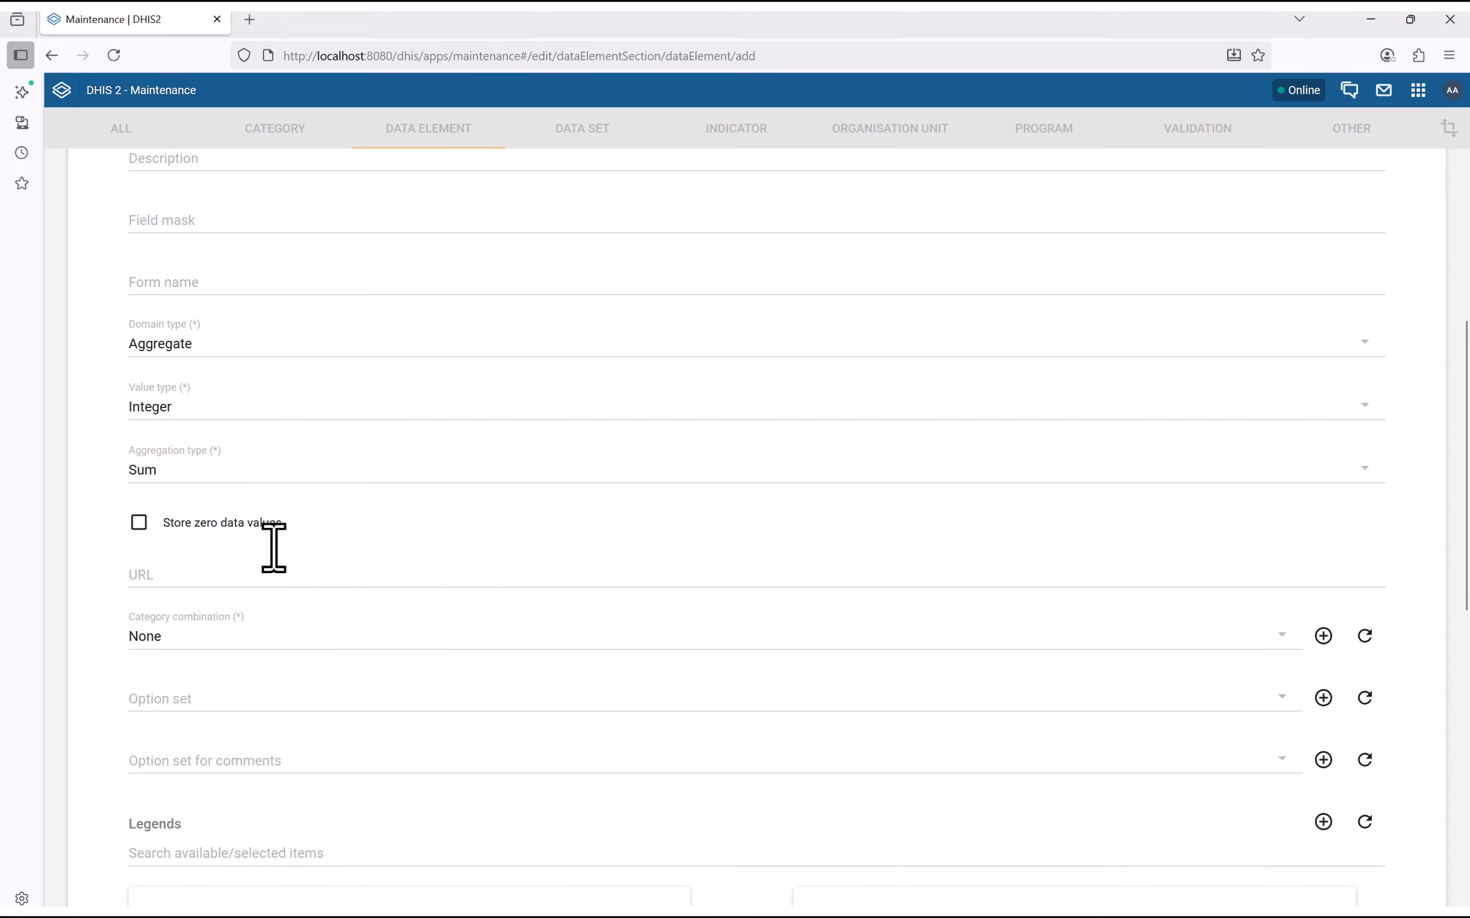
pyautogui.scroll(-4, 272, 548)
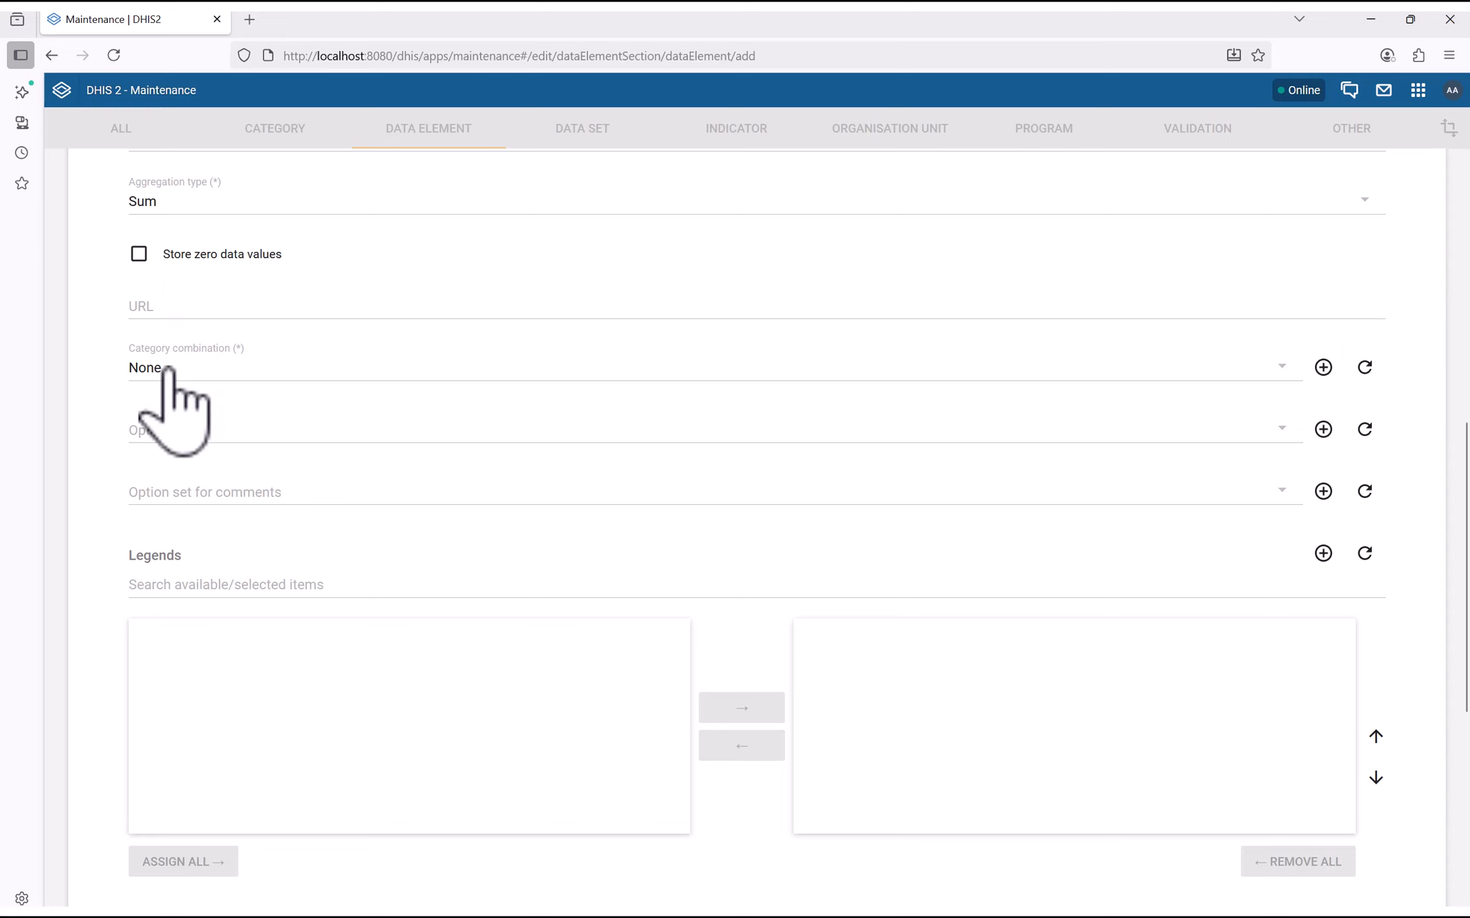
pyautogui.click(169, 370)
pyautogui.click(138, 384)
# Save the HF Attendance Nurses data element
pyautogui.scroll(-5, 125, 509)
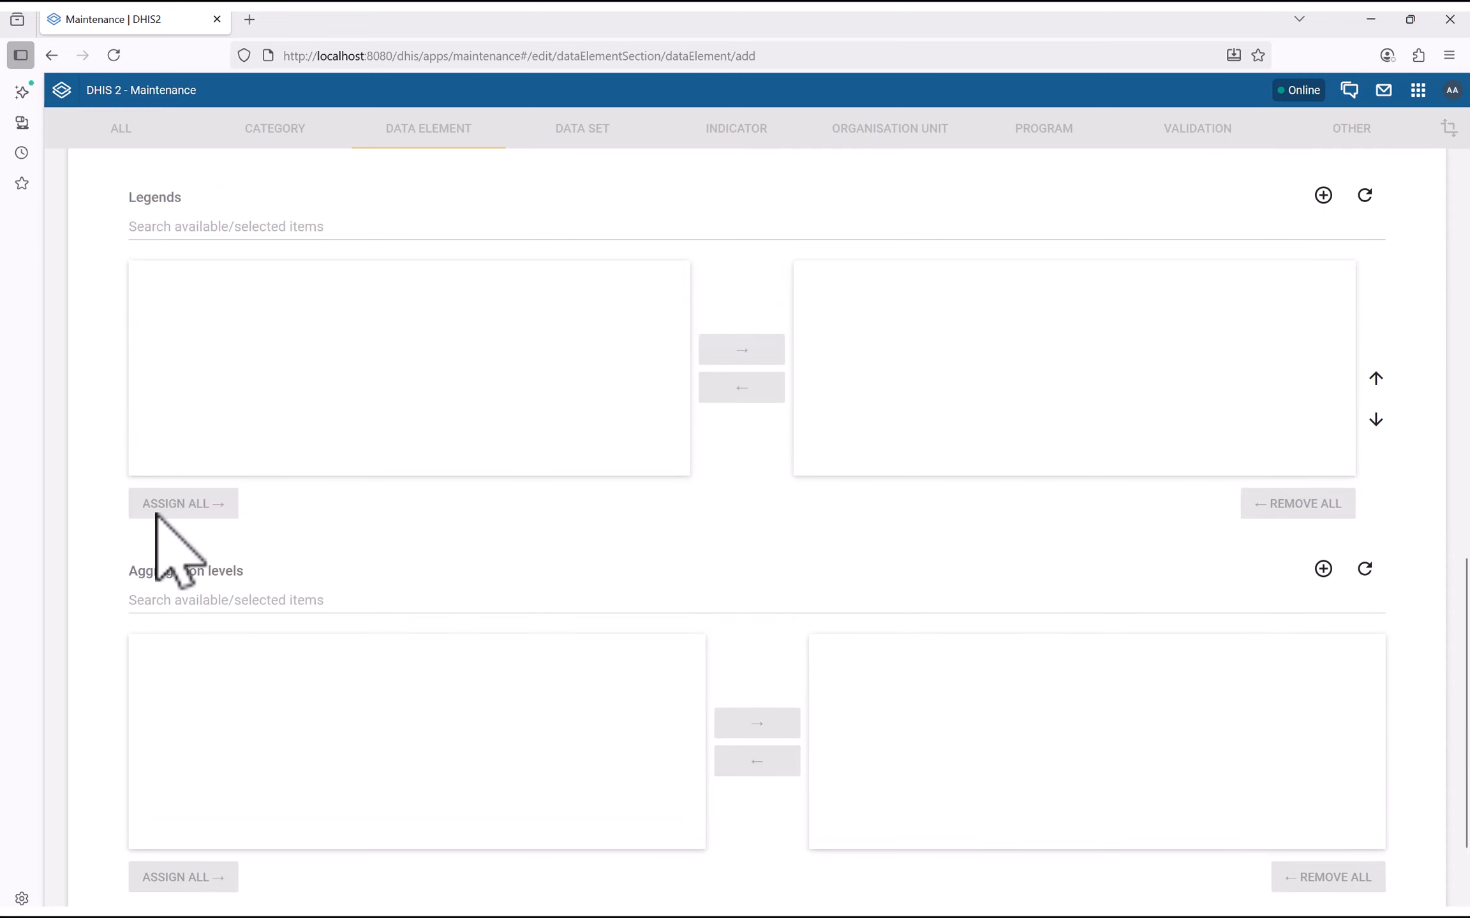
pyautogui.scroll(-3, 331, 498)
pyautogui.click(338, 523)
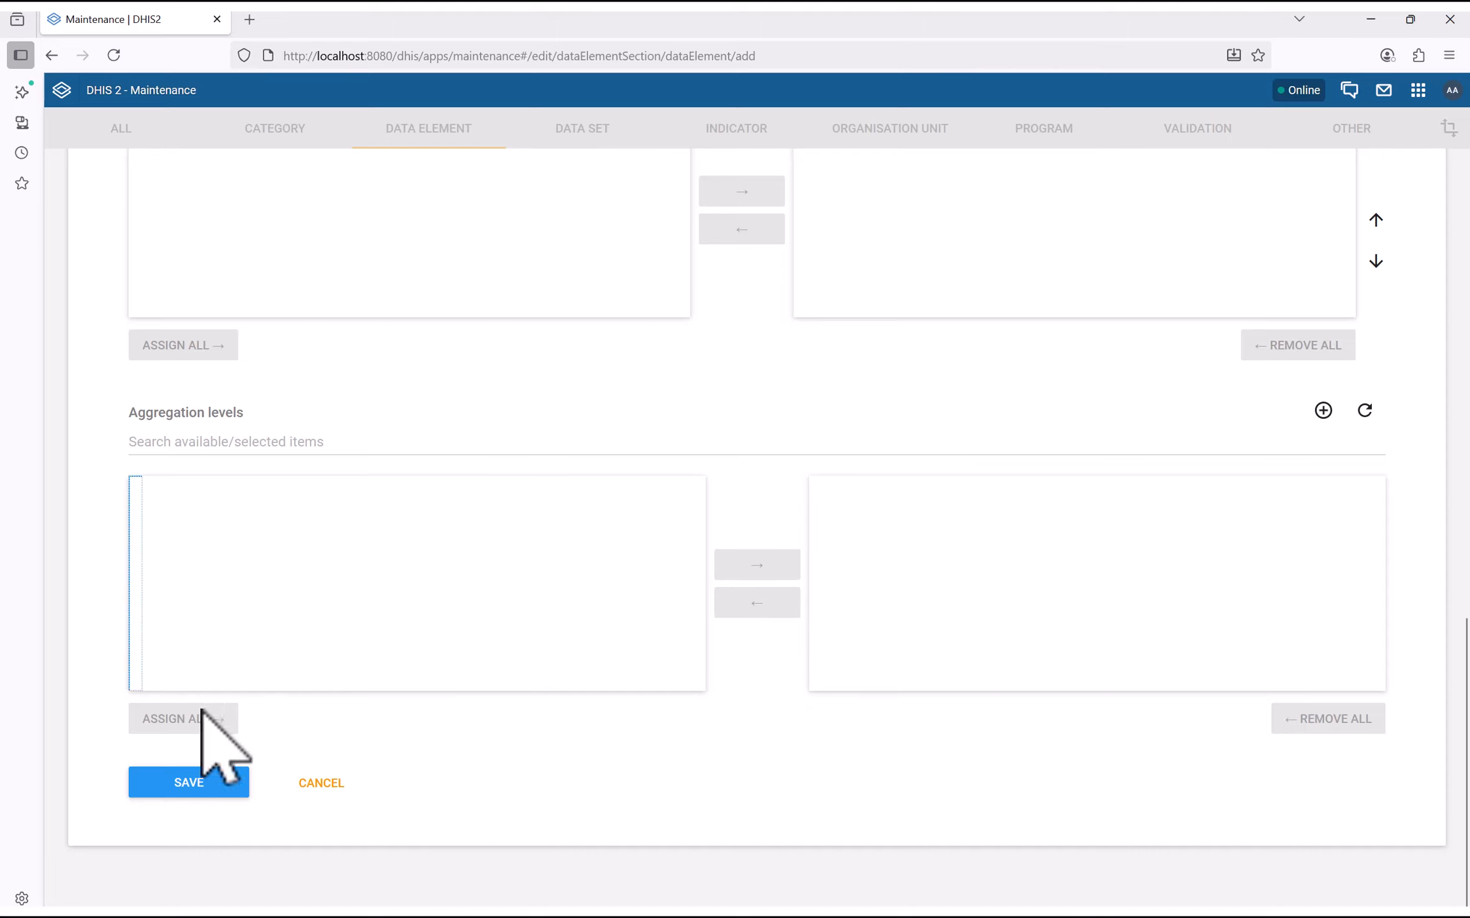
pyautogui.click(276, 431)
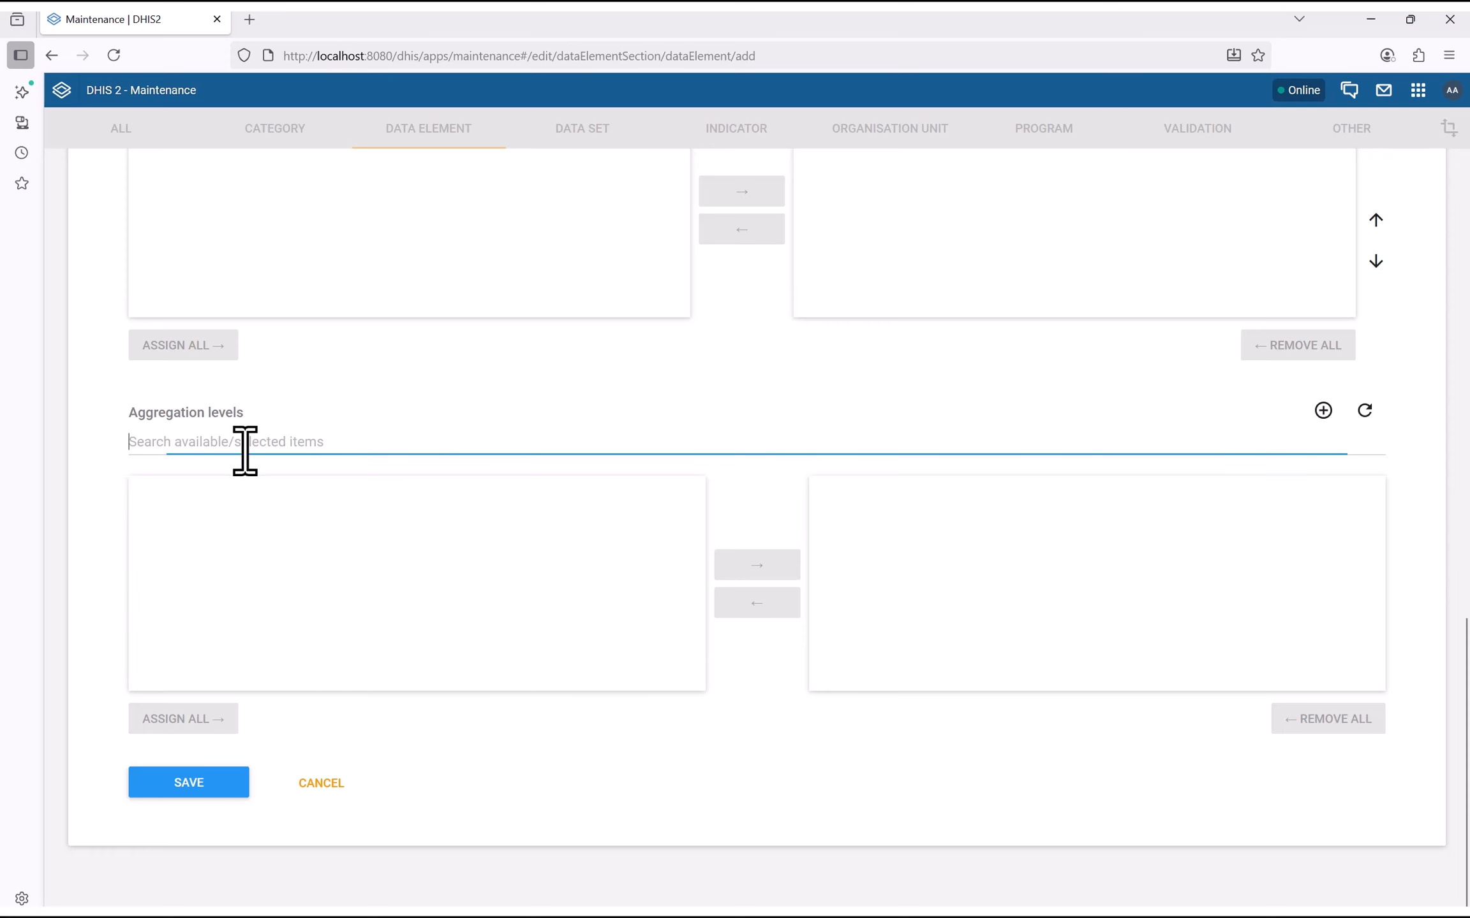
pyautogui.click(187, 786)
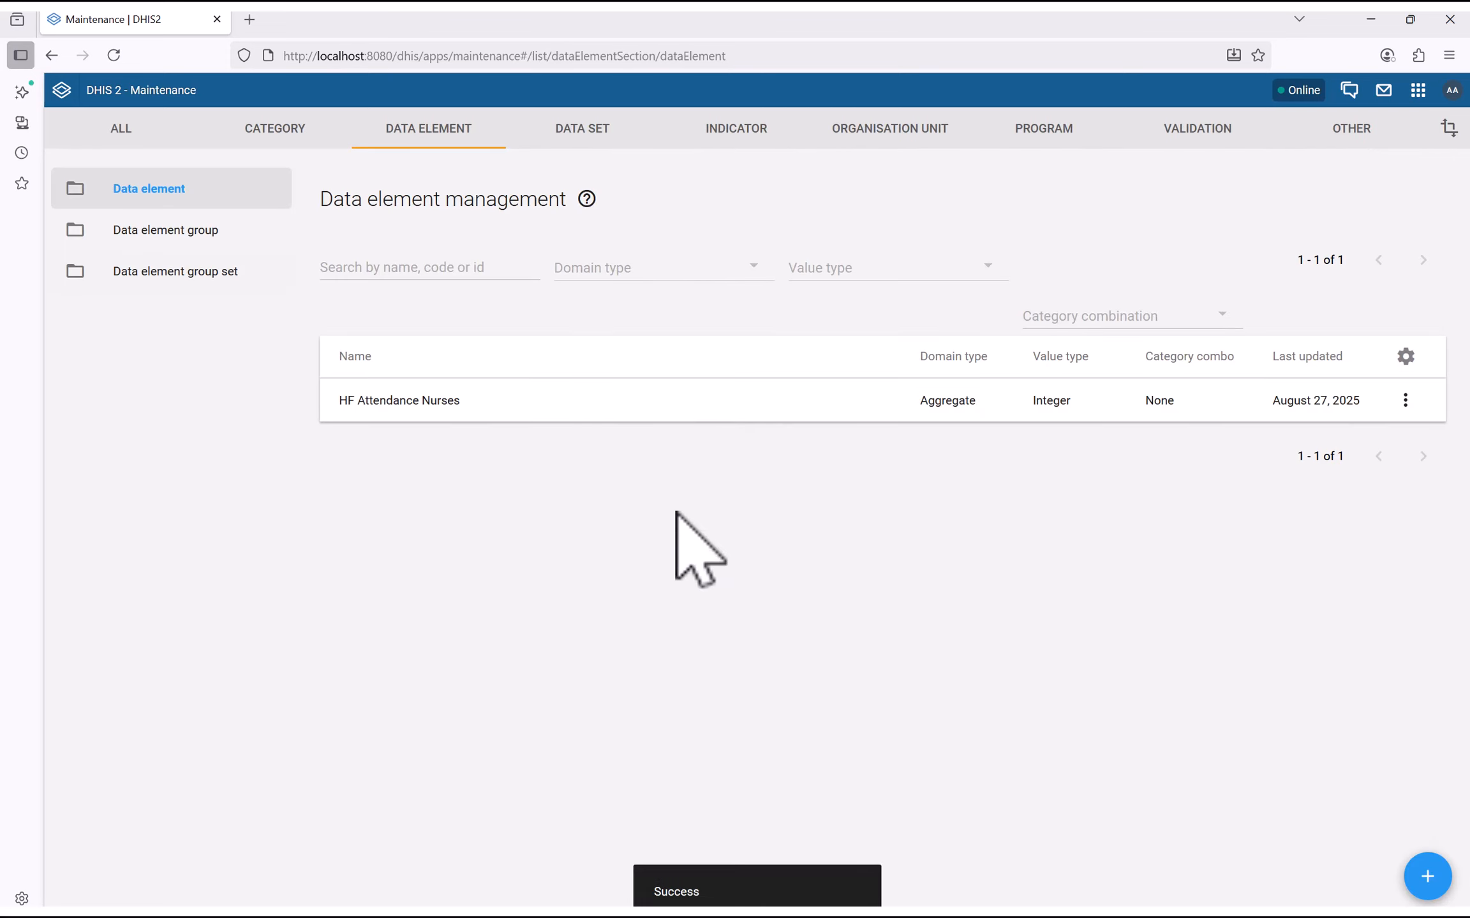
# Create a new data element named 'HF Attendance Doctors' with the same short name
pyautogui.click(1439, 881)
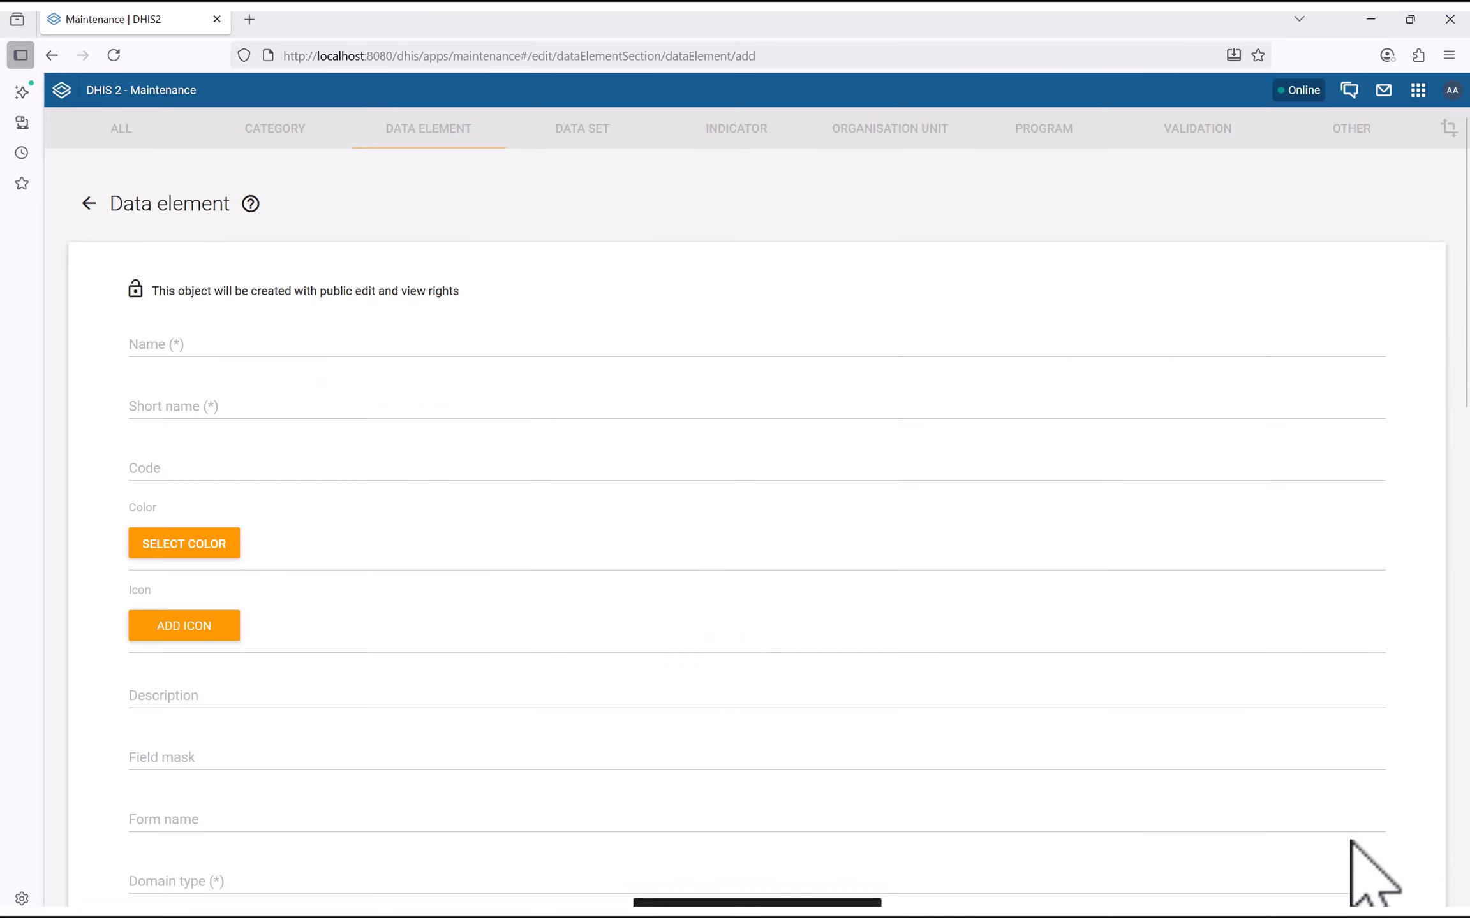
pyautogui.click(186, 340)
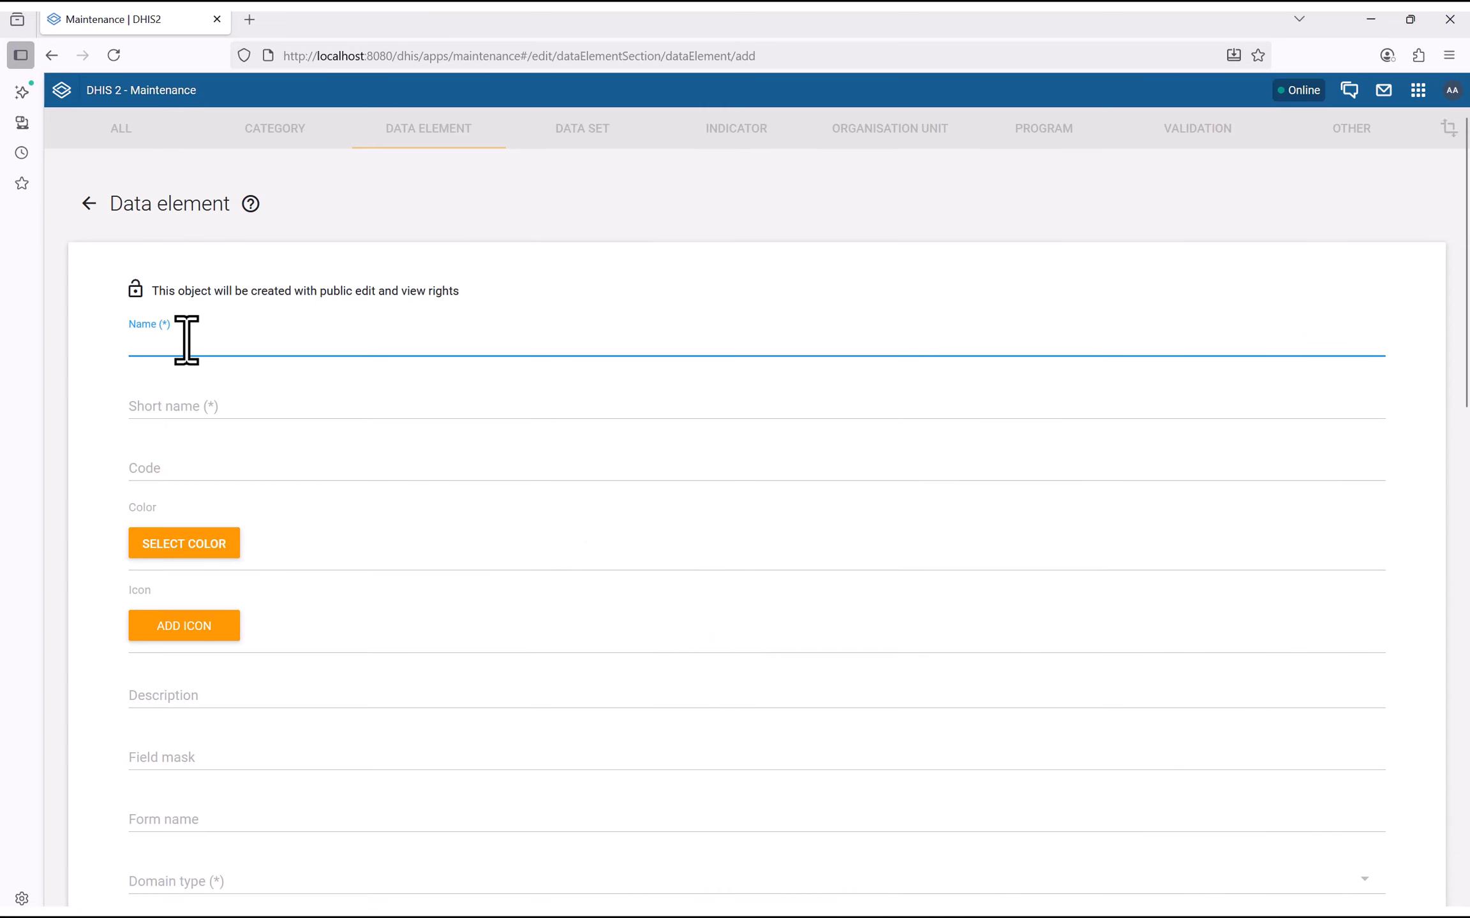
pyautogui.write('HF')
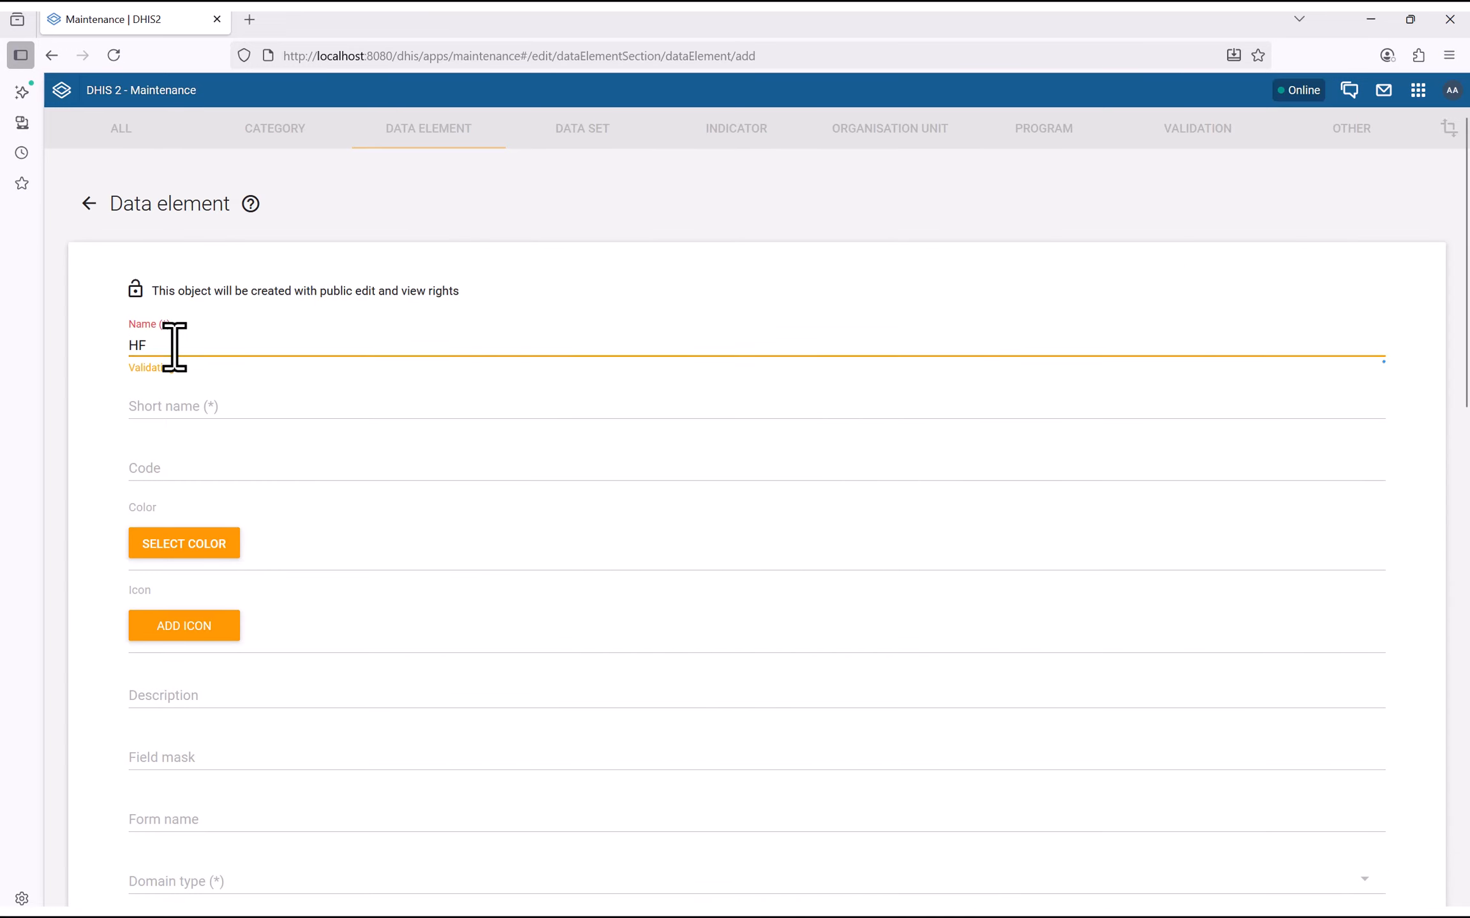
pyautogui.write(' Attendance Fo')
pyautogui.press('BackSpace')
pyautogui.press('BackSpace')
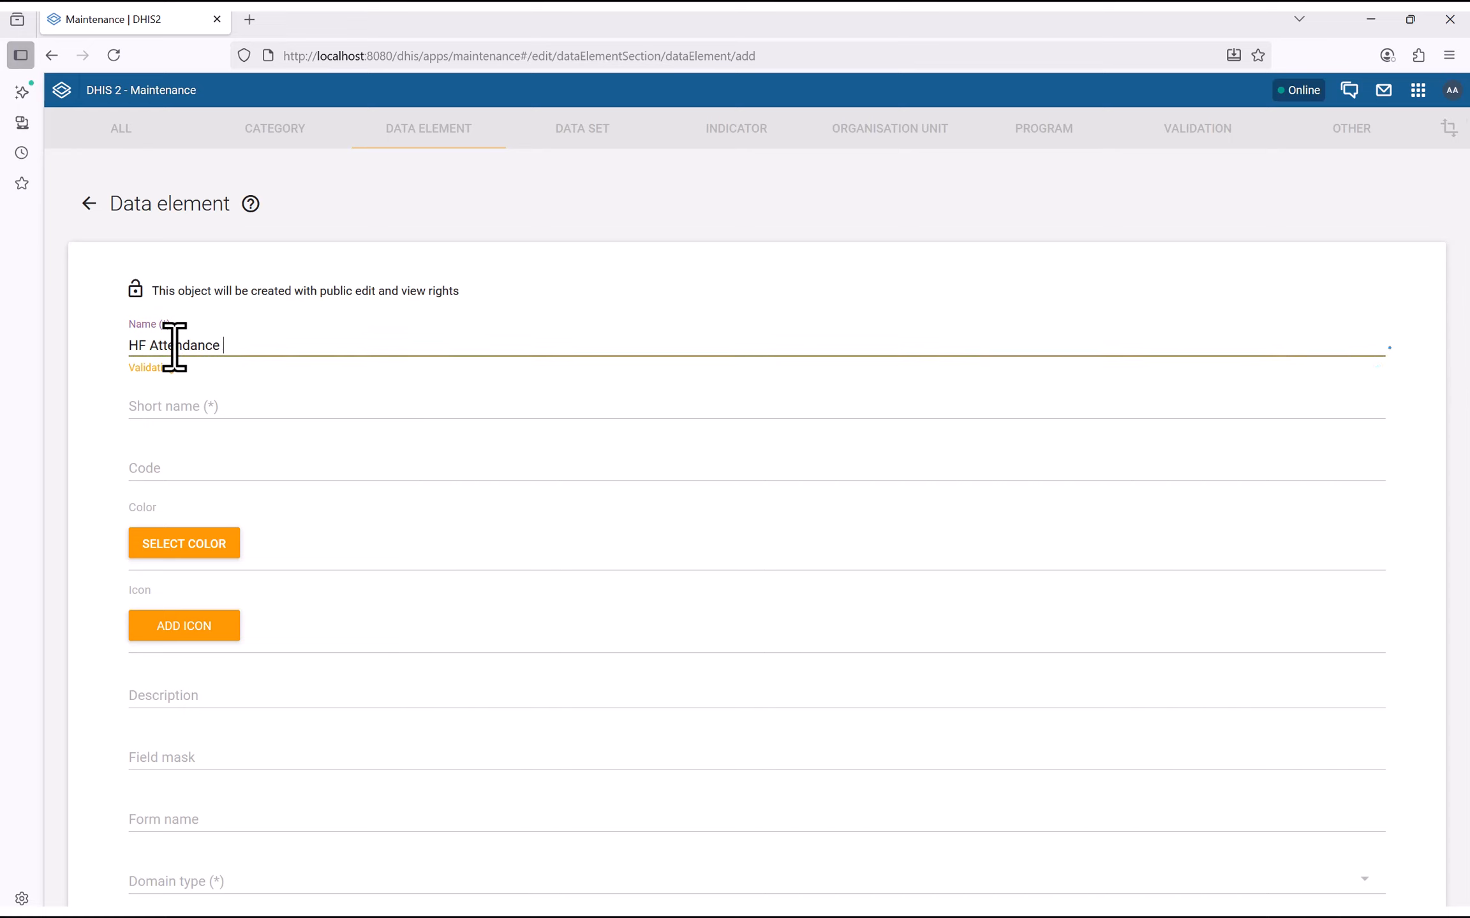
pyautogui.write('Doctors')
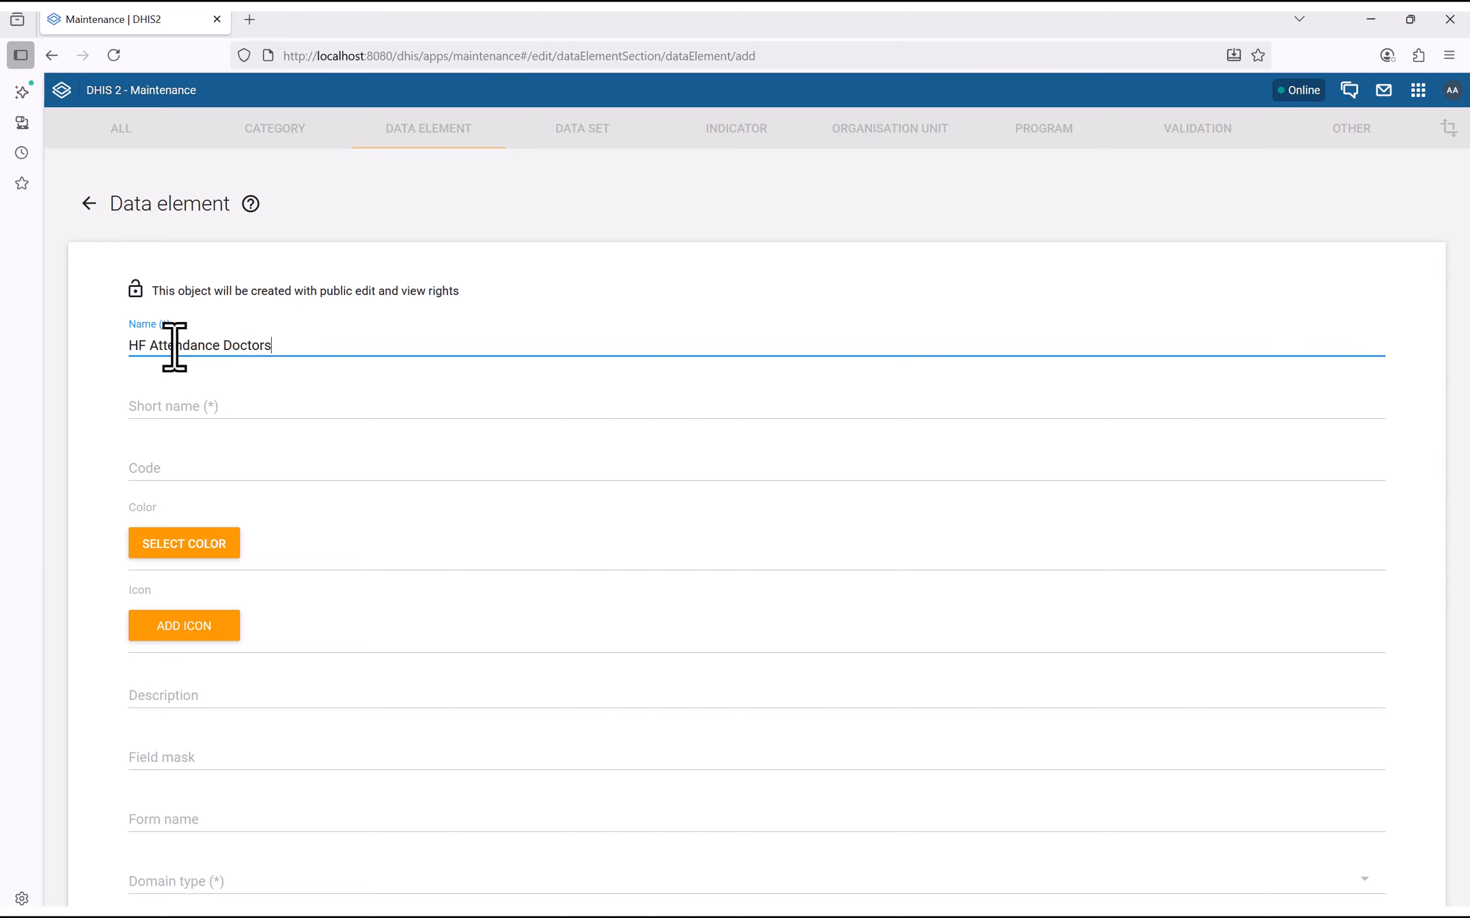
pyautogui.tripleClick(224, 345)
pyautogui.hotkey('ctrl', 'c')
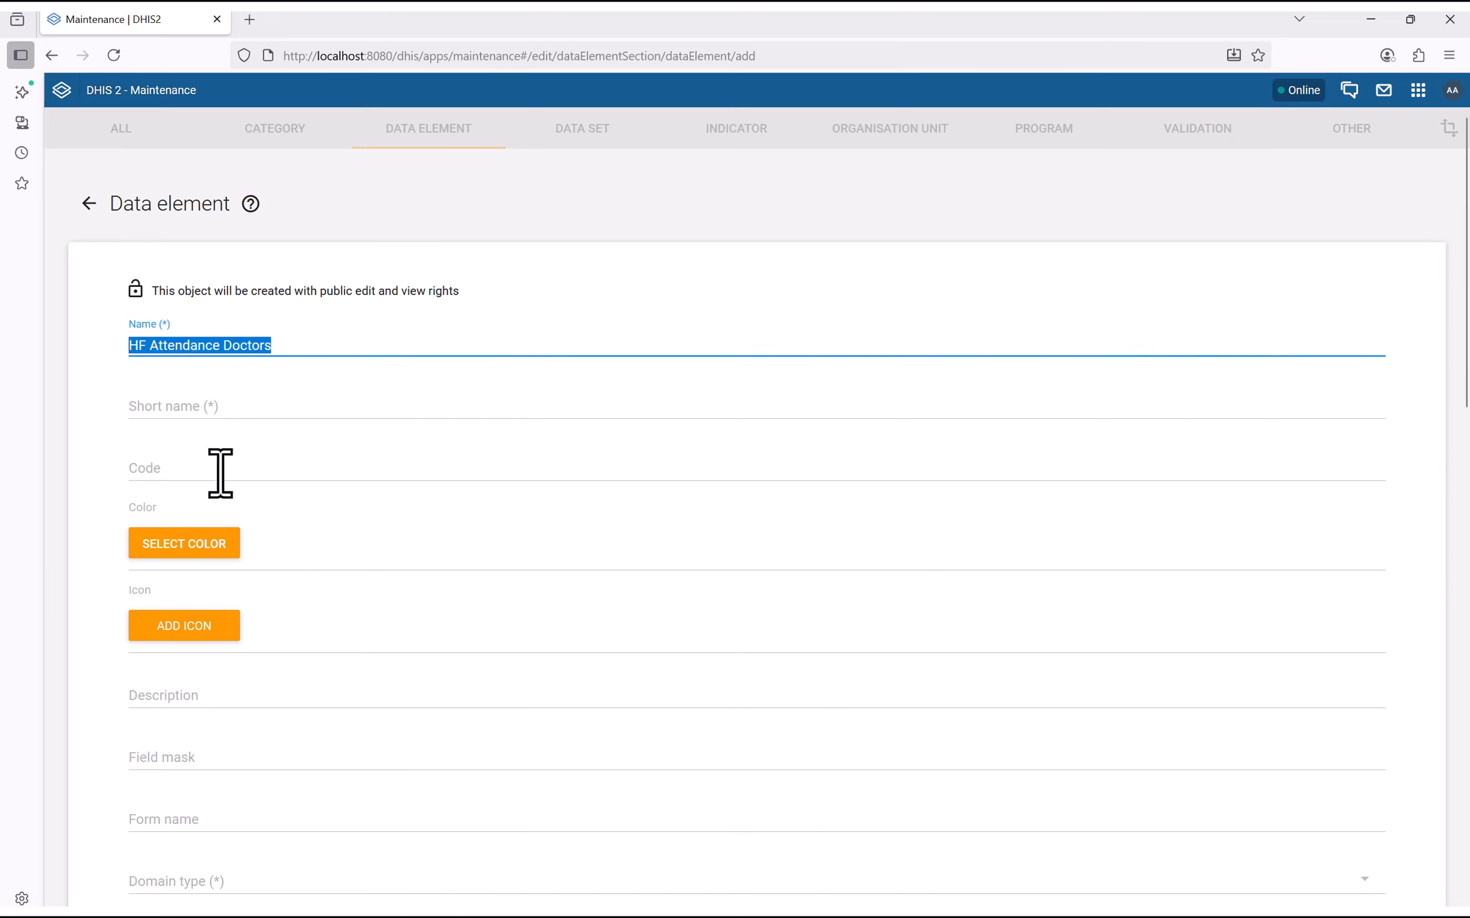
pyautogui.click(194, 407)
pyautogui.hotkey('ctrl', 'v')
# Set domain type Aggregate and value type Integer, then save the data element
pyautogui.scroll(-2, 185, 484)
pyautogui.scroll(-5, 167, 498)
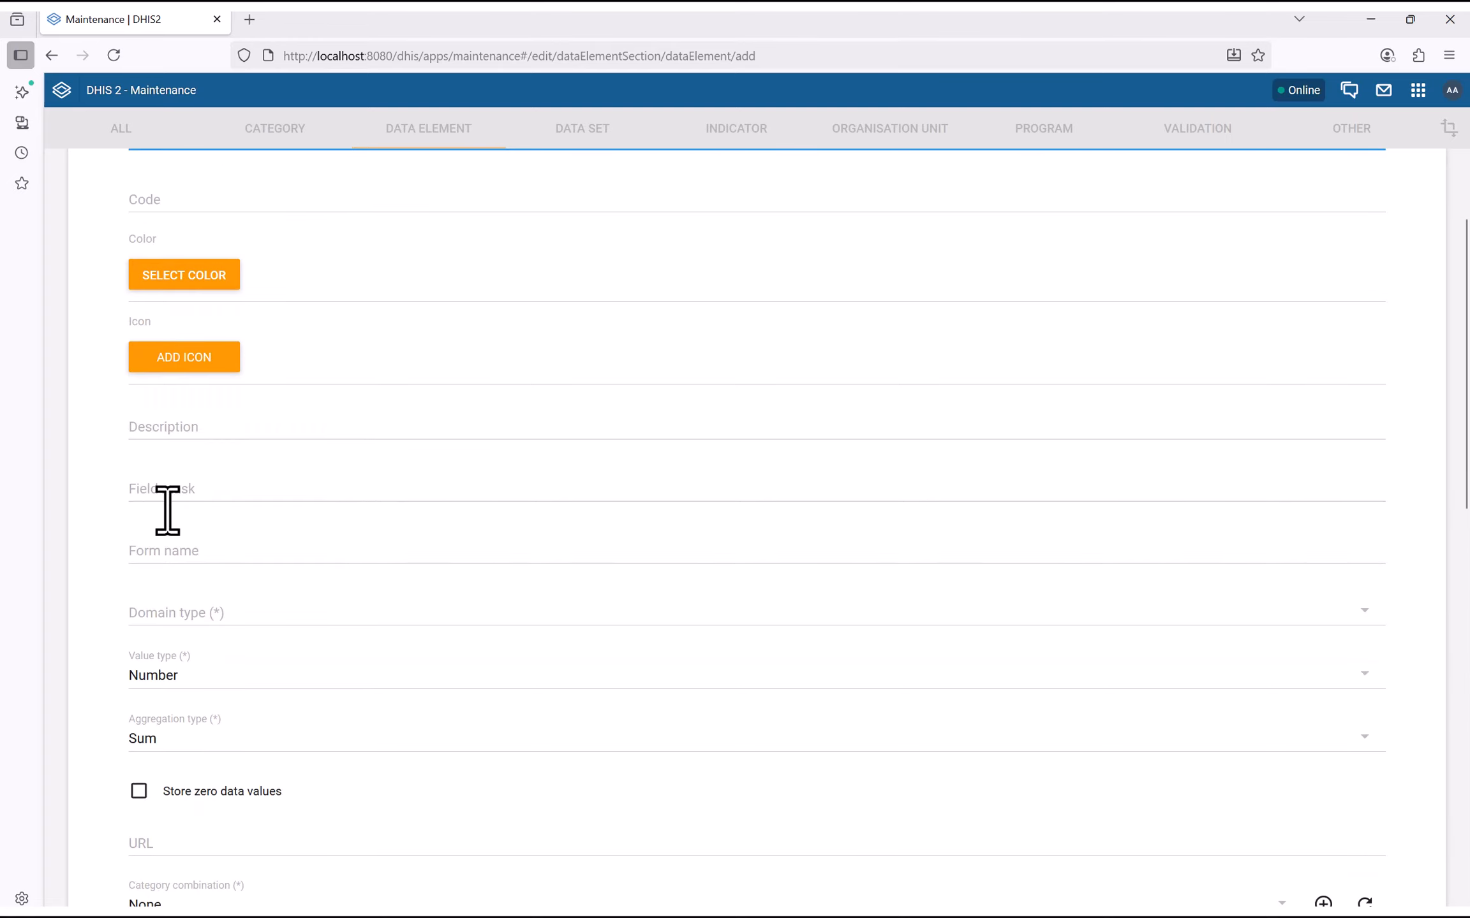
pyautogui.click(165, 447)
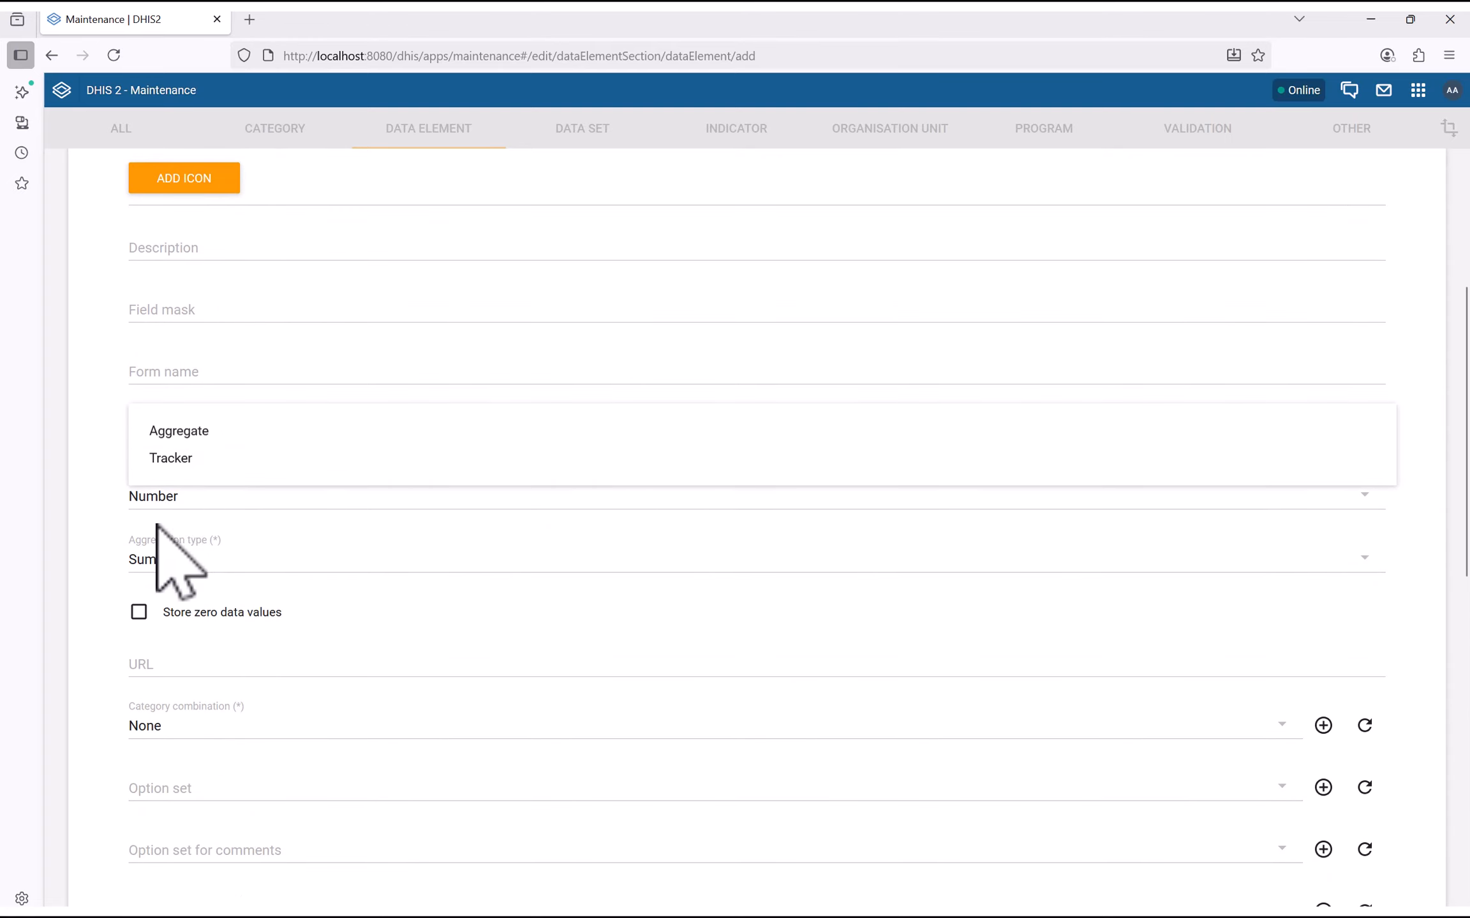
pyautogui.click(162, 433)
pyautogui.click(179, 499)
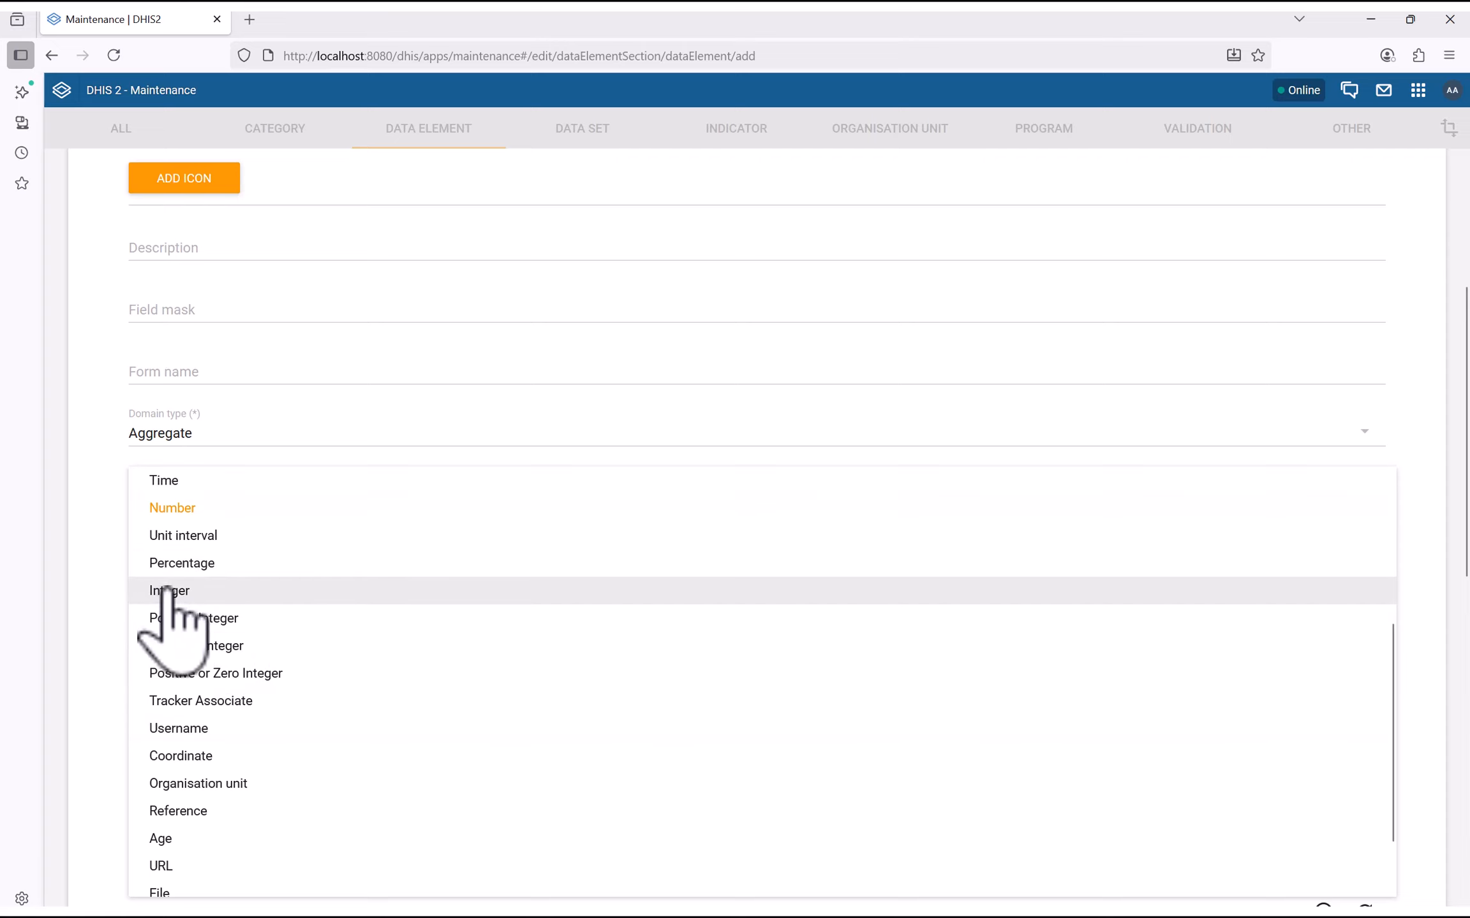
pyautogui.click(175, 592)
pyautogui.scroll(-5, 128, 734)
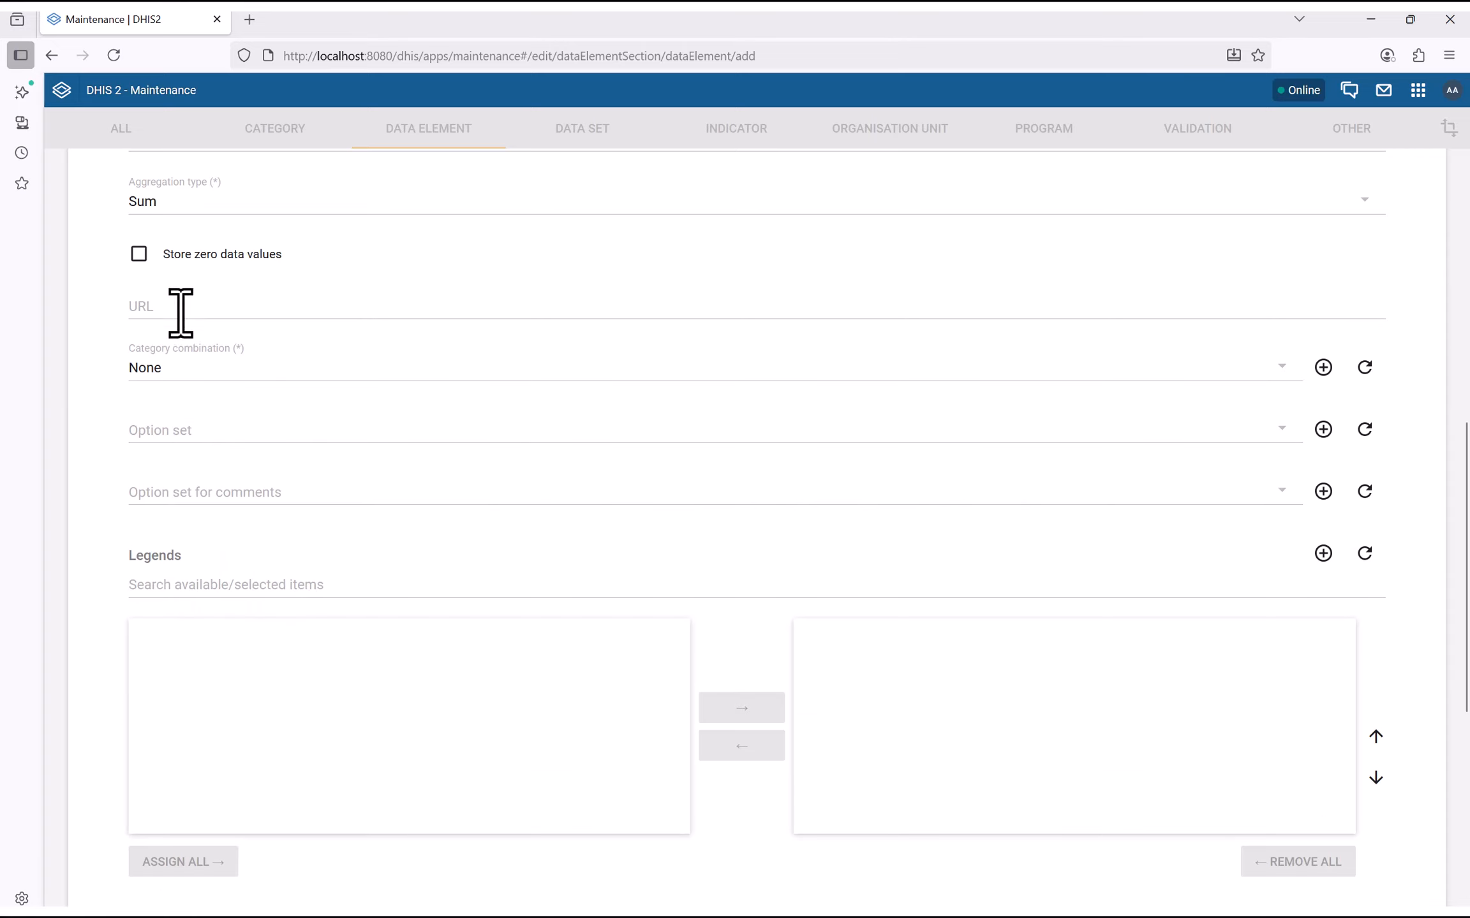
pyautogui.scroll(-8, 223, 705)
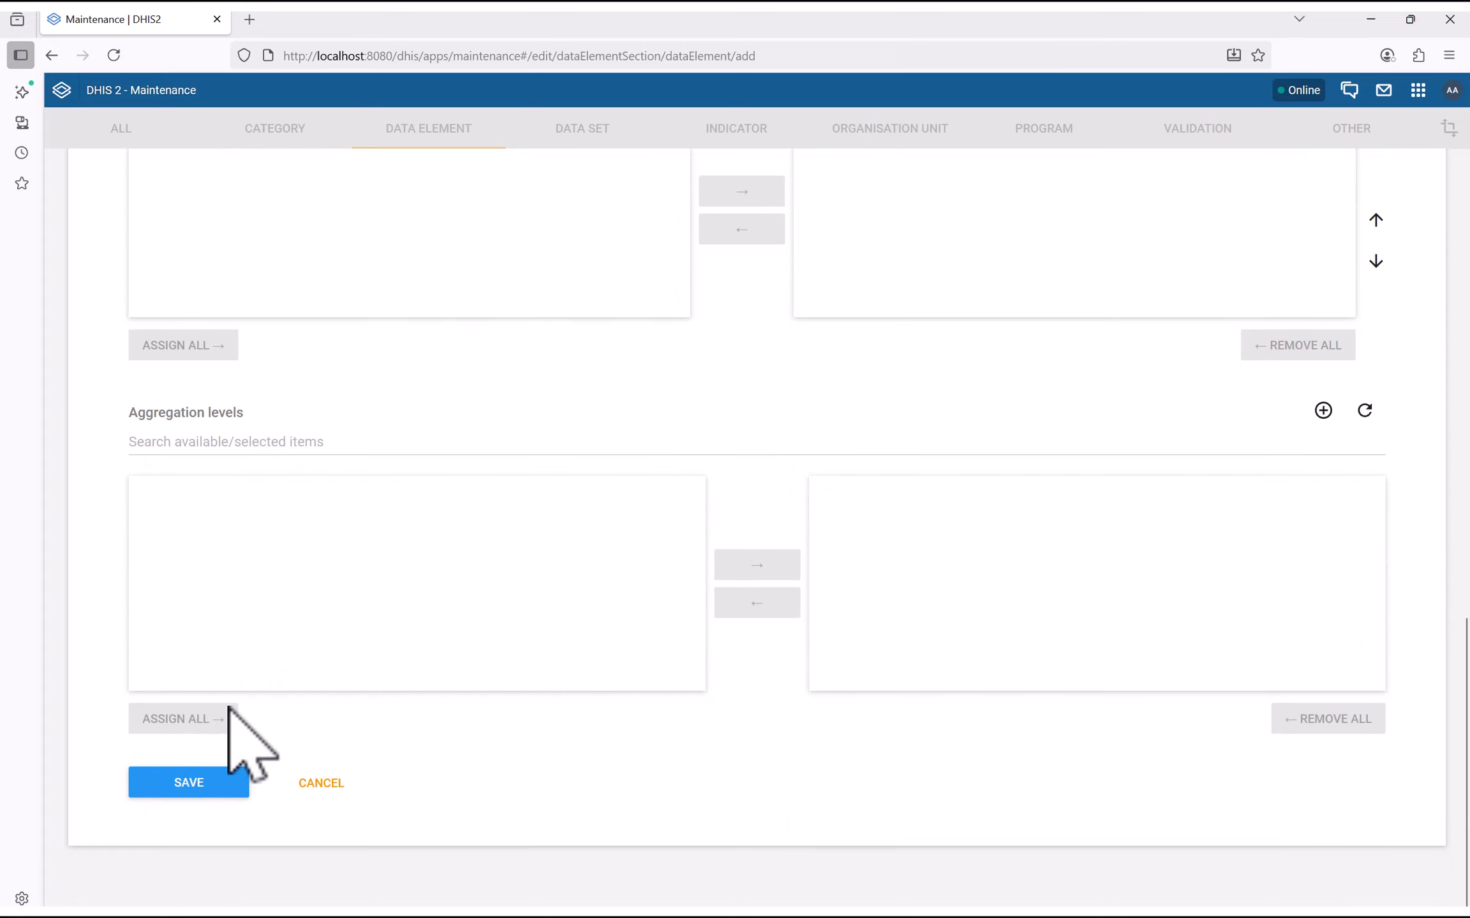
pyautogui.click(173, 783)
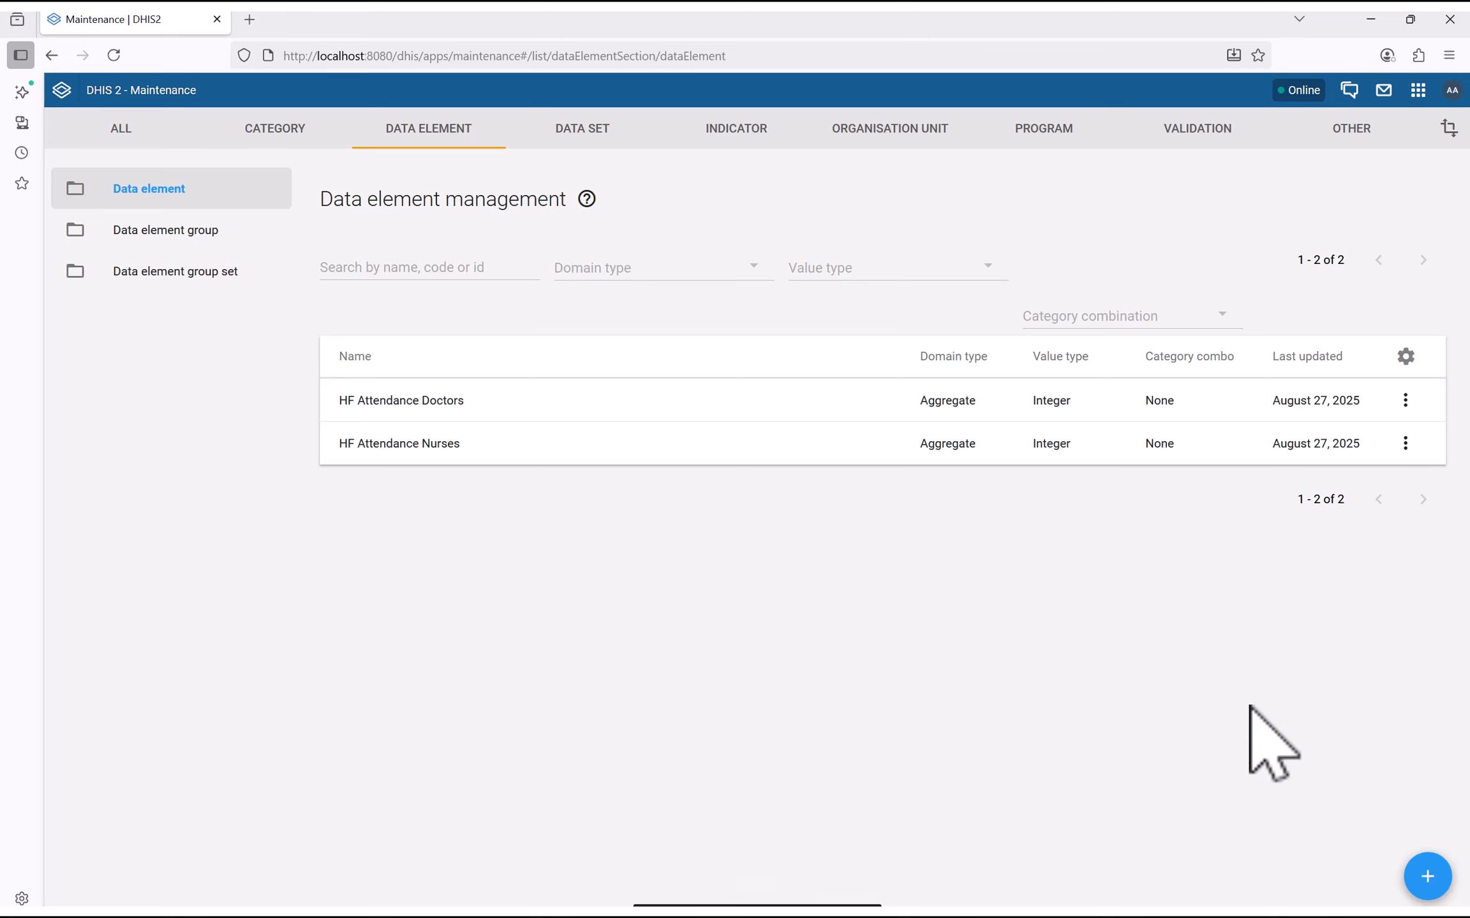
# Start another new data element and place the cursor in its Name field
pyautogui.click(1427, 877)
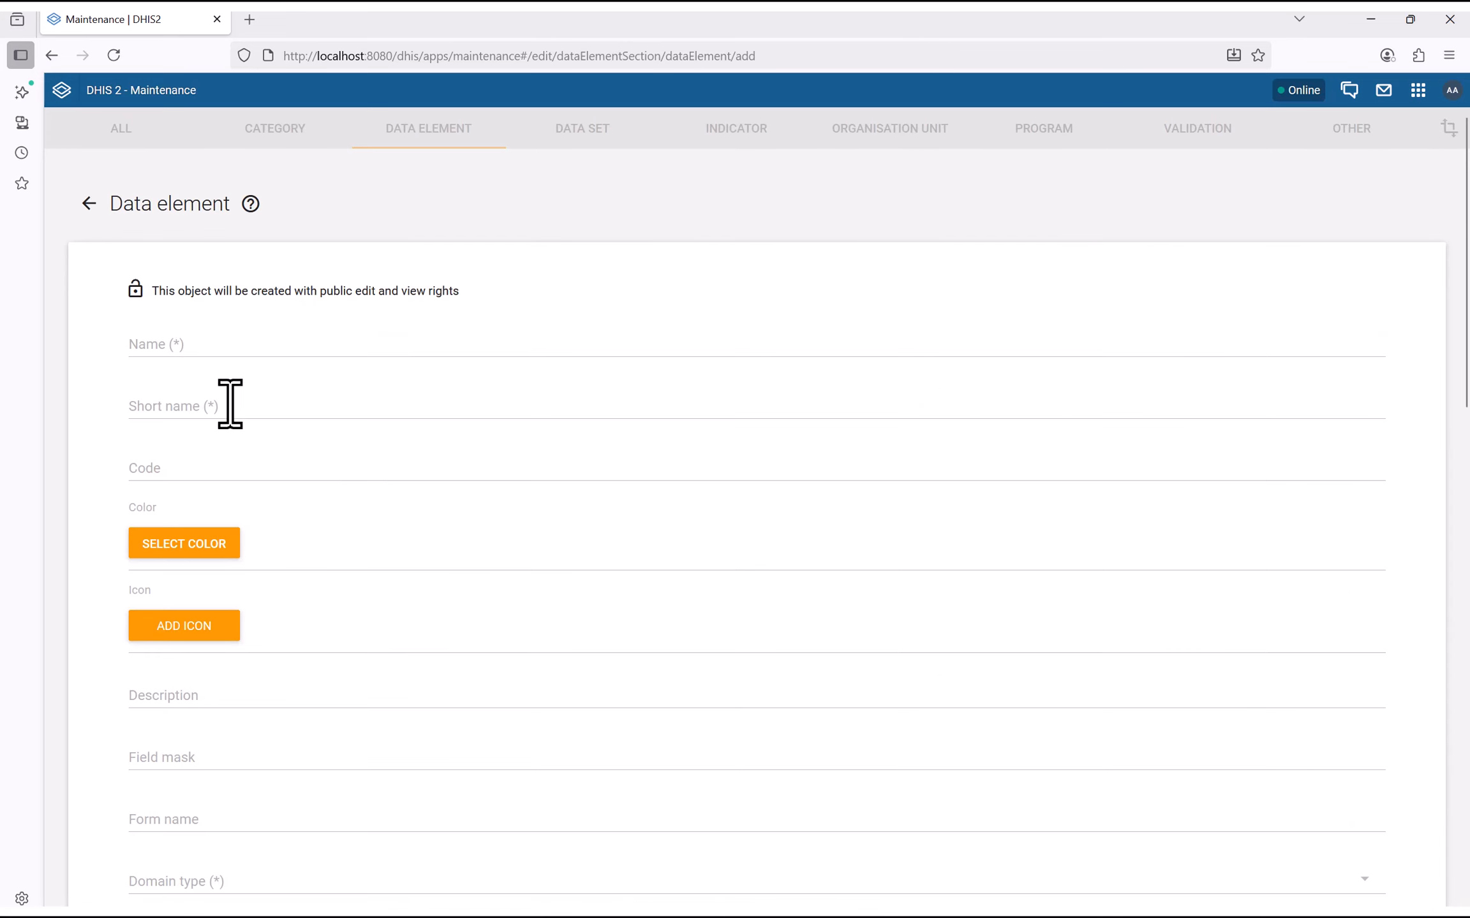
pyautogui.click(163, 345)
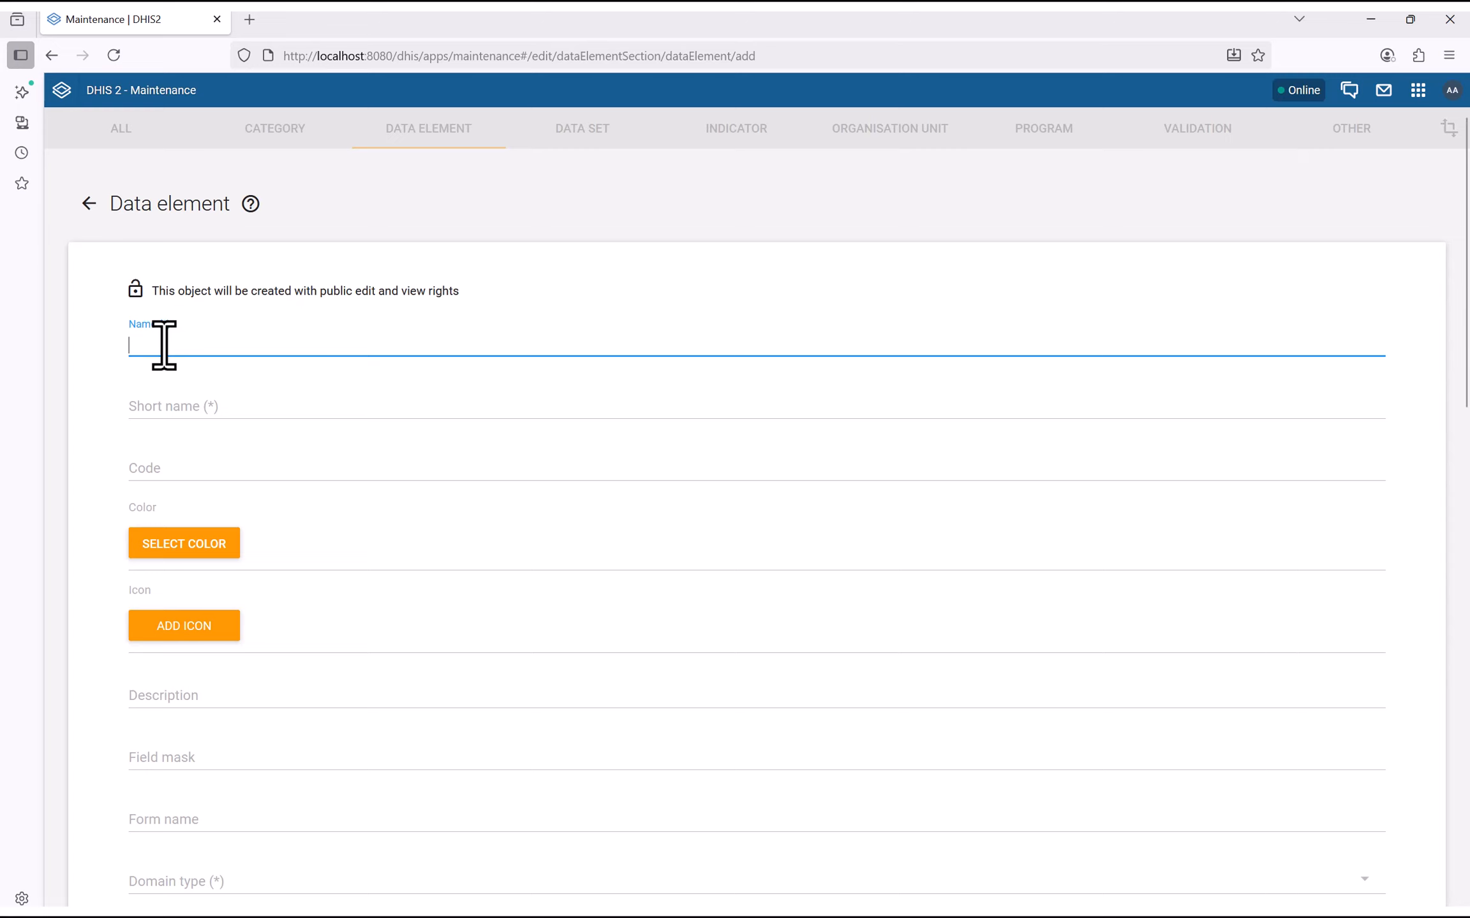
# Name the data element 'HF Attendance All Staff' and copy it into Short name
pyautogui.hotkey('ctrl', 'v')
pyautogui.click(164, 345)
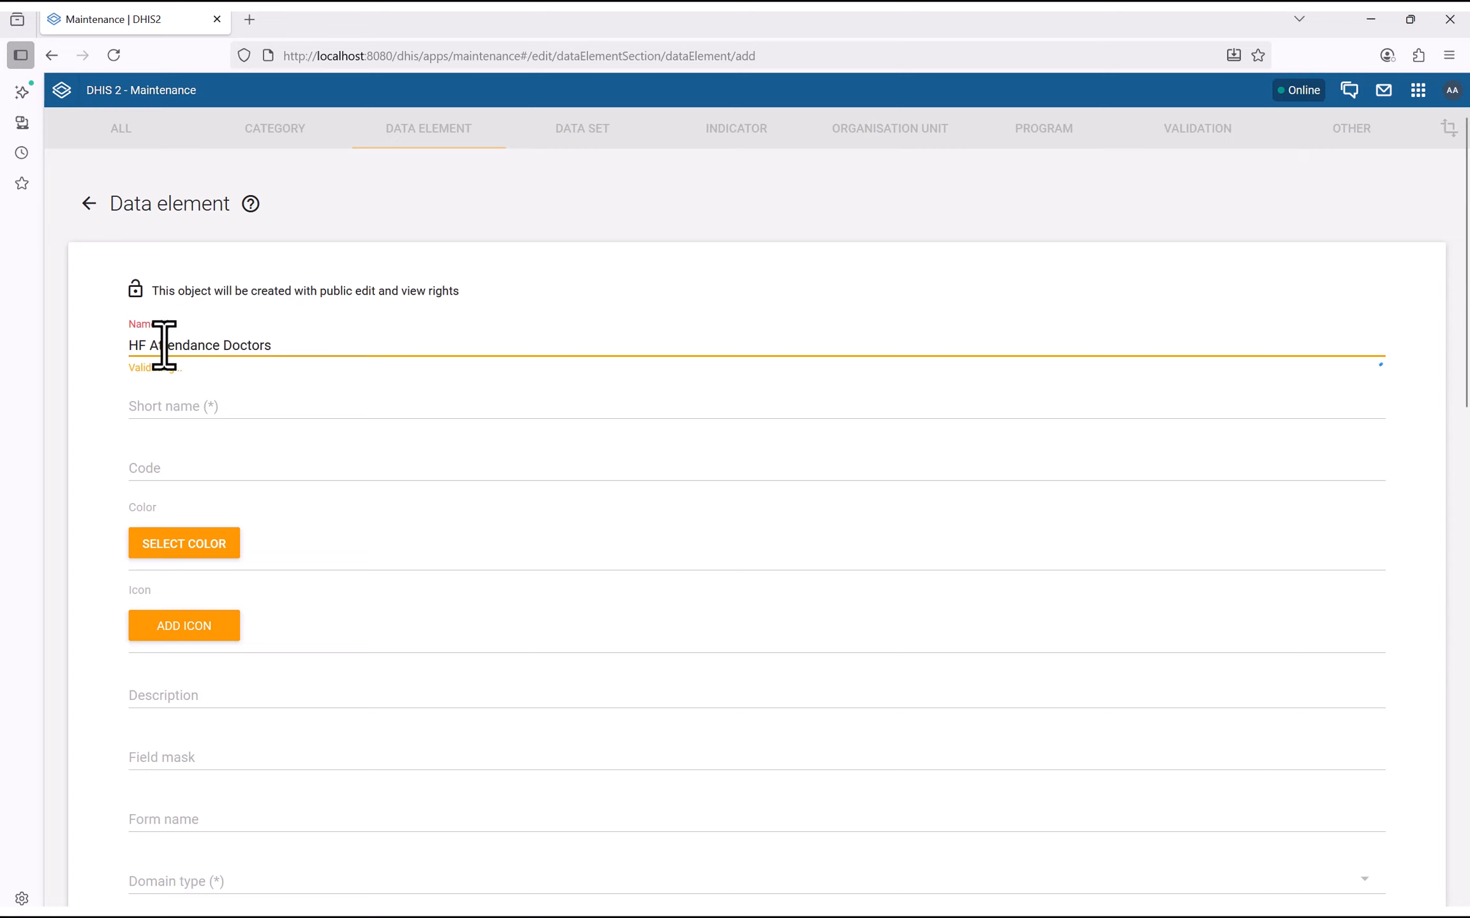
pyautogui.doubleClick(238, 346)
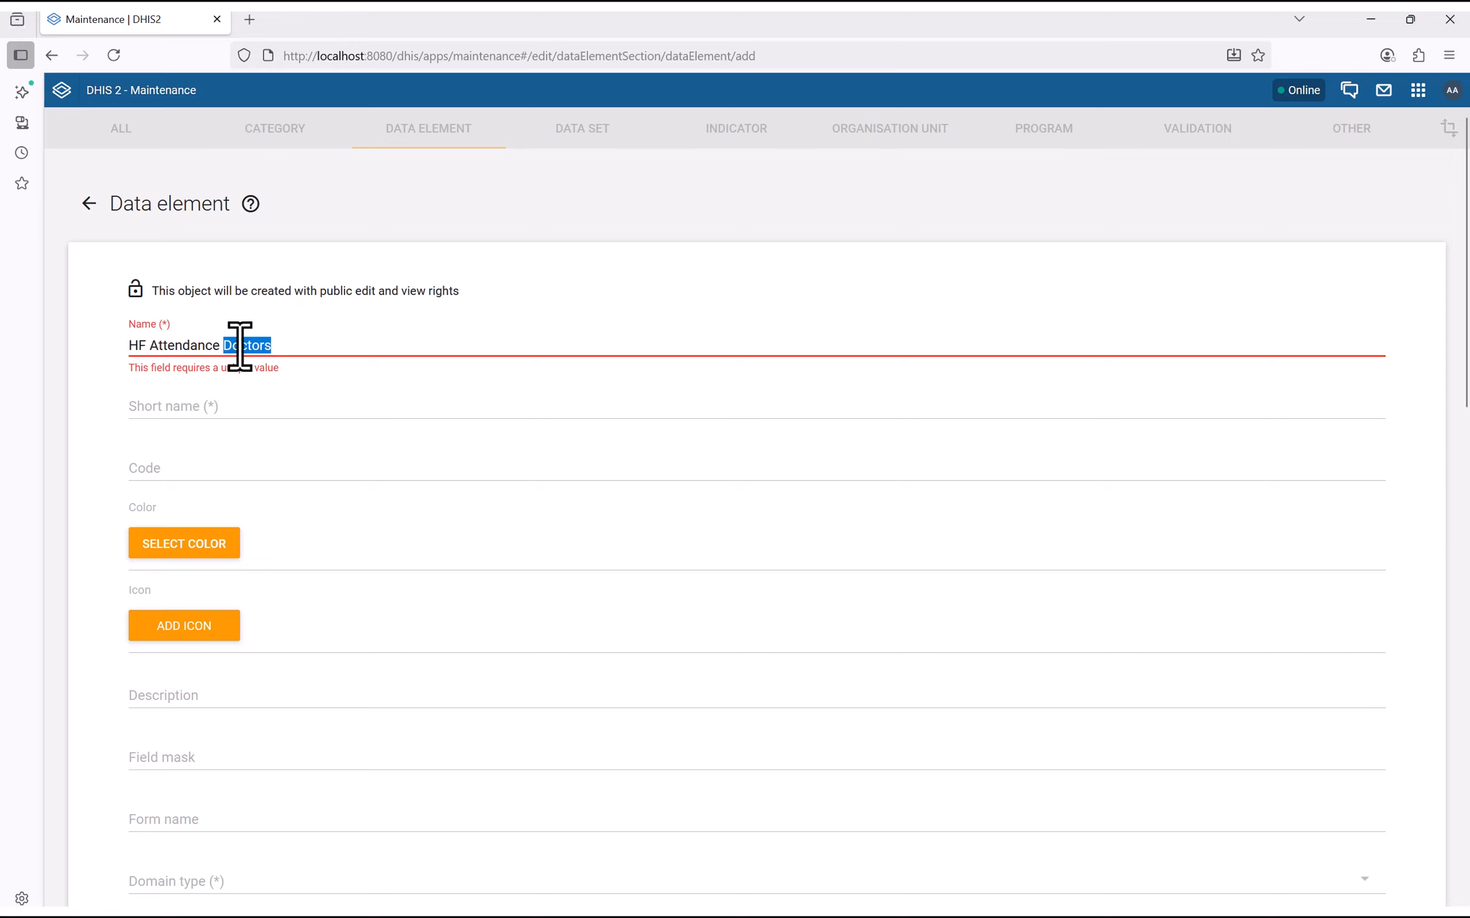
pyautogui.write('Al')
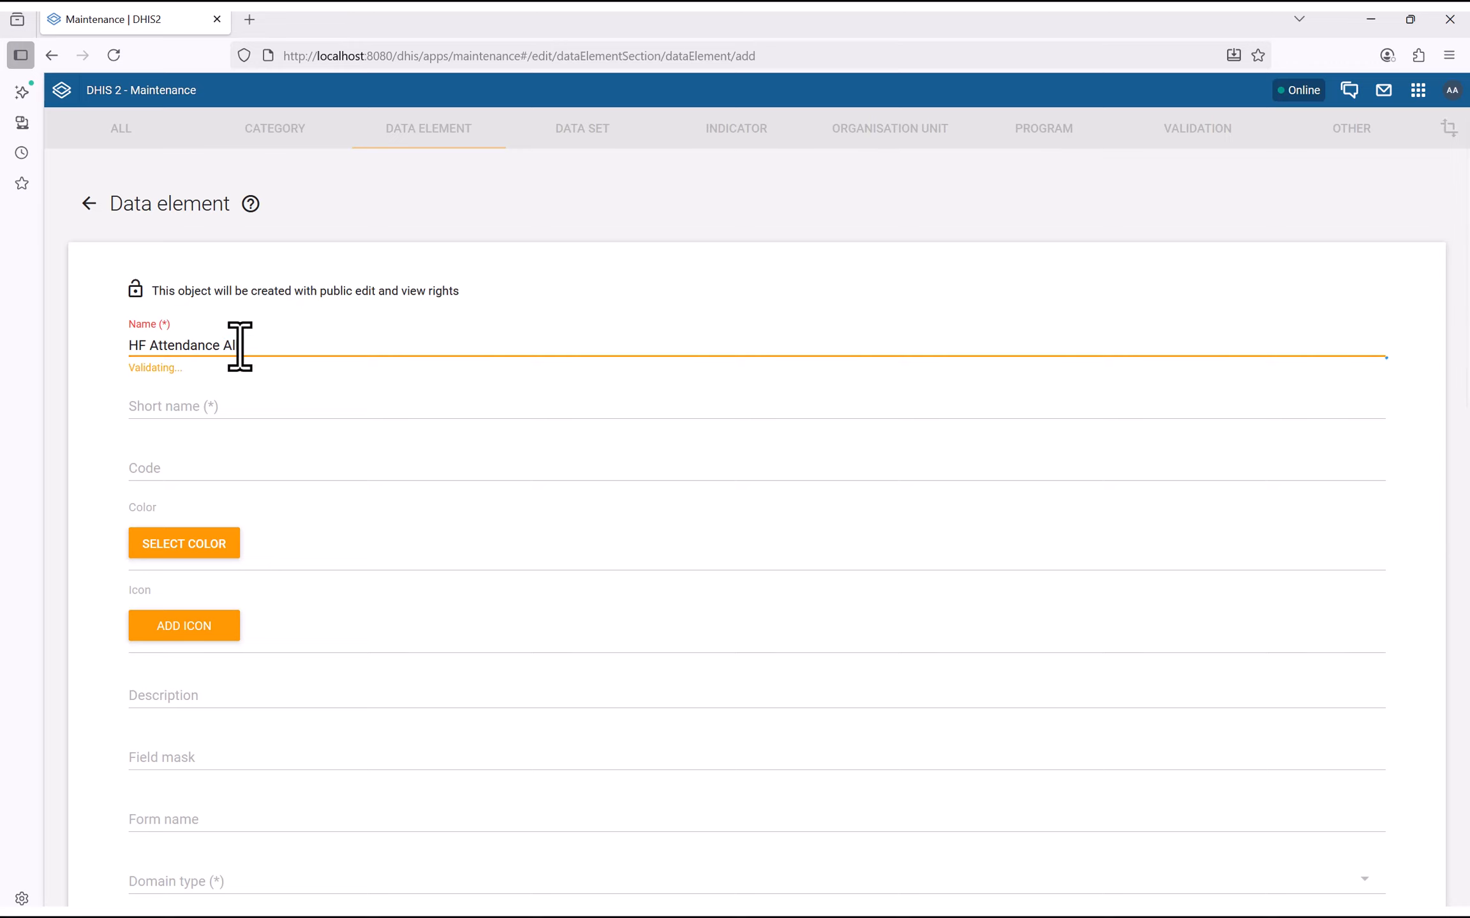
pyautogui.write('l Staff')
pyautogui.click(155, 405)
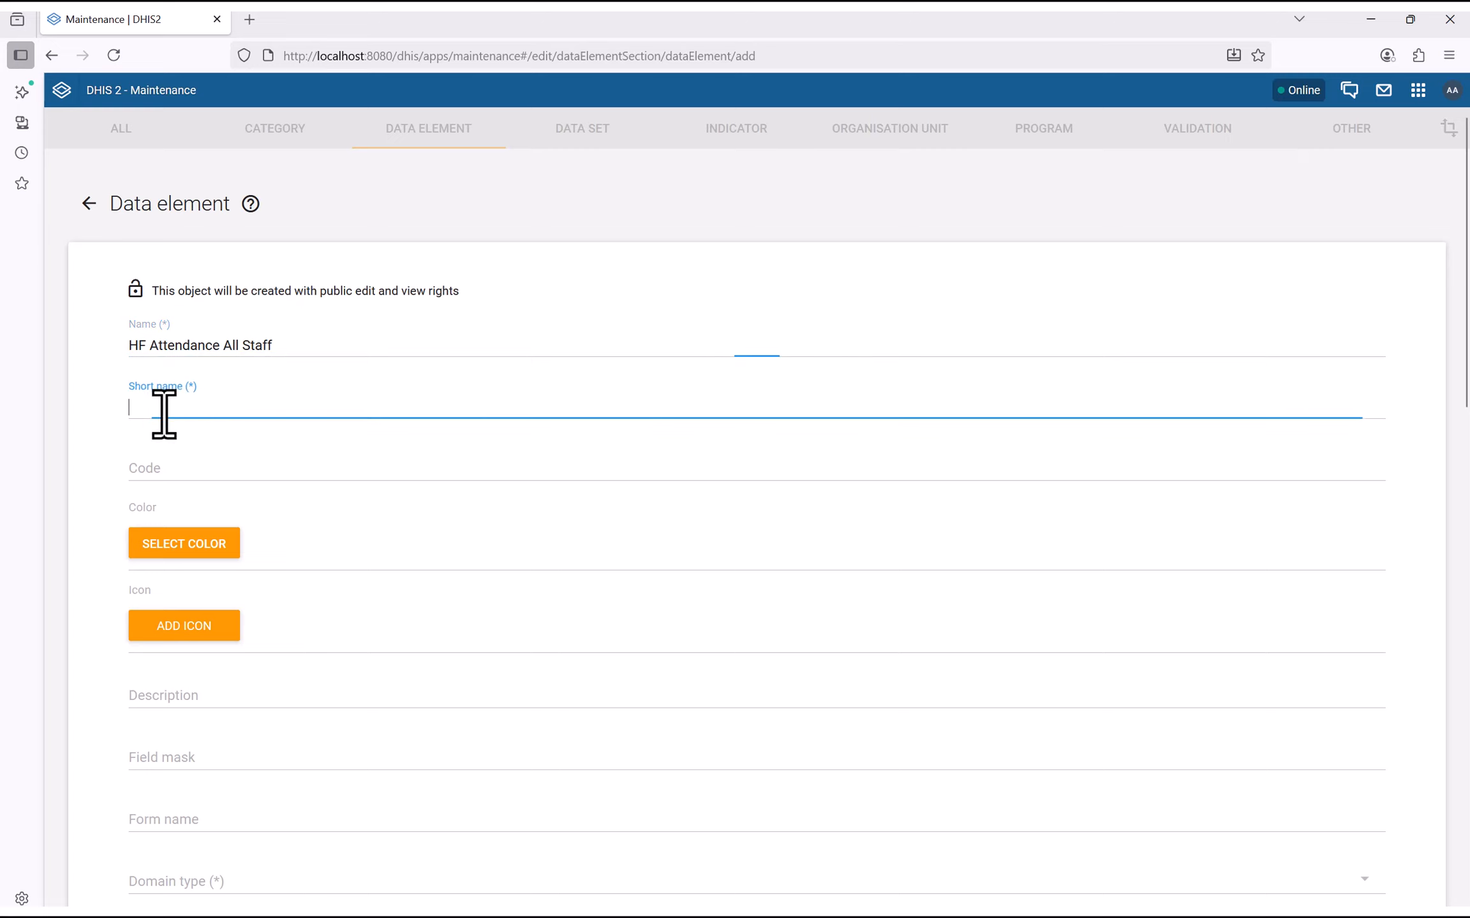
pyautogui.moveTo(285, 345); pyautogui.dragTo(87, 345)
pyautogui.hotkey('ctrl', 'c')
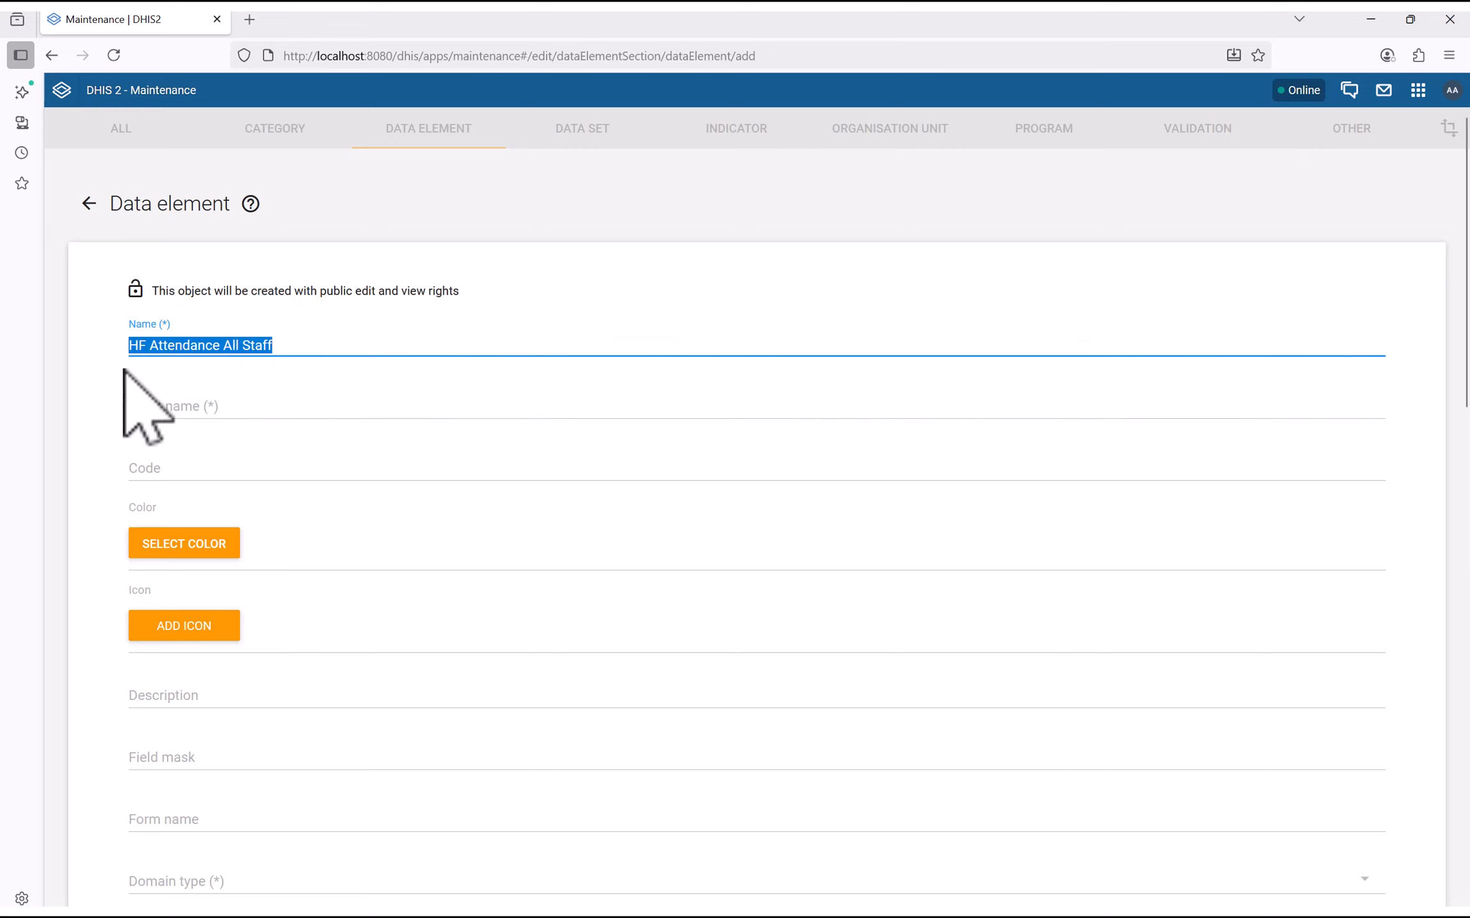
pyautogui.click(141, 400)
pyautogui.hotkey('ctrl', 'v')
# Set domain type Aggregate and value type Integer for the data element
pyautogui.scroll(-3, 169, 427)
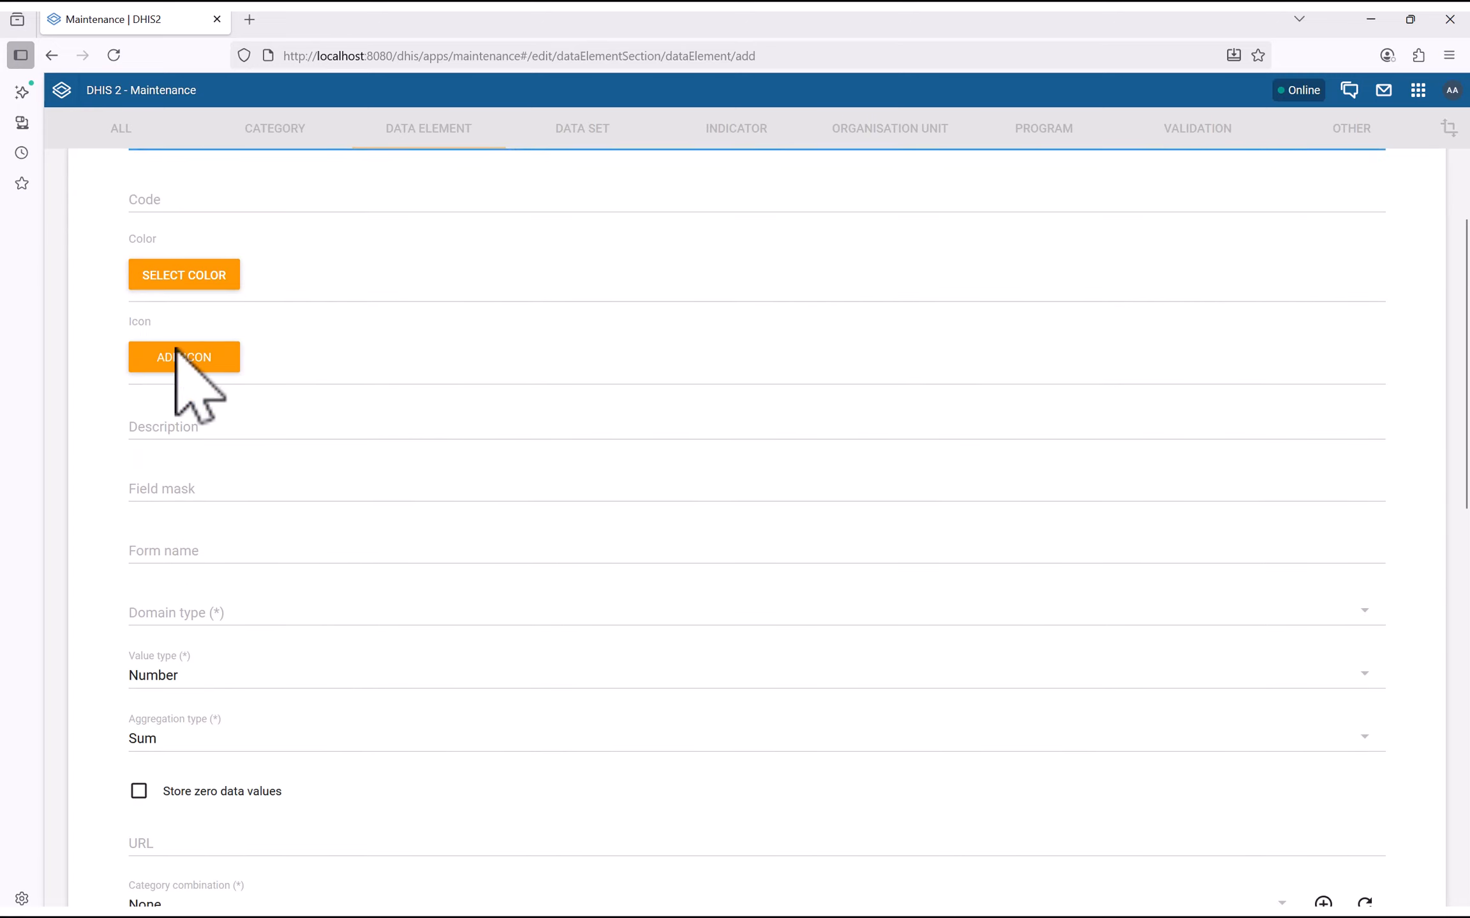
pyautogui.scroll(-3, 200, 446)
pyautogui.click(176, 440)
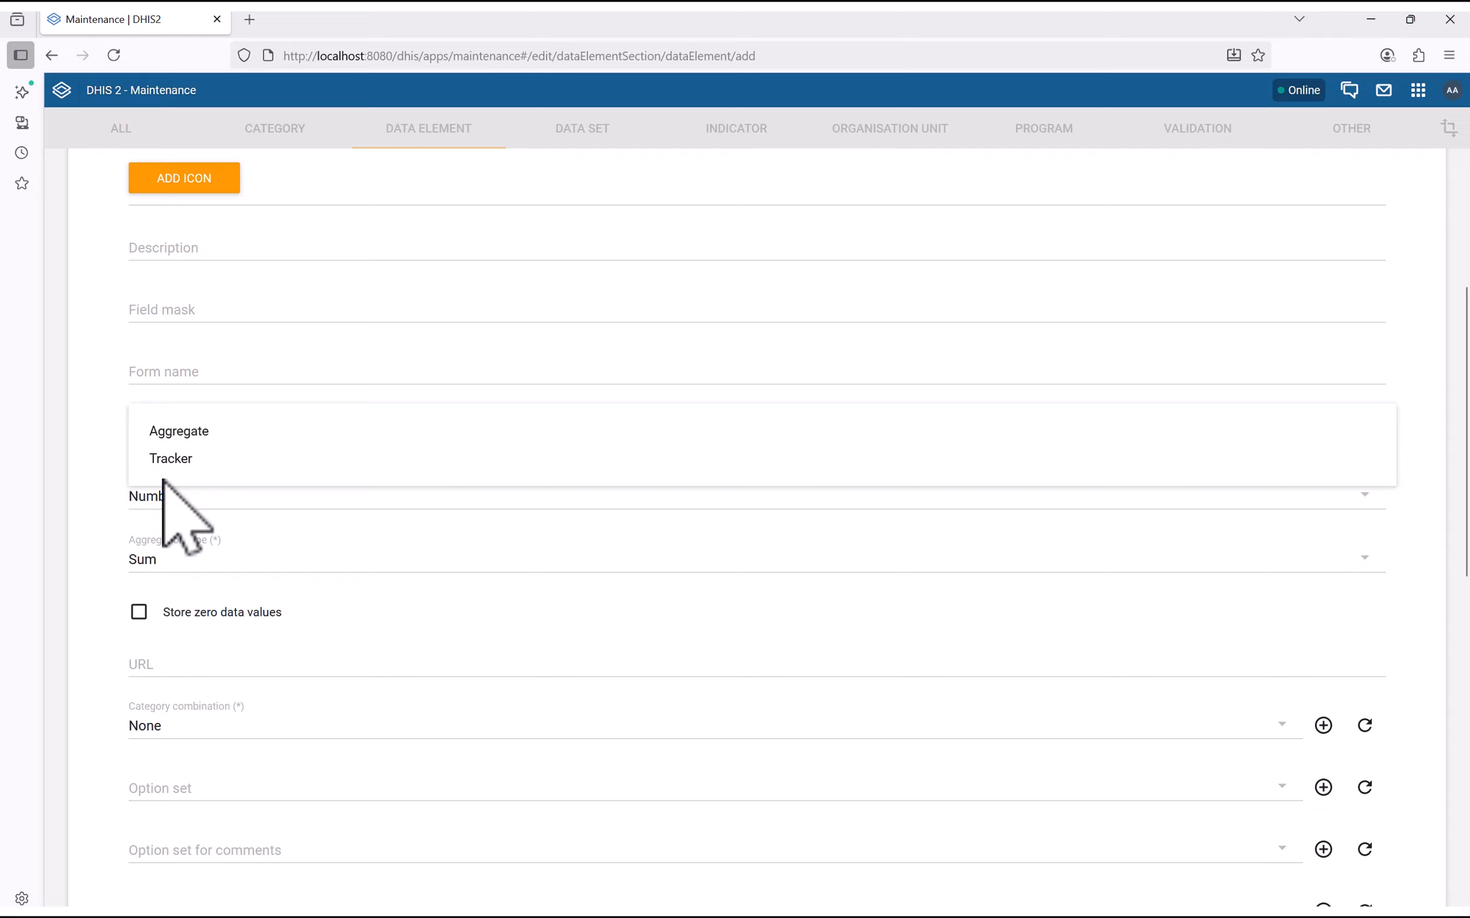
pyautogui.click(182, 433)
pyautogui.click(167, 504)
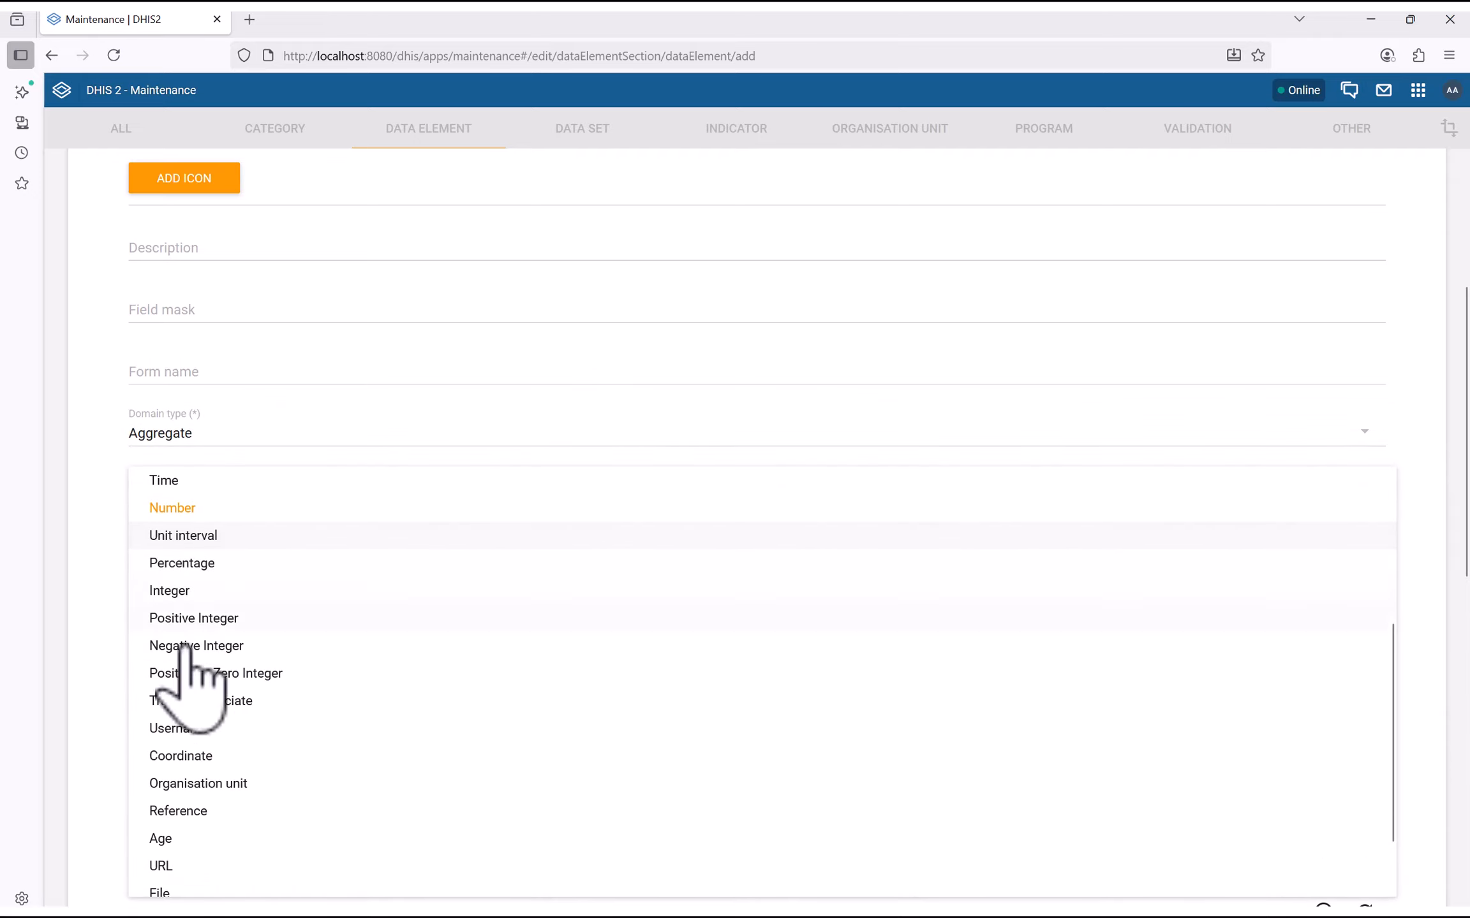
pyautogui.click(169, 592)
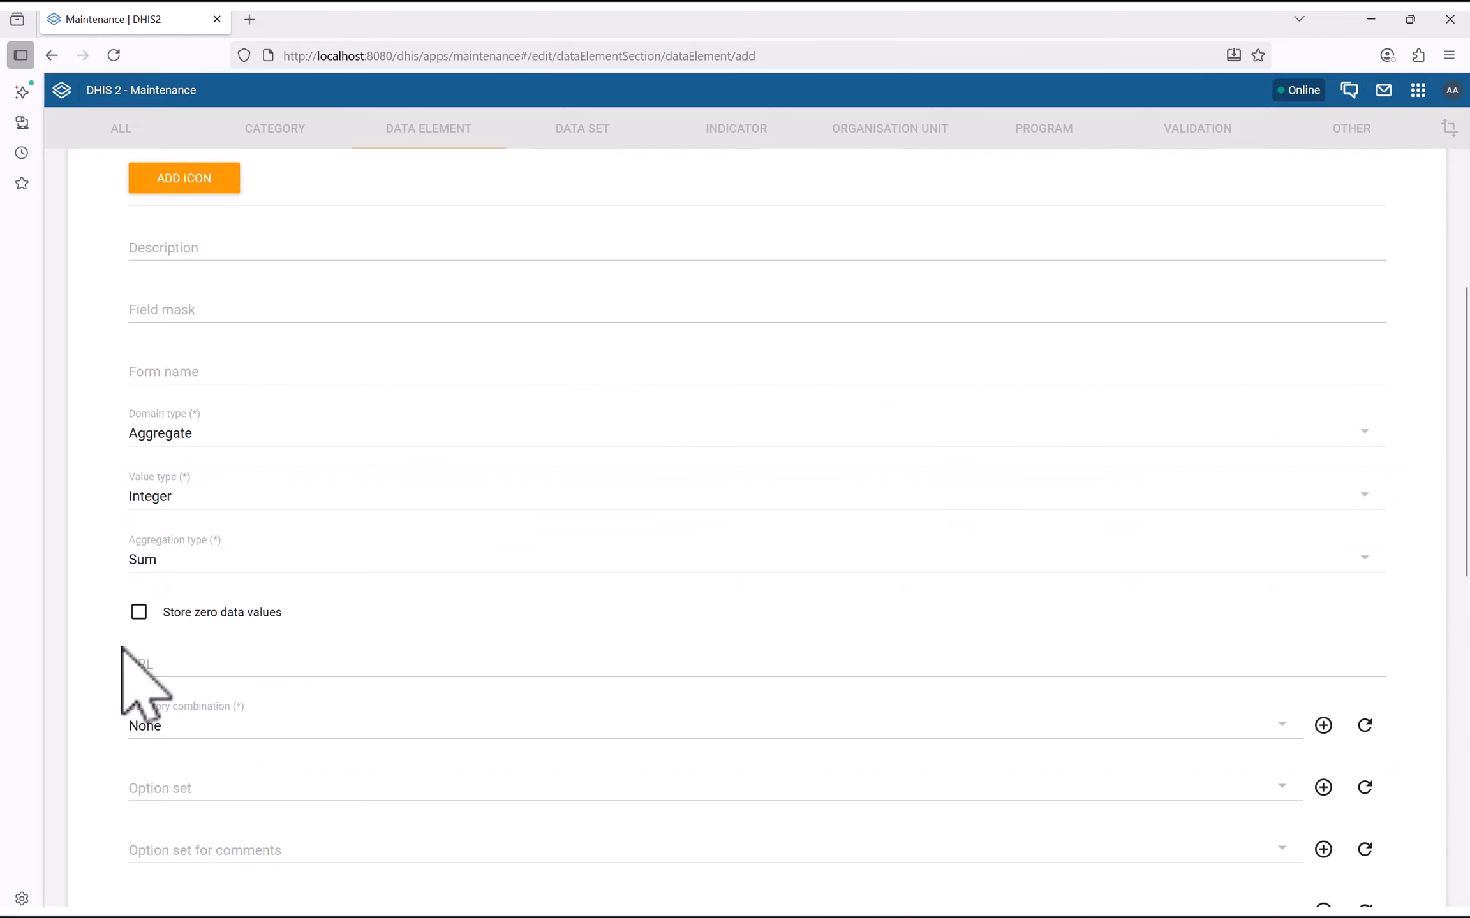
pyautogui.scroll(-5, 155, 600)
pyautogui.scroll(-5, 148, 363)
# Save HF Attendance All Staff and return to the data element list
pyautogui.scroll(-3, 518, 574)
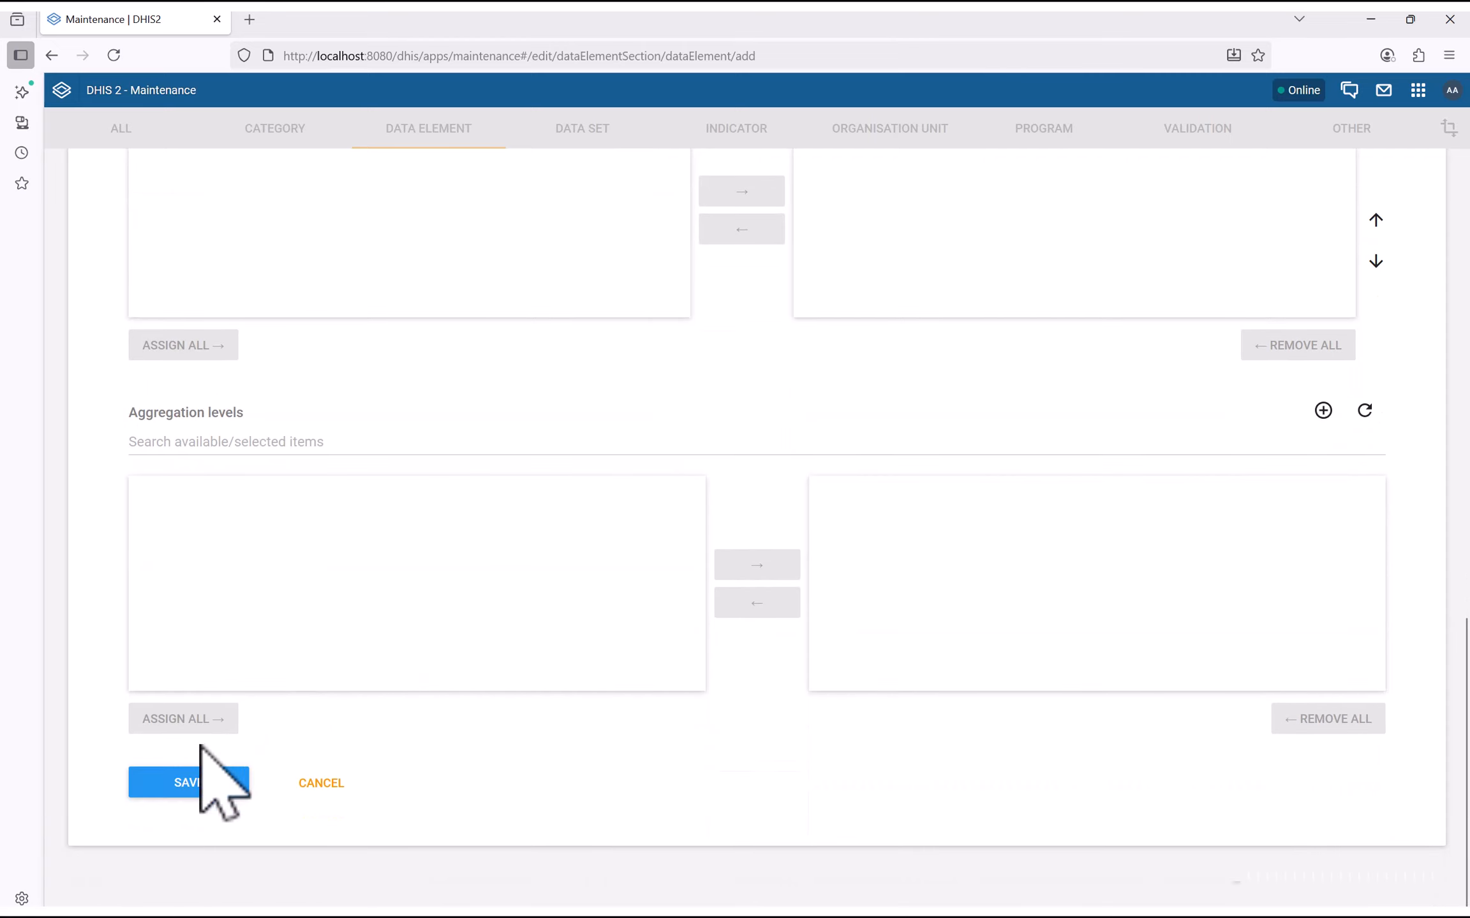
pyautogui.click(190, 786)
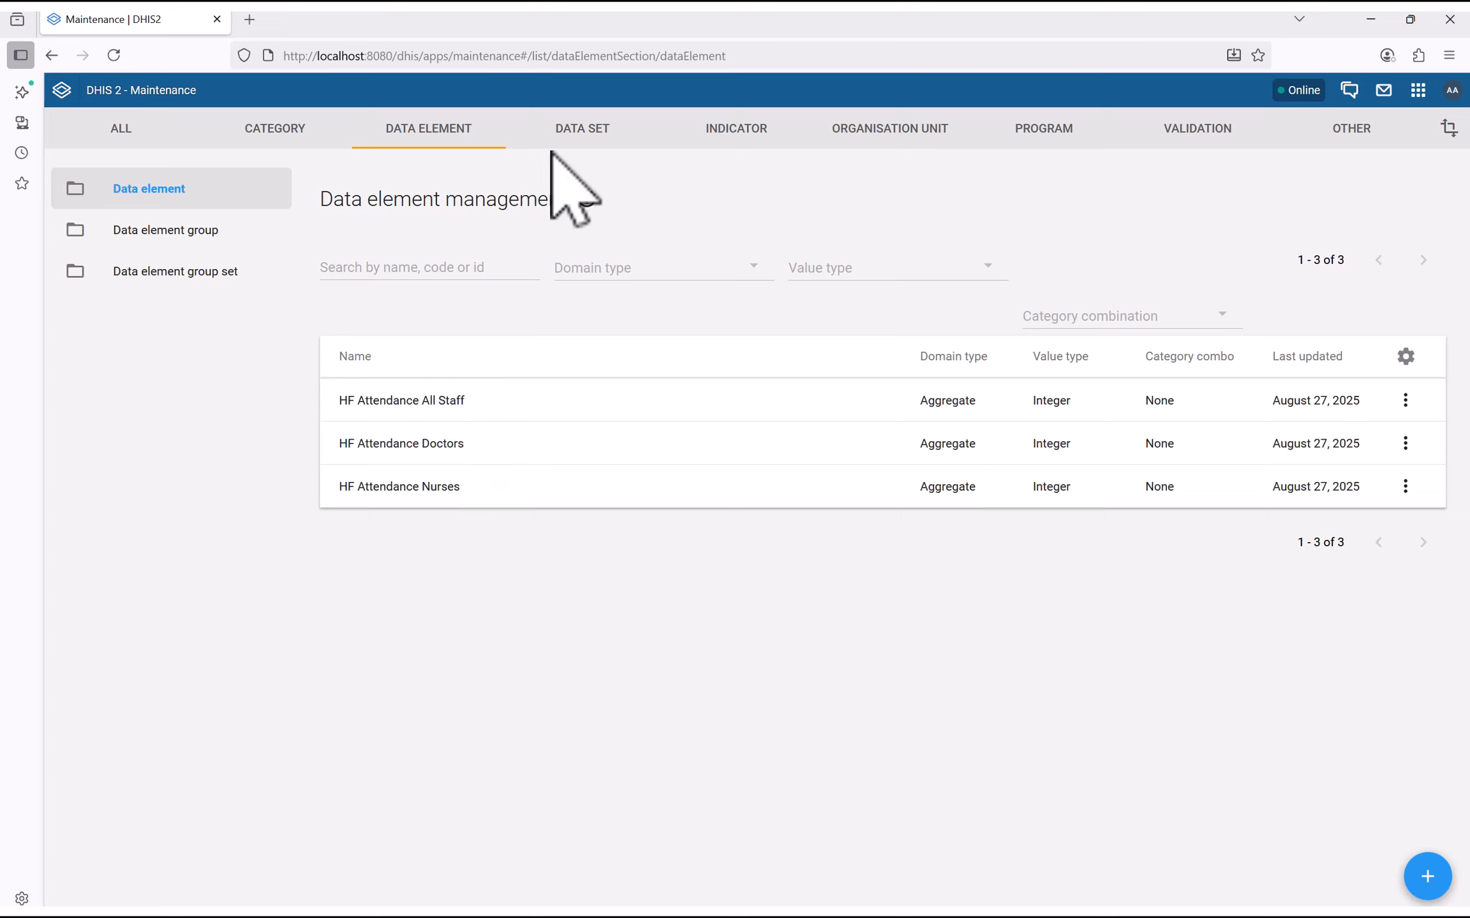
# Create a new data set with name and short name 'Health Facility (HF) Attendance'
pyautogui.click(587, 136)
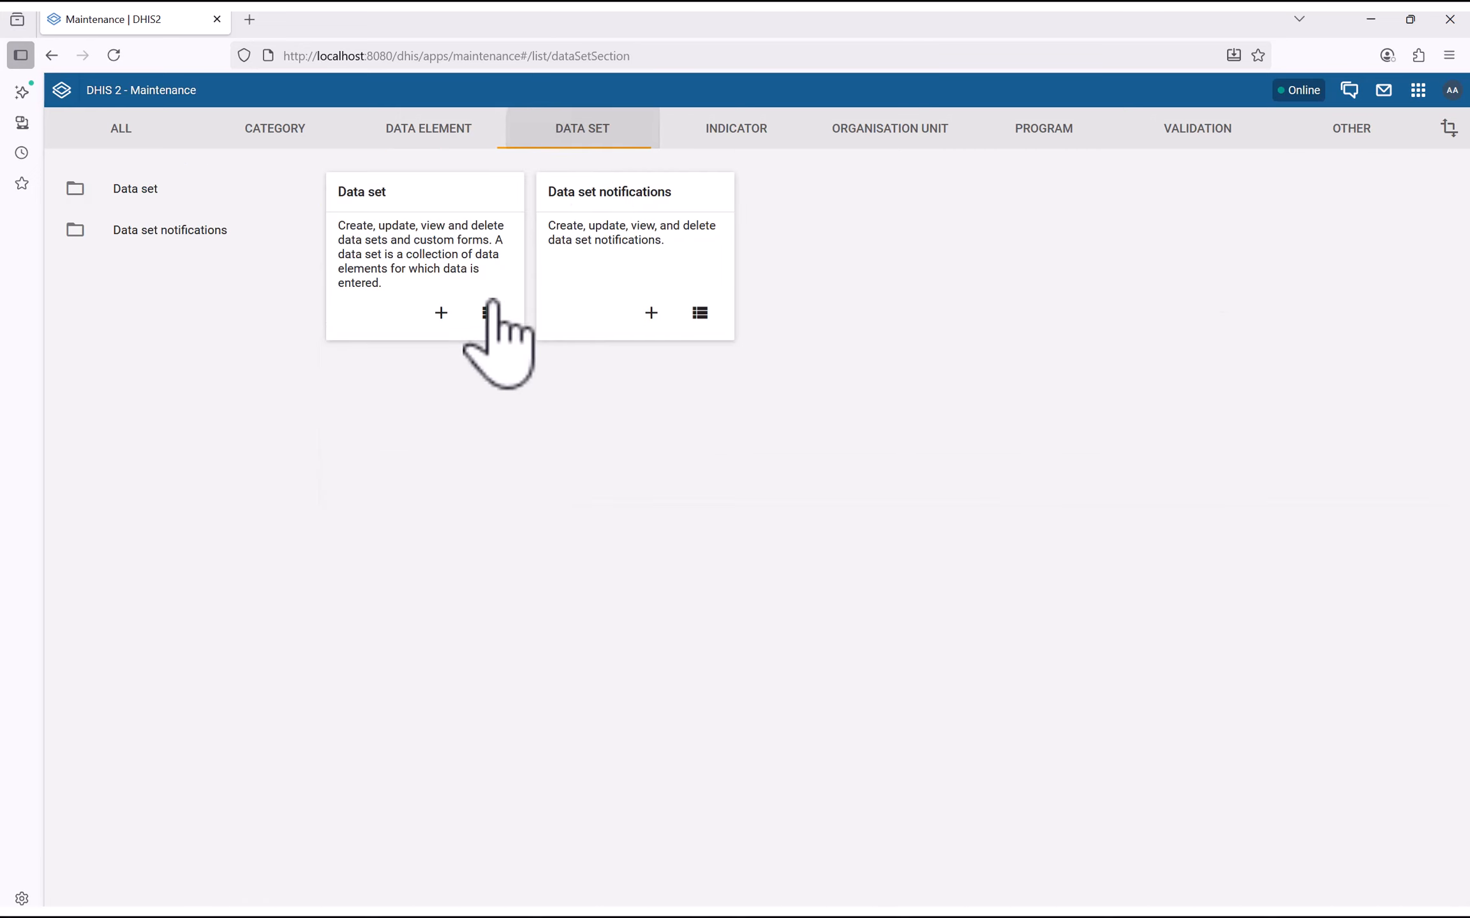
pyautogui.click(441, 313)
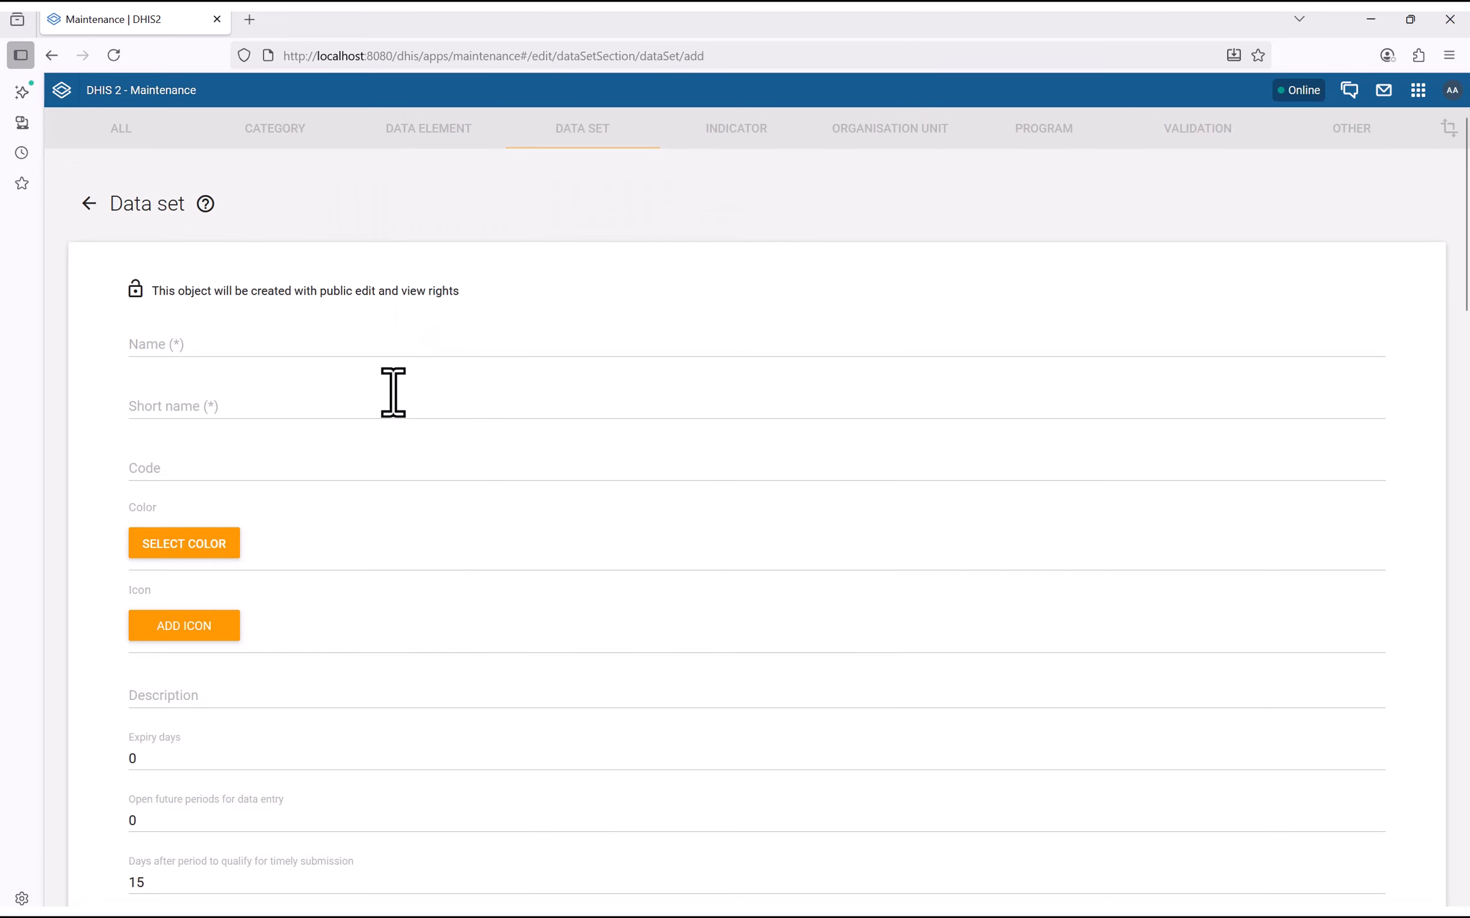
pyautogui.click(176, 350)
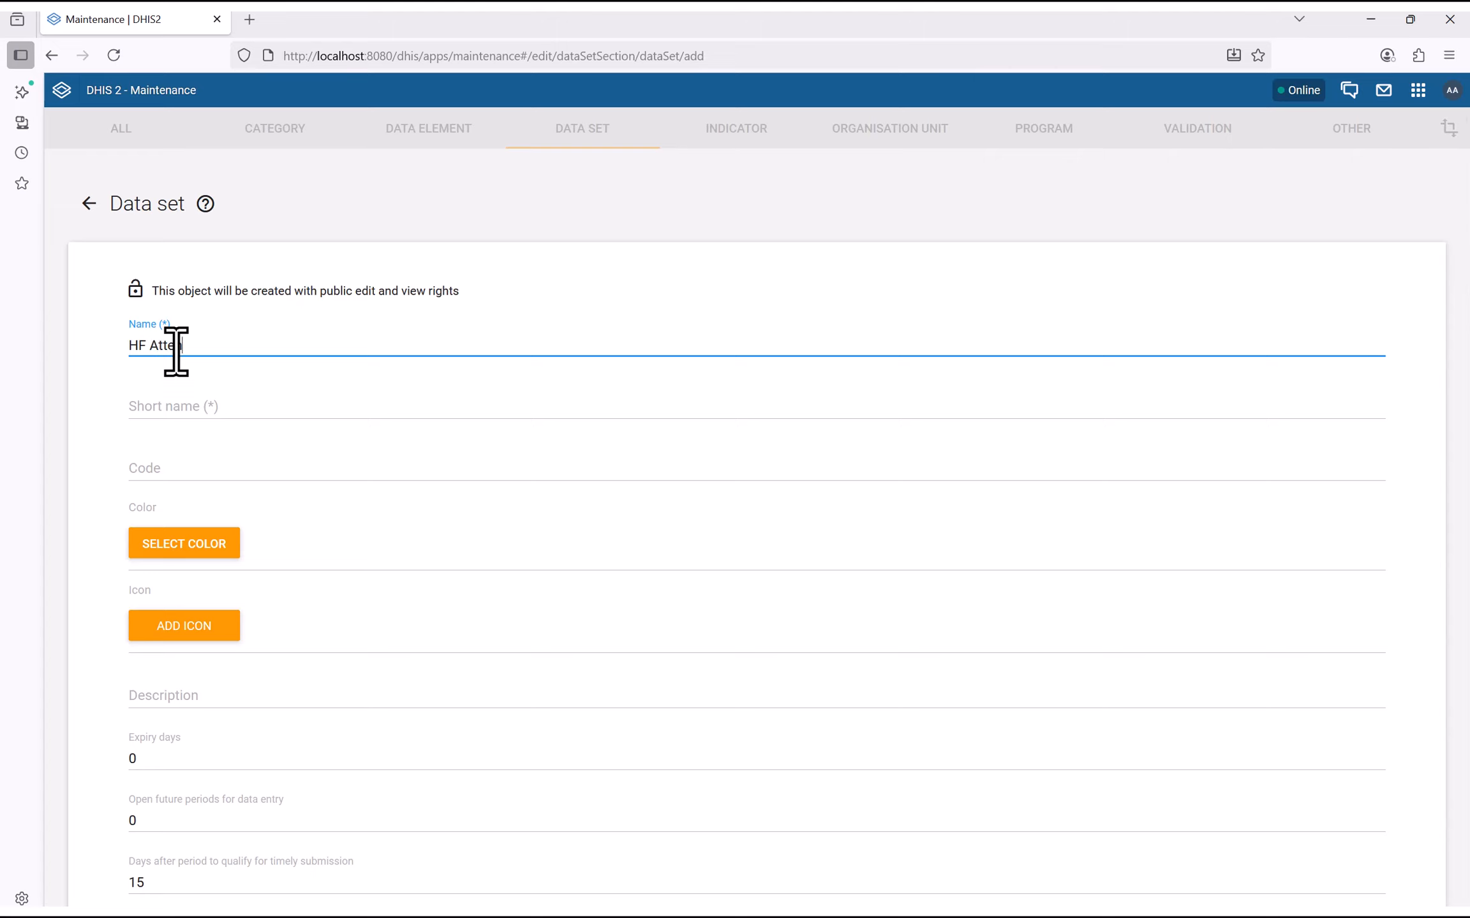
pyautogui.doubleClick(141, 353)
pyautogui.write('Health Facility')
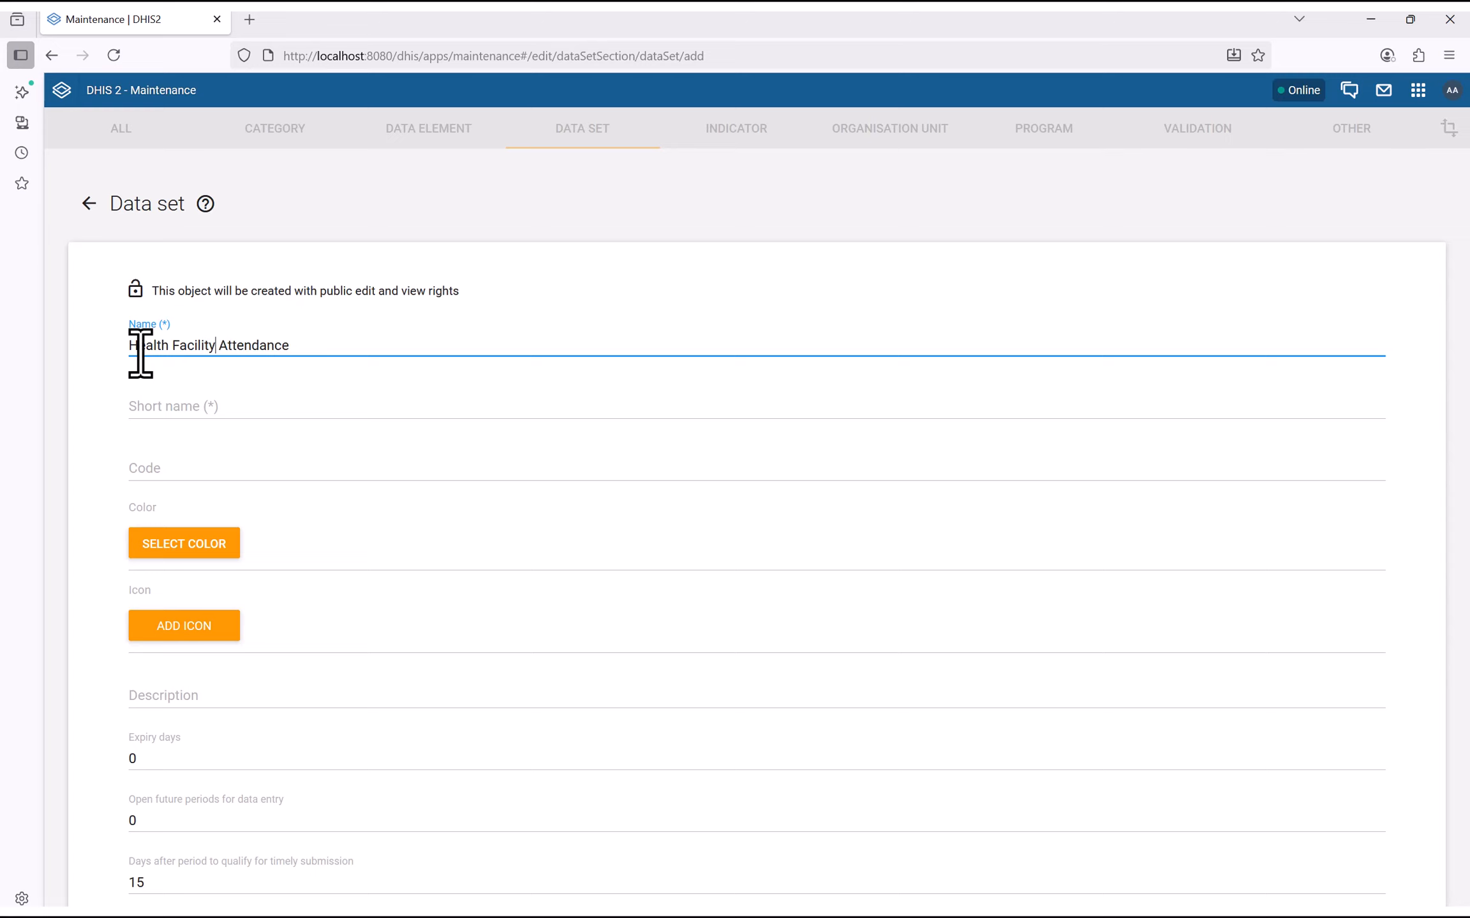
pyautogui.write(' (HF)')
pyautogui.hotkey('ctrl', 'a')
pyautogui.hotkey('ctrl', 'c')
pyautogui.click(147, 409)
pyautogui.hotkey('ctrl', 'v')
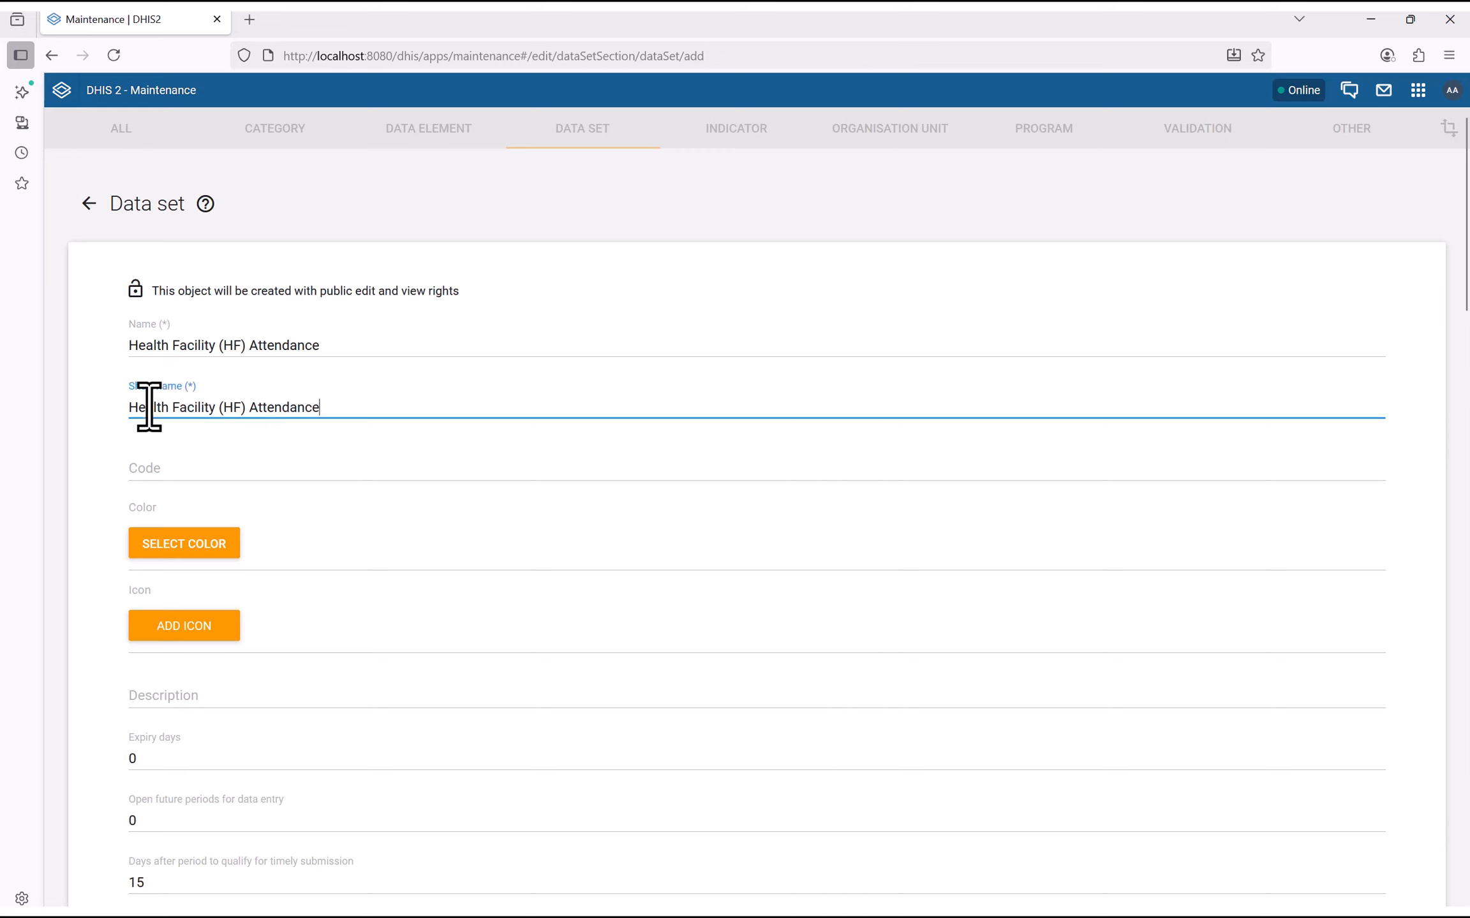
pyautogui.doubleClick(232, 408)
pyautogui.moveTo(232, 411); pyautogui.dragTo(59, 410)
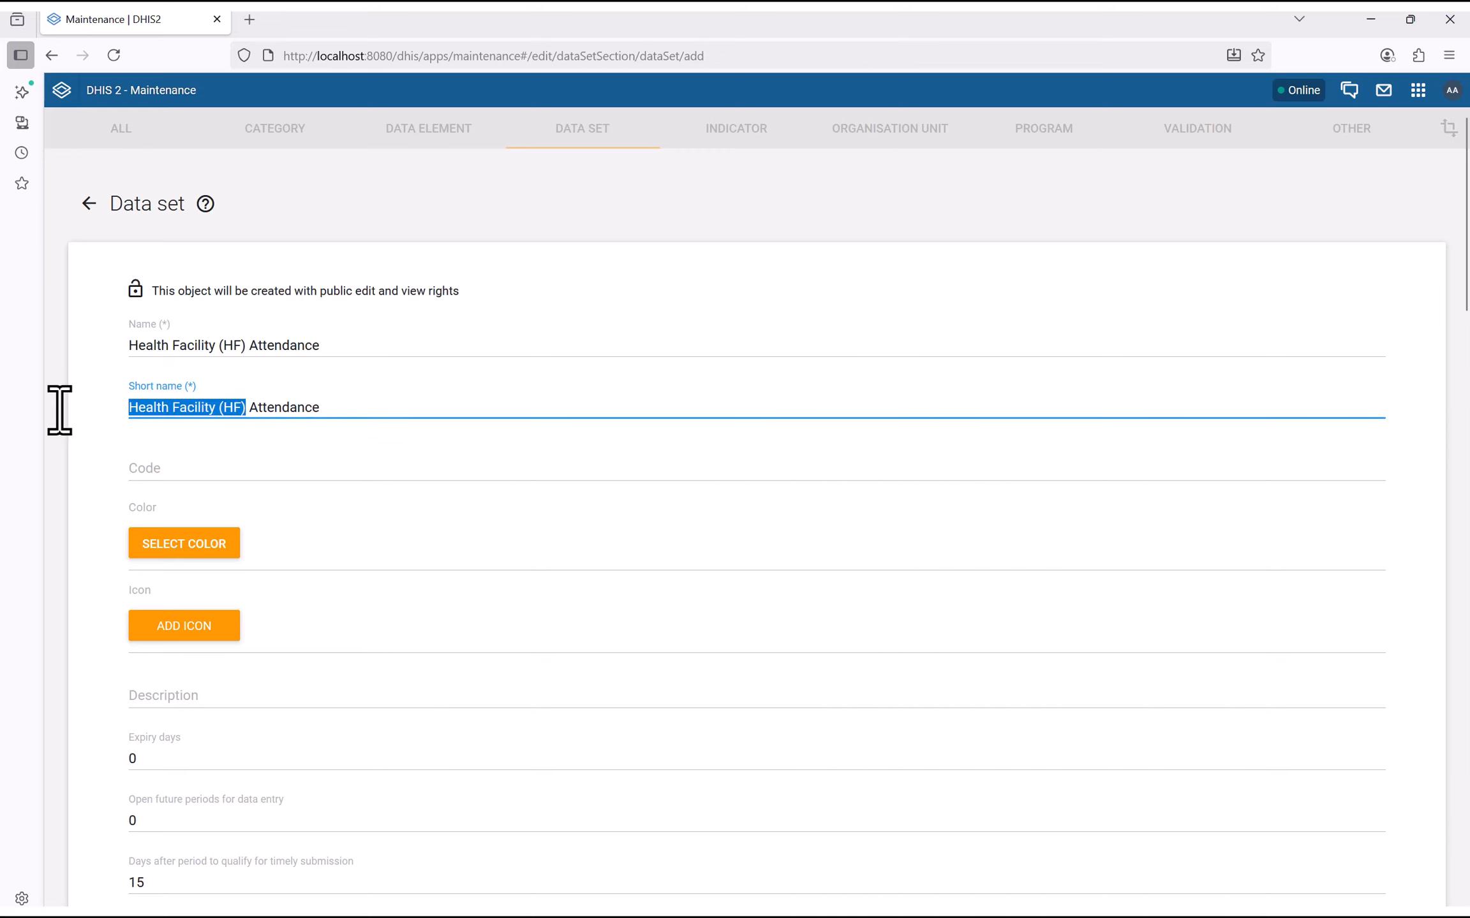
pyautogui.click(186, 408)
# Move HF Attendance All Staff, Doctors and Nurses into the data set's selected data elements
pyautogui.scroll(-10, 313, 477)
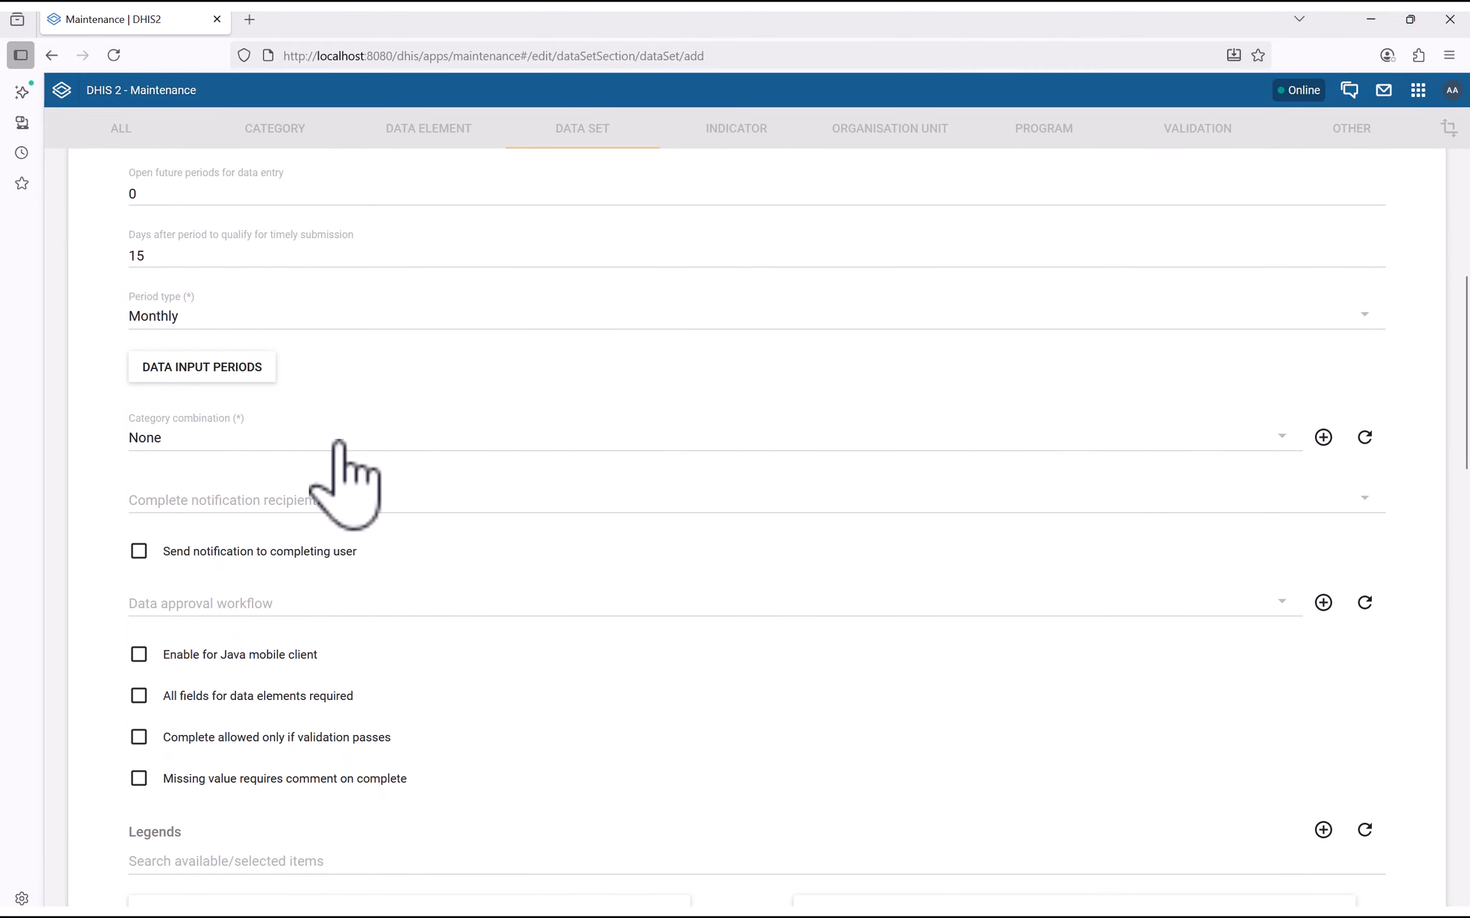
pyautogui.scroll(9, 319, 466)
pyautogui.scroll(-17, 386, 390)
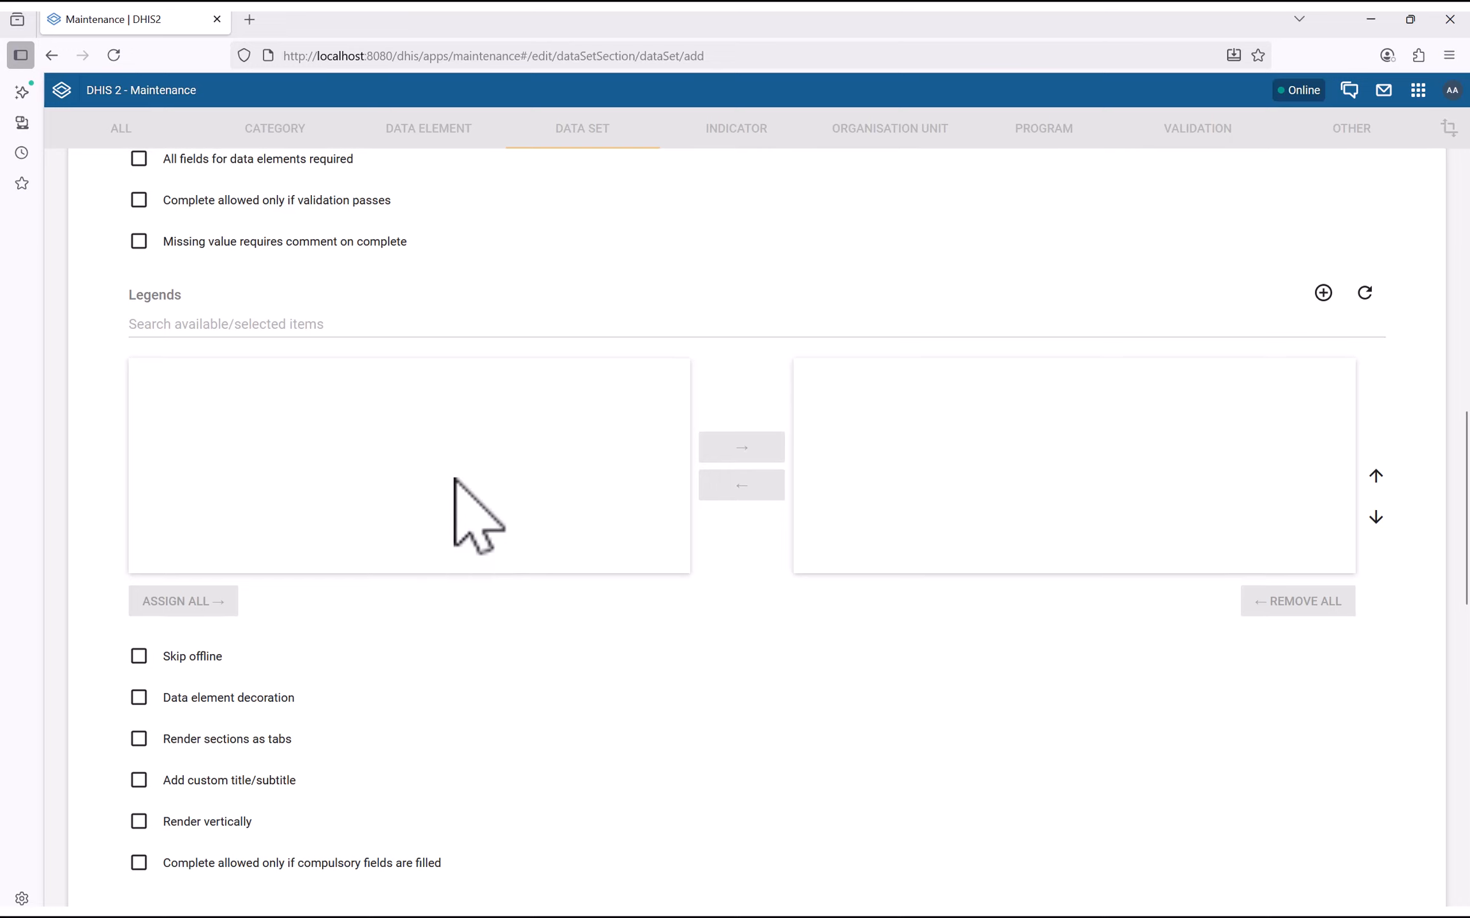
pyautogui.scroll(-10, 456, 510)
pyautogui.scroll(1, 373, 477)
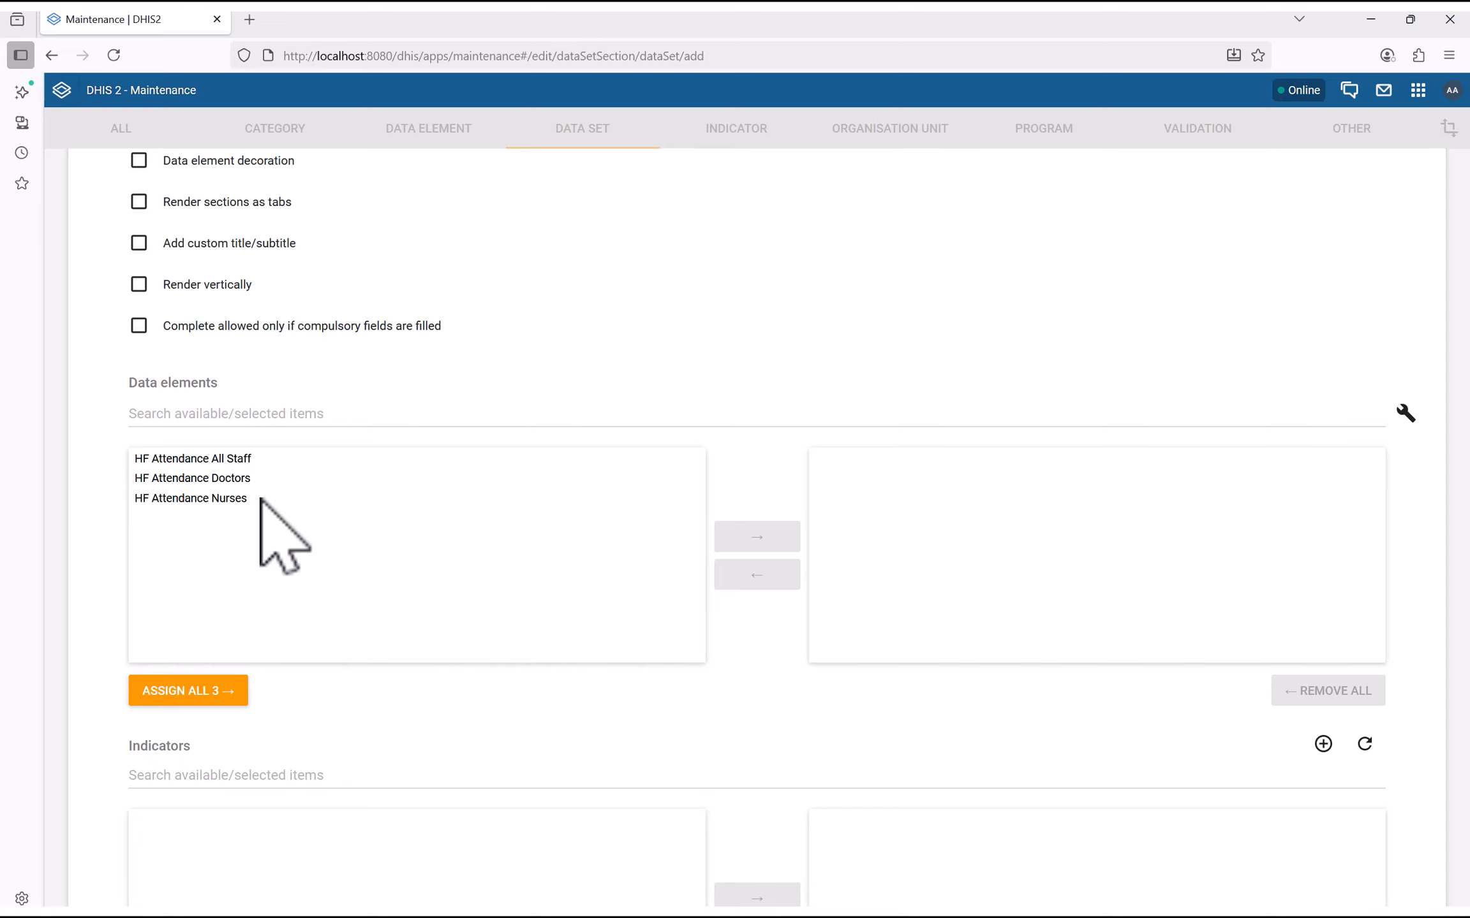
pyautogui.click(185, 464)
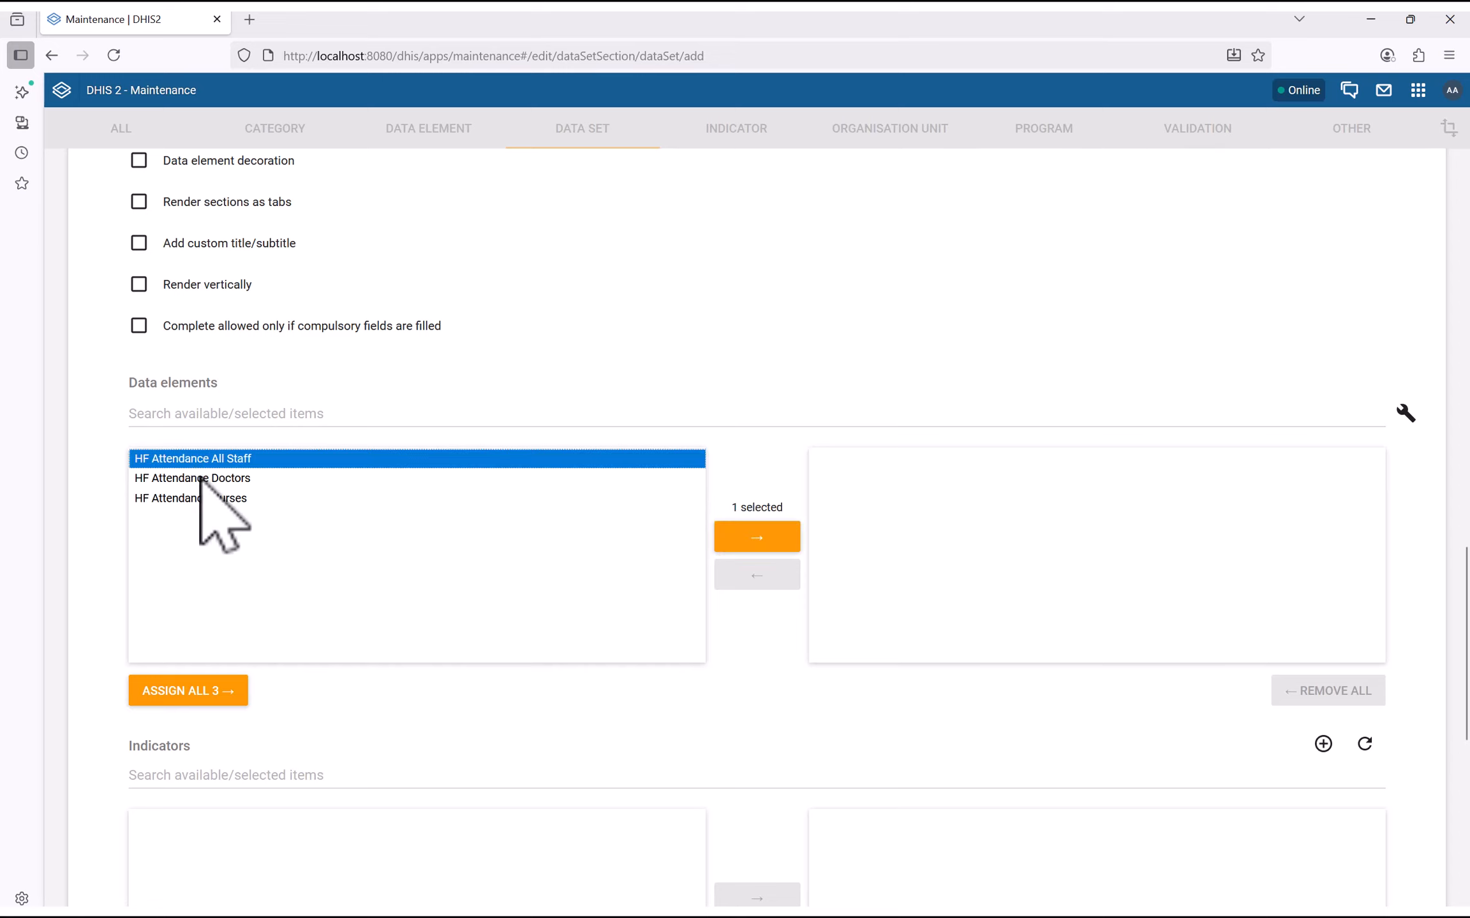
pyautogui.keyDown('ctrl'); pyautogui.click(198, 479); pyautogui.keyUp('ctrl')
pyautogui.keyDown('ctrl'); pyautogui.click(198, 499); pyautogui.keyUp('ctrl')
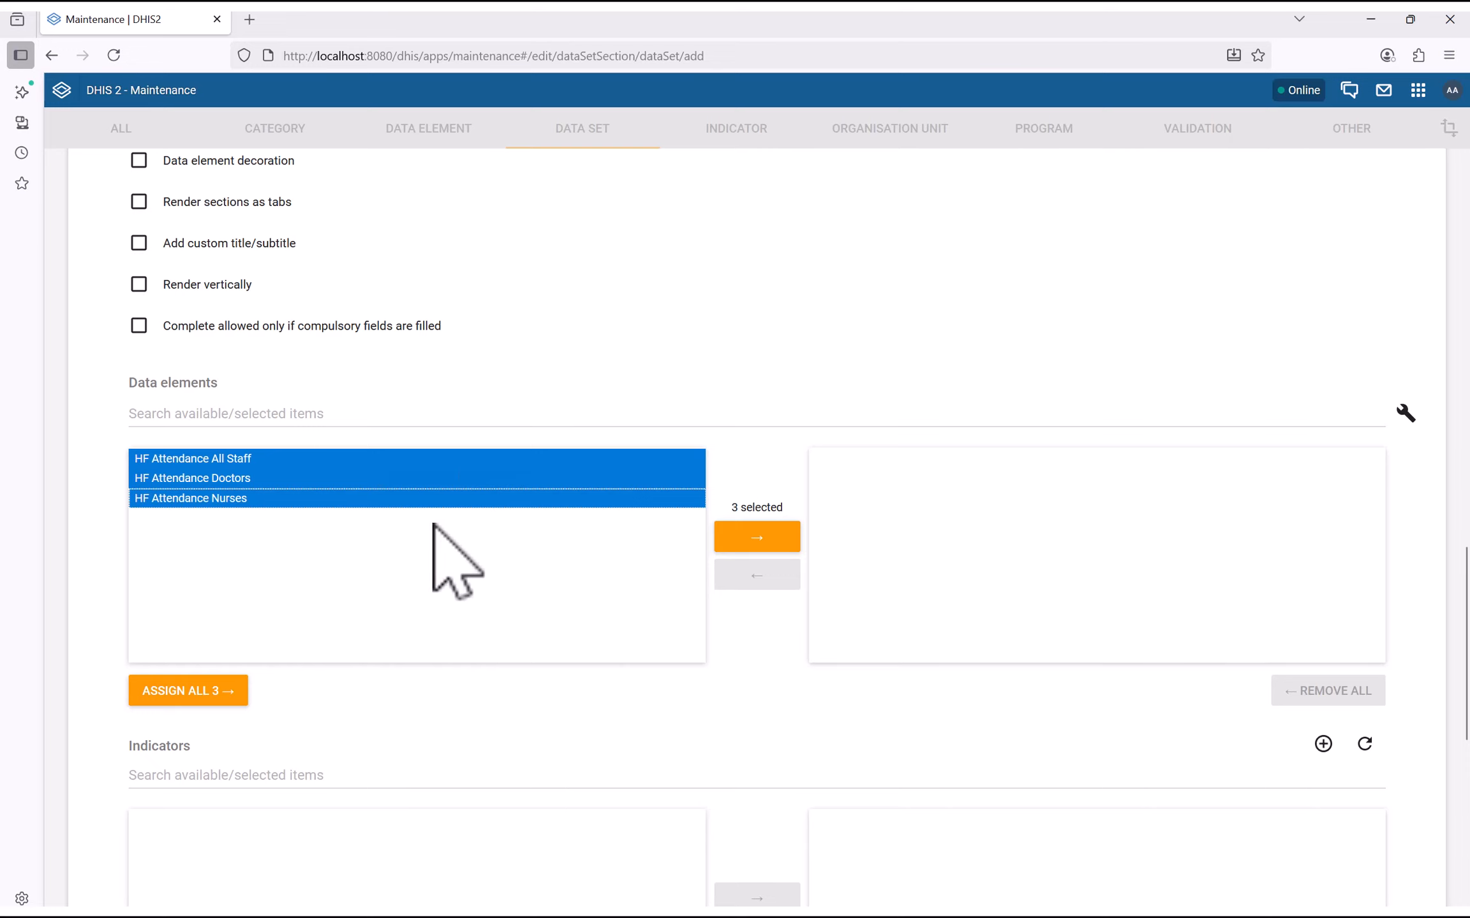
pyautogui.click(768, 539)
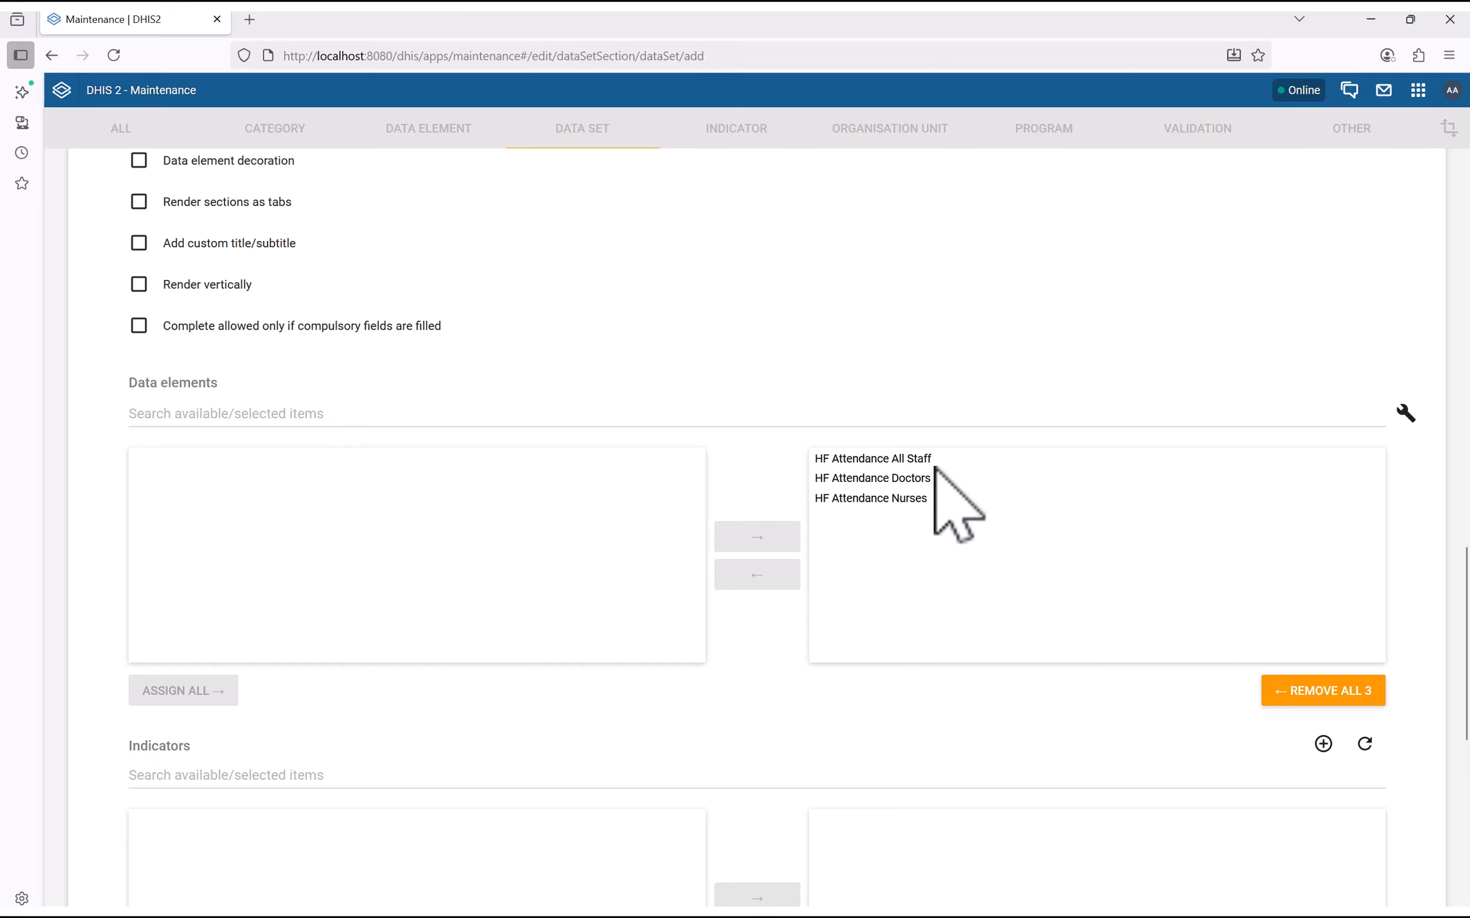
pyautogui.scroll(1, 657, 424)
# Tick Joe CHC and Ma Kont MCHP under Bo › Kakua Chiefdom, then save the data set
pyautogui.scroll(-6, 682, 422)
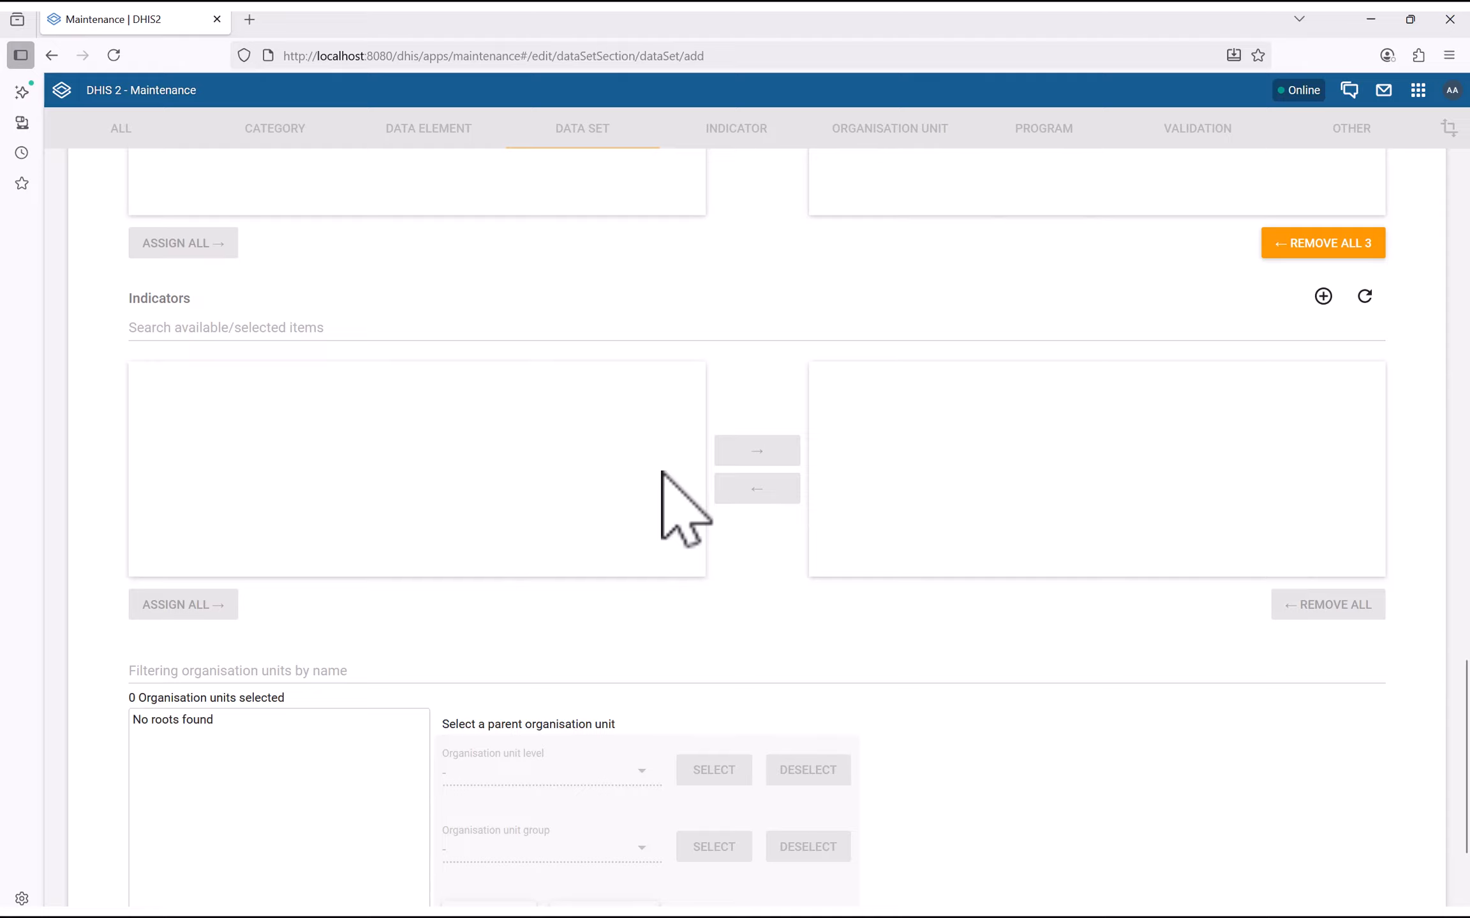
pyautogui.scroll(-2, 661, 472)
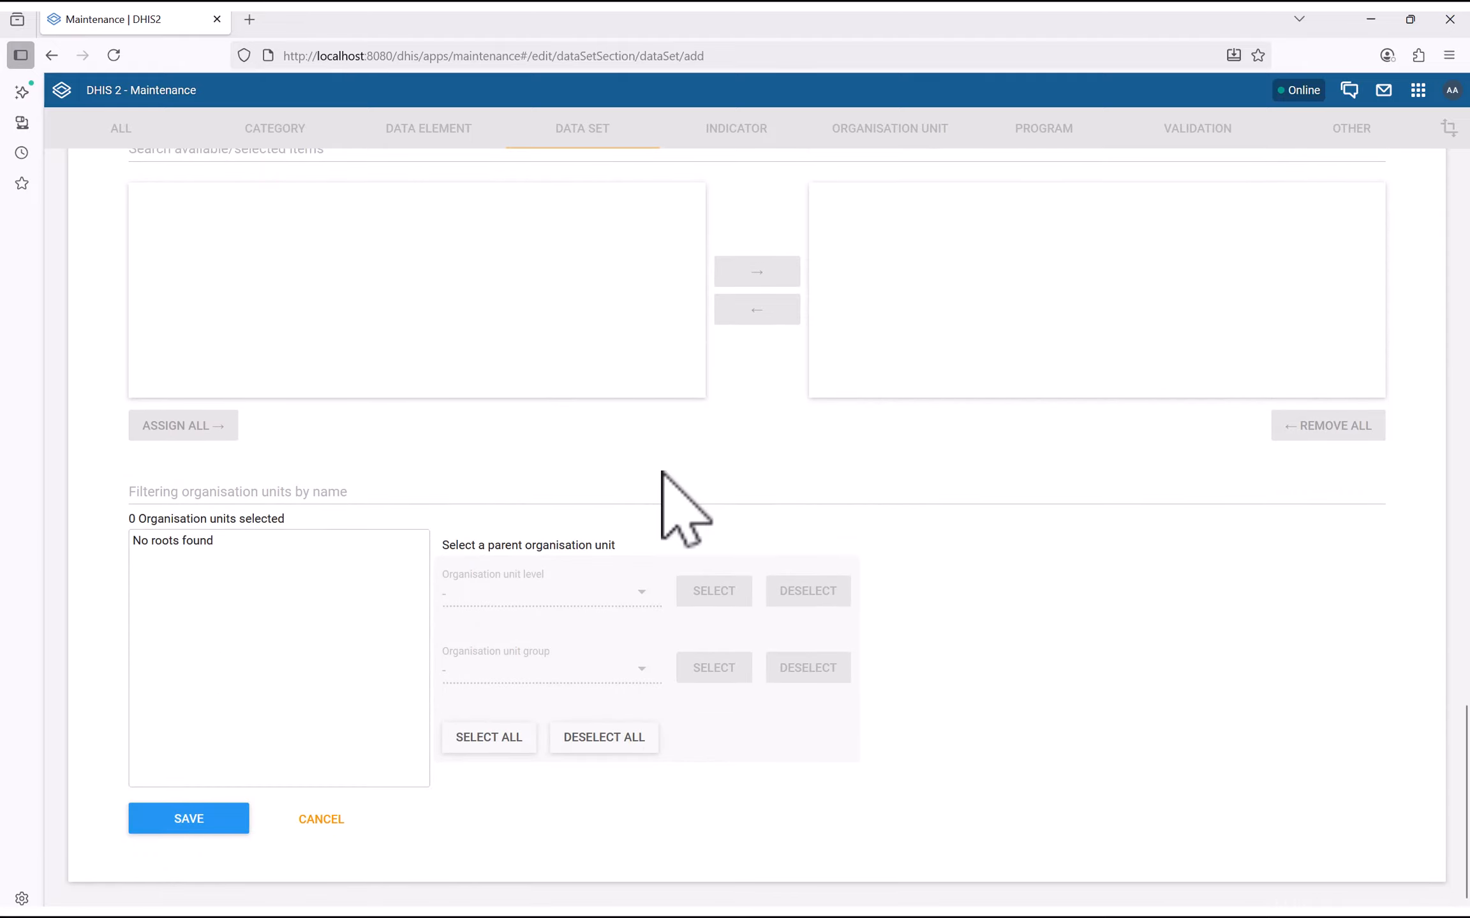
pyautogui.scroll(-1, 676, 497)
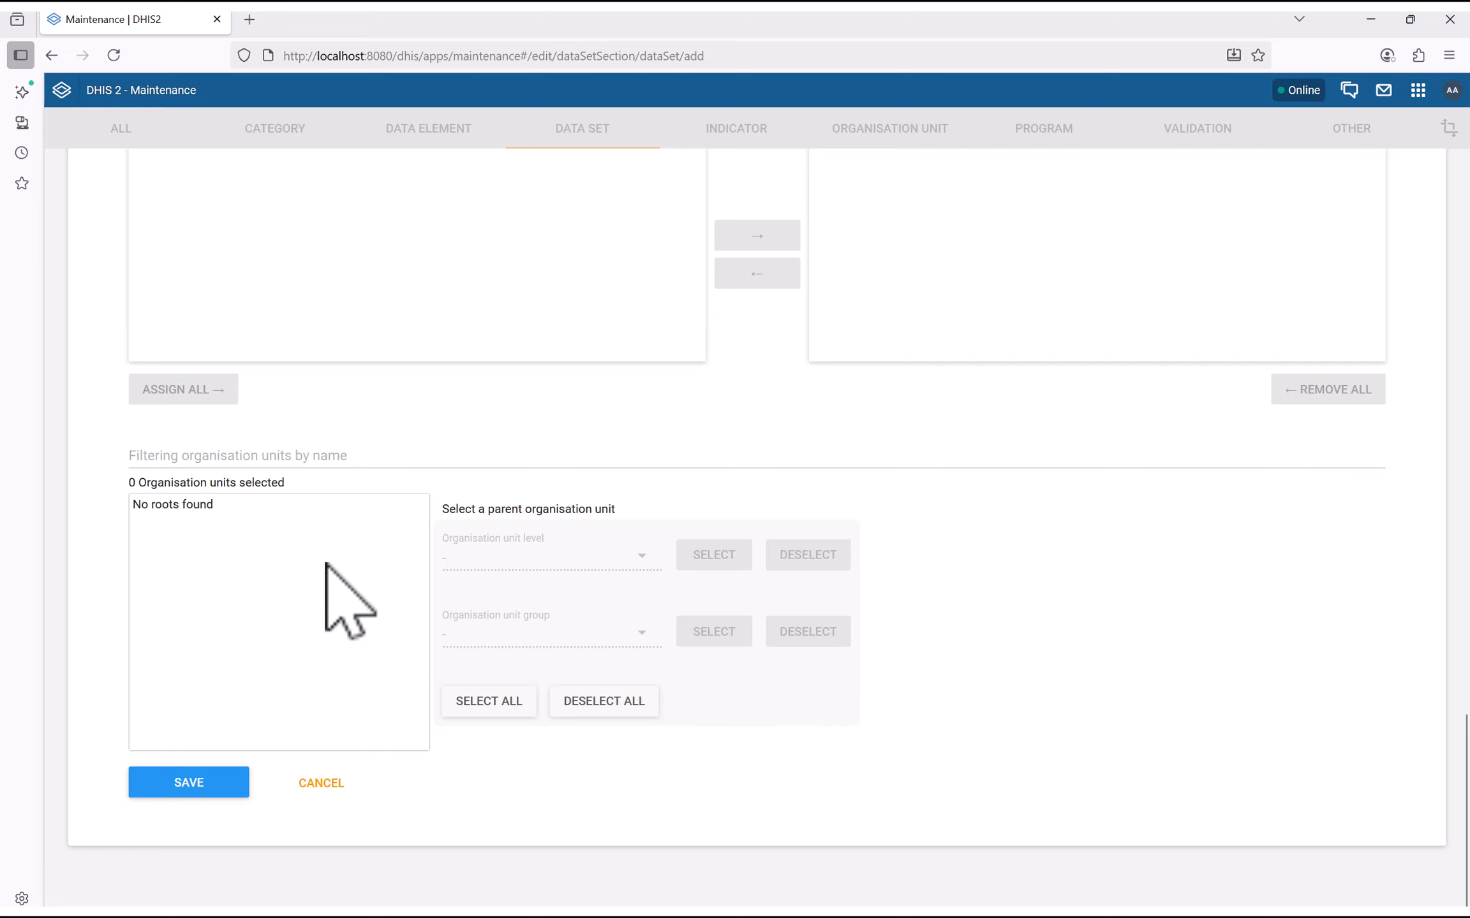
pyautogui.click(182, 456)
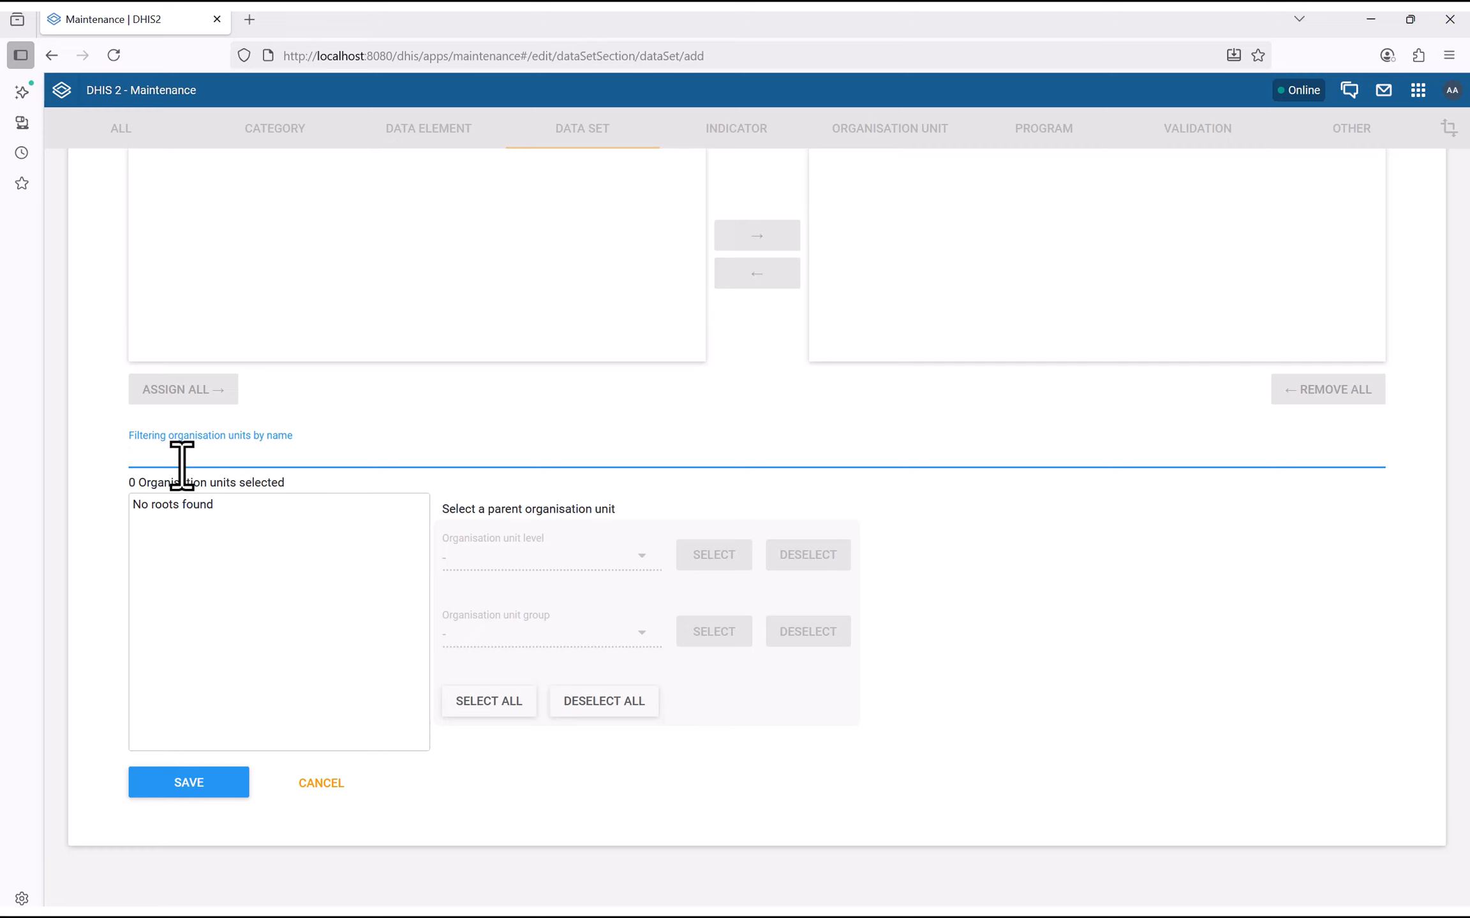
pyautogui.click(279, 567)
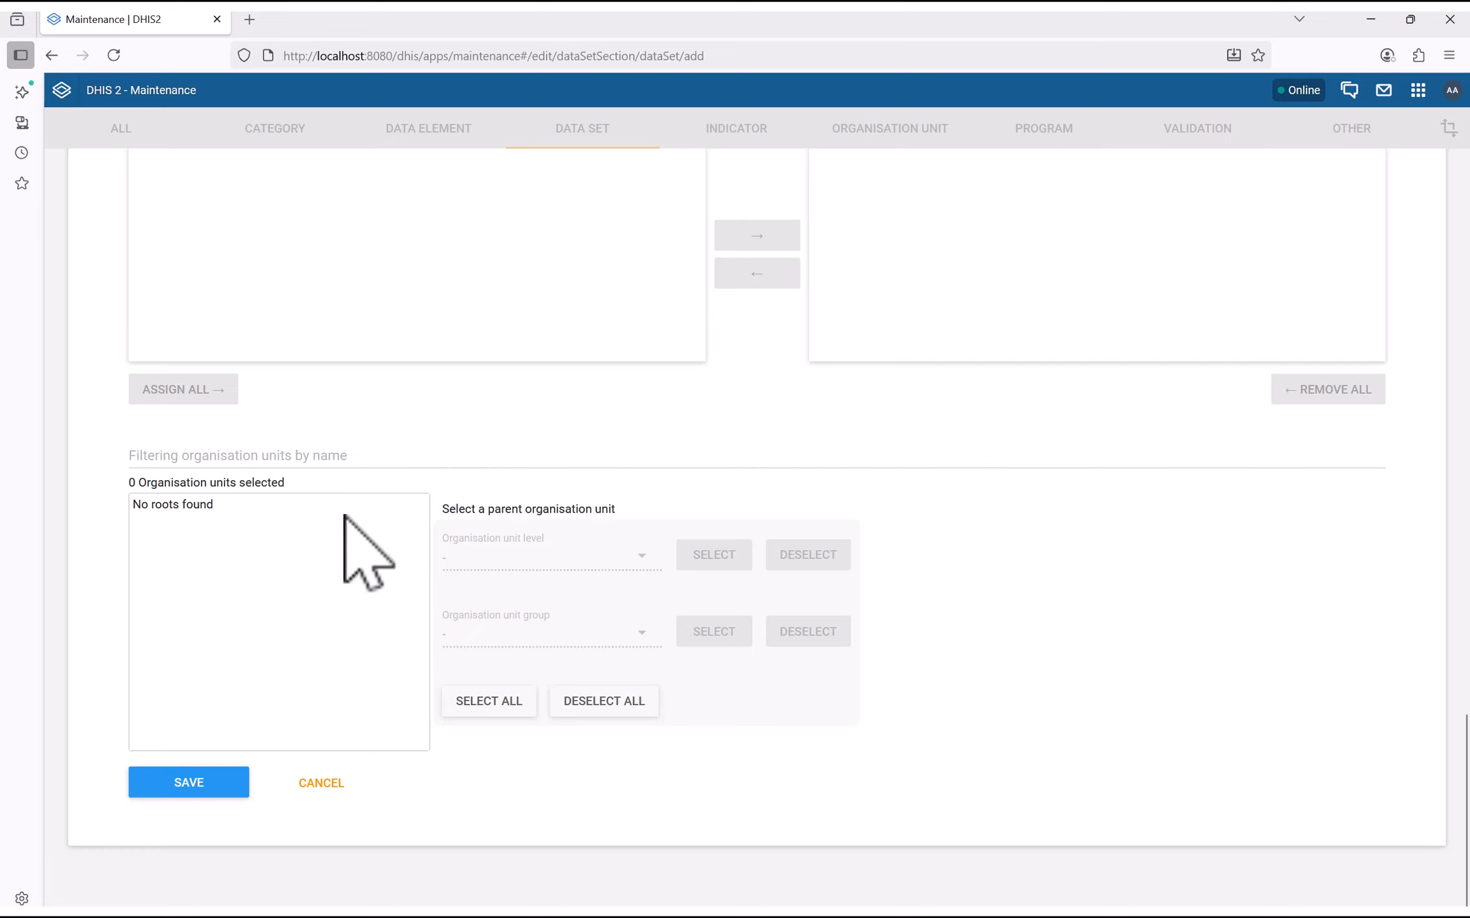
pyautogui.click(204, 460)
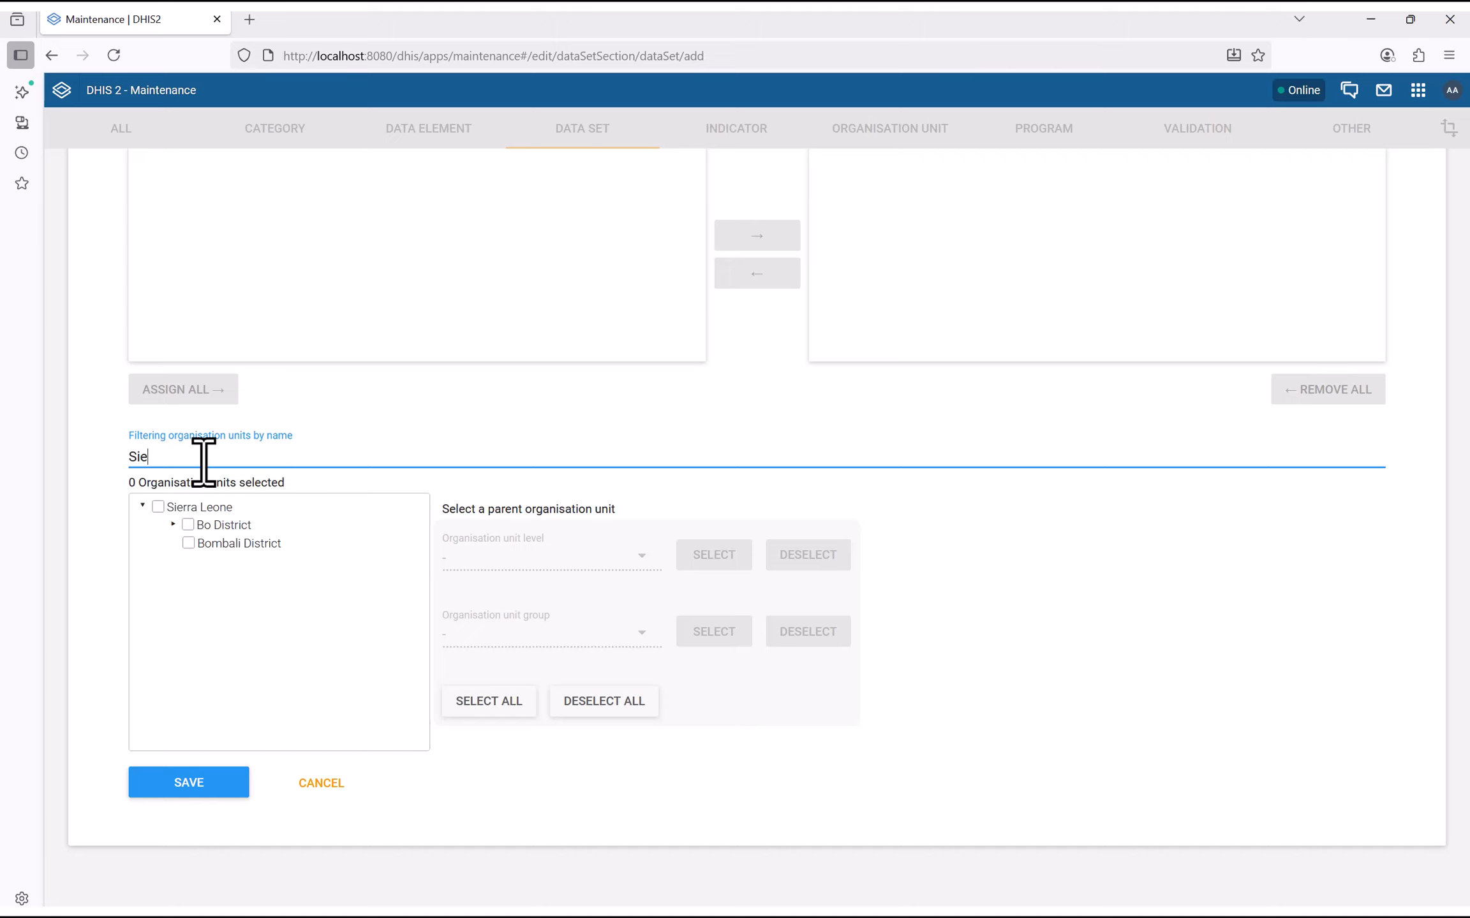
pyautogui.click(173, 524)
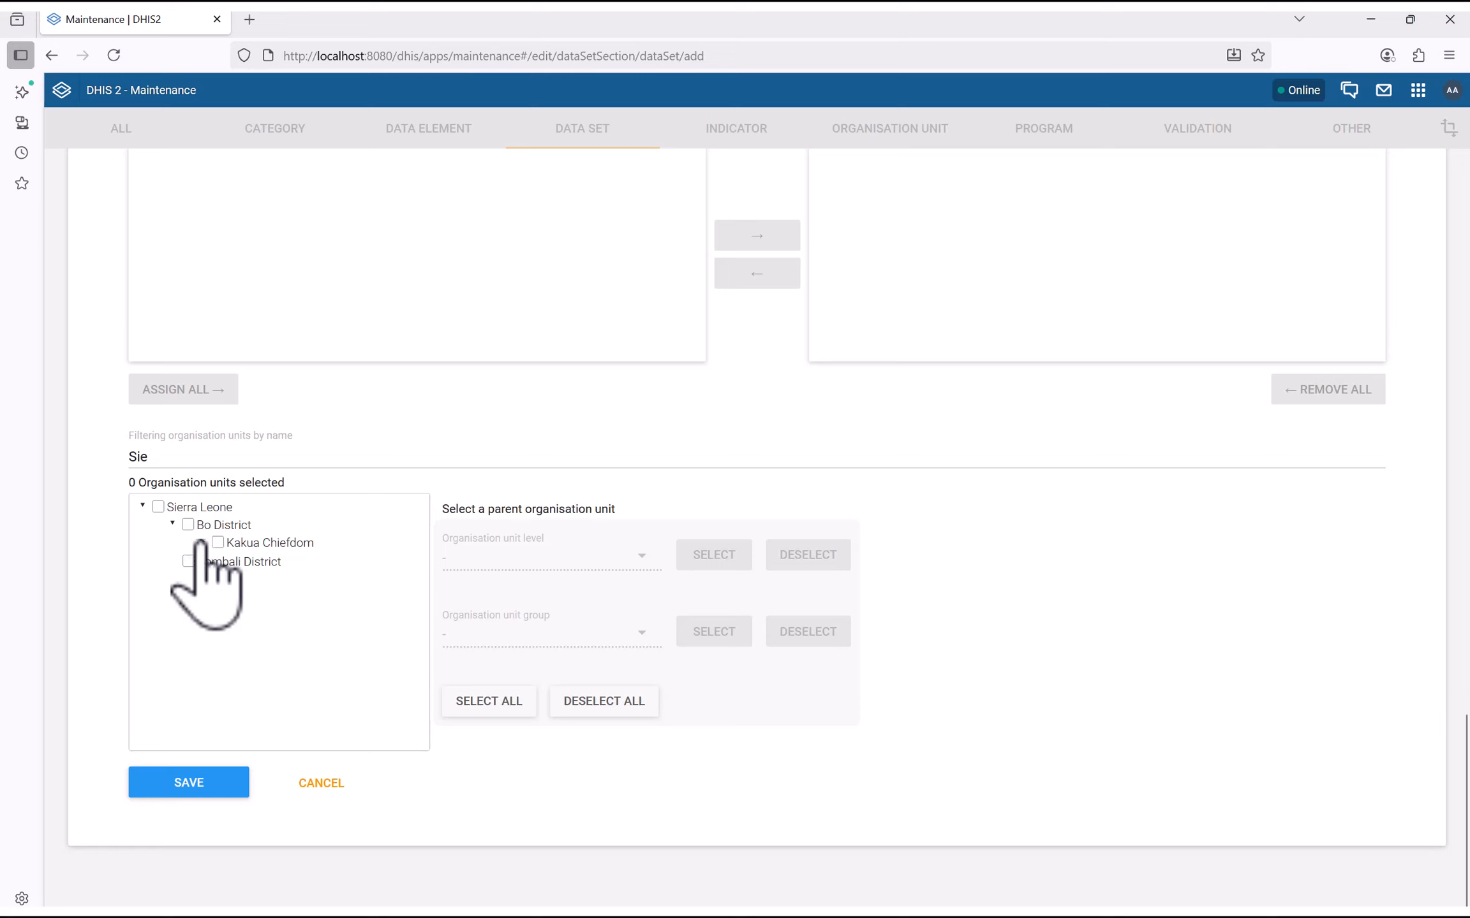
pyautogui.click(202, 542)
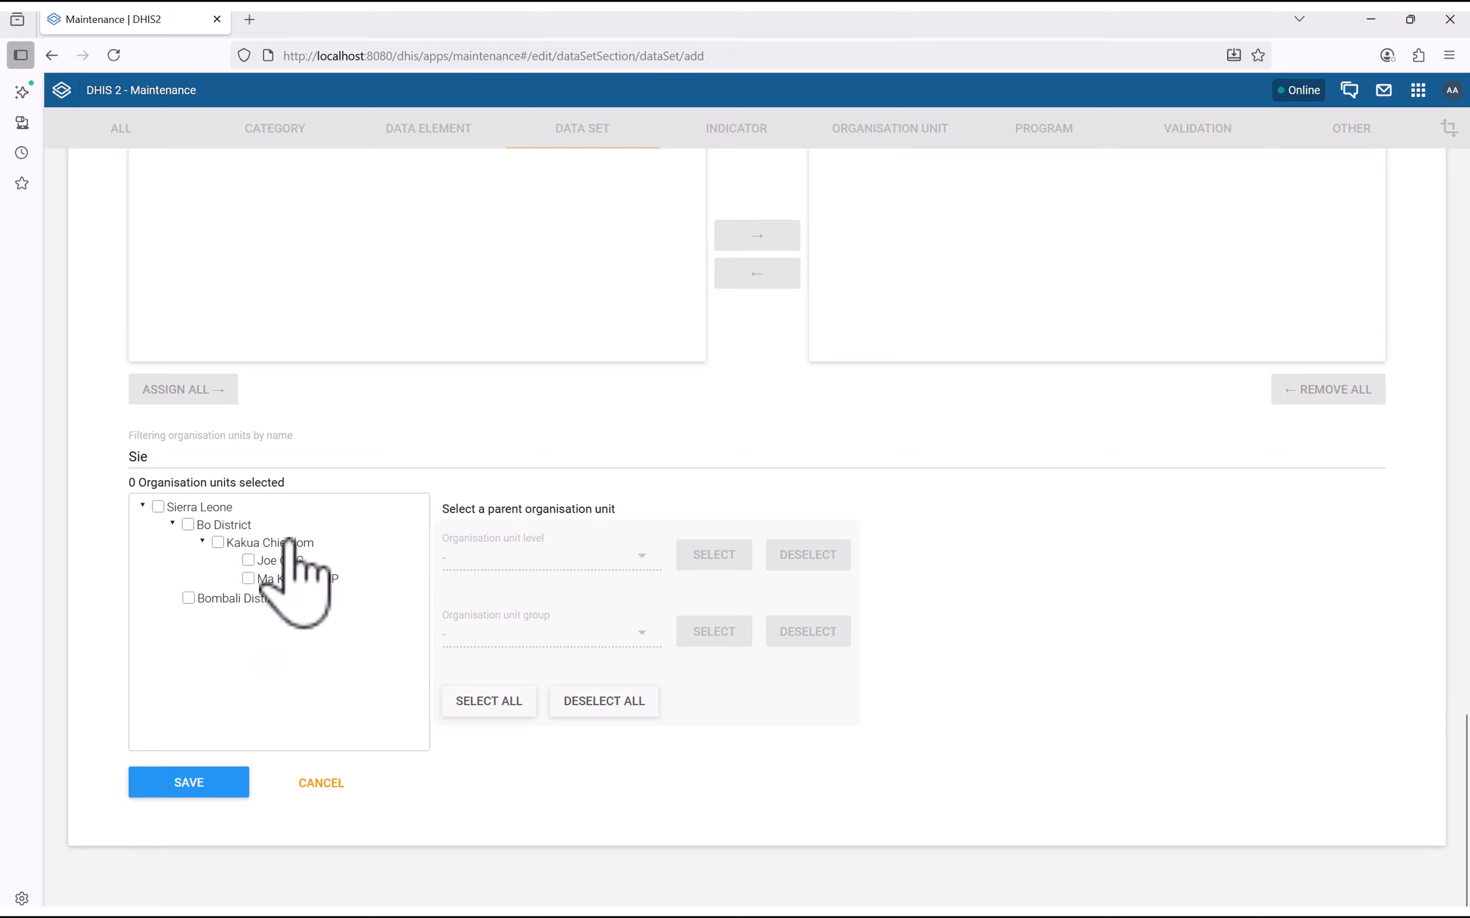
pyautogui.click(247, 561)
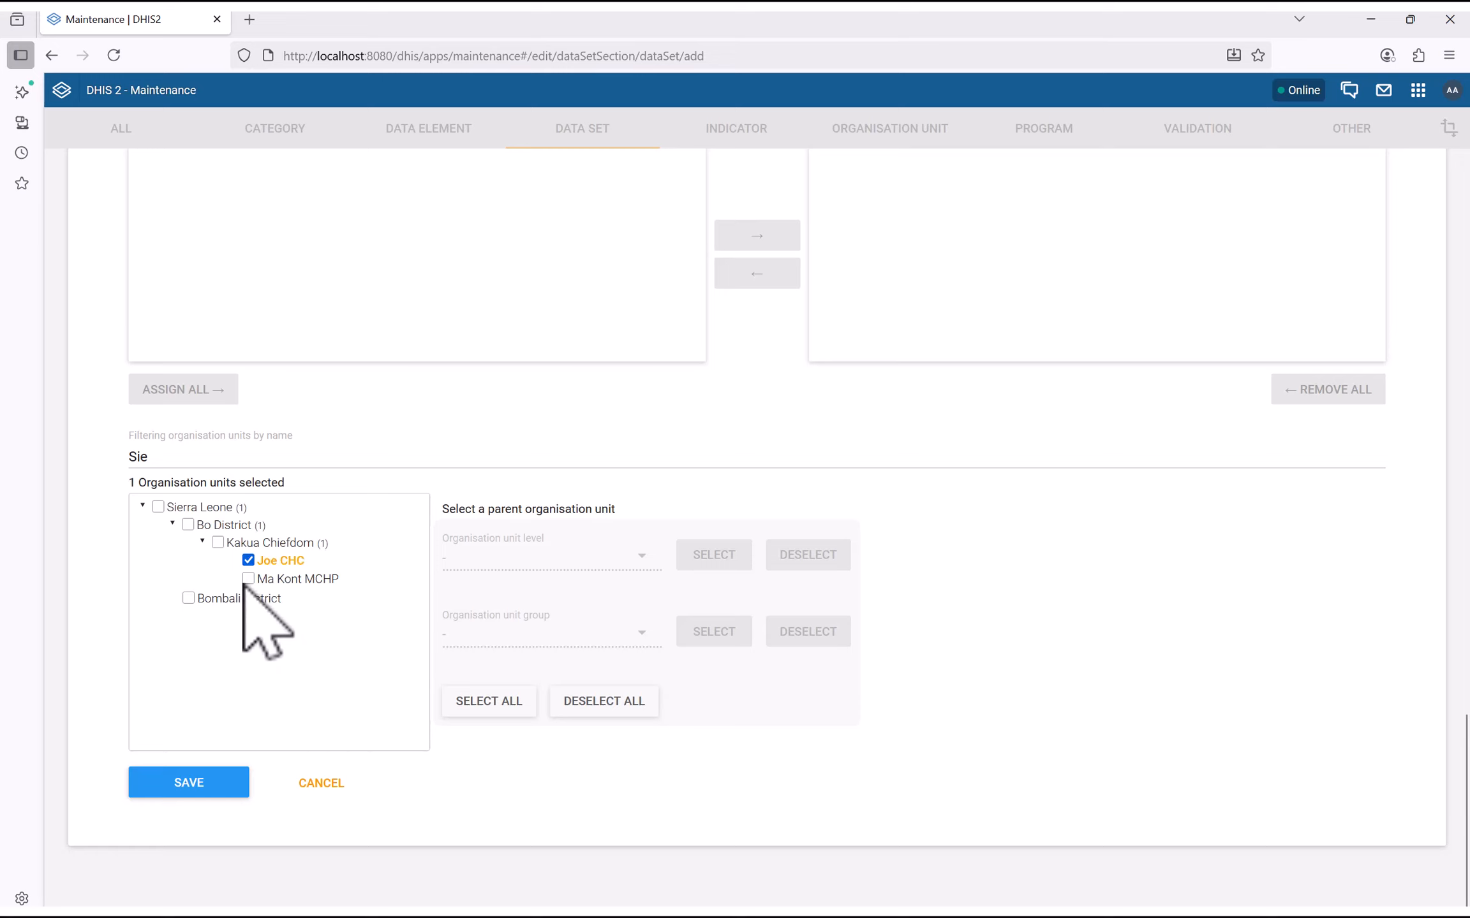
pyautogui.click(248, 579)
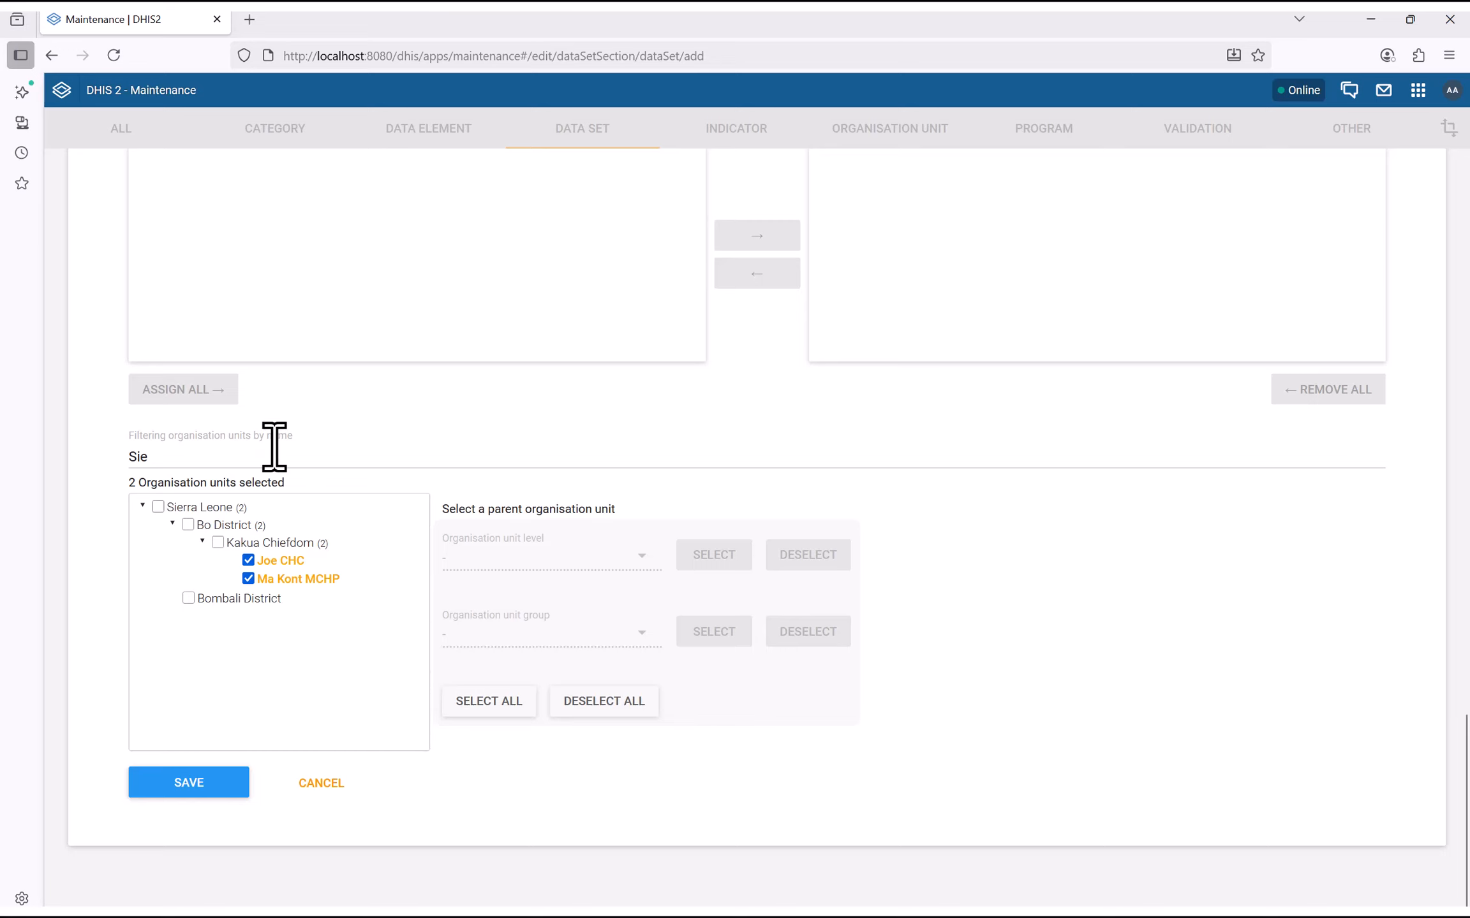
pyautogui.click(181, 785)
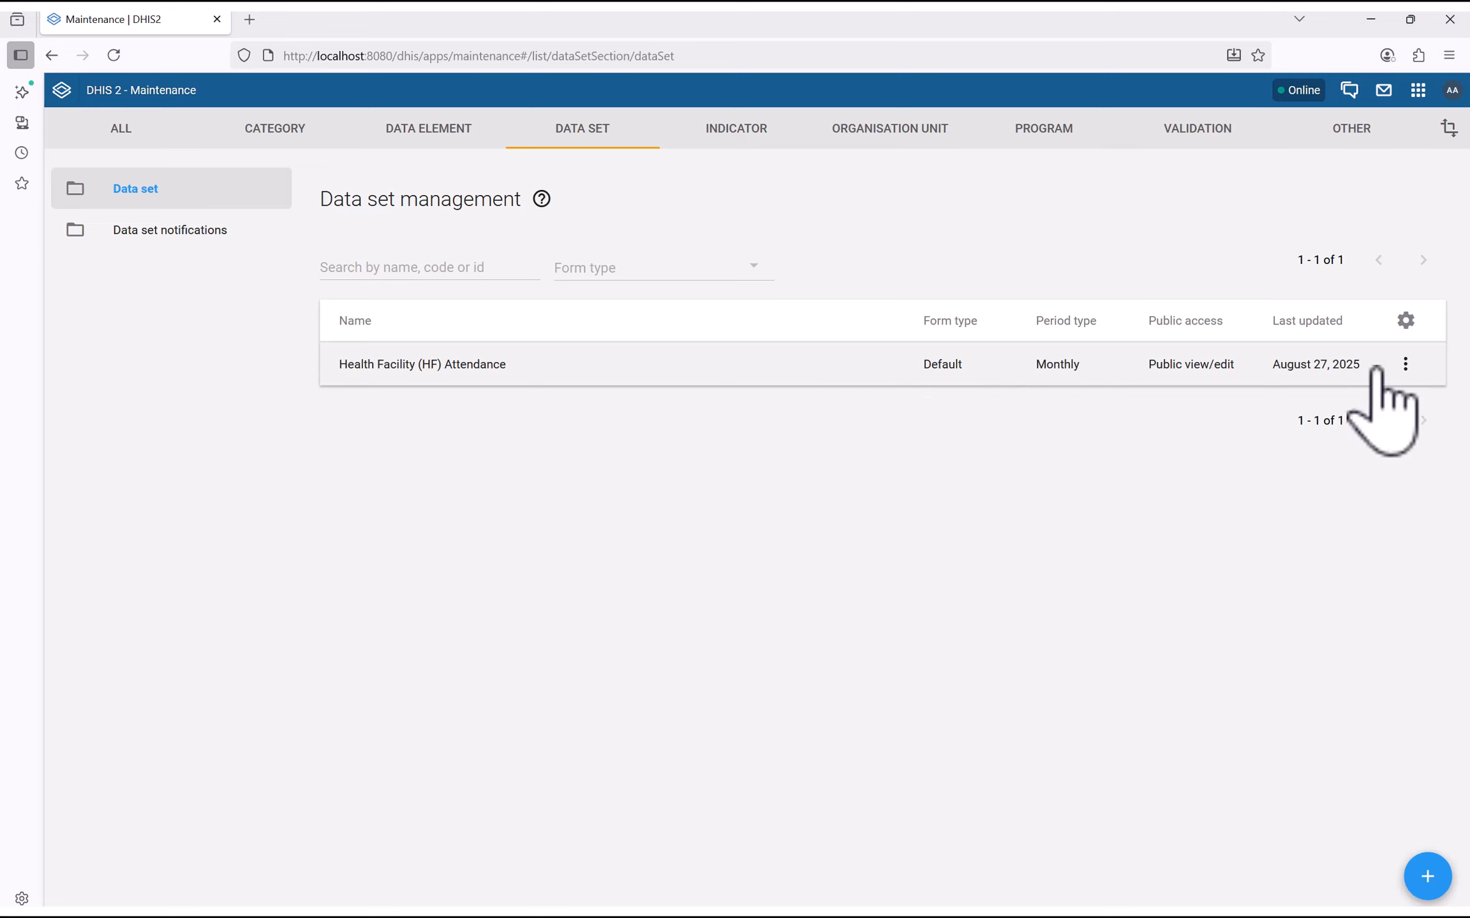
# Choose Edit from the Health Facility (HF) Attendance row's actions menu
pyautogui.click(1405, 364)
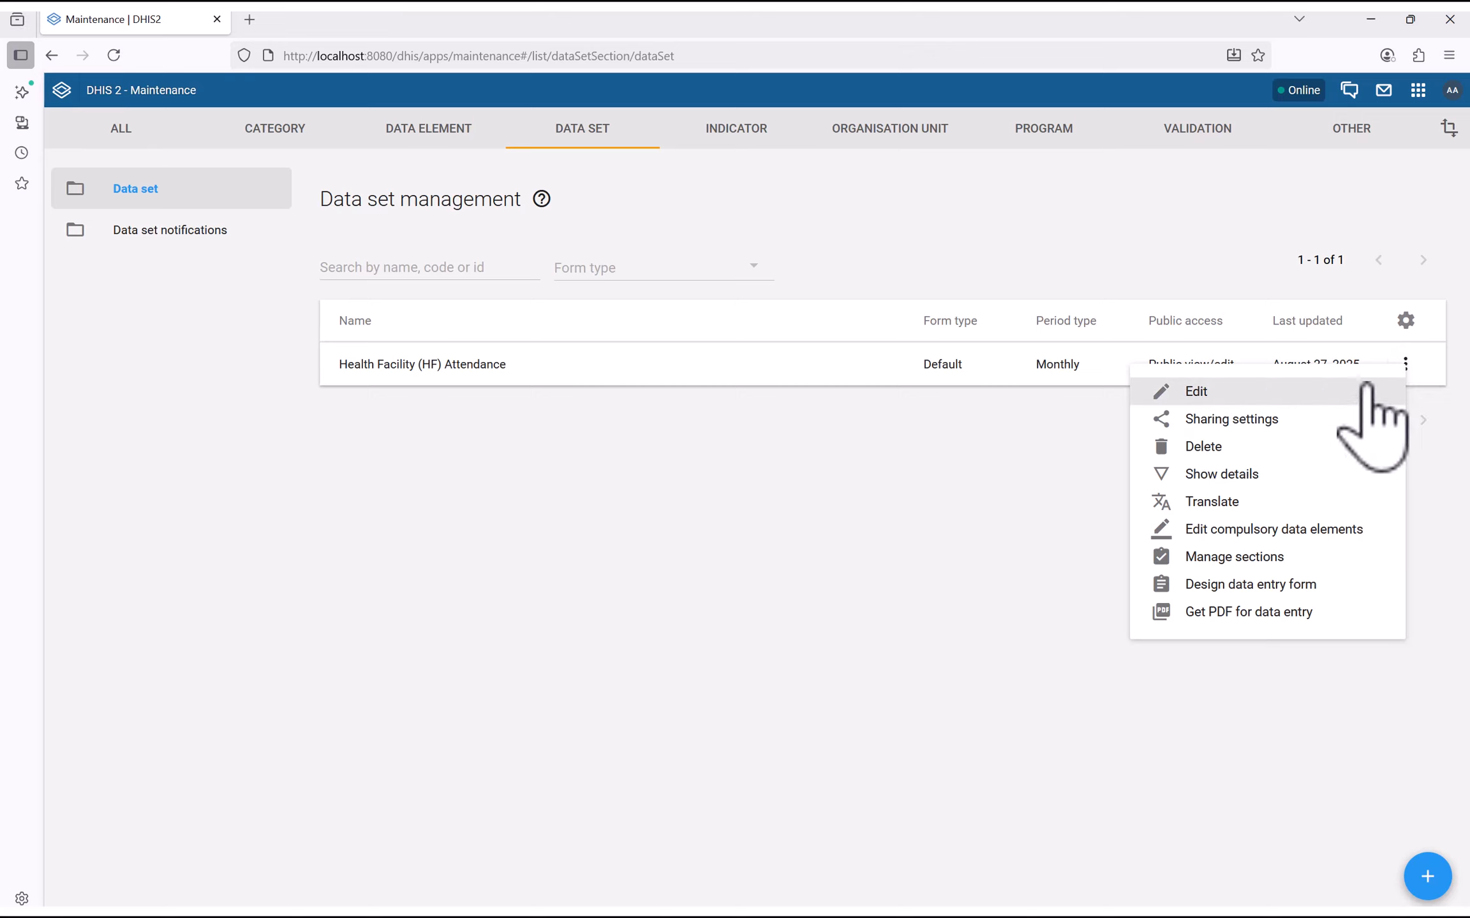
pyautogui.click(1412, 383)
pyautogui.click(1405, 365)
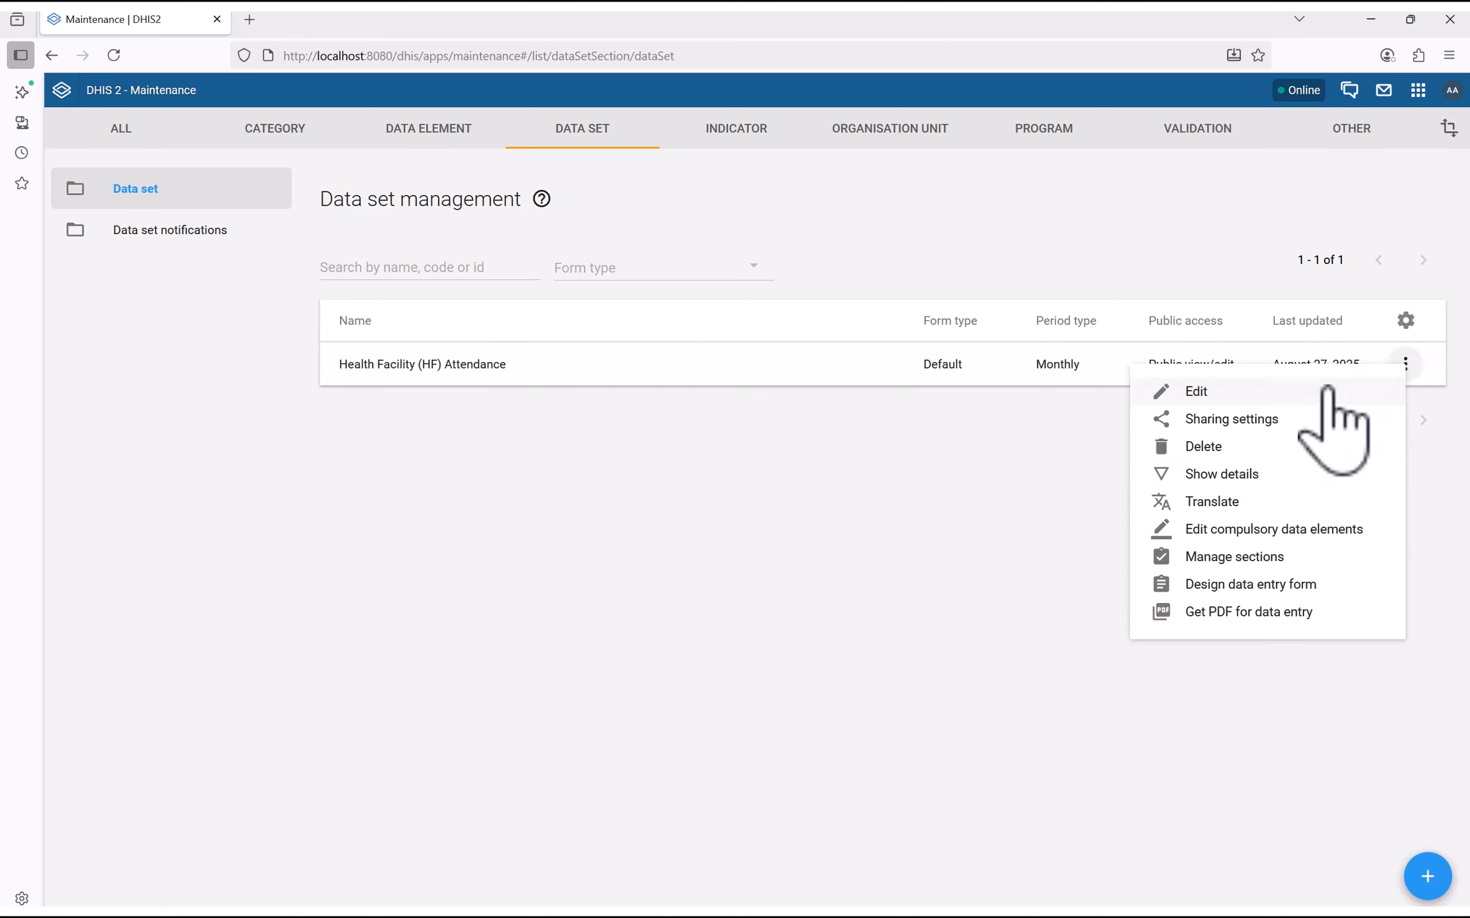
pyautogui.click(1202, 392)
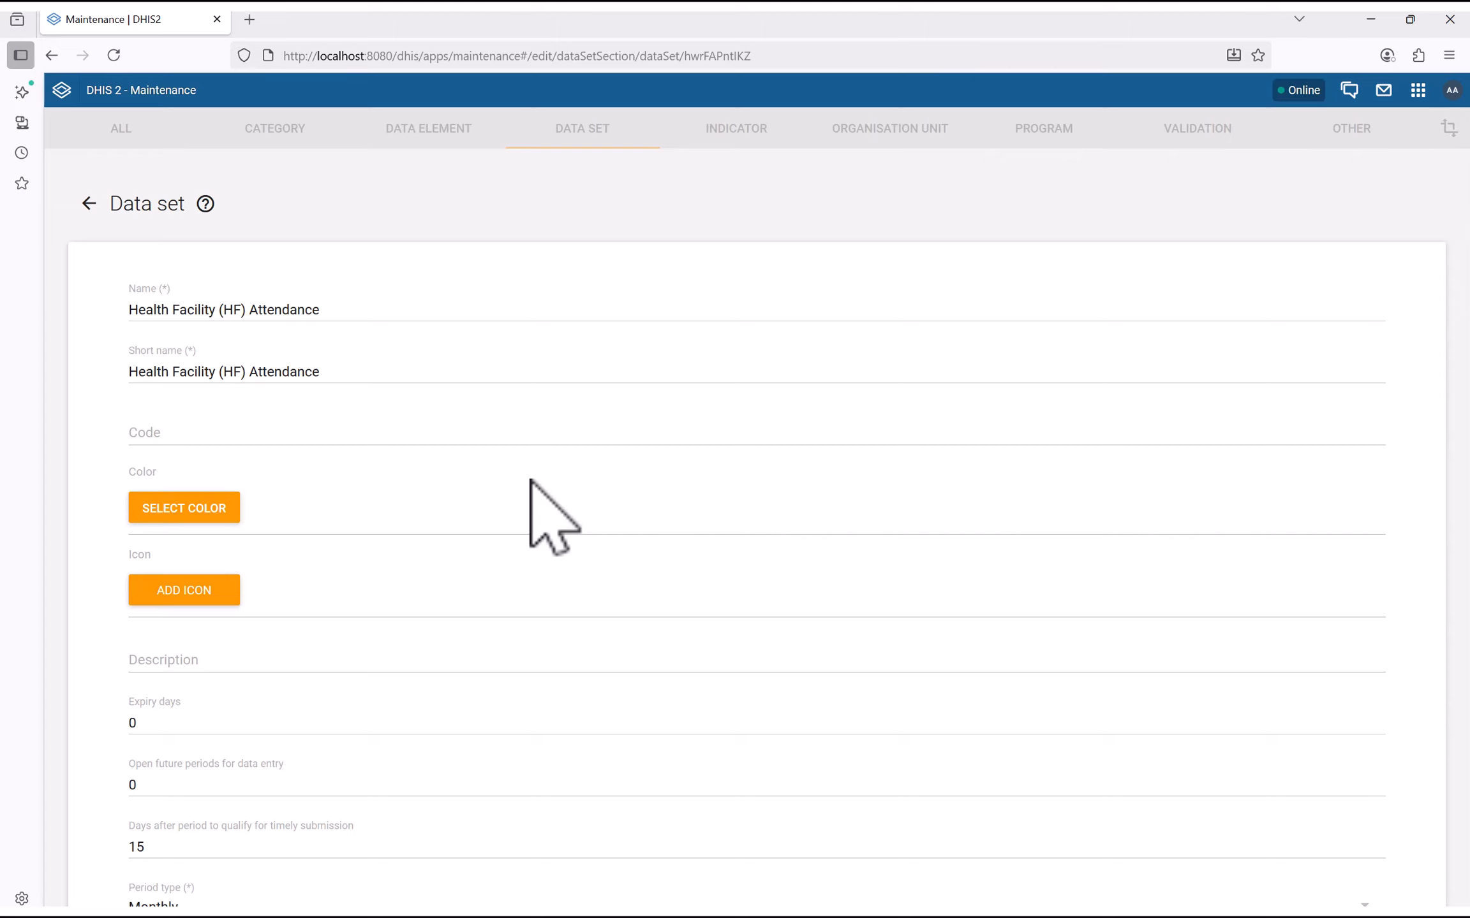
# Edit the timely-submission days field, entering 0 and then 15
pyautogui.scroll(-1, 650, 597)
pyautogui.scroll(1, 649, 597)
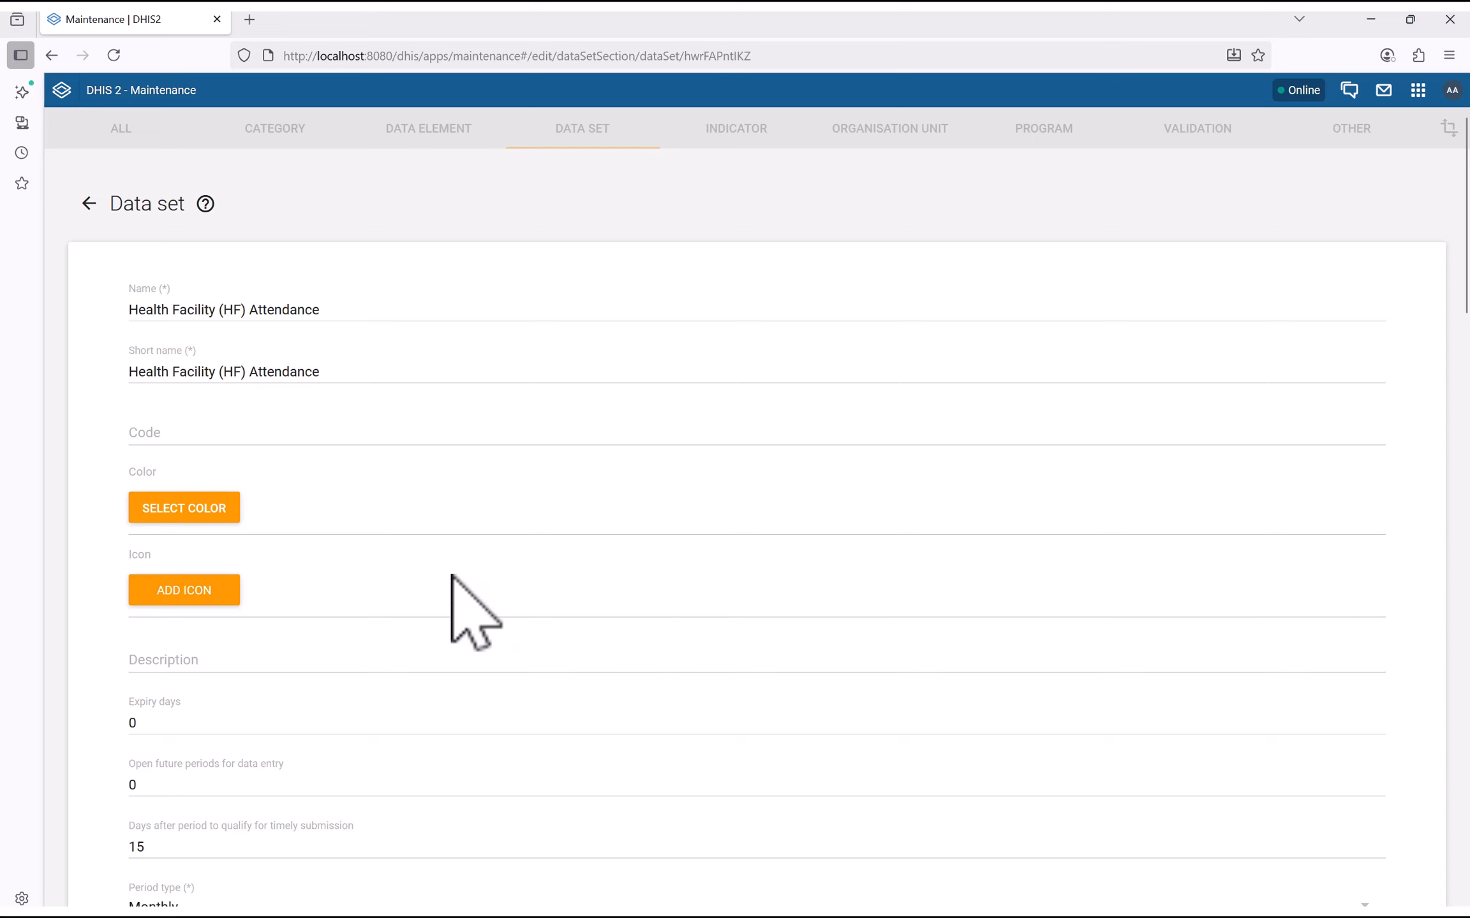
pyautogui.scroll(-3, 115, 625)
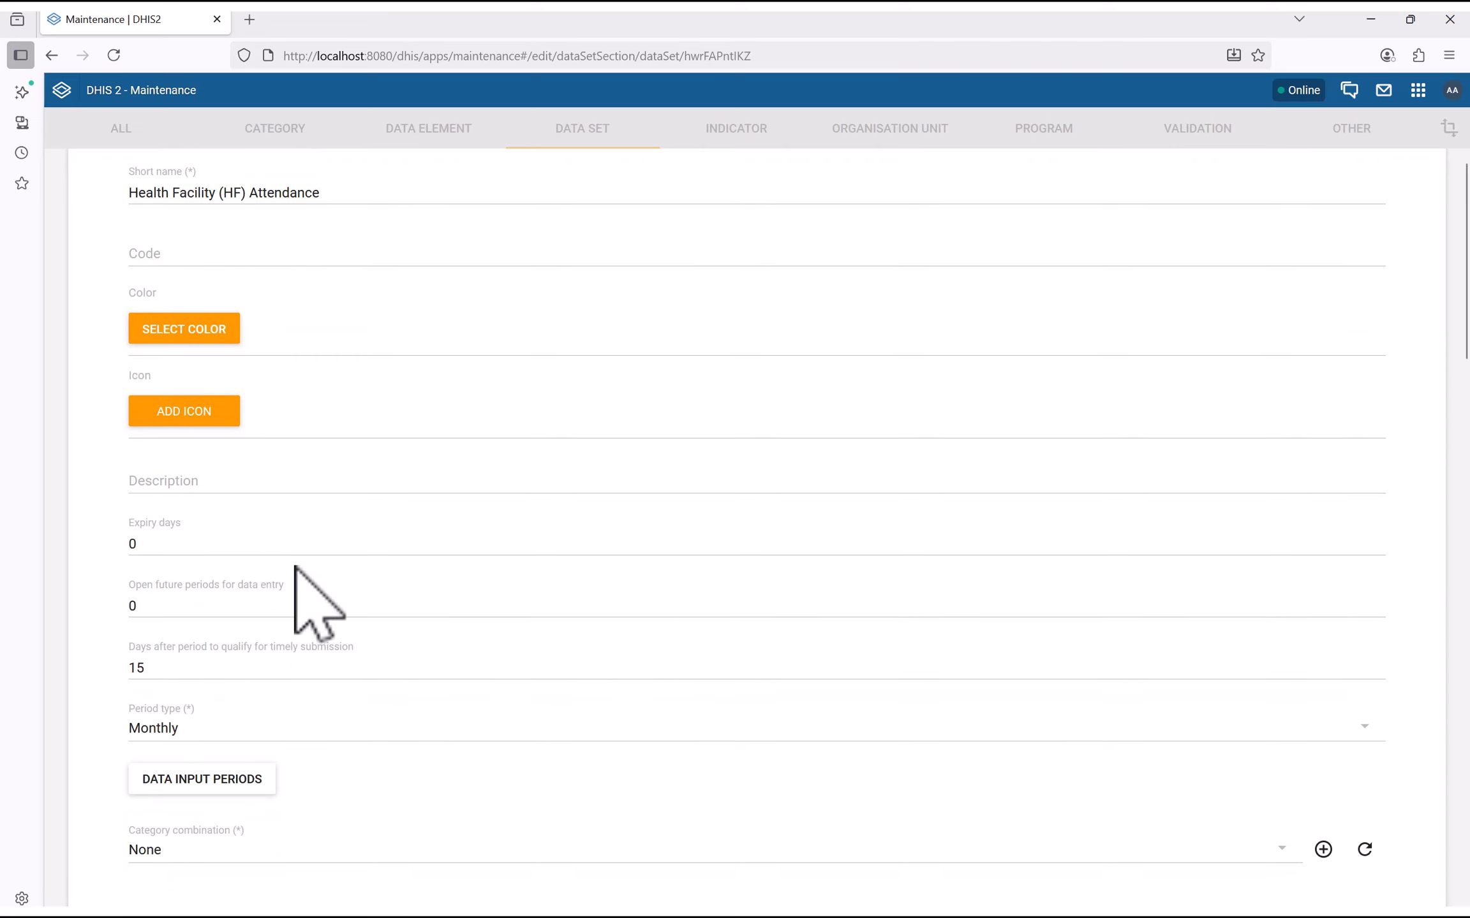
pyautogui.click(152, 579)
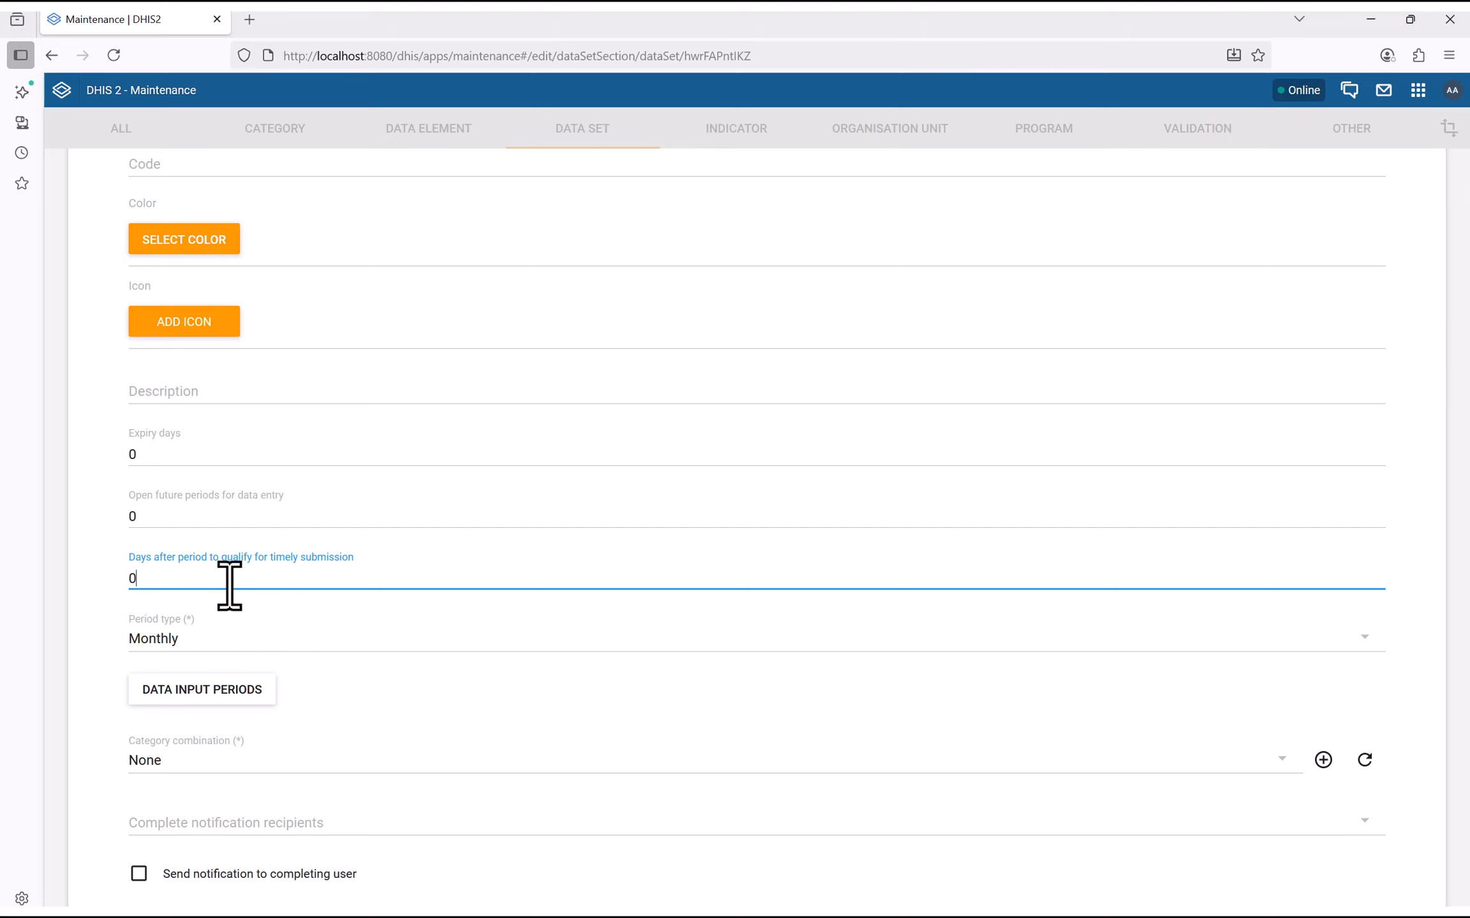
pyautogui.write('0')
pyautogui.click(92, 584)
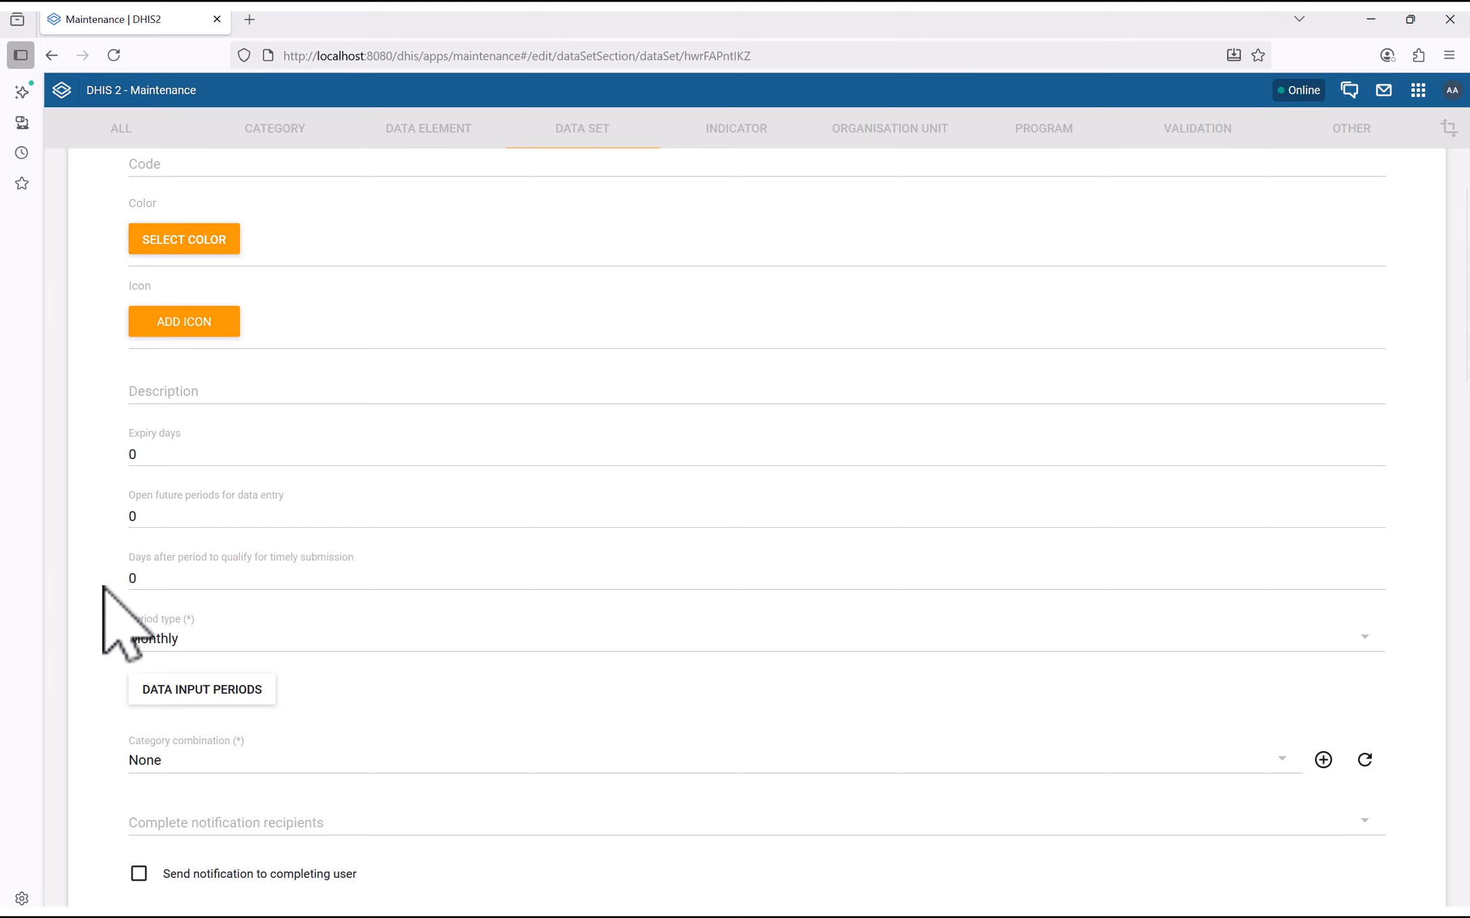
pyautogui.doubleClick(138, 580)
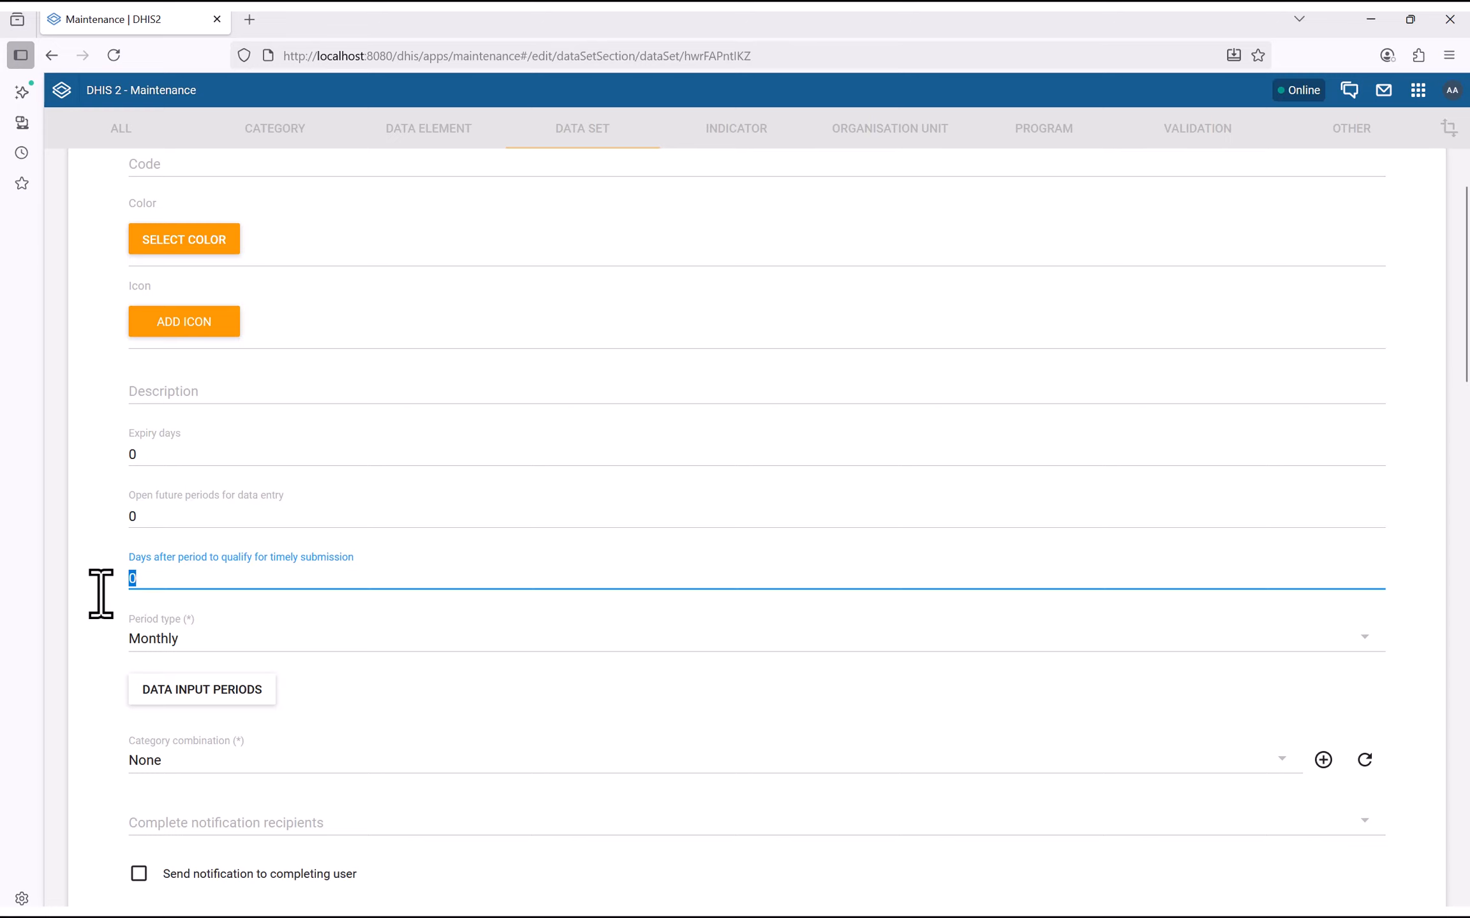
pyautogui.write('15')
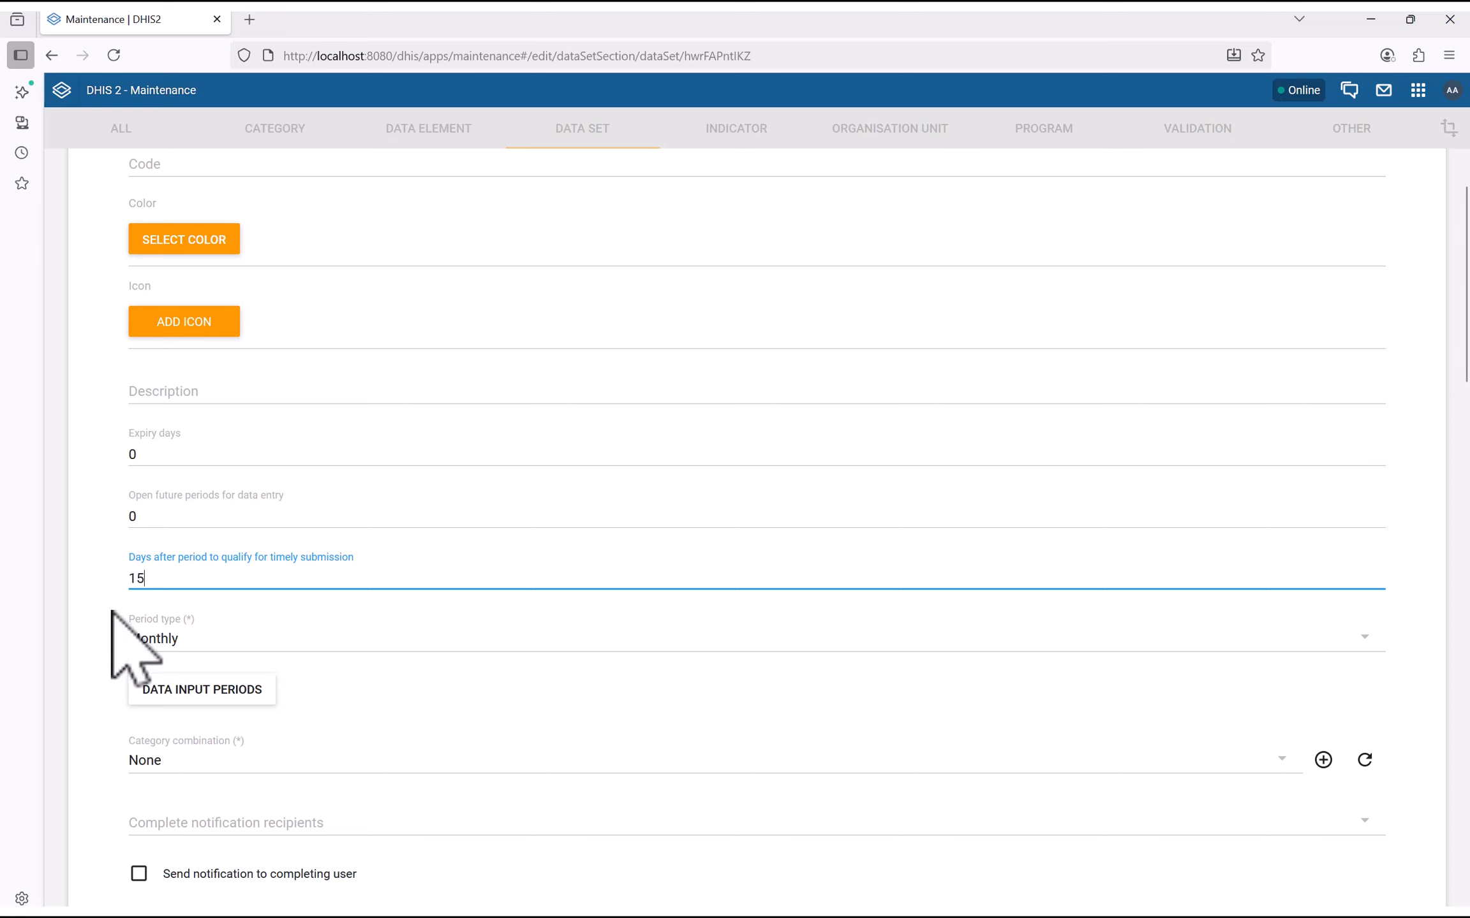
pyautogui.click(106, 593)
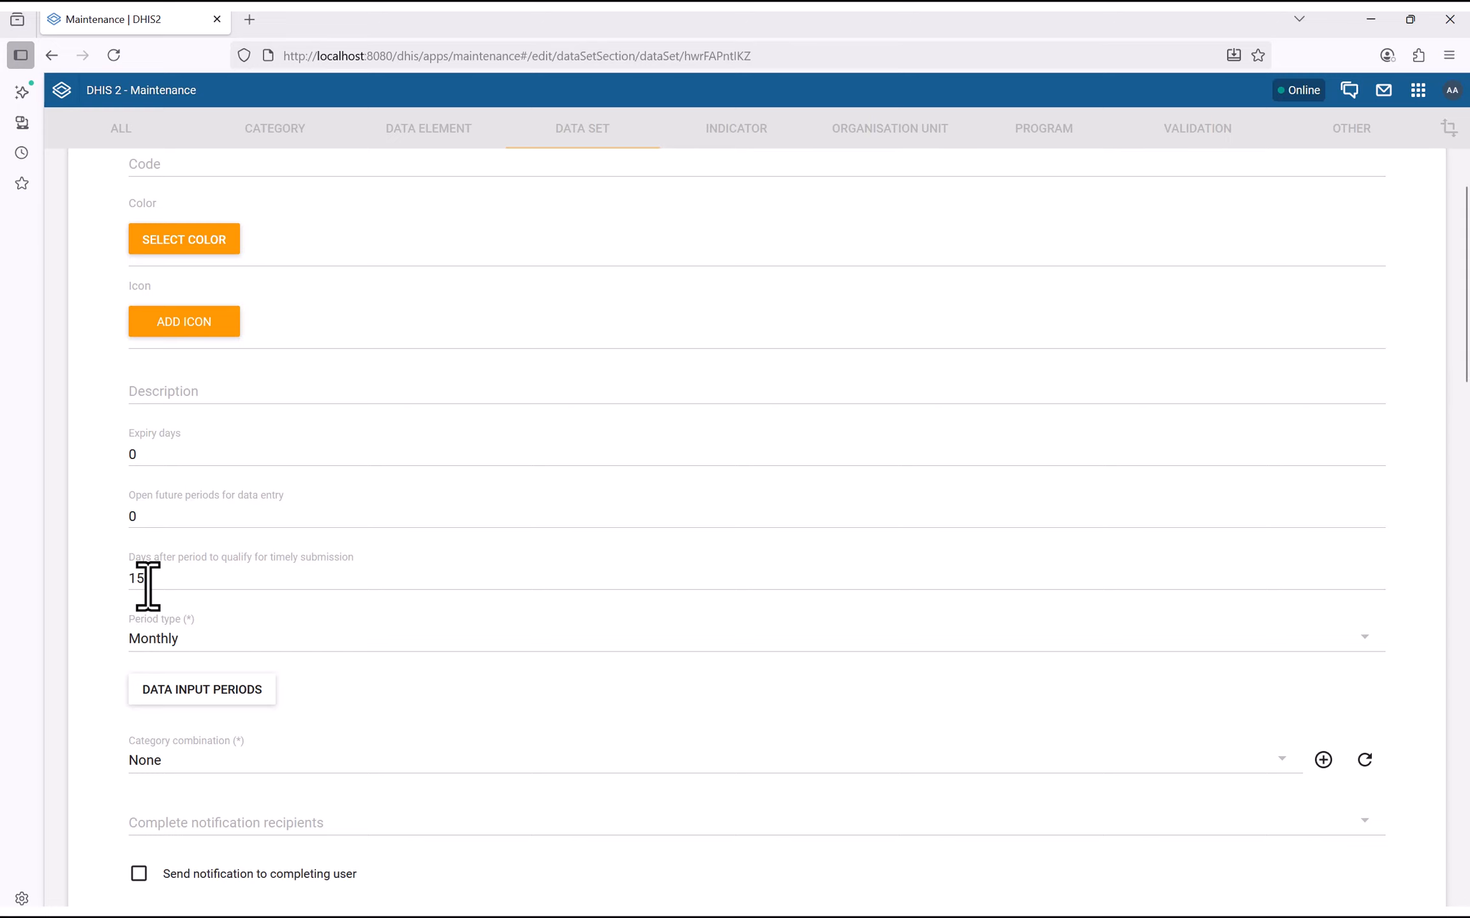
# Reset 'Days after period to qualify for timely submission' to 0
pyautogui.moveTo(149, 584); pyautogui.dragTo(100, 581)
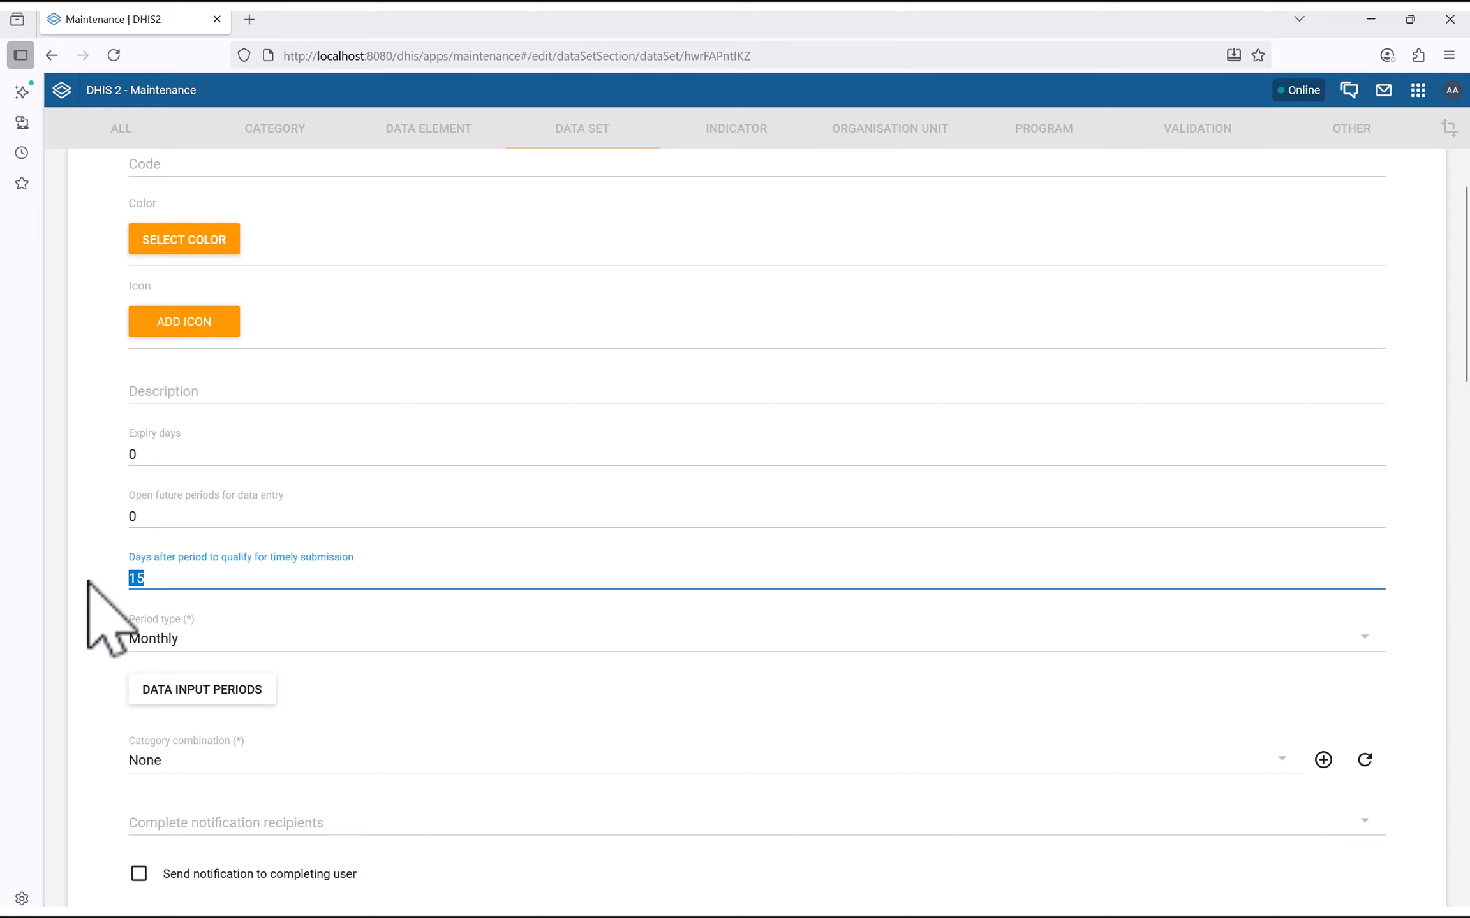
pyautogui.write('0')
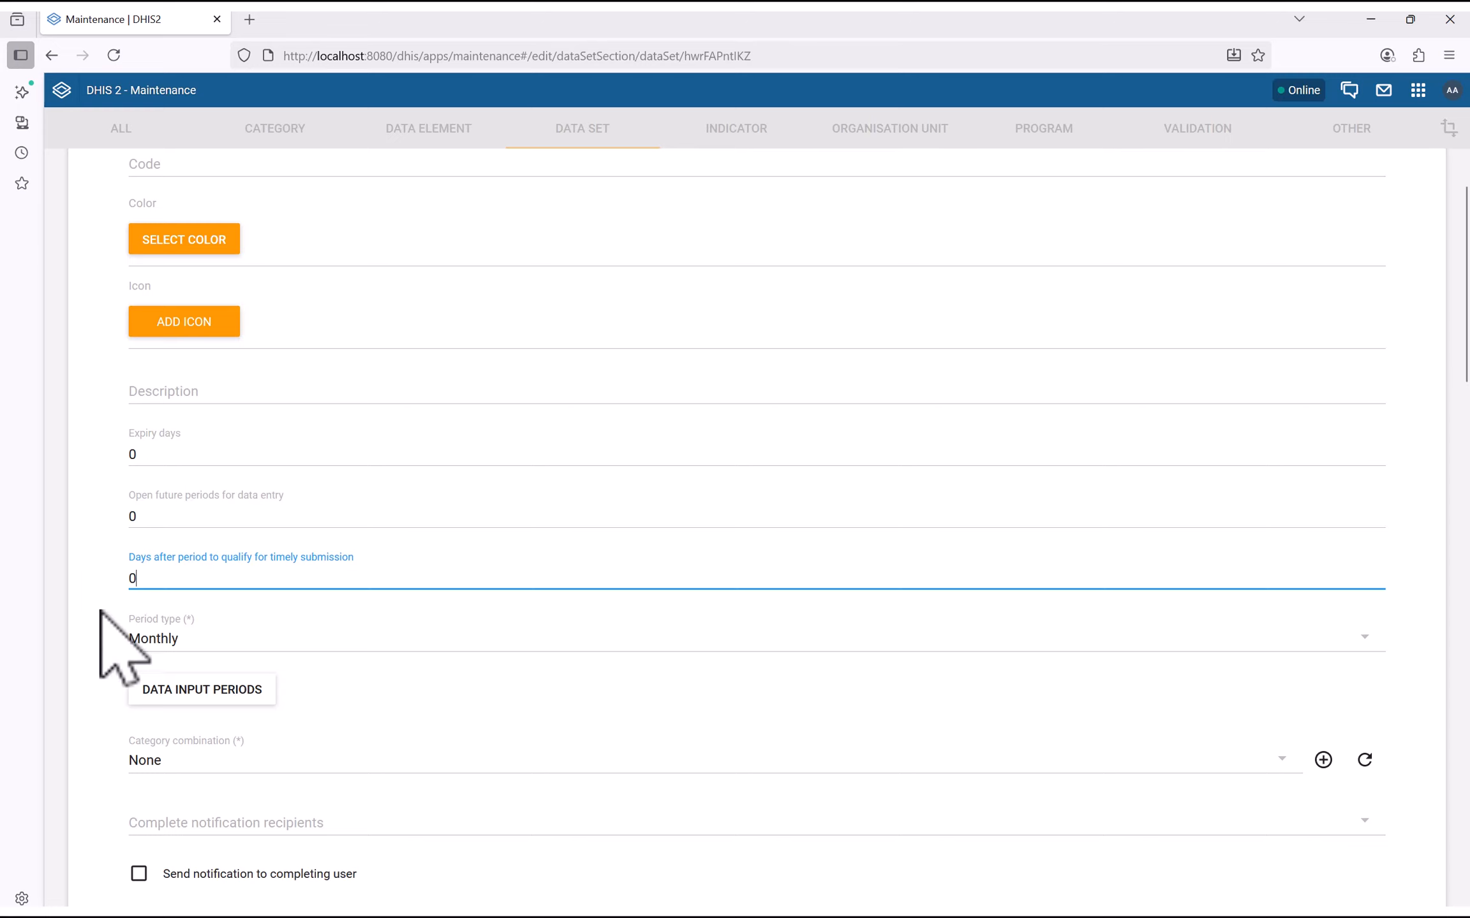
pyautogui.click(100, 613)
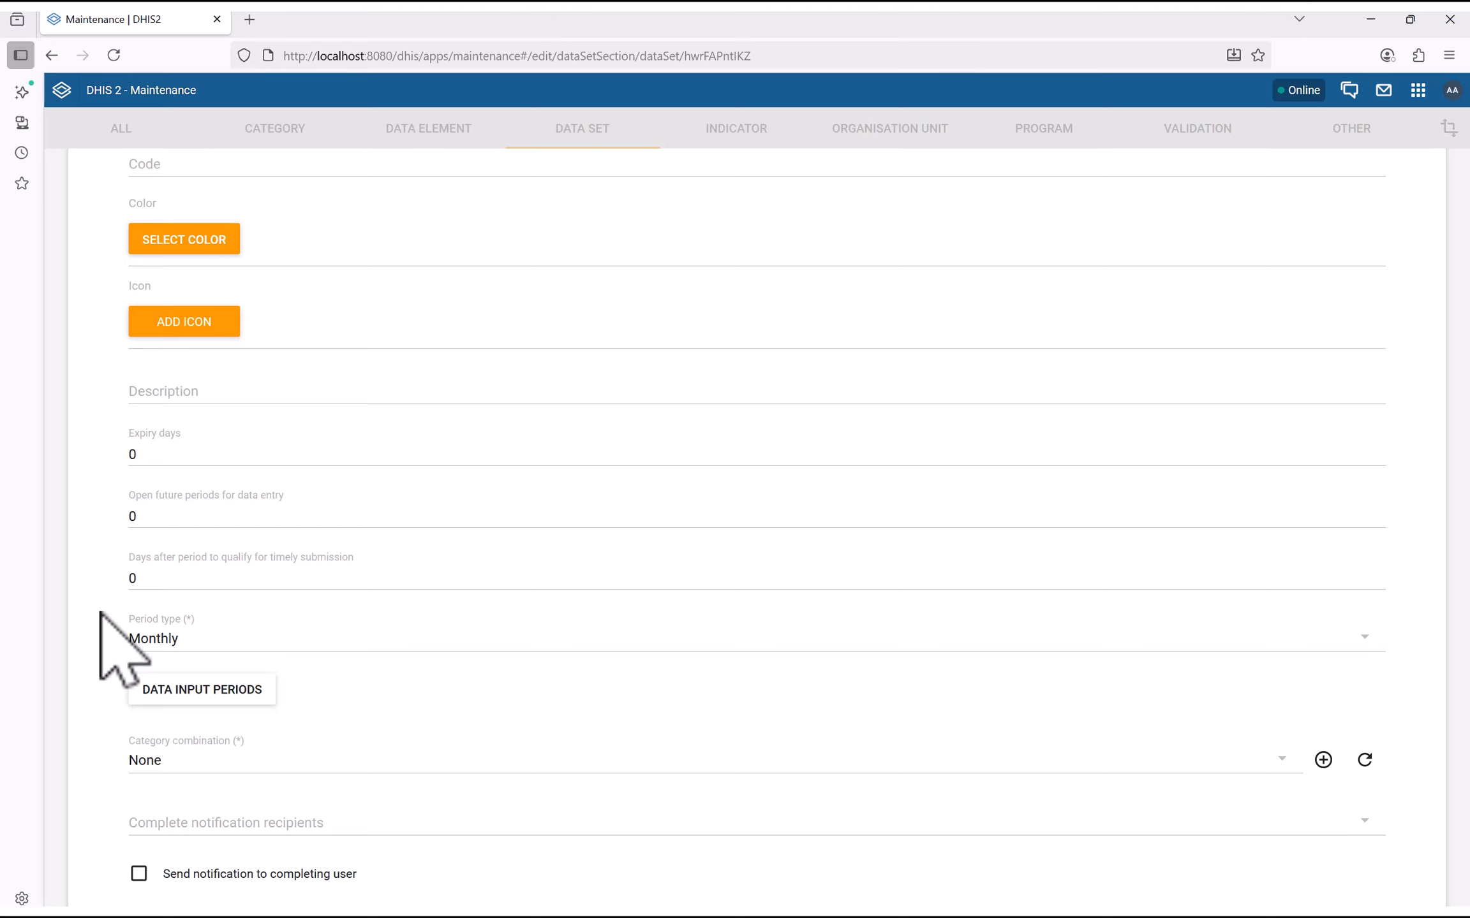
pyautogui.moveTo(142, 585); pyautogui.dragTo(75, 584)
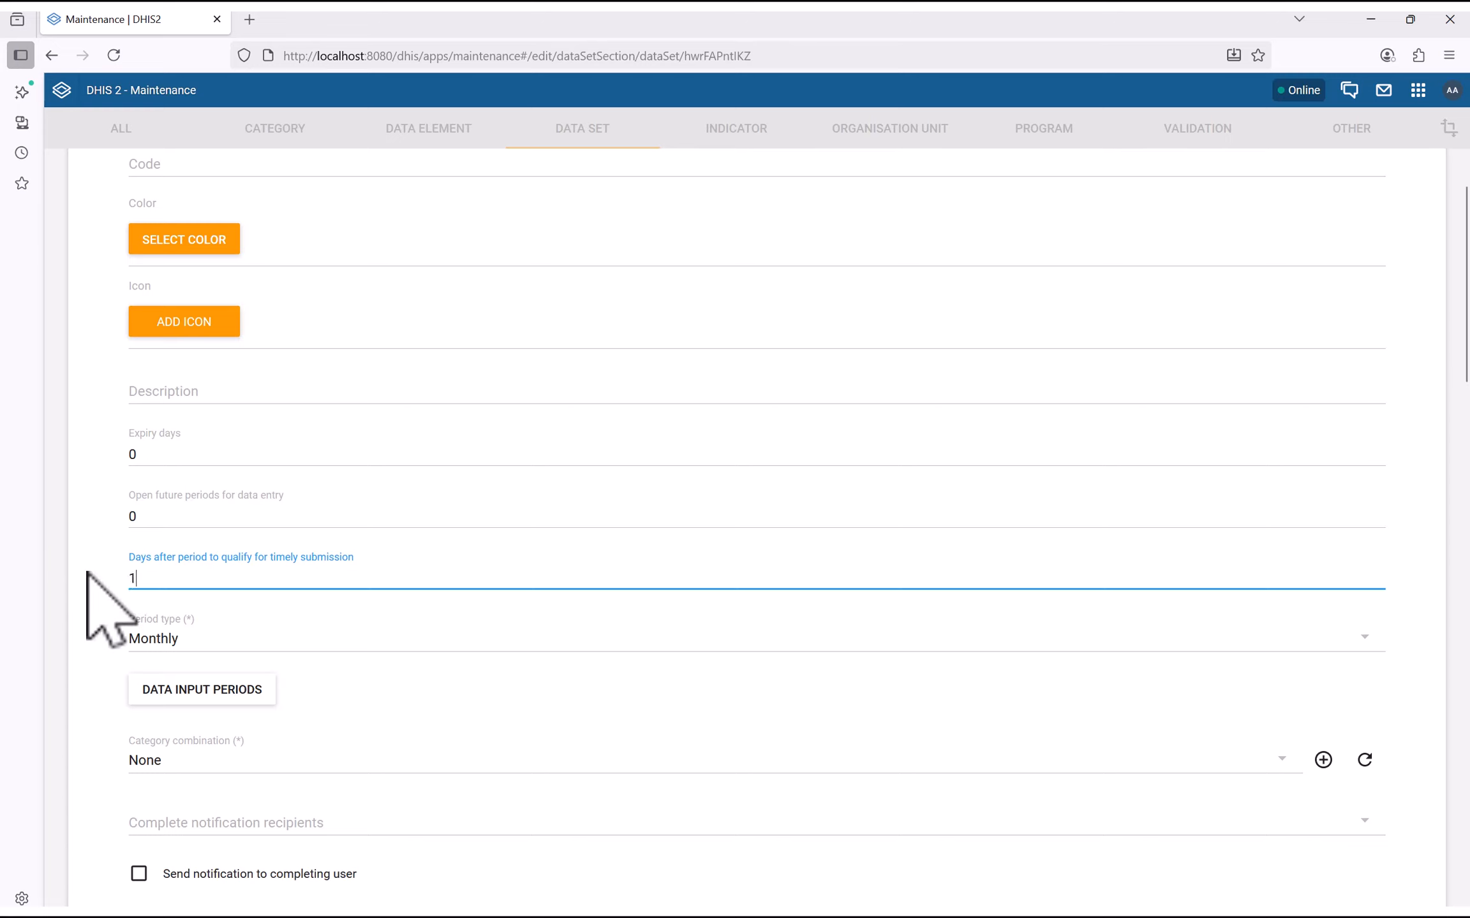
pyautogui.click(88, 572)
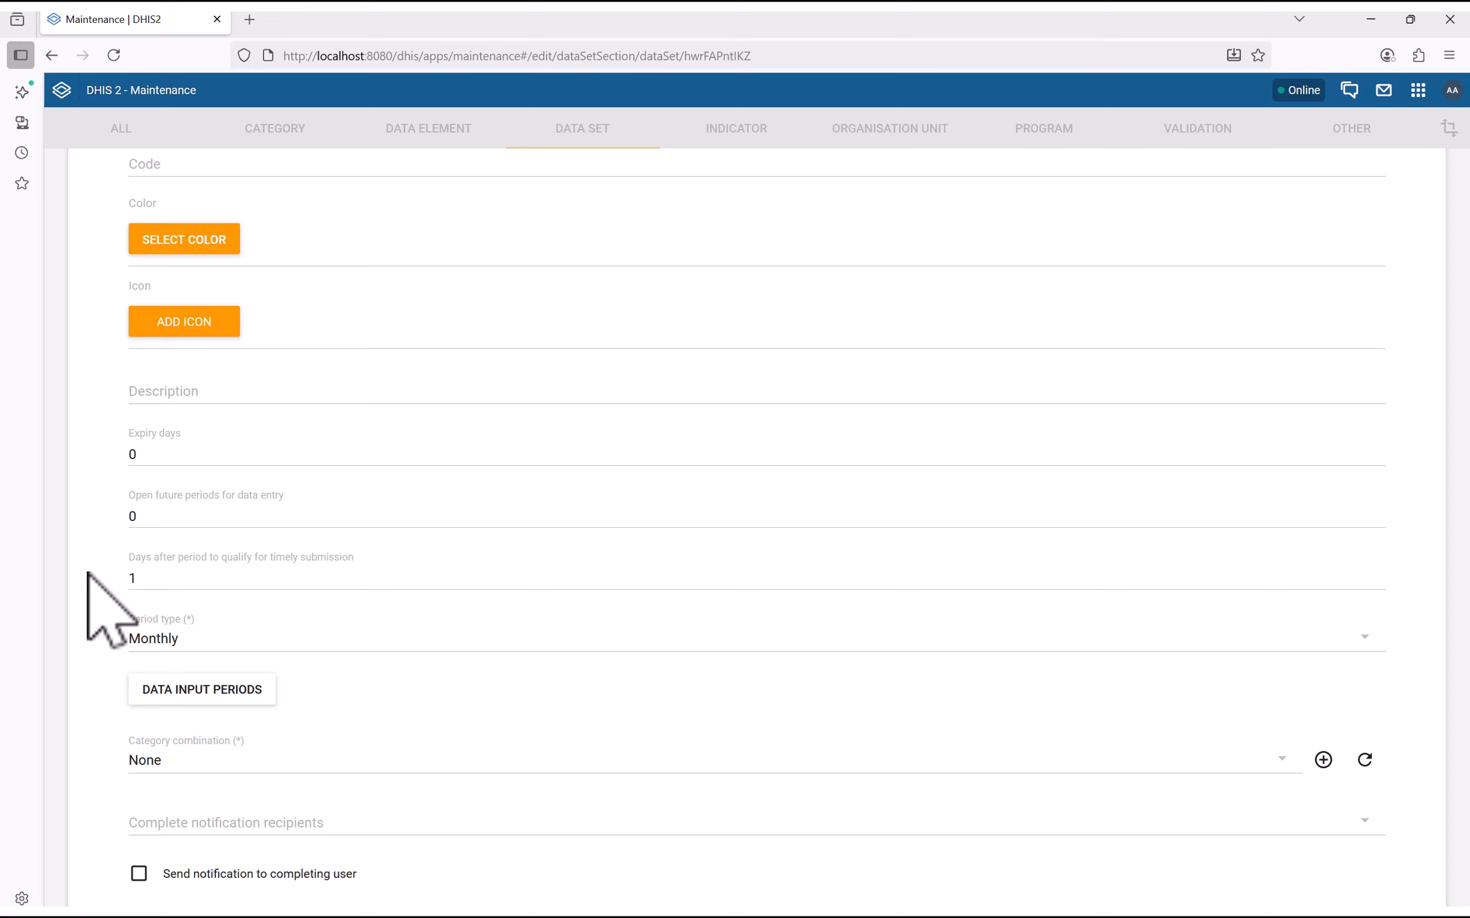
pyautogui.moveTo(139, 578); pyautogui.dragTo(73, 588)
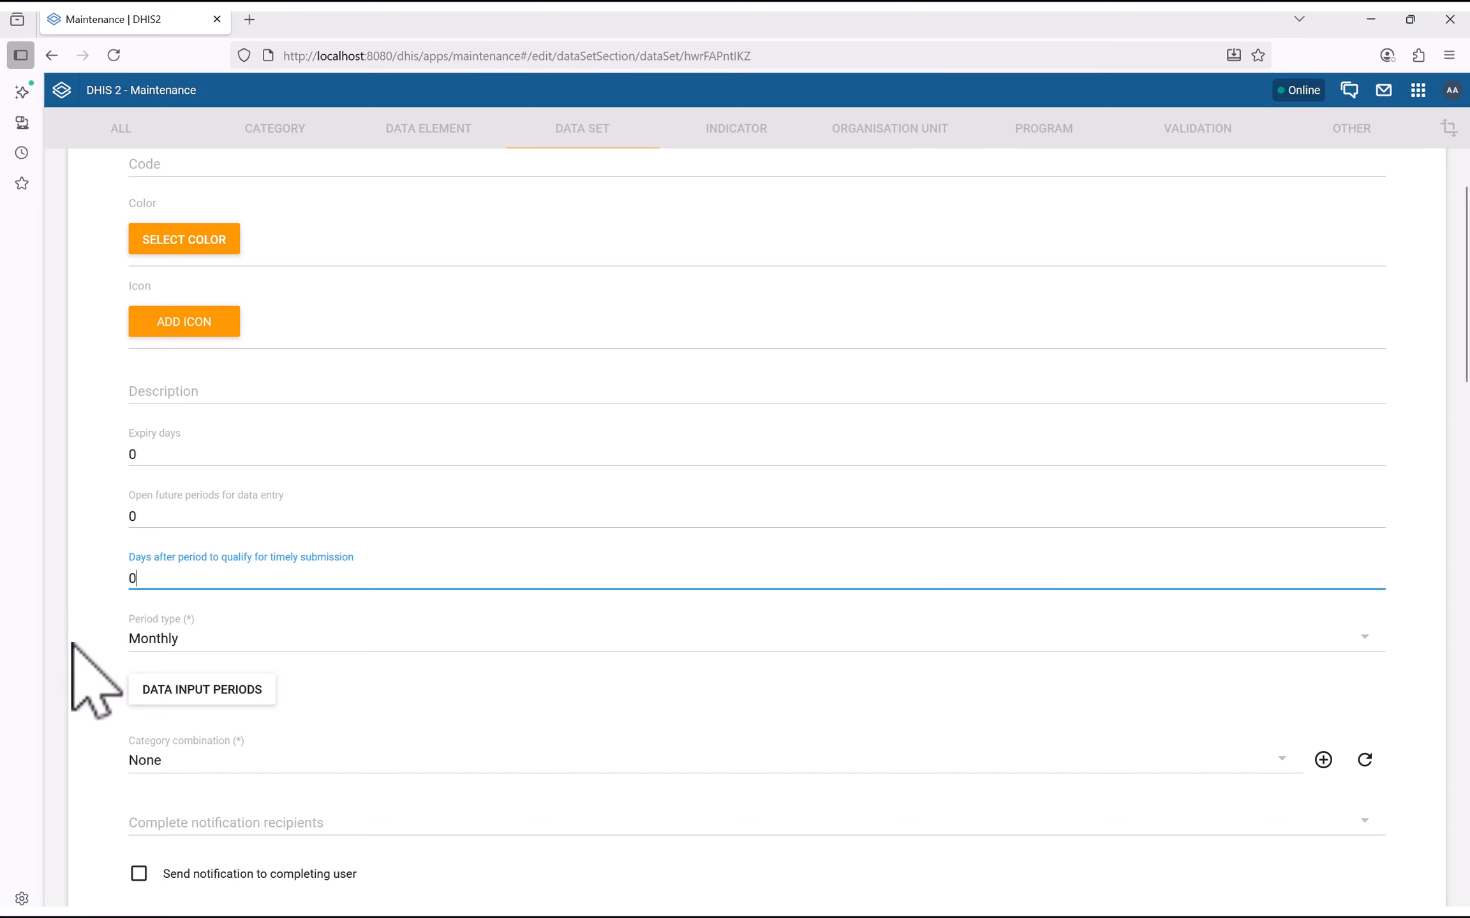
pyautogui.click(95, 680)
# Set the period type to Daily, leaving the data input periods unchanged
pyautogui.click(217, 646)
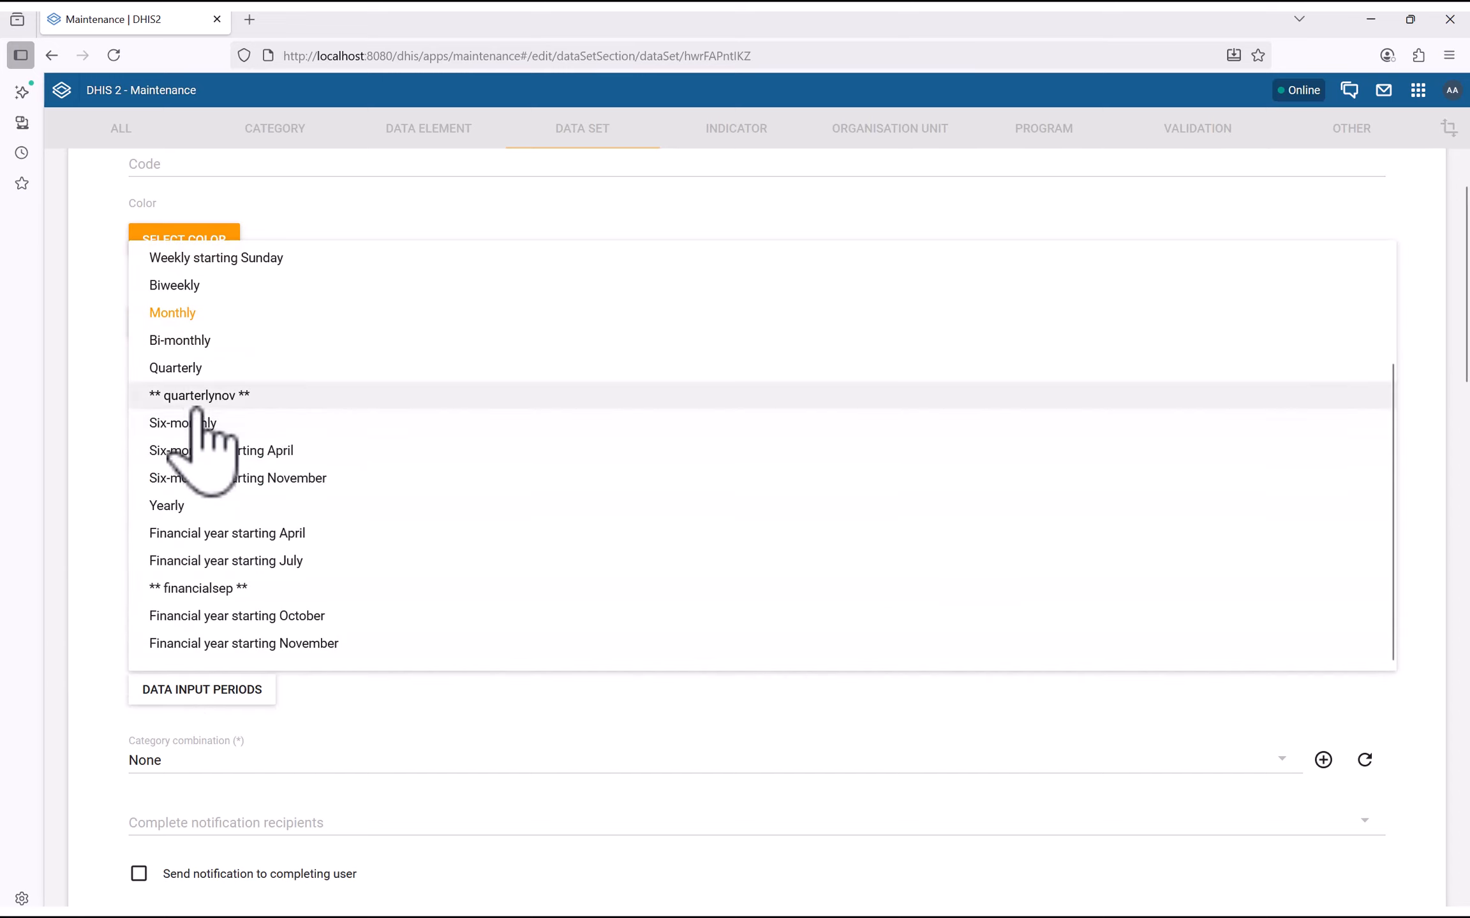
pyautogui.scroll(3, 197, 396)
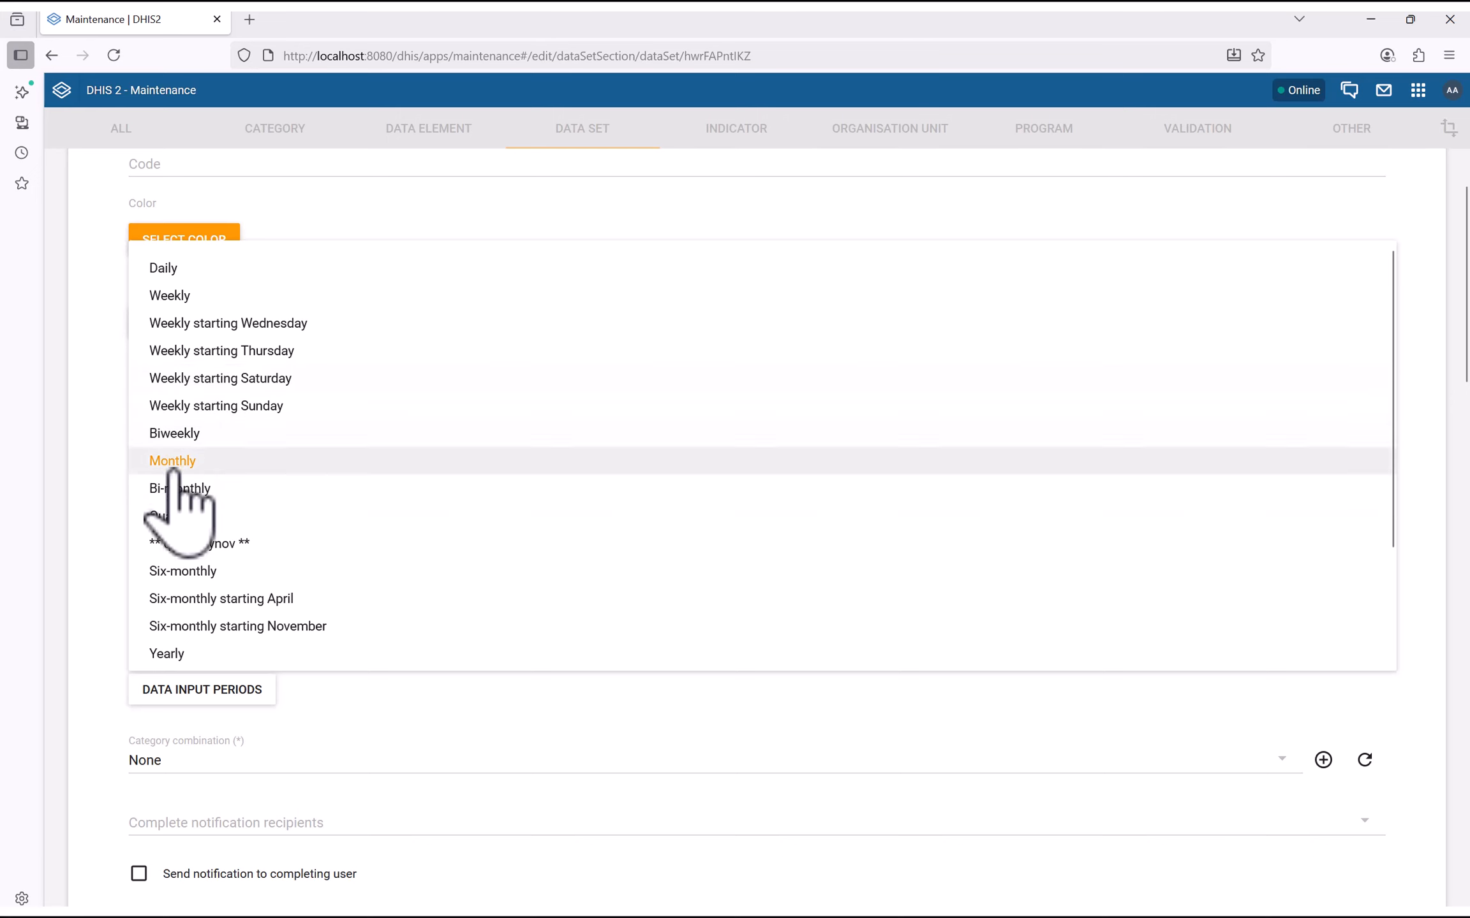
pyautogui.click(171, 272)
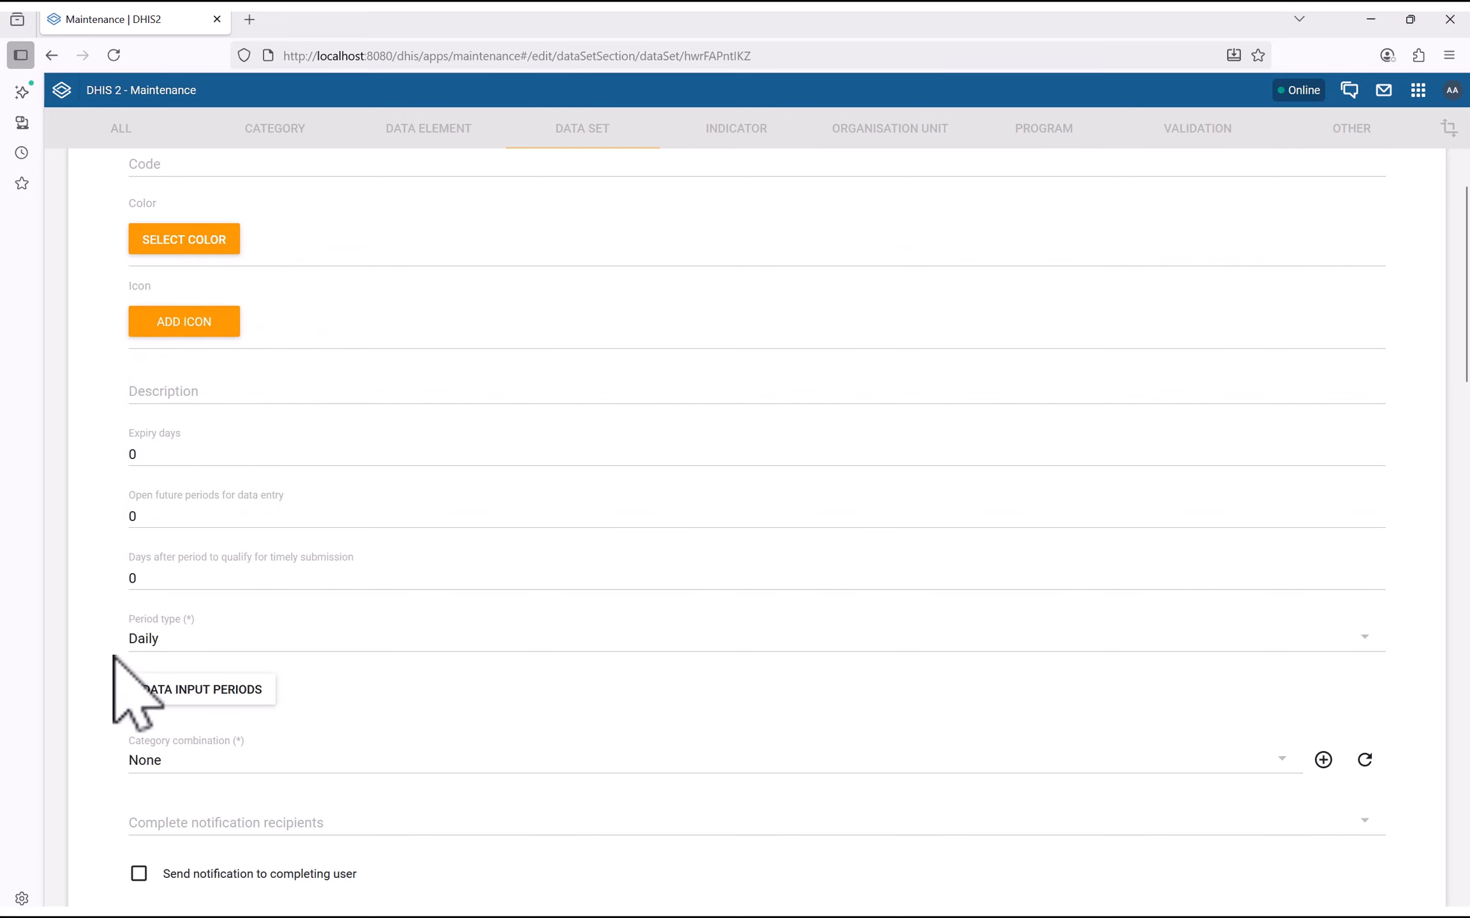
pyautogui.scroll(-3, 117, 654)
pyautogui.scroll(-2, 117, 654)
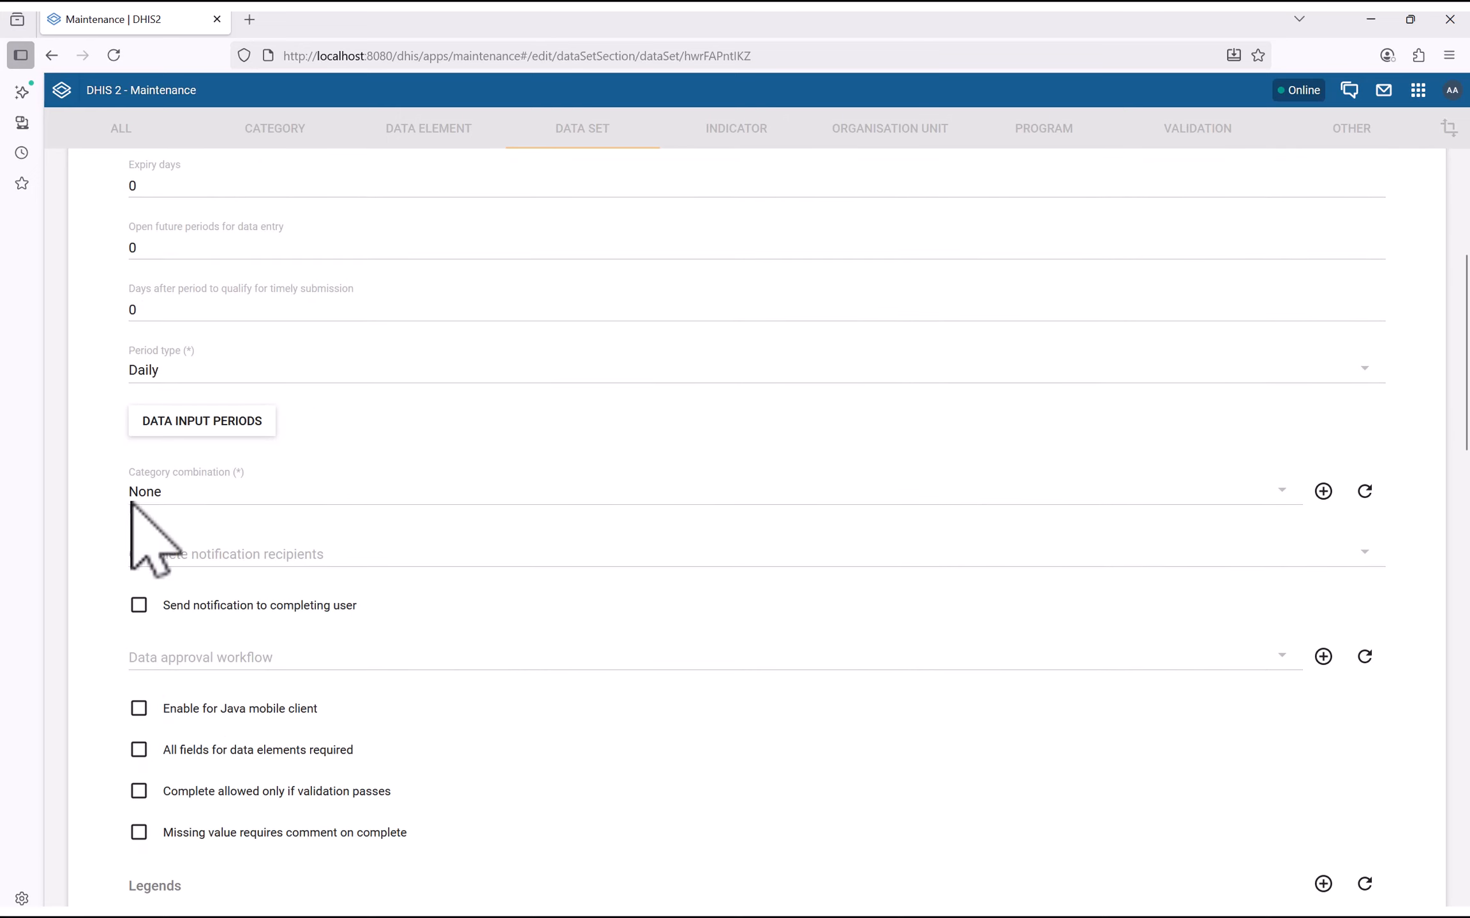
pyautogui.click(189, 421)
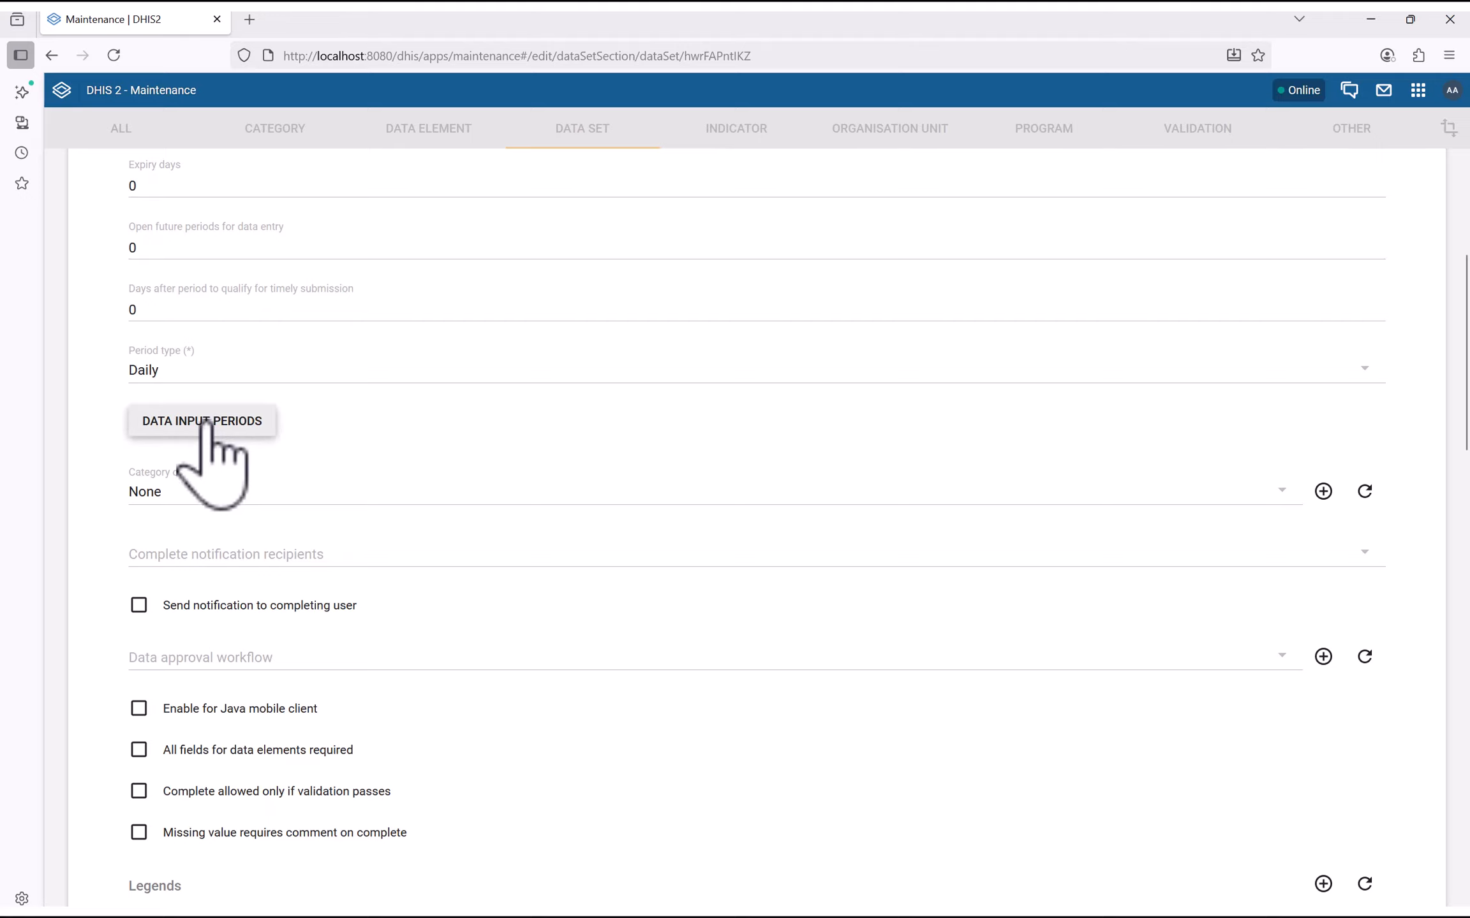
pyautogui.click(477, 521)
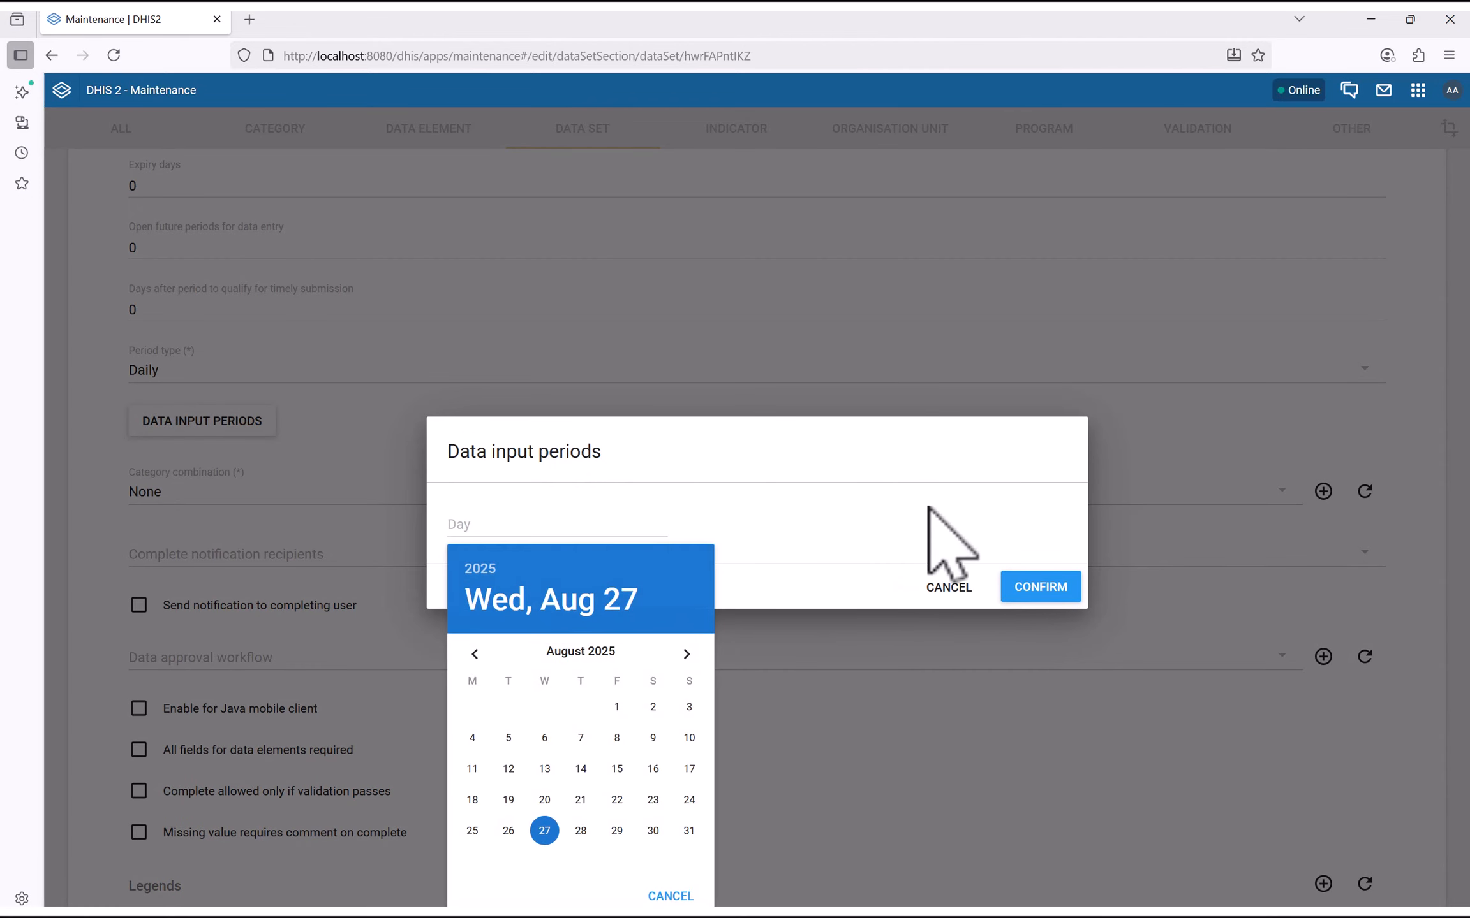
pyautogui.click(935, 541)
pyautogui.click(946, 587)
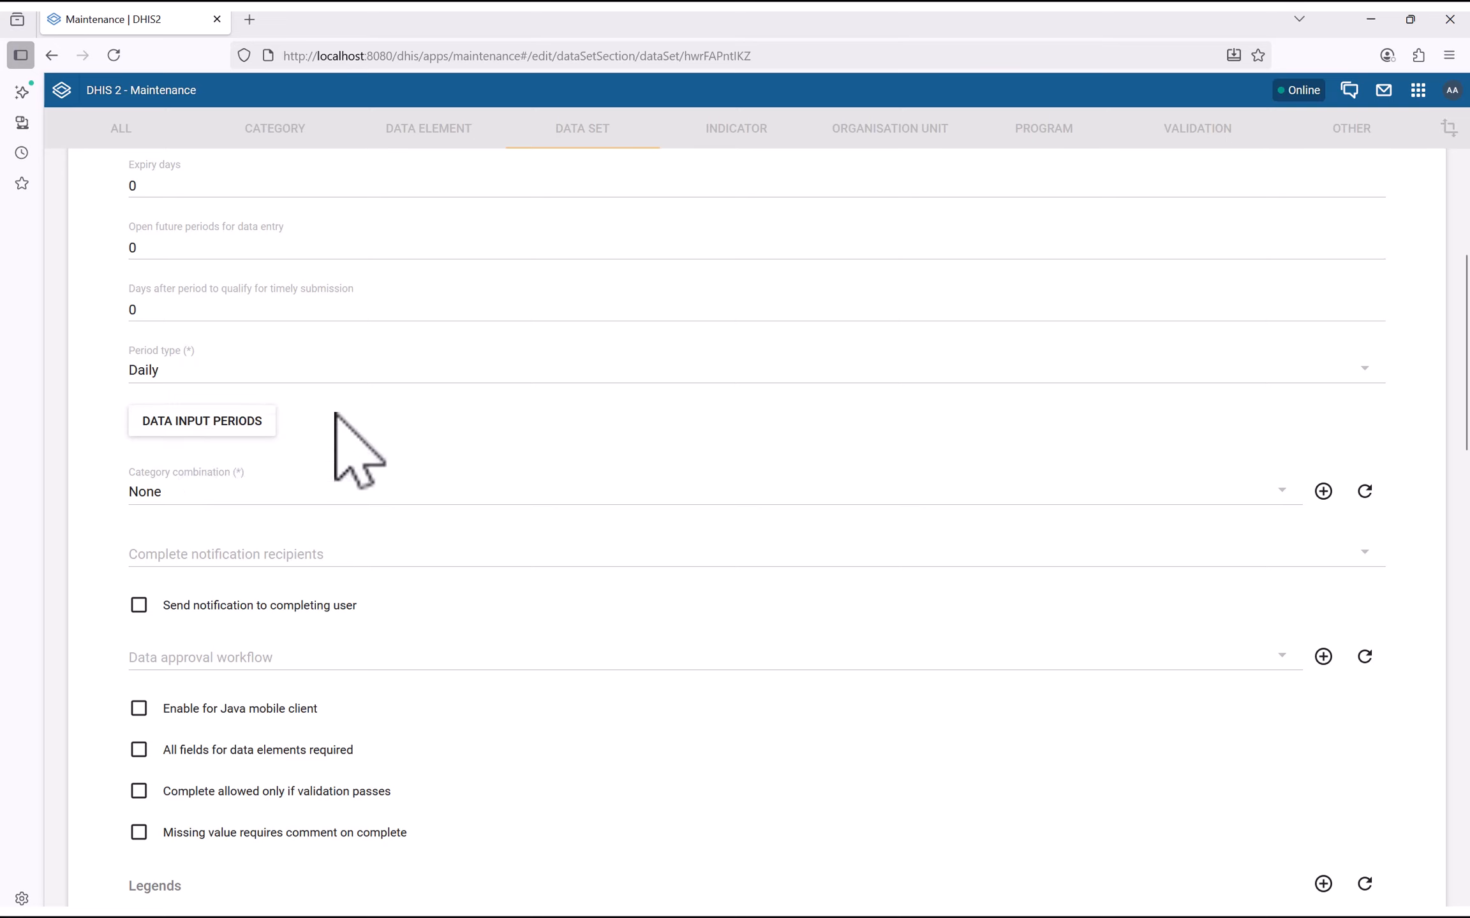
# Filter org units by 'Sier', expand Bo District and Kakua Chiefdom, then save the data set
pyautogui.scroll(-2, 96, 561)
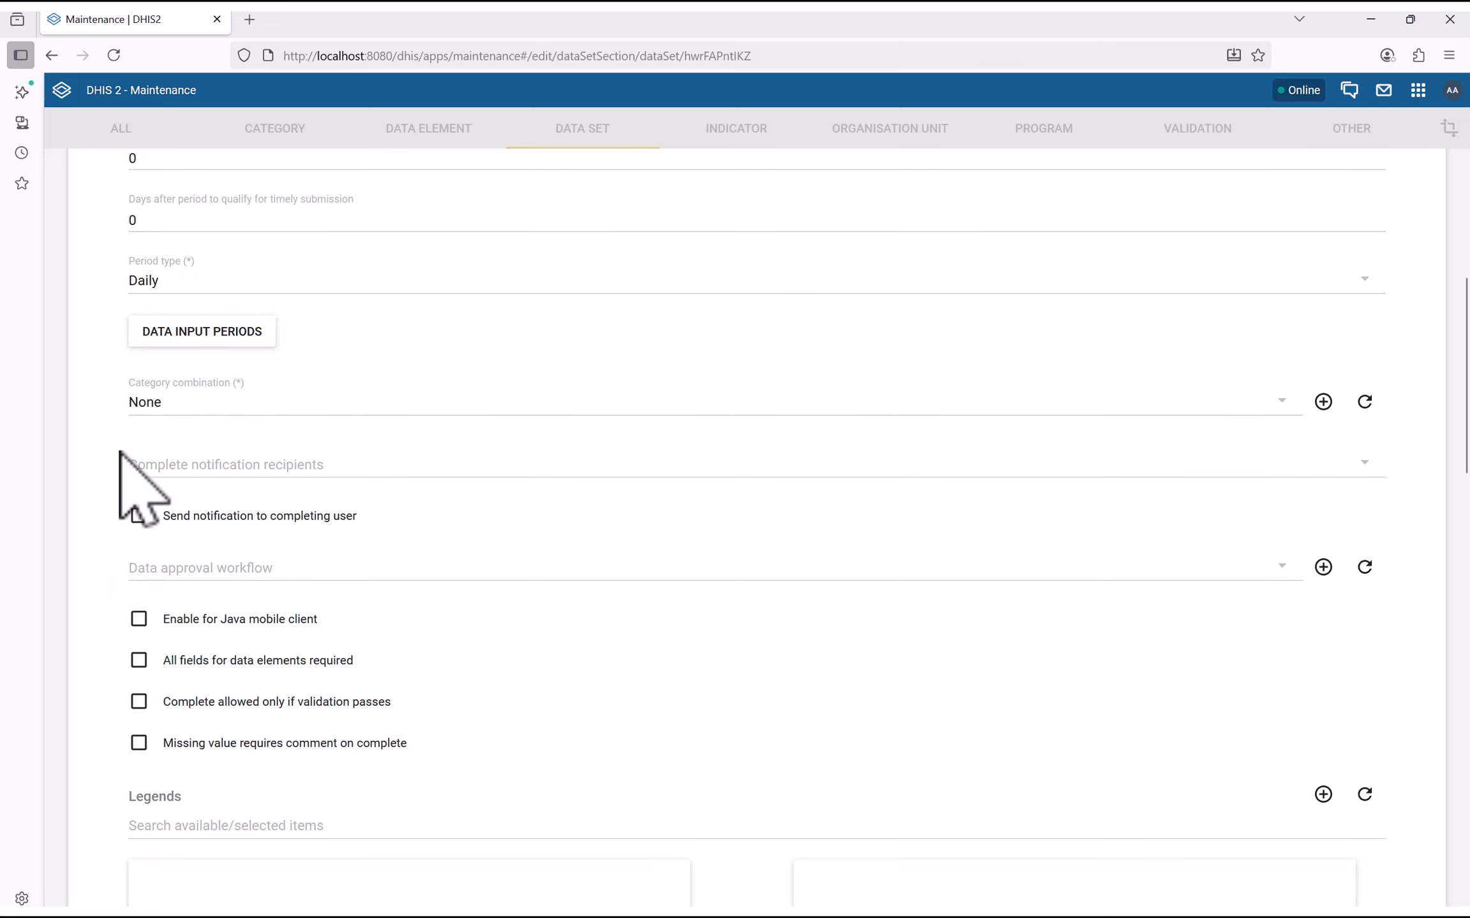
pyautogui.scroll(-10, 345, 623)
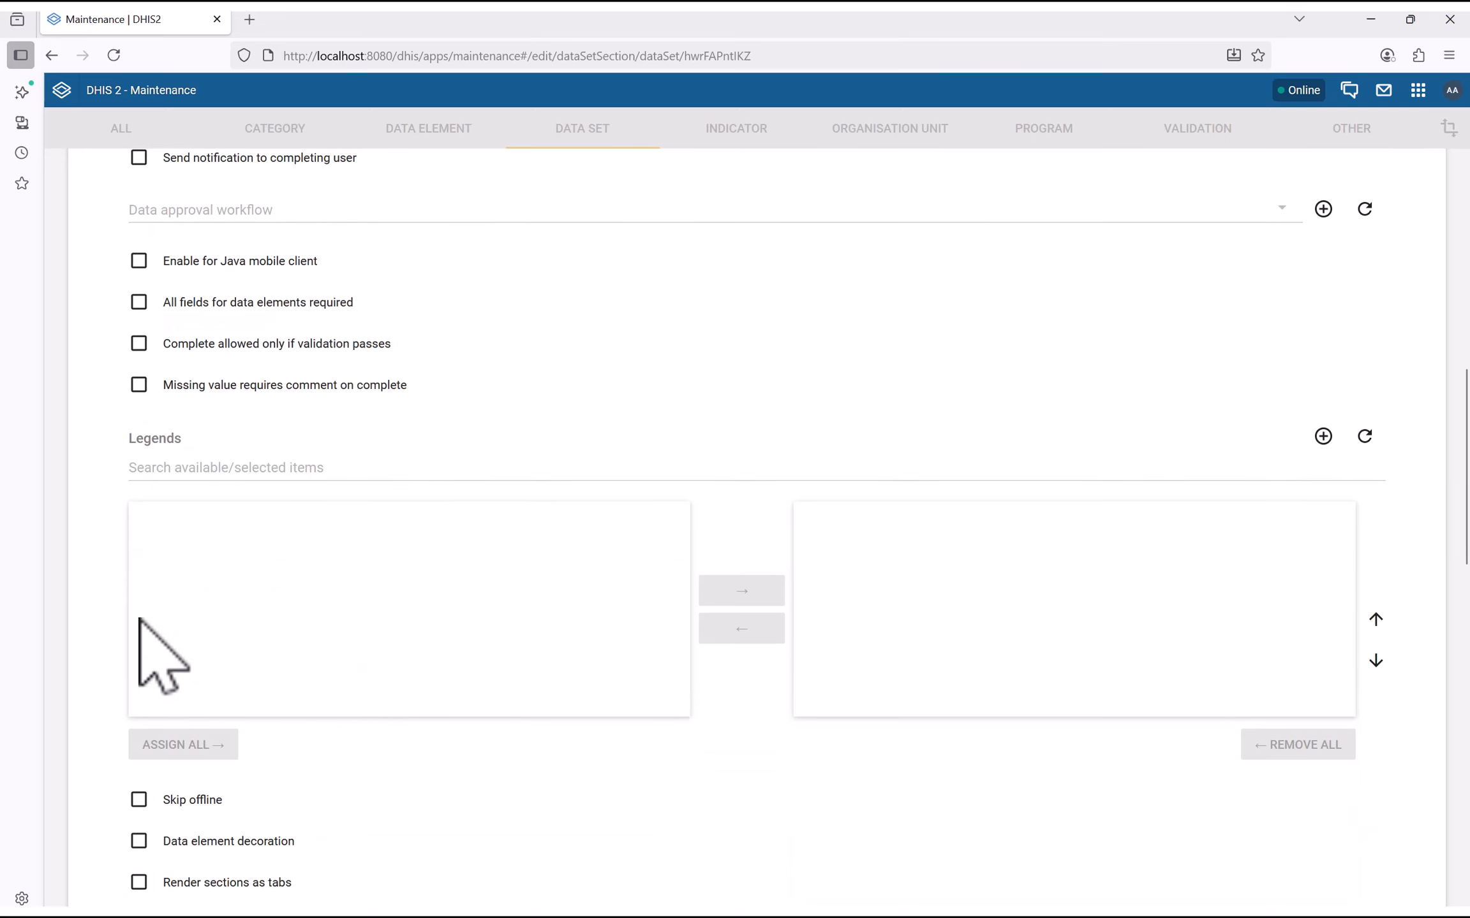
pyautogui.scroll(-12, 628, 594)
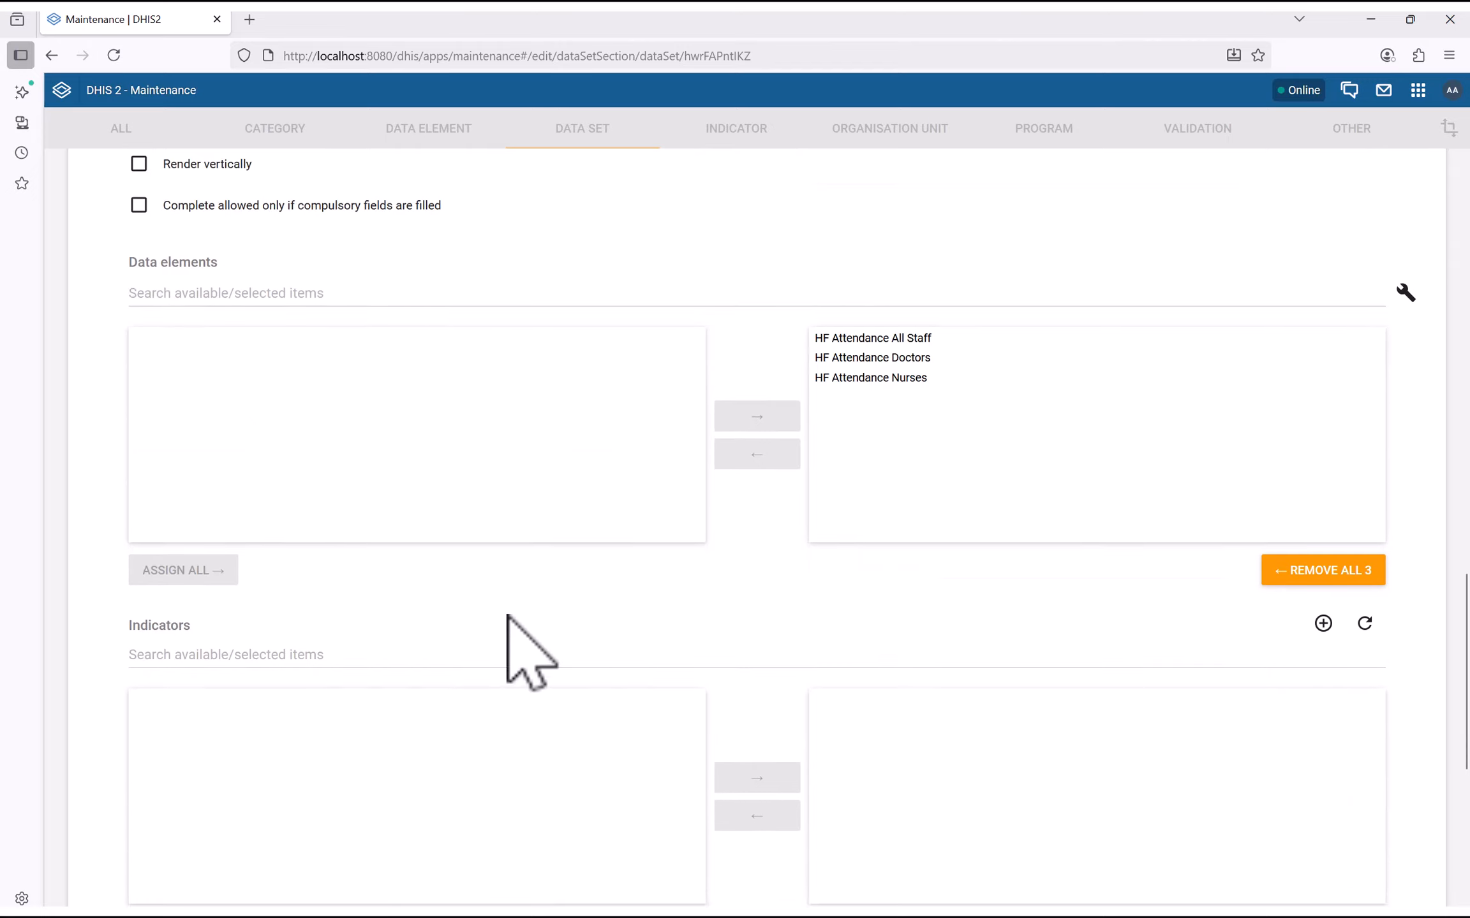
pyautogui.scroll(-4, 893, 638)
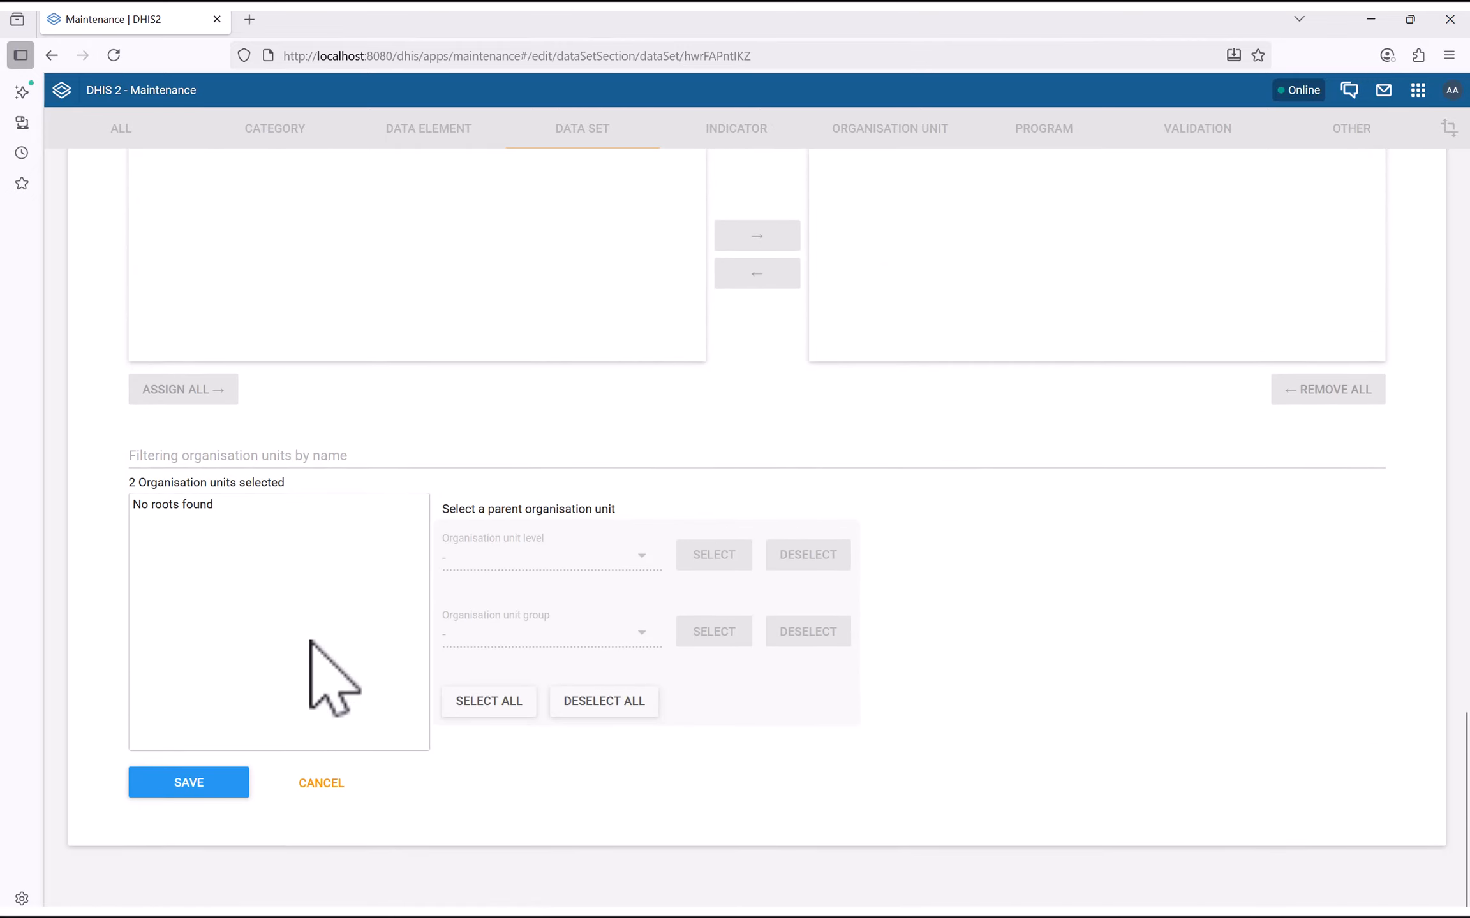
pyautogui.click(216, 459)
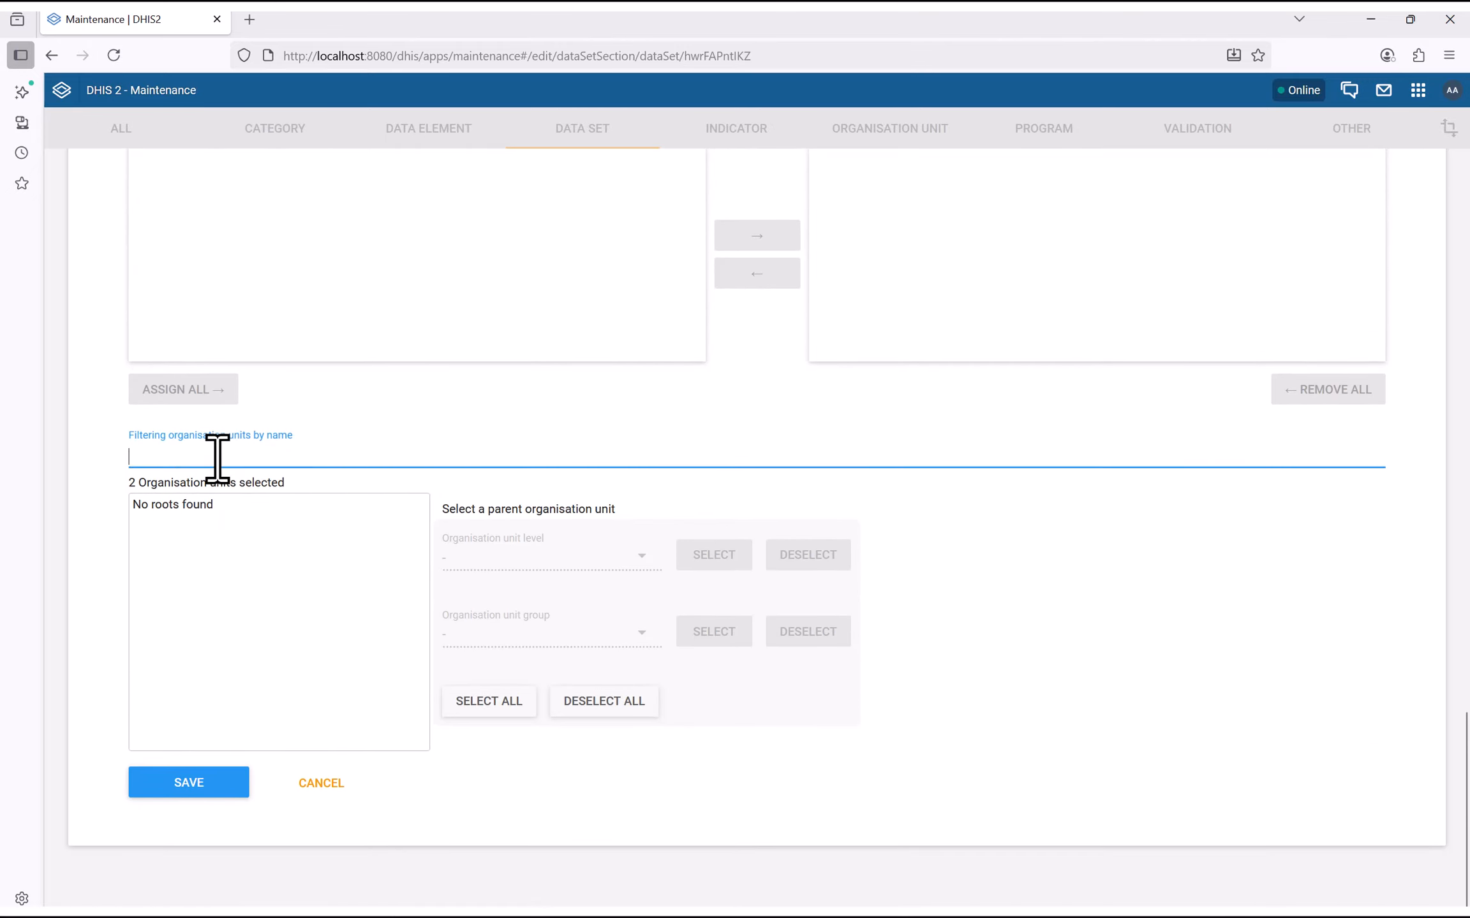
pyautogui.write('Sier')
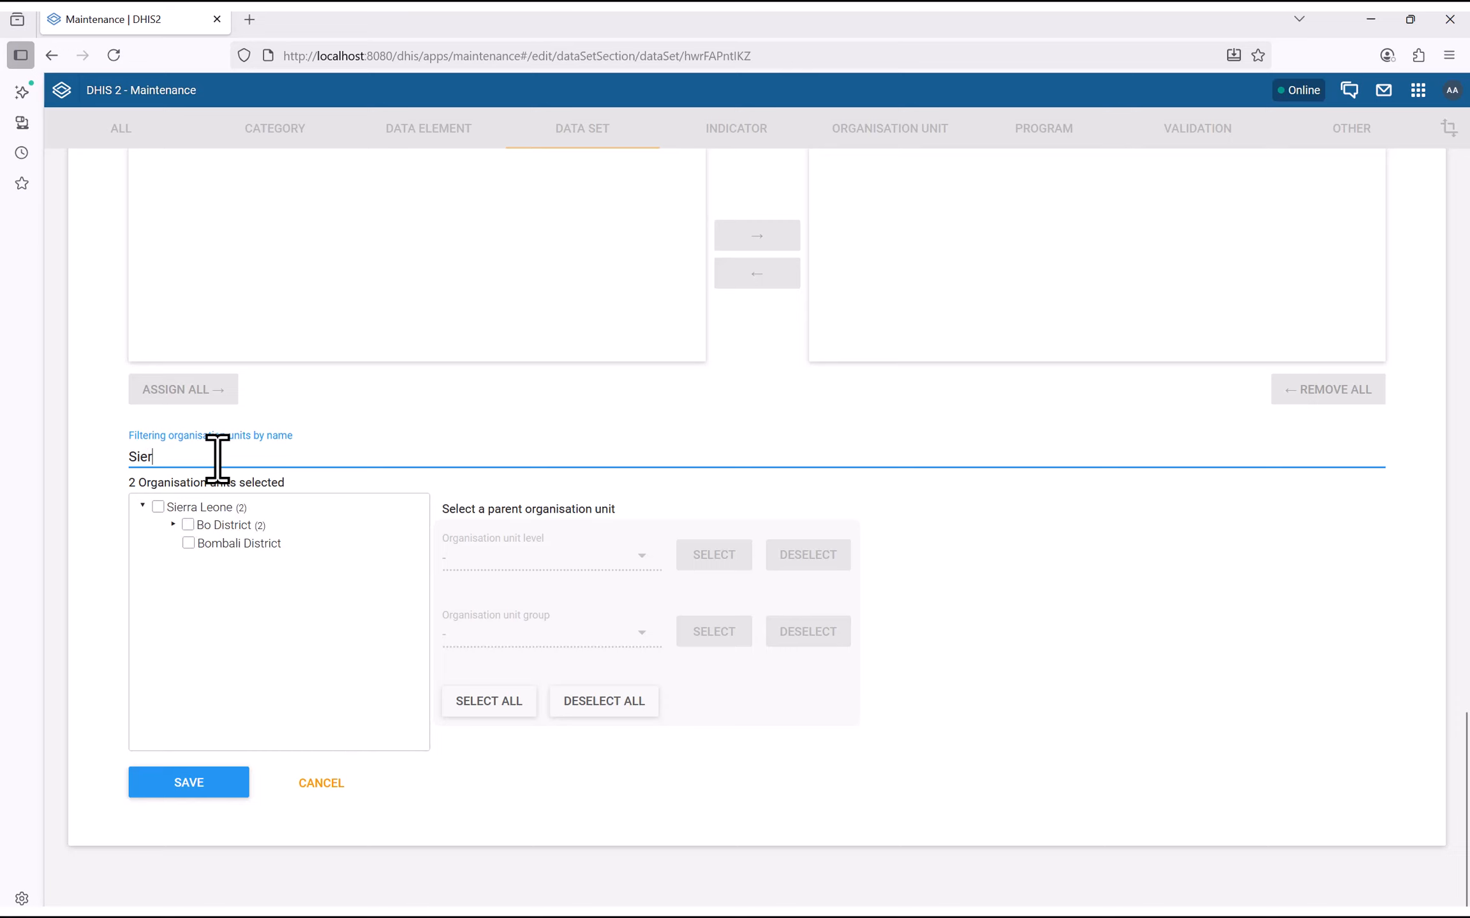
pyautogui.click(173, 524)
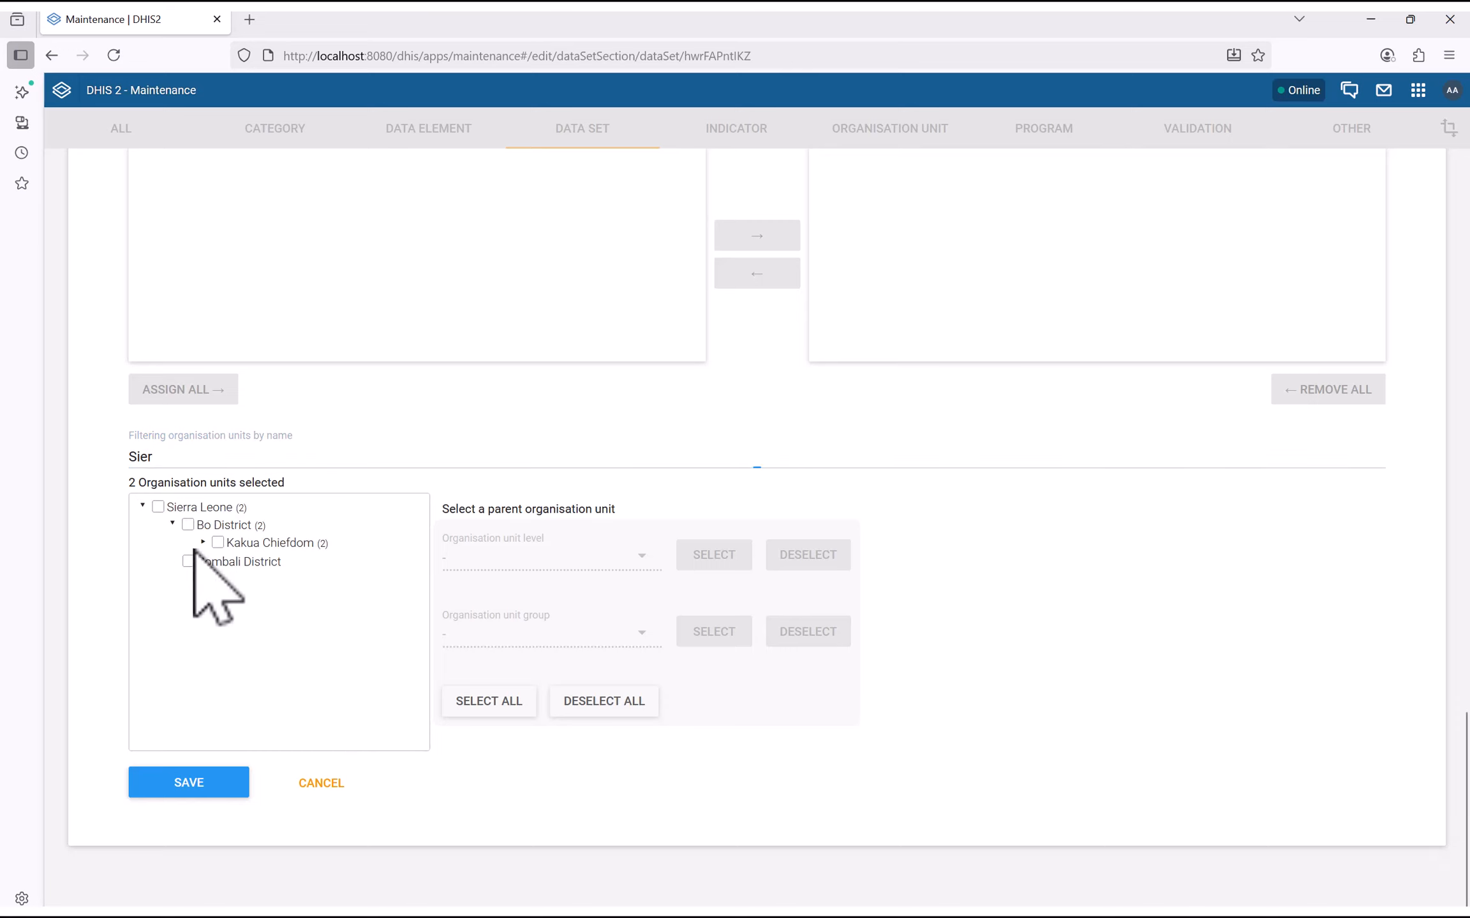
pyautogui.click(203, 543)
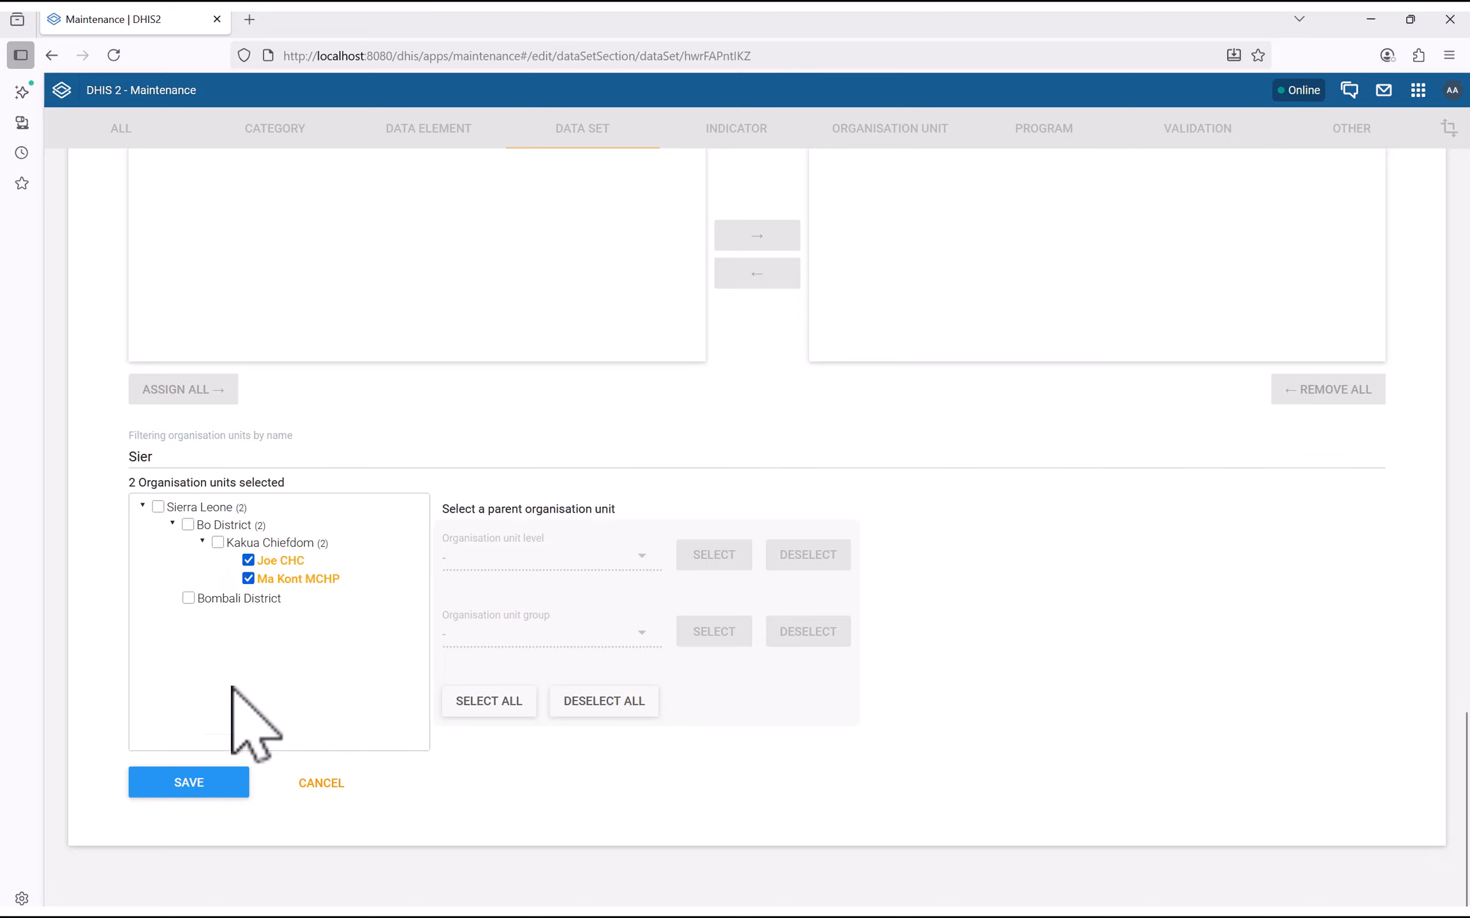
pyautogui.click(195, 782)
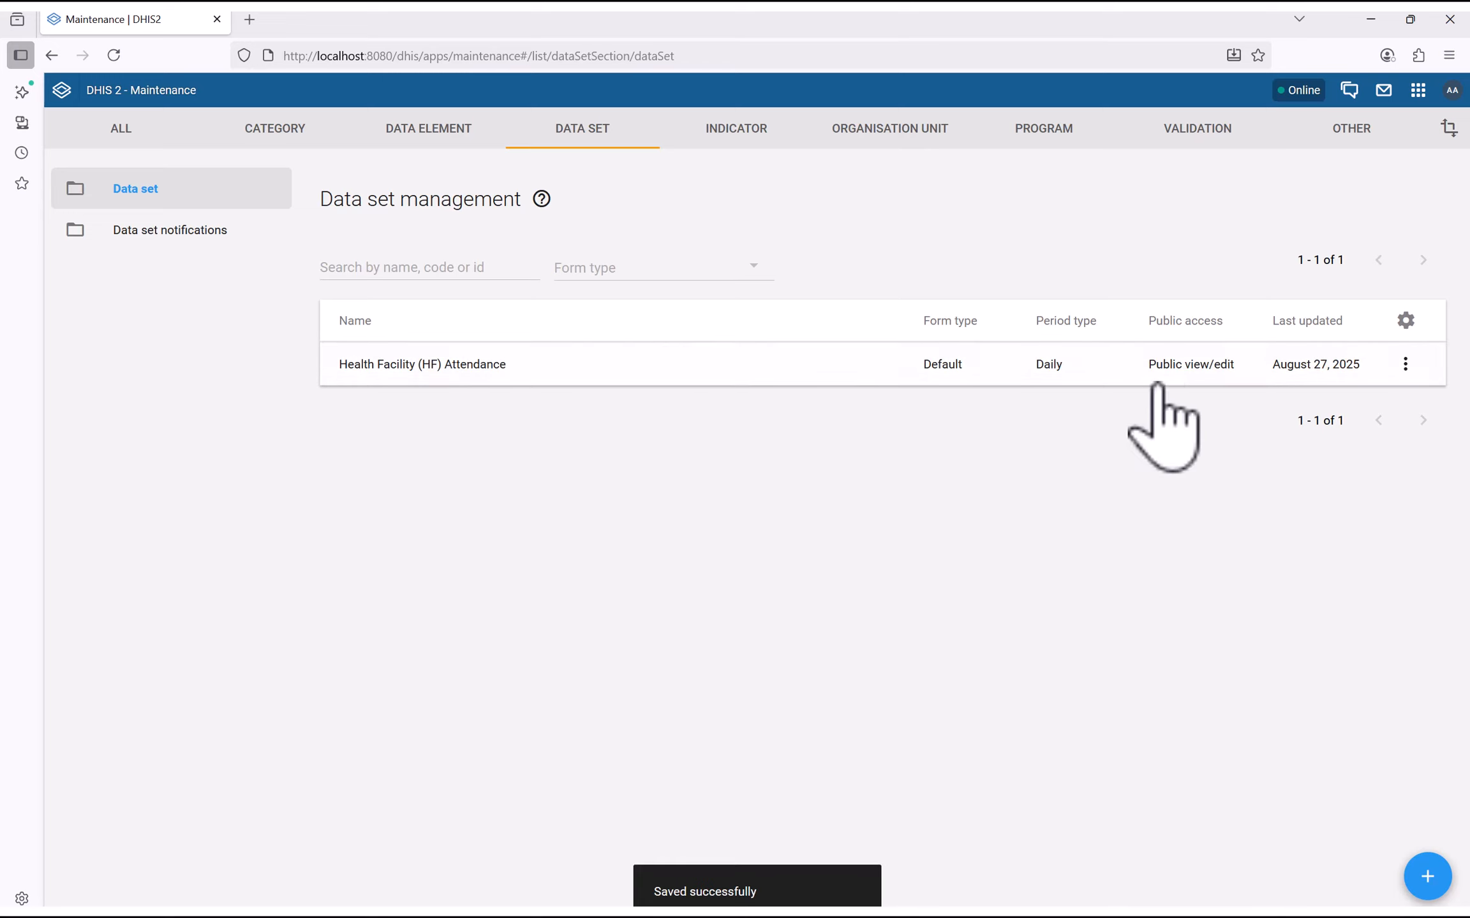
pyautogui.click(1405, 364)
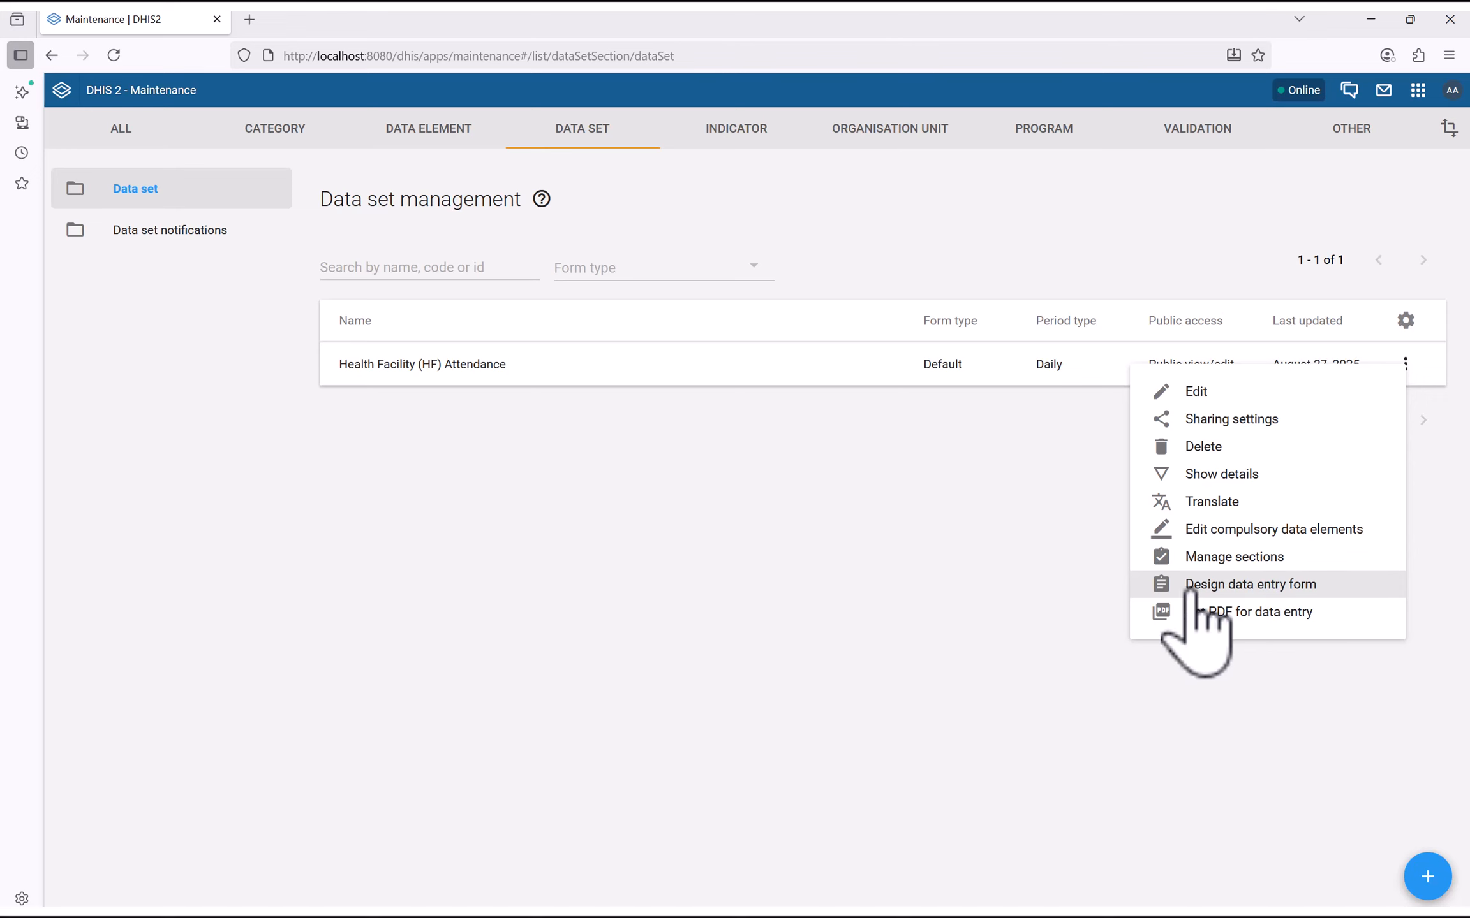
pyautogui.click(1274, 586)
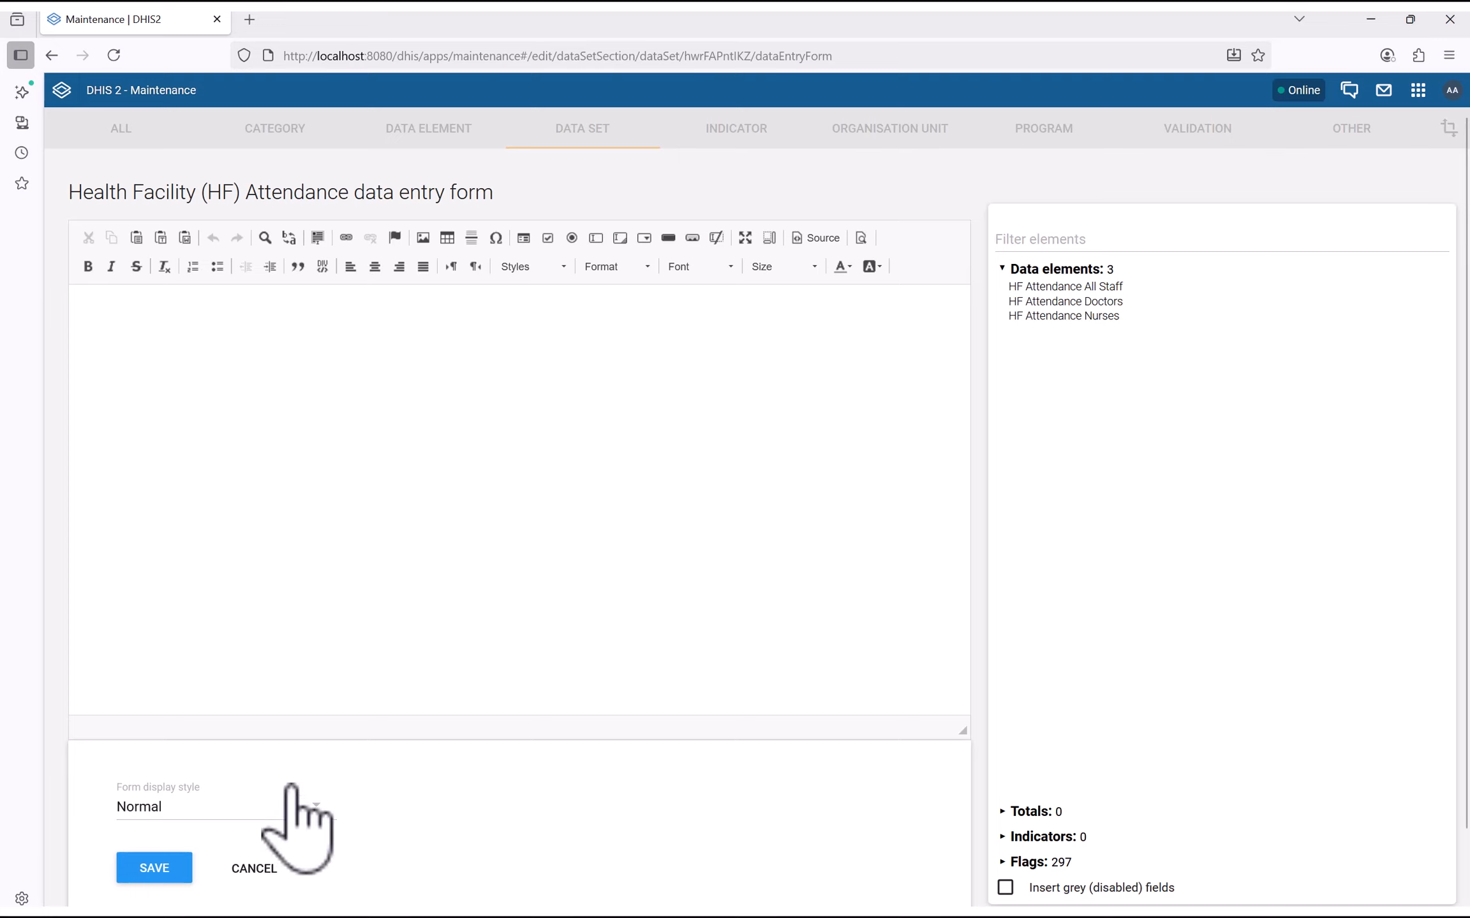
pyautogui.click(290, 807)
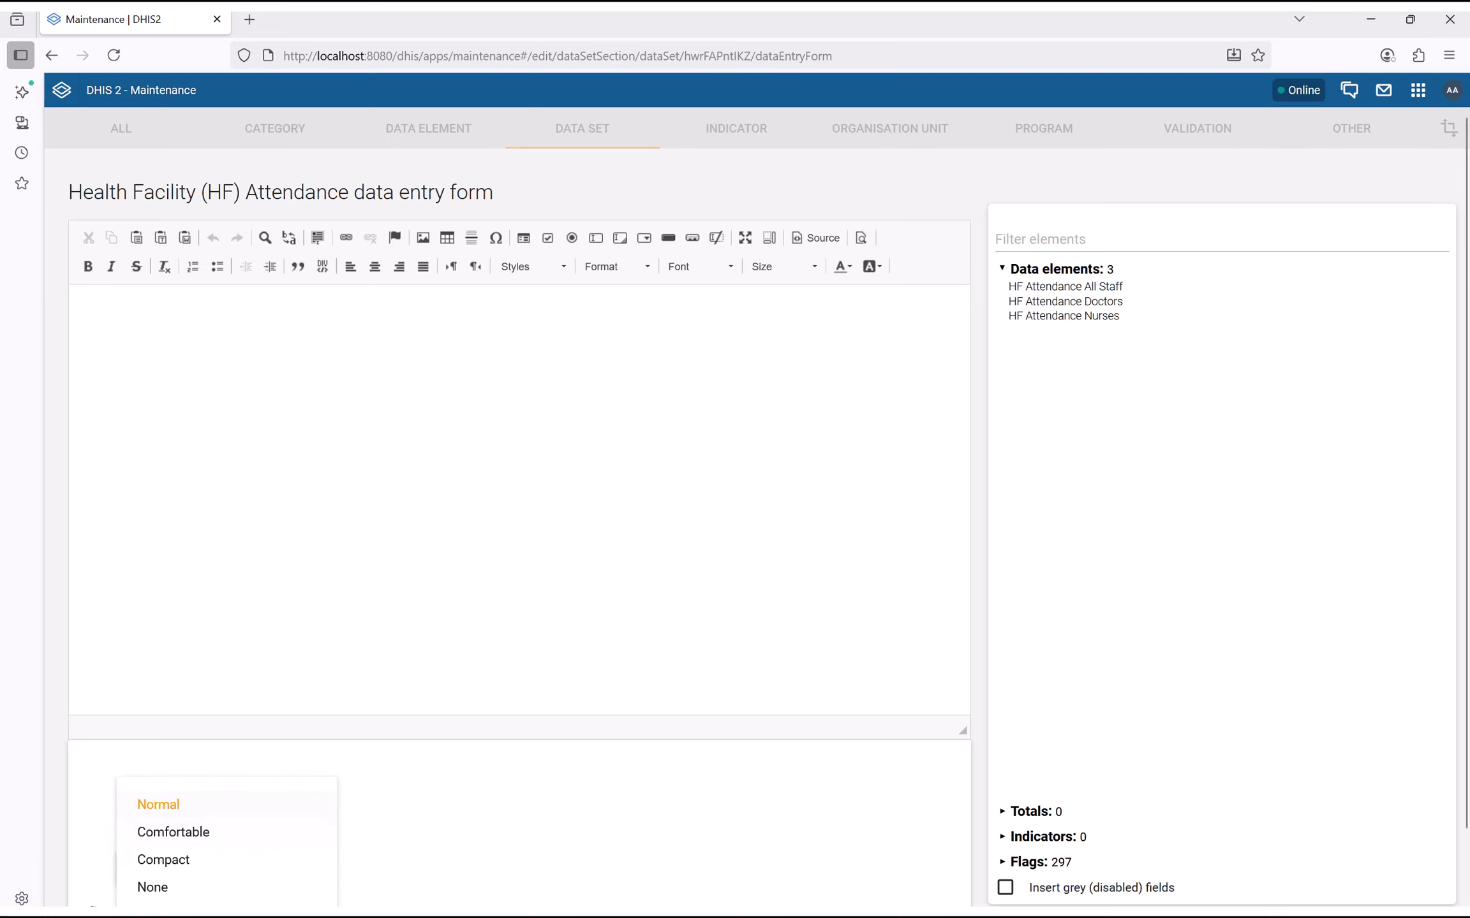
pyautogui.click(504, 813)
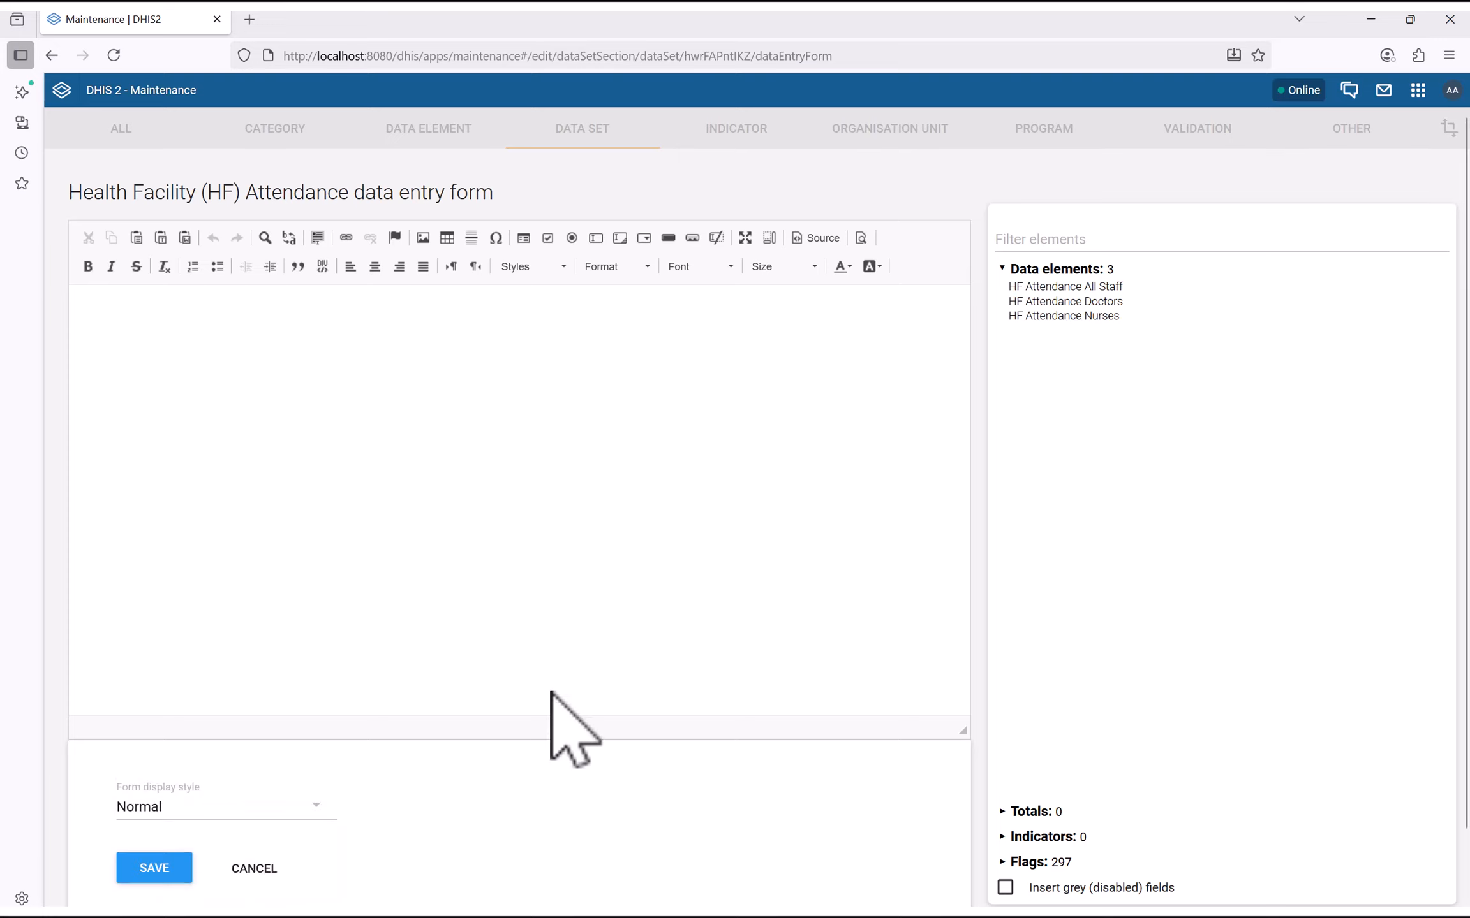
pyautogui.scroll(-1, 687, 611)
pyautogui.scroll(1, 426, 557)
pyautogui.scroll(-1, 394, 705)
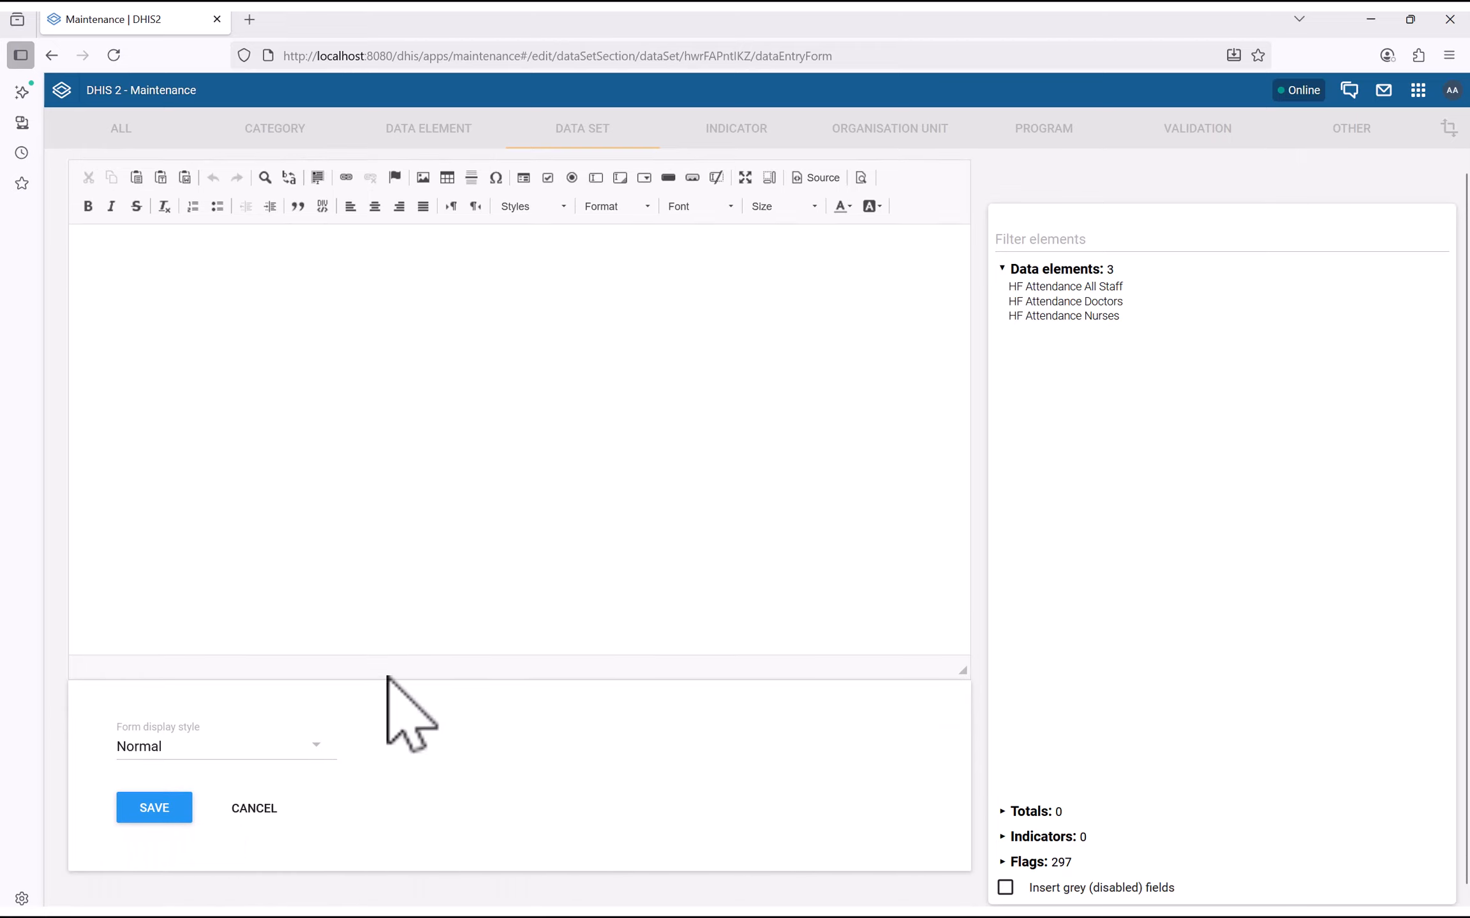
pyautogui.click(252, 782)
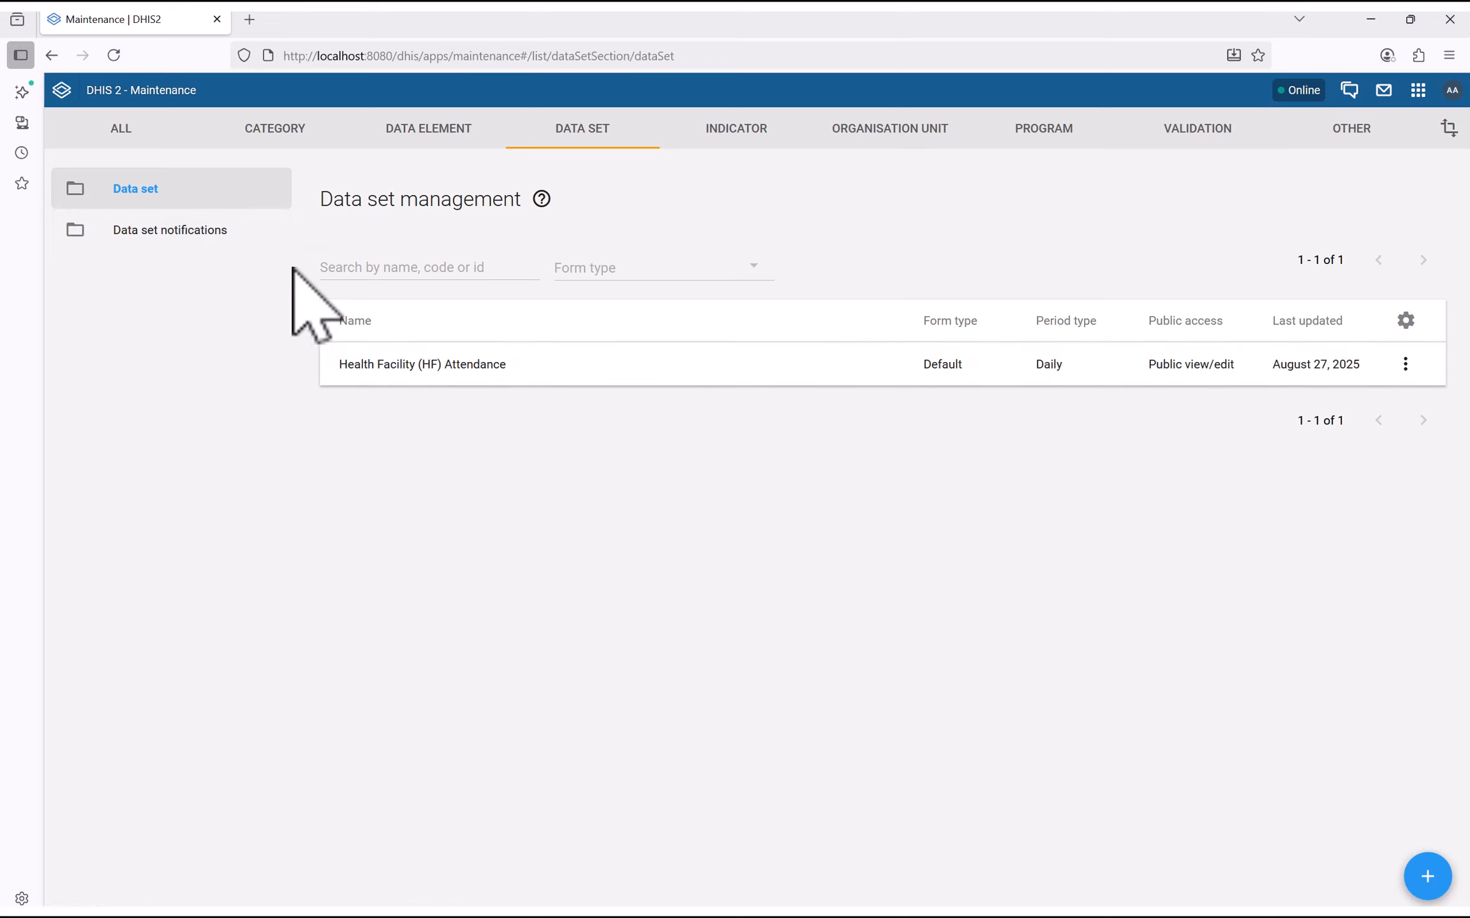
# In the data set's sharing settings, add admin admin with Data set to Can capture and view
pyautogui.click(1405, 363)
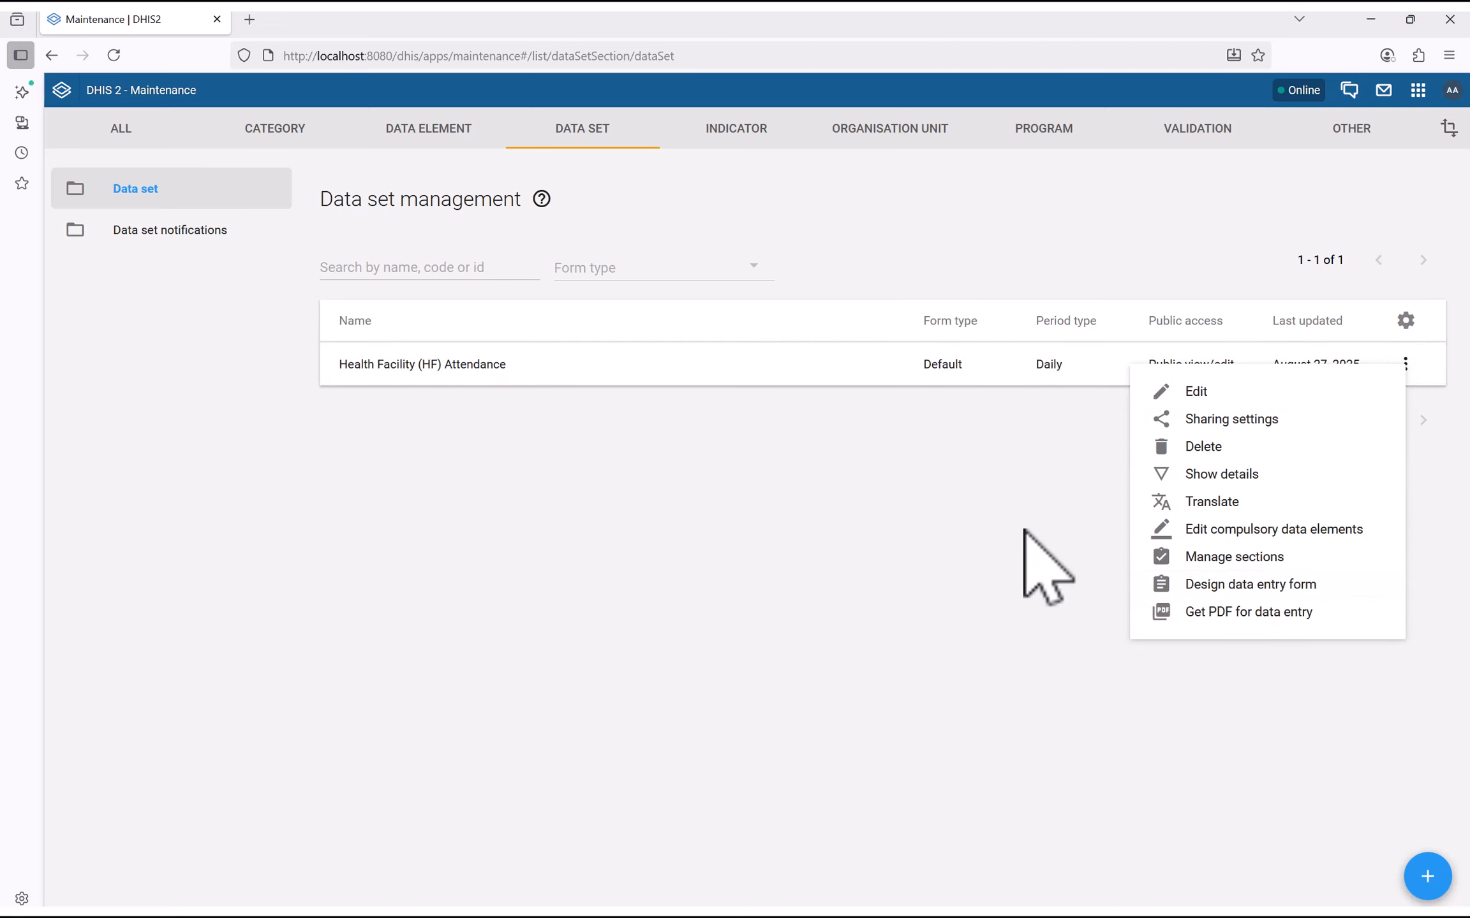
pyautogui.click(1253, 424)
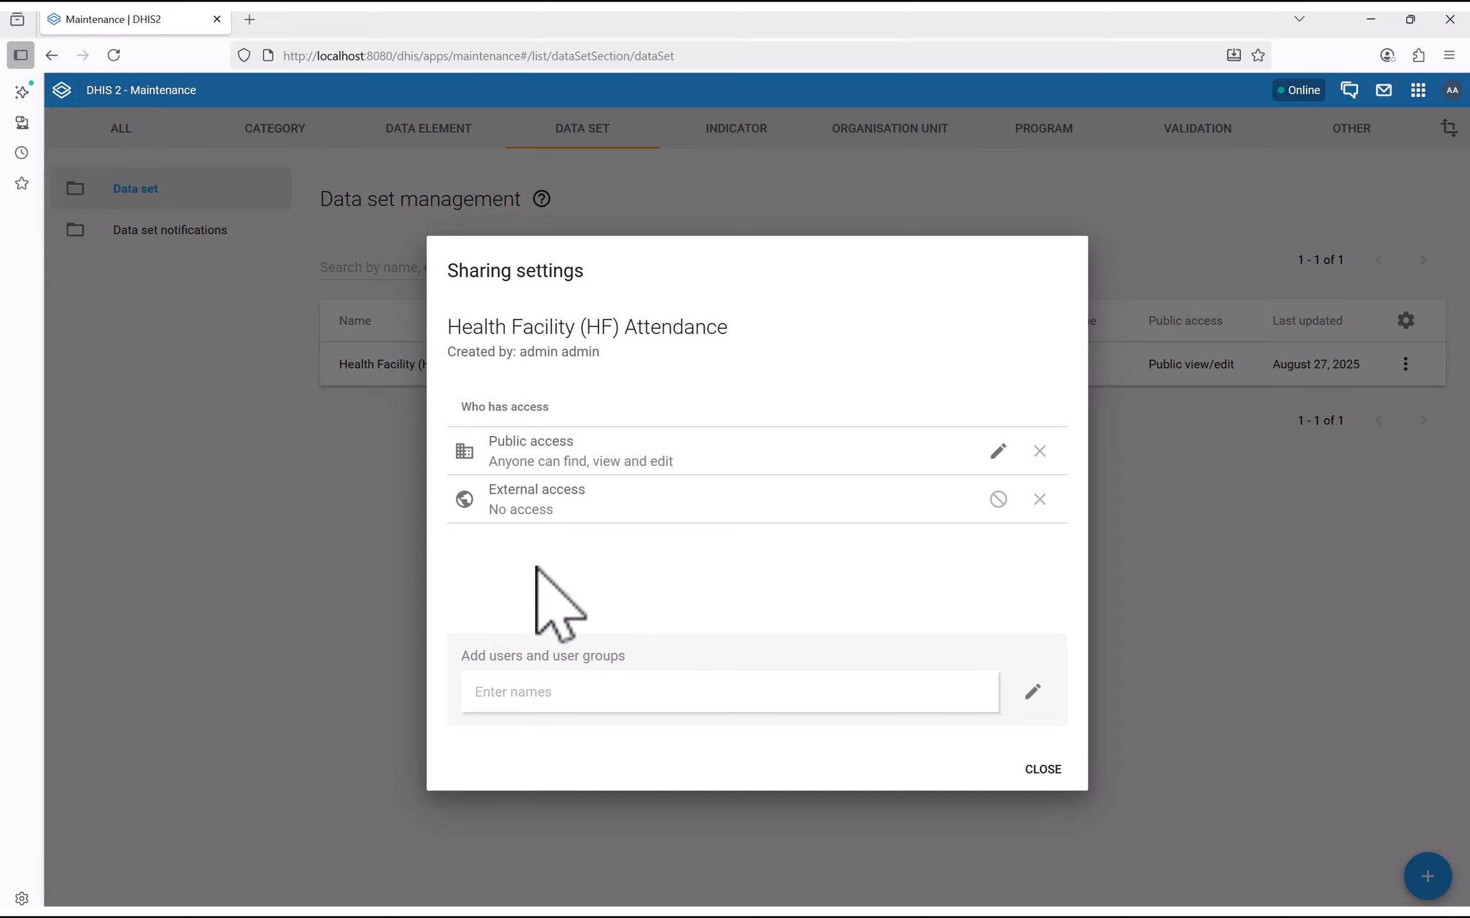
pyautogui.click(678, 701)
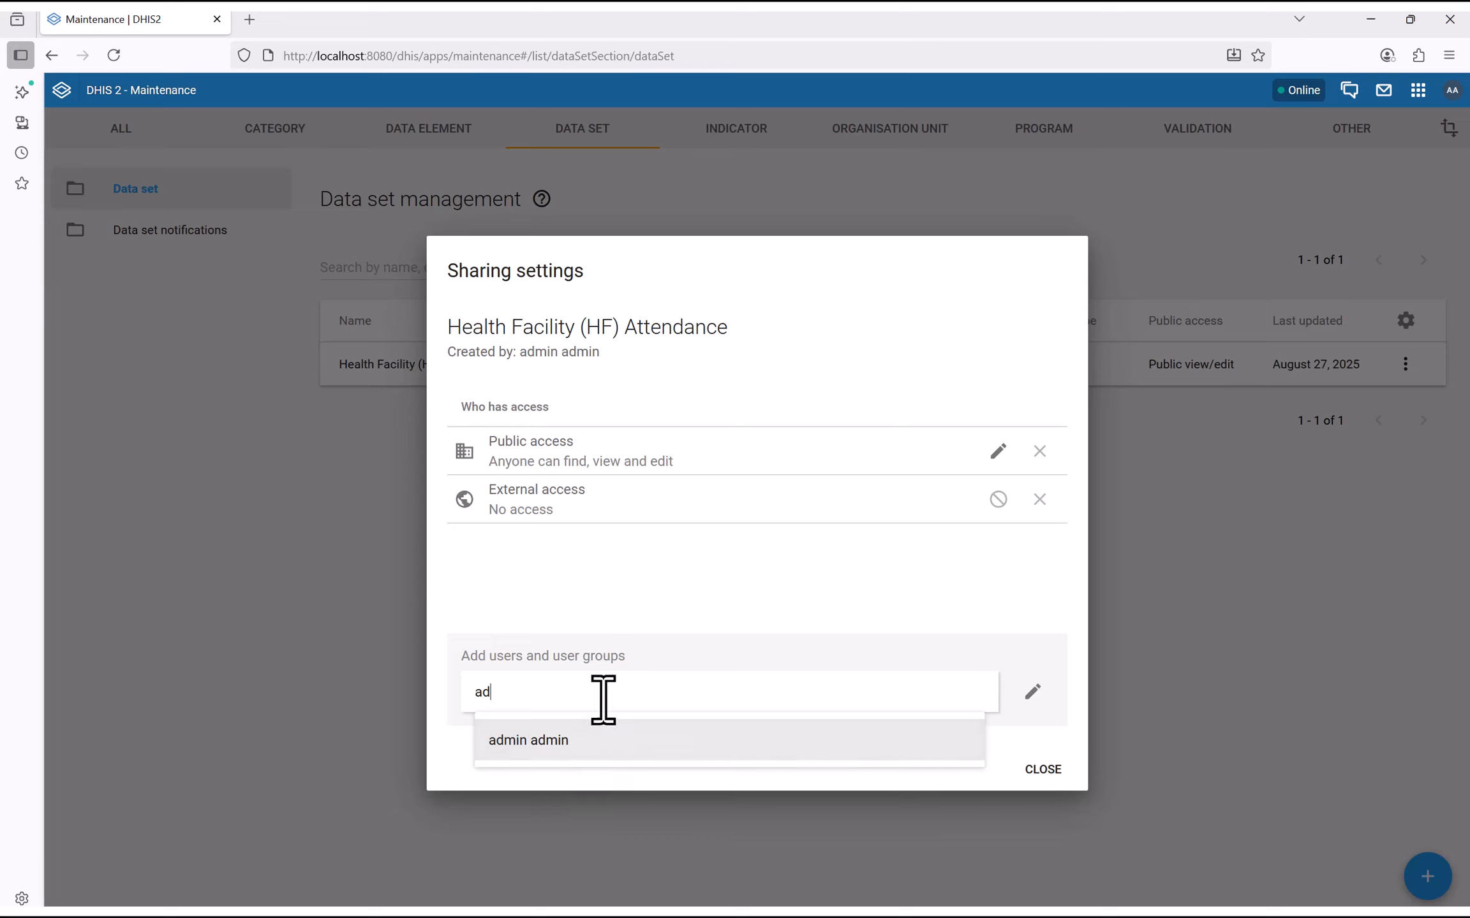
pyautogui.click(518, 740)
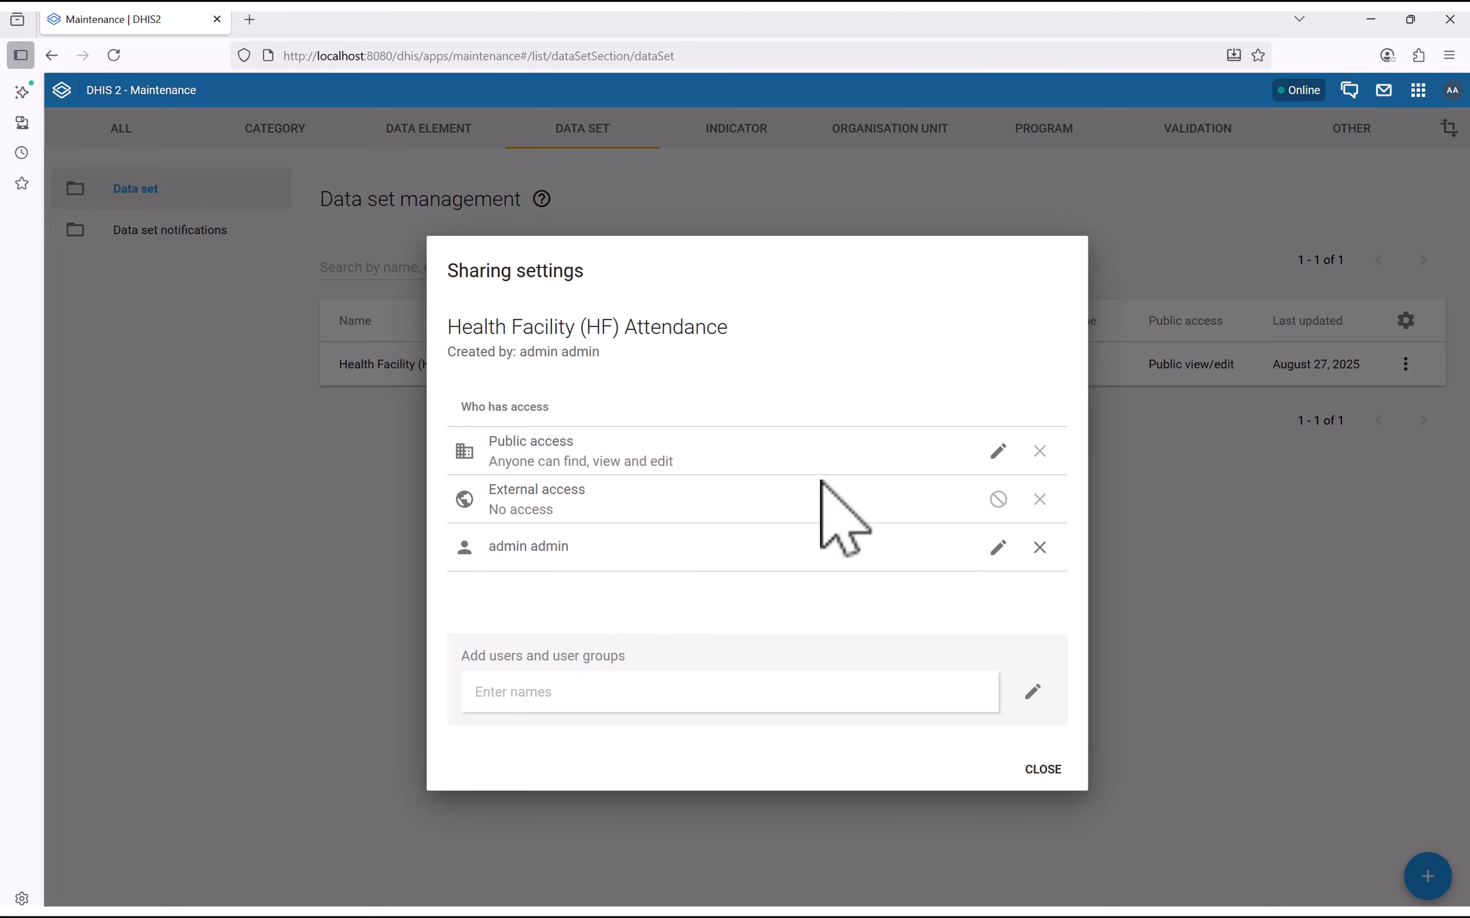
pyautogui.click(995, 551)
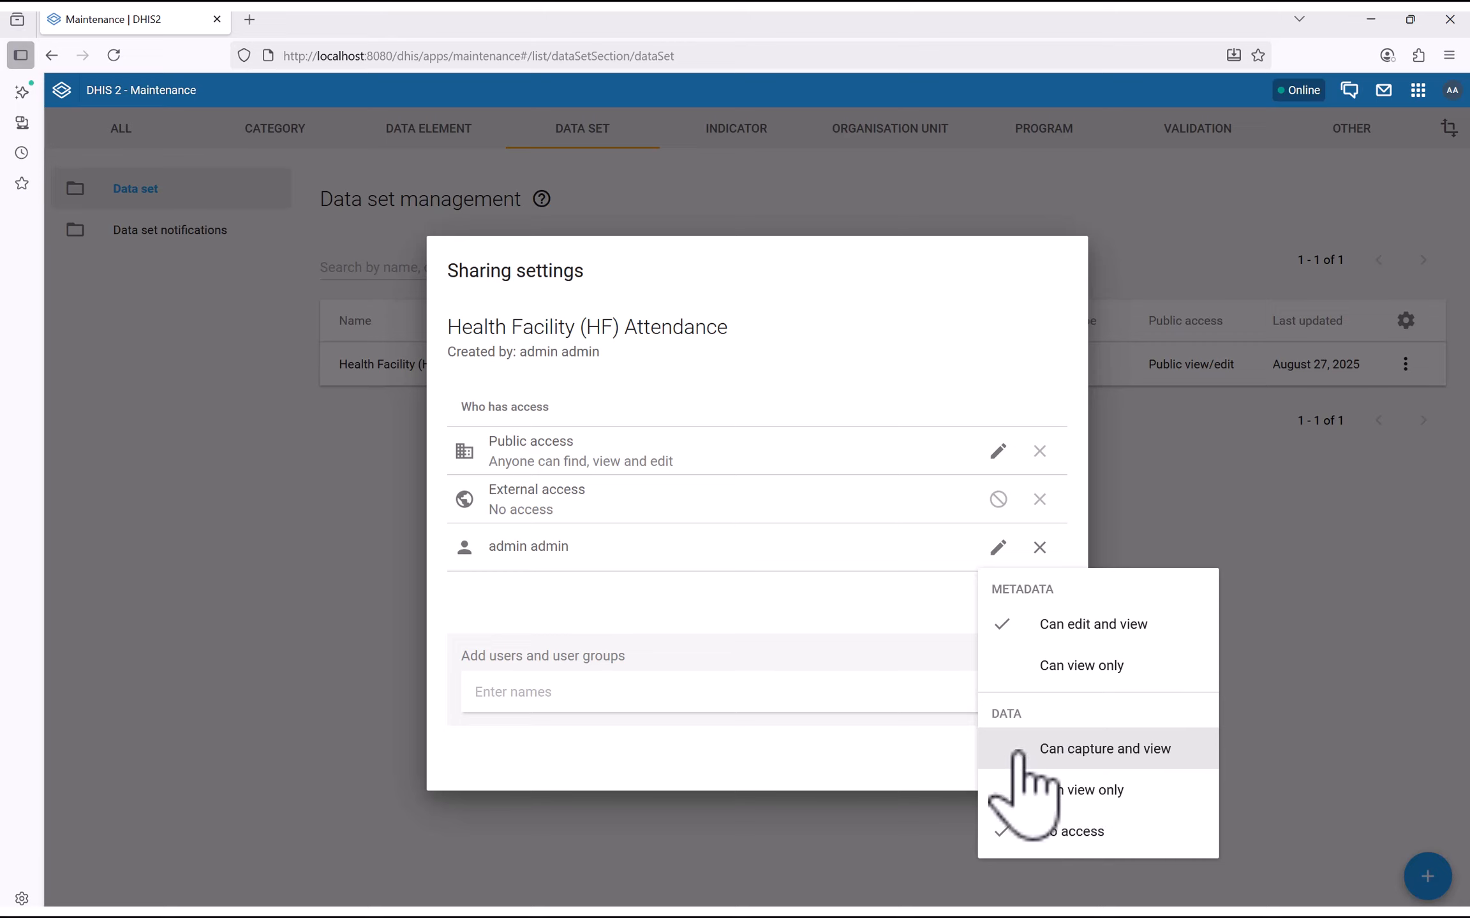
pyautogui.click(1060, 751)
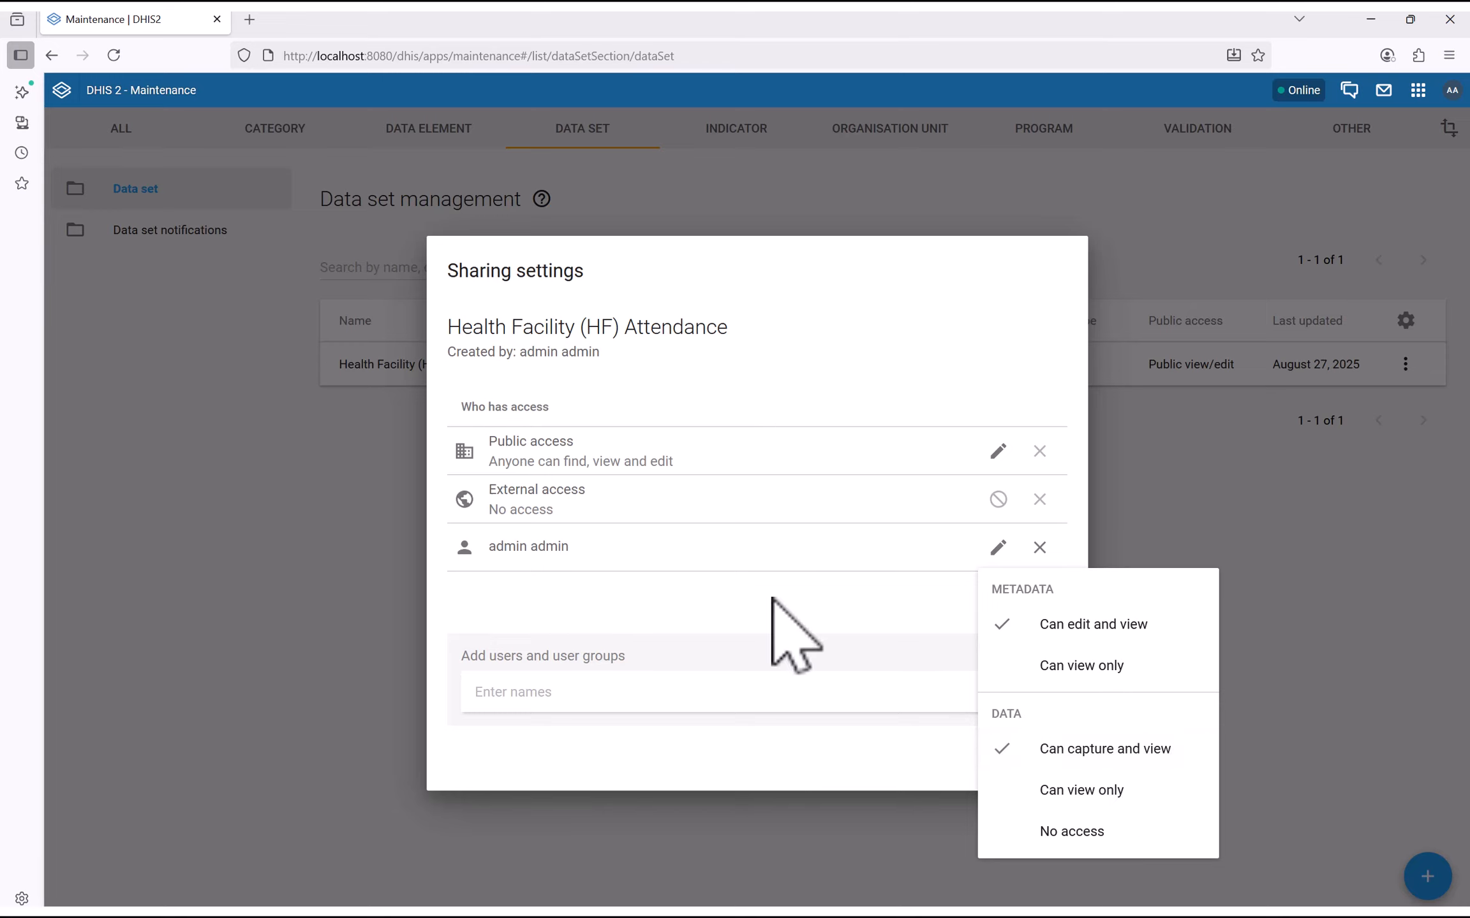
pyautogui.click(791, 625)
# Limit public metadata access to Can view only
pyautogui.click(999, 451)
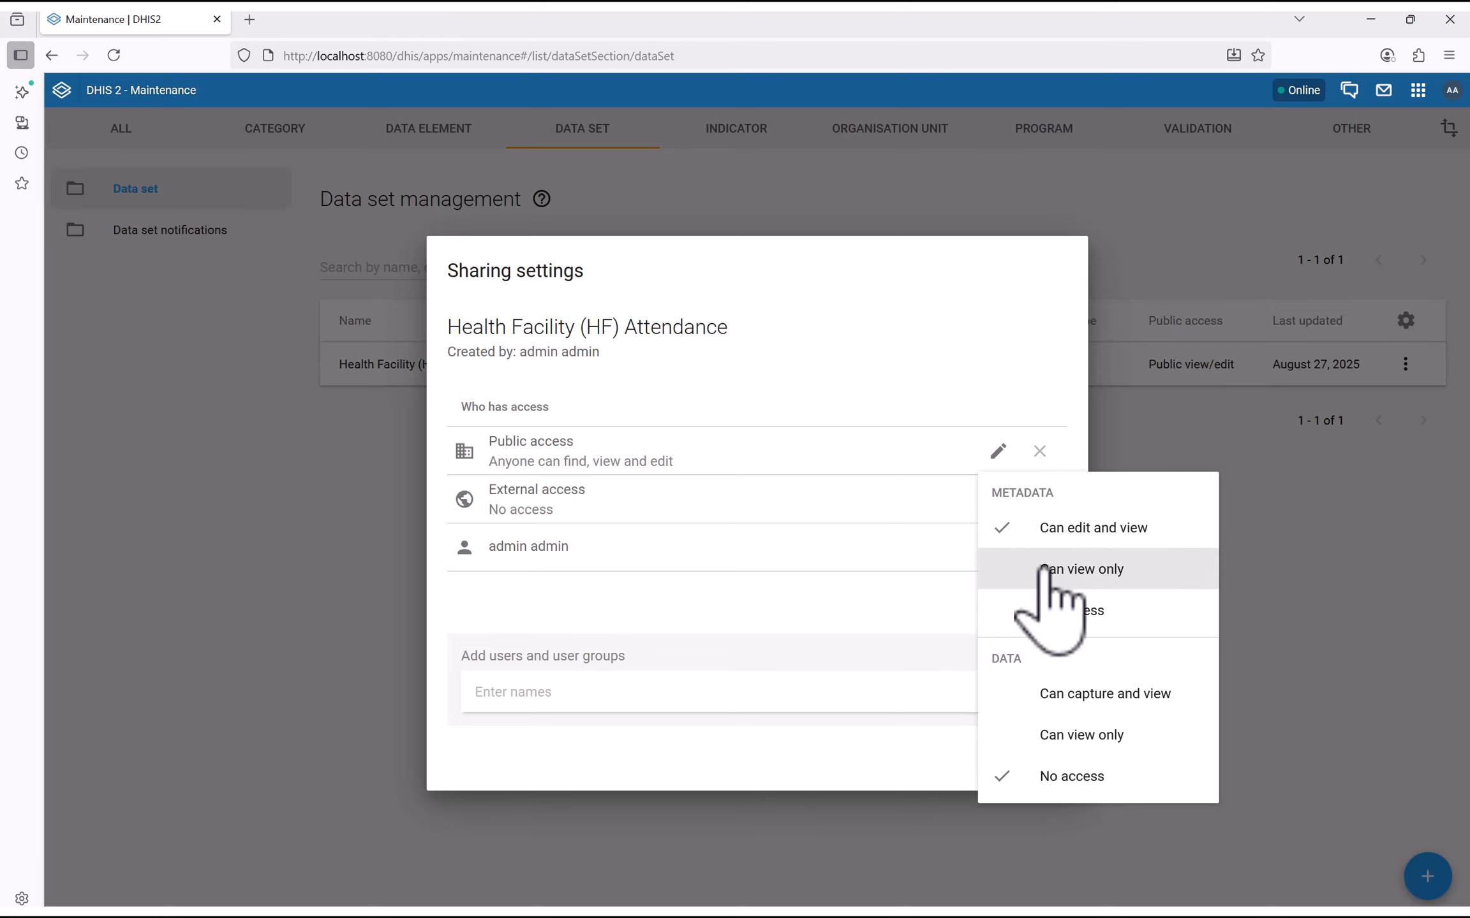
pyautogui.click(1085, 569)
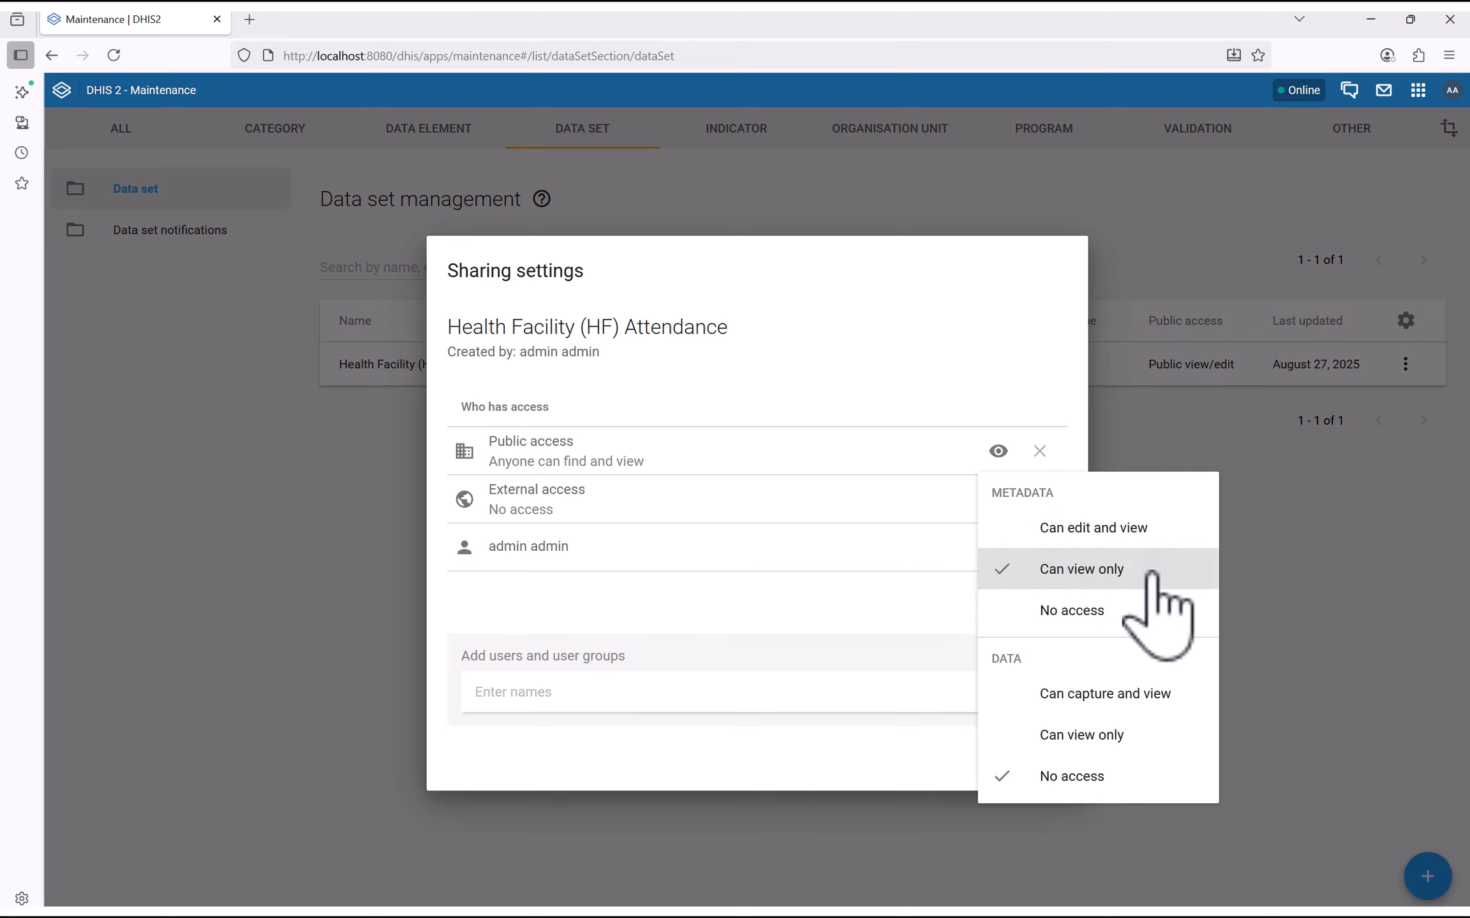
pyautogui.click(862, 608)
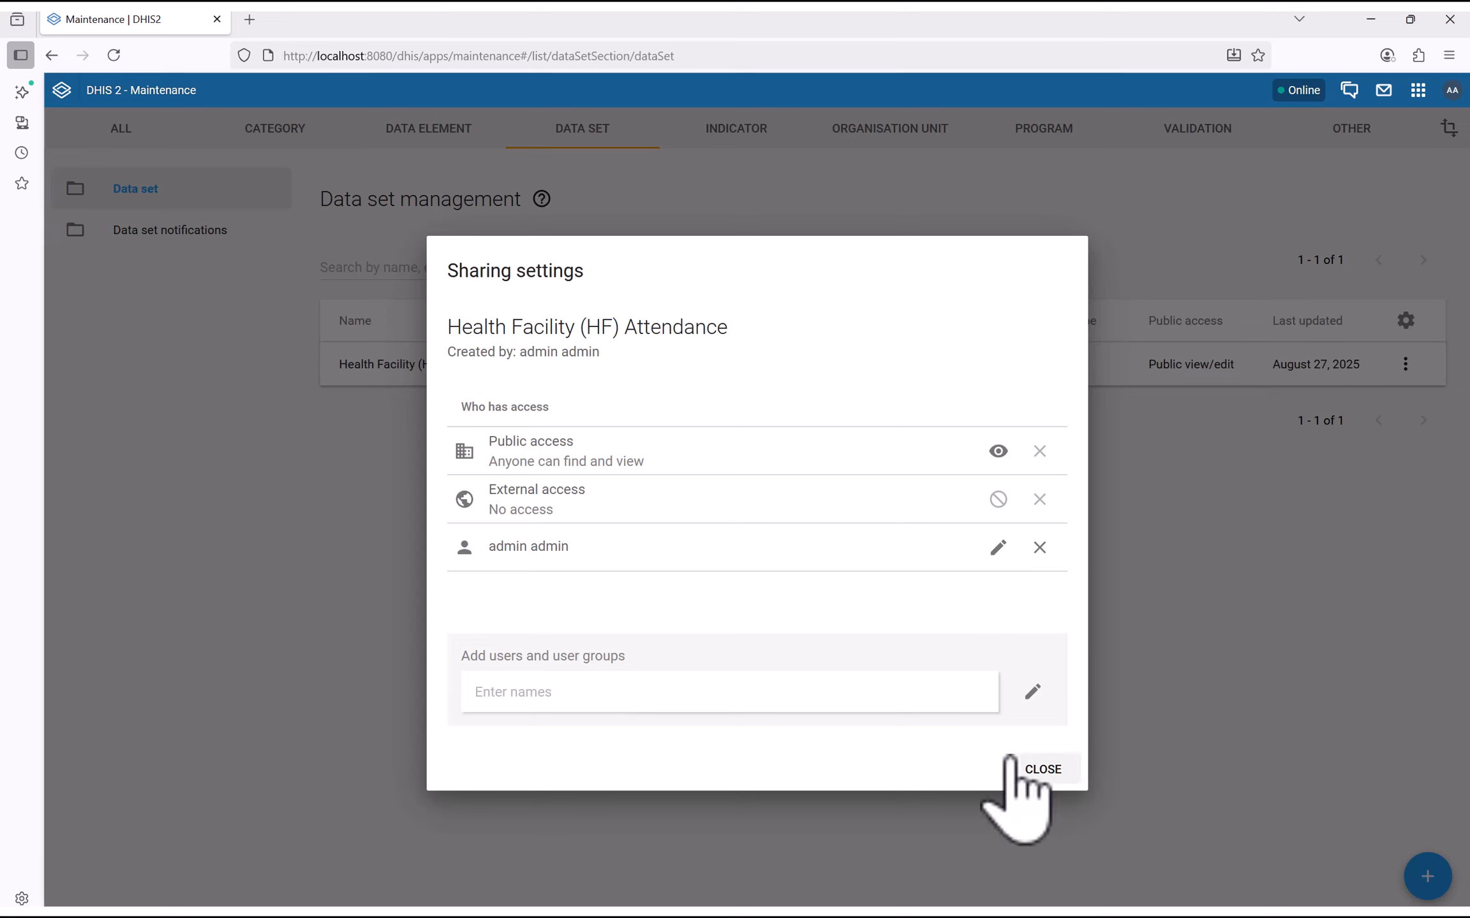
# Close the sharing settings and open the Users app by searching 'user' in the apps list
pyautogui.click(1043, 769)
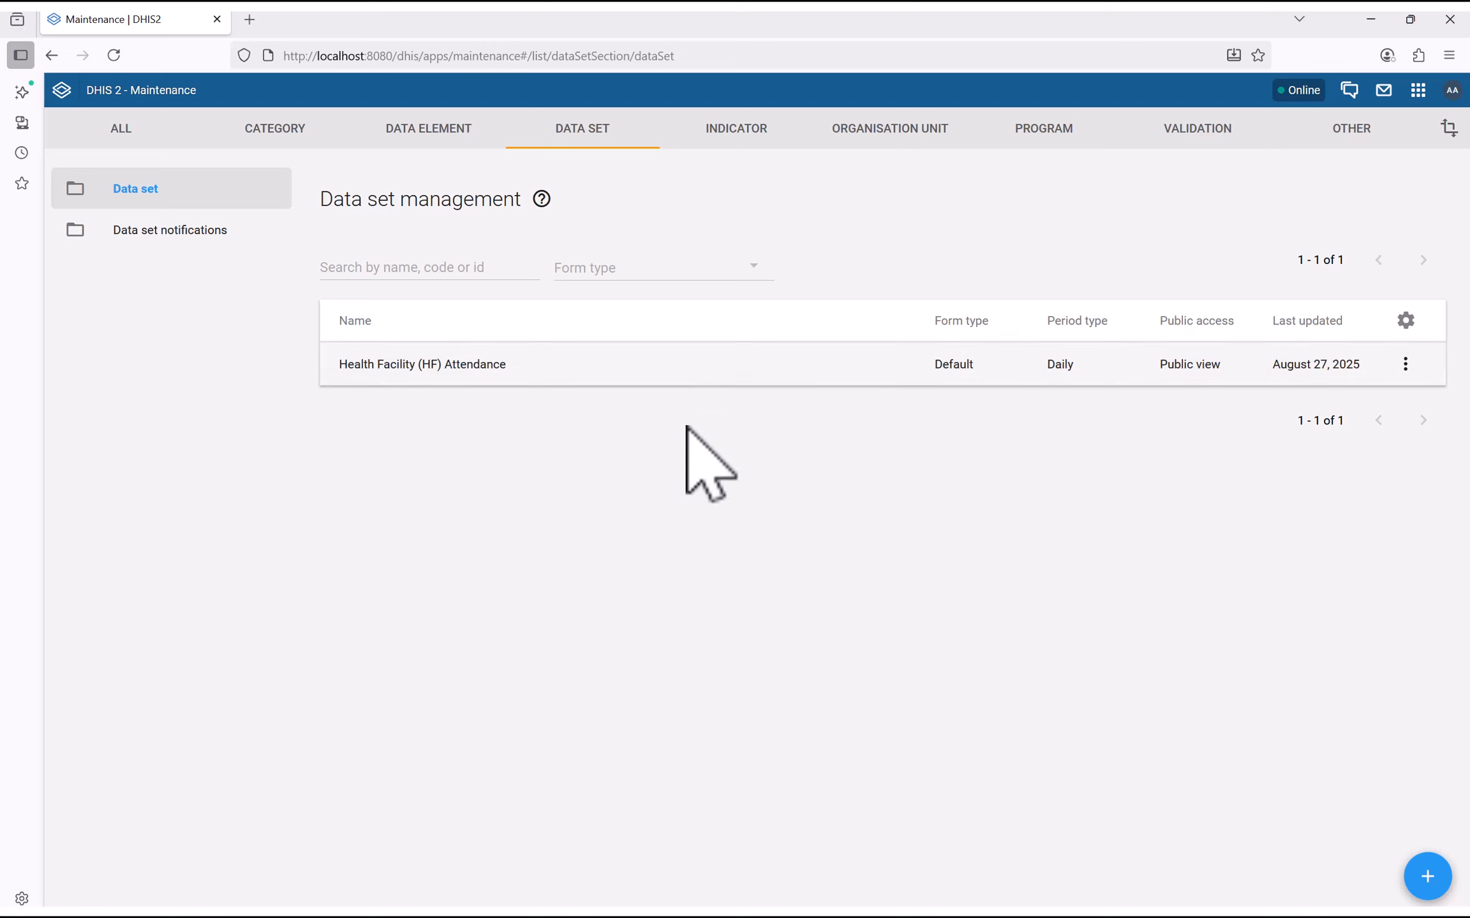
pyautogui.click(1417, 90)
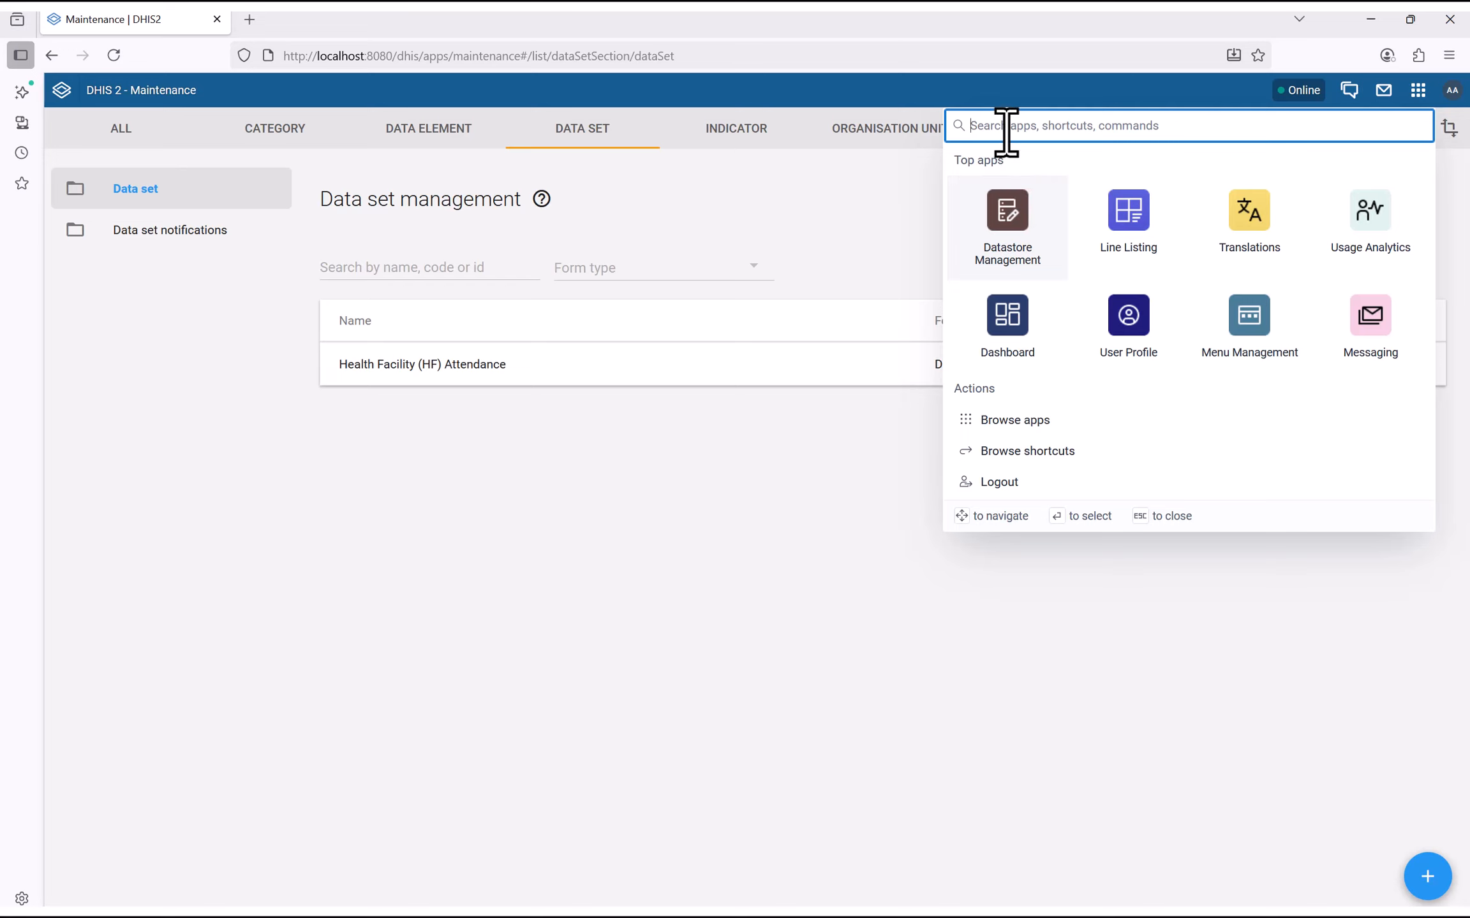
pyautogui.write('user')
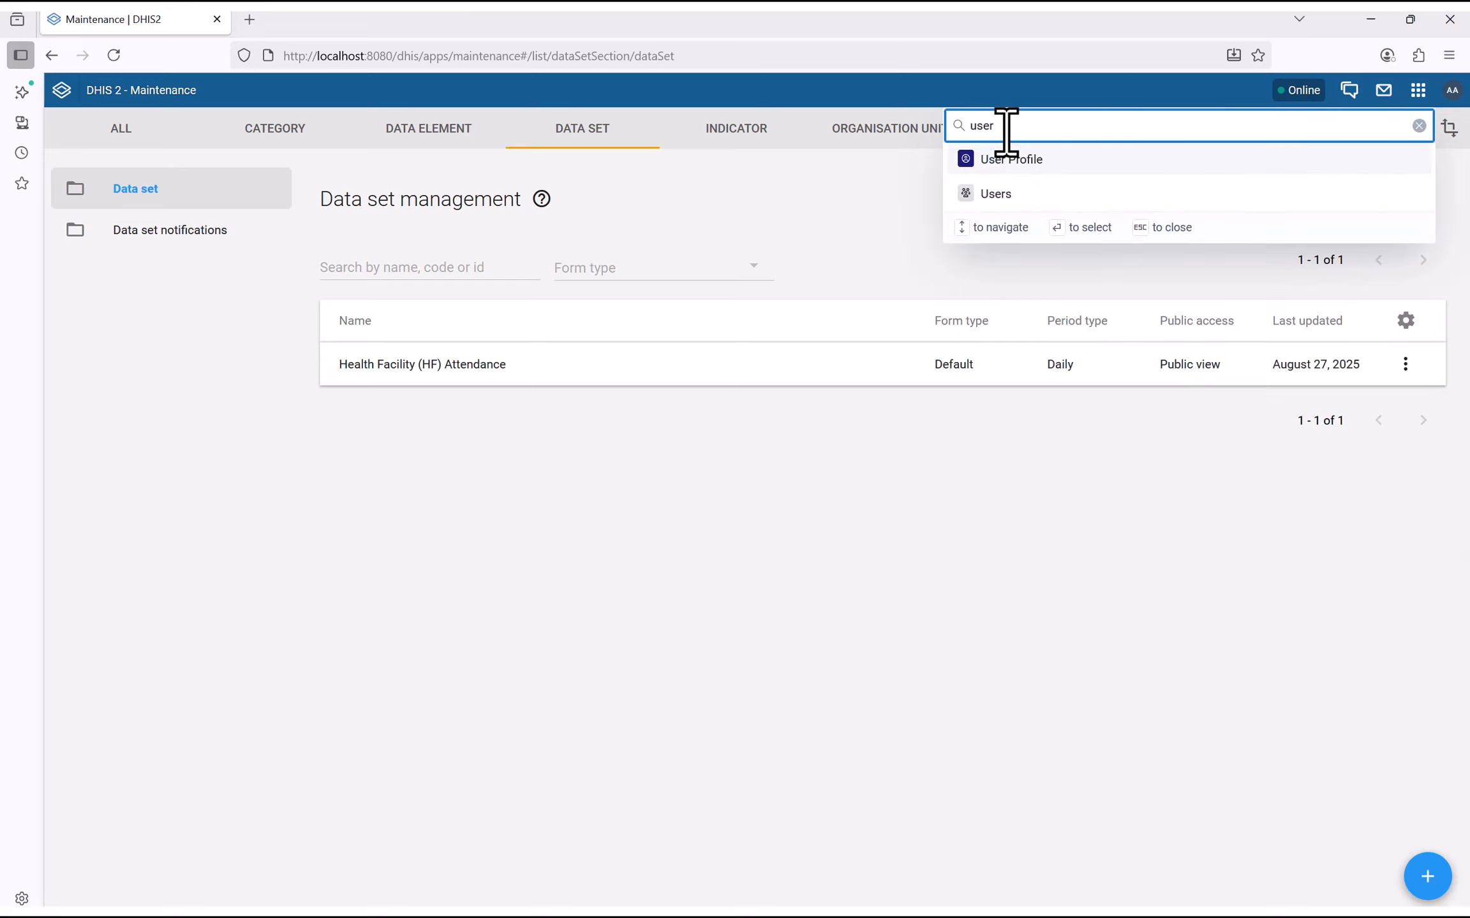
pyautogui.click(992, 194)
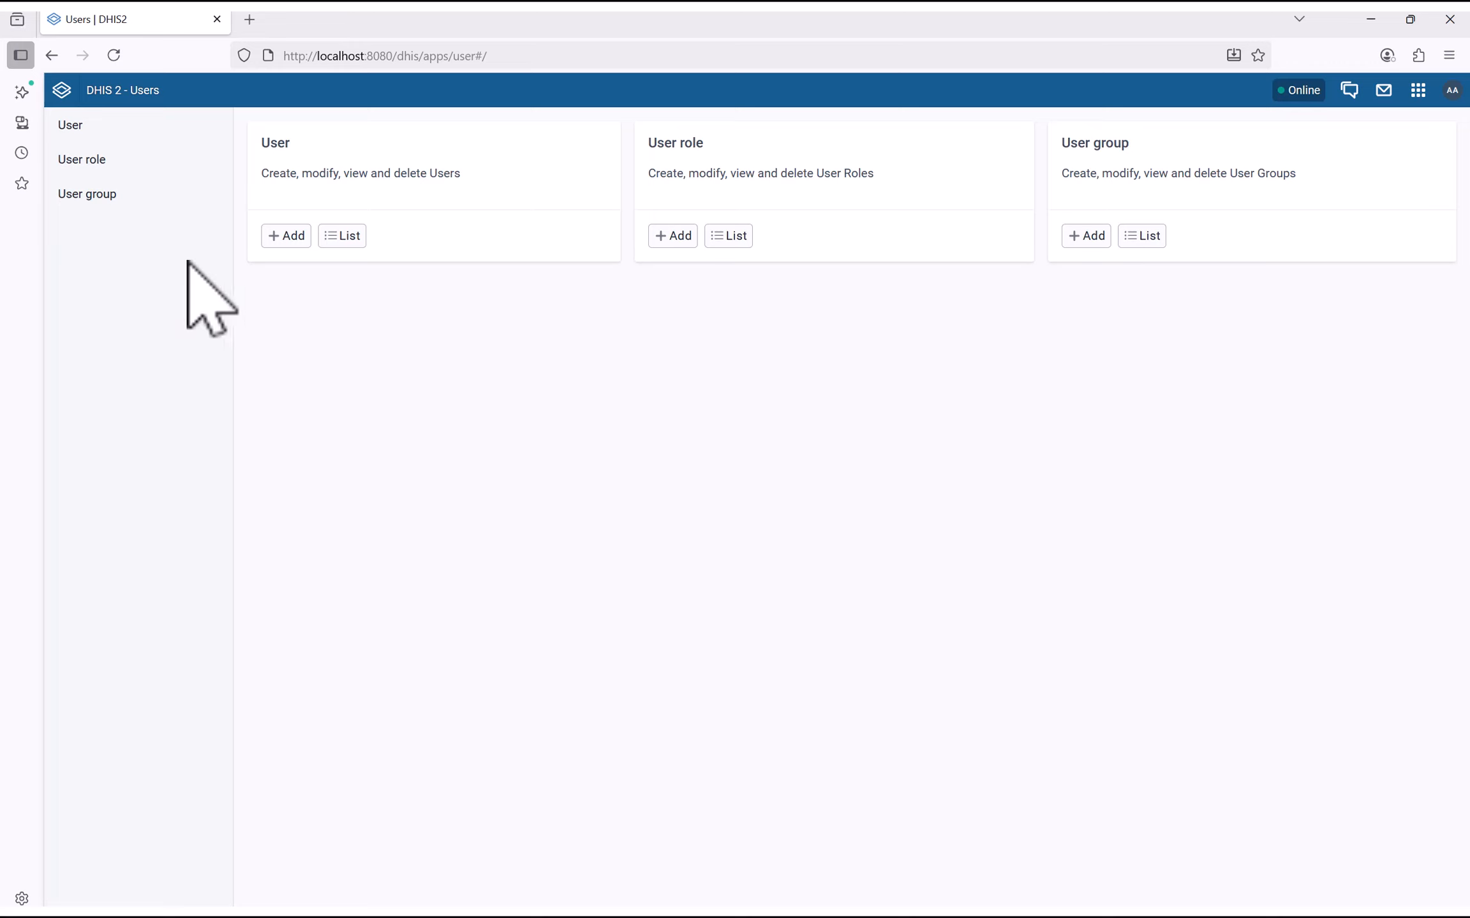
# Create a new user role with name and description 'Data Officer', then review the Metadata authorities table
pyautogui.click(98, 163)
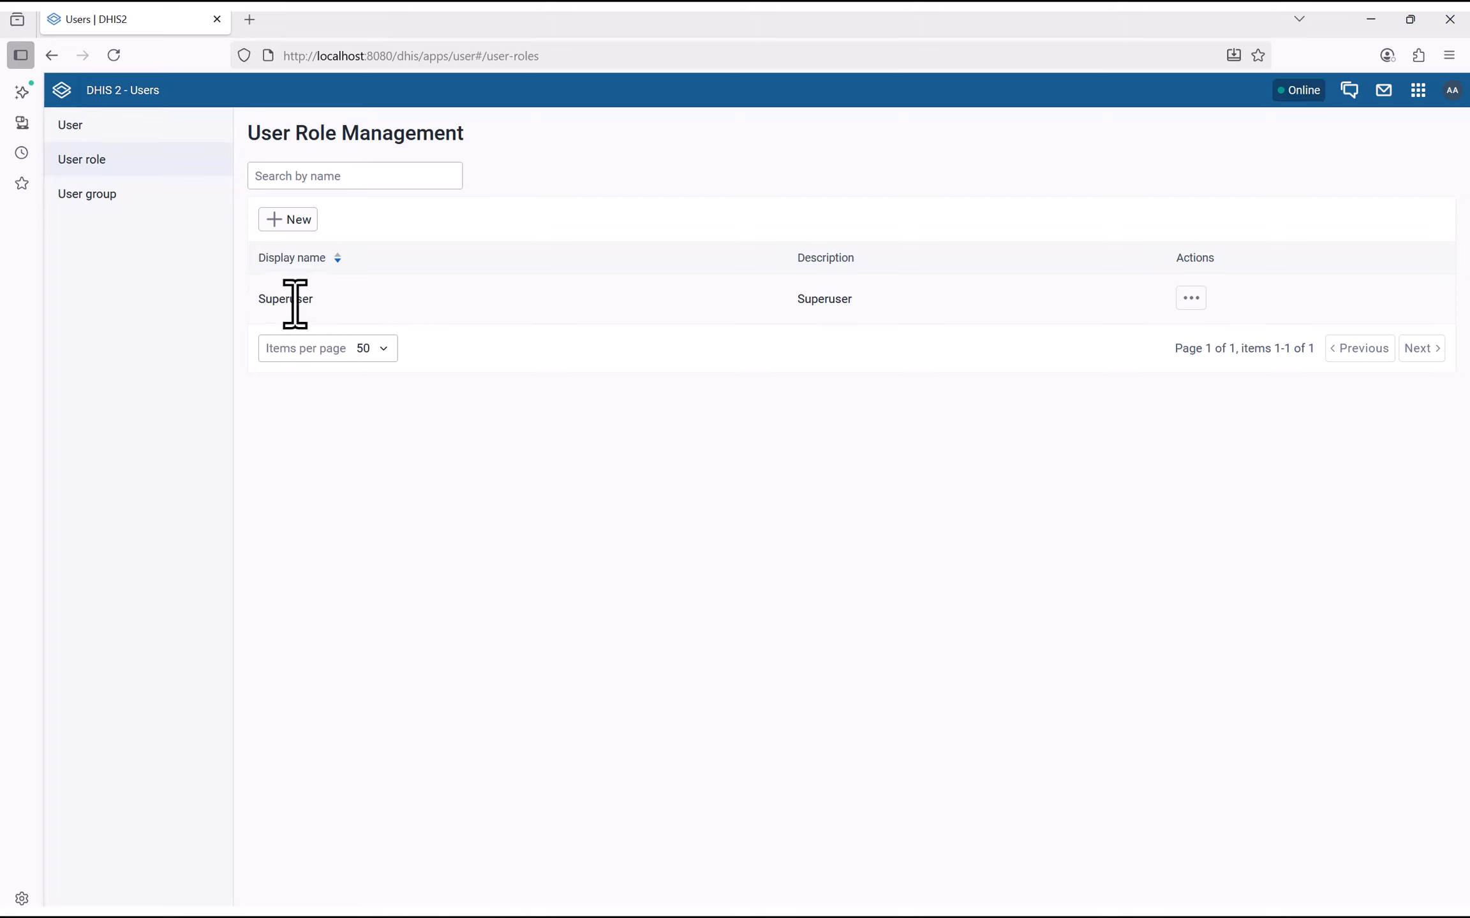
pyautogui.click(288, 220)
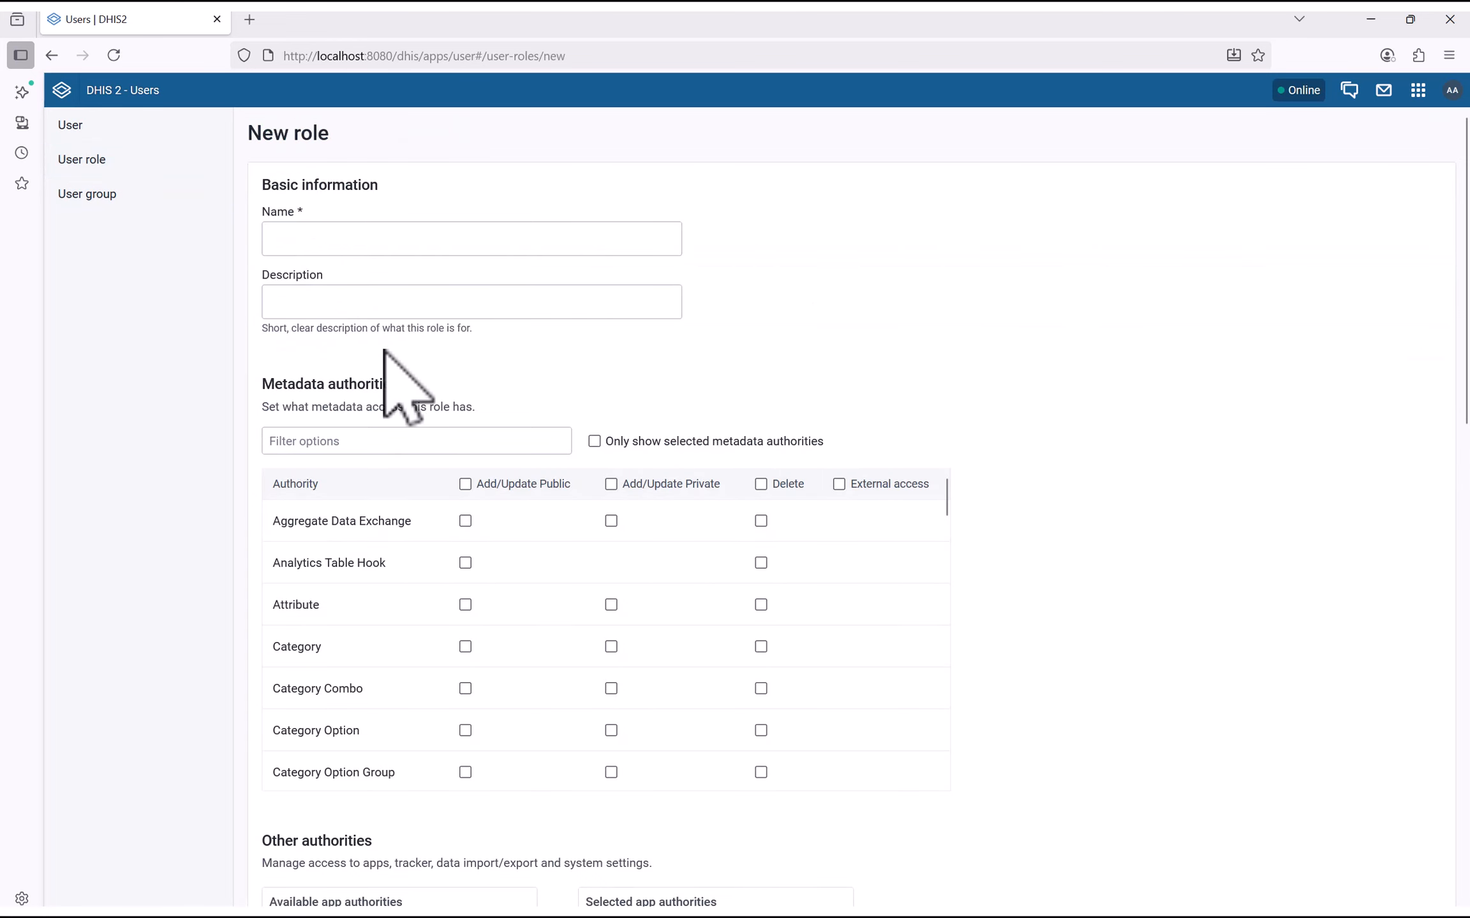
pyautogui.click(320, 236)
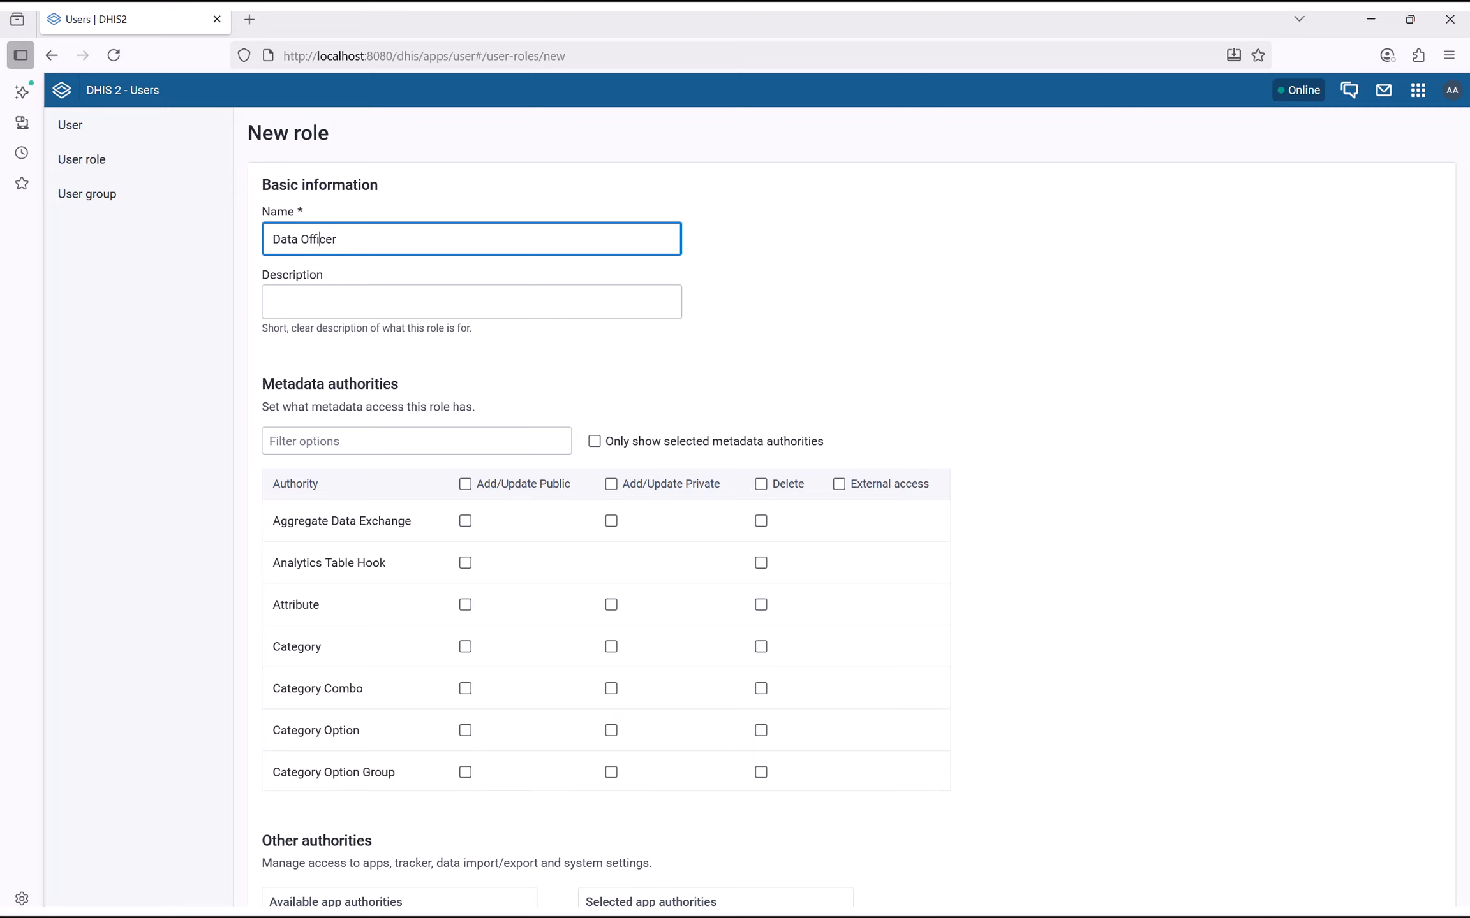
pyautogui.moveTo(319, 239); pyautogui.dragTo(98, 233)
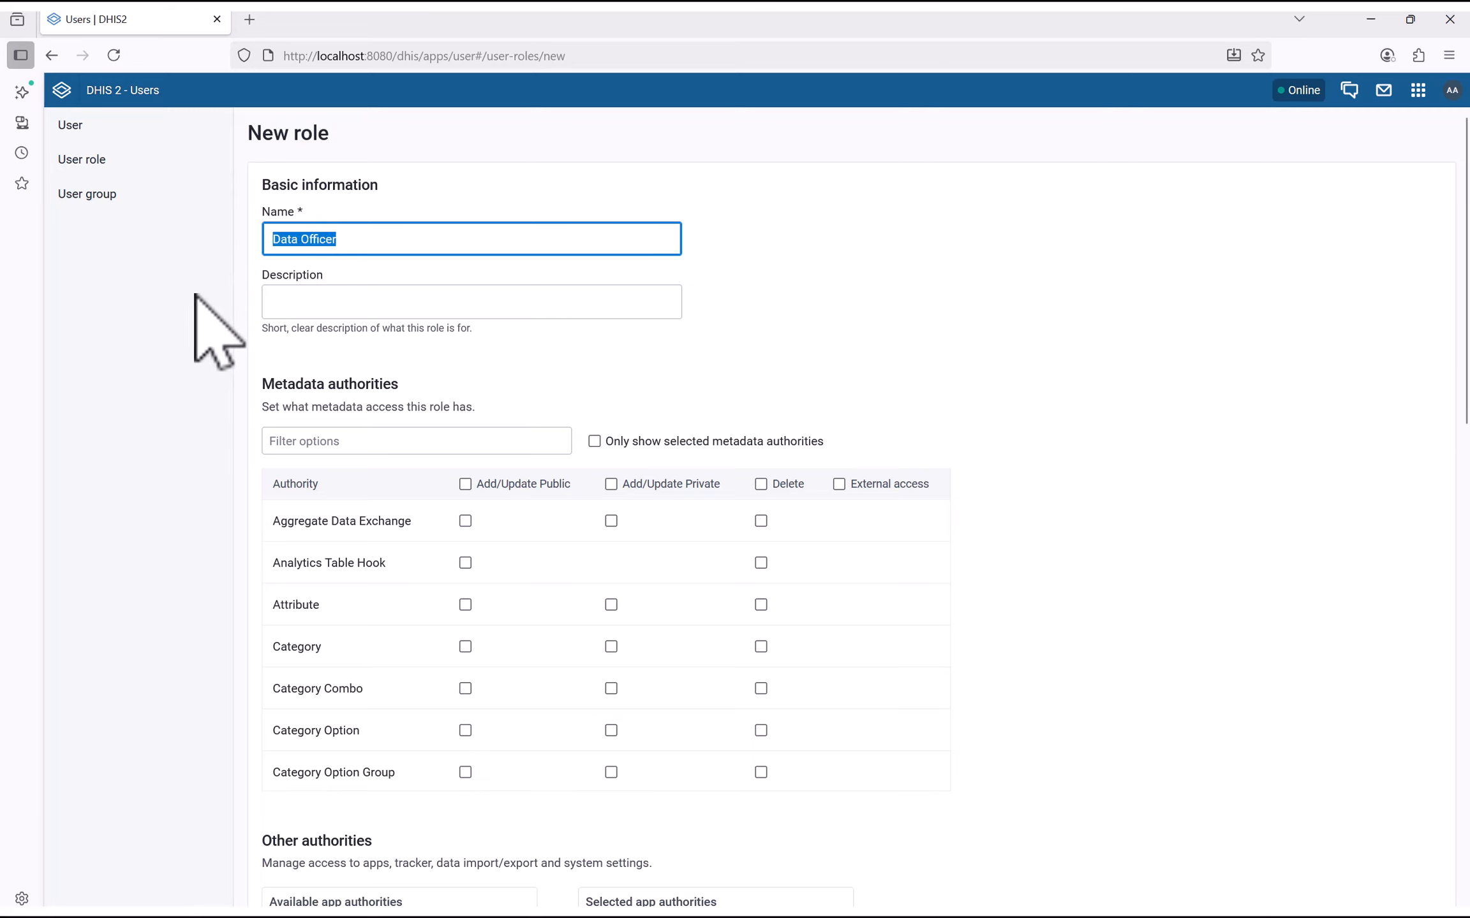
pyautogui.click(280, 303)
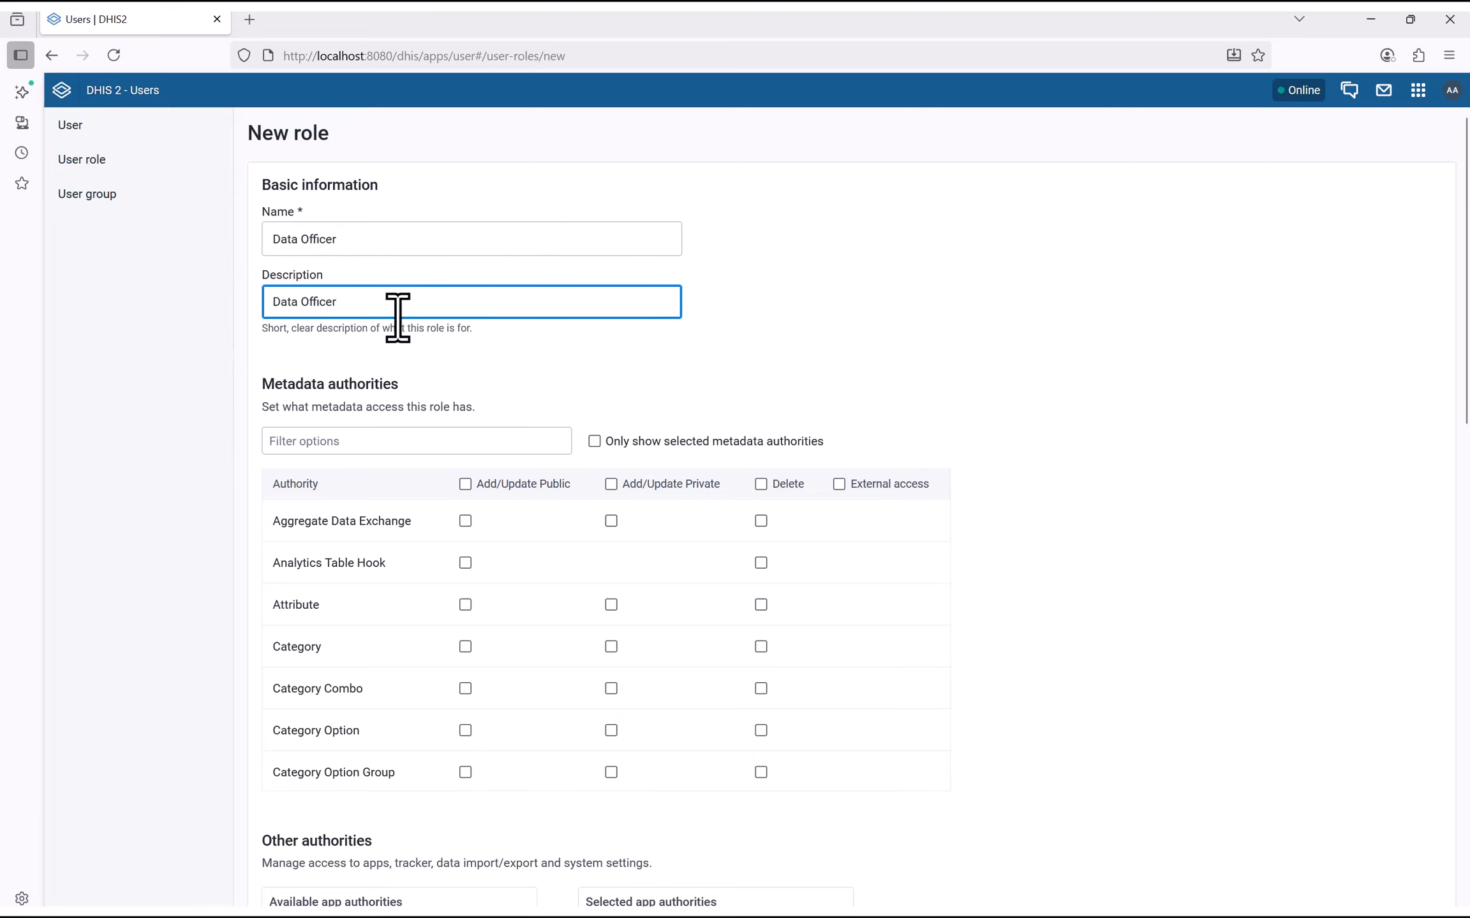
pyautogui.scroll(-3, 190, 564)
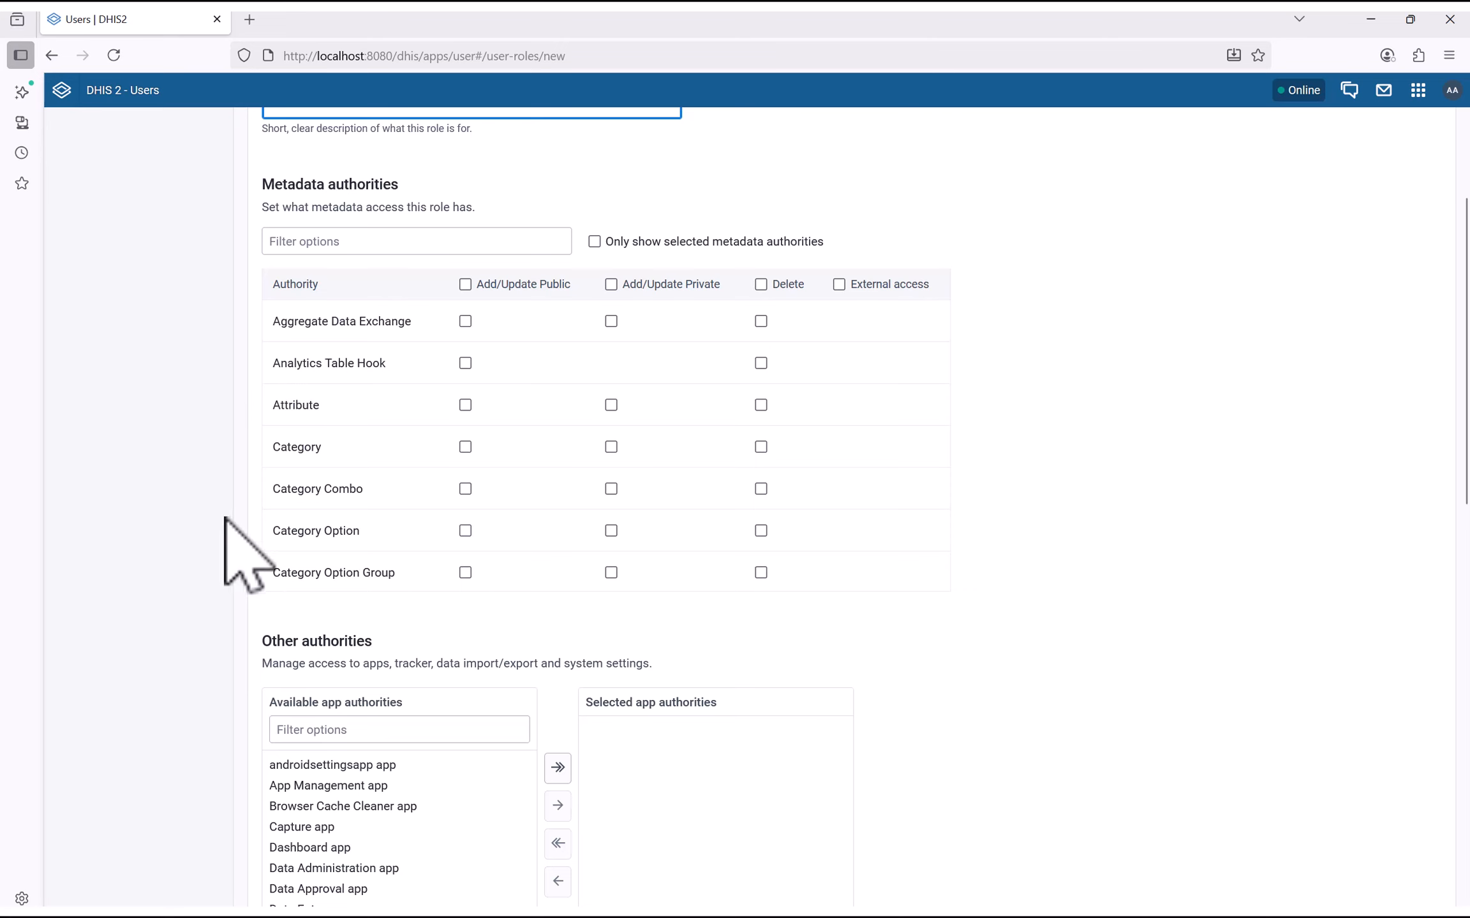
pyautogui.scroll(2, 230, 516)
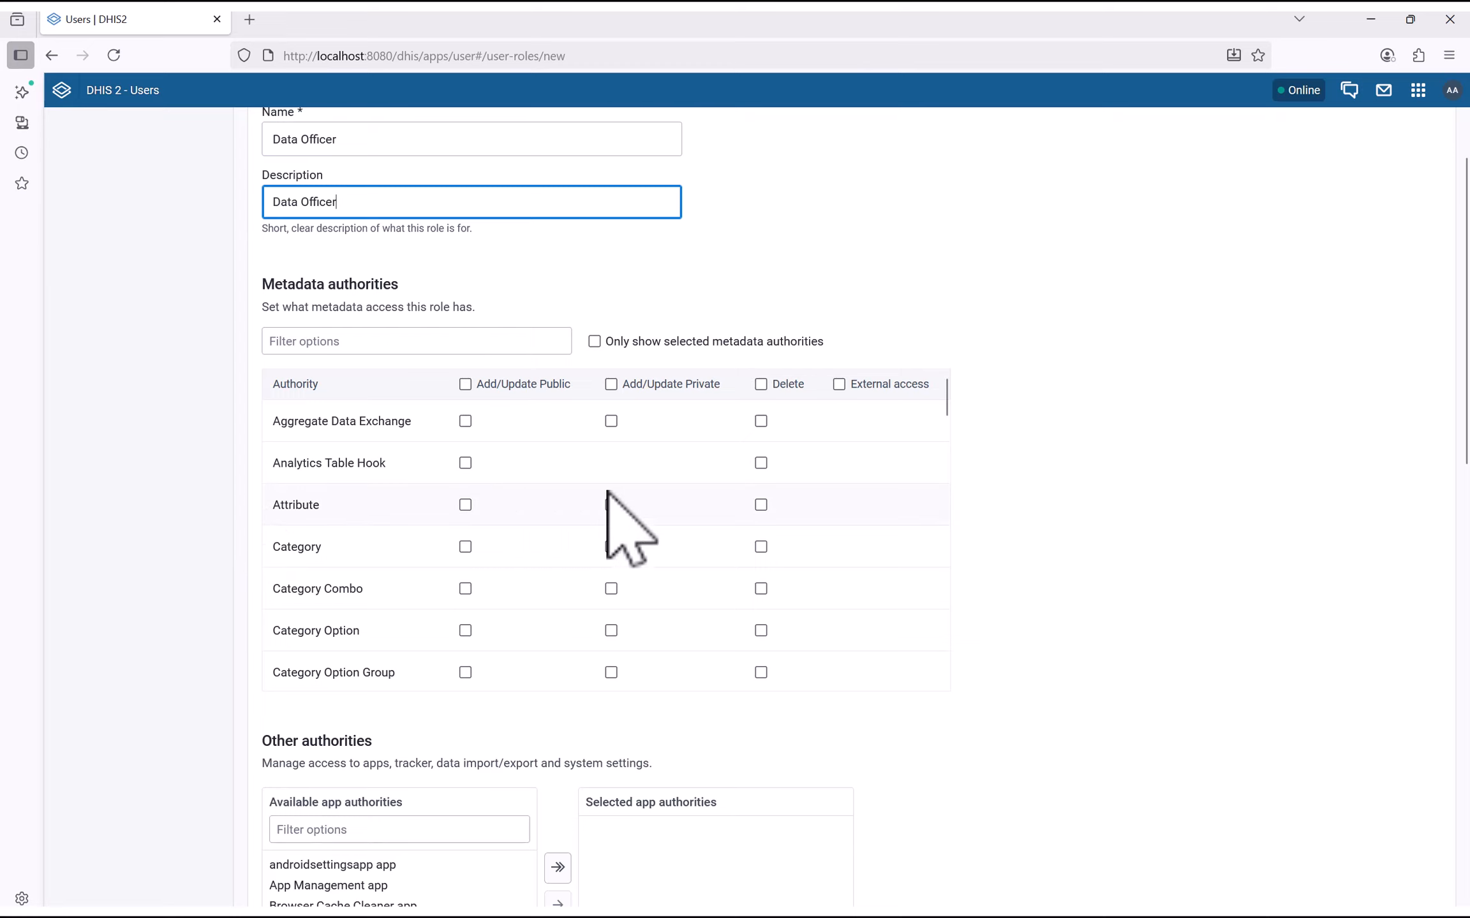
pyautogui.scroll(-3, 609, 501)
pyautogui.scroll(-2, 594, 531)
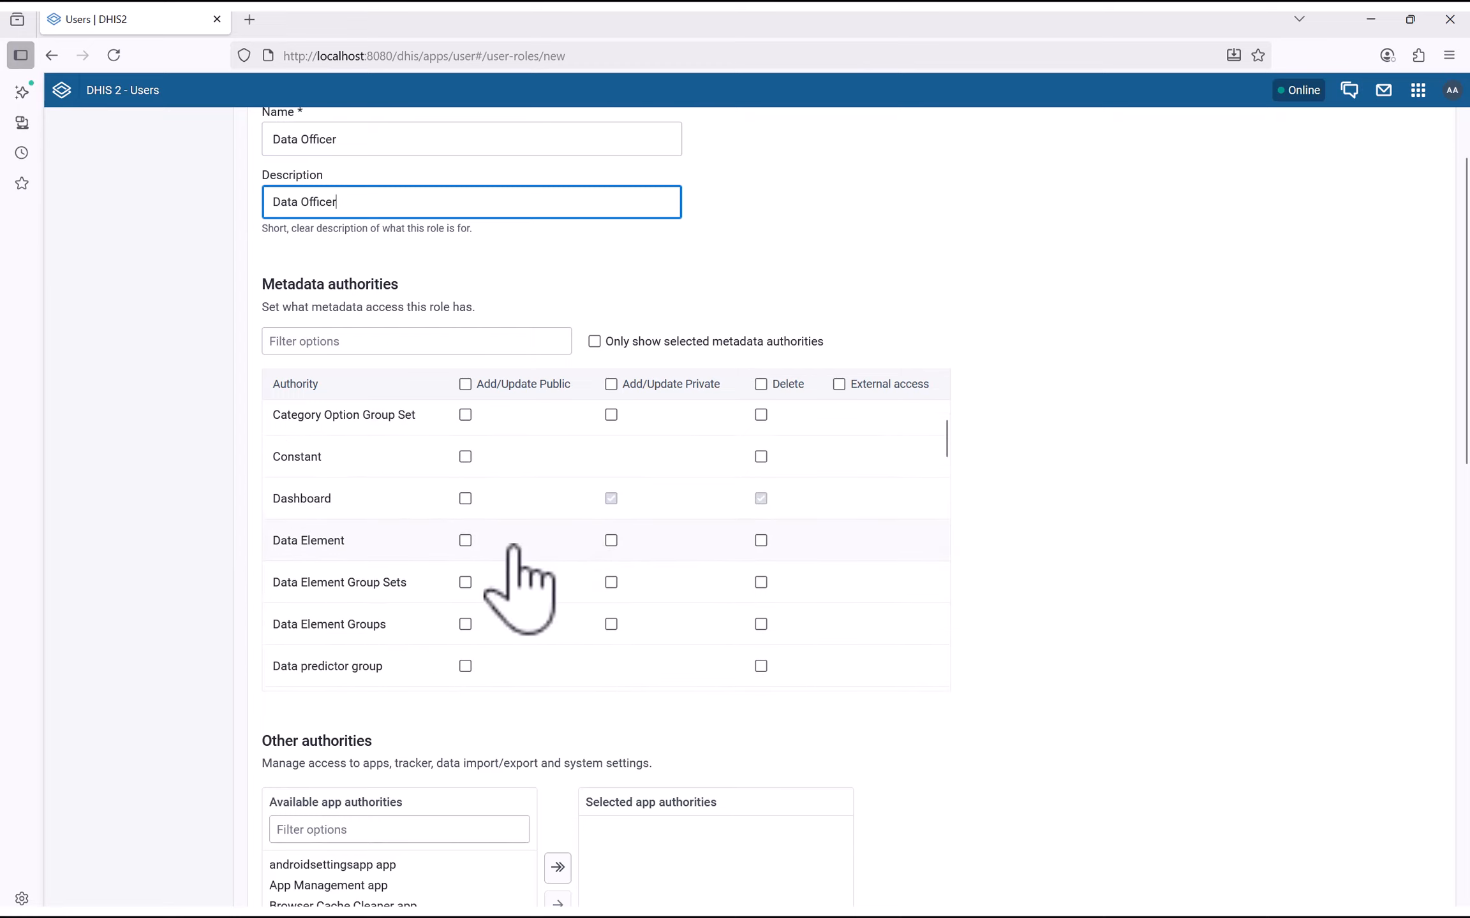
pyautogui.scroll(2, 485, 542)
pyautogui.scroll(-2, 484, 548)
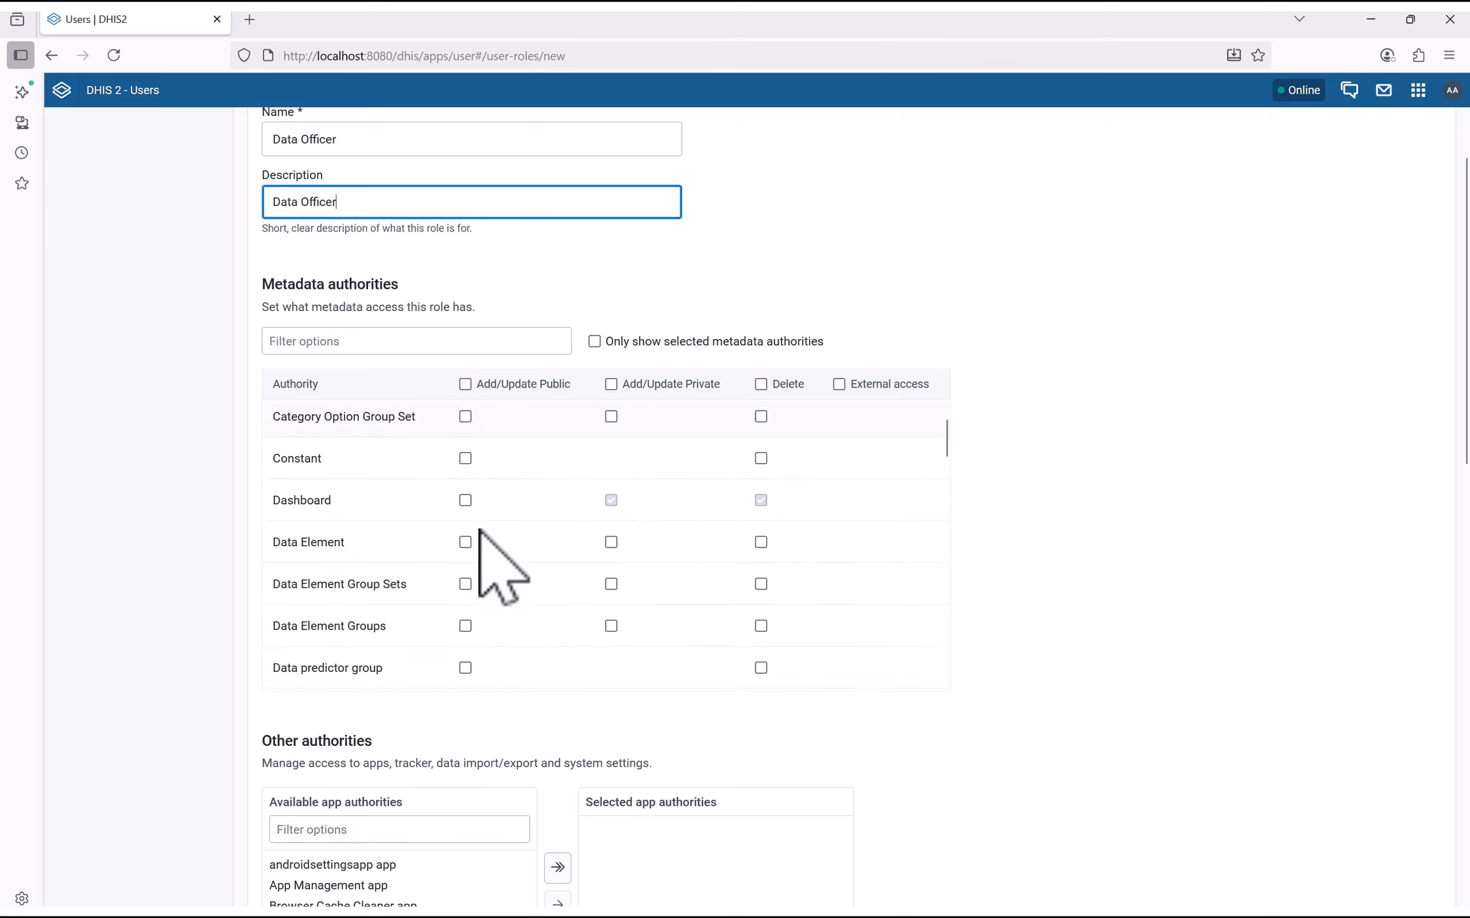
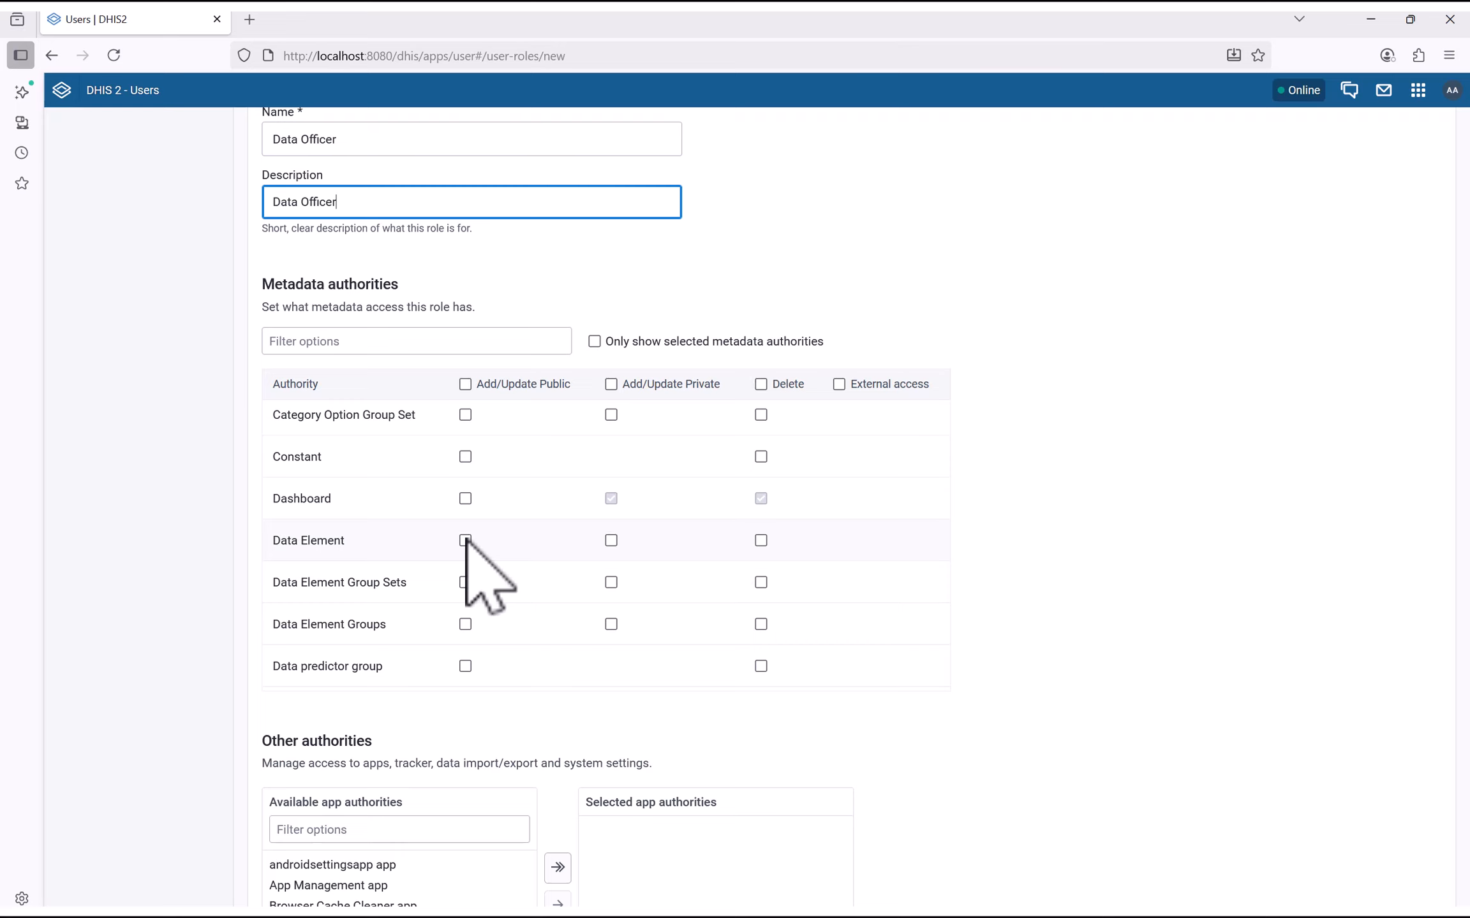
# Add the Capture, Dashboard, Data Entry and Data Visualizer apps to the Data Officer role's selected app authorities
pyautogui.scroll(-2, 484, 555)
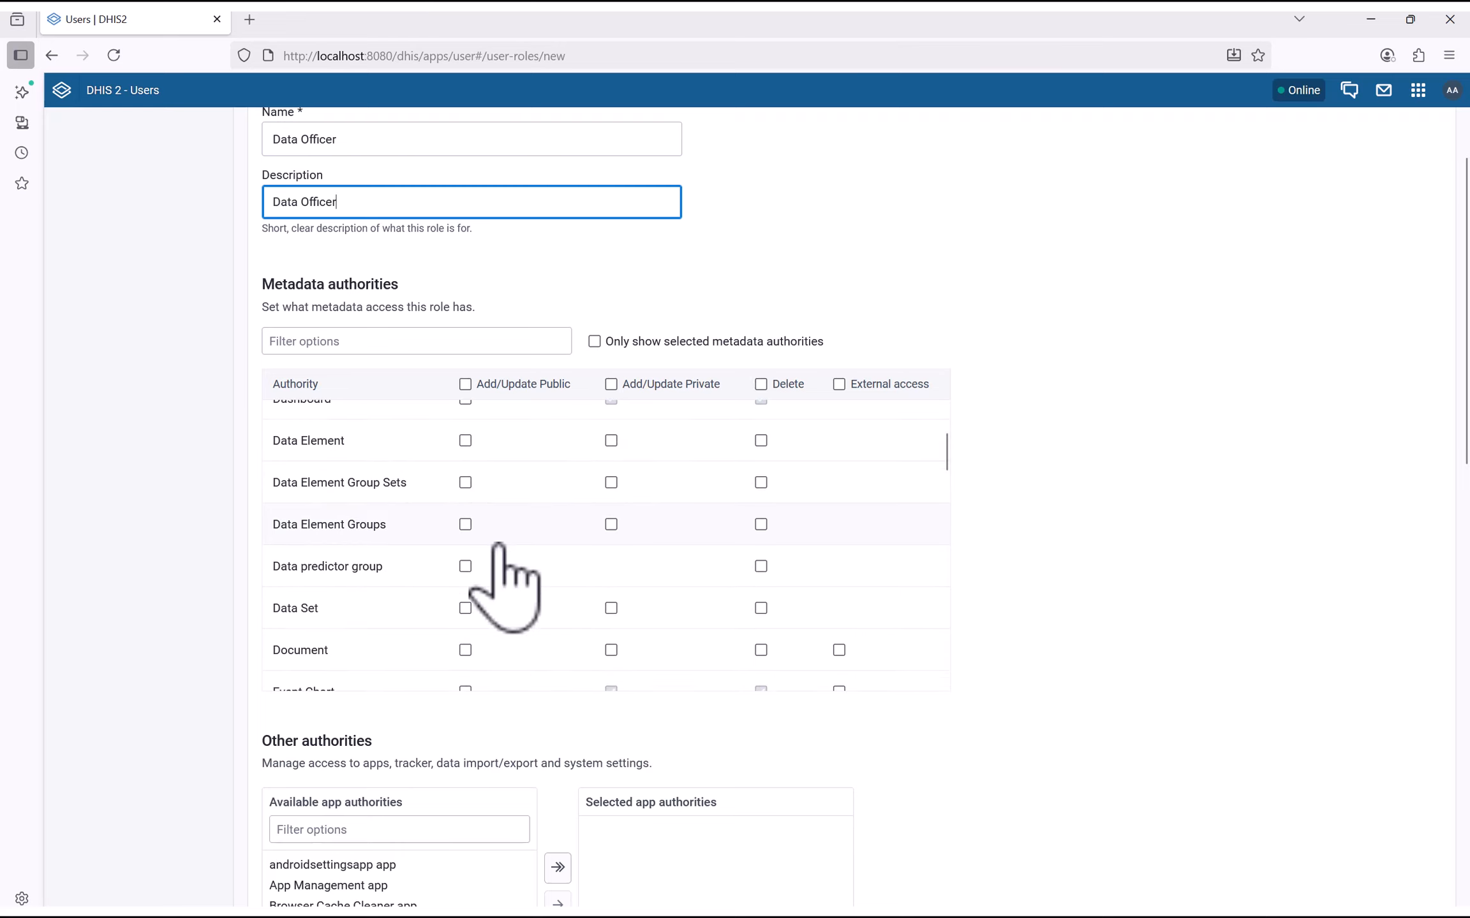
pyautogui.scroll(-6, 499, 546)
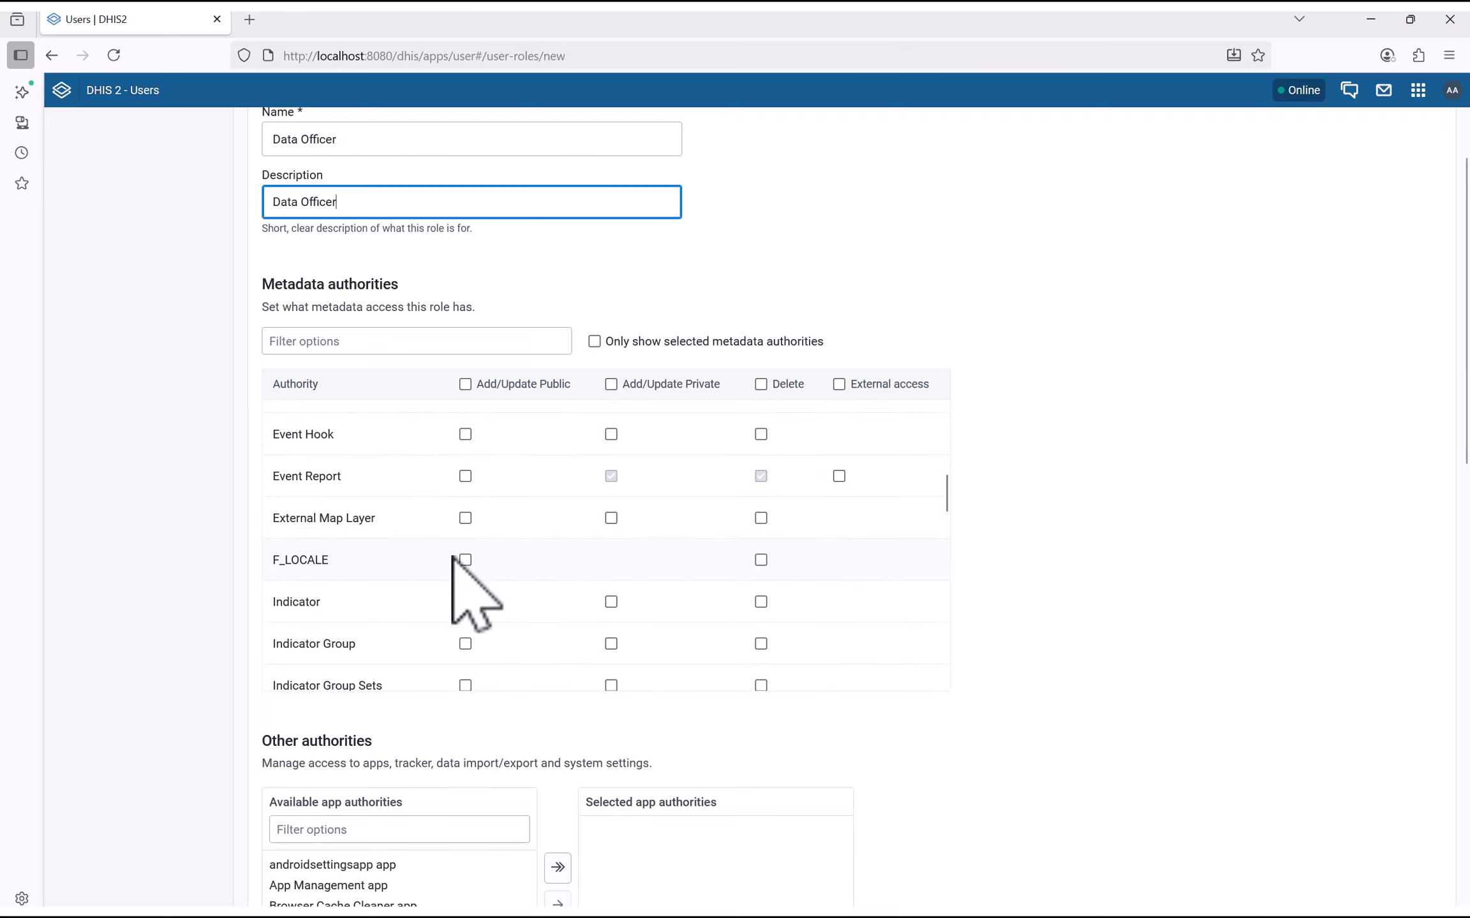
pyautogui.scroll(-2, 510, 612)
pyautogui.scroll(-1, 191, 561)
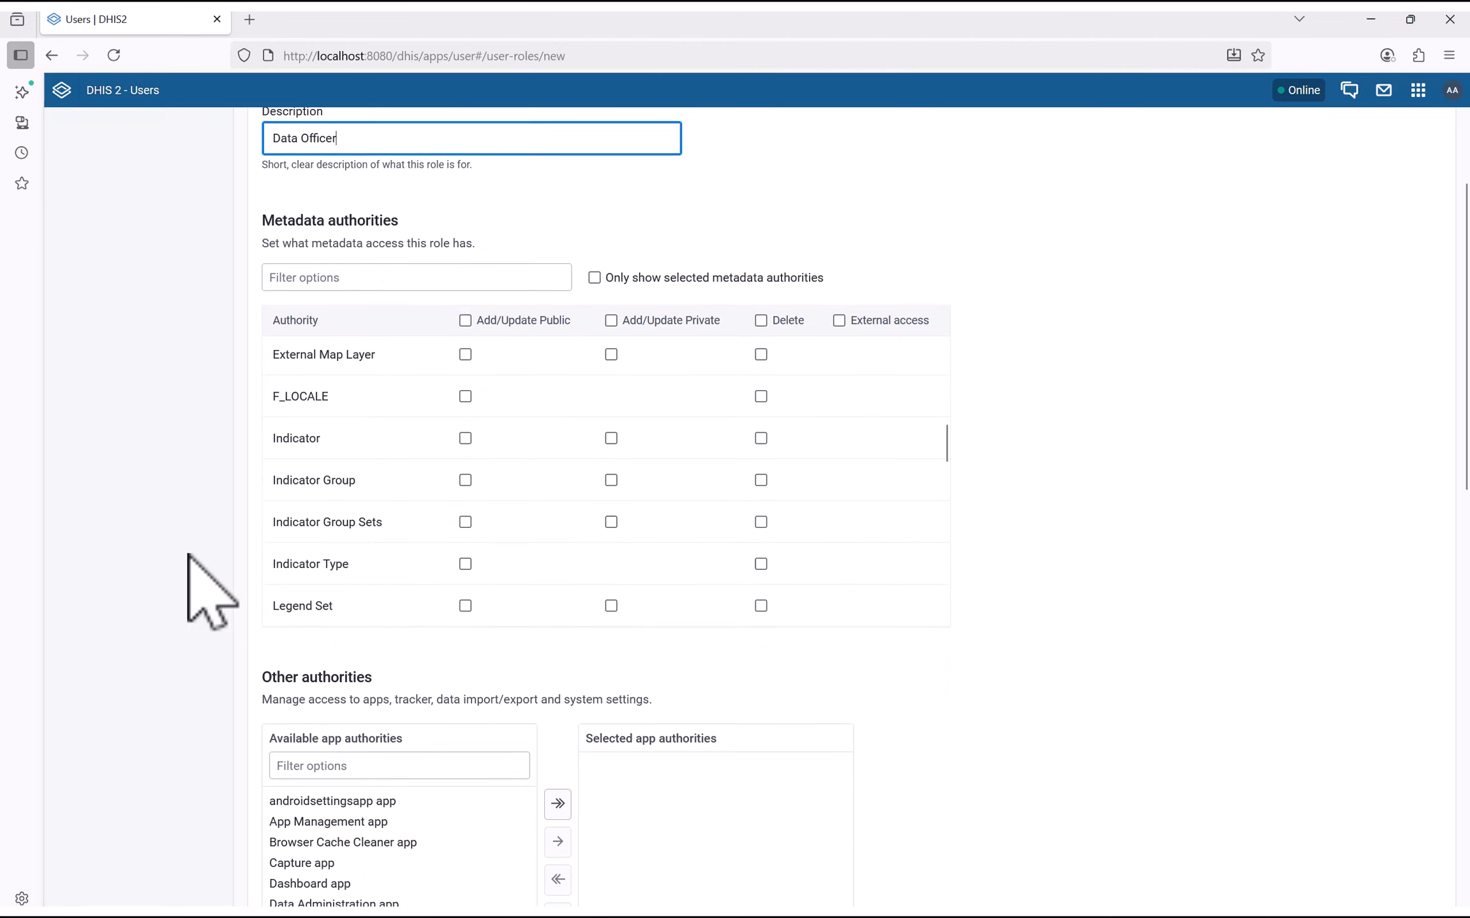
pyautogui.scroll(-7, 189, 555)
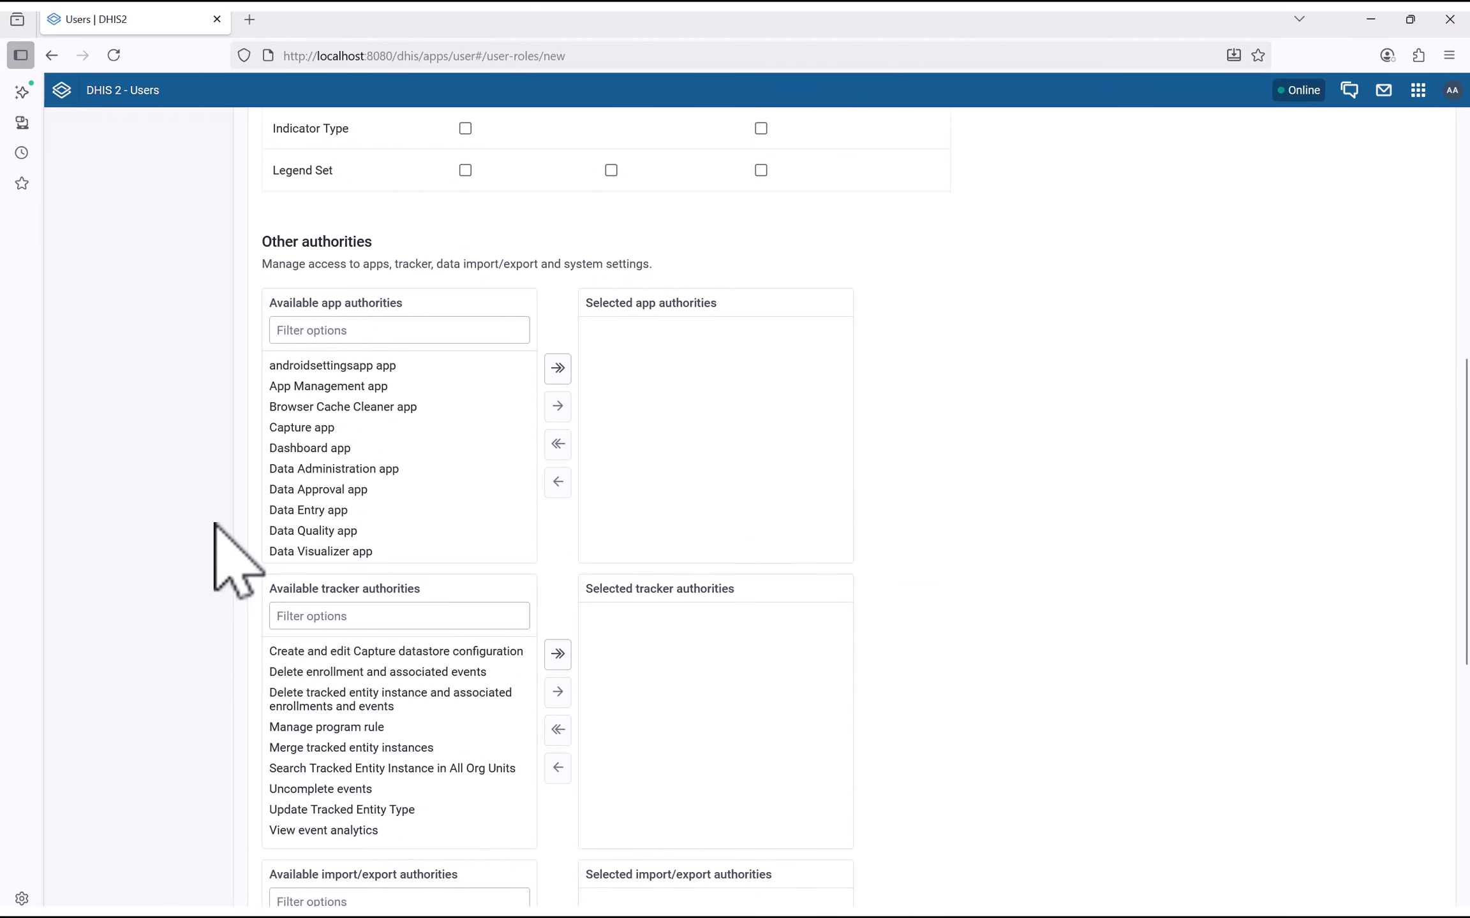
pyautogui.doubleClick(315, 431)
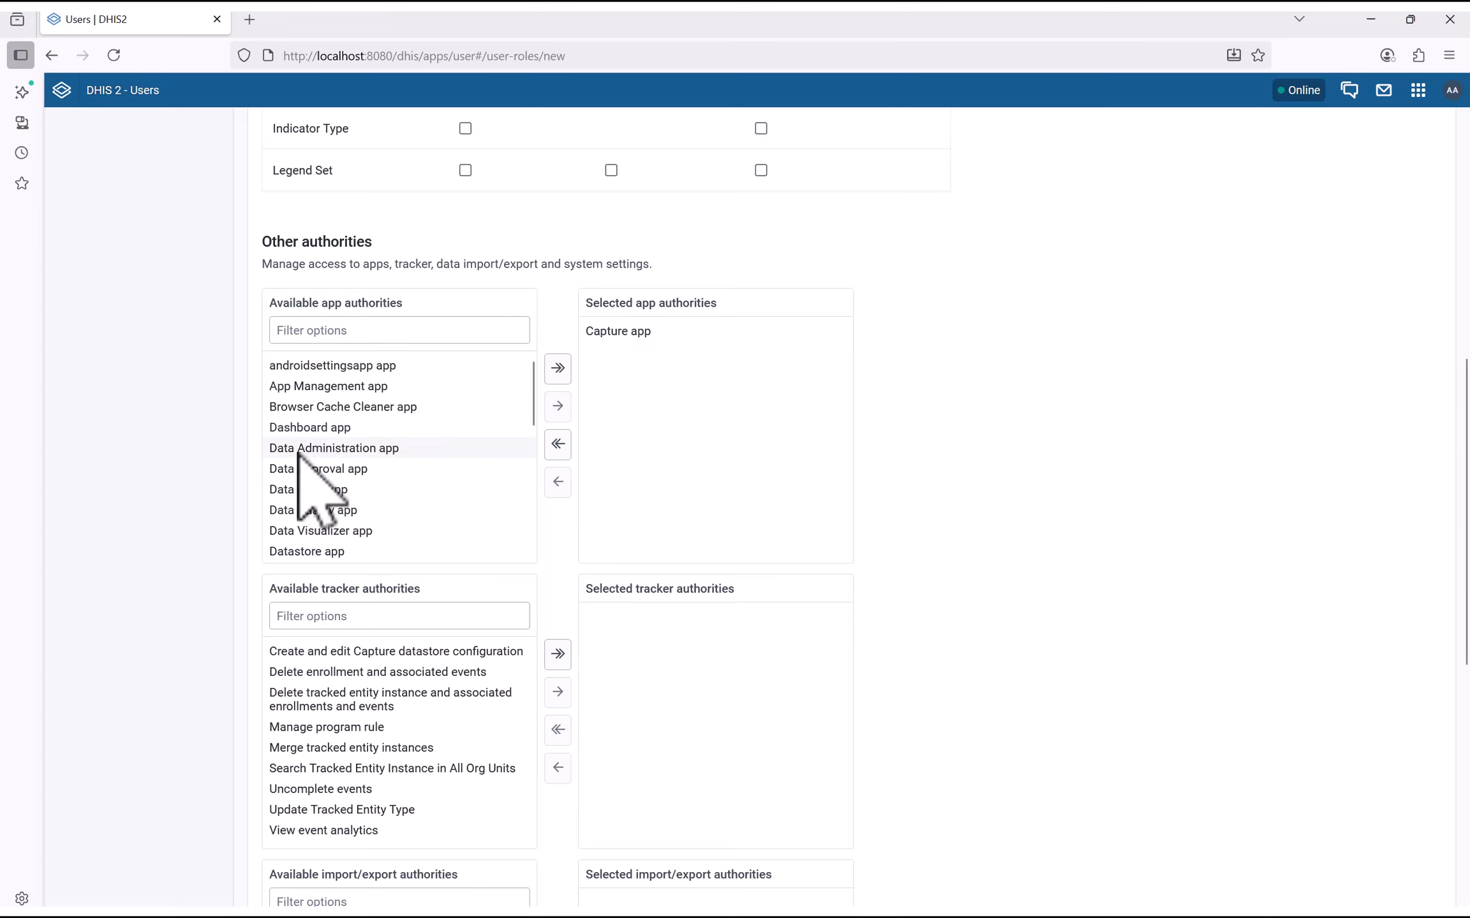
pyautogui.doubleClick(322, 429)
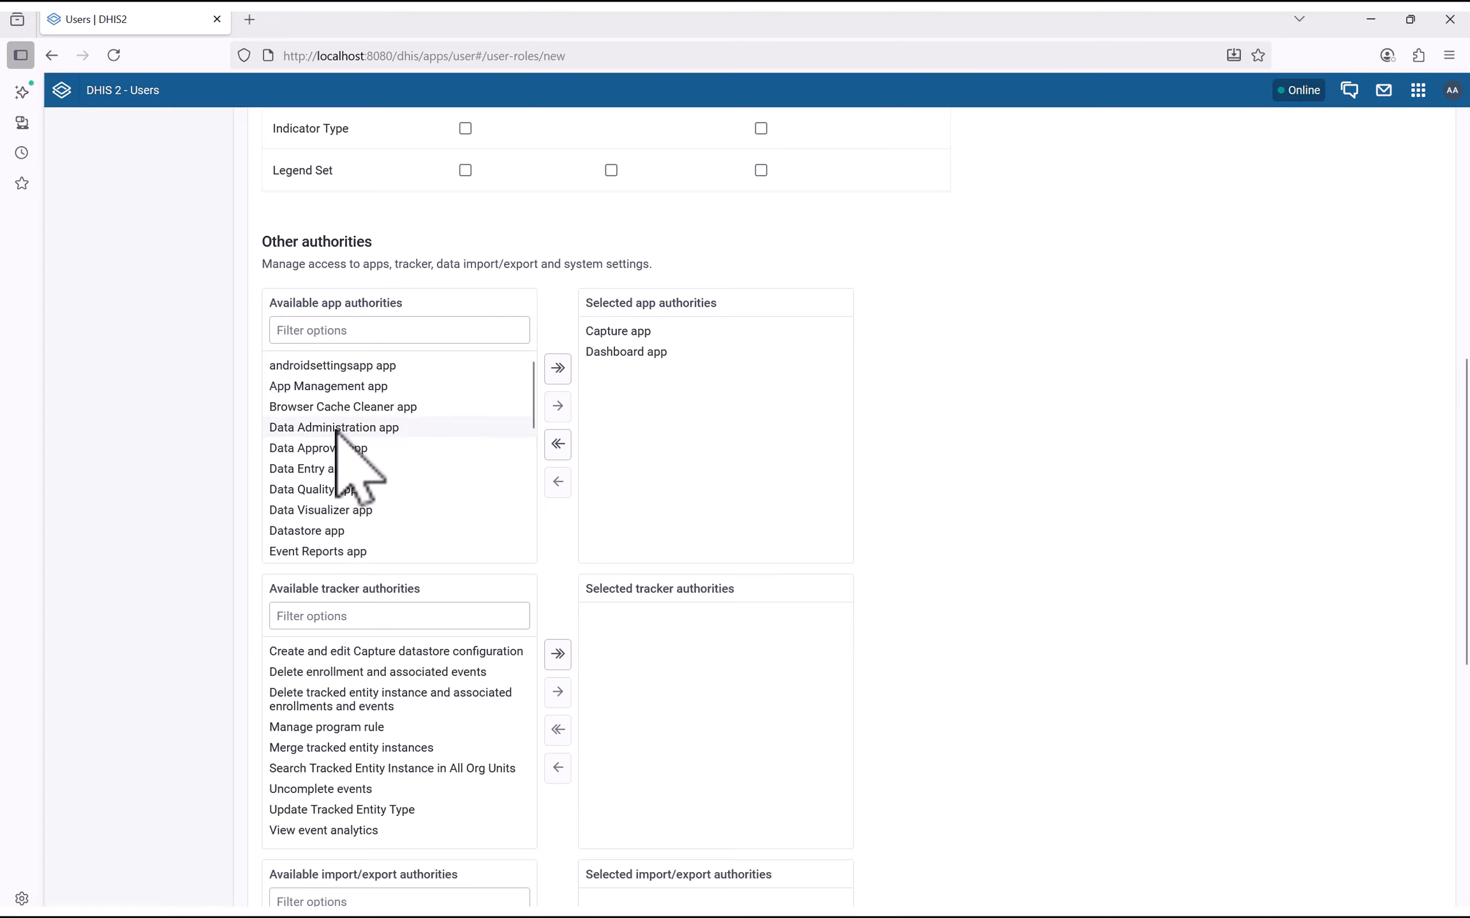
pyautogui.doubleClick(336, 470)
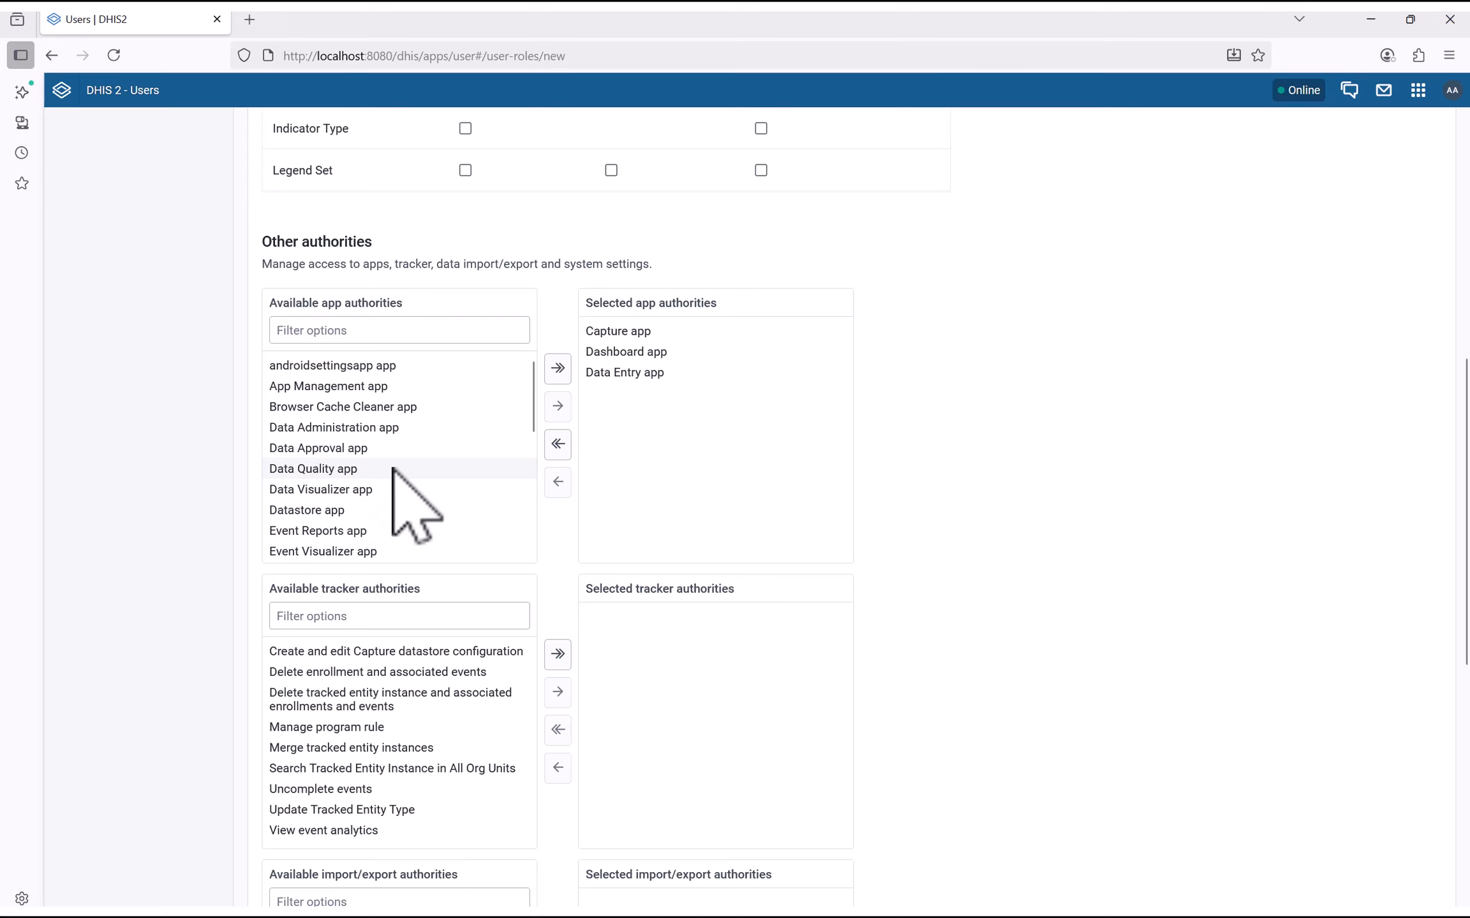
pyautogui.doubleClick(316, 490)
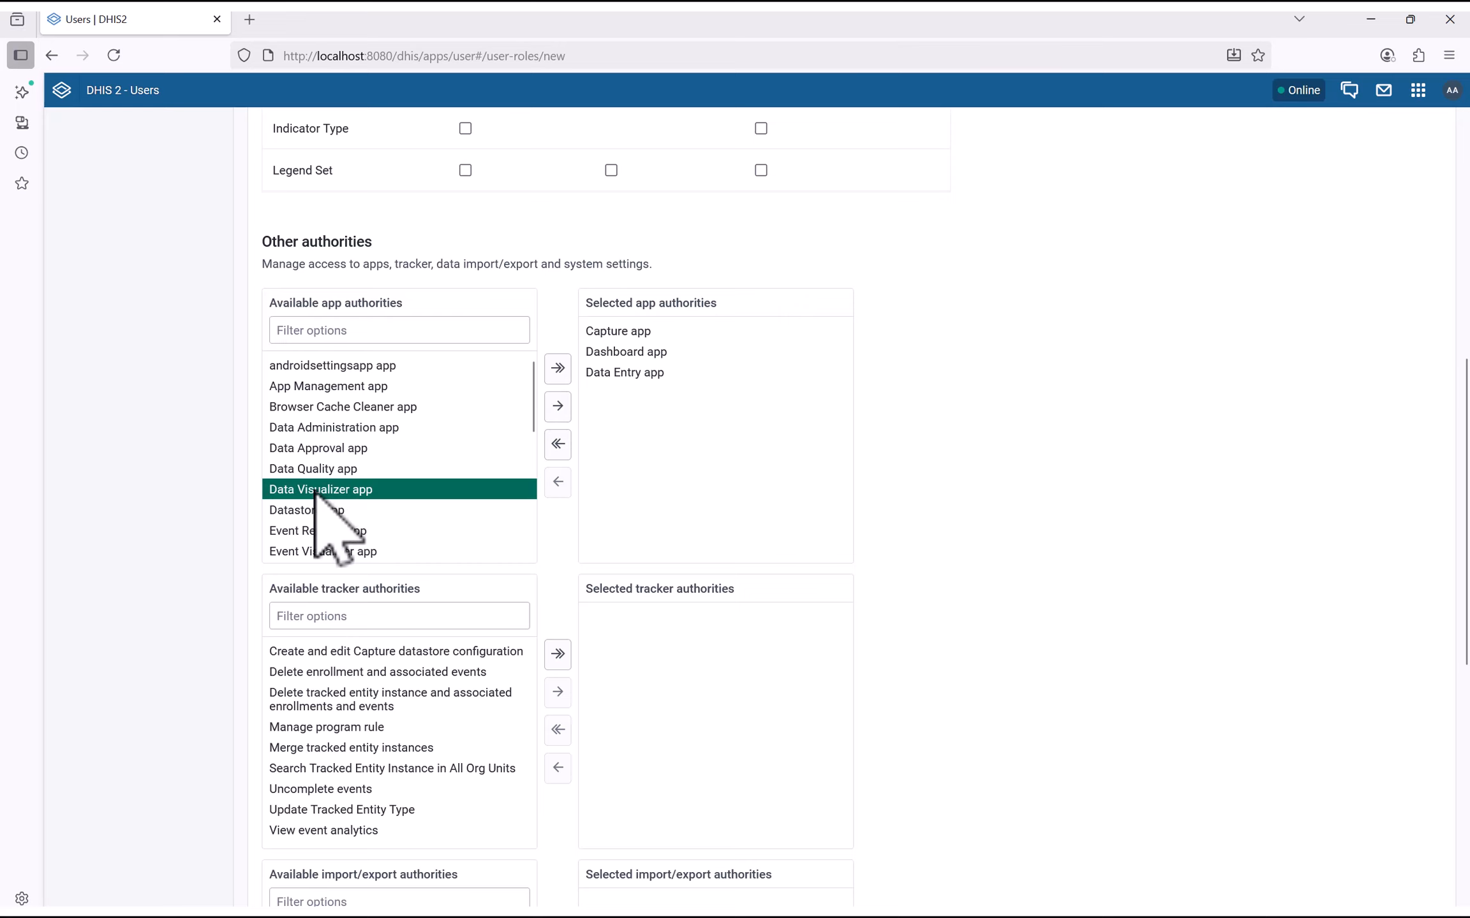
pyautogui.scroll(-3, 351, 488)
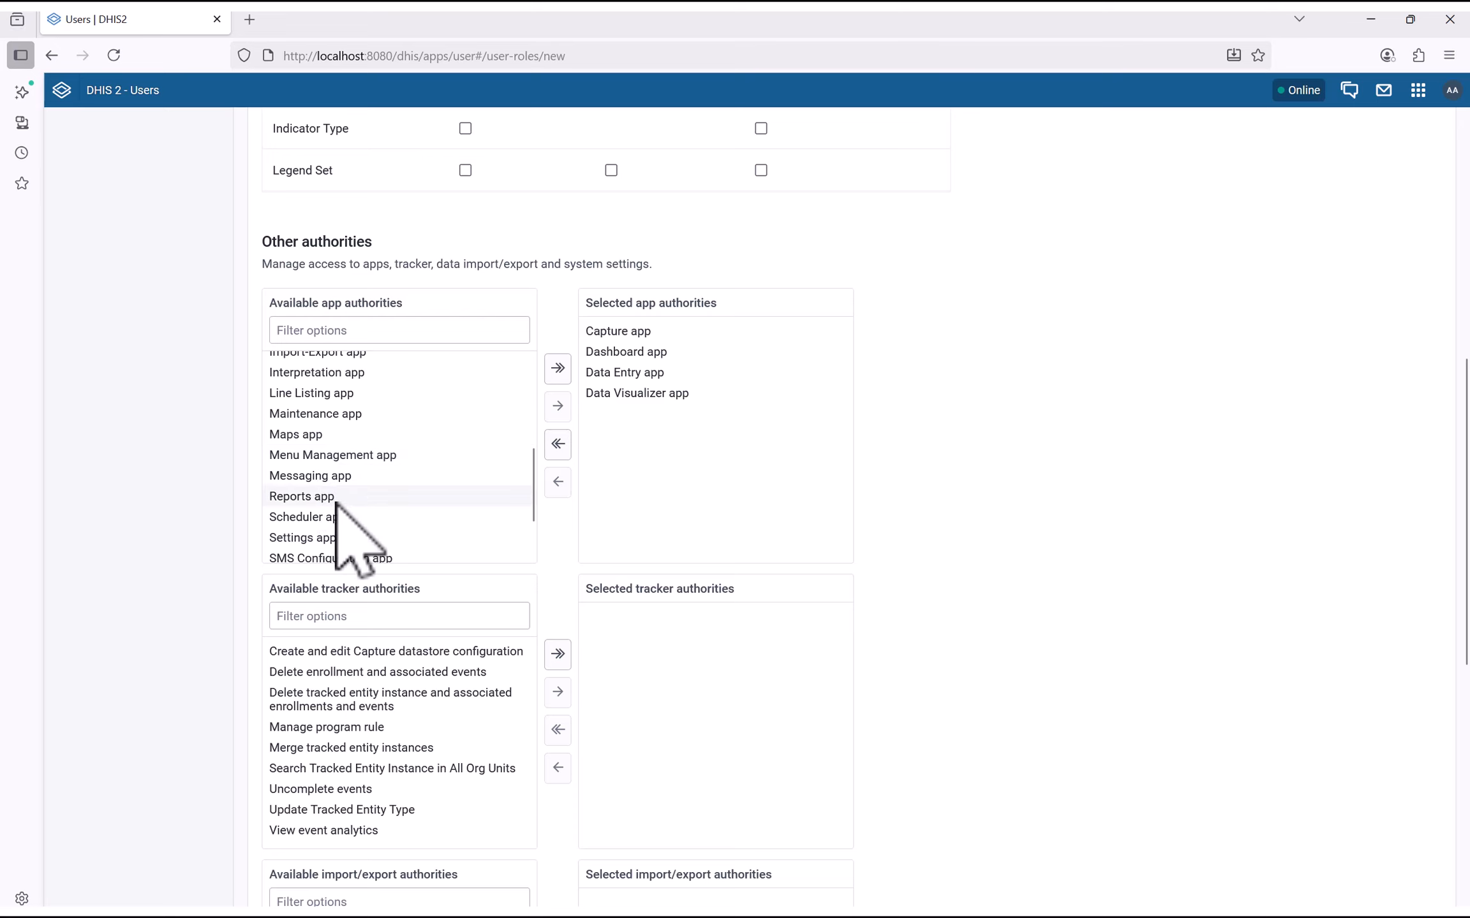
pyautogui.scroll(-2, 347, 530)
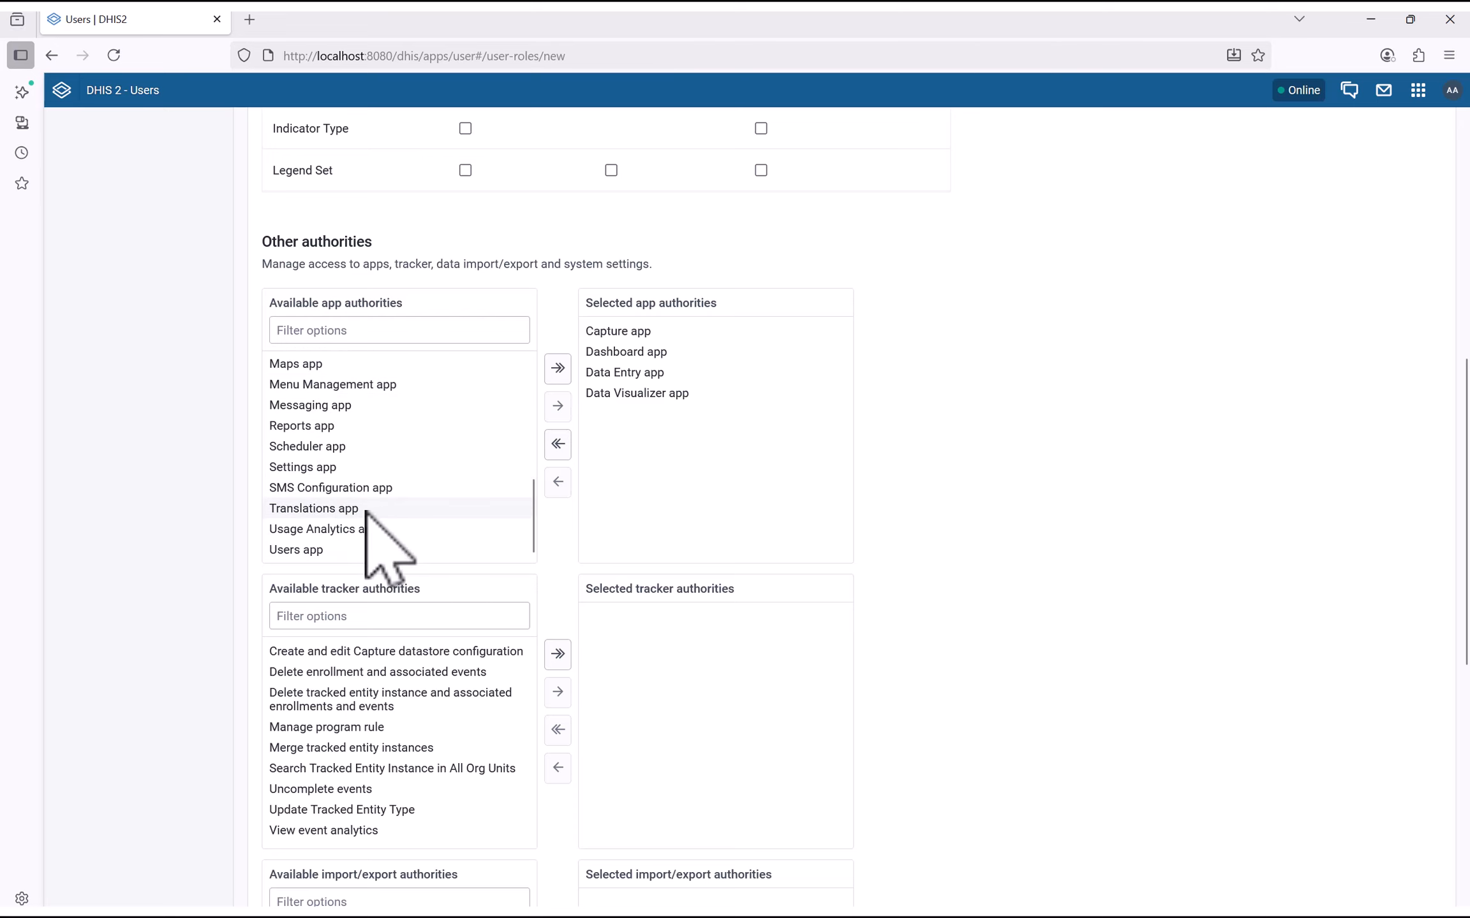
pyautogui.scroll(8, 367, 517)
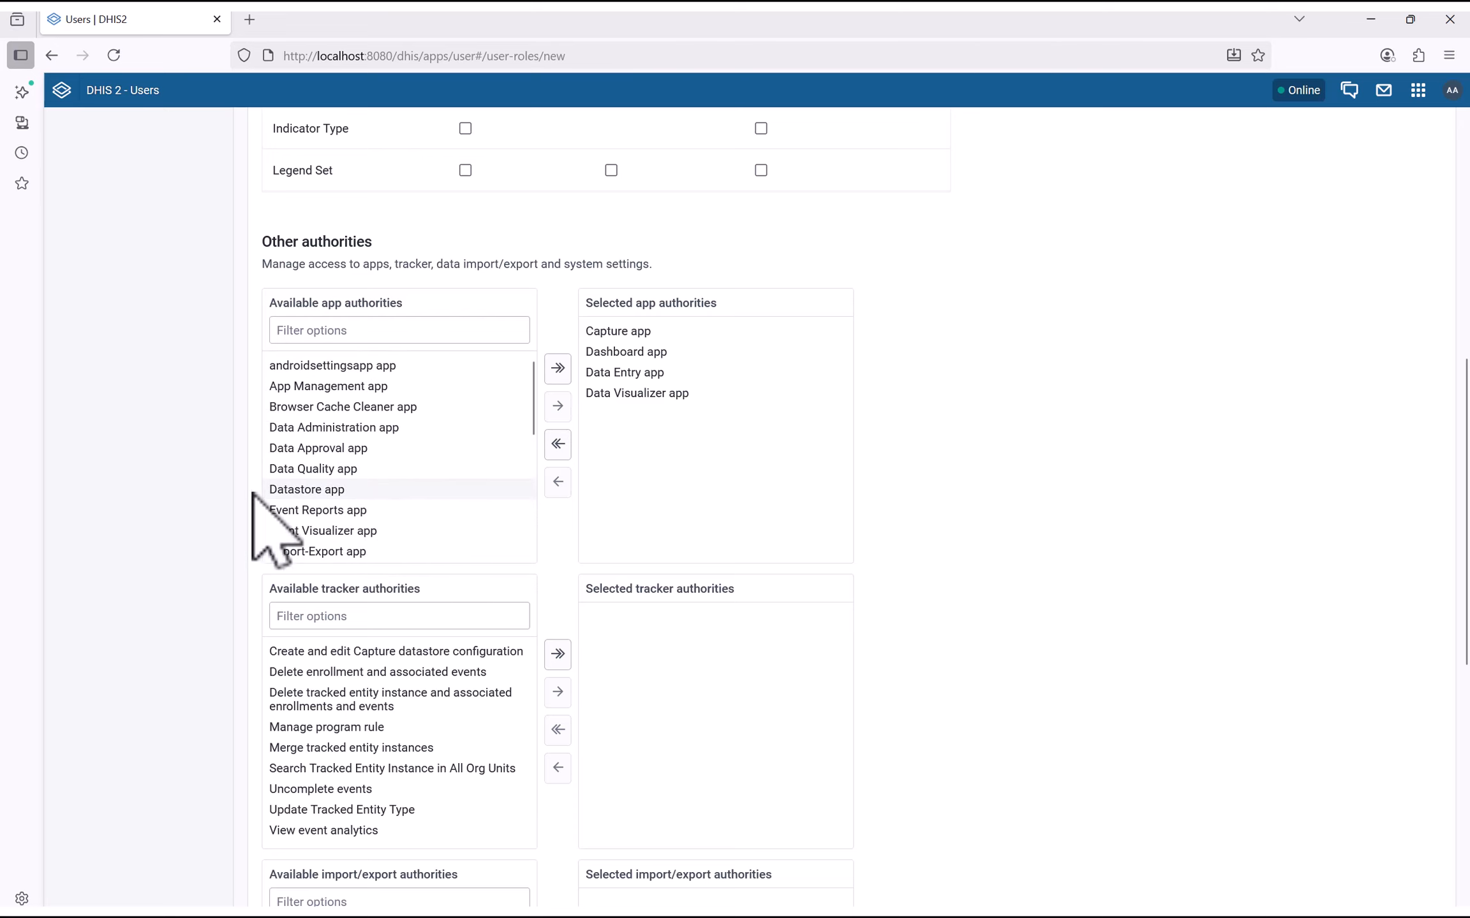
pyautogui.scroll(-3, 172, 536)
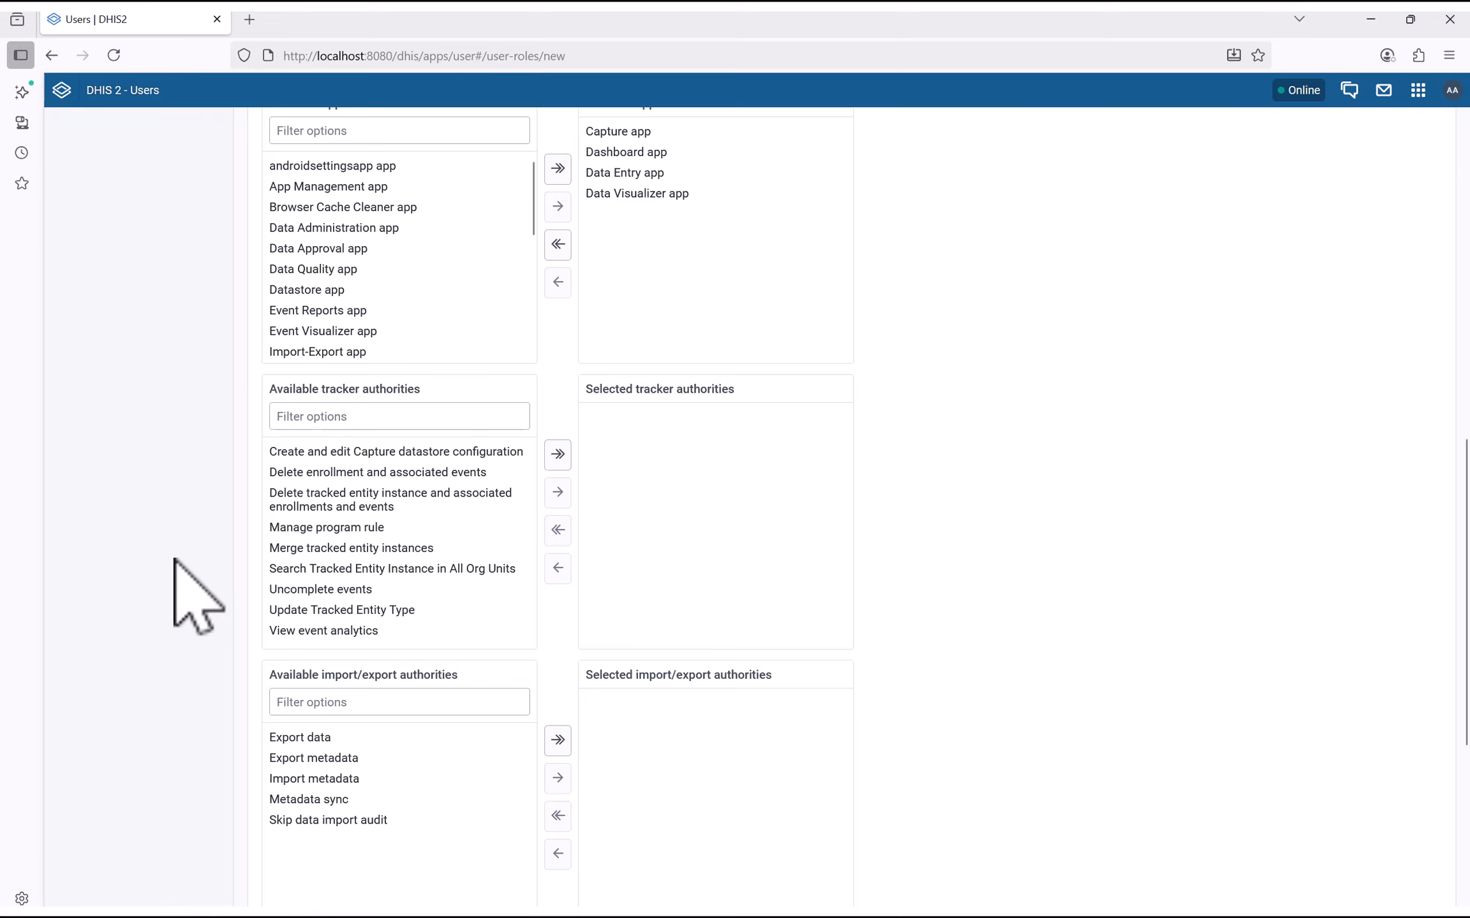
# Grant the Data Officer role the Add/Update Data Value system authority
pyautogui.scroll(-3, 185, 542)
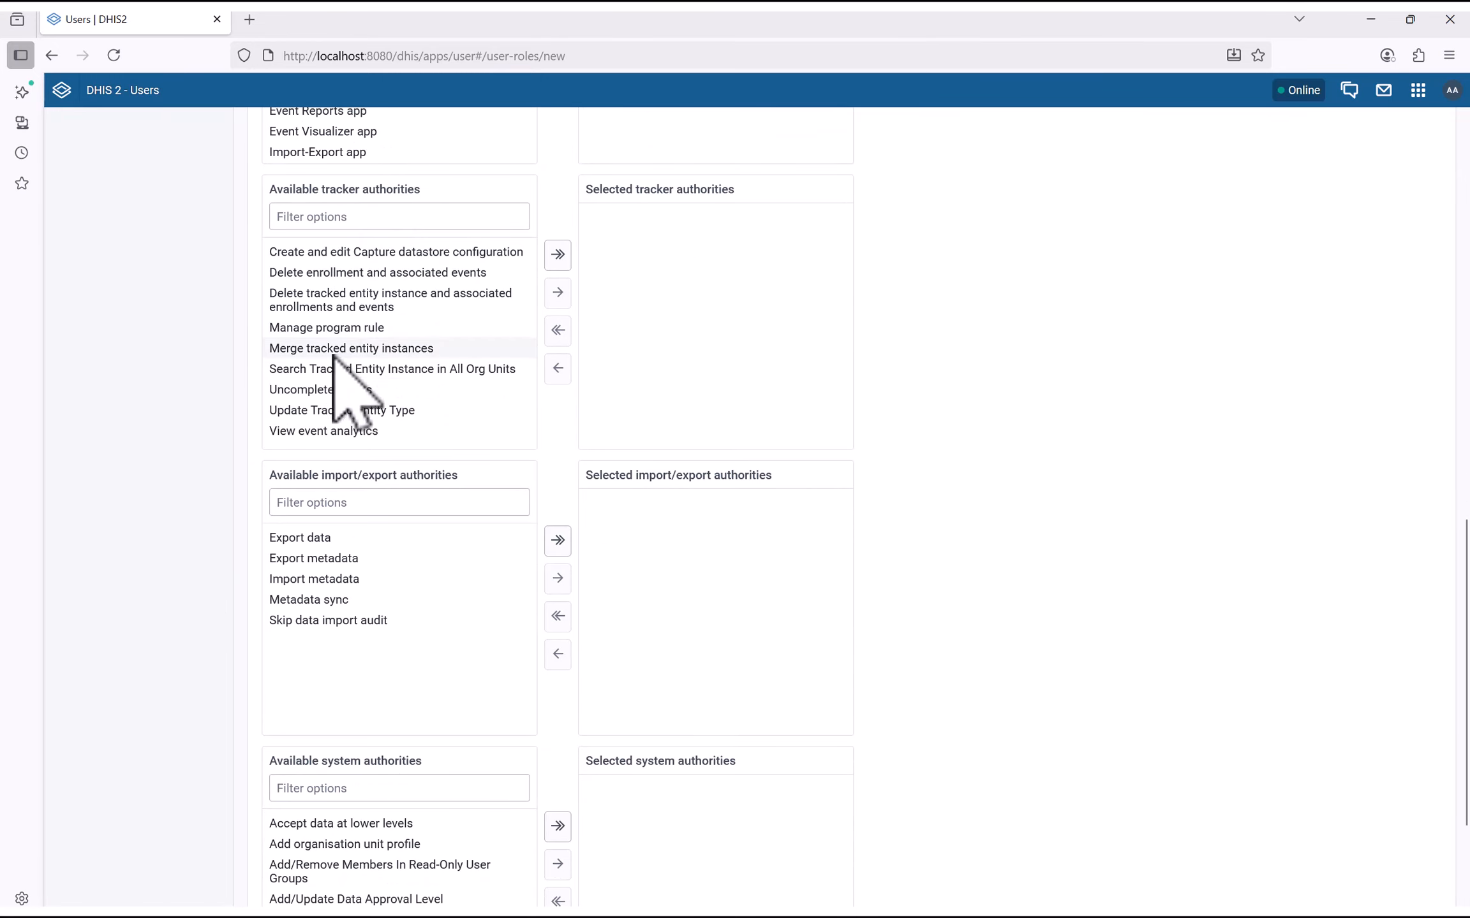
pyautogui.scroll(-2, 182, 504)
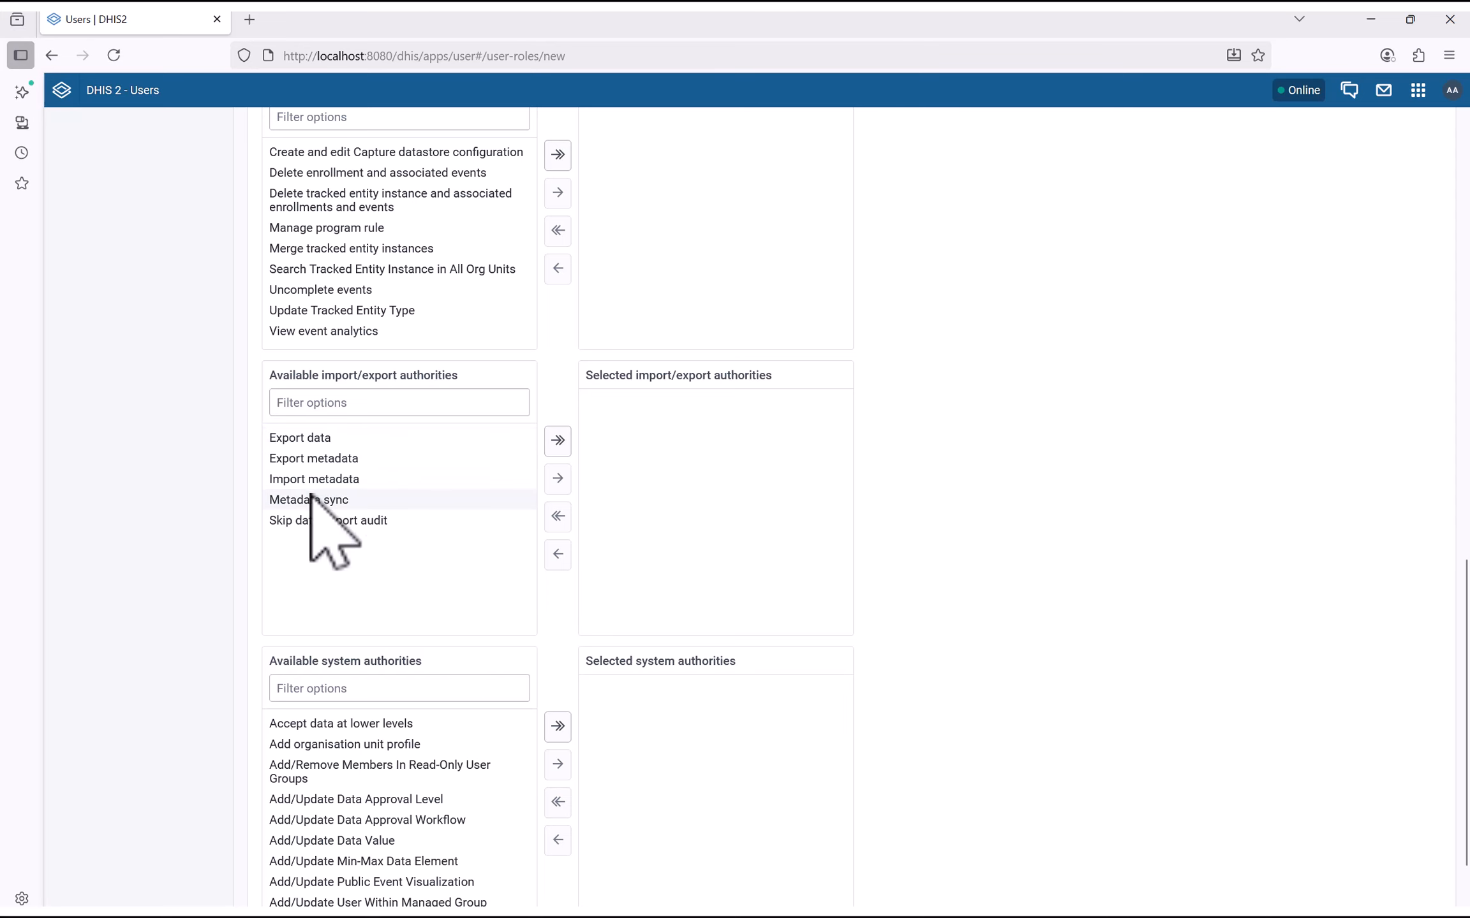
pyautogui.scroll(-2, 293, 548)
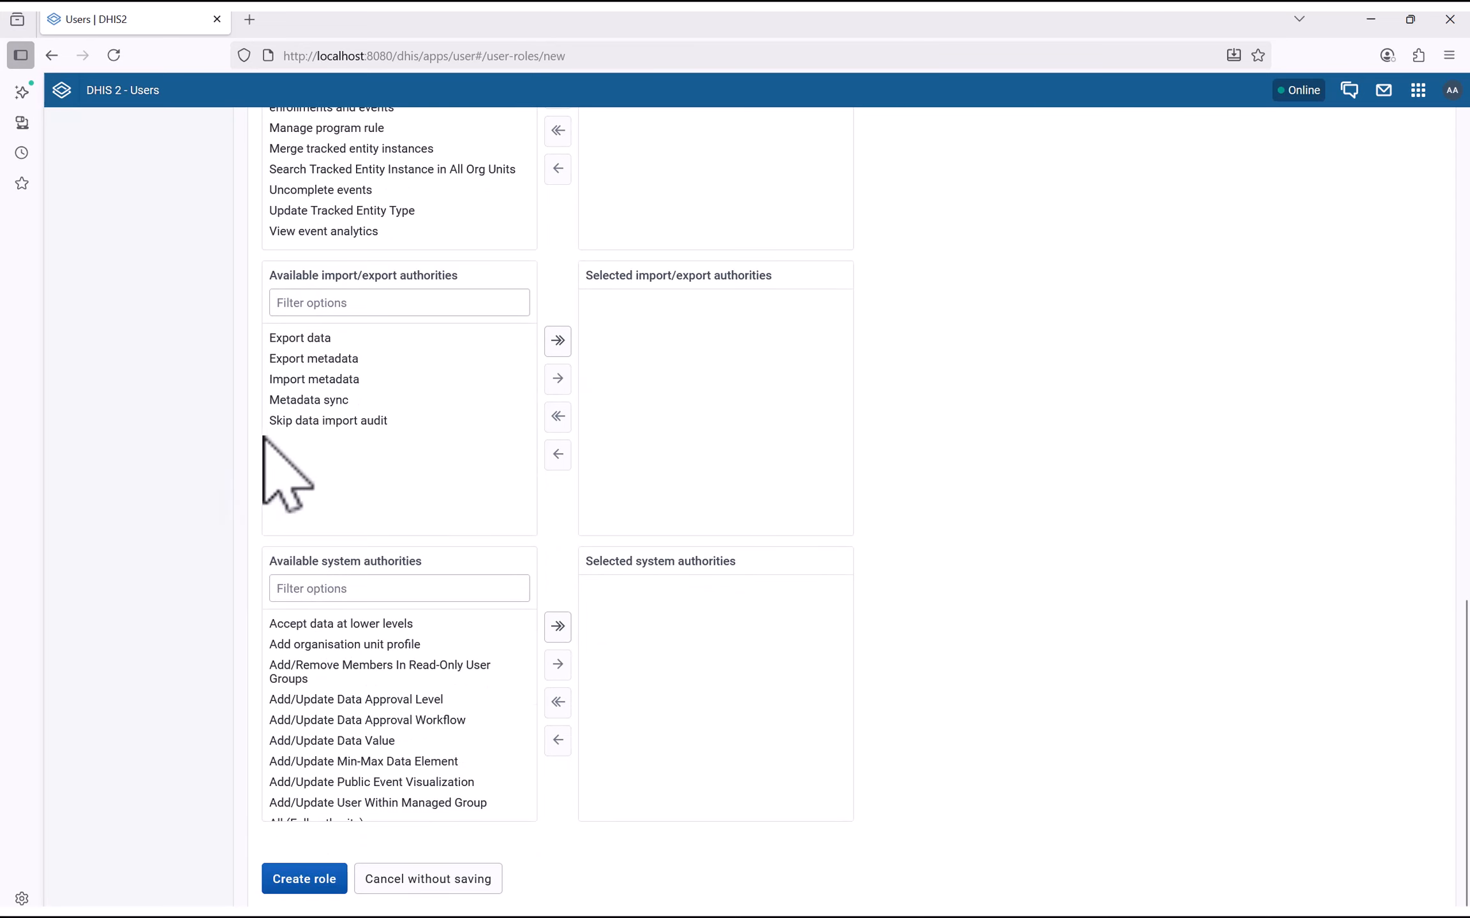
pyautogui.scroll(-1, 268, 516)
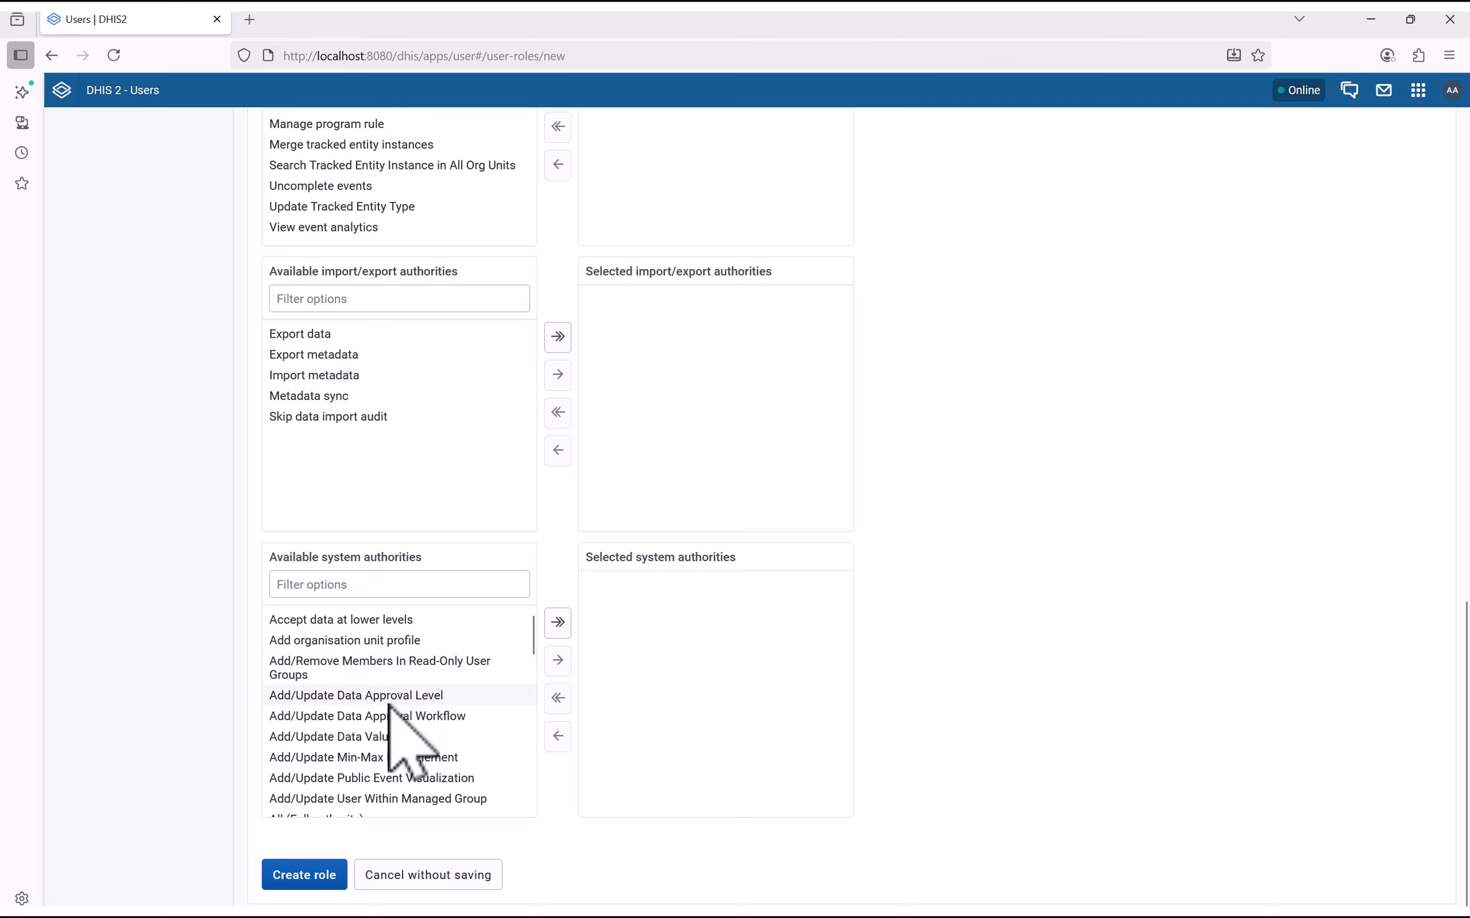
pyautogui.scroll(-3, 392, 707)
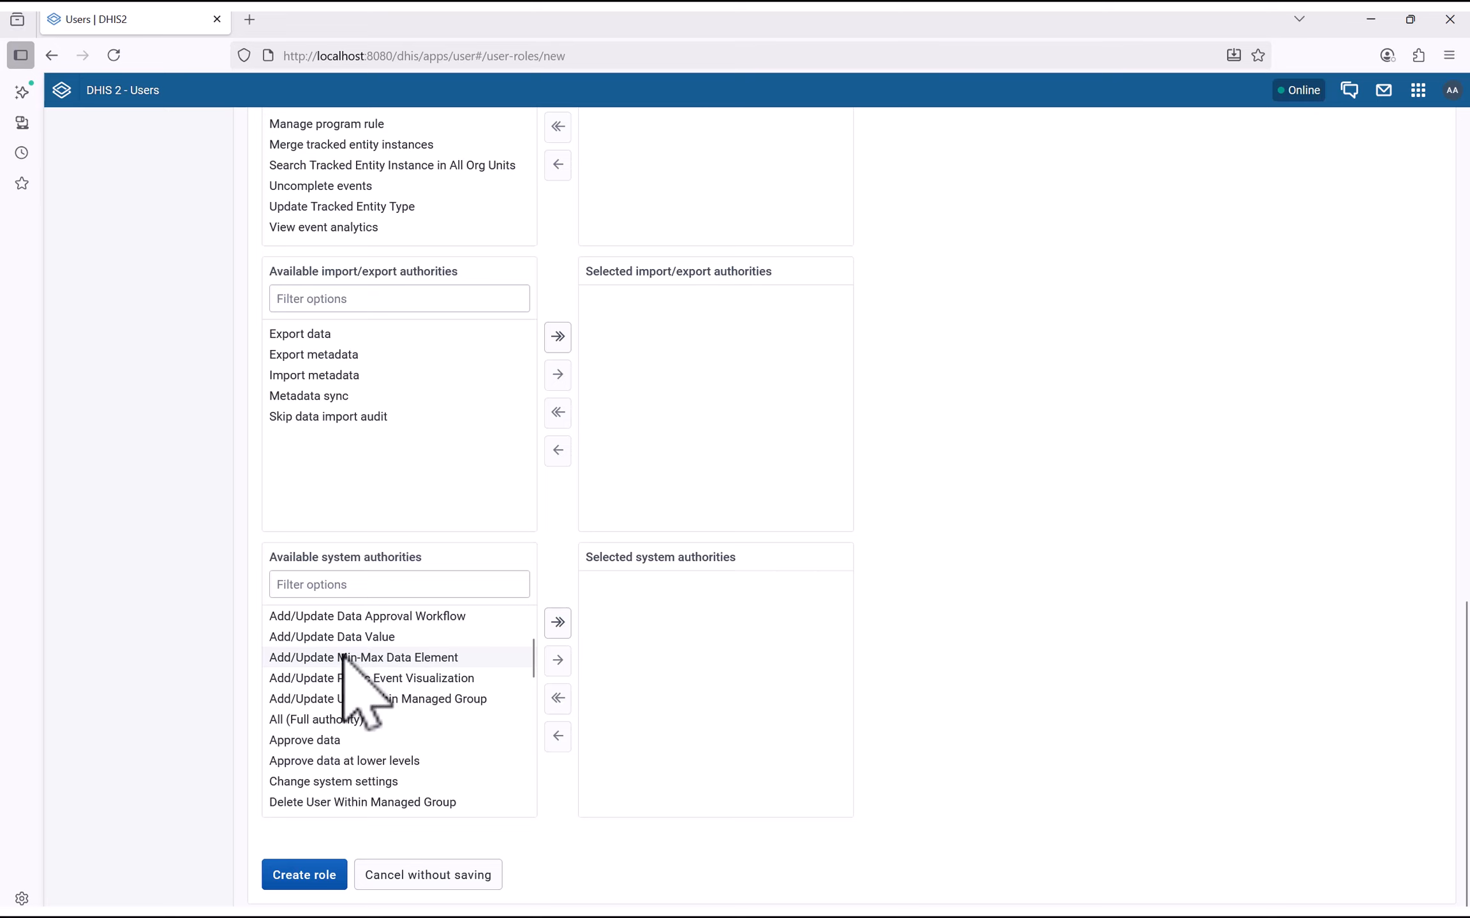
pyautogui.scroll(3, 344, 676)
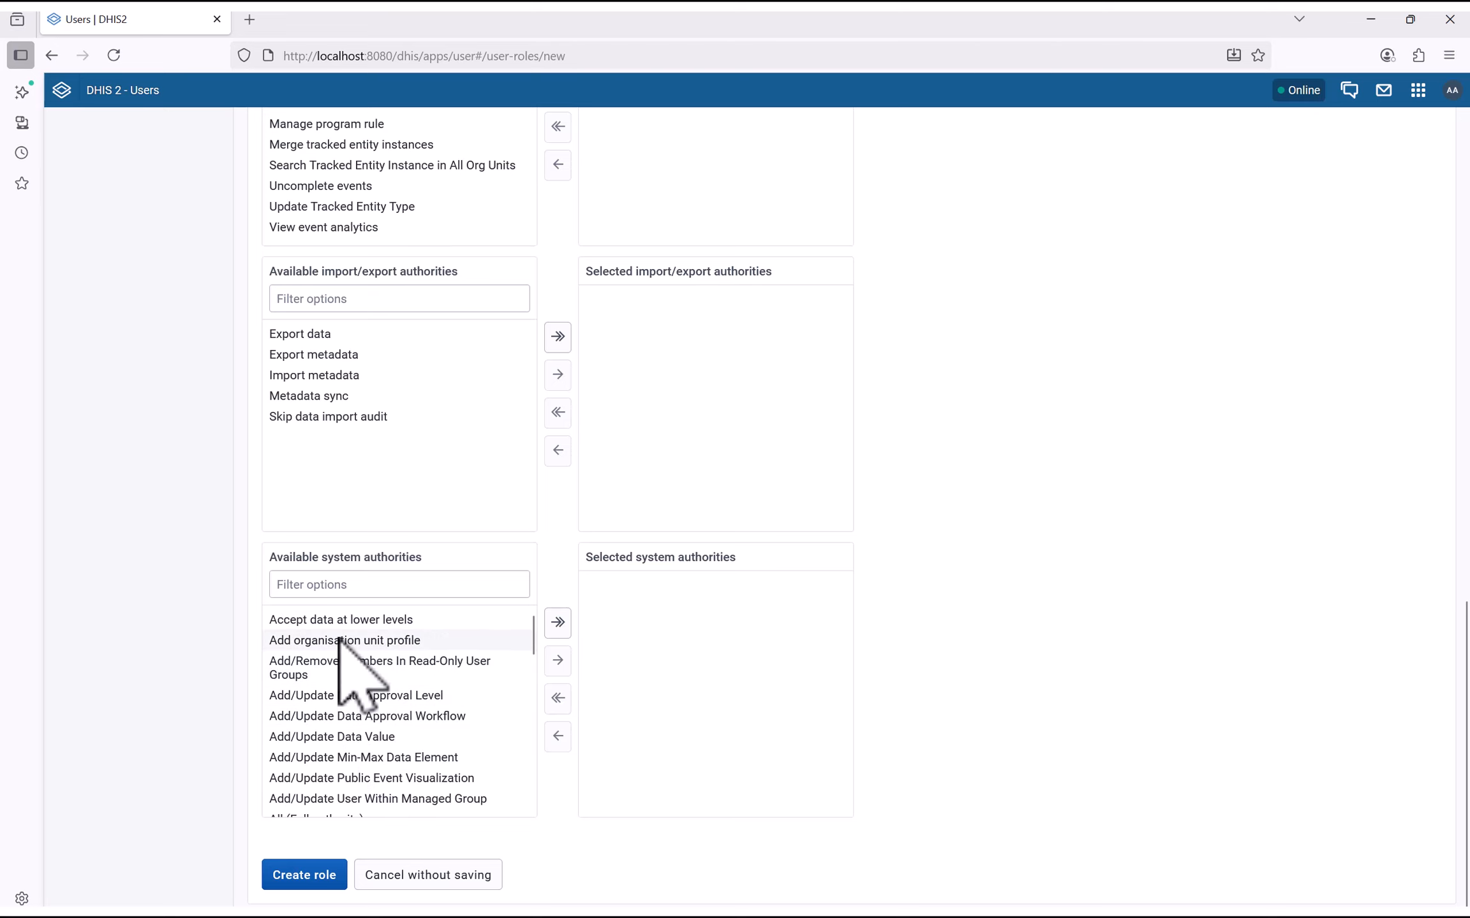
pyautogui.scroll(1, 341, 641)
pyautogui.scroll(-1, 345, 644)
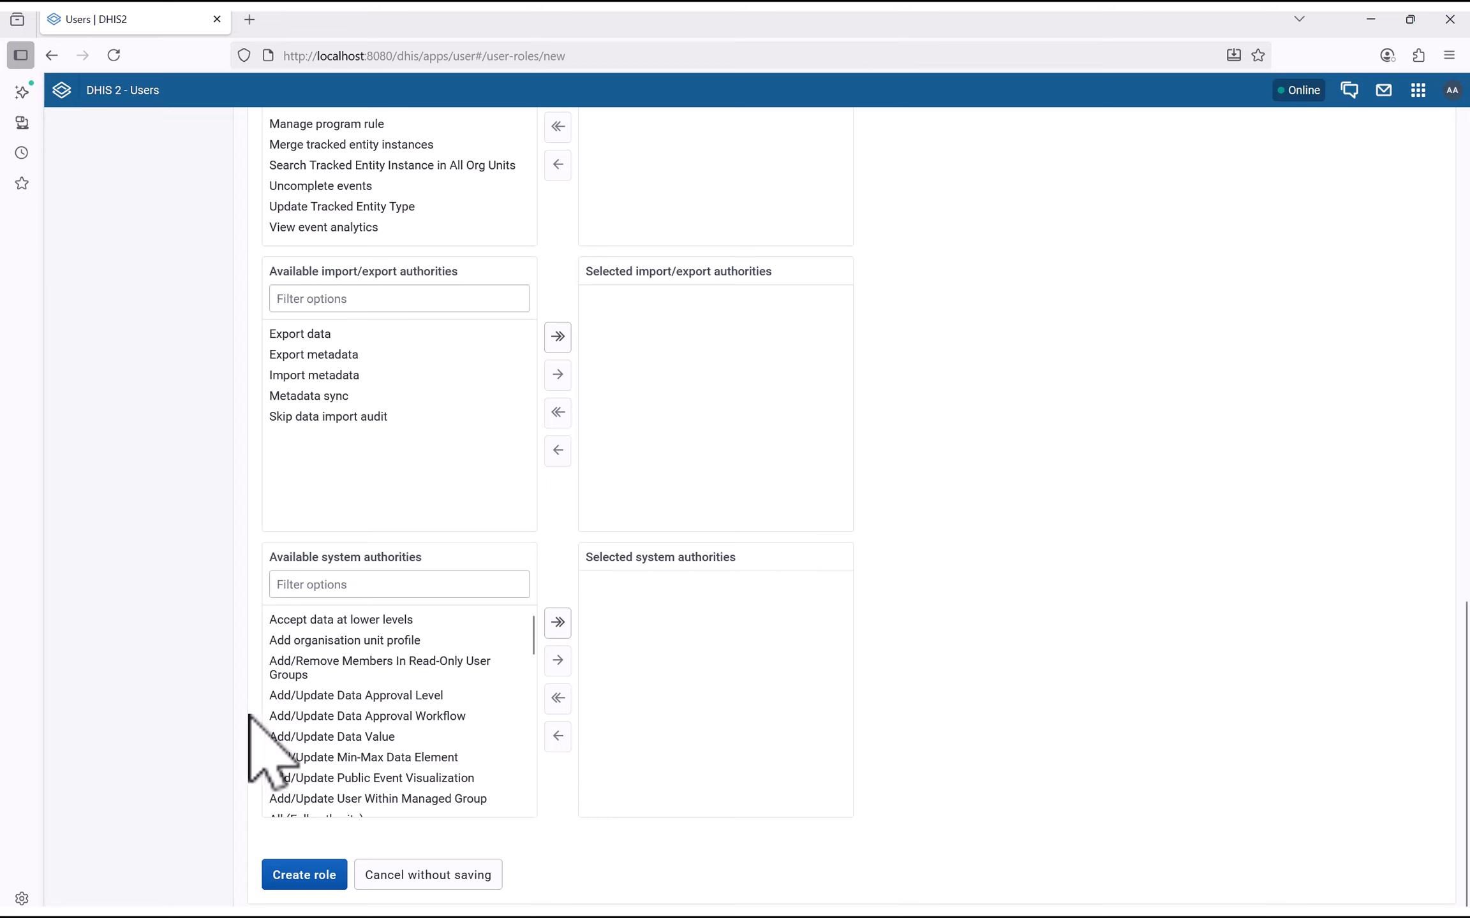
pyautogui.doubleClick(333, 739)
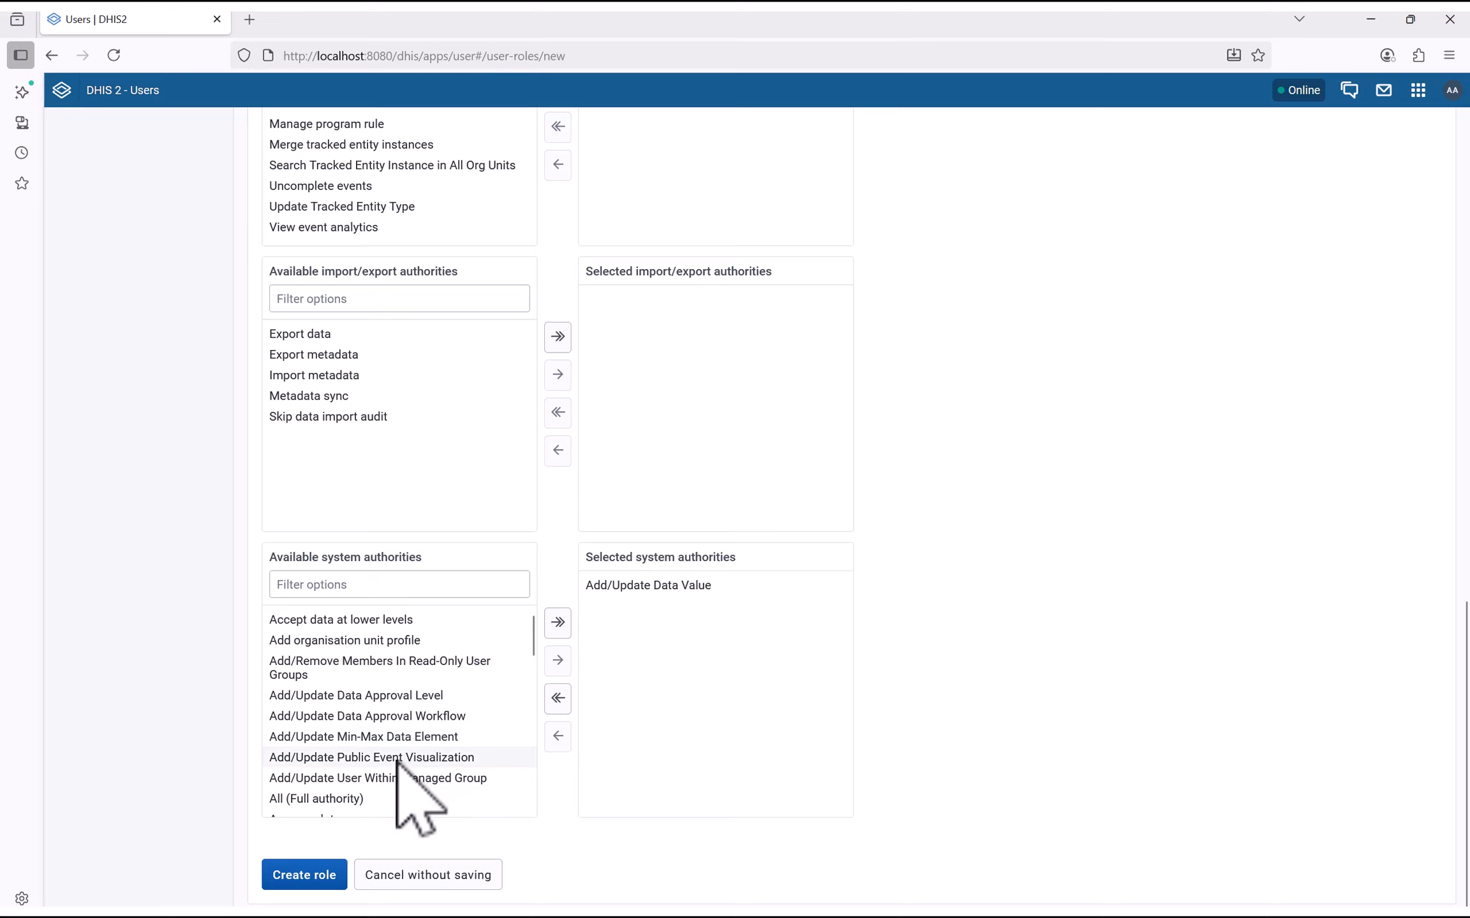
pyautogui.scroll(-3, 399, 762)
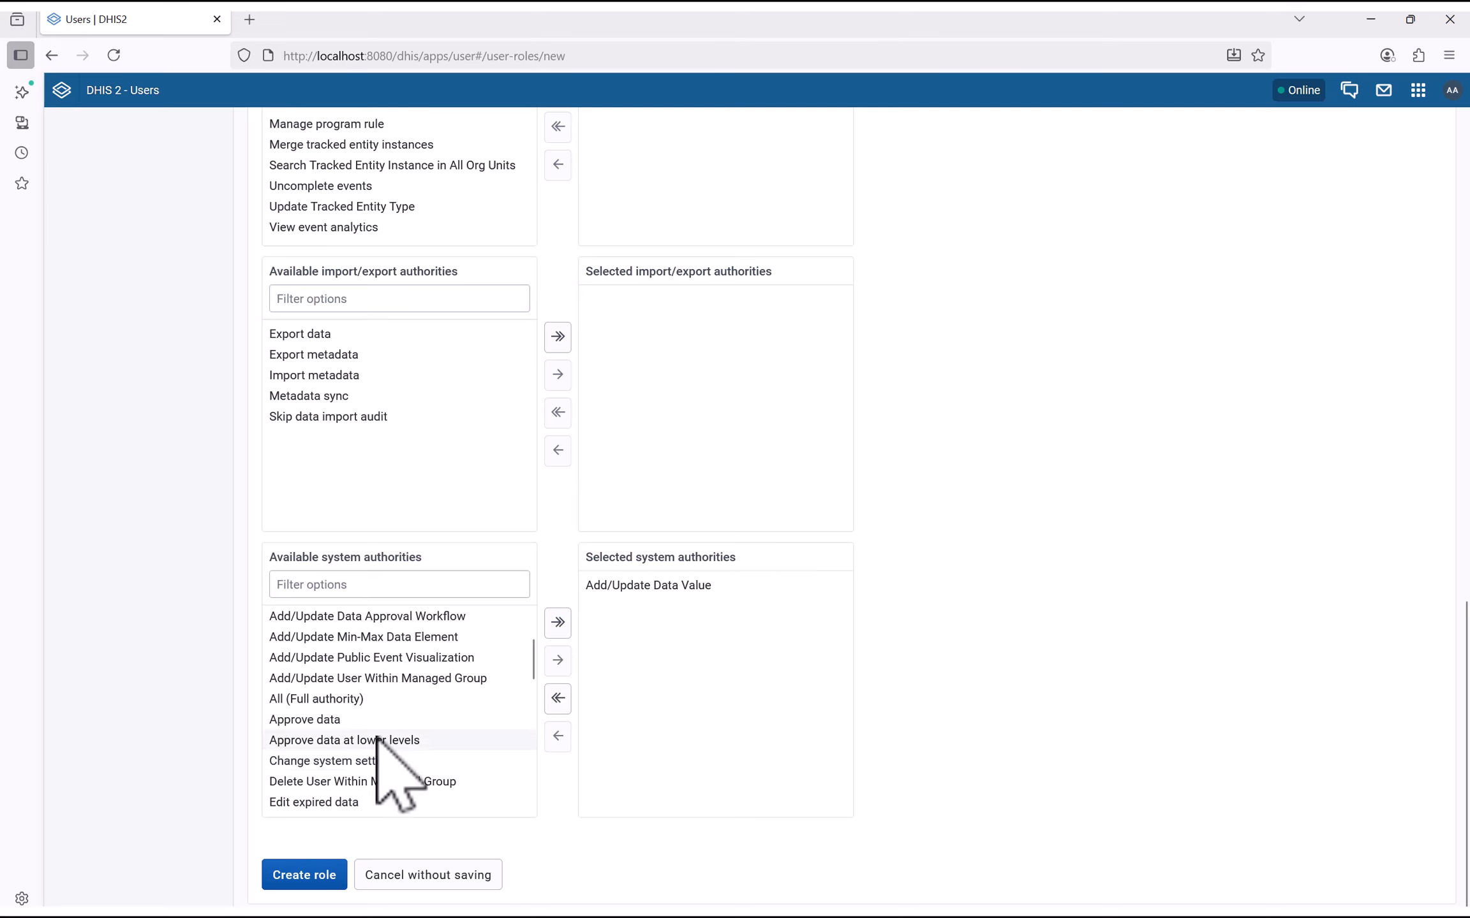
pyautogui.scroll(-3, 383, 747)
pyautogui.scroll(-6, 393, 727)
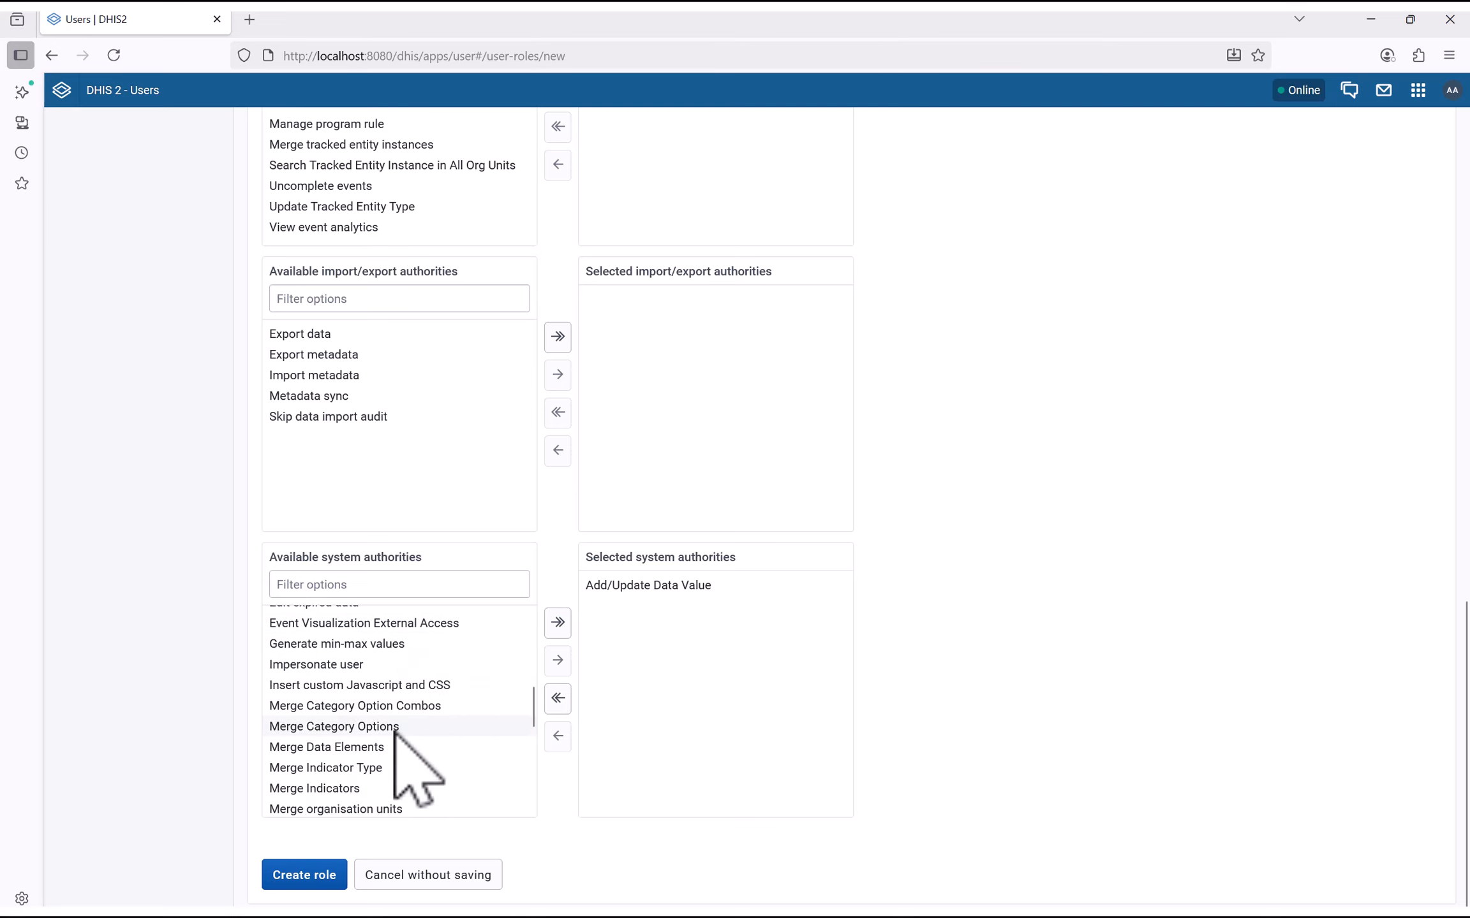
pyautogui.scroll(-6, 415, 746)
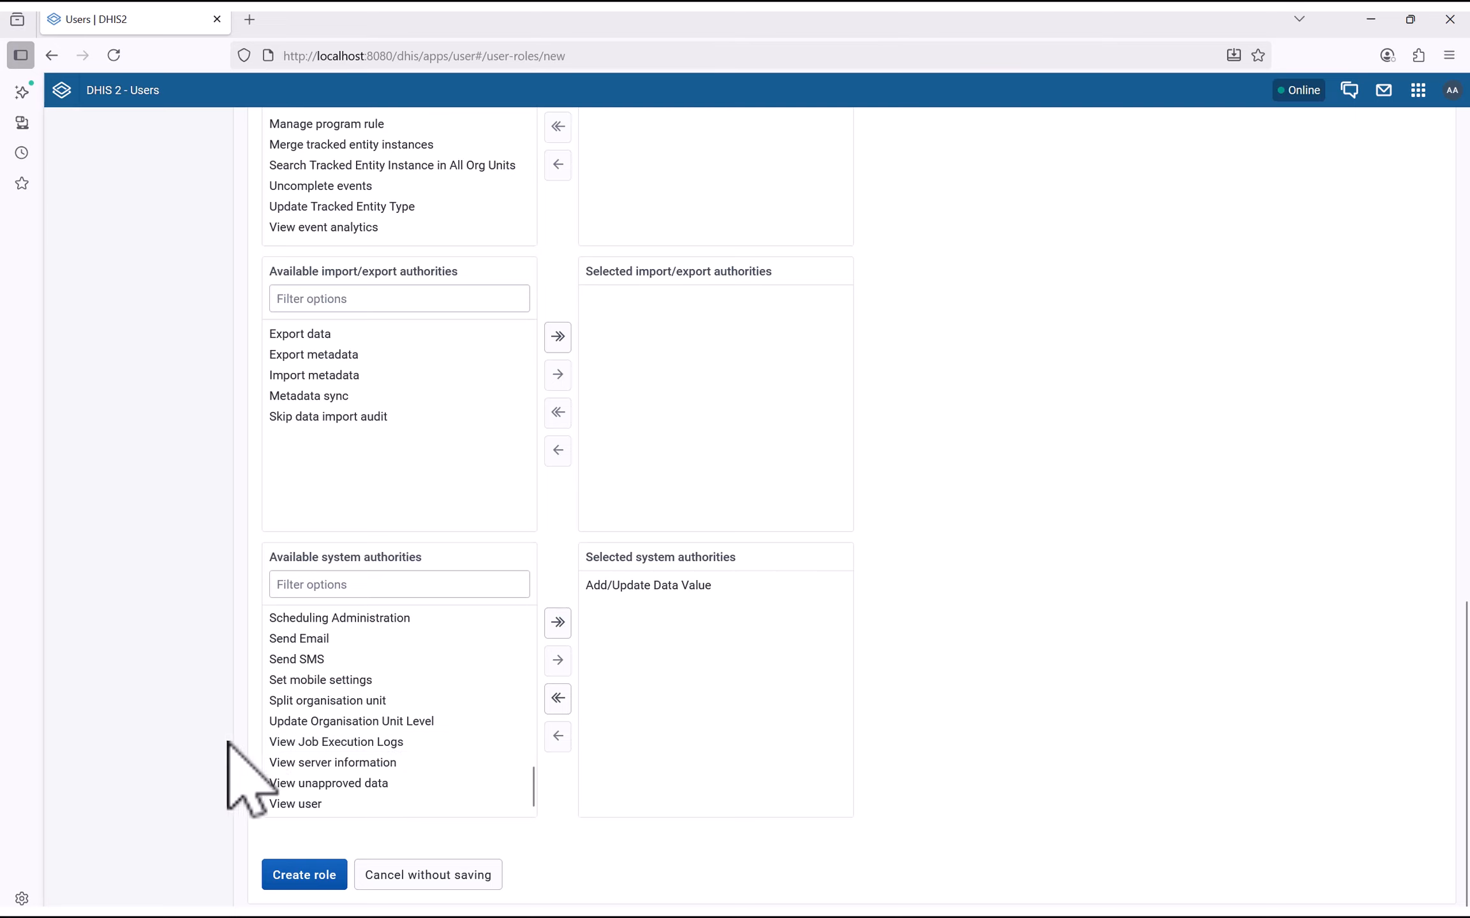
pyautogui.click(638, 584)
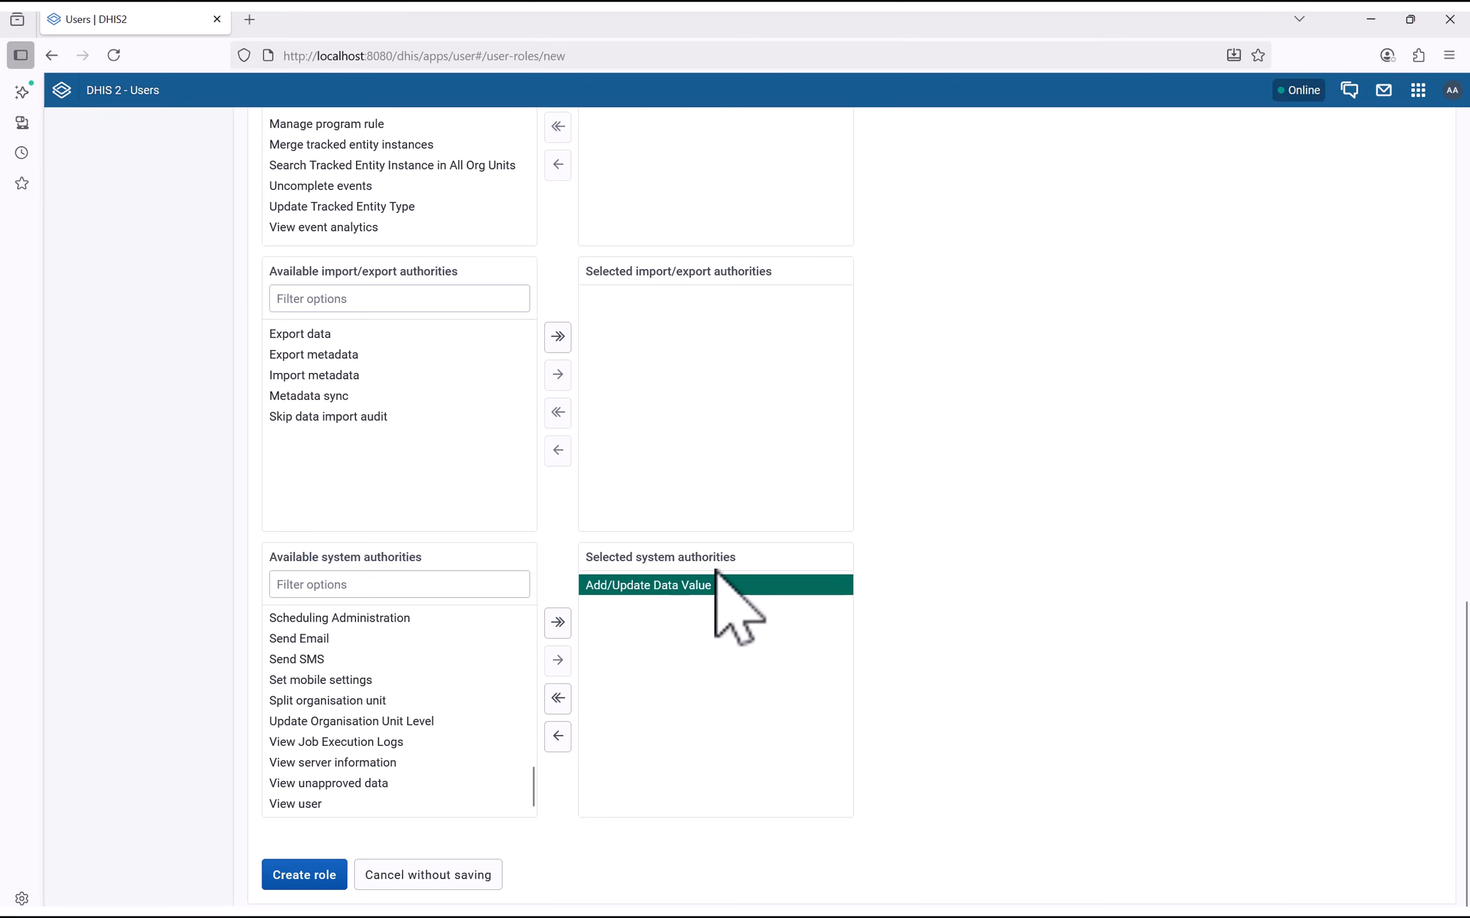
# Save the new Data Officer role with Create role
pyautogui.scroll(1, 690, 642)
pyautogui.scroll(12, 691, 643)
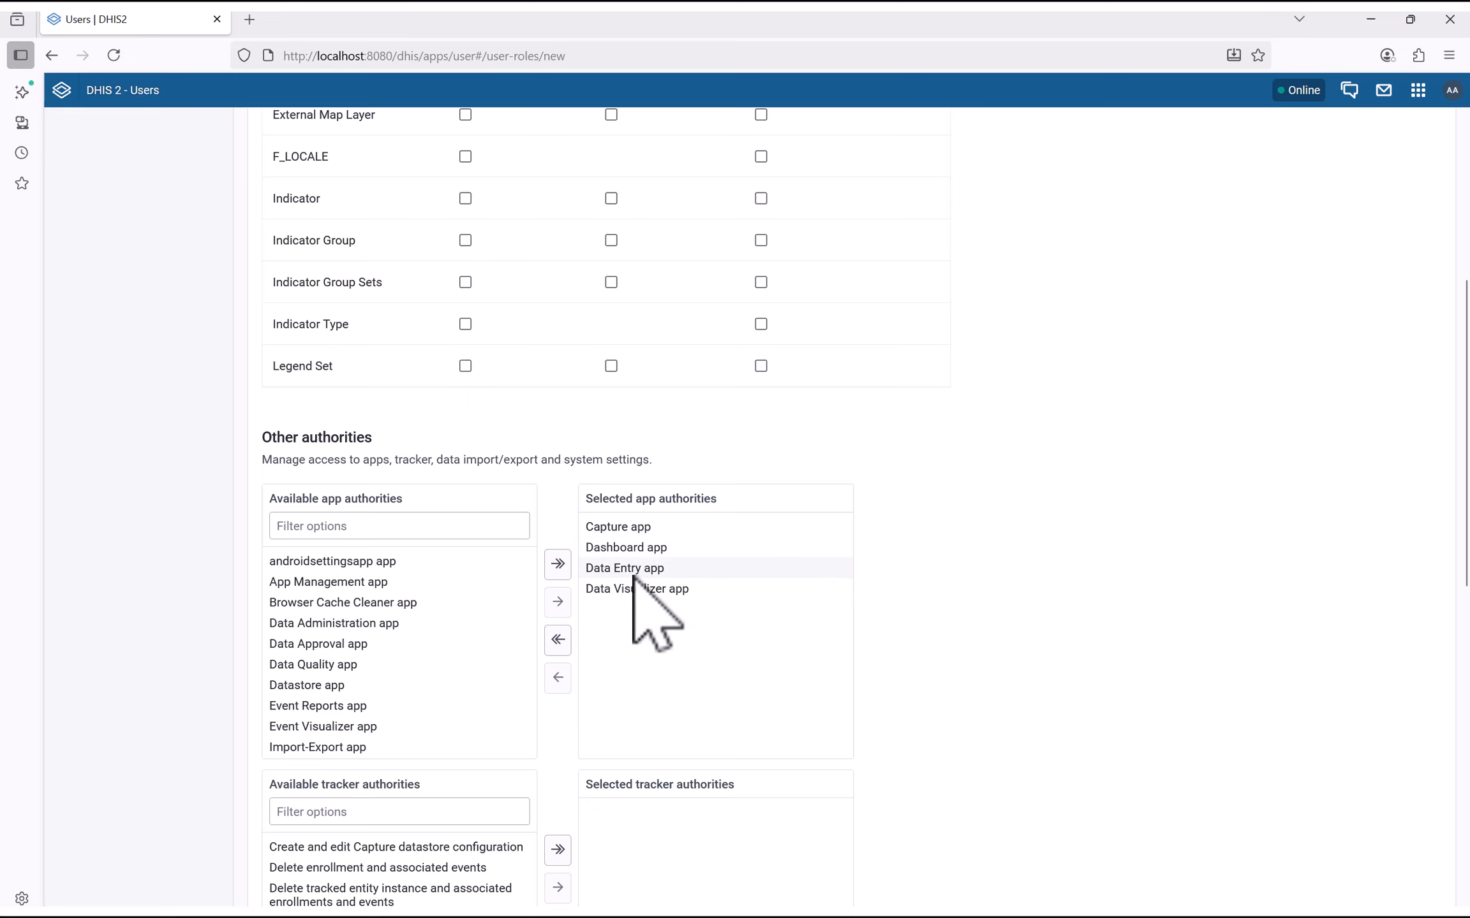
pyautogui.scroll(-2, 638, 606)
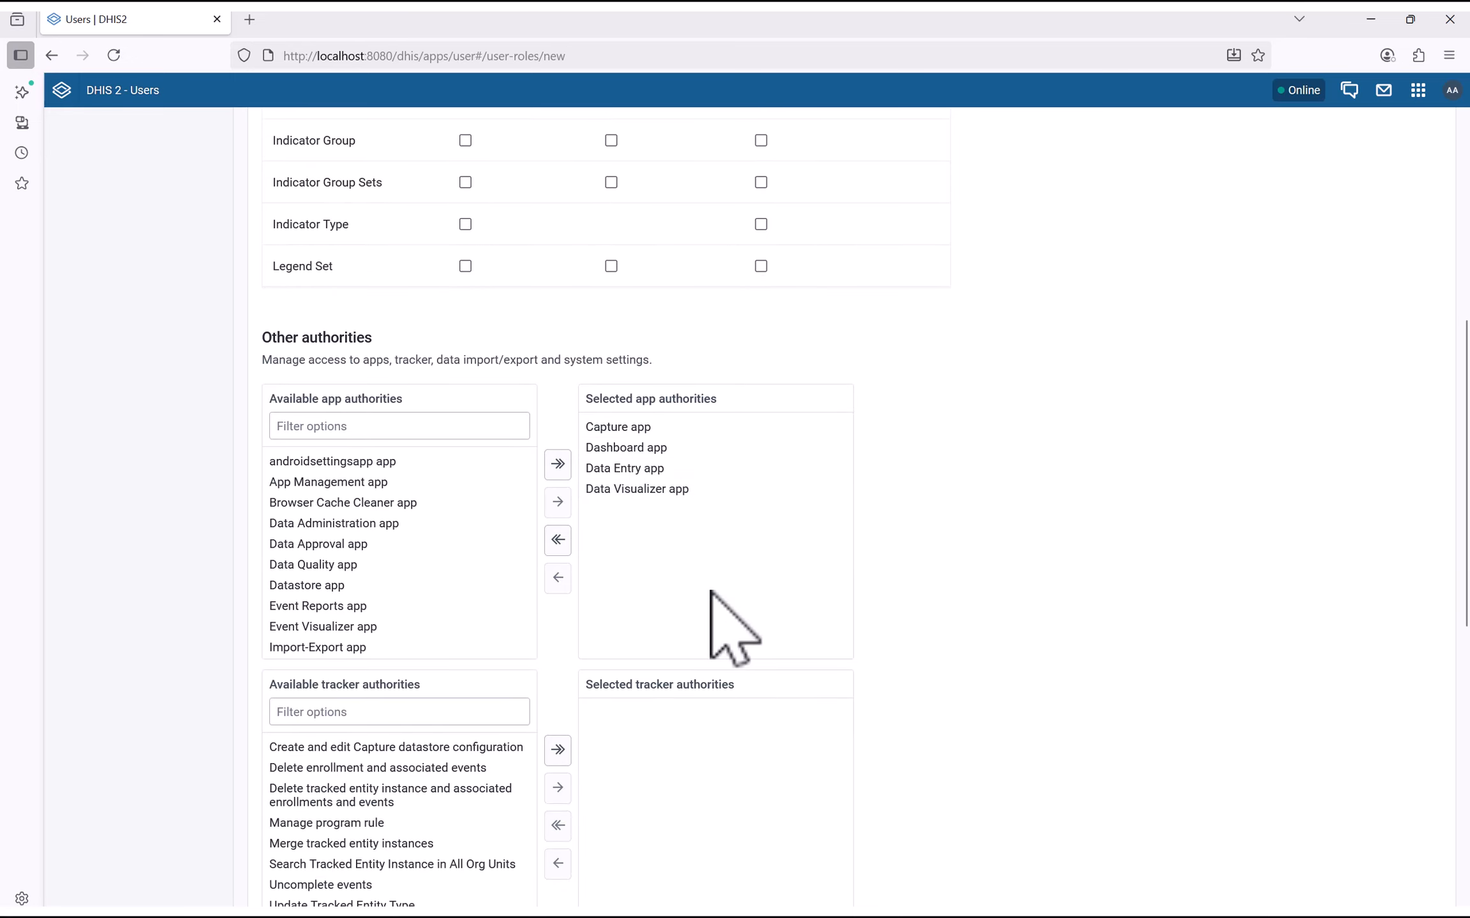
pyautogui.scroll(-6, 695, 551)
pyautogui.scroll(-5, 720, 555)
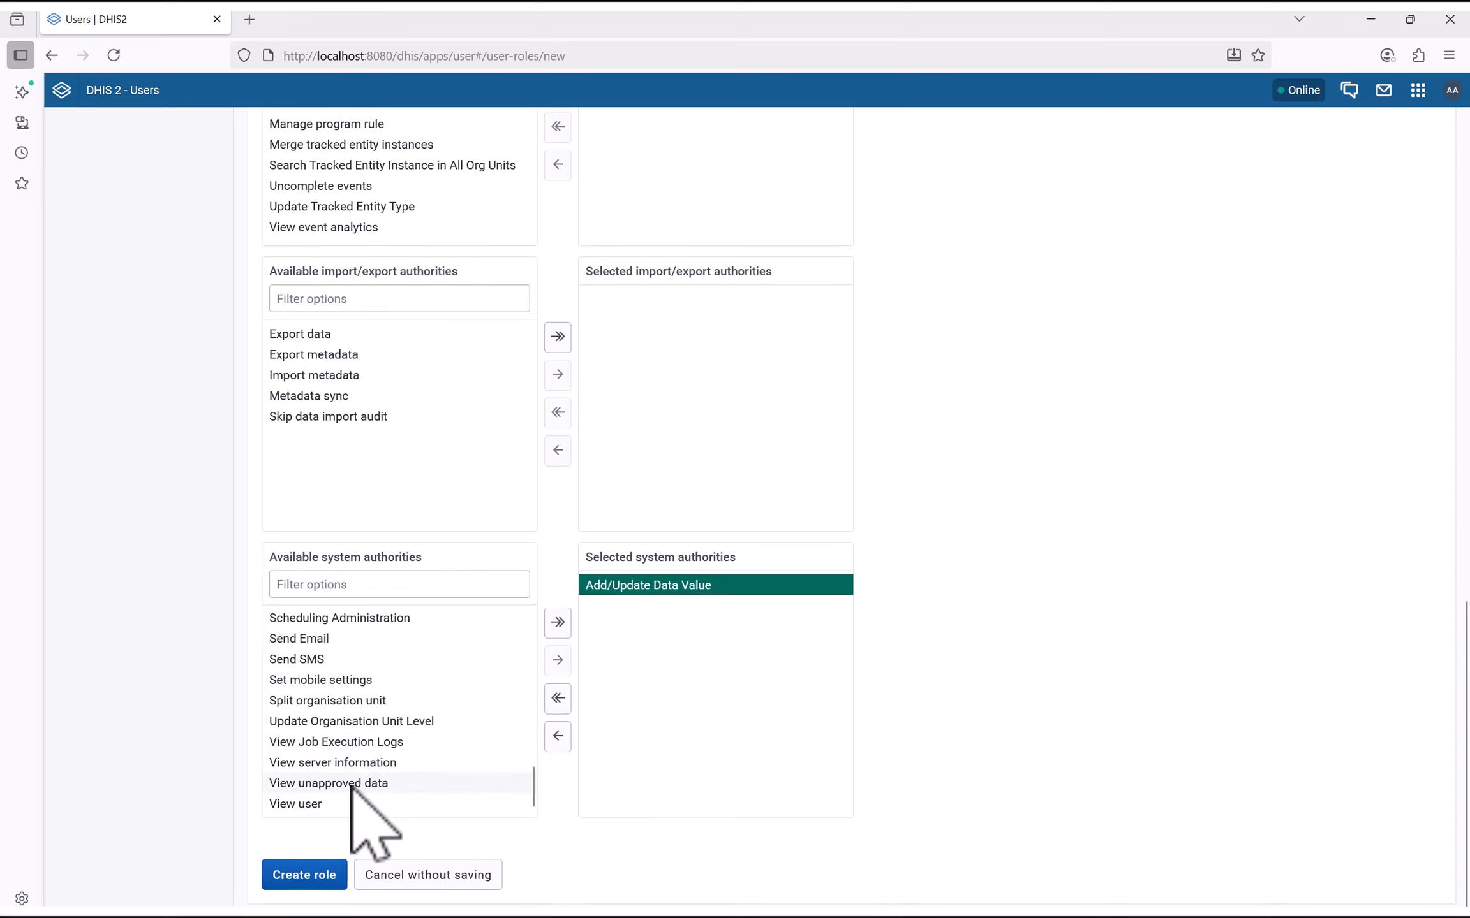
pyautogui.click(275, 877)
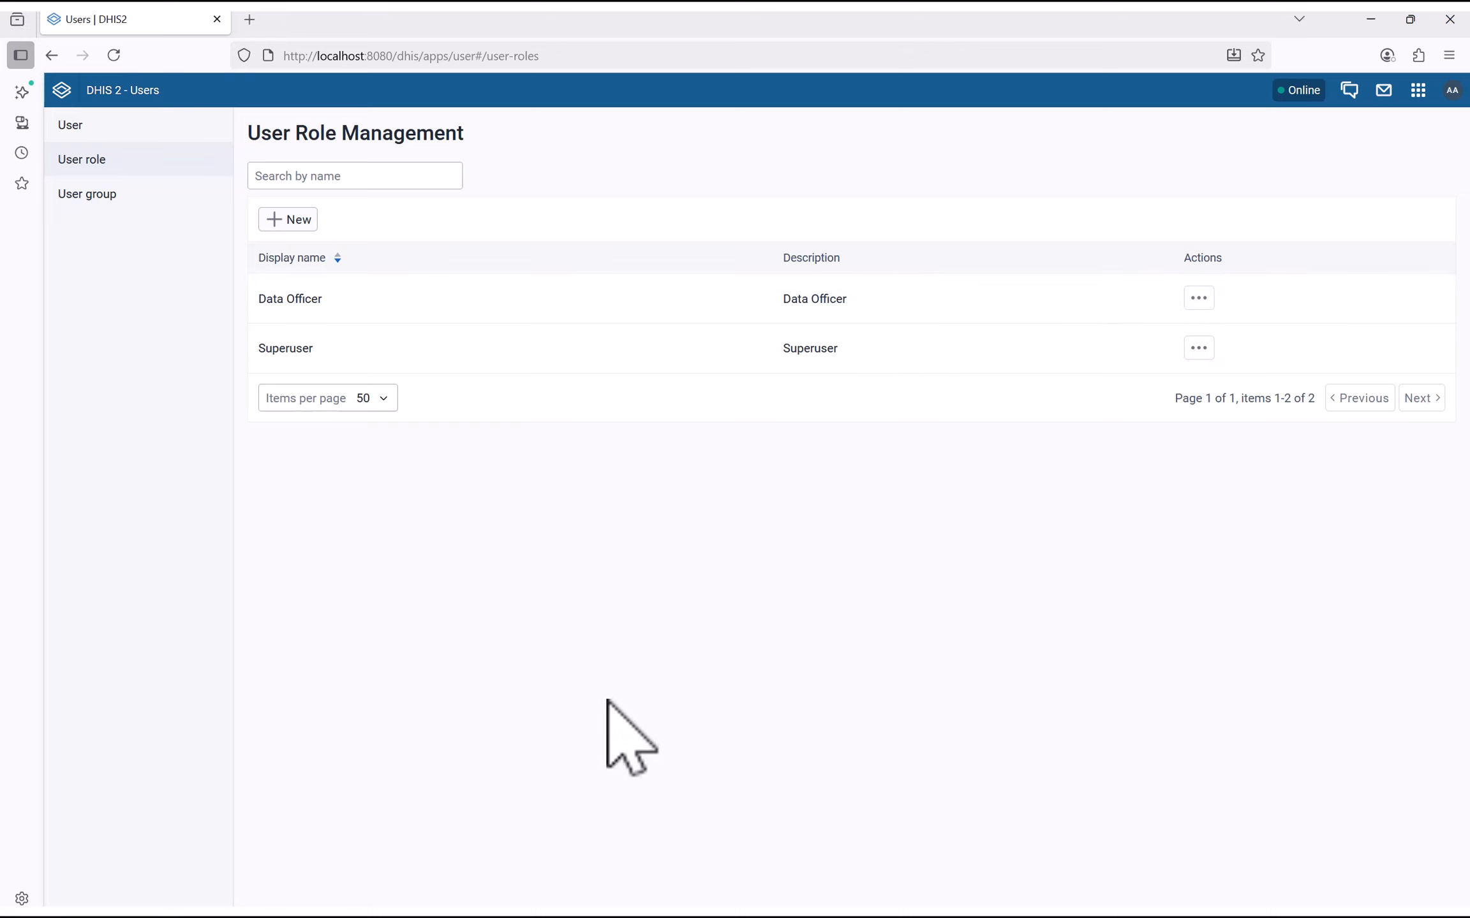
# Go to the User section and start a new user form
pyautogui.click(77, 126)
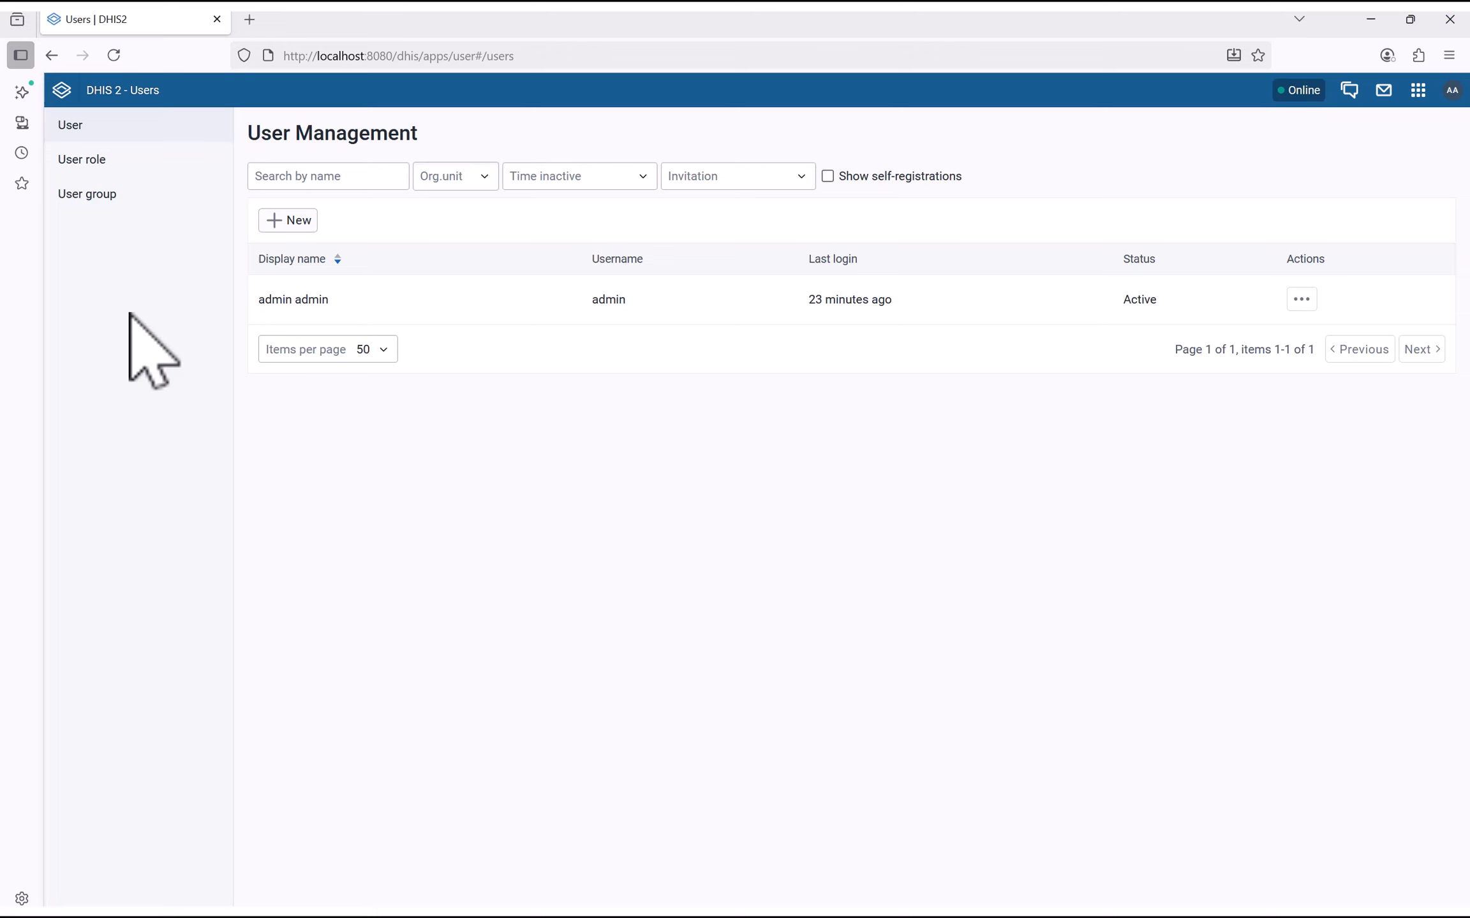
pyautogui.click(293, 221)
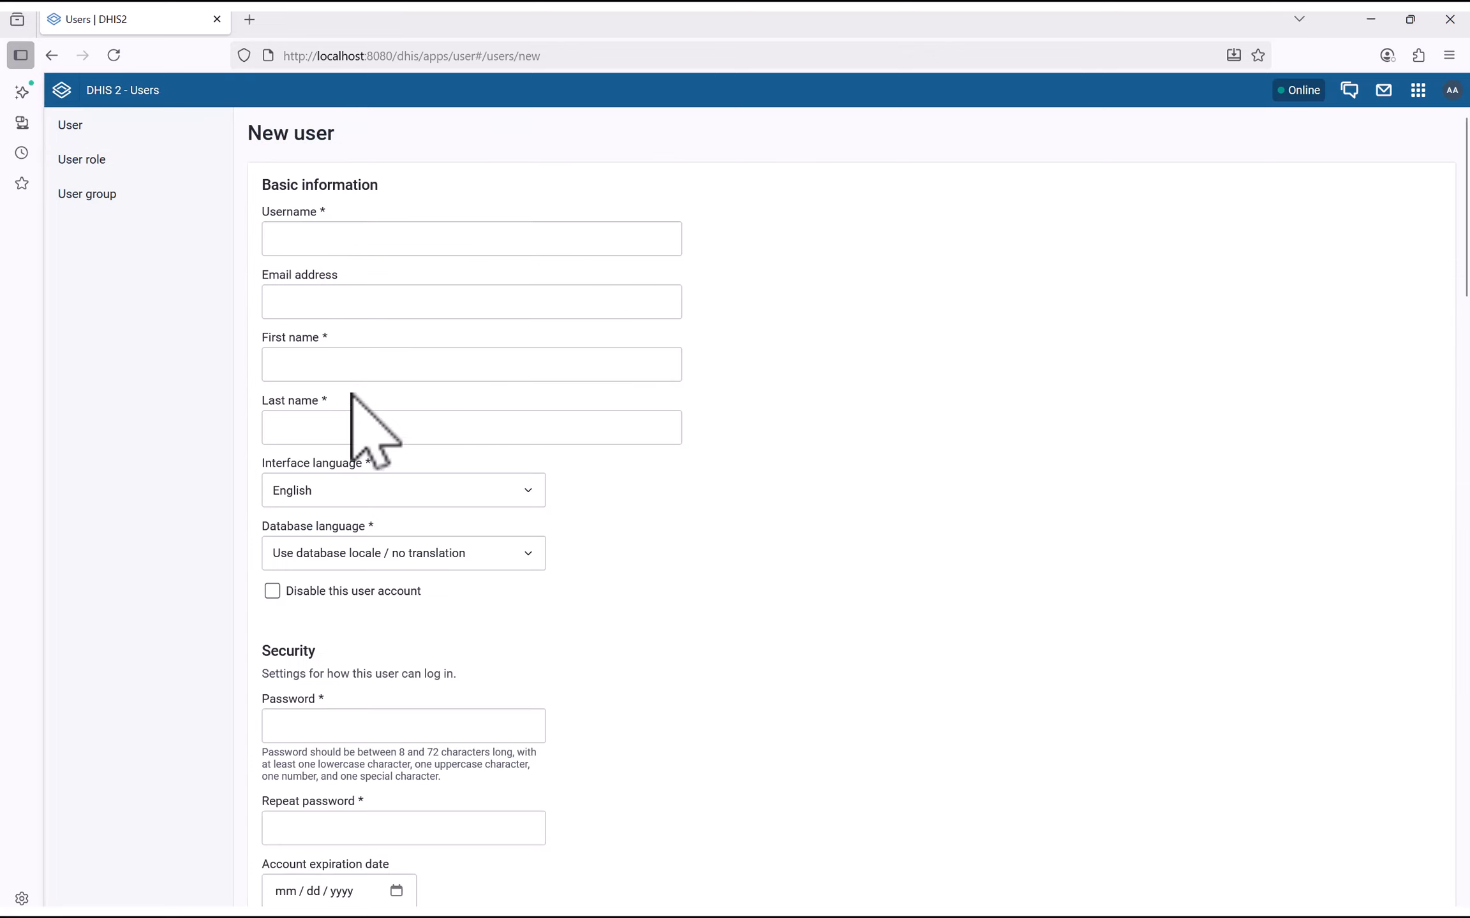
# Enter the new user's username, e-mail address, first name and last name in Basic information
pyautogui.click(338, 246)
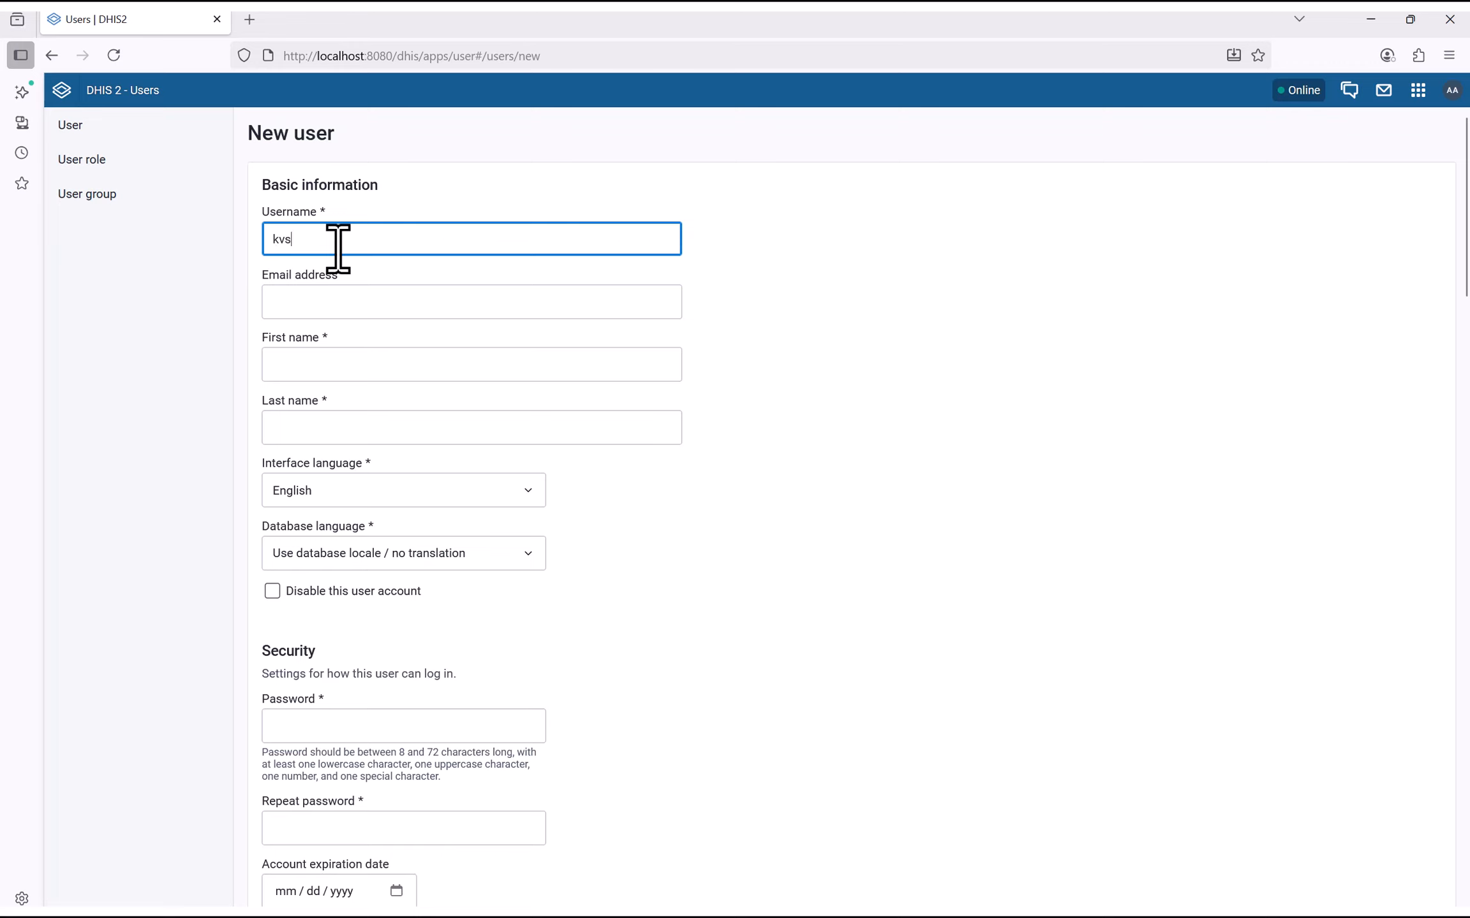
pyautogui.click(327, 300)
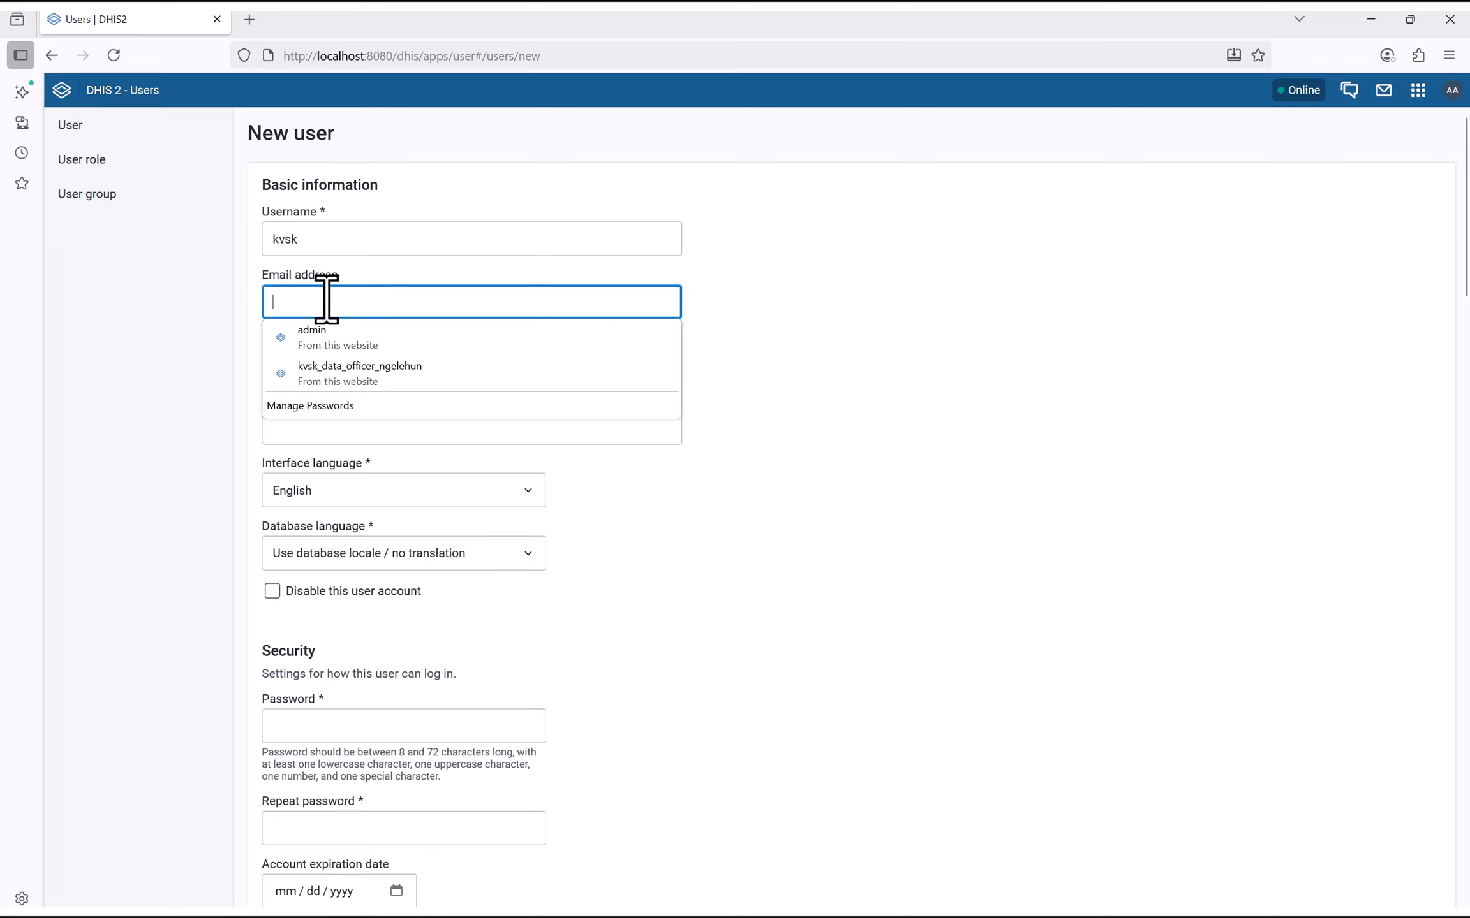
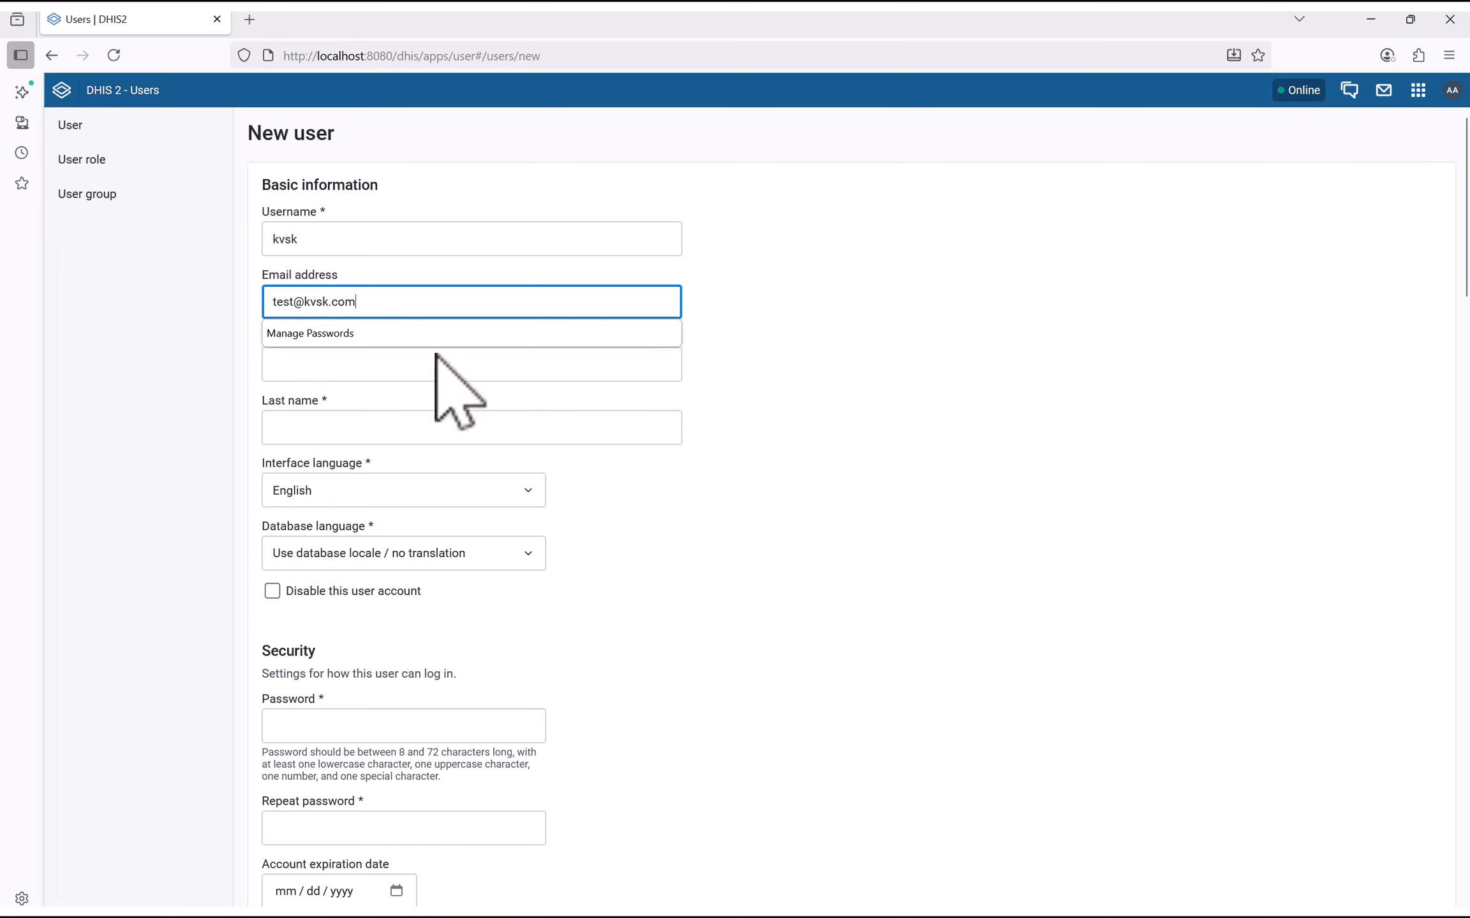
pyautogui.click(271, 371)
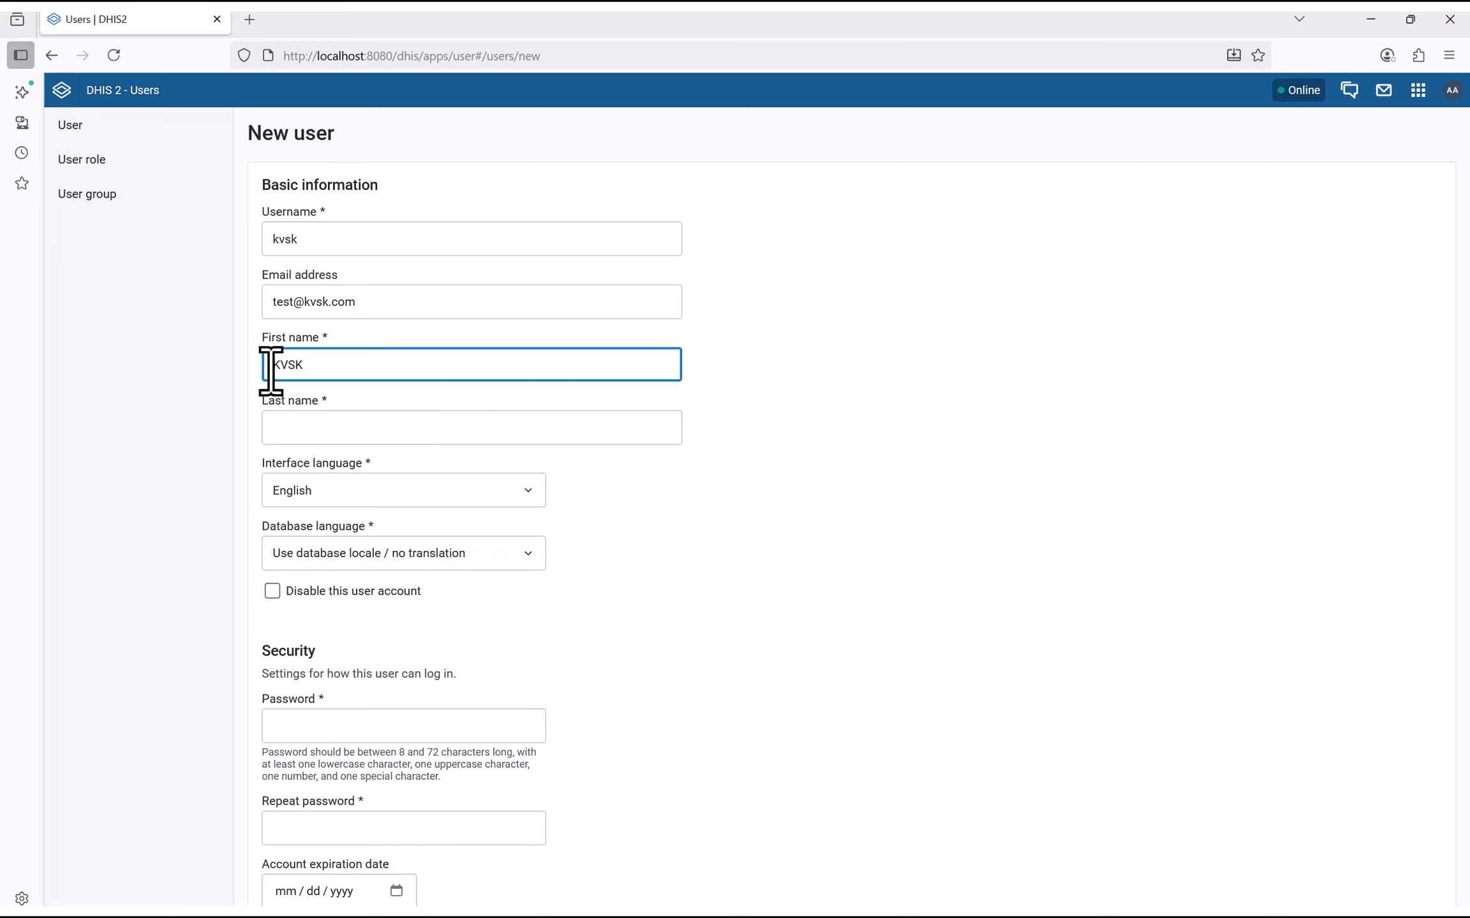
pyautogui.click(333, 426)
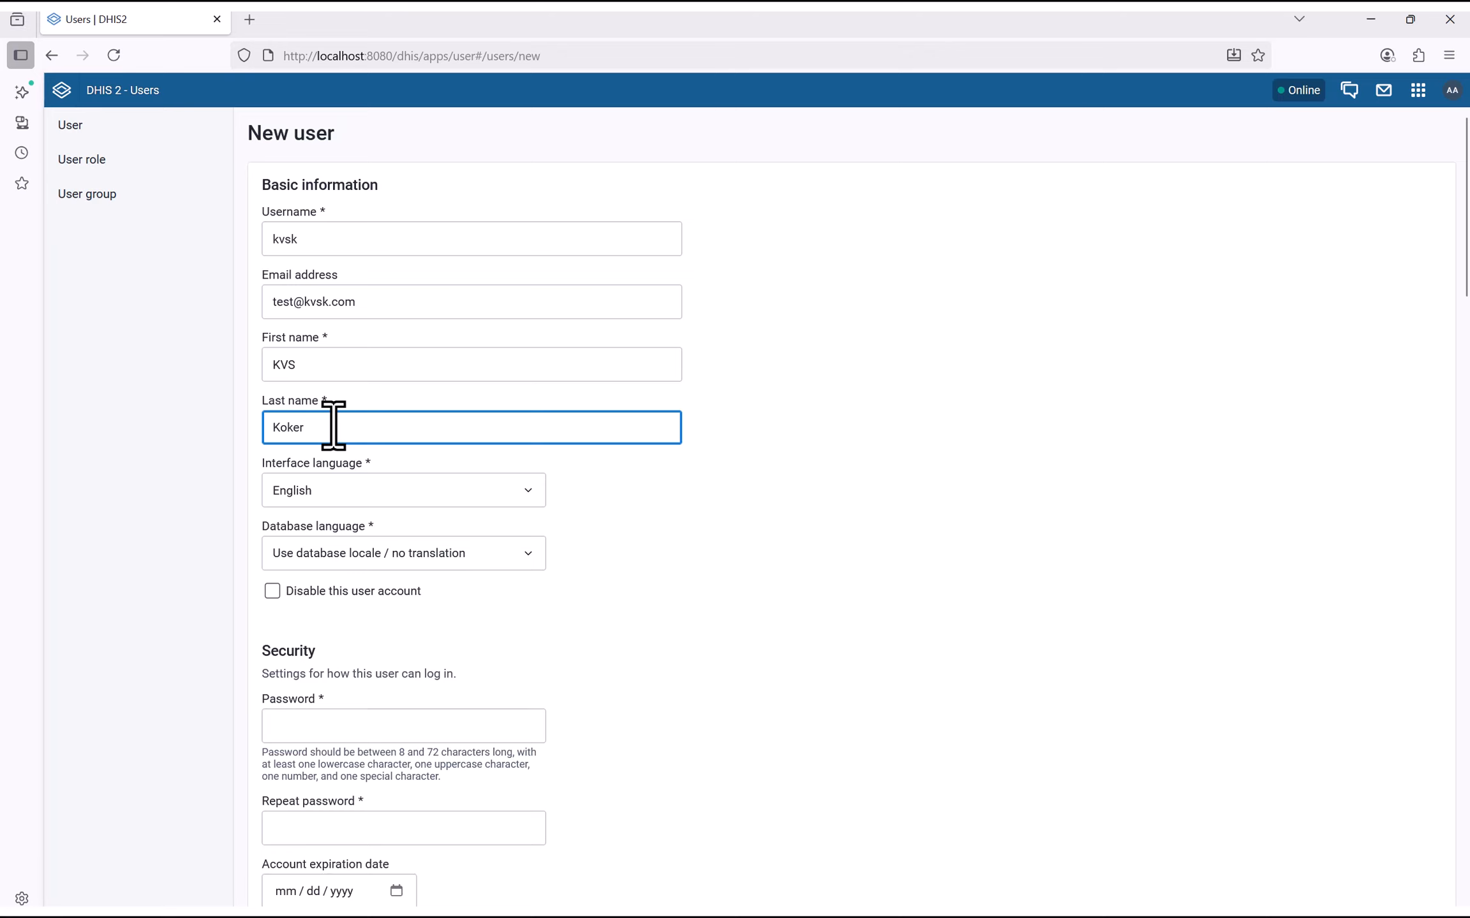
pyautogui.click(182, 561)
pyautogui.scroll(-5, 274, 539)
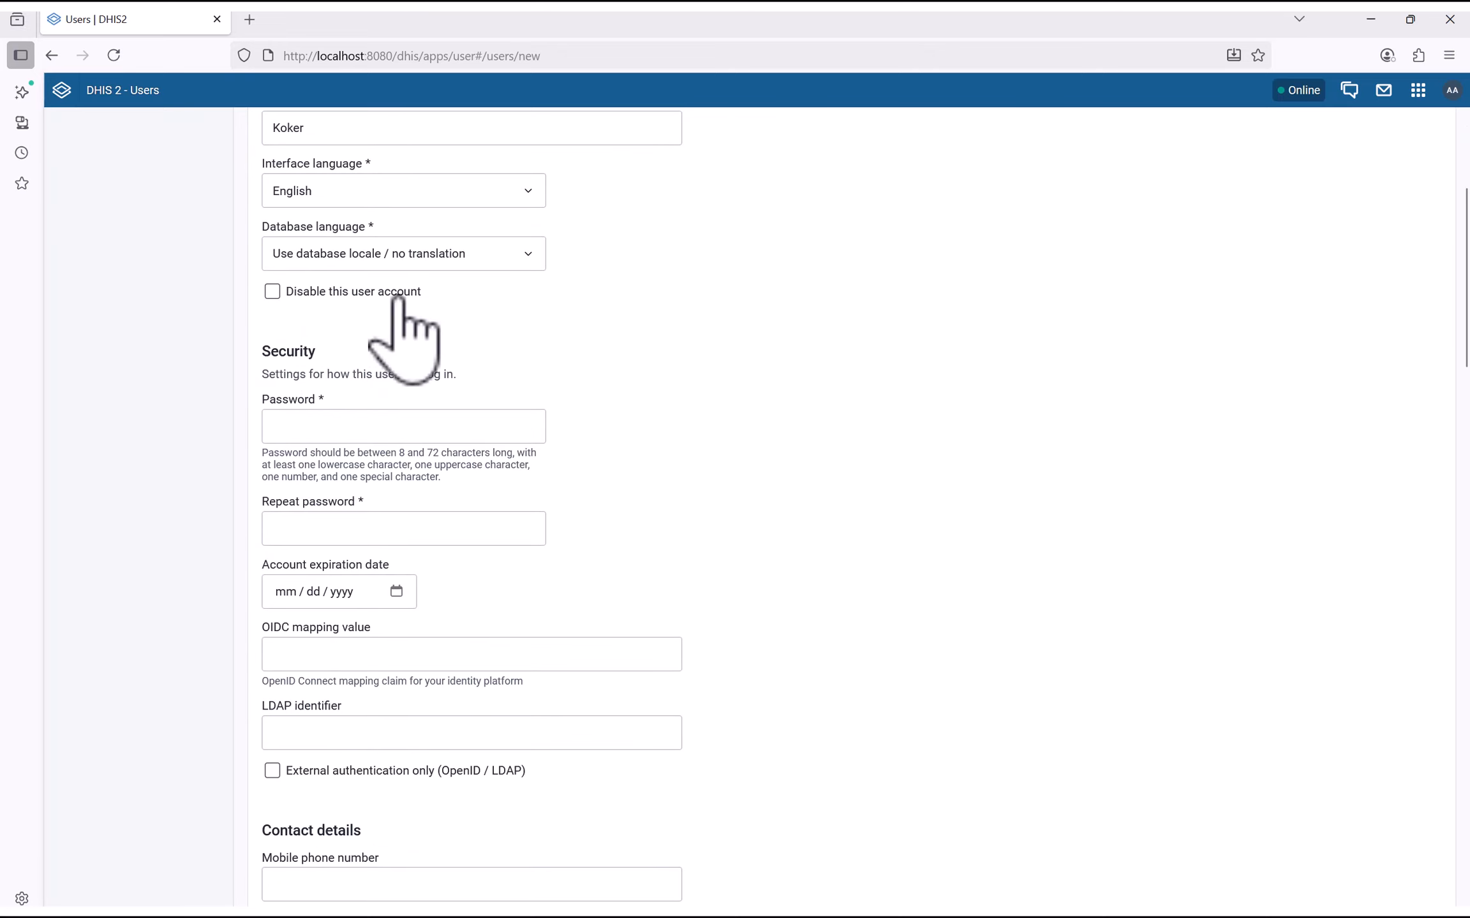
# Enter a password that meets DHIS2's rules, then retype it in Repeat password
pyautogui.click(284, 427)
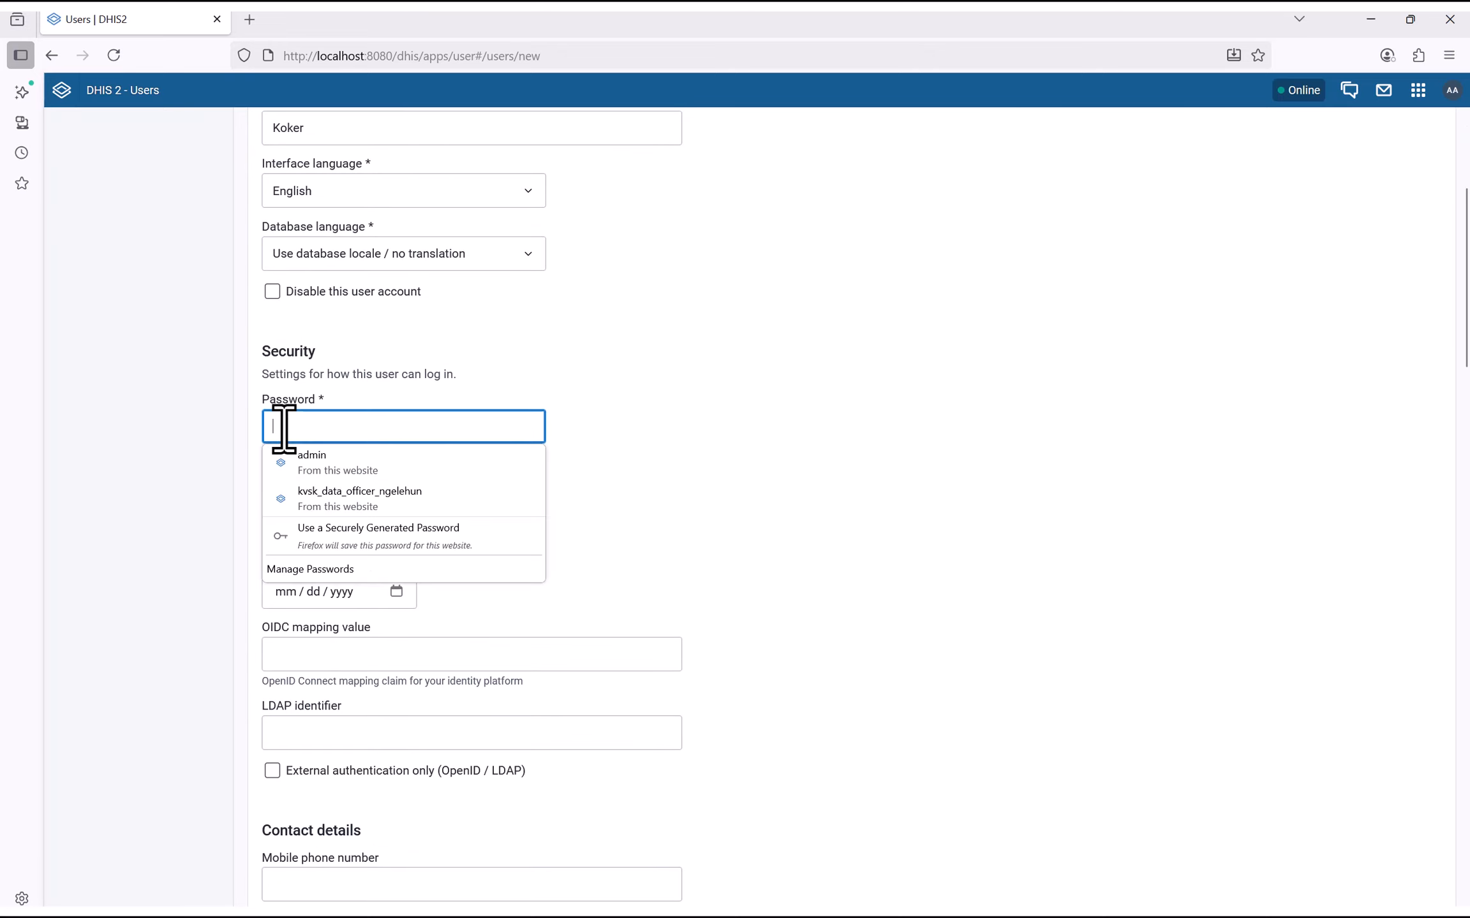
pyautogui.write('D')
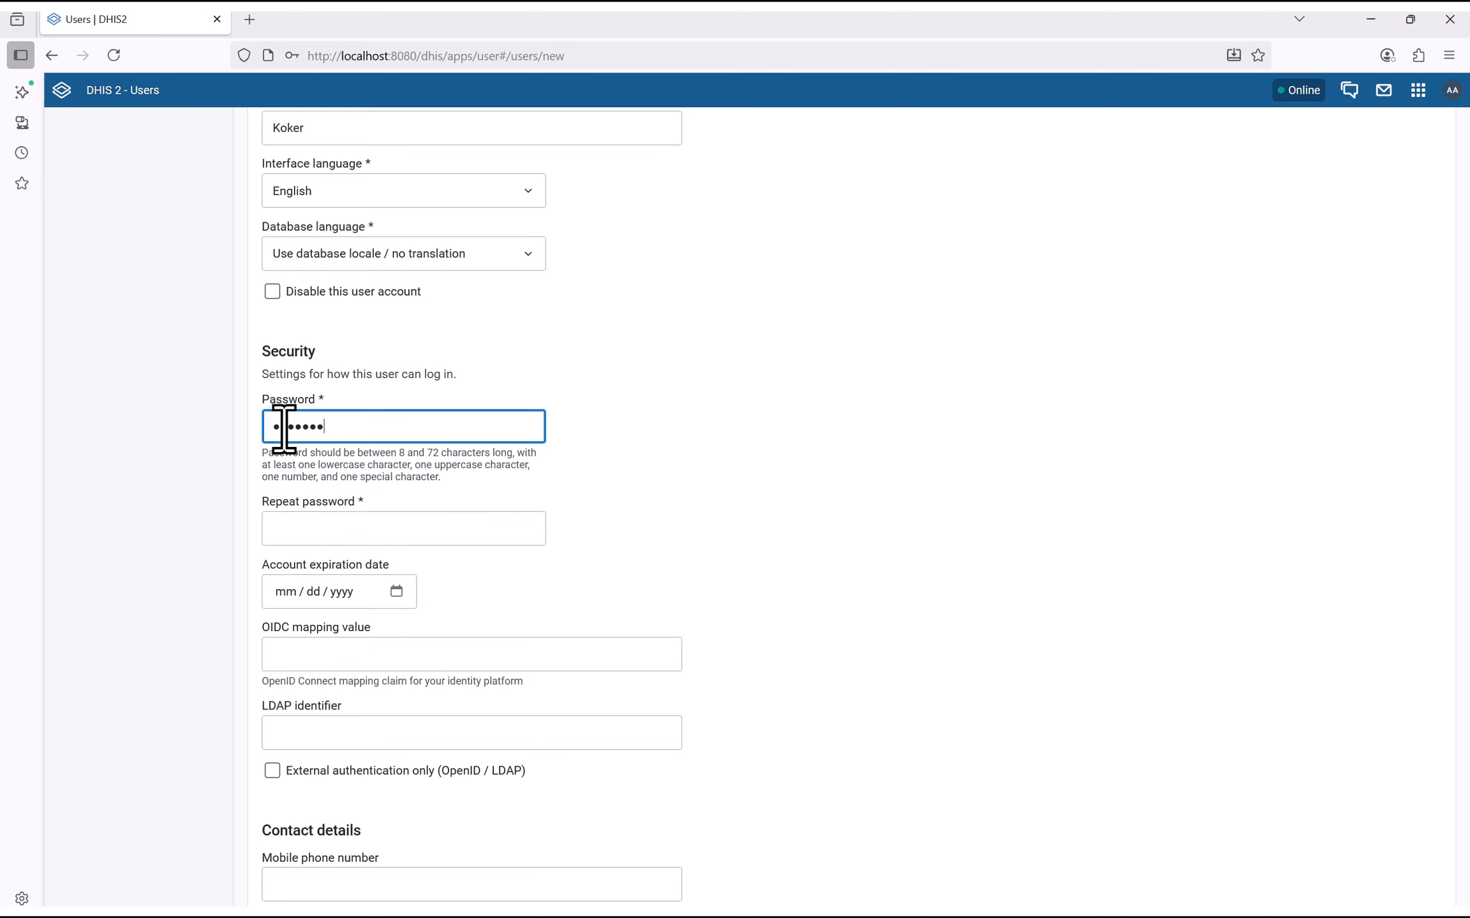
pyautogui.press('BackSpace')
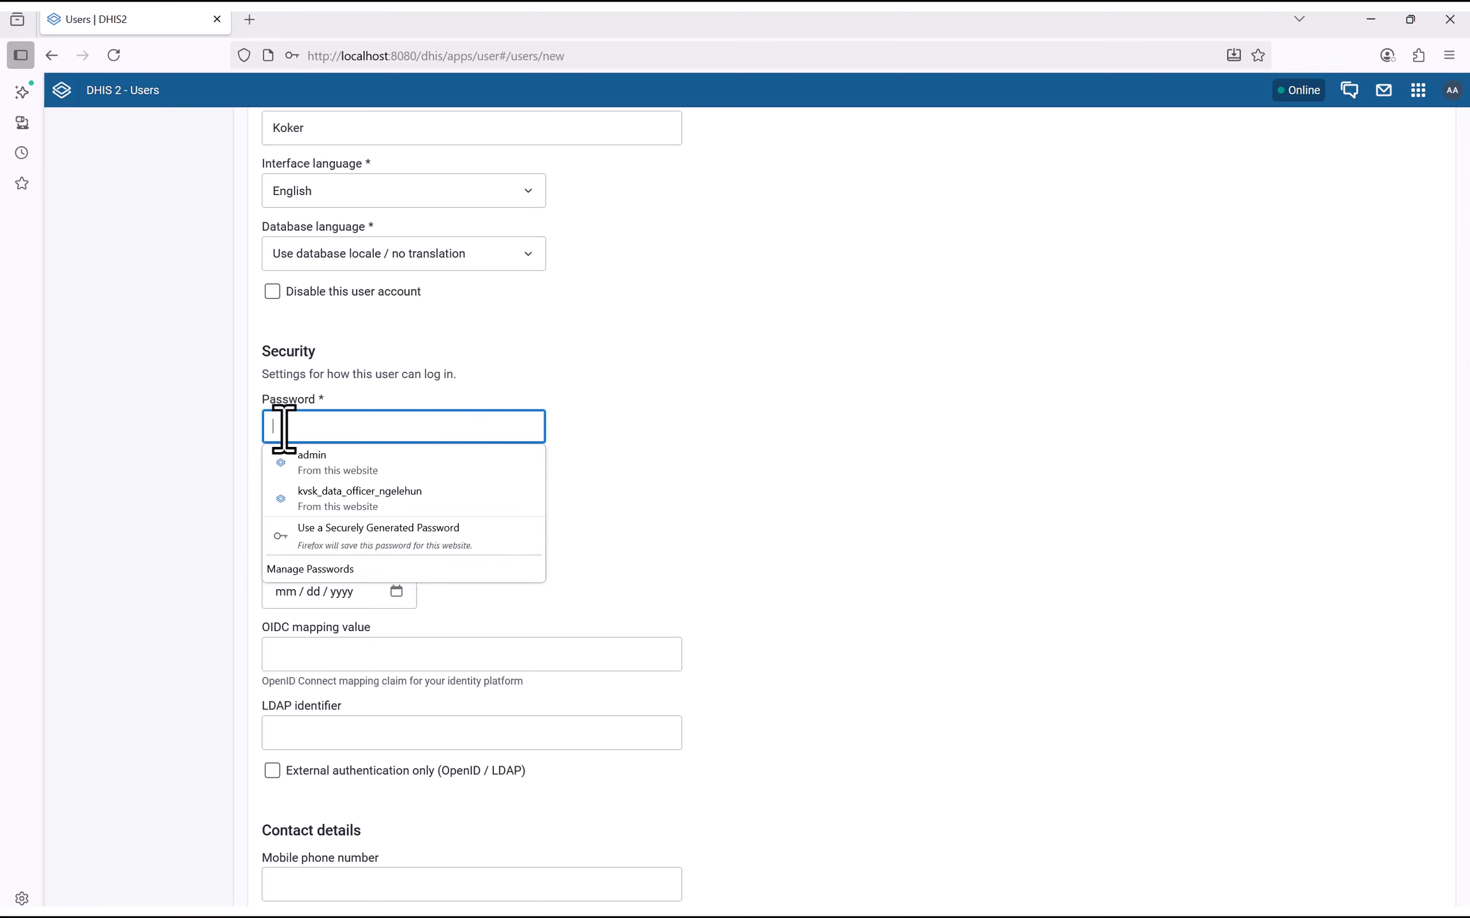
pyautogui.write('D')
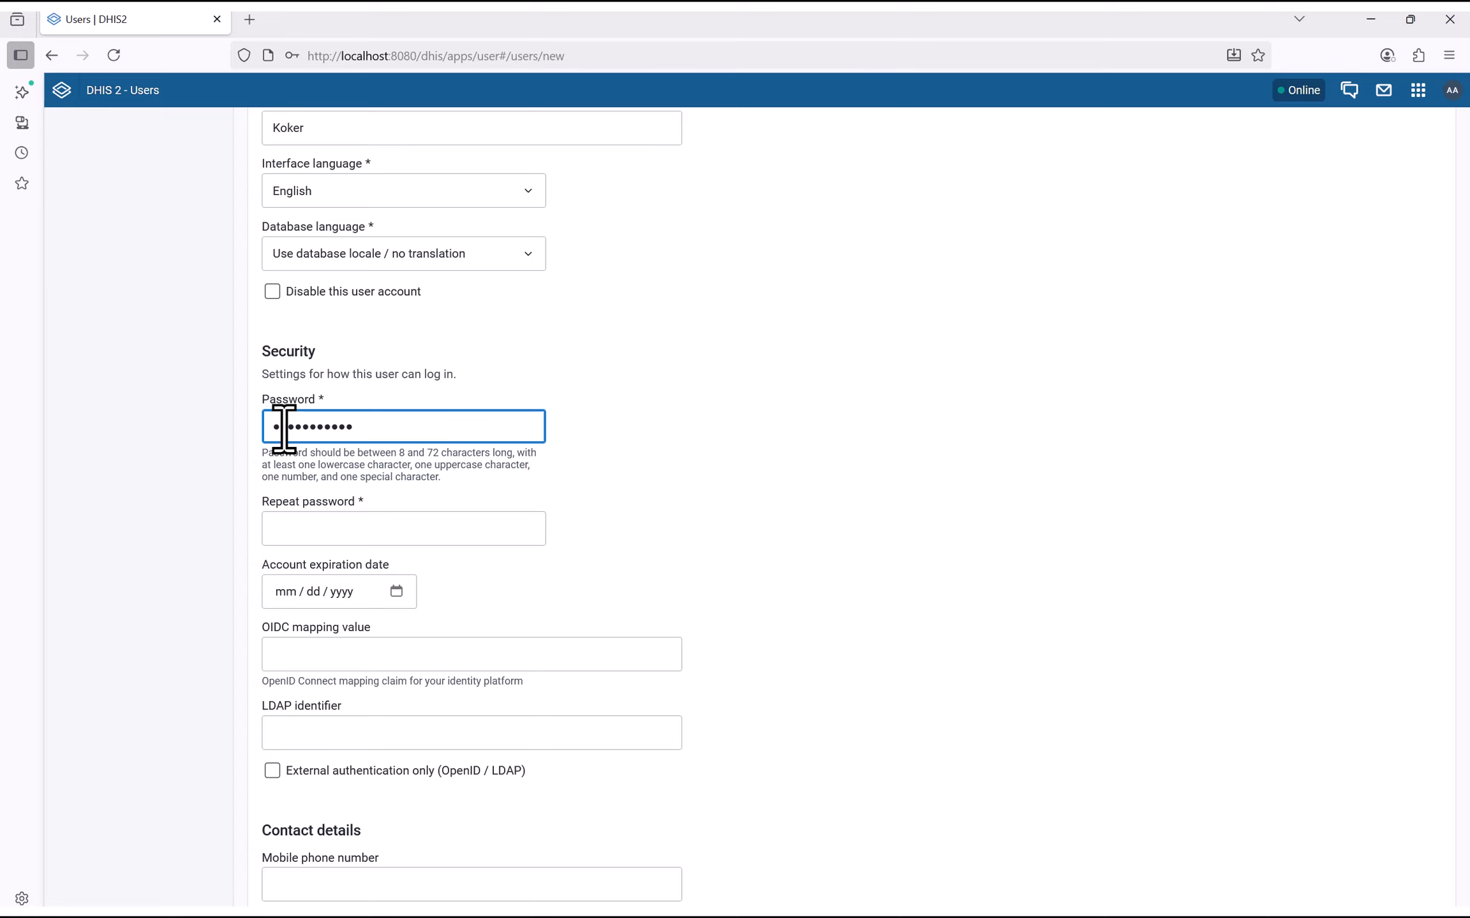
pyautogui.click(354, 530)
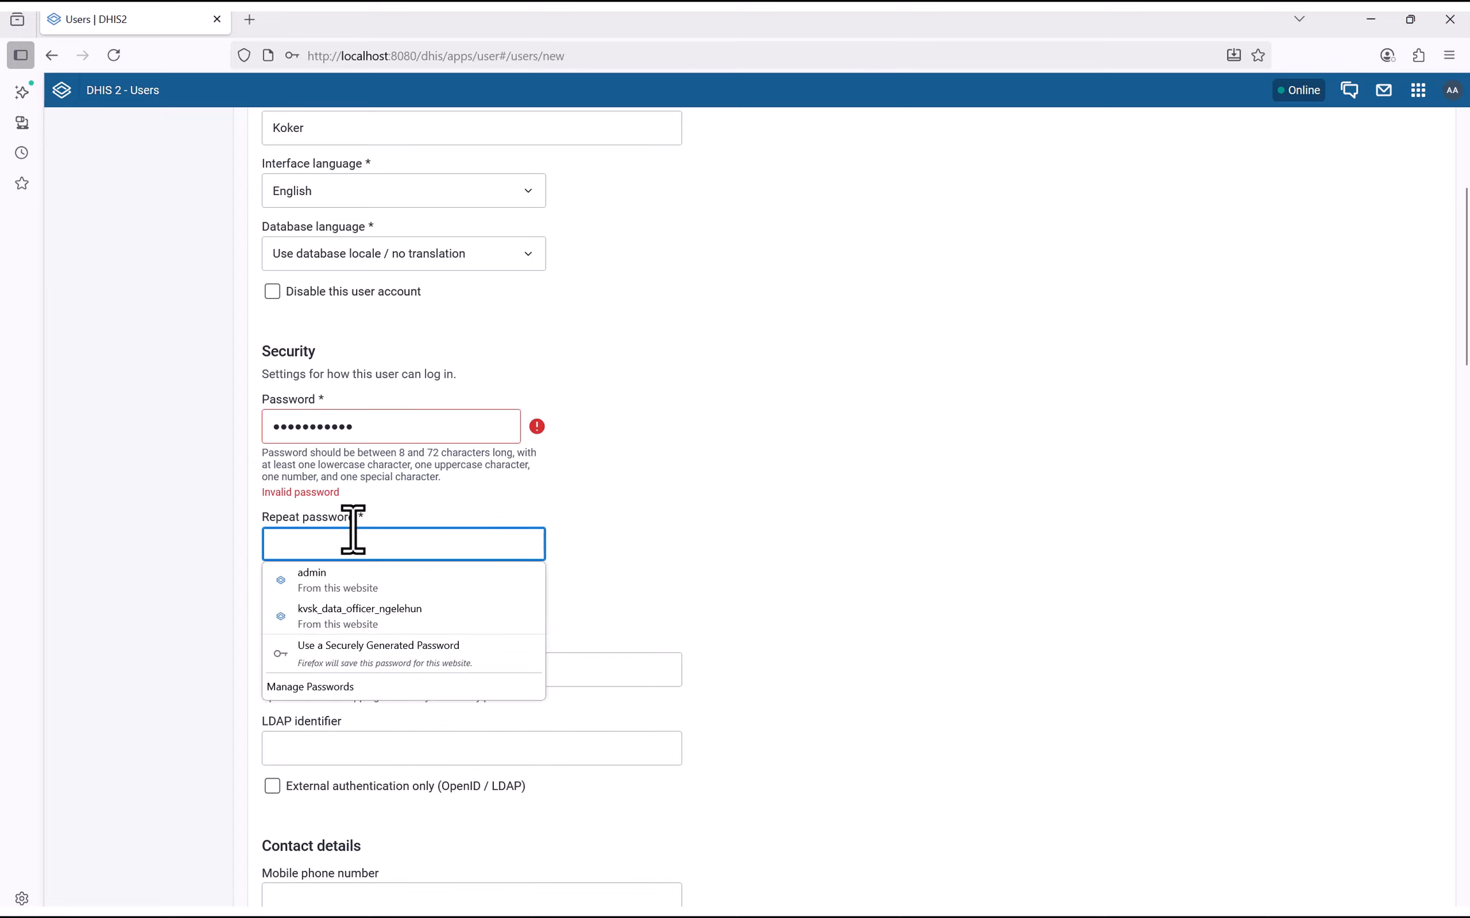
pyautogui.click(387, 438)
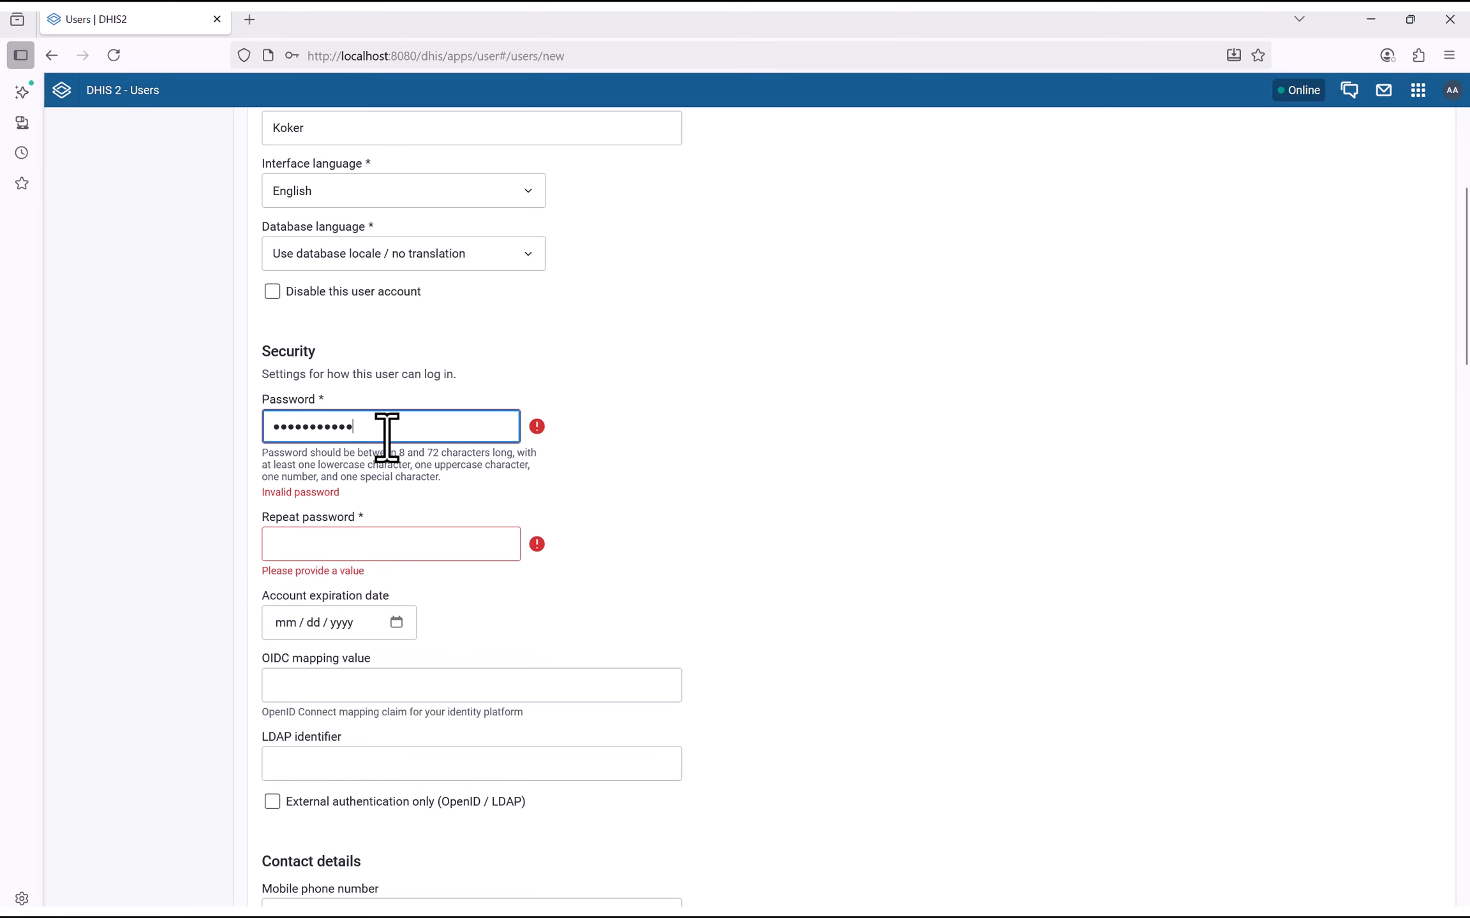
pyautogui.write('@')
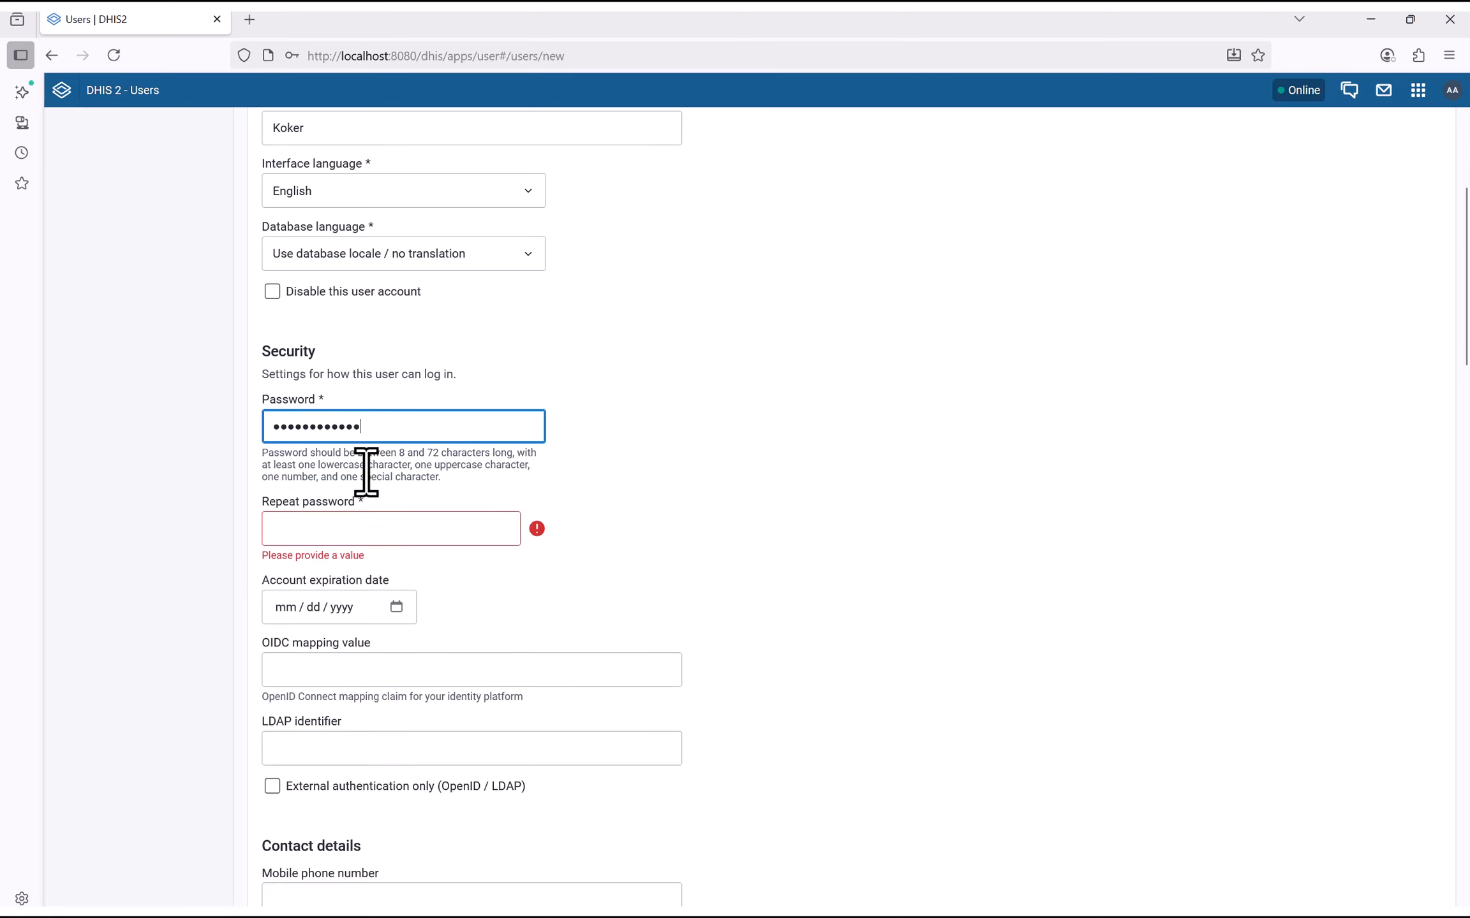
pyautogui.click(339, 529)
pyautogui.write('D')
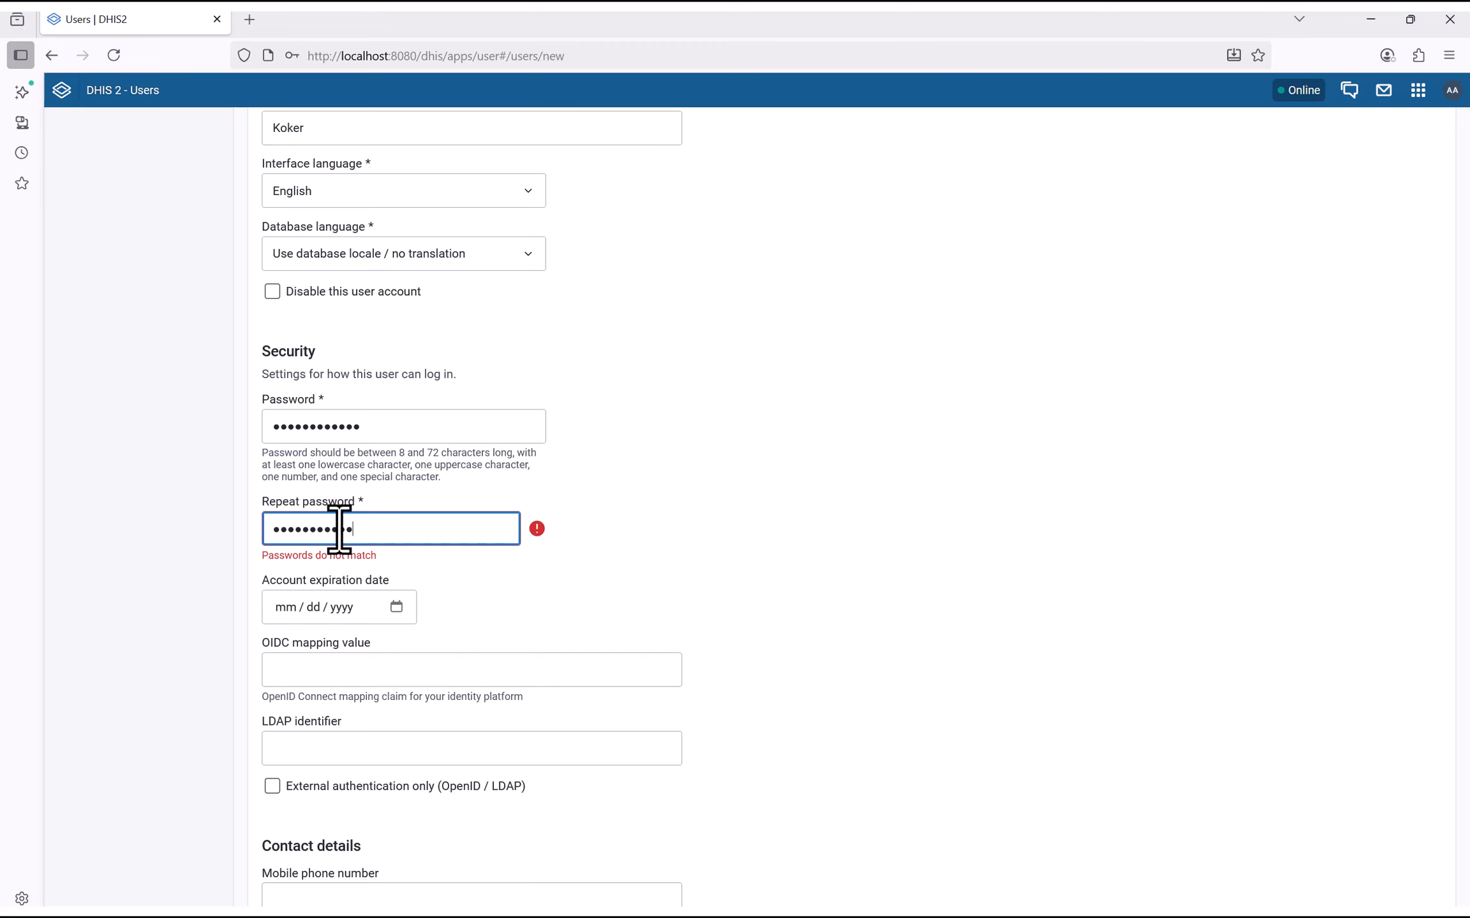
pyautogui.write('@')
# Expand Sierra Leone > Bo District > Kakua Chiefdom and tick Joe CHC and Ma Kont MCHP for data capture
pyautogui.scroll(-5, 255, 549)
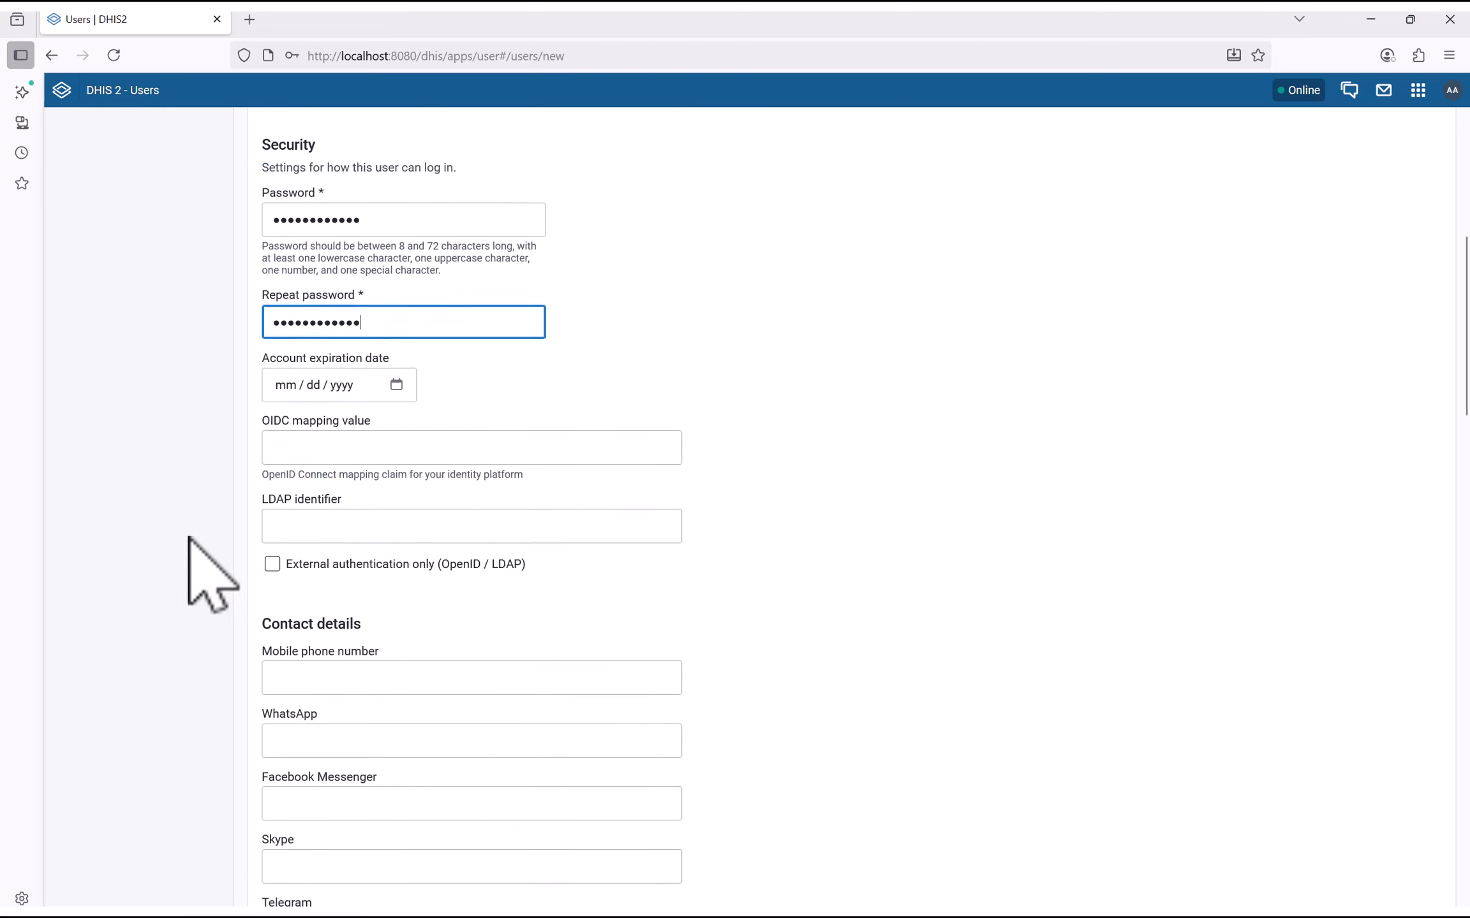
pyautogui.scroll(-2, 267, 401)
pyautogui.scroll(-3, 289, 331)
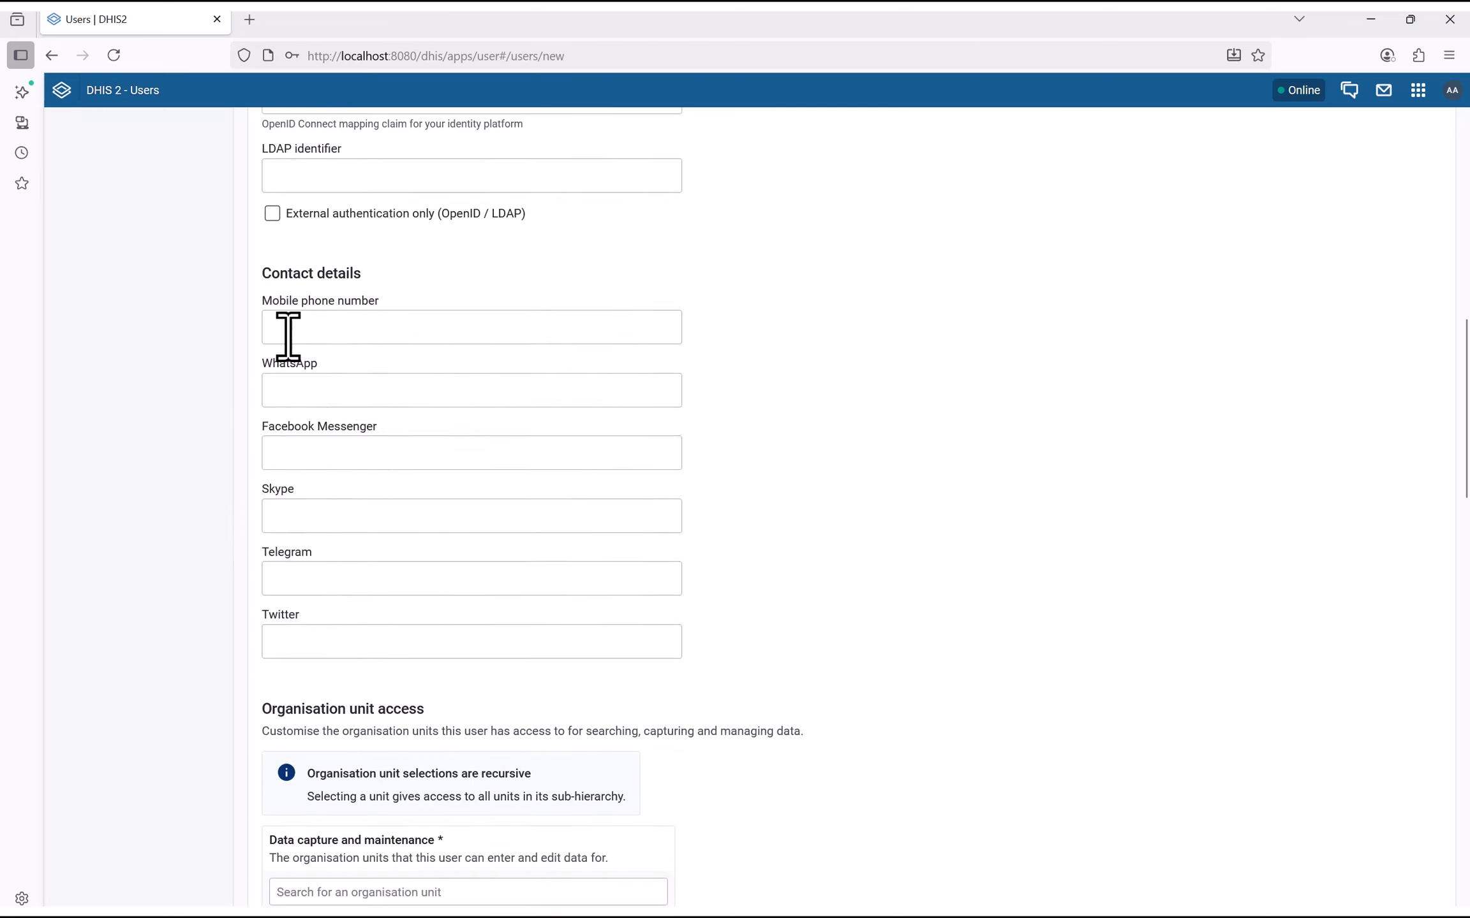
pyautogui.scroll(-3, 343, 284)
pyautogui.scroll(-5, 343, 284)
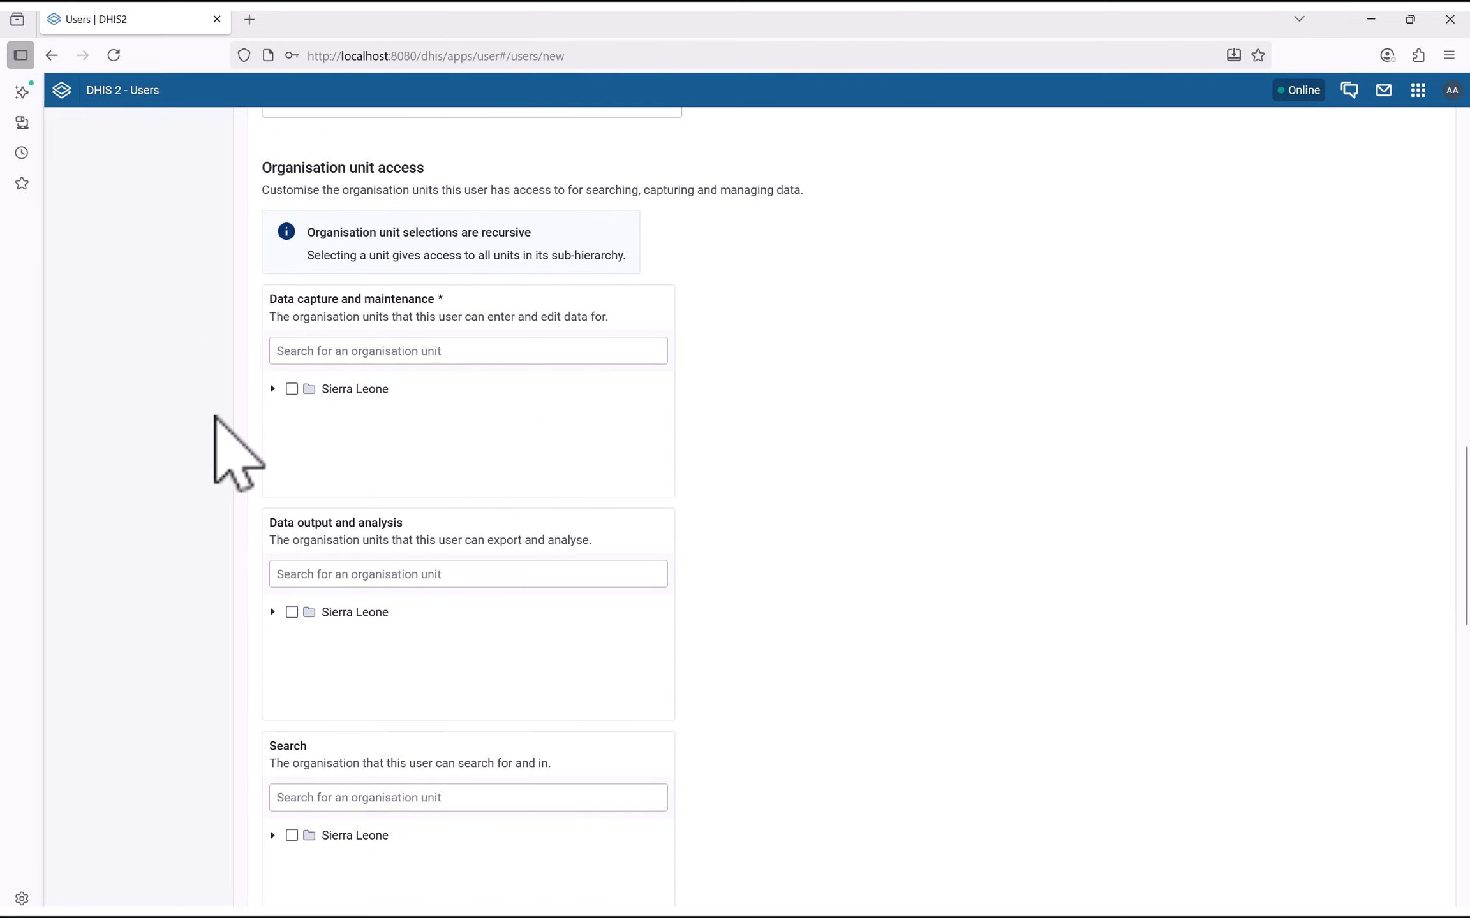
pyautogui.click(273, 389)
pyautogui.click(293, 410)
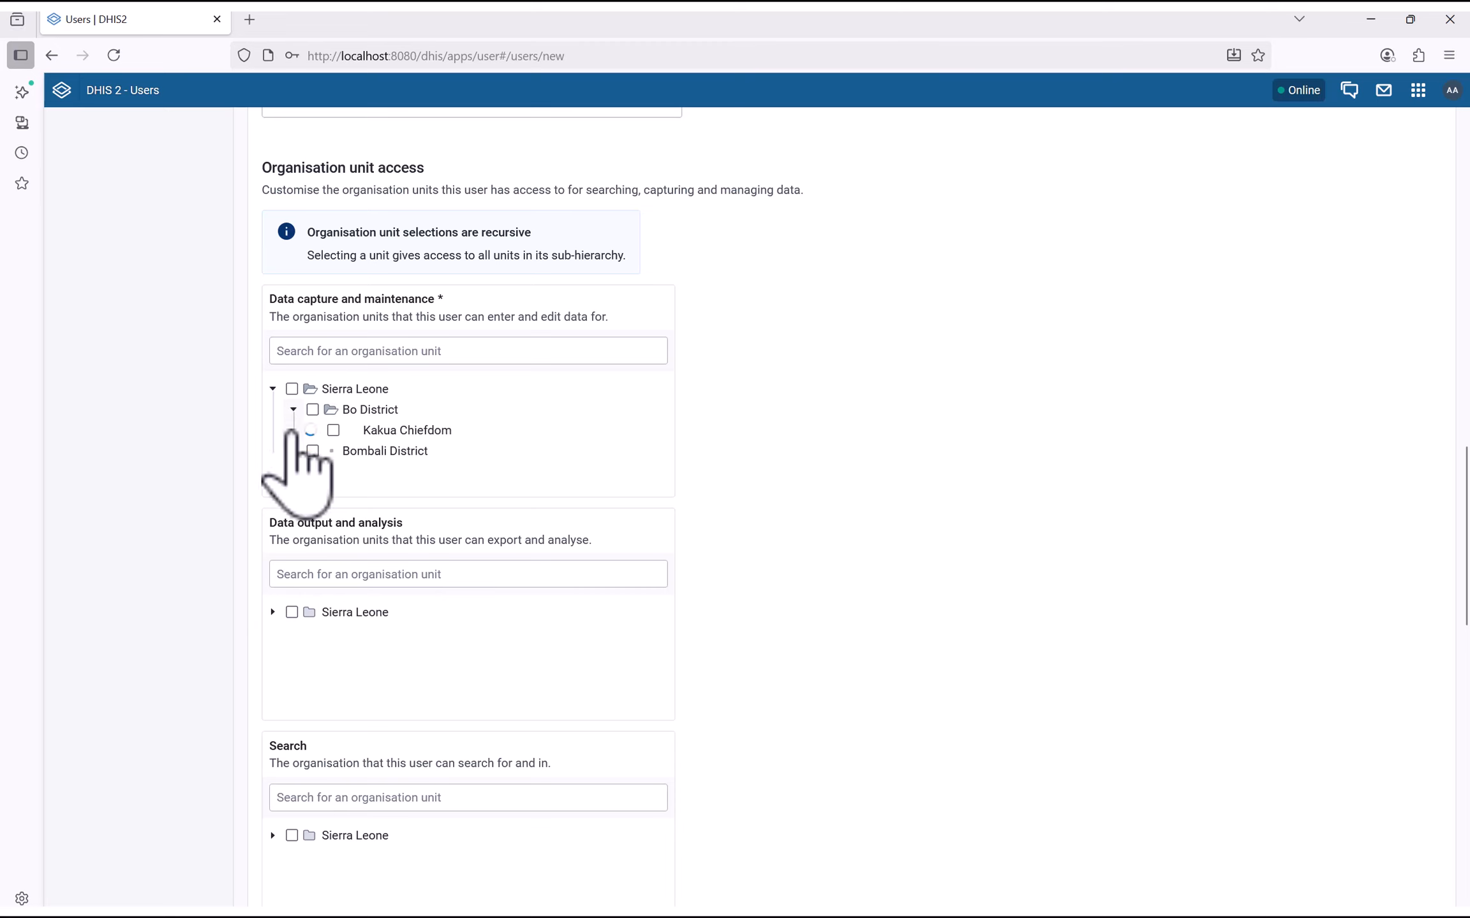
pyautogui.click(314, 430)
pyautogui.scroll(-2, 427, 456)
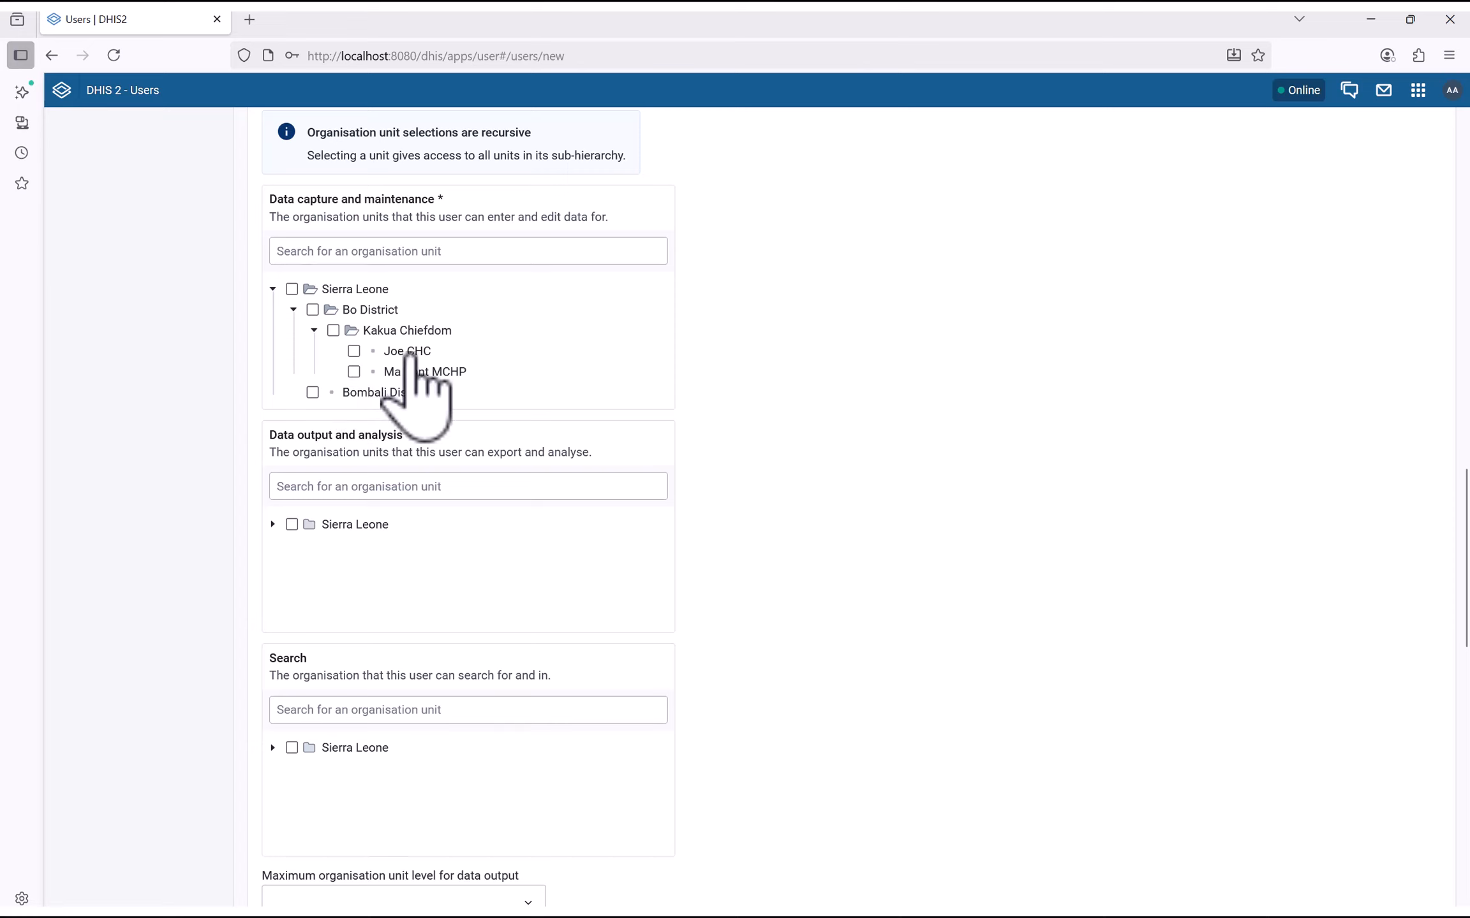
pyautogui.click(353, 351)
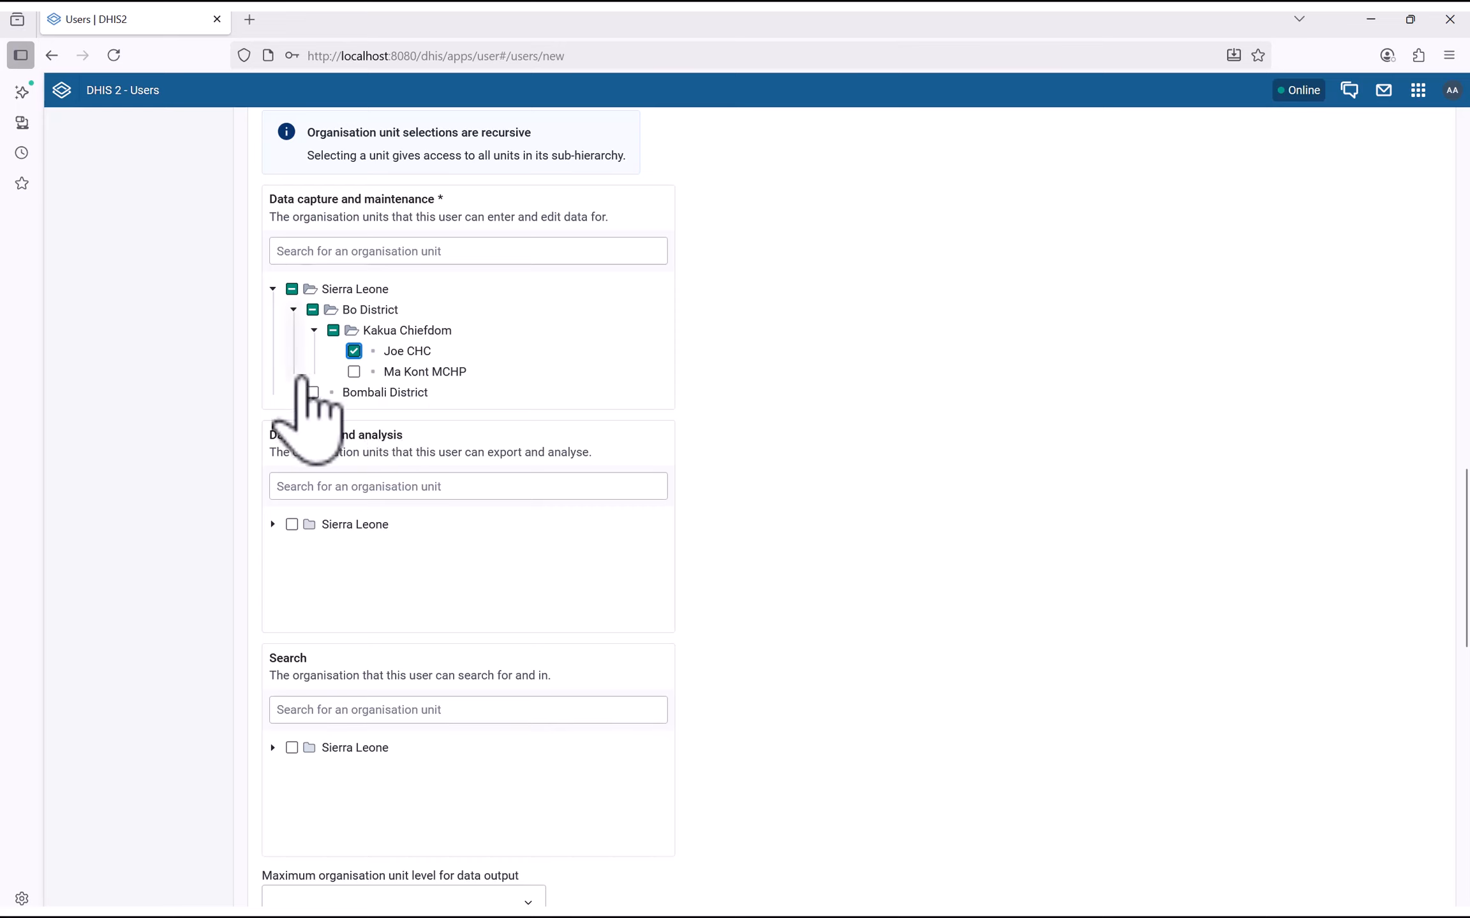
pyautogui.click(354, 372)
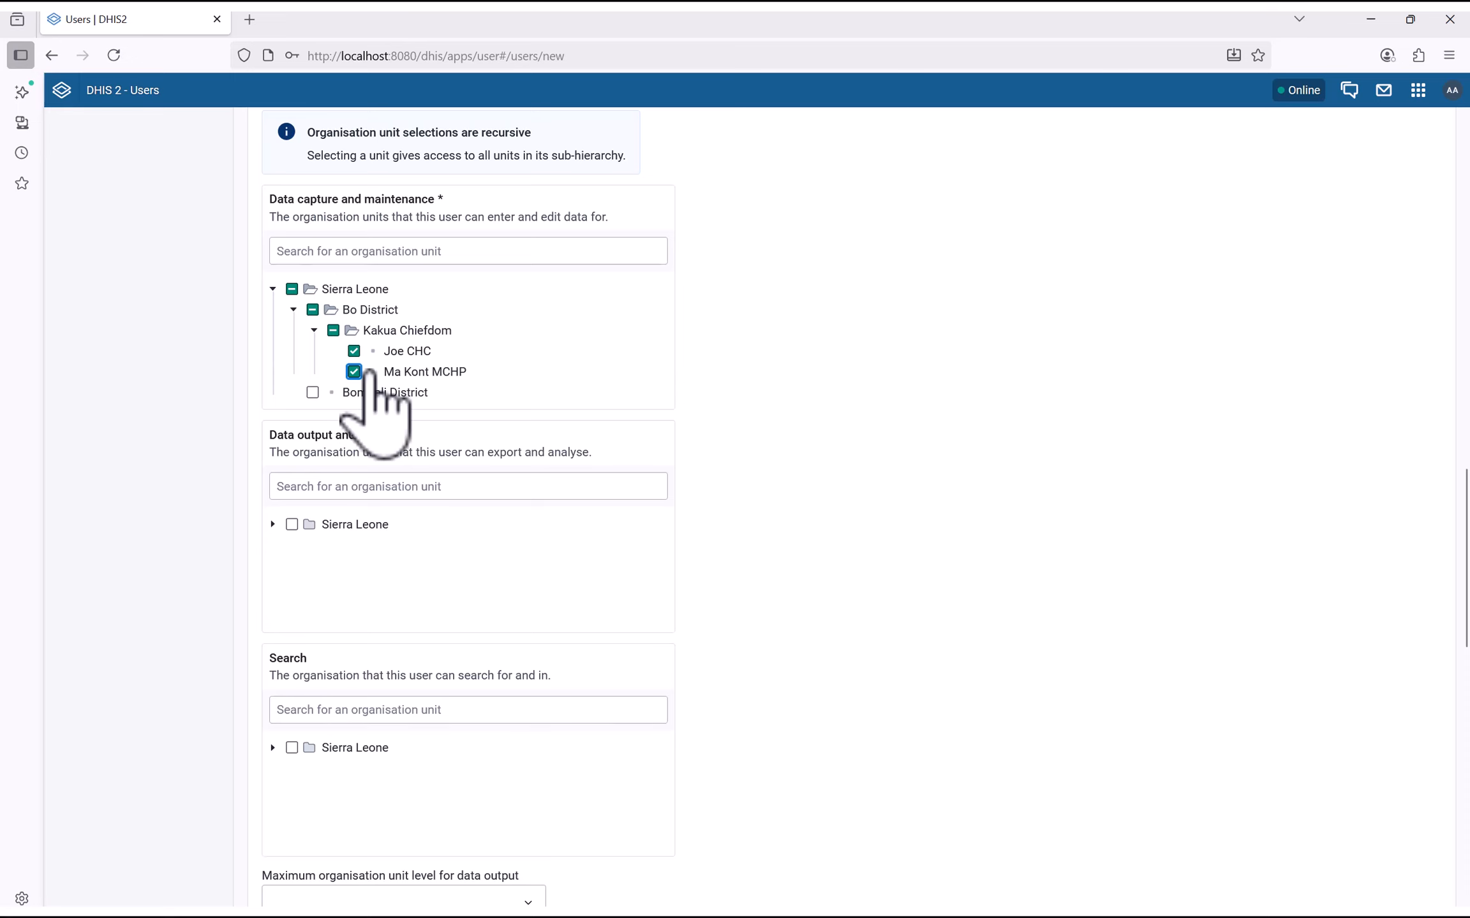
pyautogui.scroll(-3, 280, 510)
pyautogui.scroll(2, 258, 485)
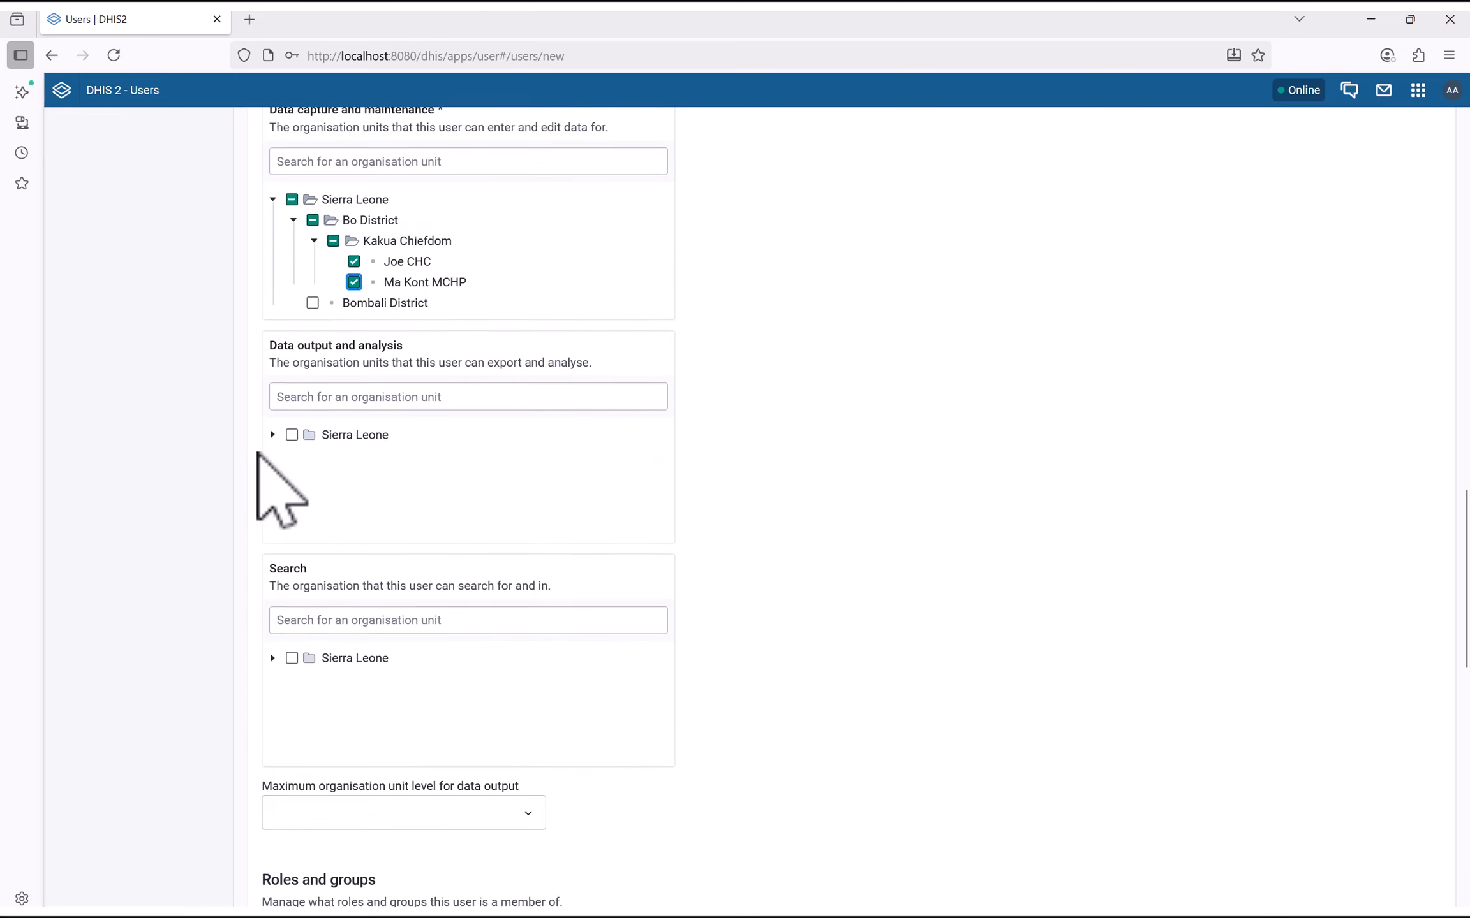
pyautogui.scroll(2, 259, 455)
pyautogui.scroll(-2, 258, 454)
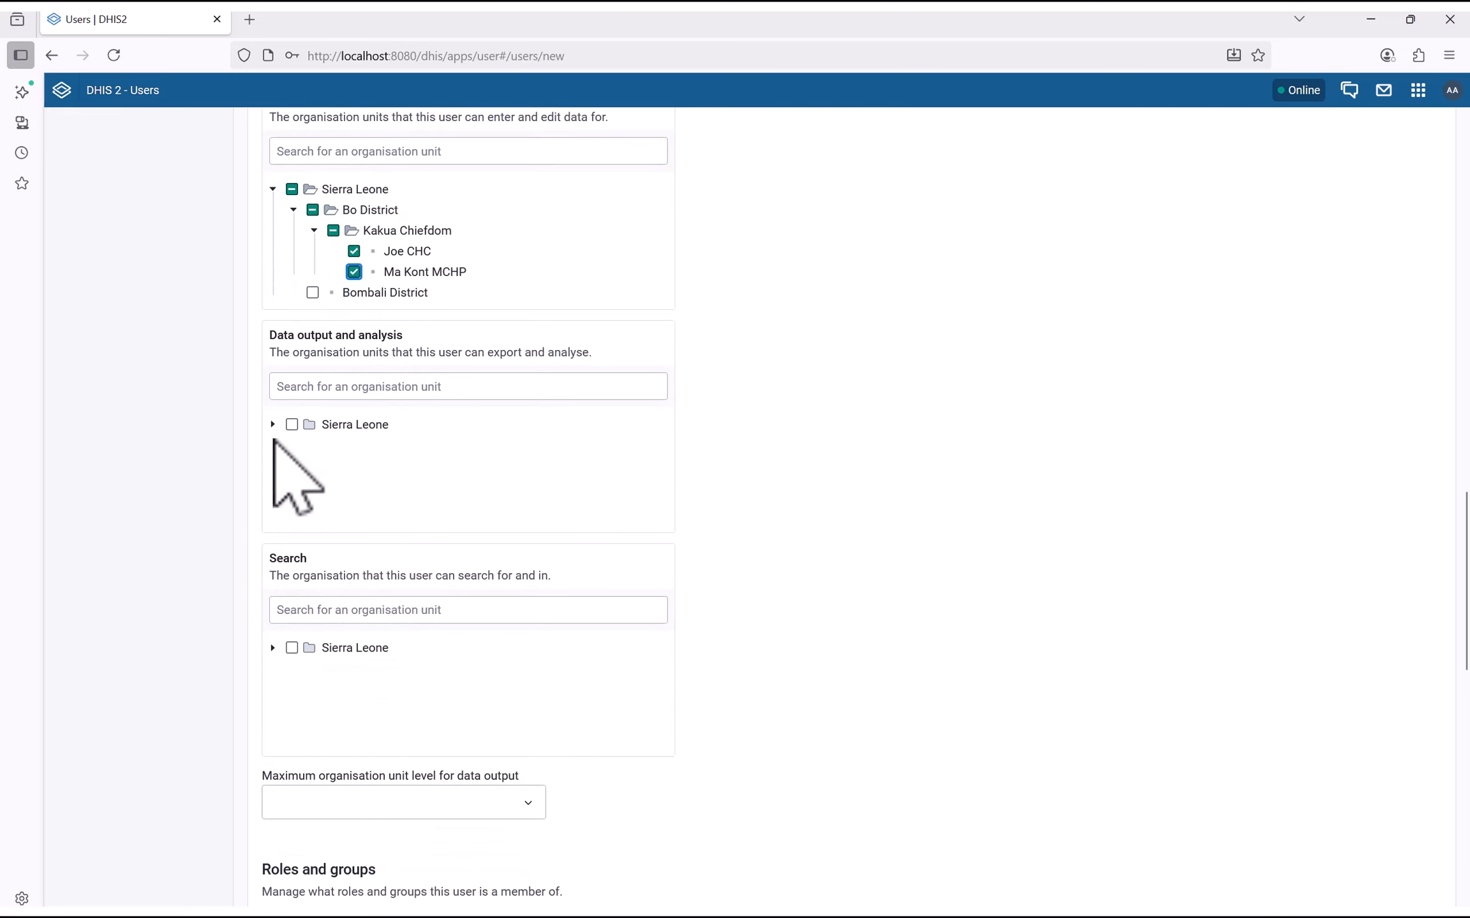
# Give the new user data output and search access to all of Sierra Leone
pyautogui.click(272, 424)
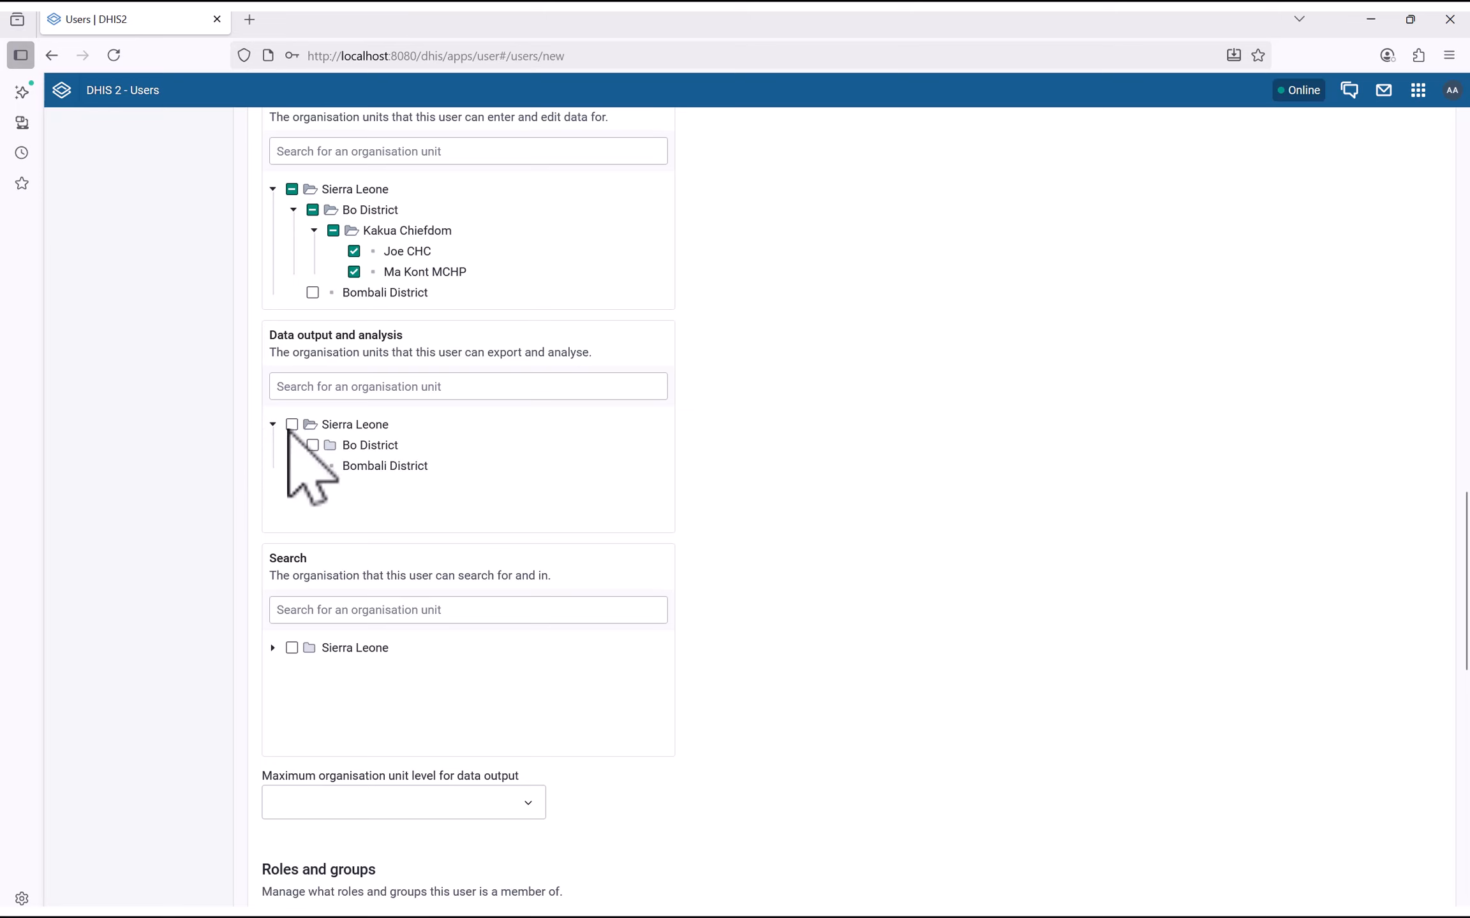
pyautogui.click(291, 424)
pyautogui.scroll(-6, 266, 499)
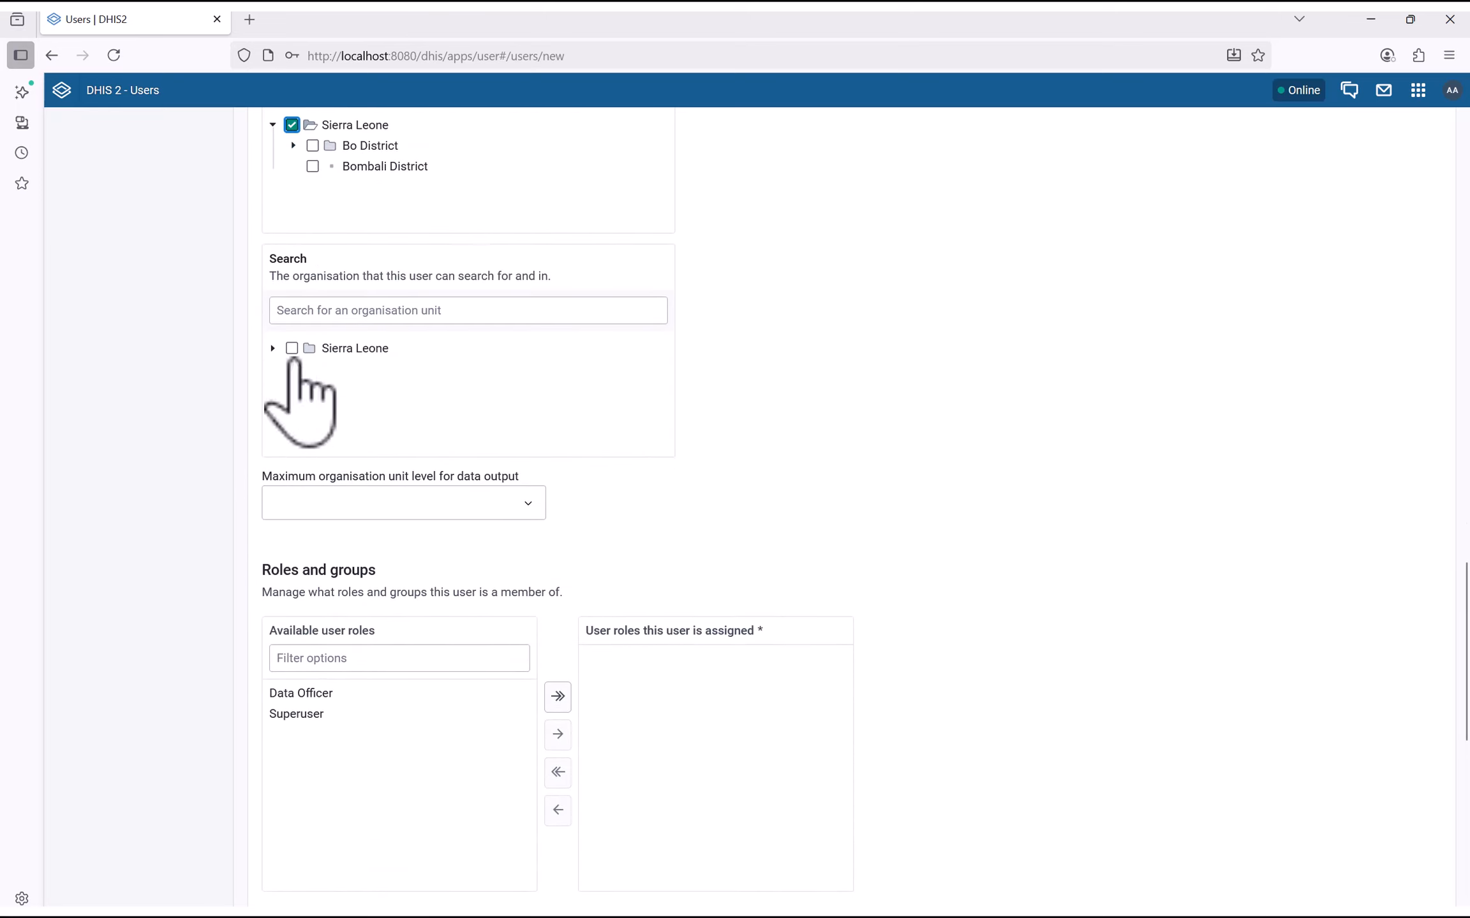
pyautogui.click(291, 347)
pyautogui.scroll(-4, 246, 476)
pyautogui.scroll(-2, 367, 484)
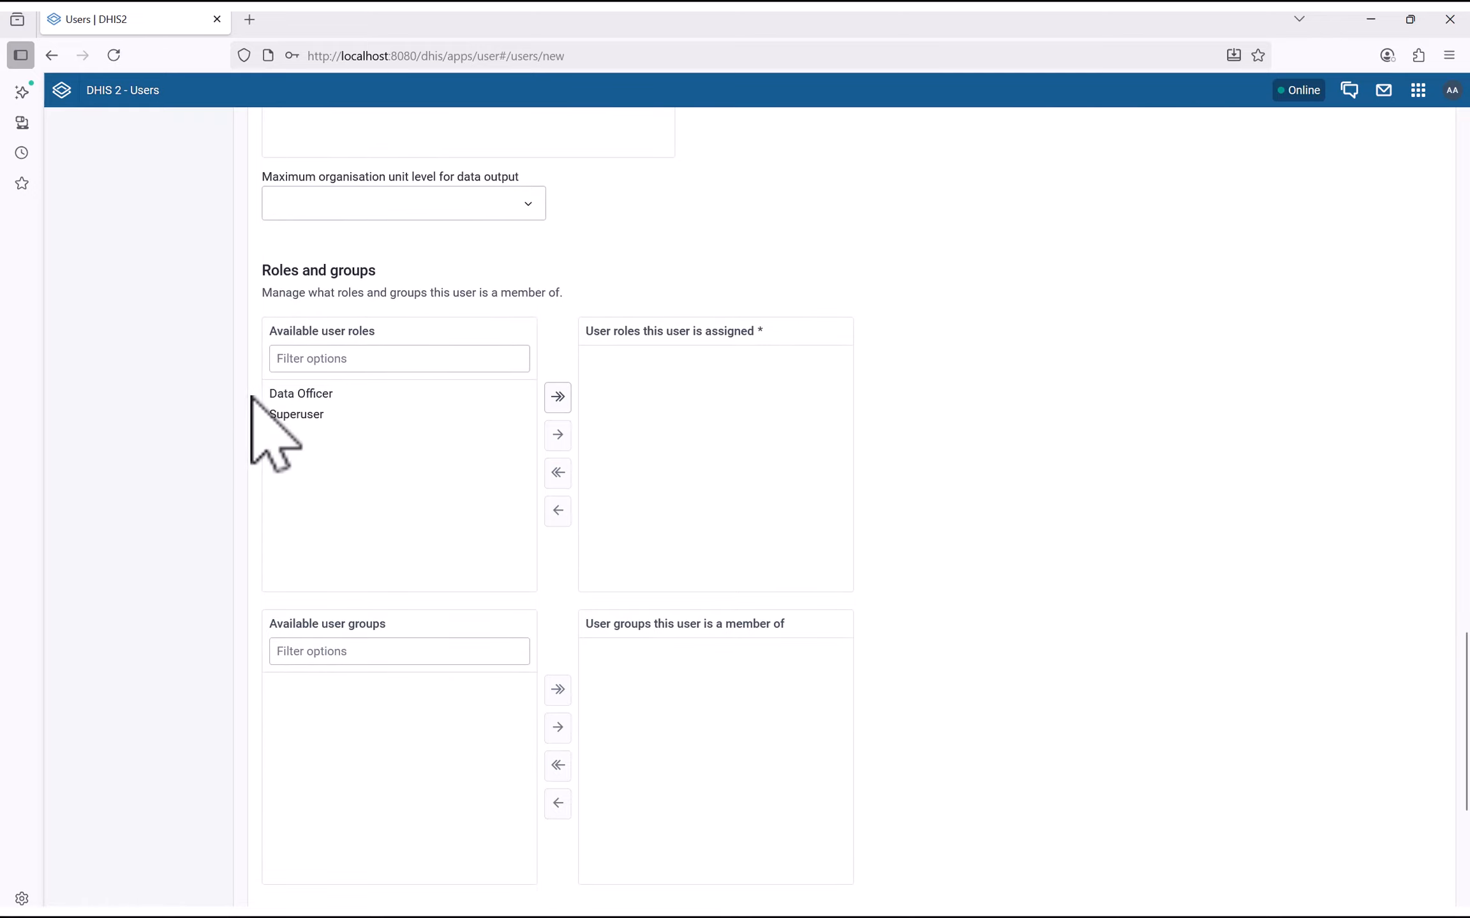
# Assign the Data Officer role, create the user, view its details, then return to the dashboard
pyautogui.doubleClick(384, 395)
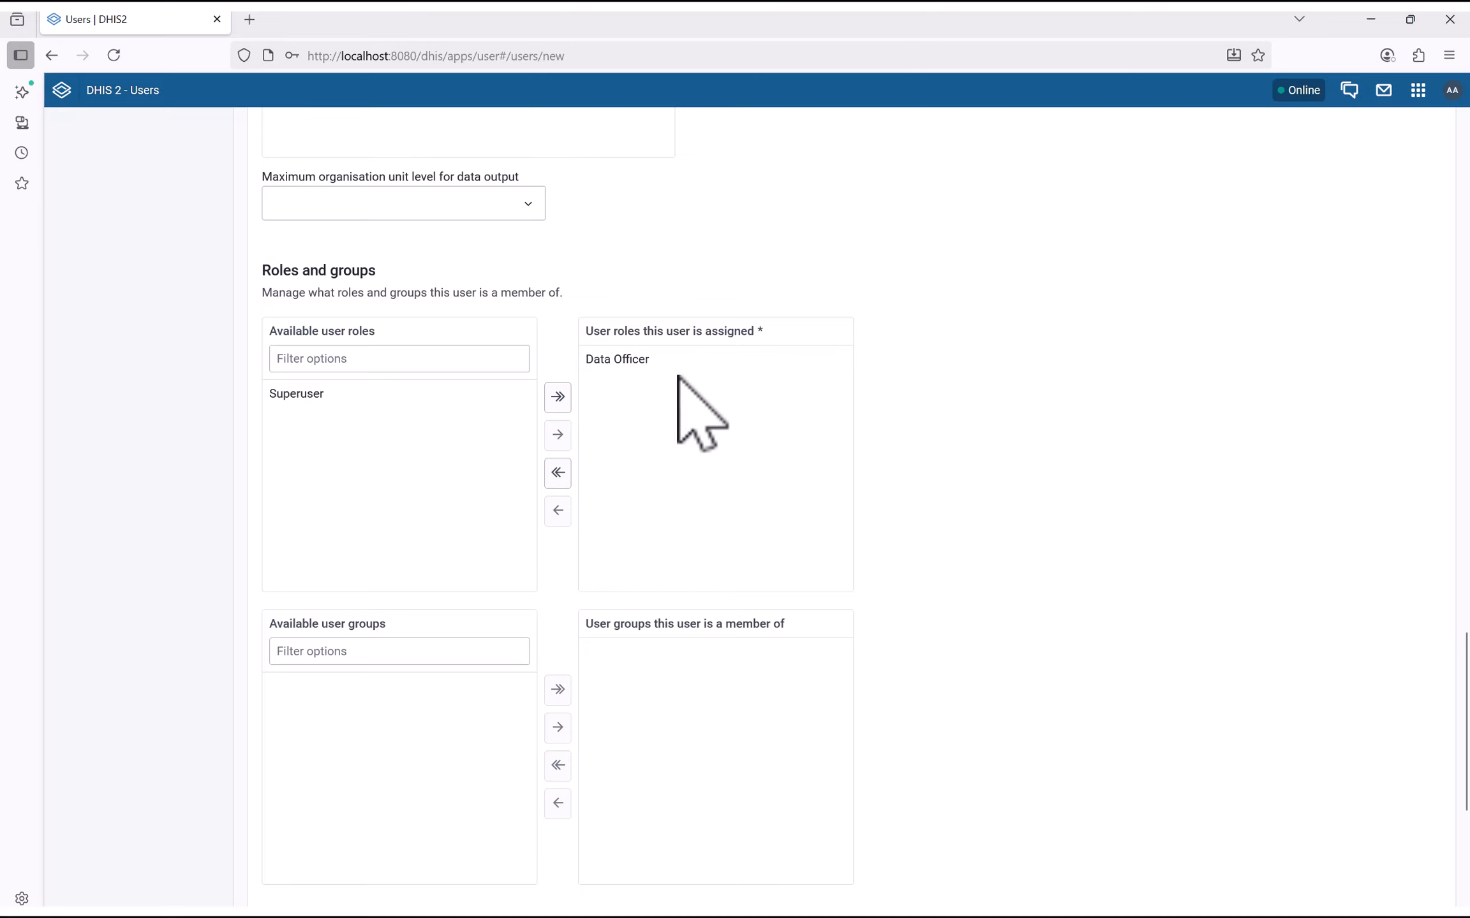
pyautogui.scroll(-5, 646, 583)
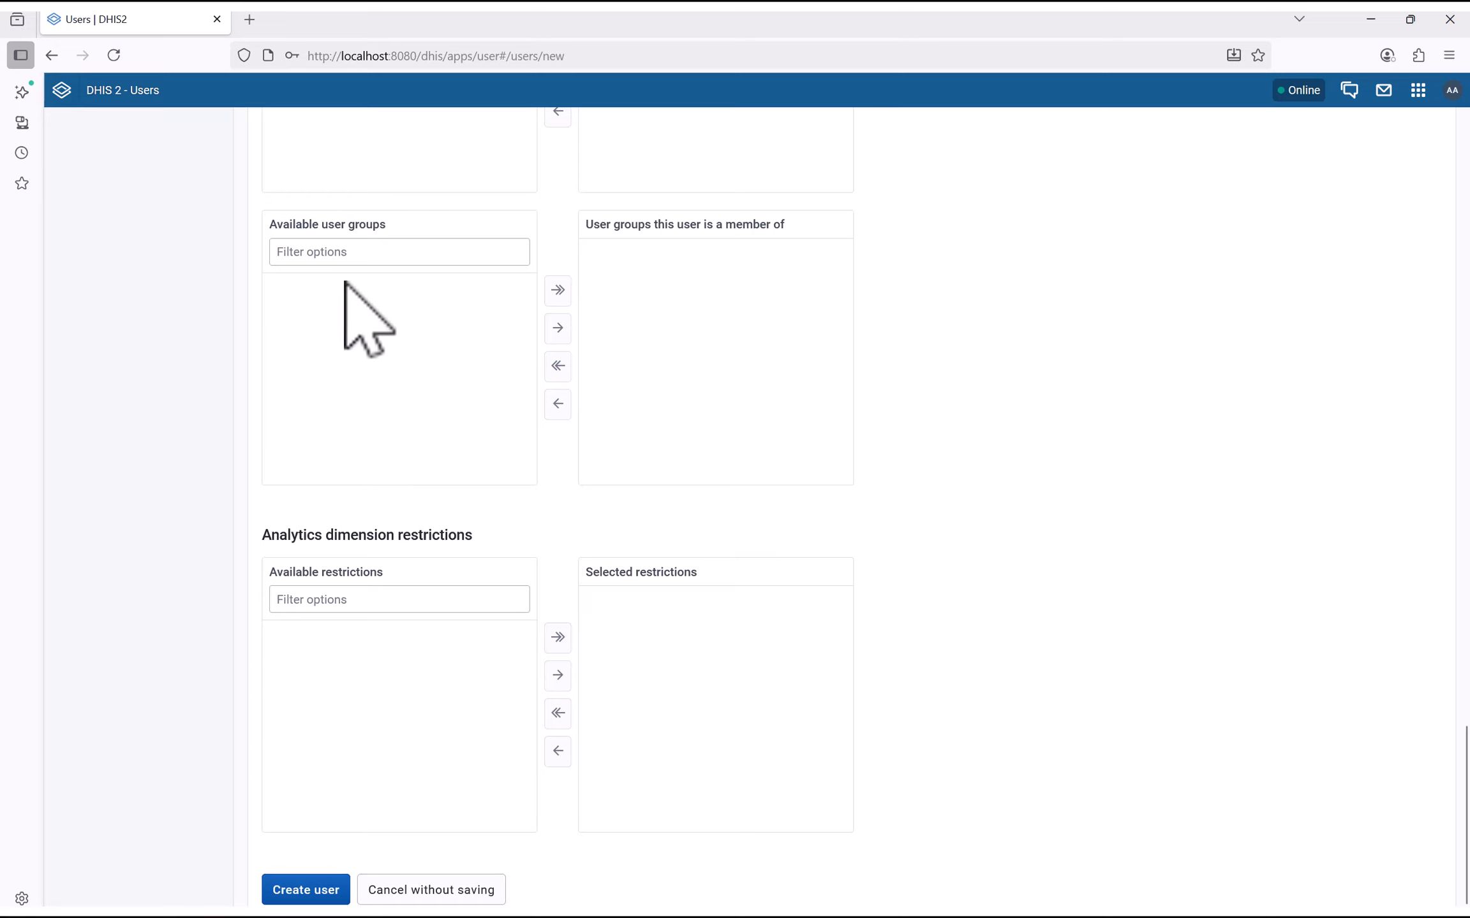
pyautogui.scroll(-1, 609, 510)
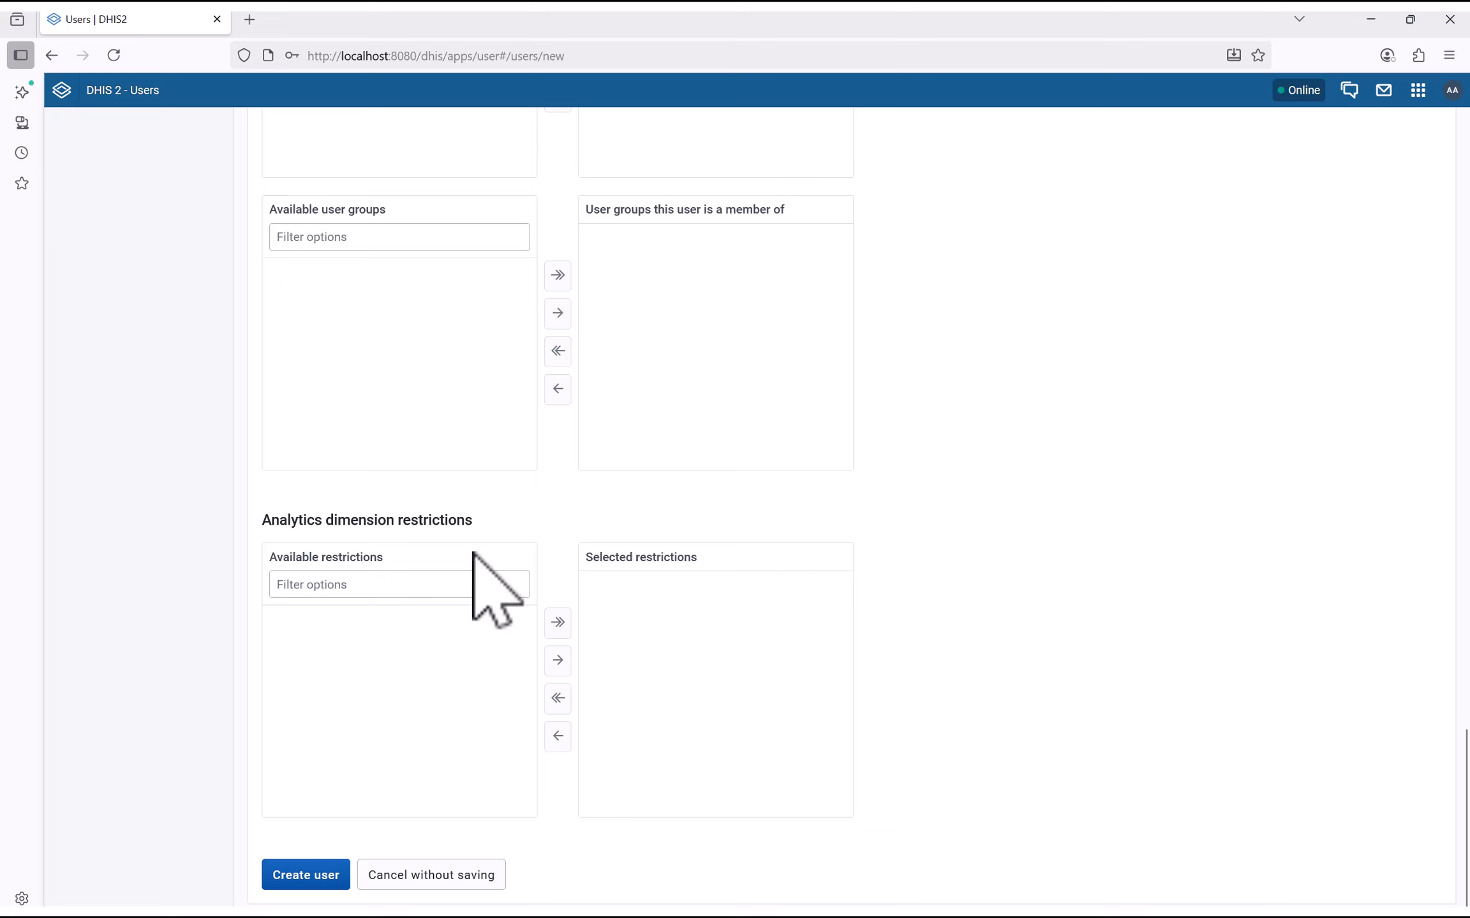
pyautogui.click(313, 875)
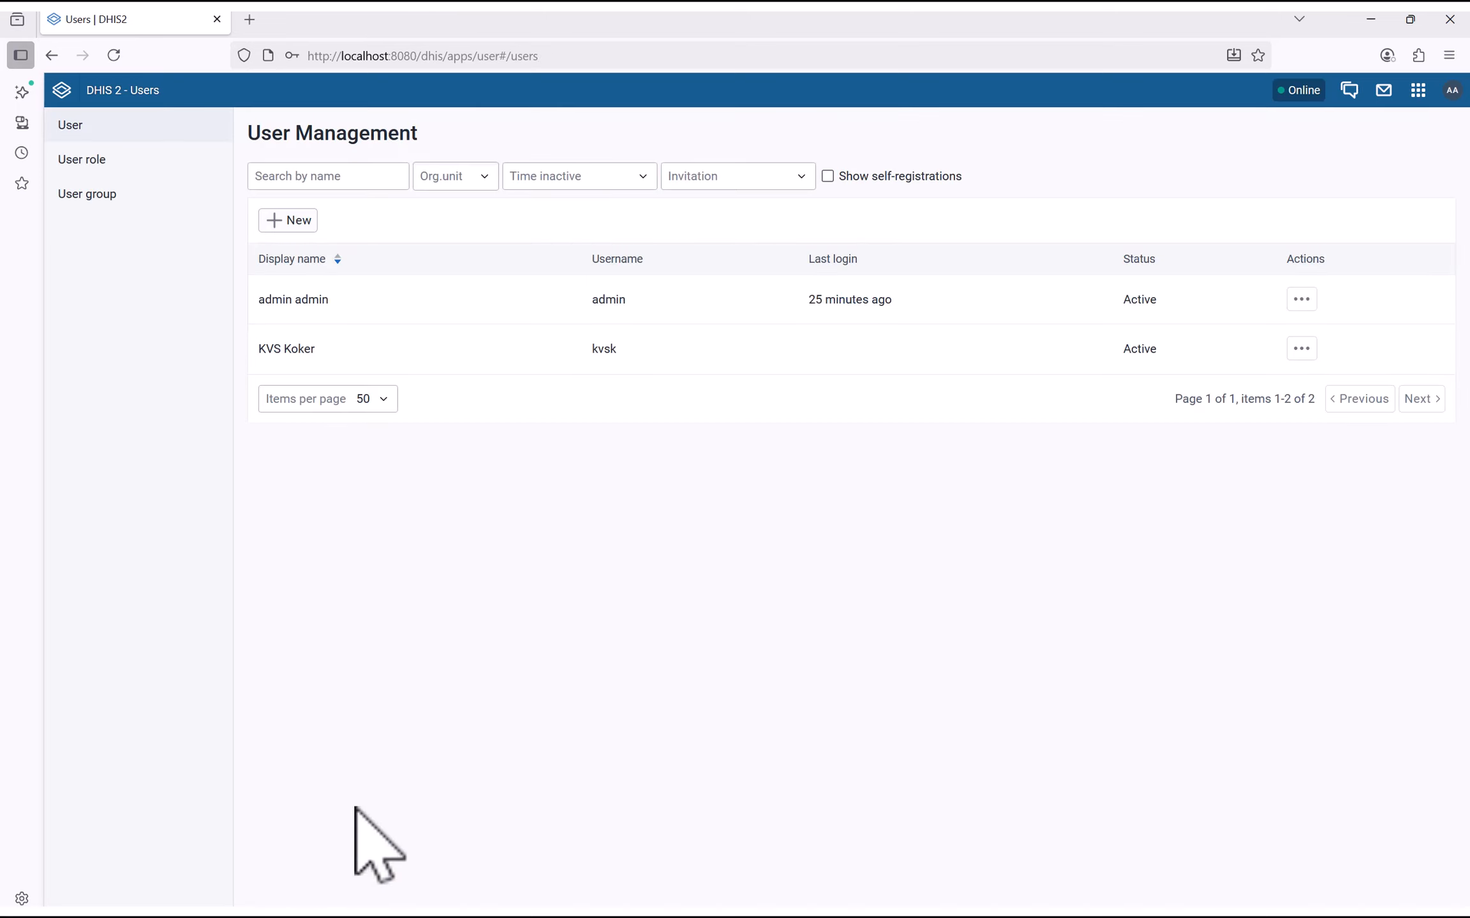
pyautogui.click(588, 354)
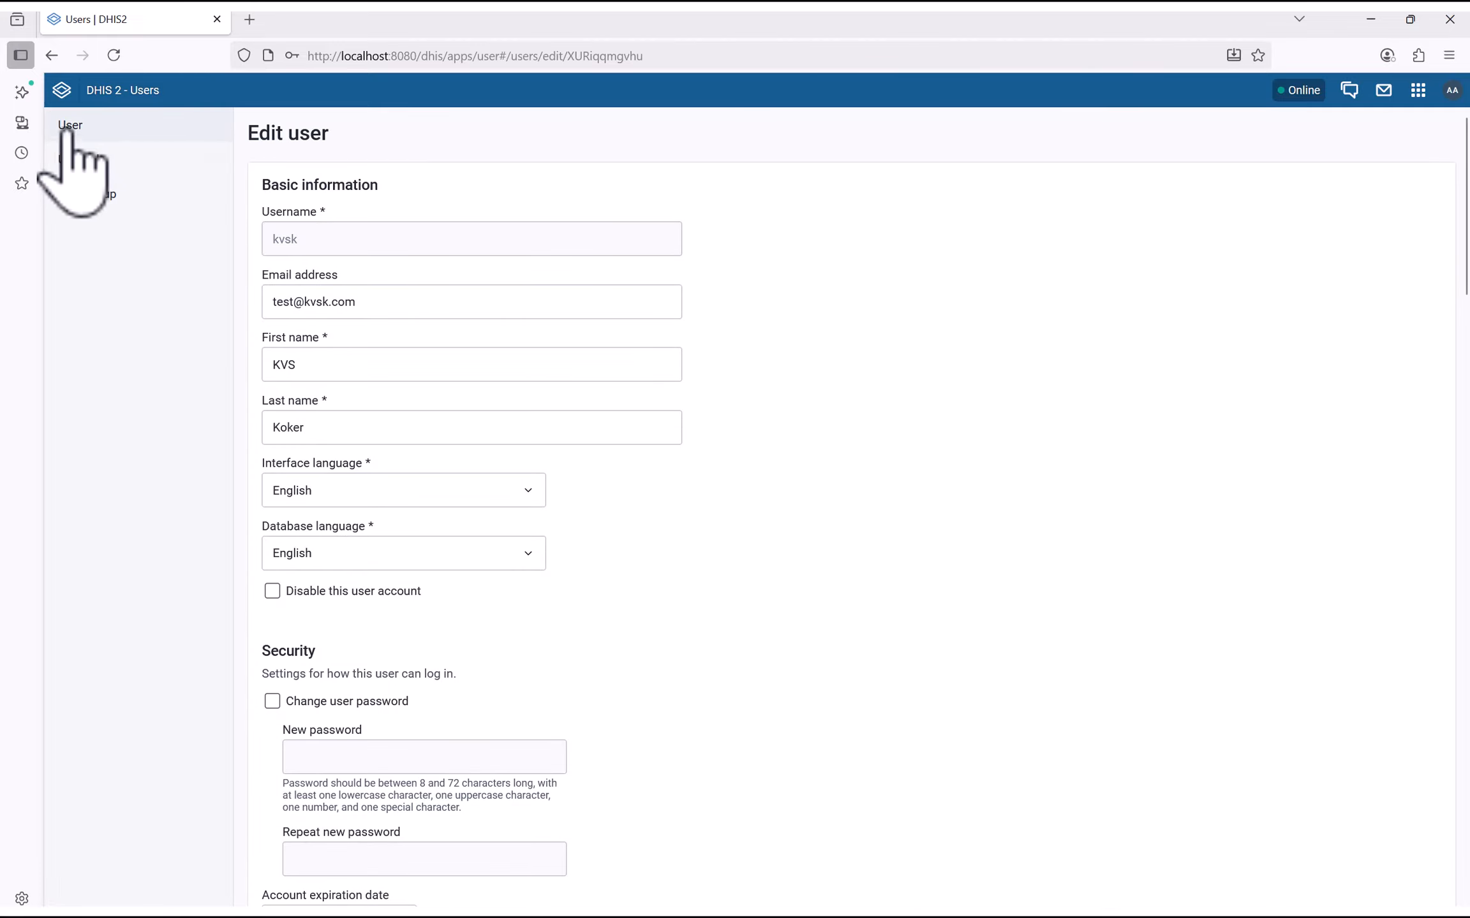
pyautogui.click(61, 89)
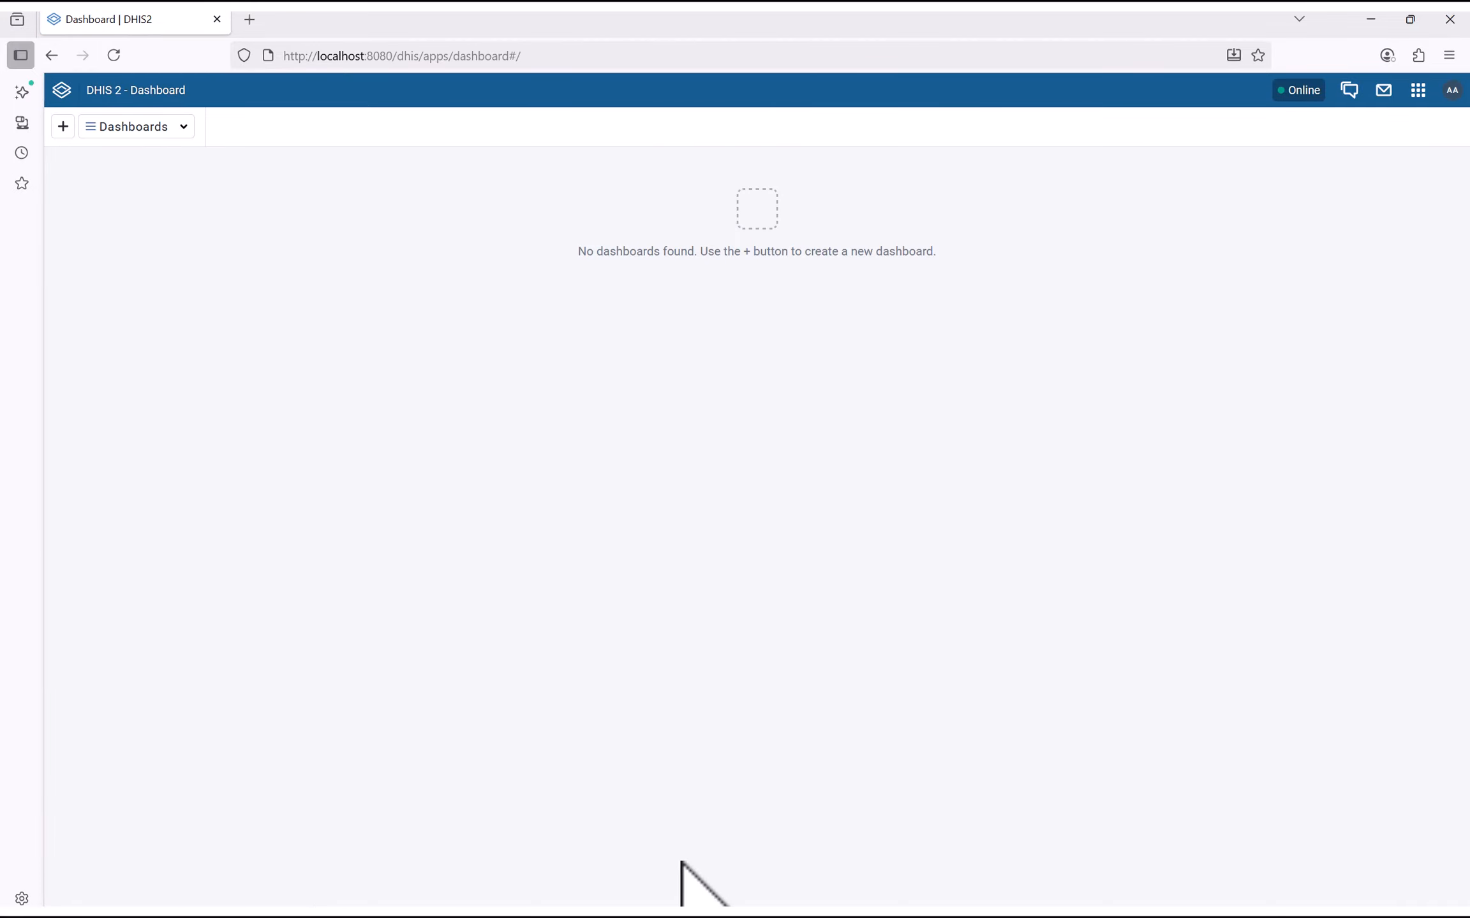
# Launch Google Chrome and go to the local DHIS2 server at localhost:8080/dhis
pyautogui.press('super')
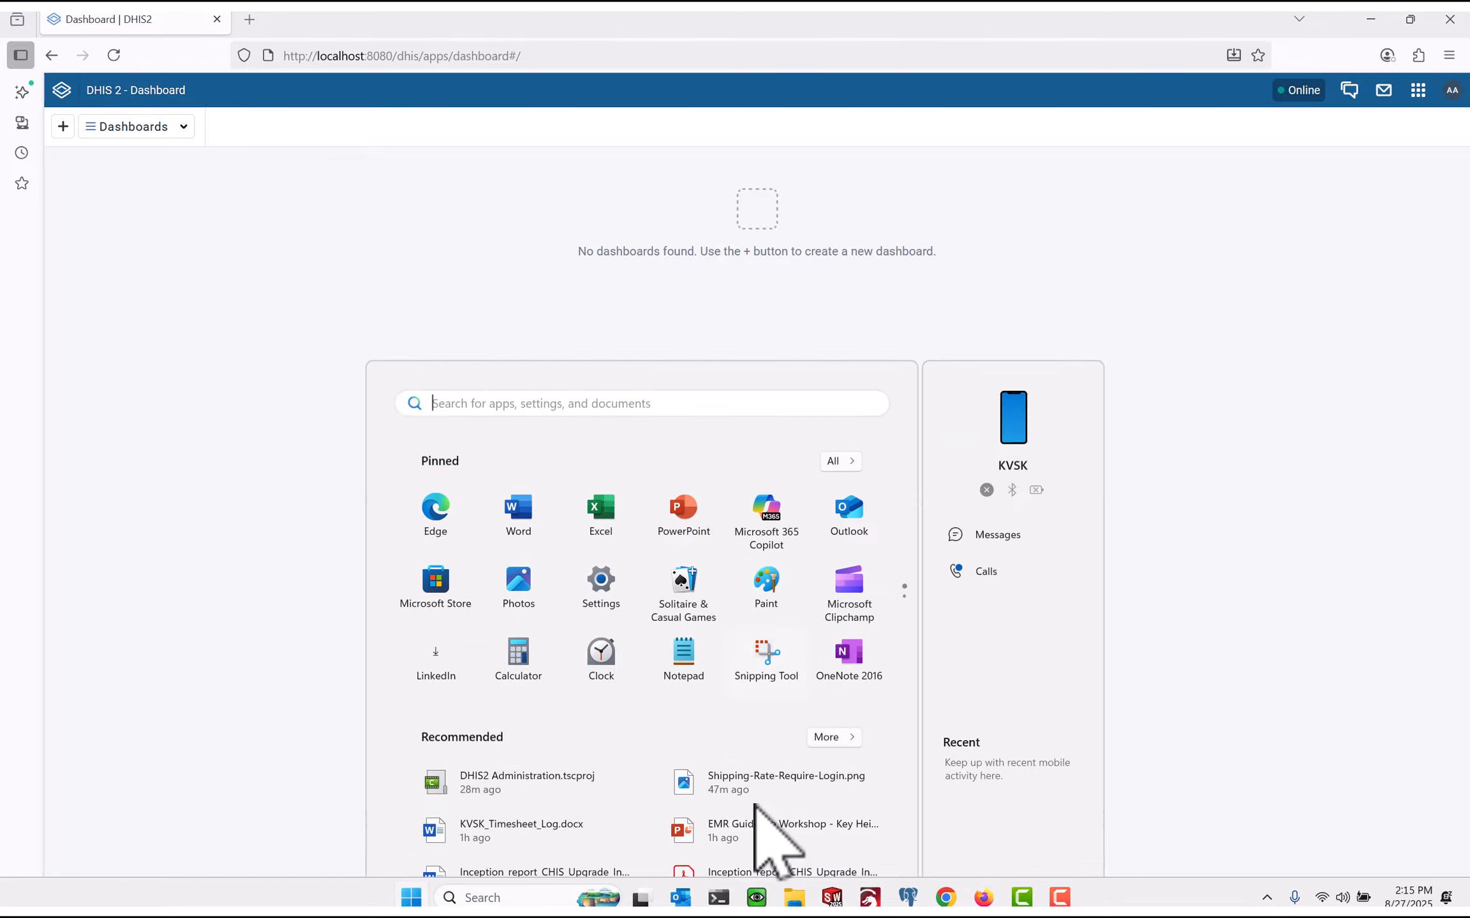
pyautogui.click(942, 897)
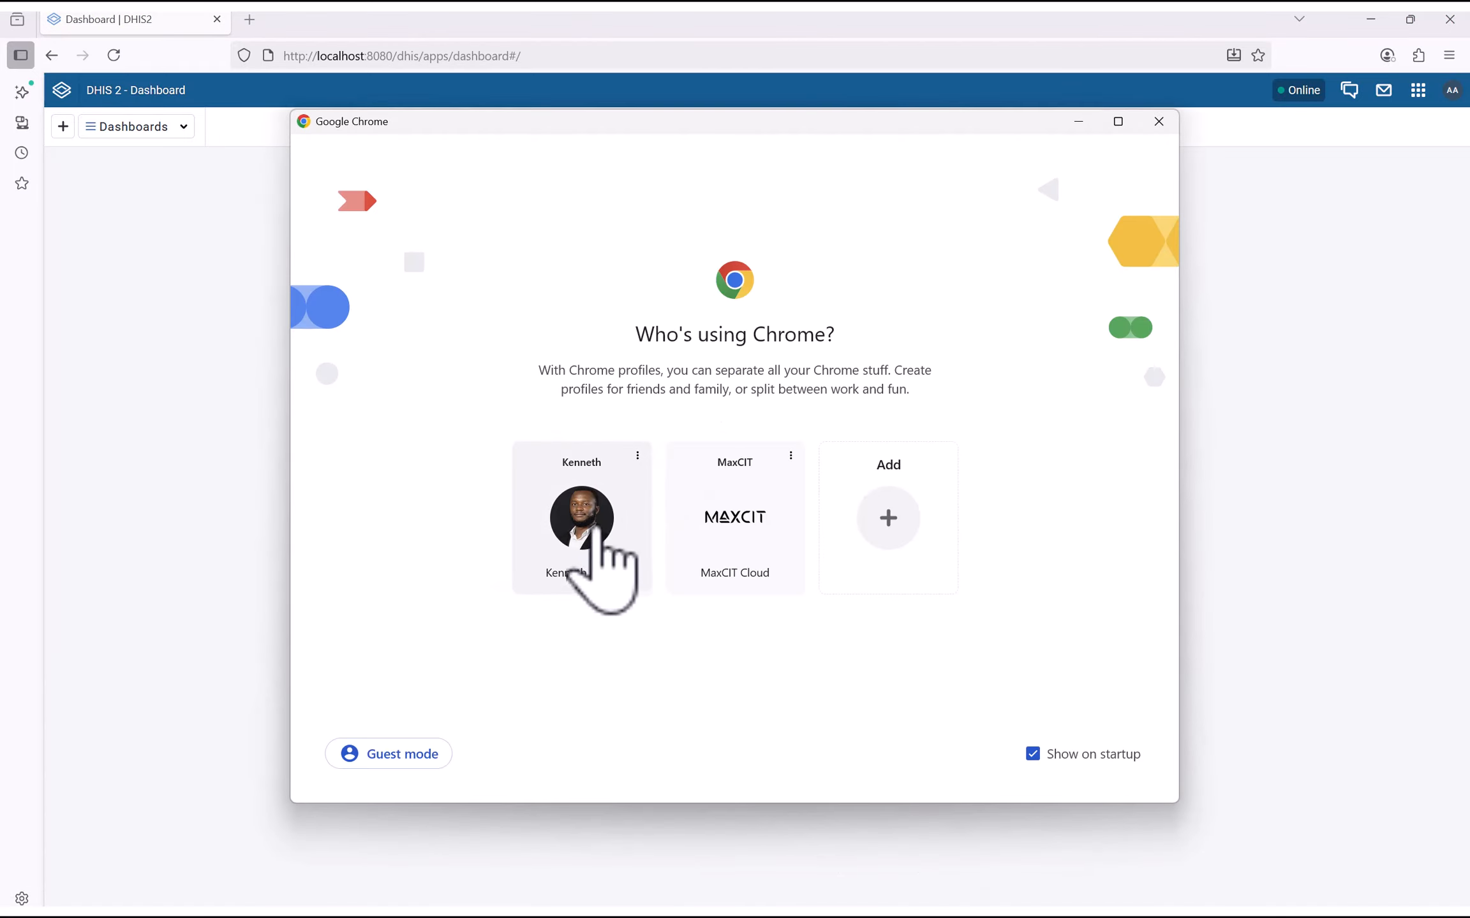
pyautogui.click(598, 529)
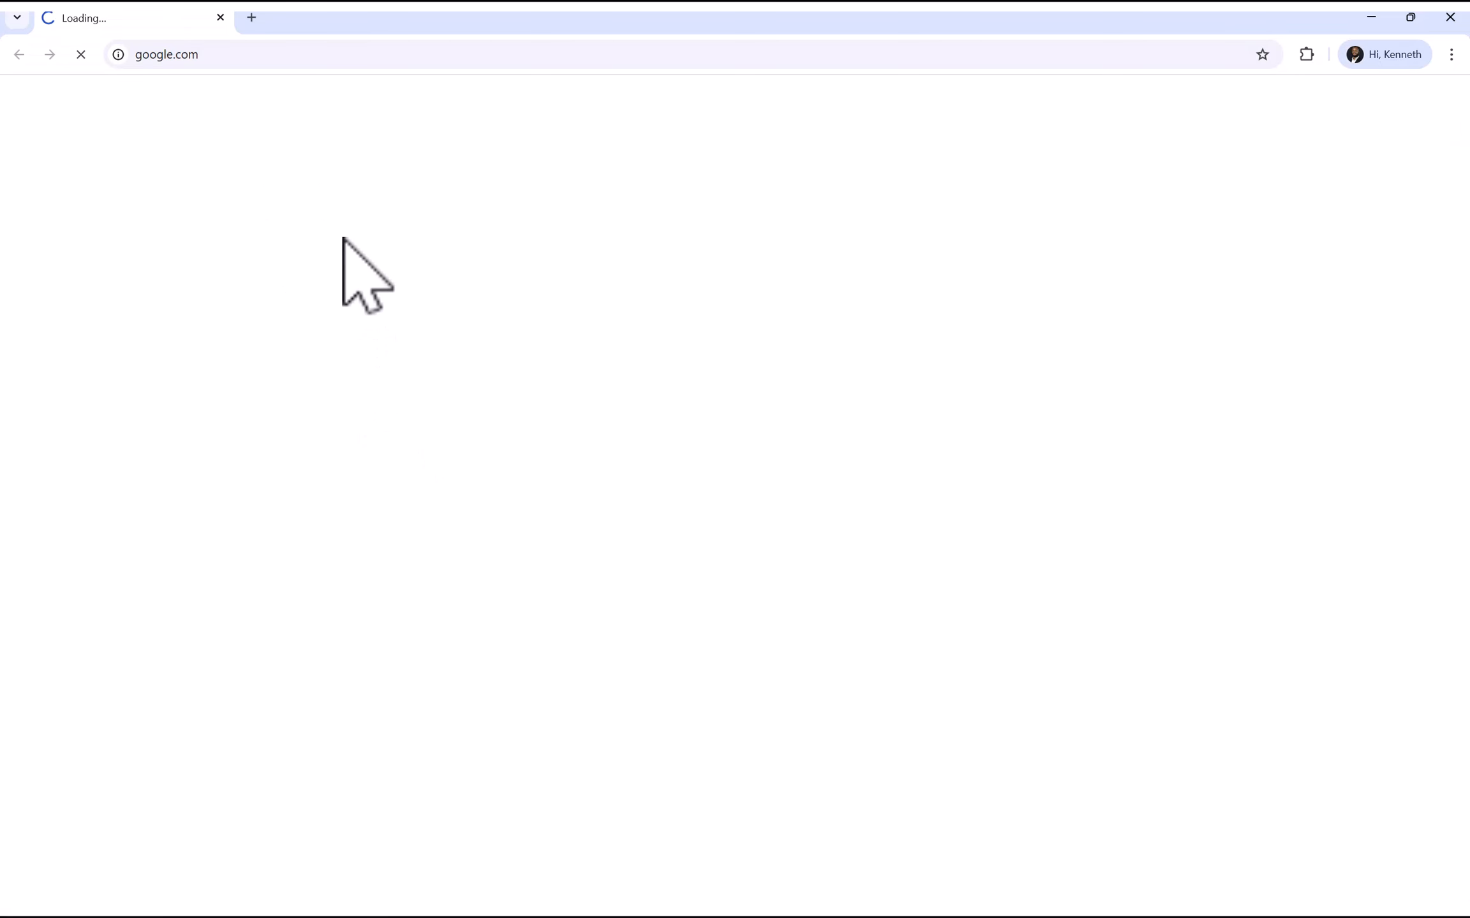
pyautogui.click(219, 56)
pyautogui.write('lo')
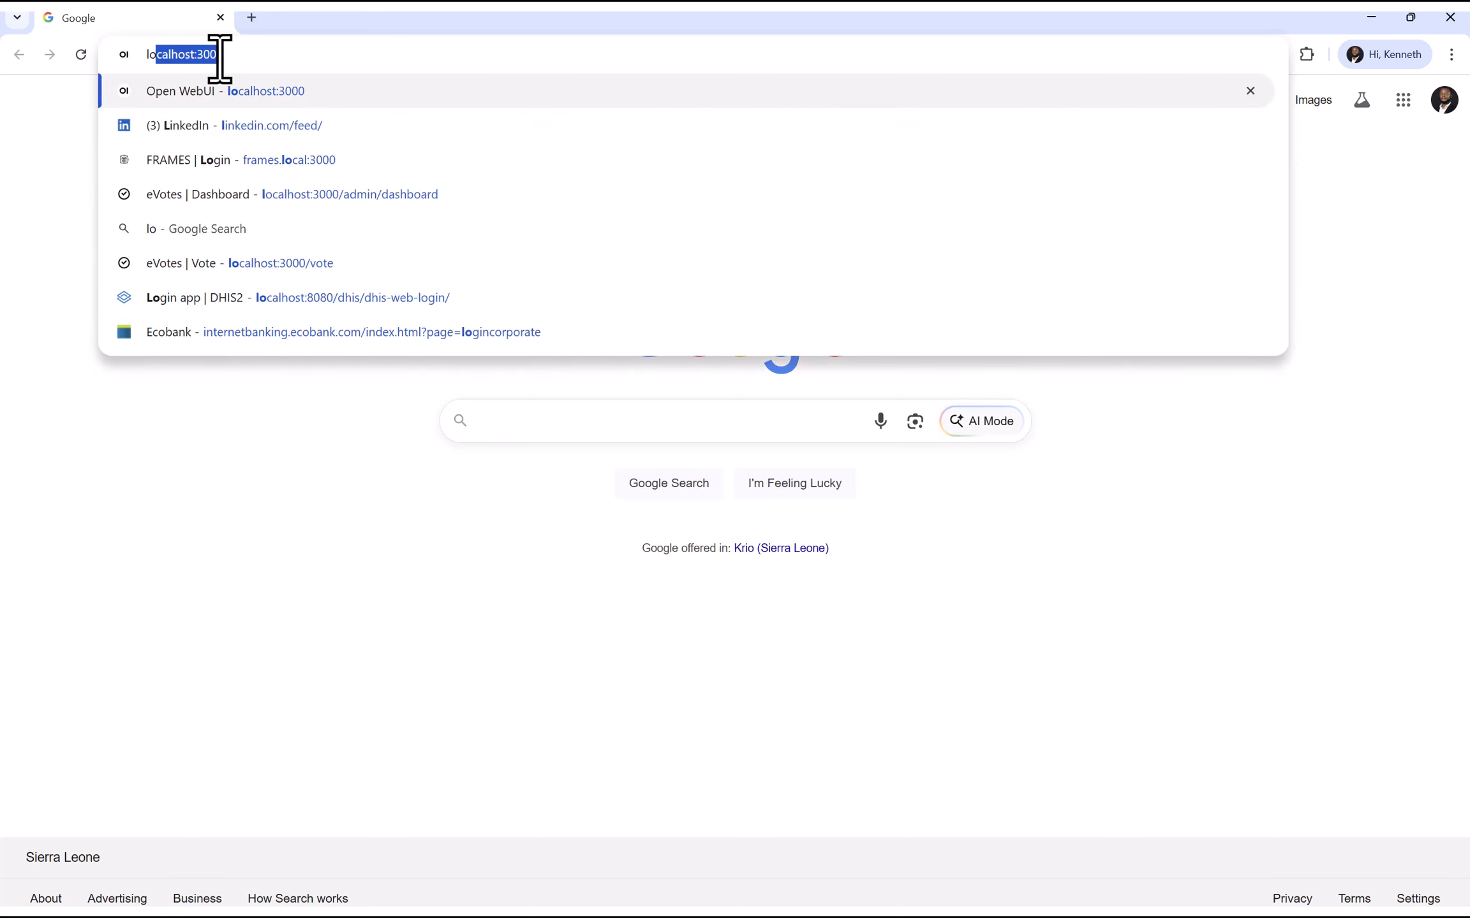
pyautogui.write('calhost:')
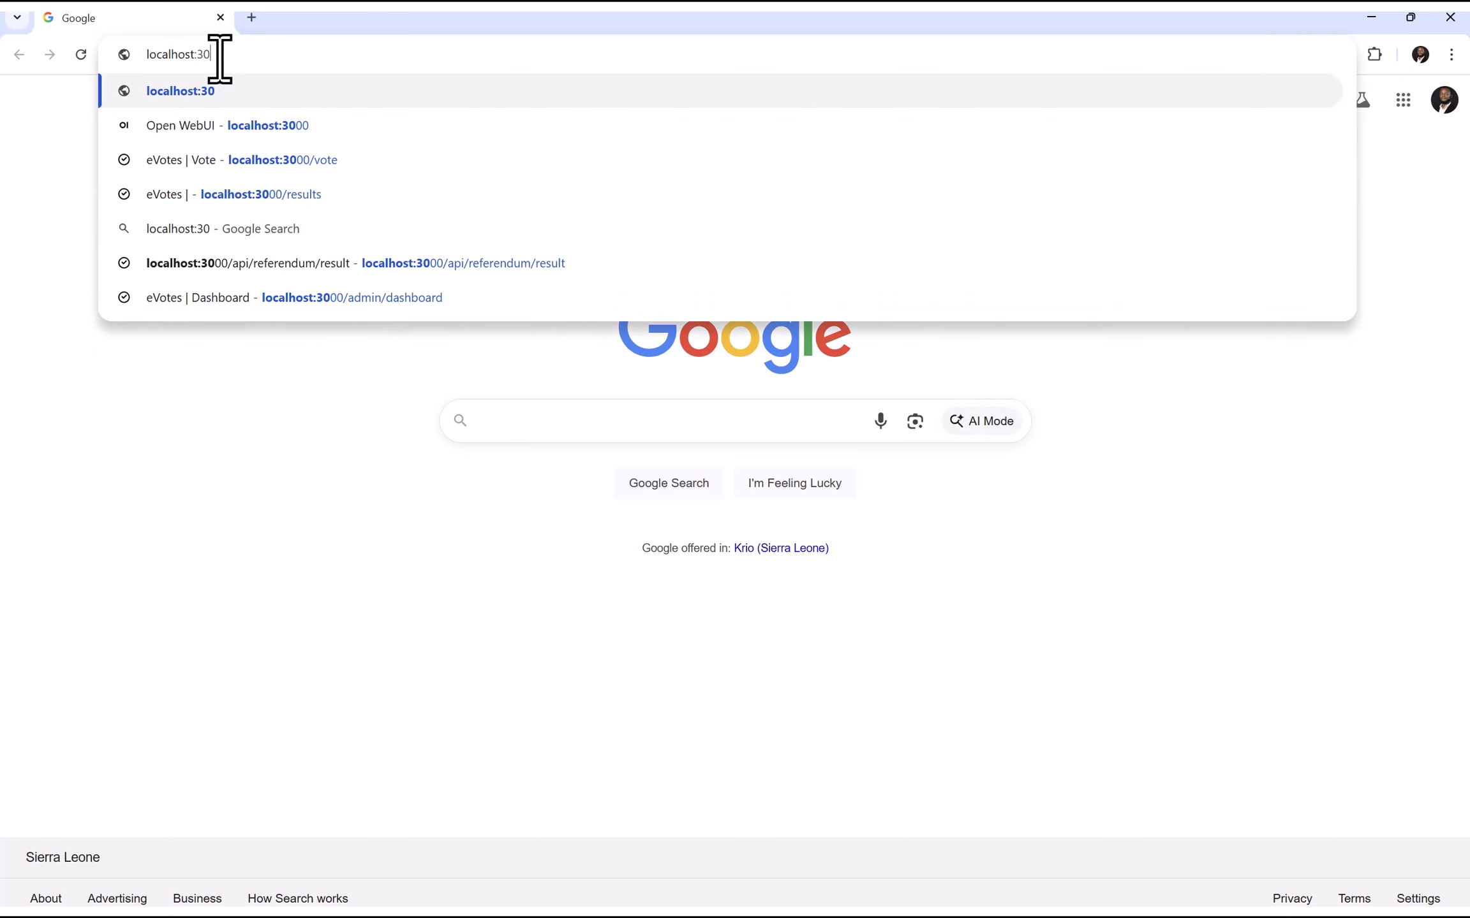
pyautogui.write('808')
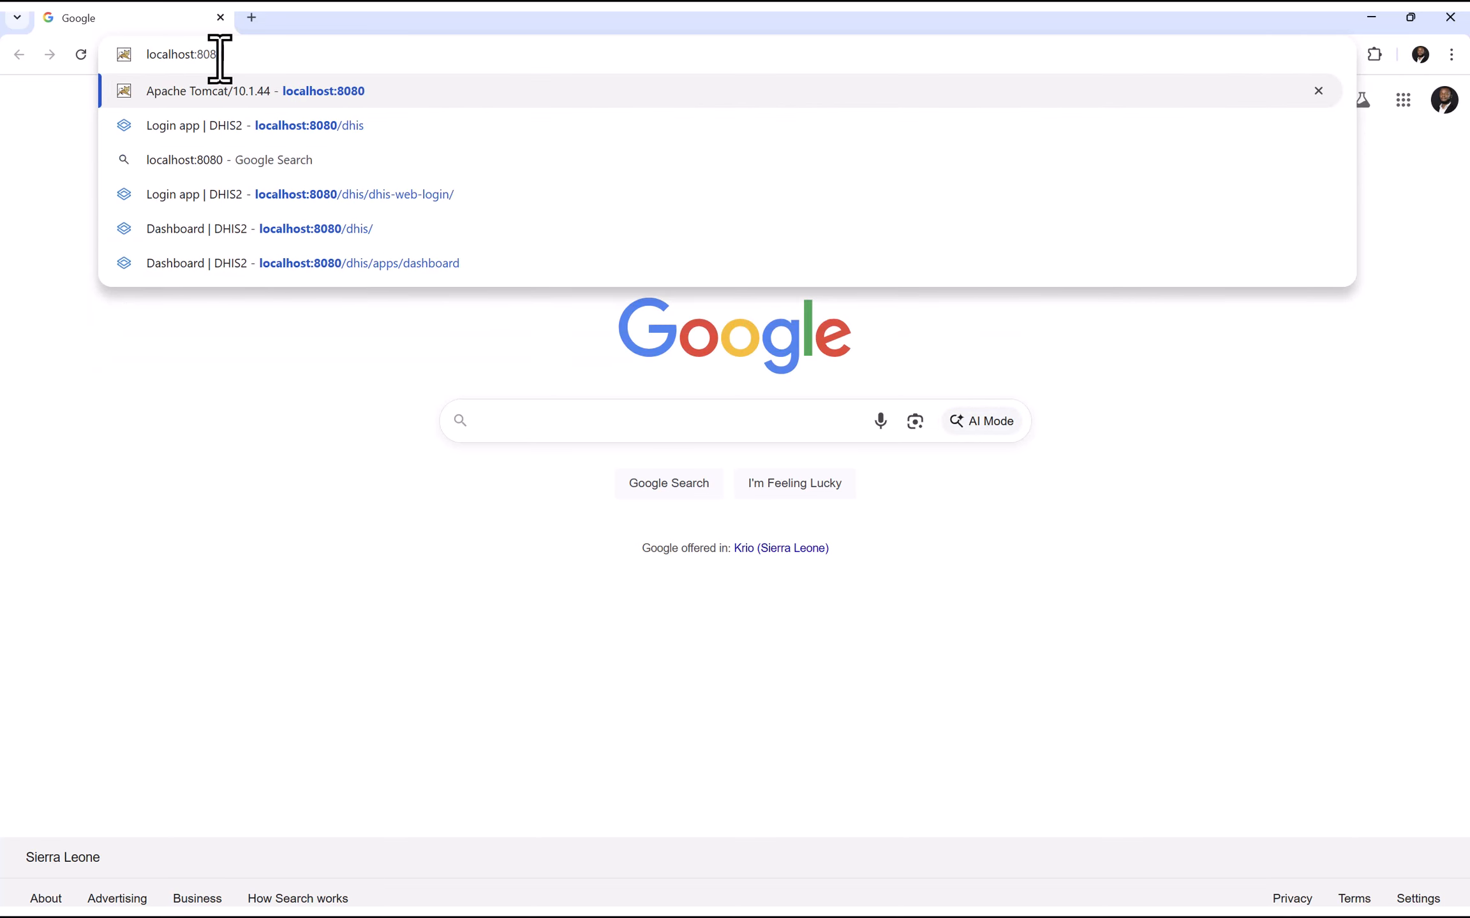
pyautogui.write('0/dh')
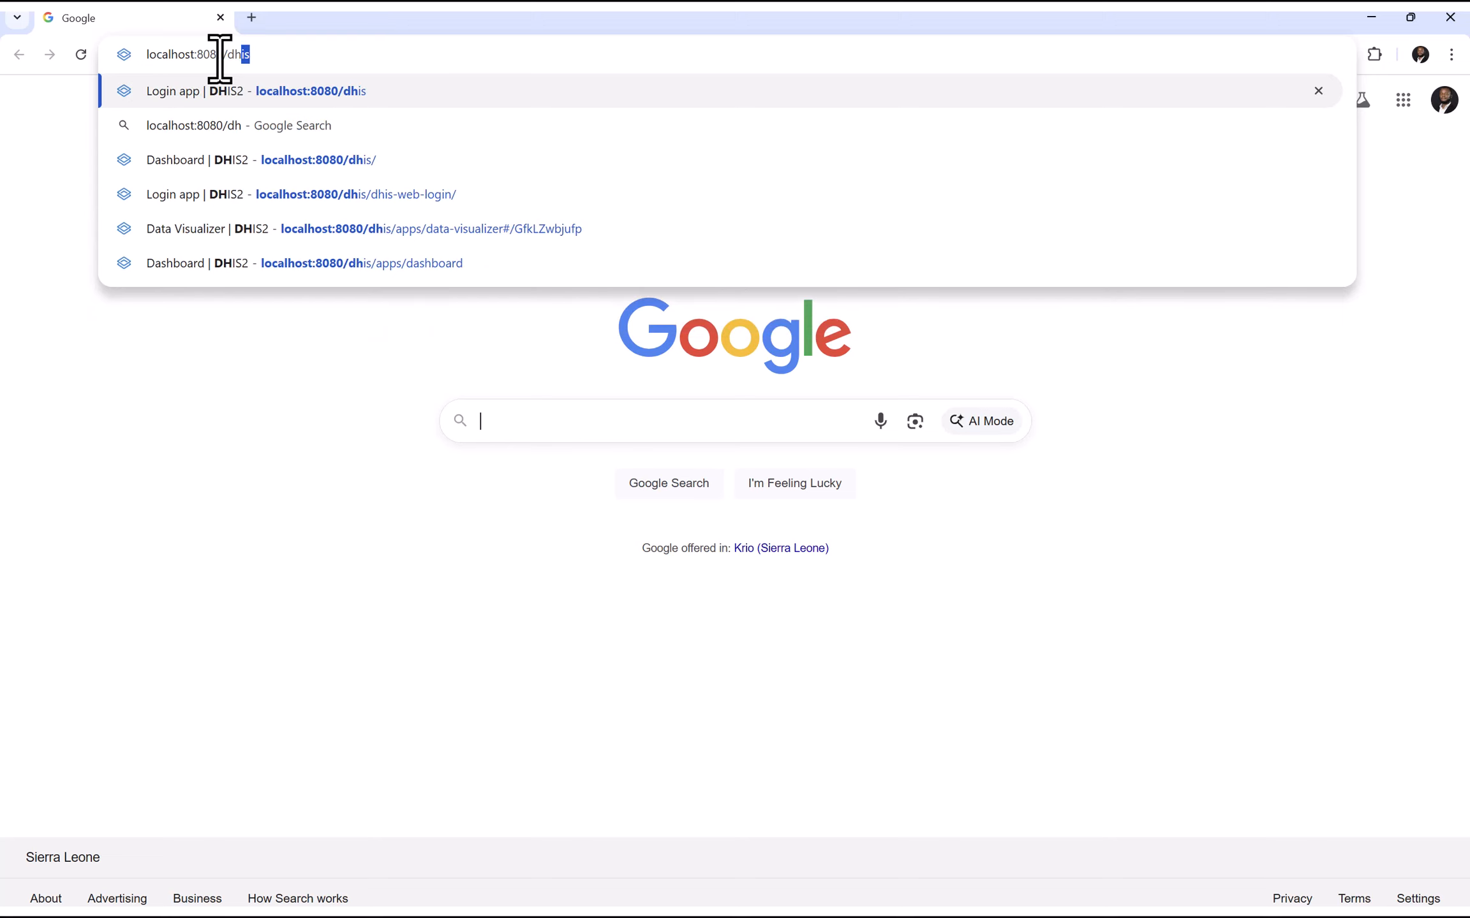
pyautogui.press('Return')
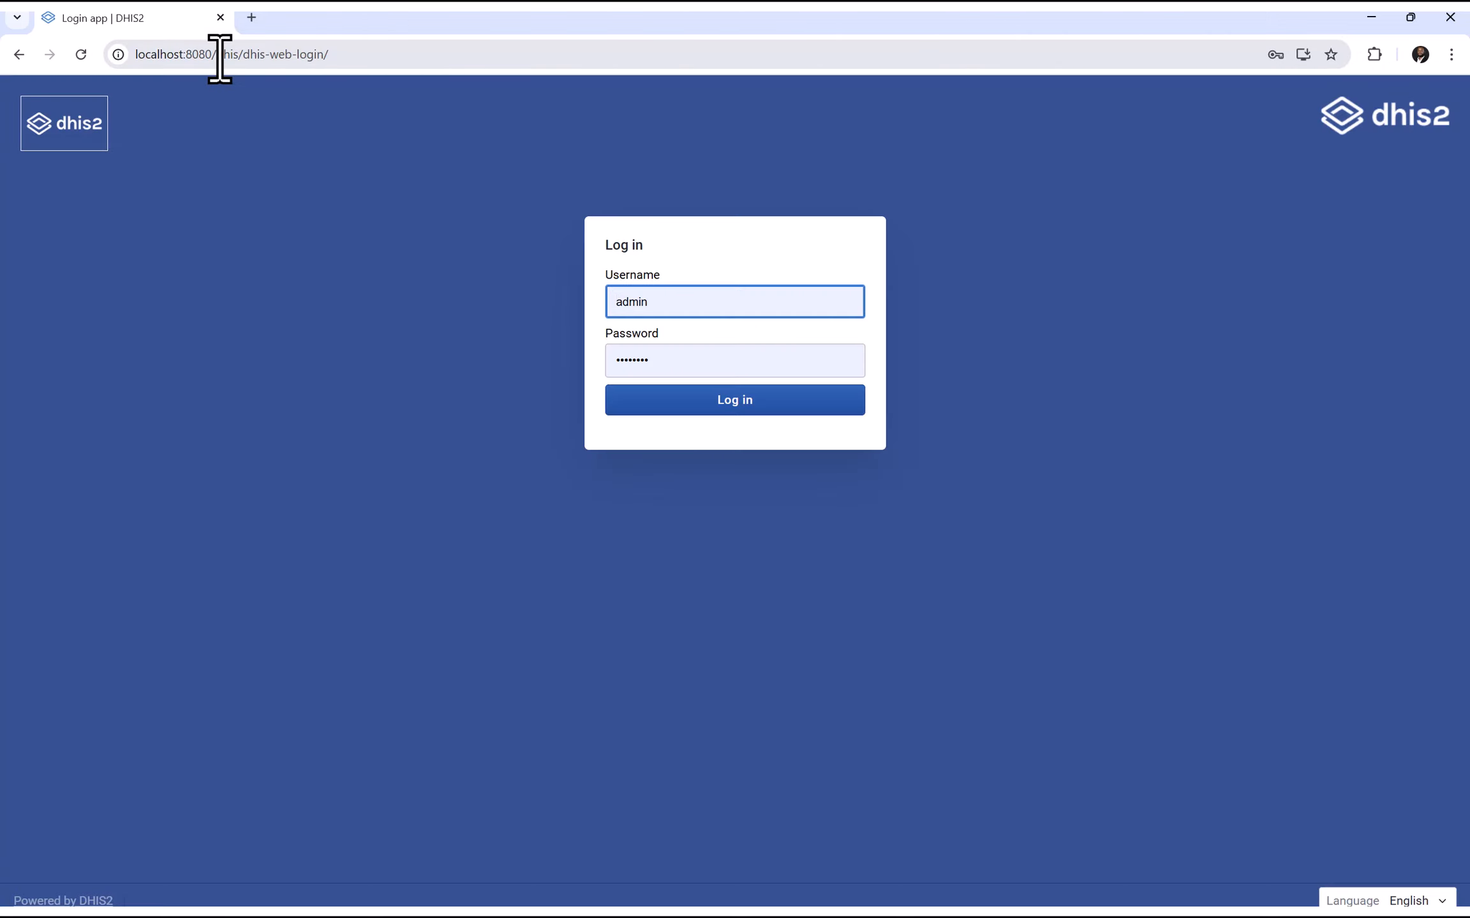
# Log in to DHIS2 with the new user's username and password
pyautogui.doubleClick(723, 312)
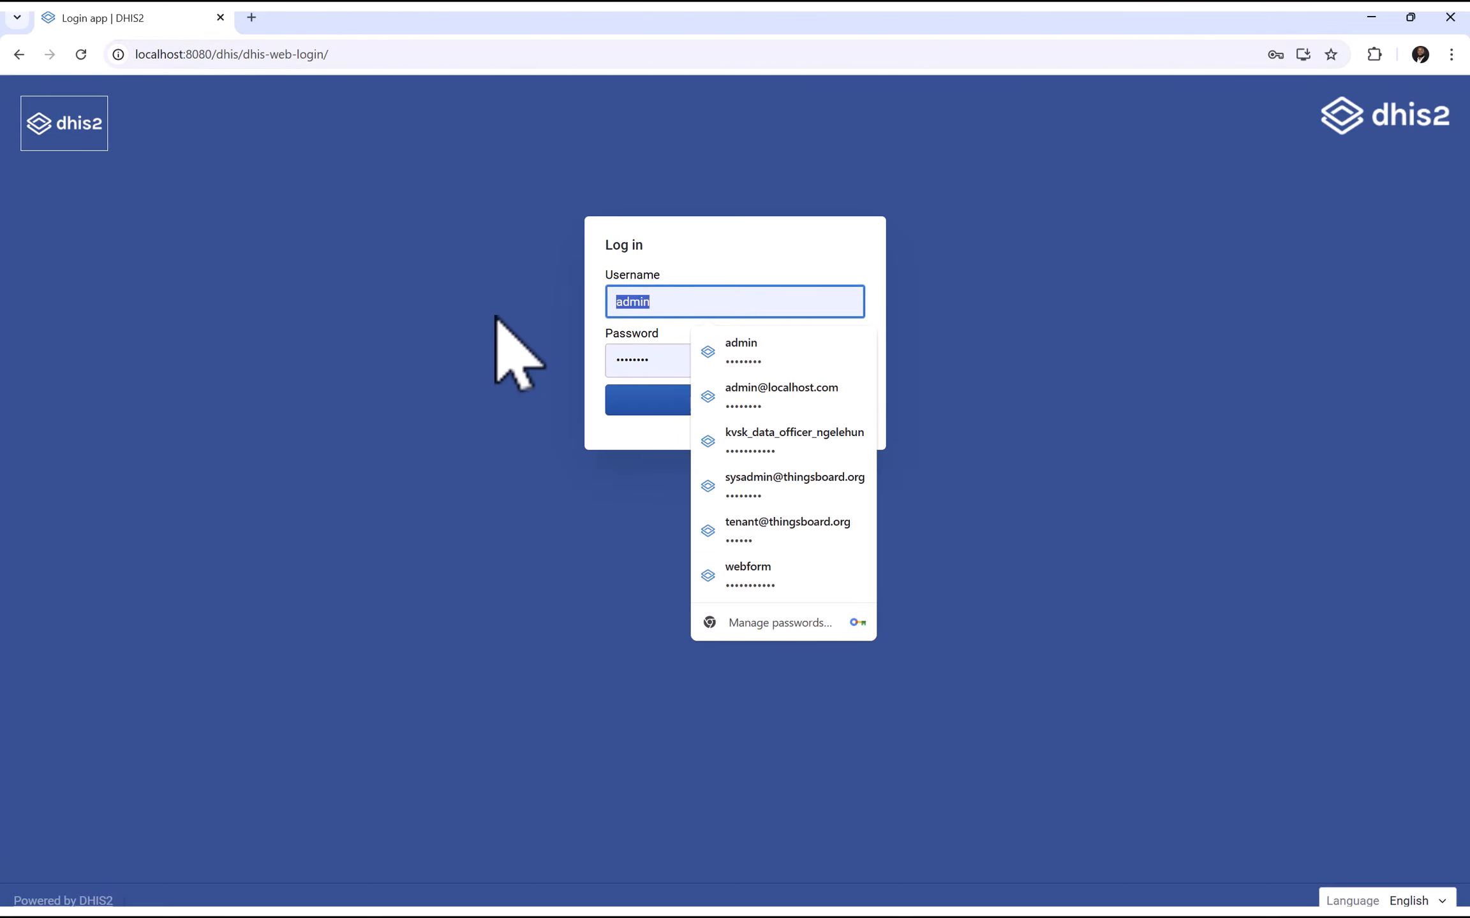
pyautogui.write('kvsk')
pyautogui.press('Tab')
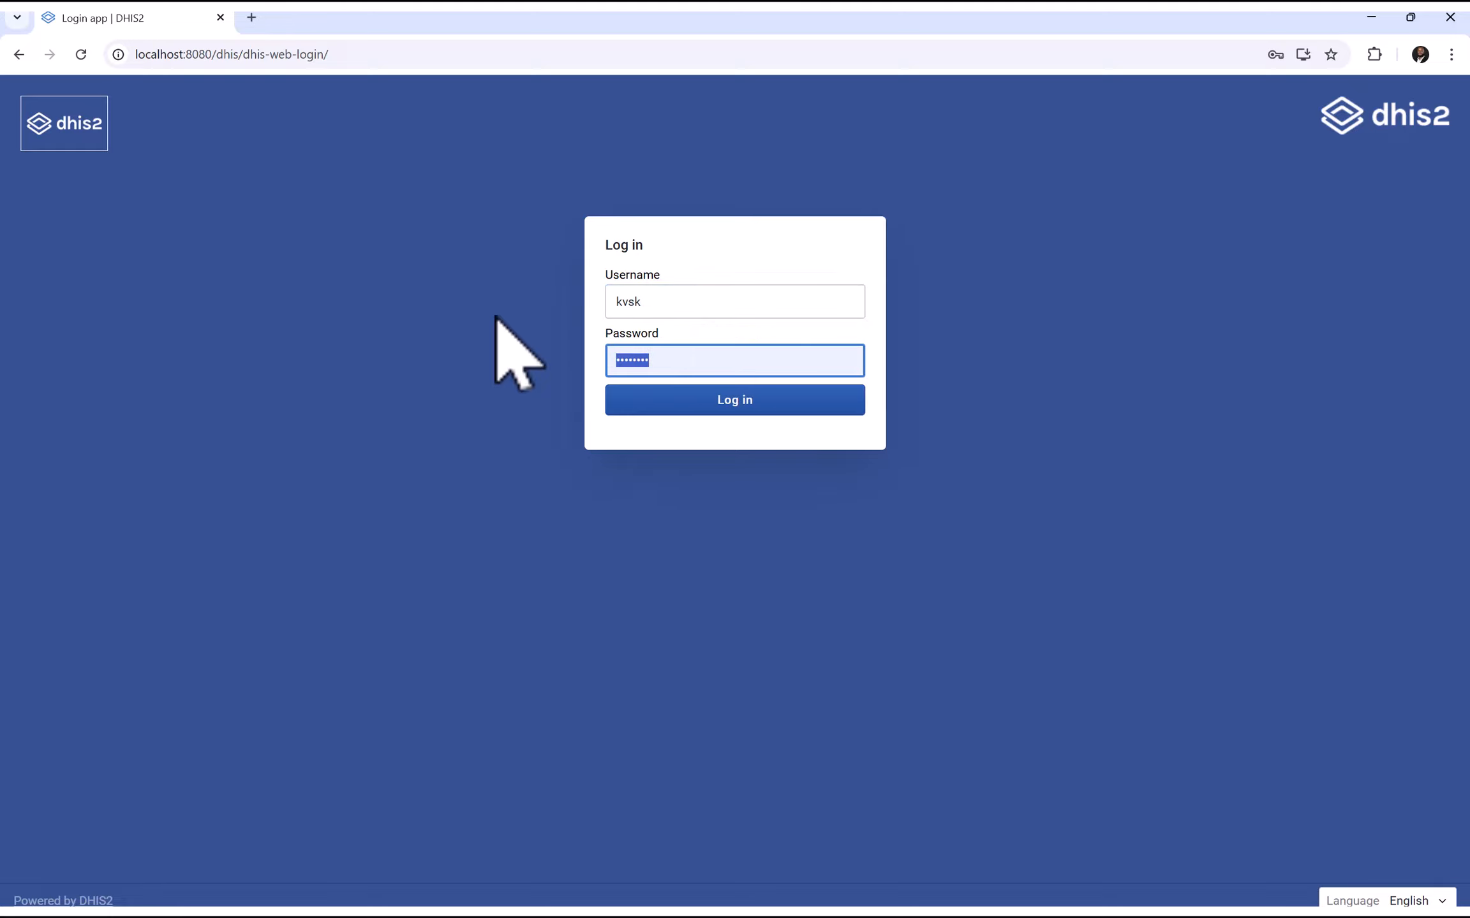
pyautogui.write('distr')
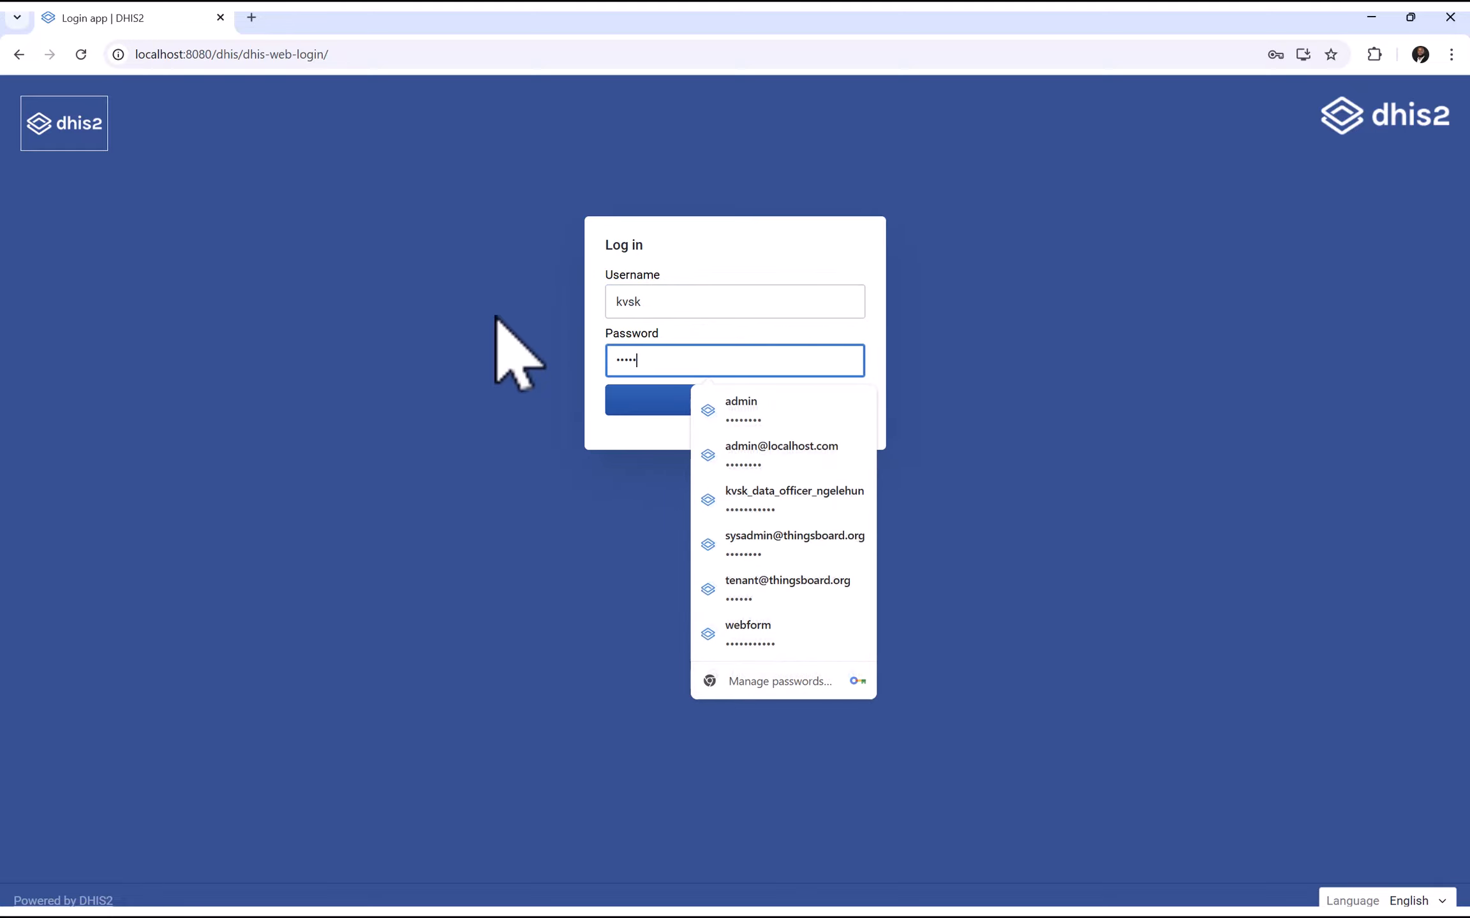
pyautogui.write('ict123')
pyautogui.press('Return')
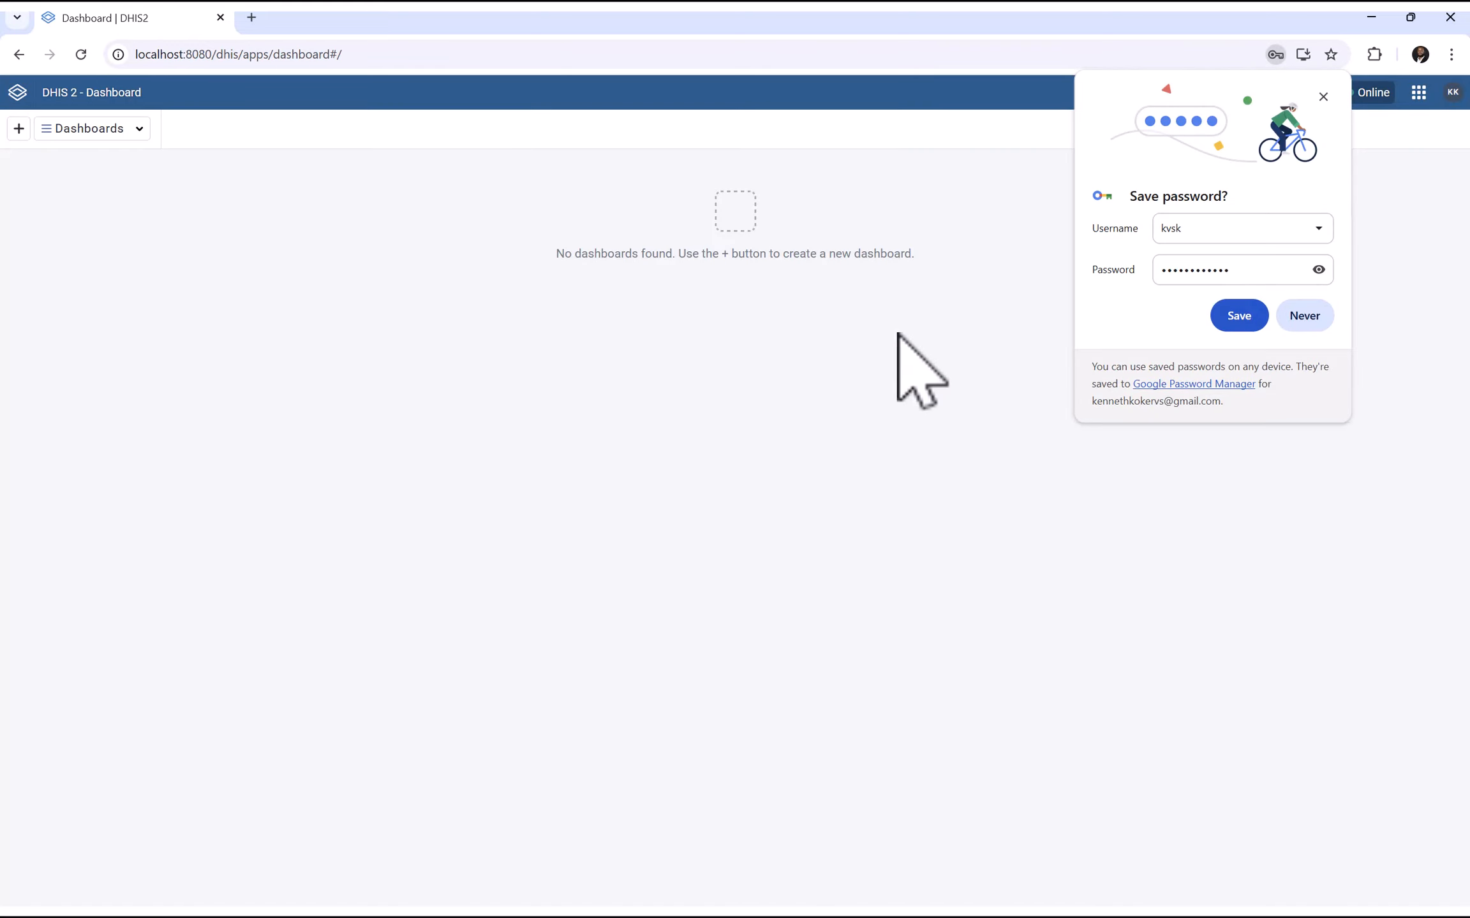
# Save the login, confirm the logged-in user, and check that Capture lists no programs
pyautogui.click(1238, 316)
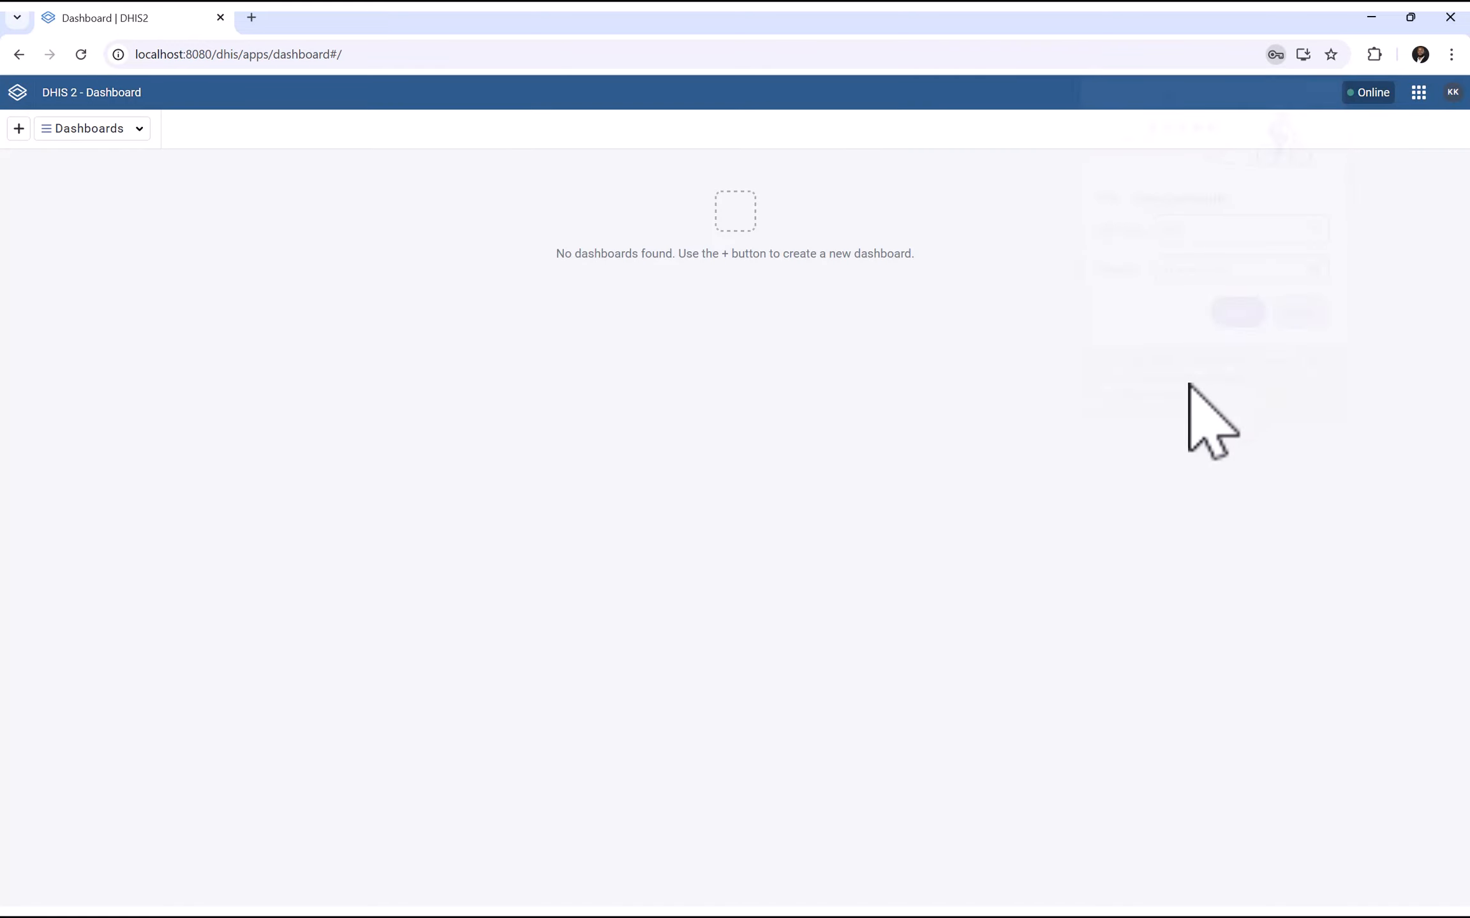
pyautogui.click(1453, 92)
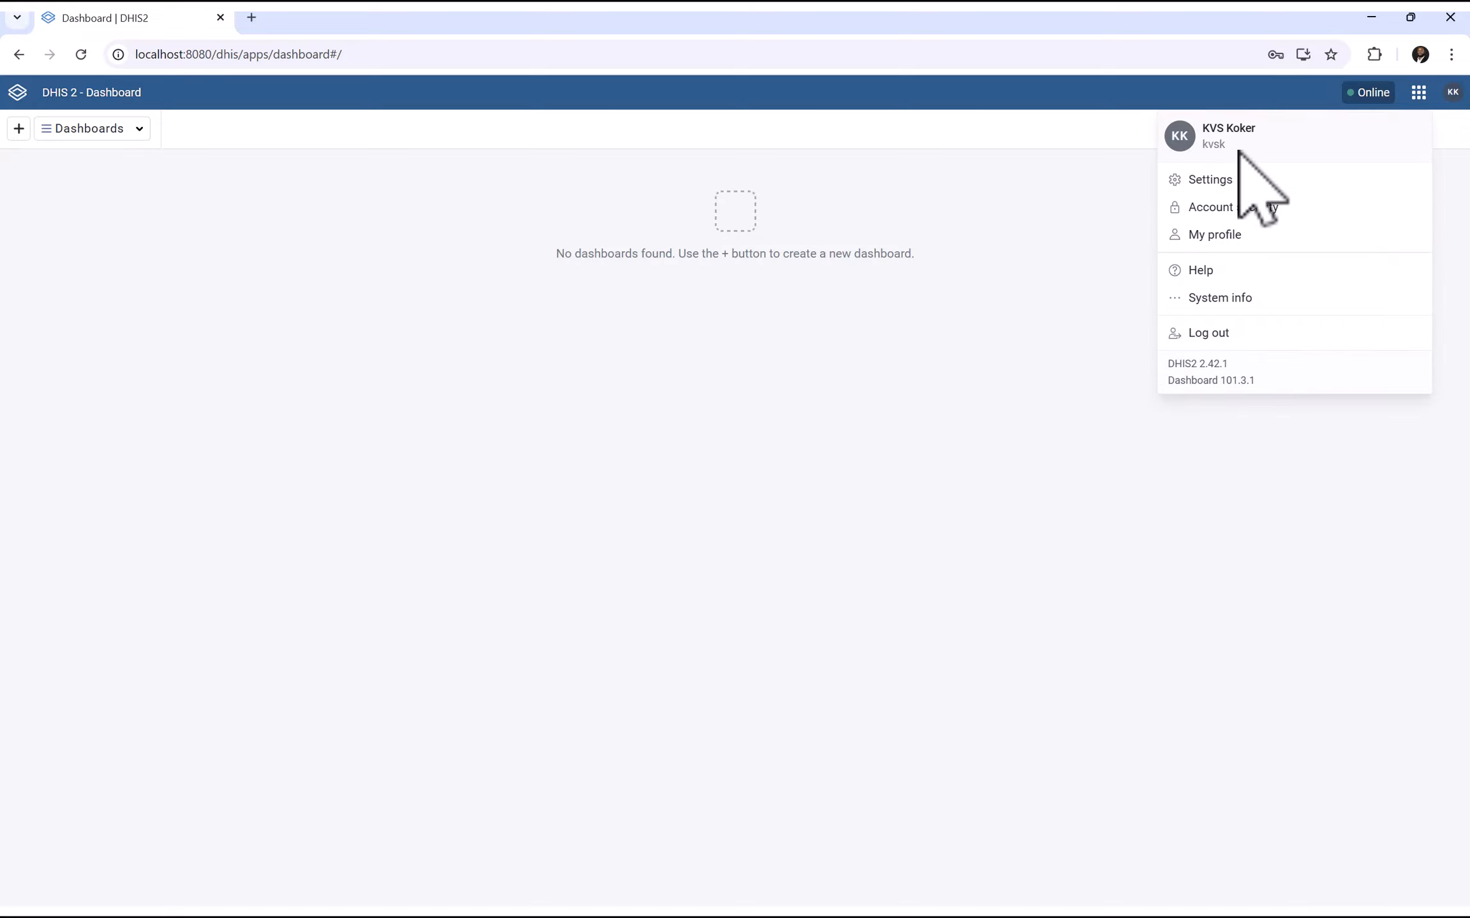
pyautogui.doubleClick(1209, 144)
pyautogui.click(1027, 397)
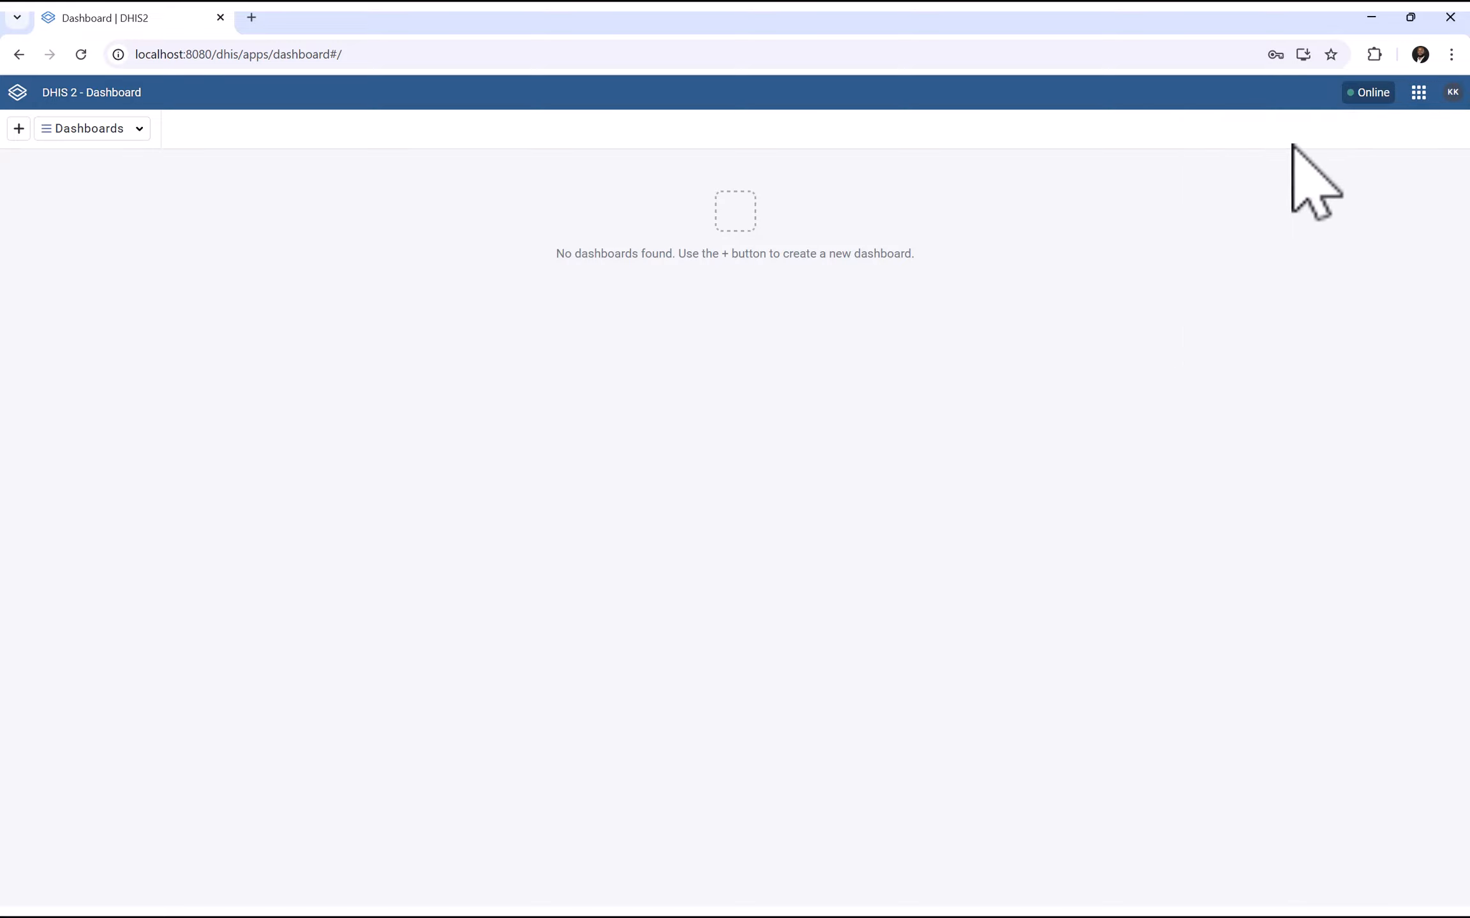
pyautogui.click(1418, 93)
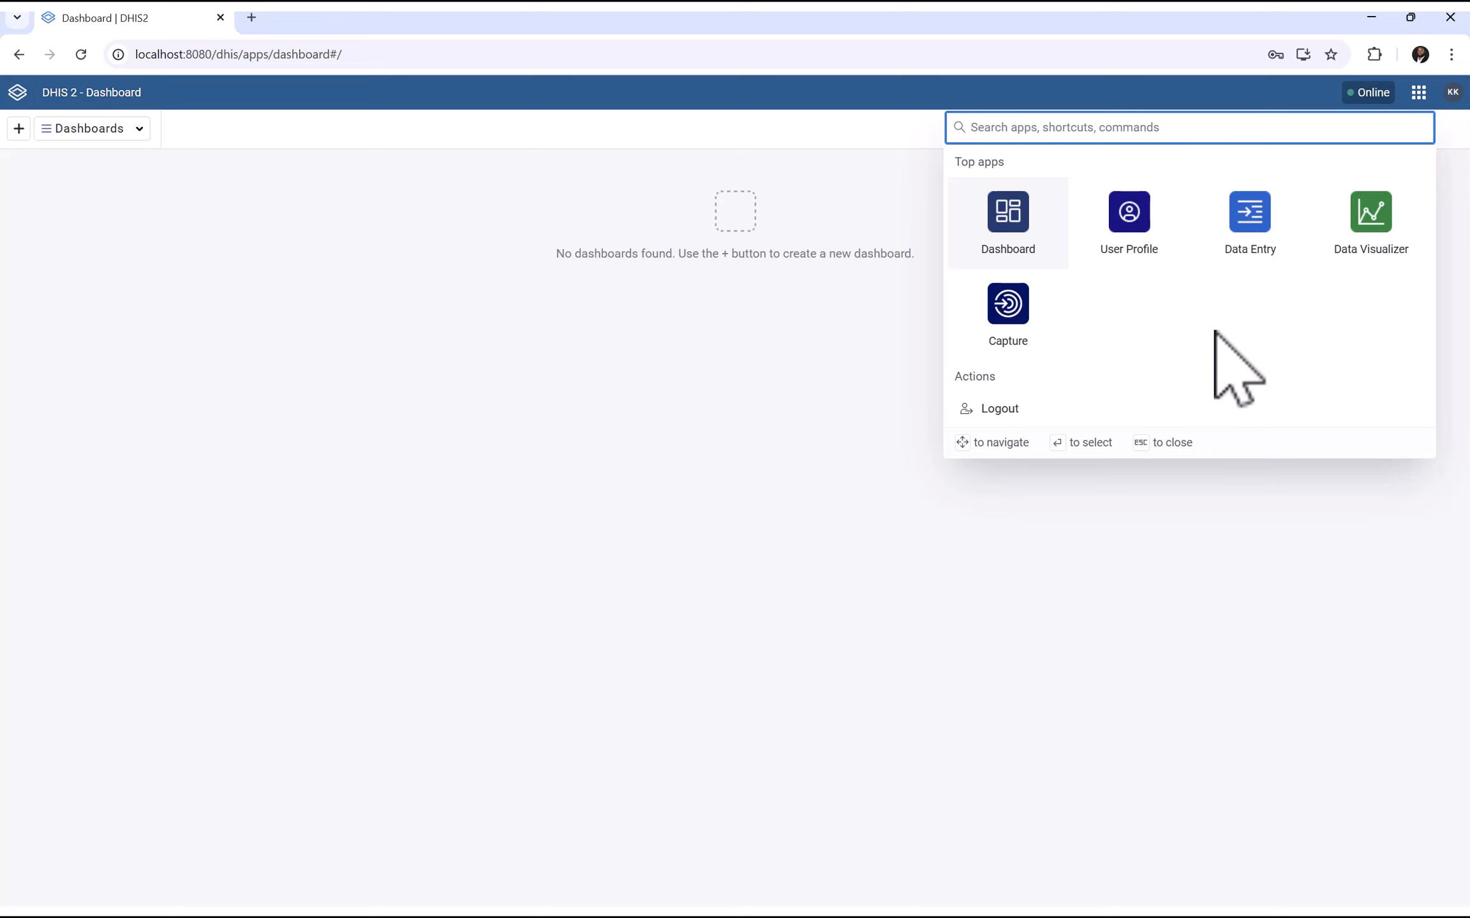
pyautogui.click(1013, 317)
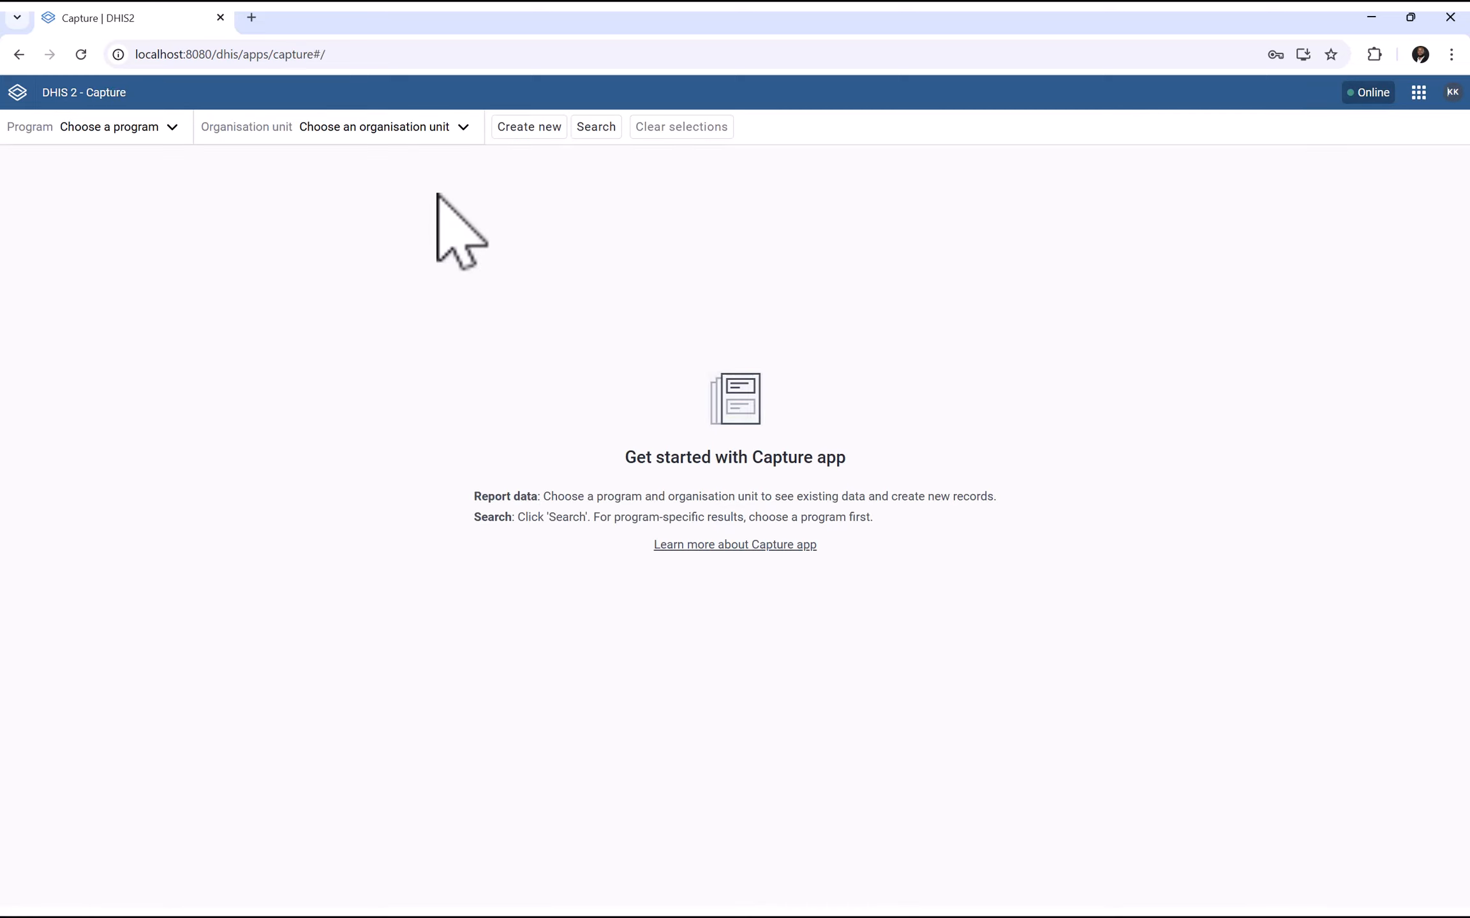
pyautogui.click(148, 130)
pyautogui.click(159, 128)
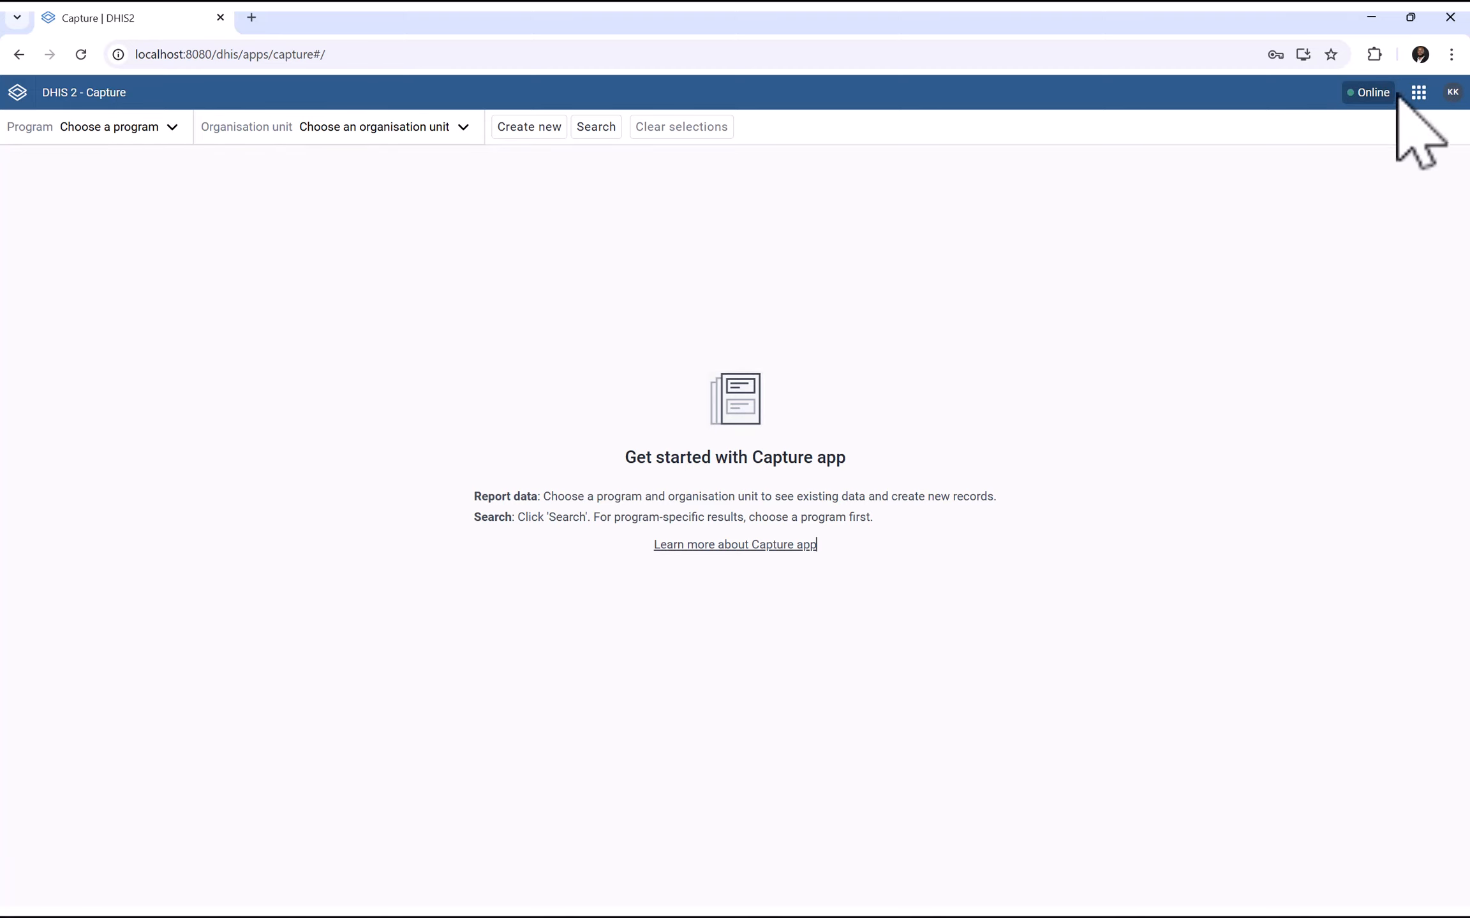
# Check that Data Entry offers no data sets, then minimize Chrome
pyautogui.click(1418, 92)
pyautogui.click(1247, 265)
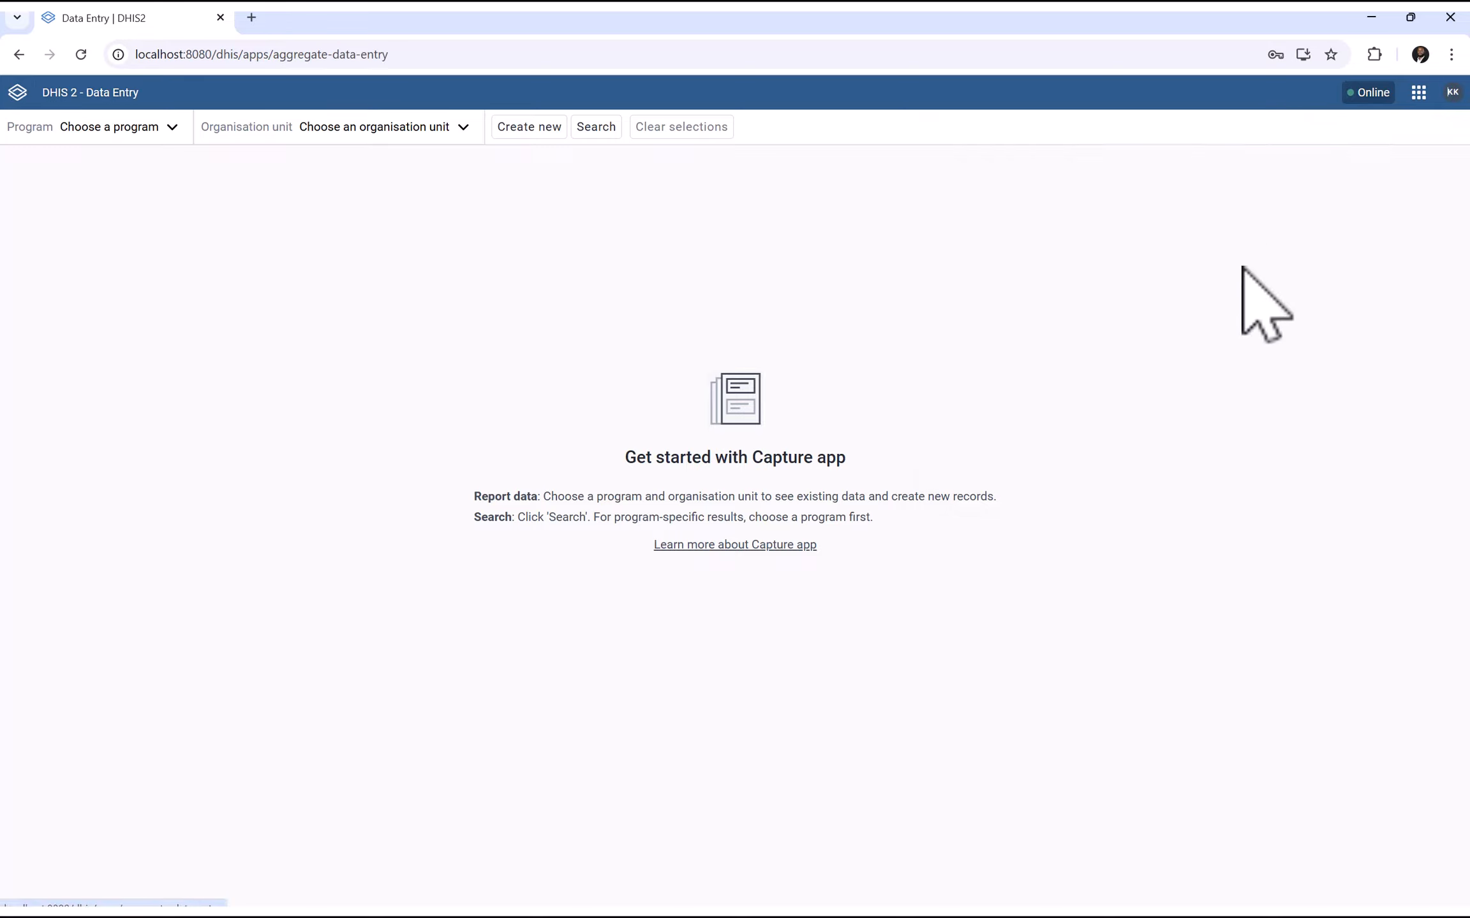
pyautogui.click(124, 127)
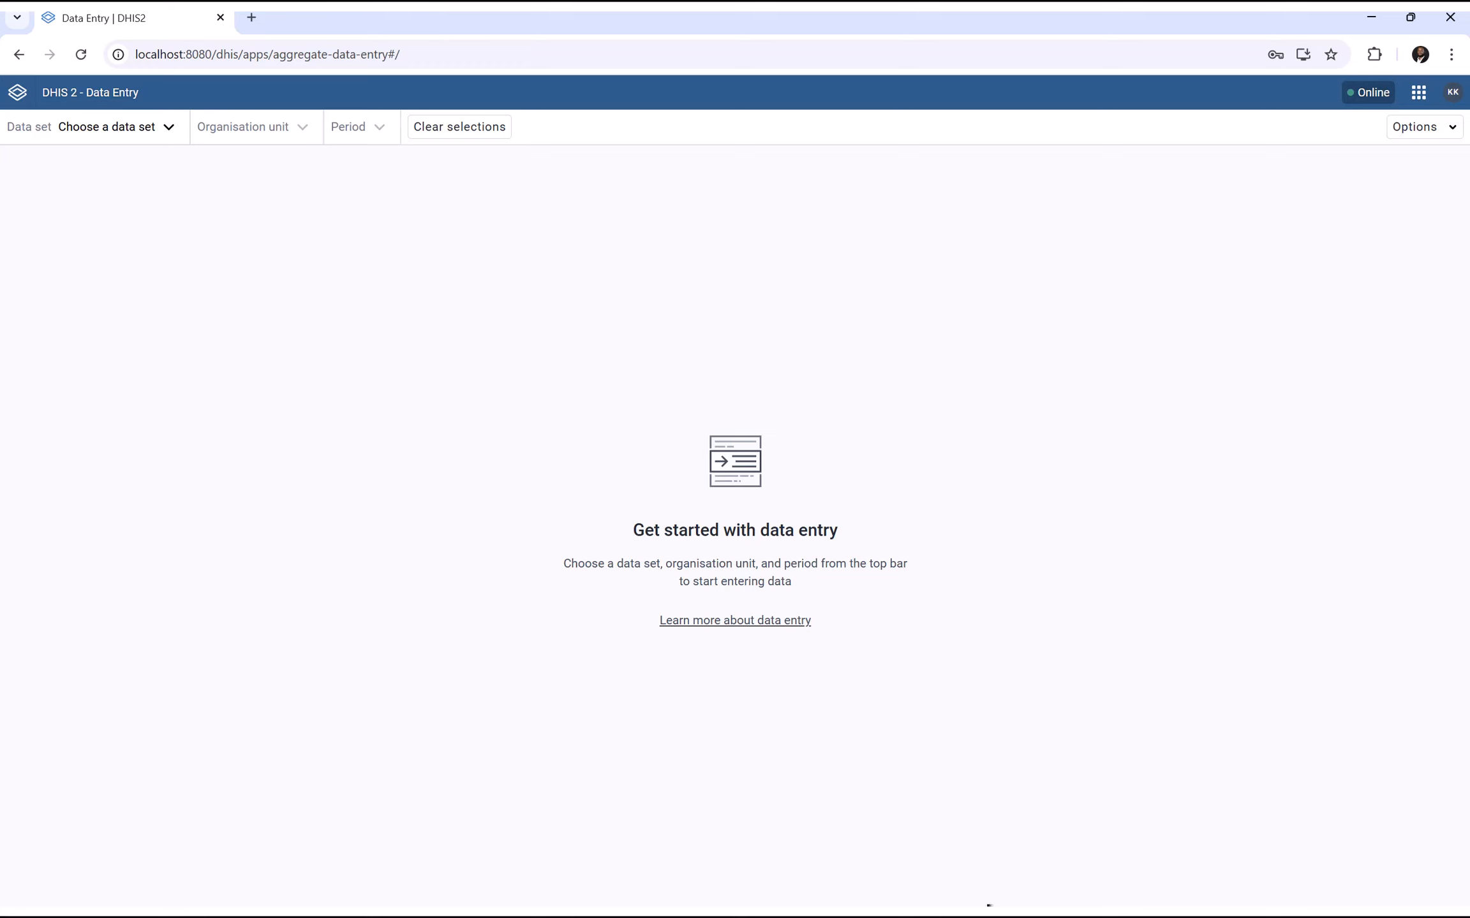
pyautogui.click(1371, 17)
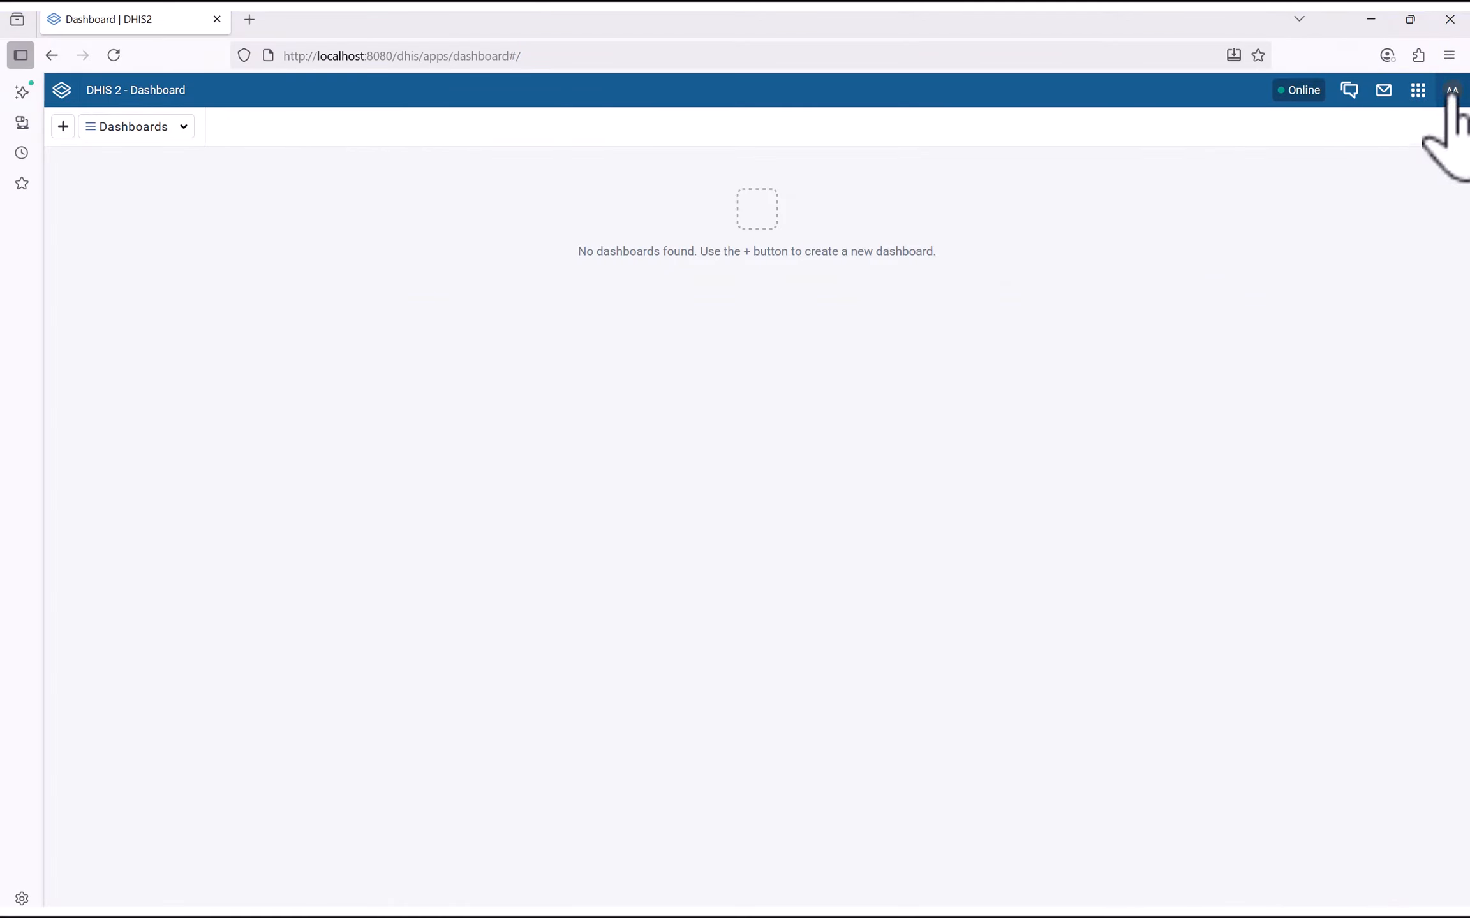
# Open the sharing settings of the Health Facility (HF) Attendance data set in Maintenance
pyautogui.click(1417, 90)
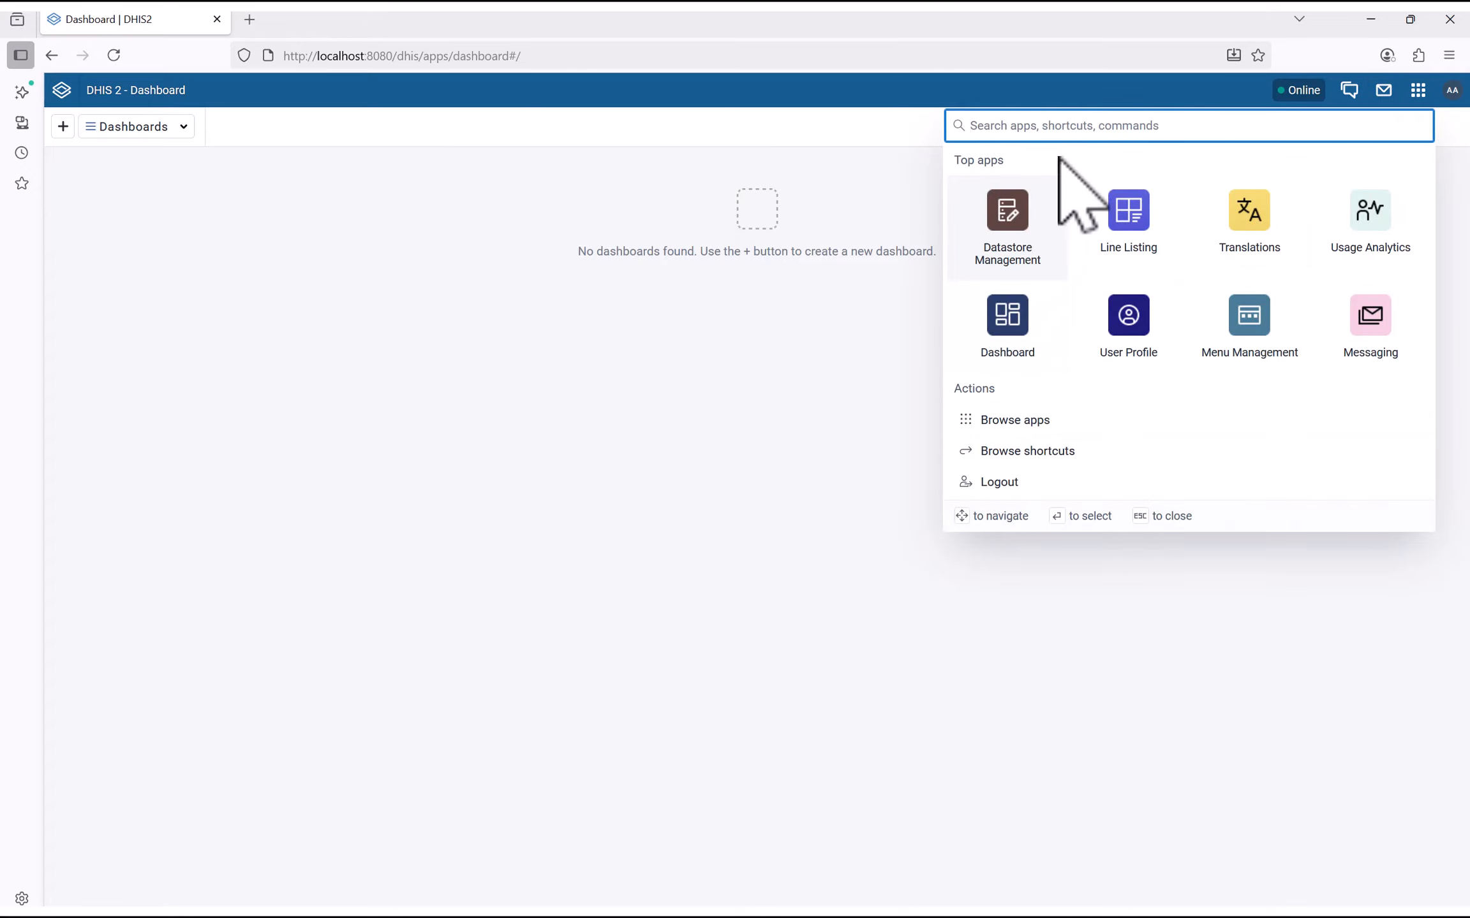
pyautogui.write('ma')
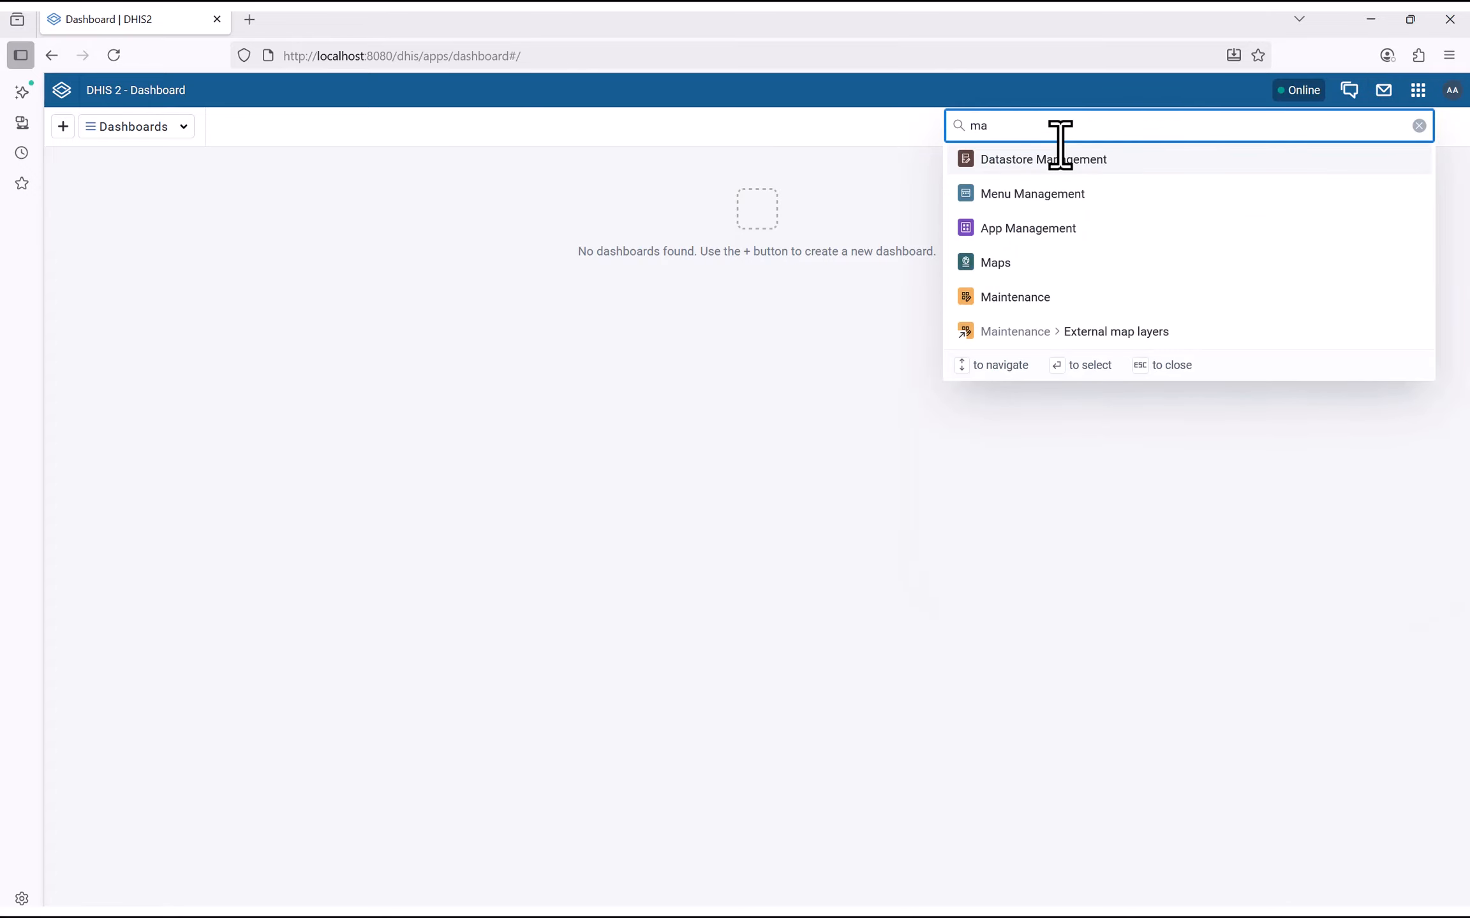
pyautogui.write('i')
pyautogui.press('Return')
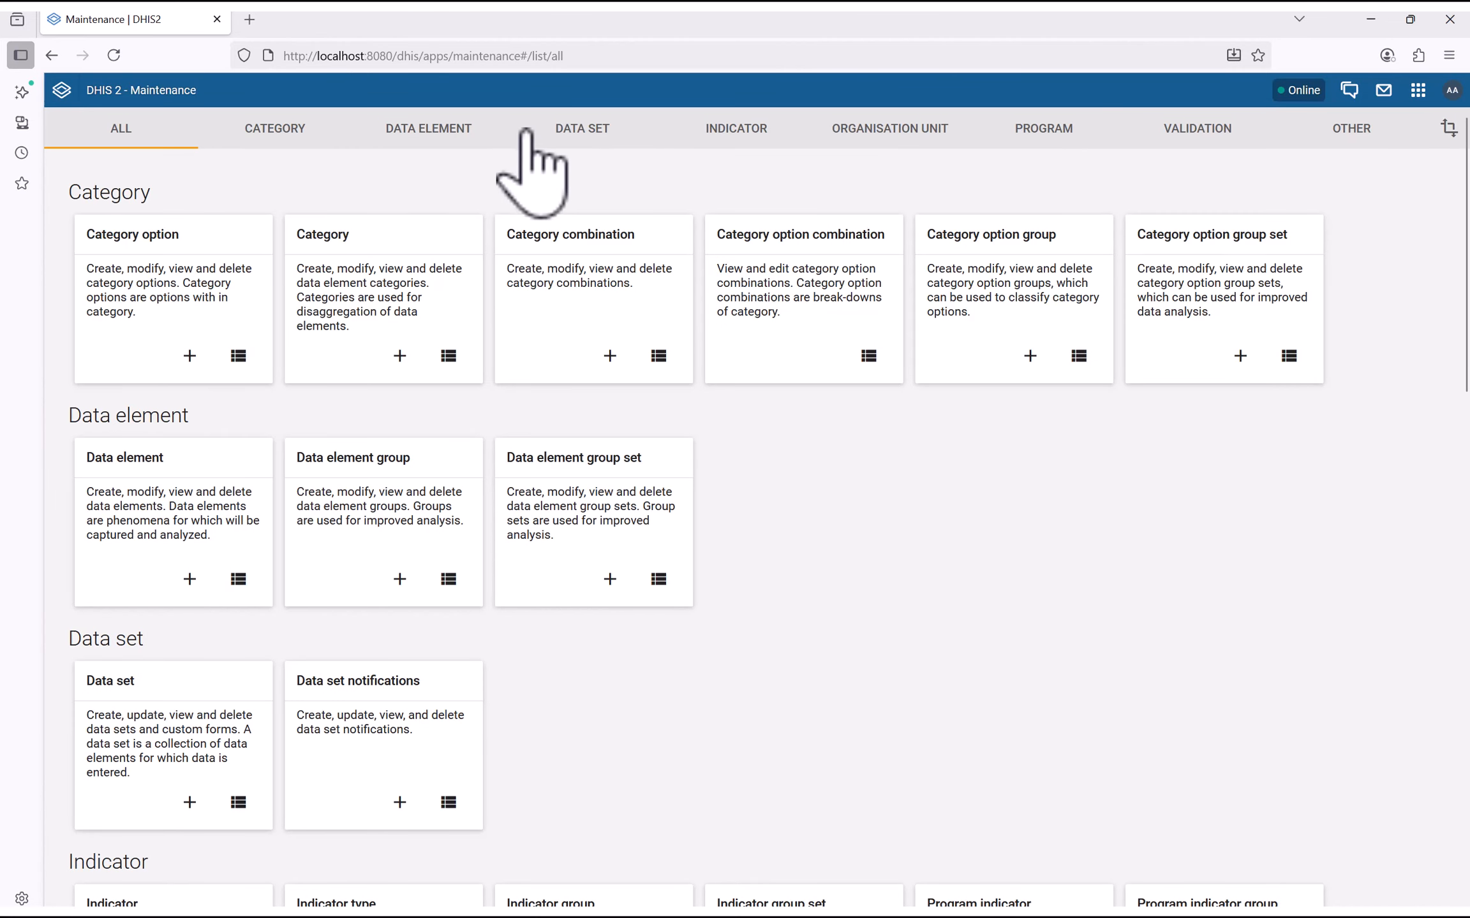
pyautogui.click(574, 131)
pyautogui.click(408, 255)
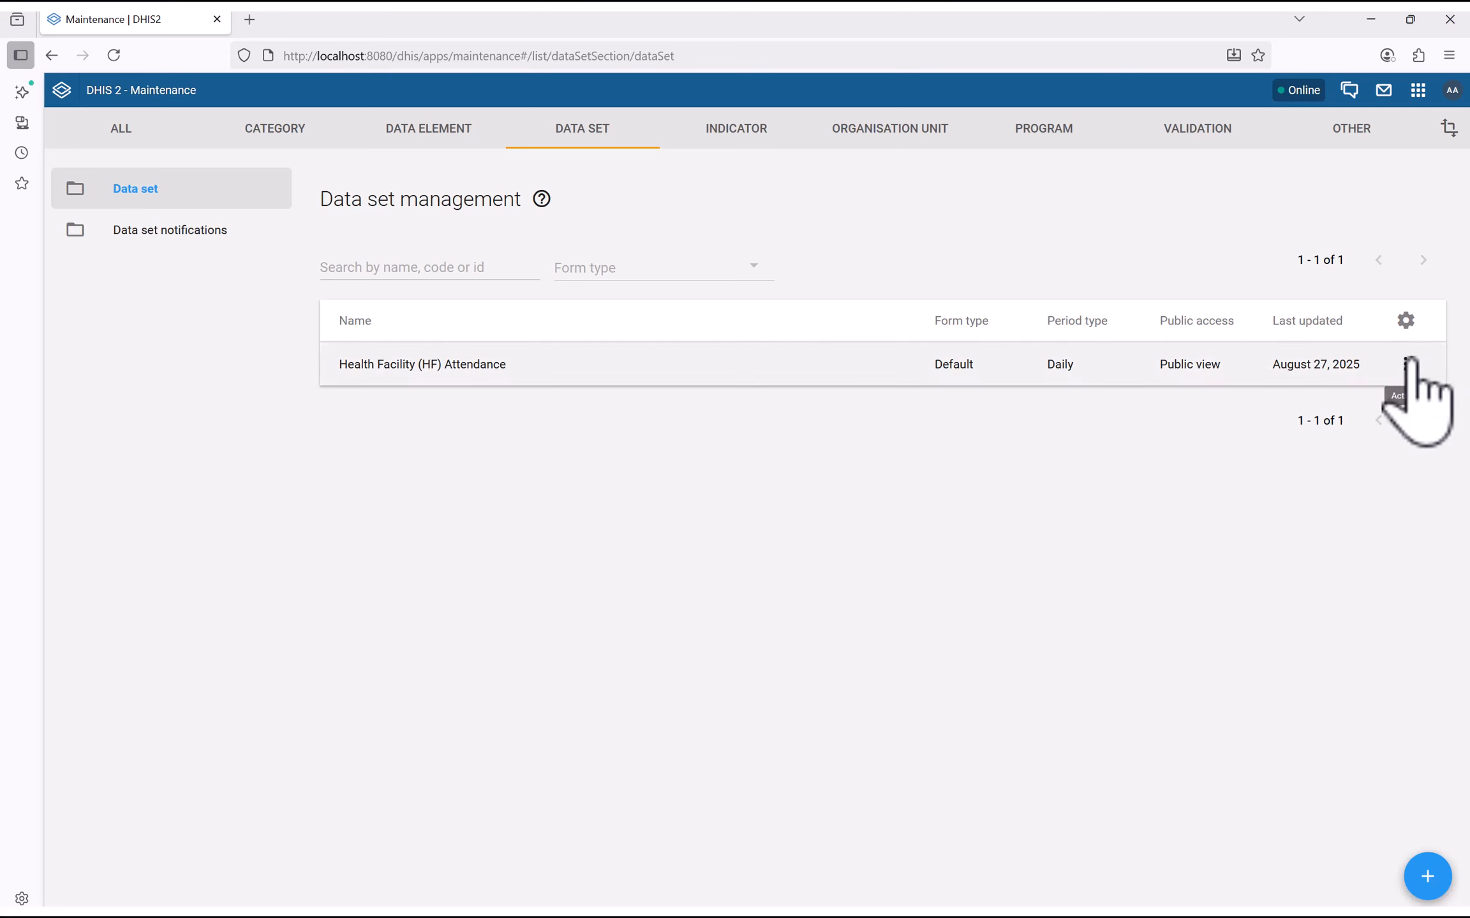
pyautogui.click(1405, 364)
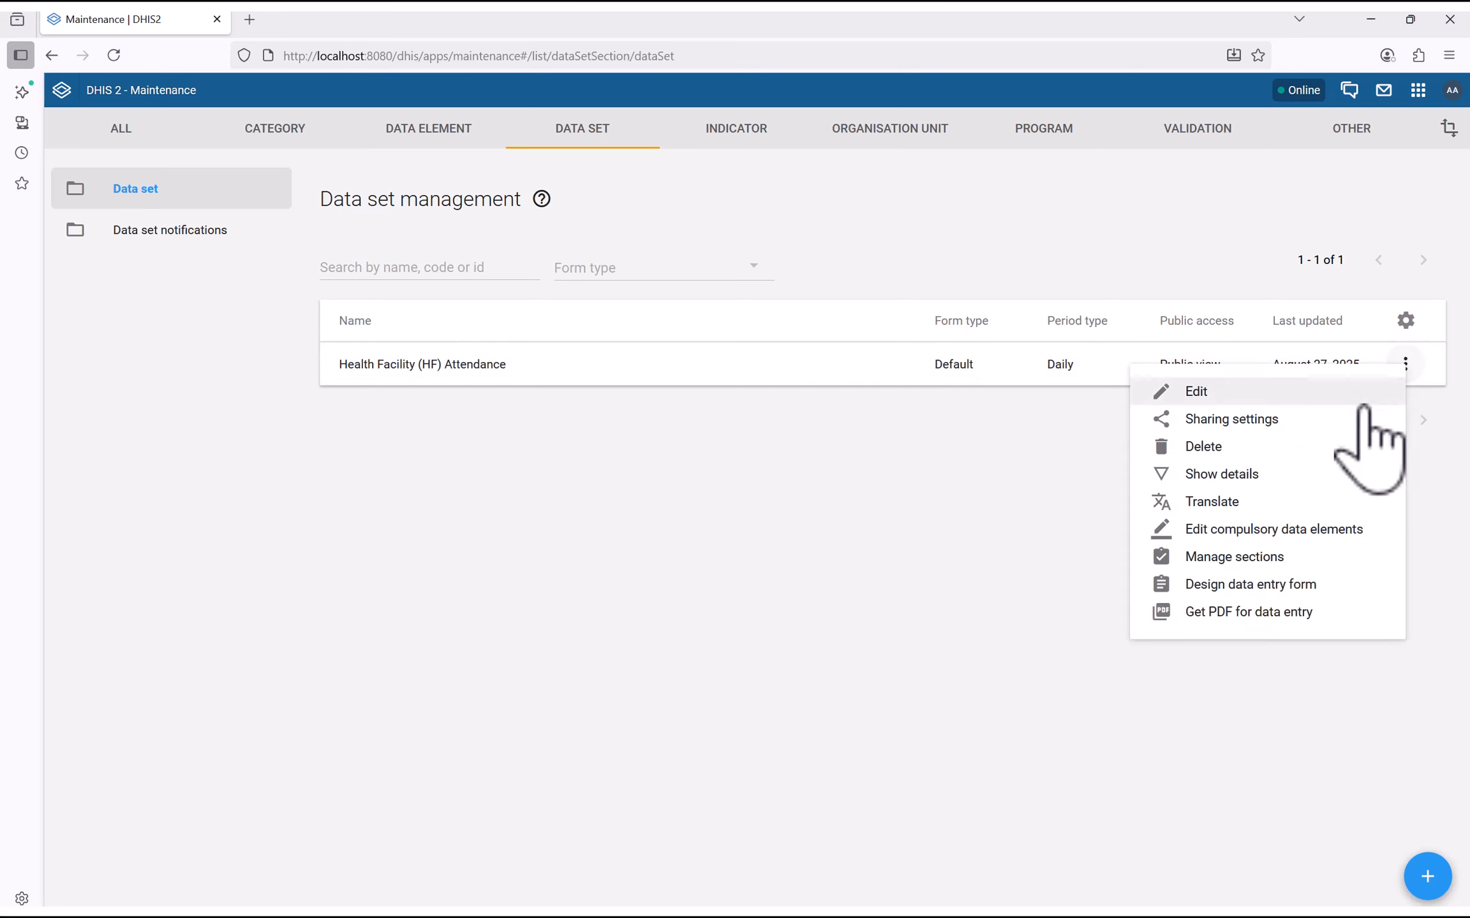
pyautogui.click(1241, 421)
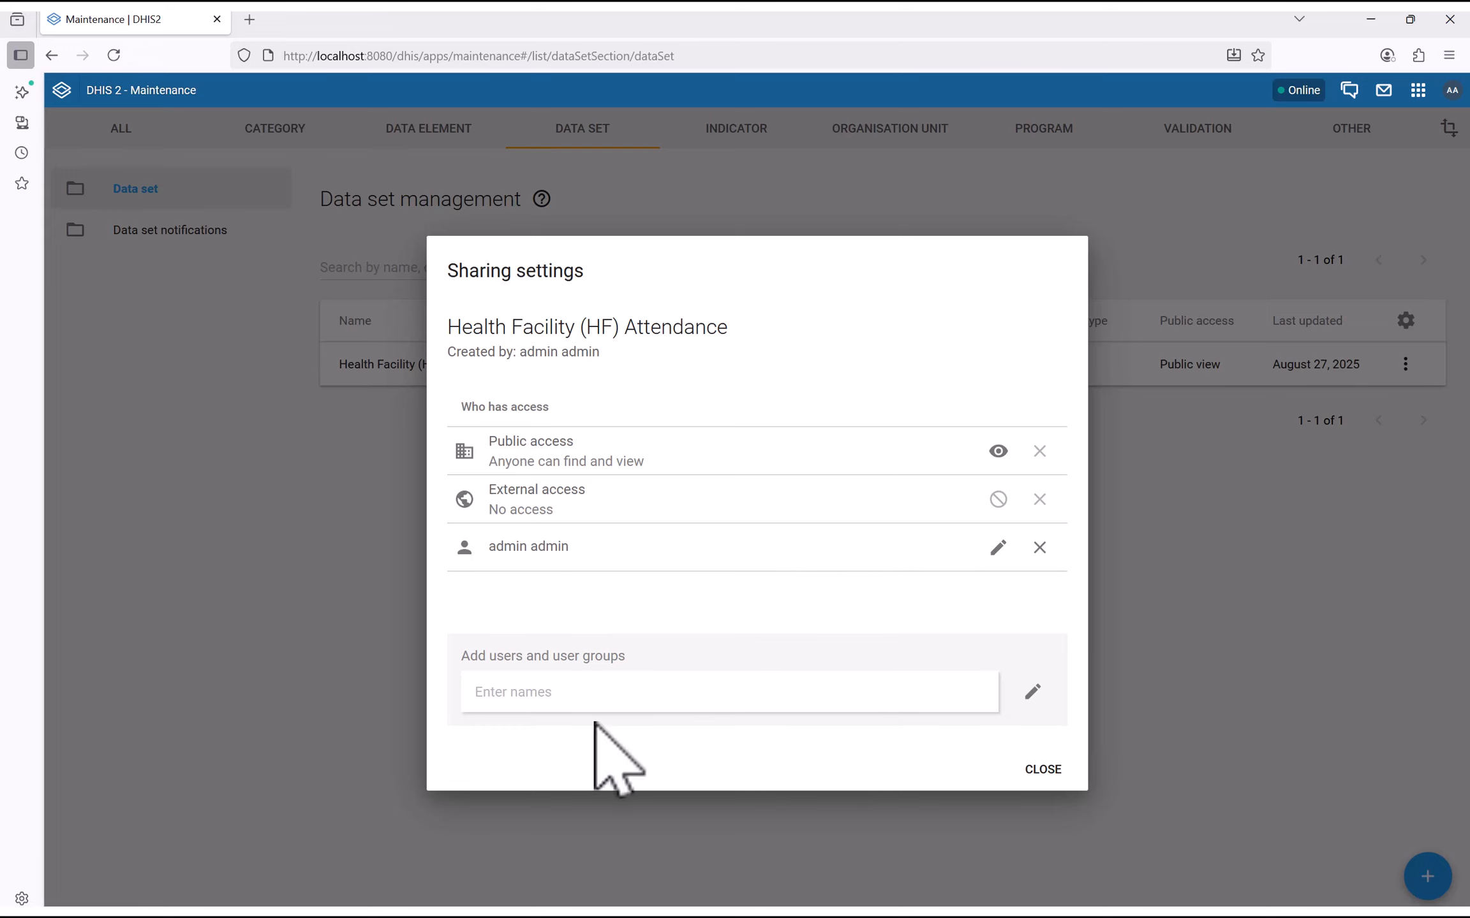
# Add the new user to the sharing list with Data: Can capture and view
pyautogui.click(497, 695)
pyautogui.write('k')
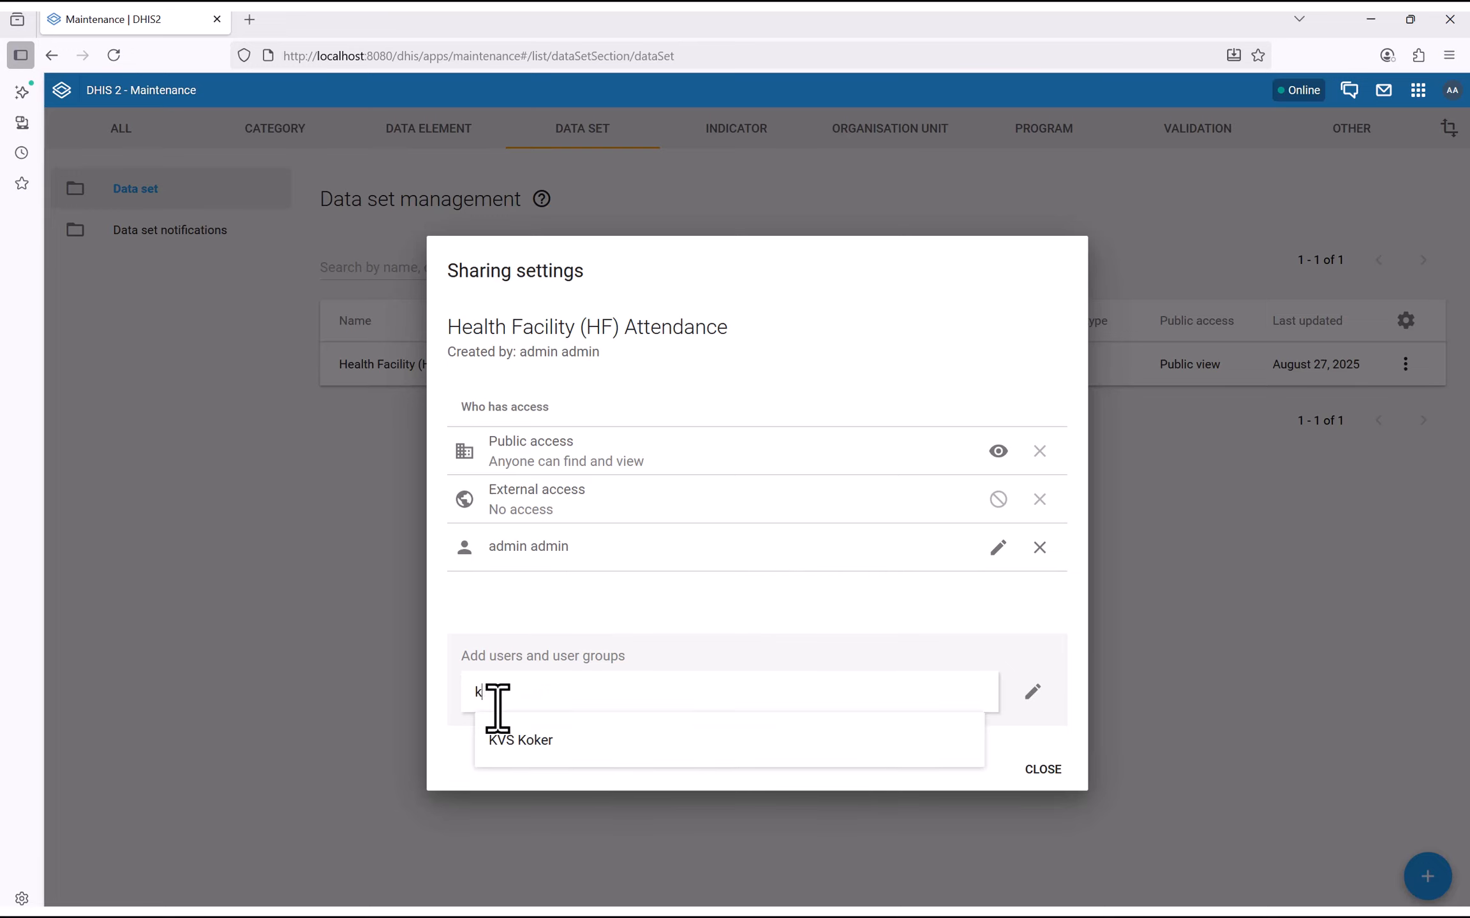
pyautogui.write('s')
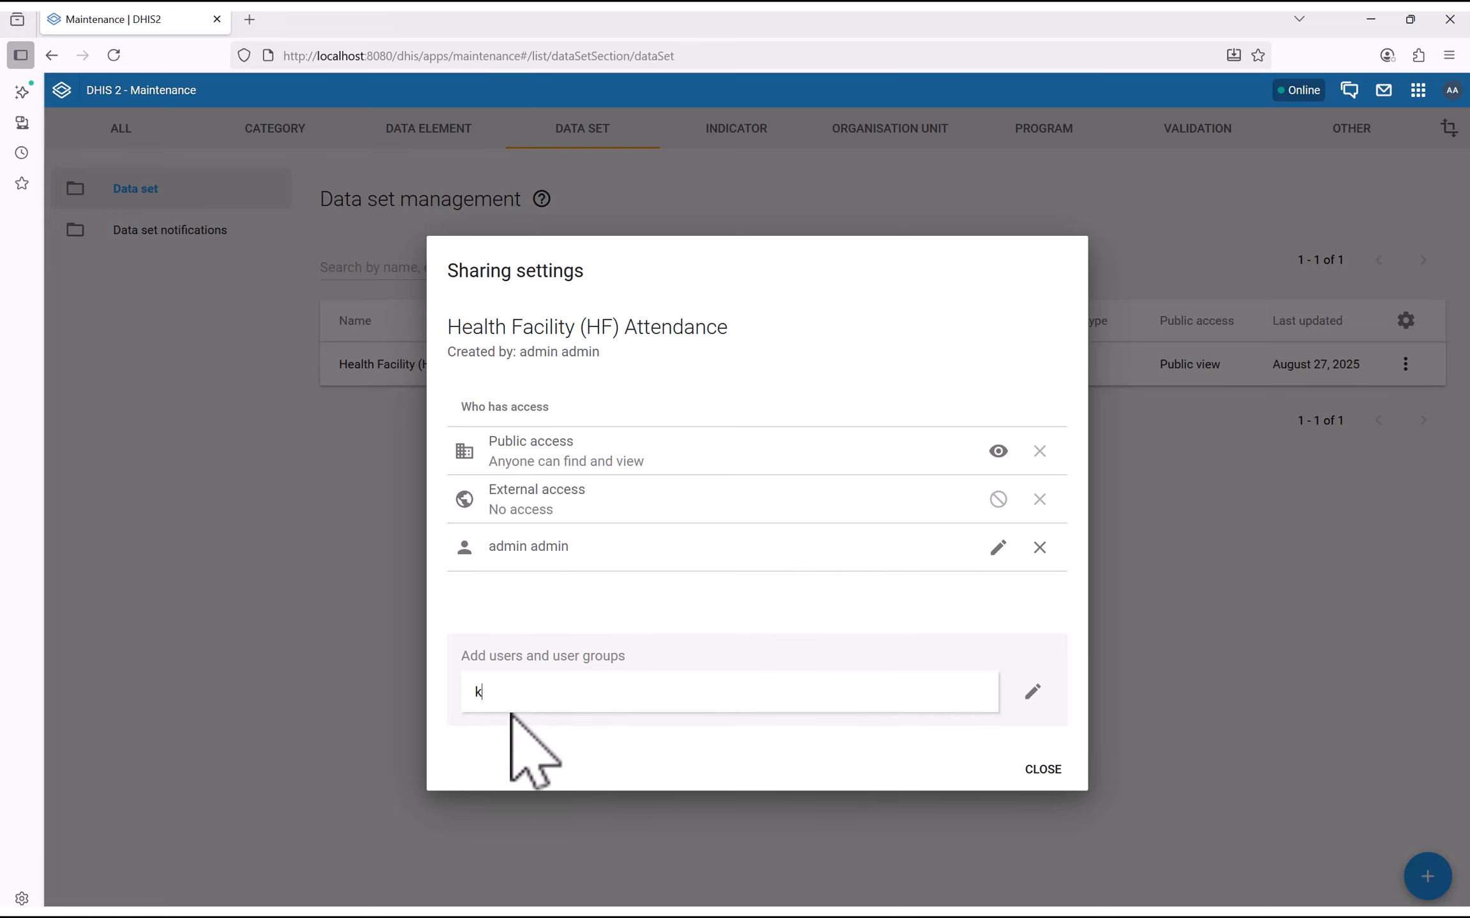
pyautogui.click(542, 740)
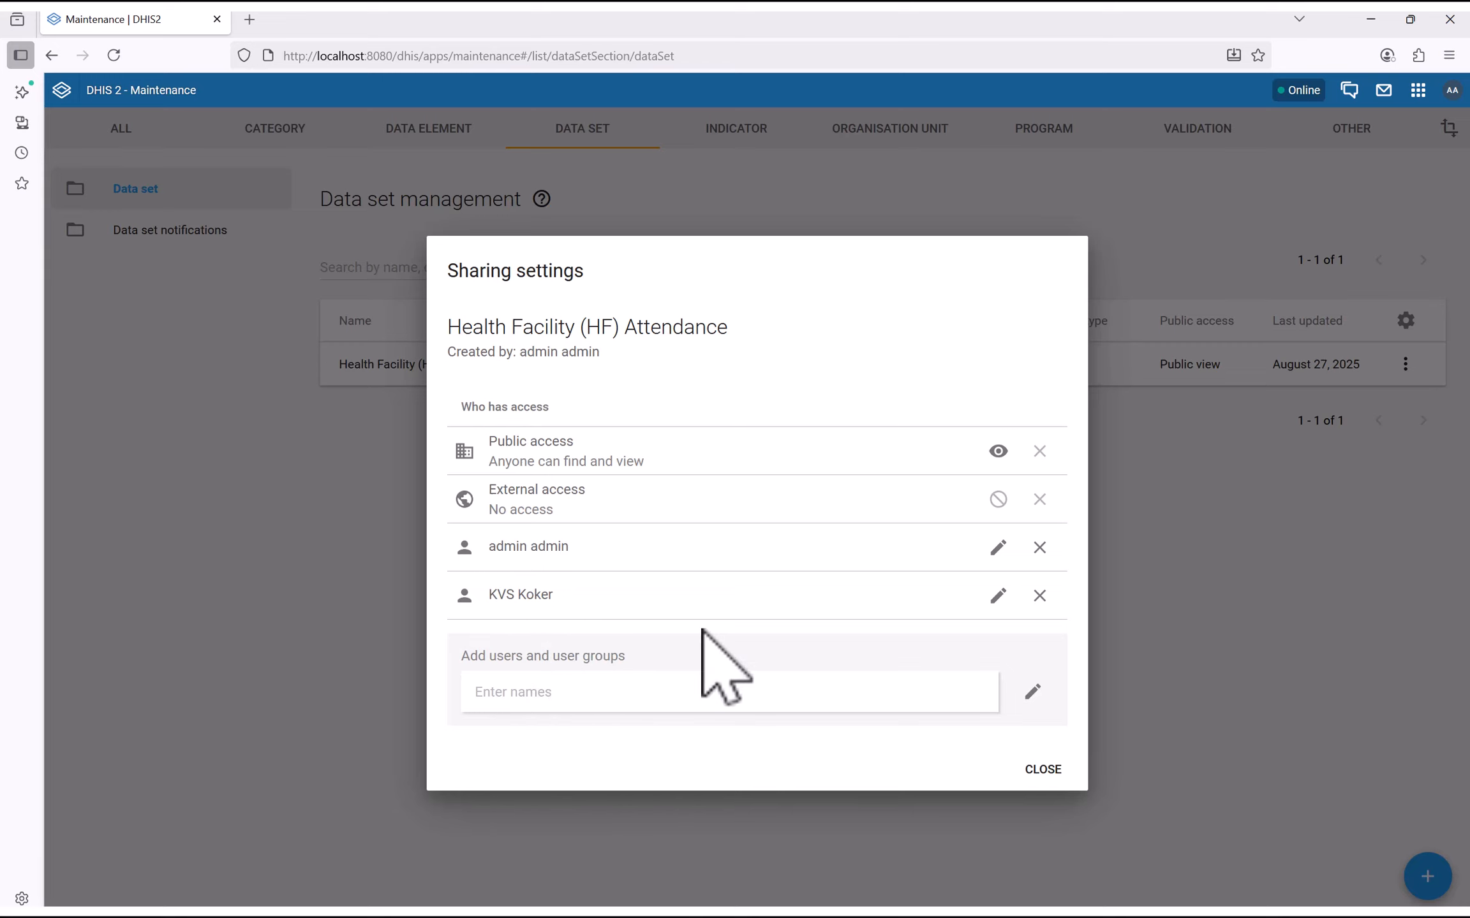
pyautogui.click(996, 595)
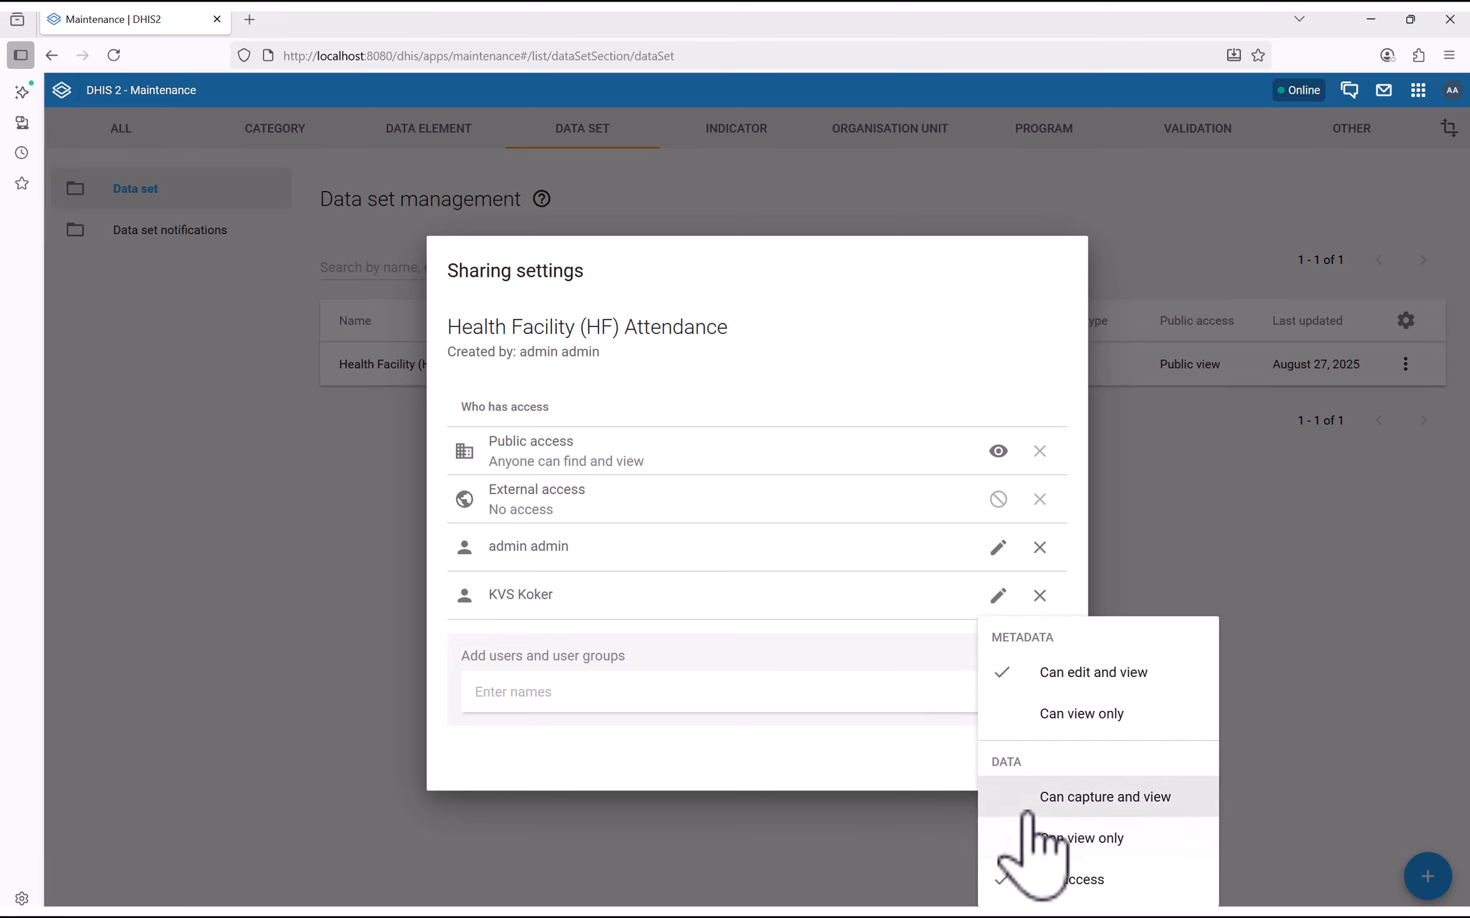
pyautogui.click(1092, 800)
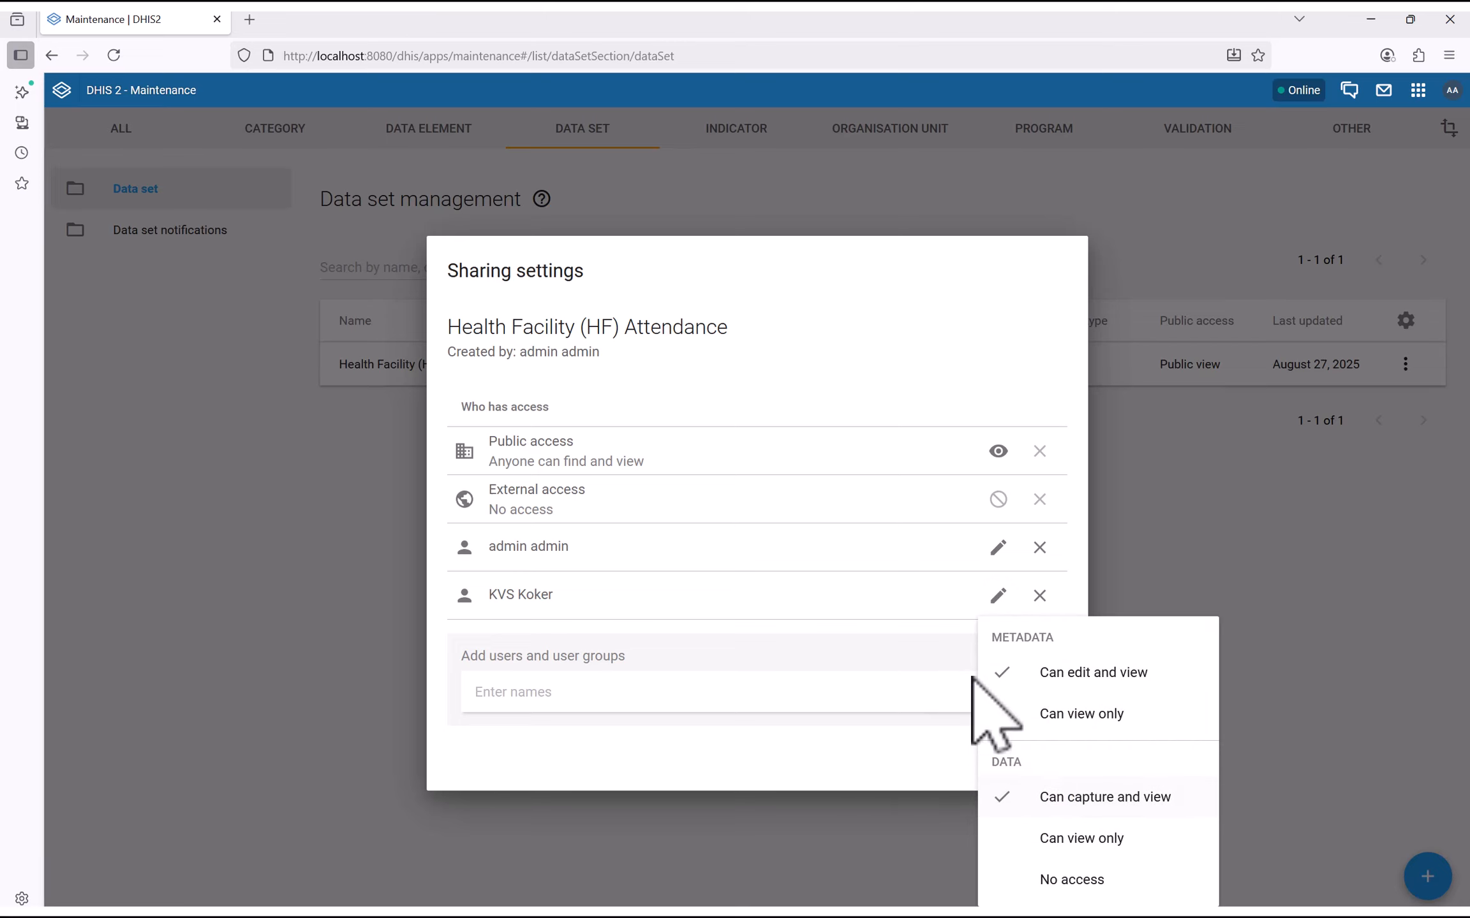
pyautogui.click(871, 667)
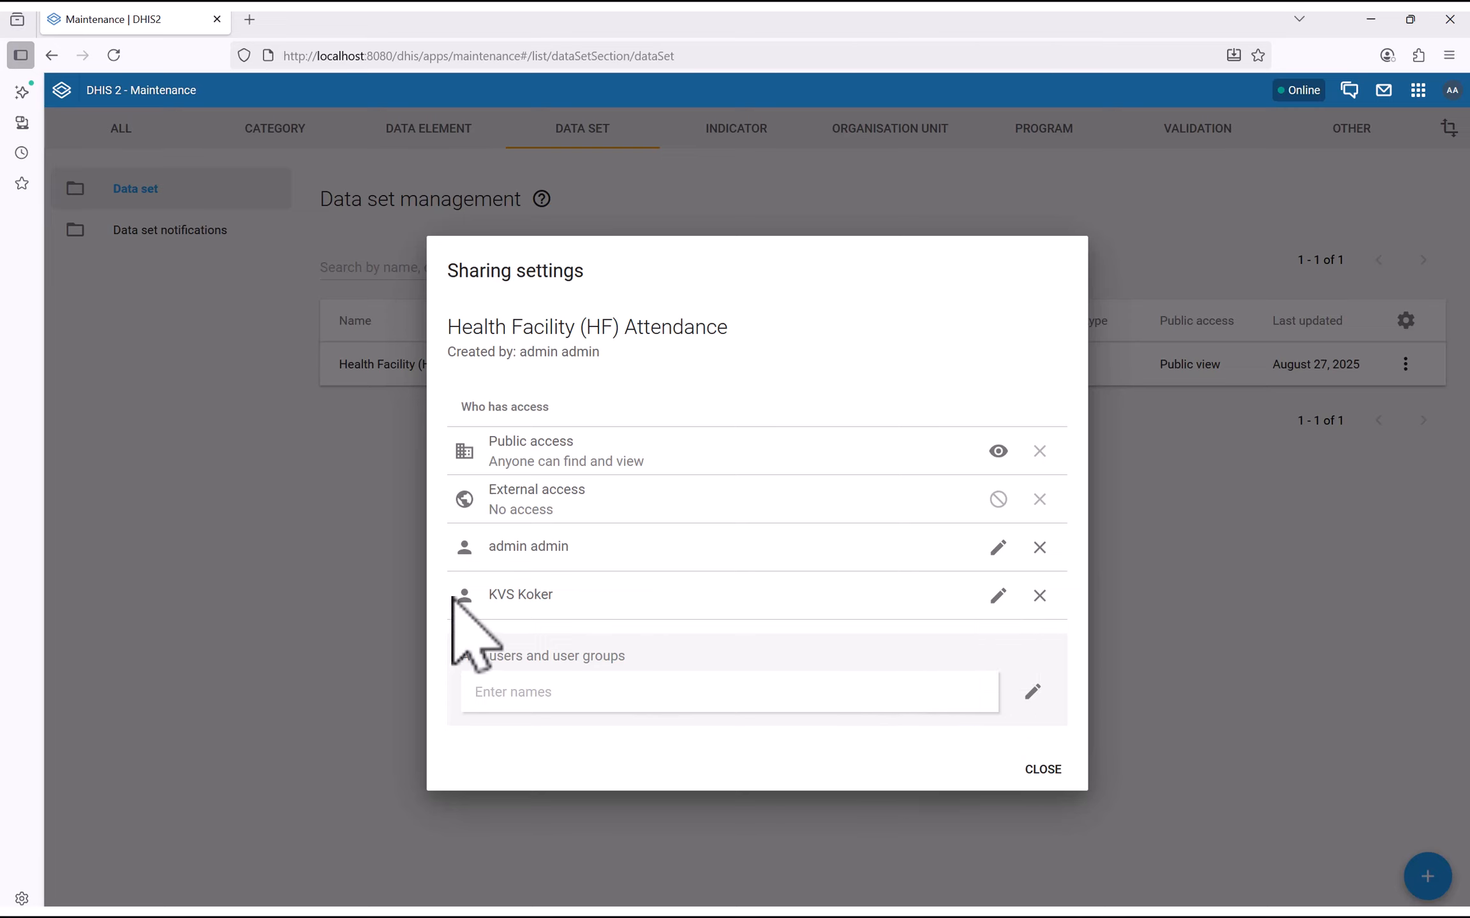
pyautogui.click(1029, 771)
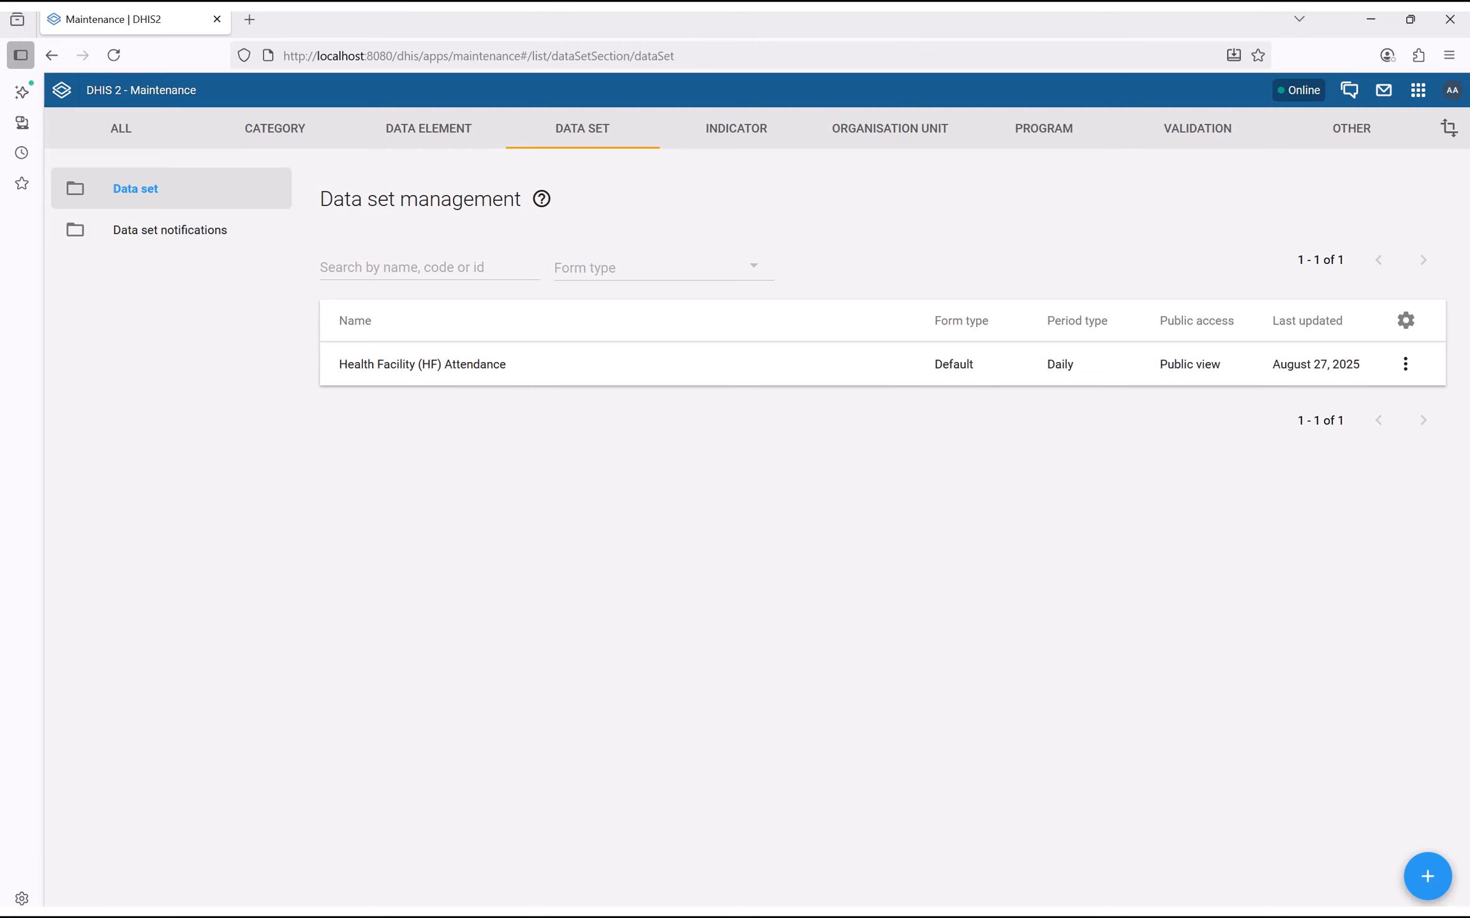
# Check the signed-in user, reload Data Entry and review the available data sets
pyautogui.press('super')
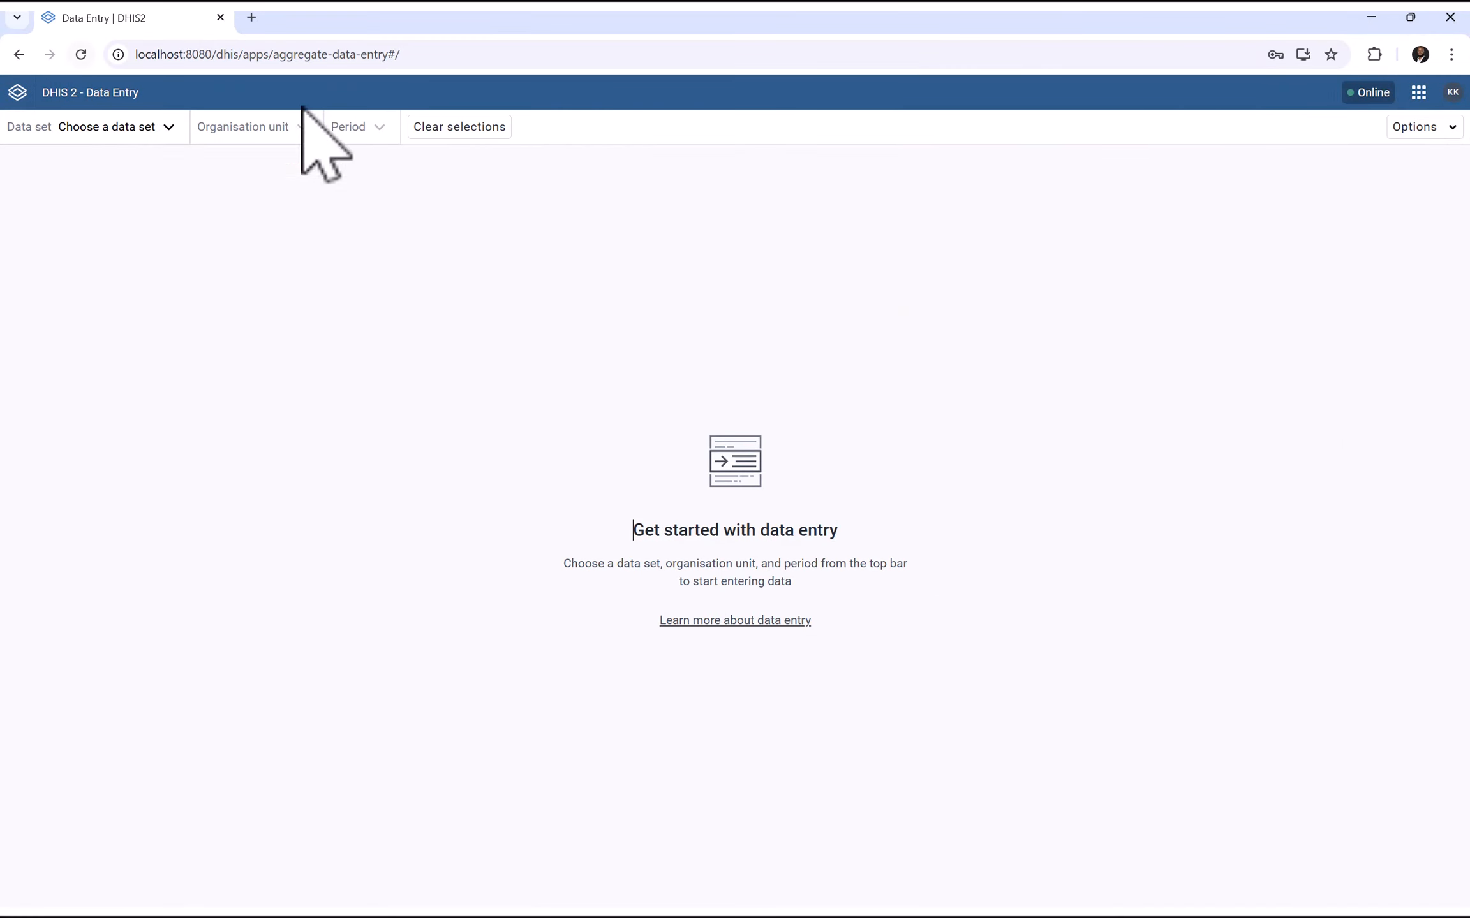
pyautogui.click(1454, 93)
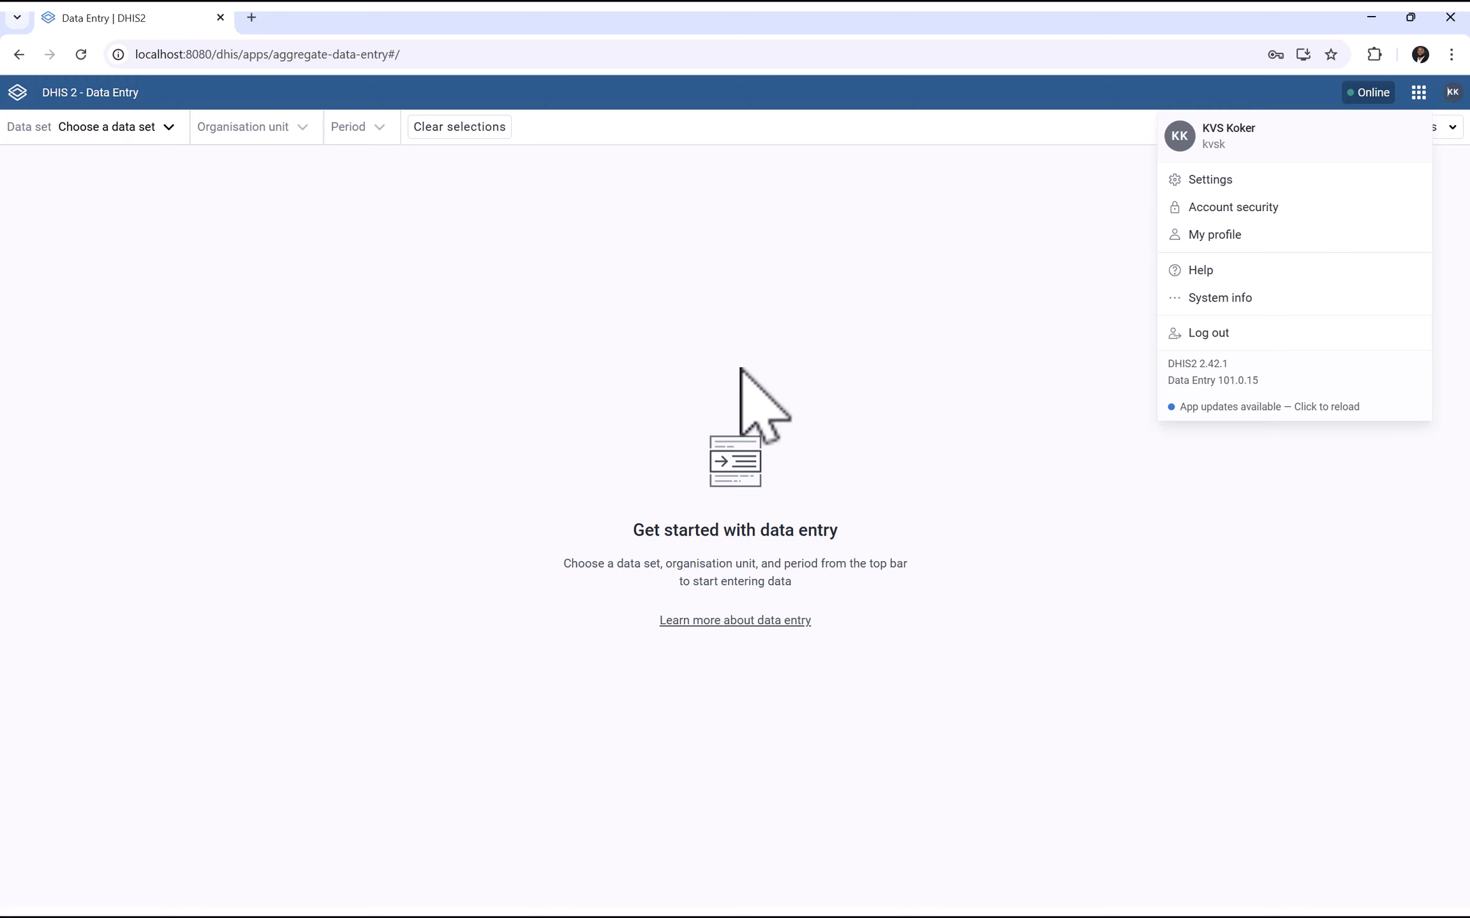
pyautogui.click(650, 357)
pyautogui.click(80, 55)
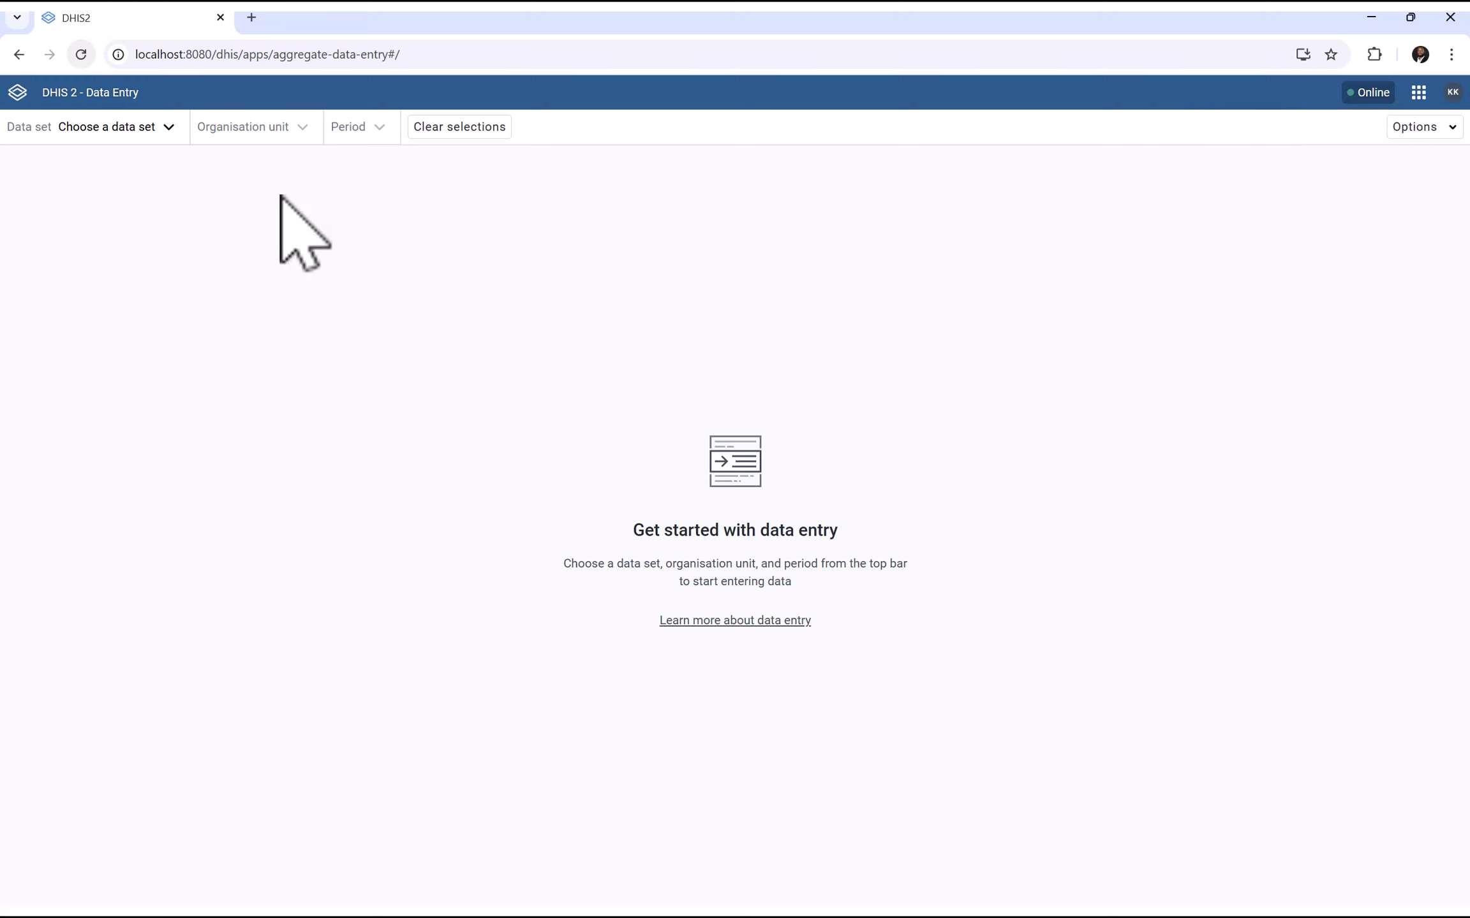
pyautogui.click(94, 129)
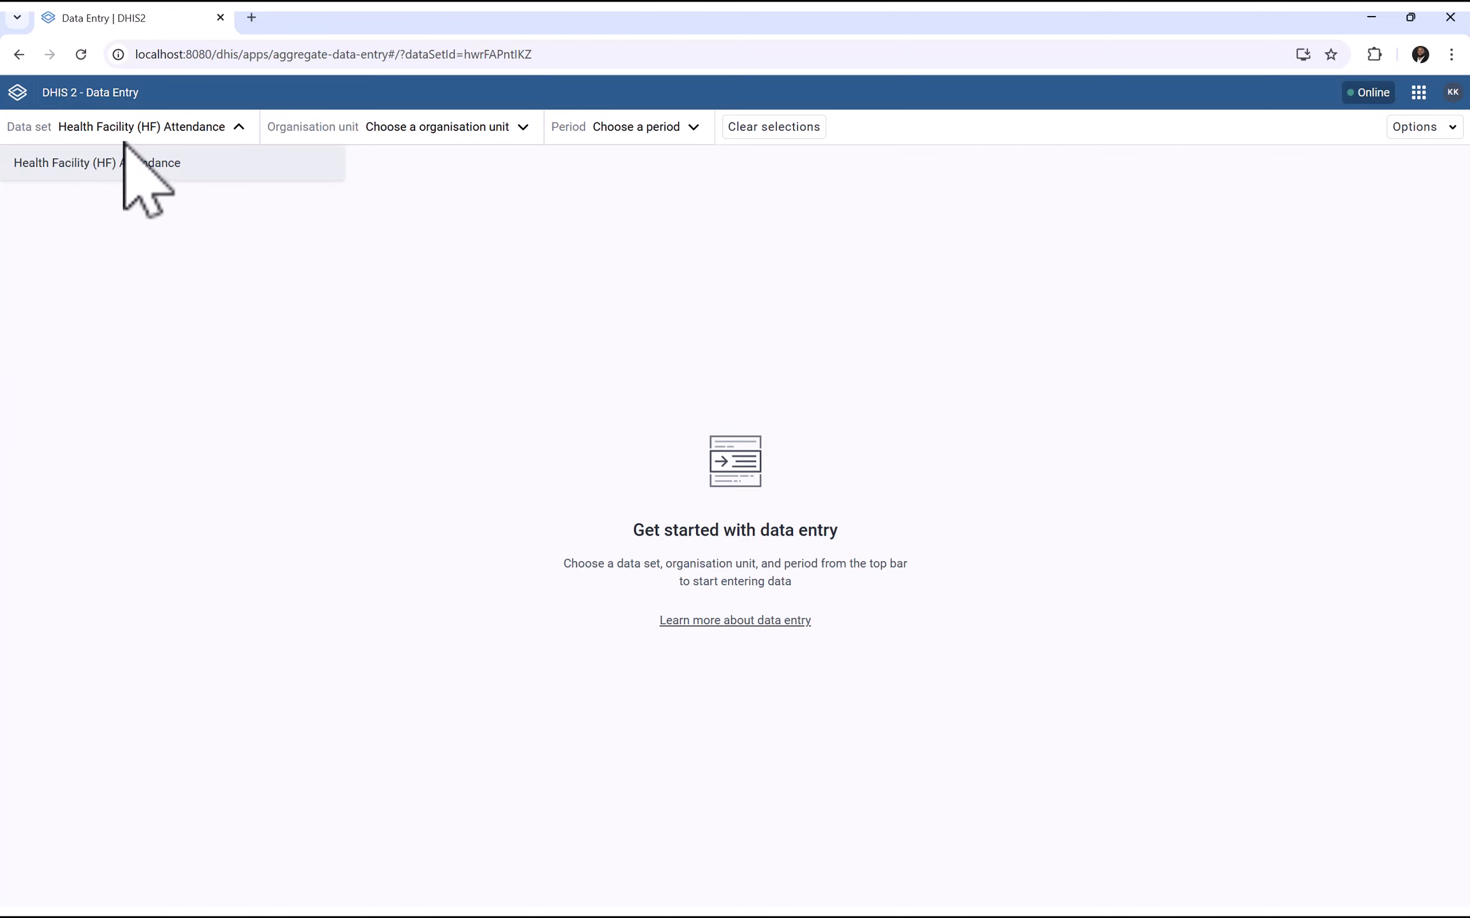
pyautogui.click(160, 261)
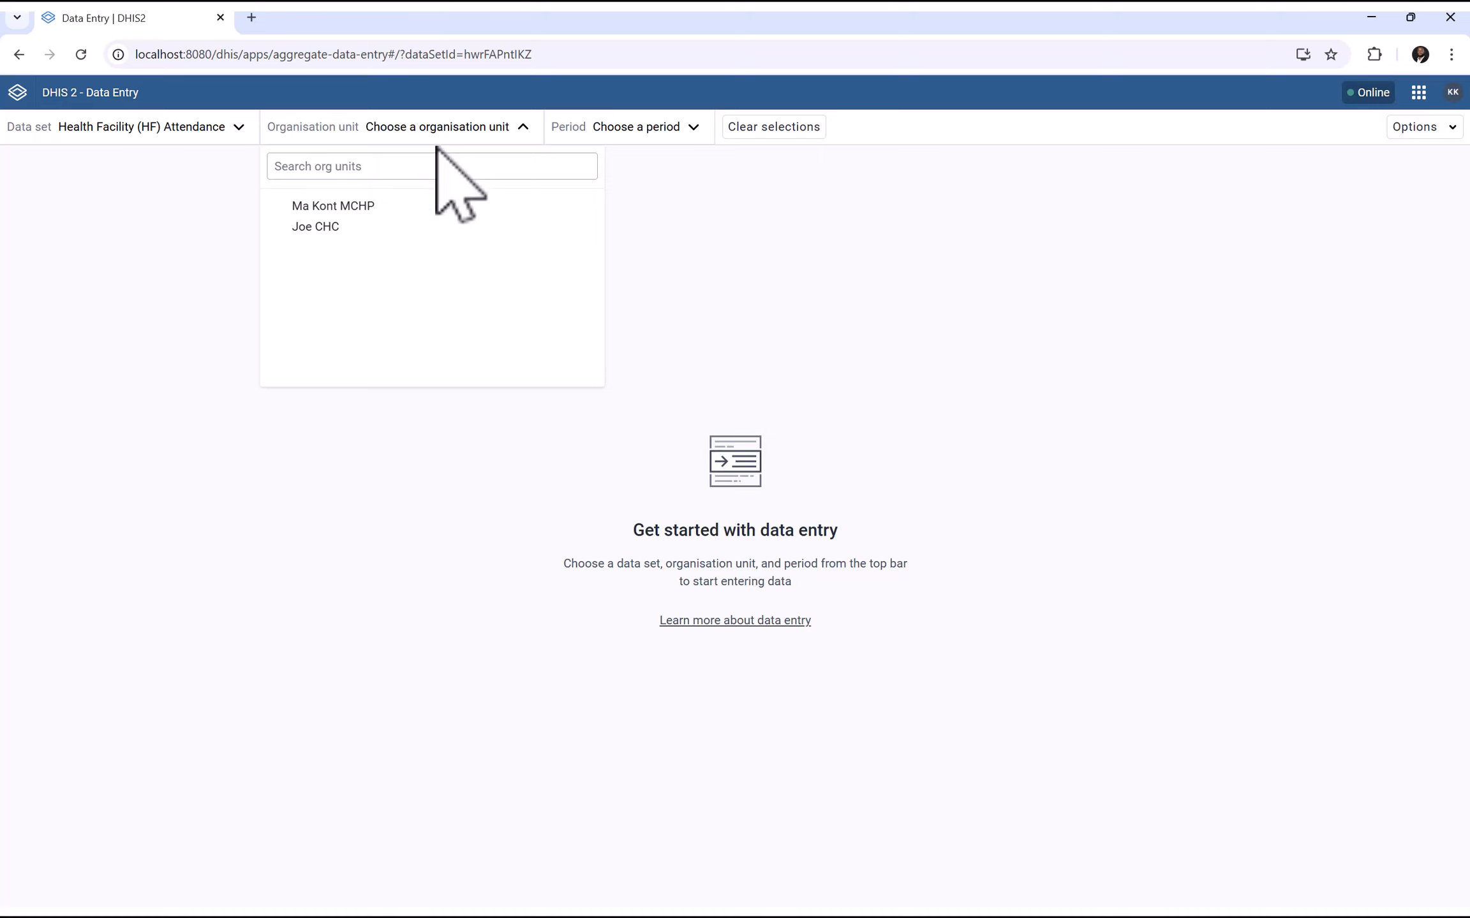
# Choose organisation unit Ma Kont MCHP and period 2025-08-26 for the HF Attendance form
pyautogui.click(323, 208)
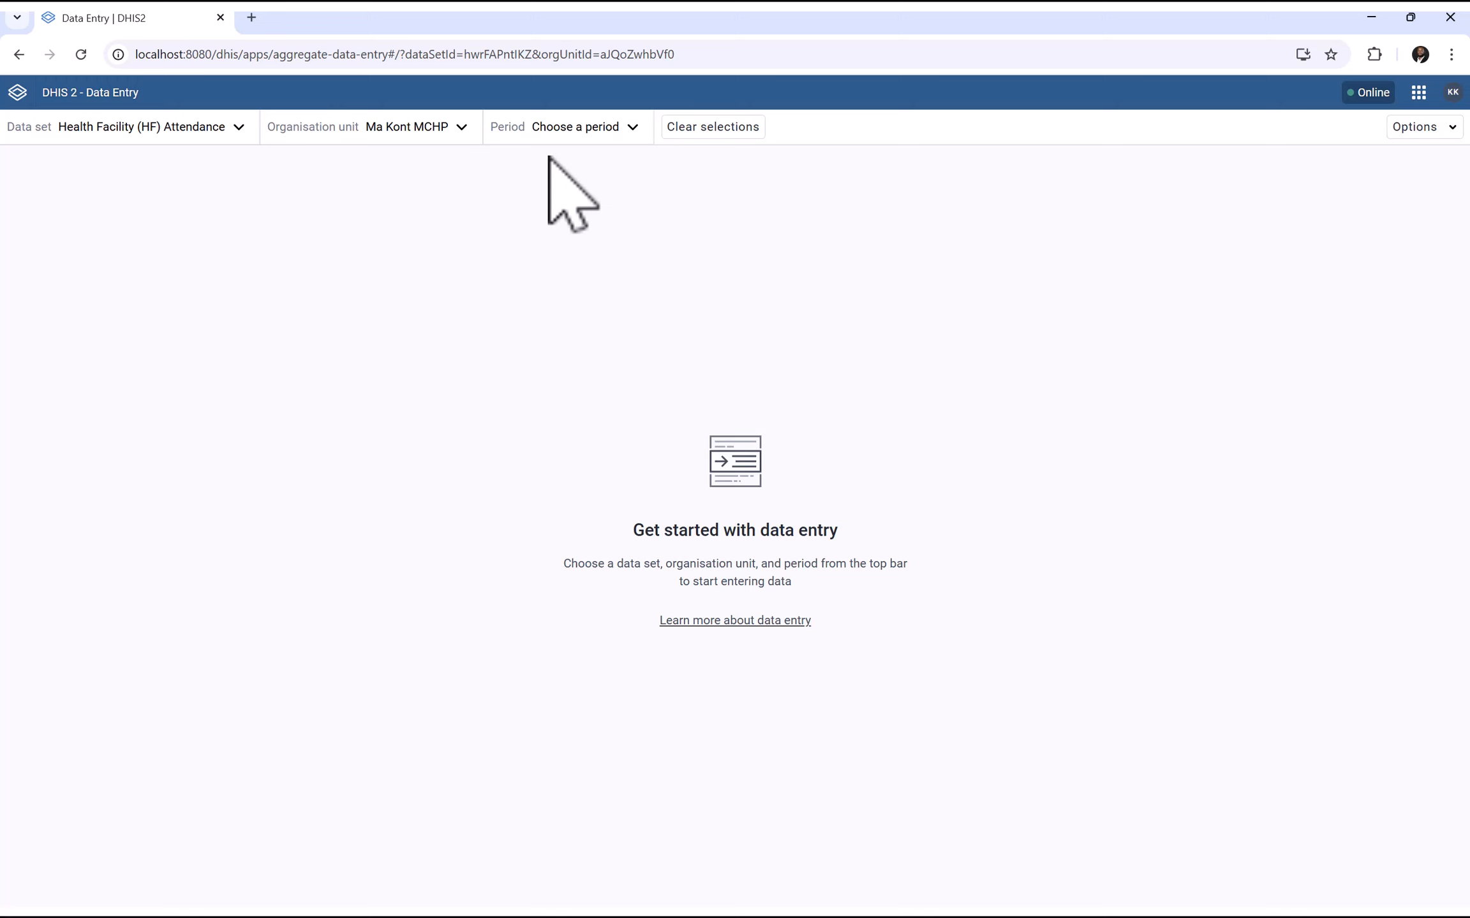
pyautogui.click(574, 128)
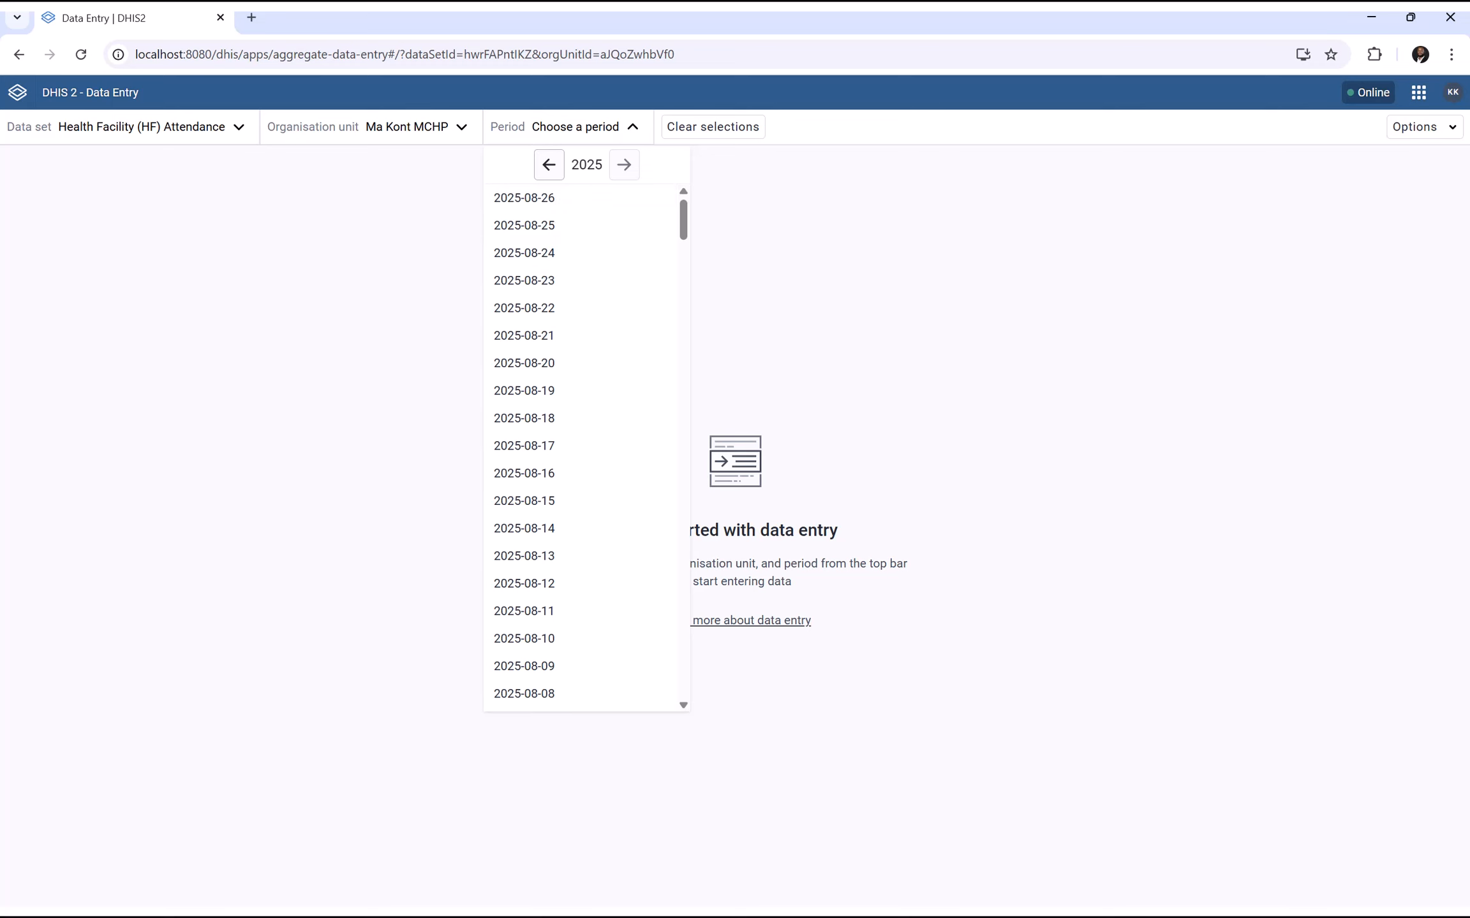
pyautogui.press('super')
pyautogui.click(1362, 733)
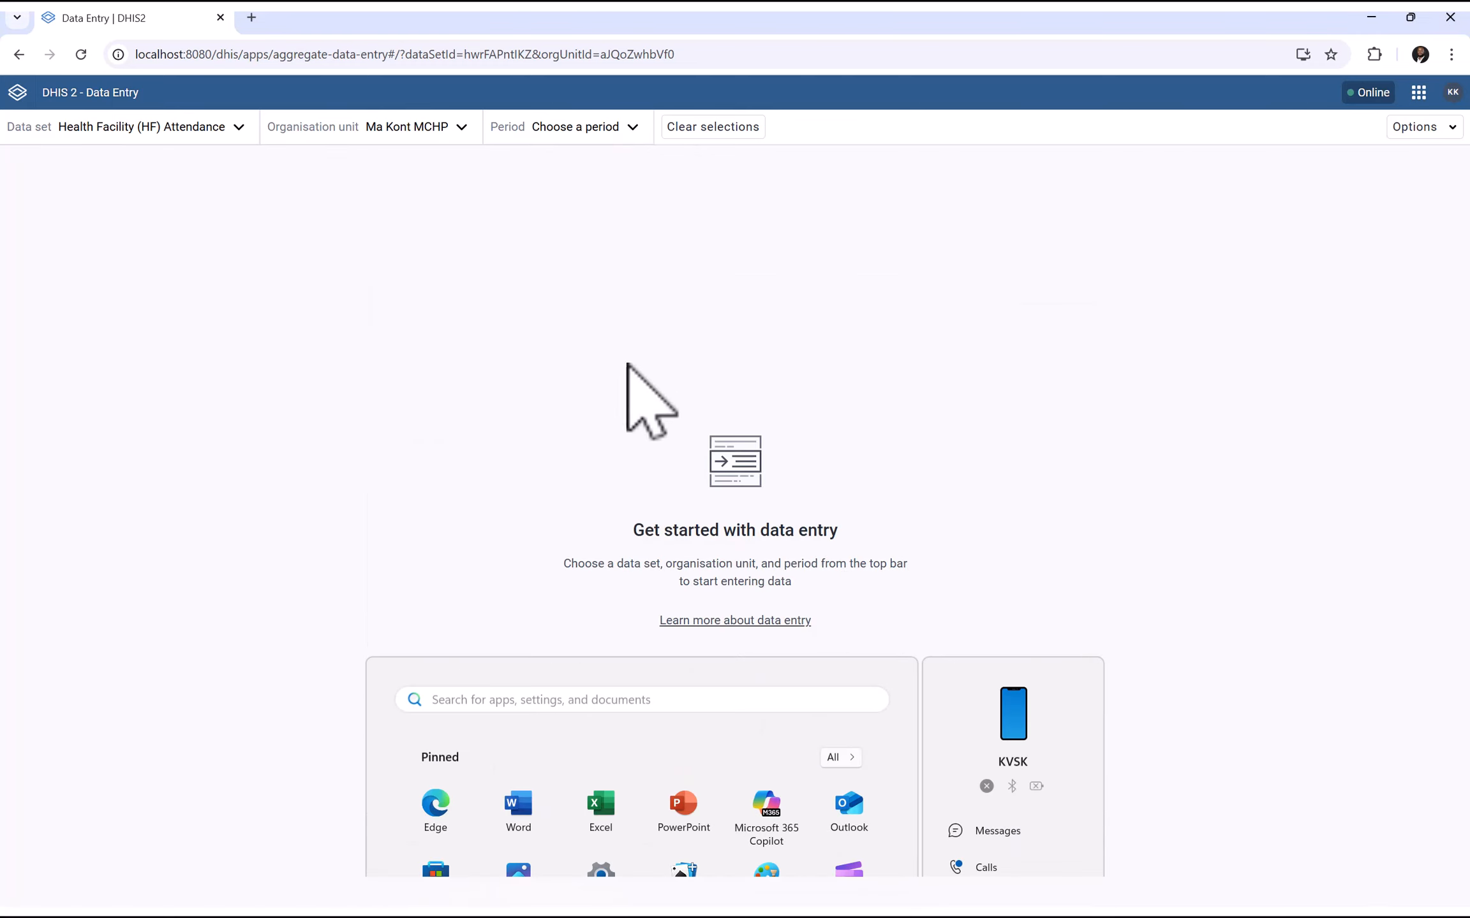
pyautogui.click(590, 130)
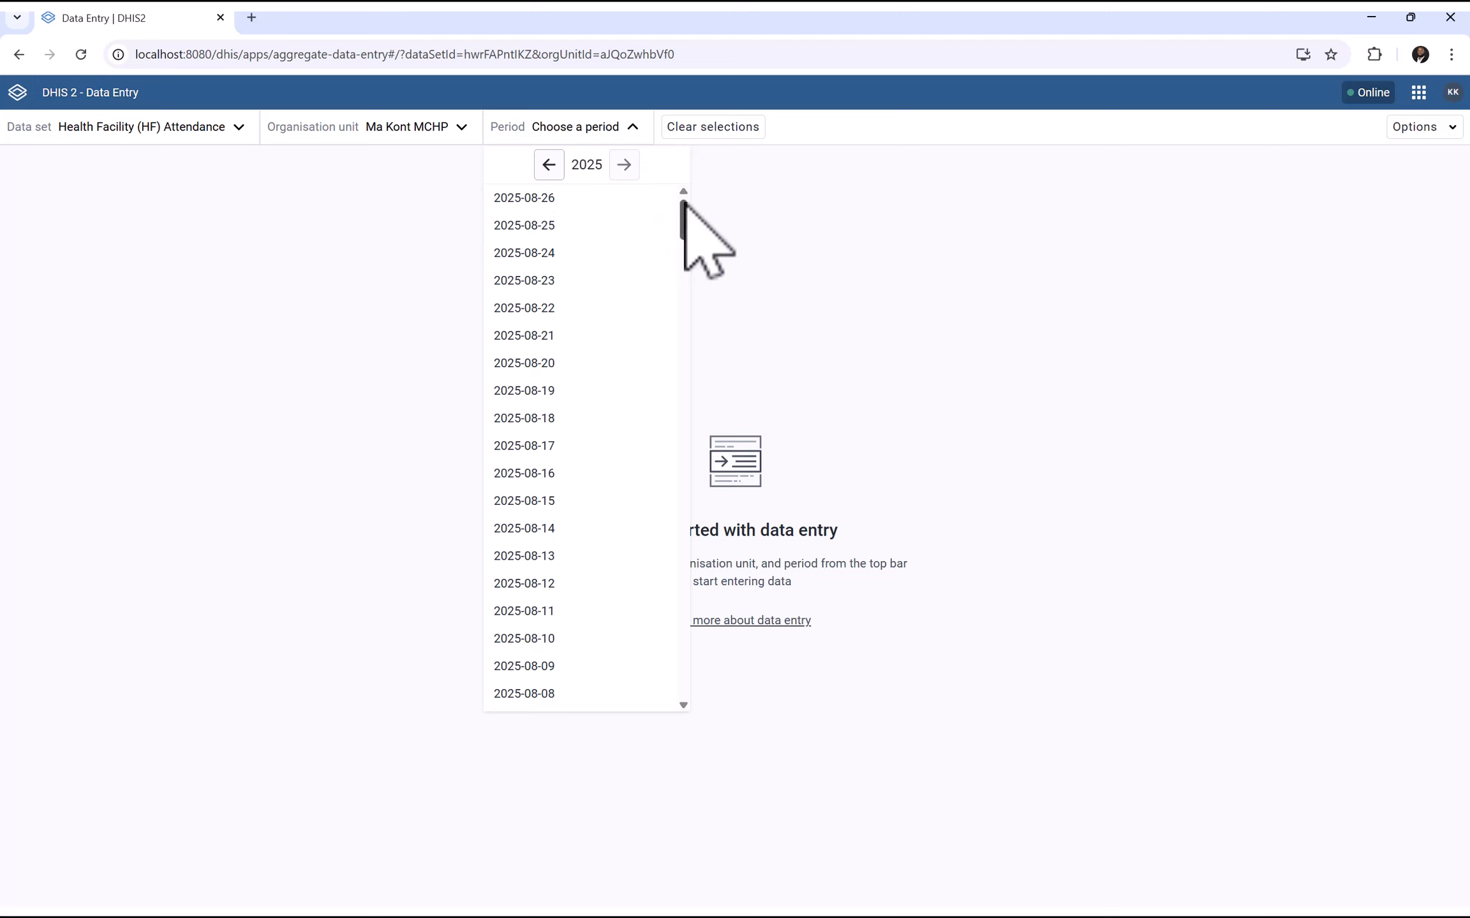
pyautogui.click(556, 199)
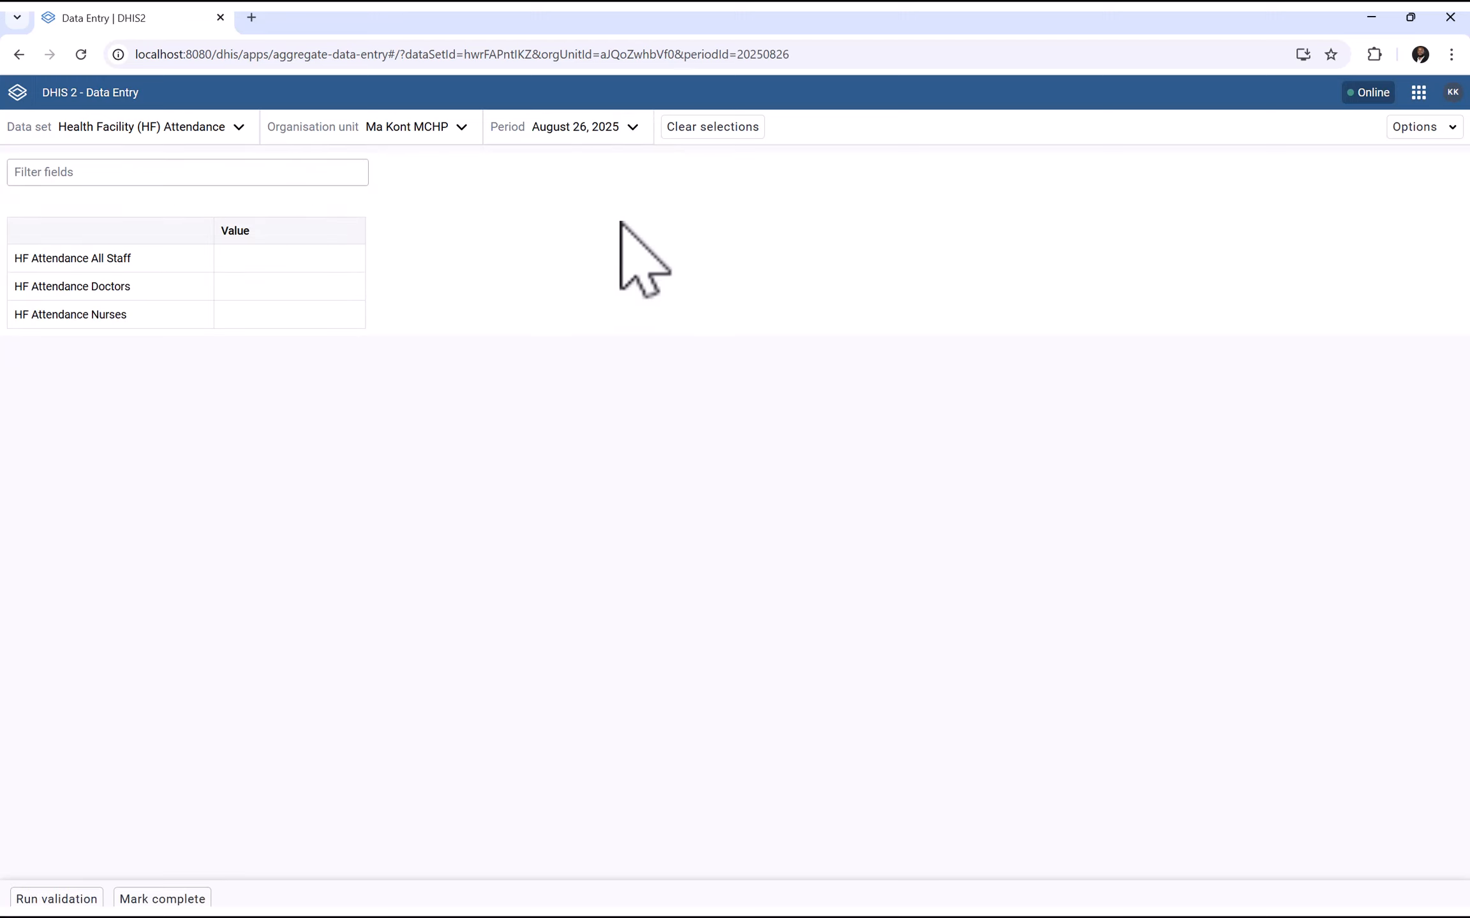
# Scroll the period list and select 2025-08-20 for the Ma Kont MCHP form
pyautogui.click(609, 137)
pyautogui.click(536, 198)
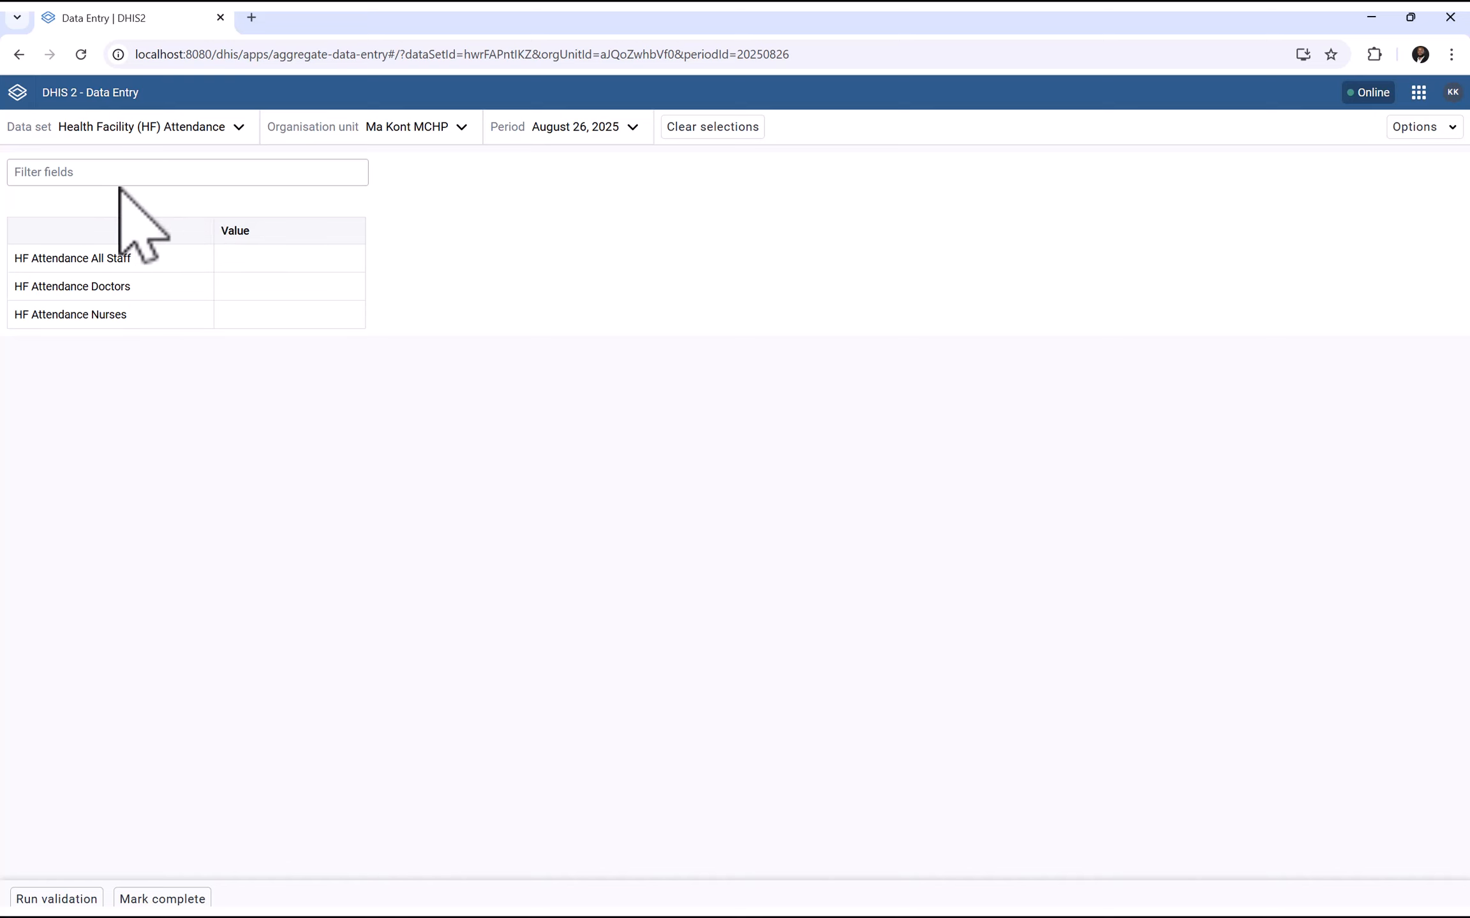
pyautogui.click(601, 136)
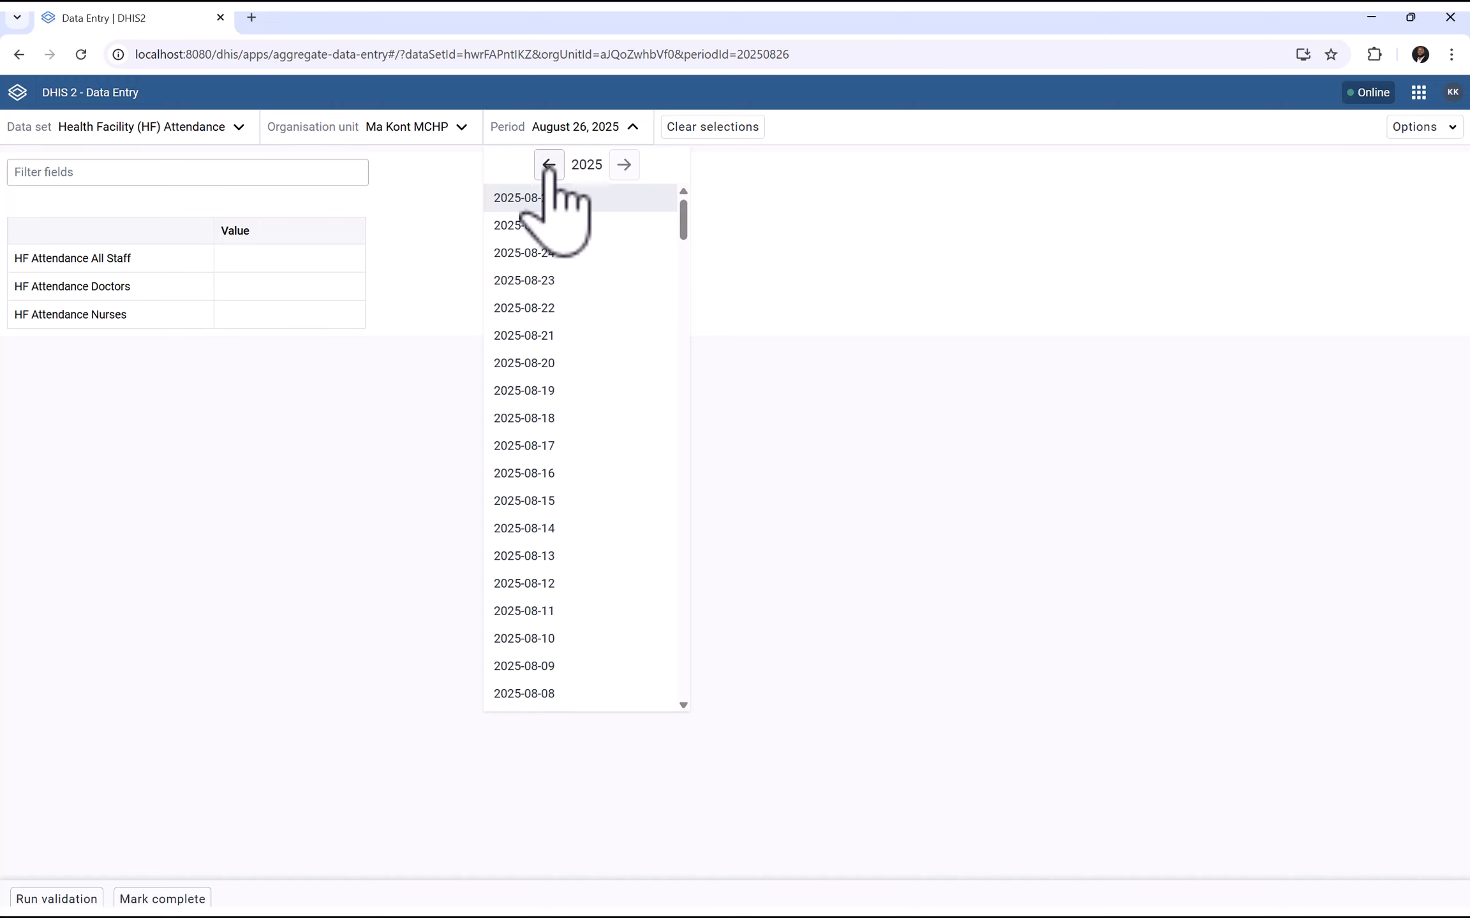
pyautogui.moveTo(682, 238); pyautogui.dragTo(707, 720)
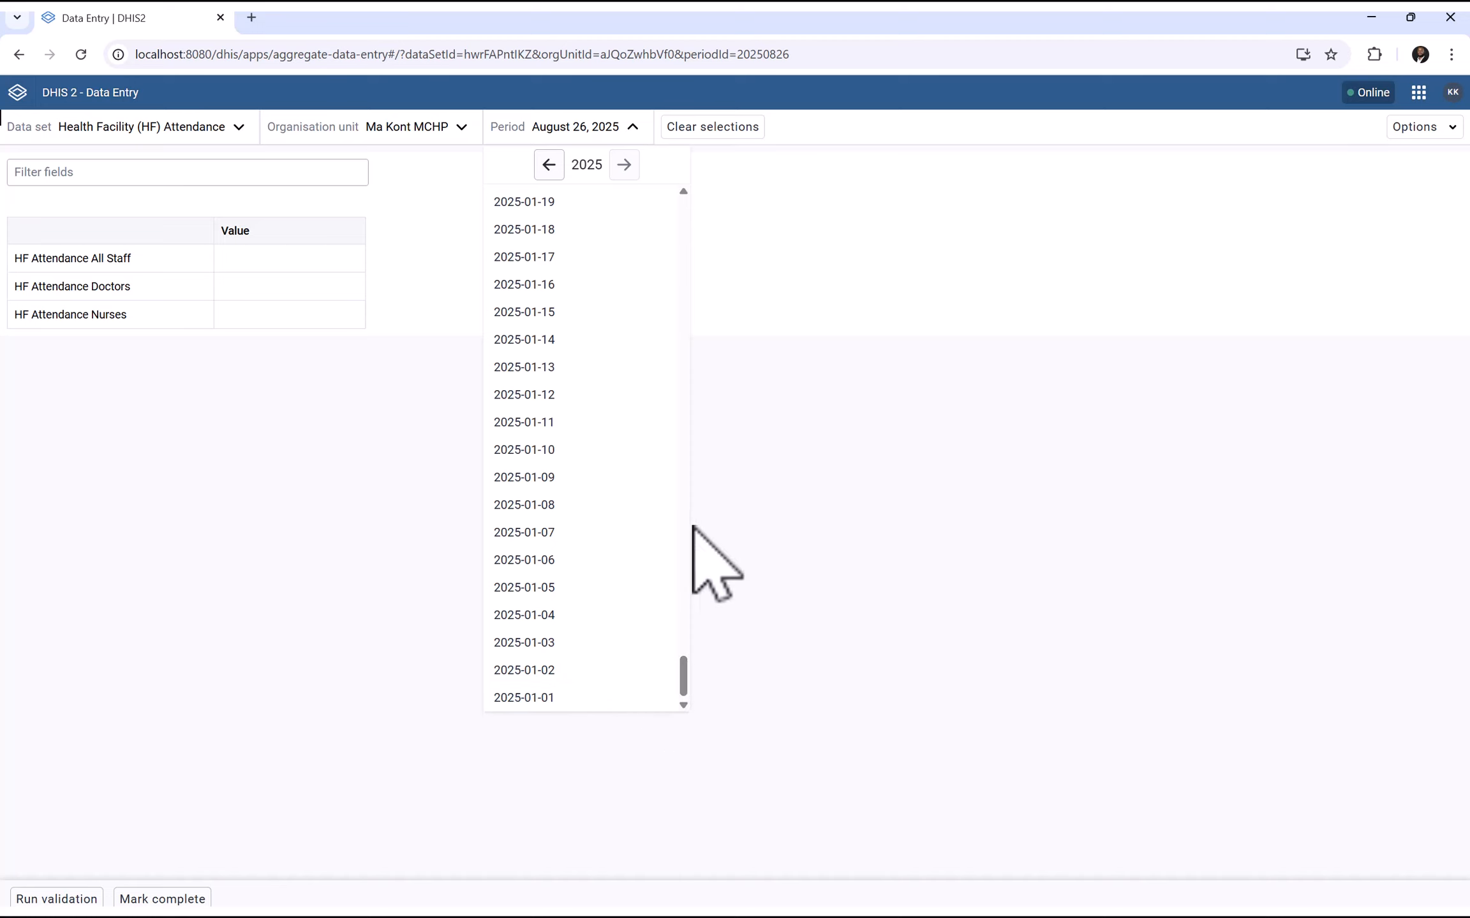
pyautogui.moveTo(683, 673); pyautogui.dragTo(700, 180)
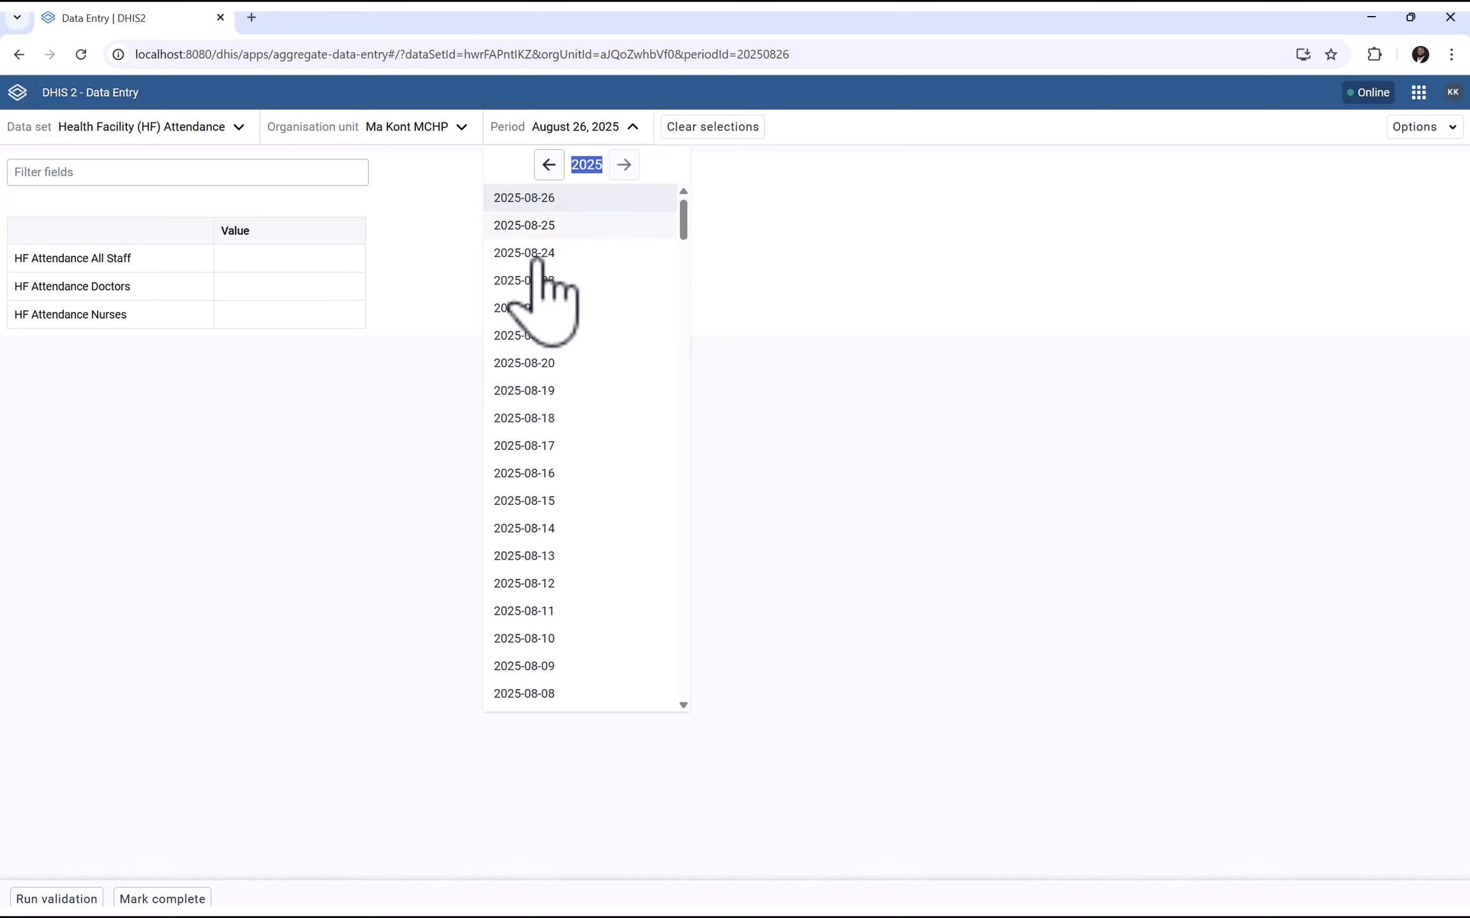
pyautogui.click(537, 363)
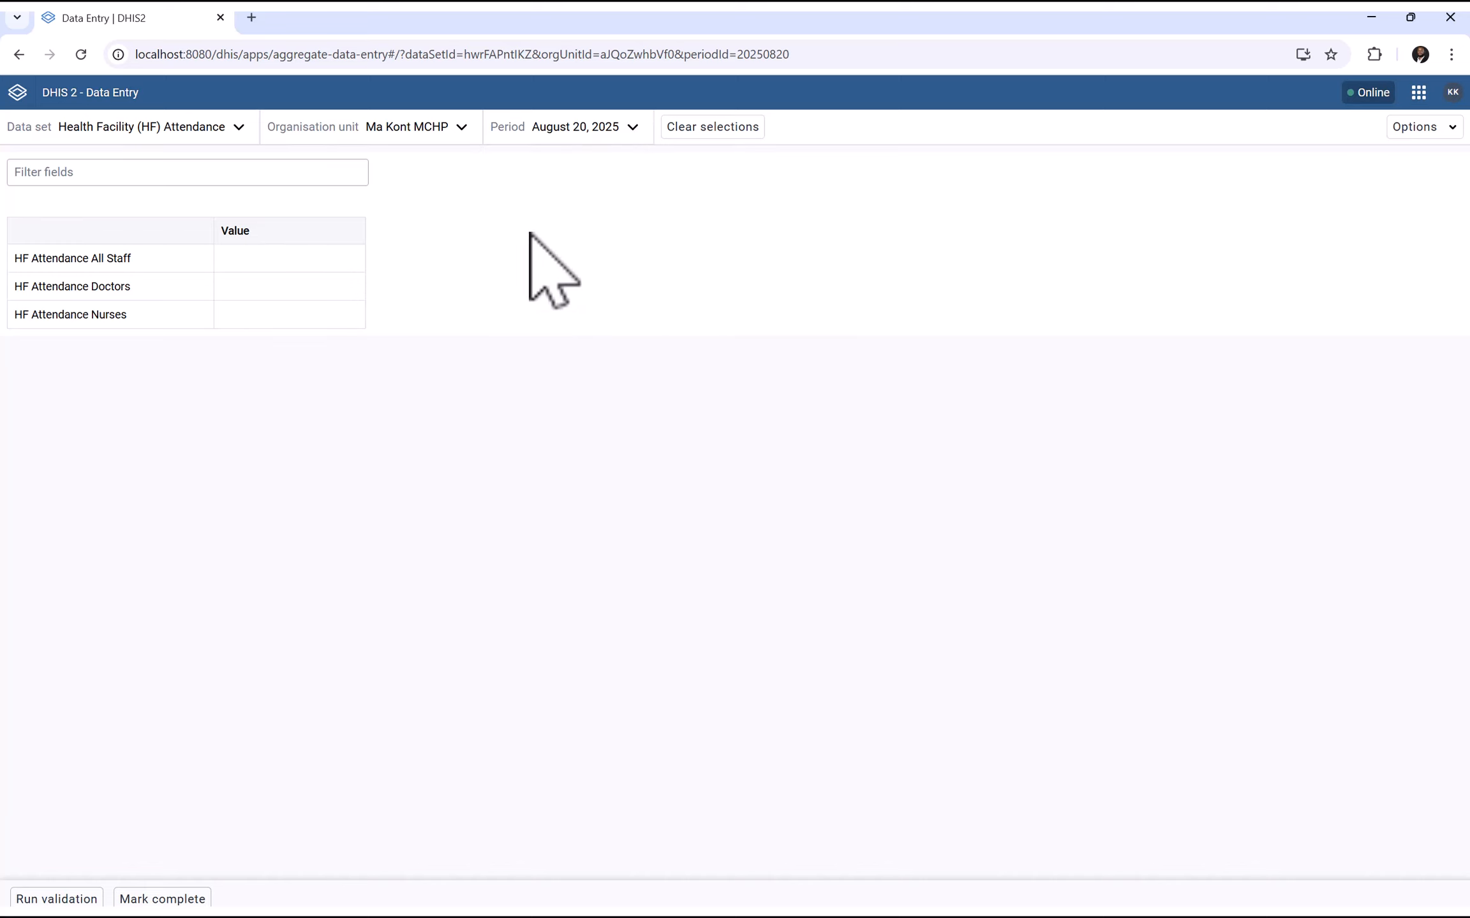
# Review the All Staff, Doctors and Nurses rows and begin entering attendance values
pyautogui.click(248, 262)
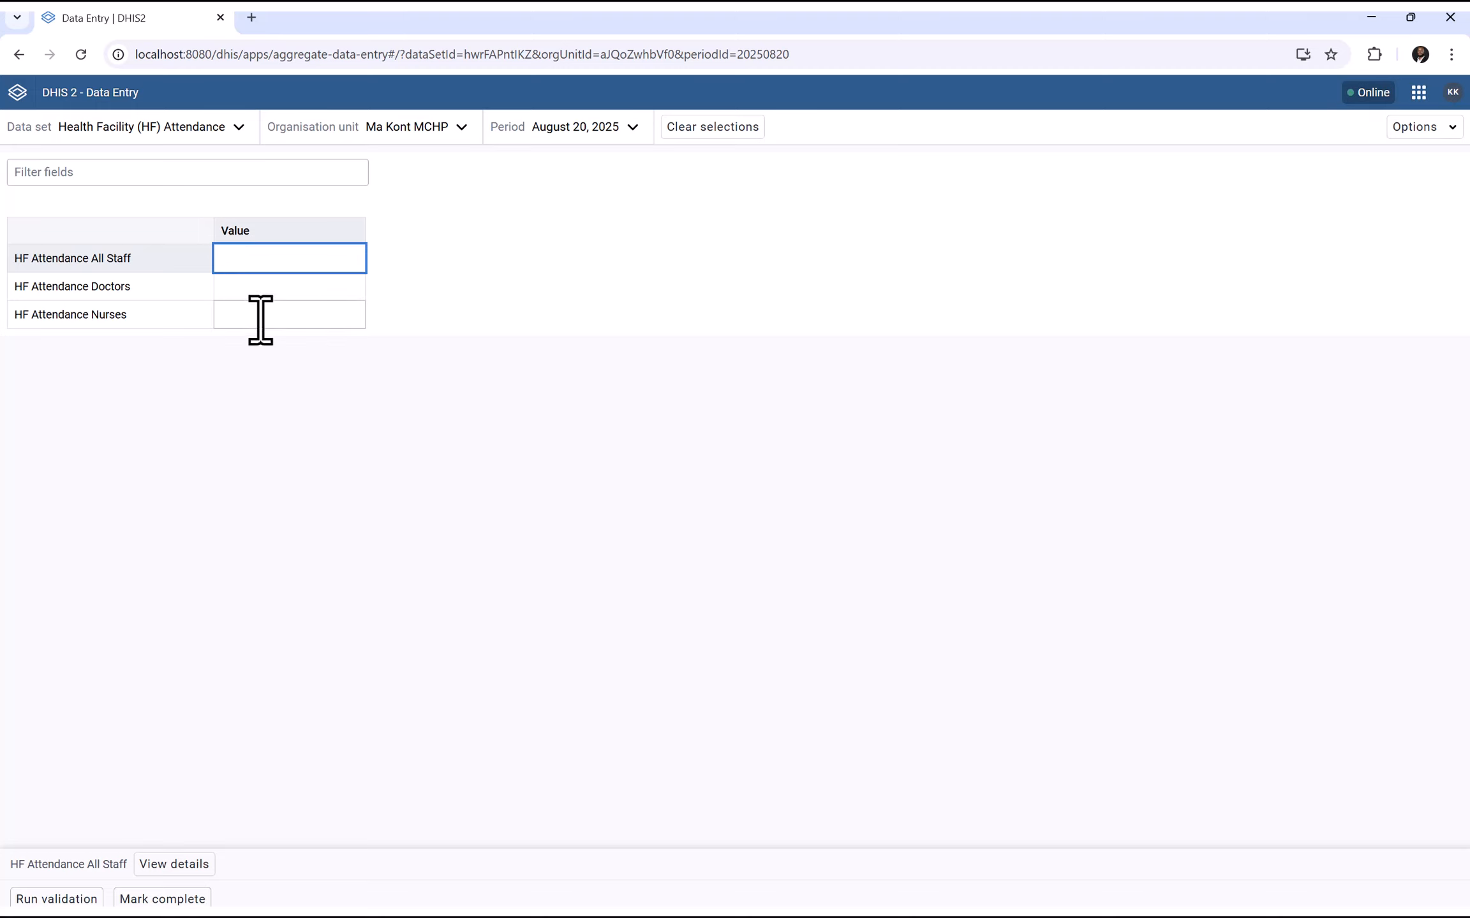
pyautogui.moveTo(17, 267); pyautogui.dragTo(86, 261)
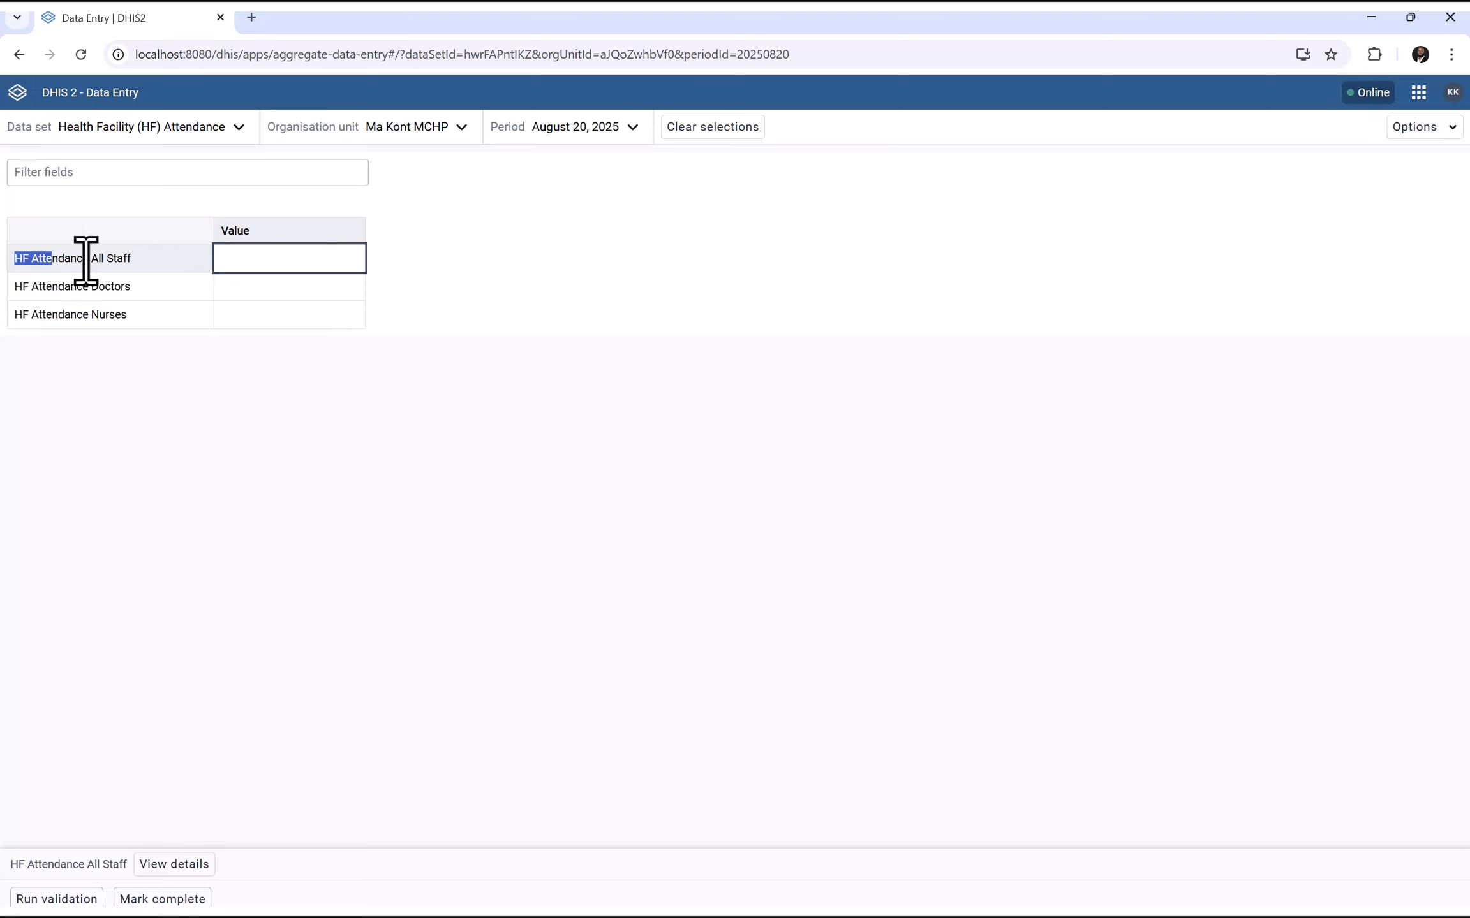
pyautogui.moveTo(10, 296); pyautogui.dragTo(264, 286)
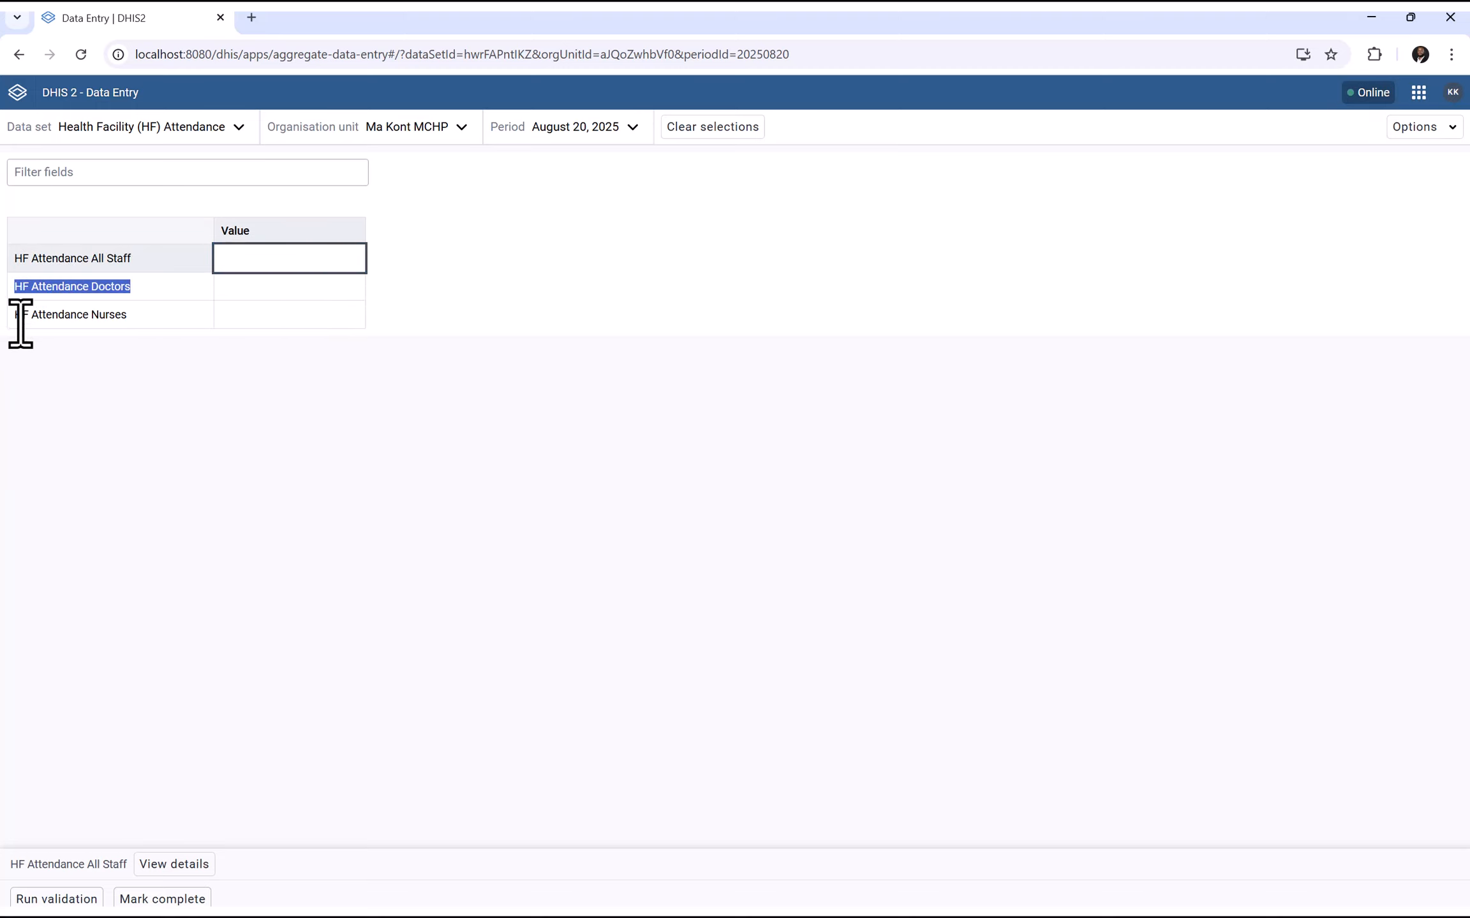
pyautogui.moveTo(17, 318); pyautogui.dragTo(184, 312)
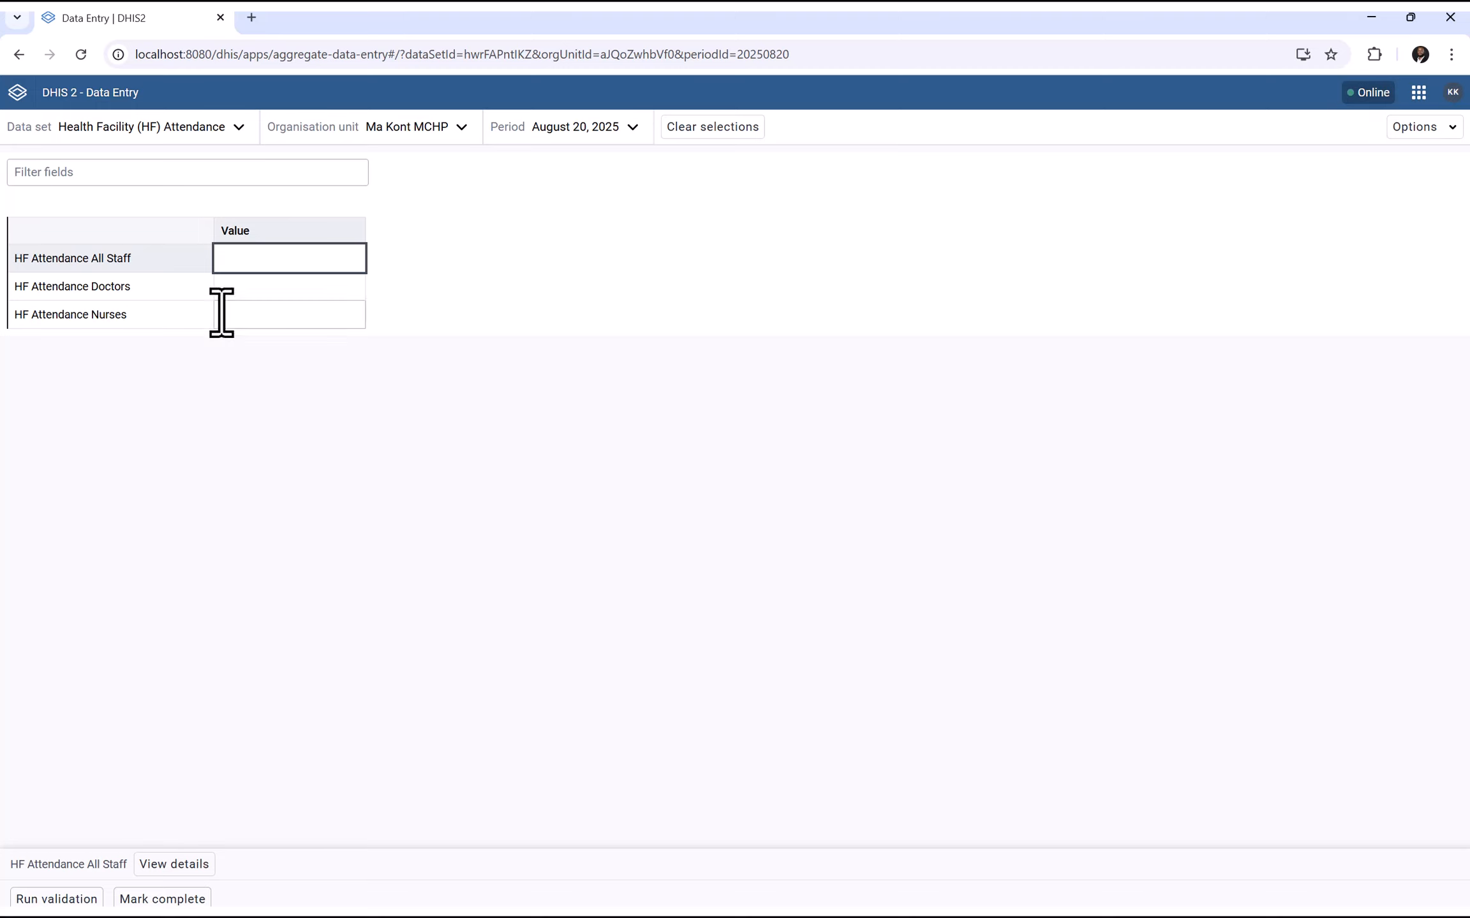
pyautogui.click(269, 287)
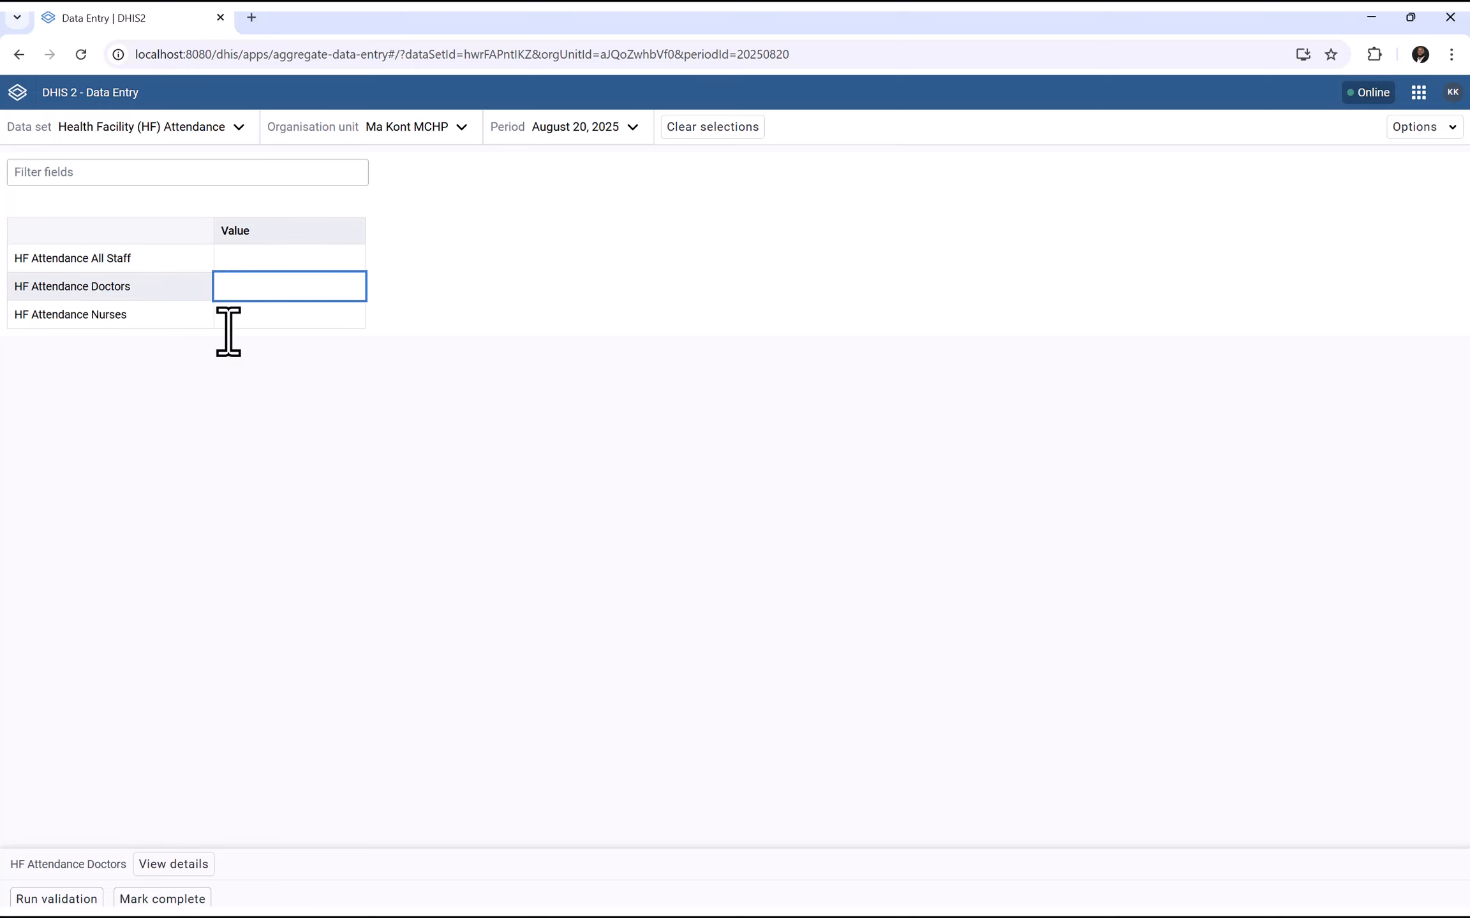
pyautogui.click(236, 313)
pyautogui.click(269, 257)
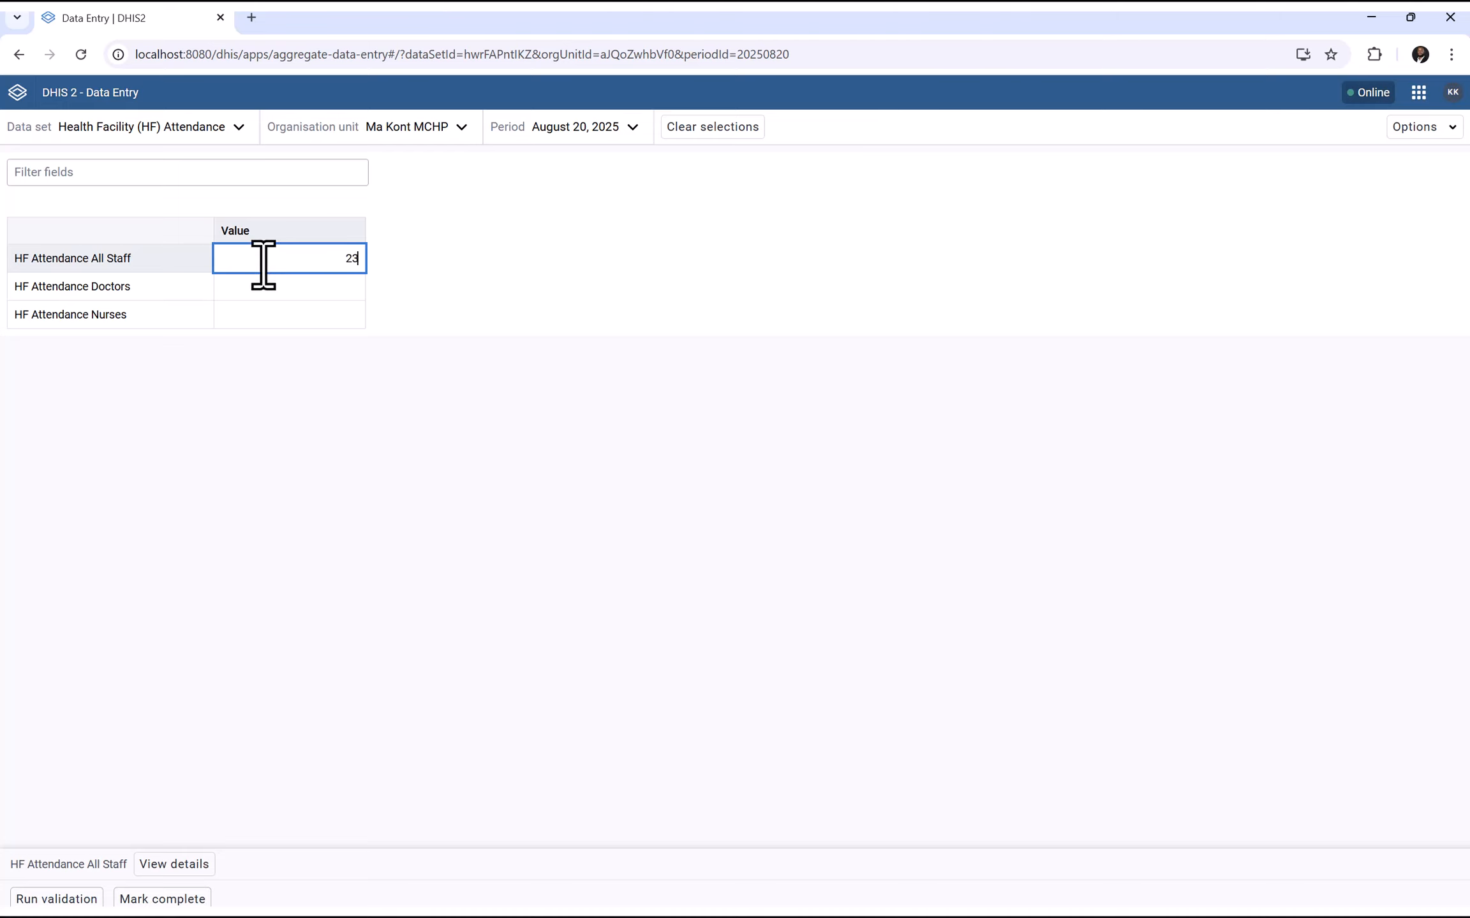
# Save All Staff 23, Doctors 3 and Nurses 5, run validation, and mark the form complete
pyautogui.click(260, 285)
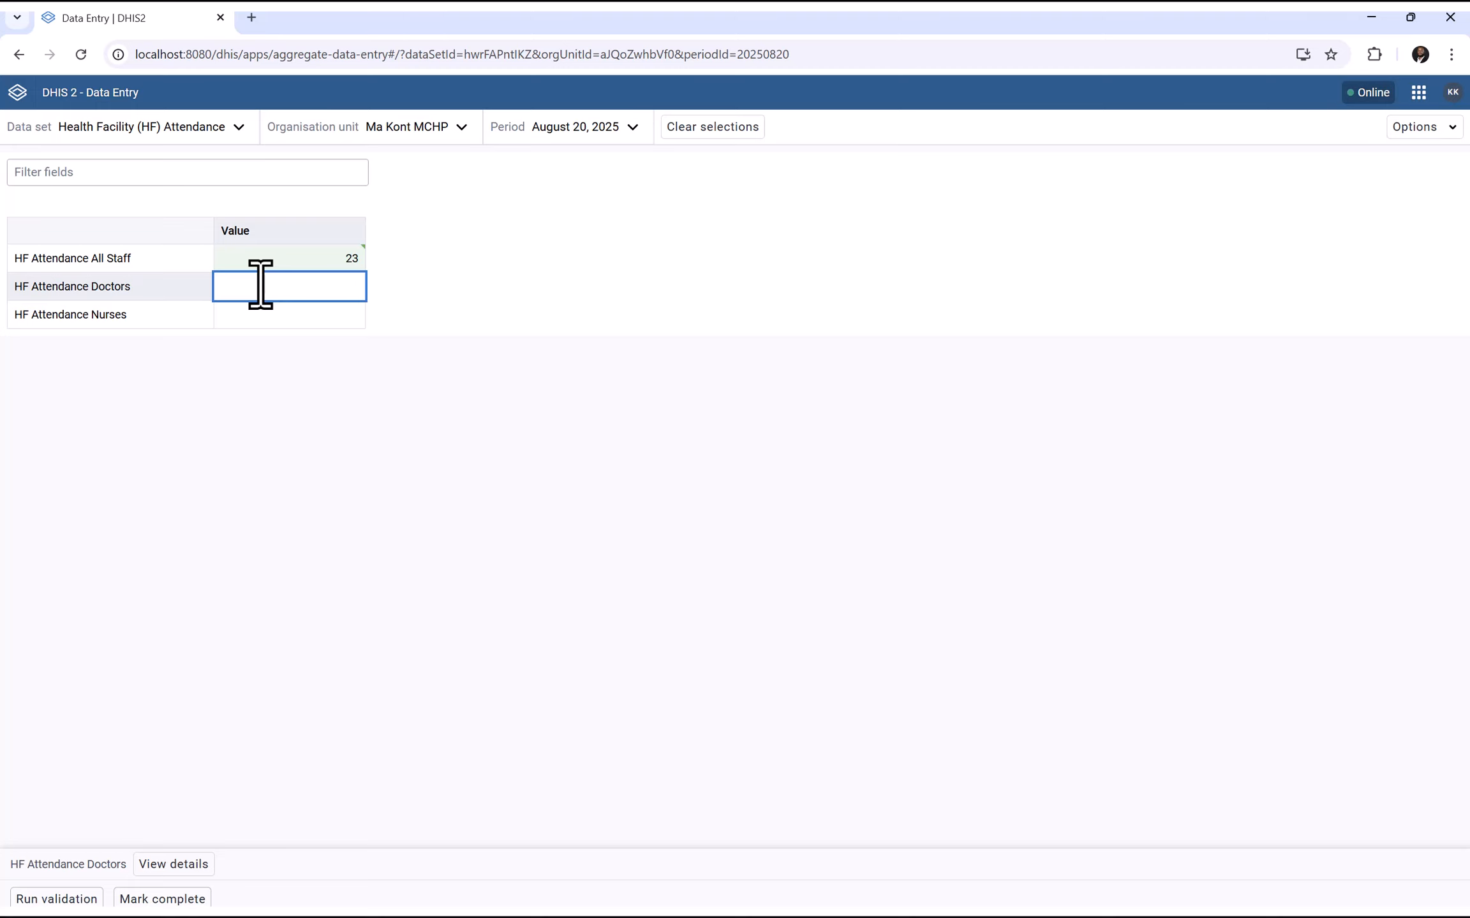
pyautogui.click(256, 315)
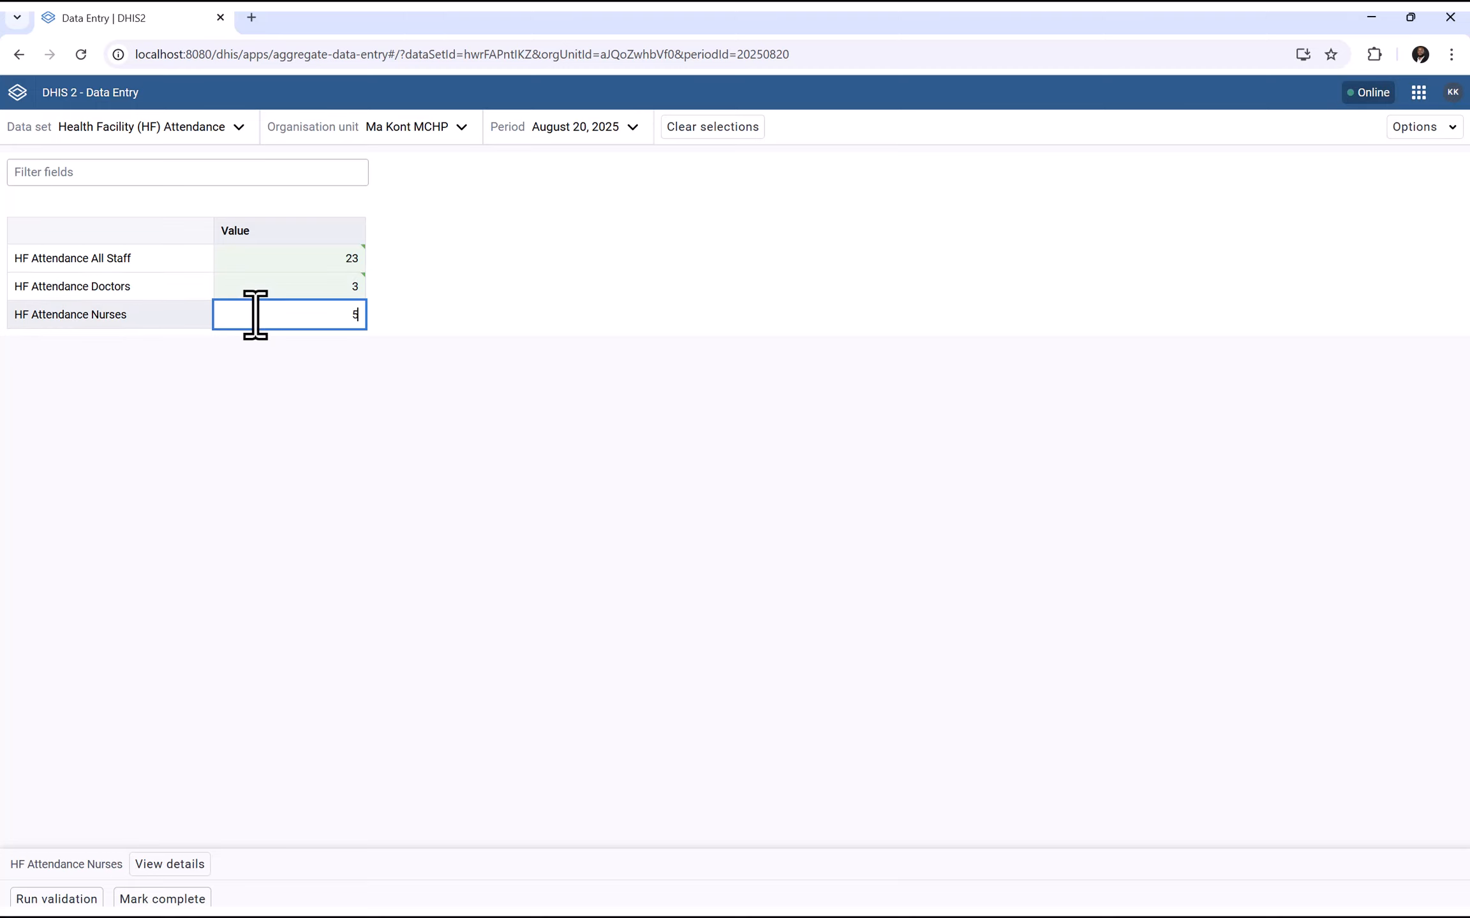
pyautogui.click(292, 436)
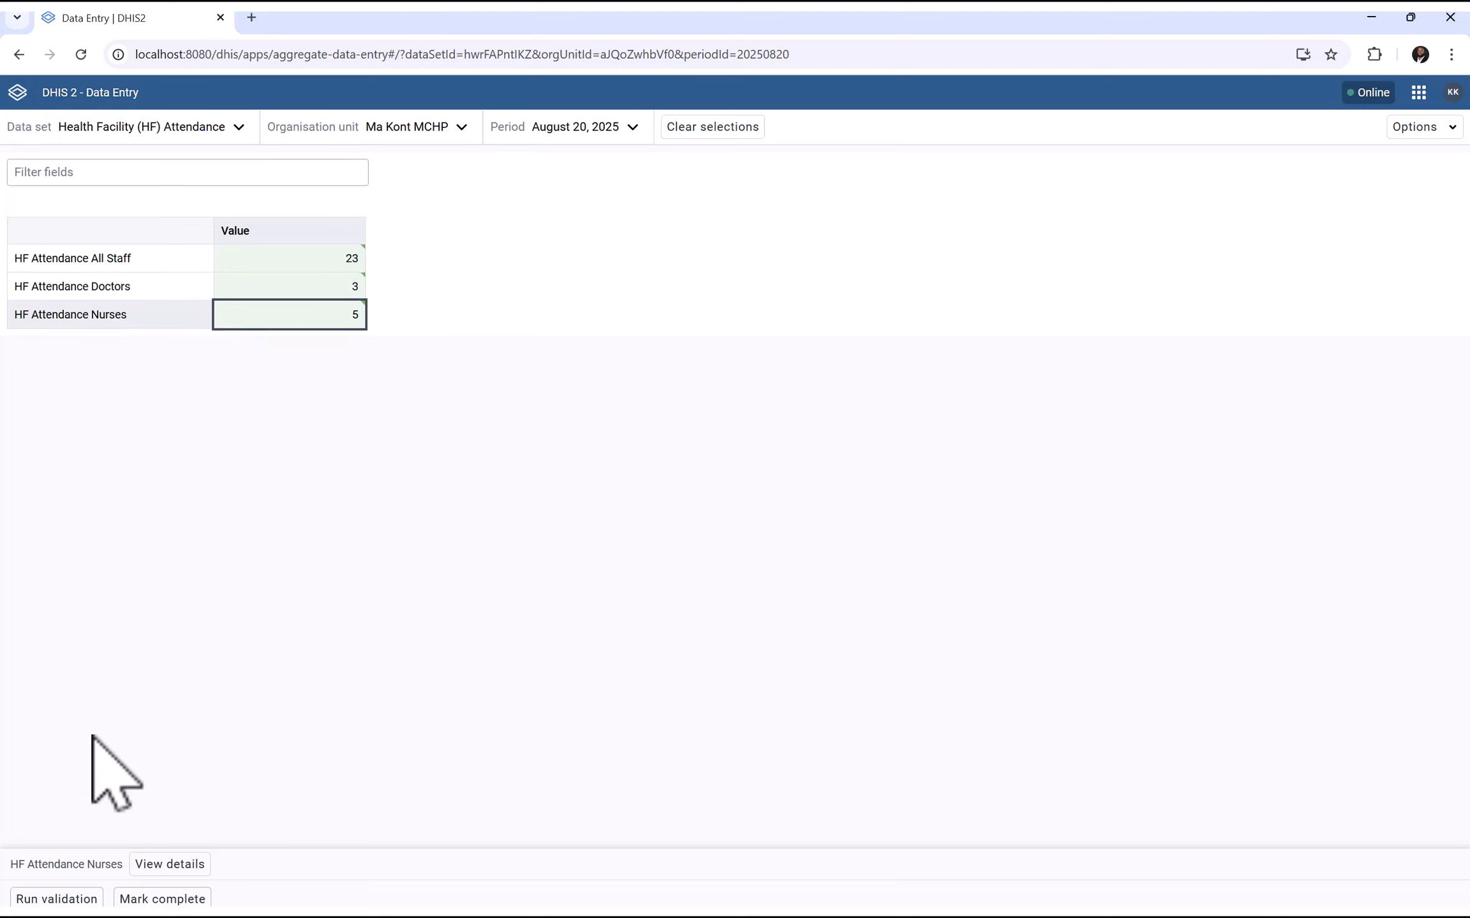
pyautogui.click(30, 900)
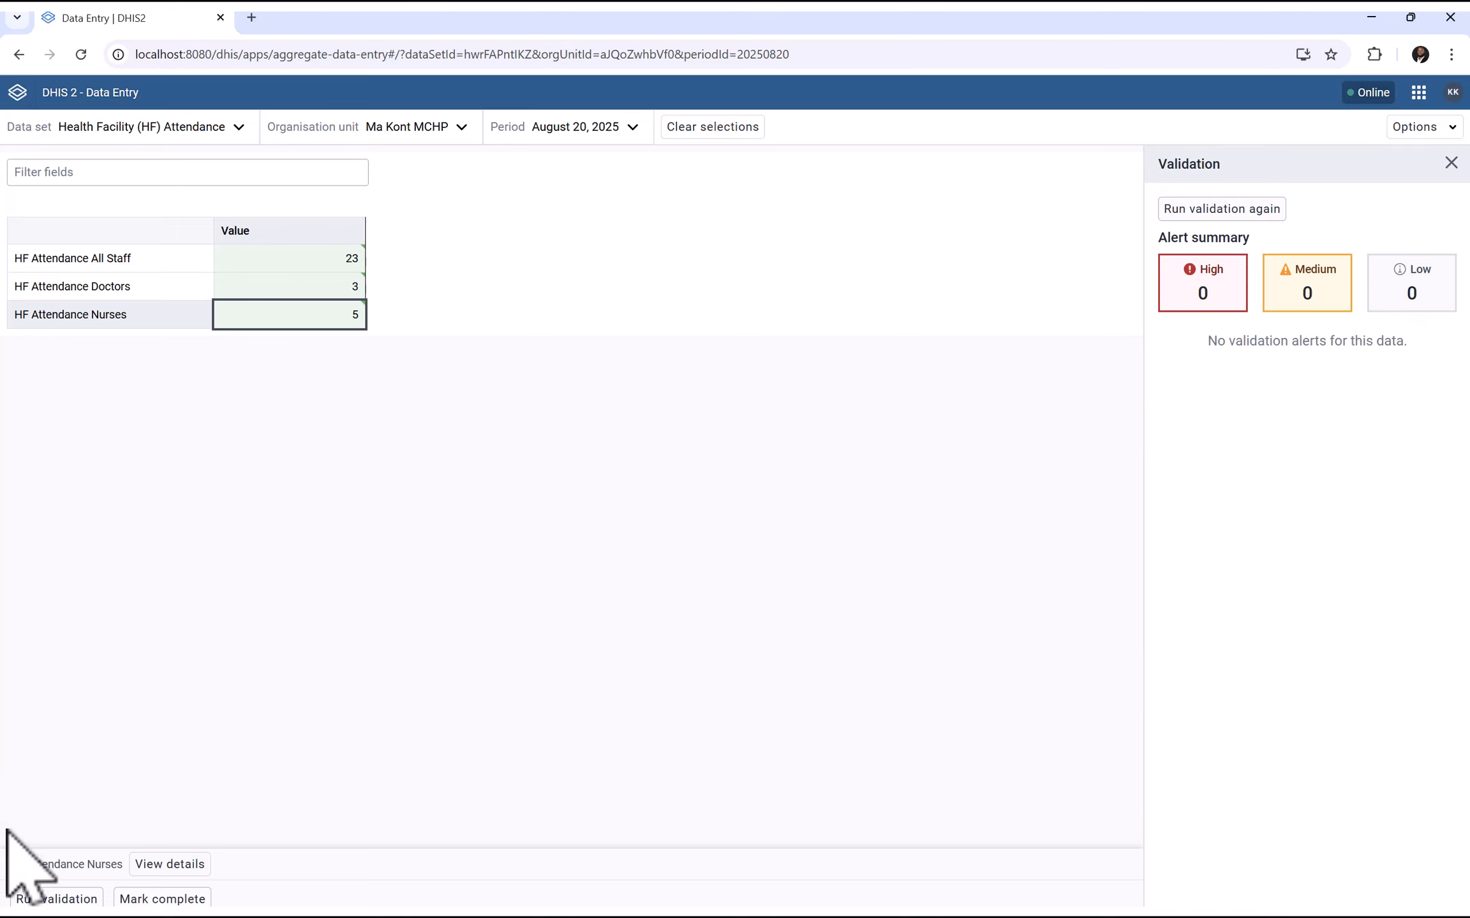
pyautogui.click(143, 900)
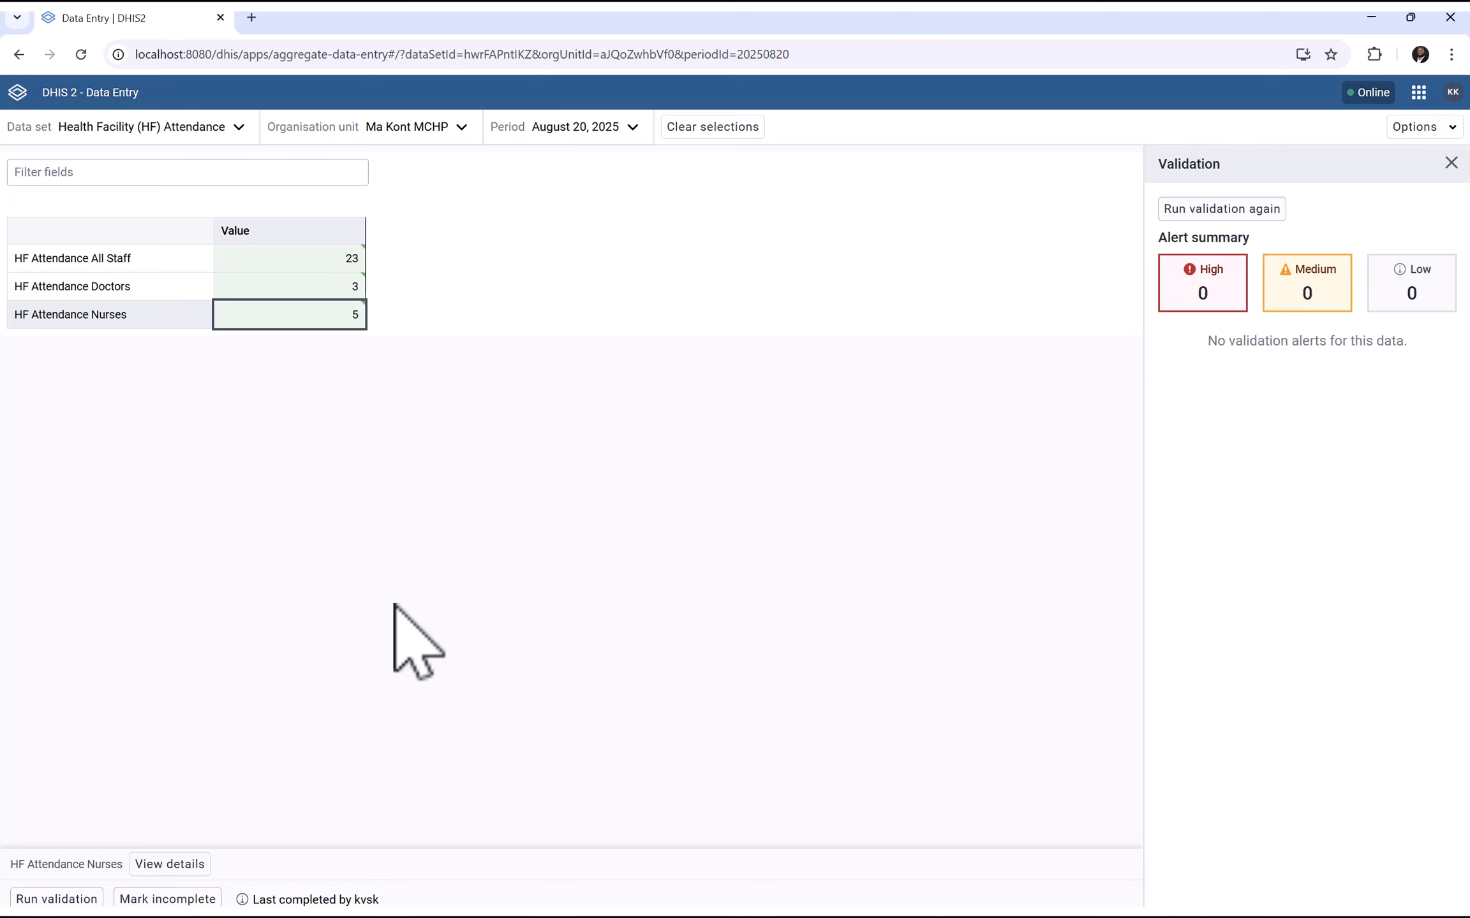
# Switch the form's period to 2025-08-21
pyautogui.click(602, 127)
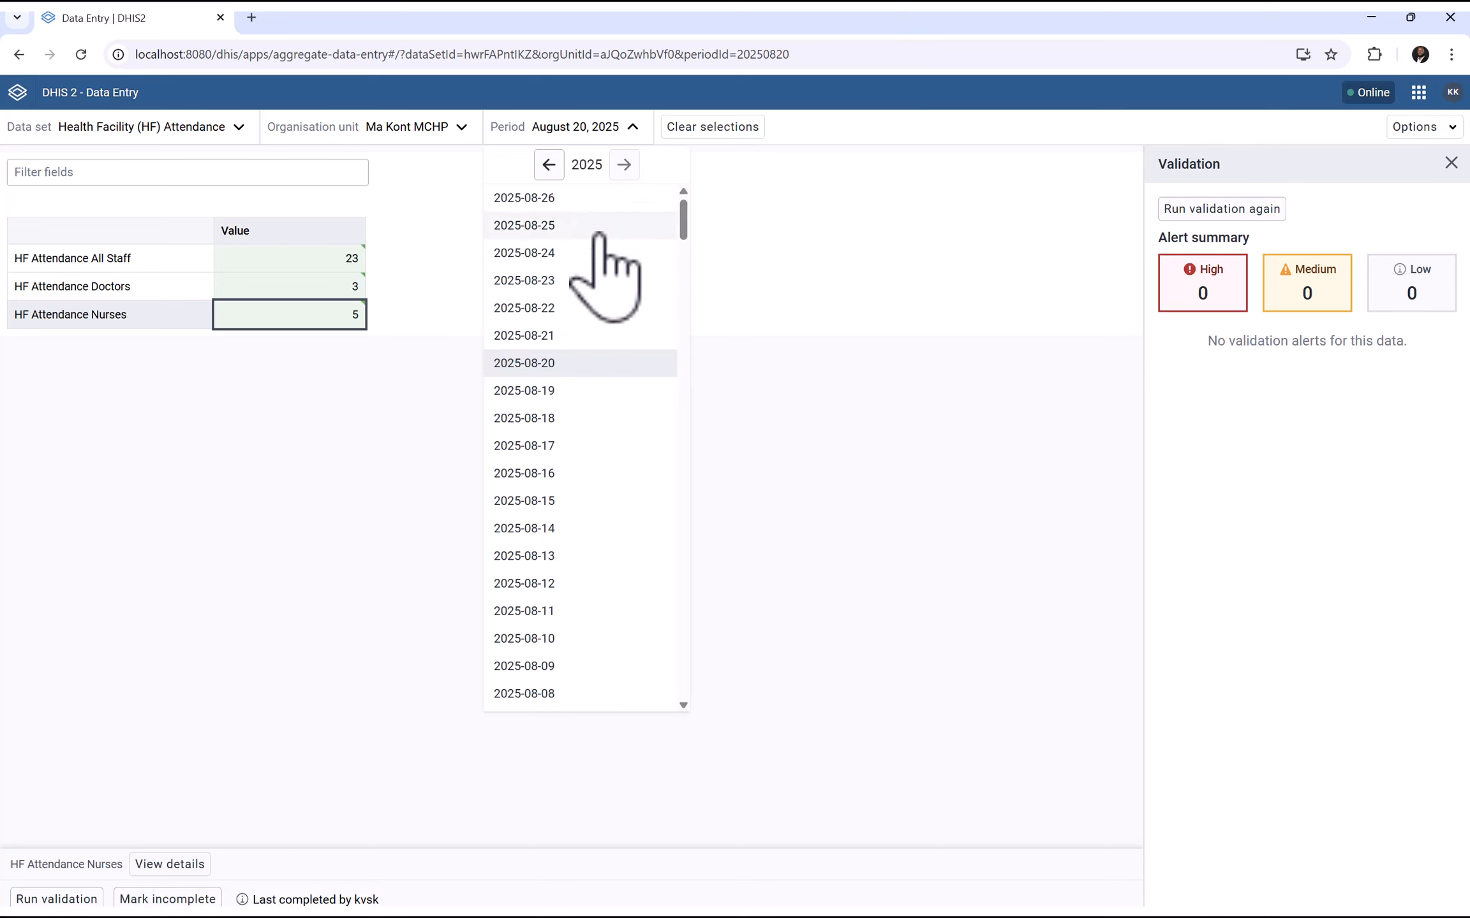
pyautogui.click(525, 312)
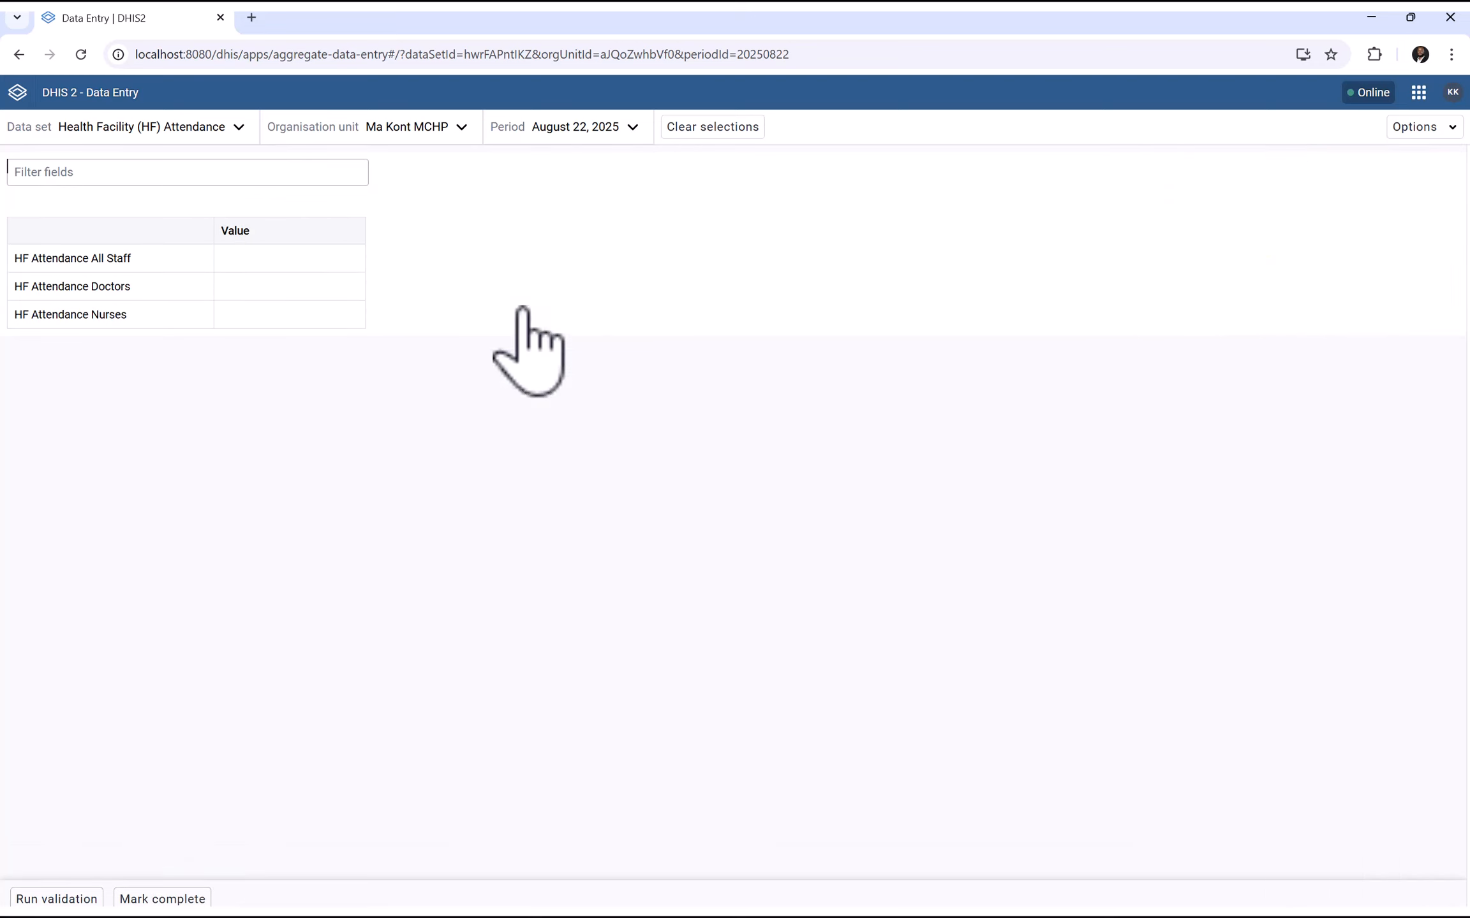
pyautogui.click(609, 128)
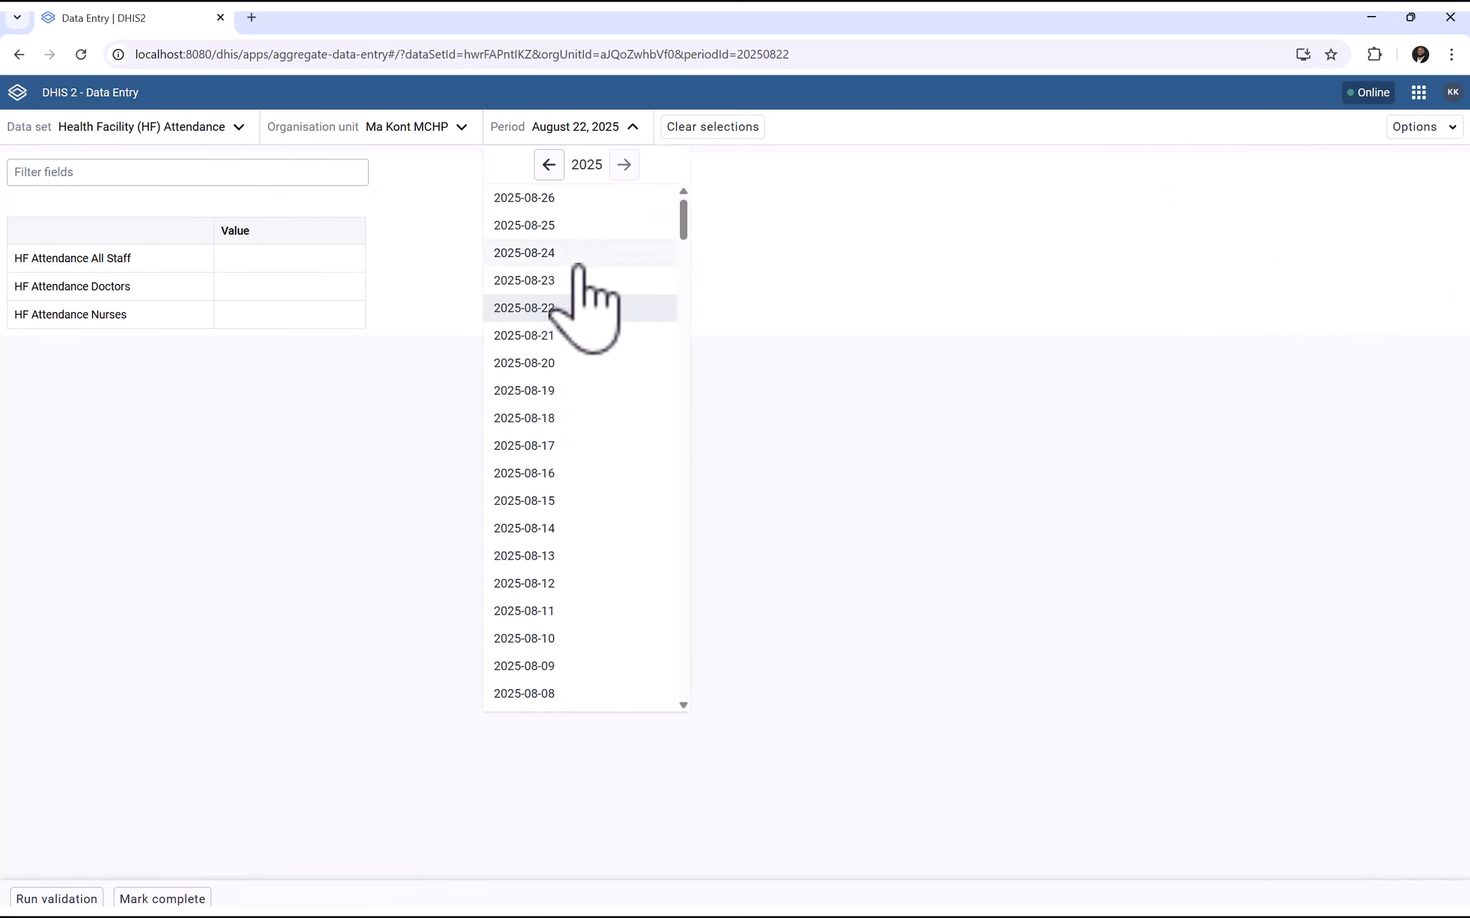
pyautogui.click(516, 337)
# Record All Staff 13, Doctors 2, Nurses 4, mark complete, then select 2025-08-22
pyautogui.click(242, 266)
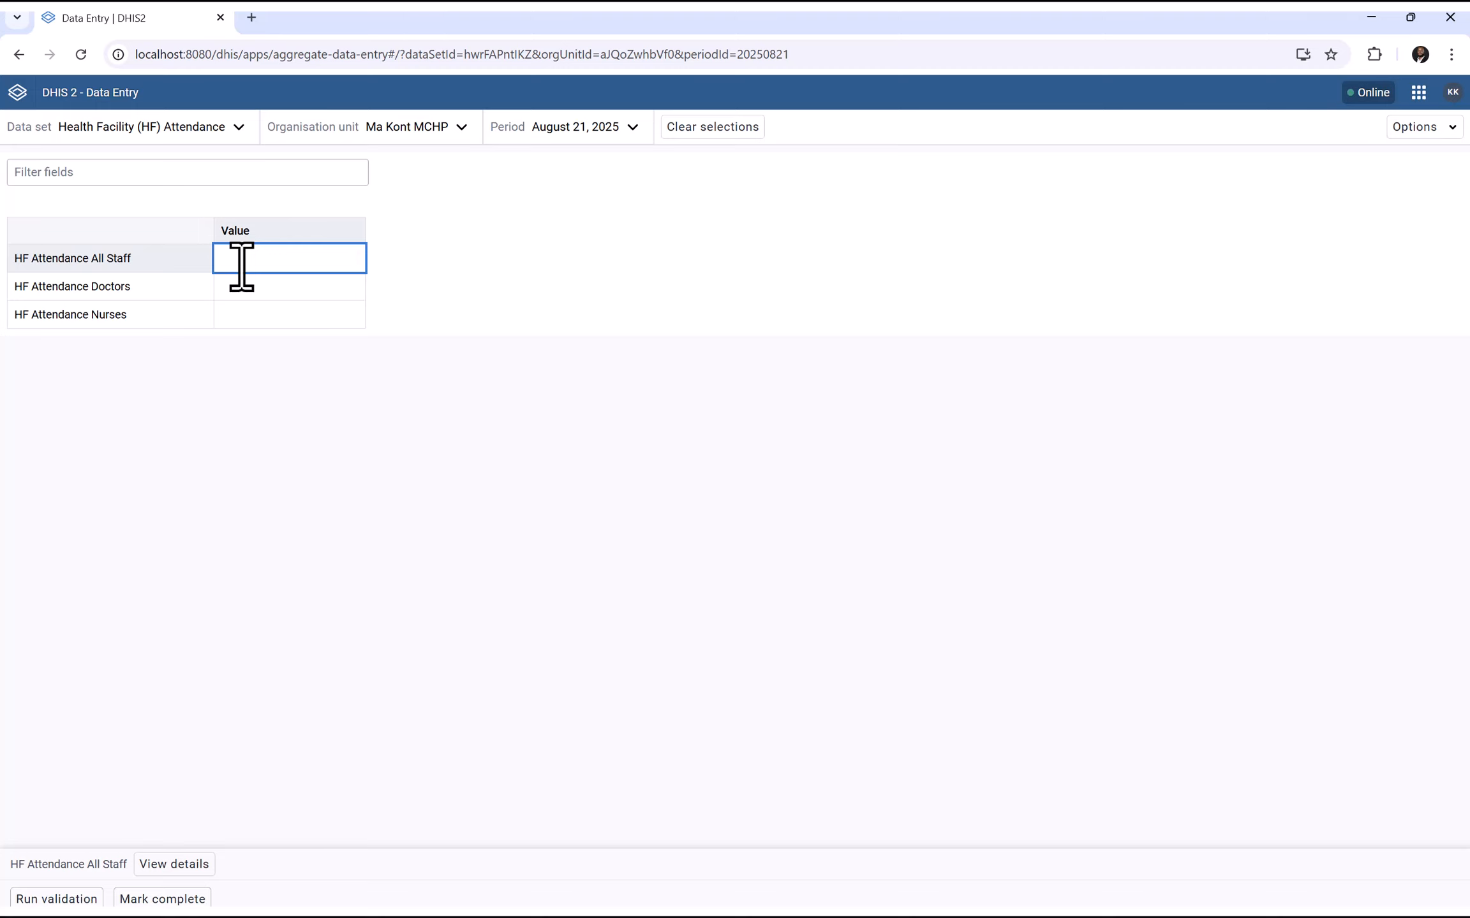
pyautogui.write('13')
pyautogui.click(239, 295)
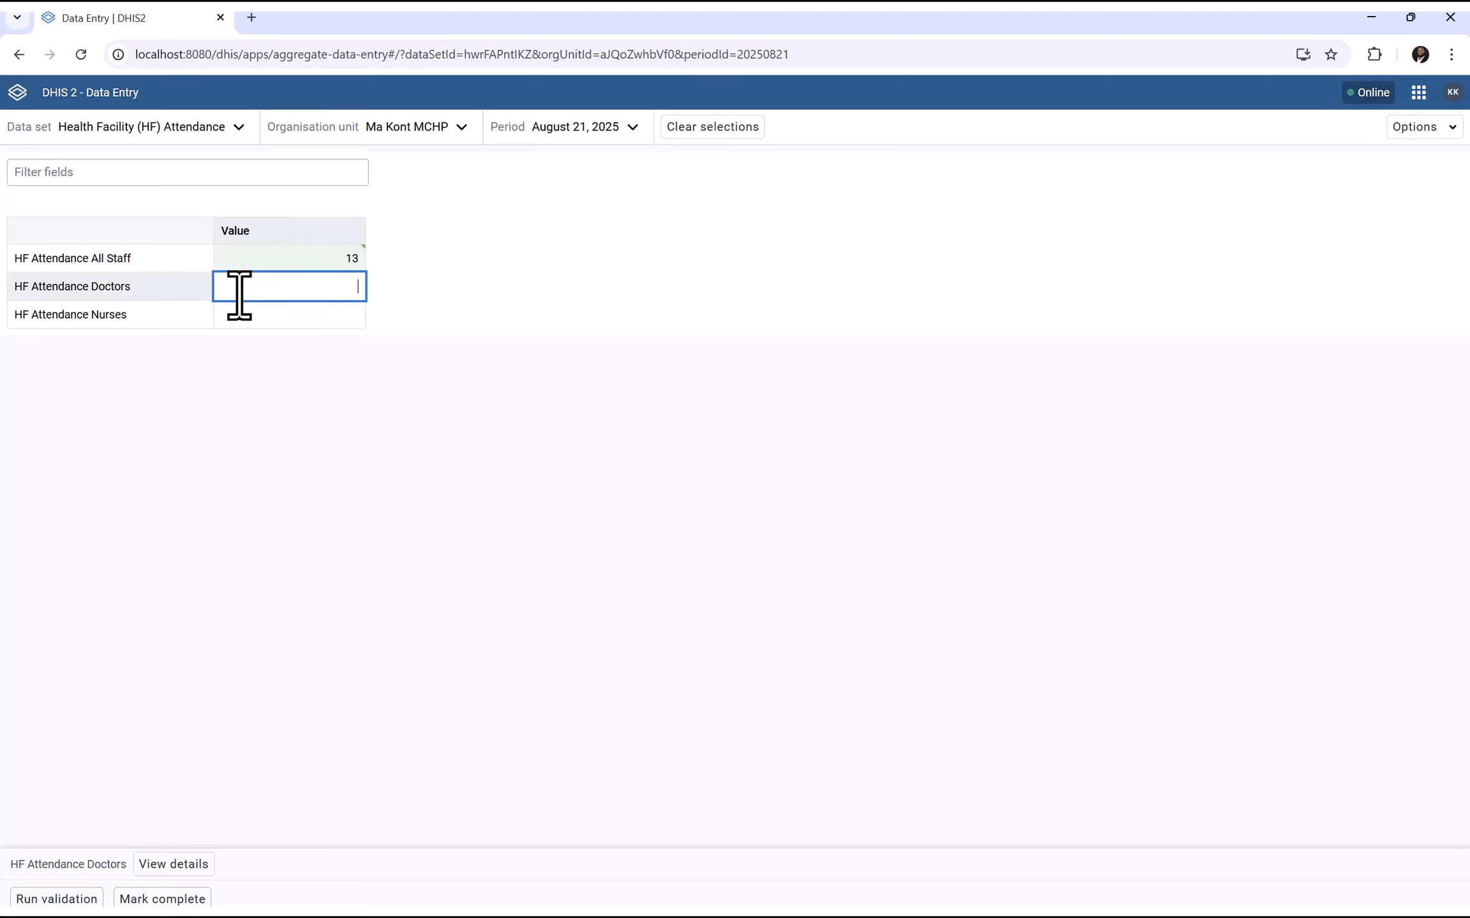
pyautogui.write('2')
pyautogui.click(245, 317)
pyautogui.click(295, 465)
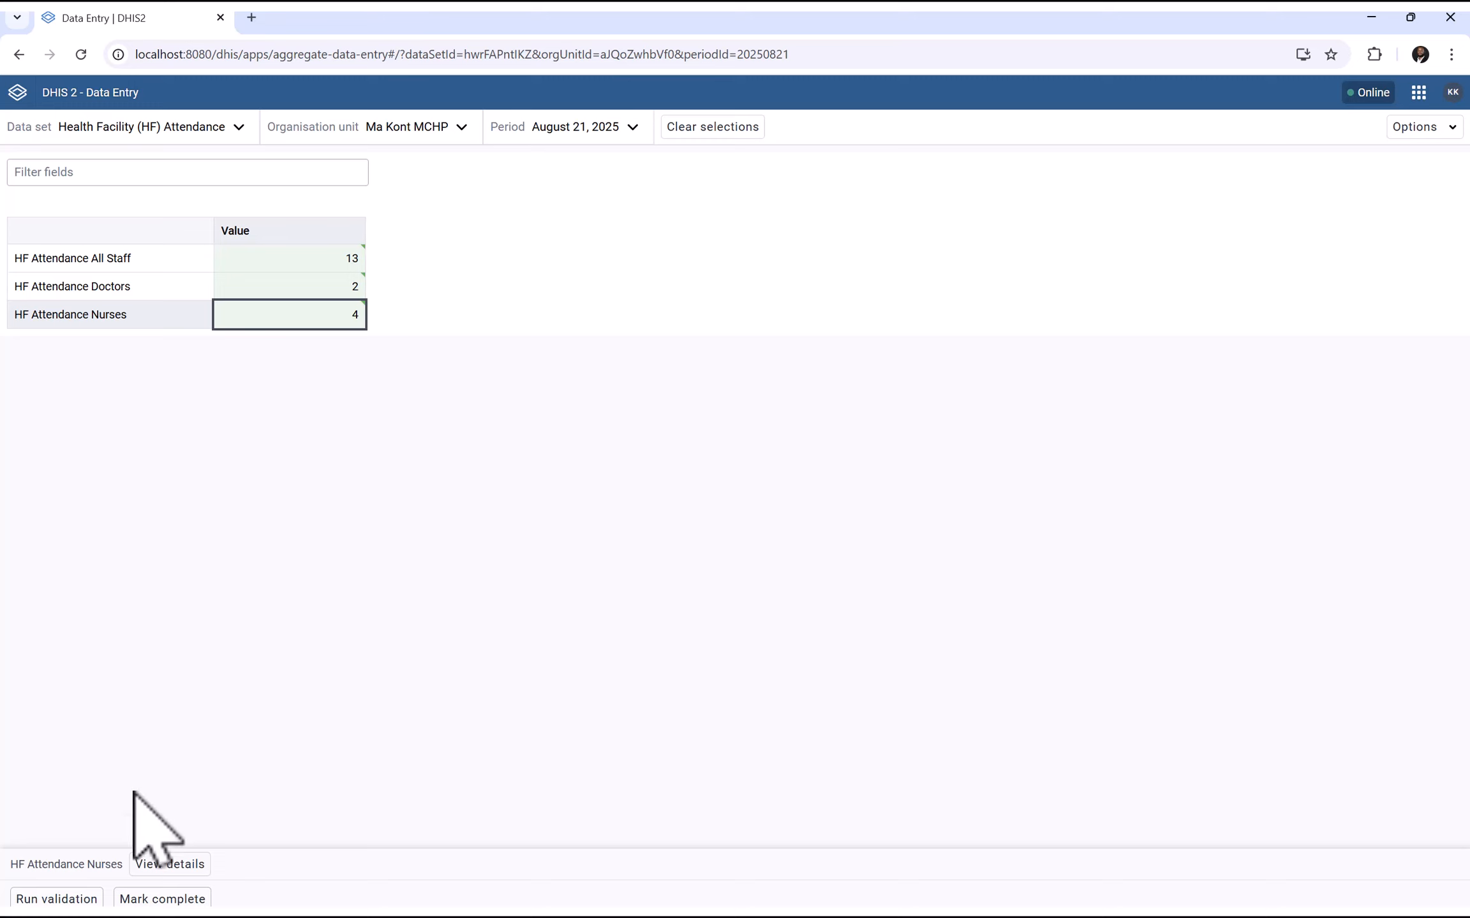
pyautogui.click(153, 899)
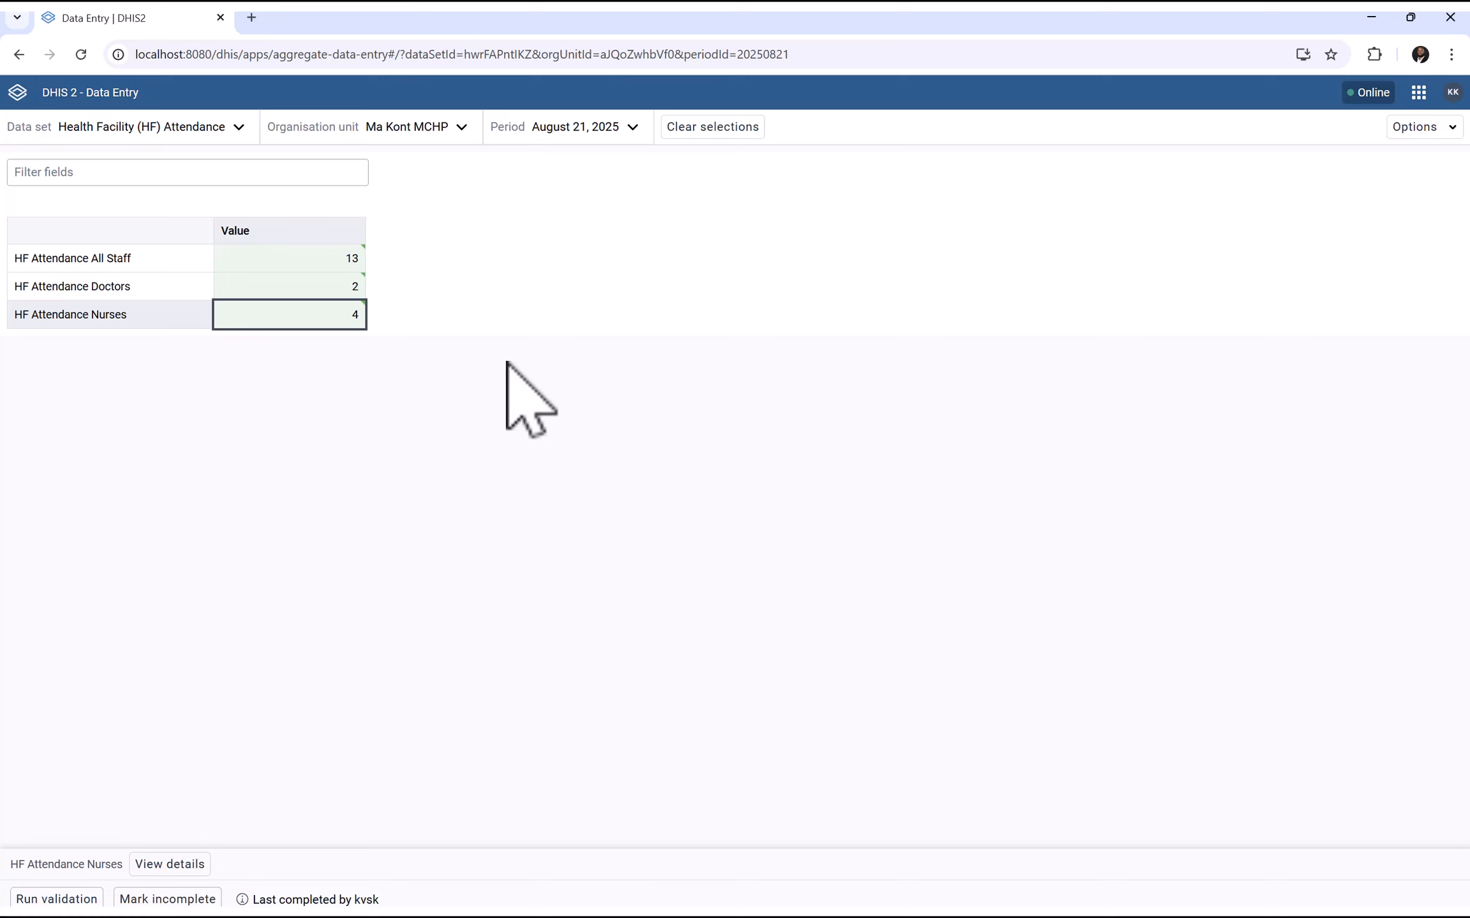
pyautogui.click(593, 131)
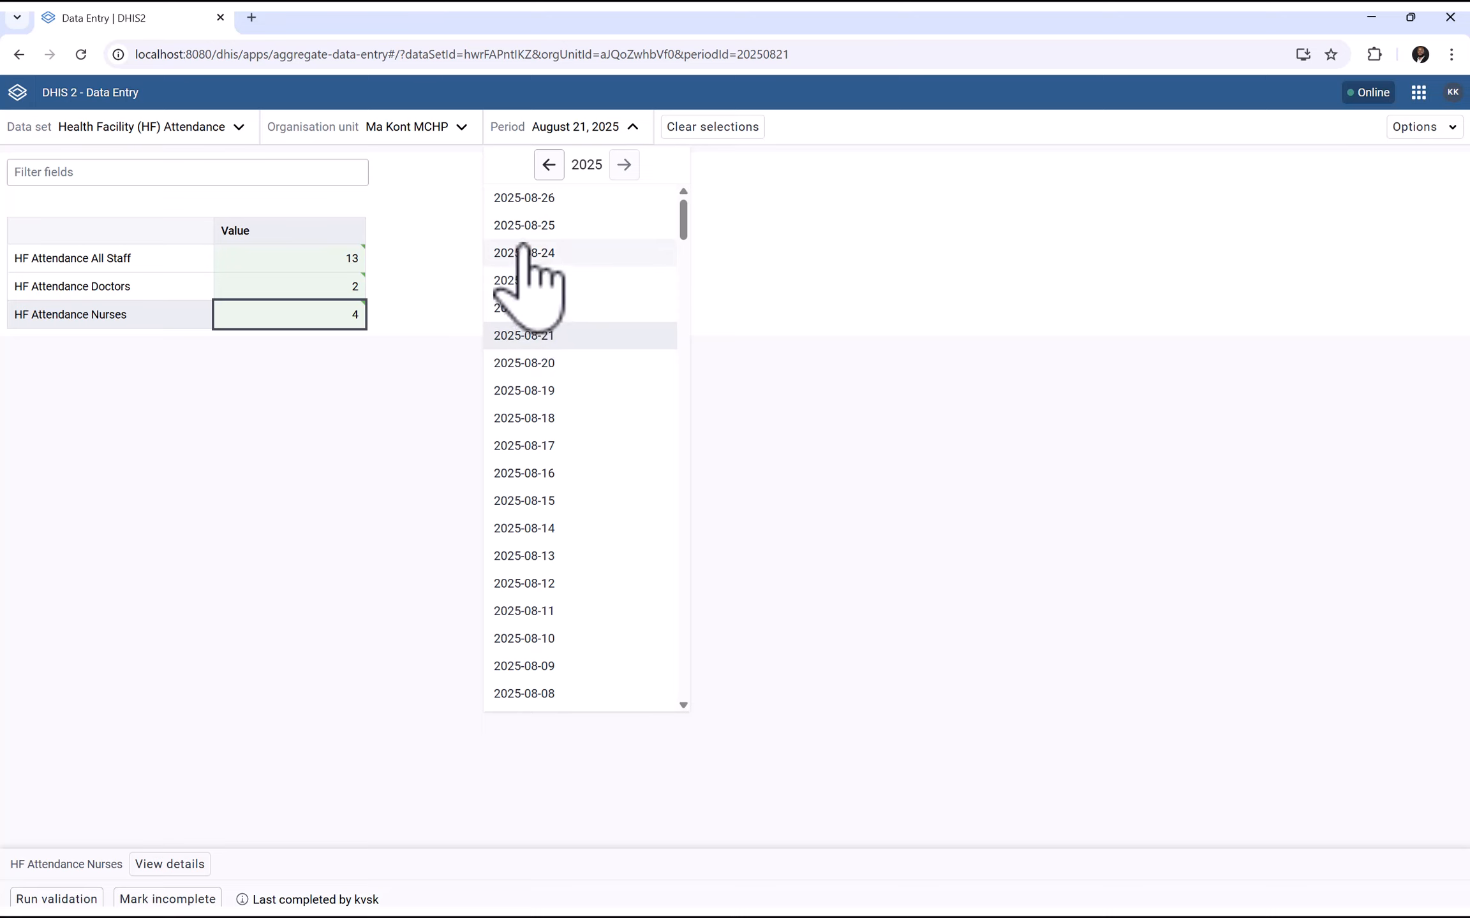
pyautogui.click(534, 308)
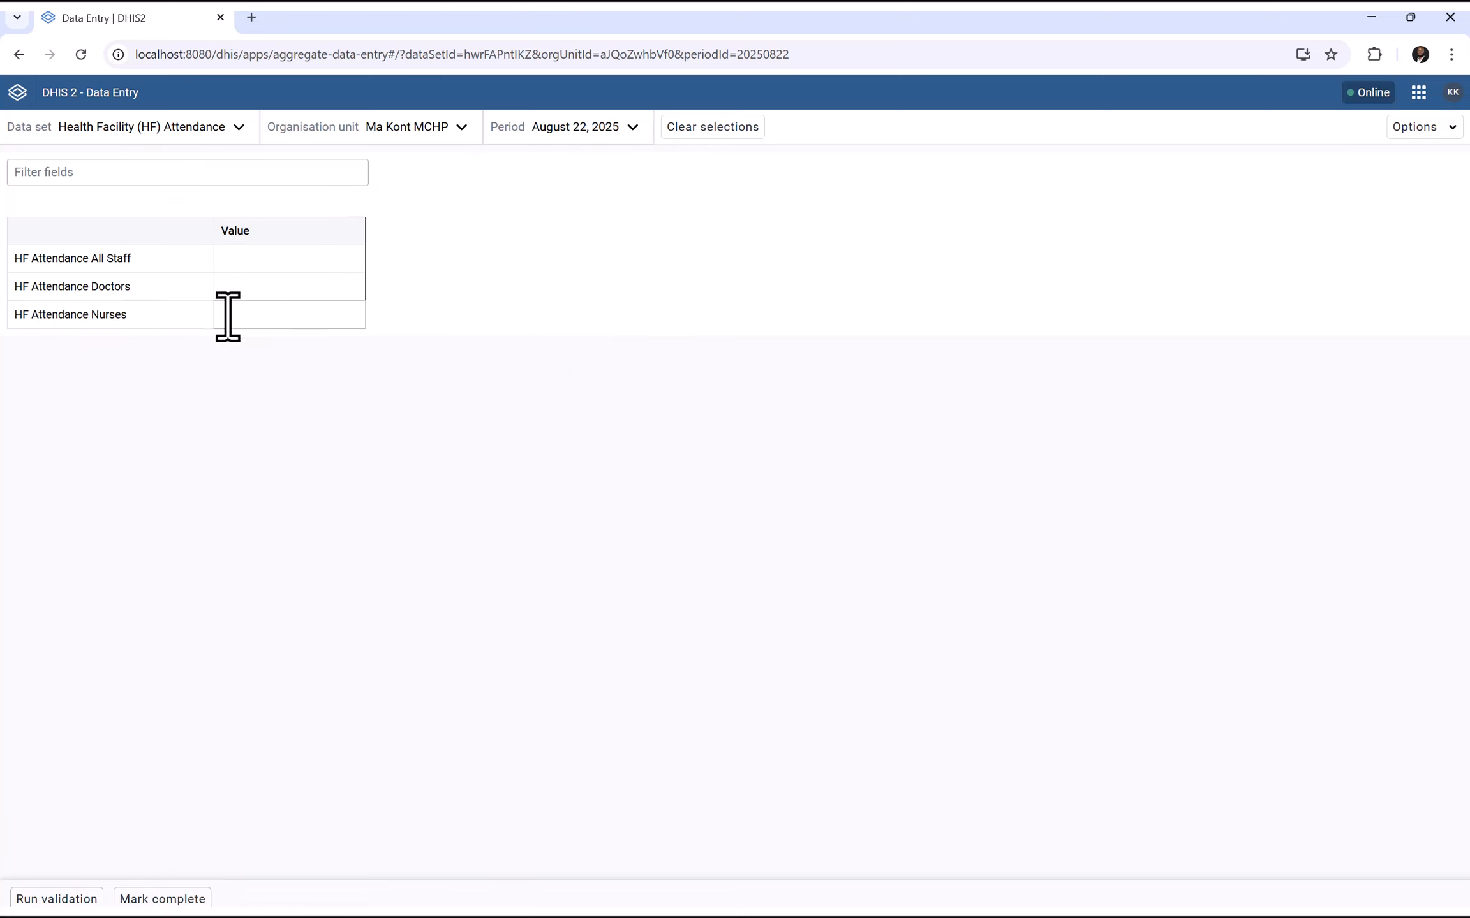
# Enter All Staff -12 and Doctors 23 on the August 22 form
pyautogui.click(234, 267)
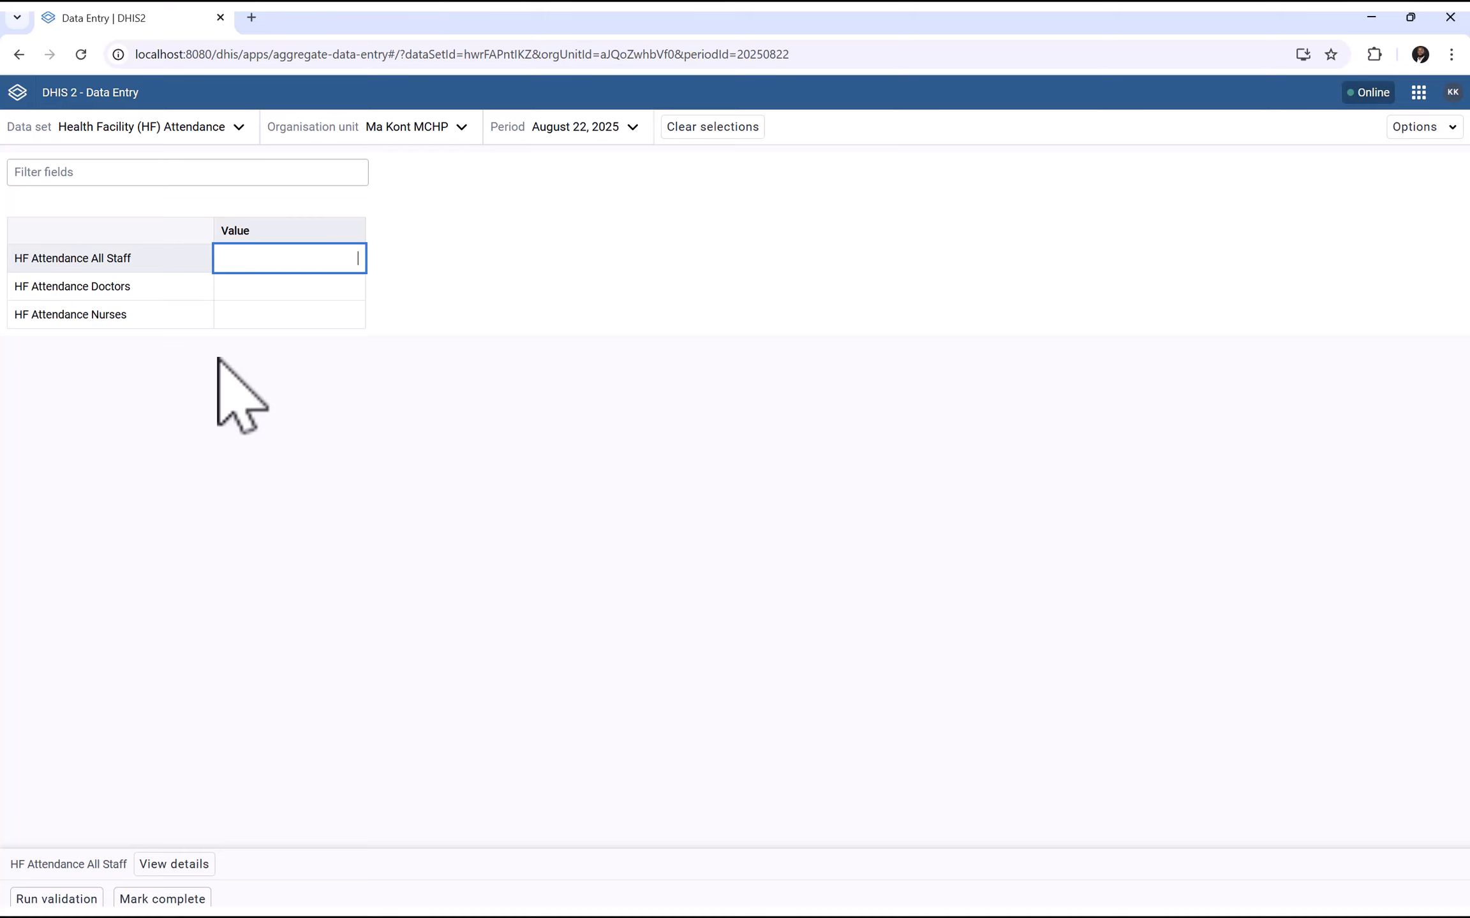
pyautogui.write('2')
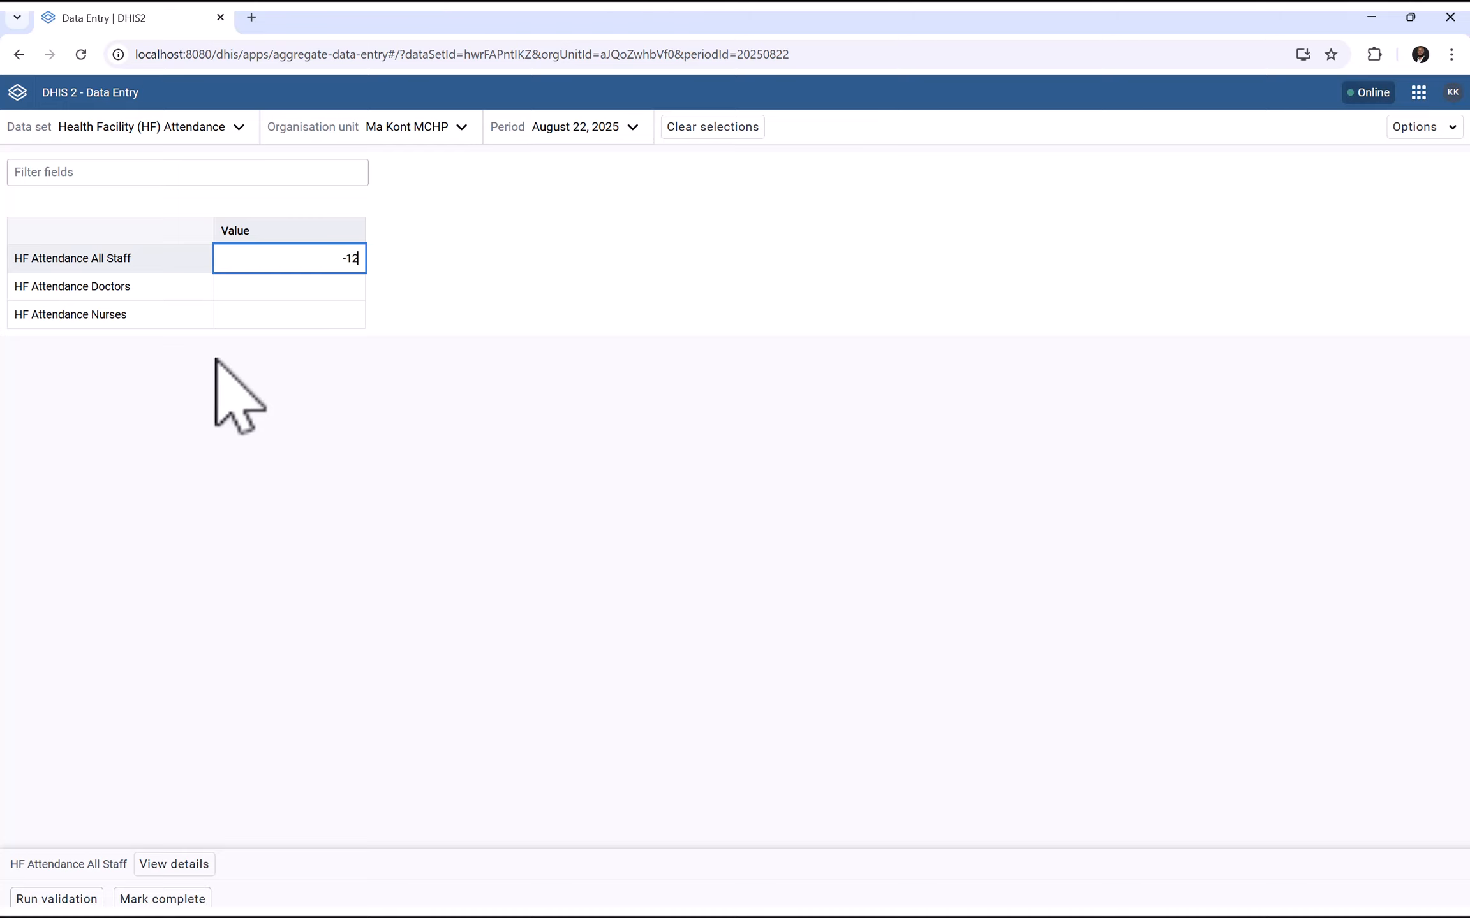
pyautogui.click(265, 291)
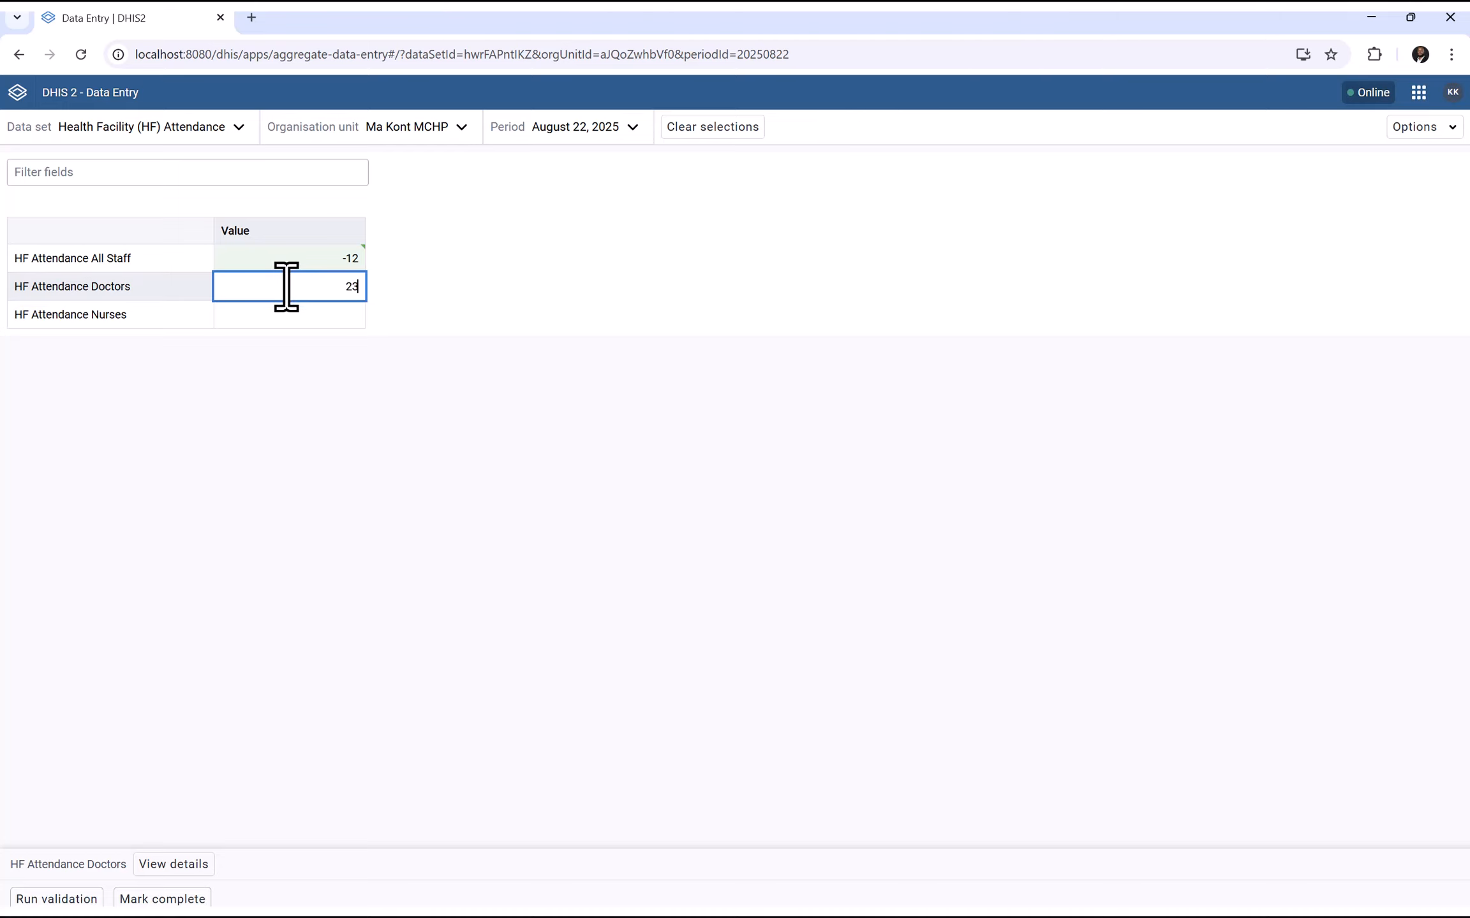
pyautogui.click(276, 317)
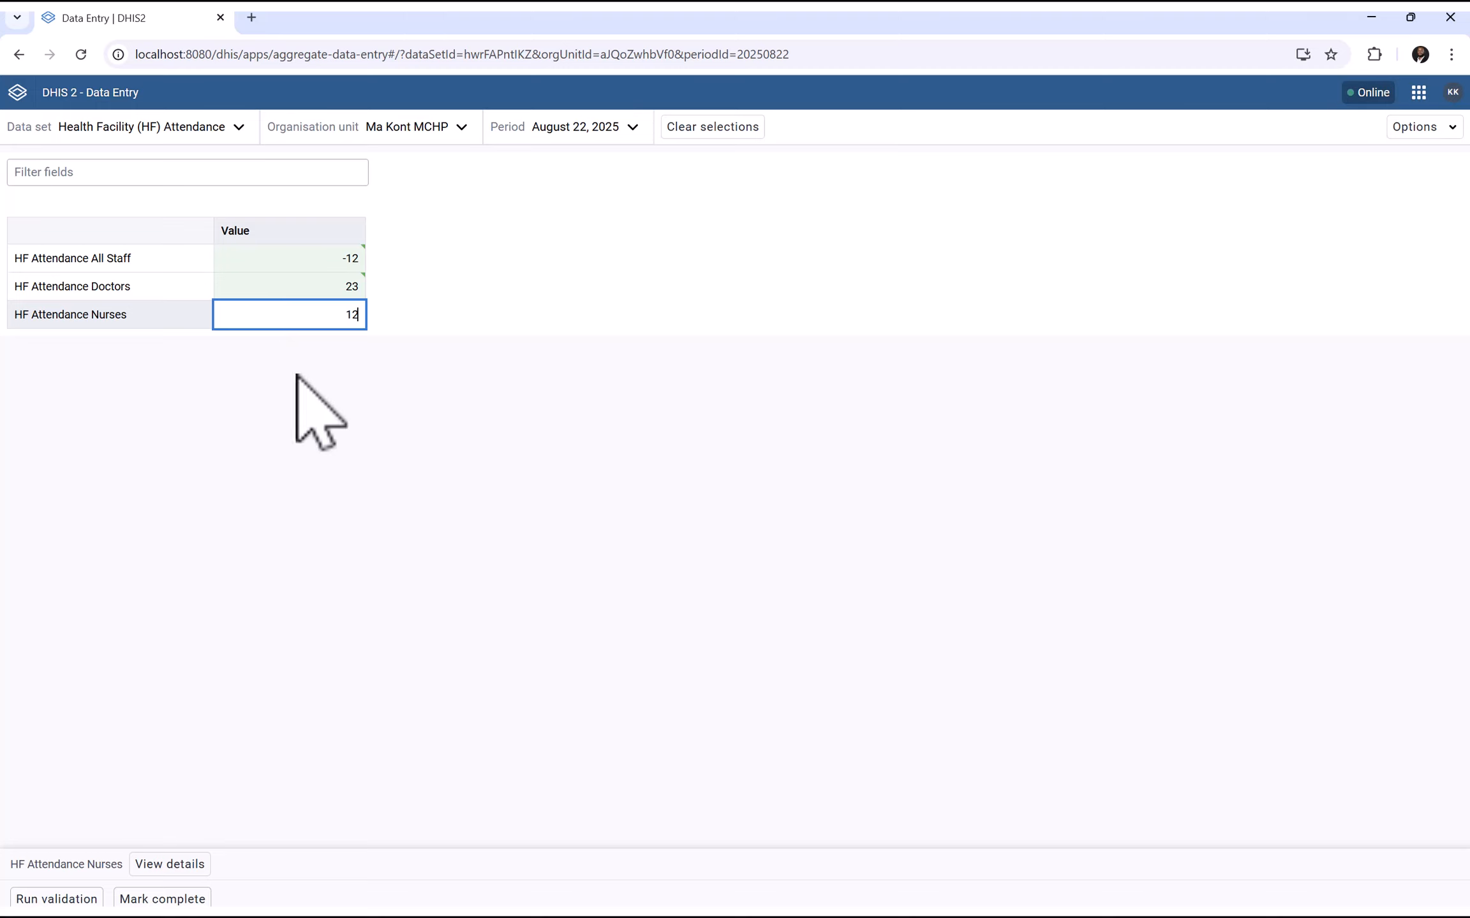
# Save Nurses 12, run validation with no alerts, close the results, and mark August 22 complete
pyautogui.click(301, 419)
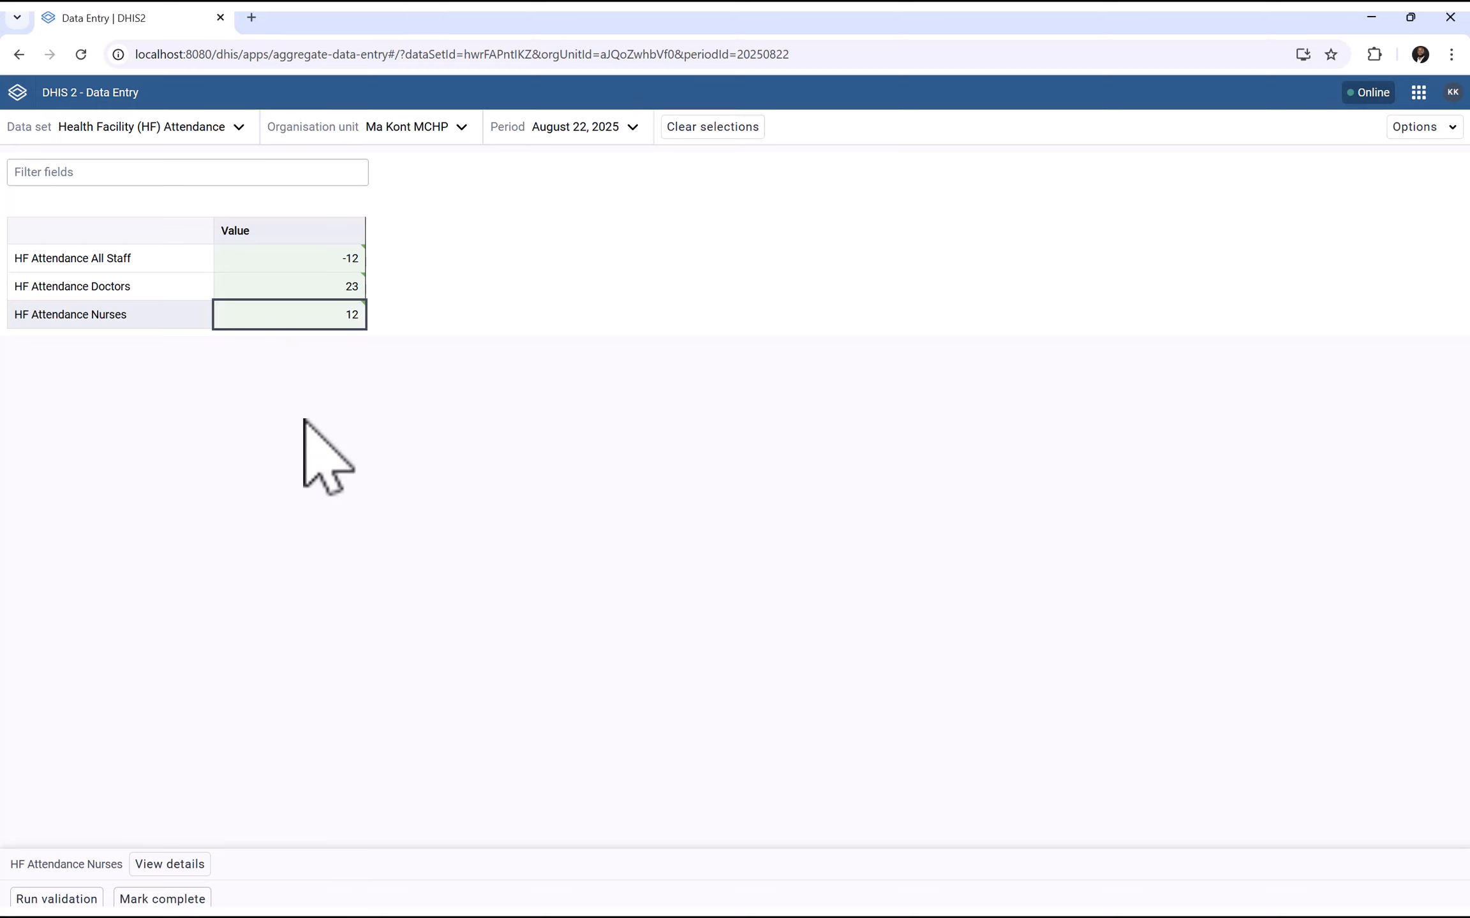
pyautogui.click(35, 899)
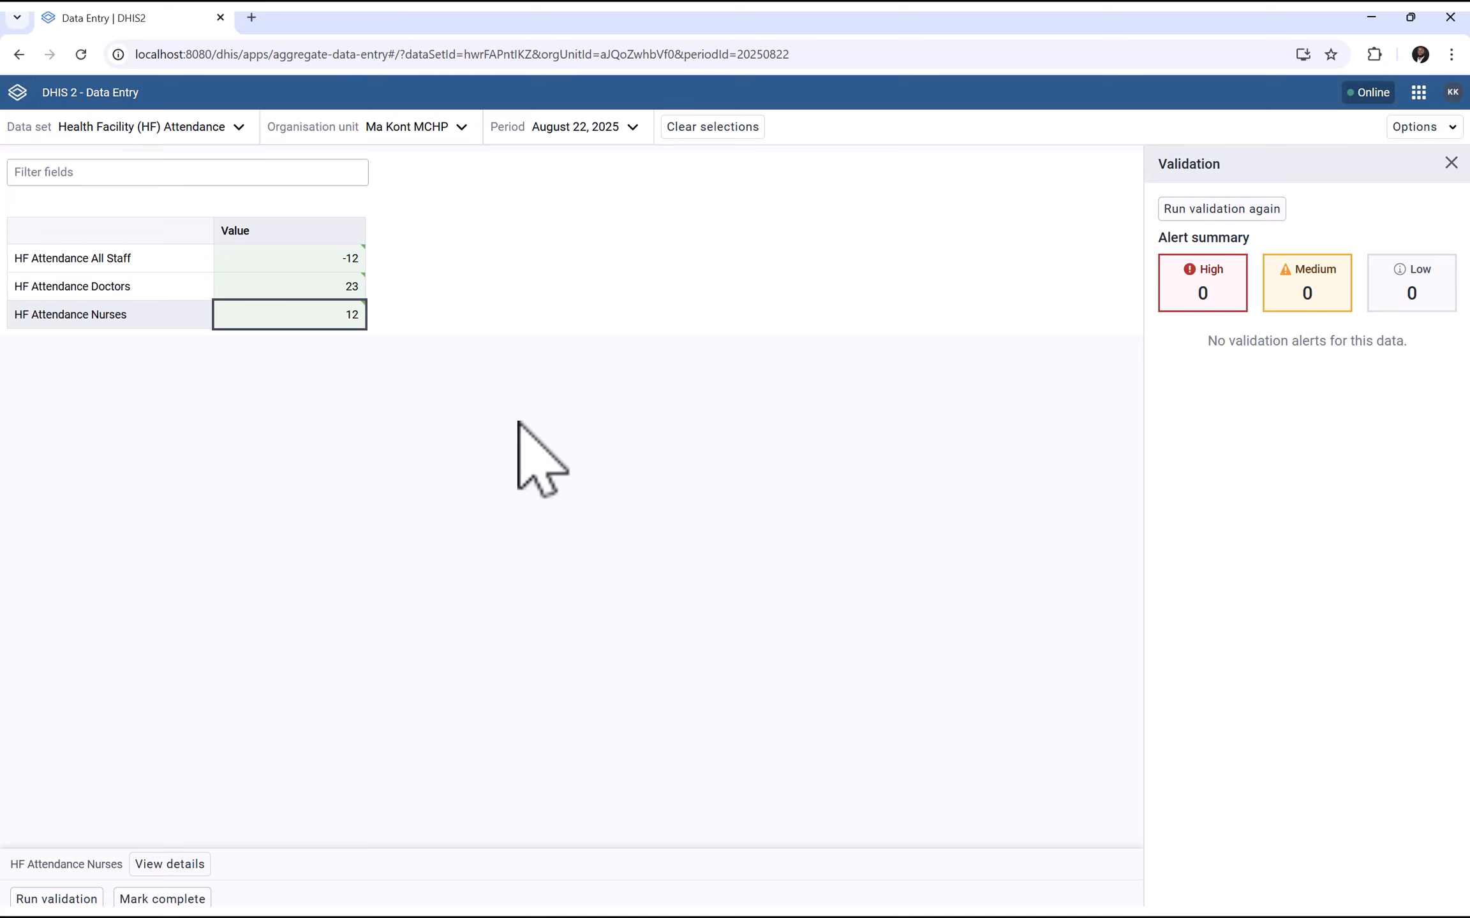
pyautogui.click(338, 261)
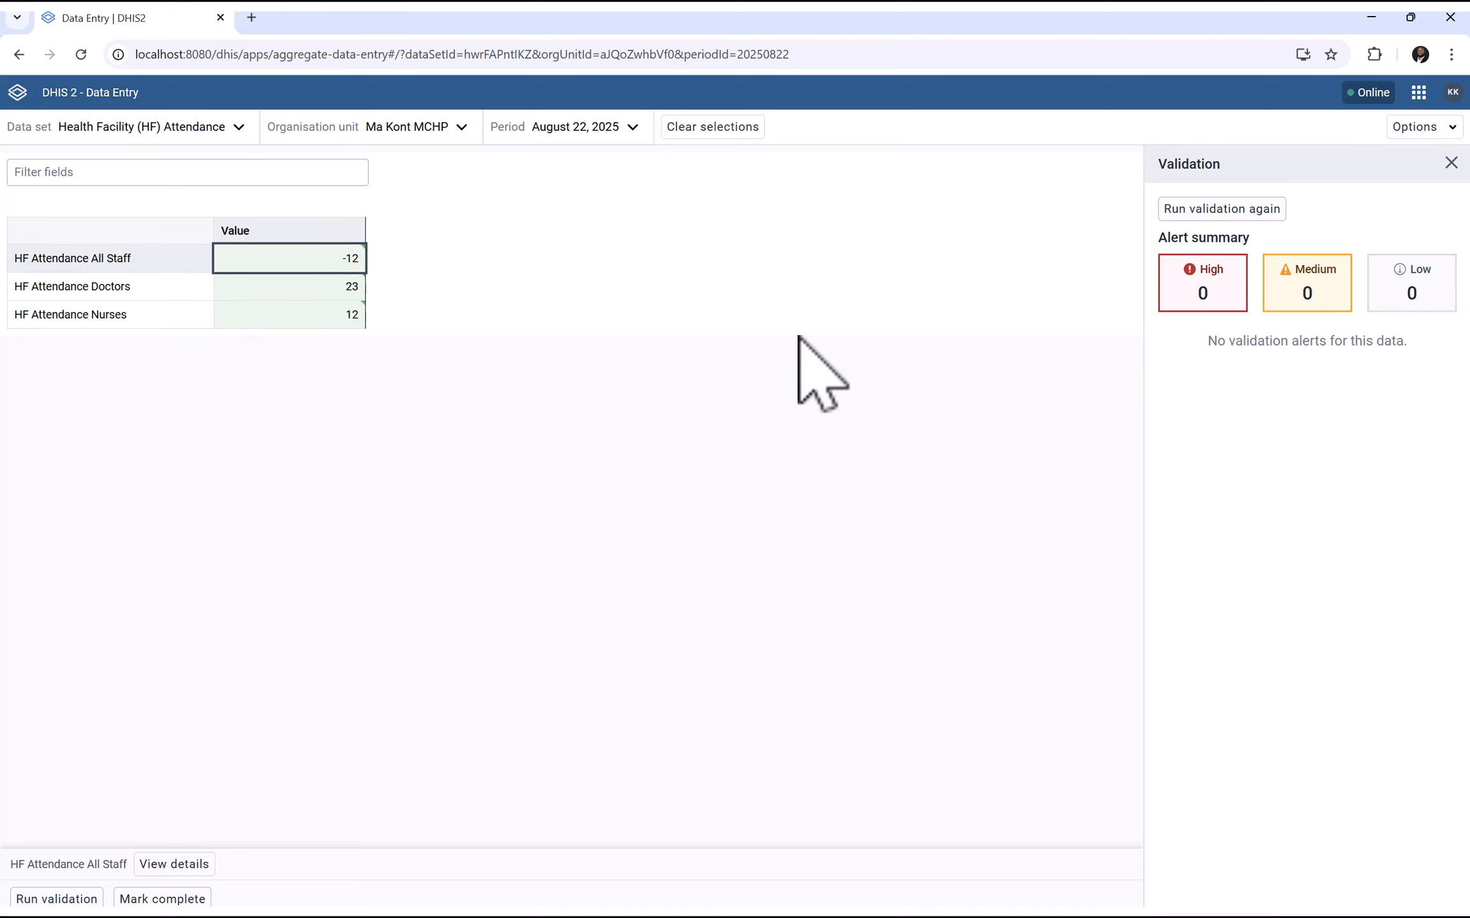
pyautogui.click(1451, 163)
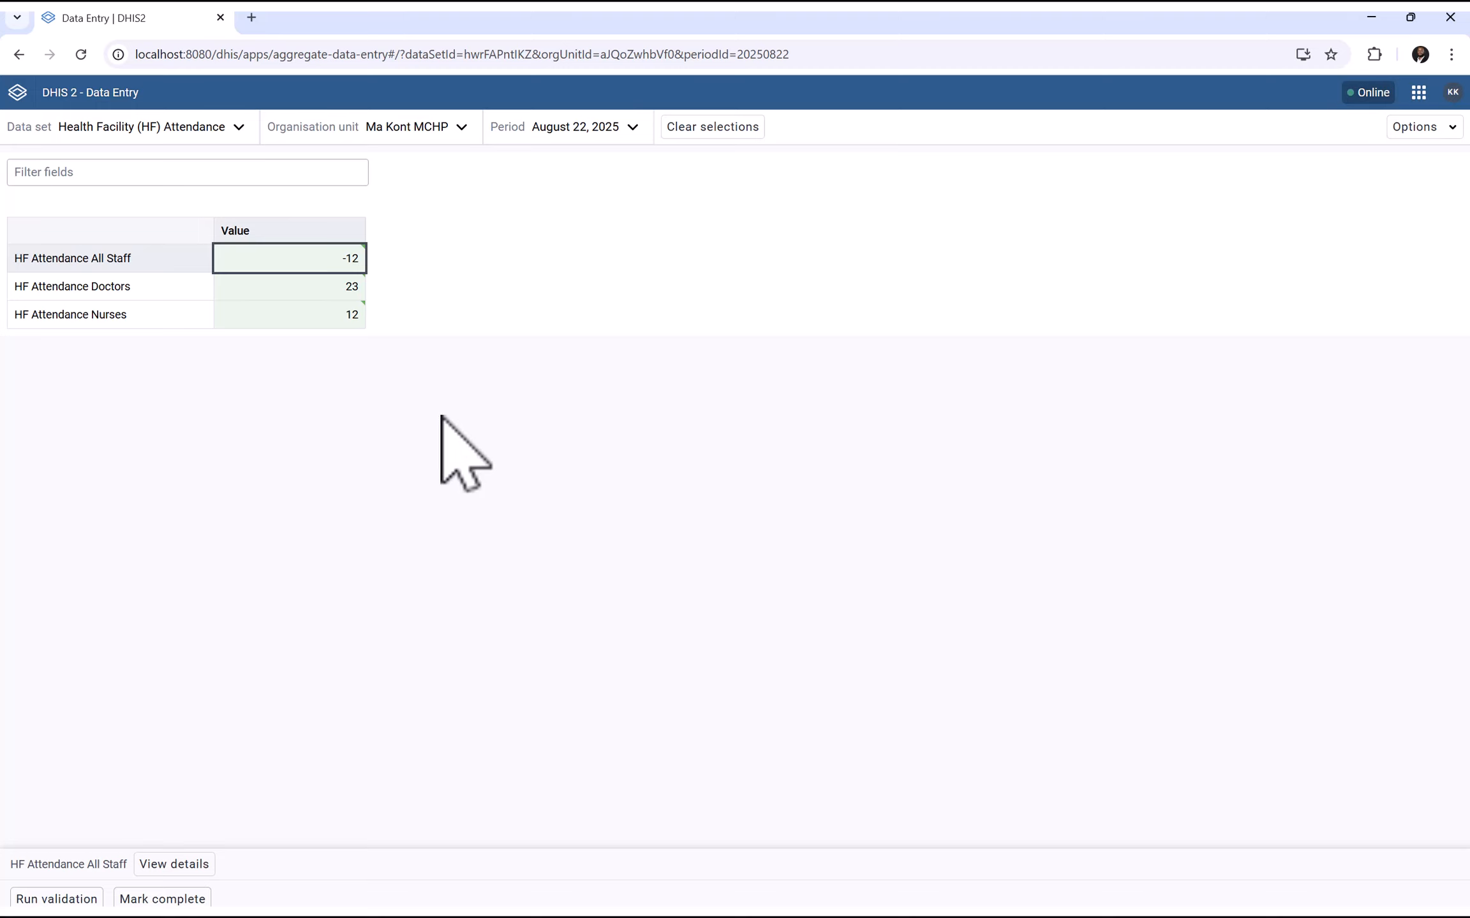
pyautogui.click(153, 899)
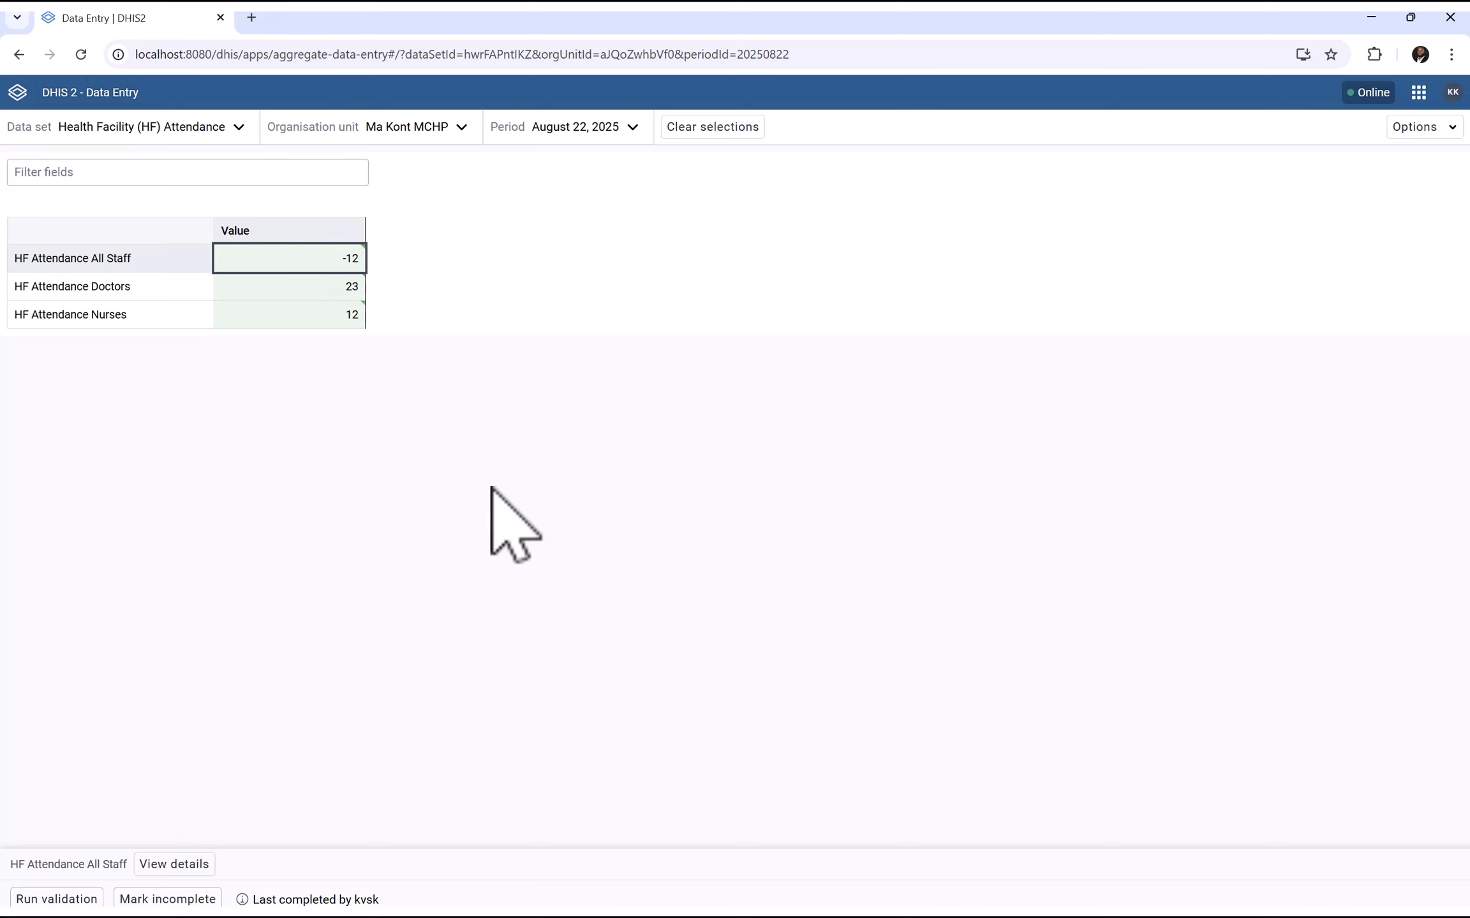
pyautogui.click(582, 130)
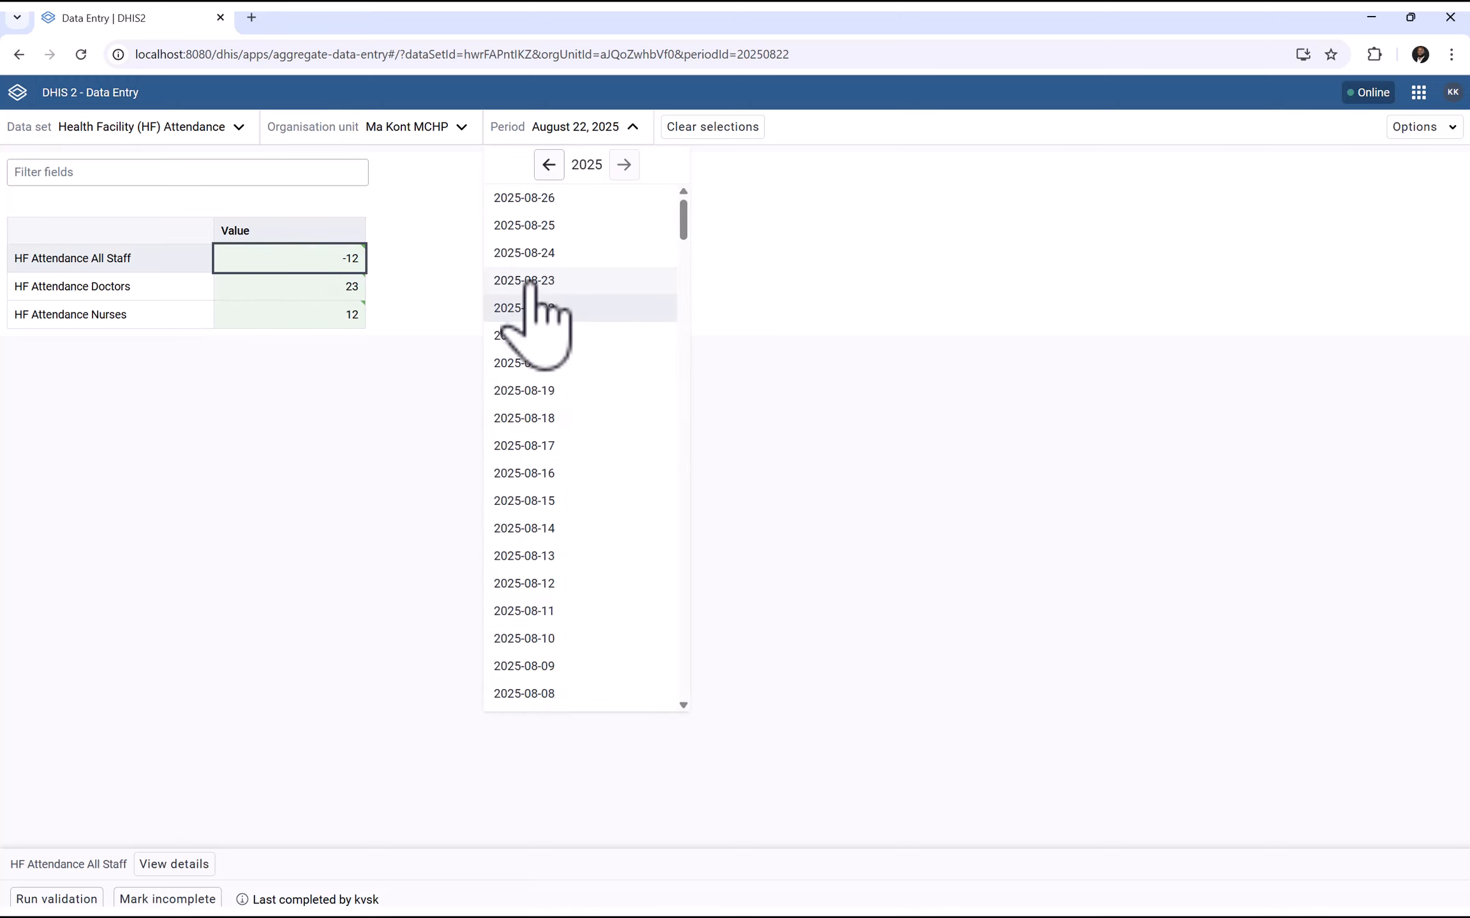
# Select period 2025-08-24 to show the blank Ma Kont MCHP form, then open the Start menu
pyautogui.click(980, 350)
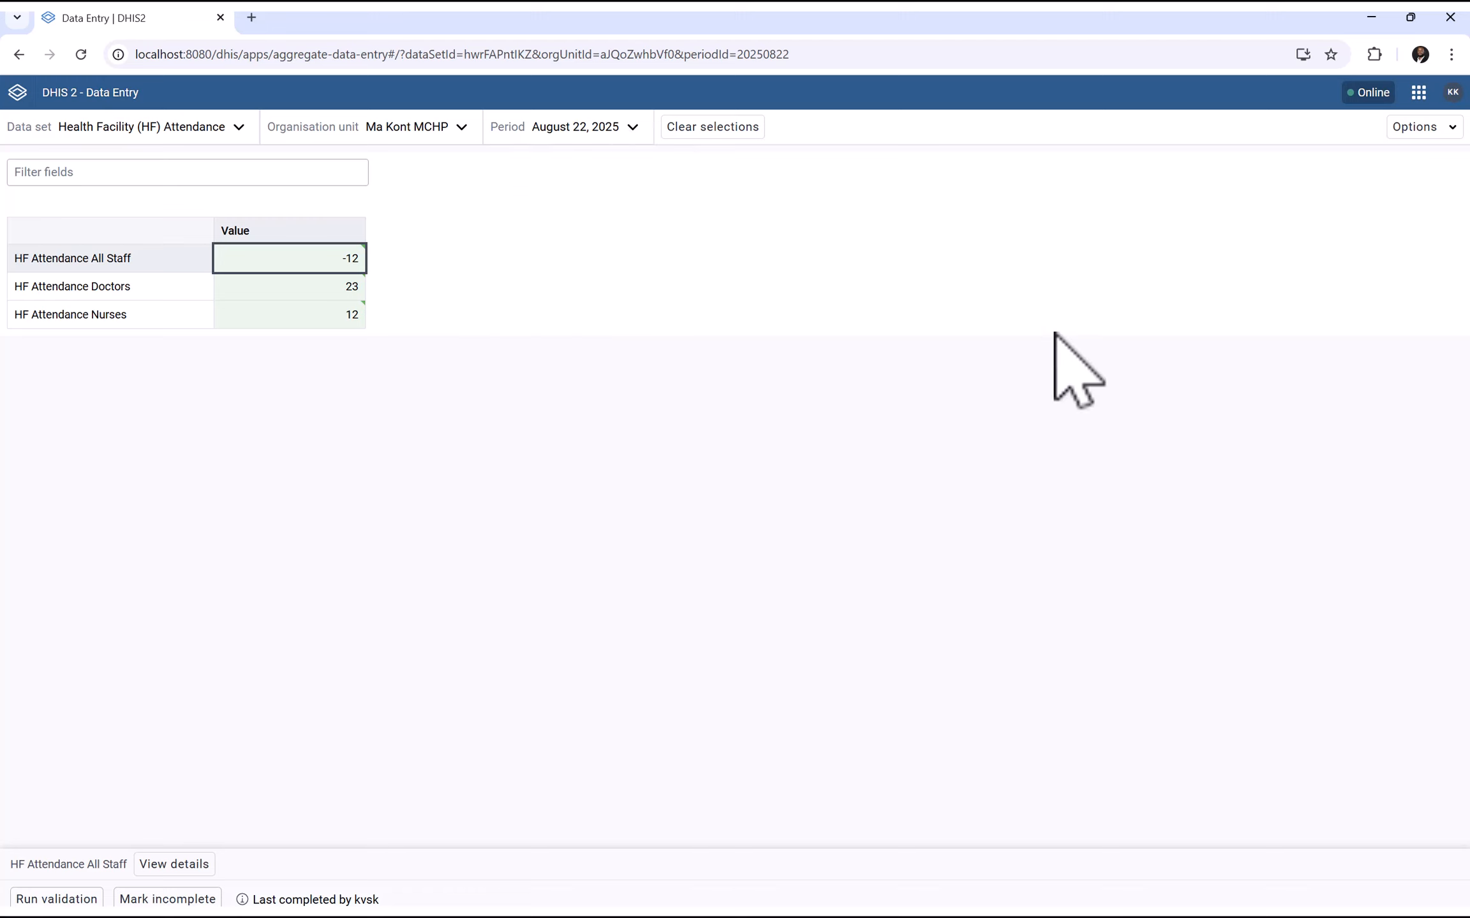
pyautogui.click(578, 131)
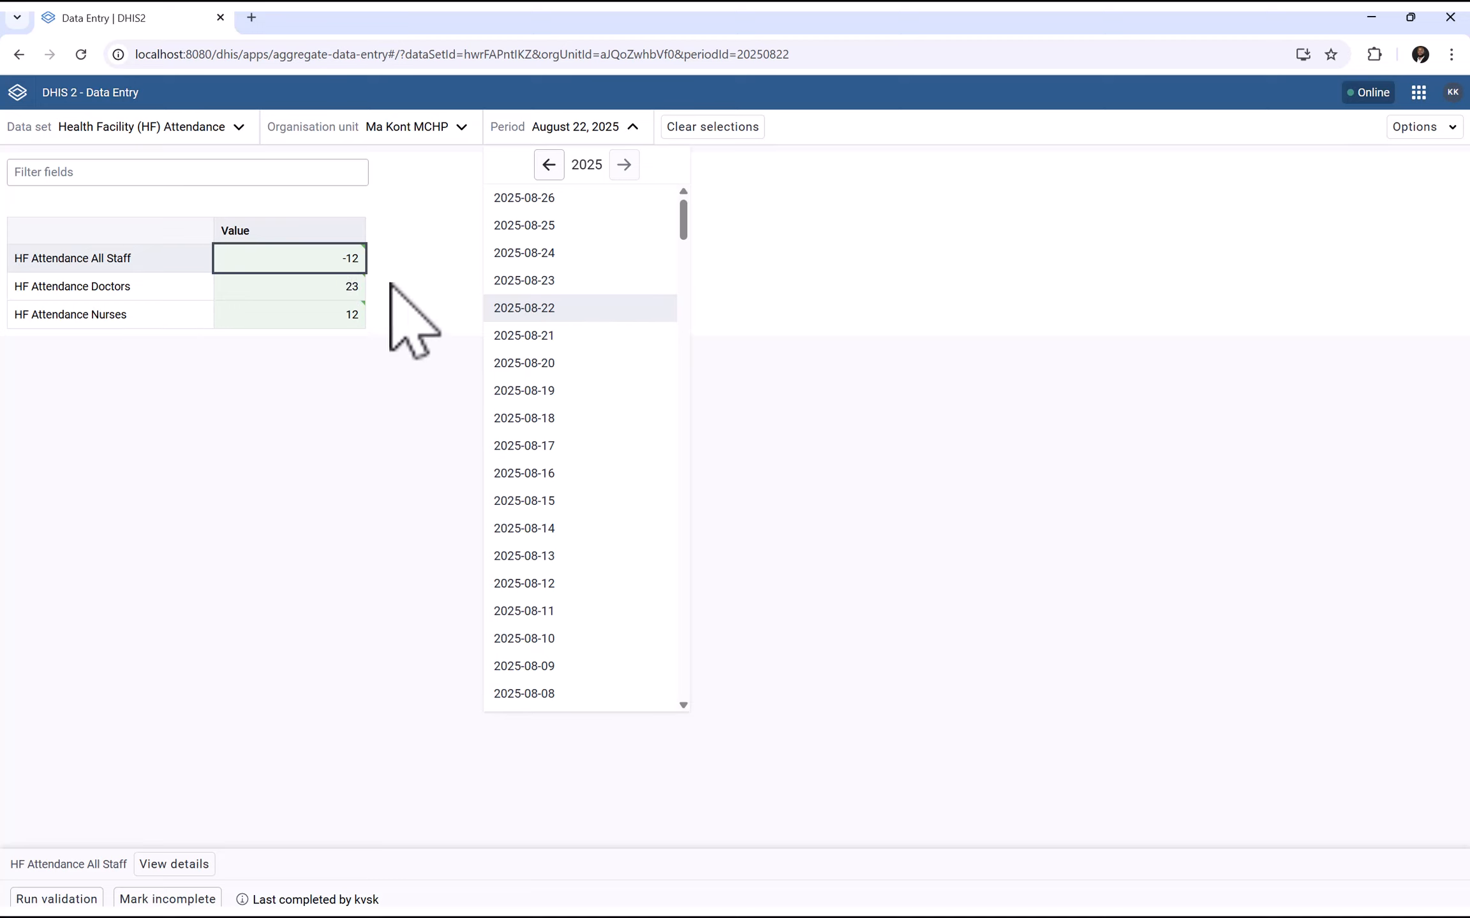
pyautogui.click(524, 252)
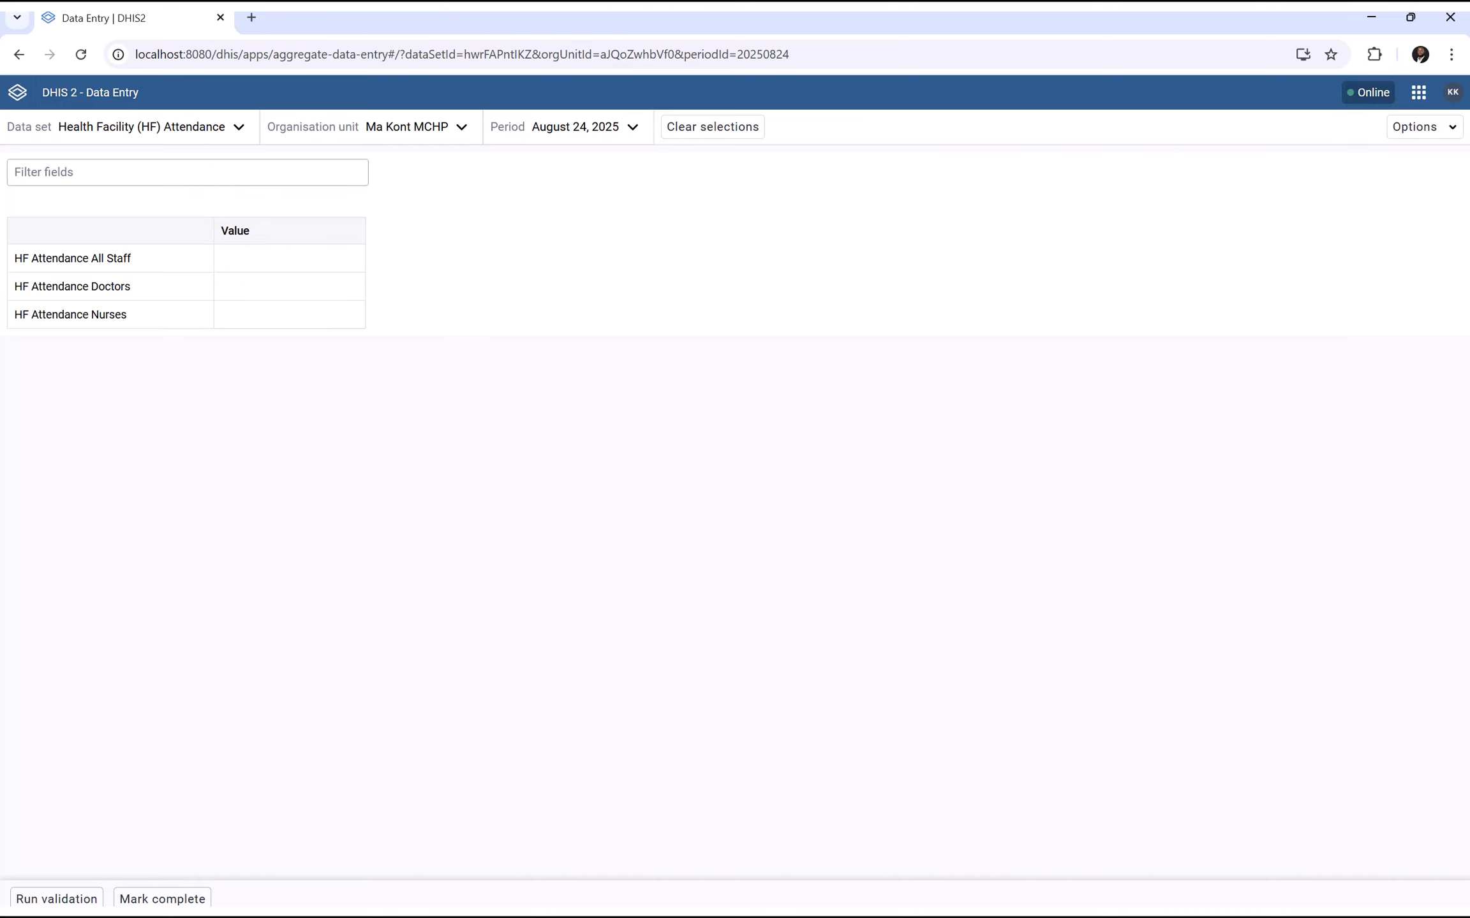
pyautogui.press('super')
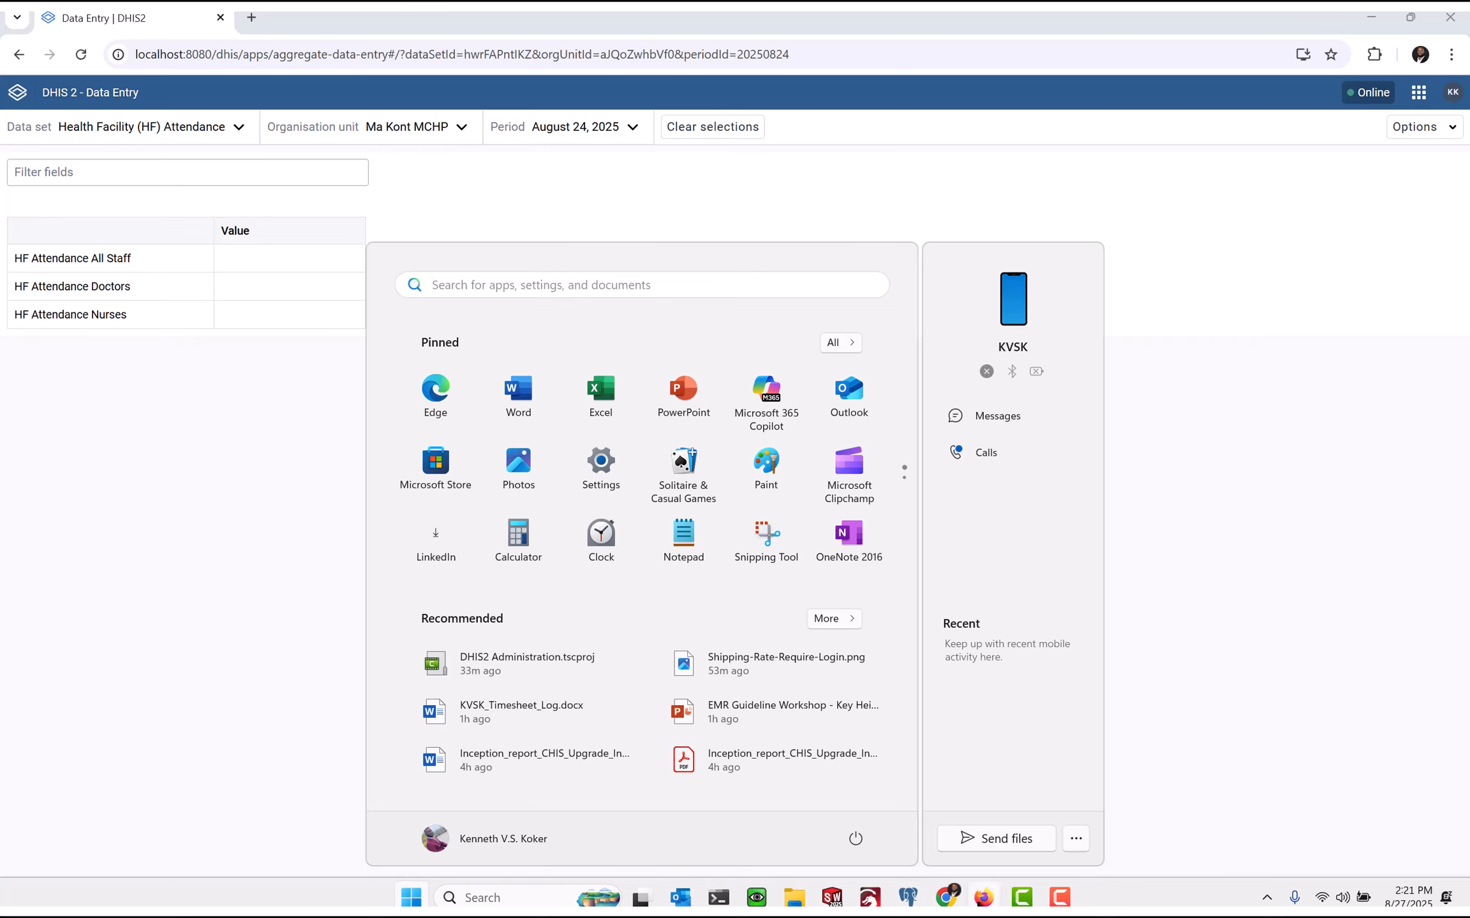
# Show the Health Facility (HF) Attendance data set's details and API URL in Maintenance
pyautogui.click(981, 898)
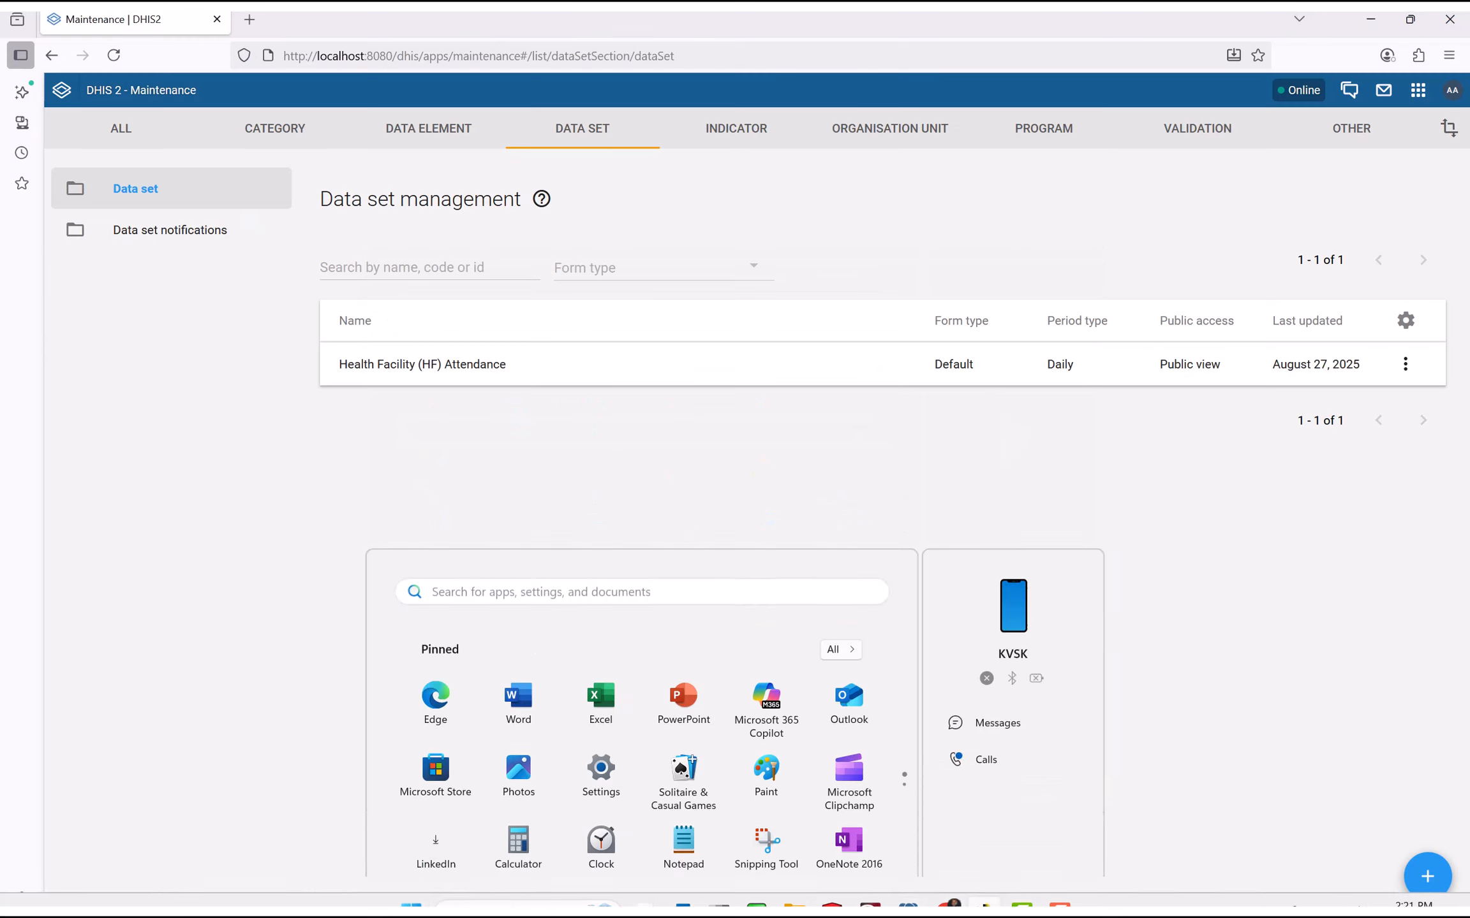
pyautogui.click(382, 364)
pyautogui.click(89, 203)
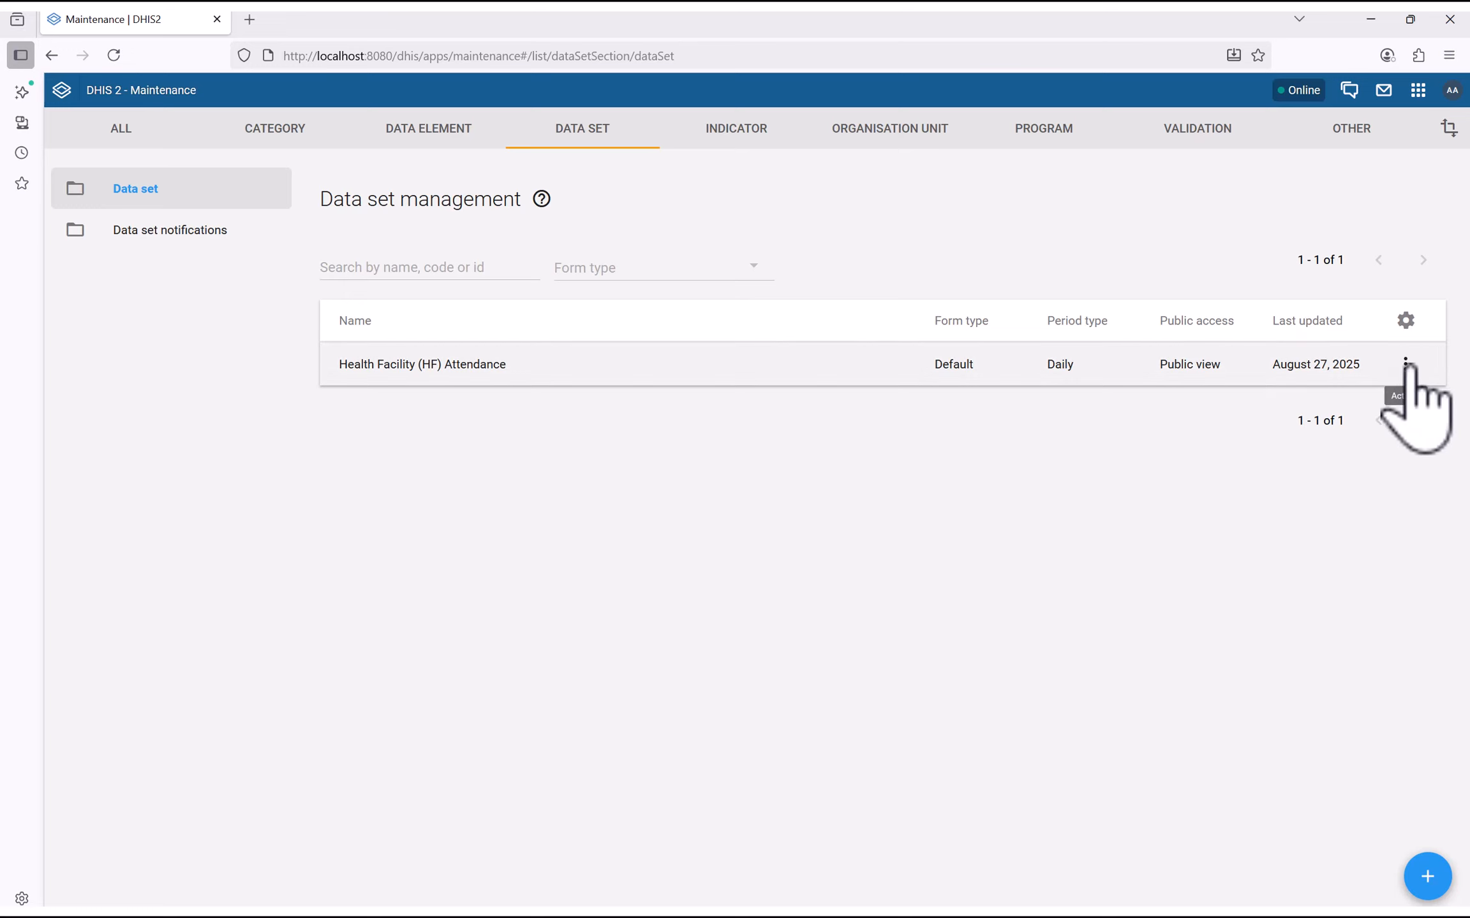
pyautogui.click(1405, 364)
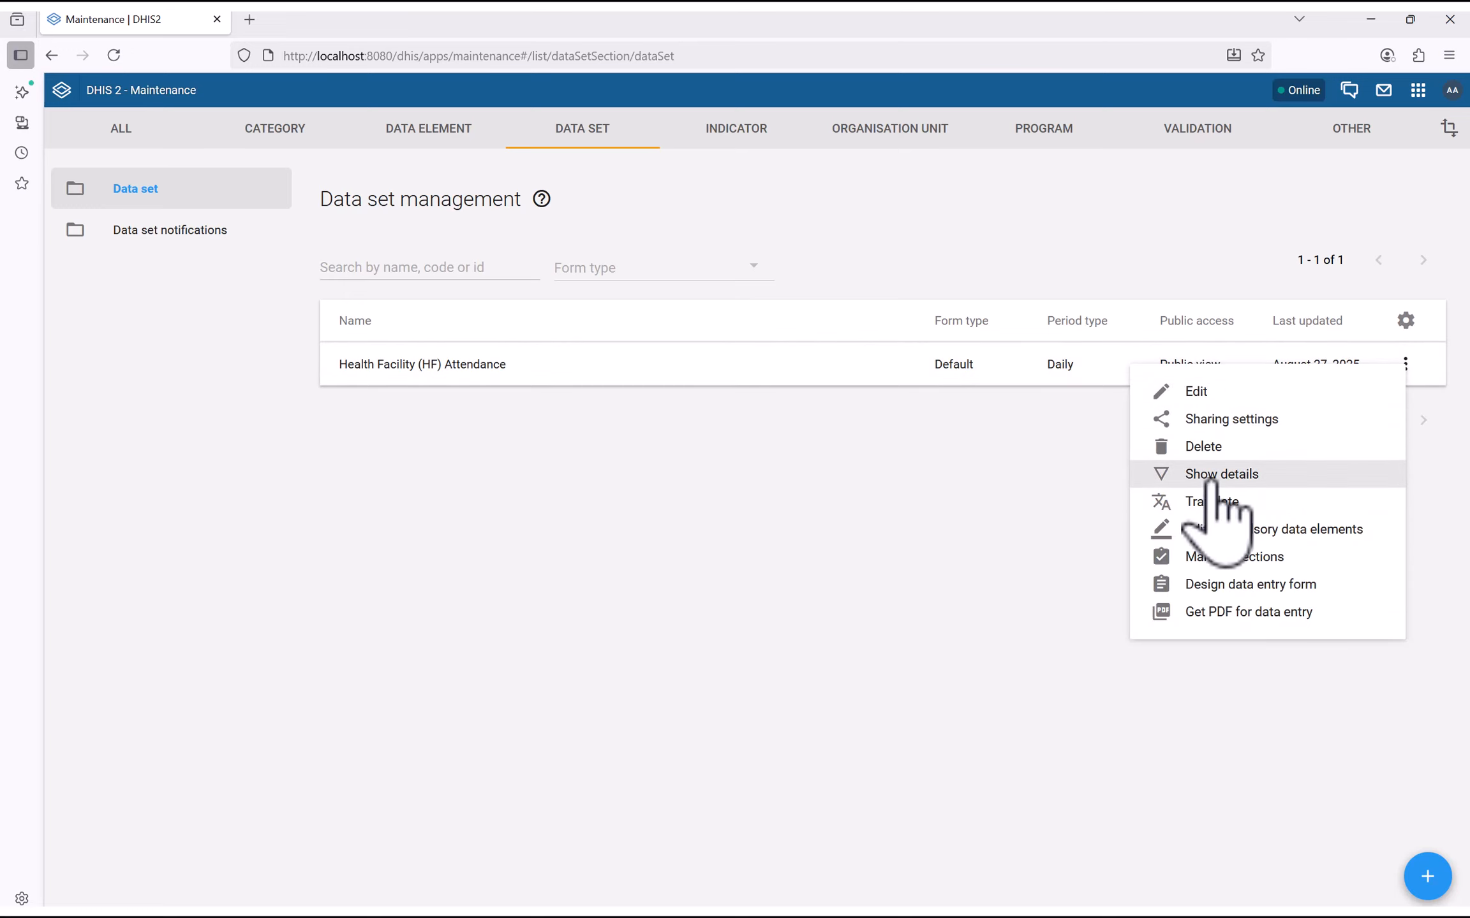
pyautogui.click(1210, 480)
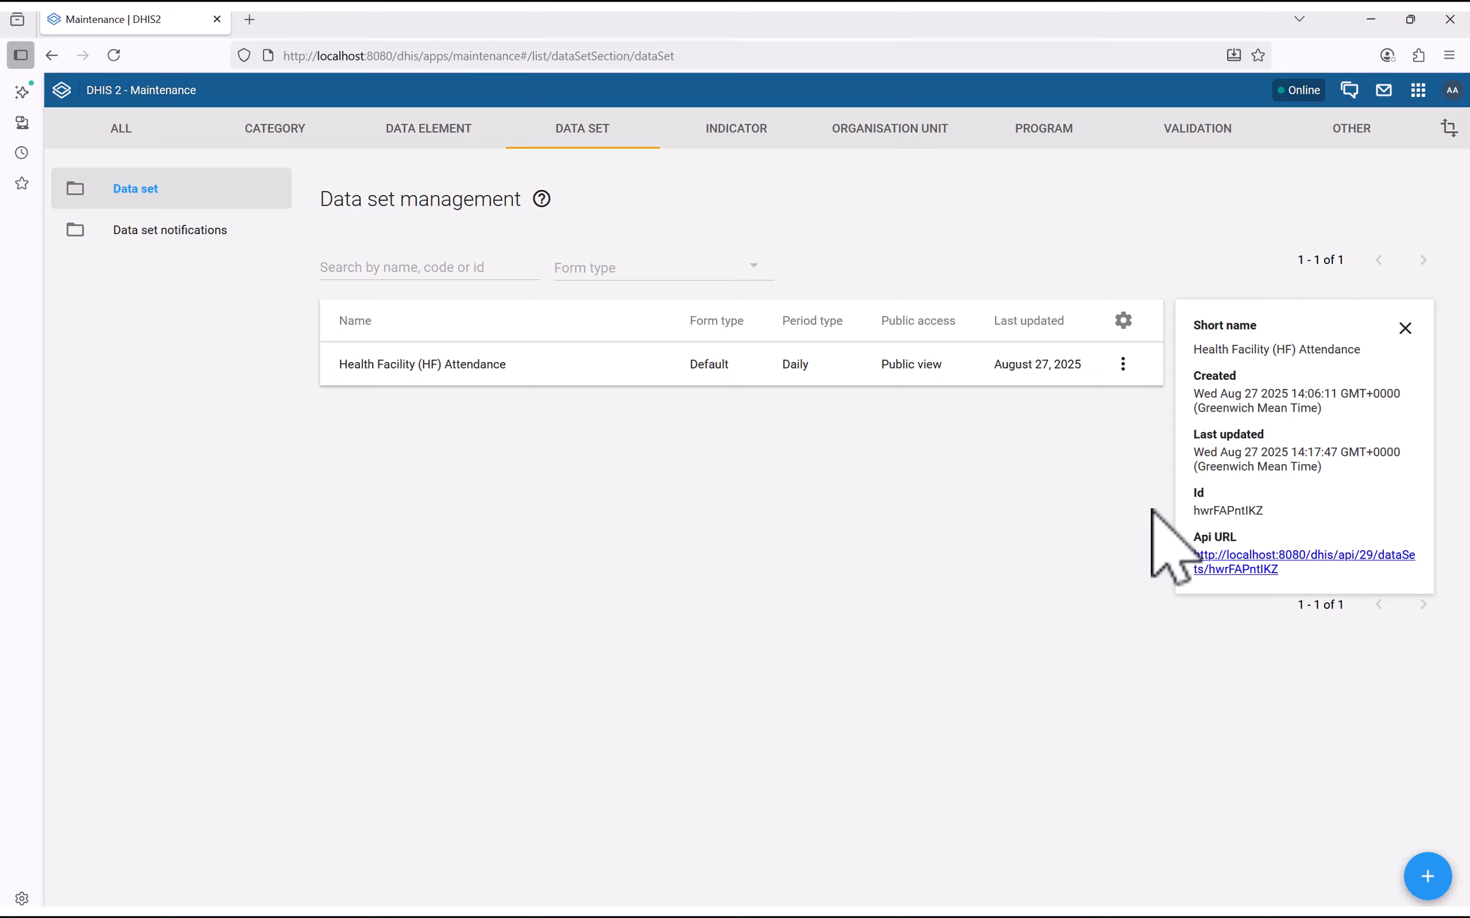
# Copy the data set Id hwrFAPntIKZ and start a Windows search
pyautogui.doubleClick(1194, 511)
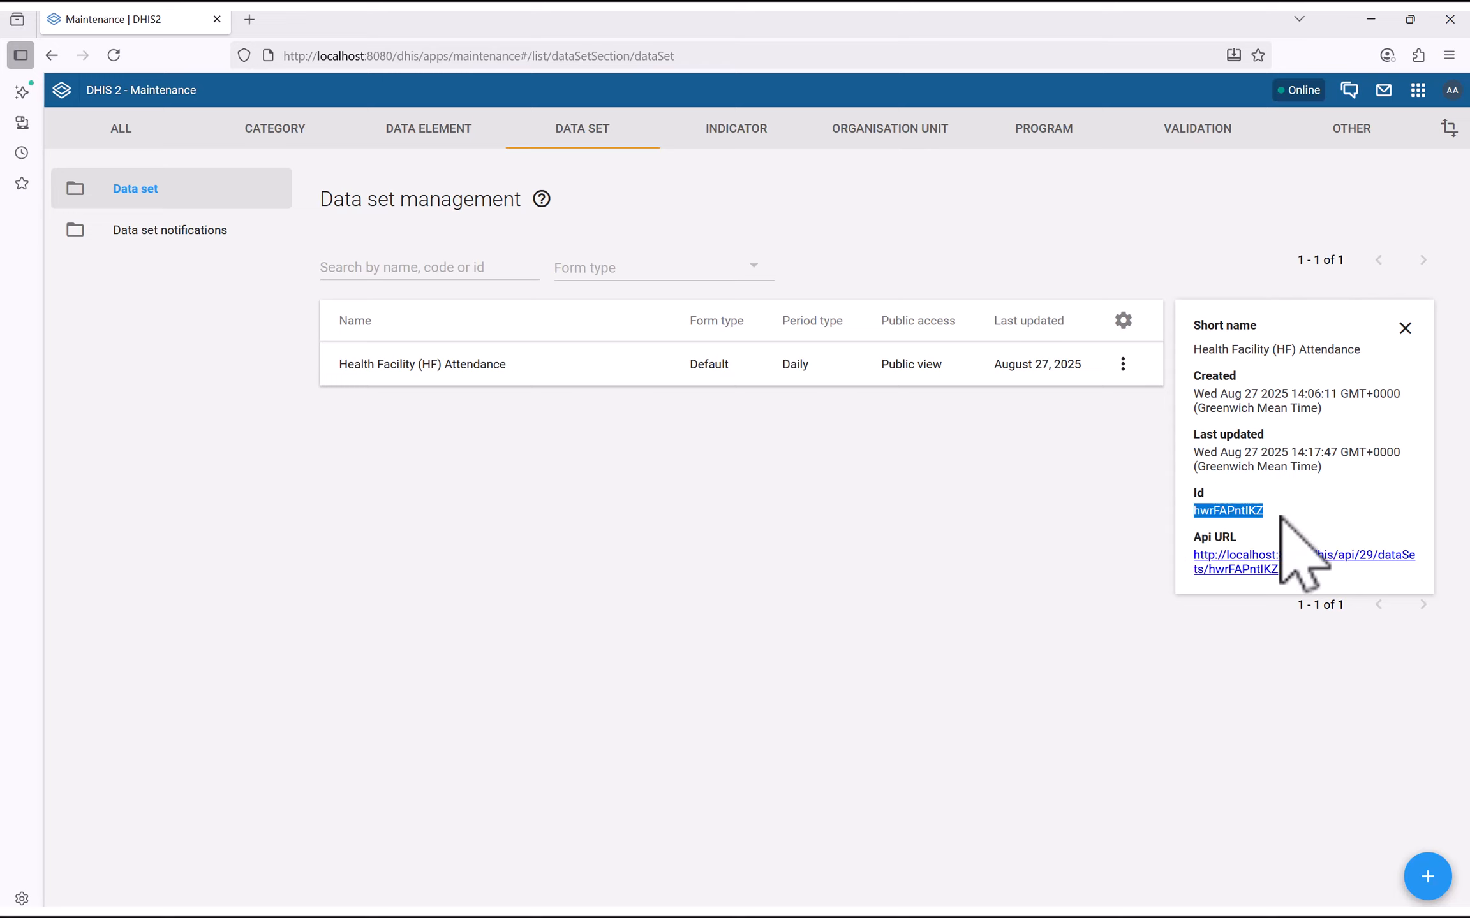
pyautogui.rightClick(1210, 514)
pyautogui.click(1234, 530)
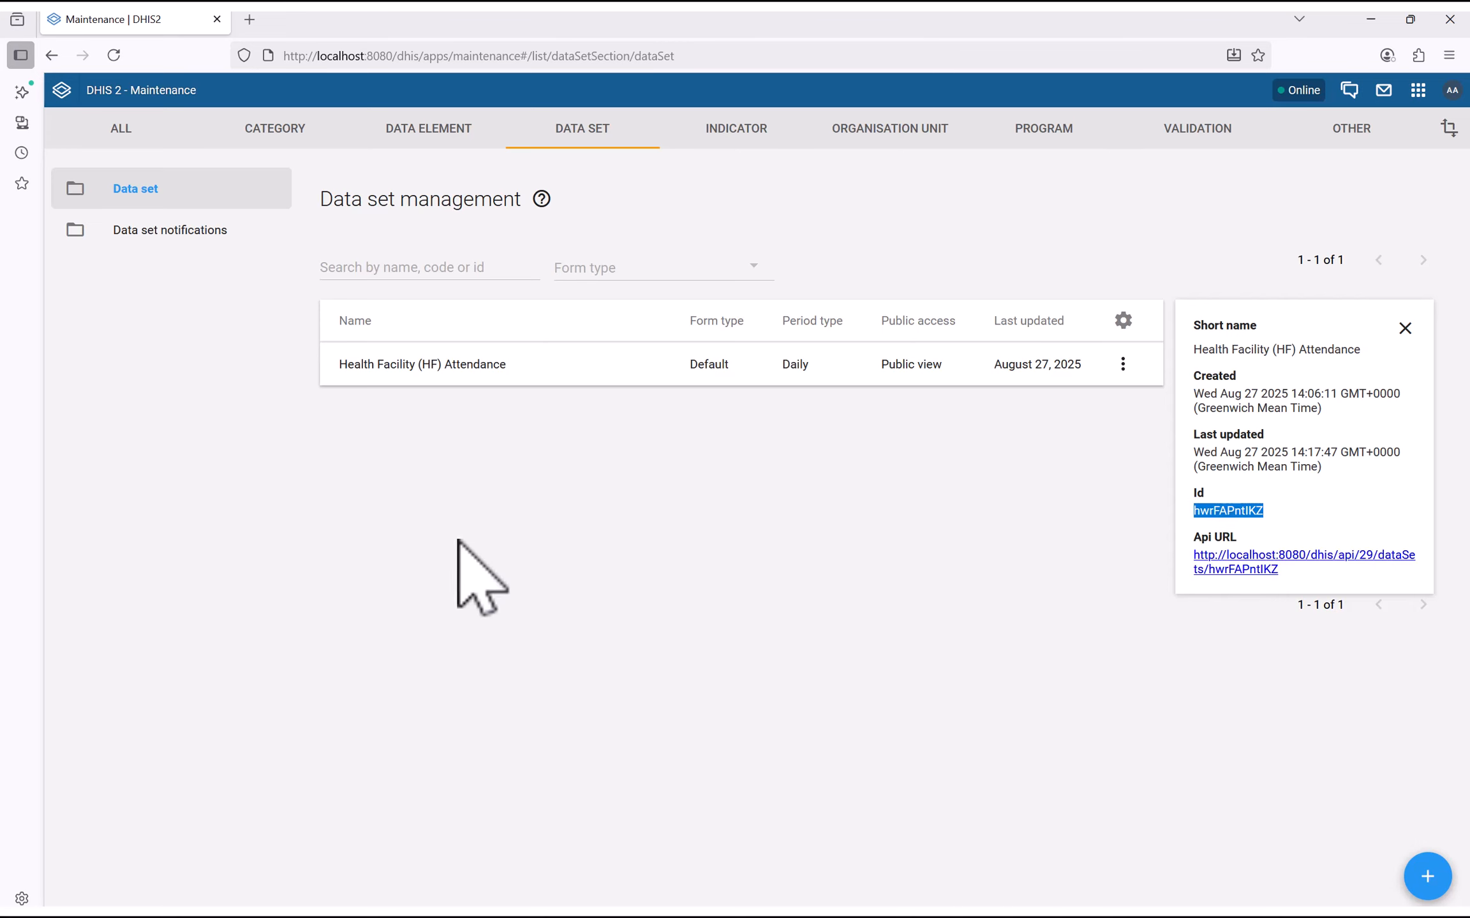
pyautogui.press('super')
pyautogui.click(533, 889)
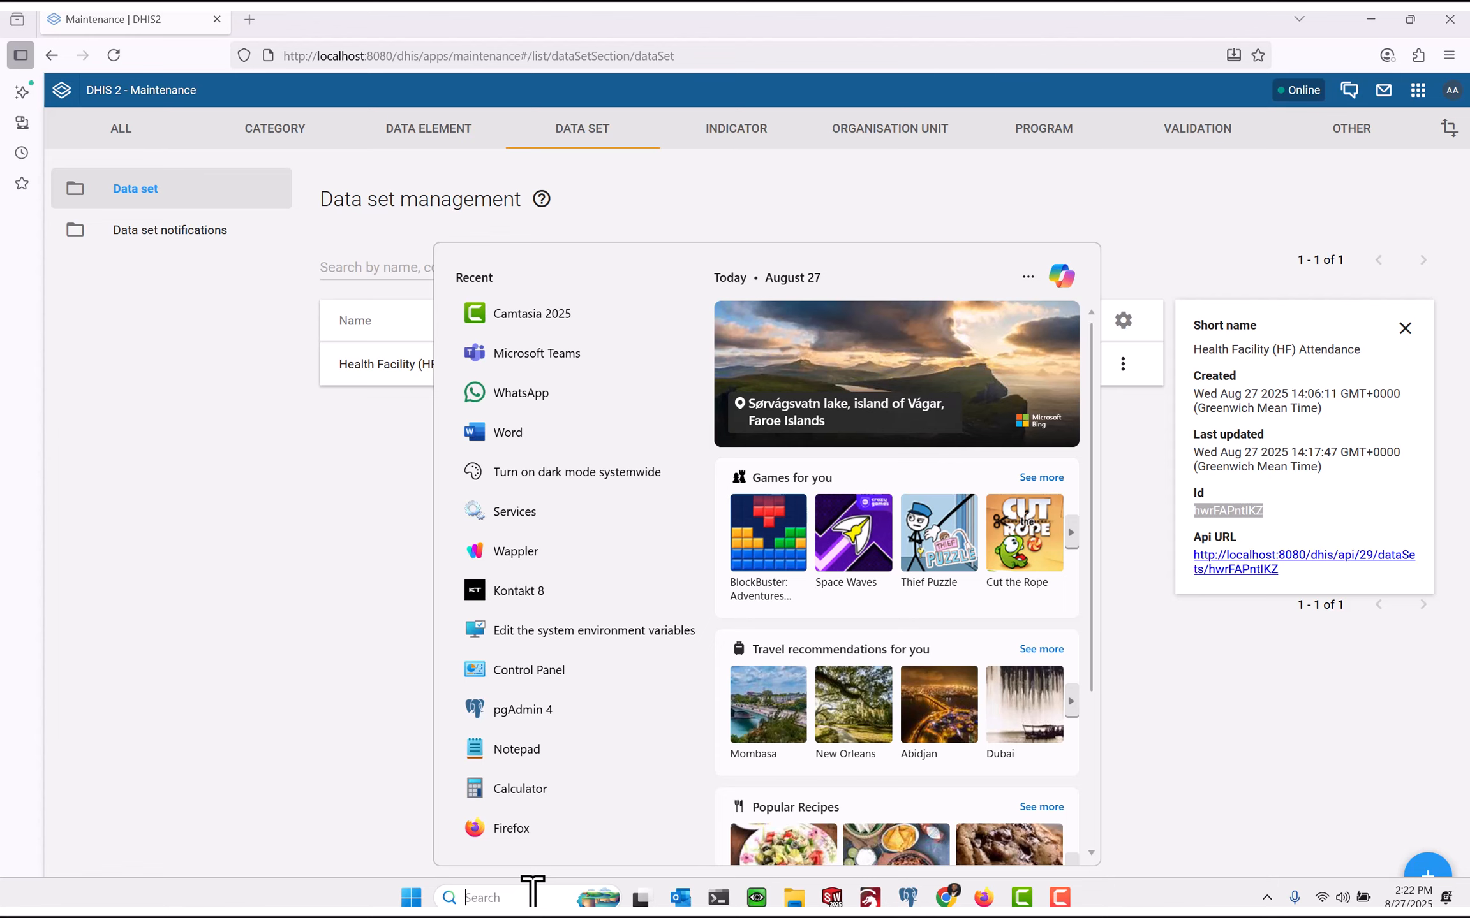
# Launch Postman from Windows search and allow its network access
pyautogui.write('p')
pyautogui.press('BackSpace')
pyautogui.write('post')
pyautogui.press('Return')
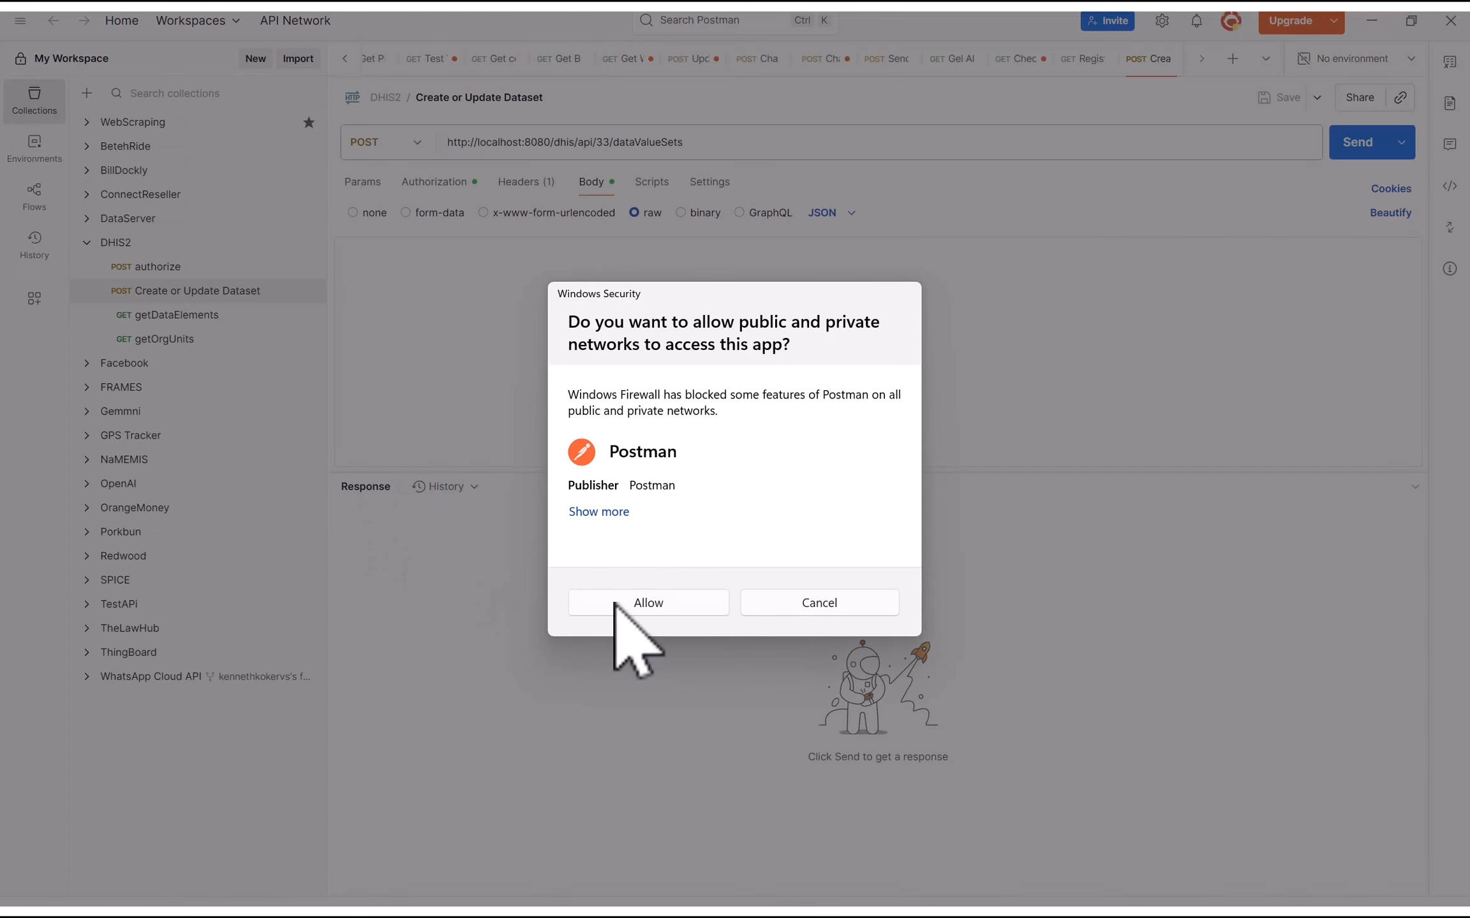
pyautogui.click(650, 608)
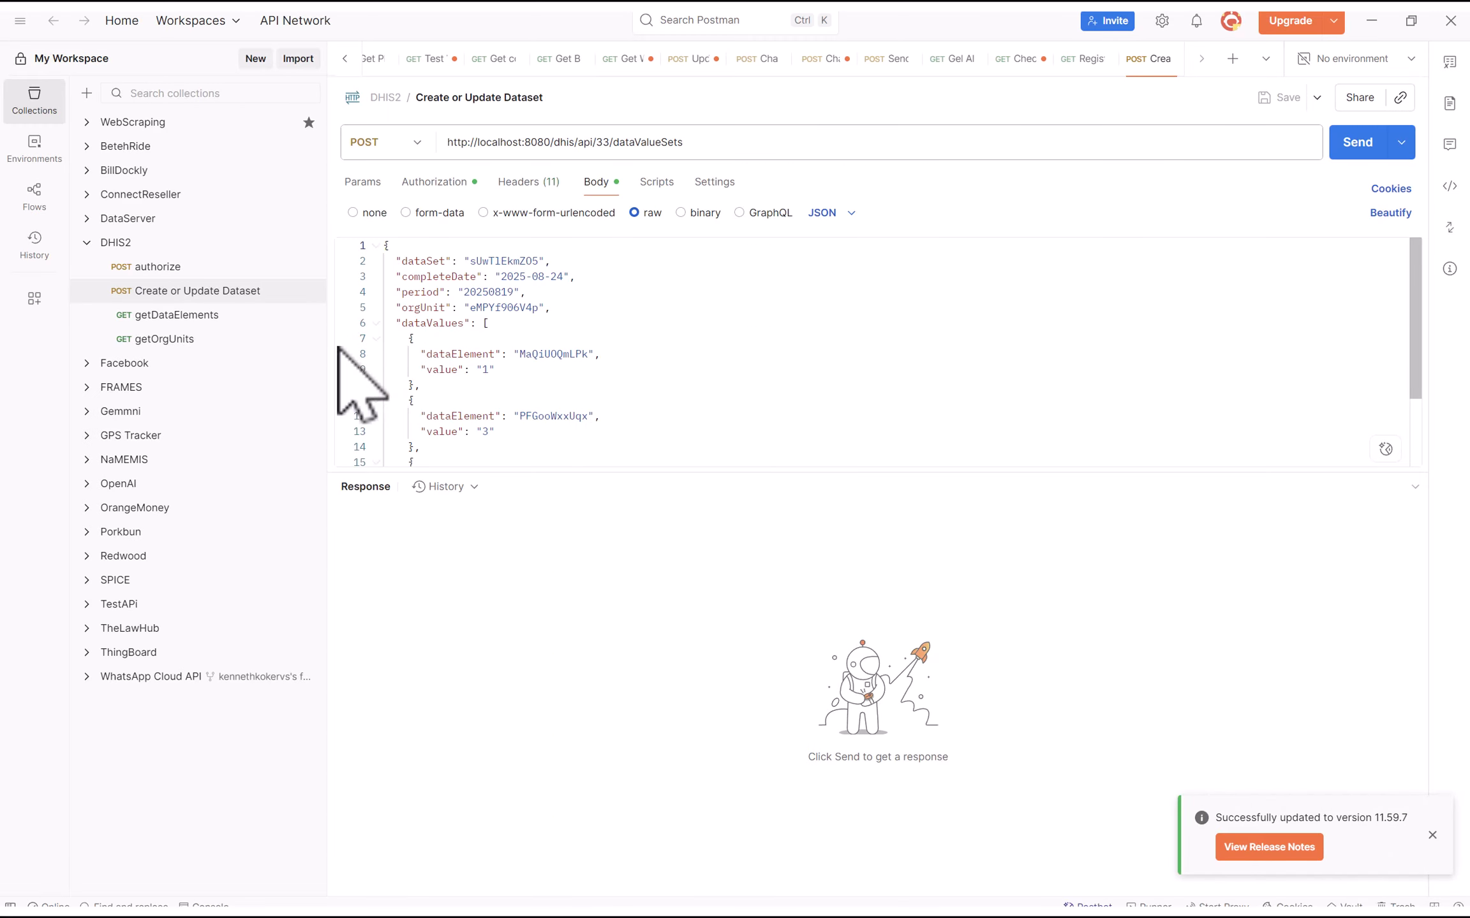
# In Create or Update Dataset, replace dataSet sUwTlEkmZO5 with the pasted hwrFAPntIKZ
pyautogui.click(164, 292)
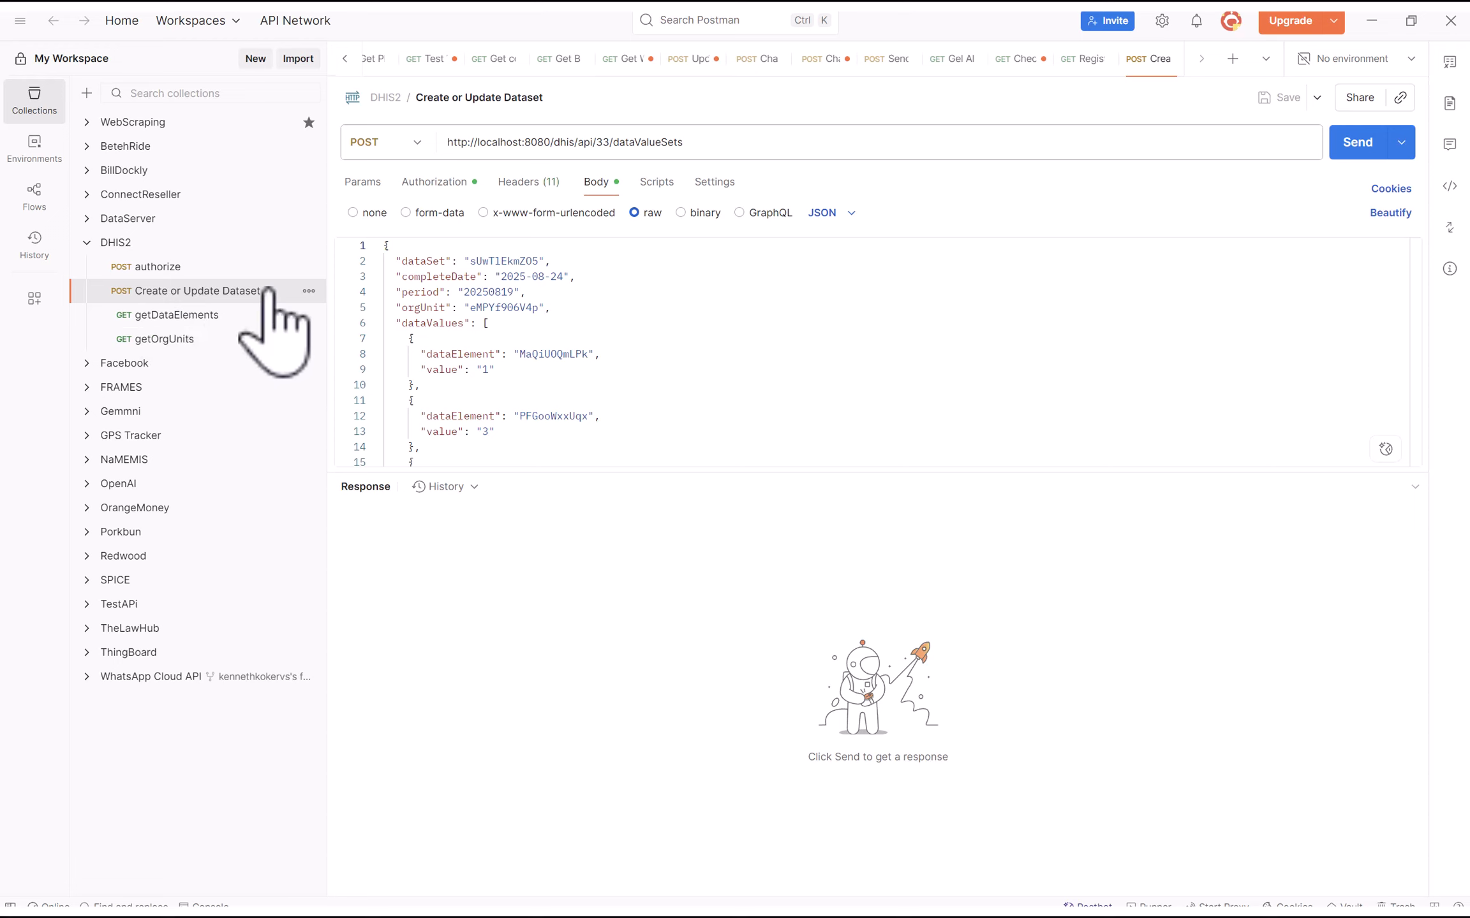
pyautogui.click(504, 141)
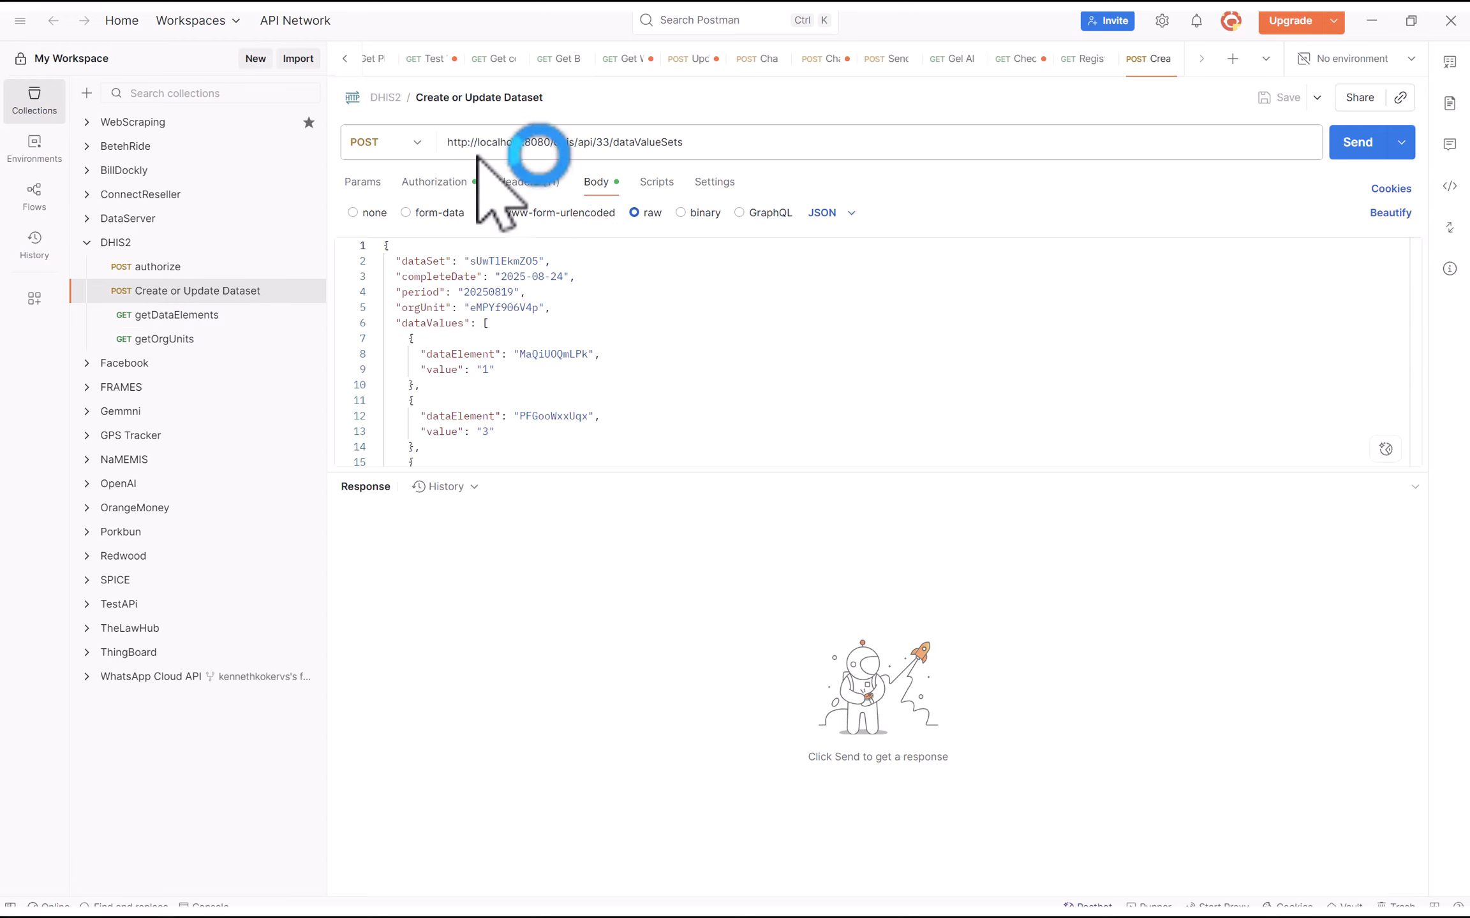
pyautogui.click(593, 143)
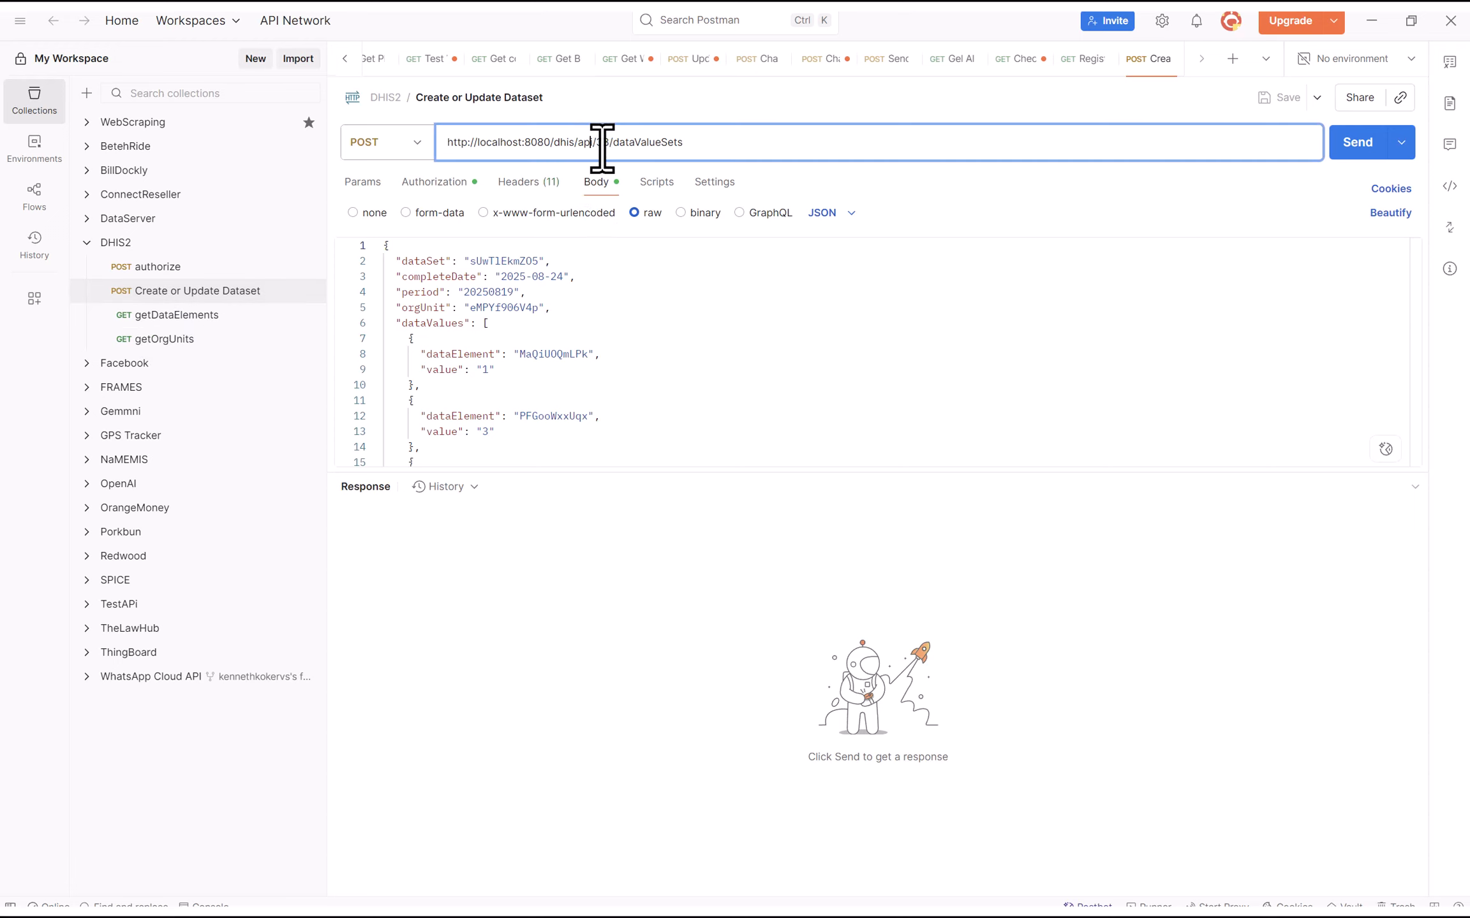
pyautogui.moveTo(607, 141); pyautogui.dragTo(593, 142)
pyautogui.moveTo(610, 141); pyautogui.dragTo(699, 146)
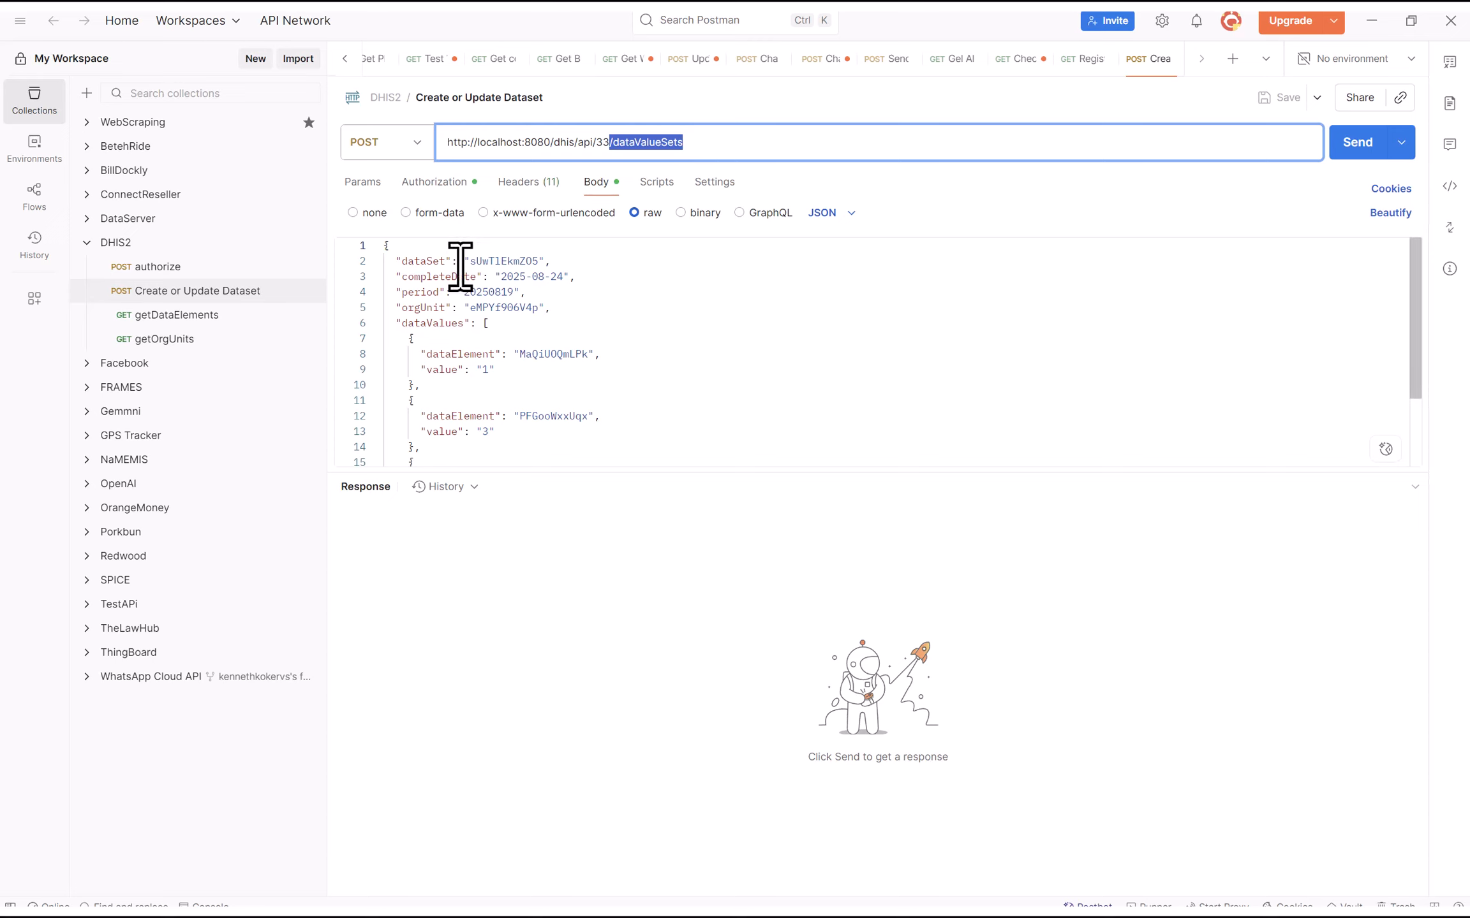
pyautogui.doubleClick(486, 261)
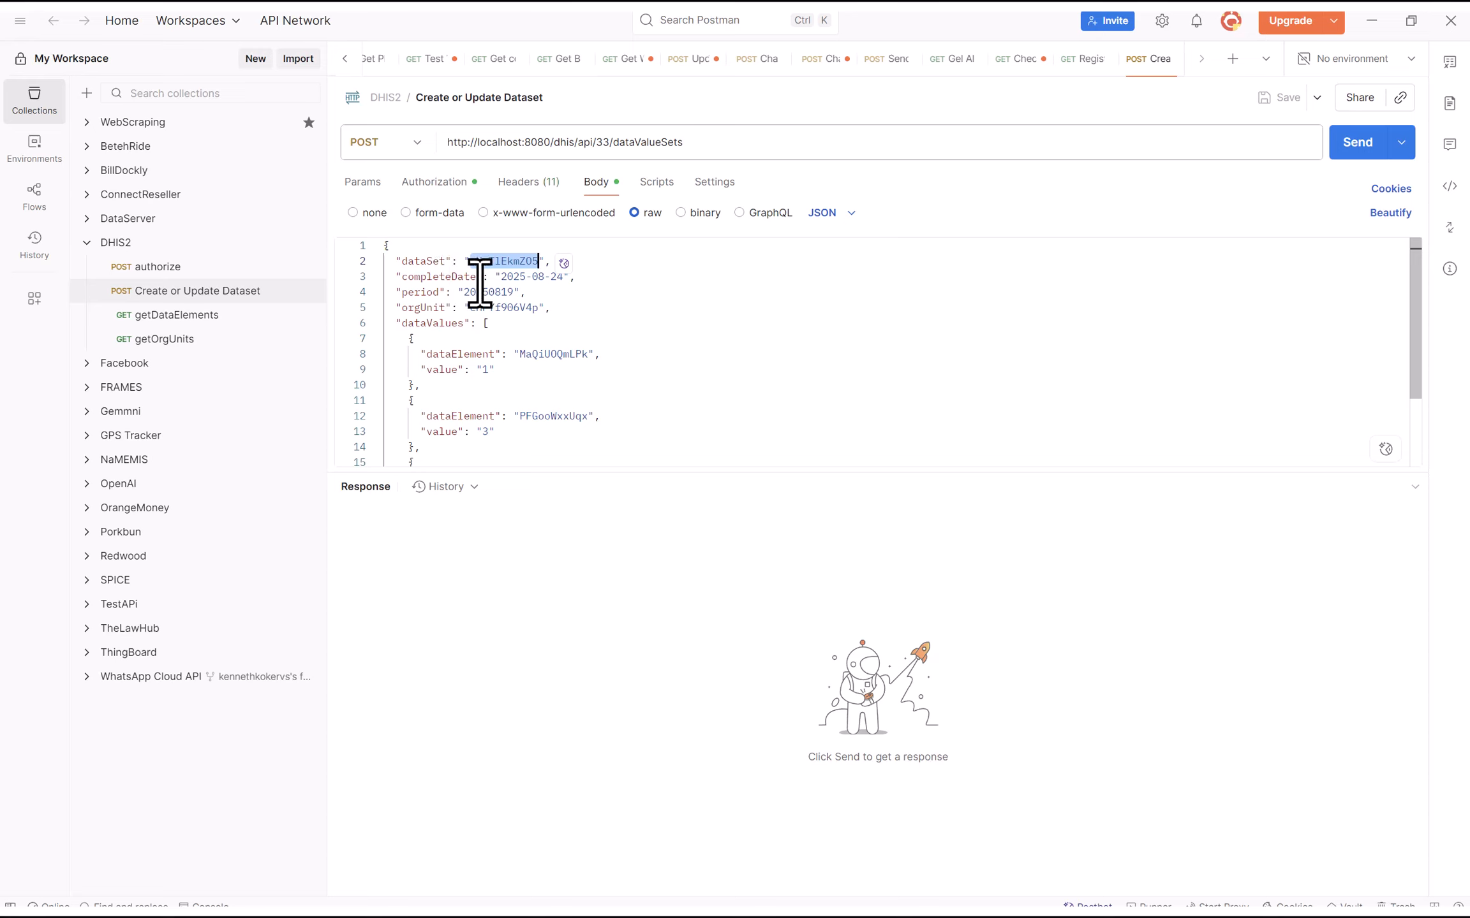
pyautogui.hotkey('ctrl', 'v')
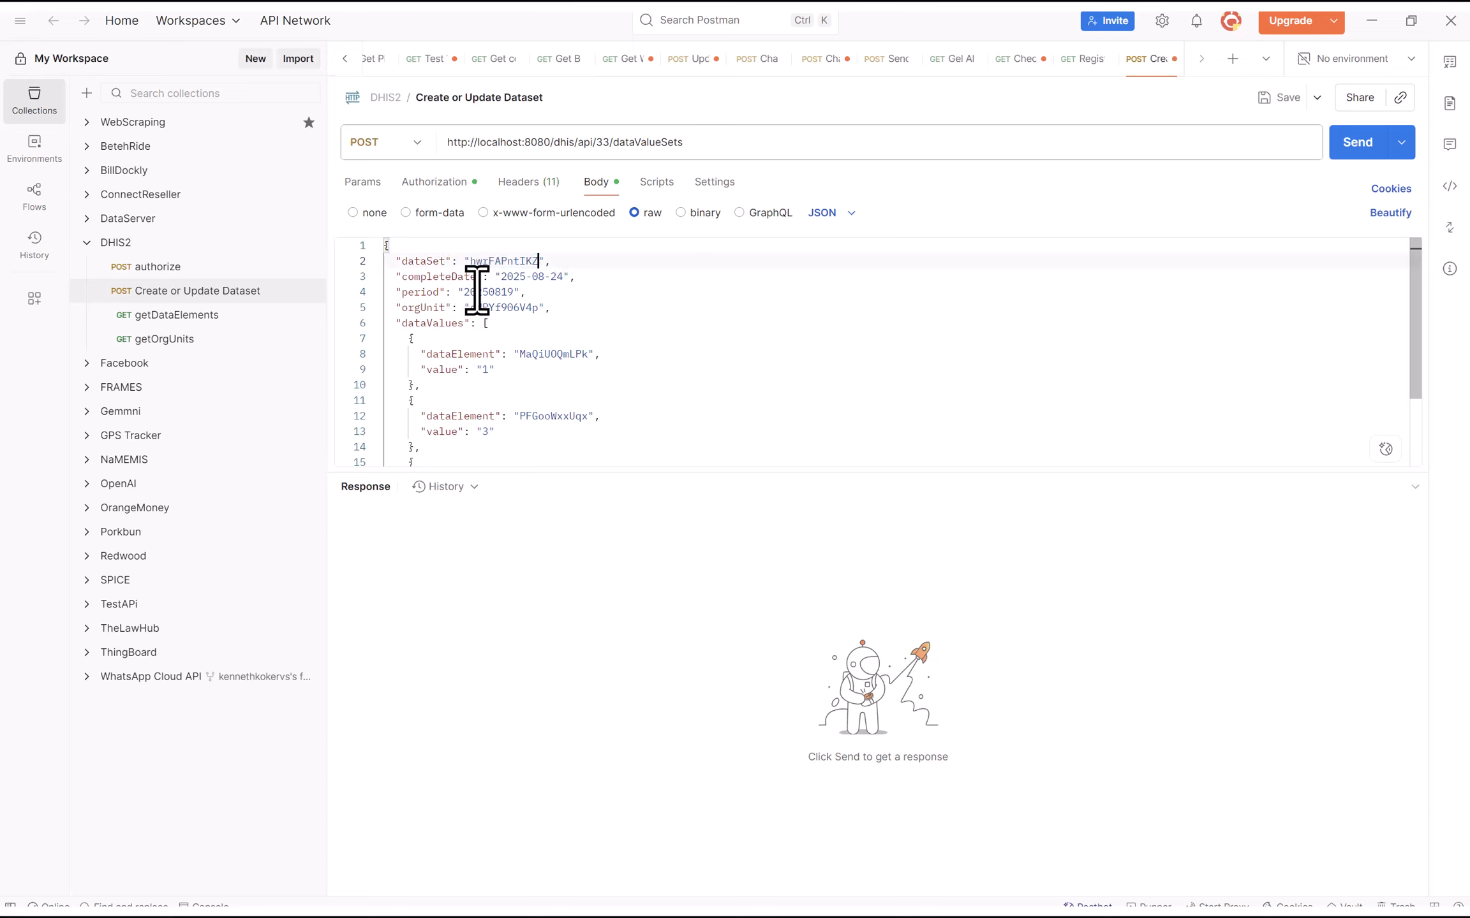
pyautogui.click(495, 262)
# Return to Data Entry, check August 22's All Staff, Doctors and Nurses values, and reload
pyautogui.press('super')
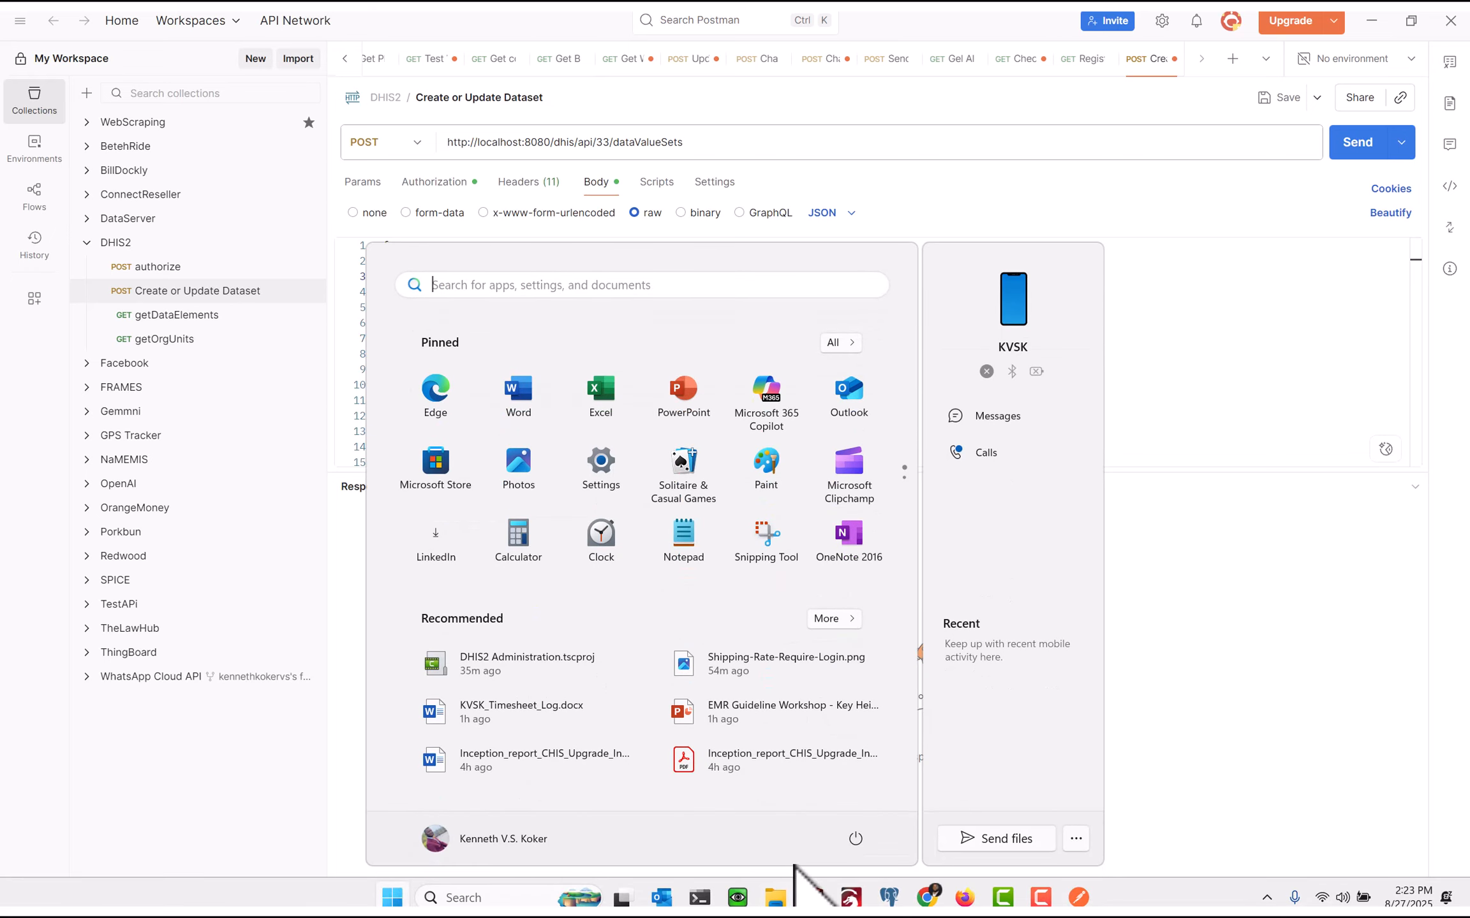
pyautogui.click(927, 897)
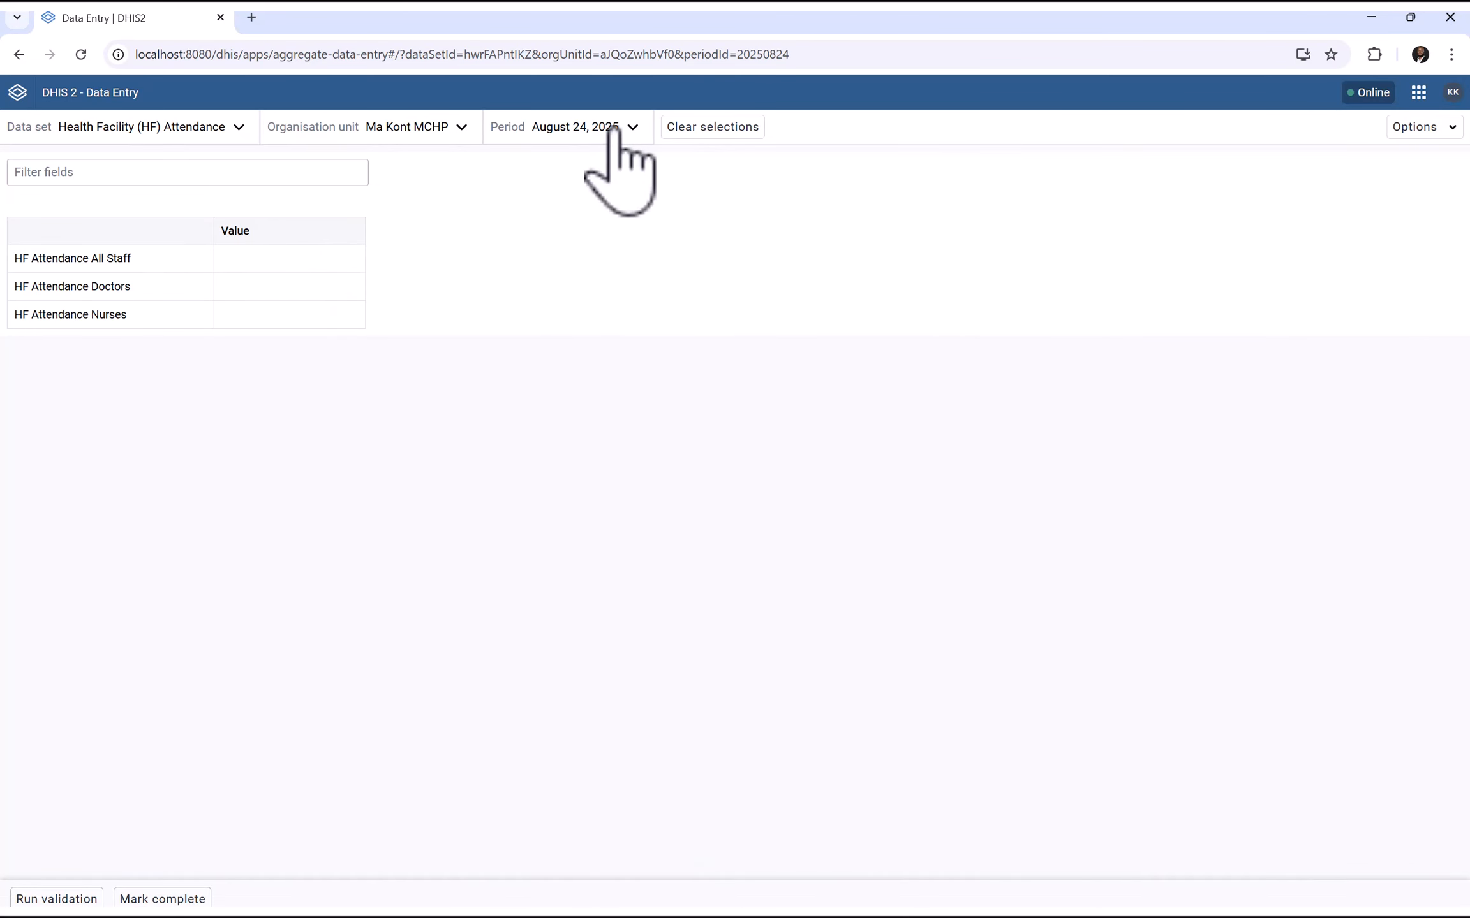
pyautogui.click(231, 292)
pyautogui.click(236, 318)
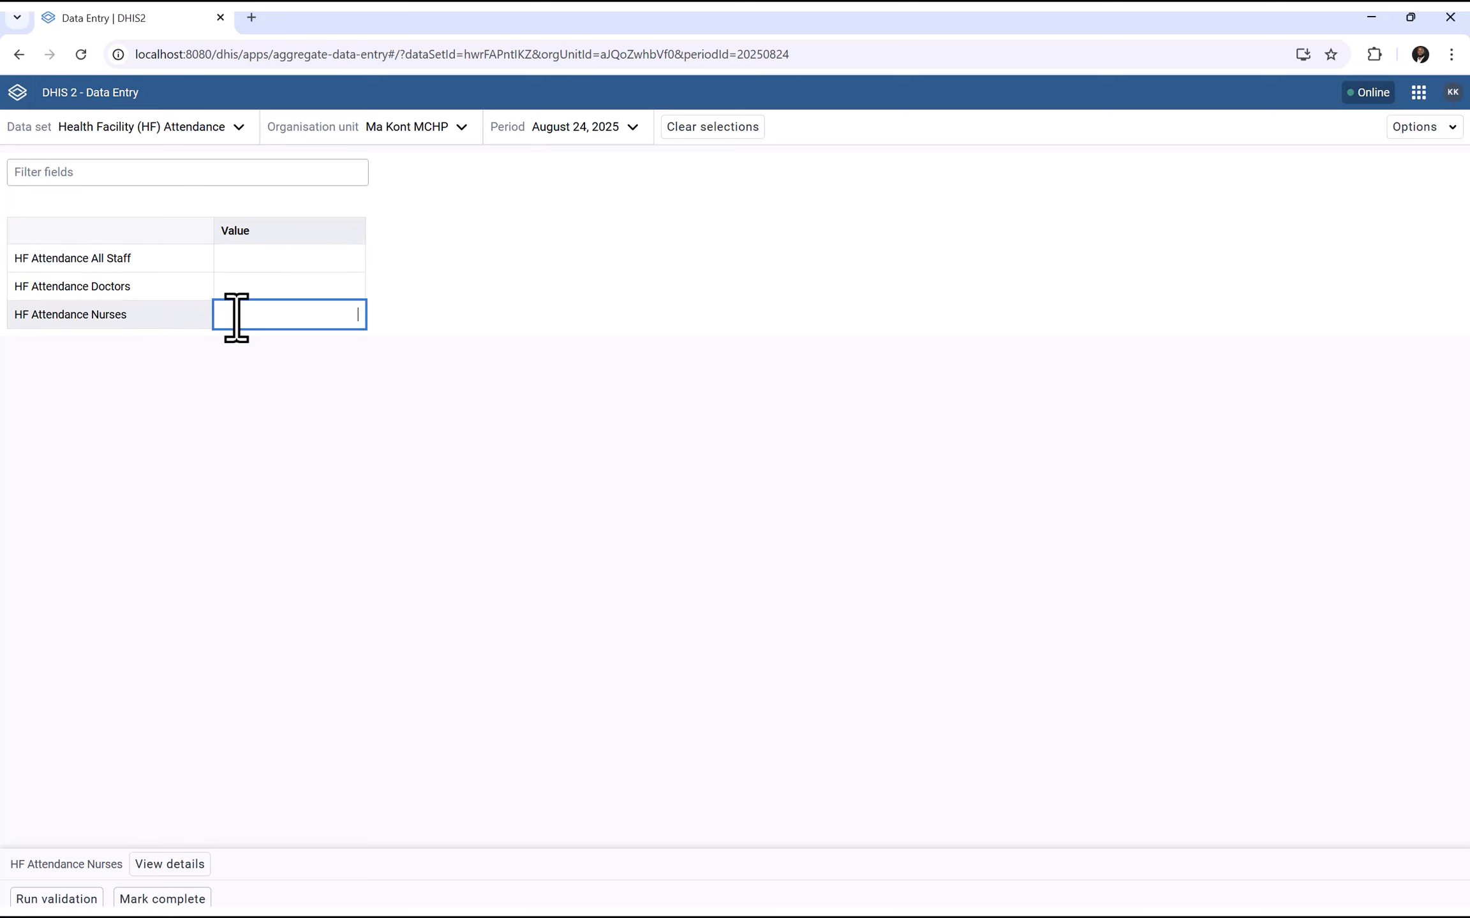
pyautogui.click(249, 262)
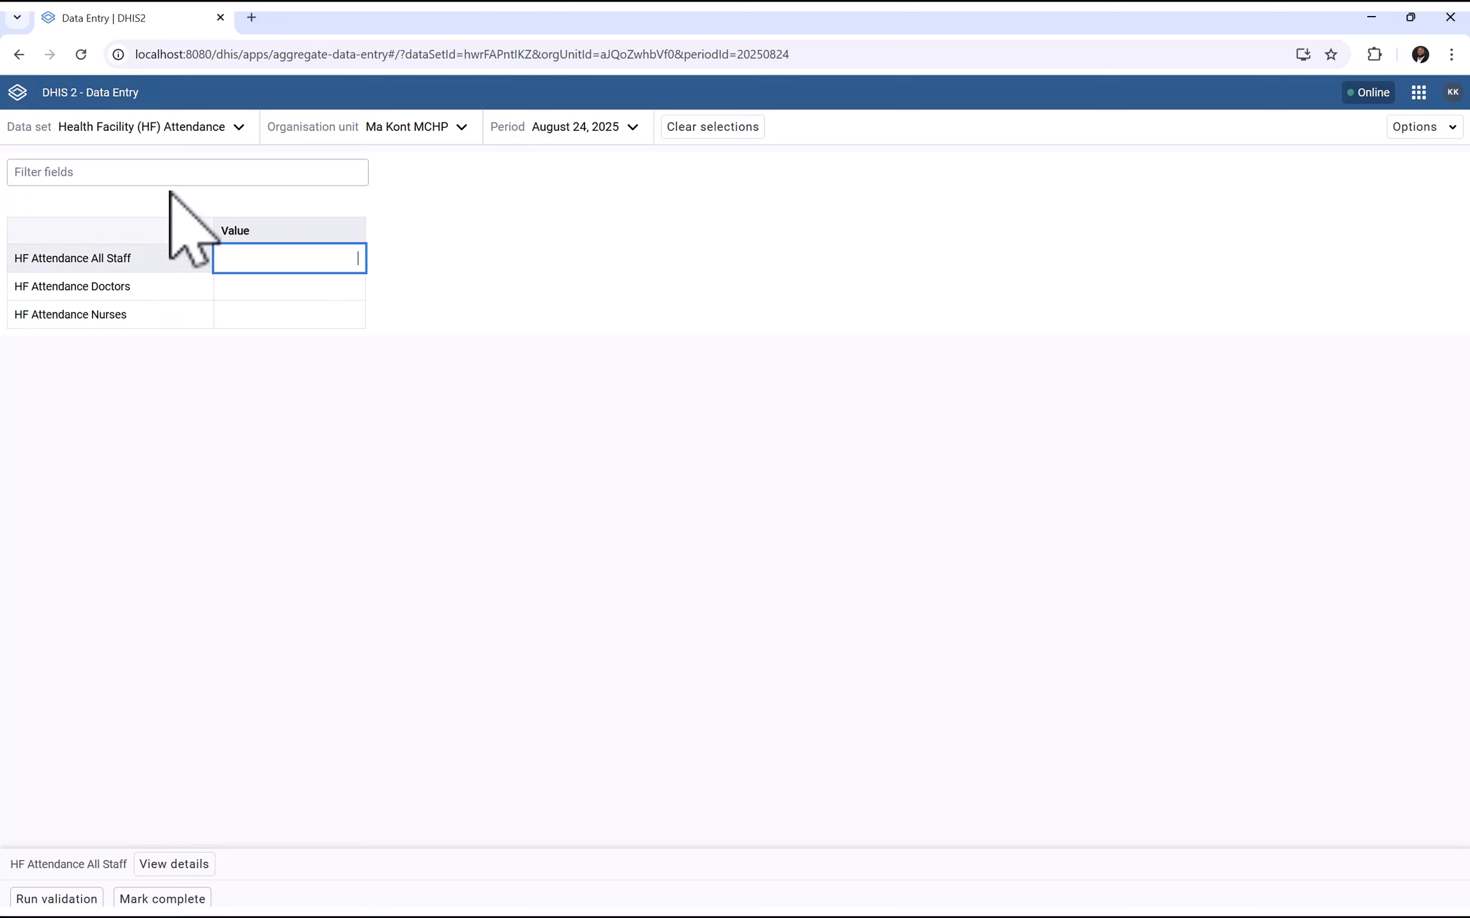
pyautogui.click(80, 54)
# Select period 2025-08-23, then 2025-08-22, then 2025-08-23 again
pyautogui.click(609, 127)
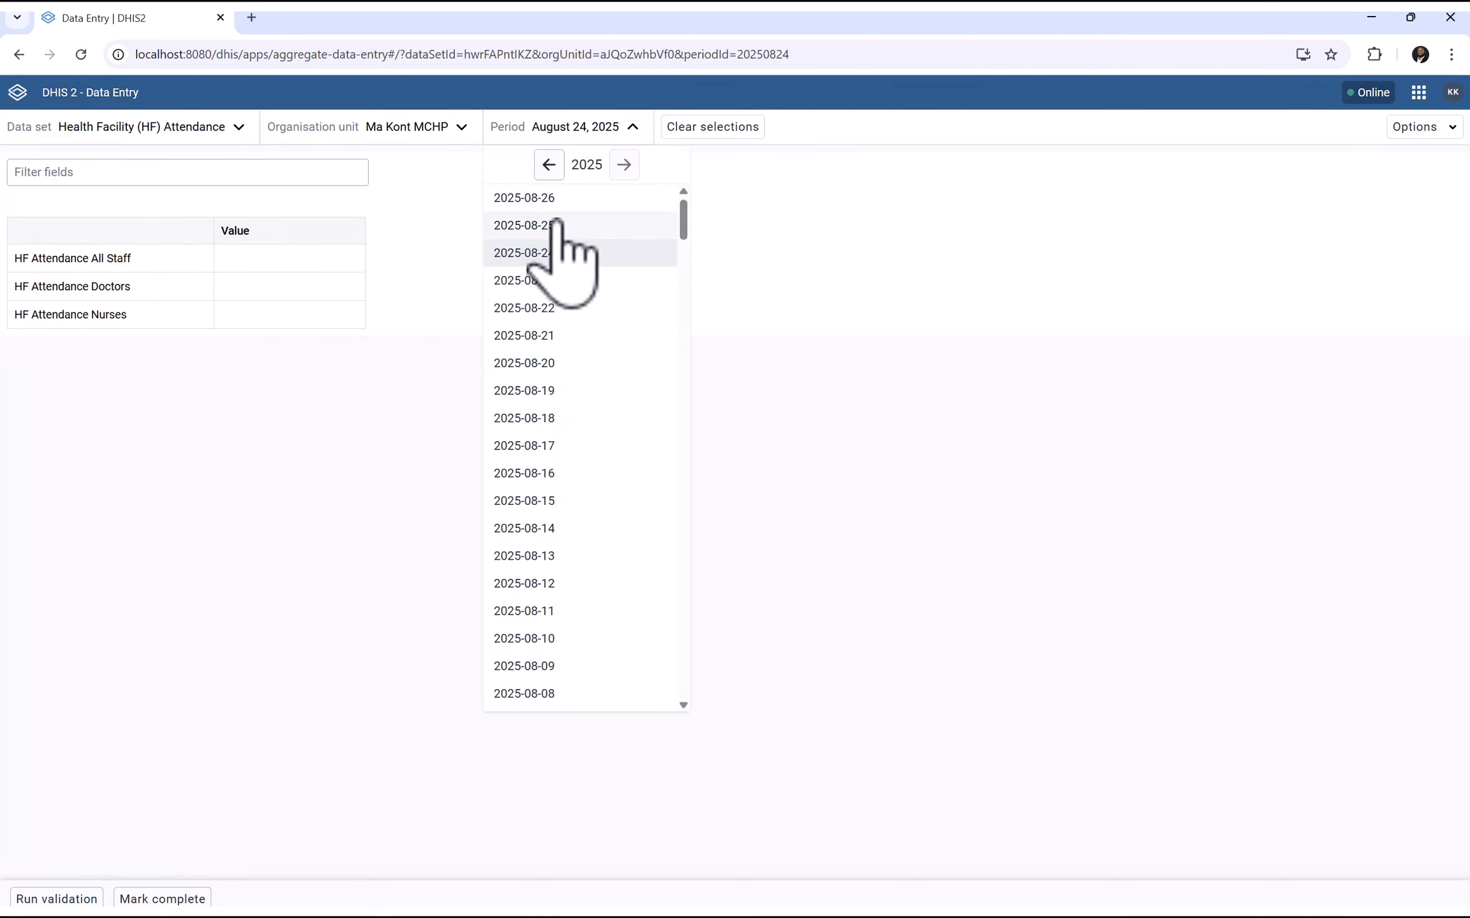
pyautogui.click(551, 288)
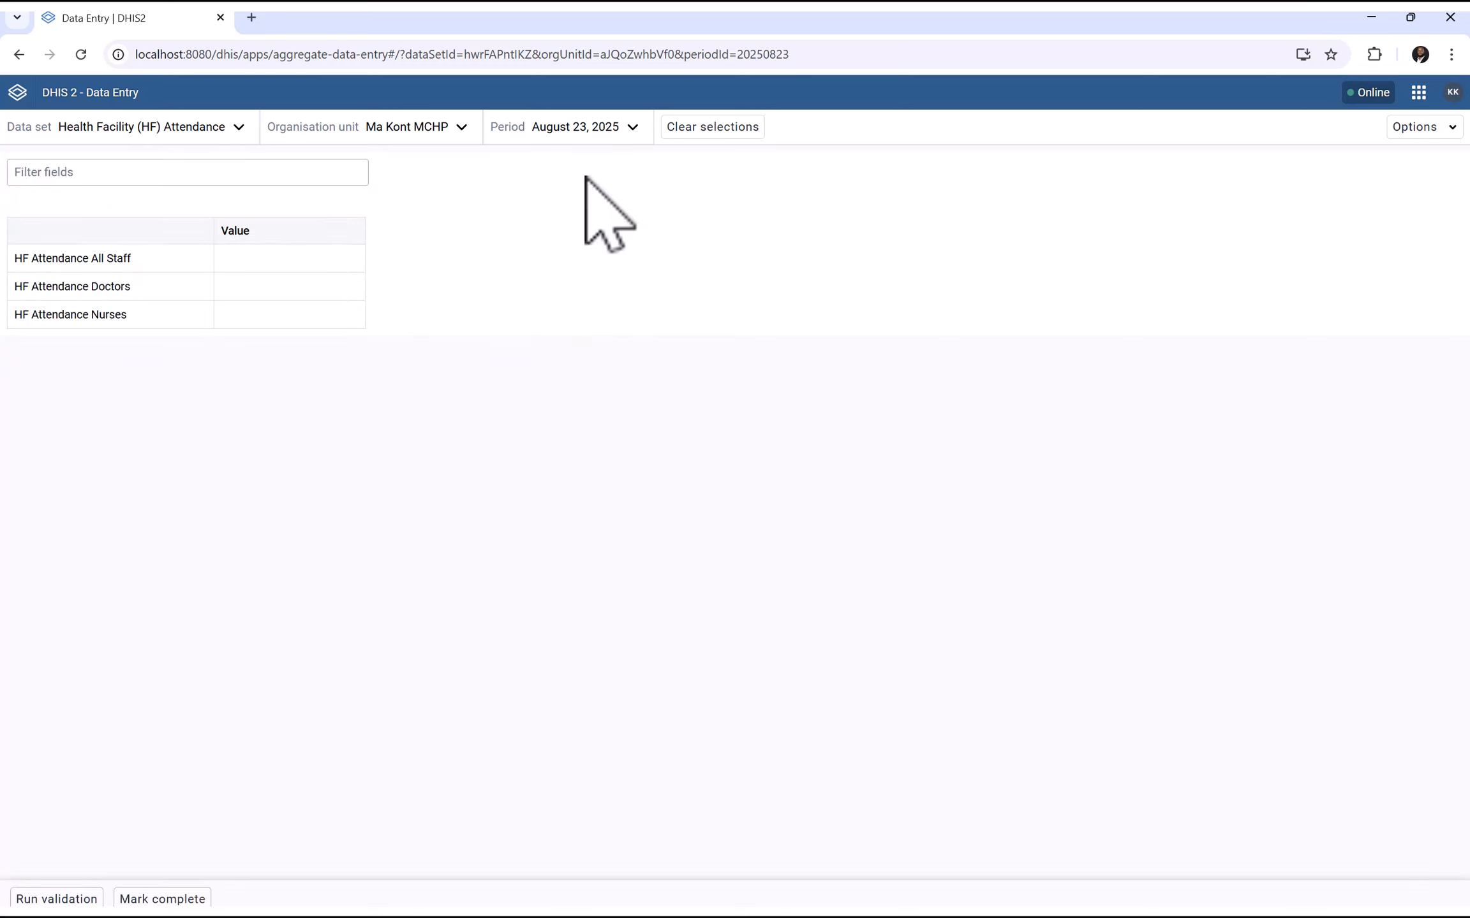
pyautogui.click(597, 135)
pyautogui.click(541, 308)
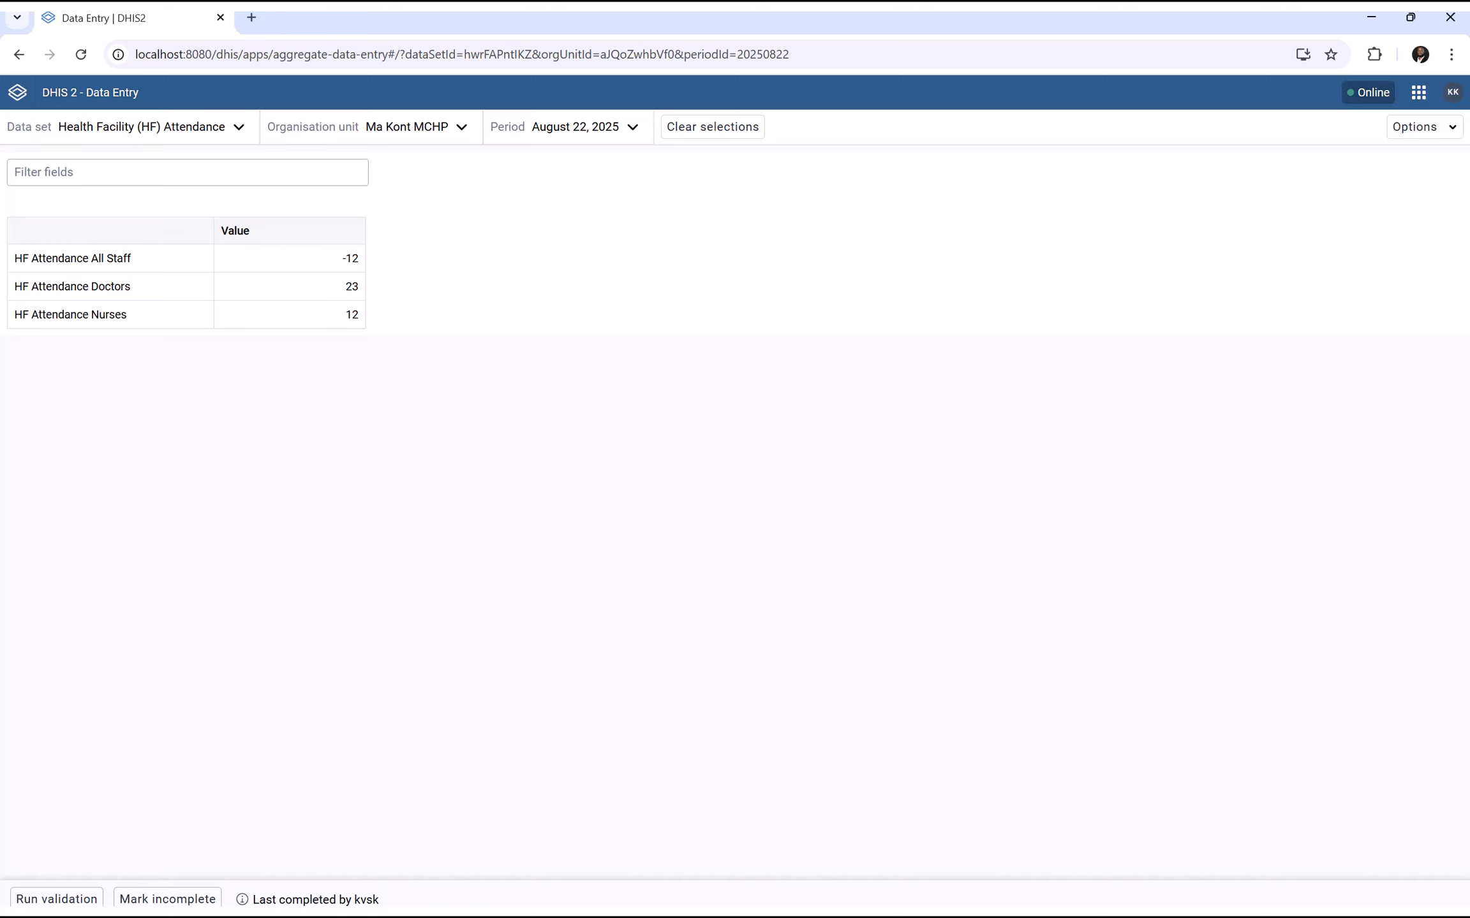
pyautogui.click(587, 130)
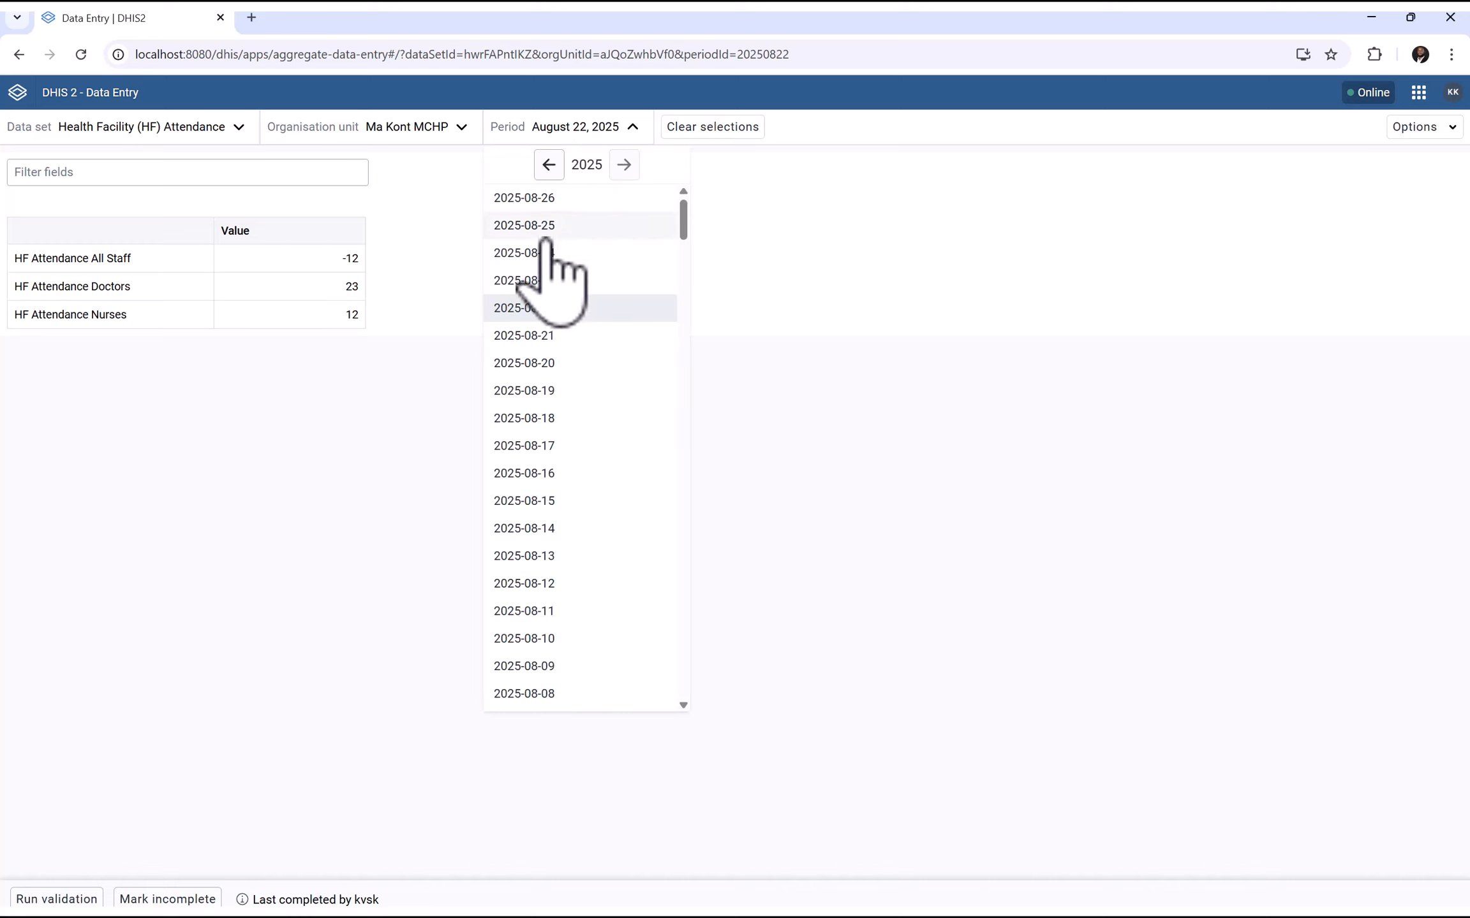
pyautogui.click(529, 282)
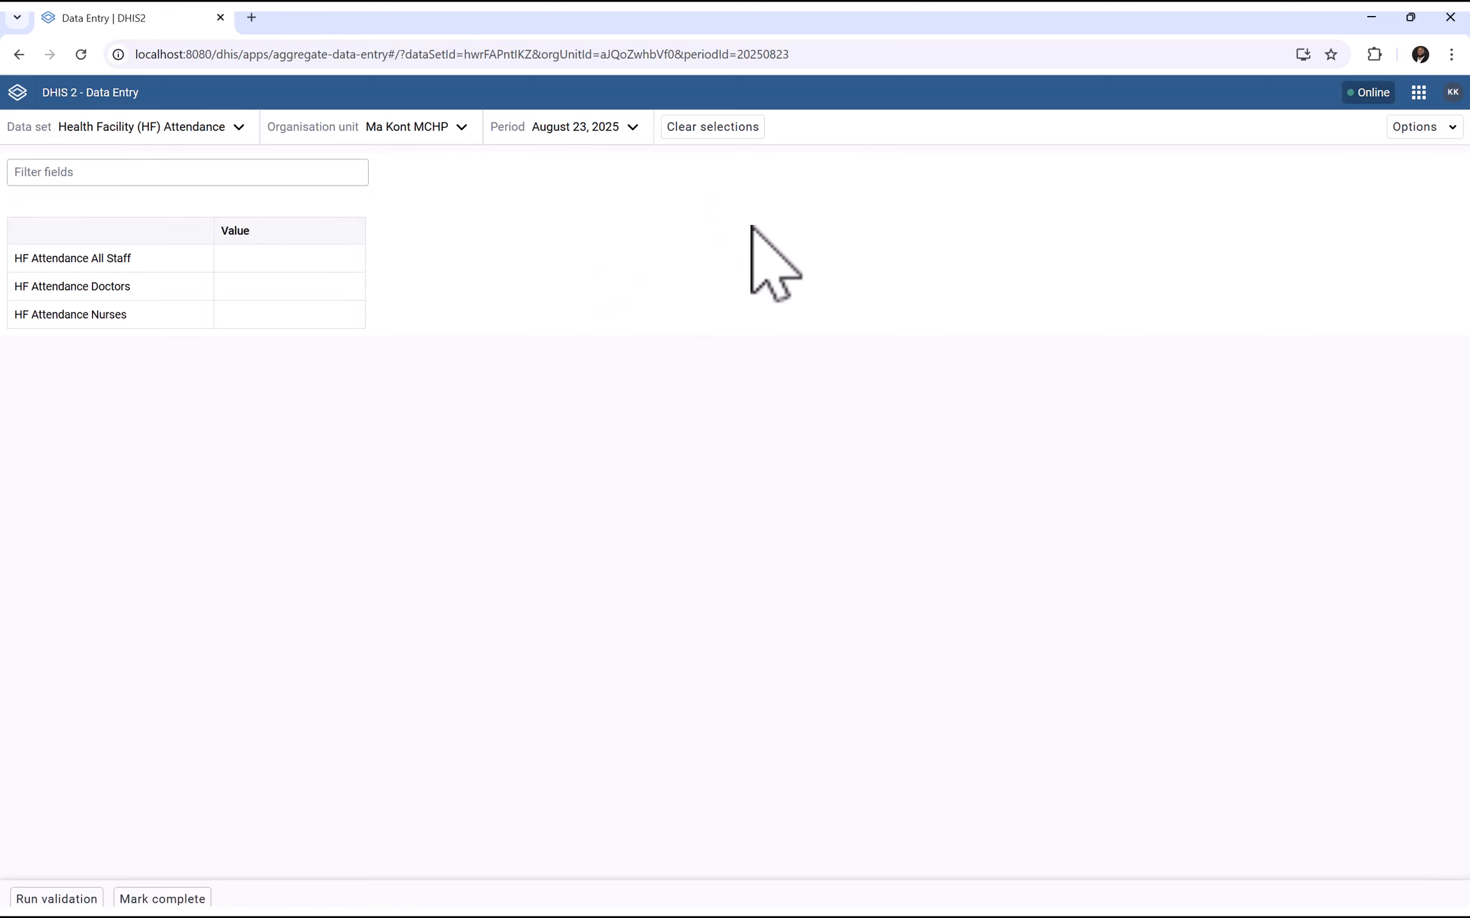
# Change the request's completeDate to 2025-08-27 and period to 20250823, then go back to DHIS2 Data Entry
pyautogui.press('super')
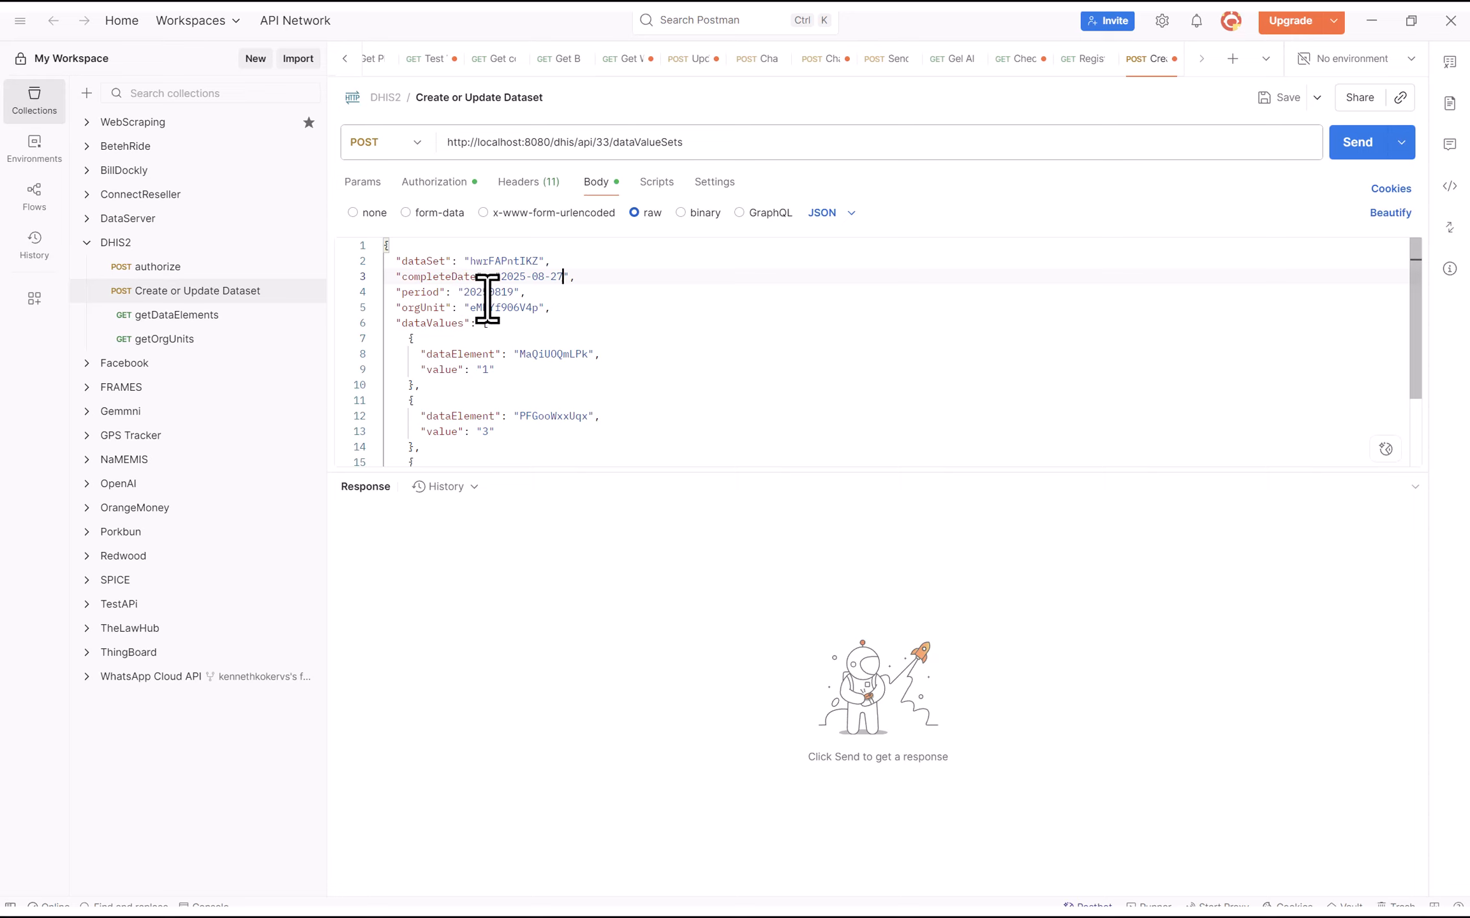
pyautogui.moveTo(487, 299); pyautogui.dragTo(474, 295)
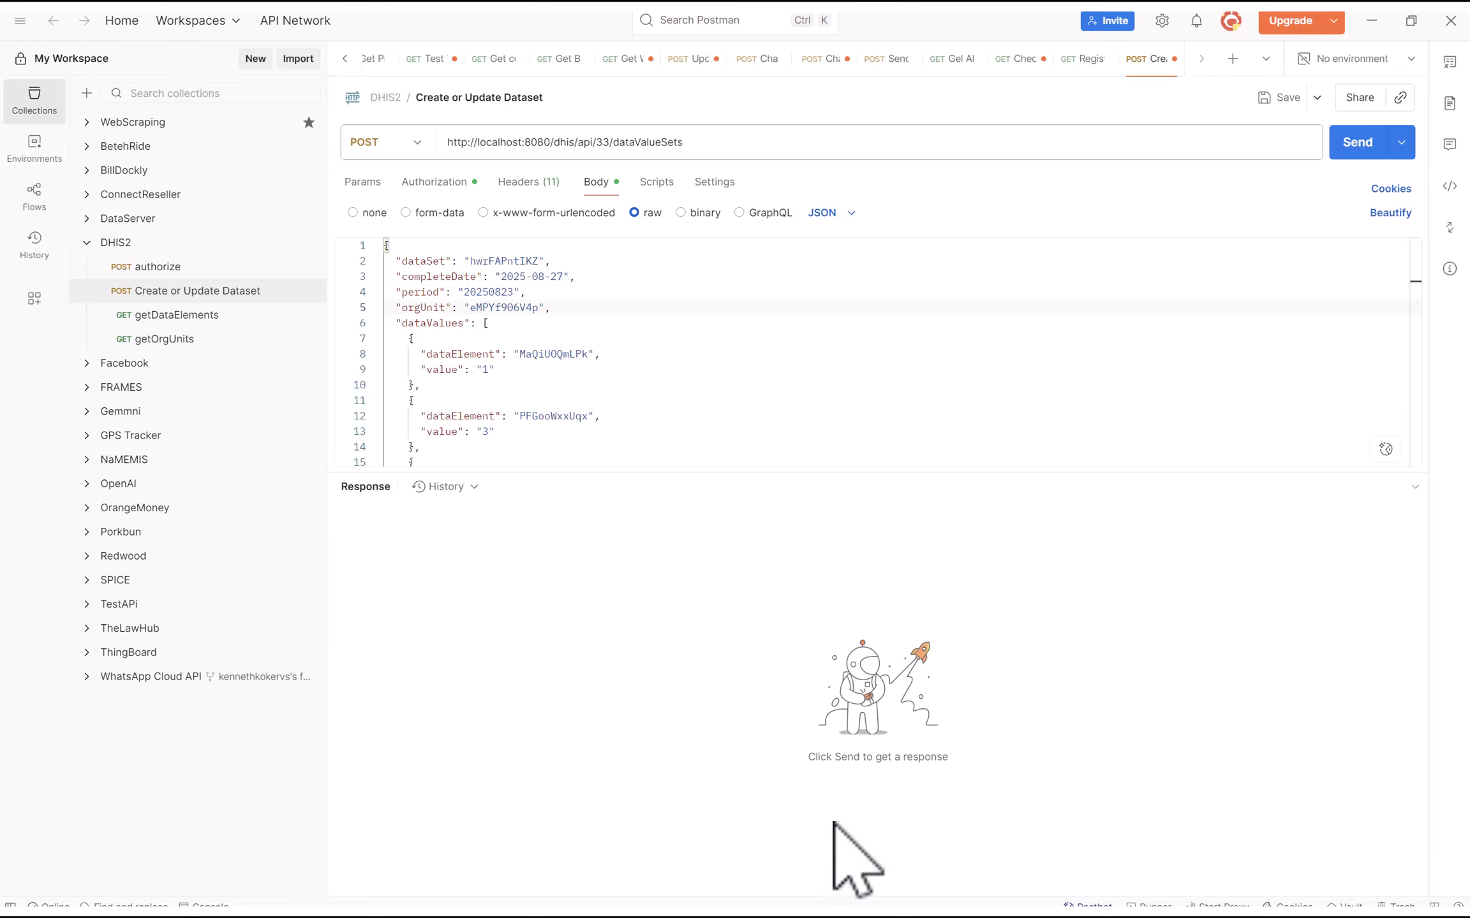
pyautogui.press('super')
pyautogui.click(926, 896)
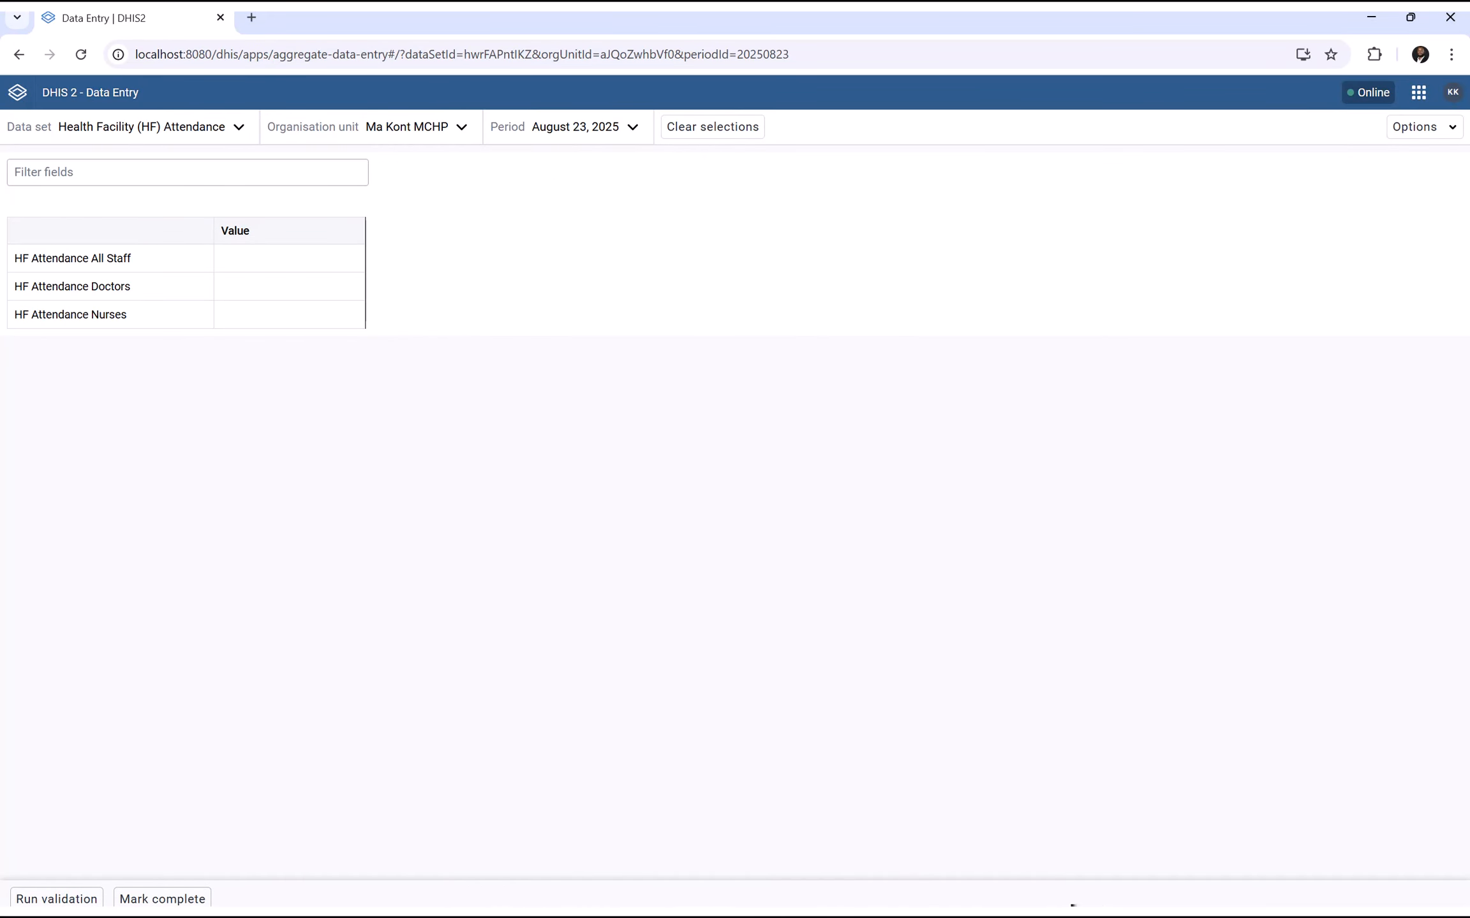
# Switch to DHIS2 Maintenance and open the Organisation unit management list
pyautogui.press('super')
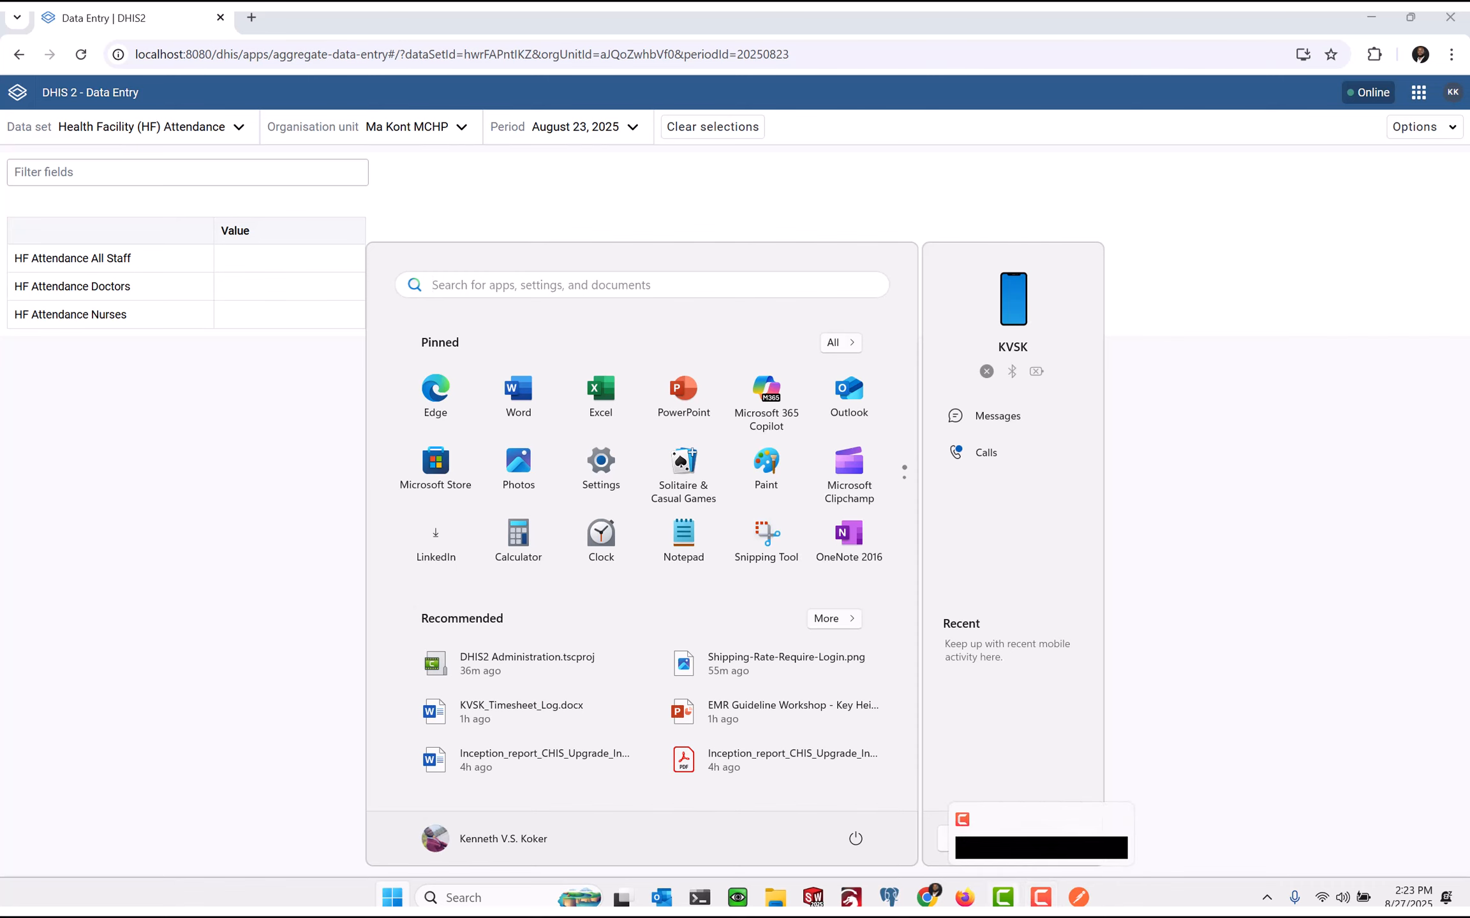
pyautogui.moveTo(964, 897)
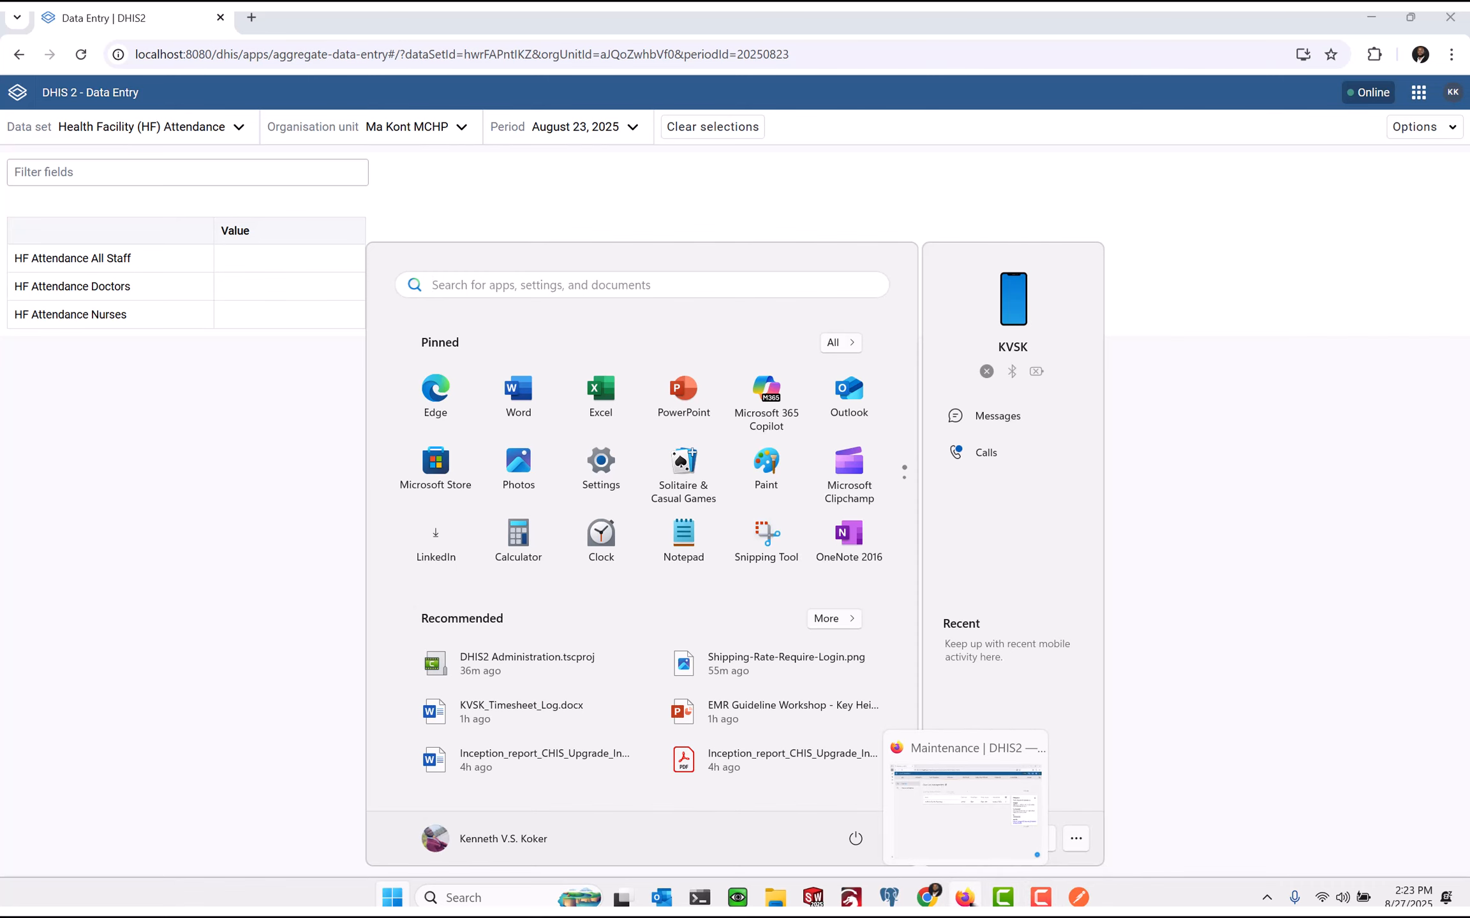
pyautogui.click(964, 897)
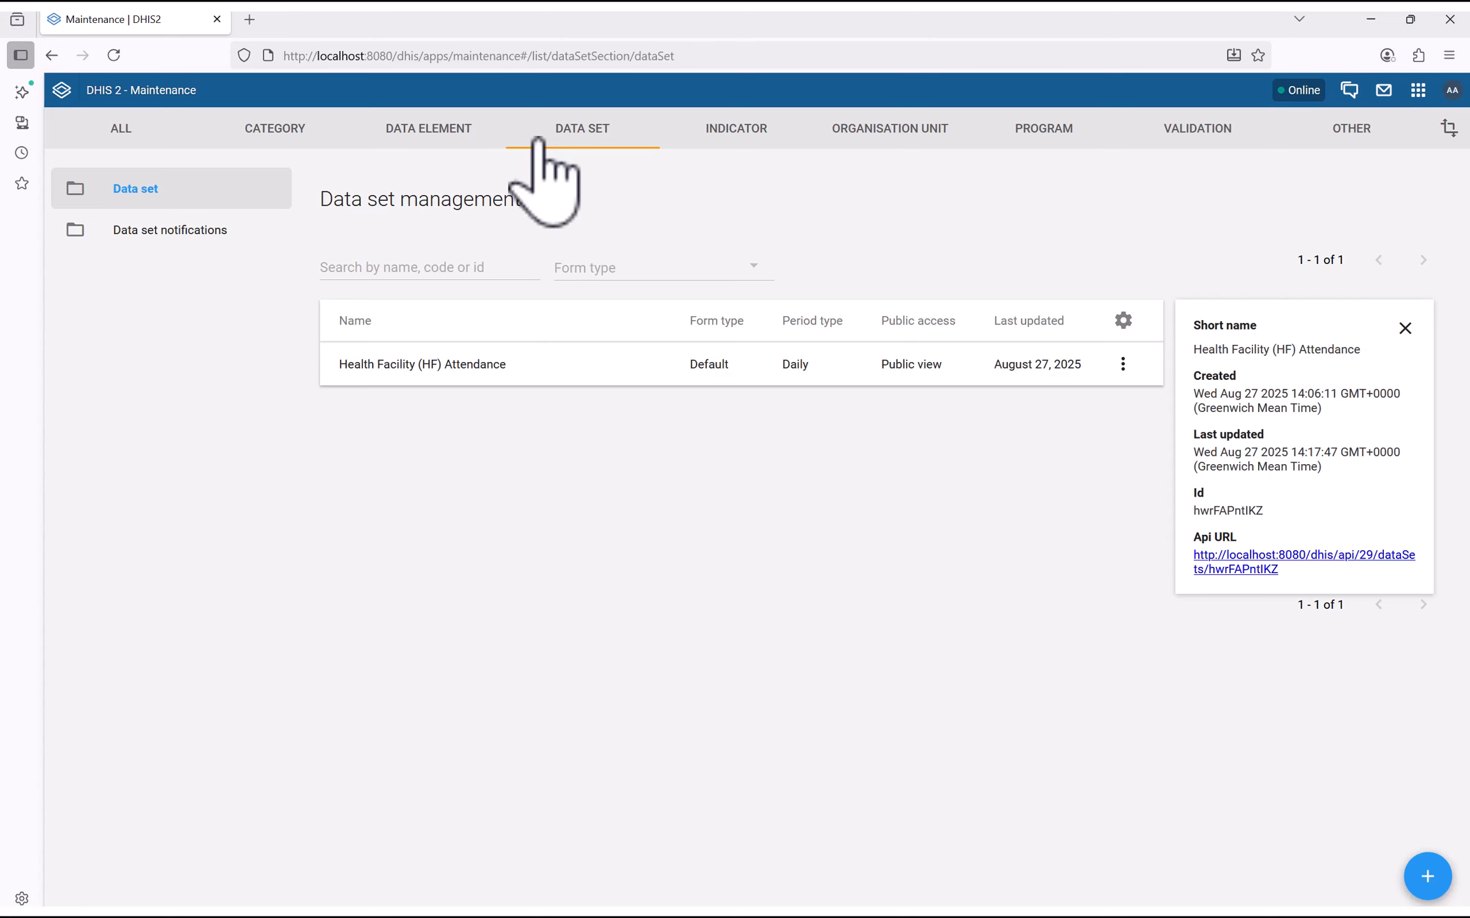
pyautogui.click(909, 131)
pyautogui.click(377, 190)
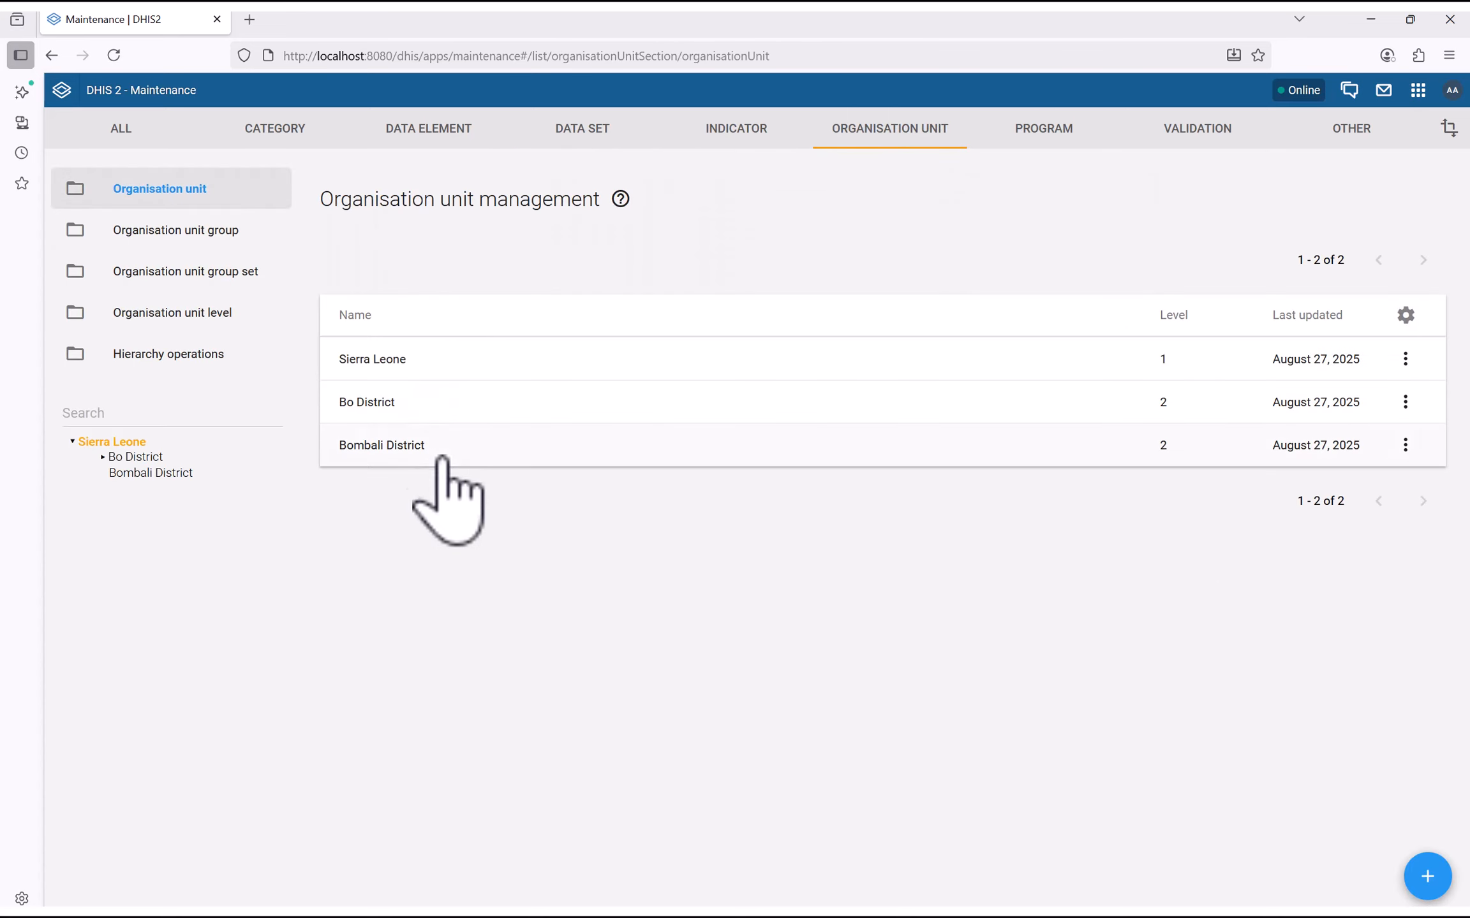
# Show details for Ma Kont MCHP under Bo District and select its Id aJQoZwhbVf0
pyautogui.click(125, 457)
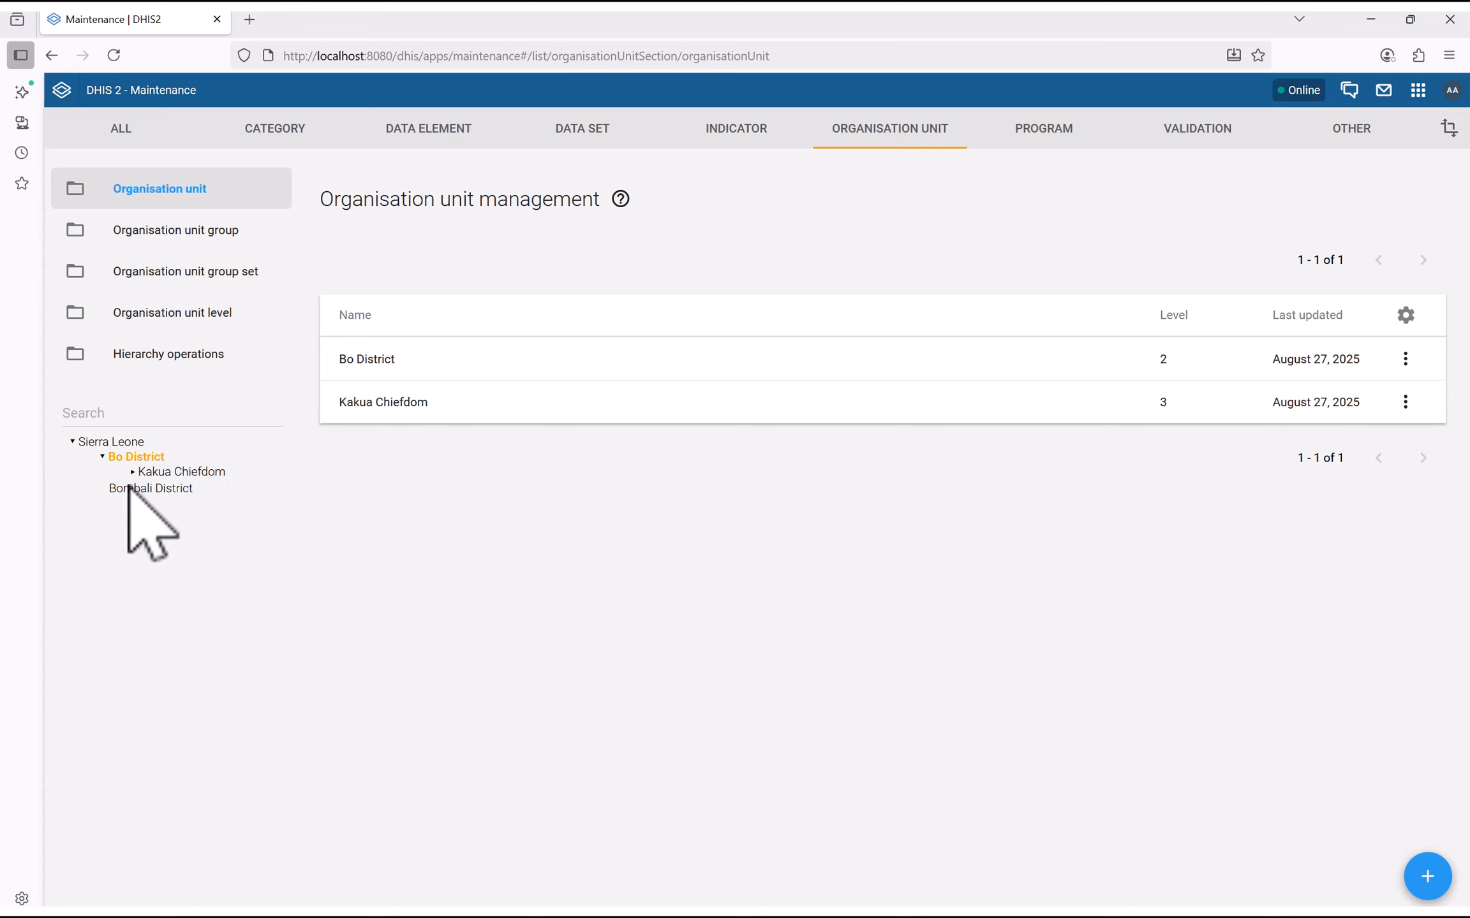
pyautogui.click(199, 503)
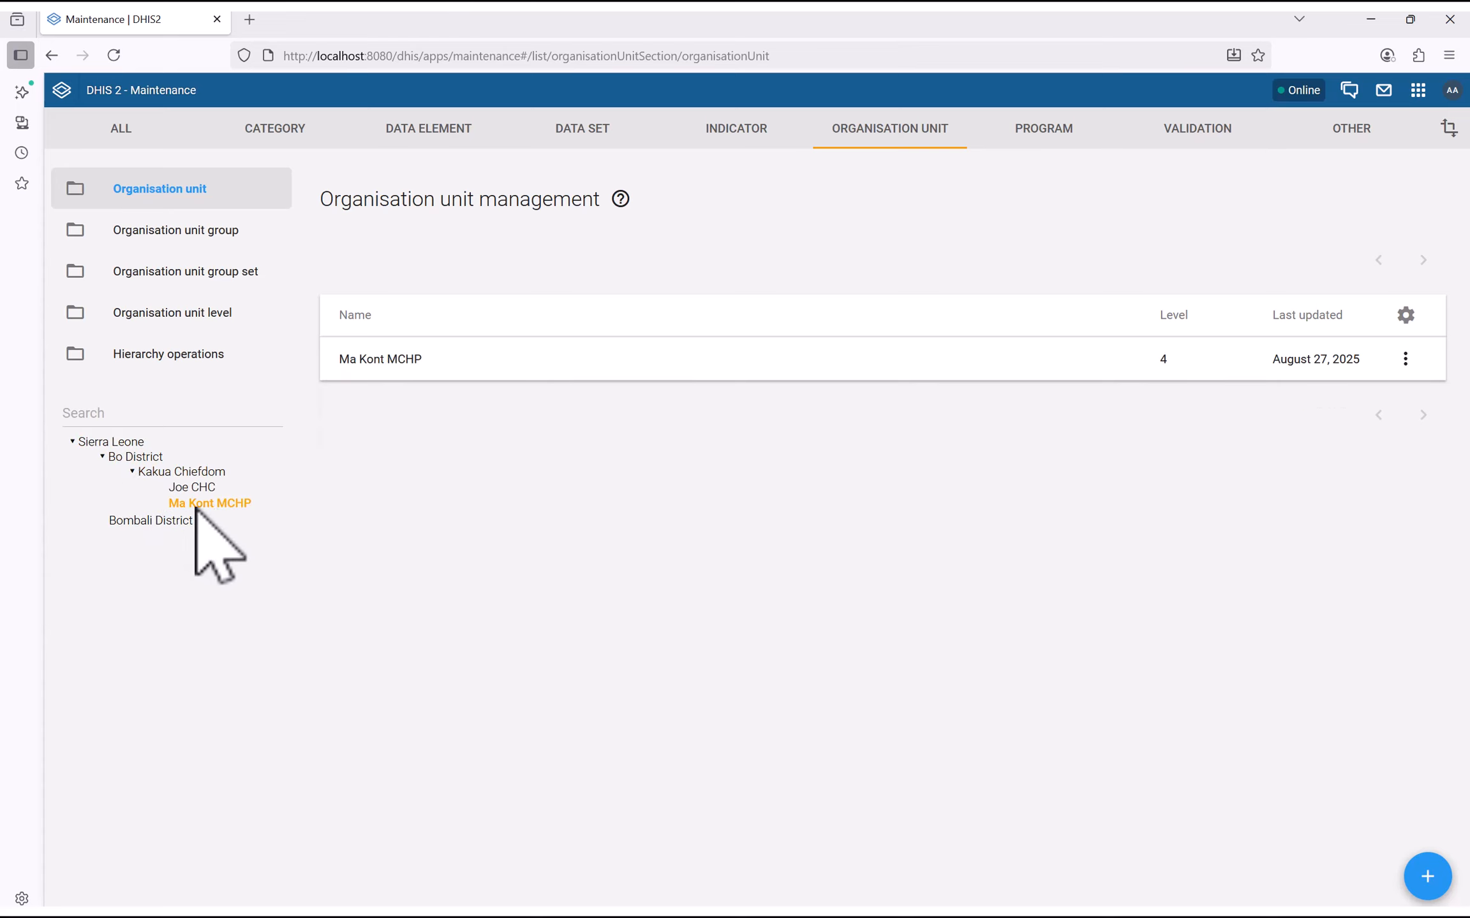
pyautogui.click(1405, 359)
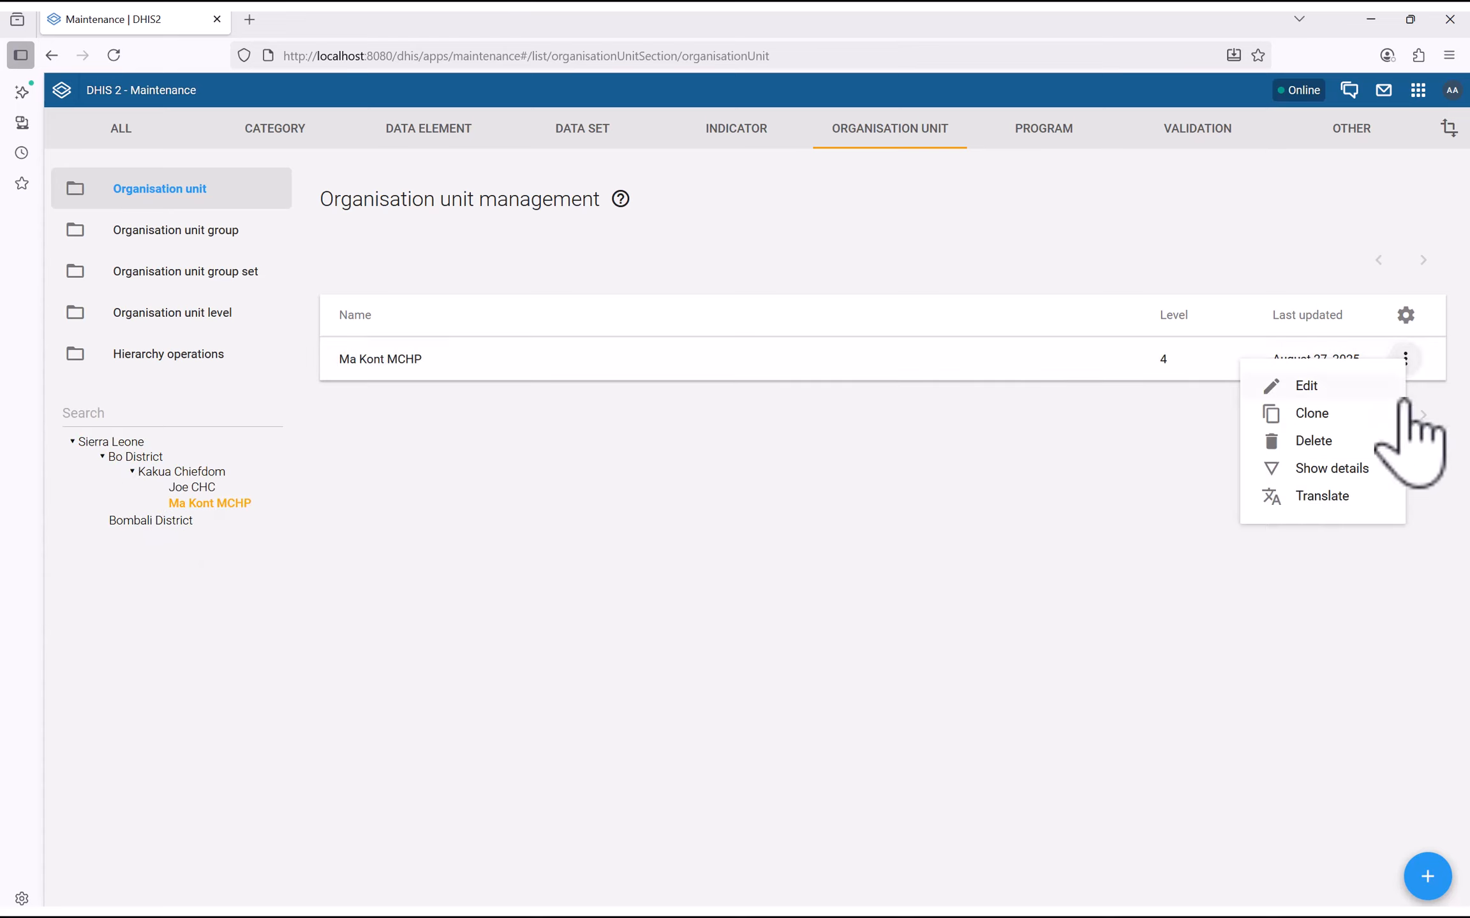
pyautogui.click(1333, 469)
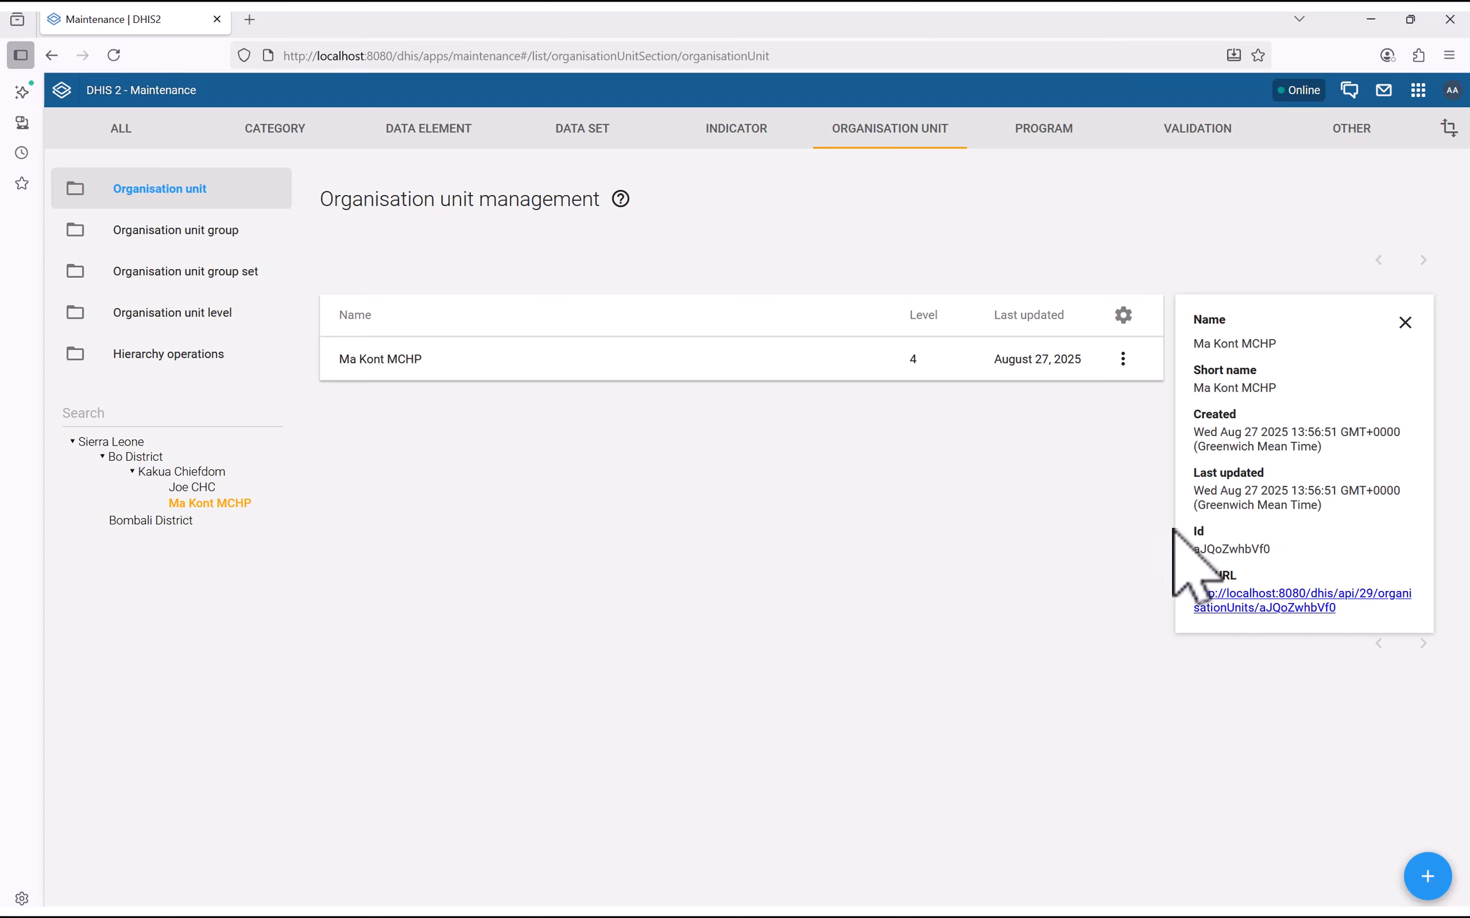
pyautogui.doubleClick(1189, 550)
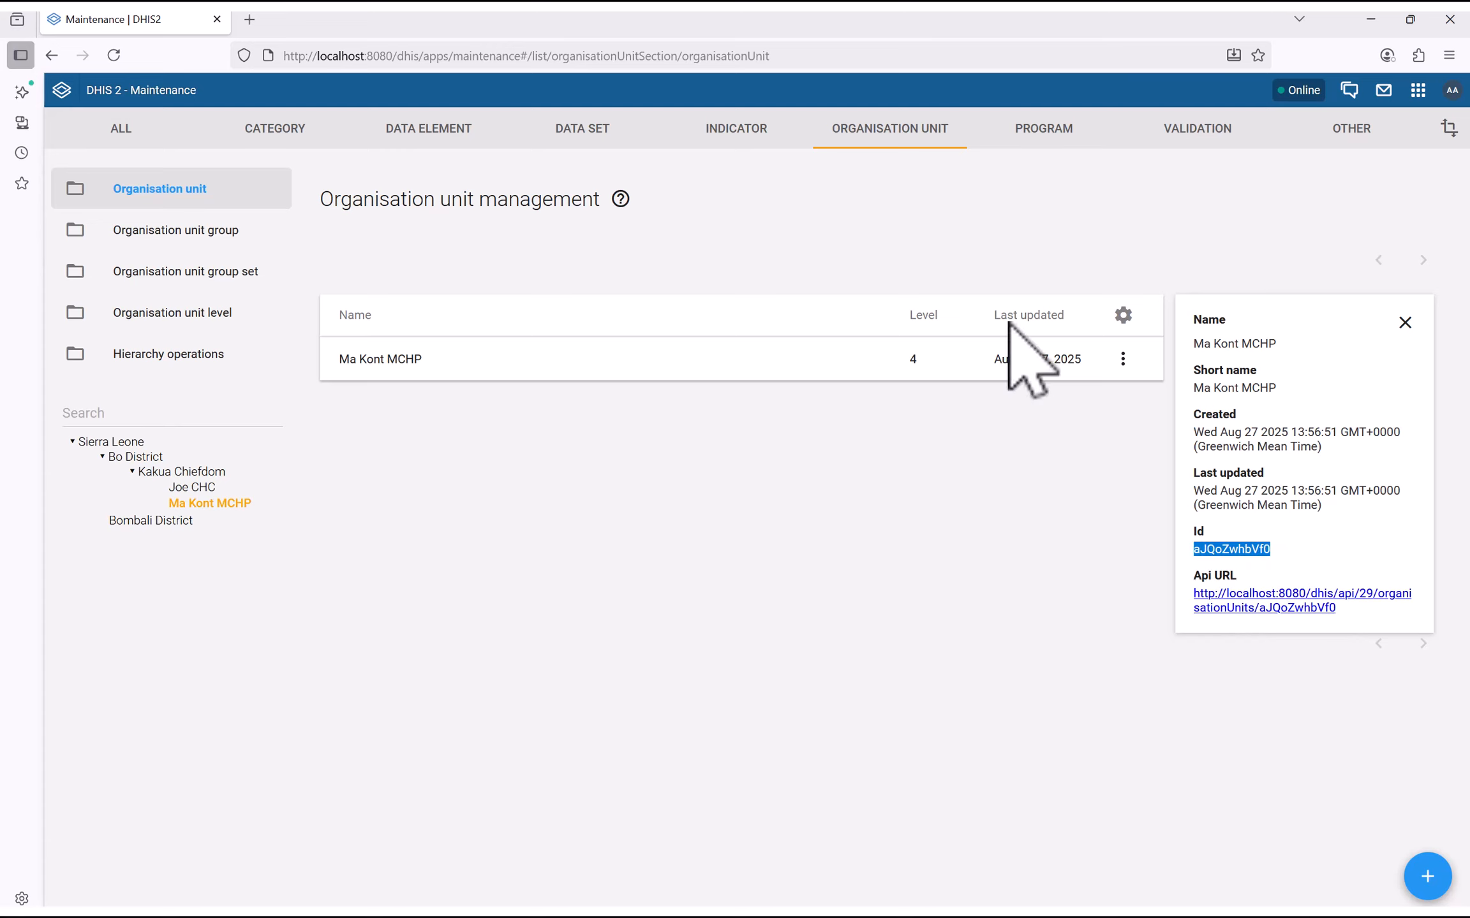
pyautogui.press('super')
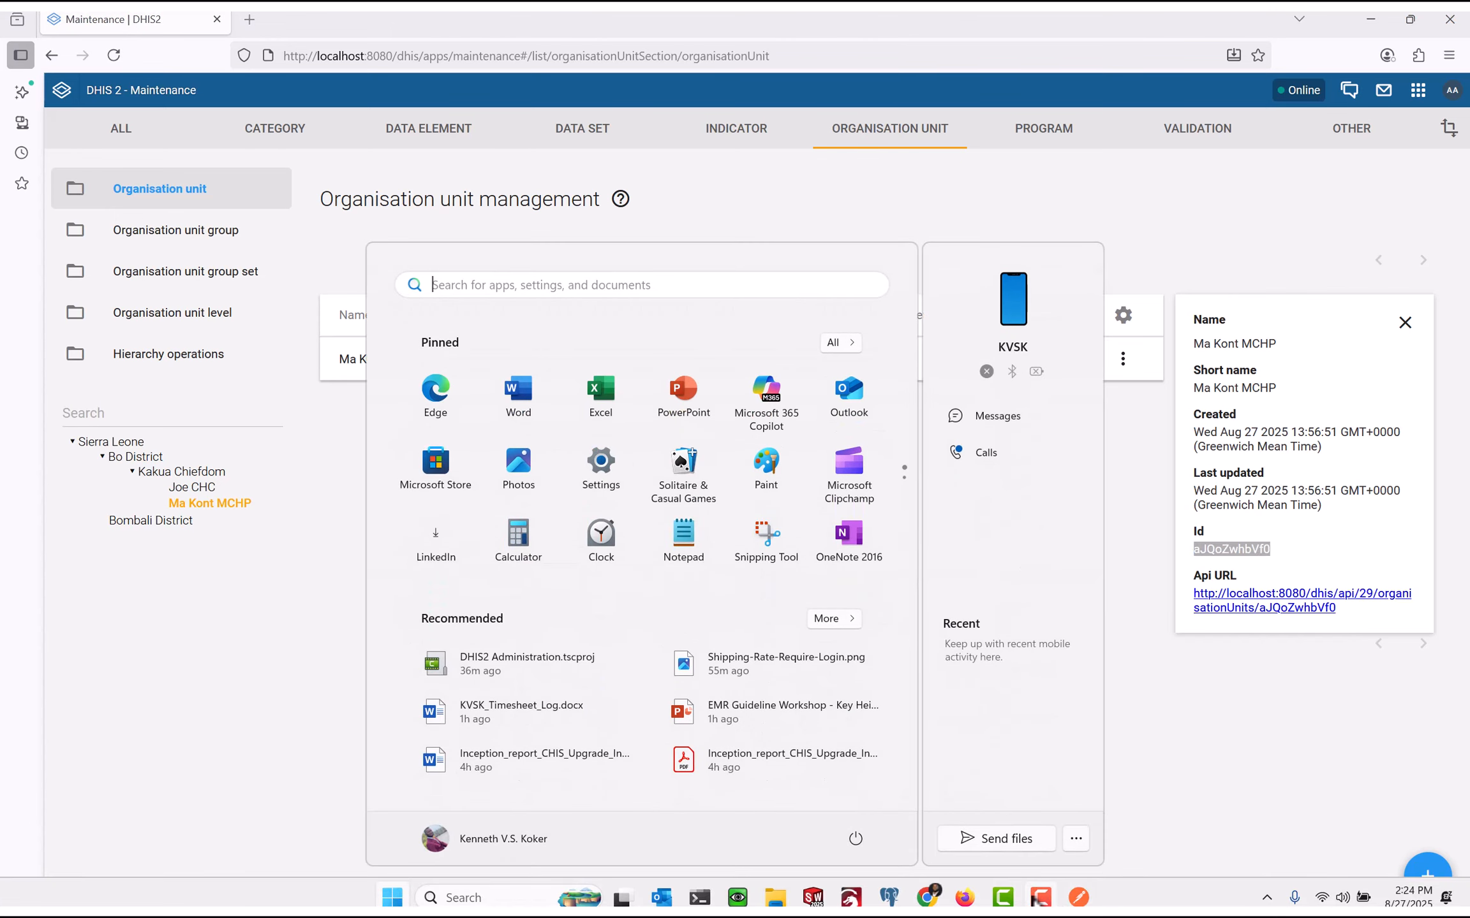
# Review the body's dataSet, completeDate, period, orgUnit aJQoZwhbVf0 and data values in Postman
pyautogui.click(1078, 899)
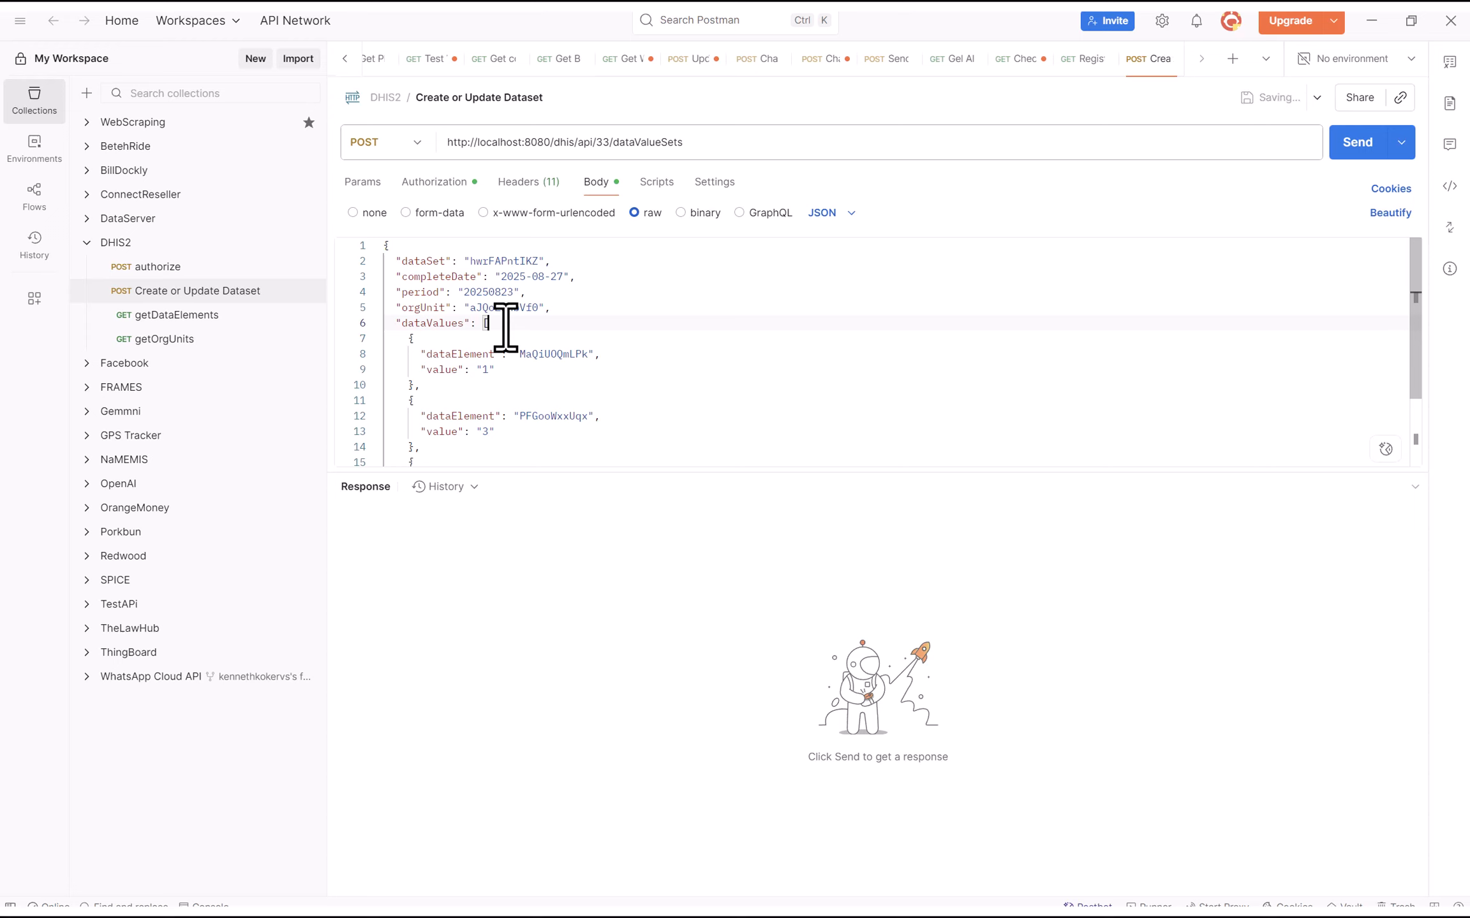
pyautogui.moveTo(556, 307); pyautogui.dragTo(370, 266)
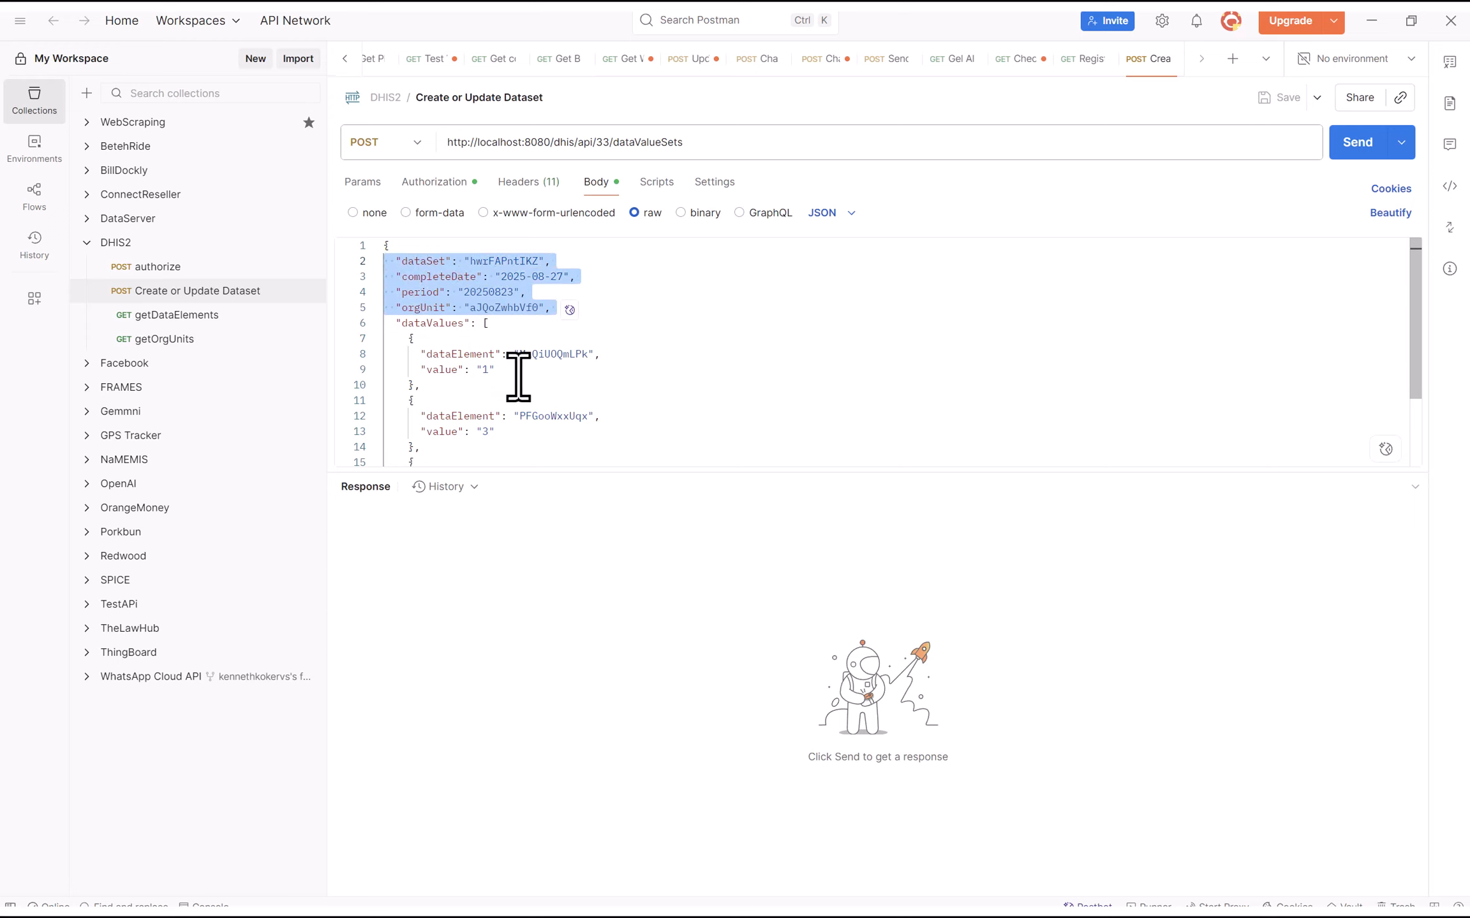
pyautogui.scroll(-1, 518, 377)
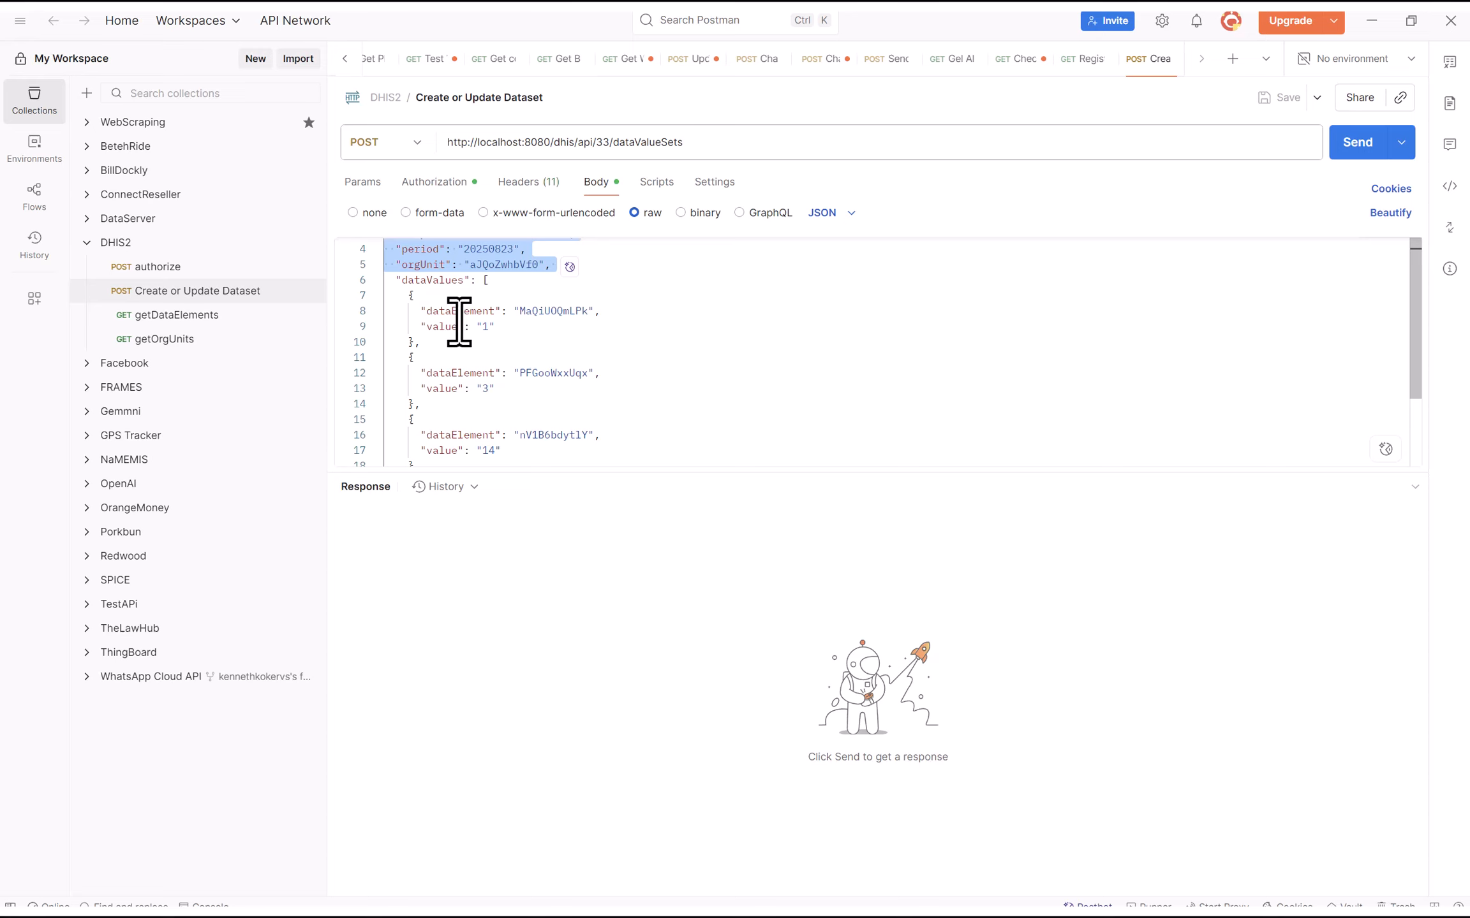
pyautogui.scroll(-1, 474, 329)
pyautogui.scroll(1, 475, 328)
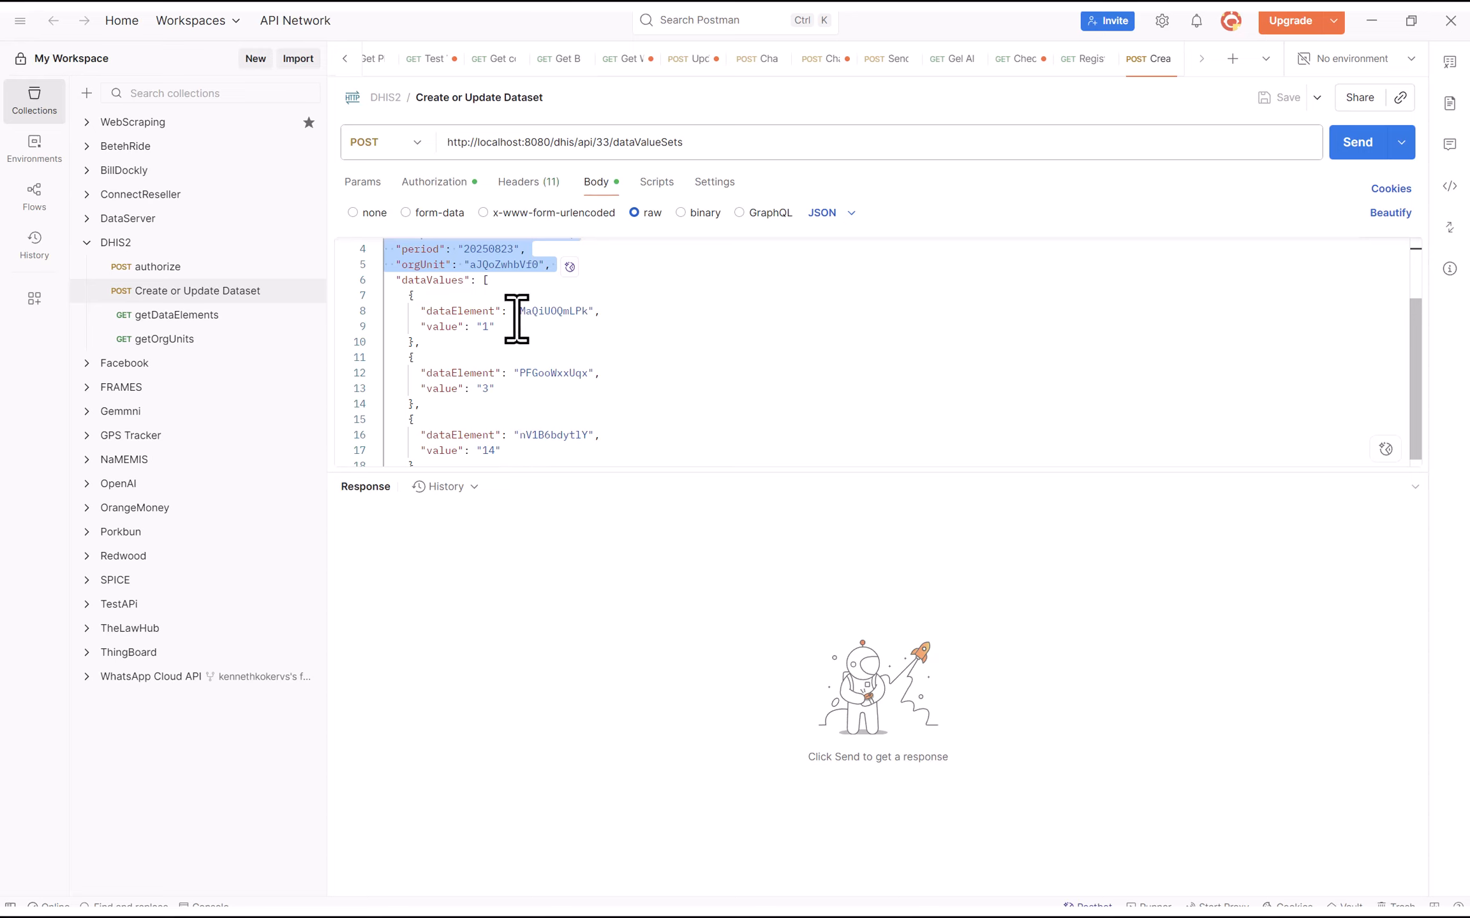
pyautogui.scroll(-2, 480, 389)
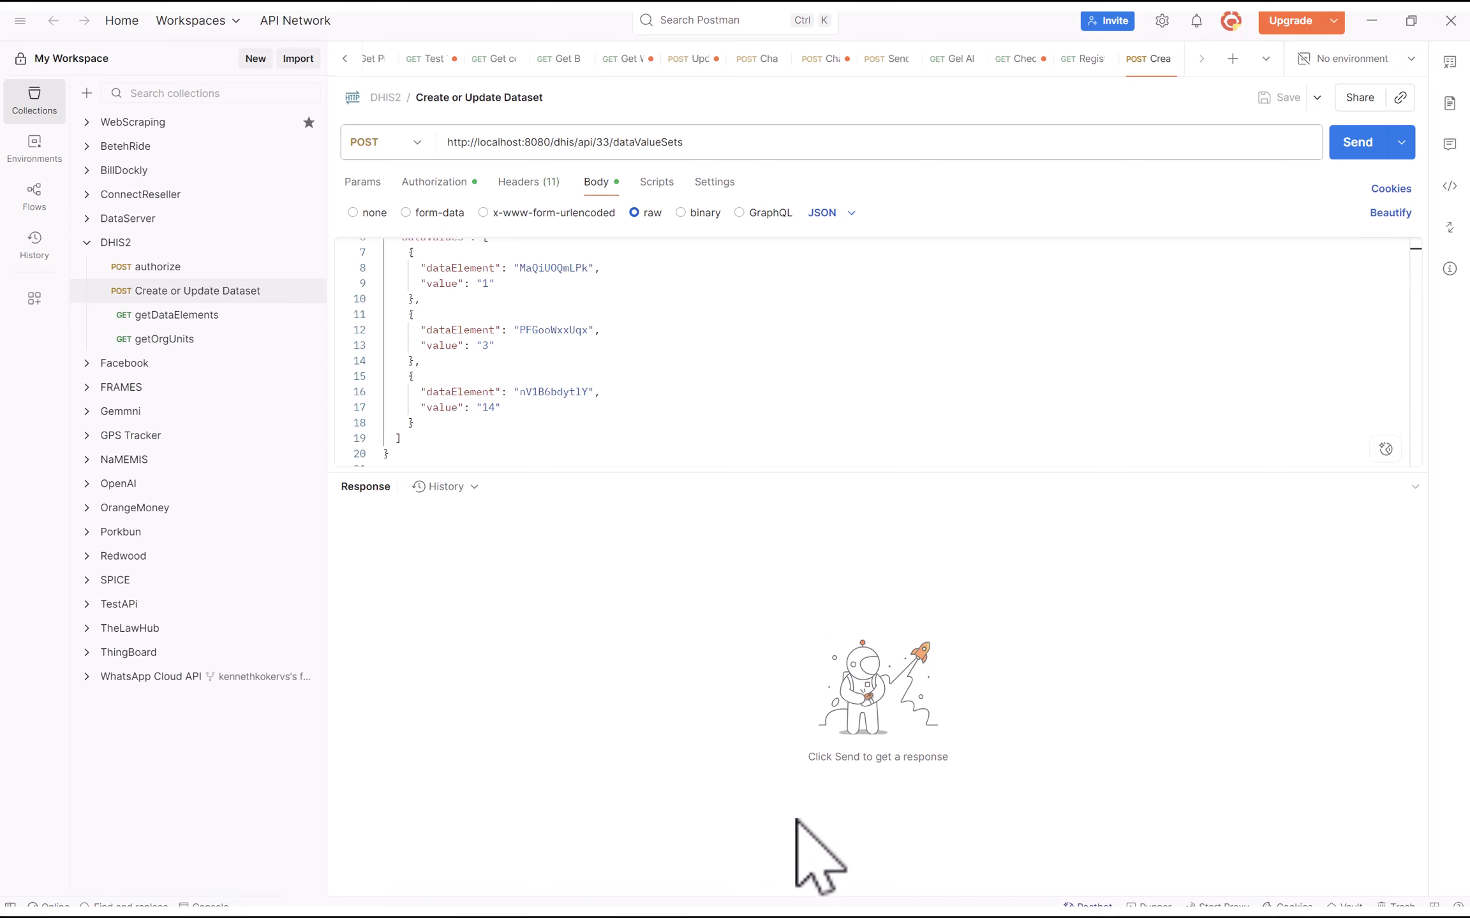
pyautogui.press('super')
# In Maintenance's data element list, show HF Attendance All Staff's details to get Id D02CJPgwtBA
pyautogui.click(935, 900)
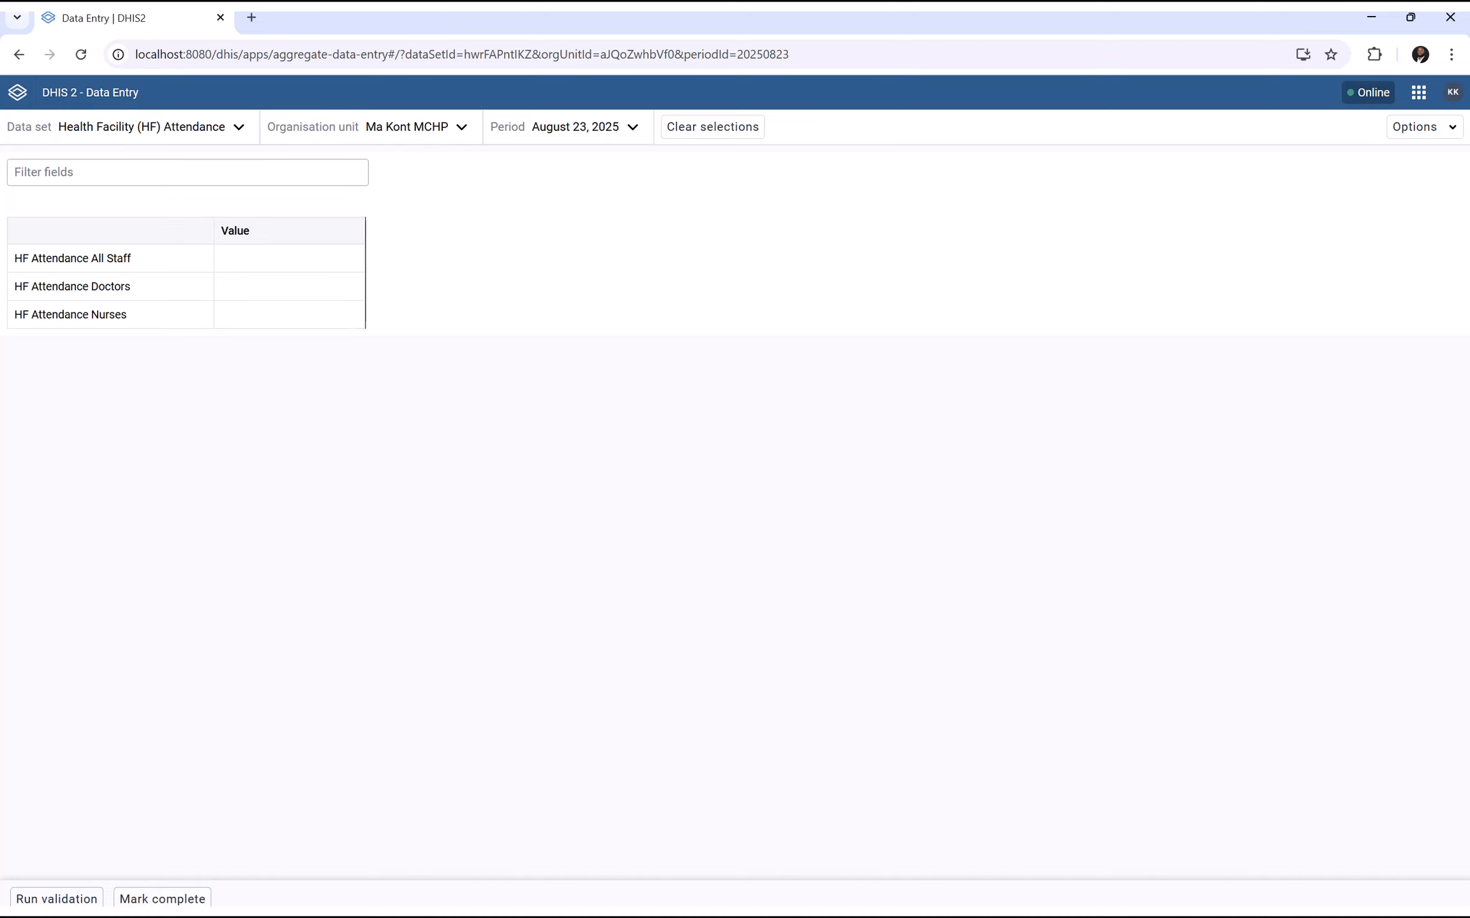
pyautogui.press('super')
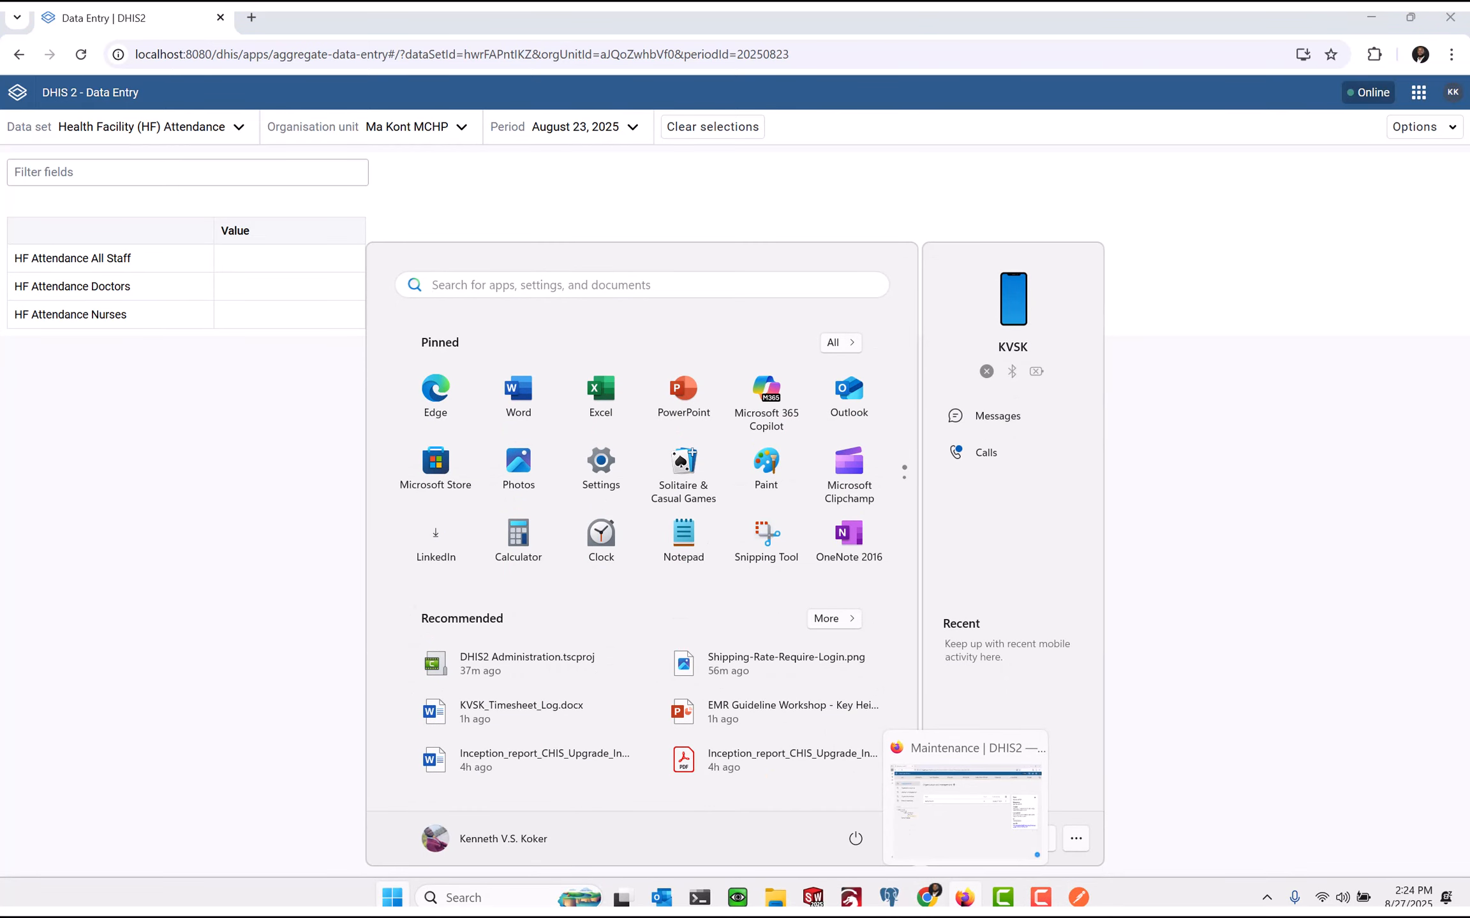
pyautogui.click(964, 897)
pyautogui.click(395, 135)
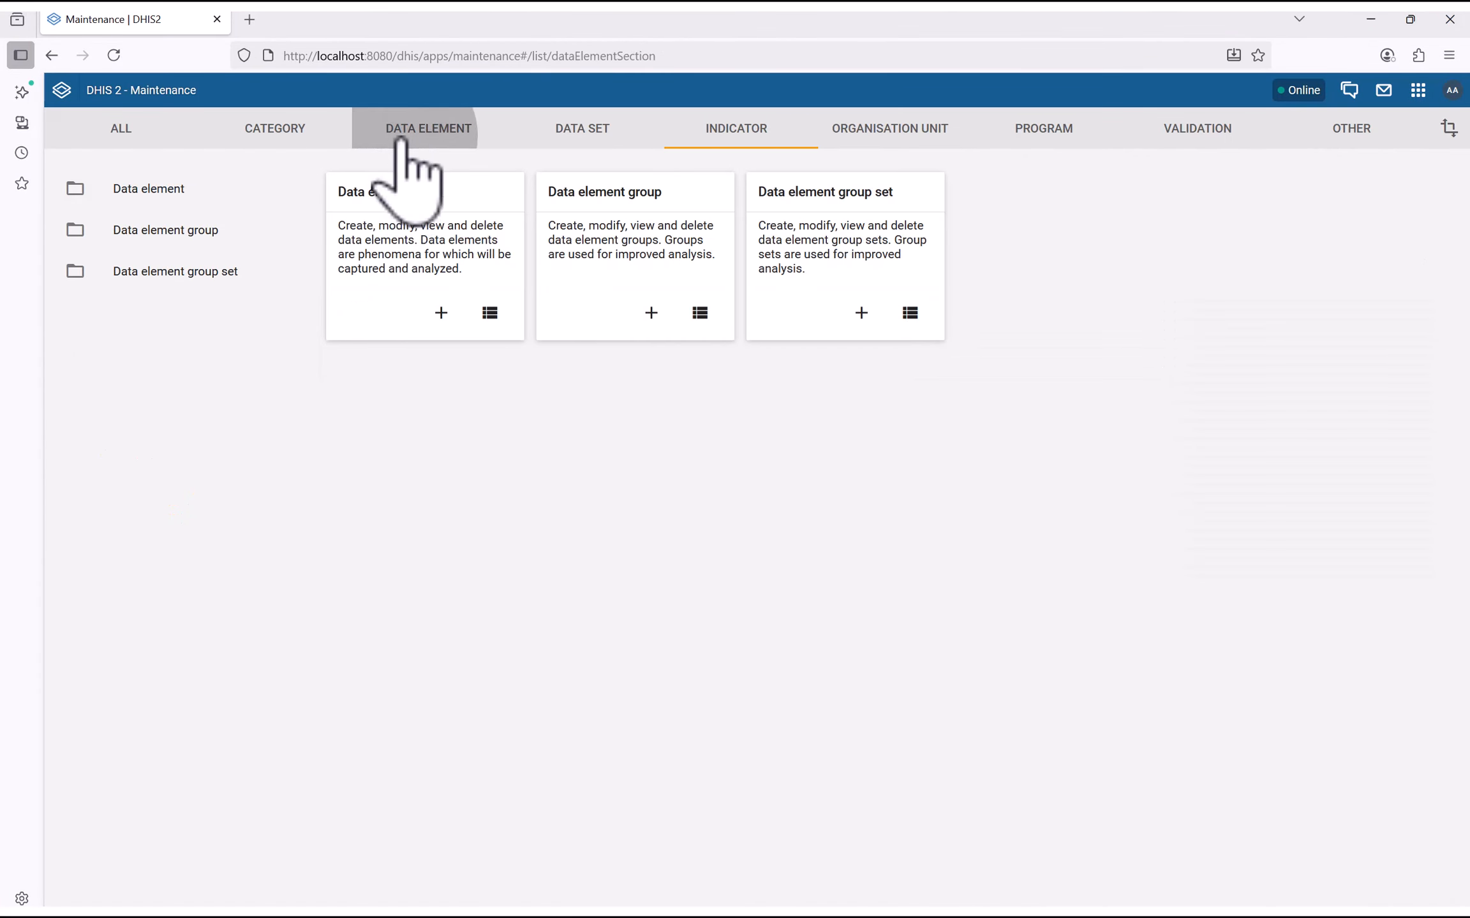
pyautogui.click(384, 195)
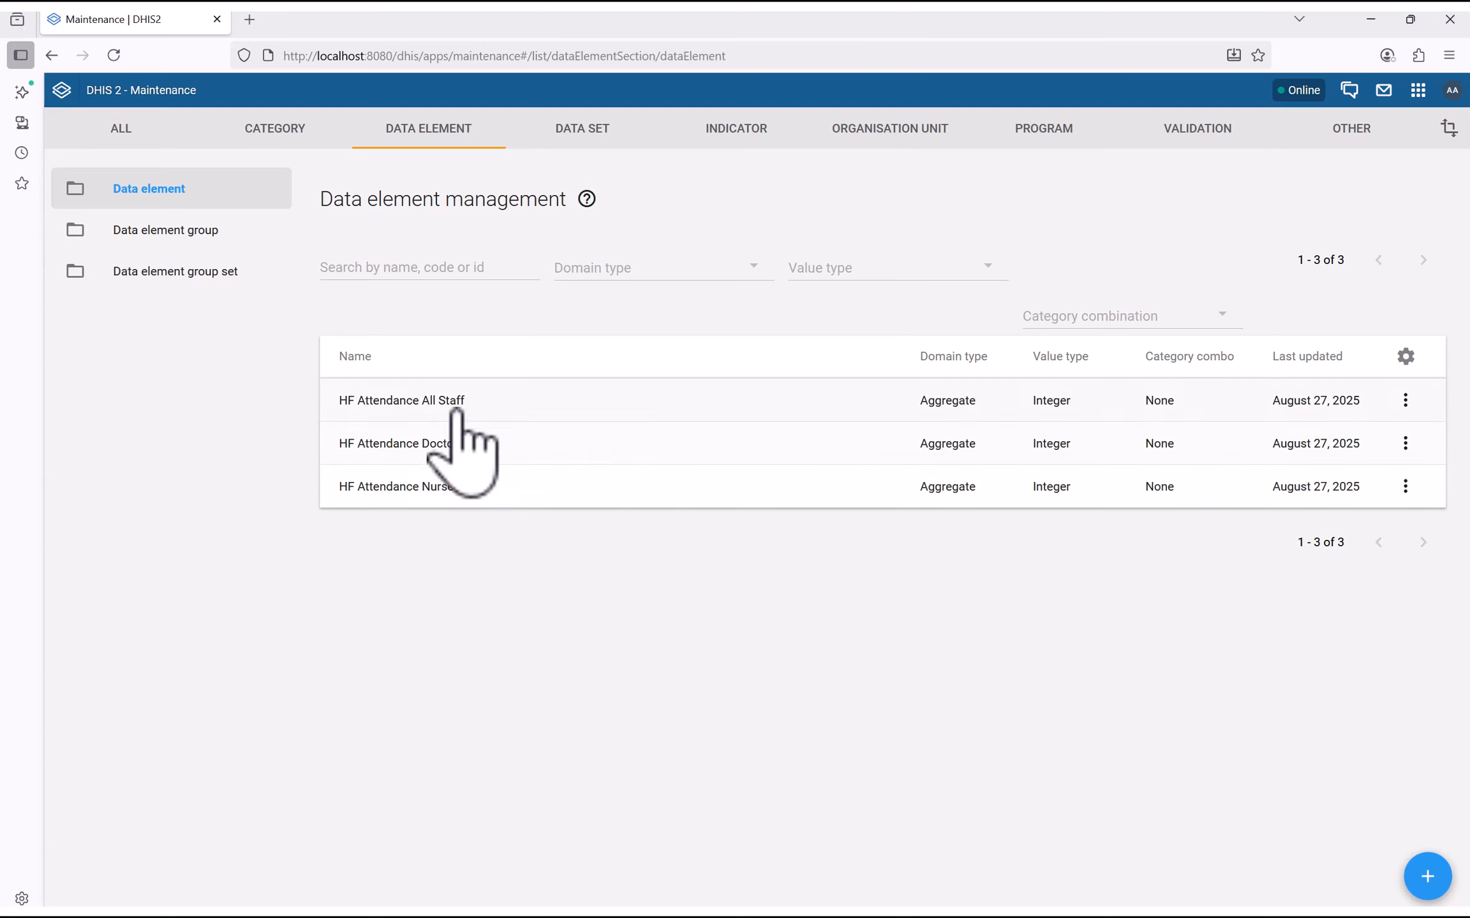
pyautogui.click(1405, 400)
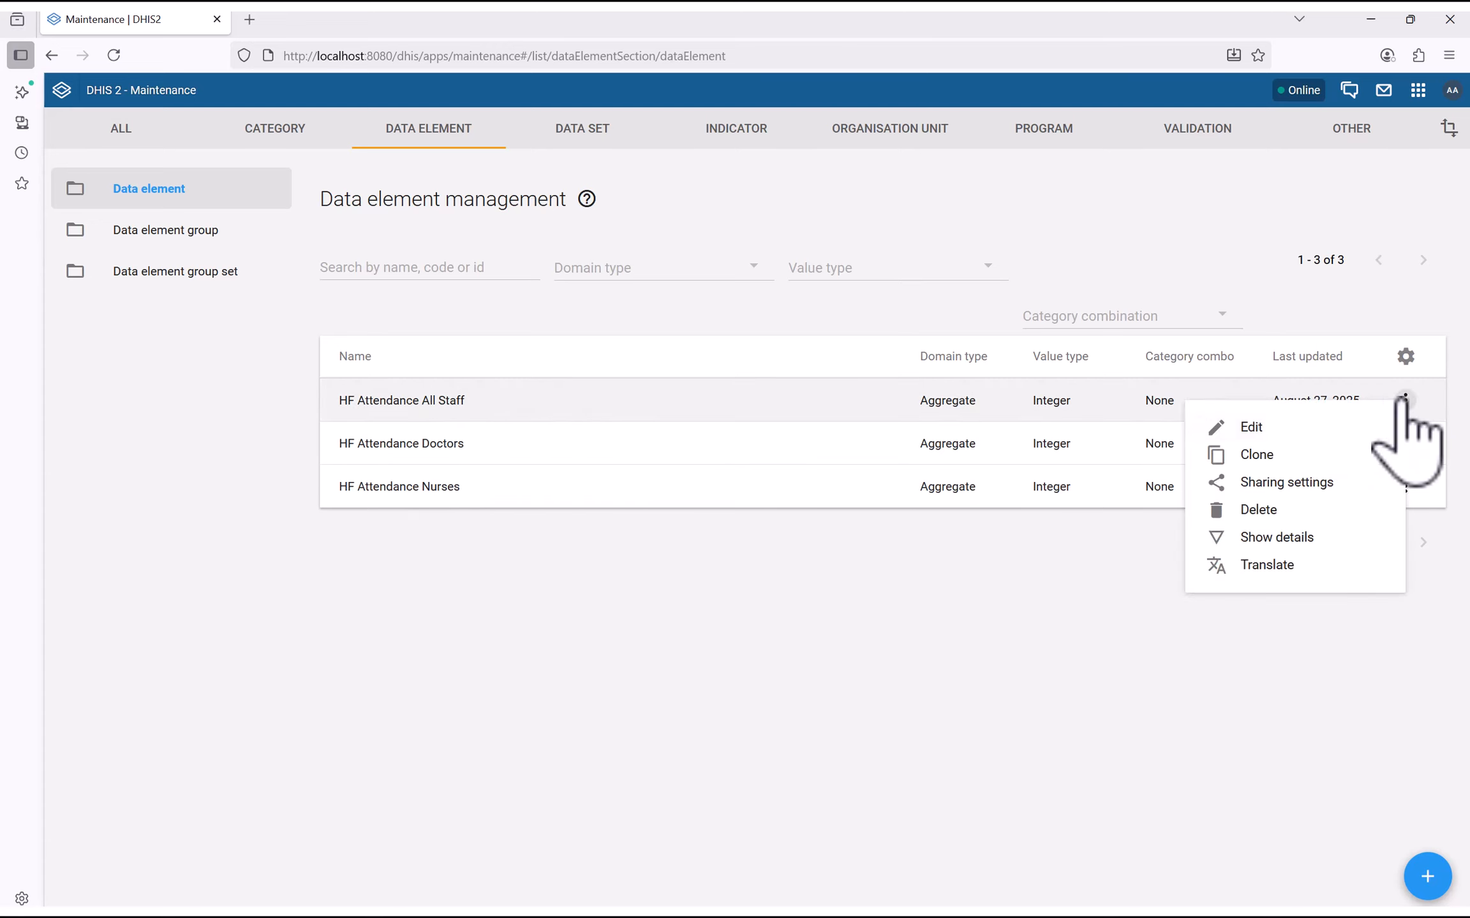
pyautogui.click(1253, 537)
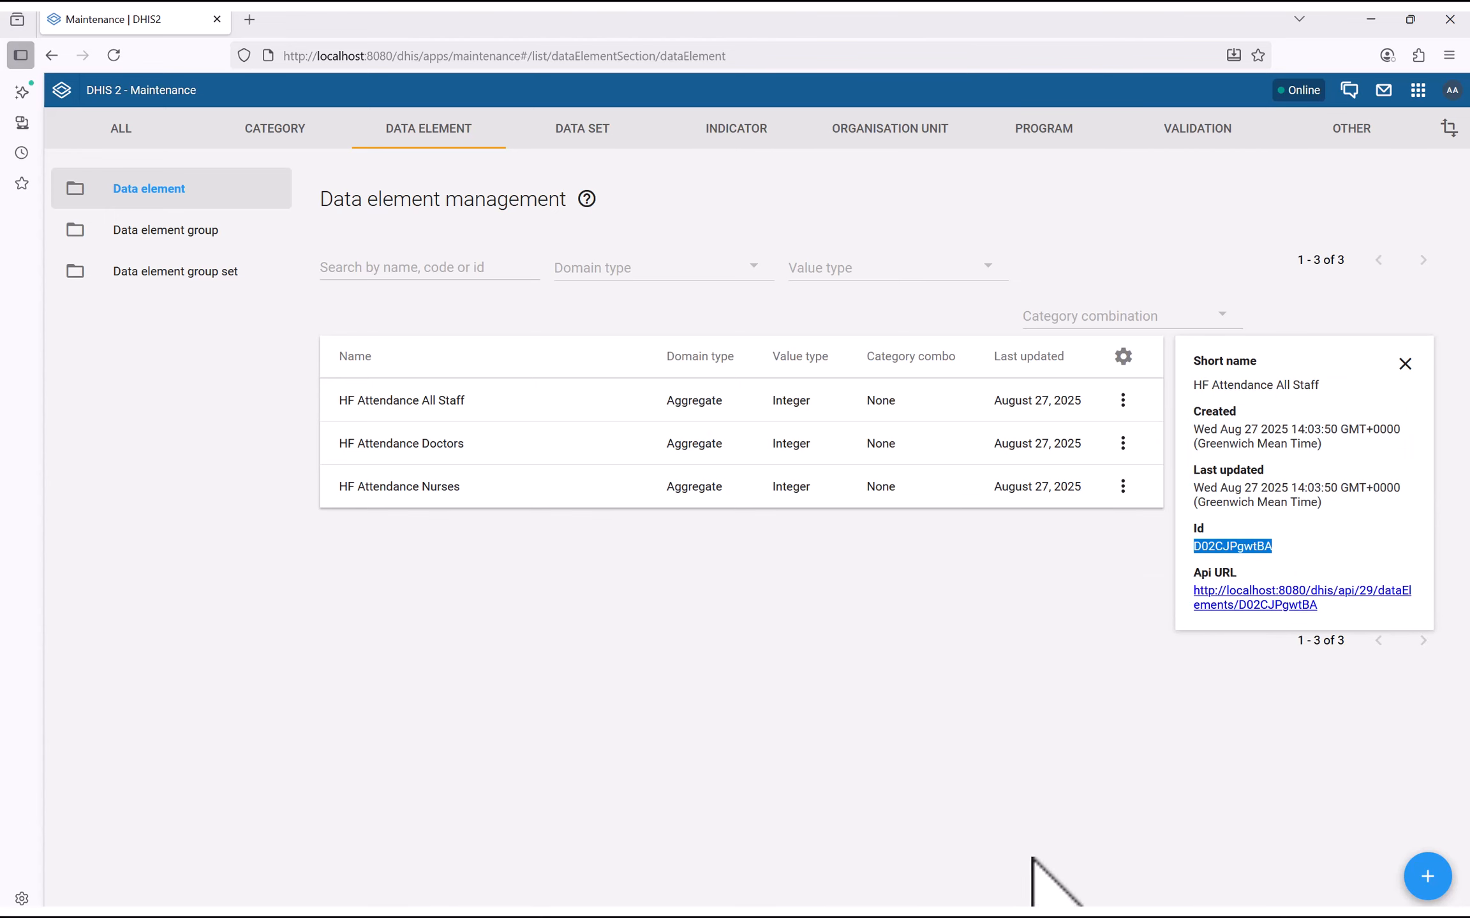
pyautogui.press('super')
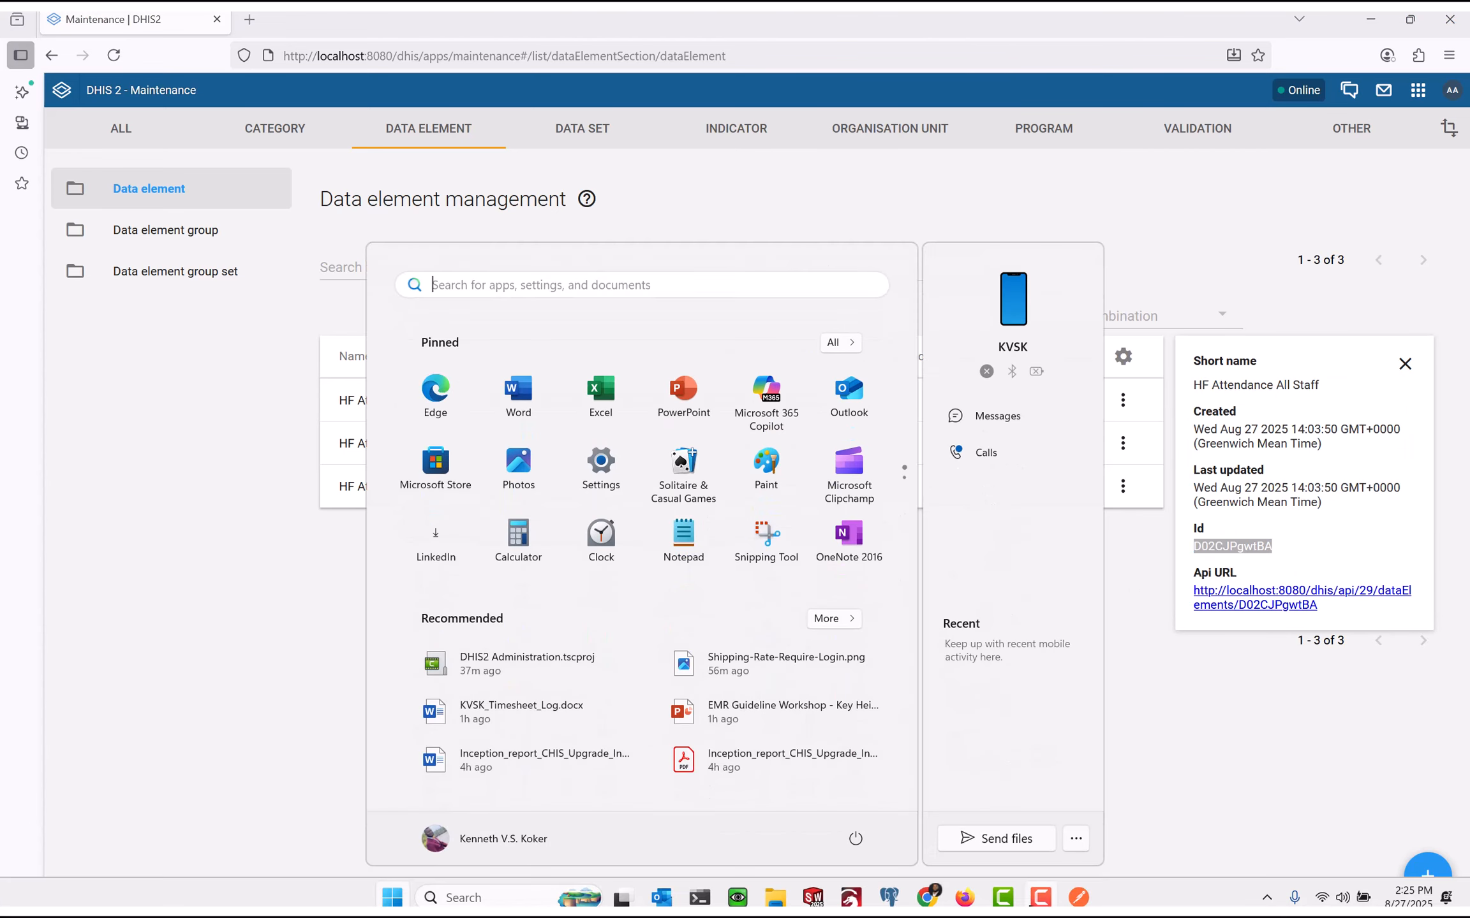
pyautogui.click(1084, 896)
# Set the first data value to HF Attendance All Staff's Id D02CJPgwtBA with value 35
pyautogui.doubleClick(539, 273)
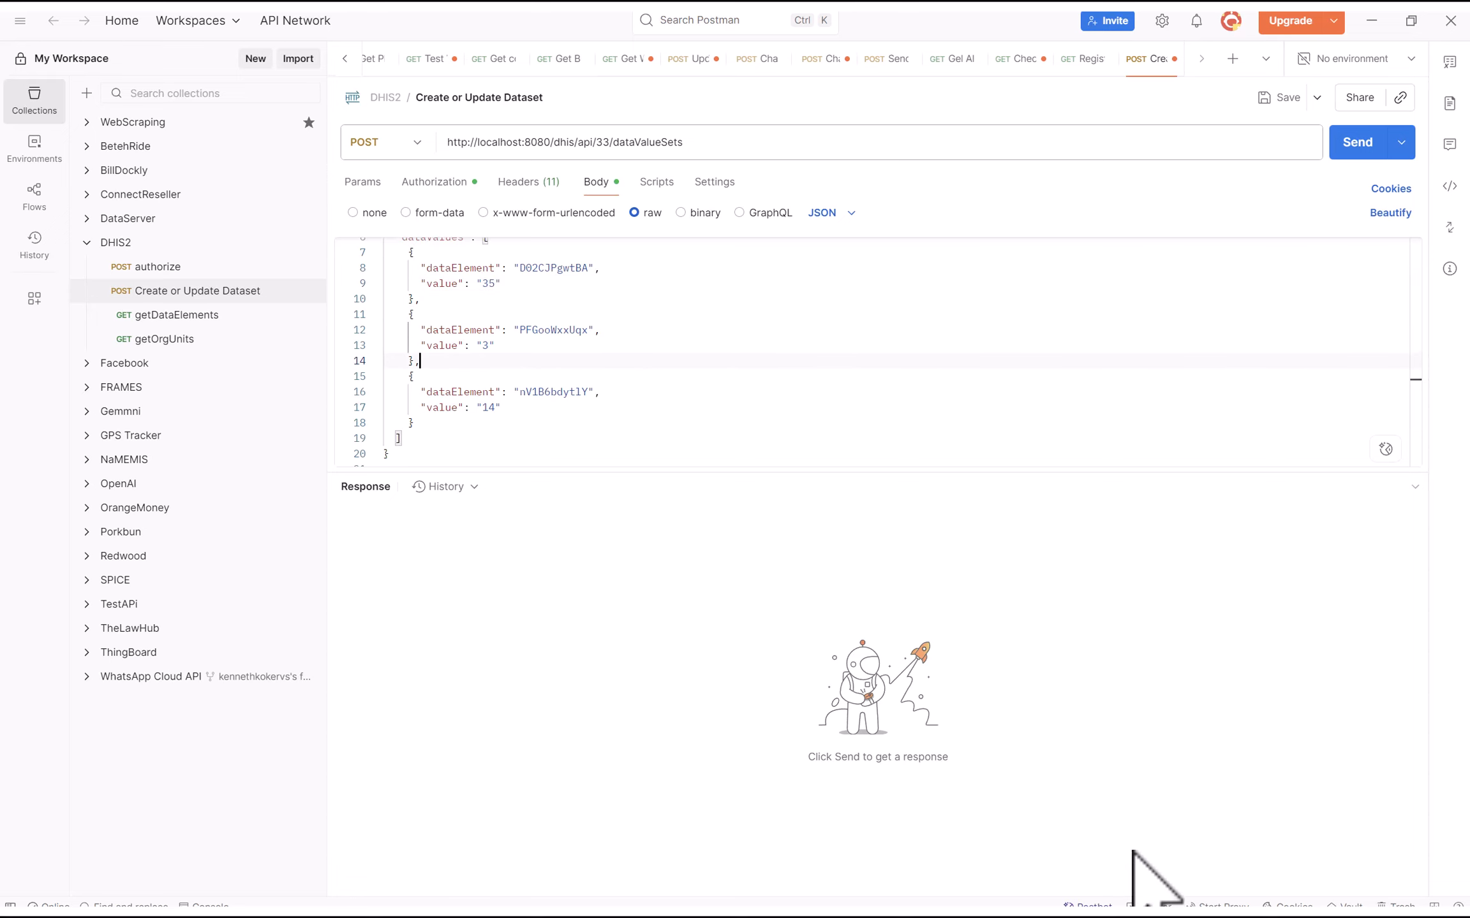
pyautogui.press('super')
pyautogui.click(973, 899)
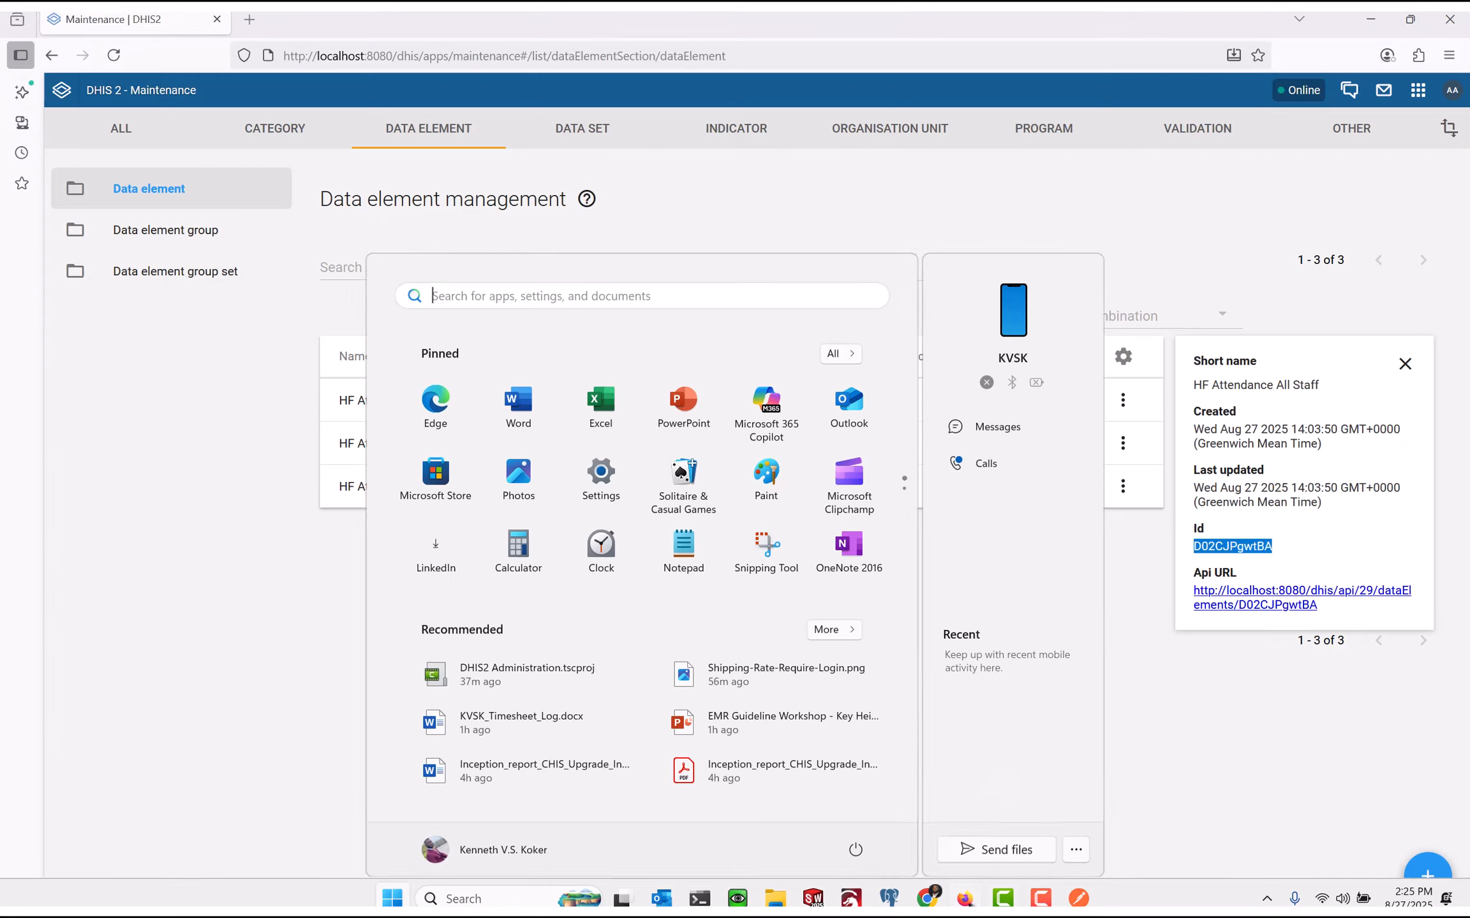
pyautogui.click(560, 625)
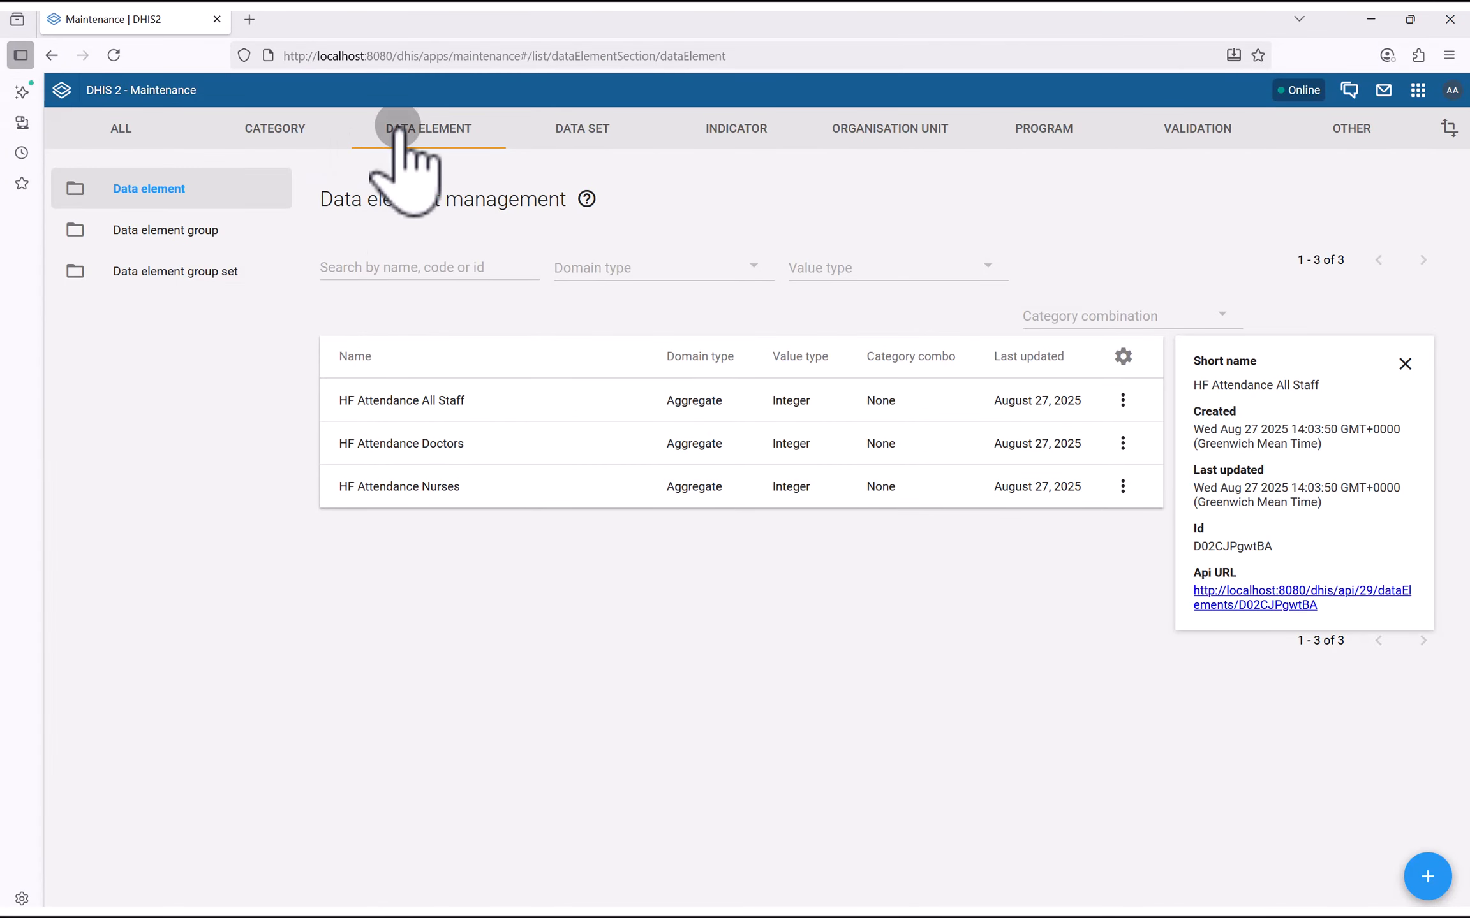
# Set the second data value to HF Attendance Doctors' Id ue8qW6PzajC with value 5, and save
pyautogui.click(155, 190)
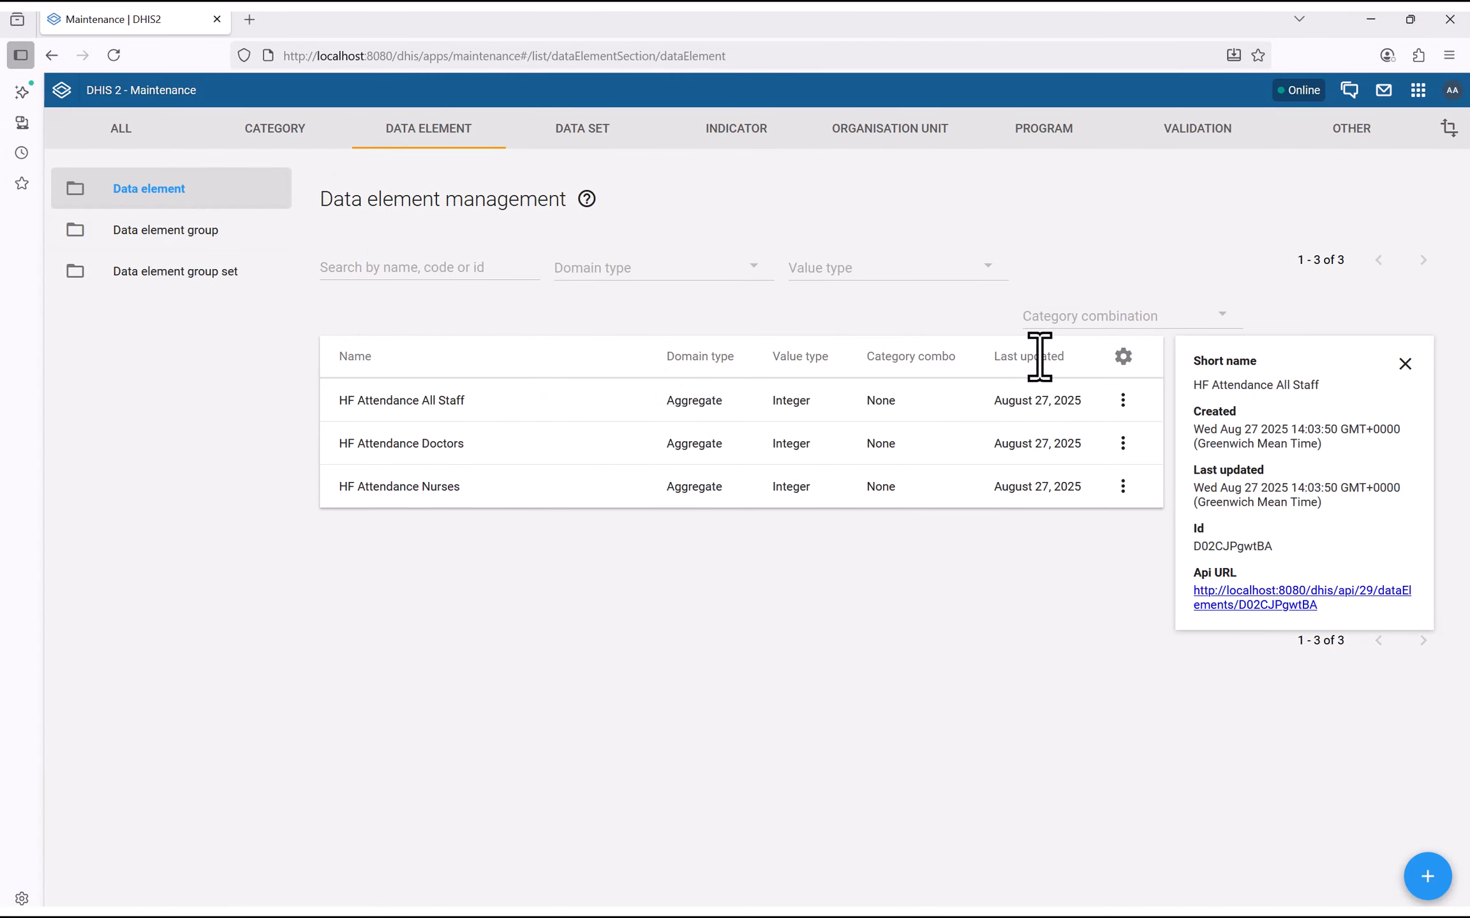
pyautogui.click(1404, 363)
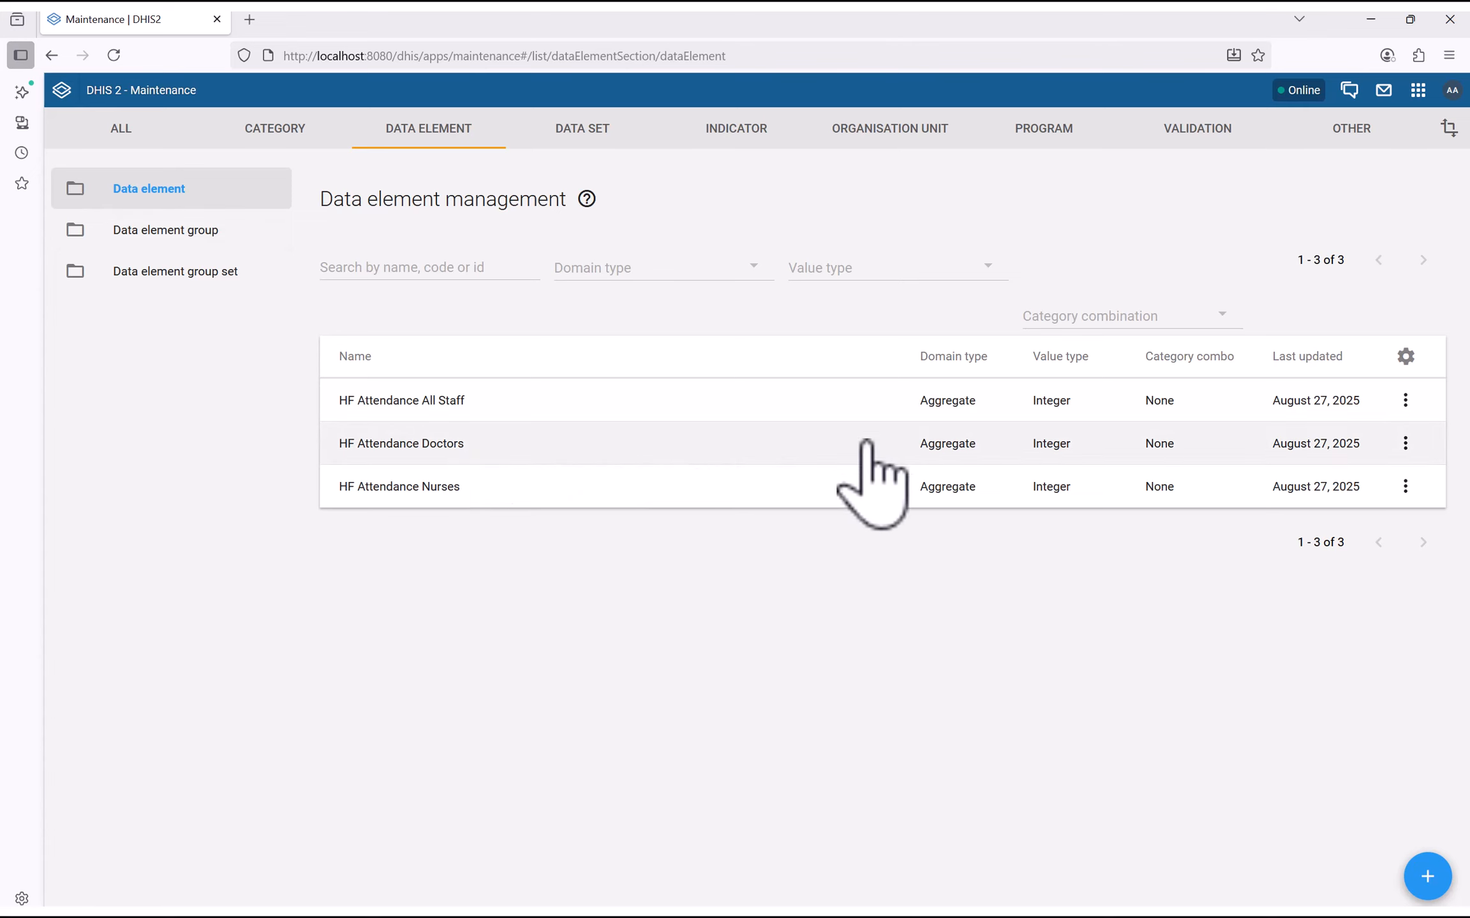
pyautogui.click(1405, 444)
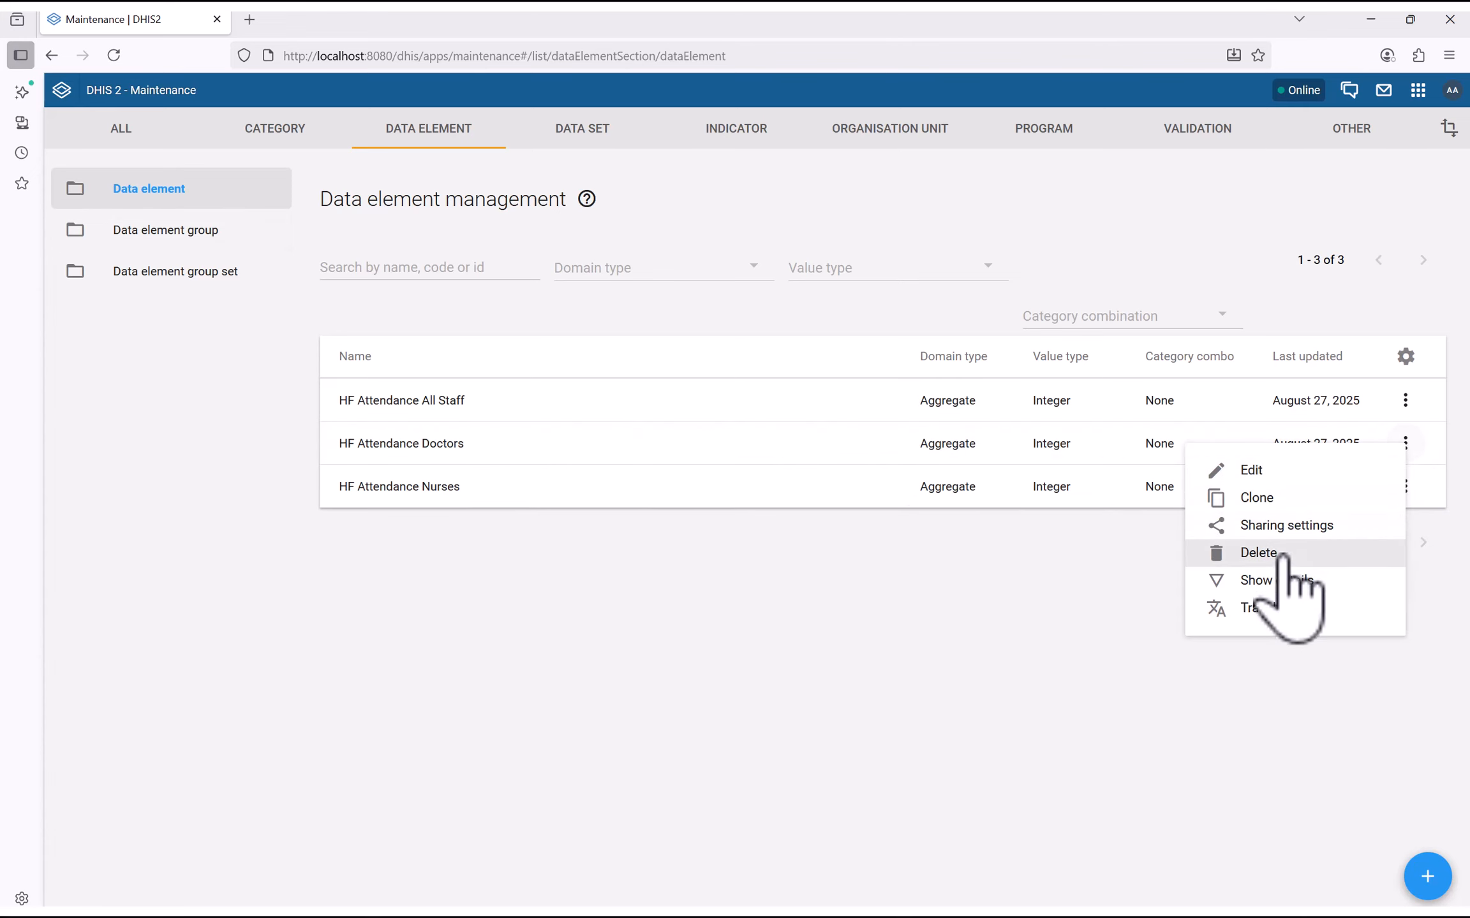
pyautogui.click(1285, 580)
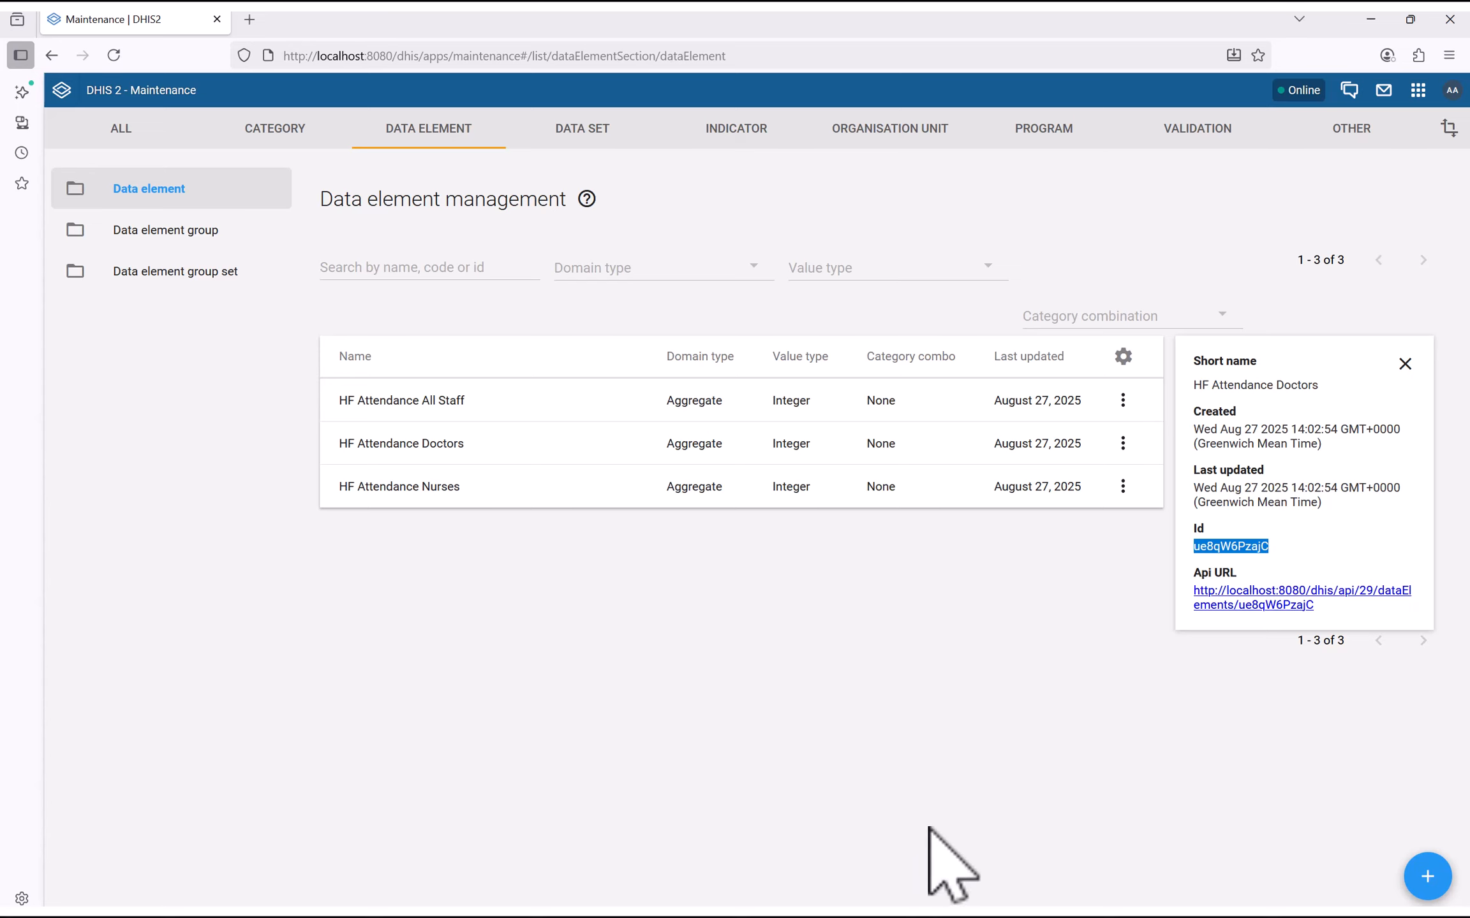
pyautogui.press('super')
pyautogui.click(1000, 890)
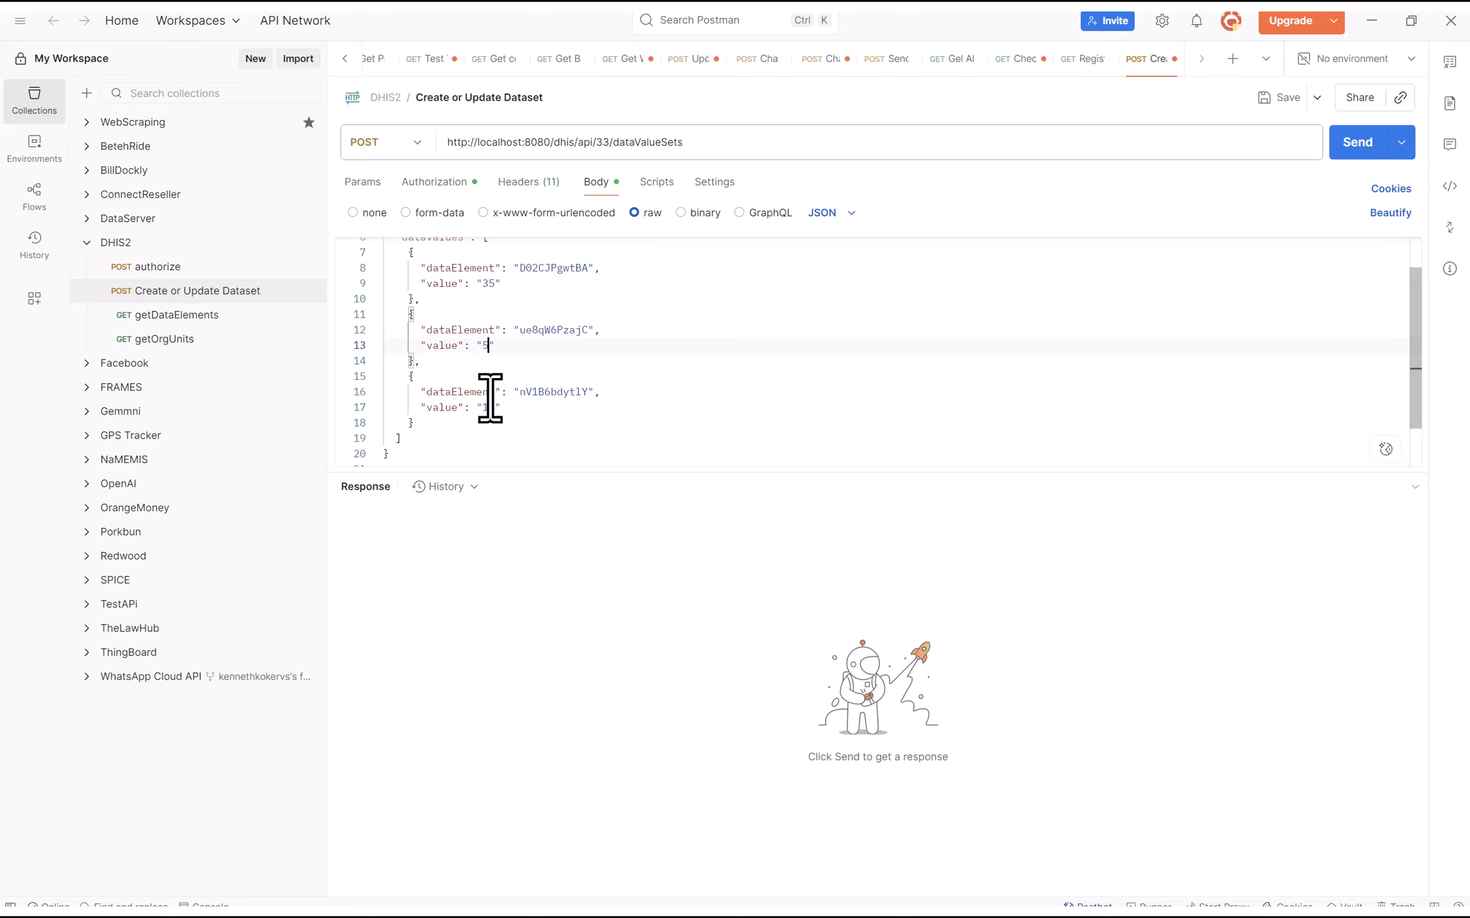
pyautogui.hotkey('ctrl', 's')
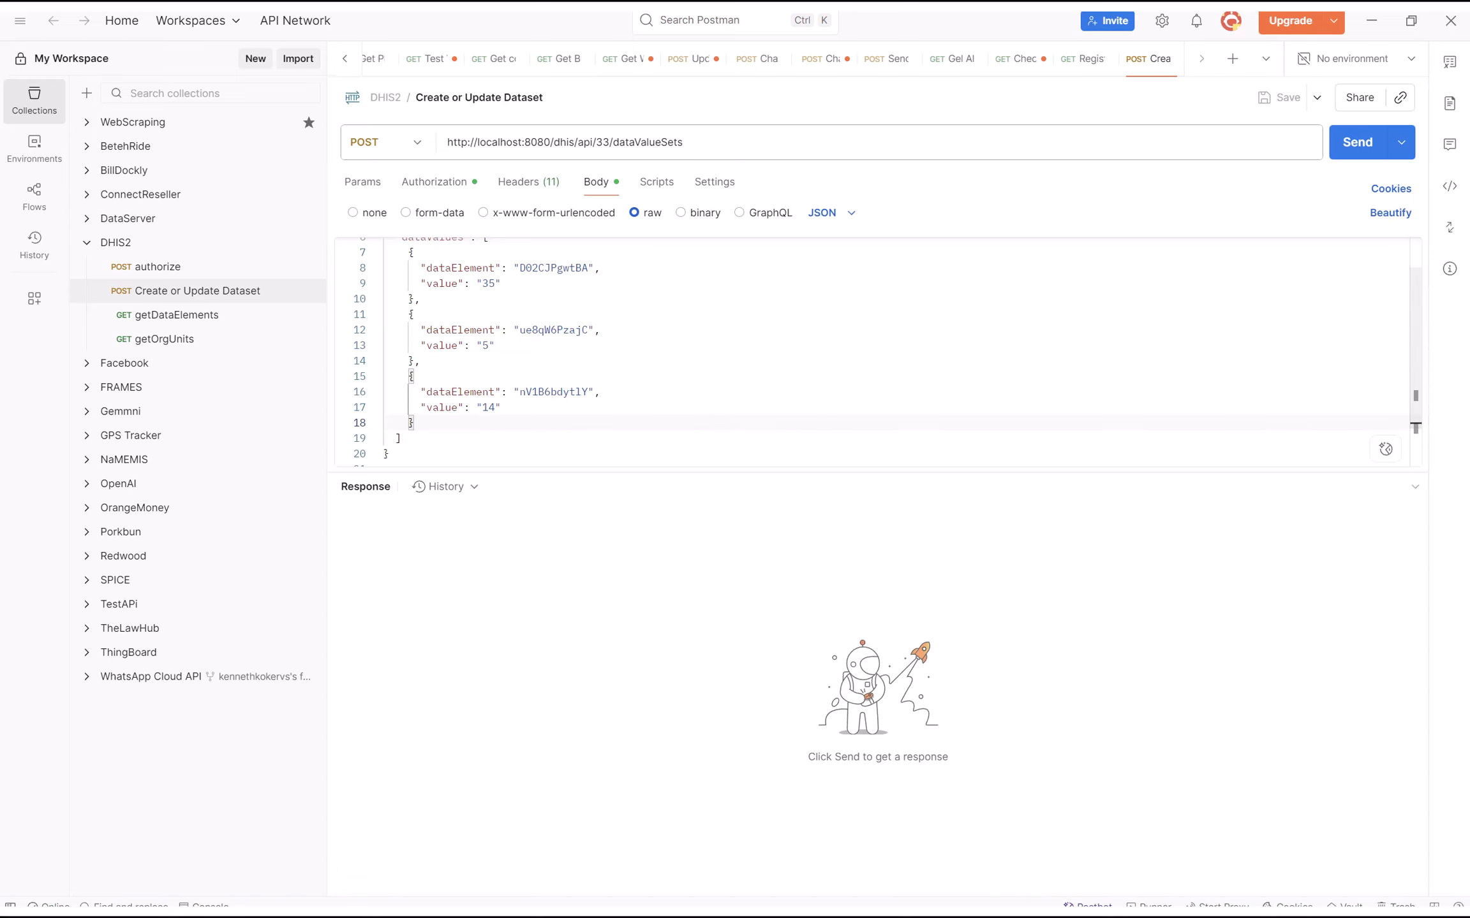
pyautogui.press('super')
# Show HF Attendance Nurses' details in the data element list to get its Id WhlvVuWjO6c
pyautogui.click(965, 898)
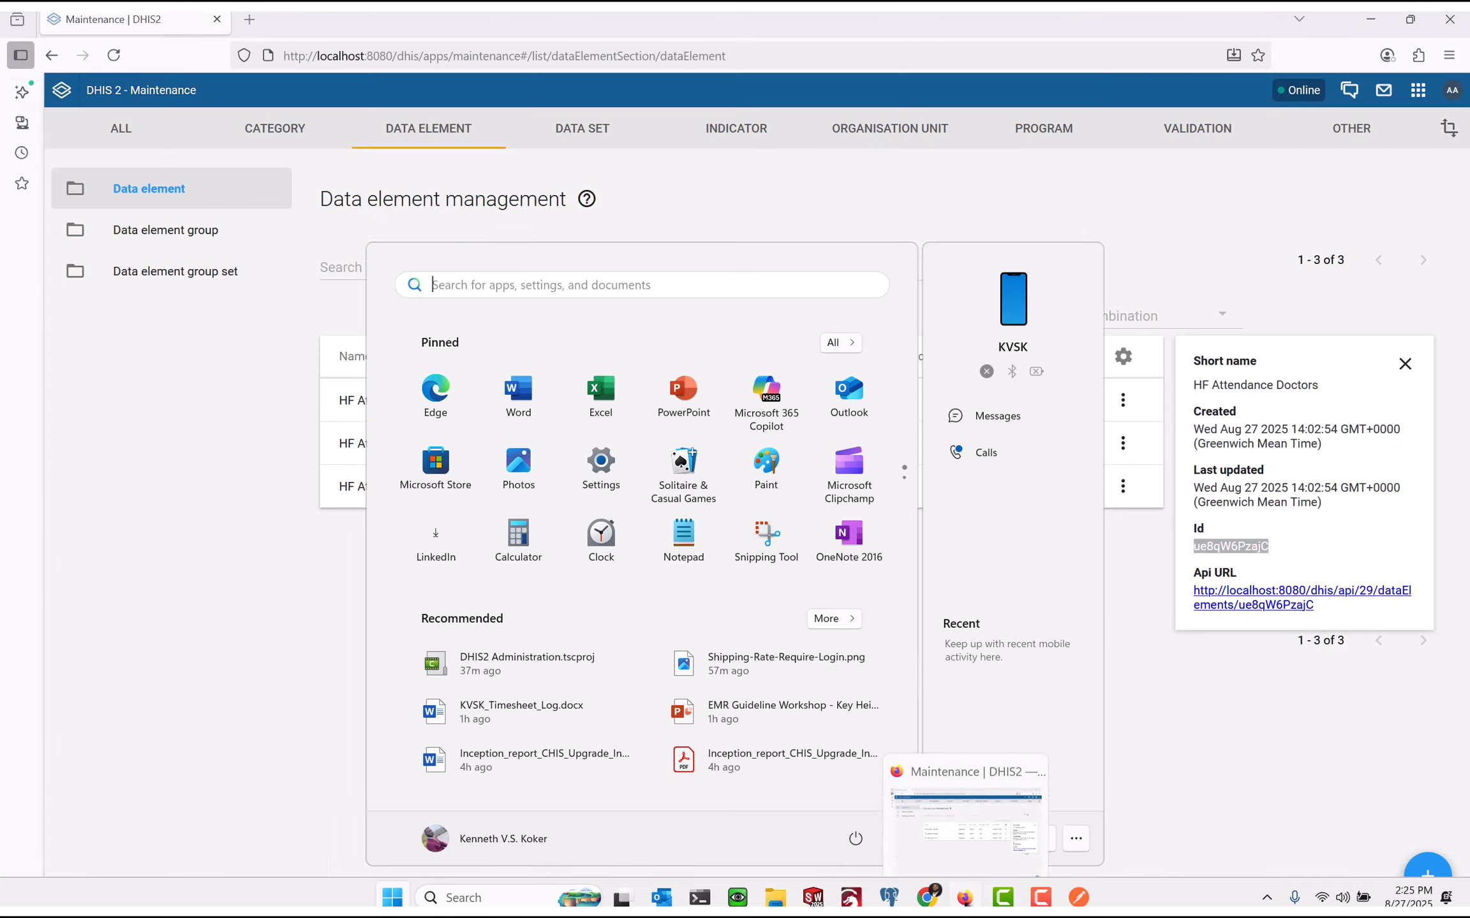
pyautogui.click(366, 472)
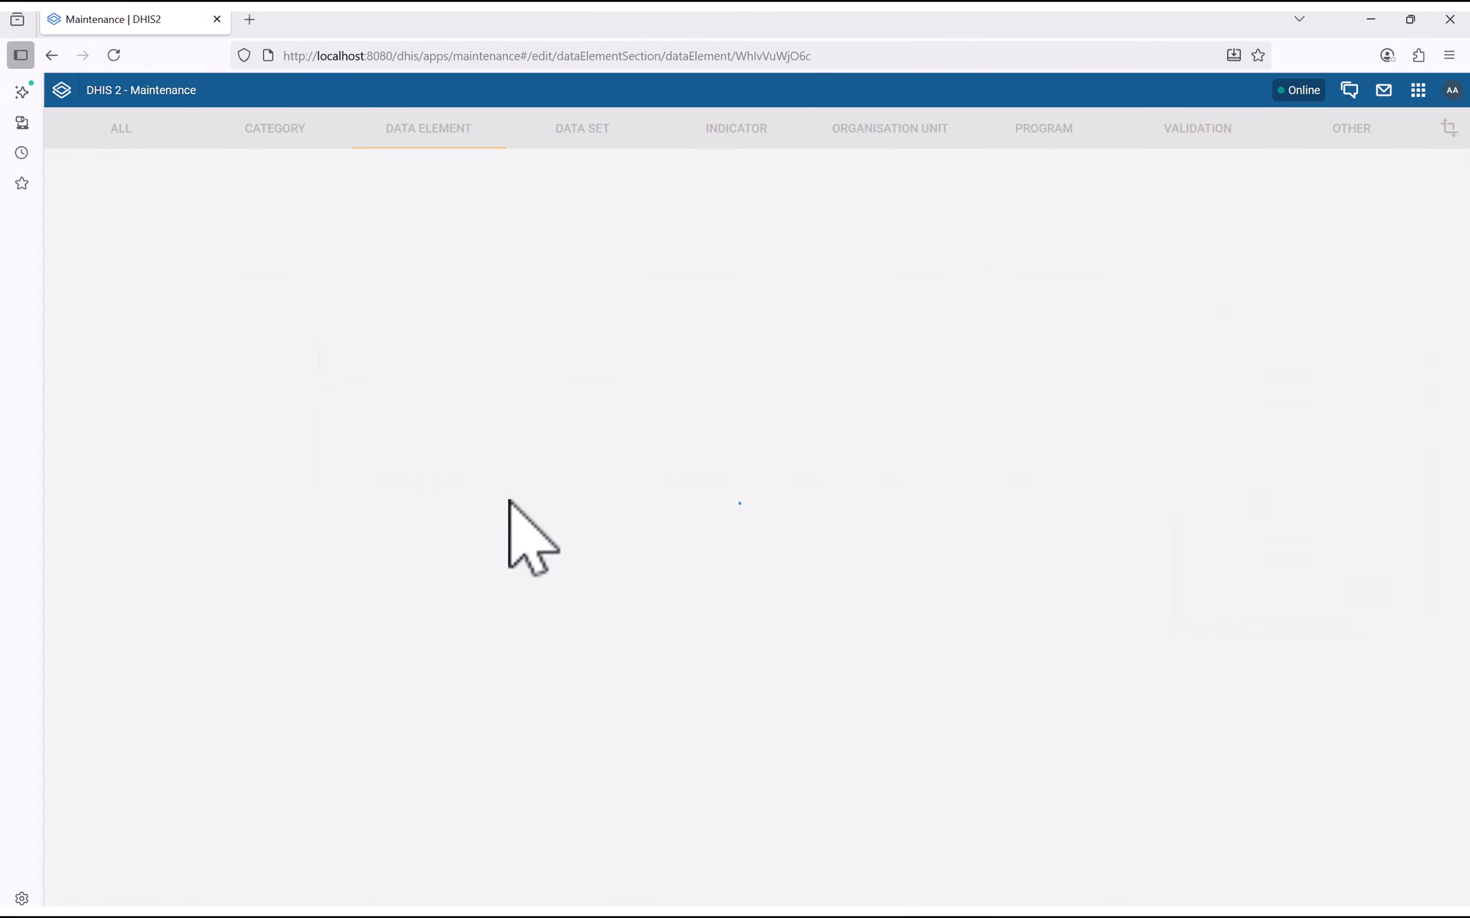
pyautogui.click(89, 203)
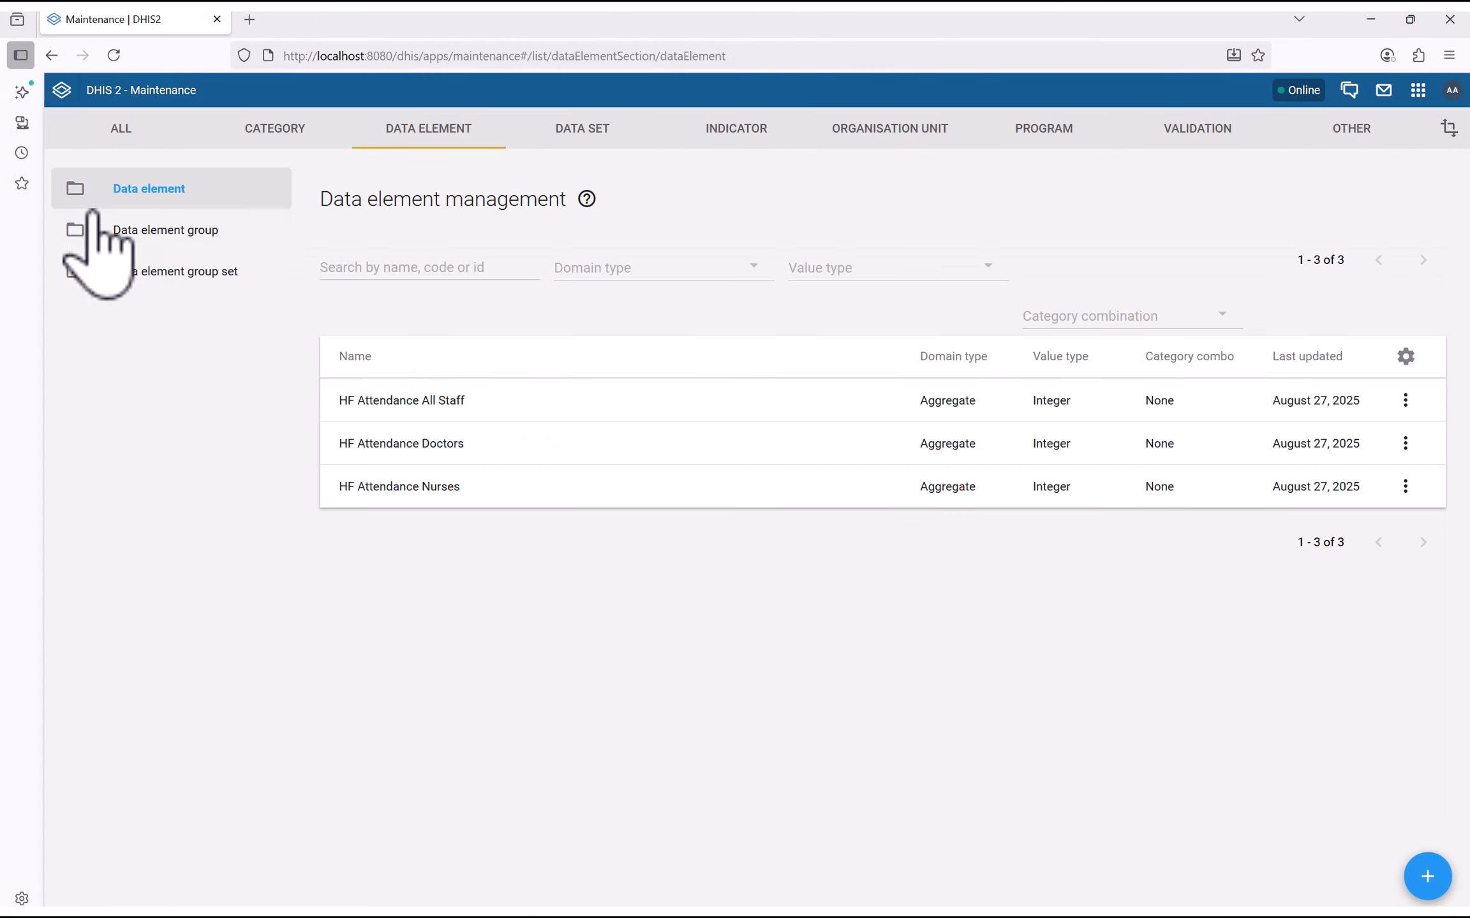
pyautogui.click(1404, 488)
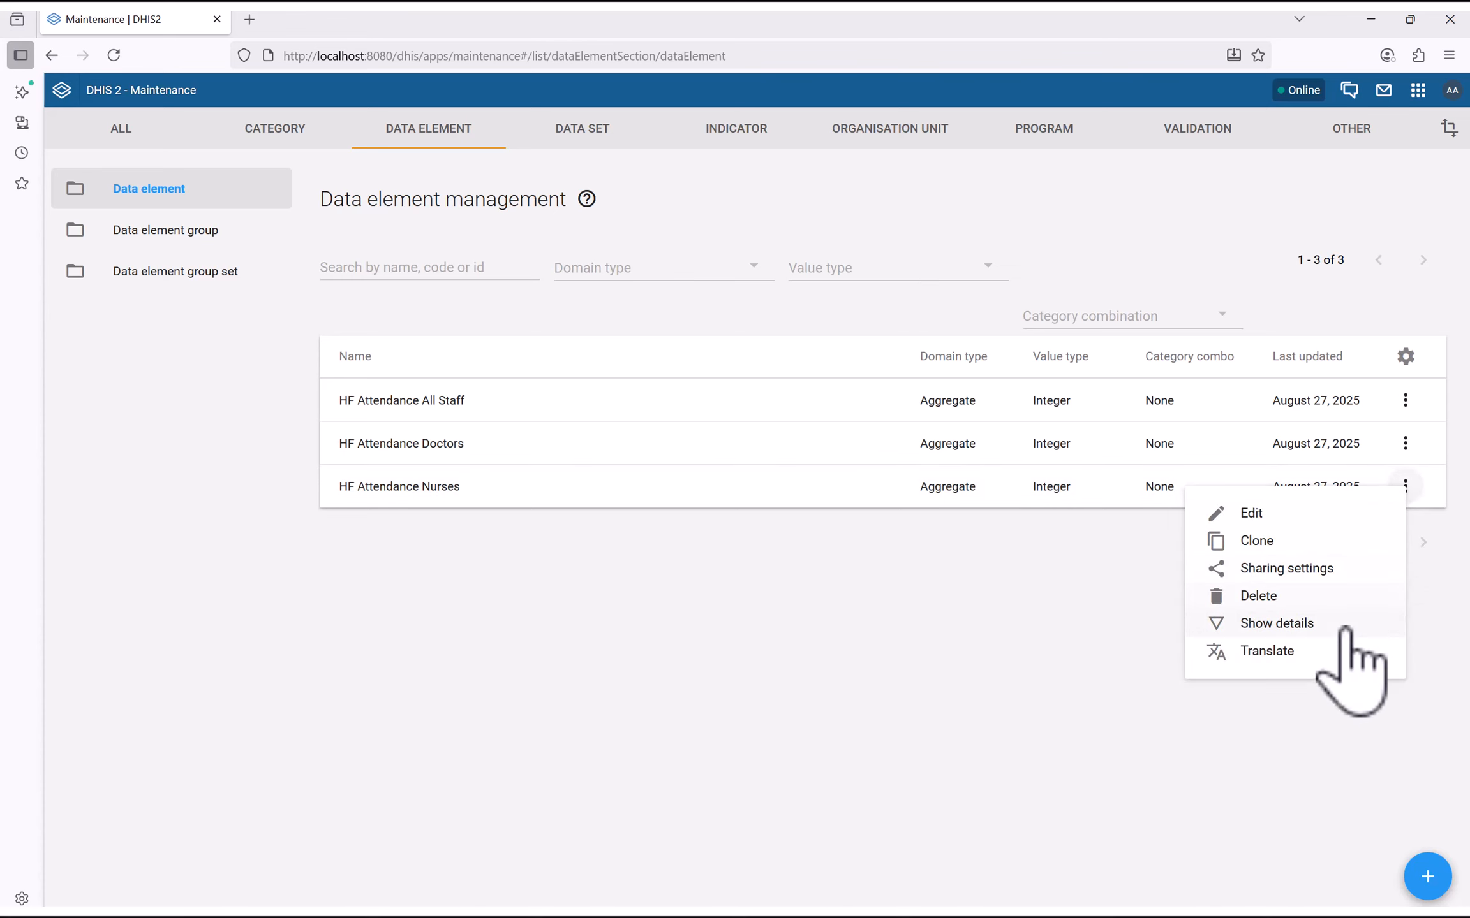
pyautogui.click(1255, 619)
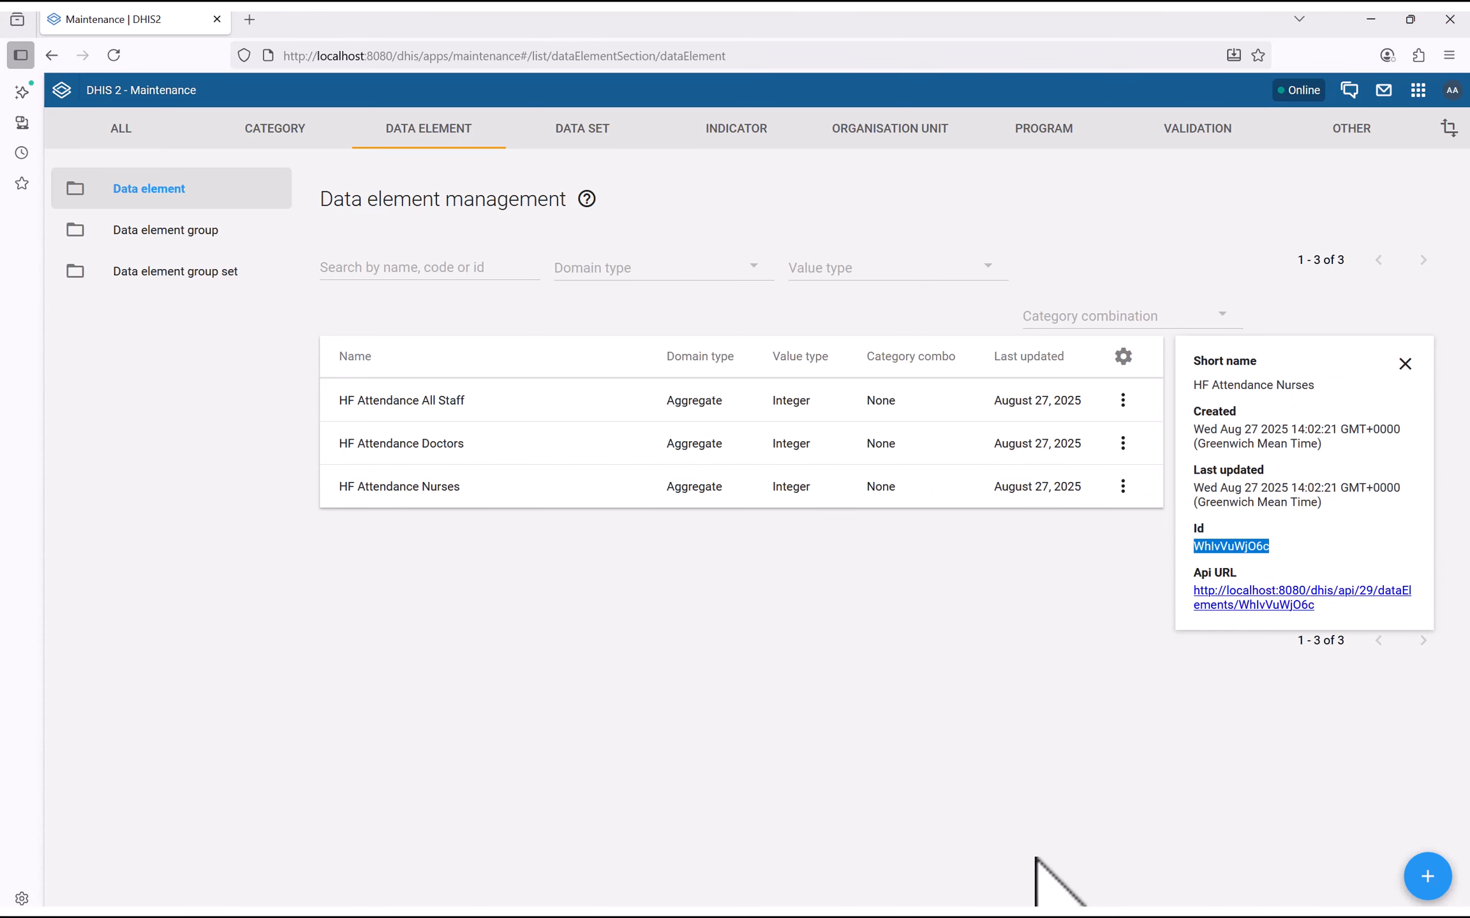
pyautogui.press('super')
pyautogui.click(1045, 895)
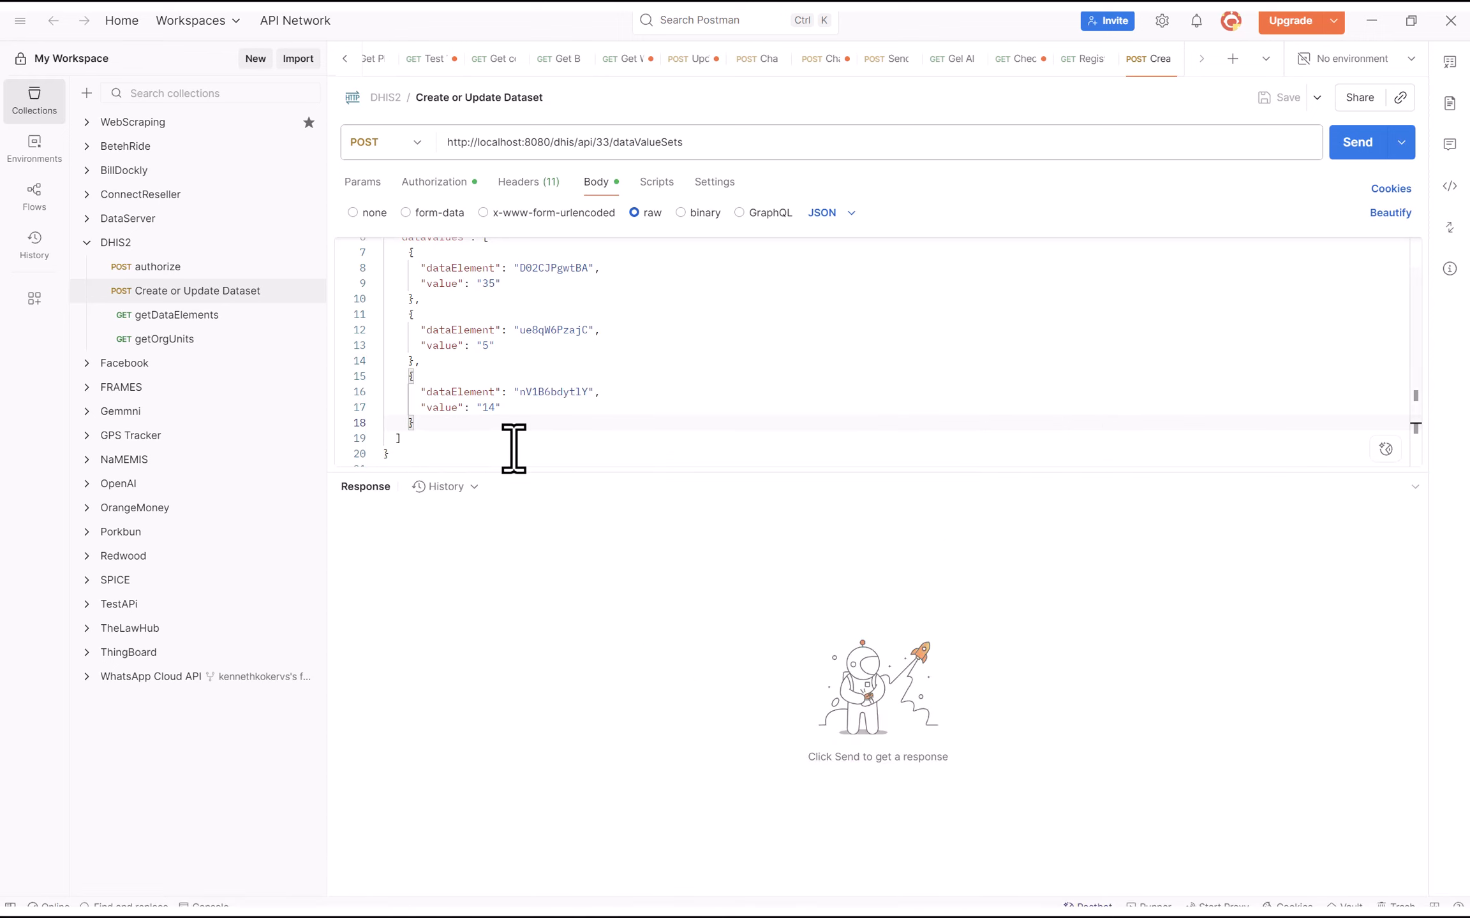
pyautogui.doubleClick(560, 392)
pyautogui.write('WhIvVuWj06c')
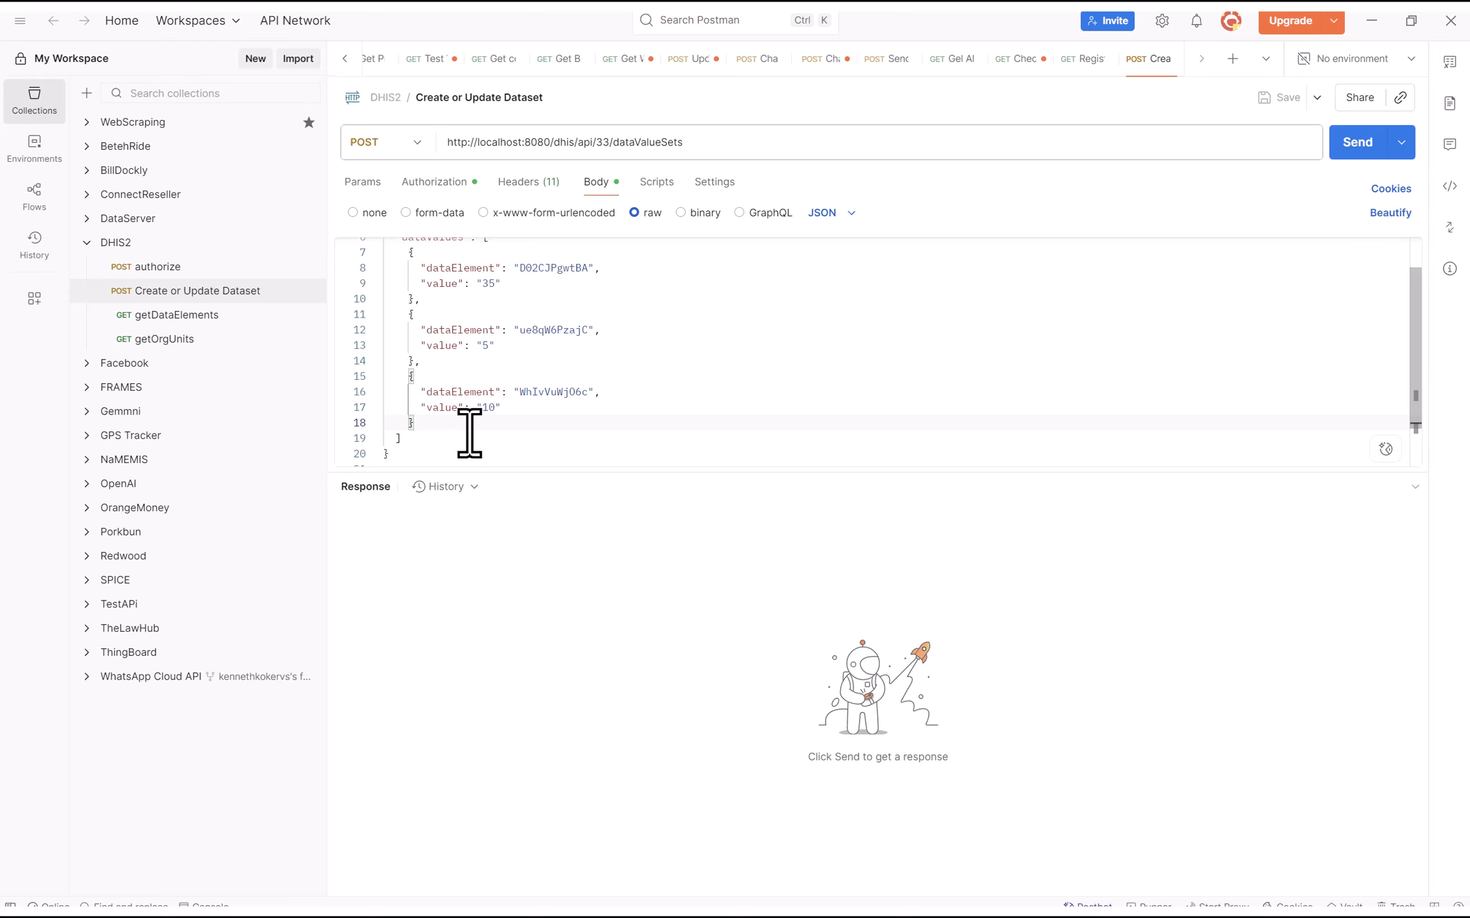
pyautogui.scroll(2, 469, 434)
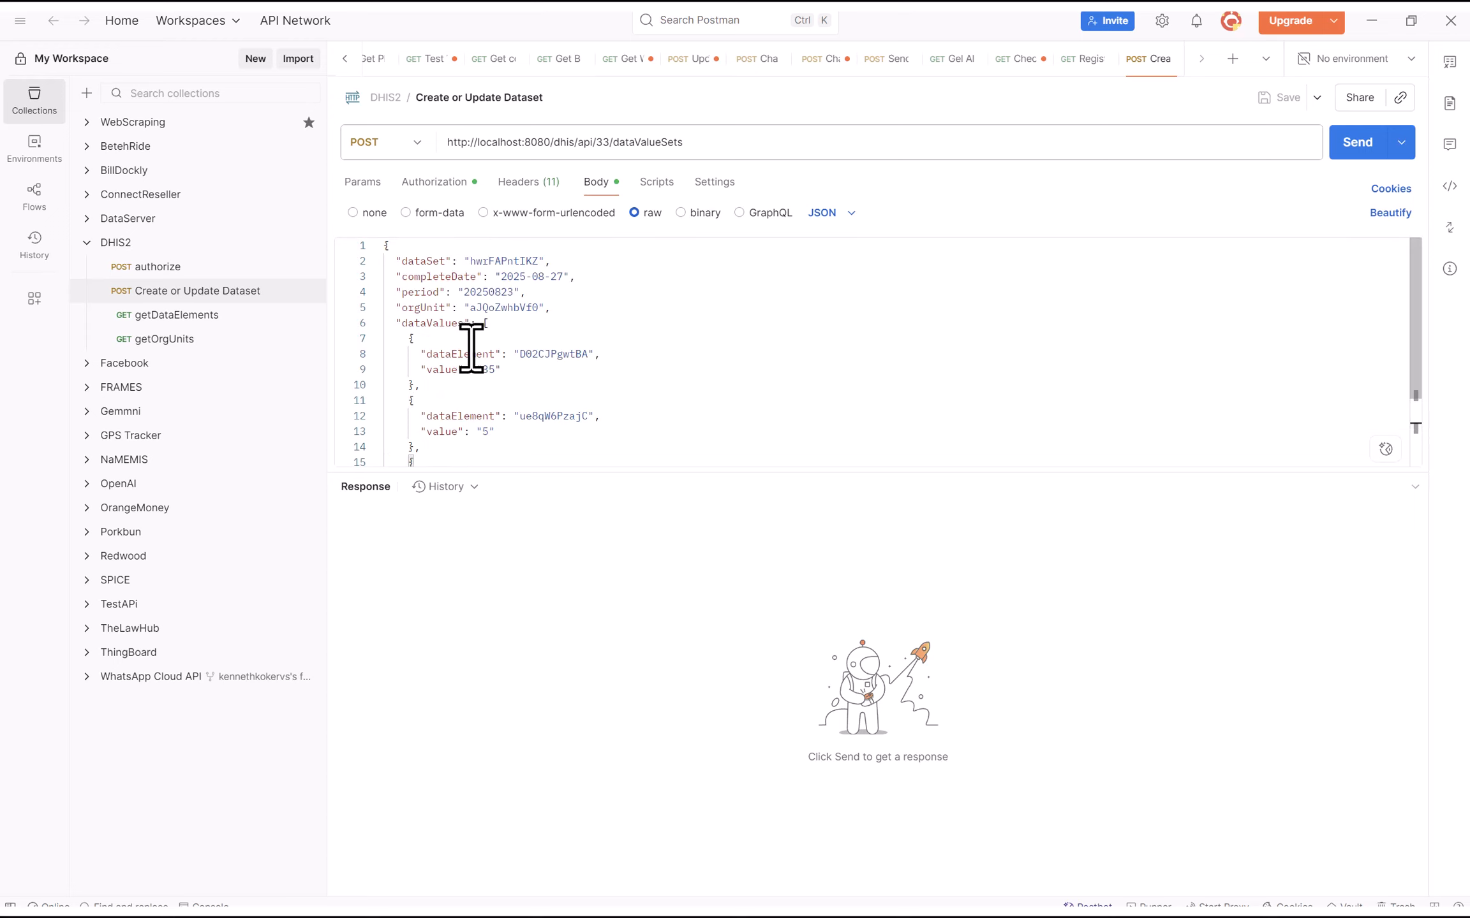
pyautogui.scroll(-2, 475, 347)
pyautogui.moveTo(415, 326); pyautogui.dragTo(495, 327)
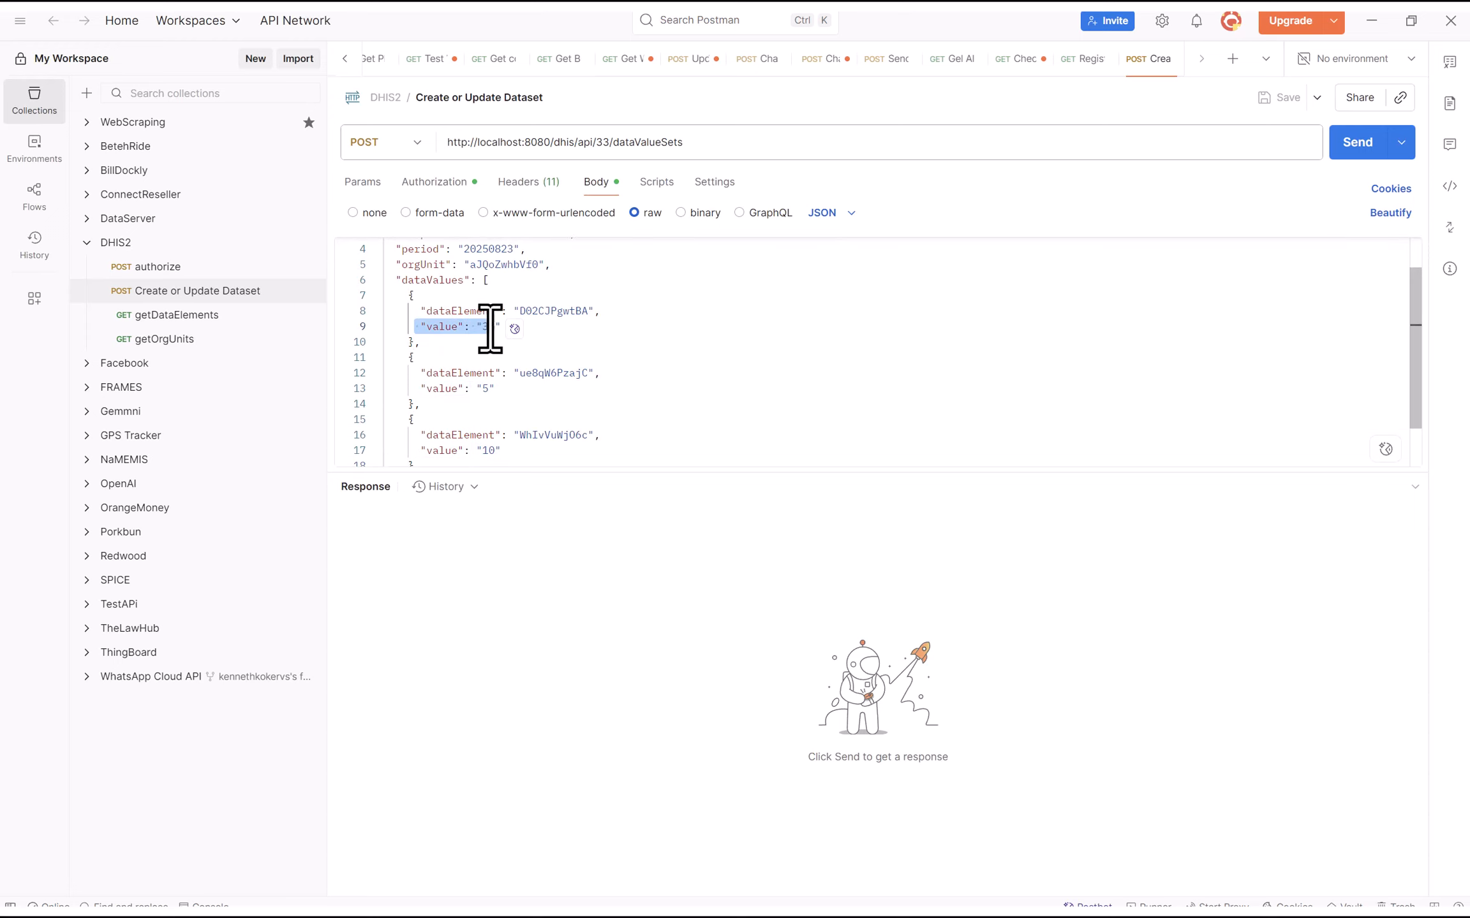
pyautogui.moveTo(416, 388); pyautogui.dragTo(490, 389)
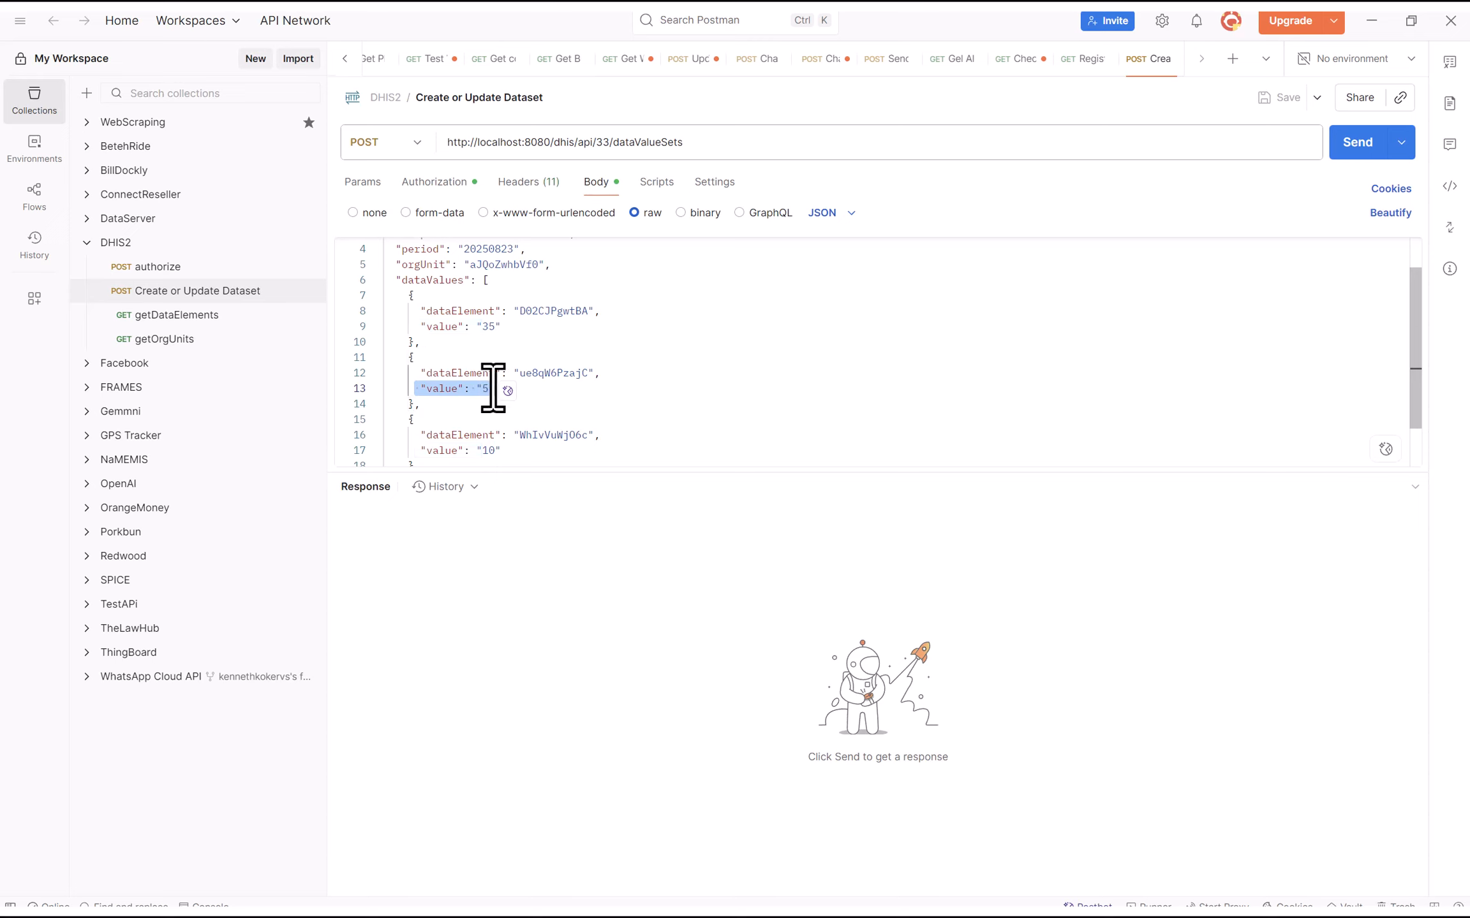
pyautogui.moveTo(416, 451); pyautogui.dragTo(502, 451)
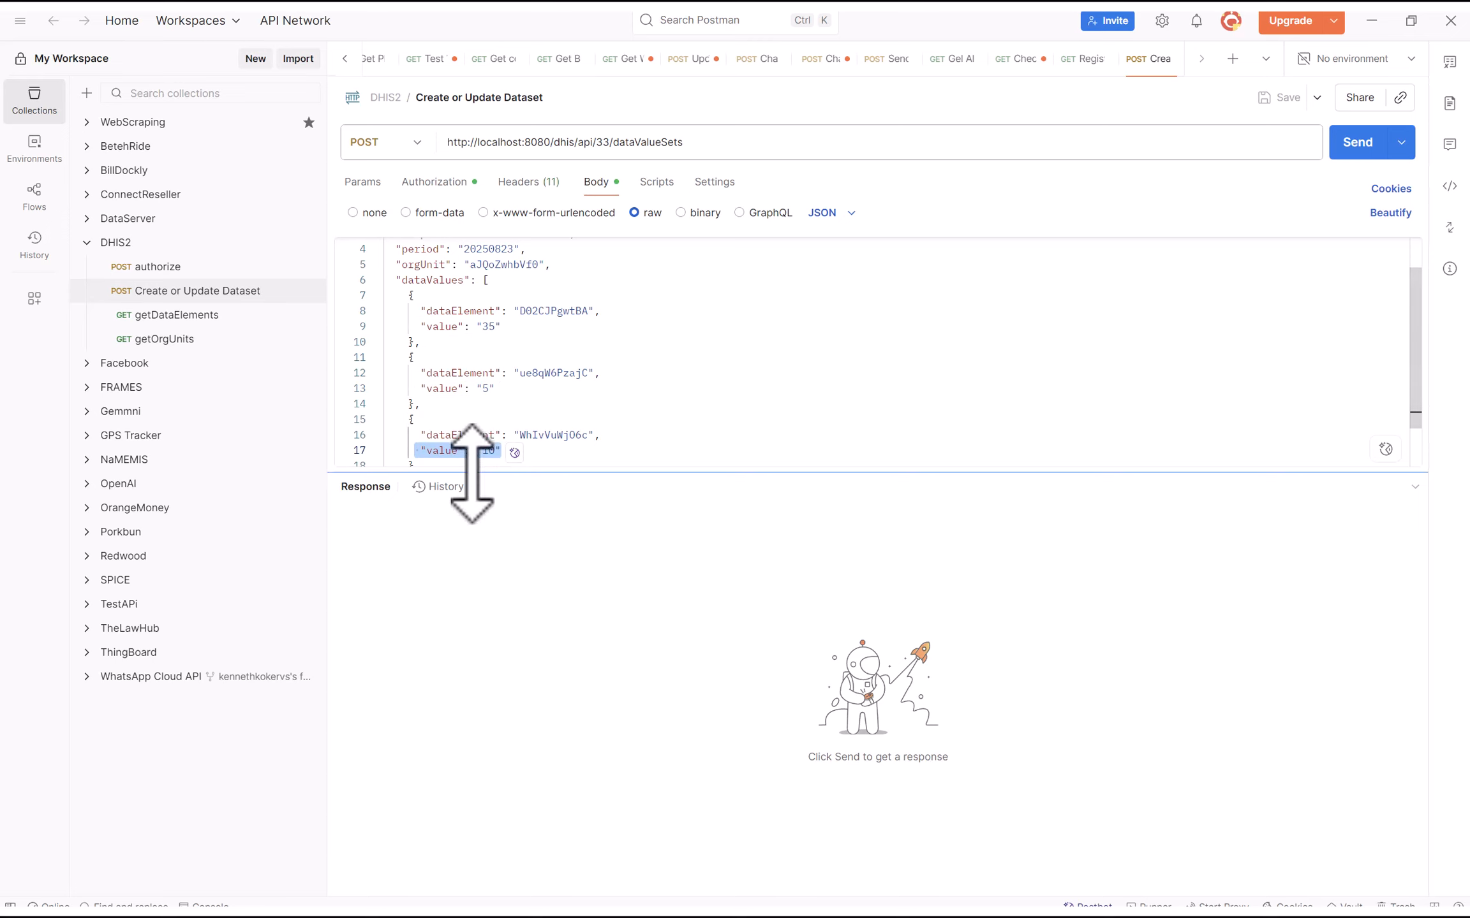
pyautogui.scroll(-2, 487, 437)
pyautogui.click(398, 440)
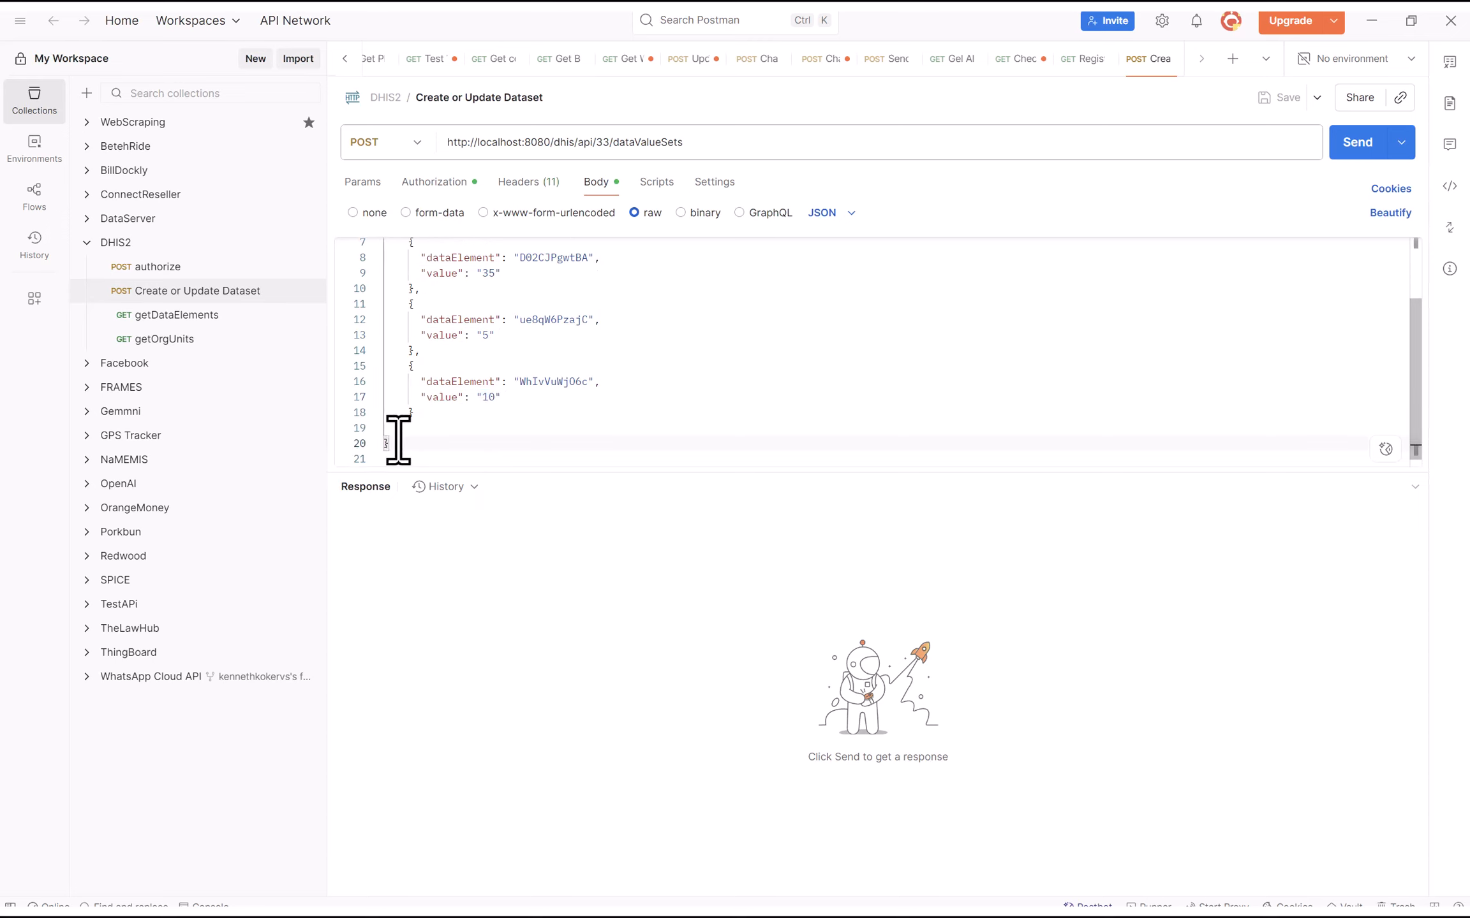
pyautogui.scroll(4, 462, 392)
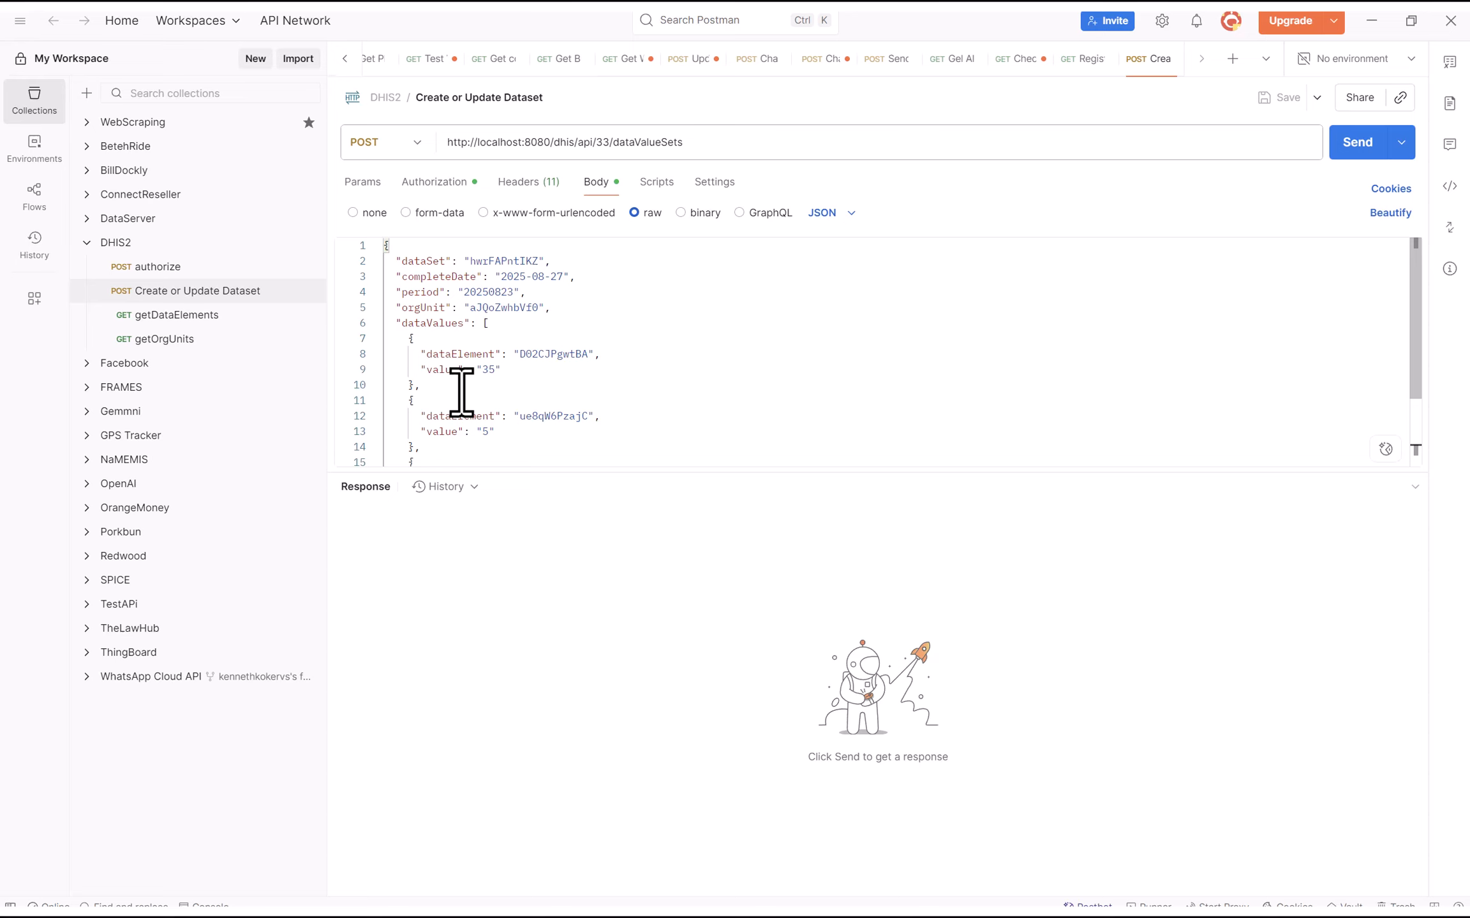
pyautogui.scroll(-1, 494, 358)
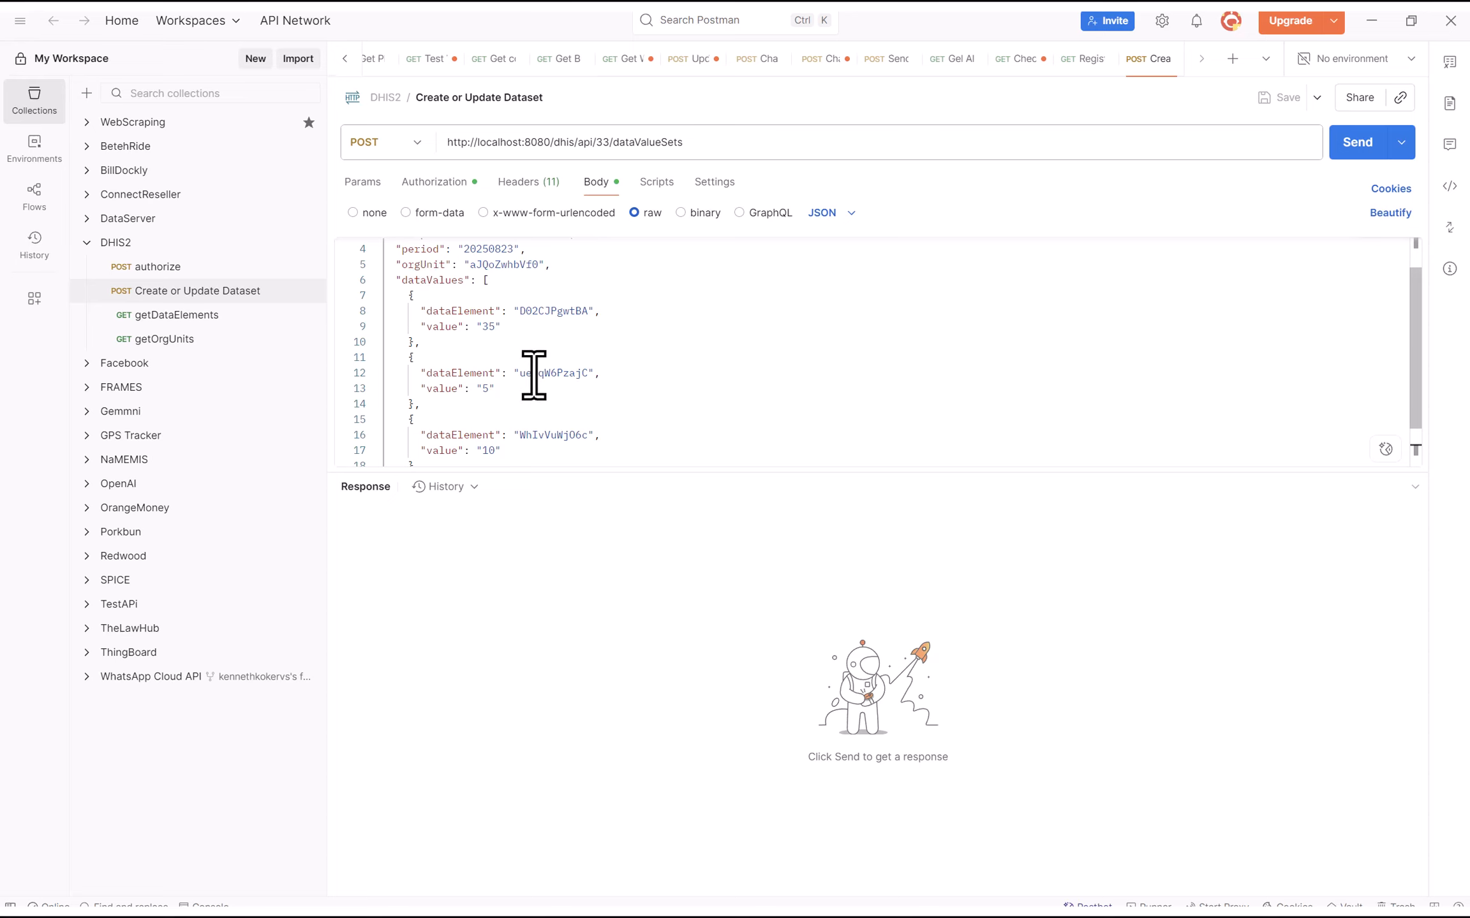
pyautogui.scroll(-2, 533, 376)
pyautogui.scroll(4, 531, 368)
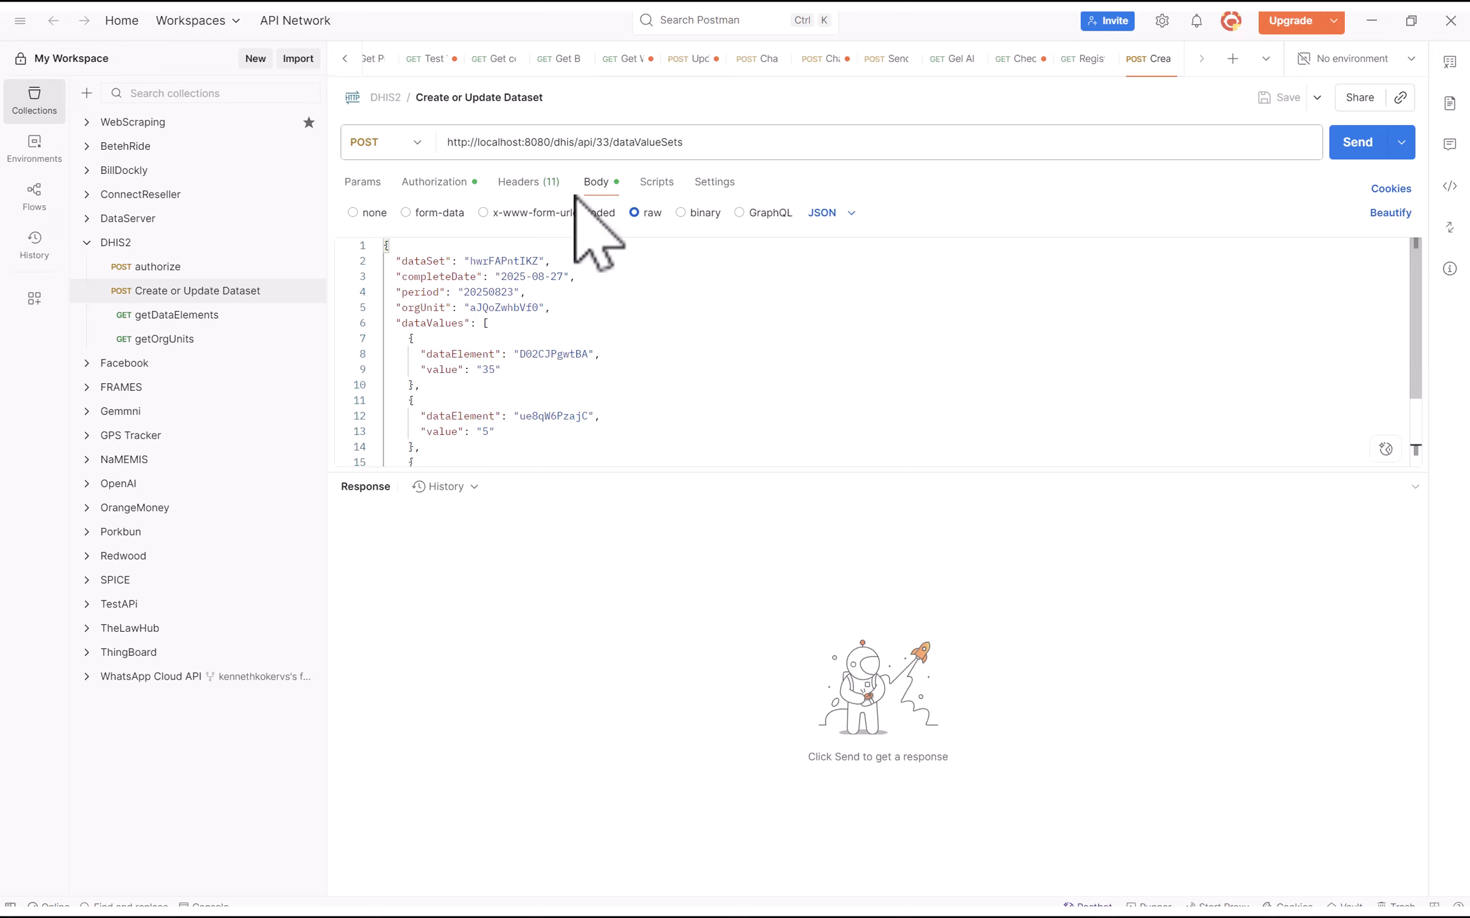
pyautogui.scroll(-1, 434, 287)
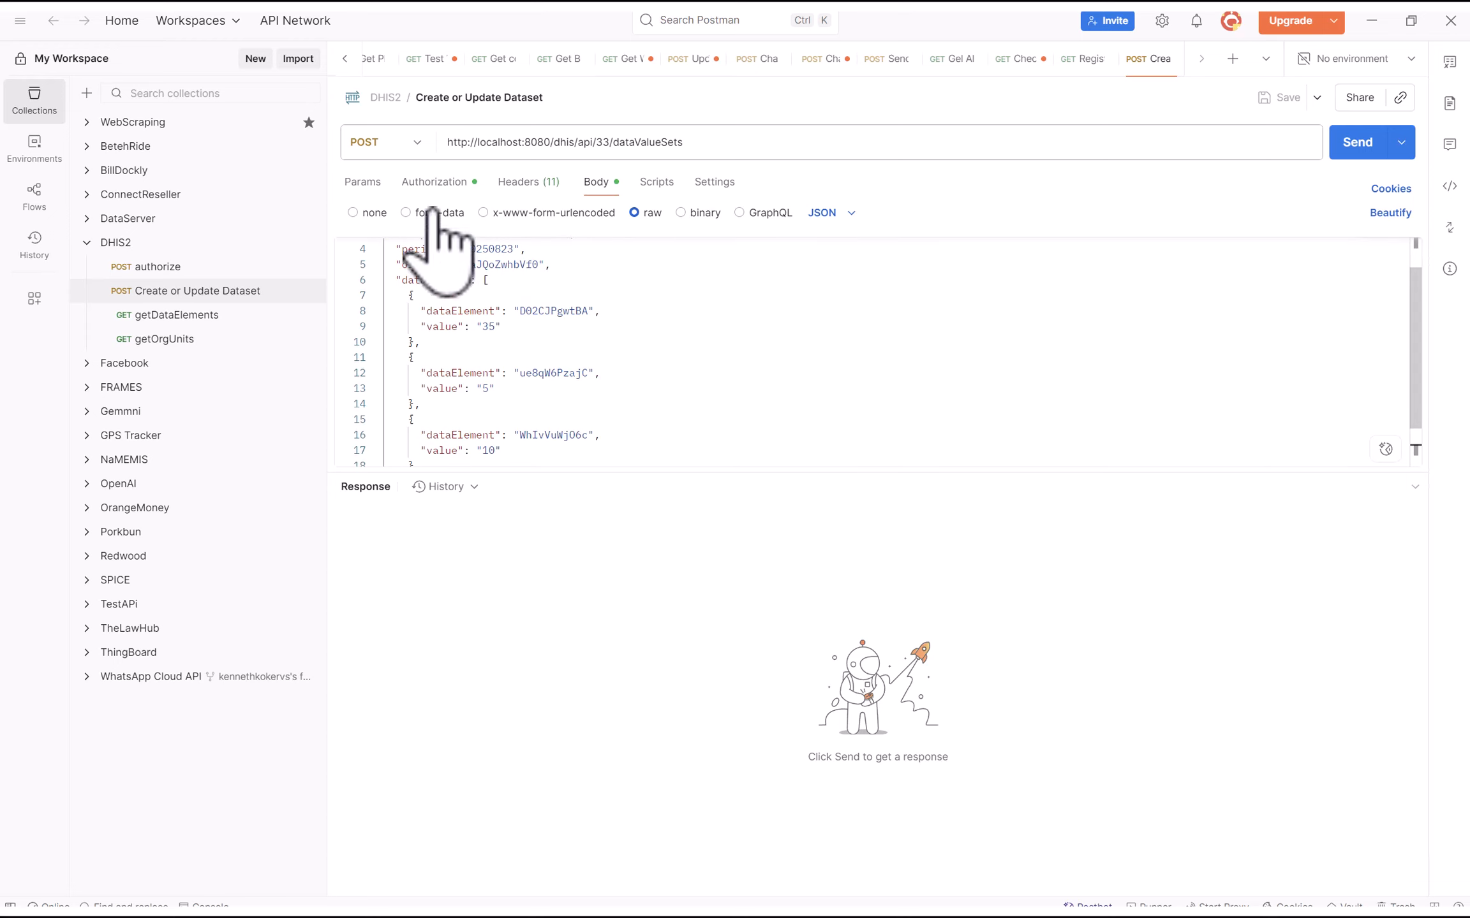
# Open the request's Authorization settings and keep Basic Auth as the type
pyautogui.click(434, 184)
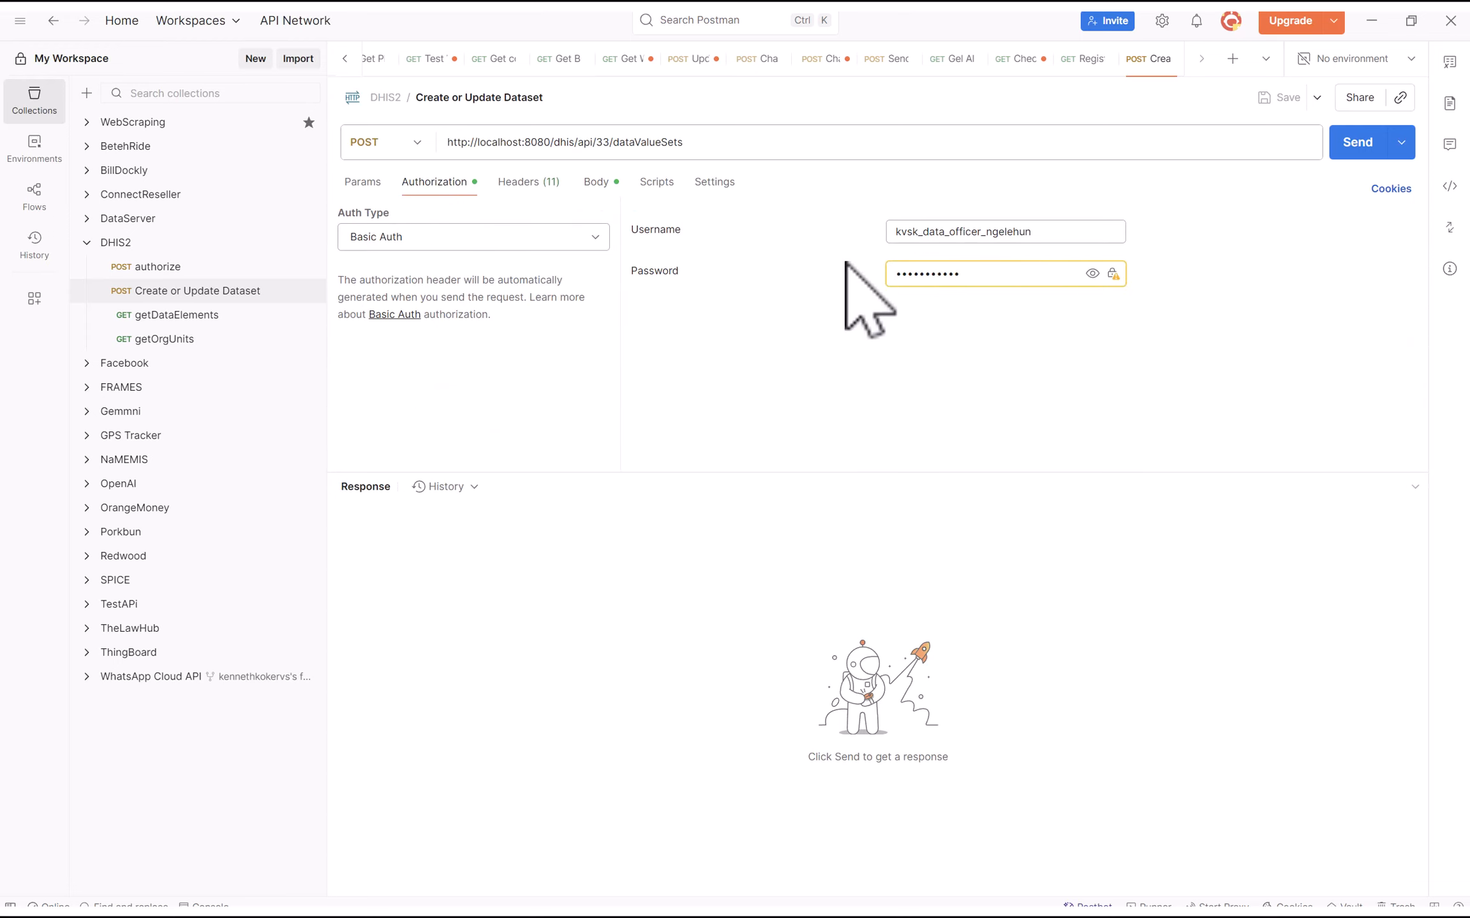
pyautogui.moveTo(1045, 232); pyautogui.dragTo(963, 232)
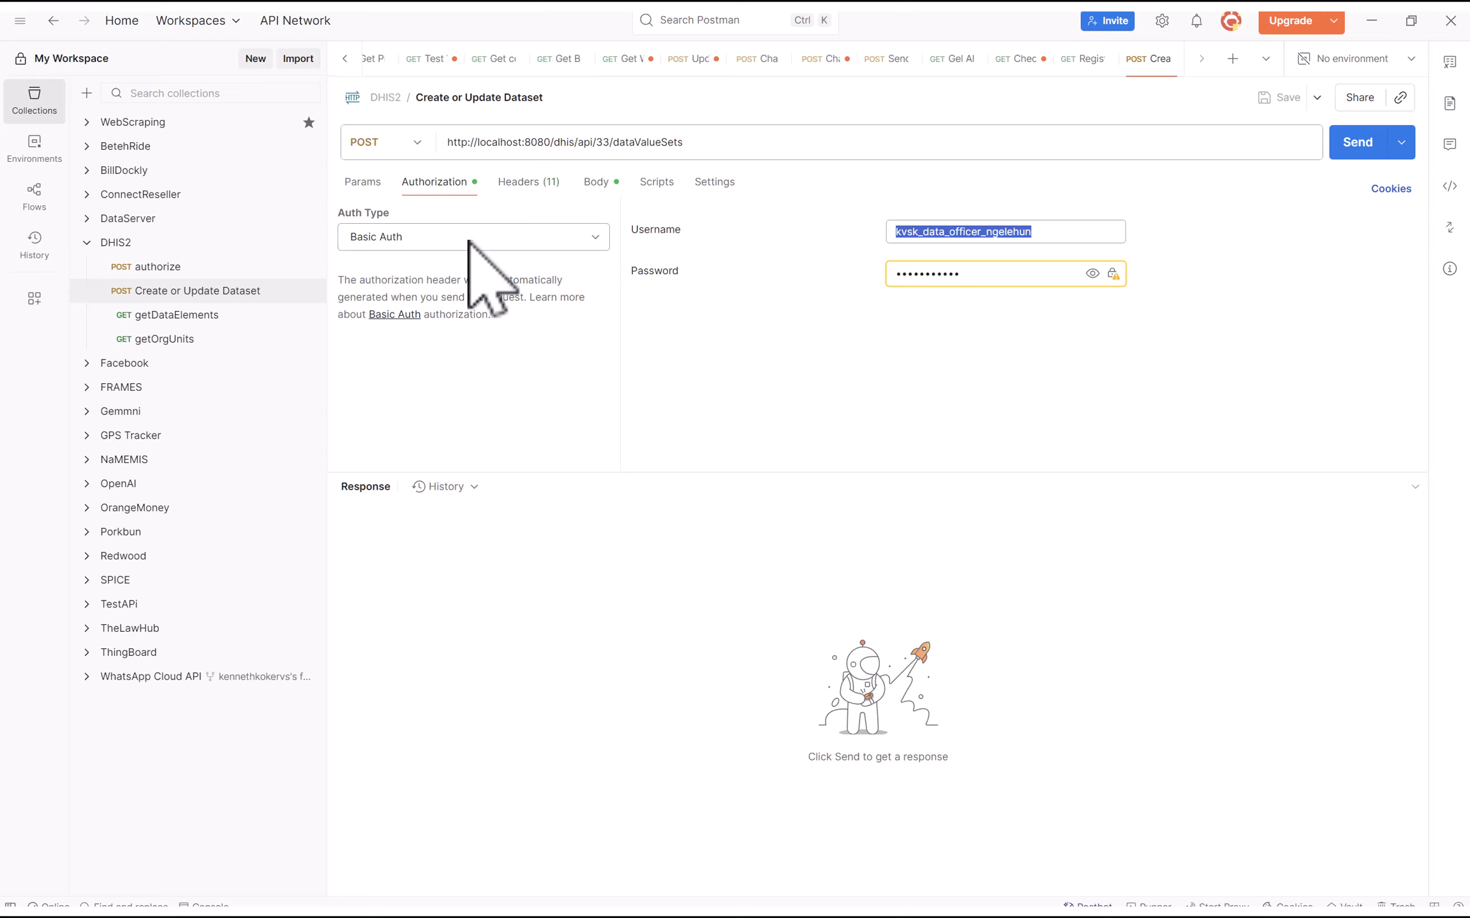
pyautogui.click(496, 237)
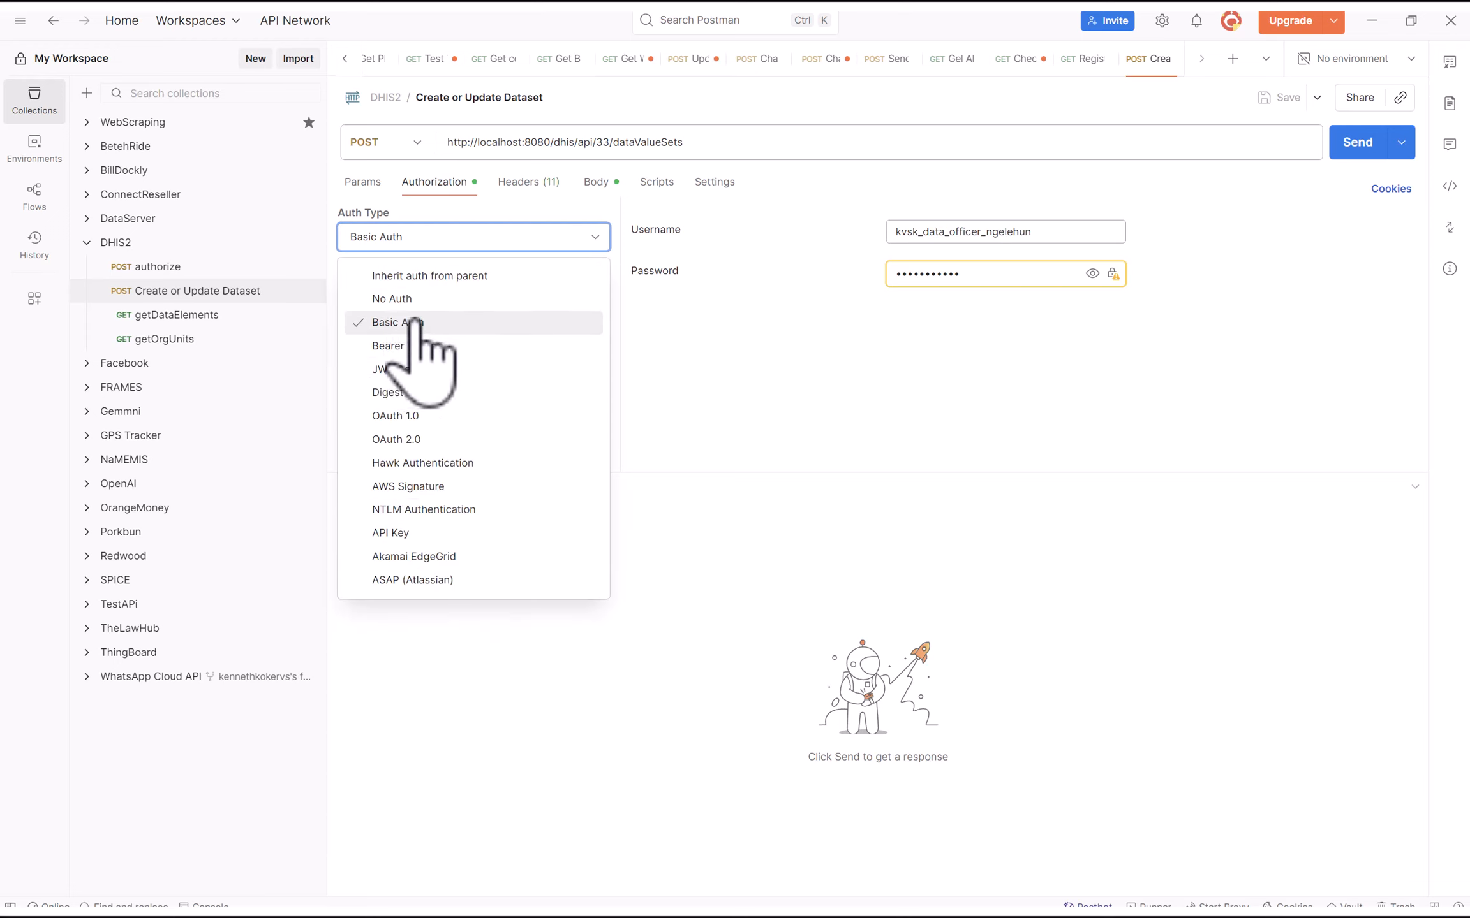
pyautogui.click(686, 370)
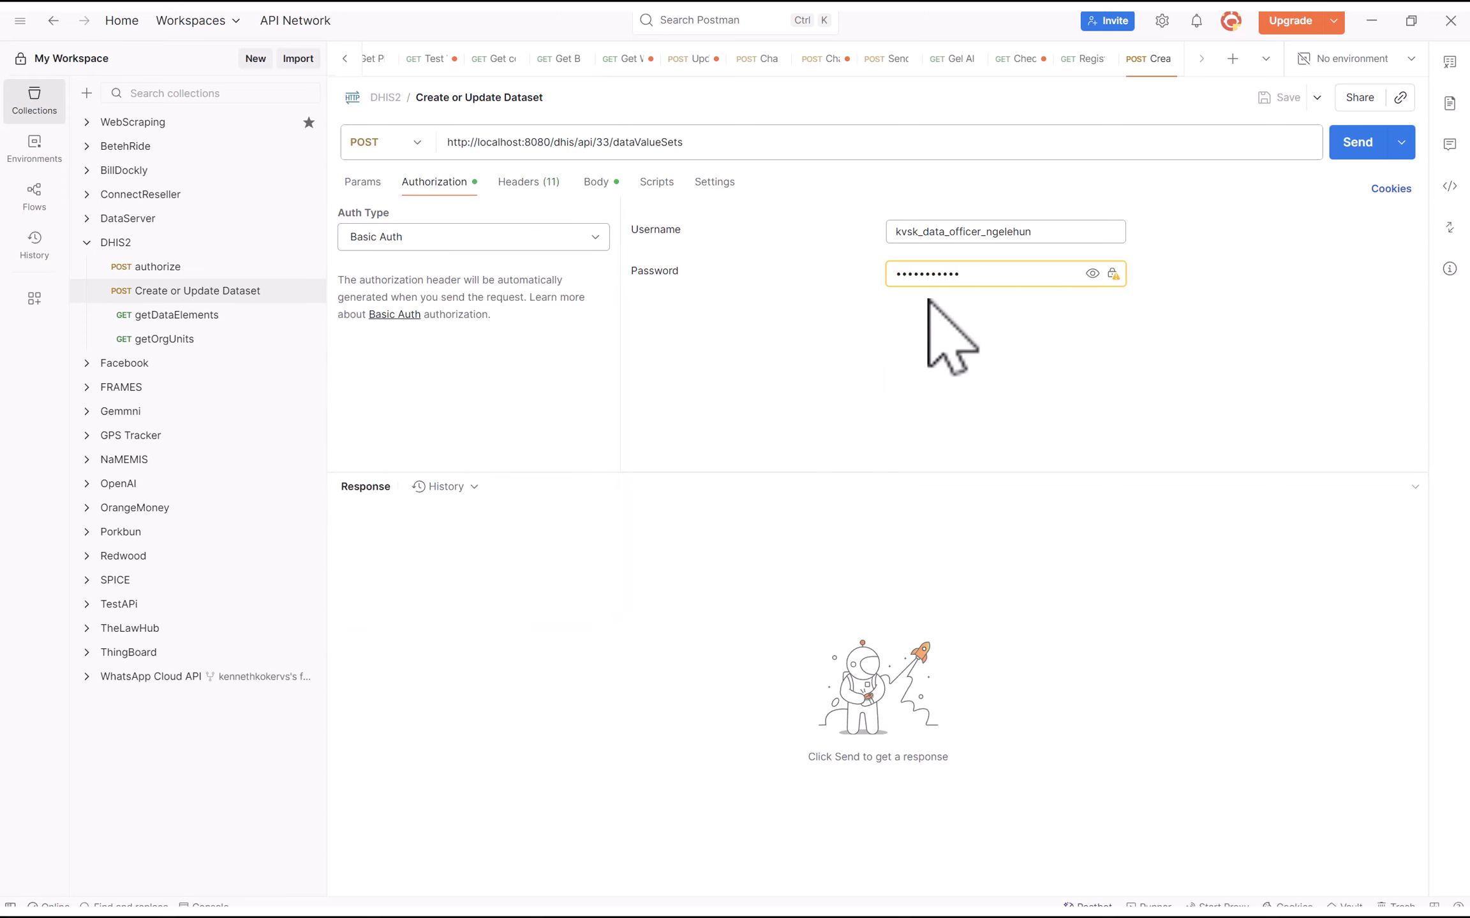
# Retype the Basic Auth username and password, then return to the JSON body
pyautogui.doubleClick(1038, 236)
pyautogui.moveTo(1038, 236); pyautogui.dragTo(859, 259)
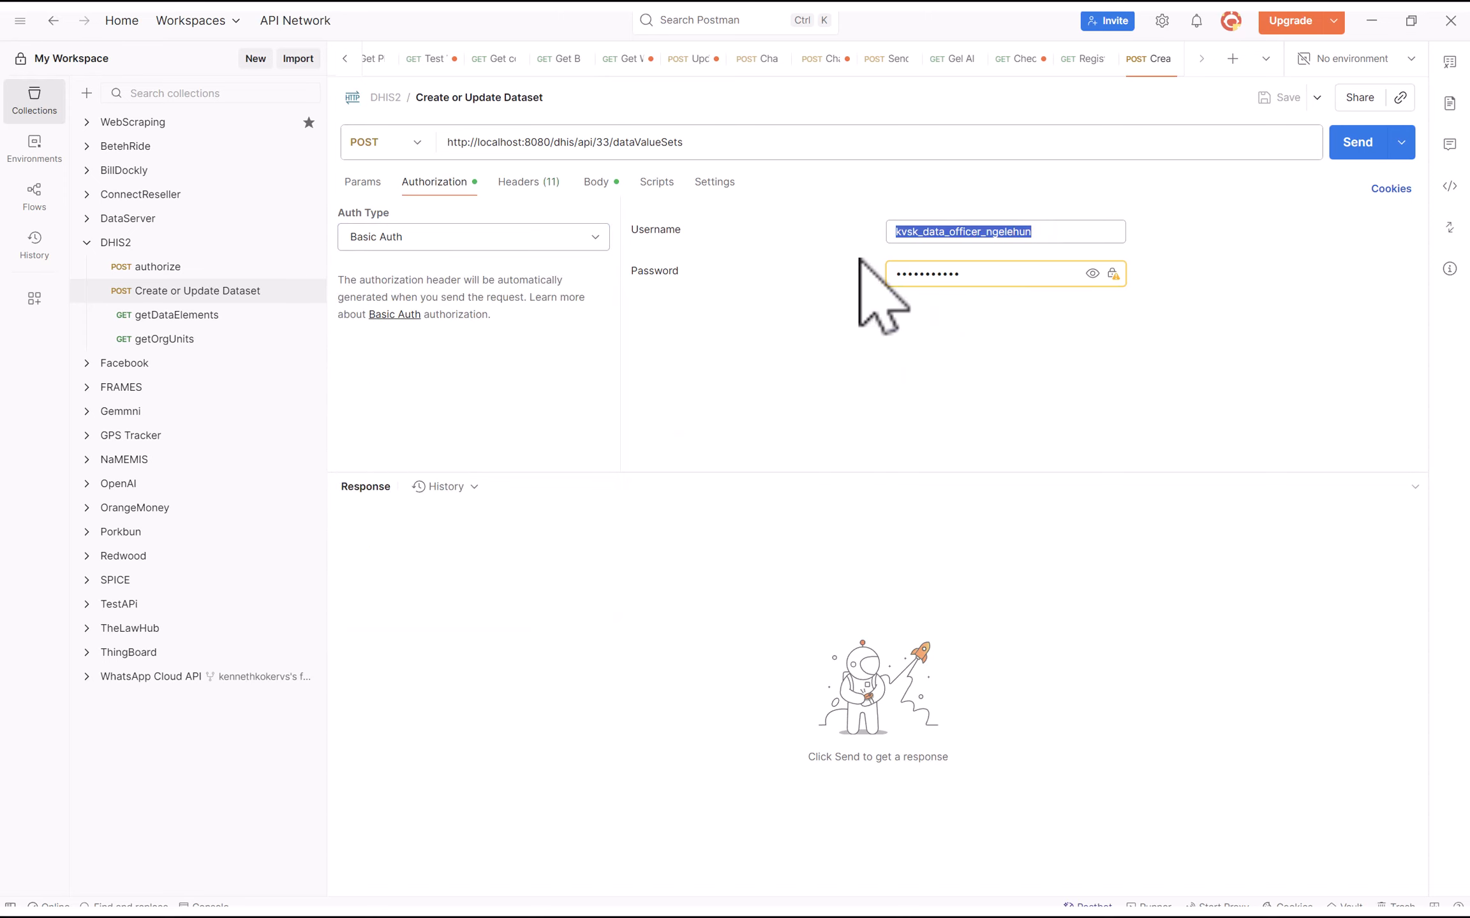
pyautogui.write('kvsk')
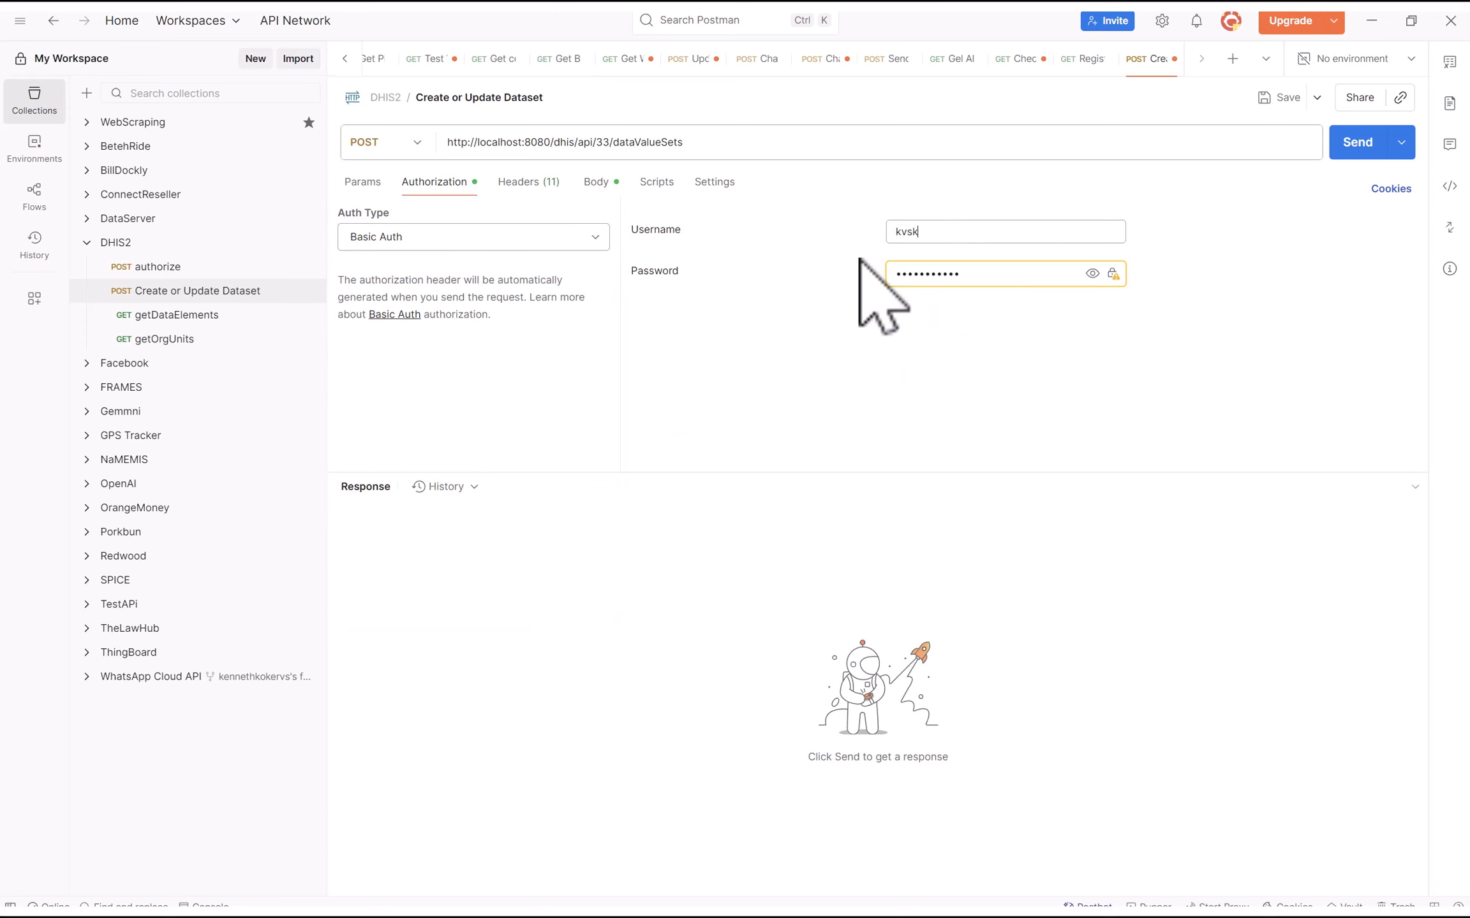
pyautogui.doubleClick(1036, 275)
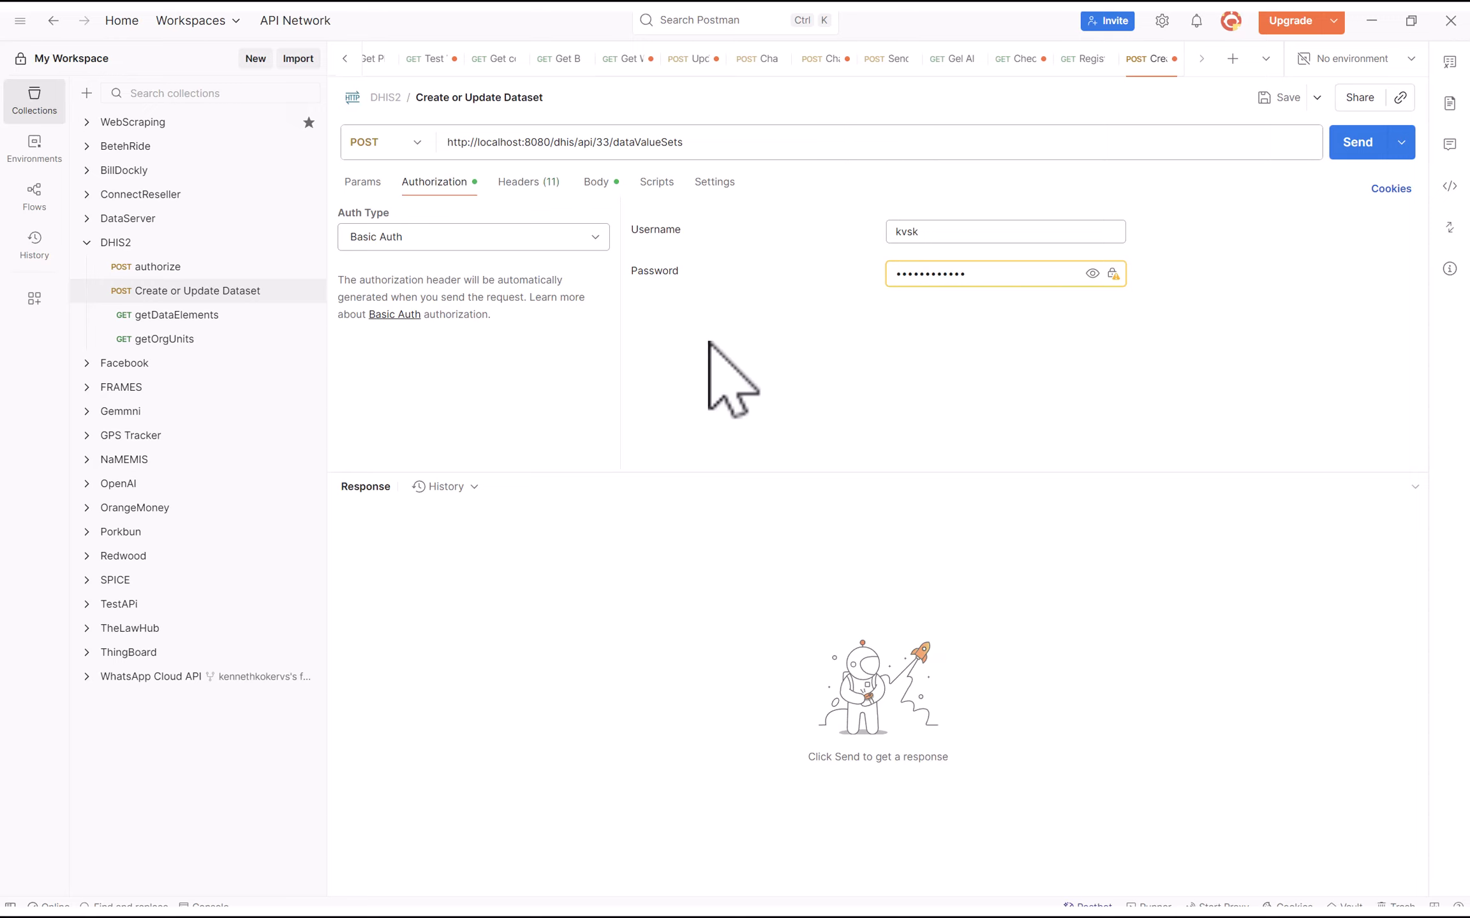
pyautogui.click(596, 185)
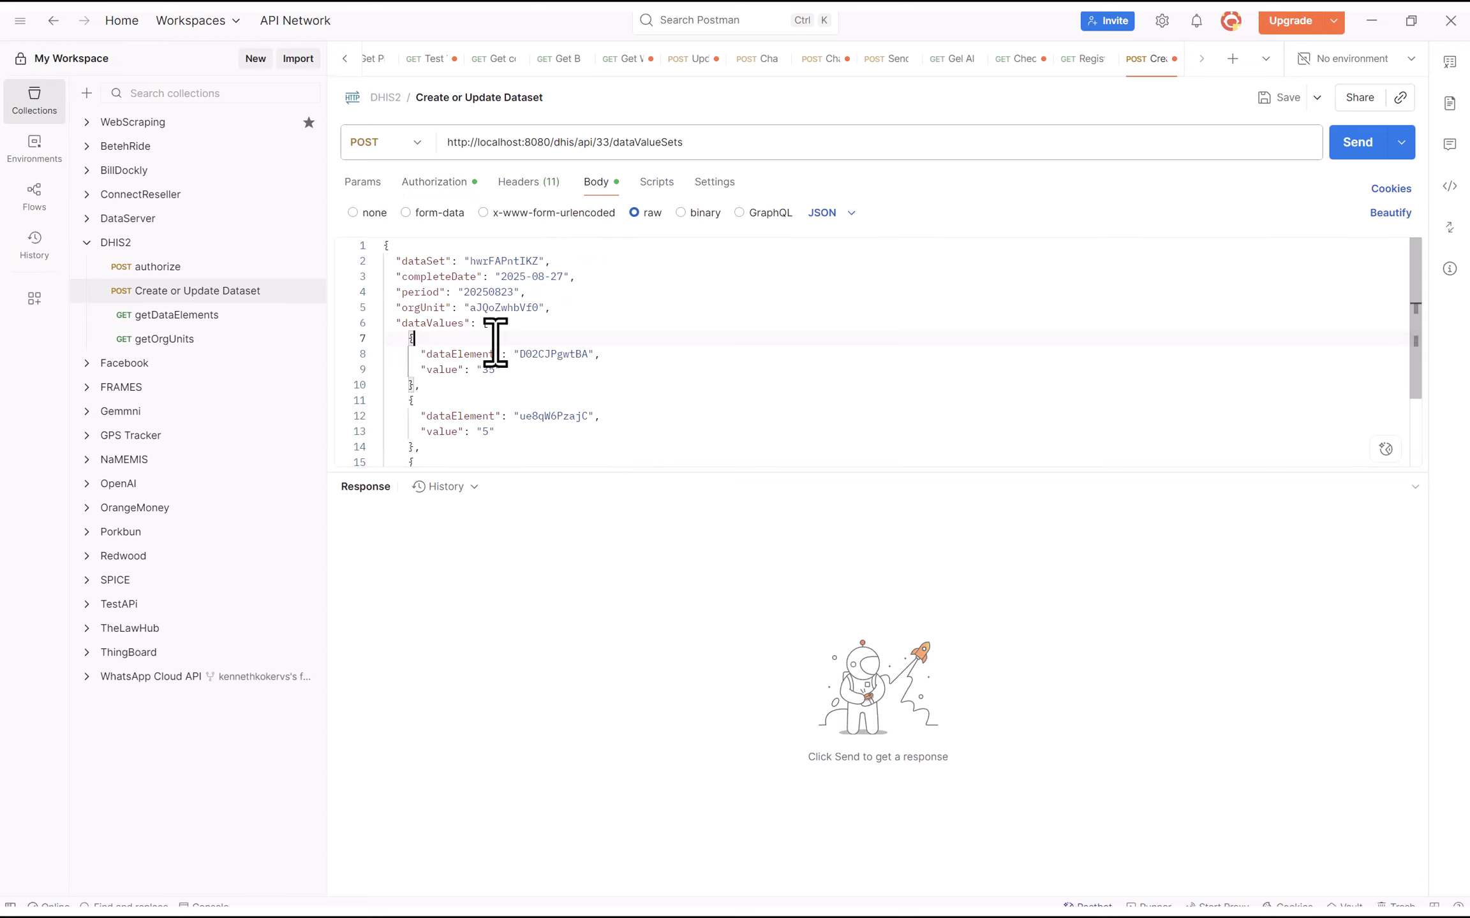
pyautogui.click(432, 182)
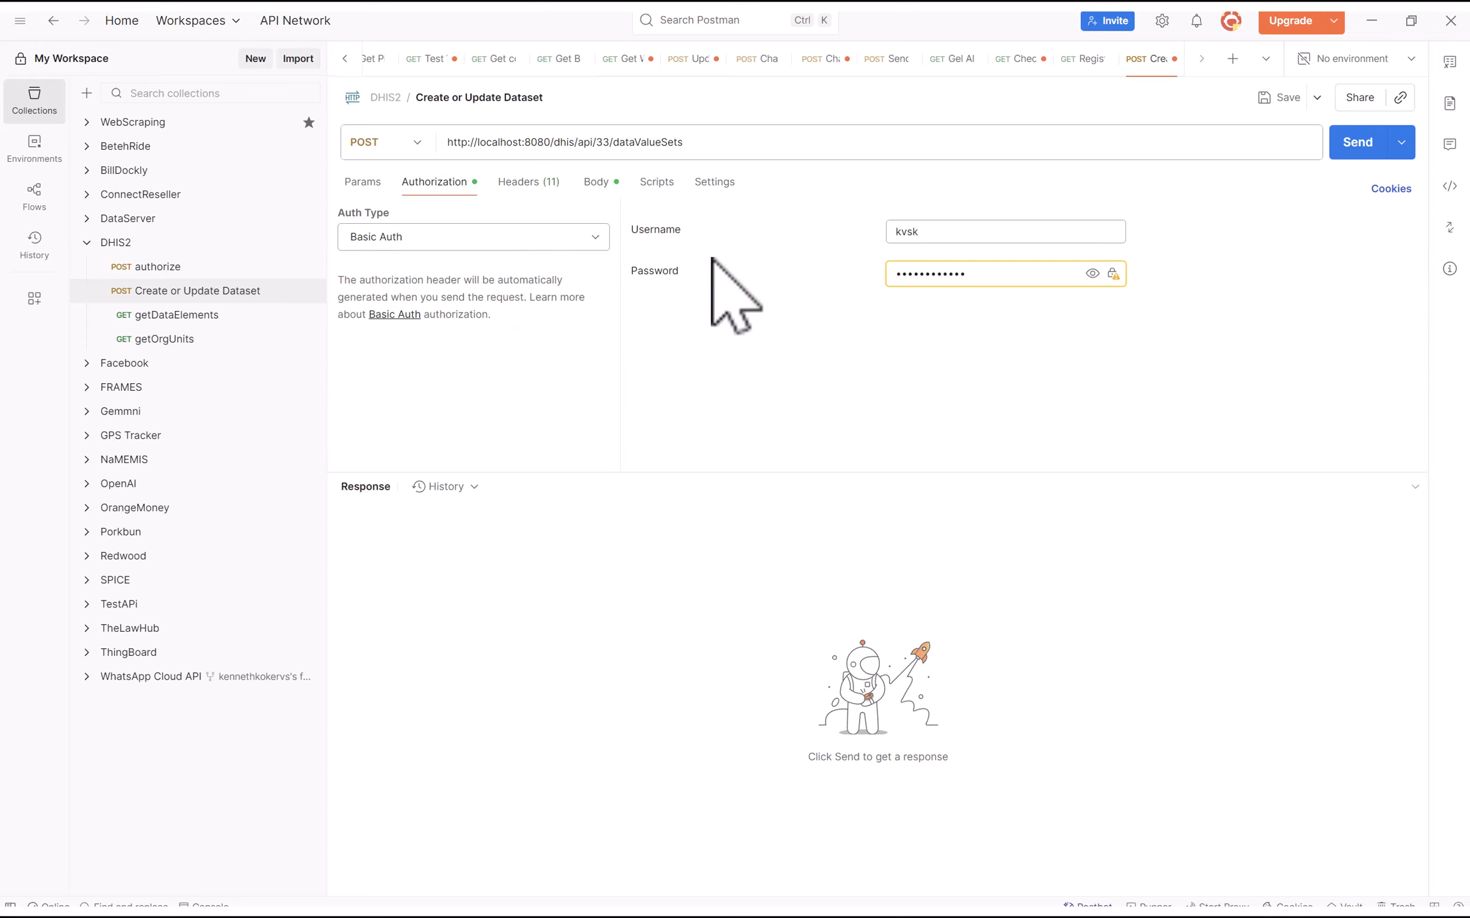
pyautogui.click(597, 184)
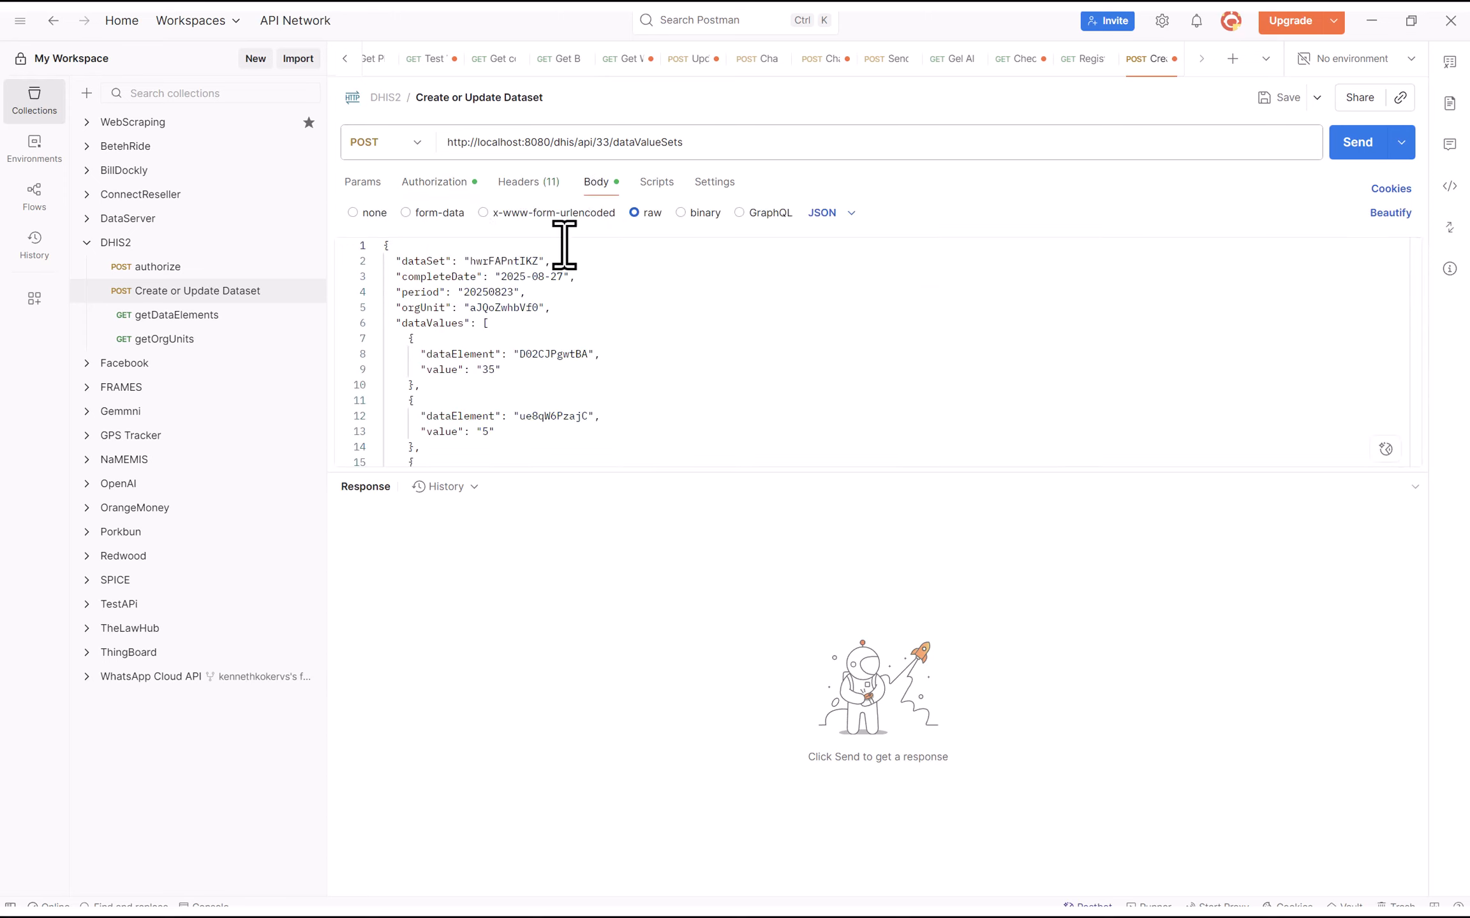
pyautogui.scroll(-2, 589, 335)
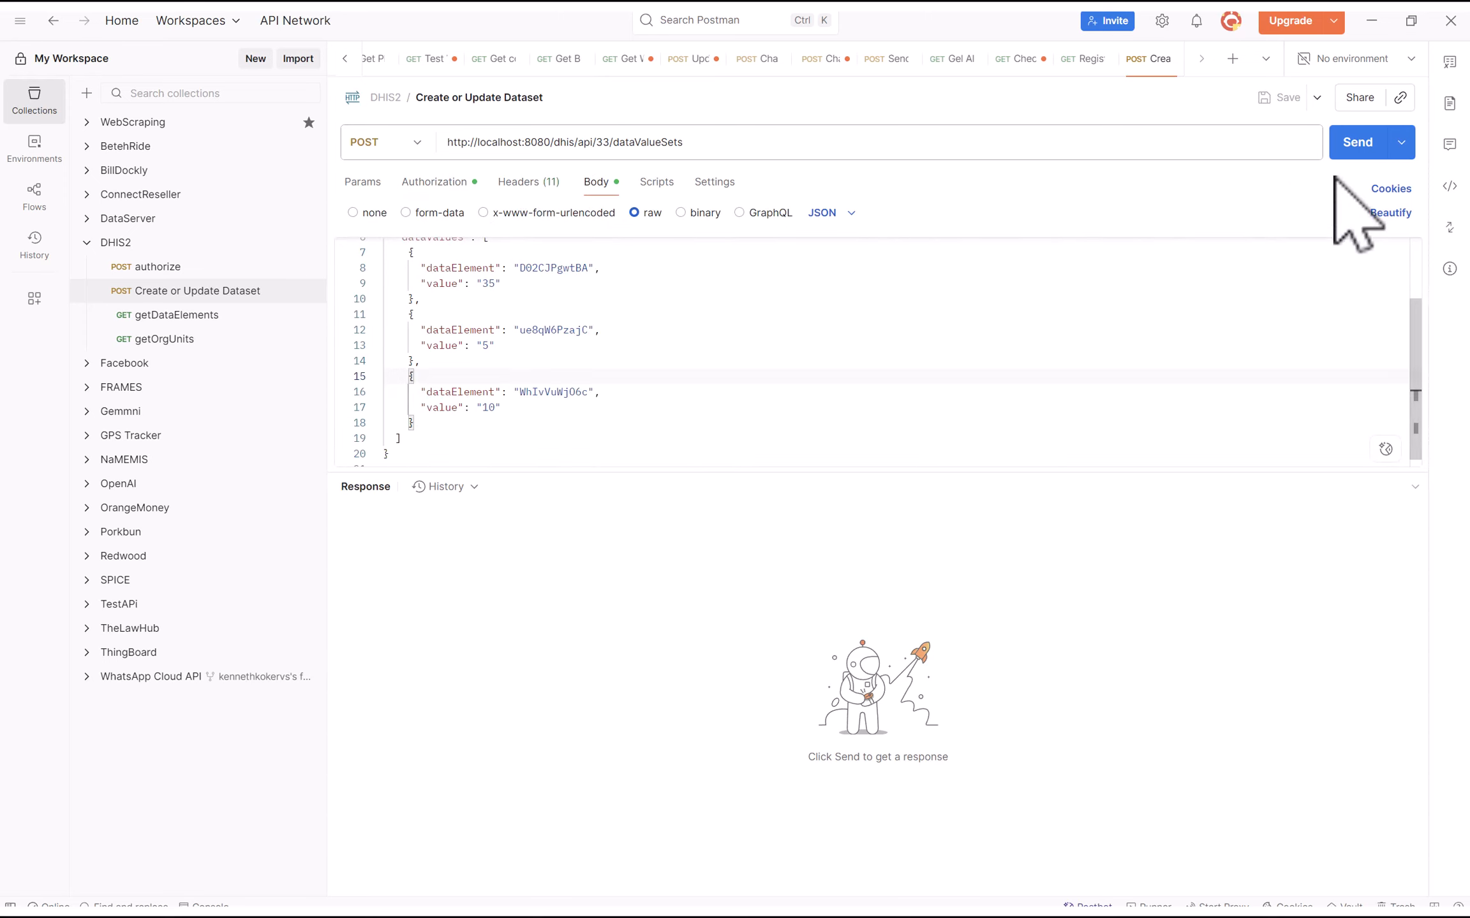
# Send the dataValueSets request and confirm the 200 OK status
pyautogui.click(1363, 144)
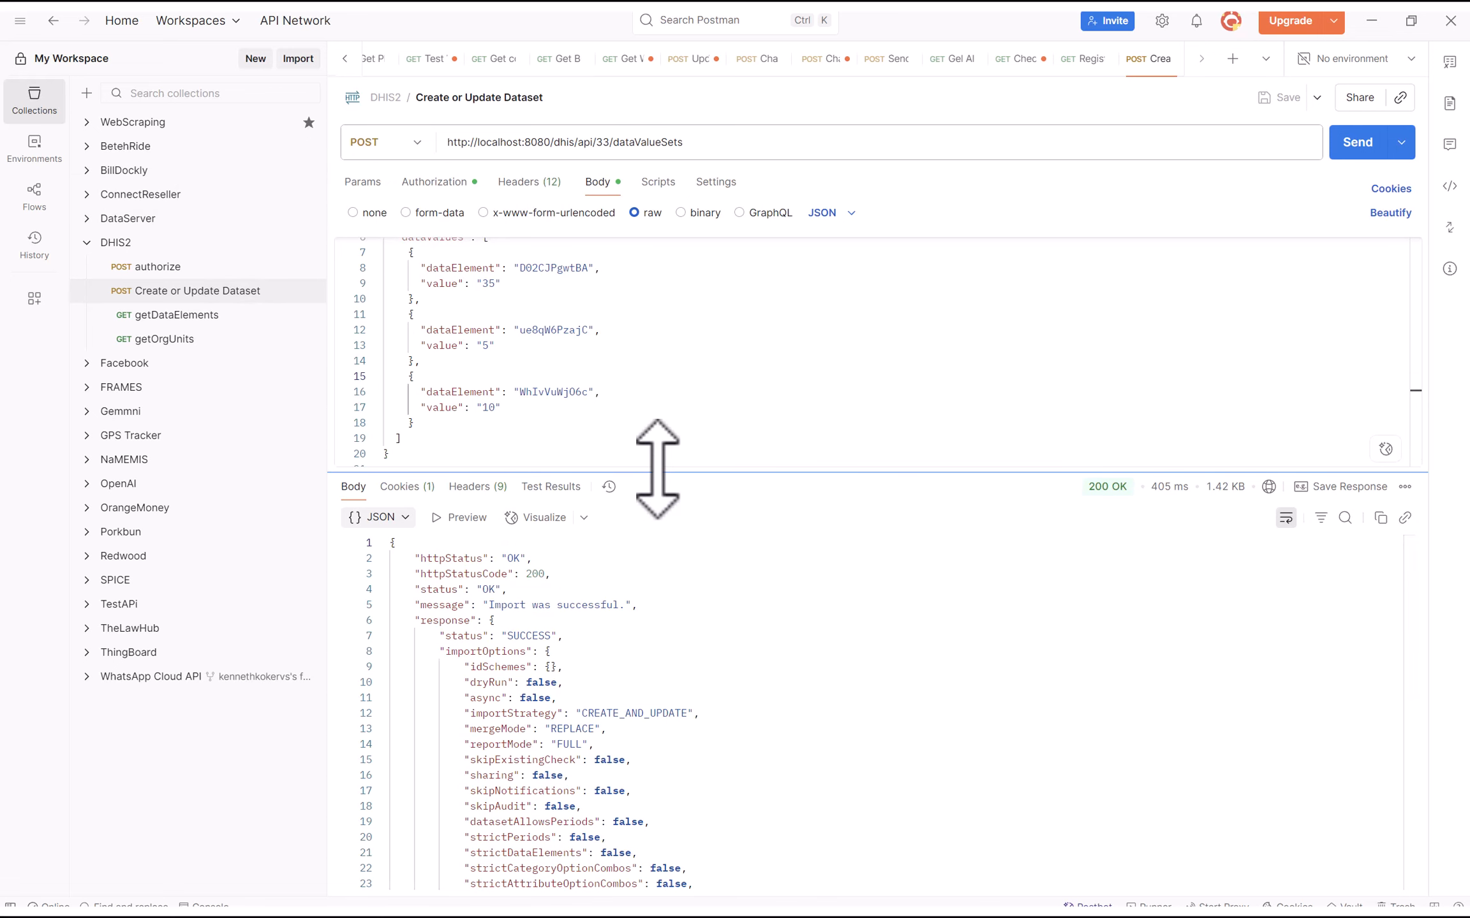
pyautogui.moveTo(659, 469); pyautogui.dragTo(638, 276)
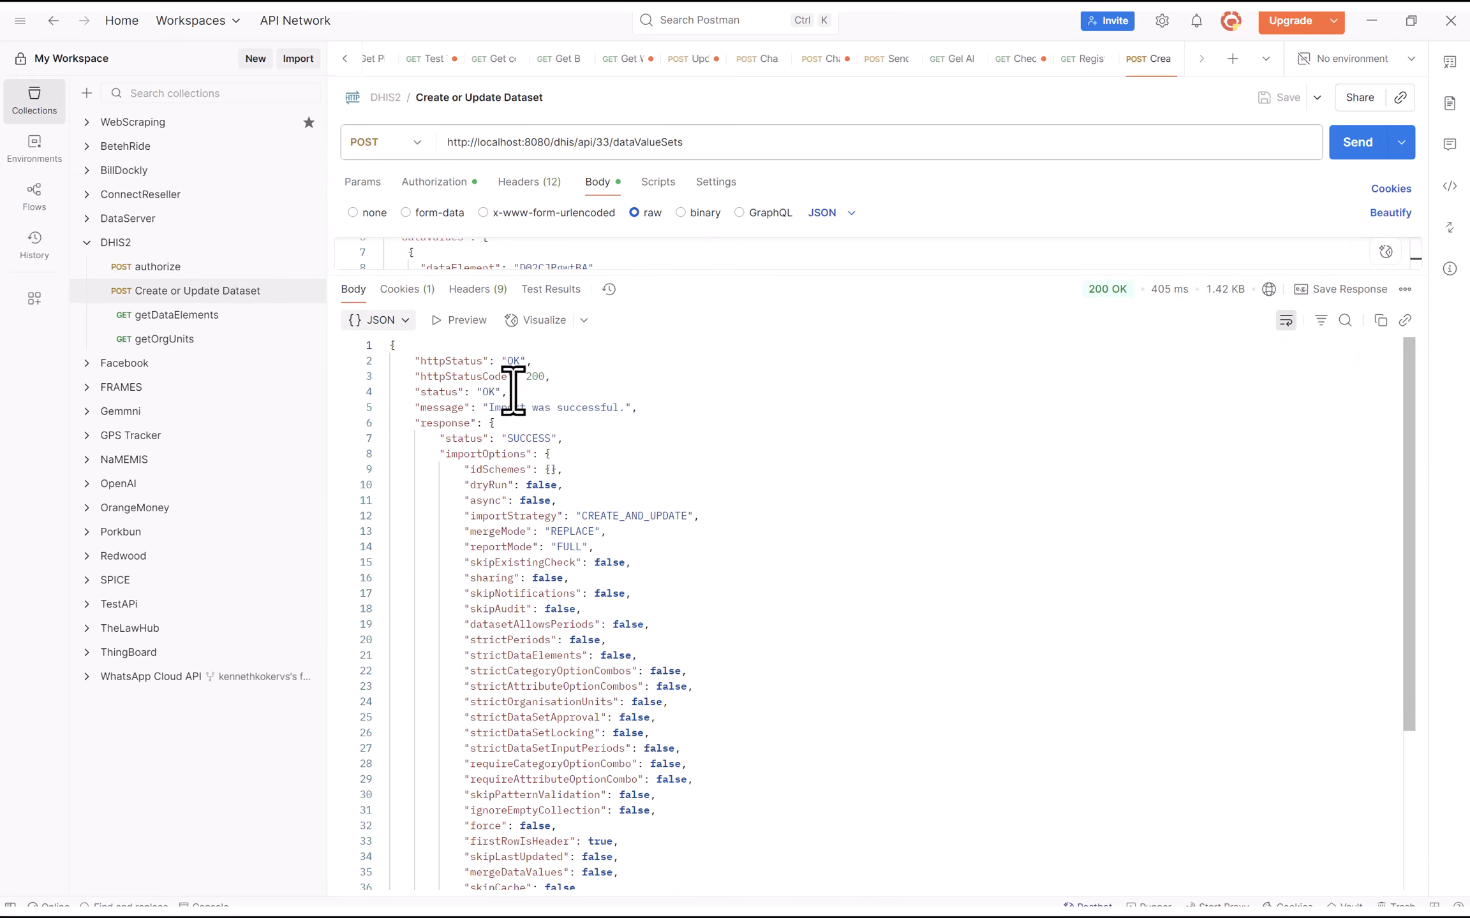
pyautogui.click(555, 380)
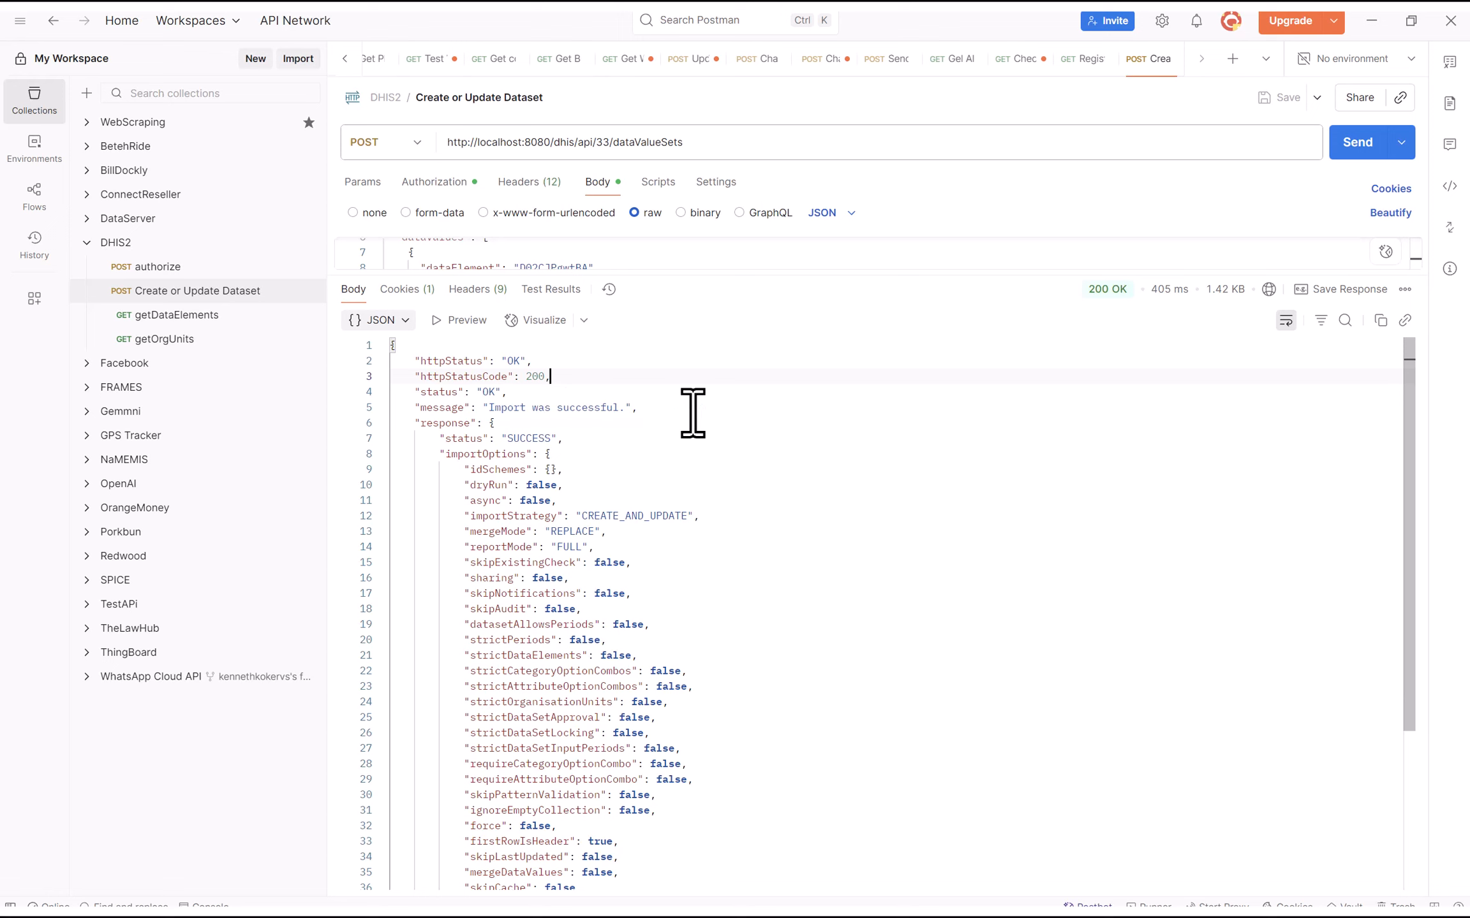
# Read the response's import summary showing 3 values imported
pyautogui.scroll(-1, 712, 568)
pyautogui.scroll(-4, 664, 691)
pyautogui.scroll(-1, 664, 691)
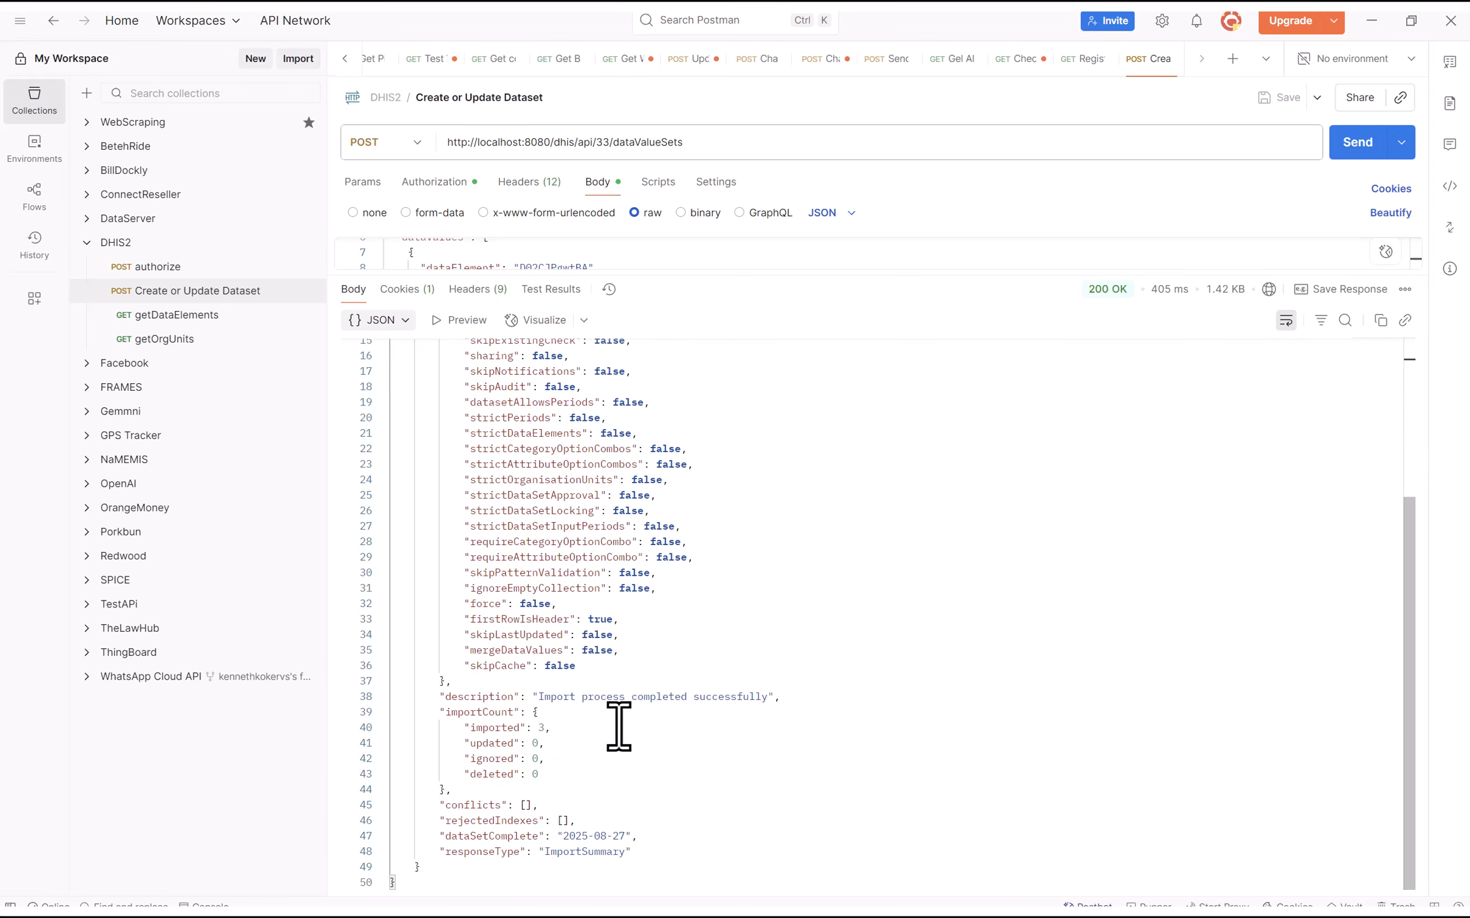
pyautogui.moveTo(463, 728); pyautogui.dragTo(550, 728)
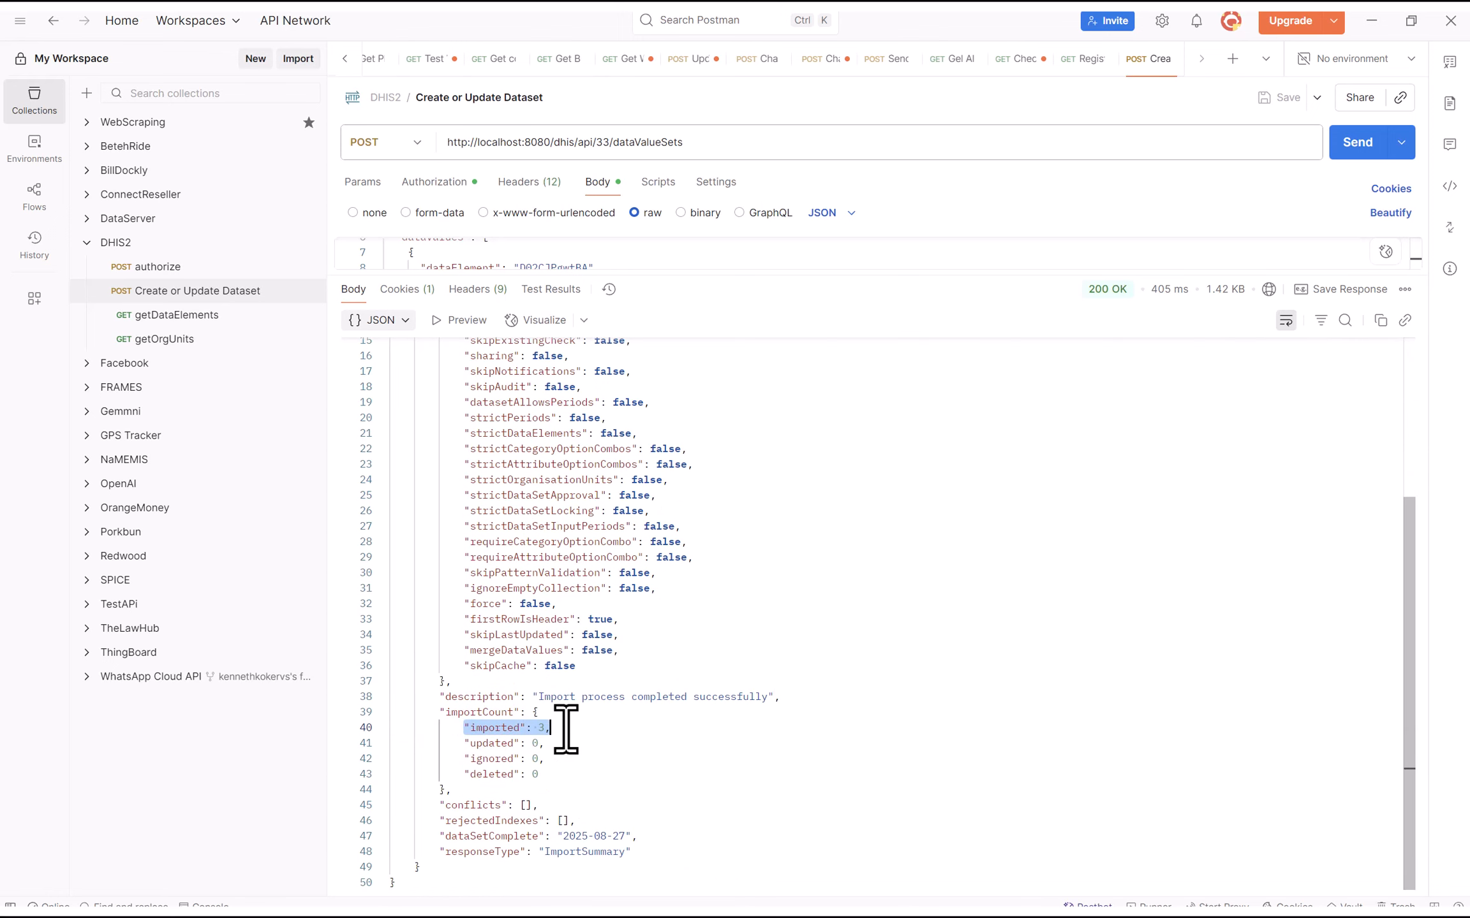
pyautogui.moveTo(464, 748); pyautogui.dragTo(595, 757)
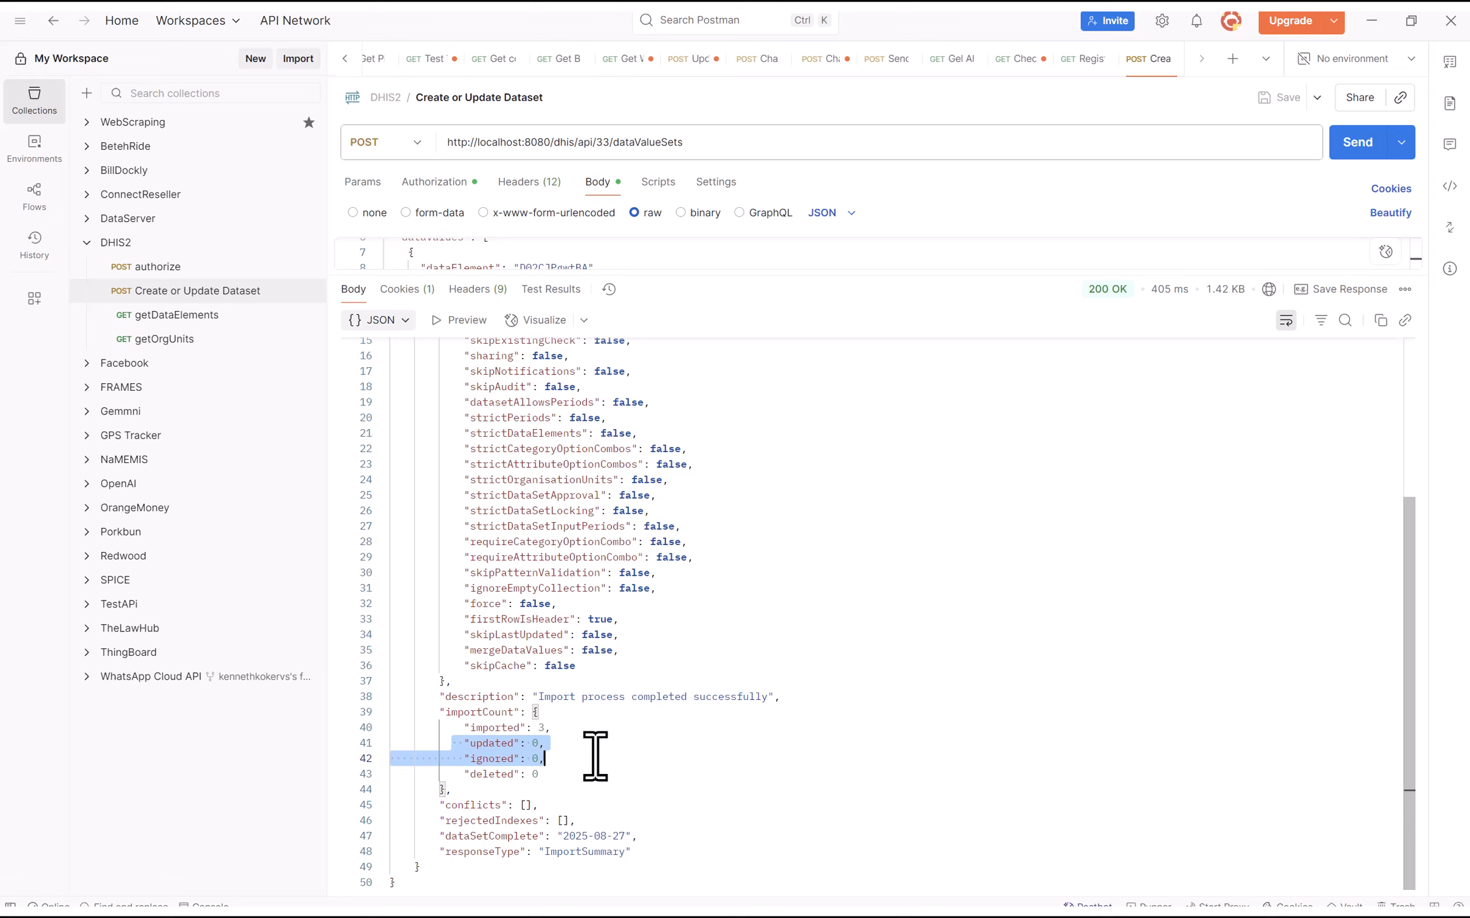
pyautogui.click(553, 778)
pyautogui.scroll(3, 595, 750)
pyautogui.scroll(2, 594, 720)
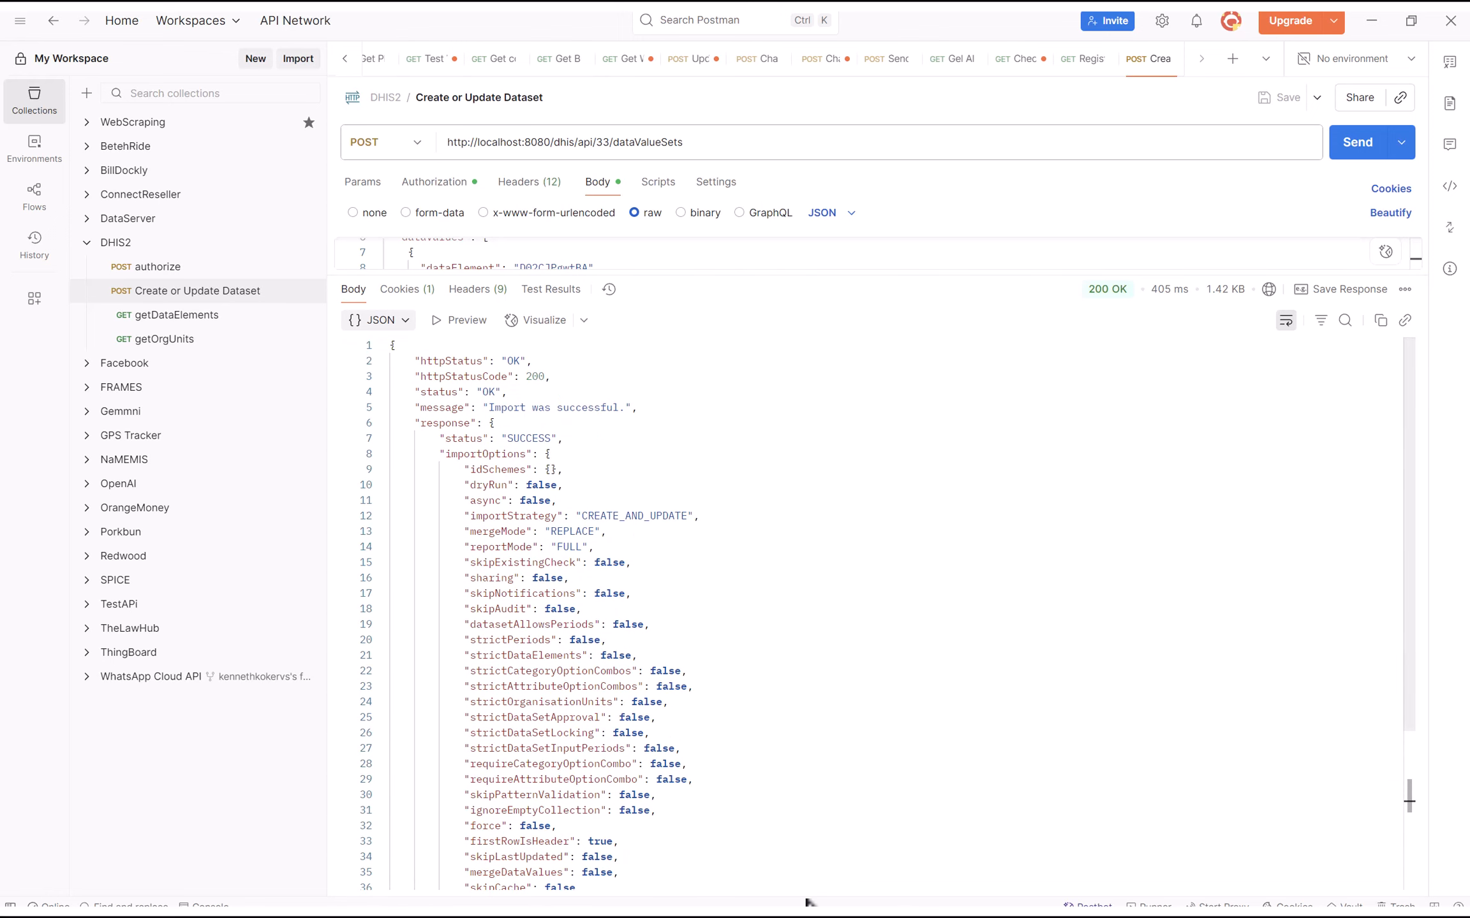
pyautogui.press('super')
pyautogui.moveTo(927, 897)
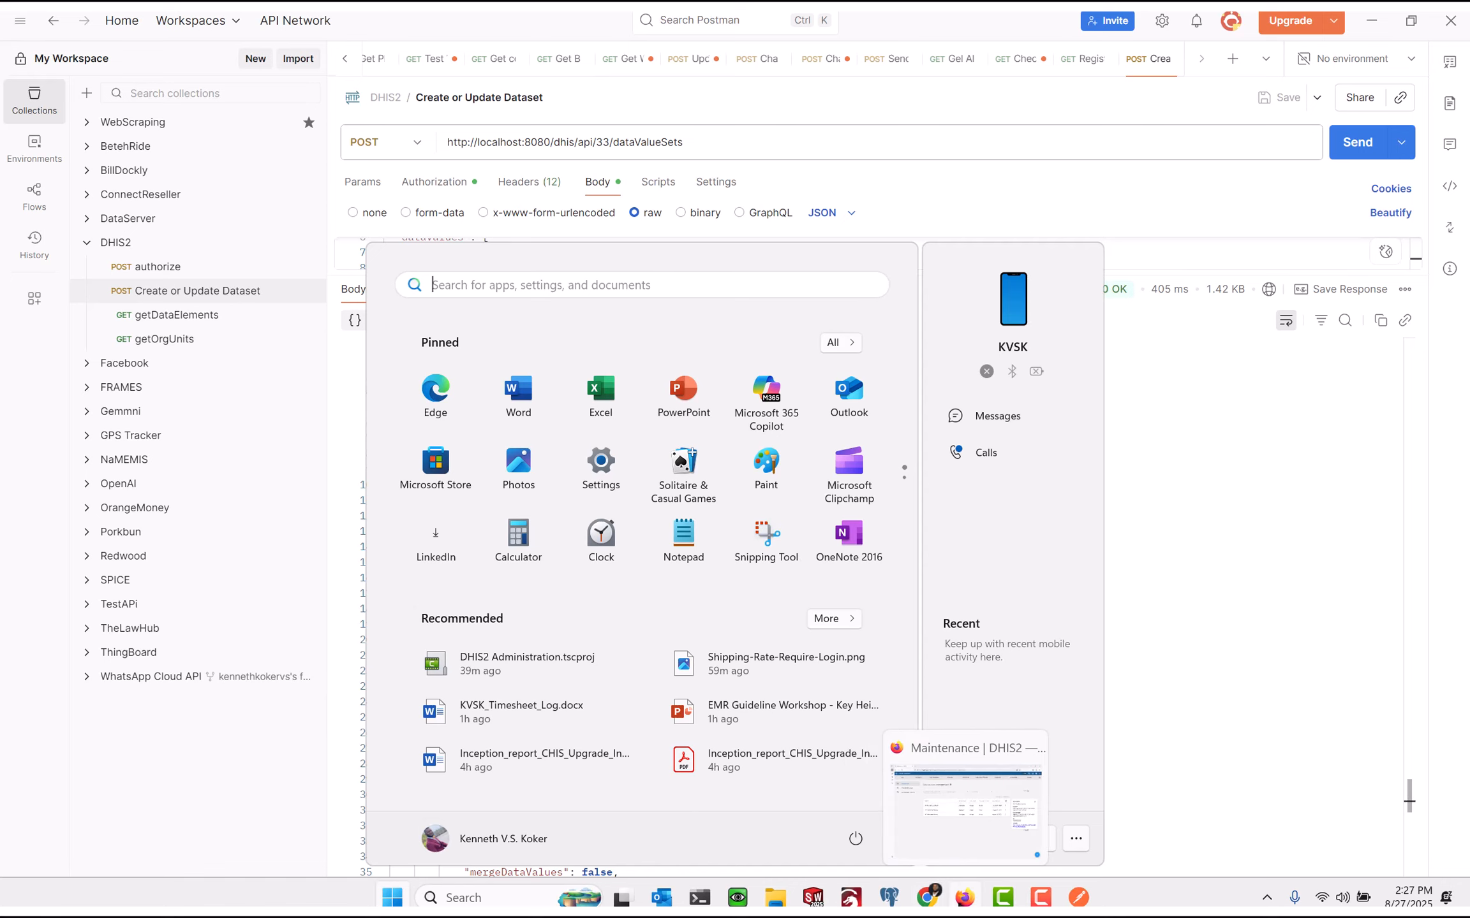
# Reload Data Entry, view August 22, then August 23 showing the imported 35, 5 and 10
pyautogui.click(927, 898)
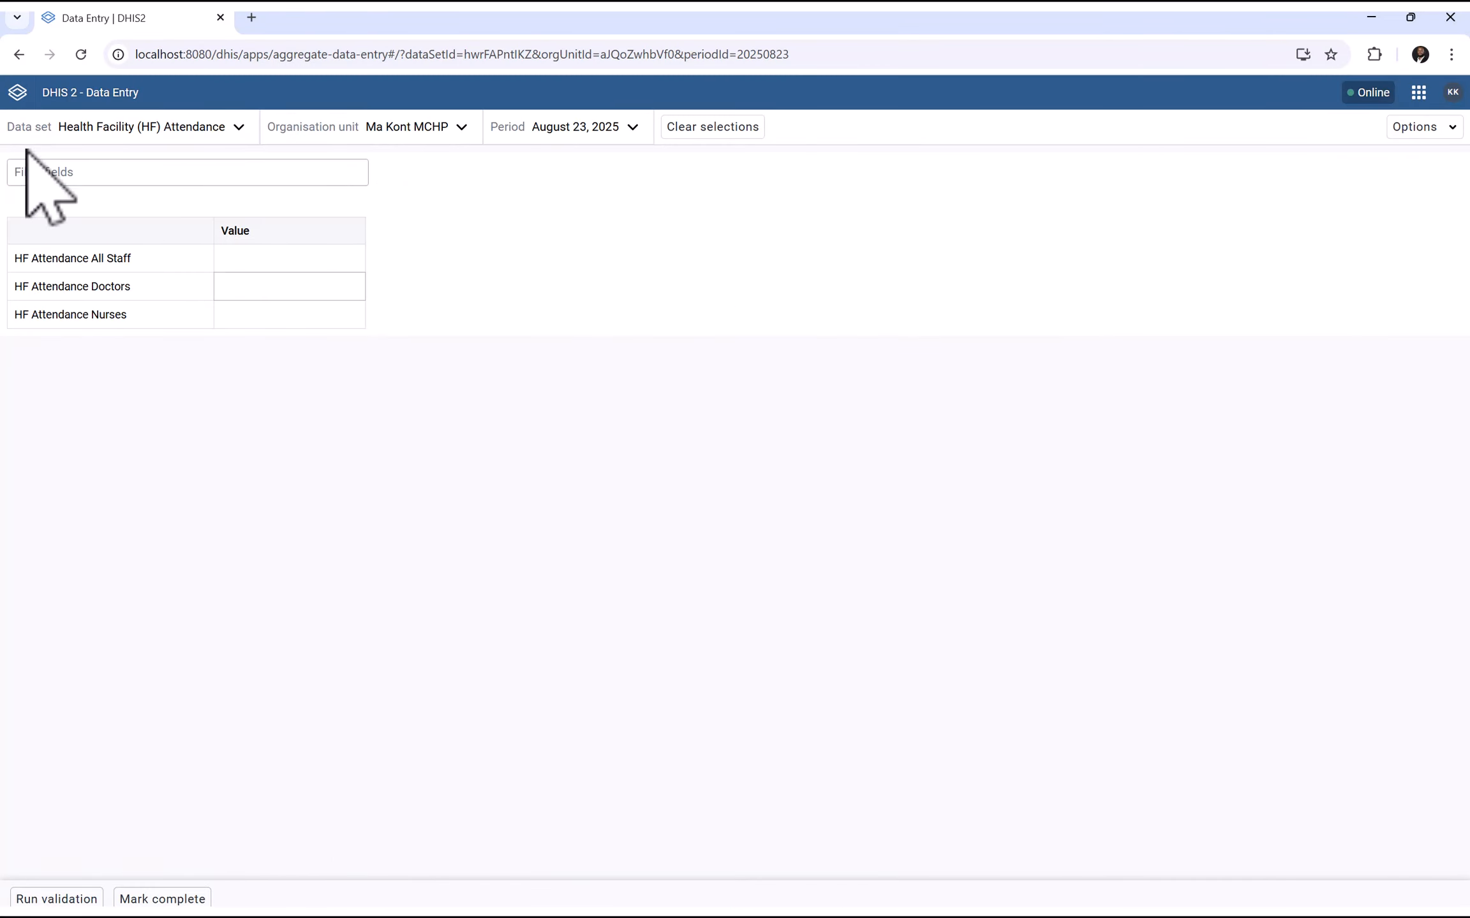
pyautogui.click(81, 54)
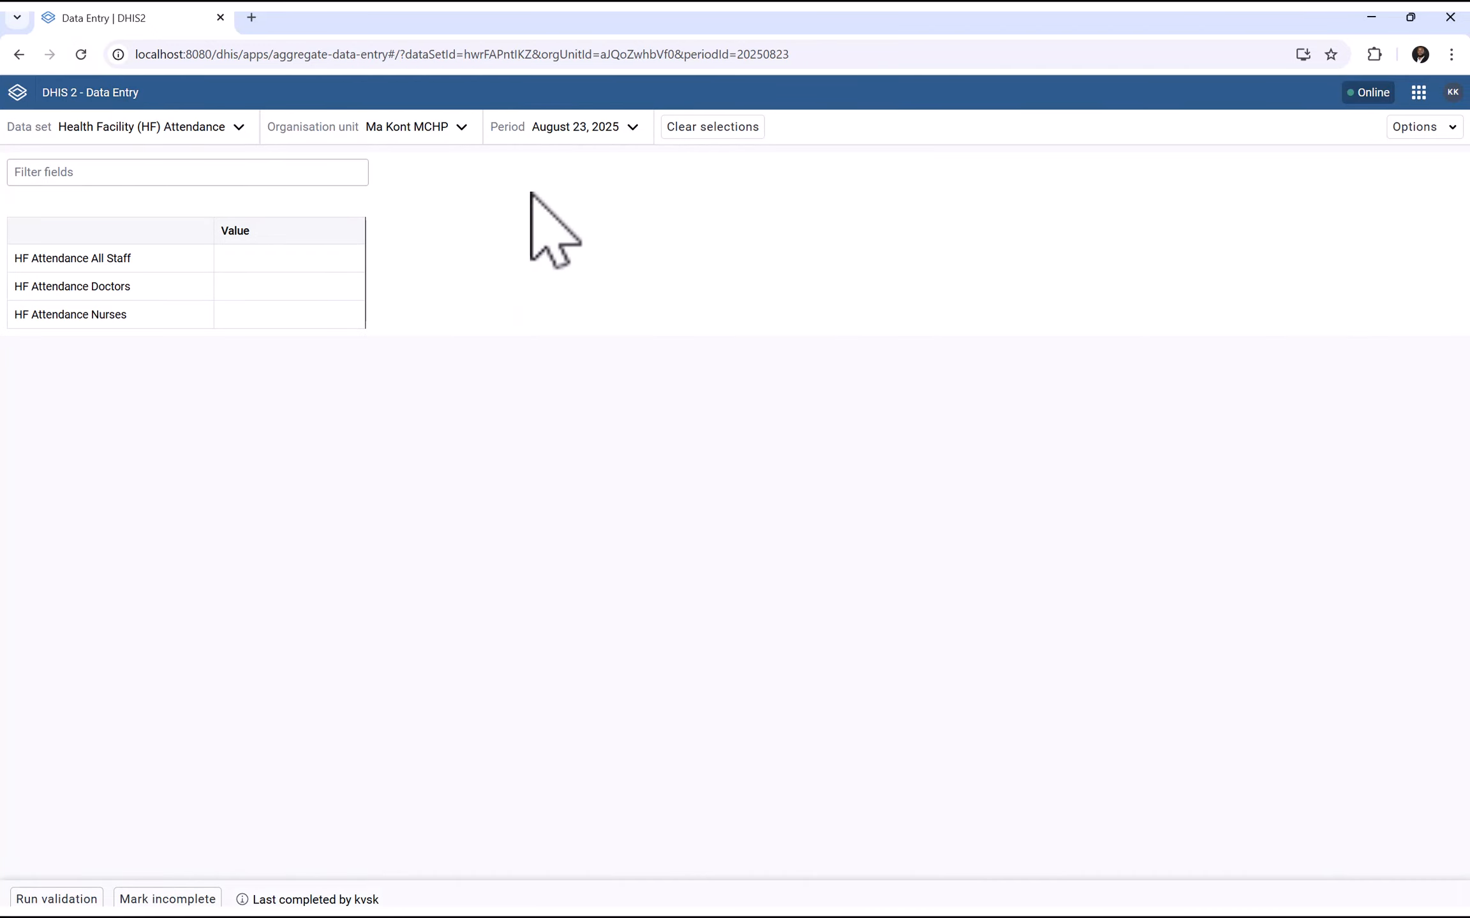
pyautogui.click(588, 129)
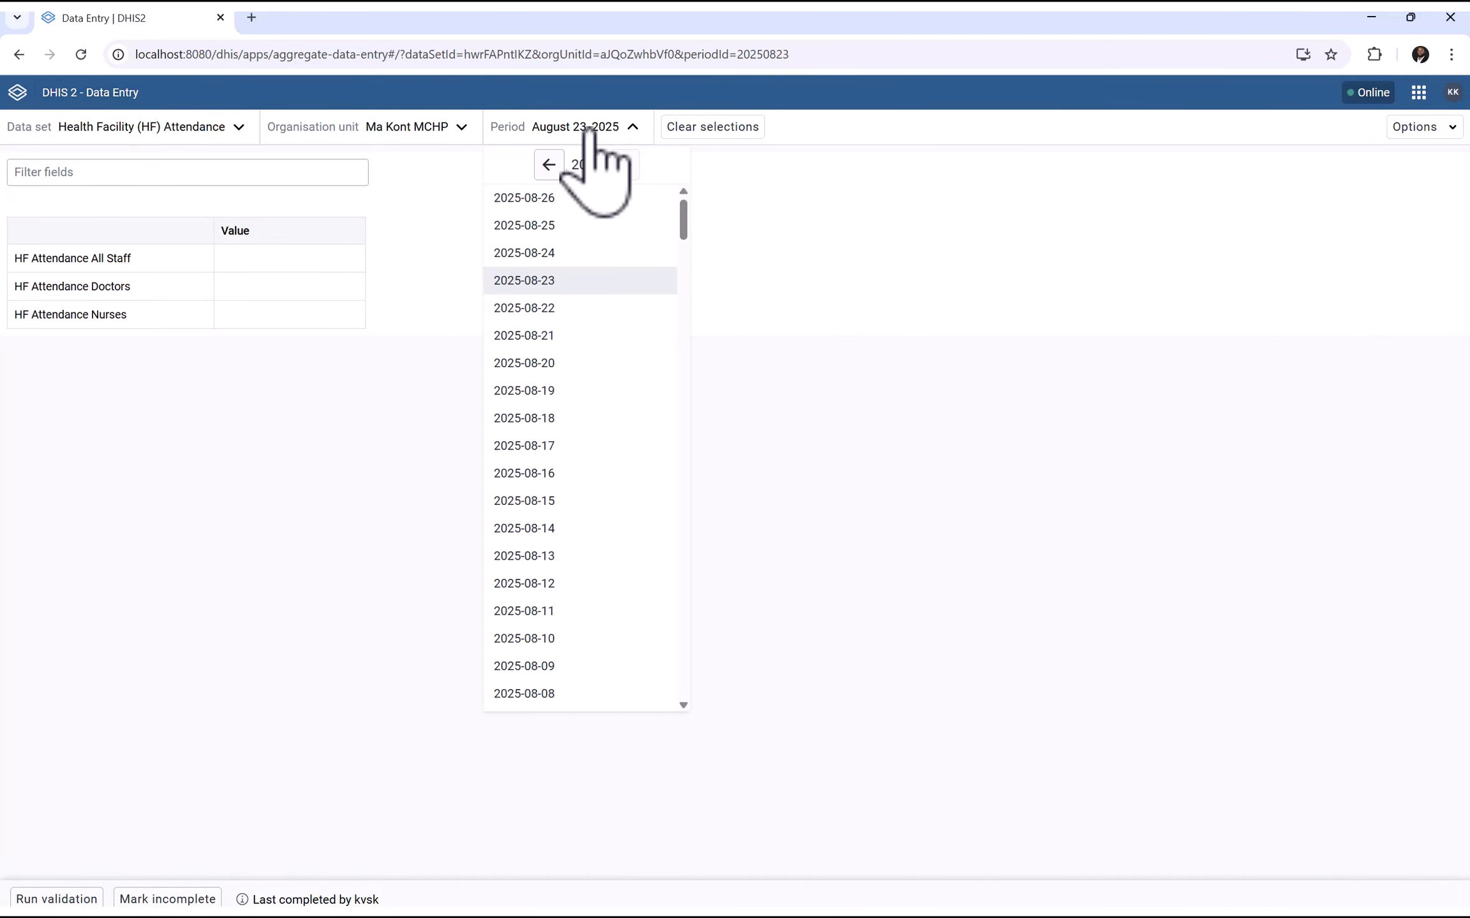
pyautogui.click(535, 310)
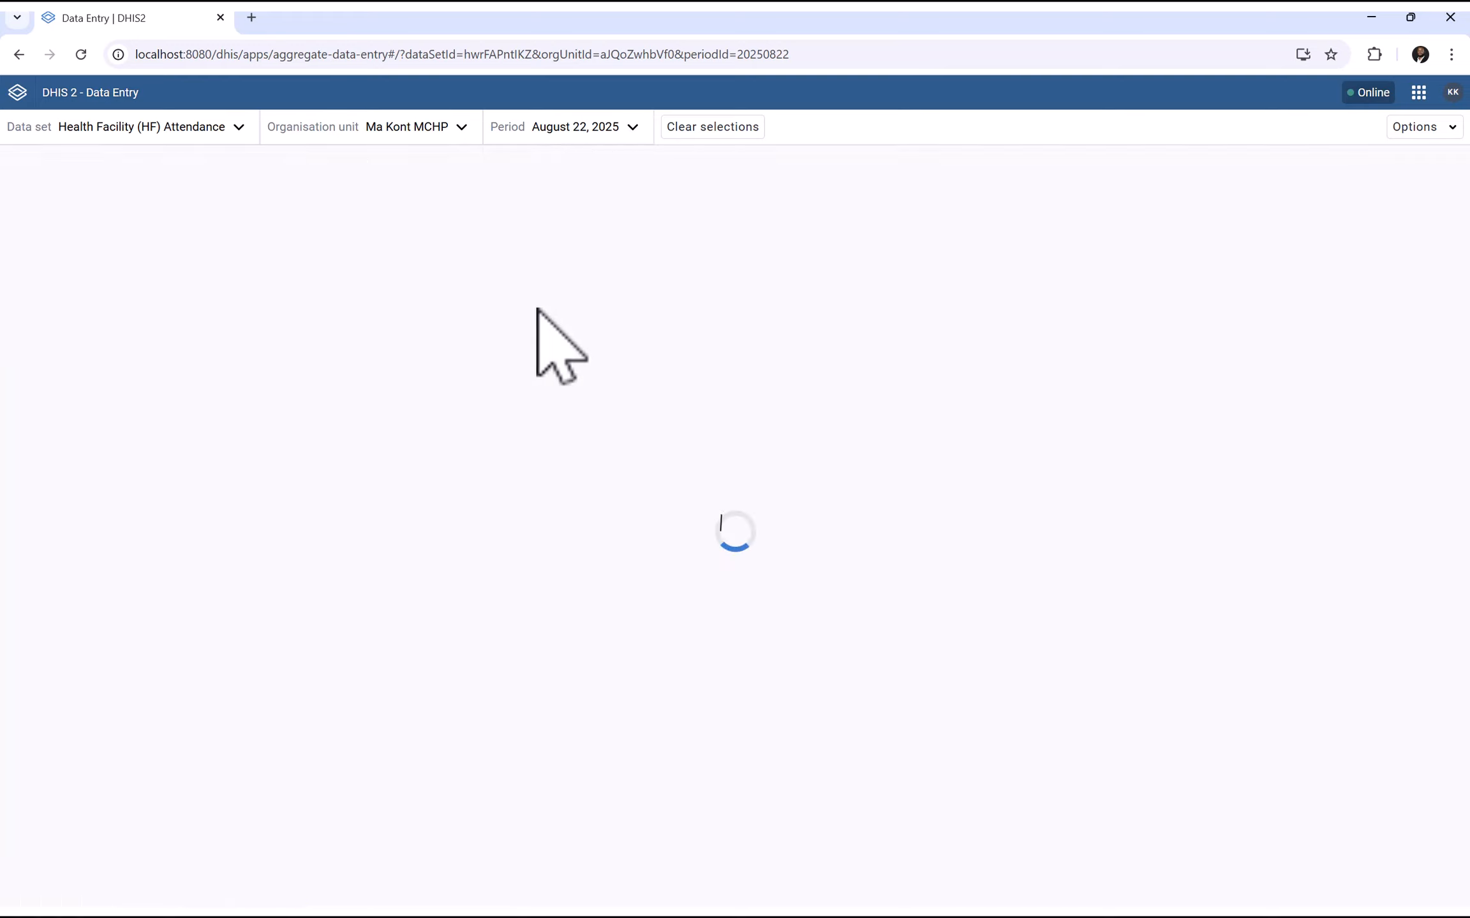
pyautogui.click(576, 141)
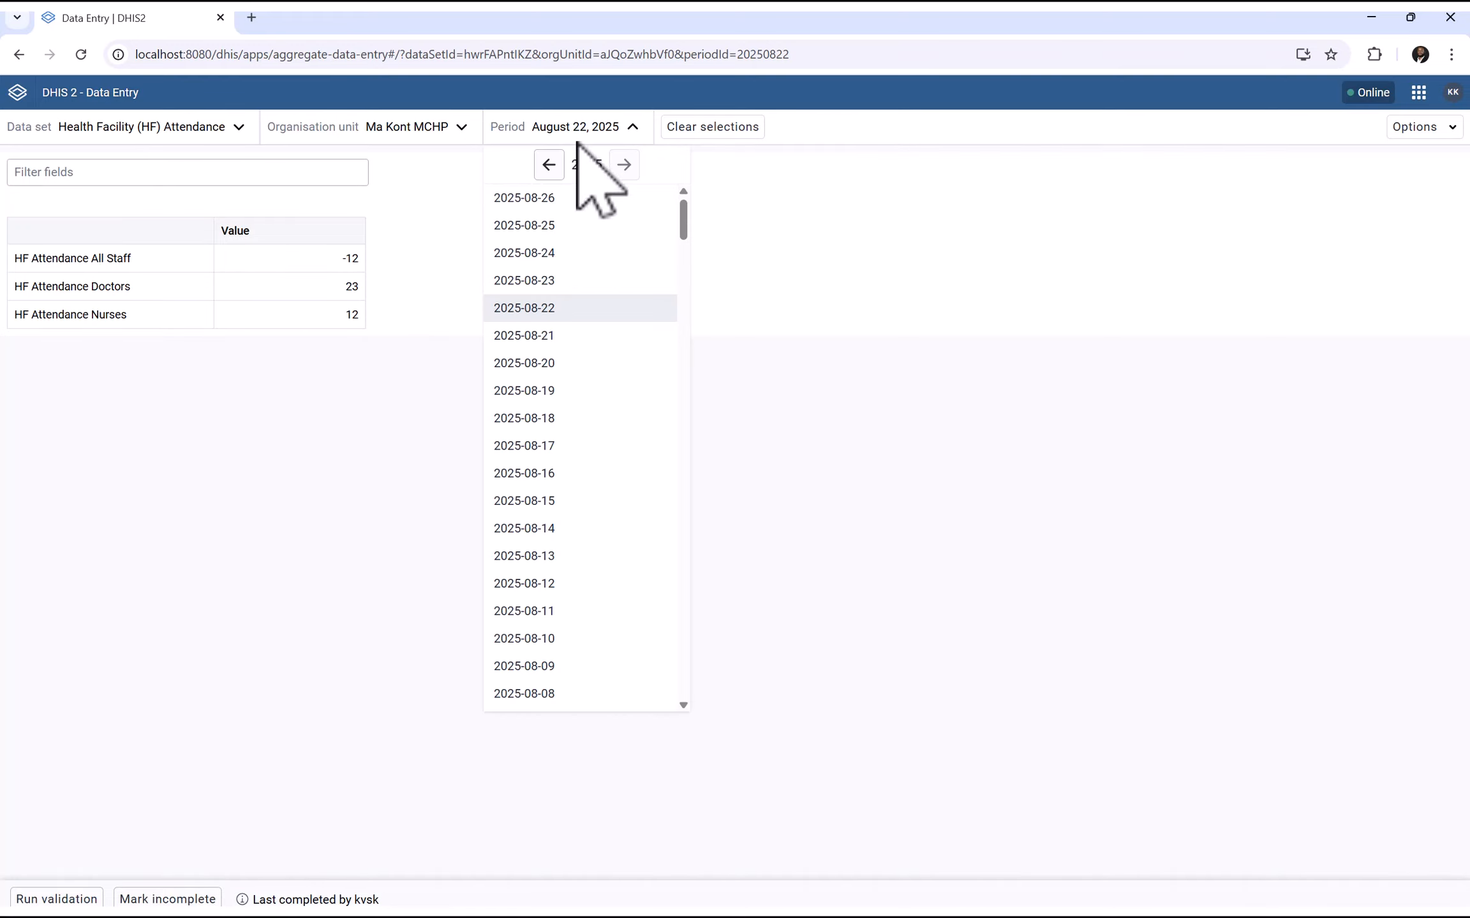
pyautogui.click(532, 281)
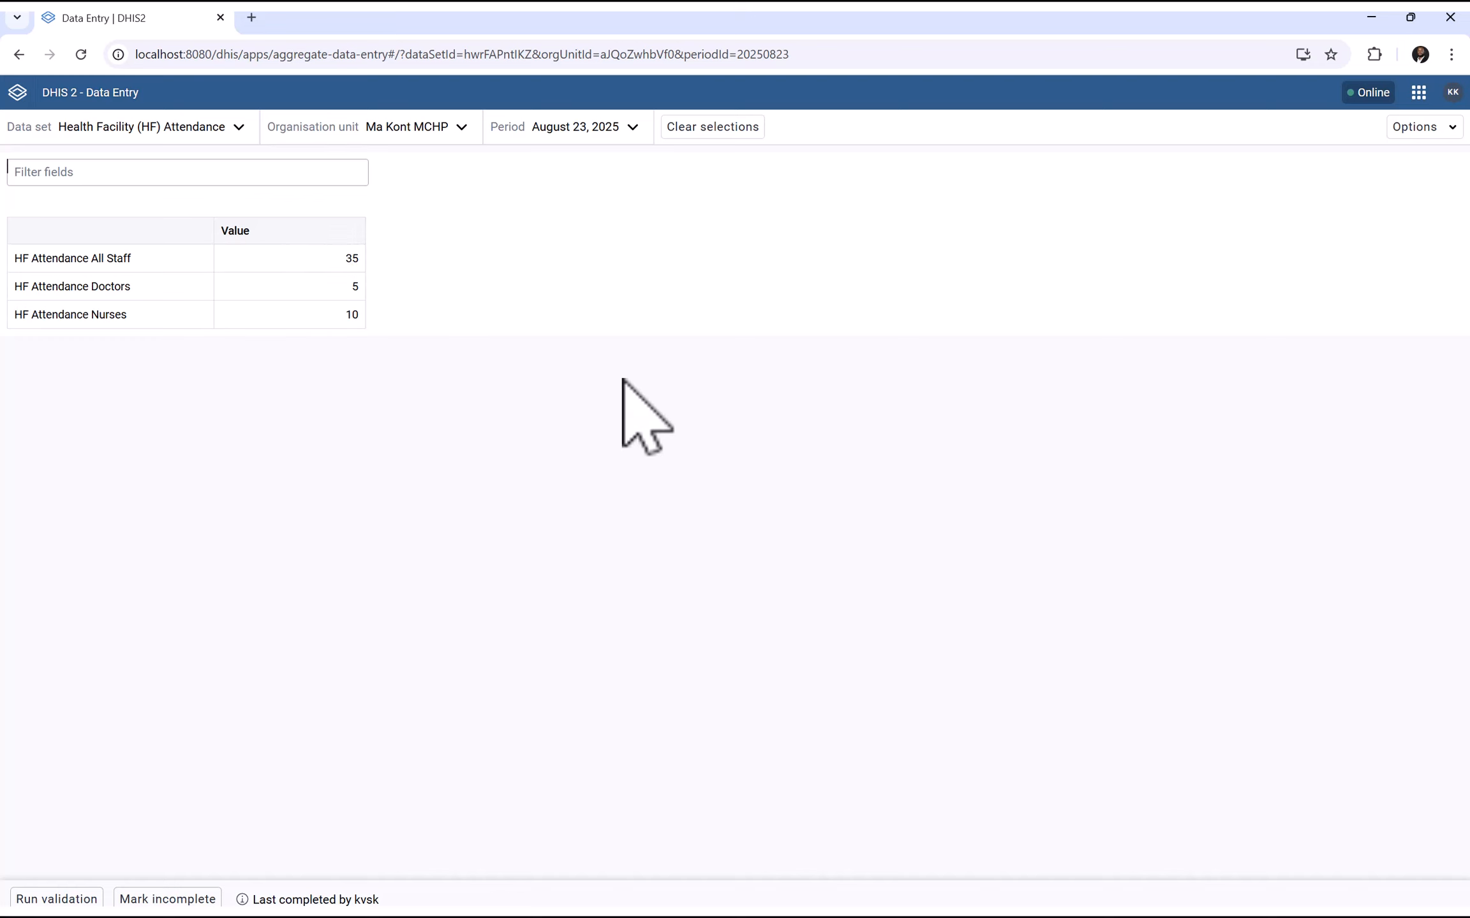
pyautogui.press('super')
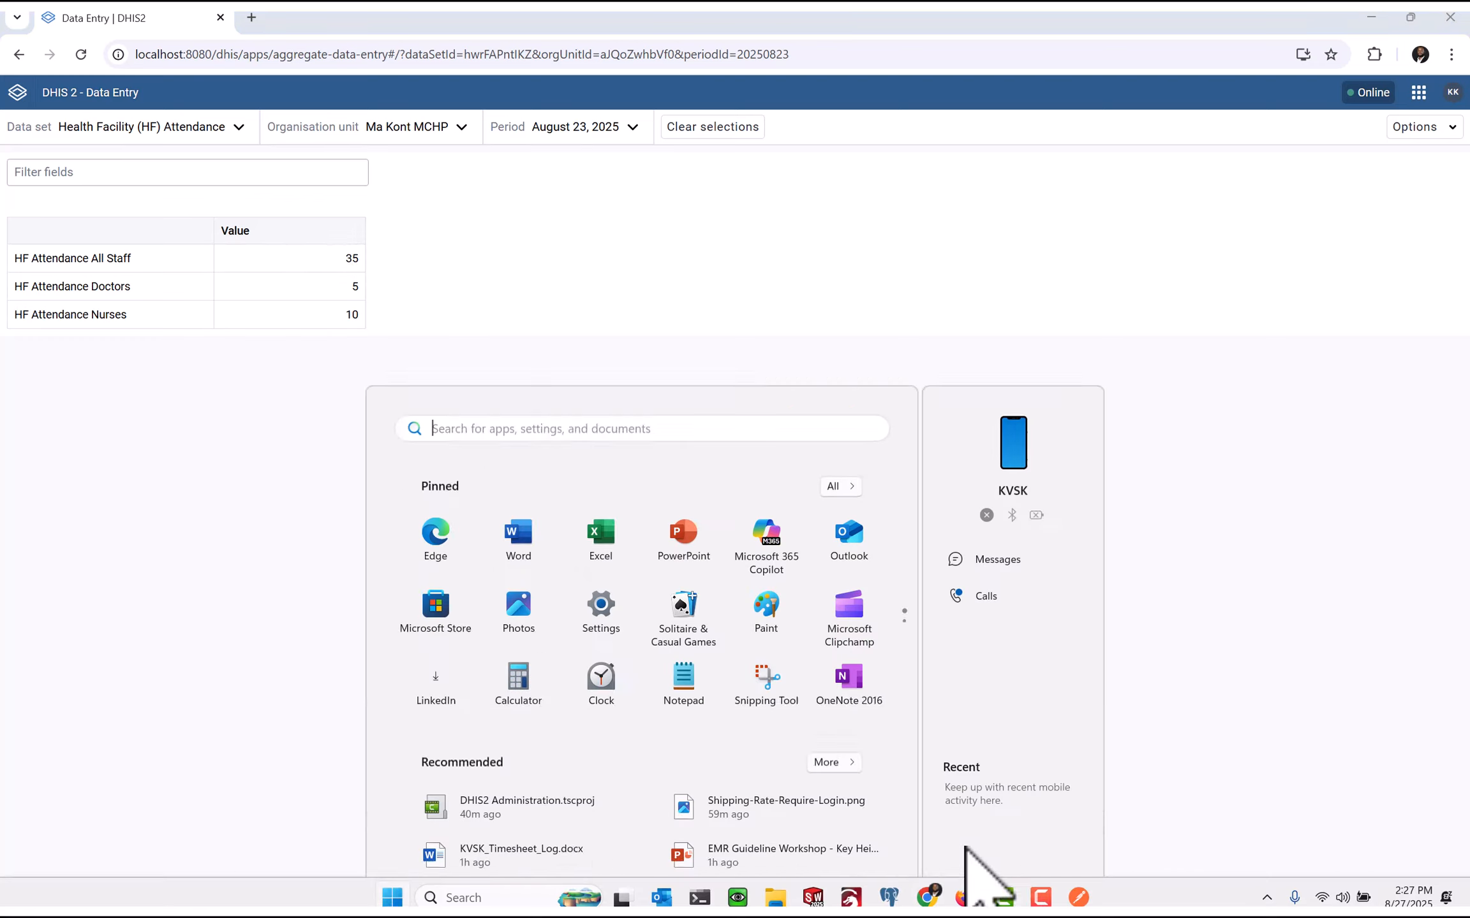
pyautogui.click(1079, 900)
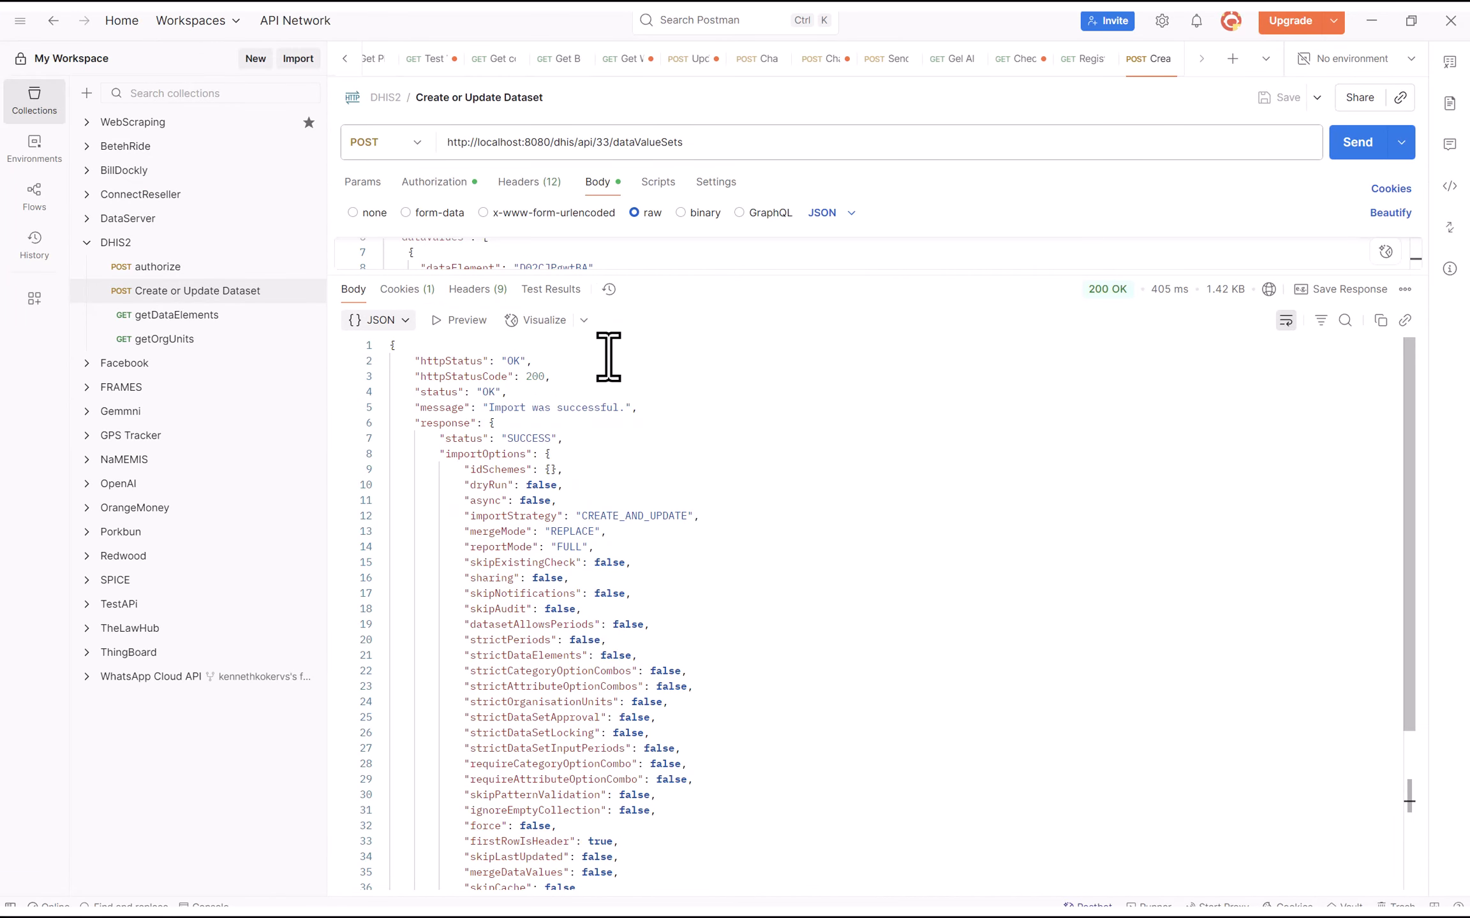
# Change the HF Attendance Doctors value from 5 to 2 and resend the request
pyautogui.moveTo(634, 285); pyautogui.dragTo(689, 512)
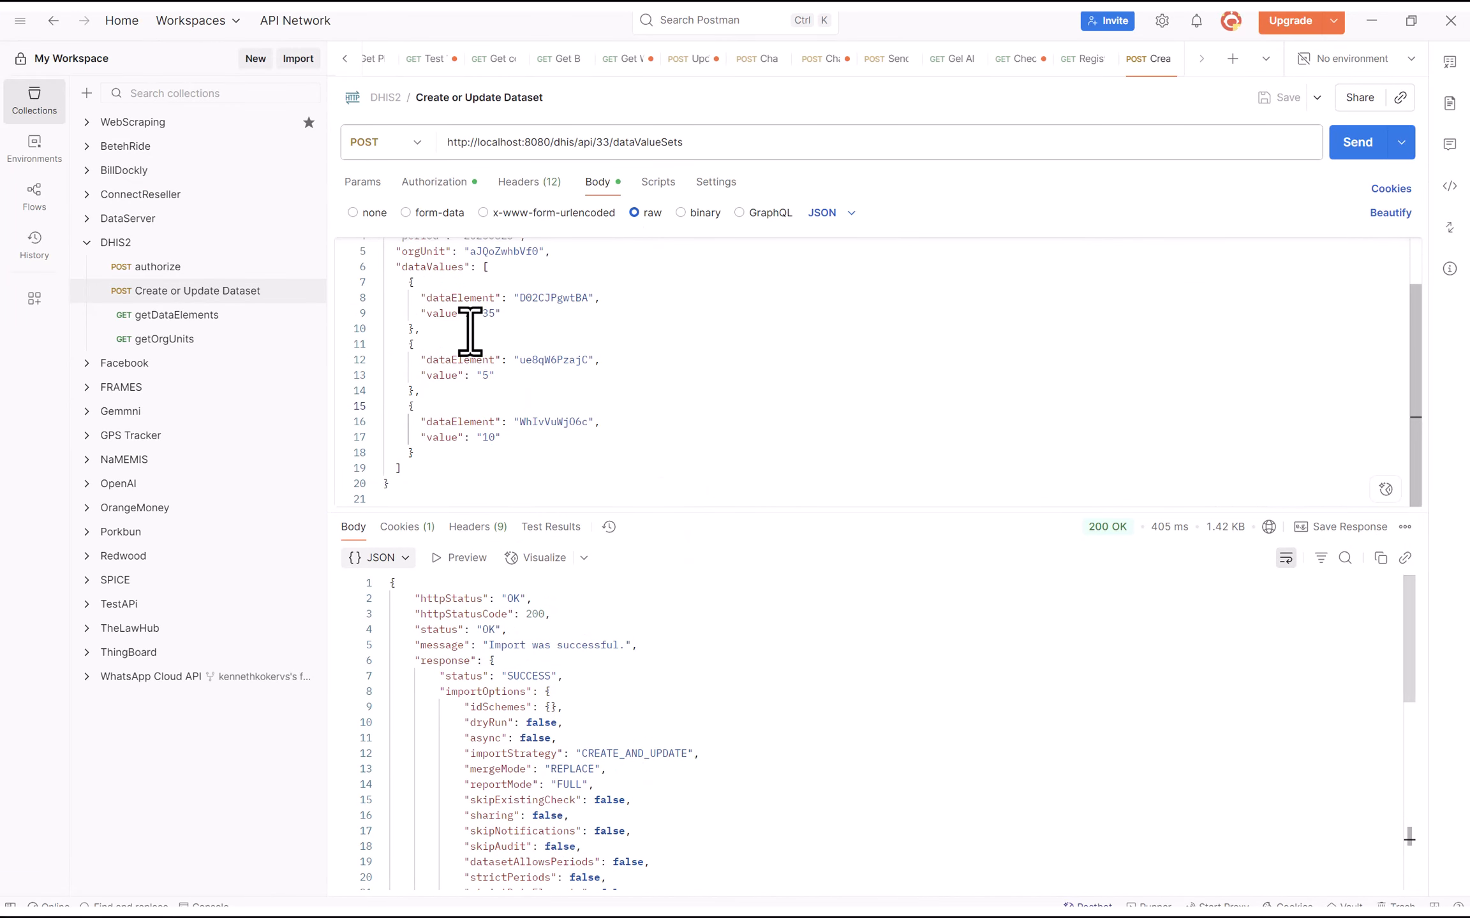
pyautogui.doubleClick(489, 437)
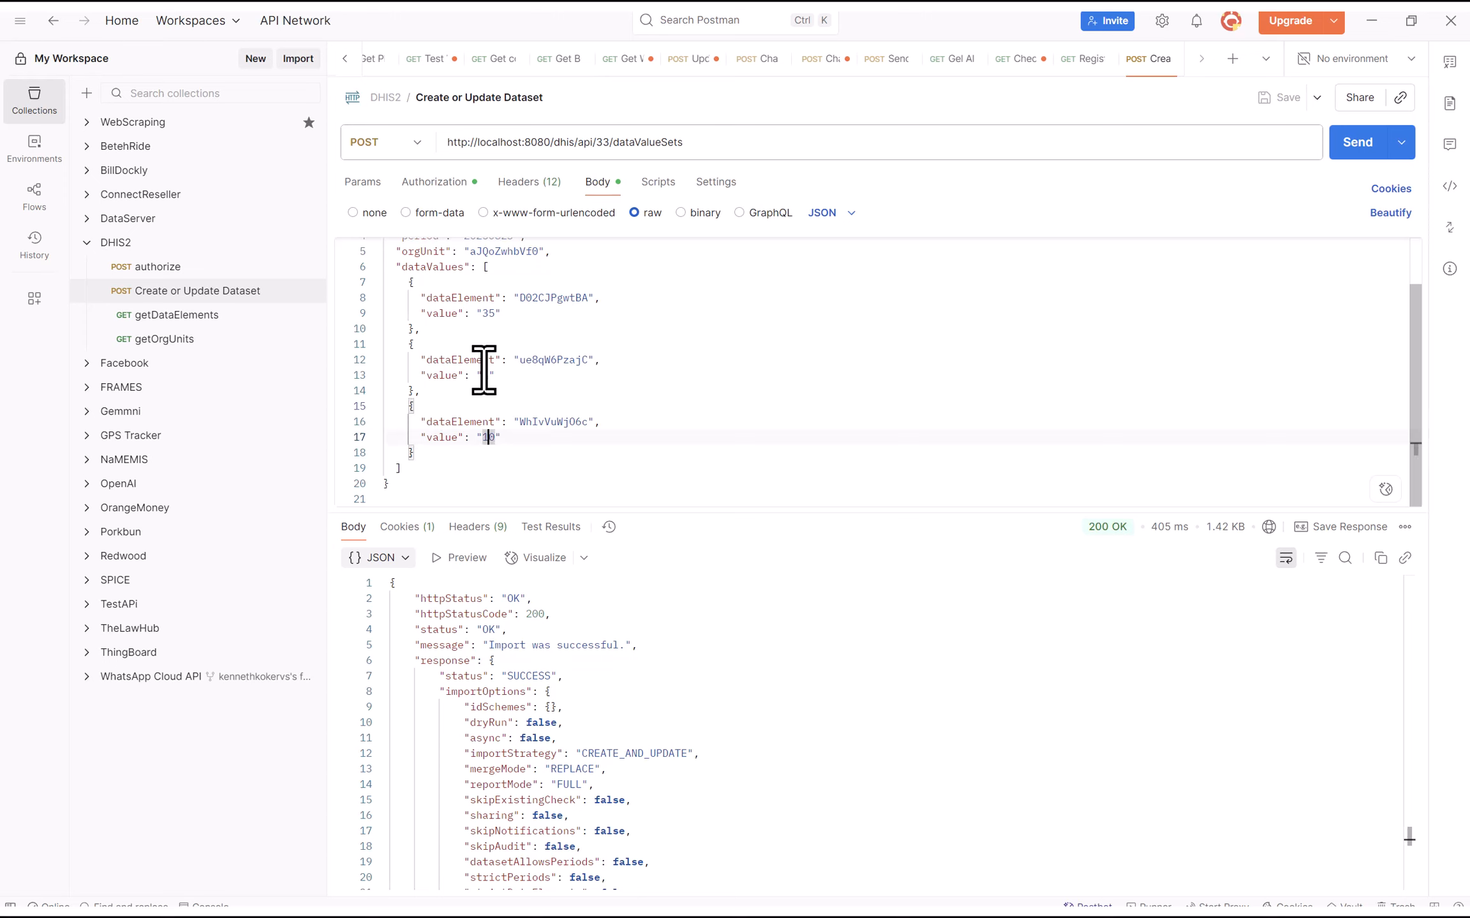
pyautogui.click(484, 373)
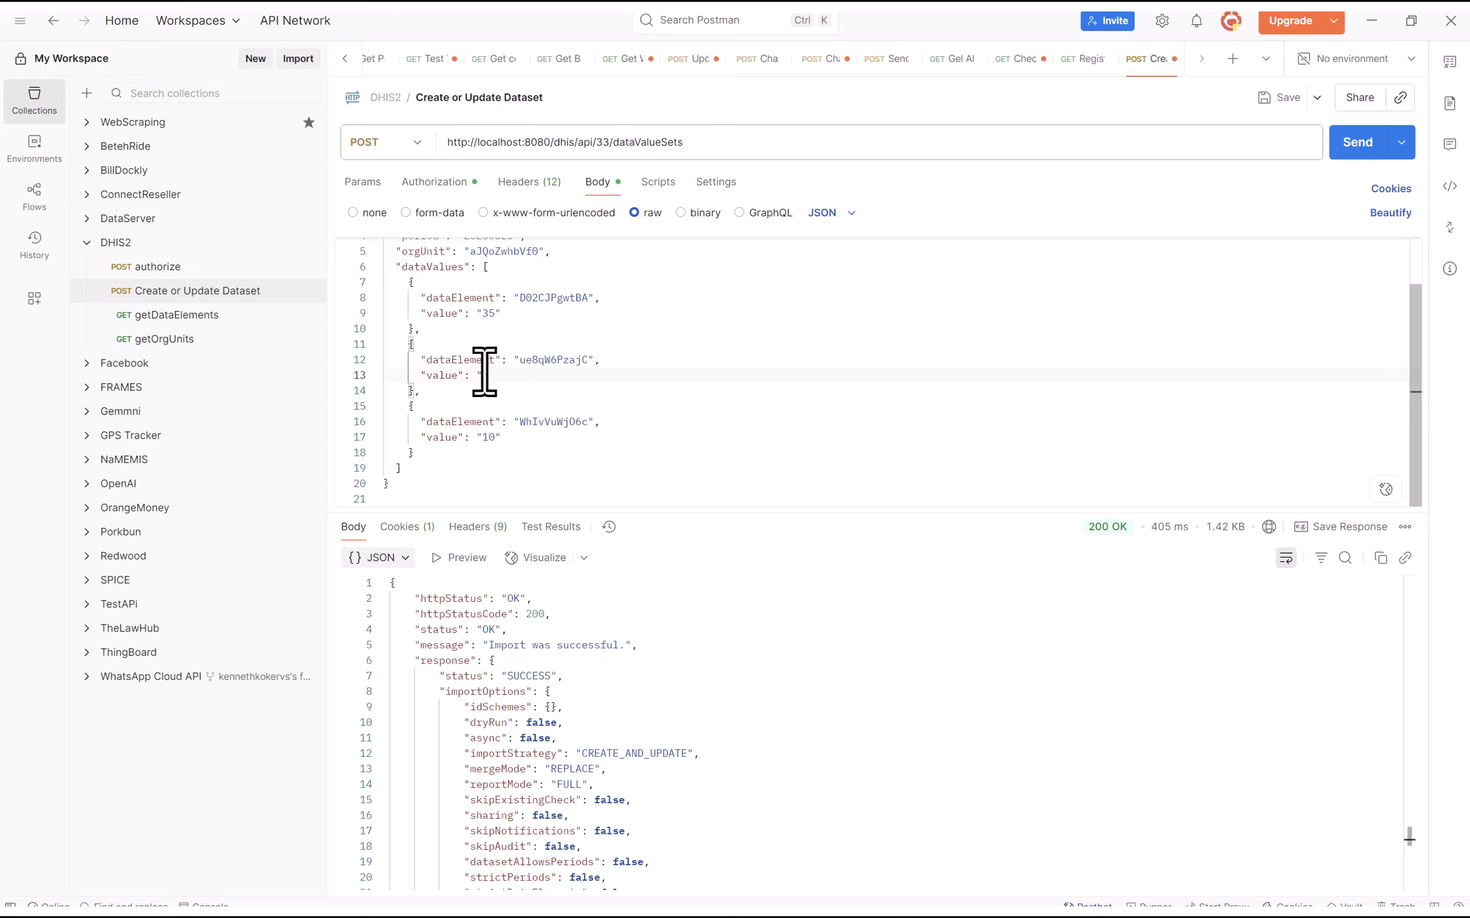
pyautogui.click(514, 407)
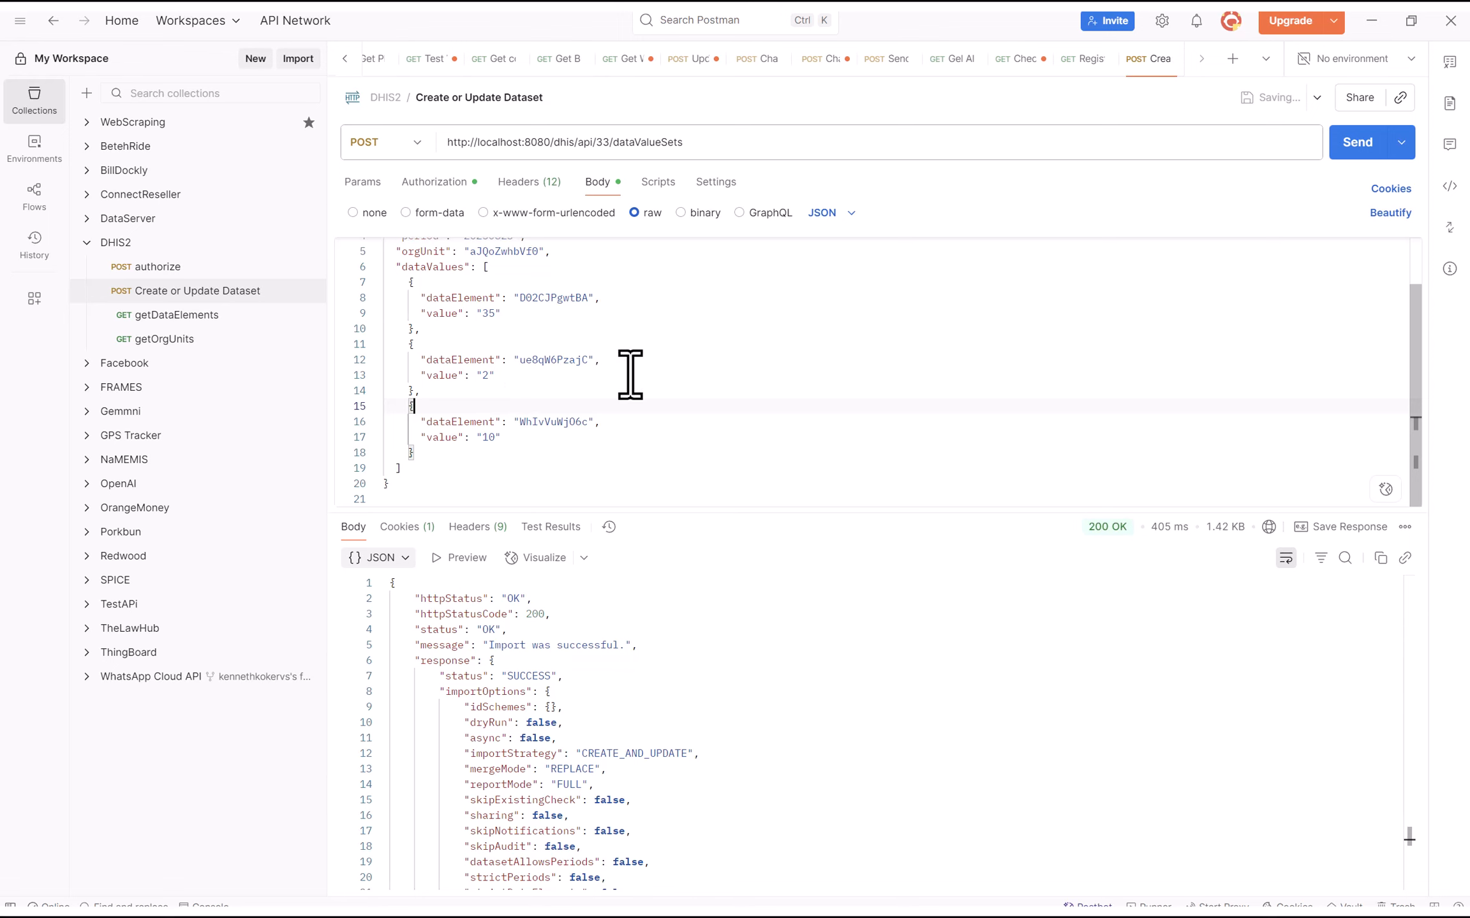
pyautogui.click(1357, 142)
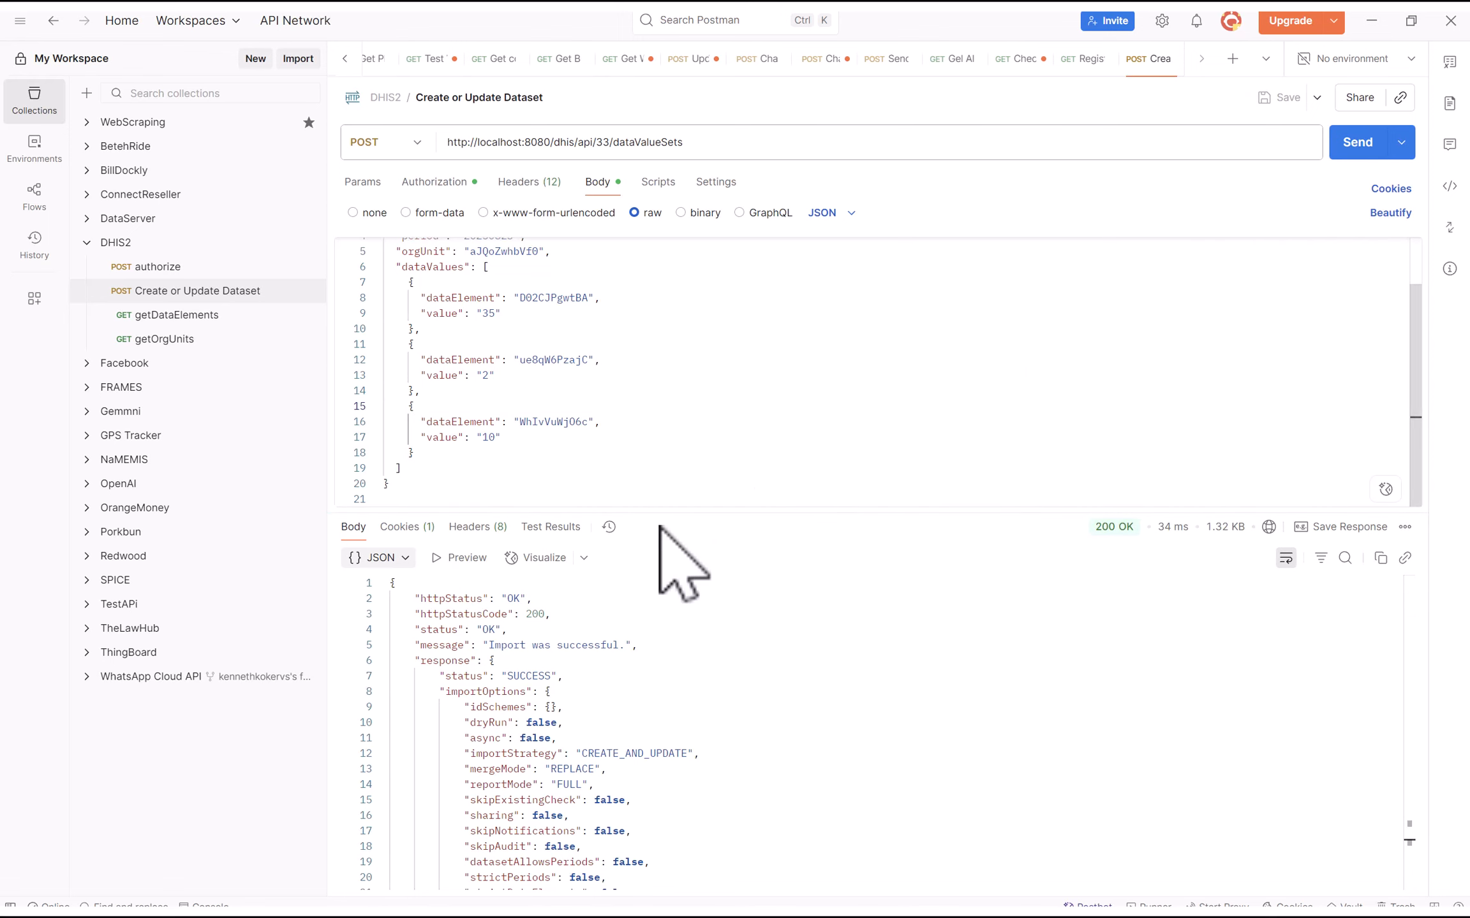
# Read the response's import count: one value updated, two ignored
pyautogui.moveTo(655, 514); pyautogui.dragTo(614, 241)
pyautogui.scroll(-4, 672, 444)
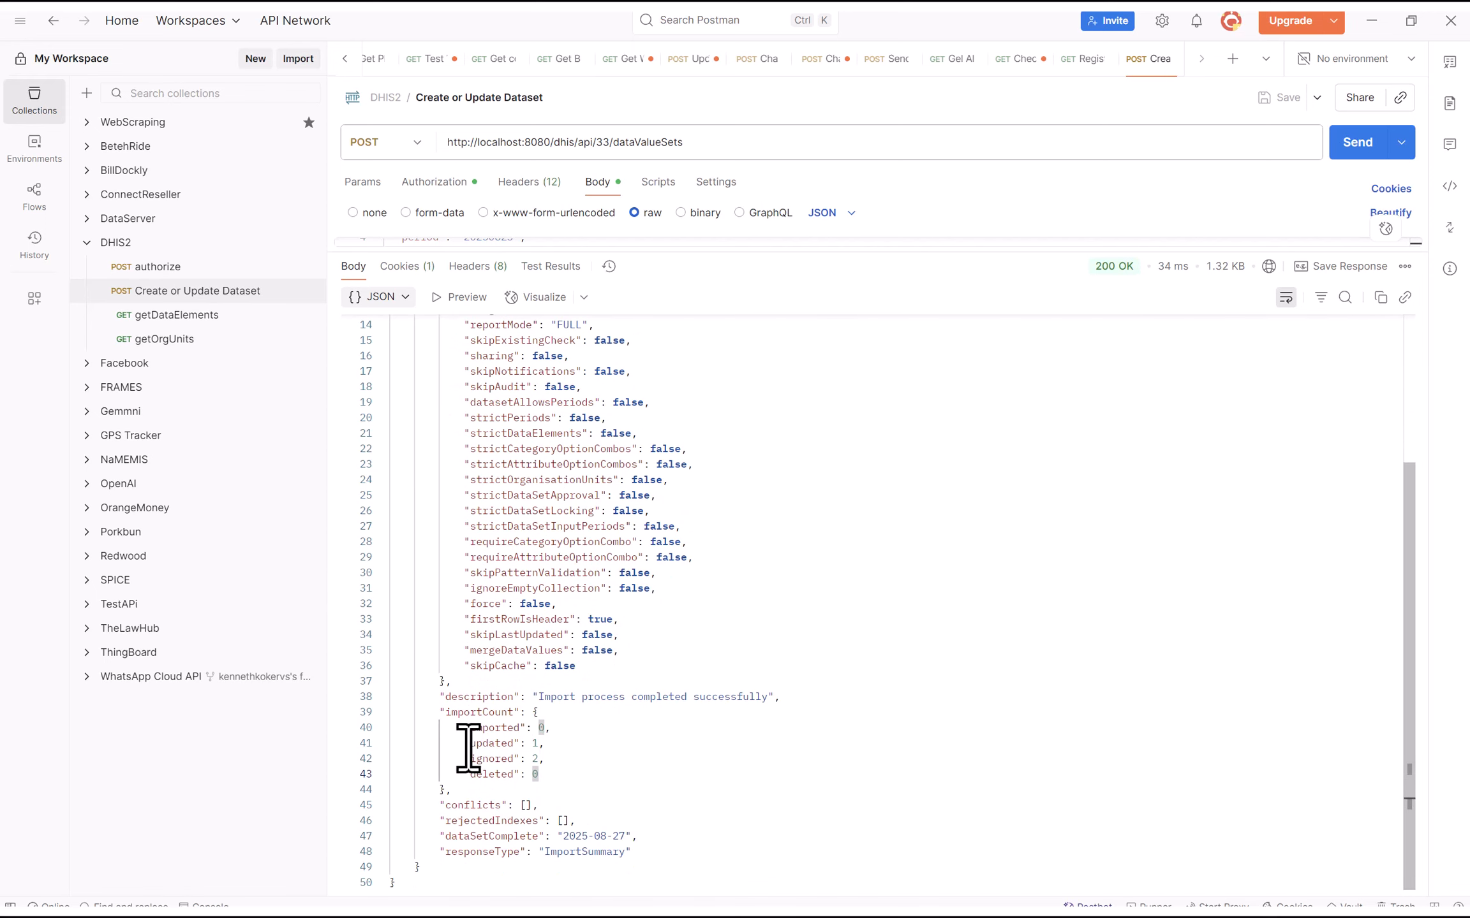
pyautogui.moveTo(468, 745); pyautogui.dragTo(565, 748)
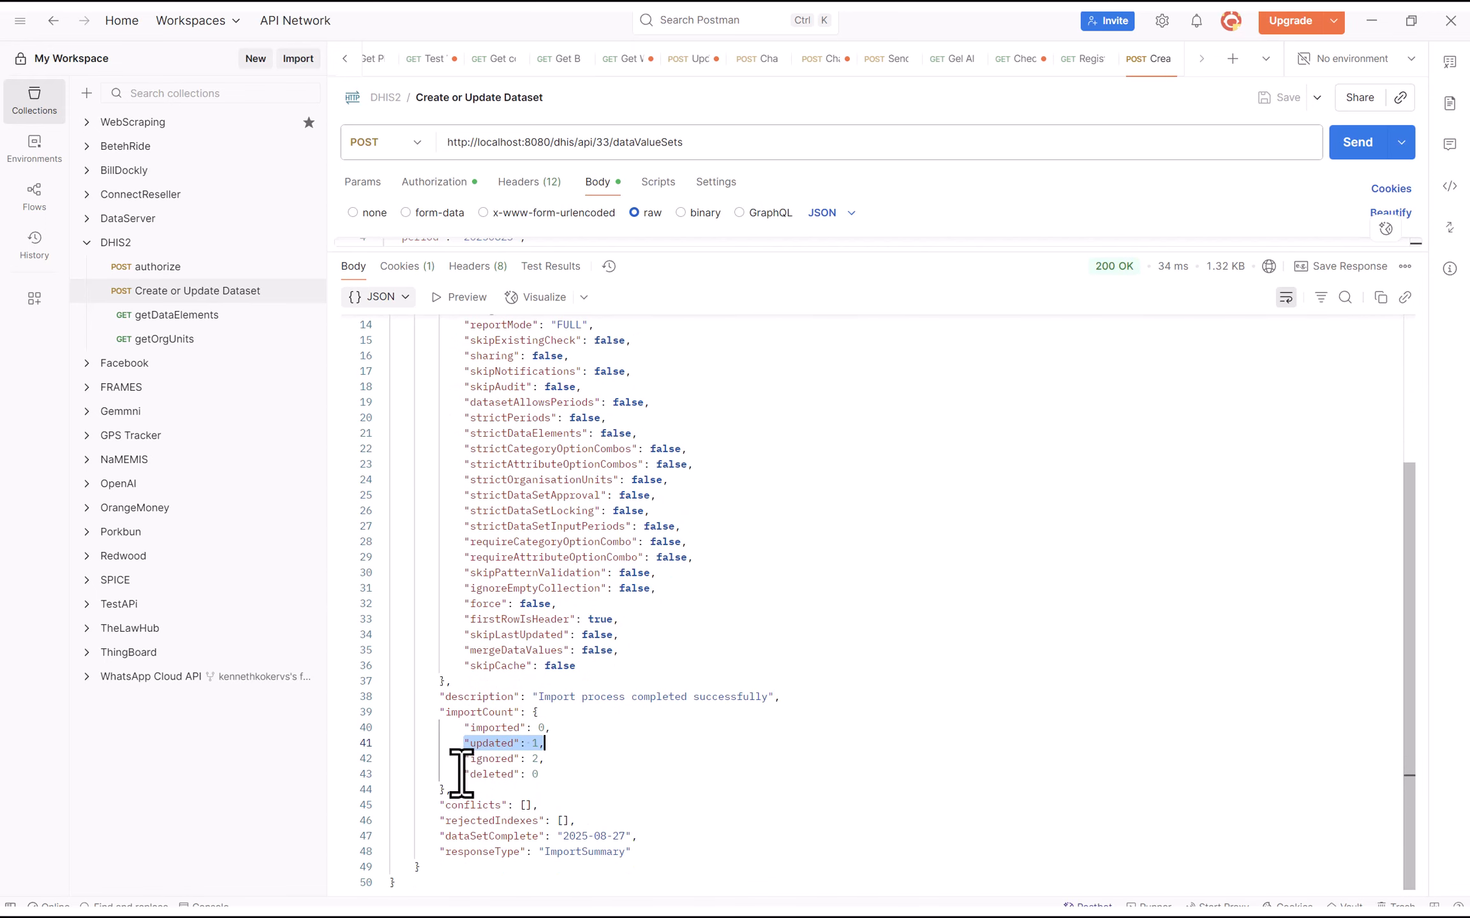
pyautogui.moveTo(465, 759); pyautogui.dragTo(555, 766)
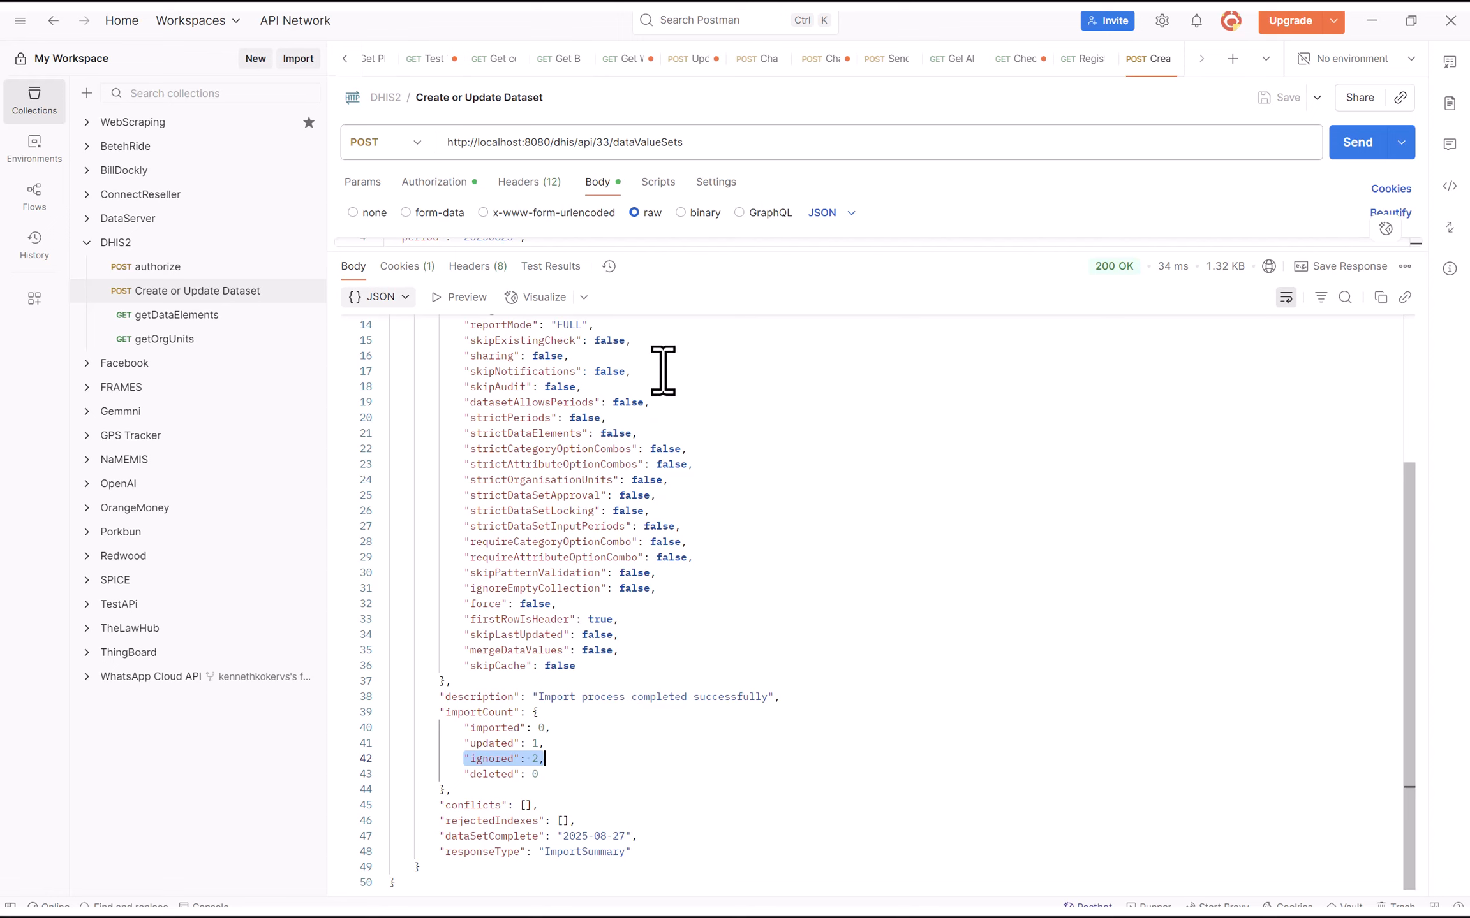
# Review the body's data values: All Staff 35, Doctors 2, Nurses 10
pyautogui.moveTo(768, 253); pyautogui.dragTo(775, 642)
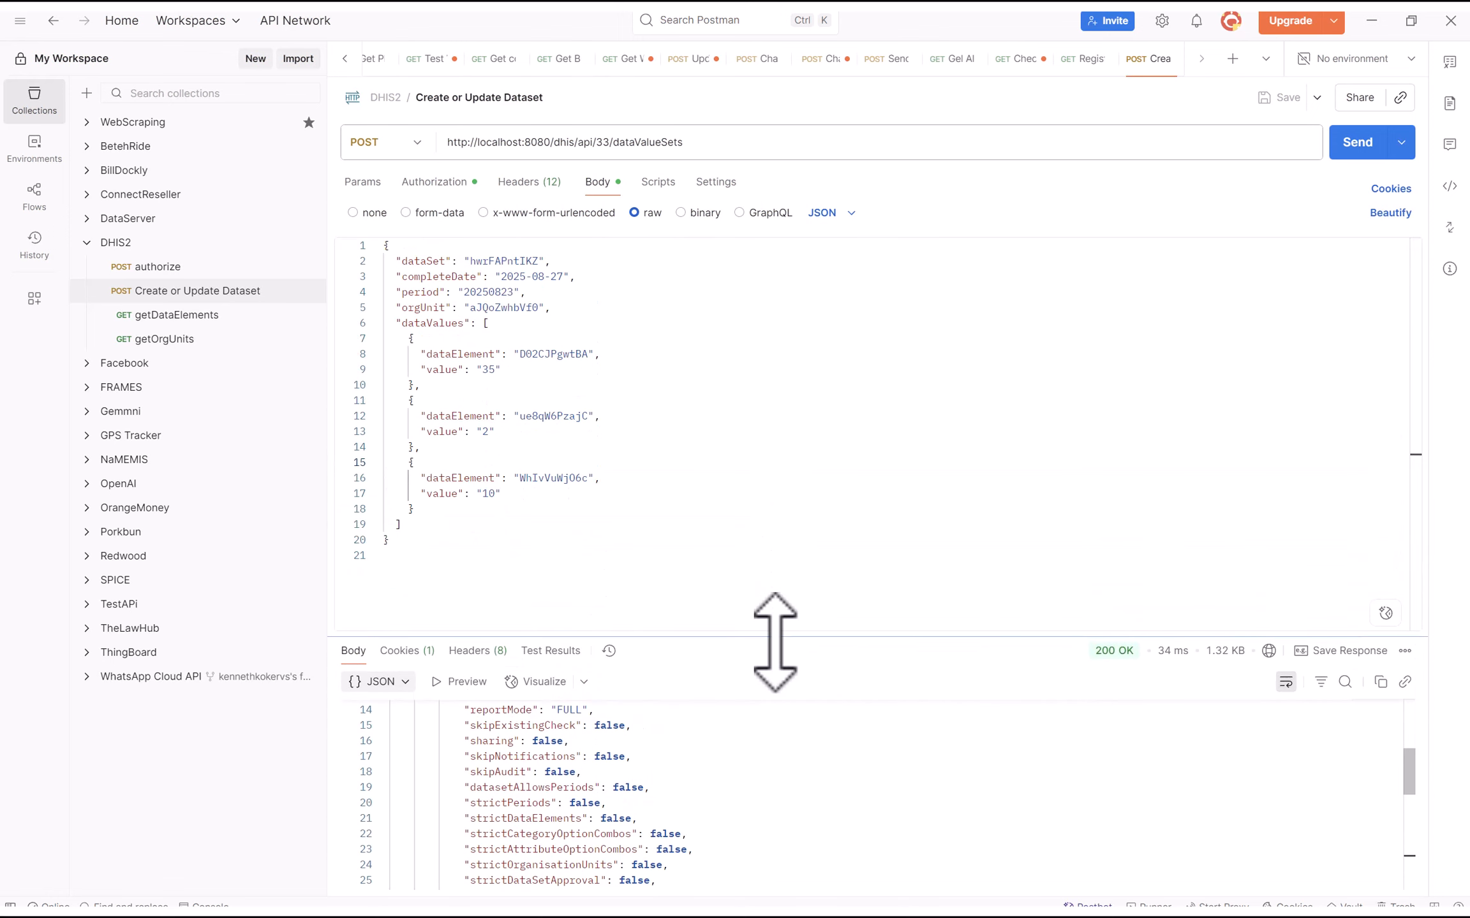
pyautogui.moveTo(508, 437); pyautogui.dragTo(429, 450)
pyautogui.click(407, 402)
pyautogui.click(750, 370)
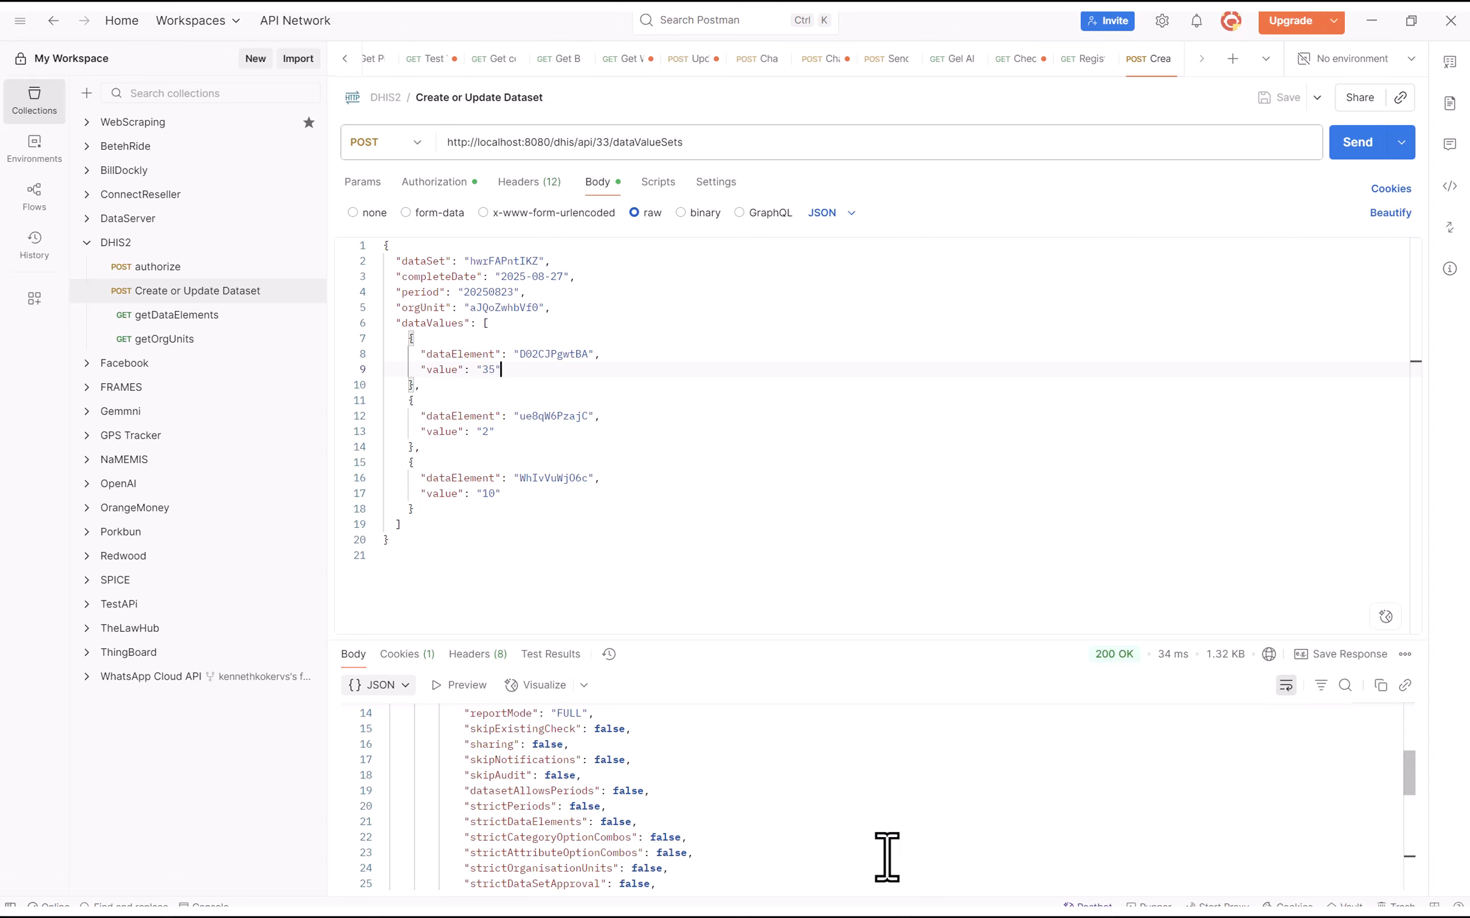
pyautogui.press('super')
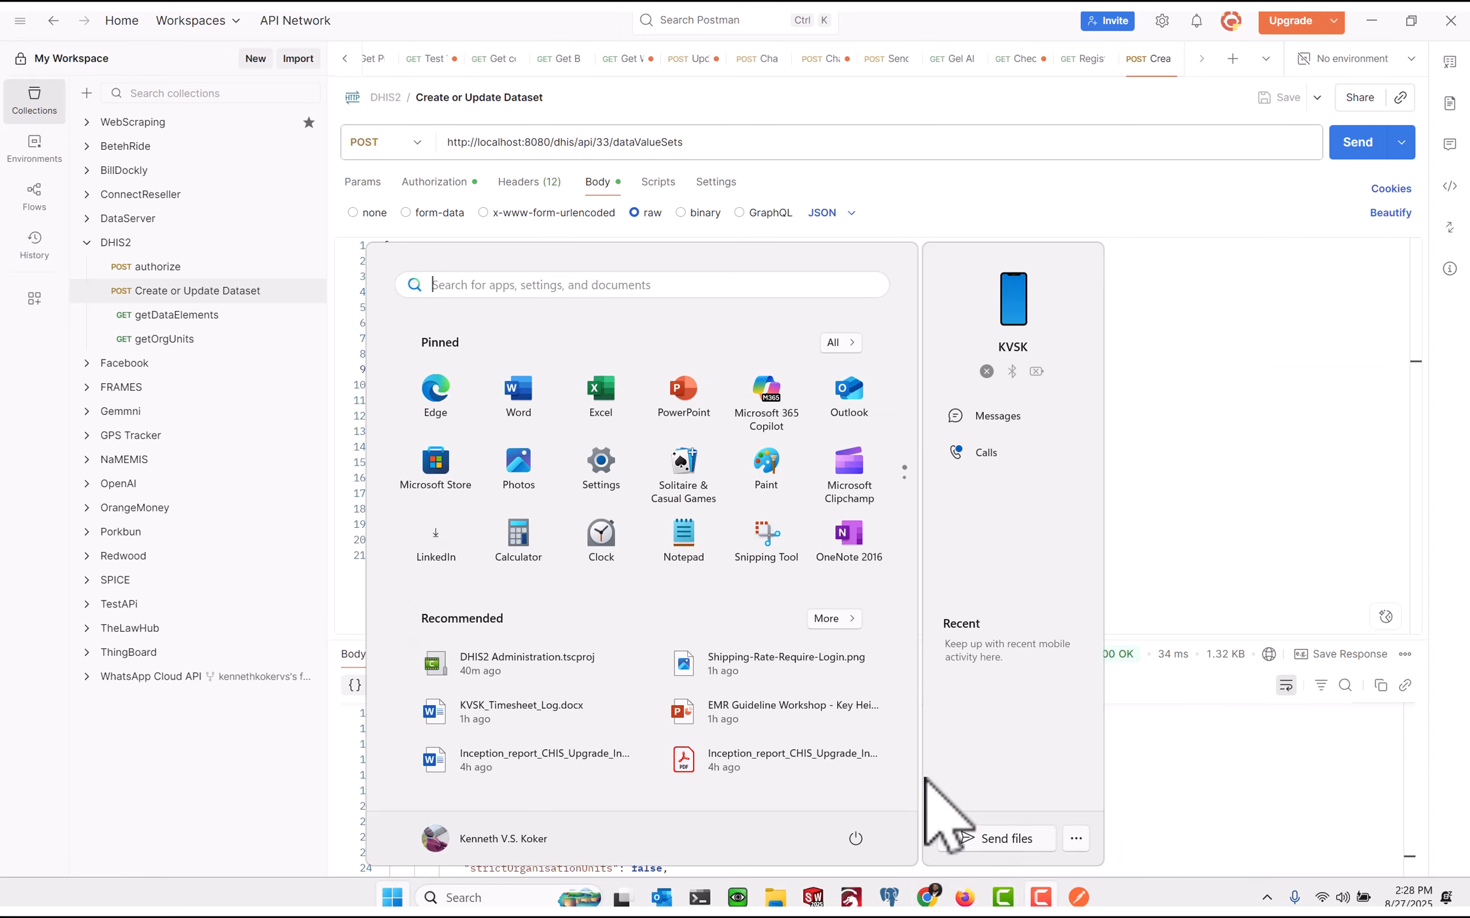
pyautogui.click(499, 175)
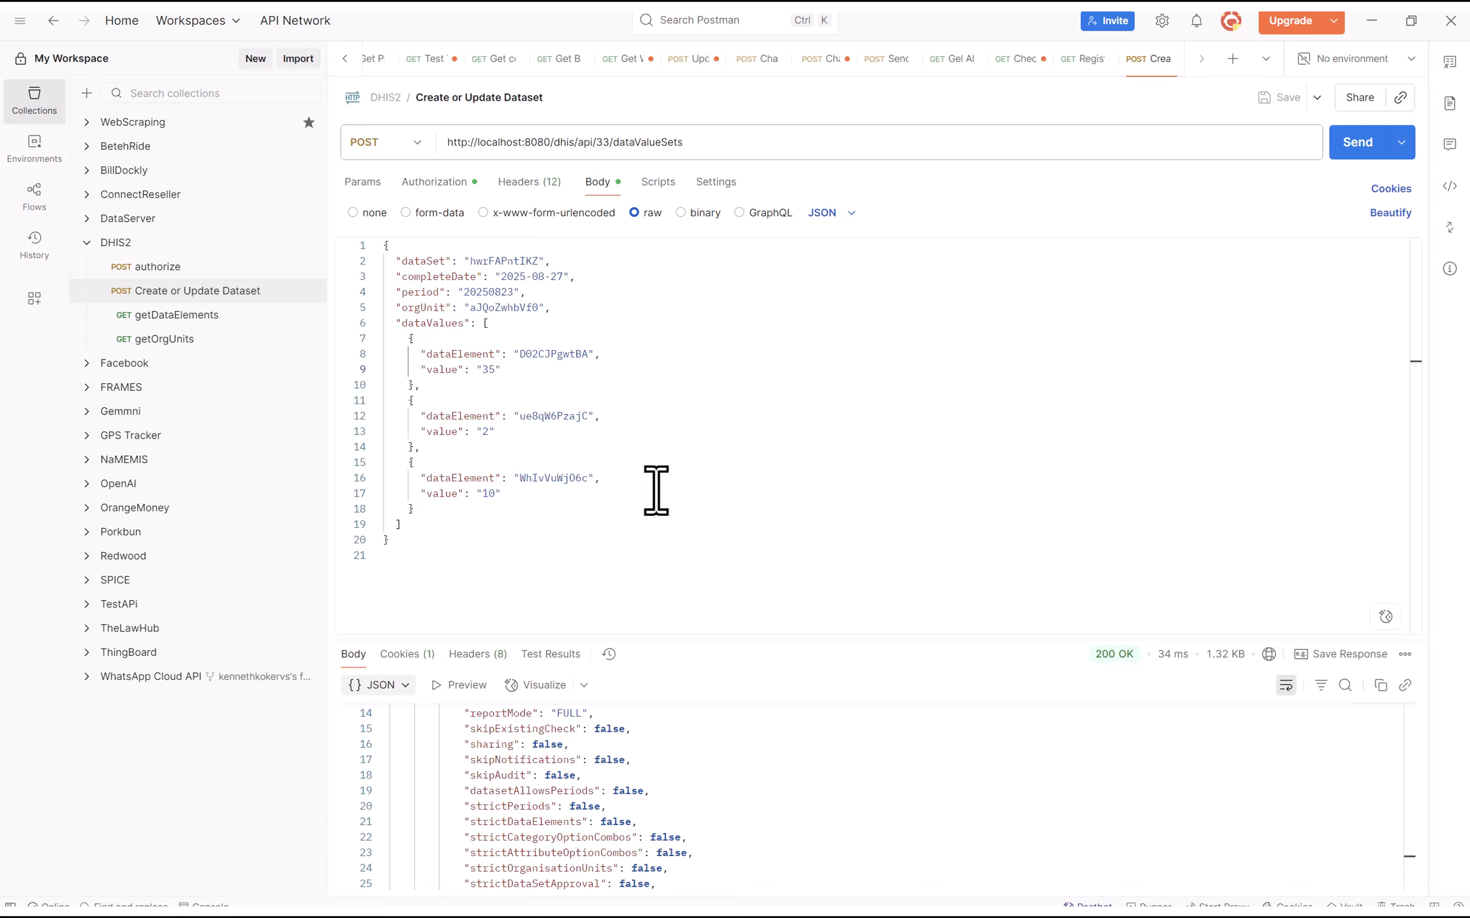
pyautogui.click(382, 186)
# Reload the Ma Kont MCHP form and reselect August 23, 2025 so Doctors shows 2
pyautogui.press('super')
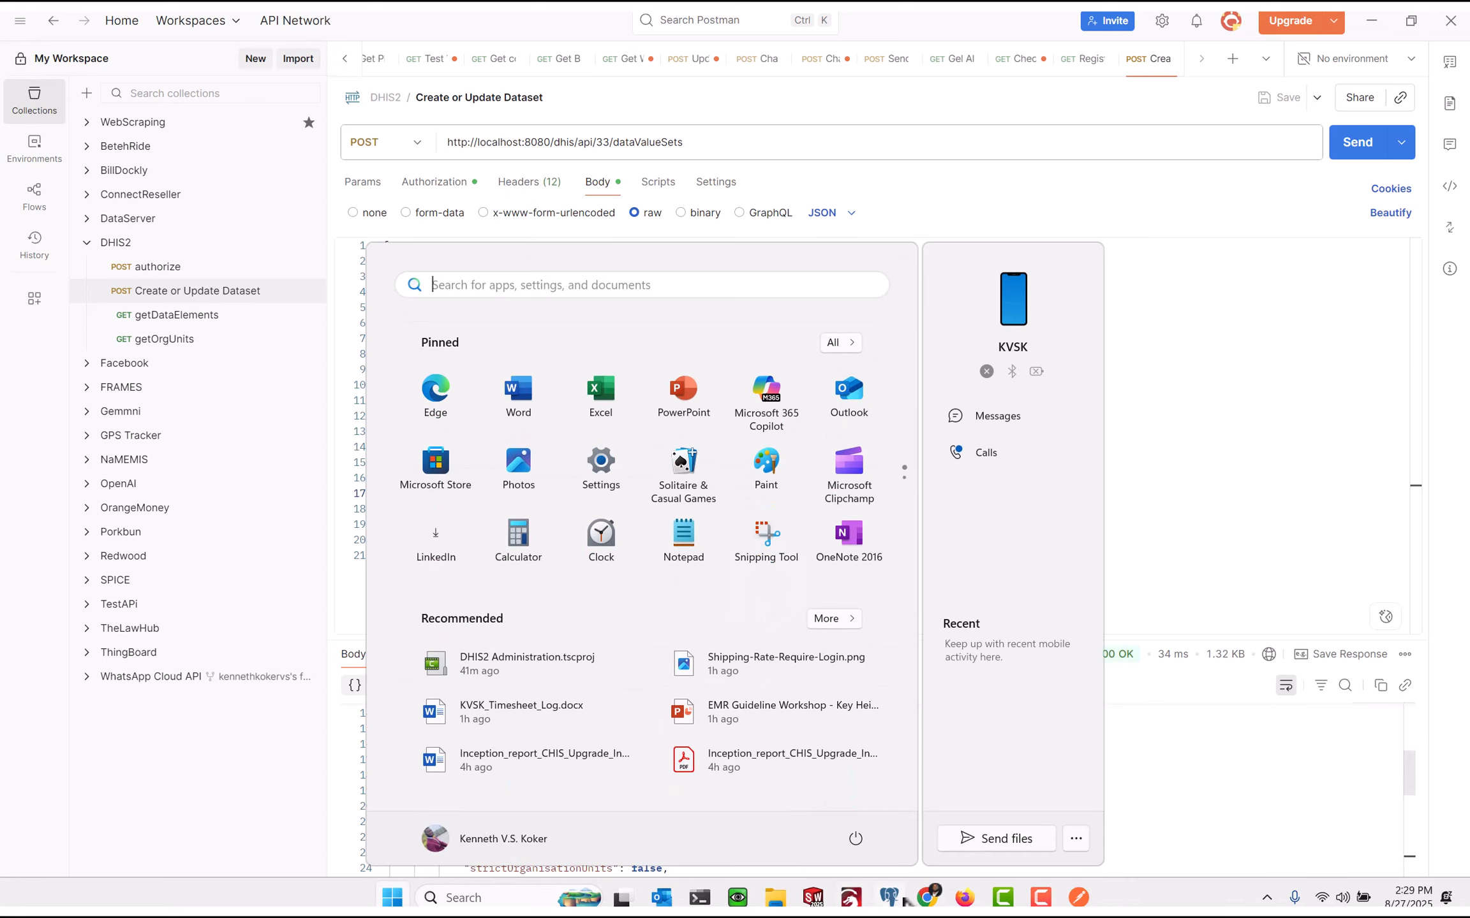
pyautogui.click(933, 904)
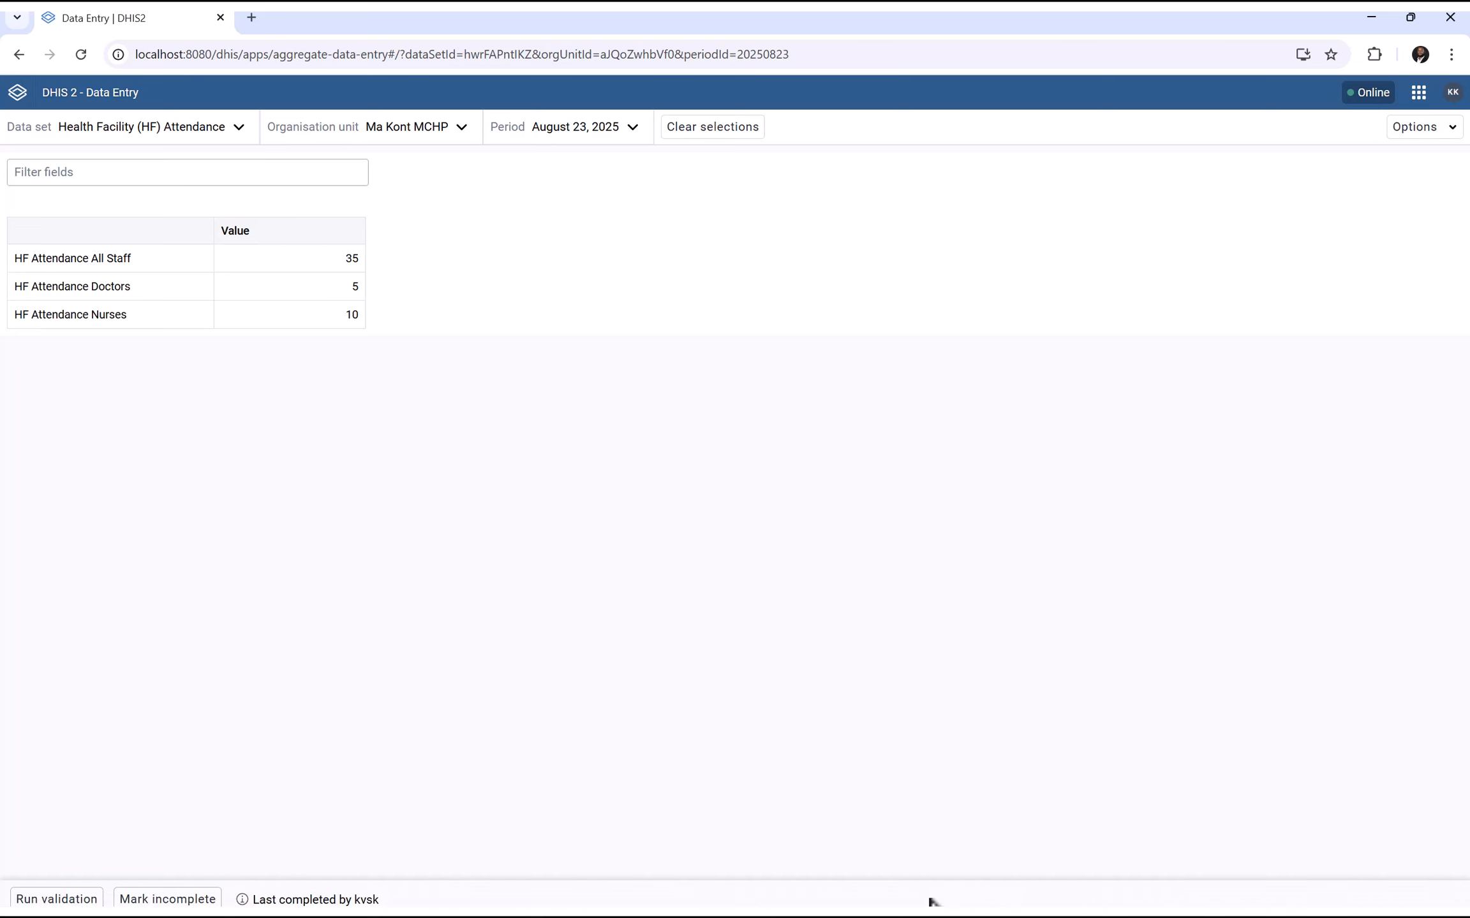
pyautogui.click(81, 54)
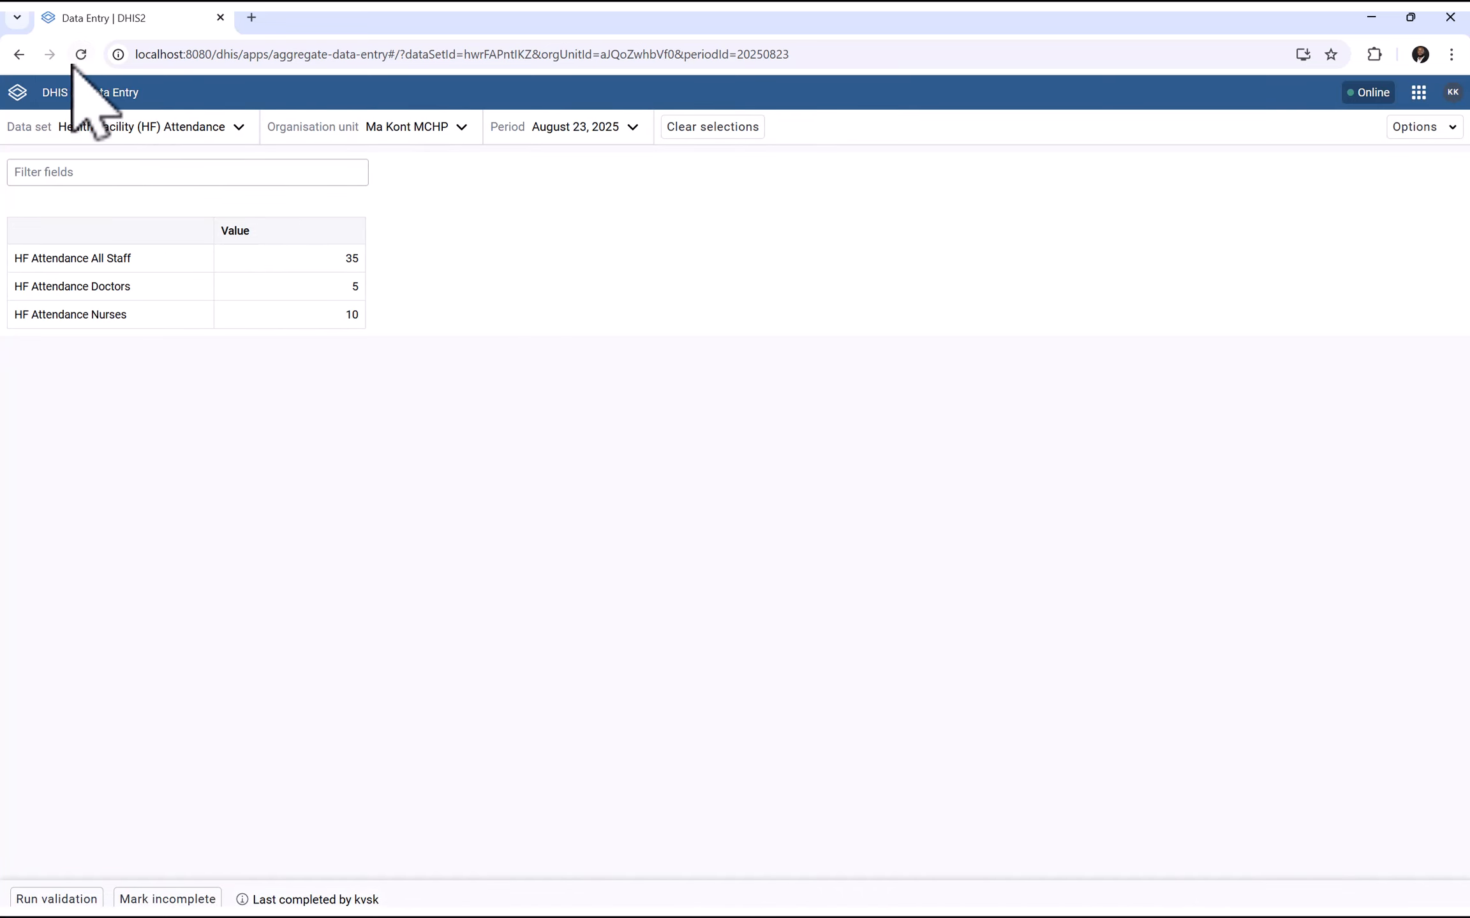
pyautogui.click(578, 127)
pyautogui.click(537, 230)
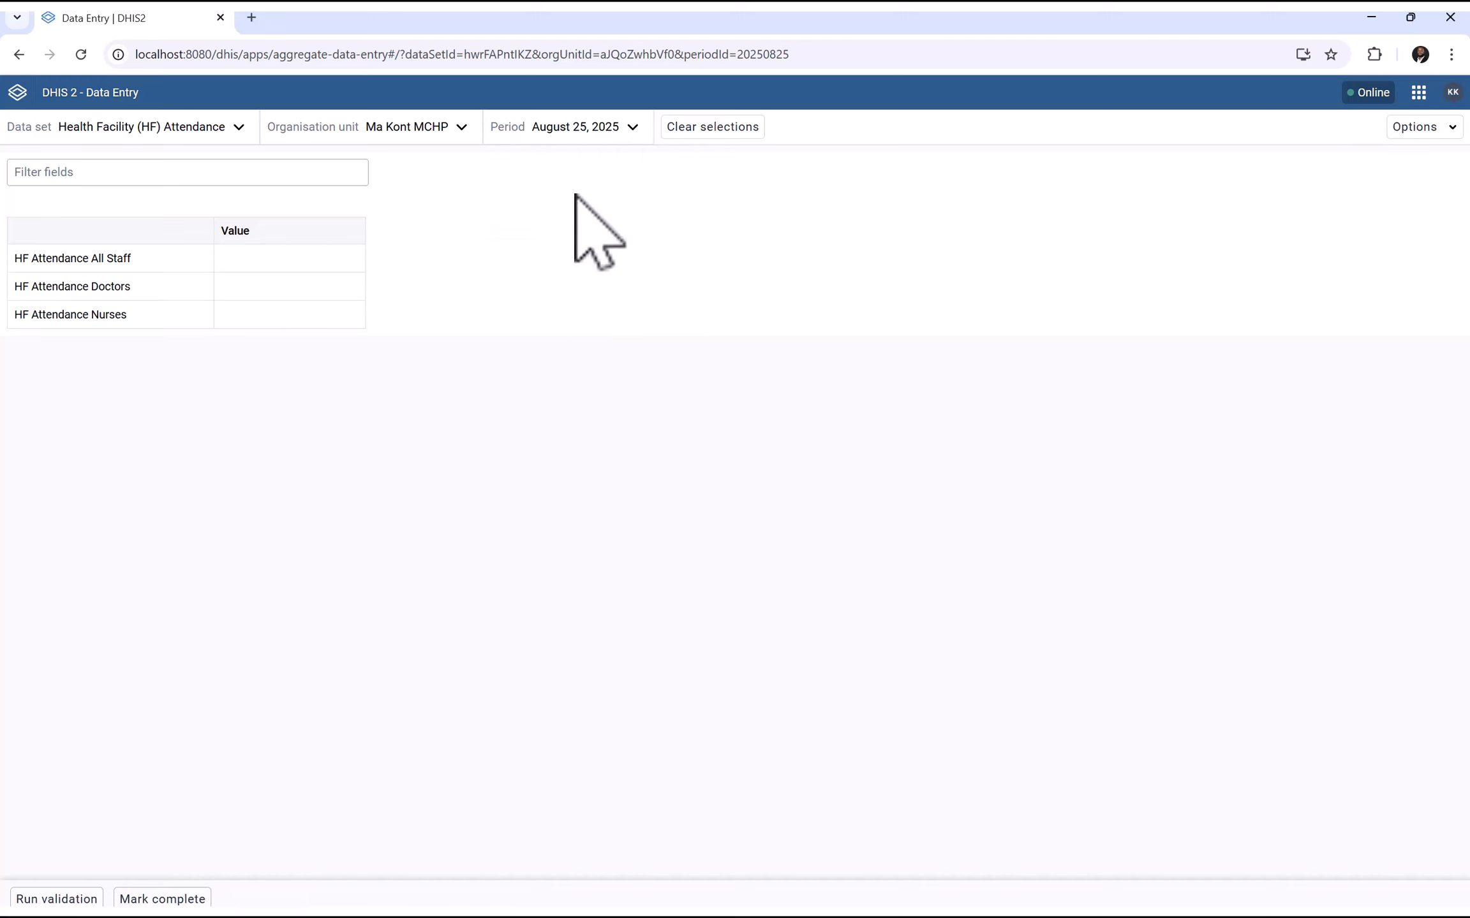
pyautogui.click(590, 128)
pyautogui.click(546, 282)
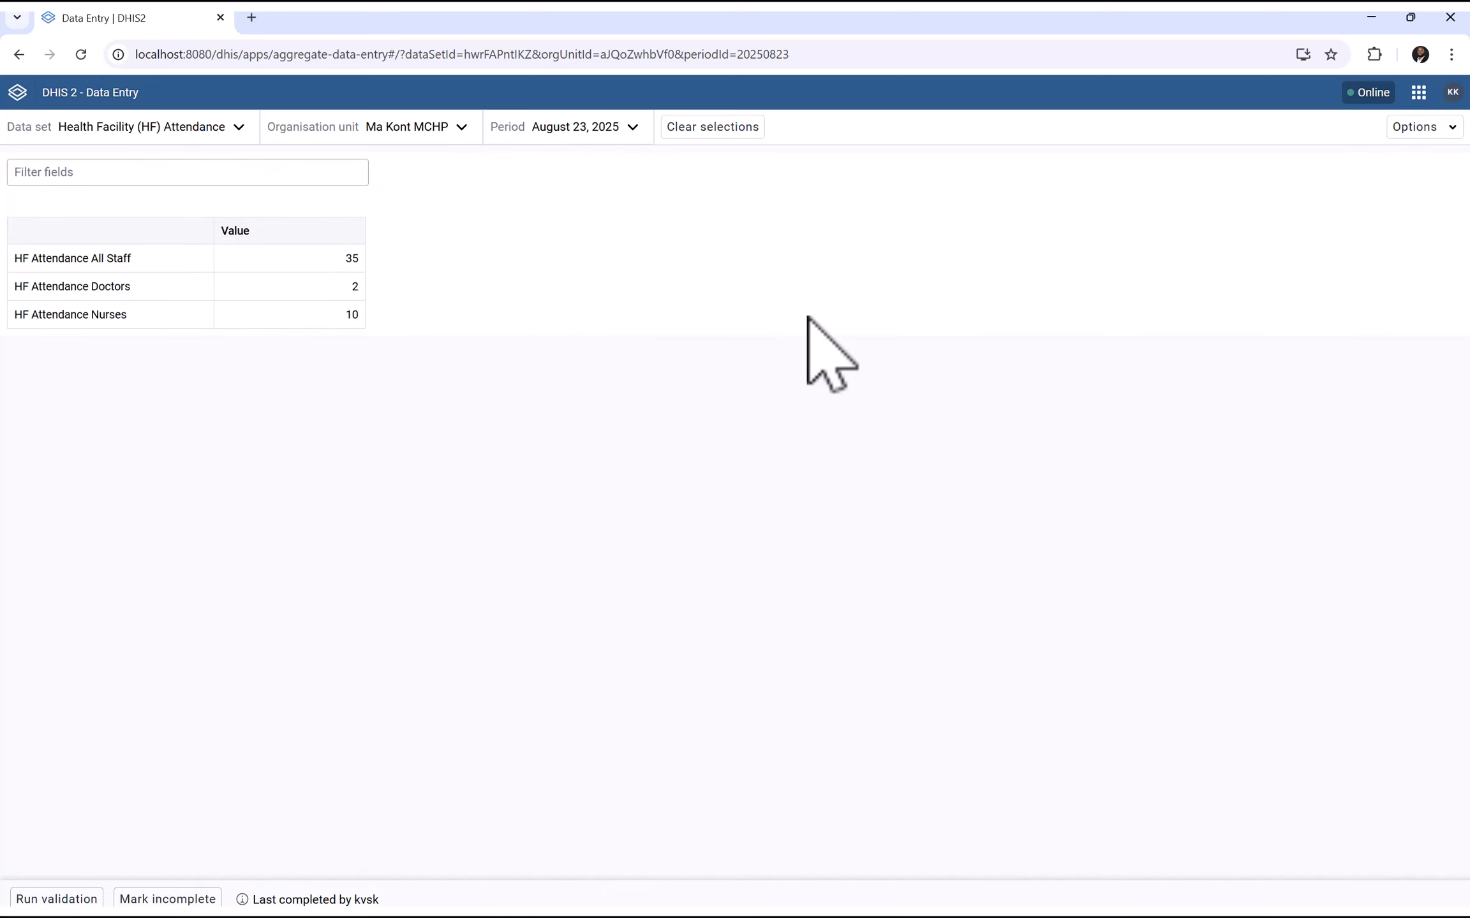
pyautogui.moveTo(1012, 859)
pyautogui.press('super')
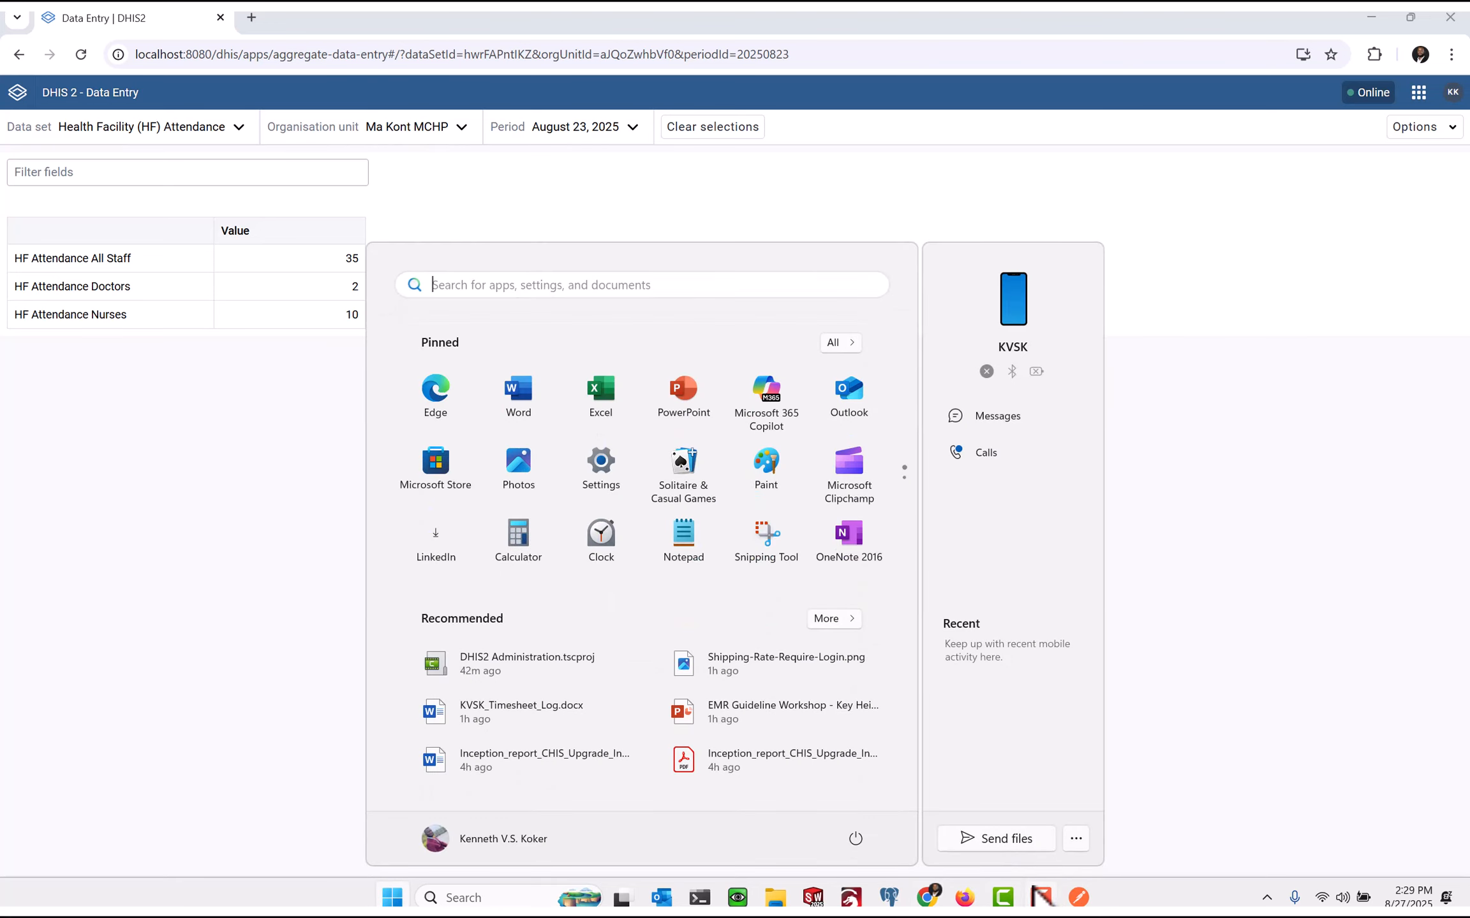
# In Postman, edit the request body's period from 20250823 to 20250824
pyautogui.click(1087, 901)
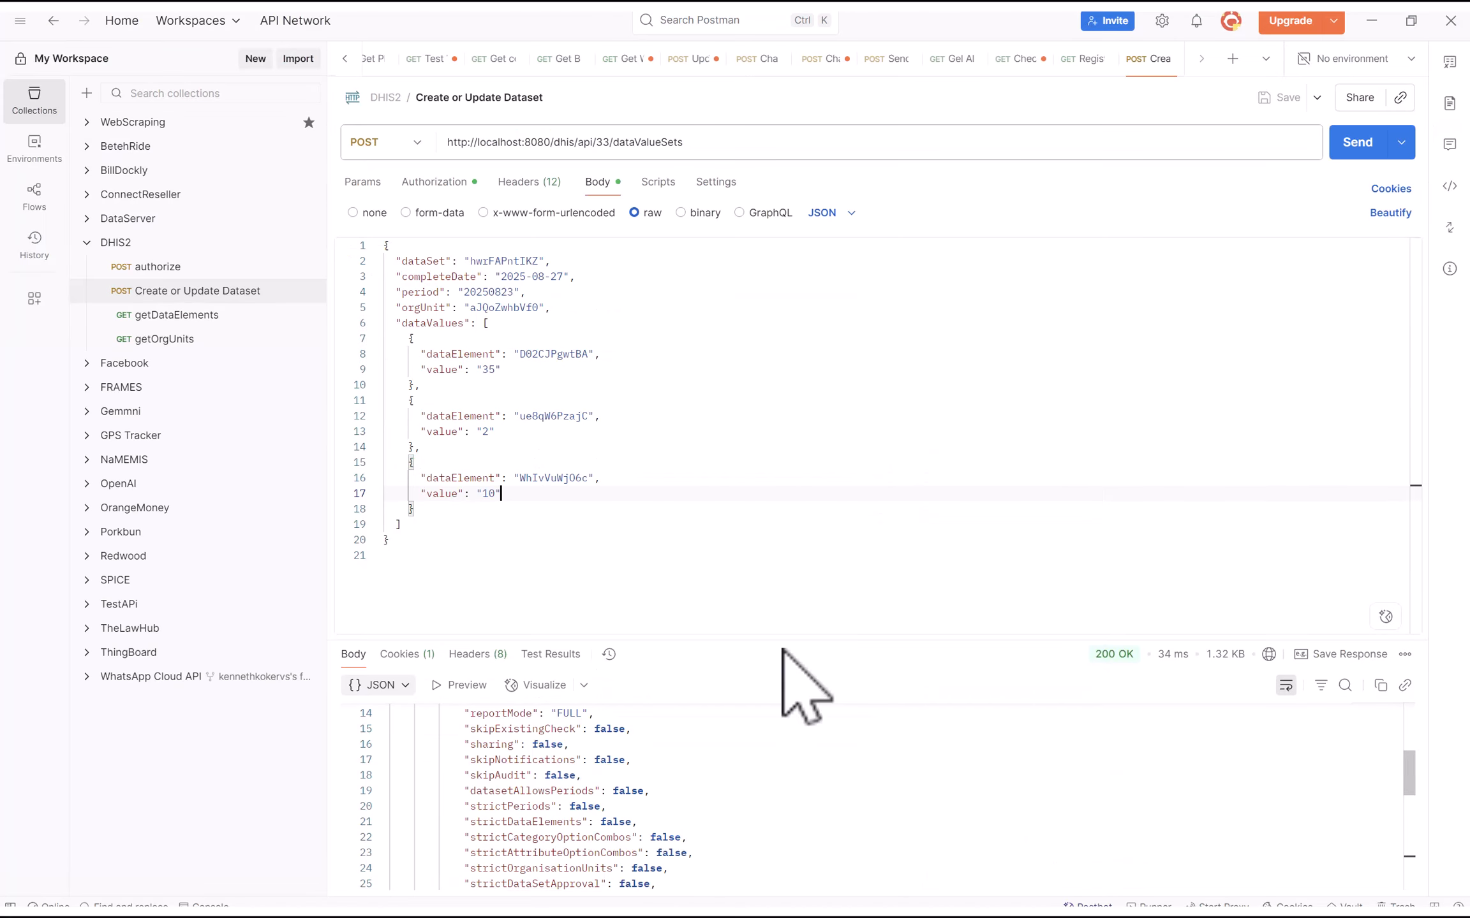
pyautogui.click(512, 297)
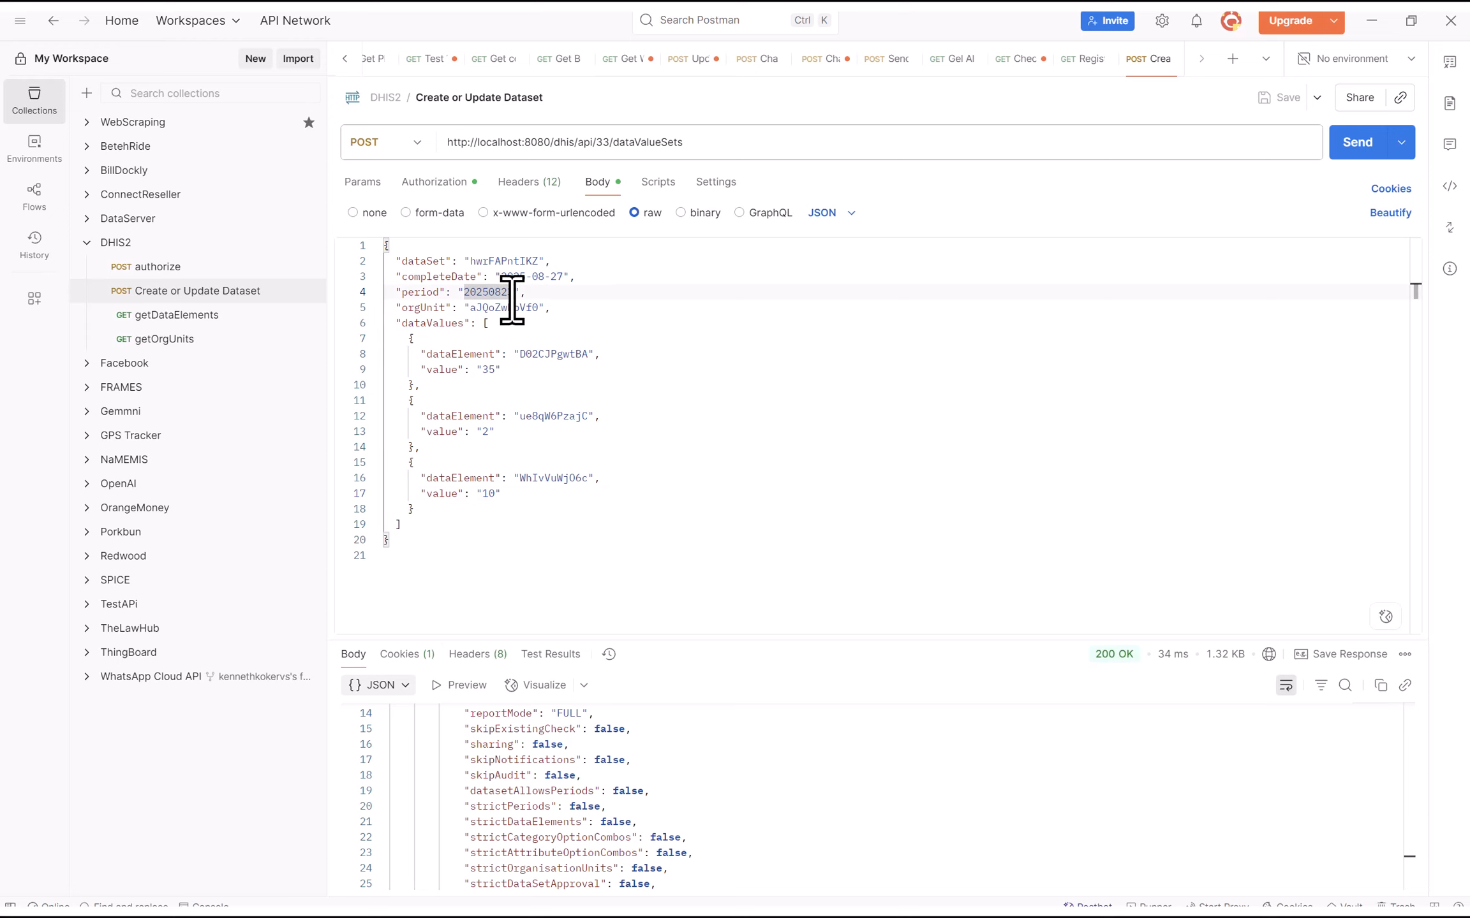
pyautogui.click(489, 370)
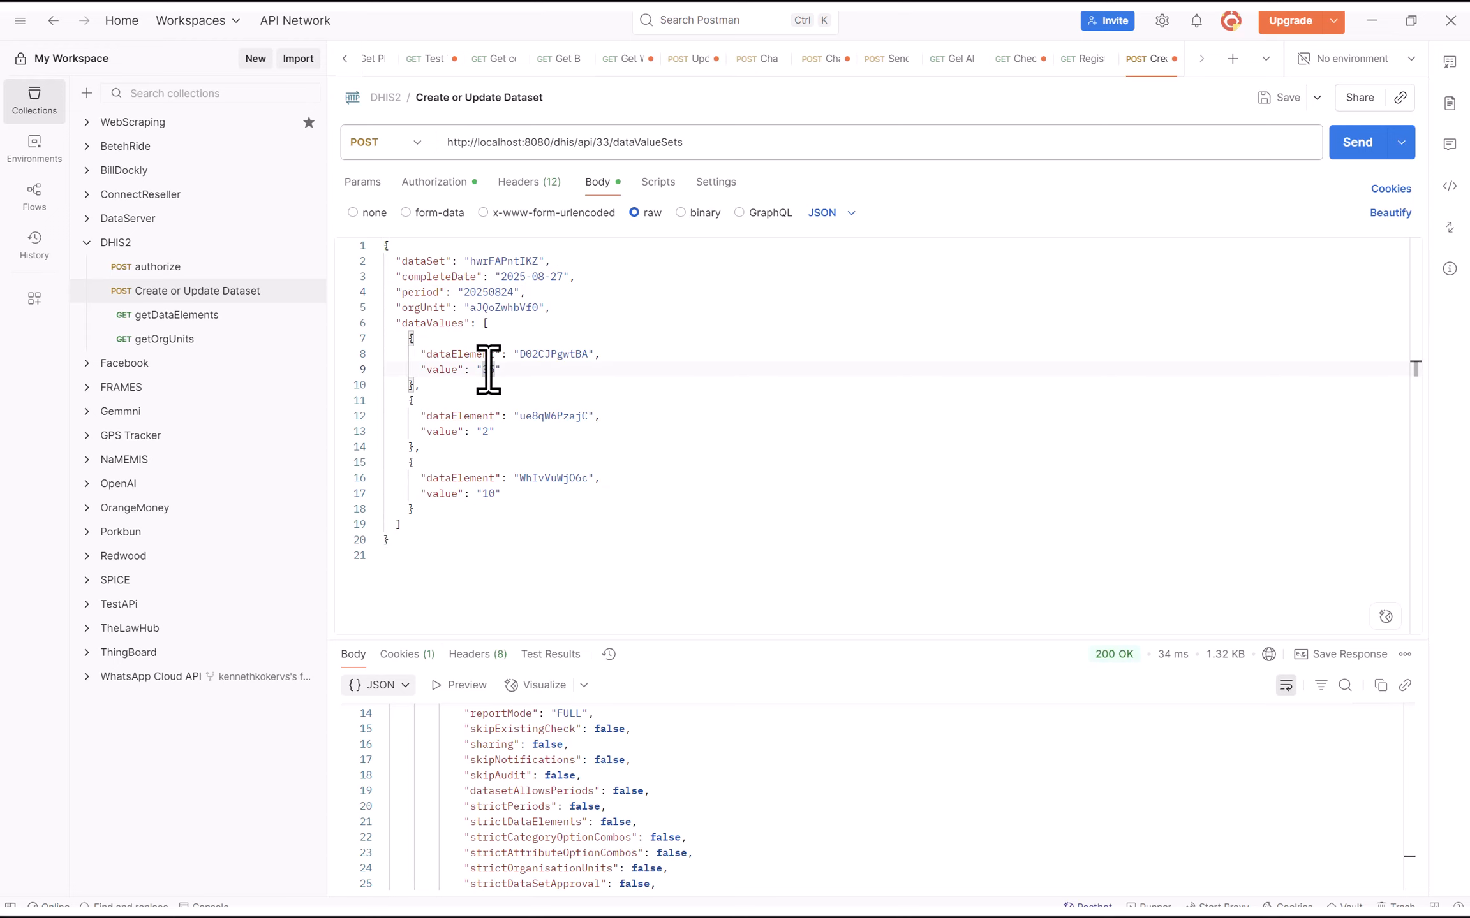
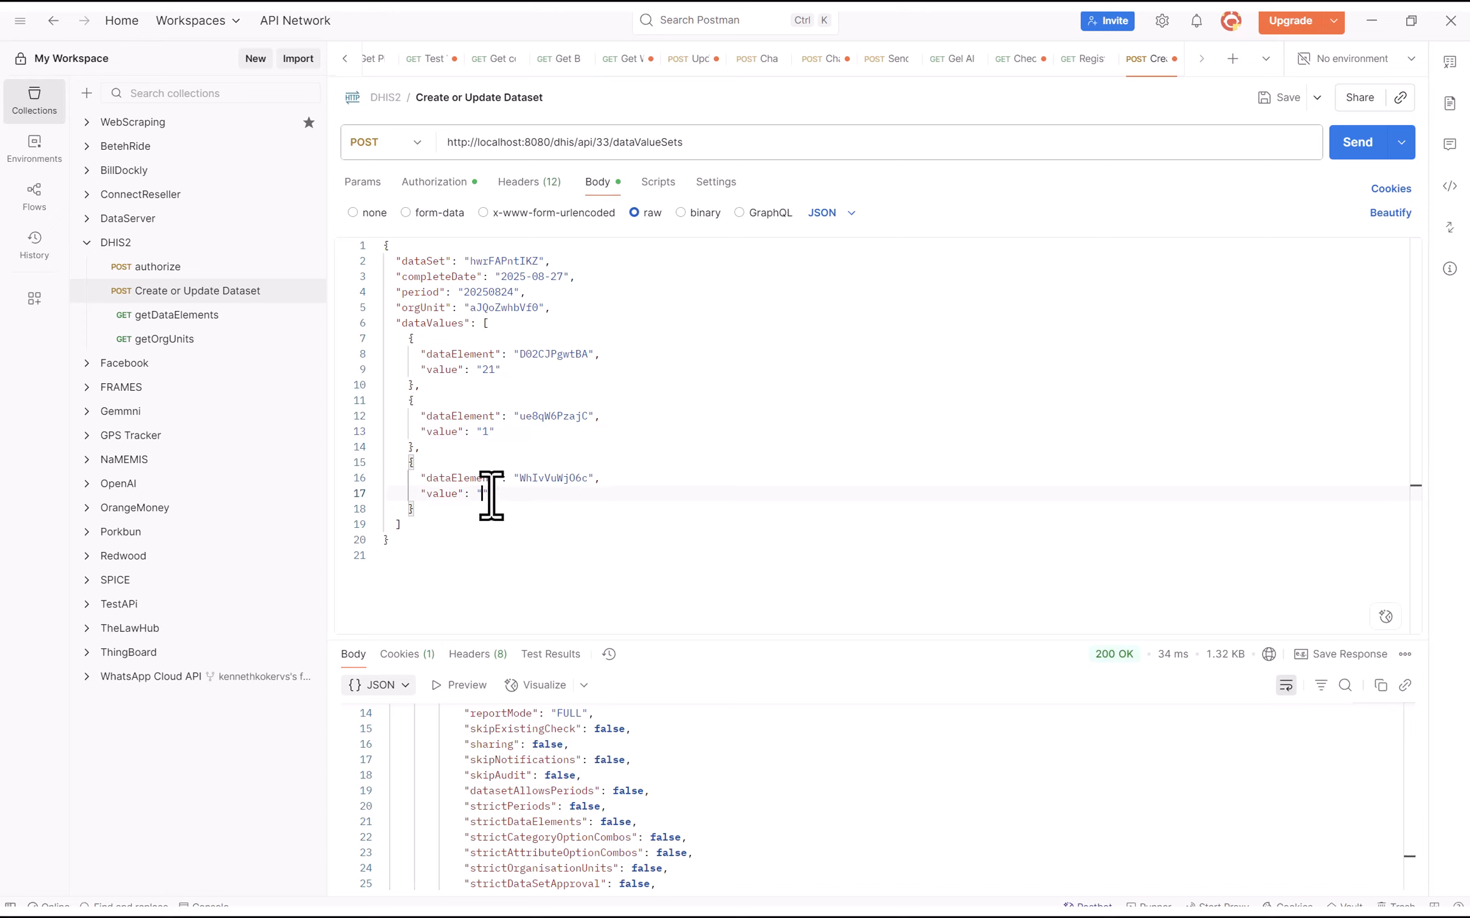
# Resend the dataValueSets POST and confirm 3 values imported and 0 ignored
pyautogui.click(1365, 144)
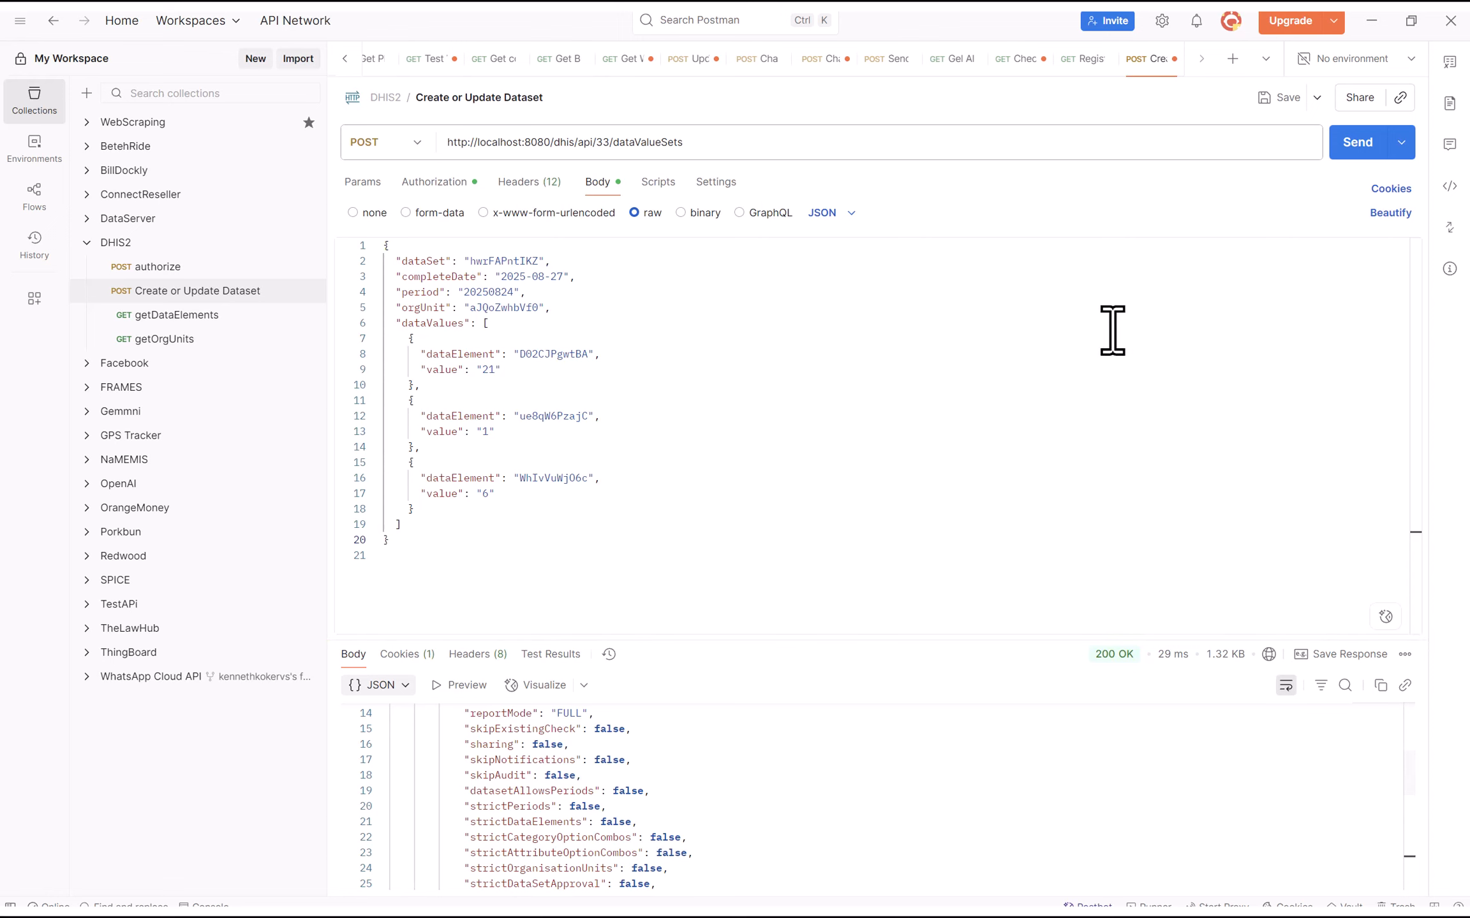
pyautogui.moveTo(706, 639); pyautogui.dragTo(797, 335)
pyautogui.scroll(-5, 846, 695)
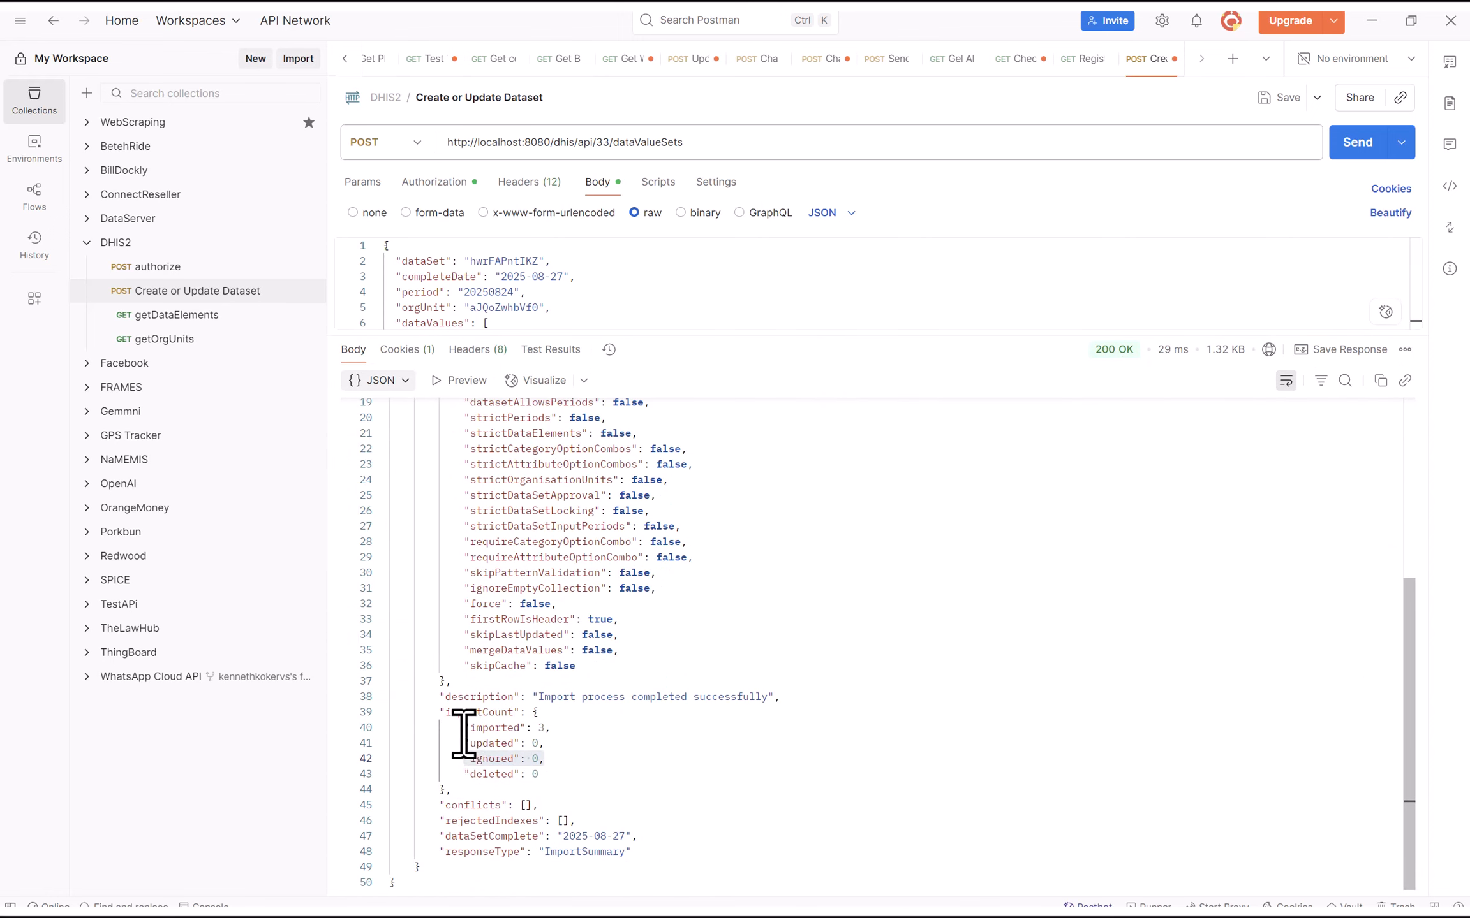
pyautogui.moveTo(464, 731); pyautogui.dragTo(676, 719)
pyautogui.click(898, 759)
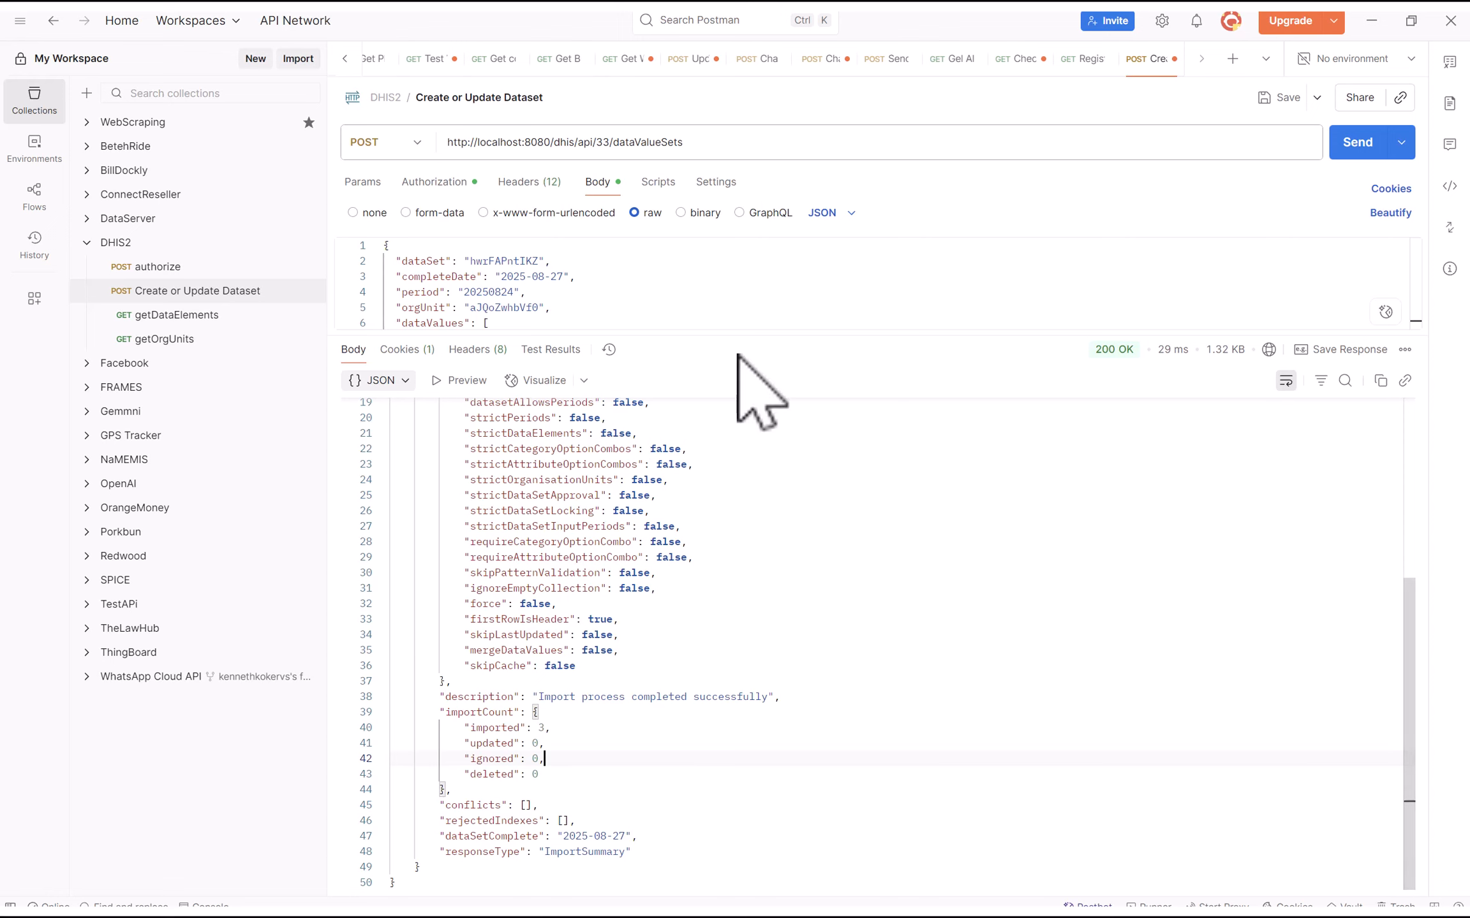
pyautogui.moveTo(663, 328); pyautogui.dragTo(701, 604)
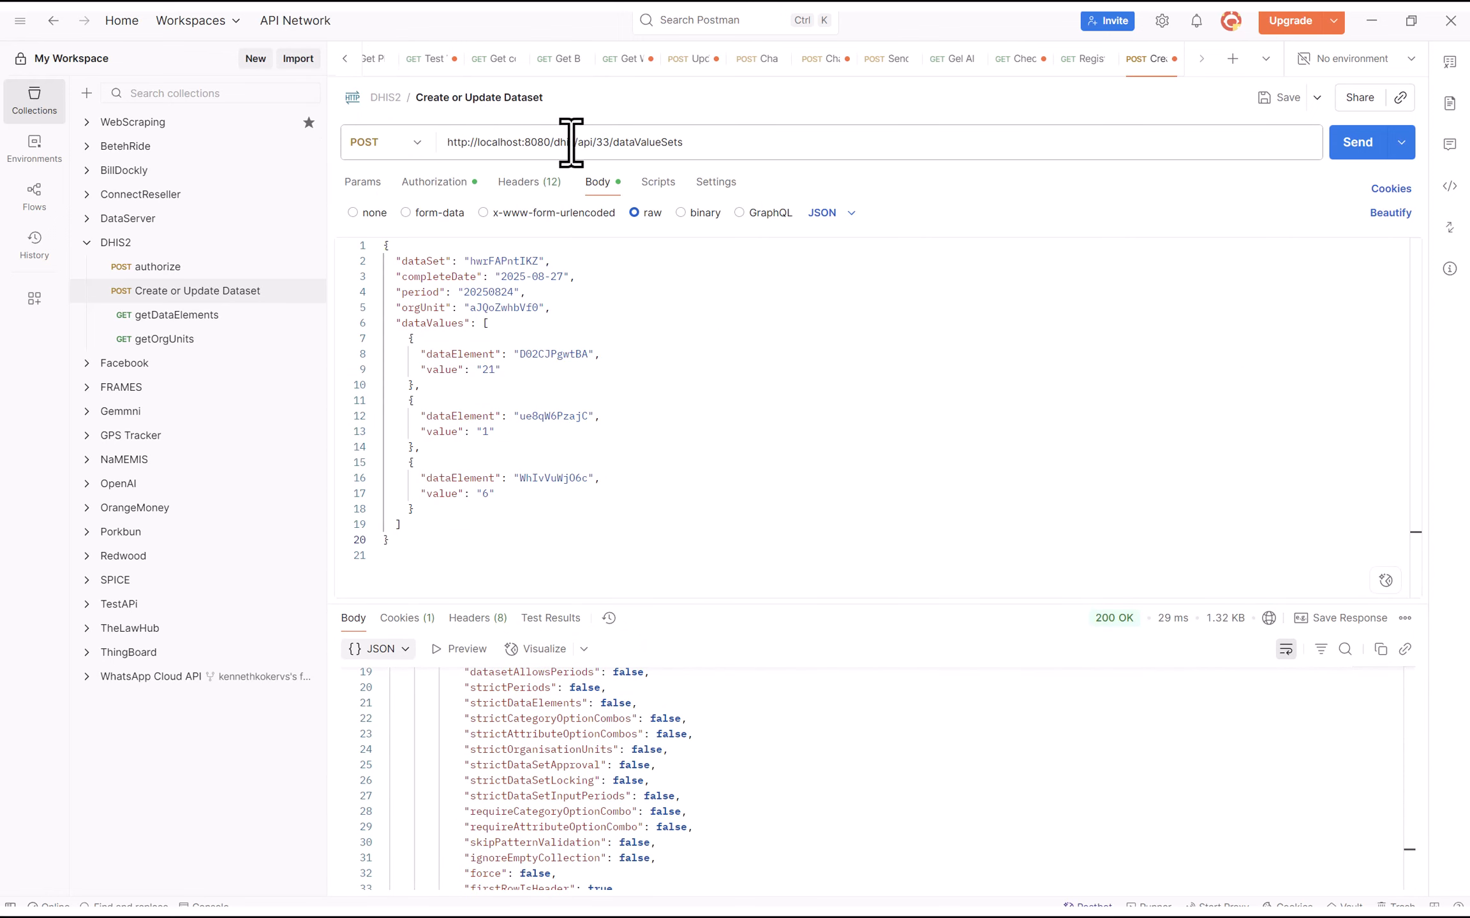
pyautogui.click(741, 146)
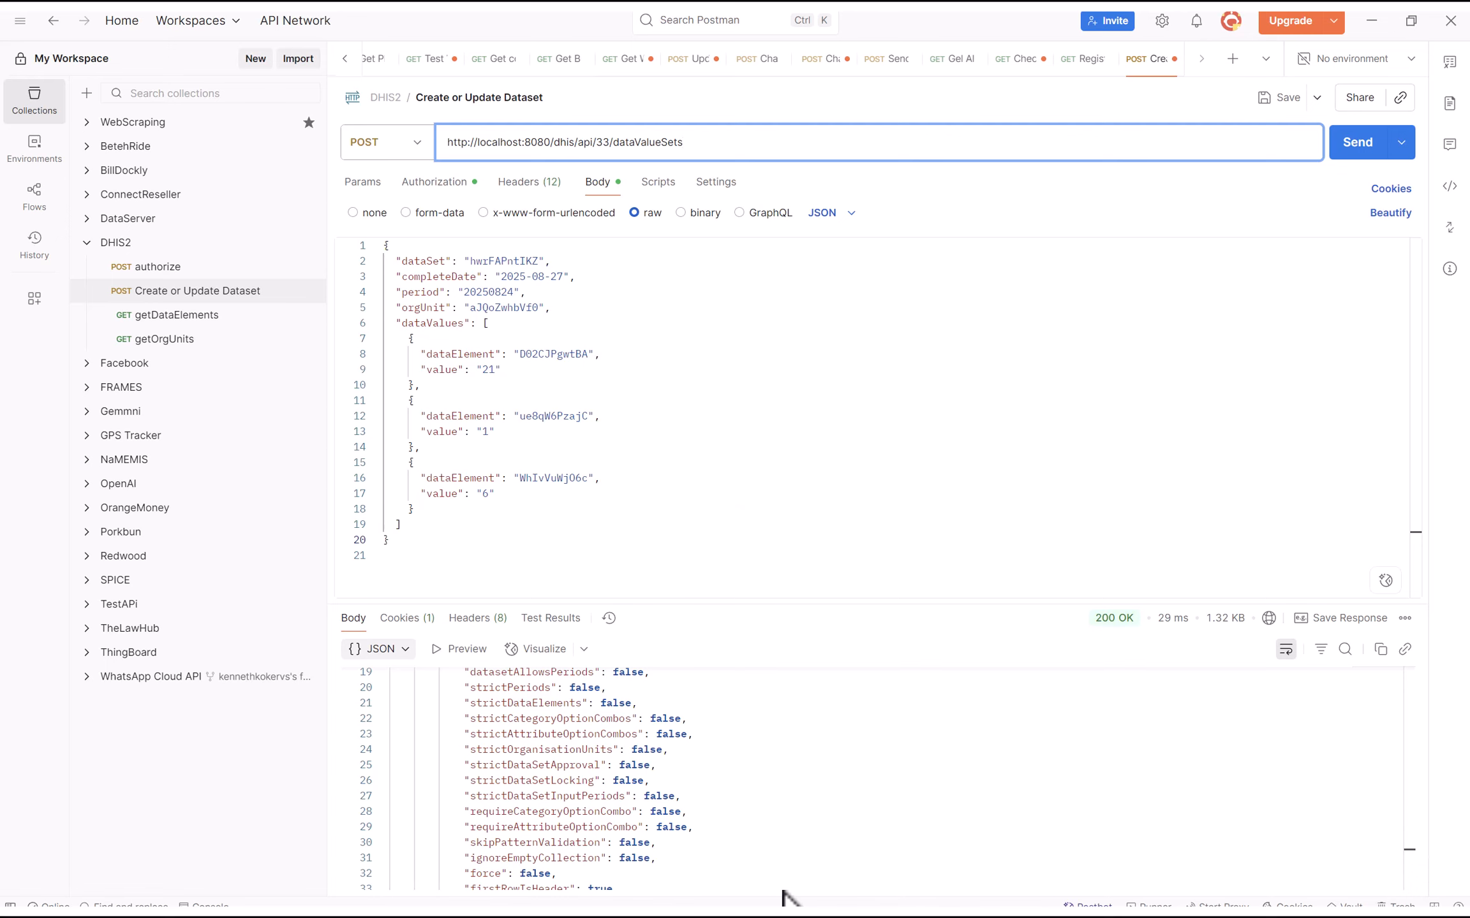
pyautogui.press('super')
# Compare the August 23 and August 24, 2025 forms; August 24 shows 21, 1, 6
pyautogui.moveTo(926, 898)
pyautogui.click(928, 784)
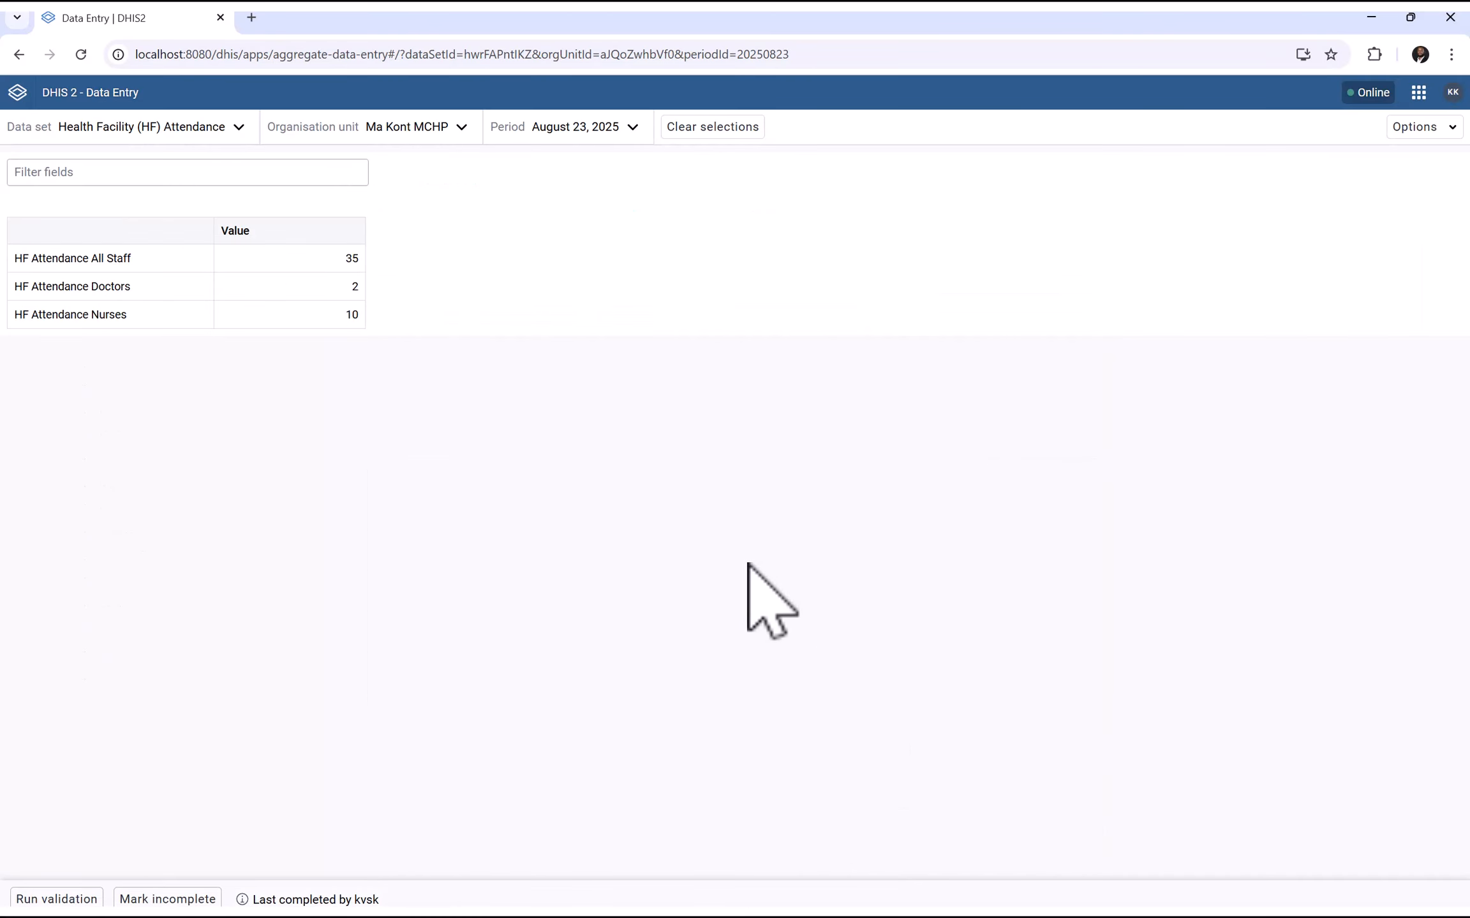
pyautogui.click(595, 131)
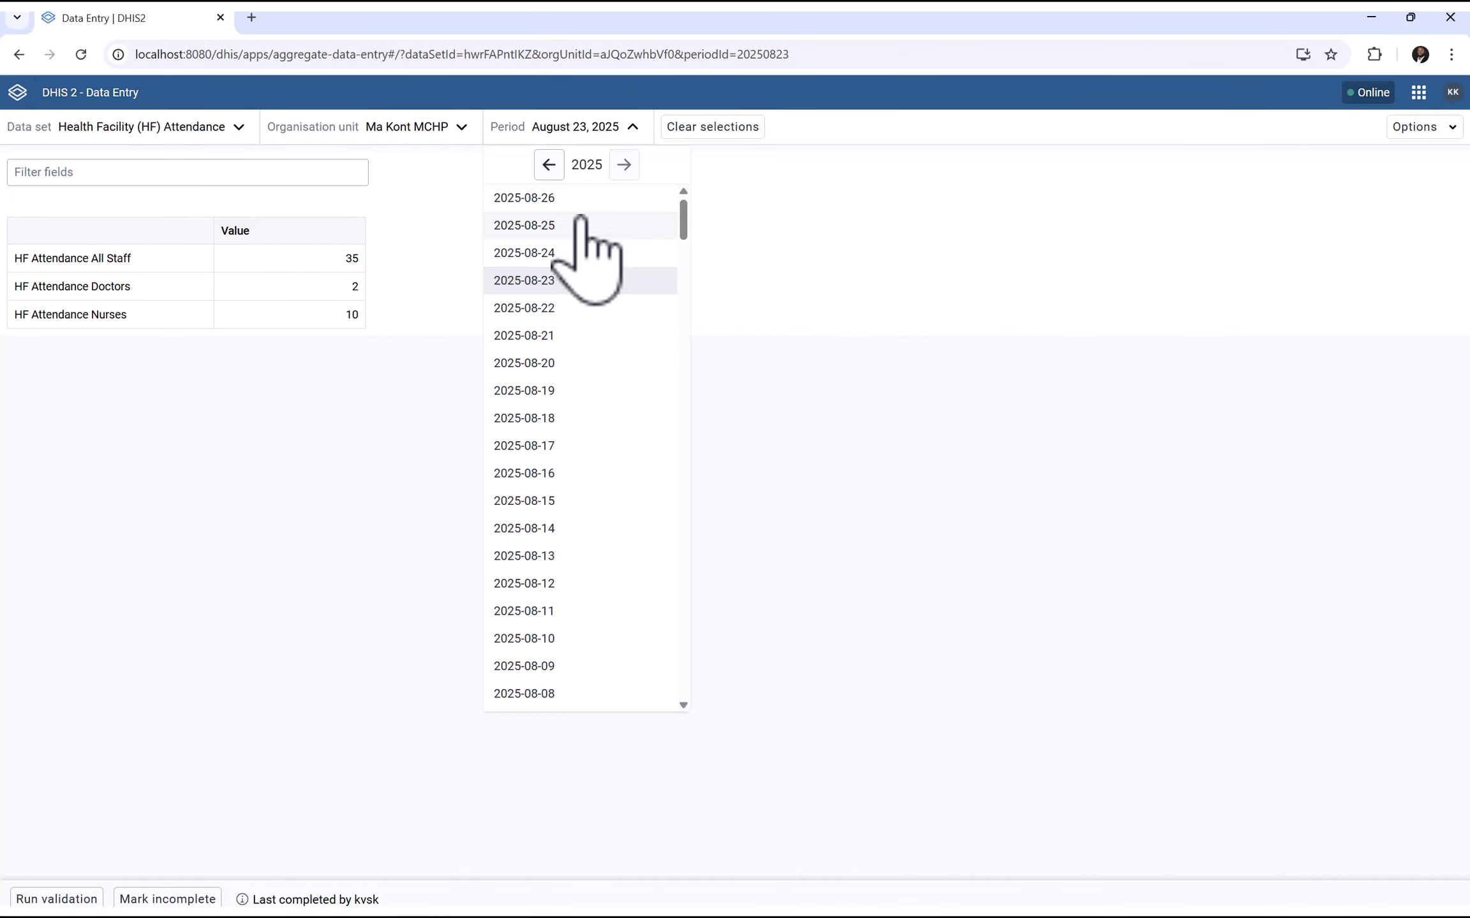
pyautogui.click(548, 254)
pyautogui.click(578, 127)
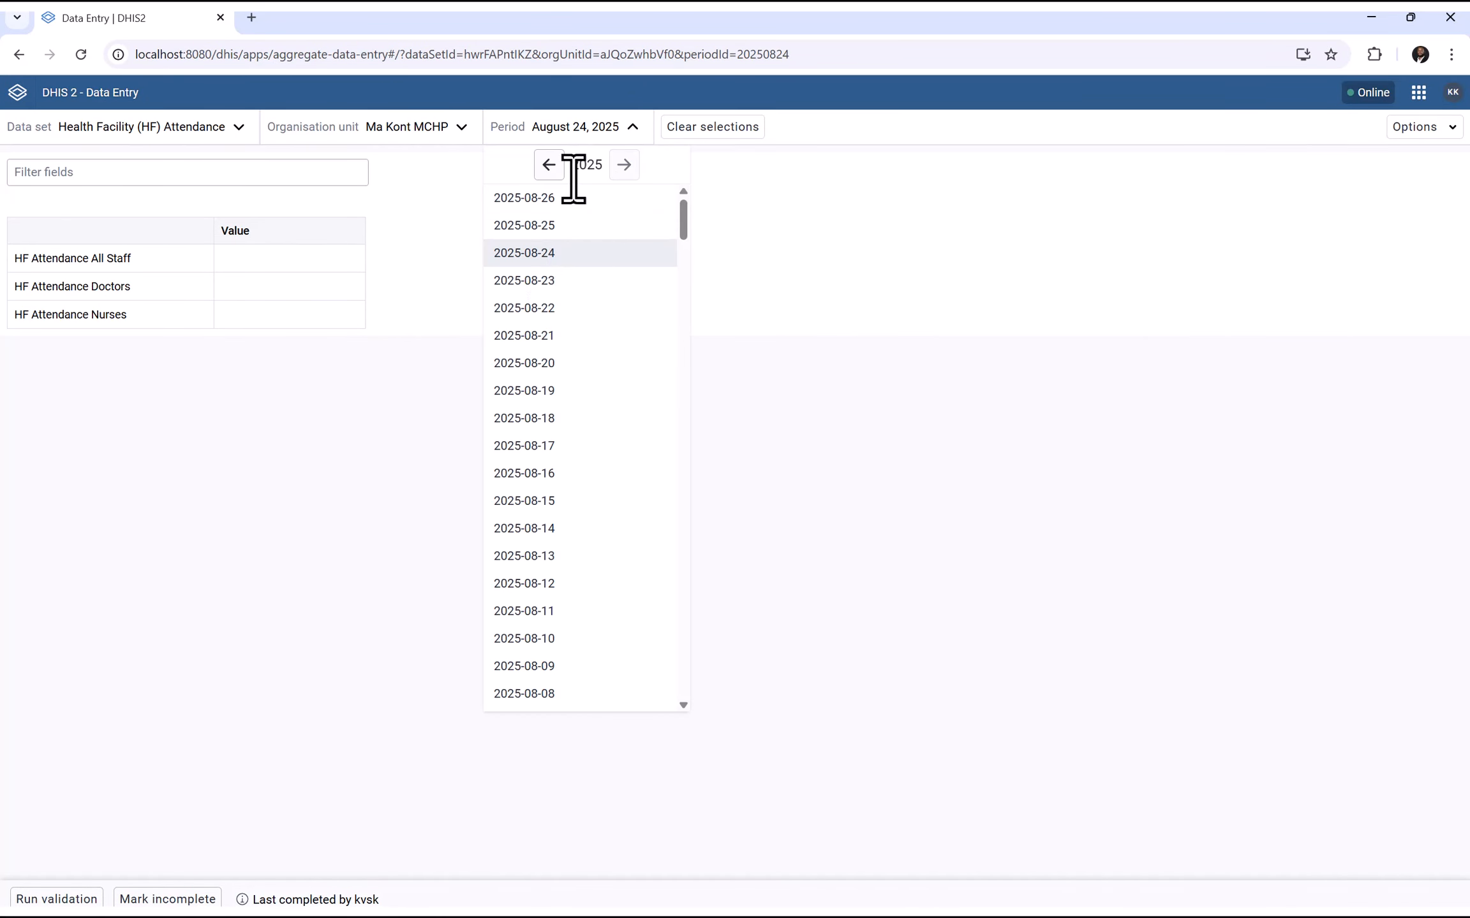
pyautogui.click(545, 276)
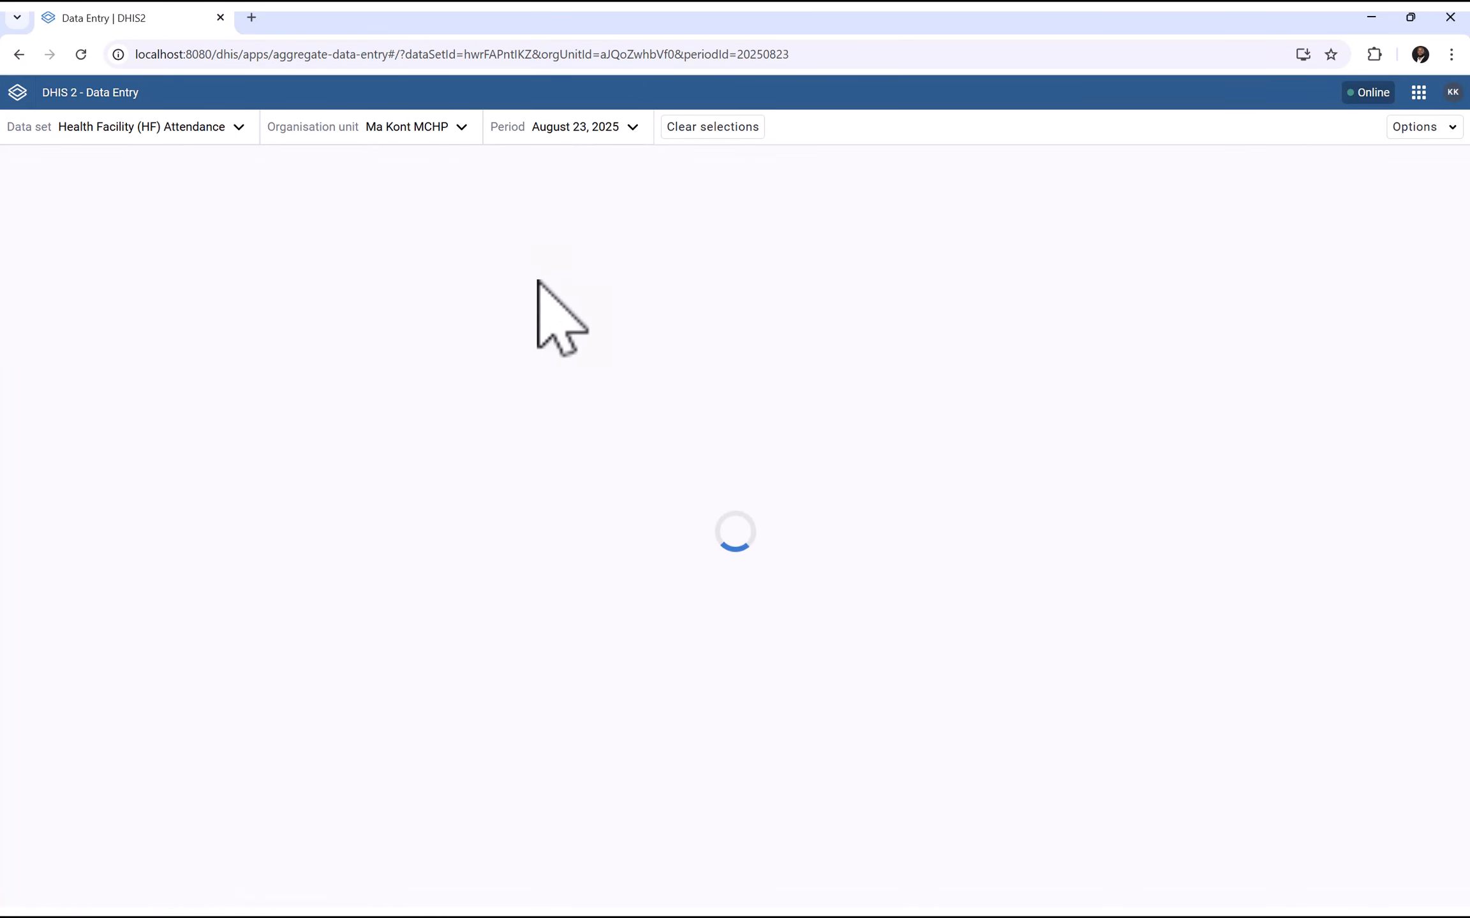
pyautogui.click(581, 134)
pyautogui.click(539, 254)
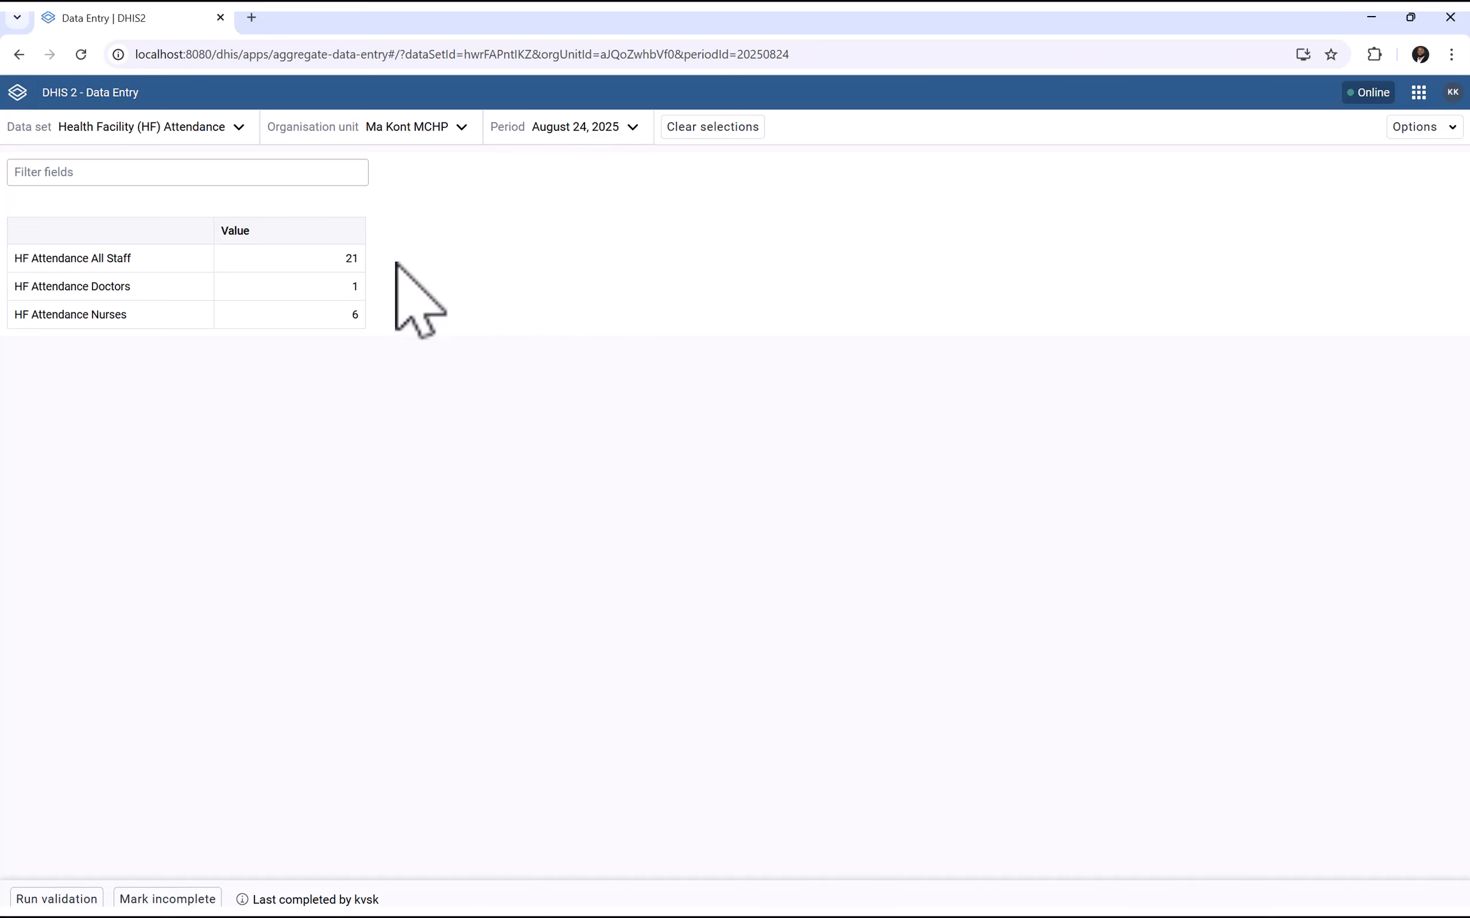
# Switch the period to August 25, 2025 and begin the All Staff entry
pyautogui.click(582, 130)
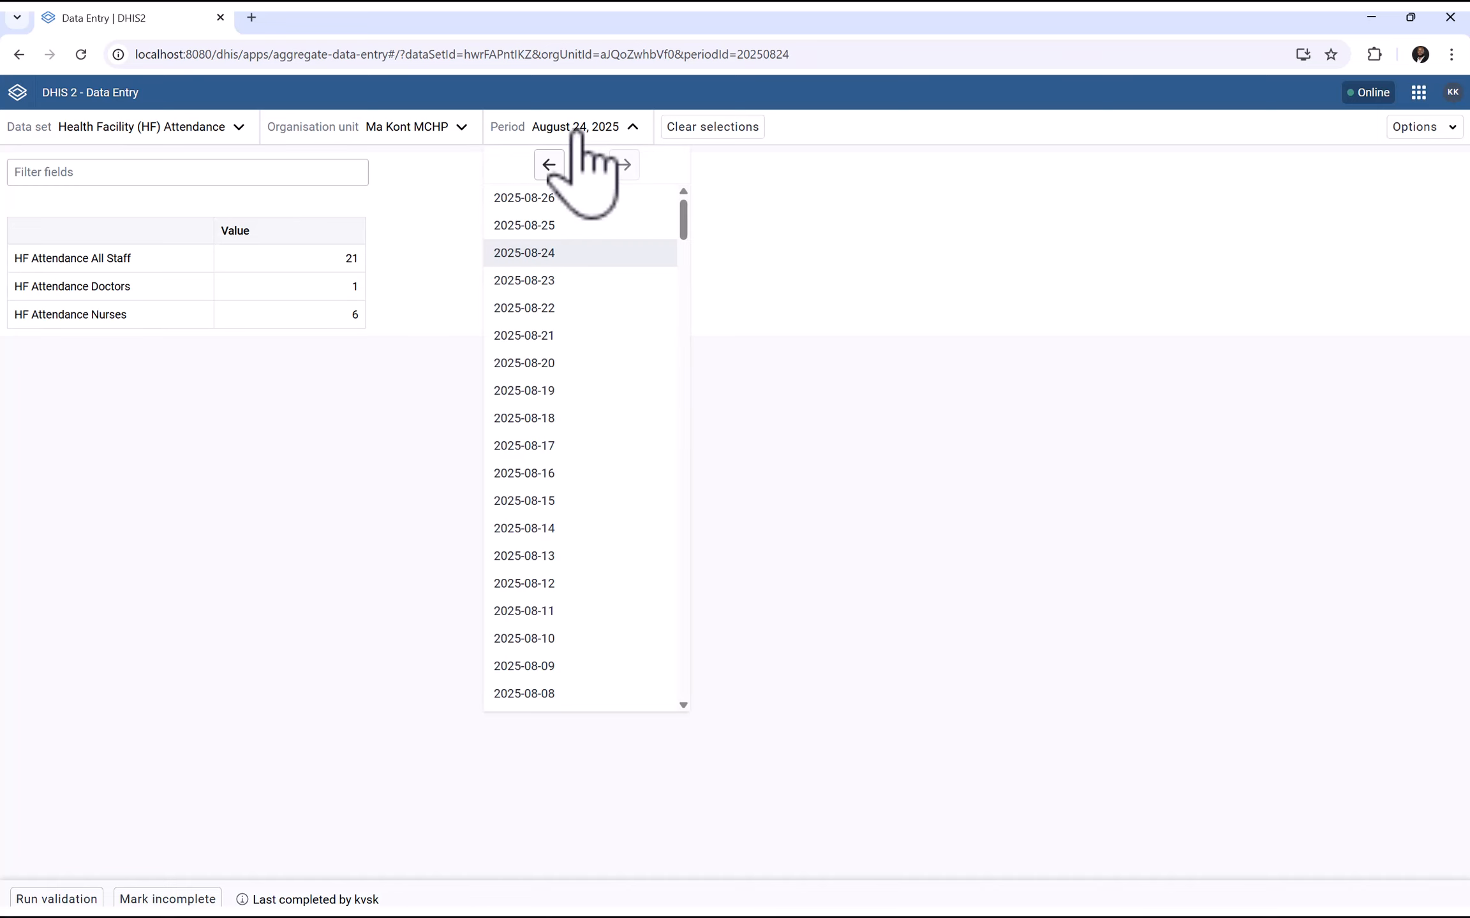
pyautogui.click(524, 227)
pyautogui.click(325, 256)
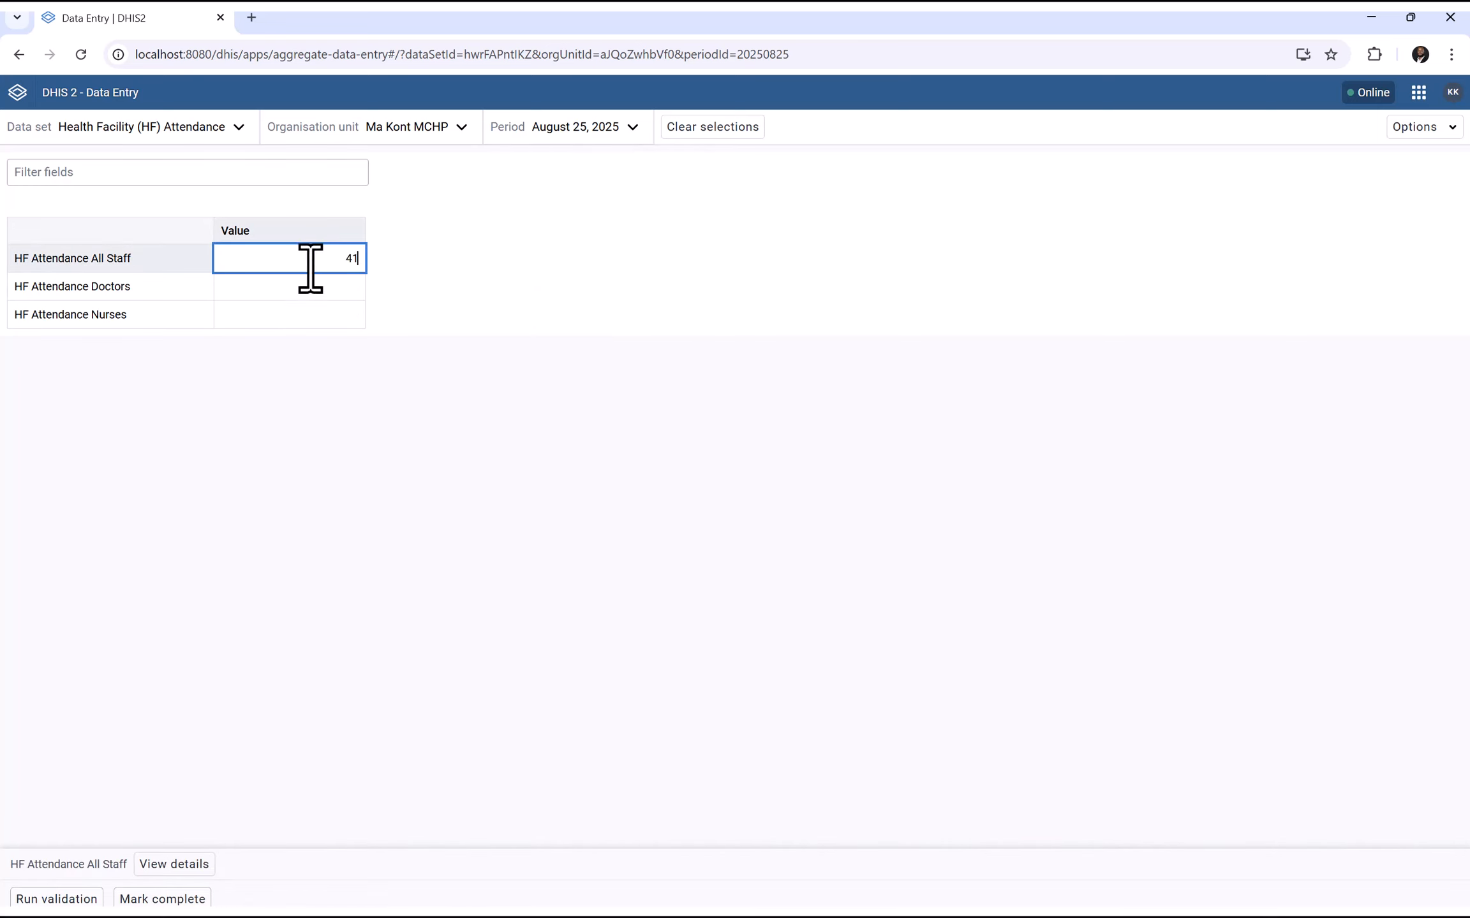
# Enter August 25 attendance of 41 staff, 4 doctors, 15 nurses and mark it complete
pyautogui.click(304, 295)
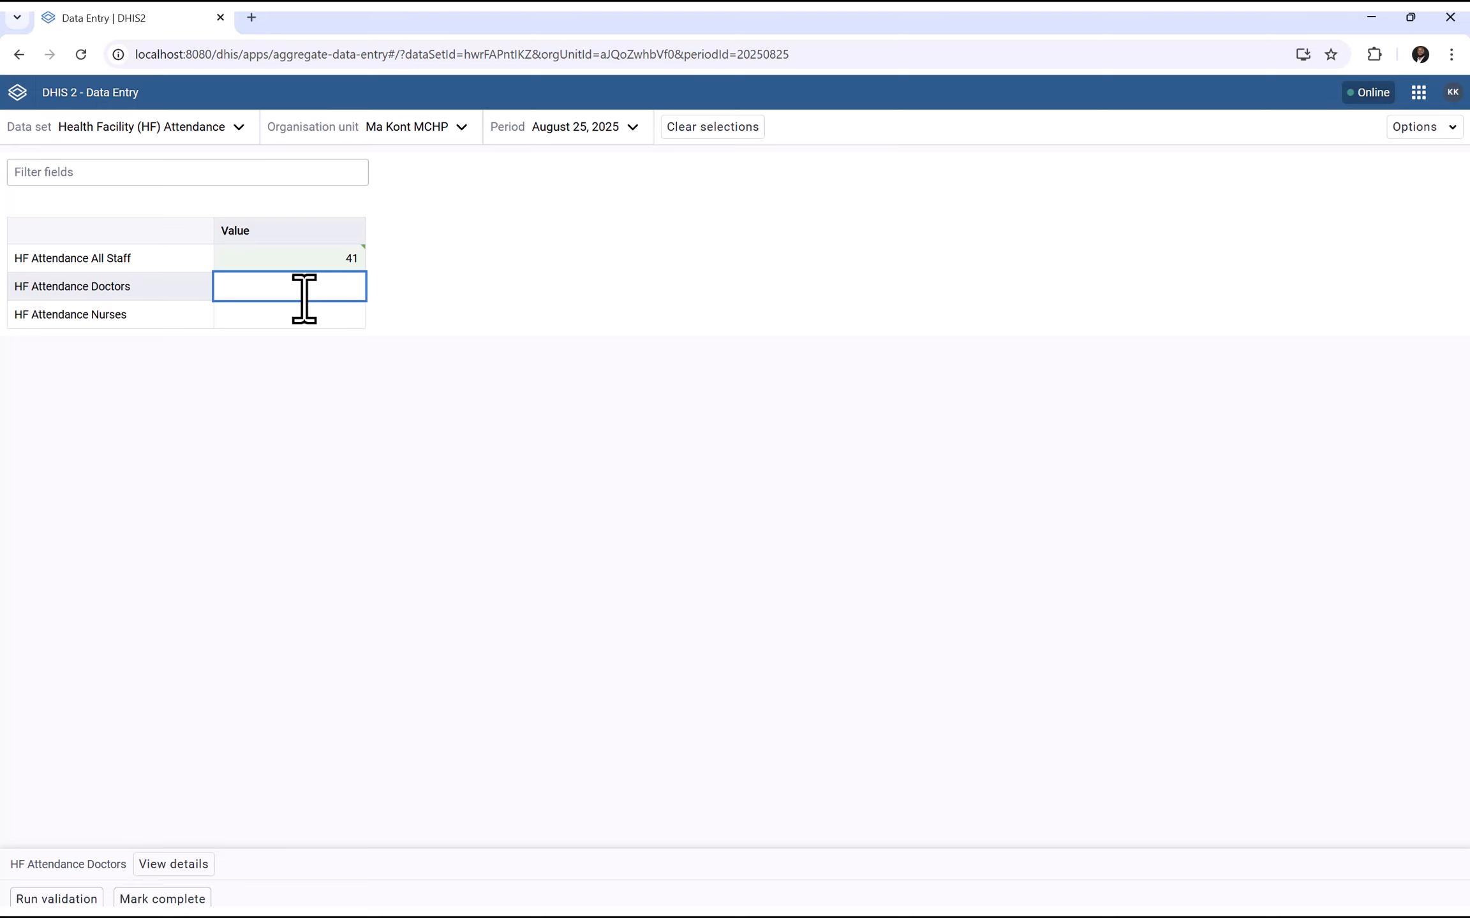
pyautogui.click(288, 317)
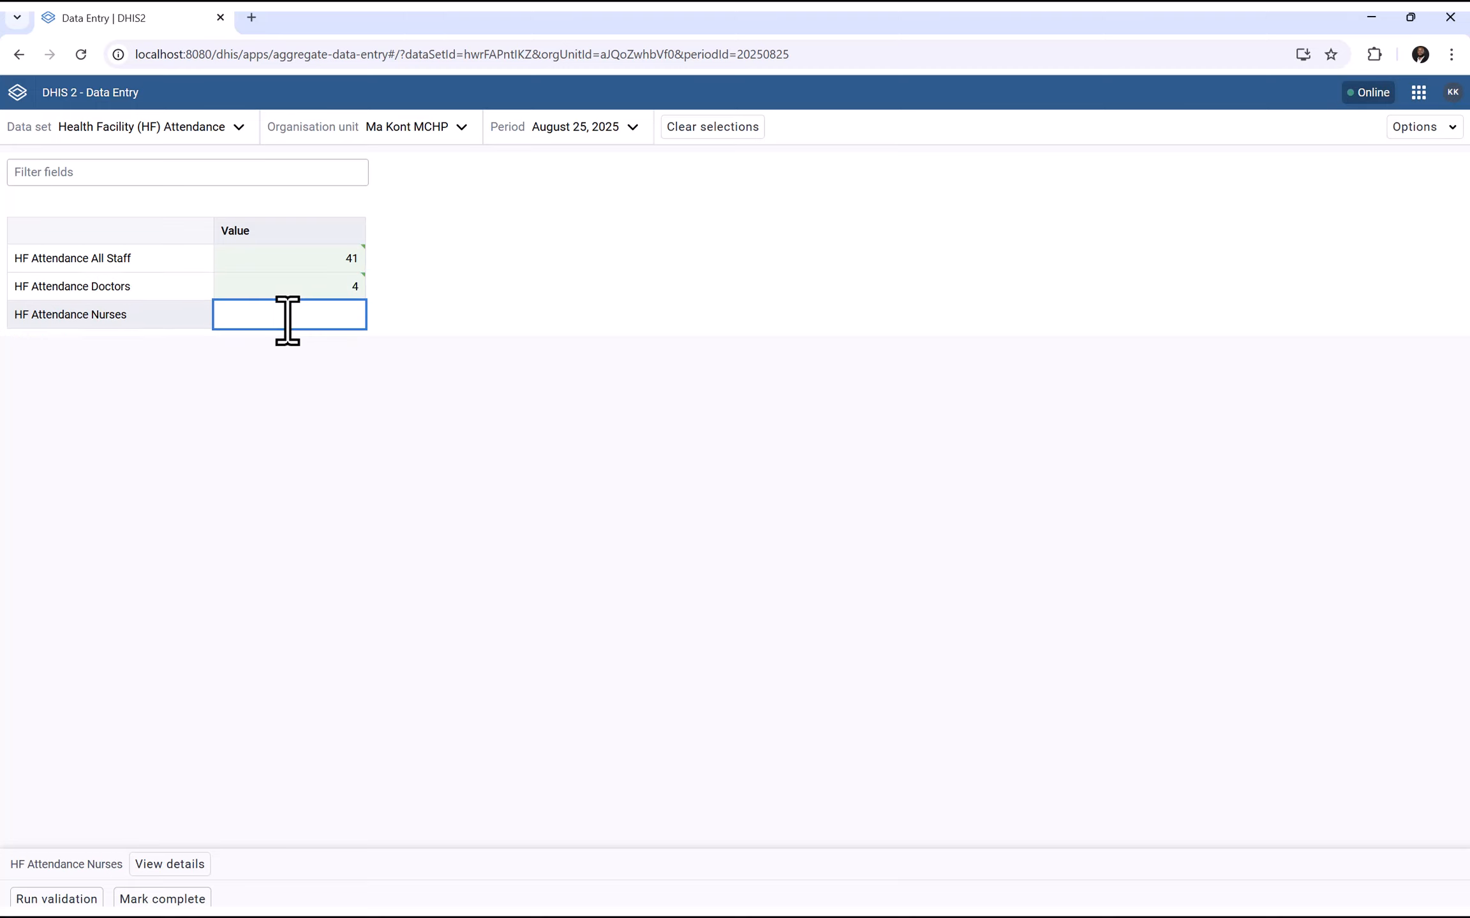
pyautogui.write('15')
pyautogui.click(328, 417)
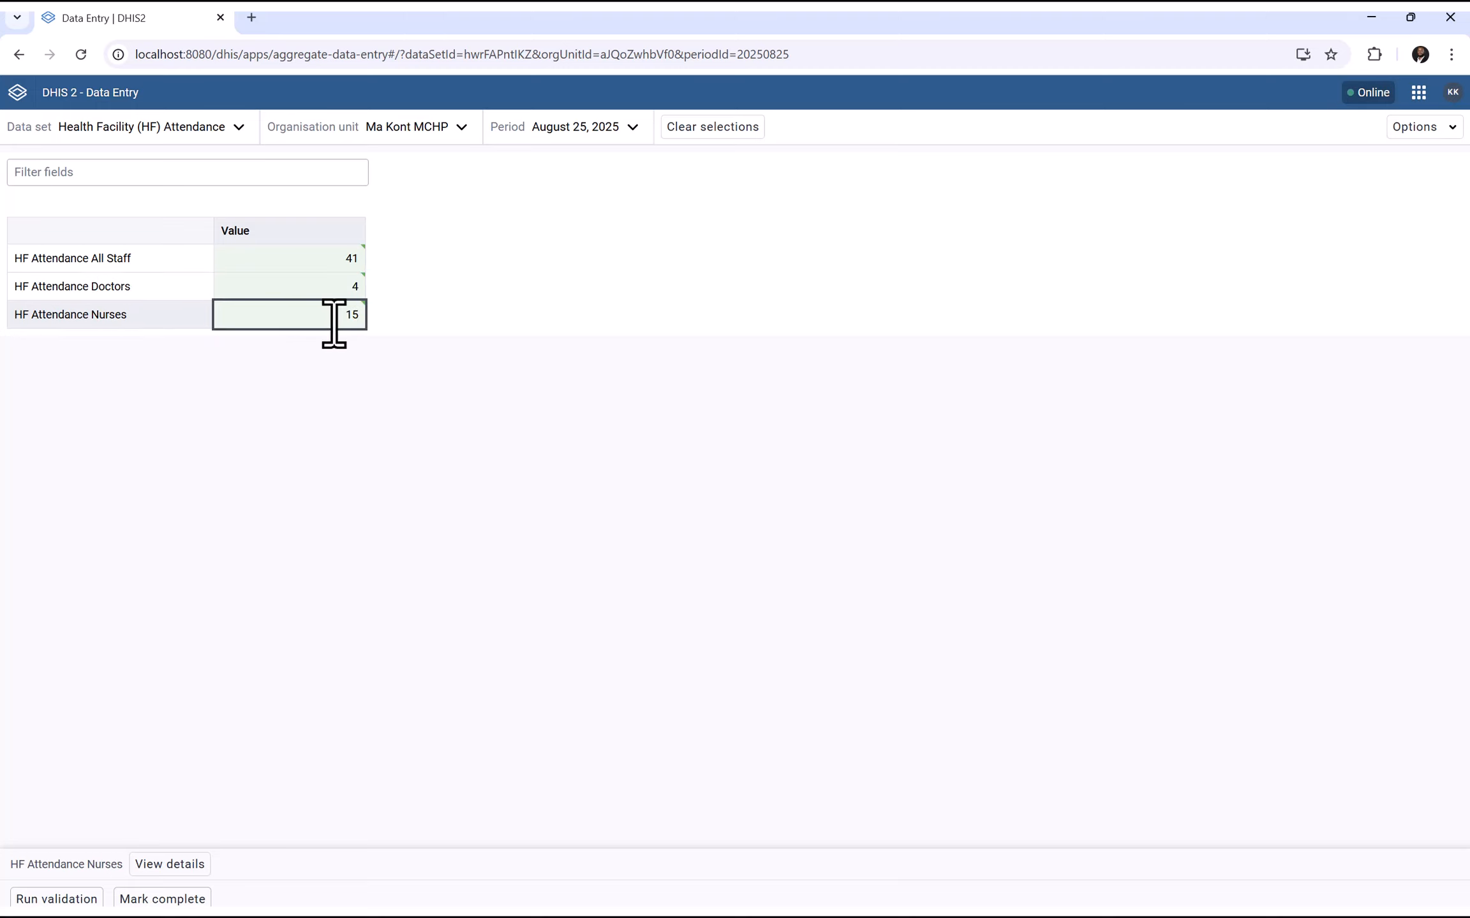
pyautogui.click(131, 900)
# For August 26, 2025, enter 12 staff, 1 doctor, 4 nurses and mark it complete
pyautogui.click(597, 128)
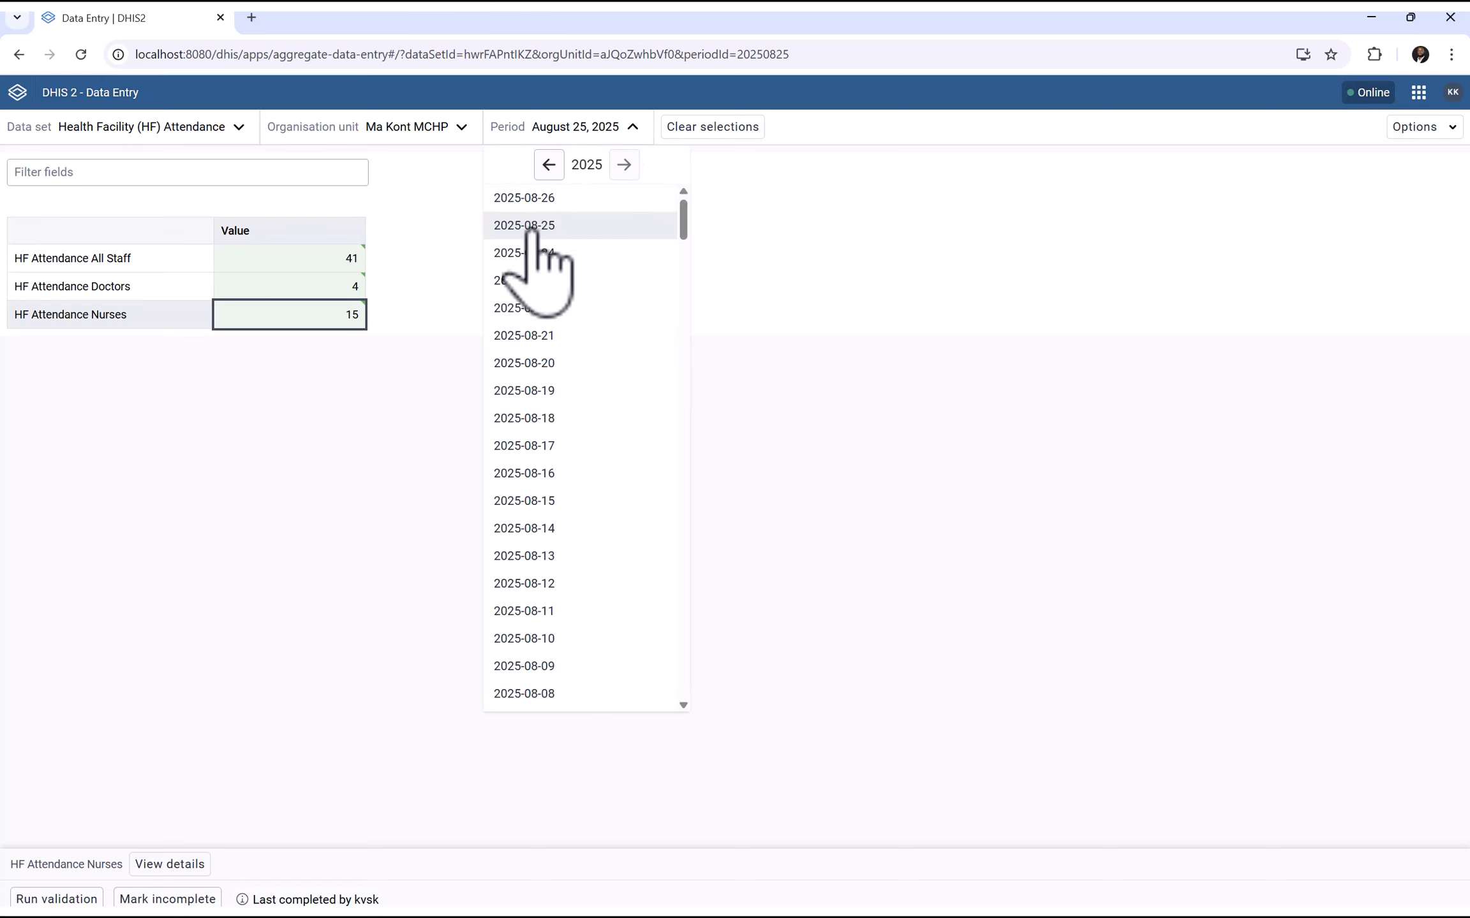
pyautogui.click(555, 199)
pyautogui.click(262, 258)
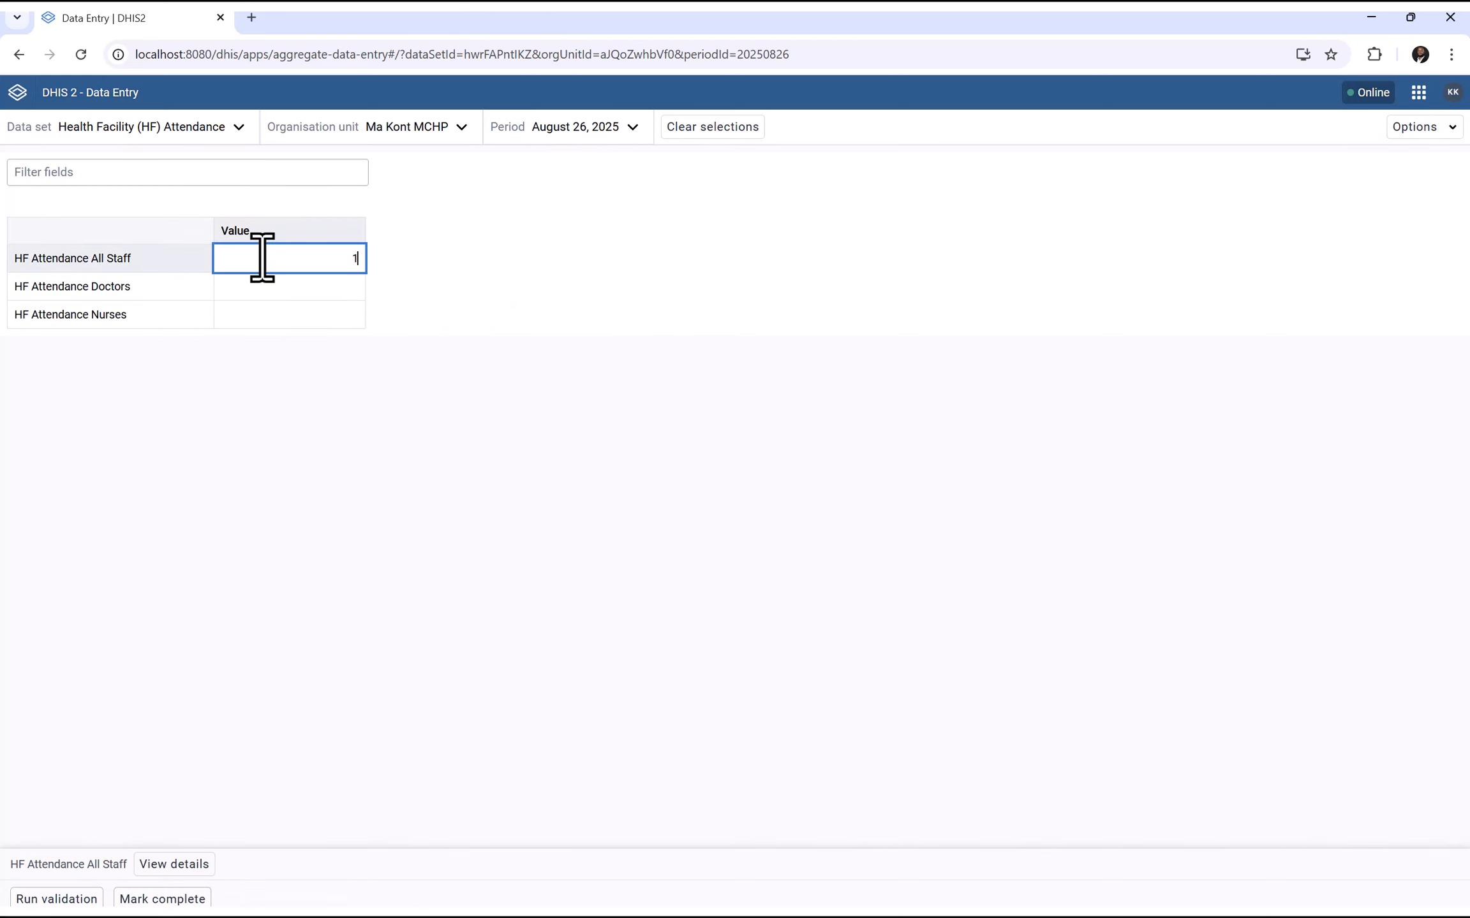
pyautogui.click(262, 287)
pyautogui.write('3')
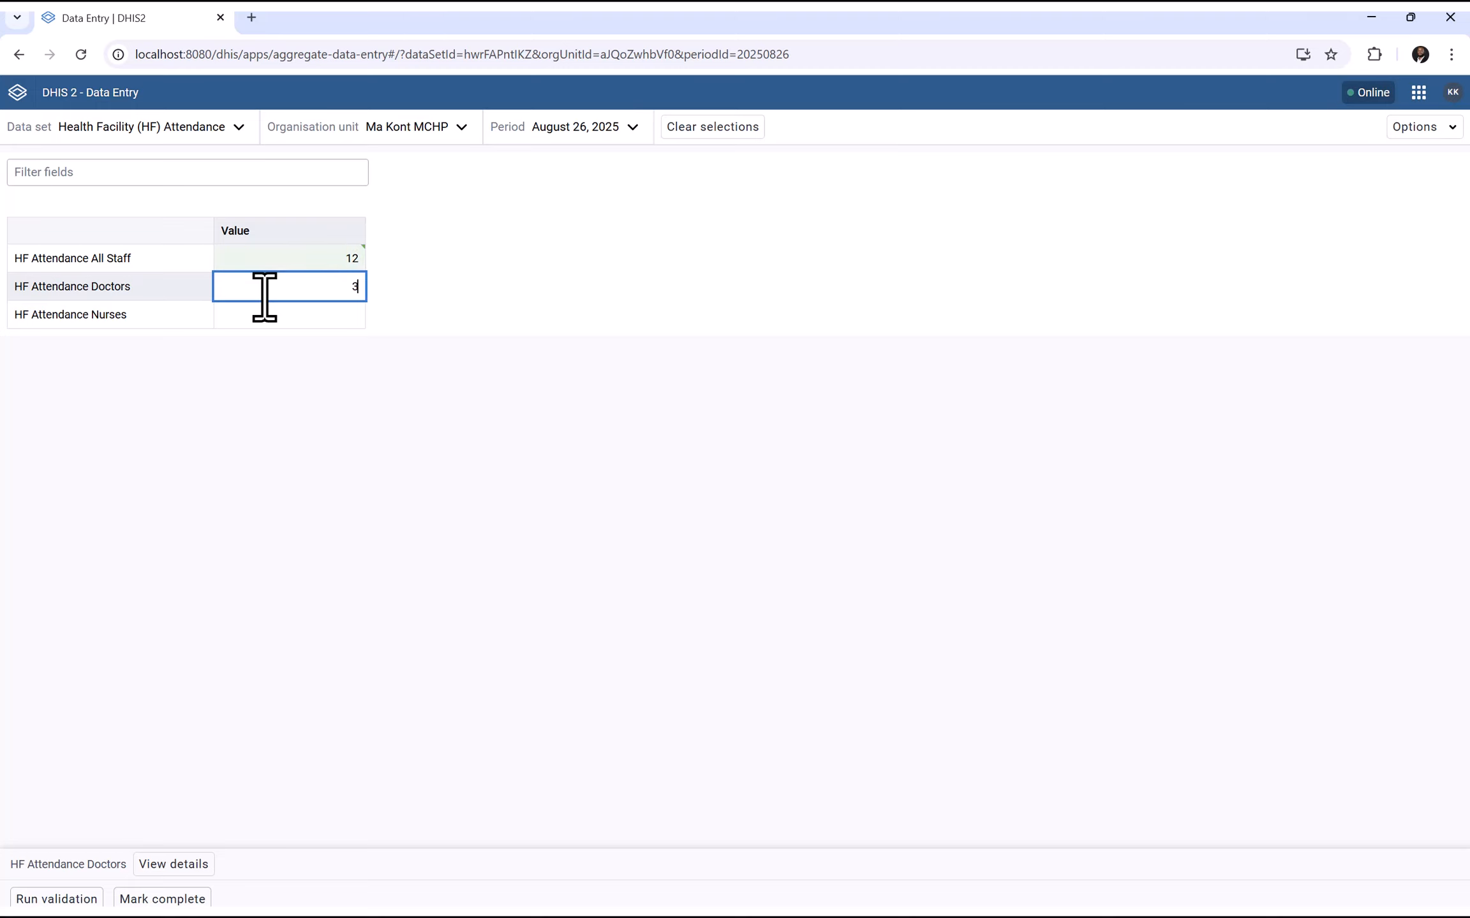
pyautogui.click(315, 316)
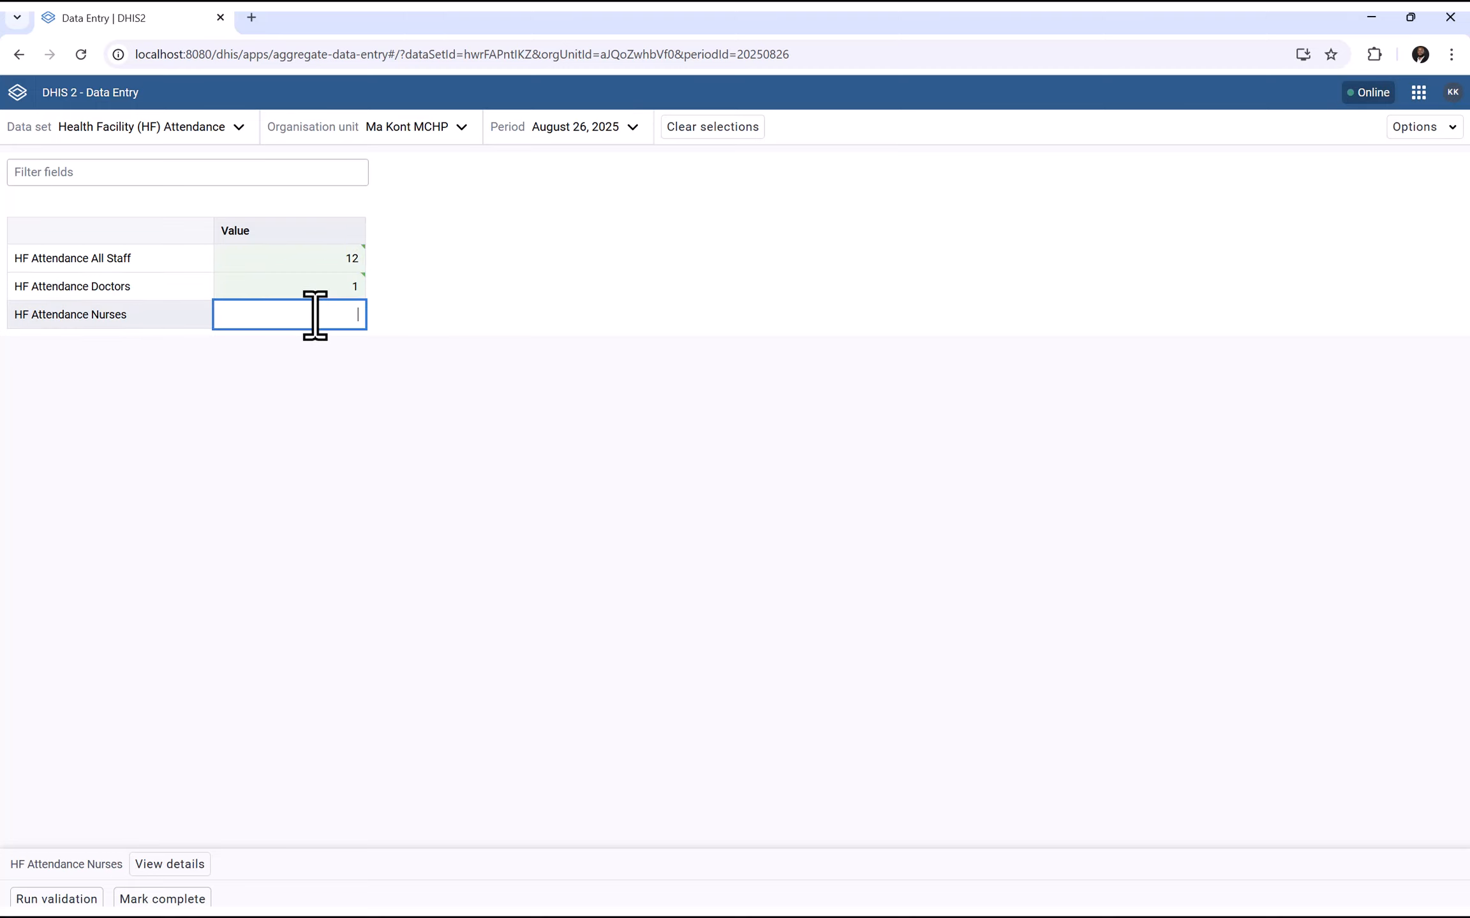
pyautogui.click(326, 414)
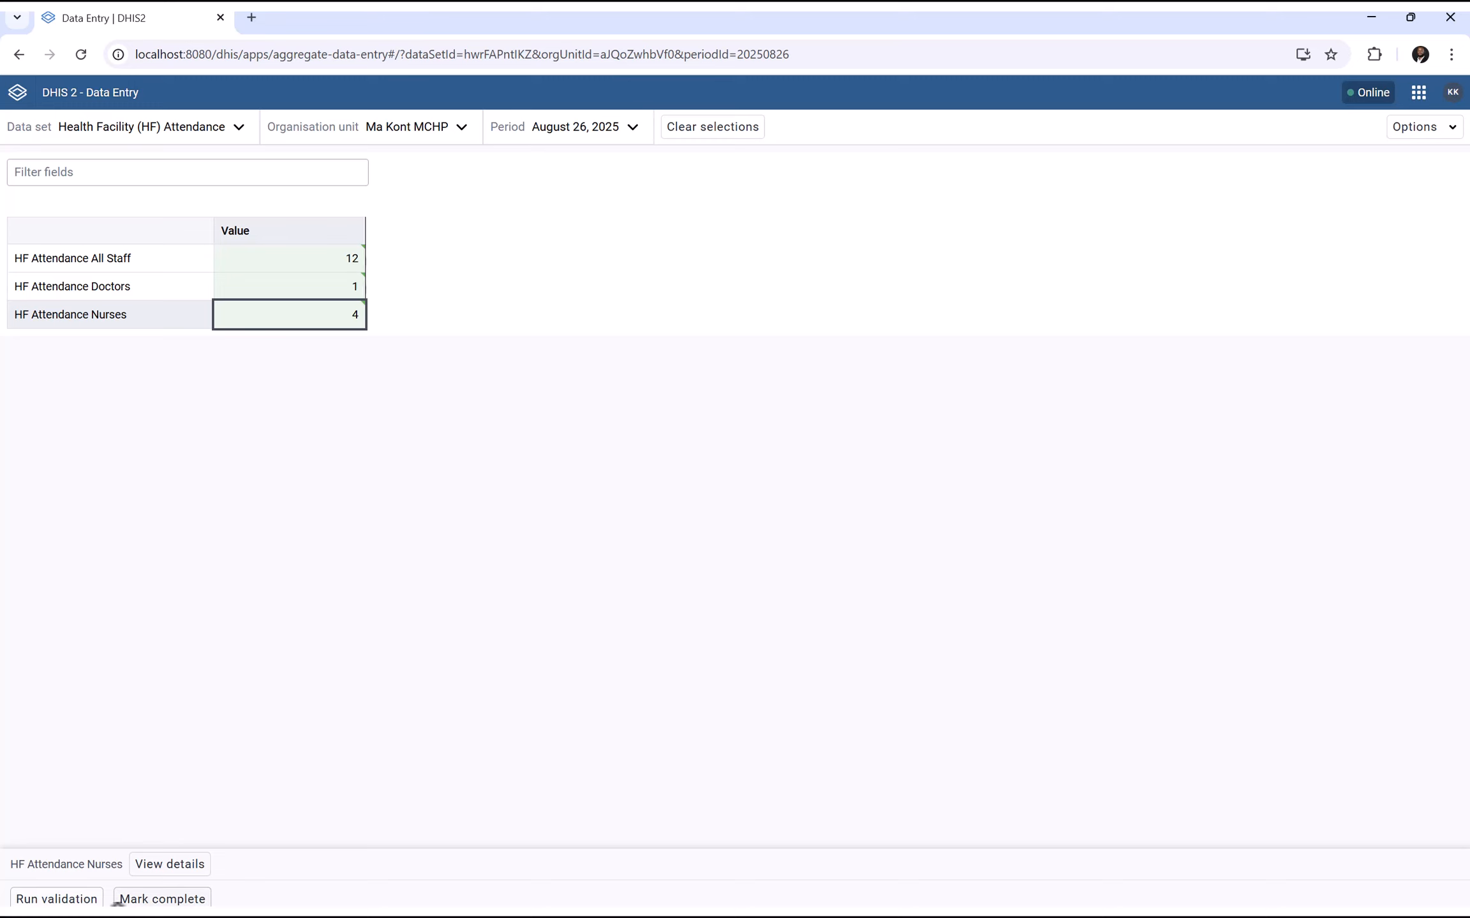
pyautogui.click(118, 899)
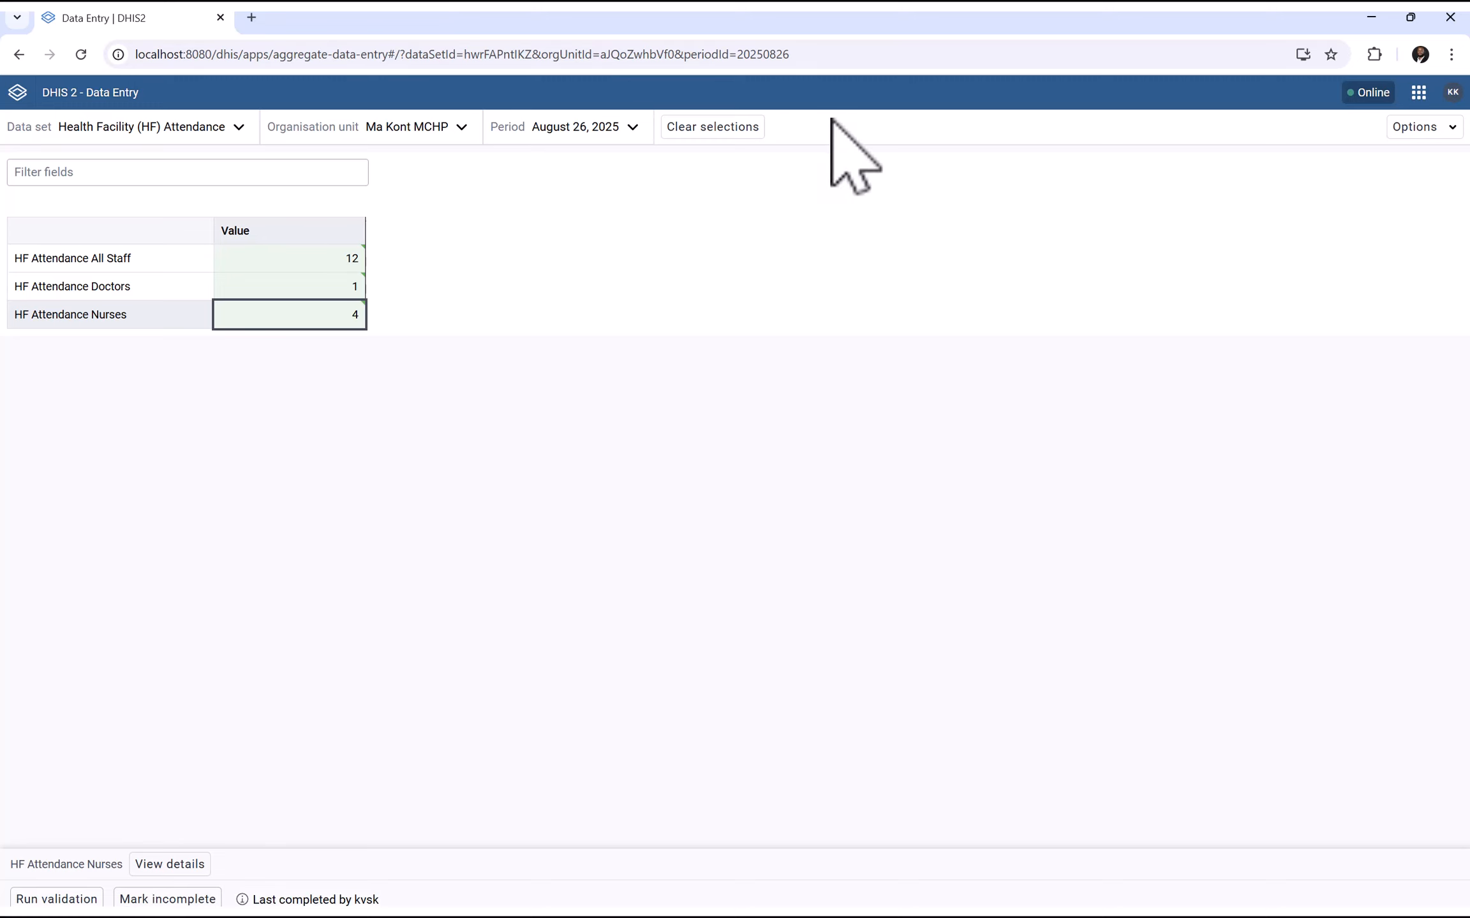
# Open and dismiss the DHIS2 apps list
pyautogui.click(1419, 97)
pyautogui.click(836, 671)
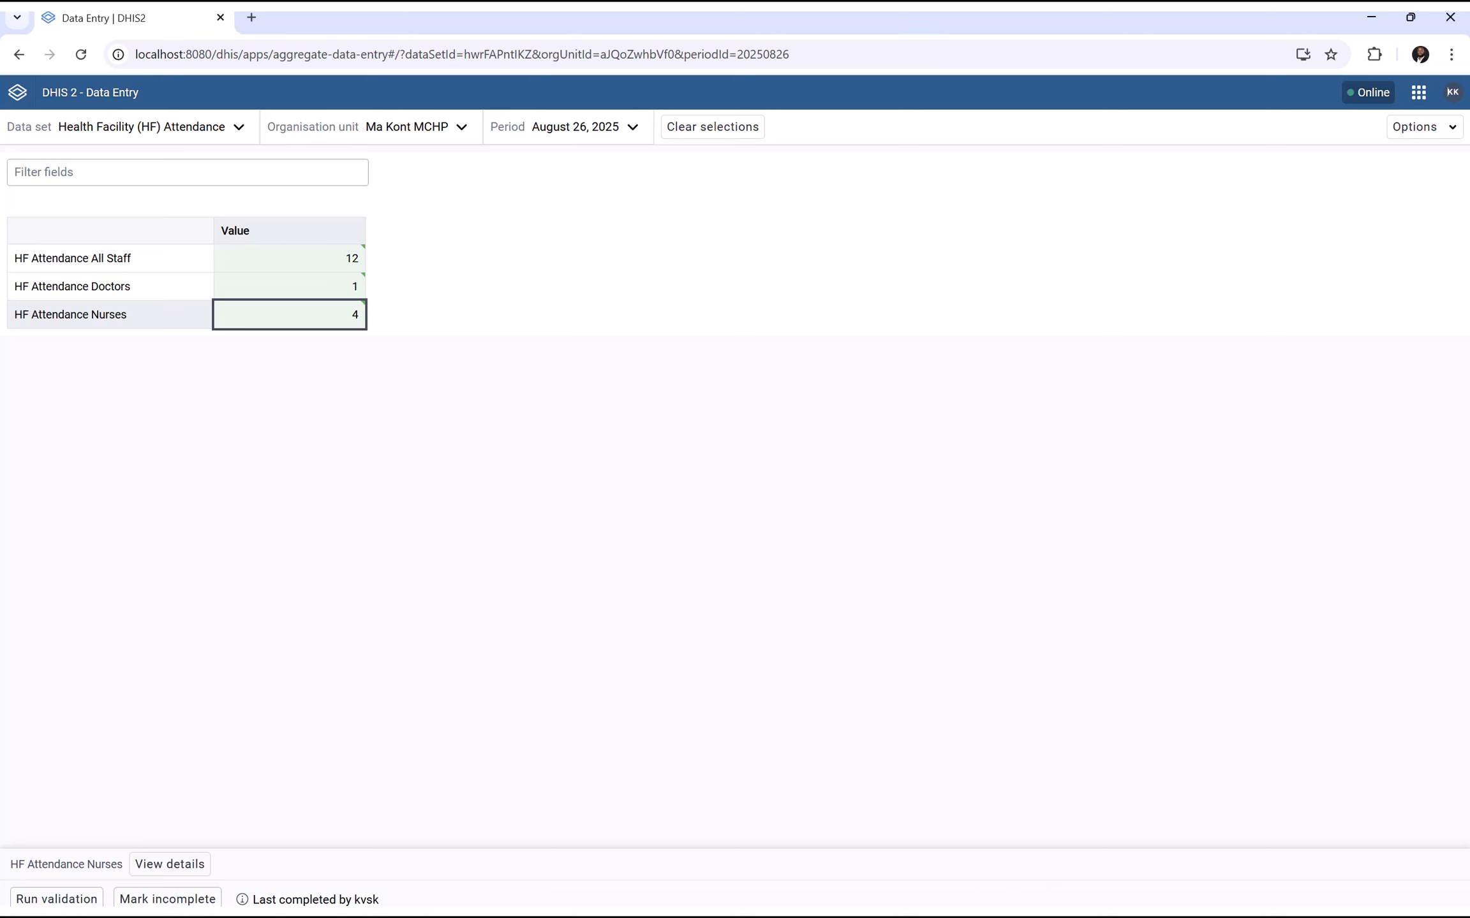
pyautogui.press('super')
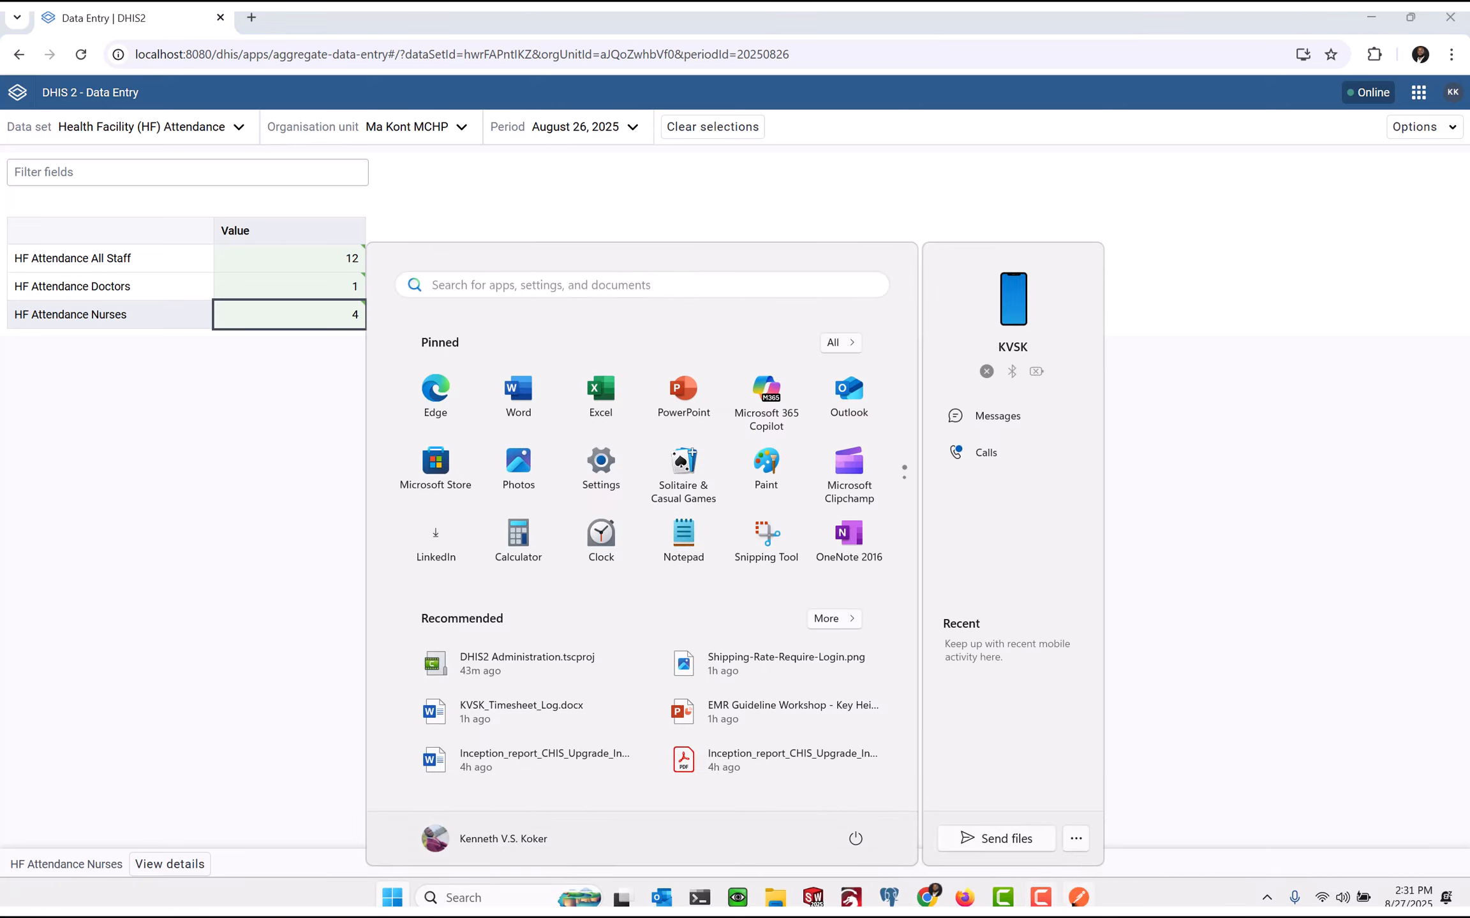
# In the Maintenance window, close the HF Attendance Nurses details and open Dashboard
pyautogui.click(961, 901)
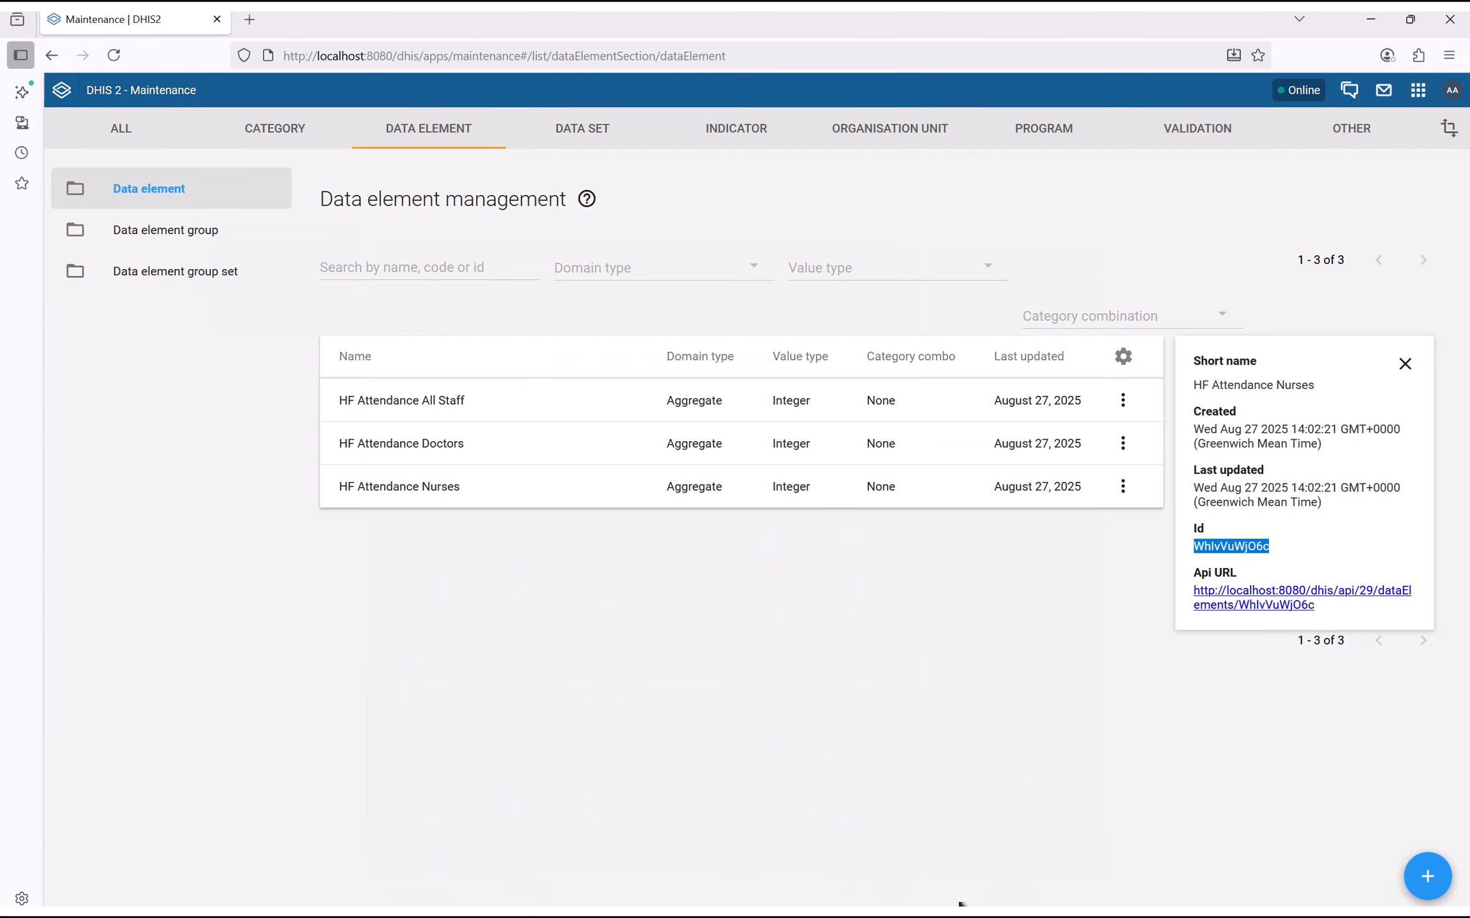
pyautogui.click(837, 660)
pyautogui.click(1404, 363)
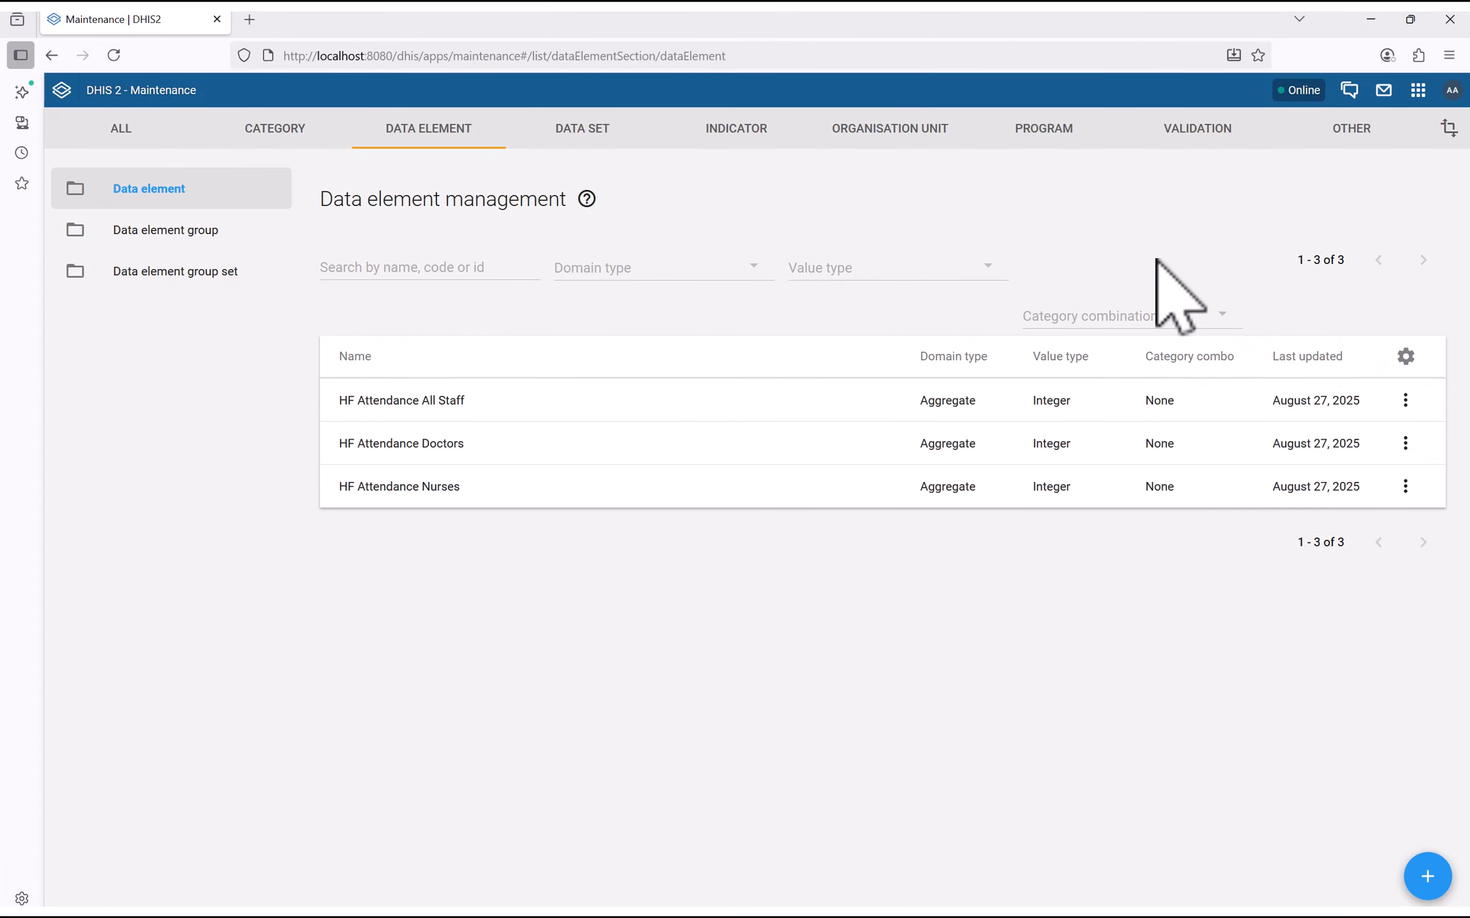
pyautogui.click(110, 99)
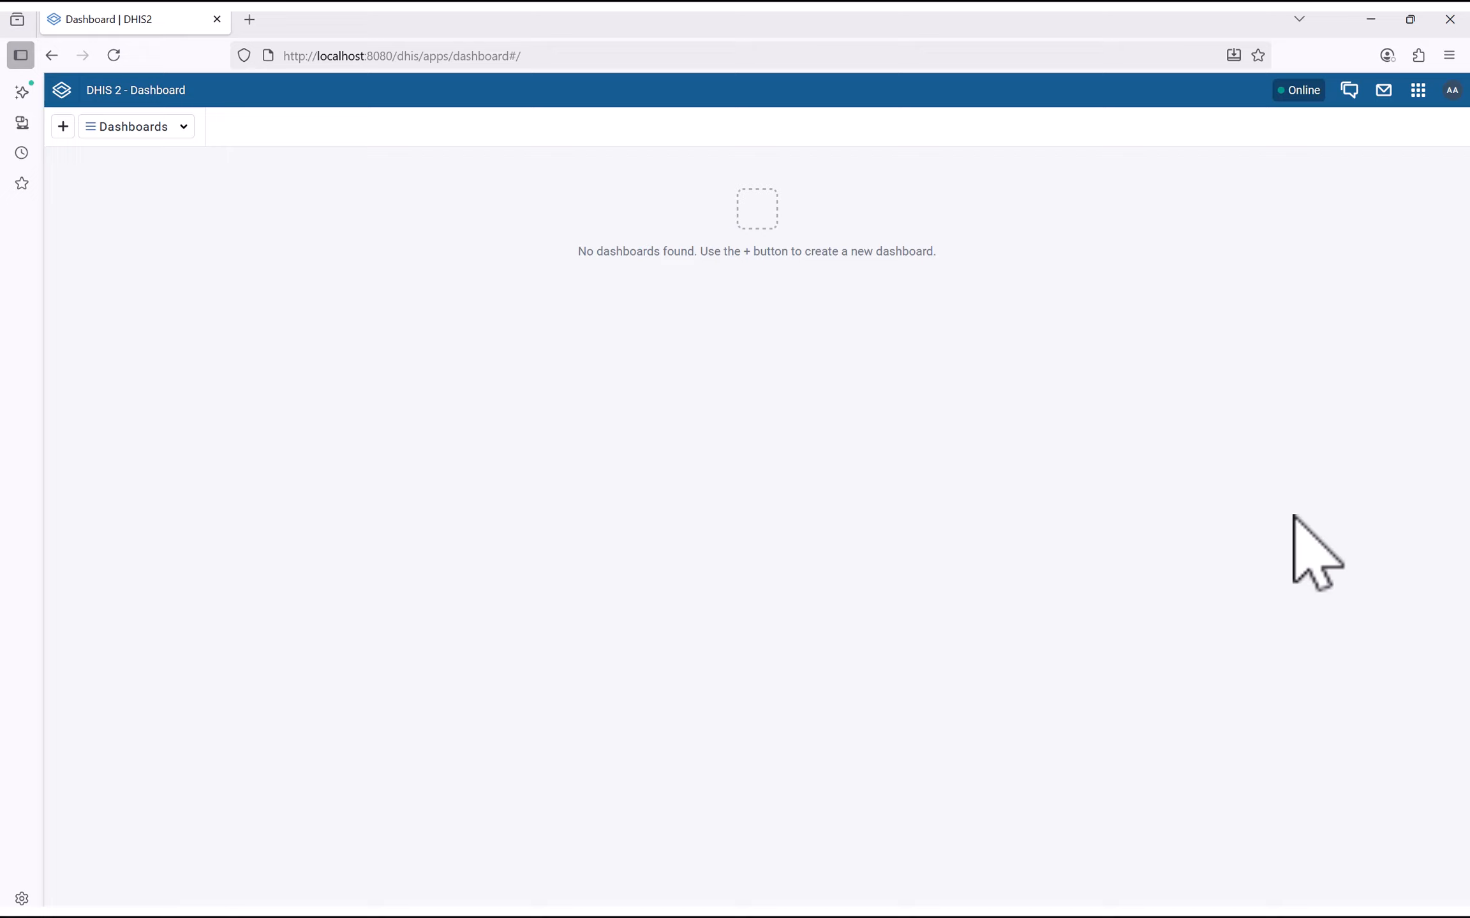
# Search the apps for 'vi' and launch Data Visualizer
pyautogui.click(1418, 93)
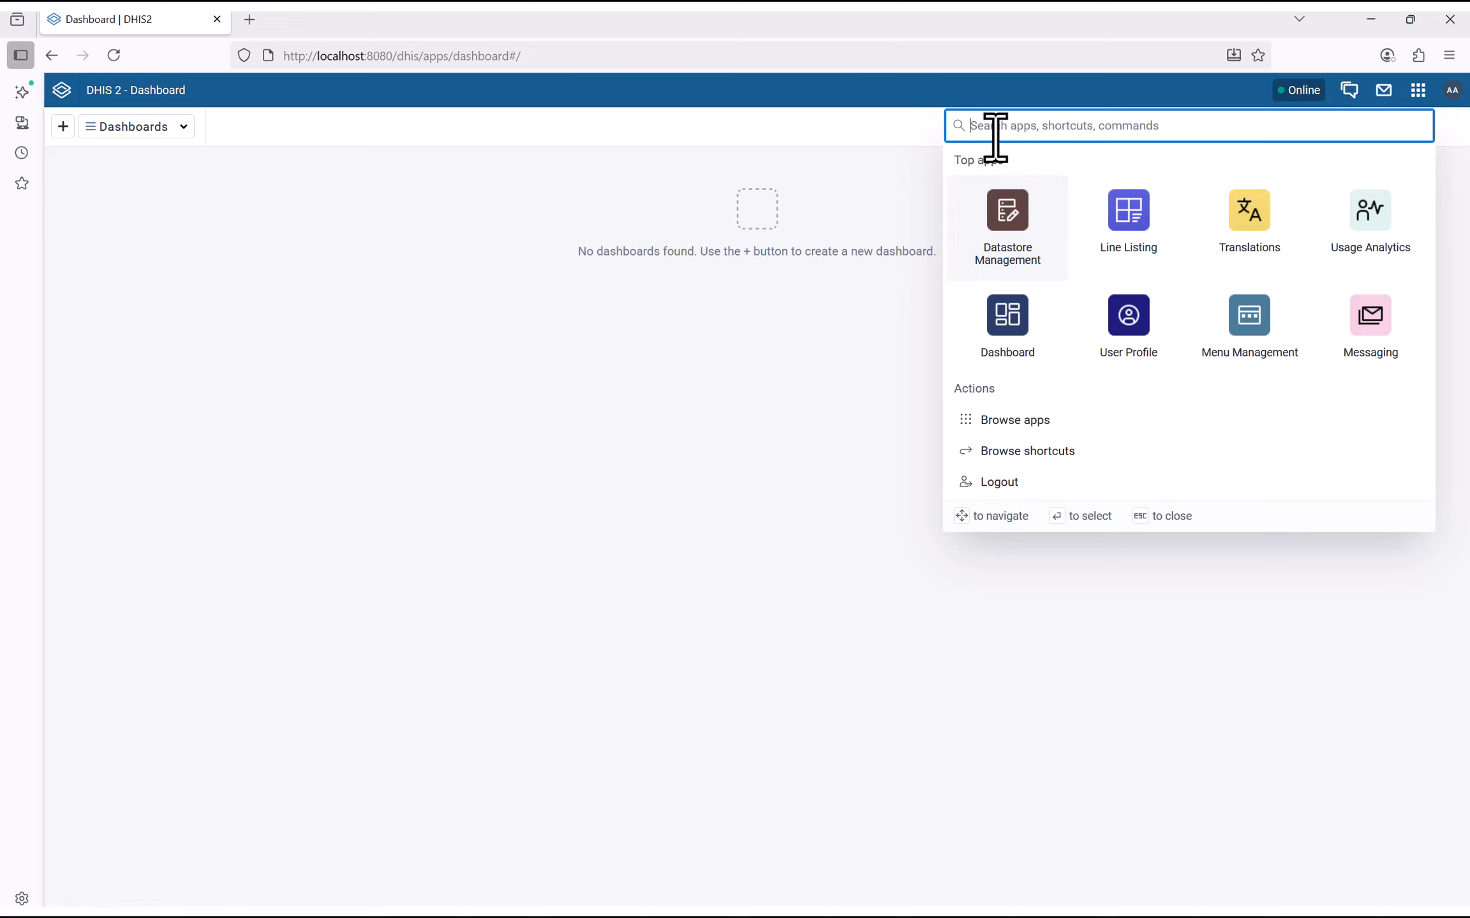
pyautogui.write('vi')
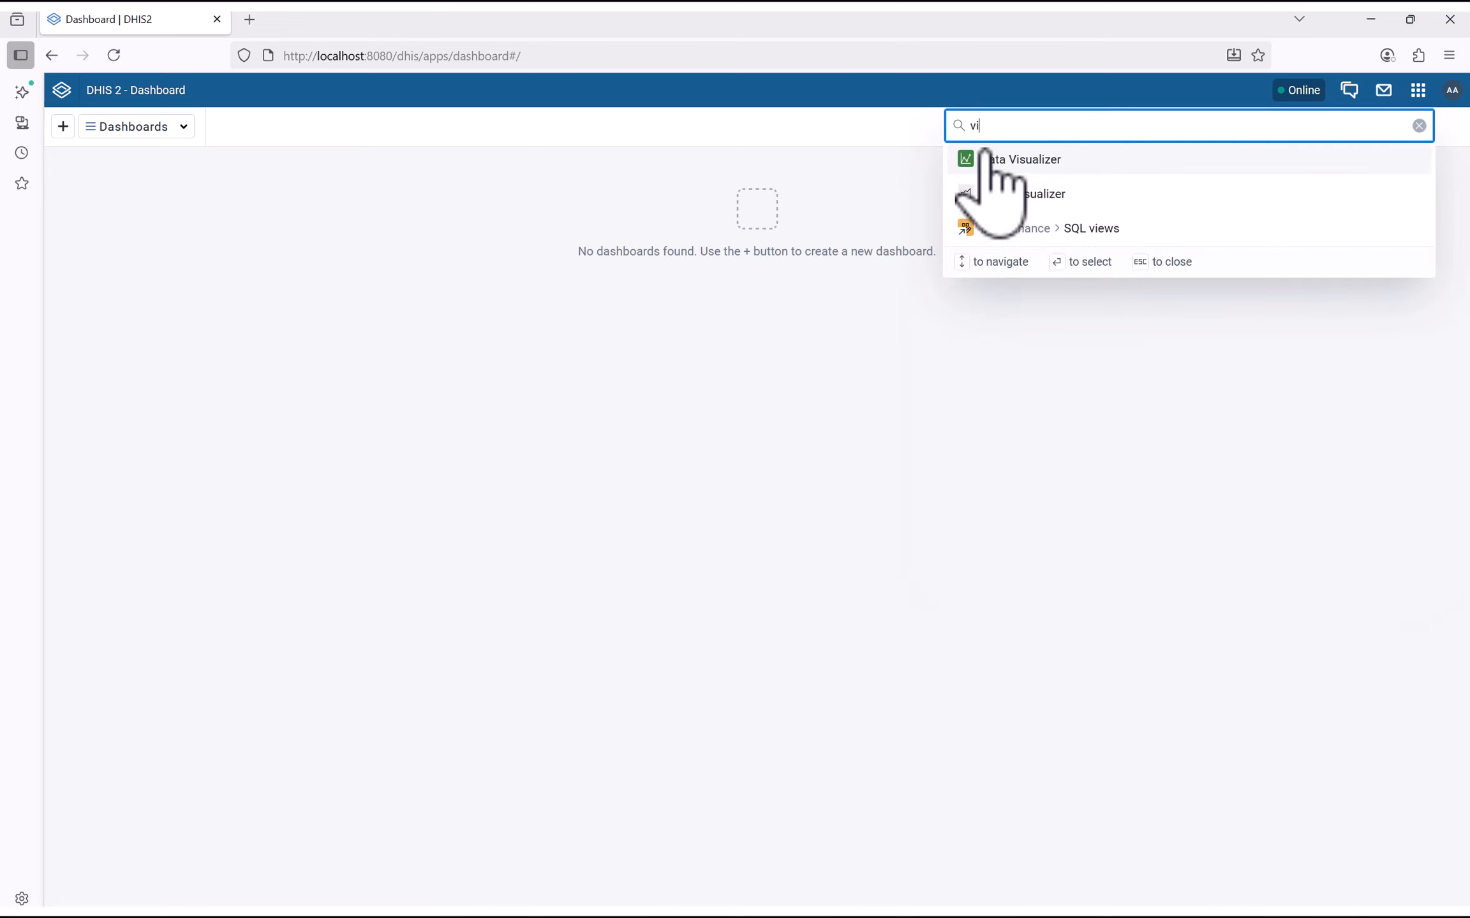
pyautogui.click(1053, 163)
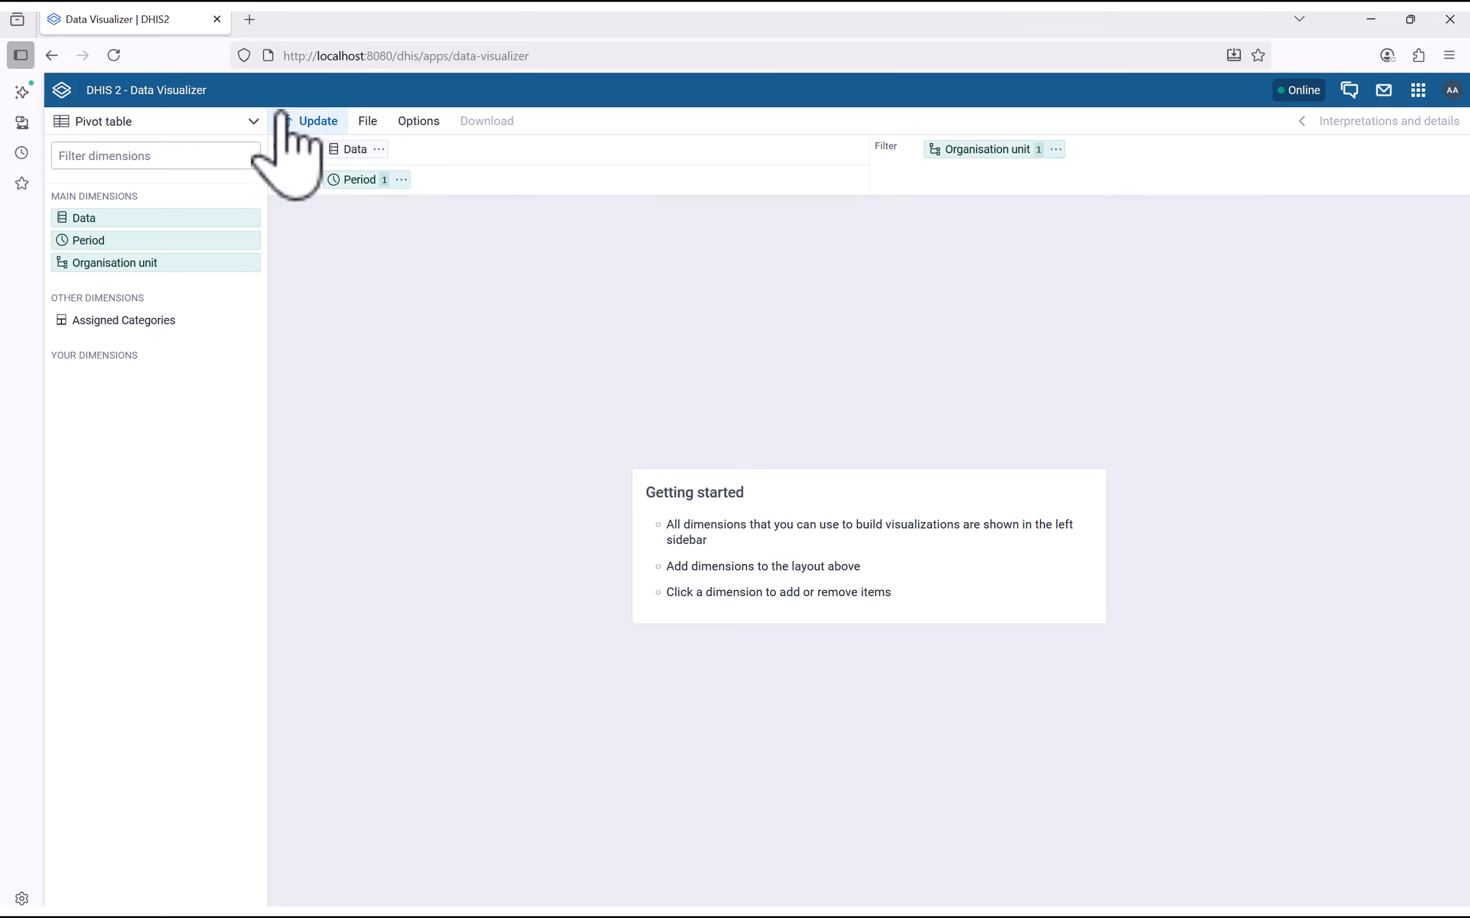
# Add HF Attendance All Staff, Doctors and Nurses as data and update the table
pyautogui.click(367, 153)
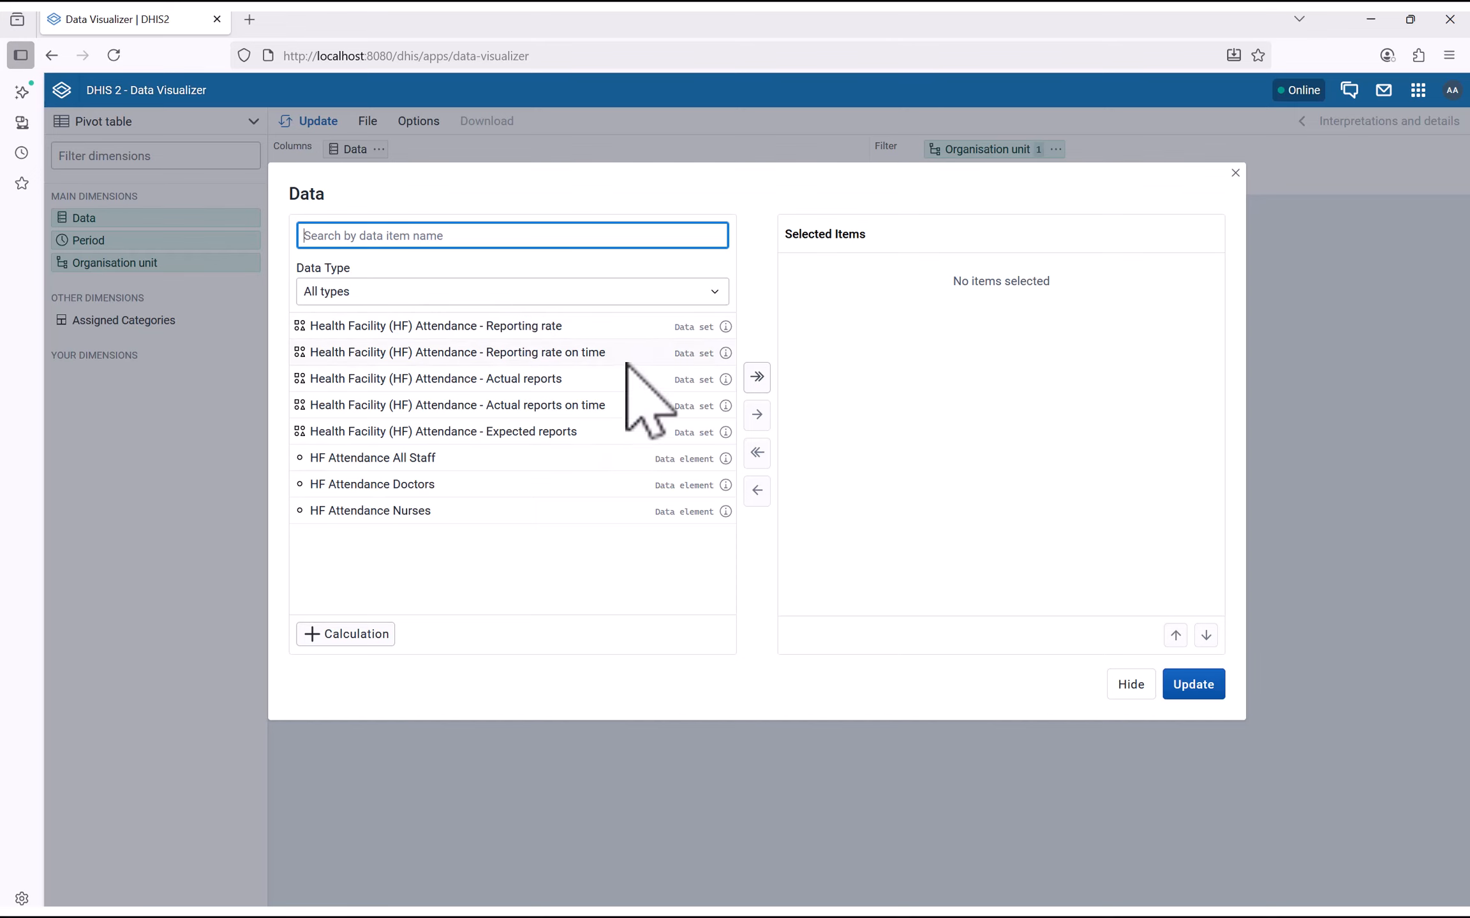
pyautogui.doubleClick(369, 459)
pyautogui.doubleClick(386, 462)
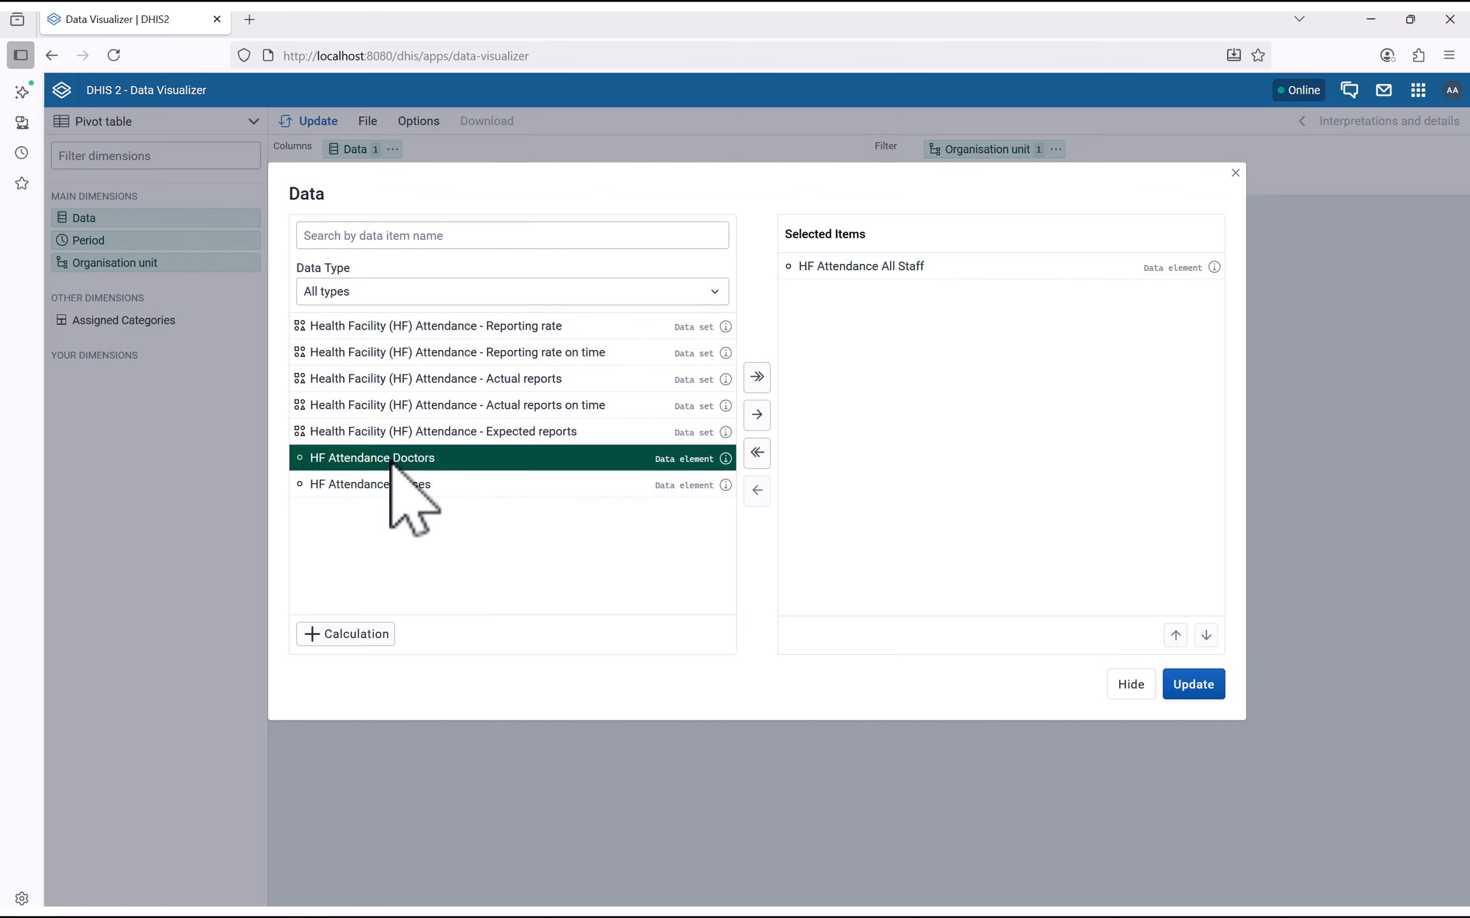
pyautogui.doubleClick(402, 461)
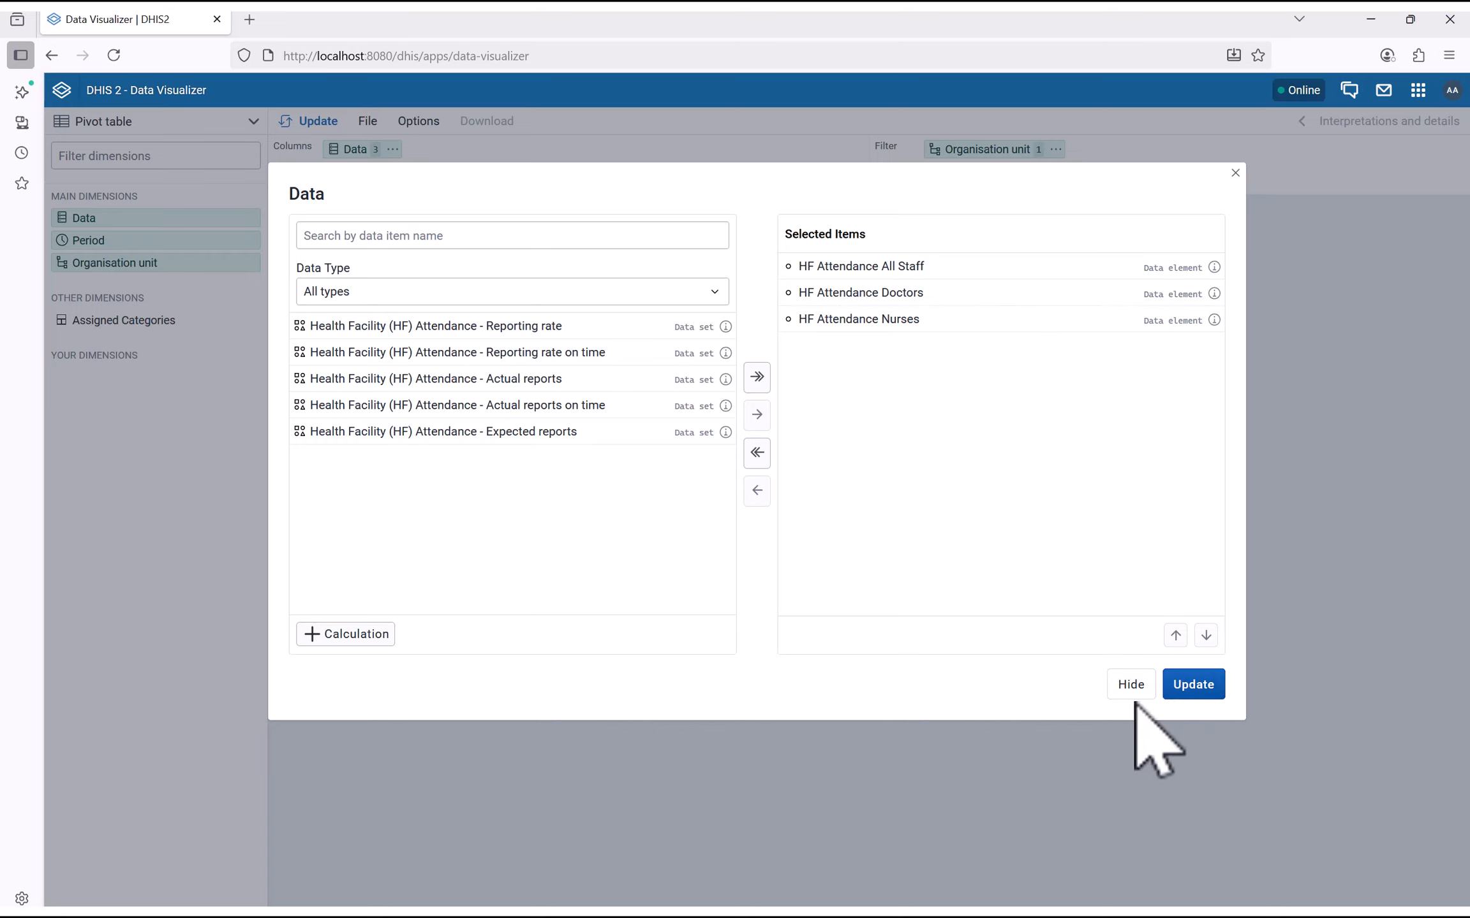
pyautogui.click(1179, 688)
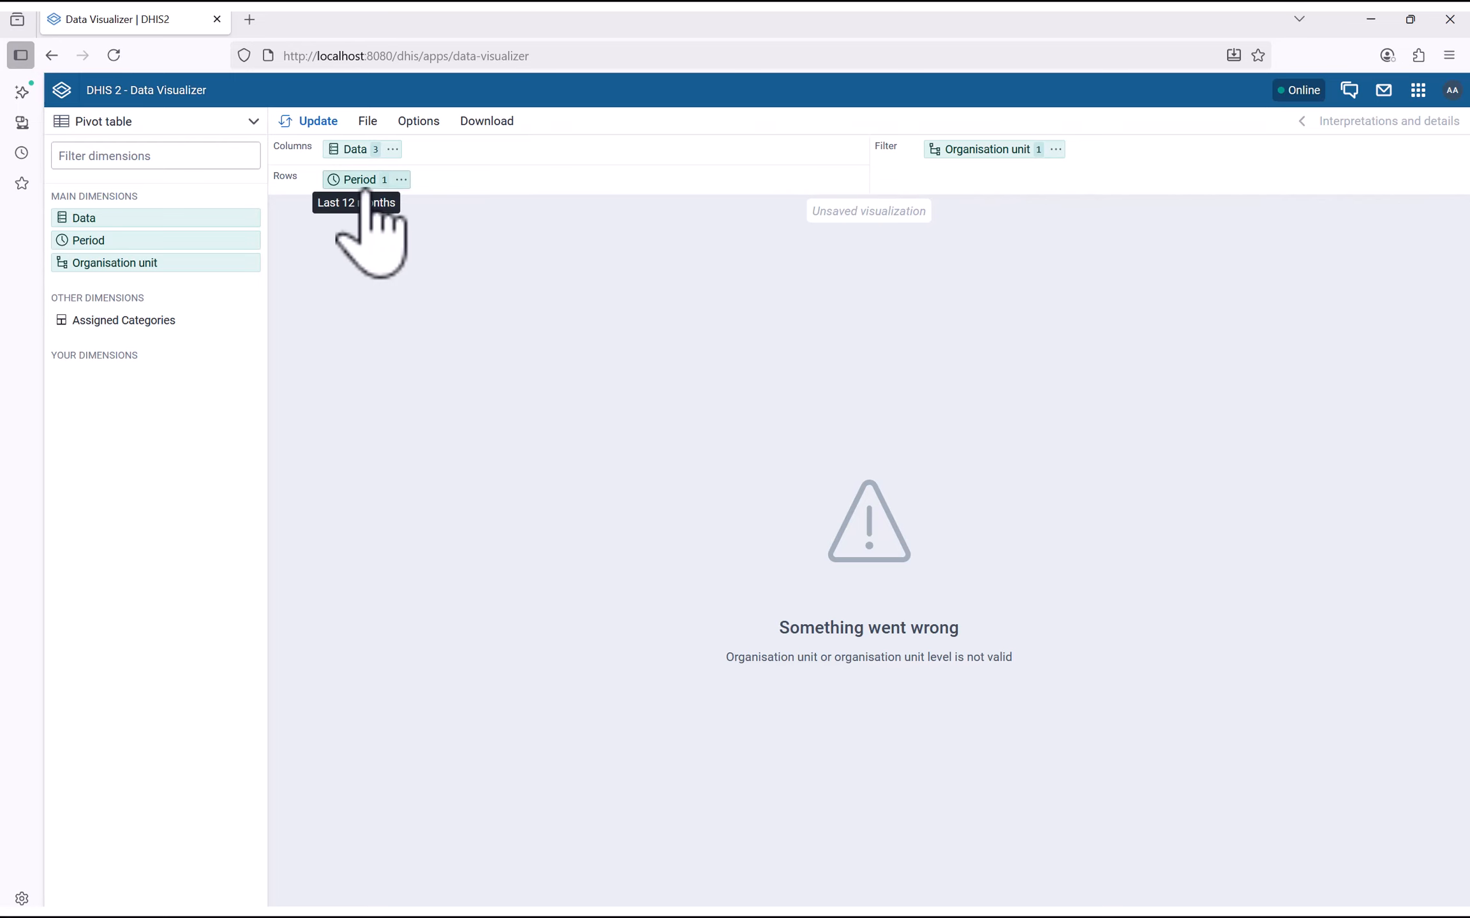
# Replace Last 12 months with the weekly period This week and update
pyautogui.click(357, 180)
pyautogui.doubleClick(874, 268)
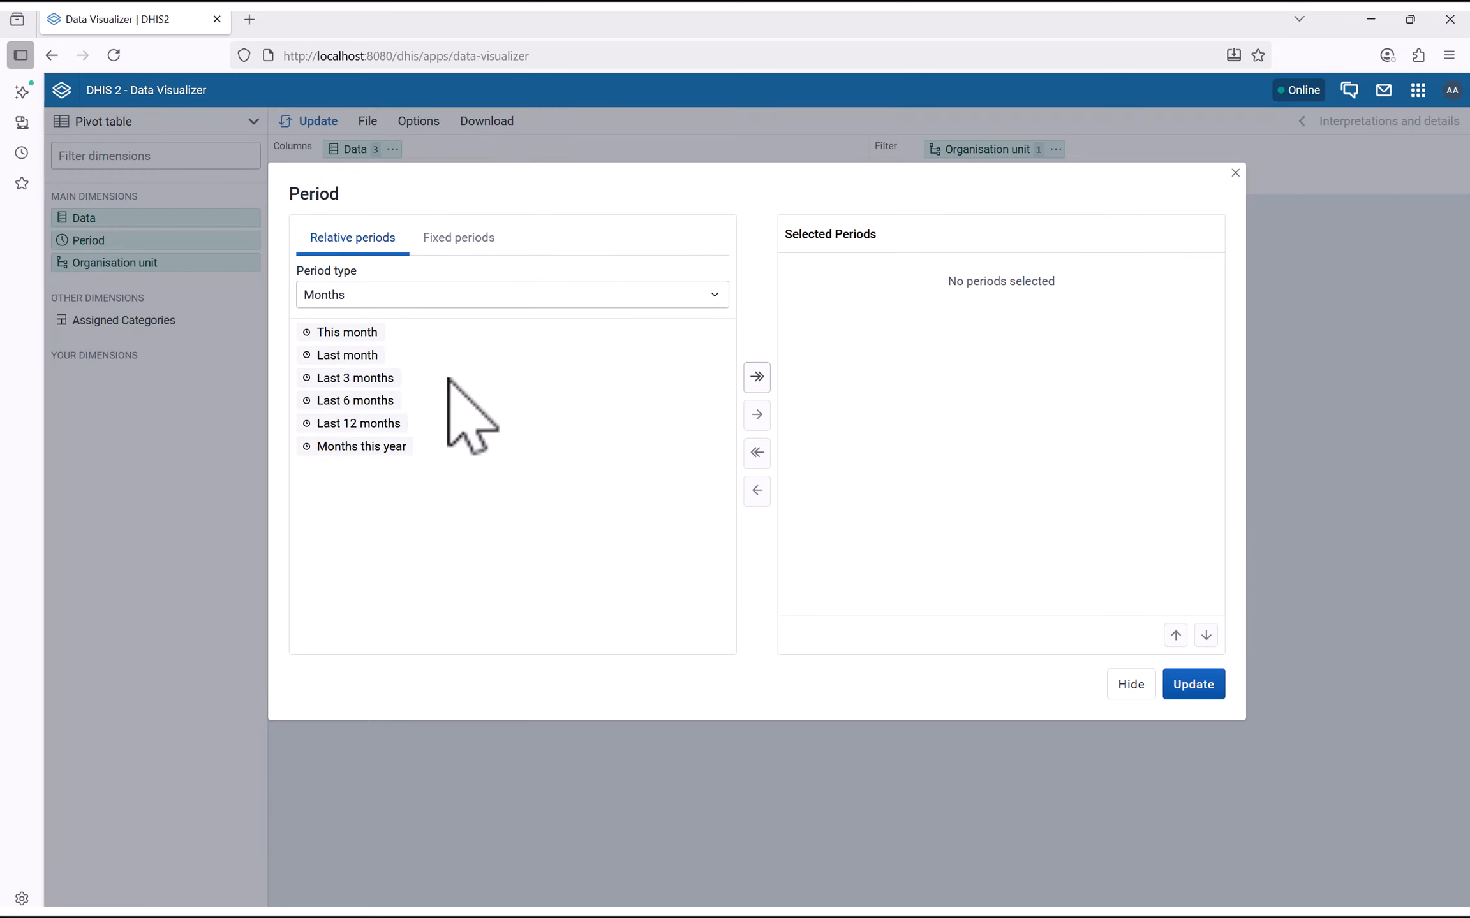
pyautogui.click(381, 299)
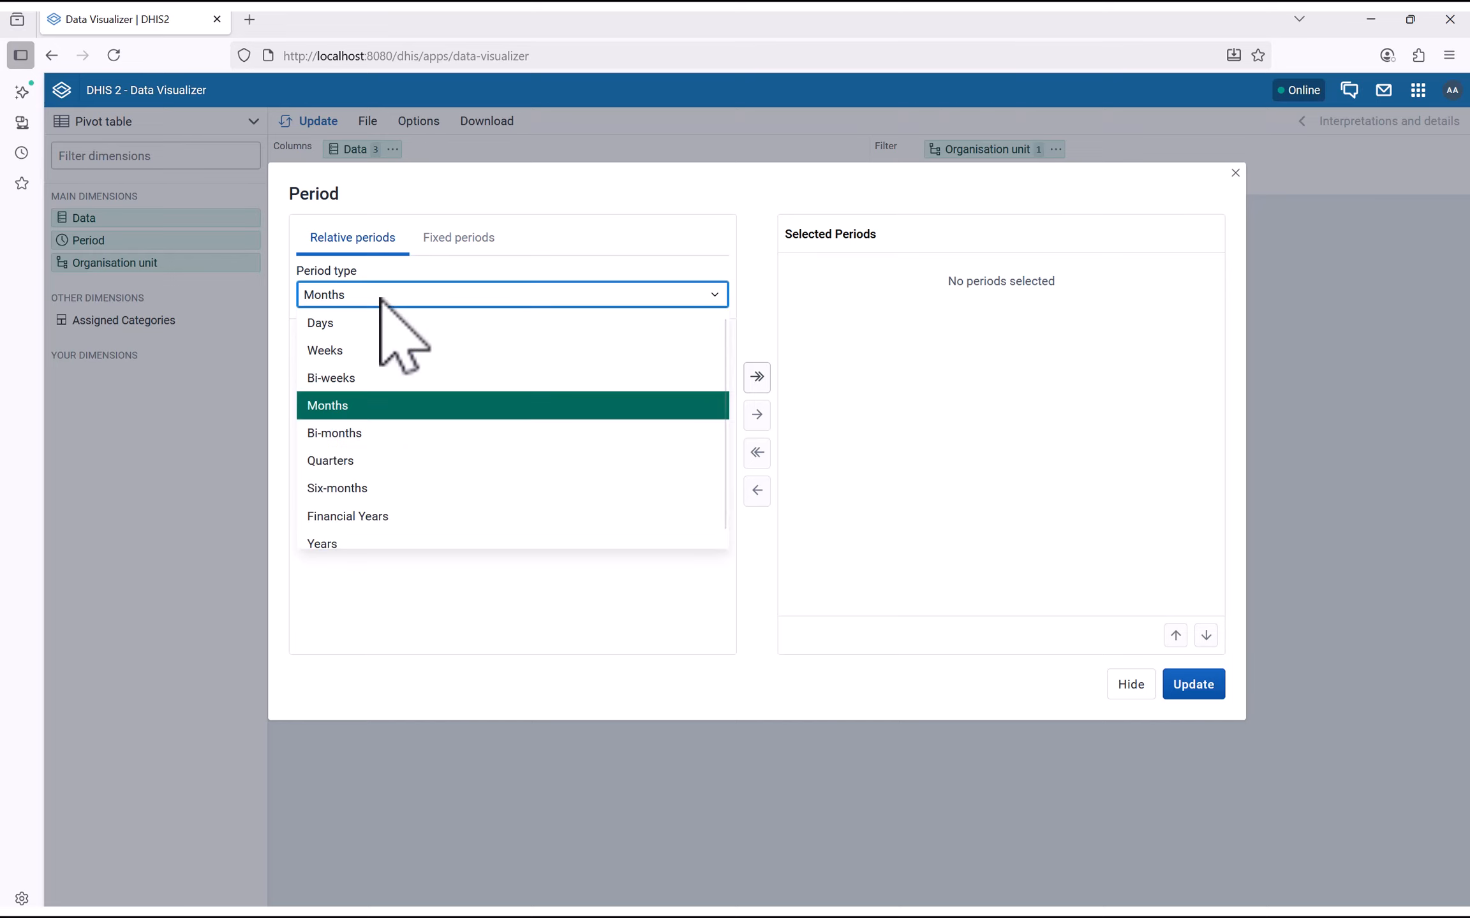
pyautogui.click(353, 351)
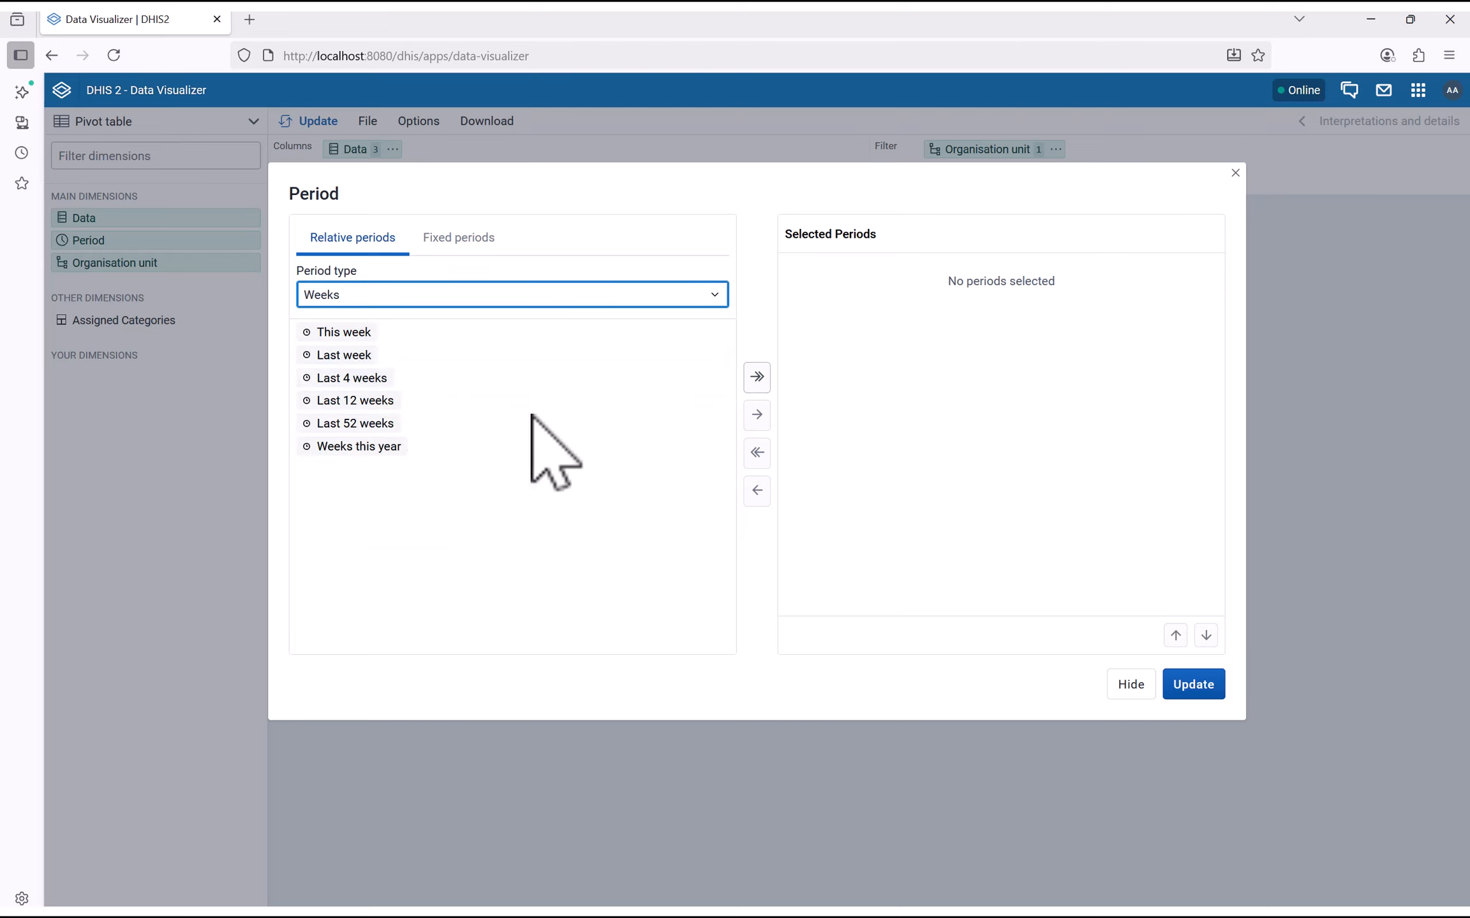
pyautogui.doubleClick(349, 333)
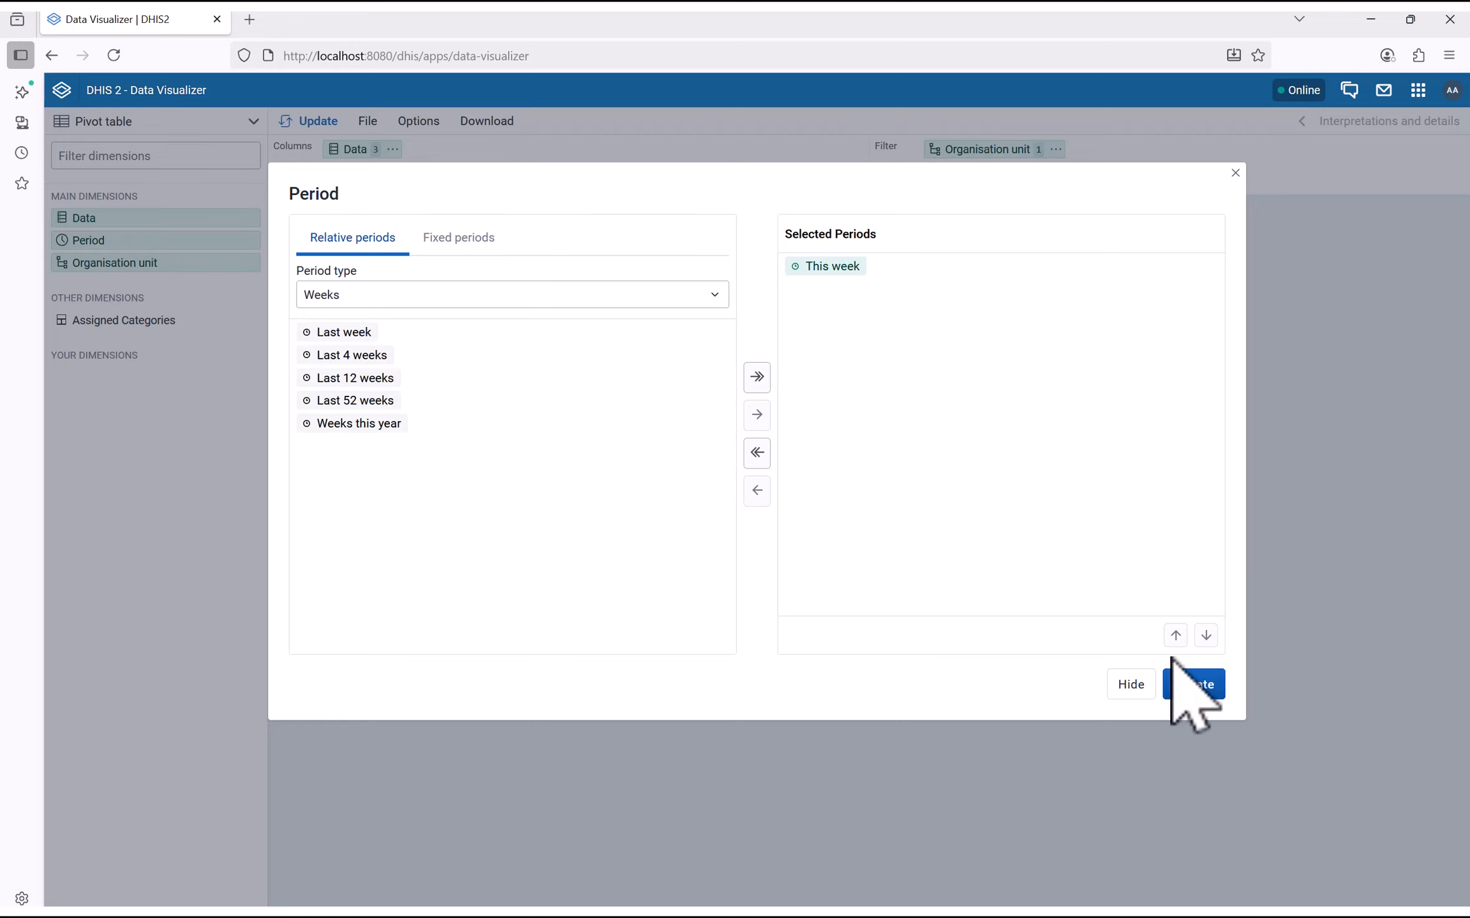
pyautogui.click(1188, 685)
pyautogui.click(969, 151)
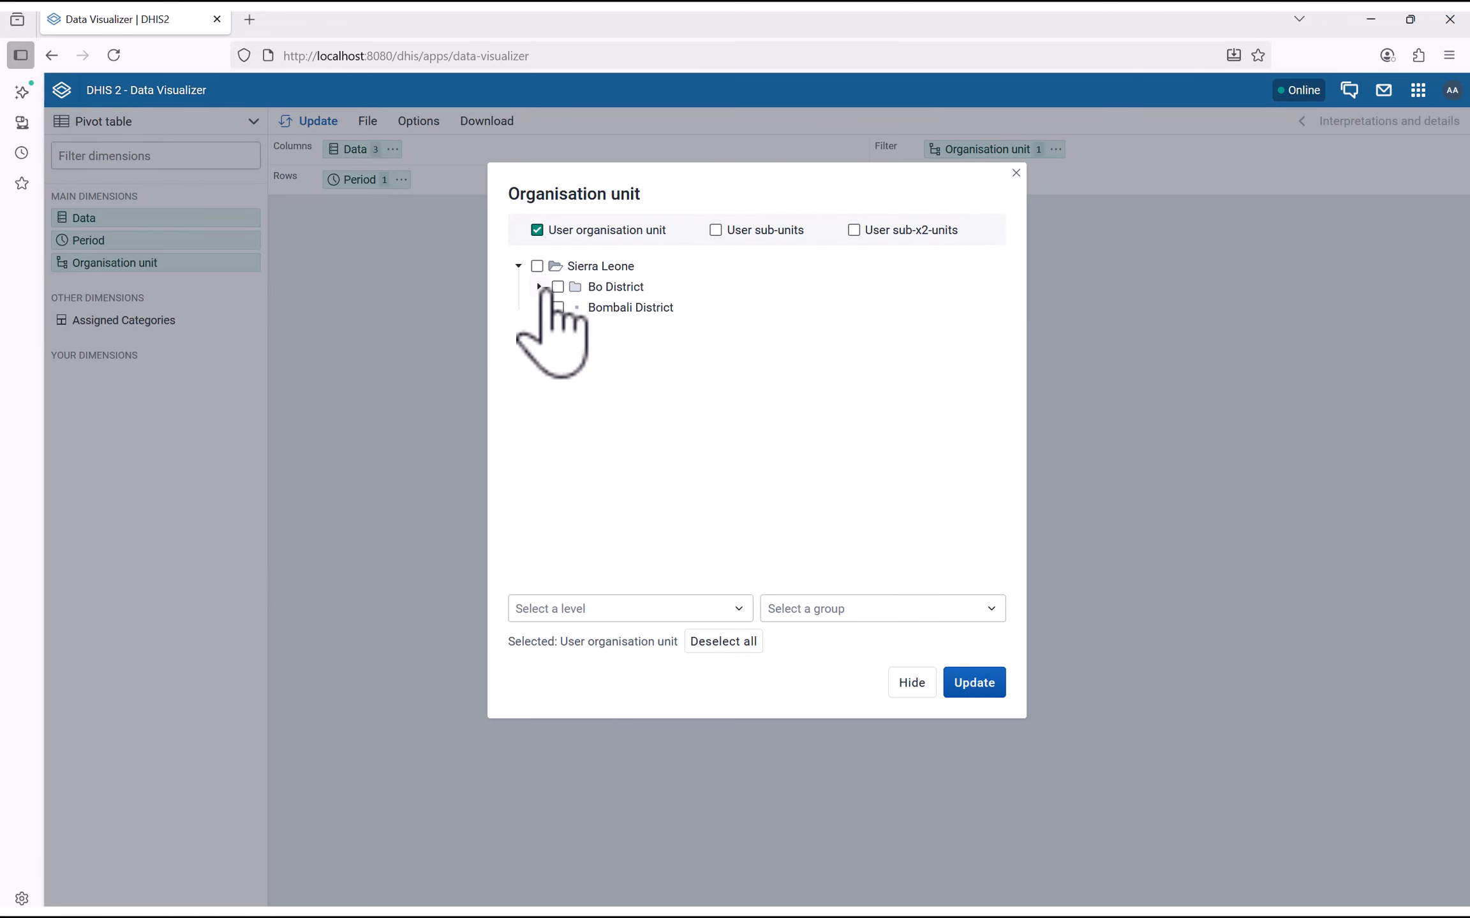
# Under Bo District > Kakua Chiefdom, tick Joe CHC and Ma Kont MCHP and update
pyautogui.click(539, 286)
pyautogui.click(559, 308)
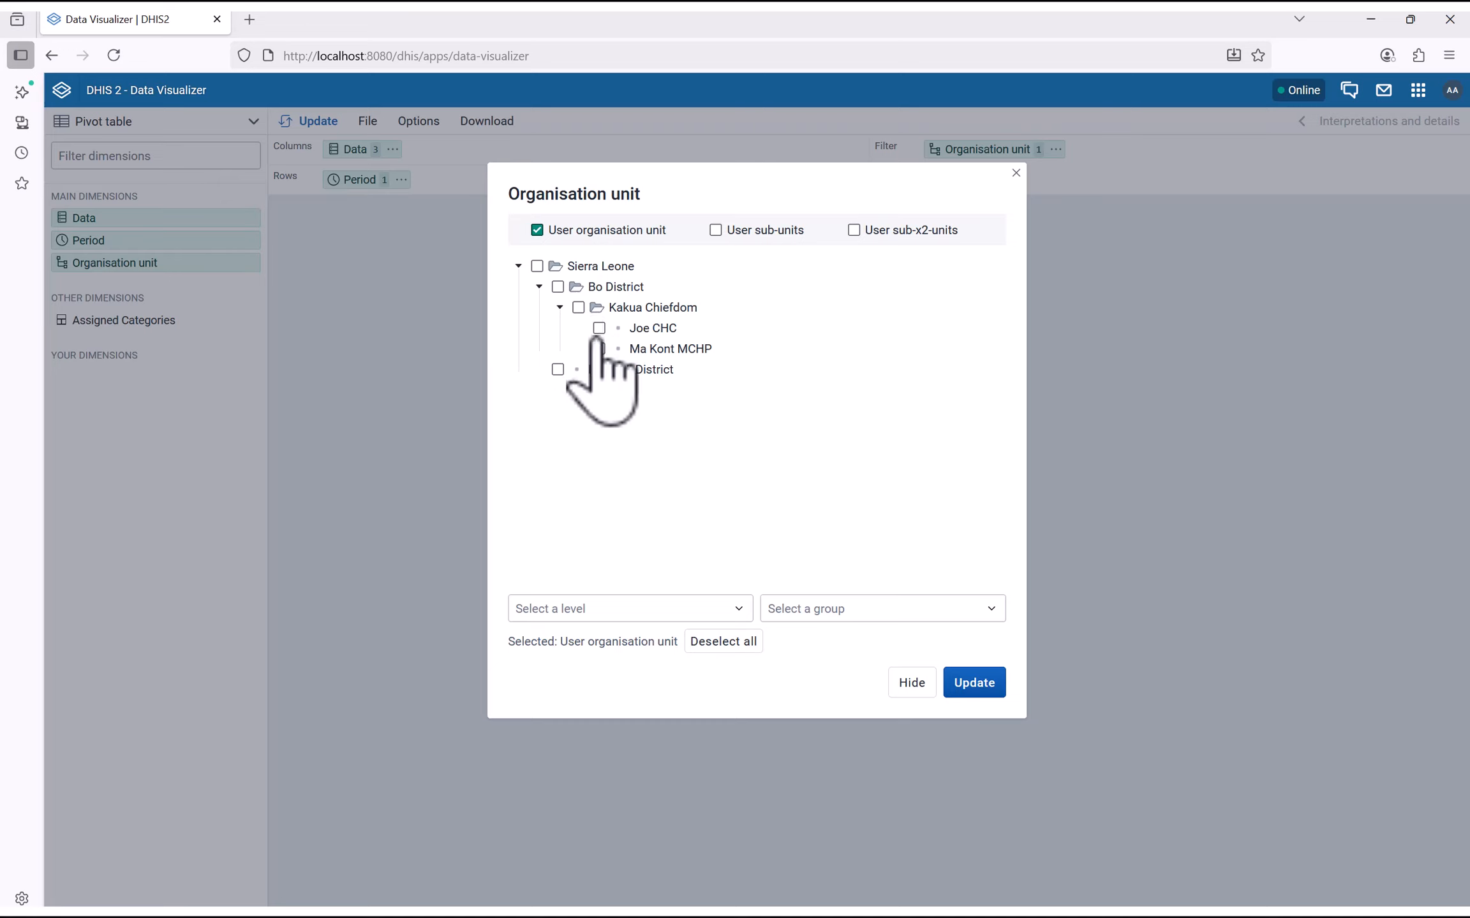
pyautogui.click(579, 309)
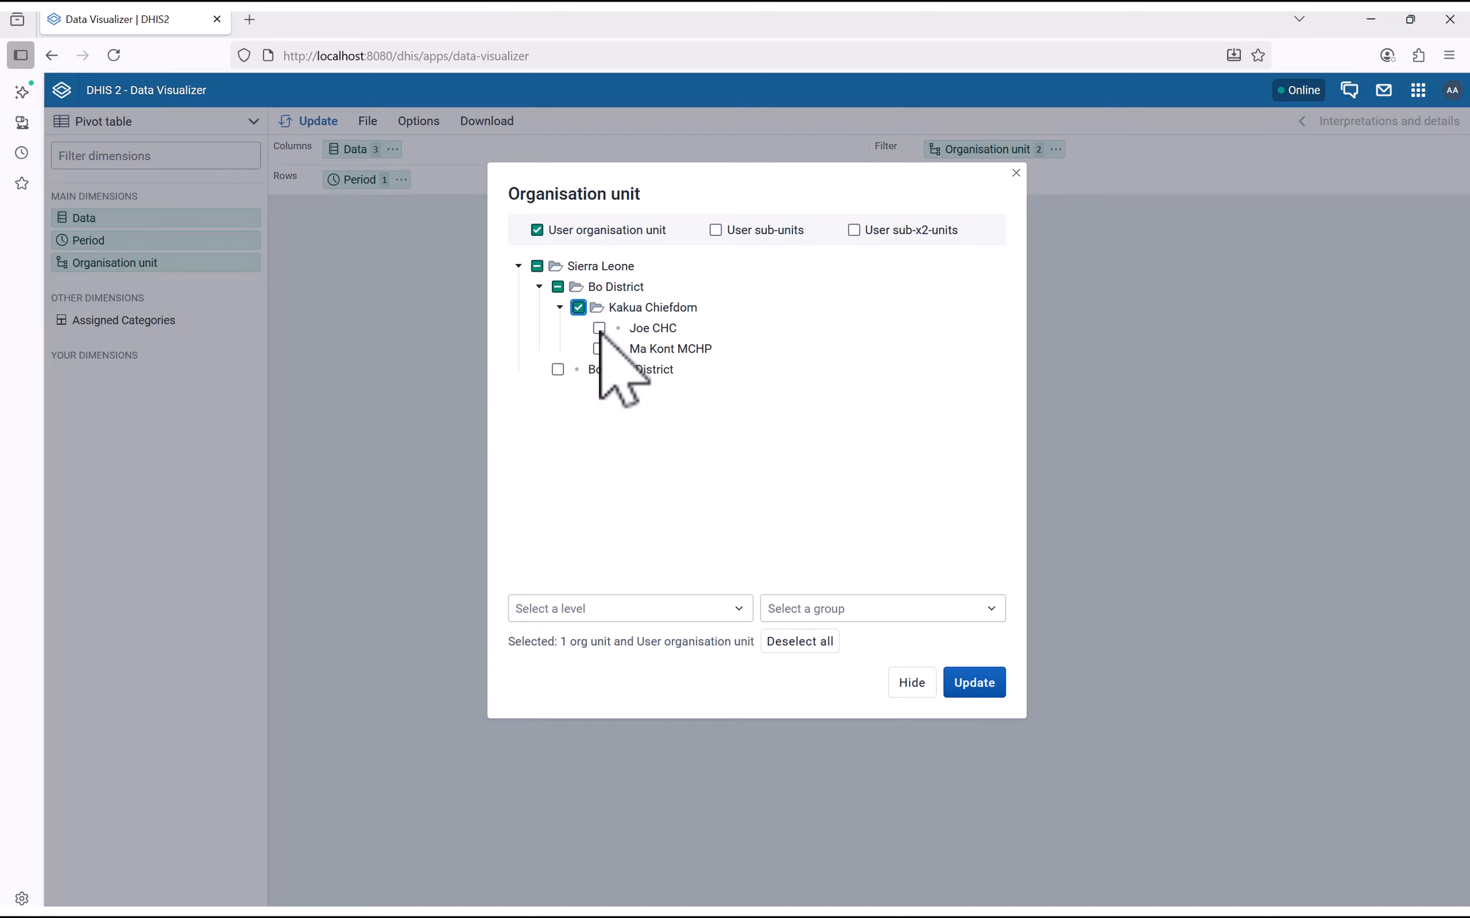
pyautogui.click(579, 309)
pyautogui.click(599, 327)
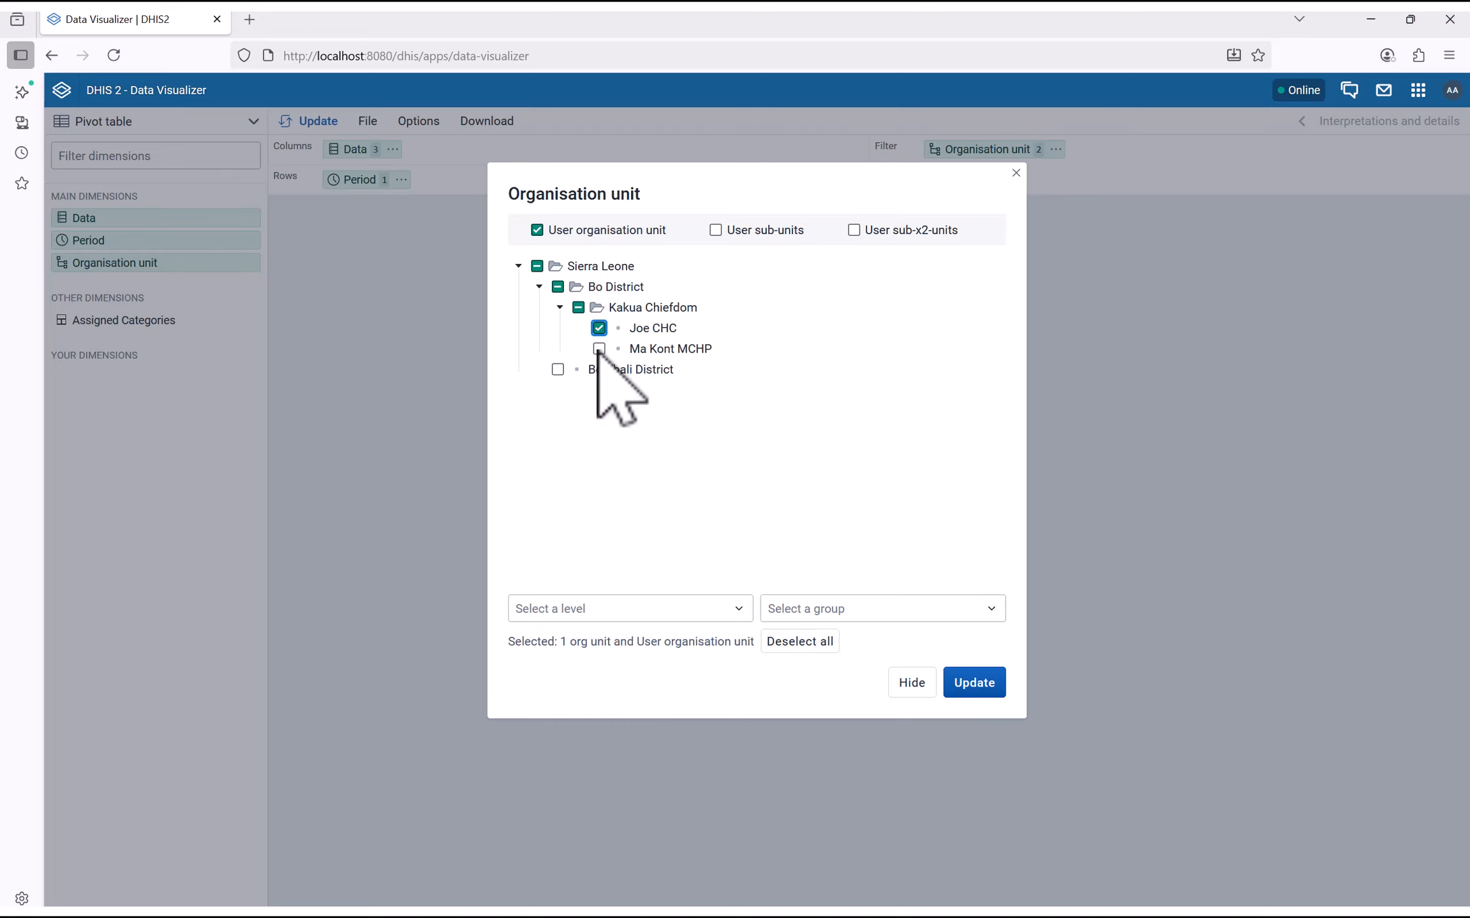
pyautogui.click(599, 348)
pyautogui.click(957, 687)
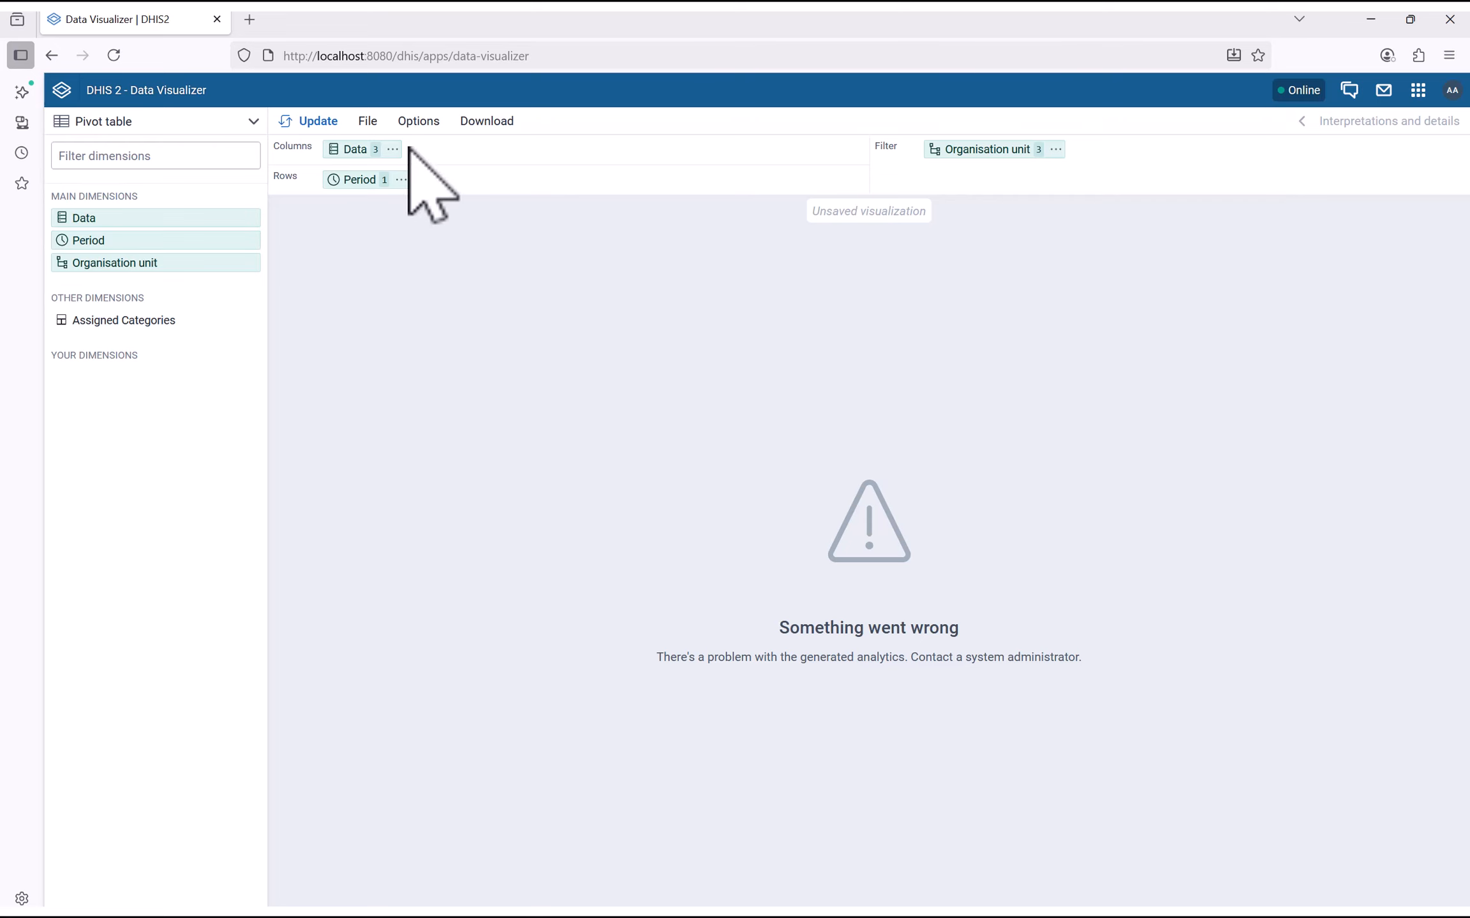
# Open Data Visualizer in a new tab by pasting its web address
pyautogui.click(250, 20)
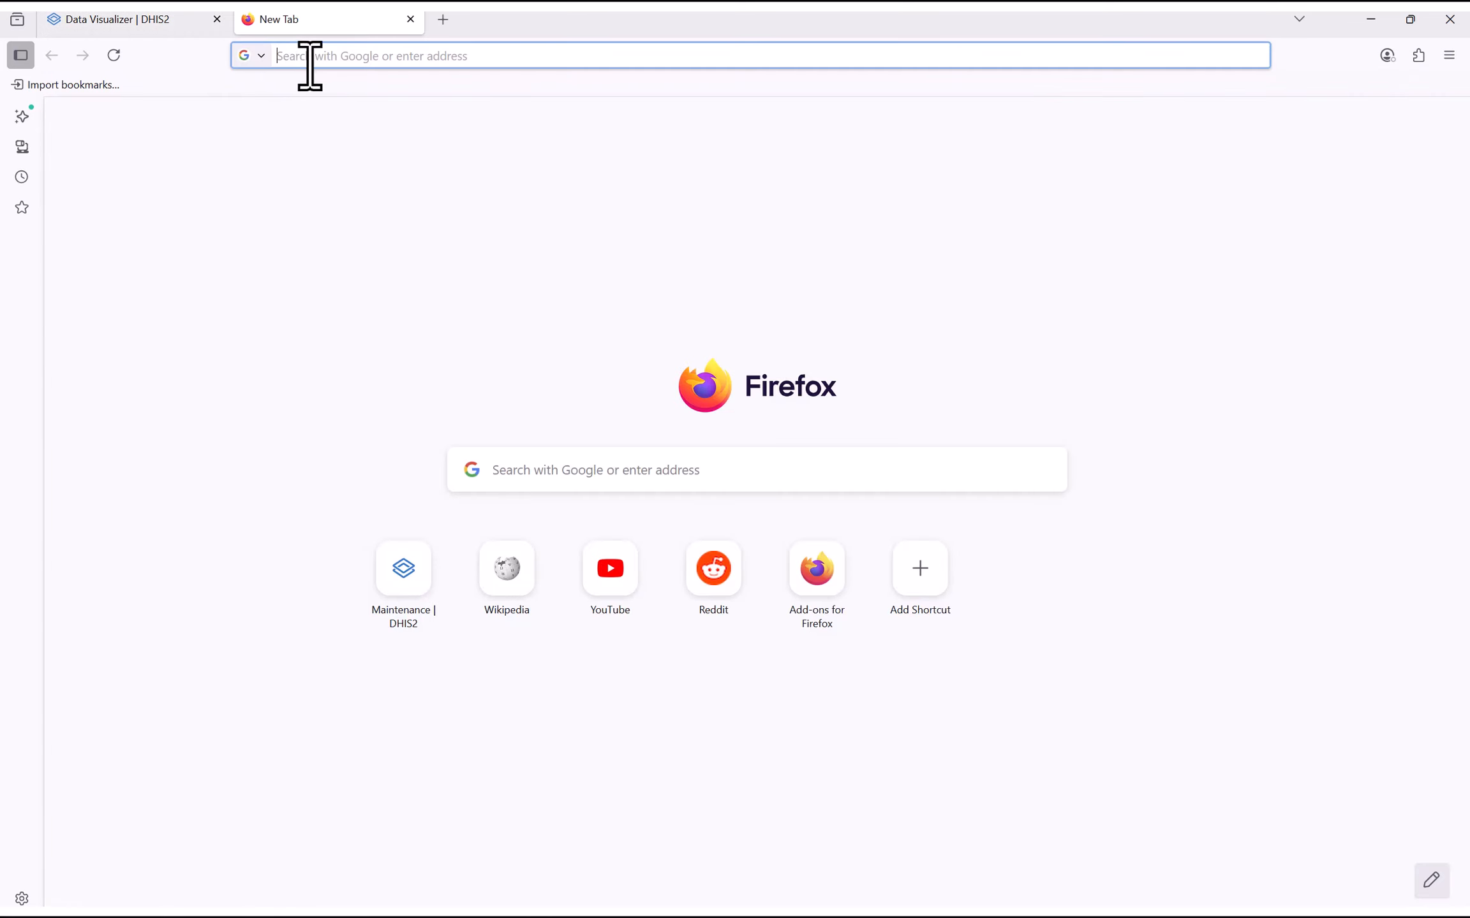
pyautogui.click(153, 23)
pyautogui.click(369, 56)
pyautogui.hotkey('ctrl', 'c')
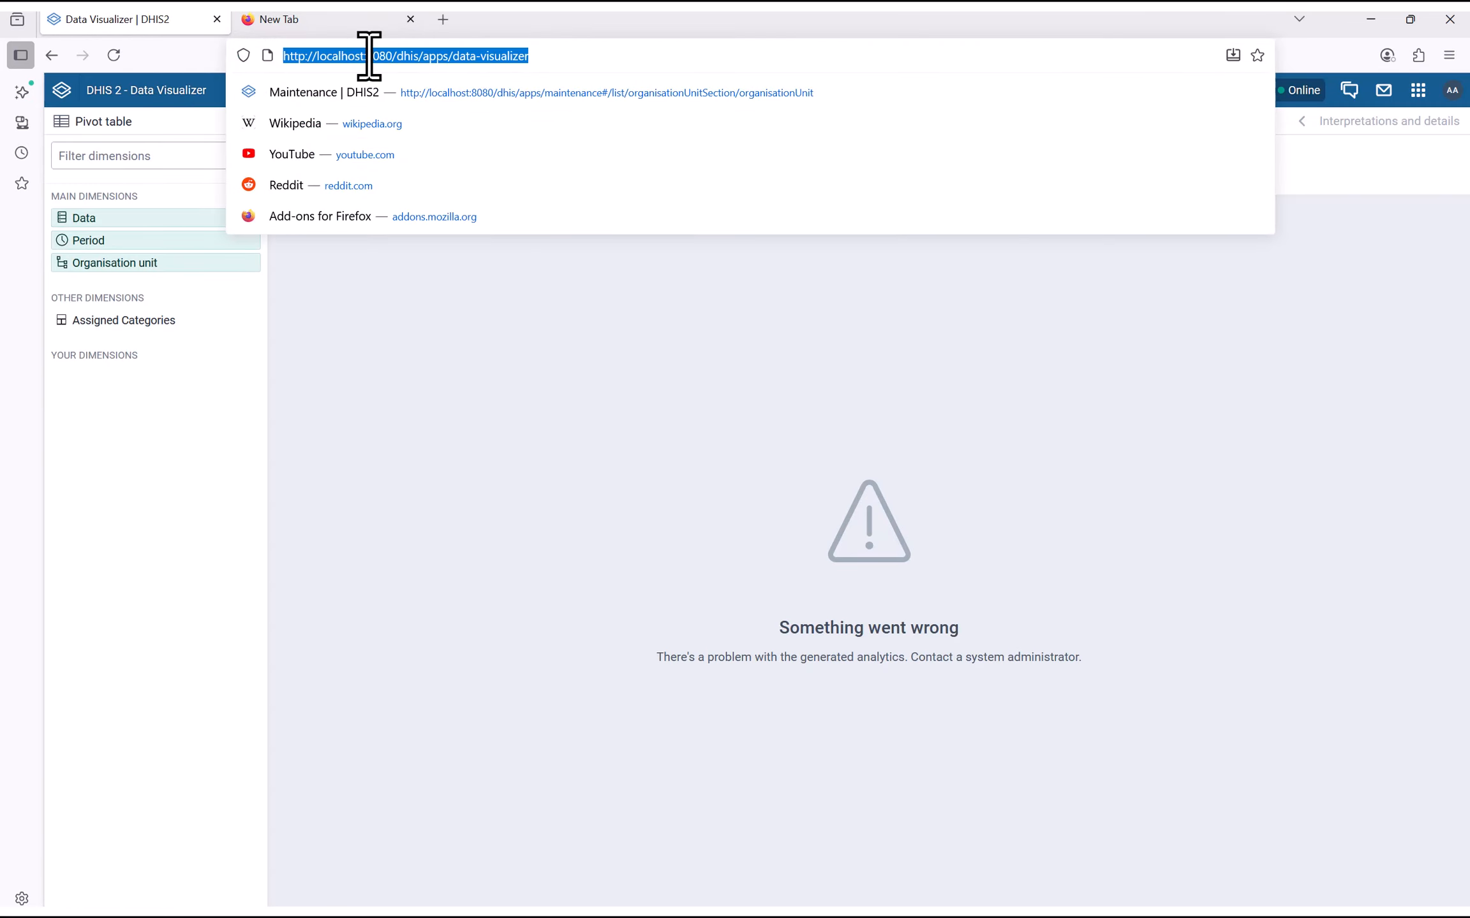
pyautogui.click(358, 19)
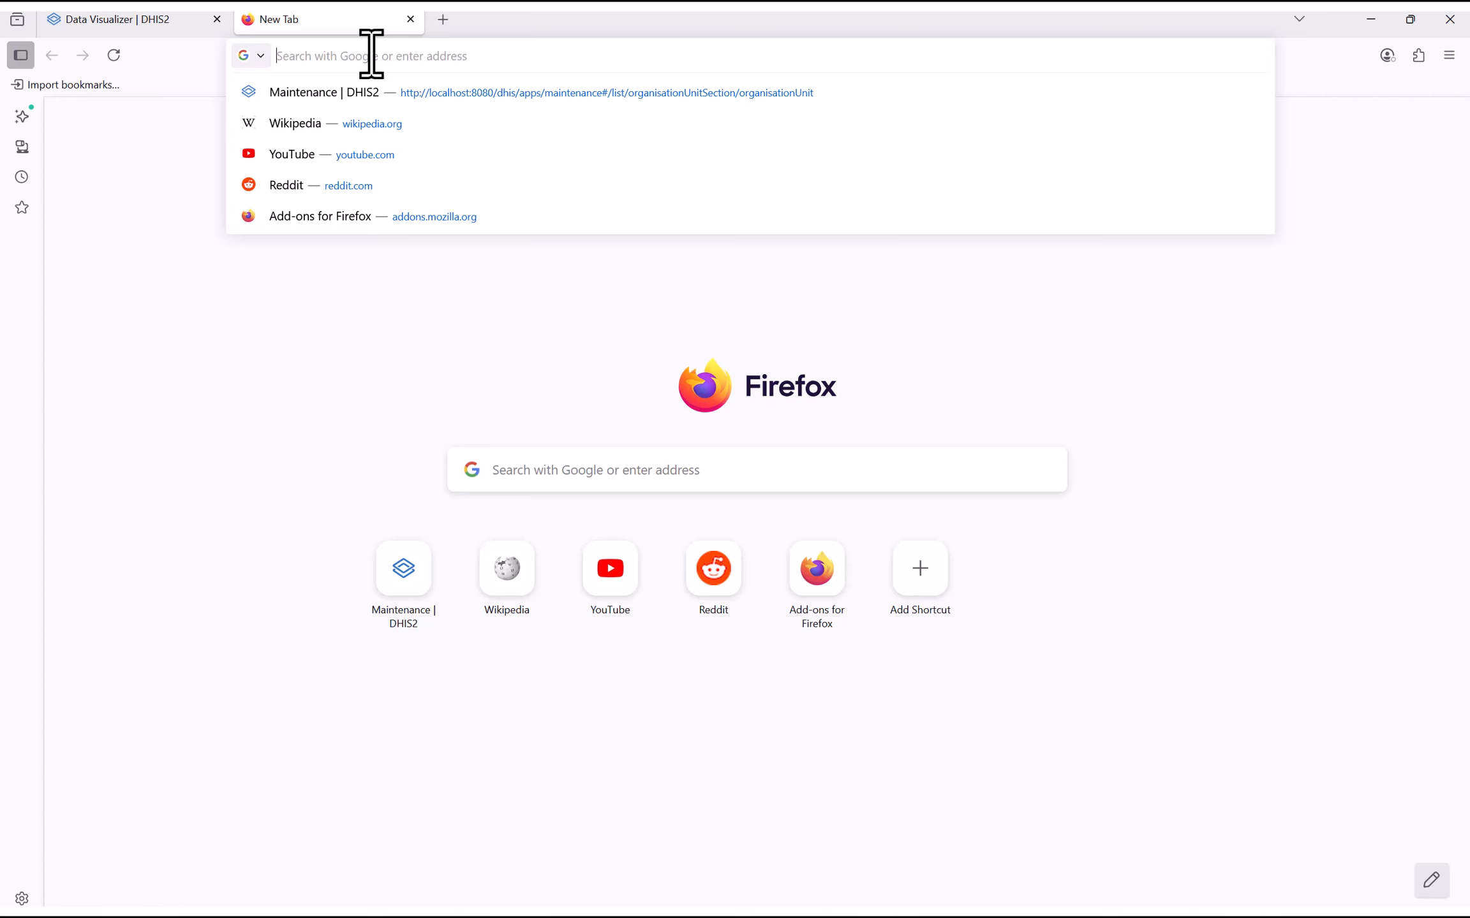
pyautogui.hotkey('ctrl', 'v')
pyautogui.press('Return')
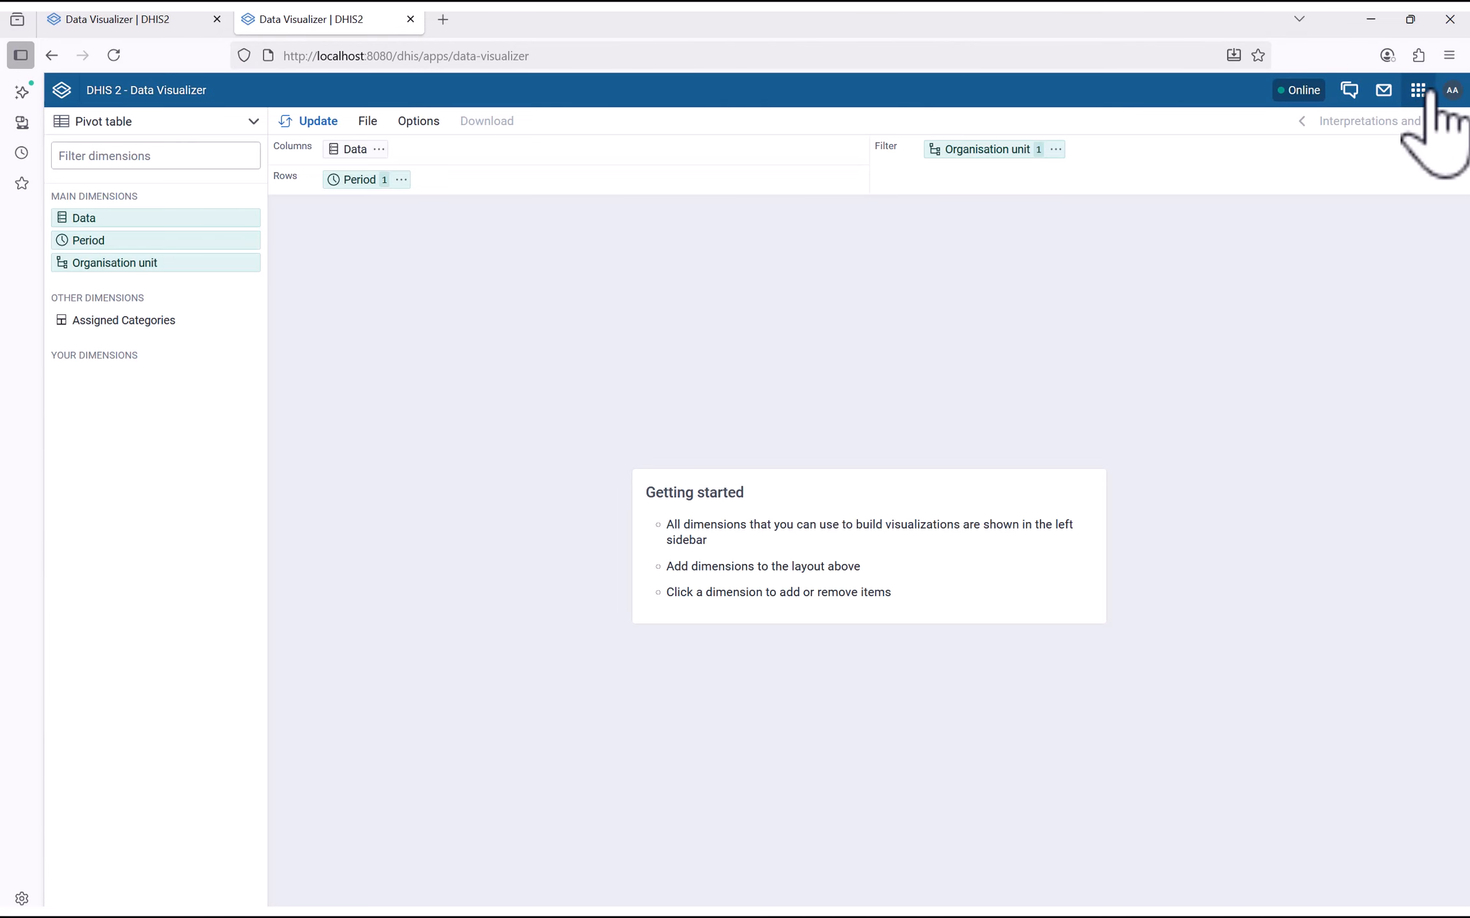
# Switch that tab to the Usage Analytics app from the full apps list
pyautogui.click(1429, 91)
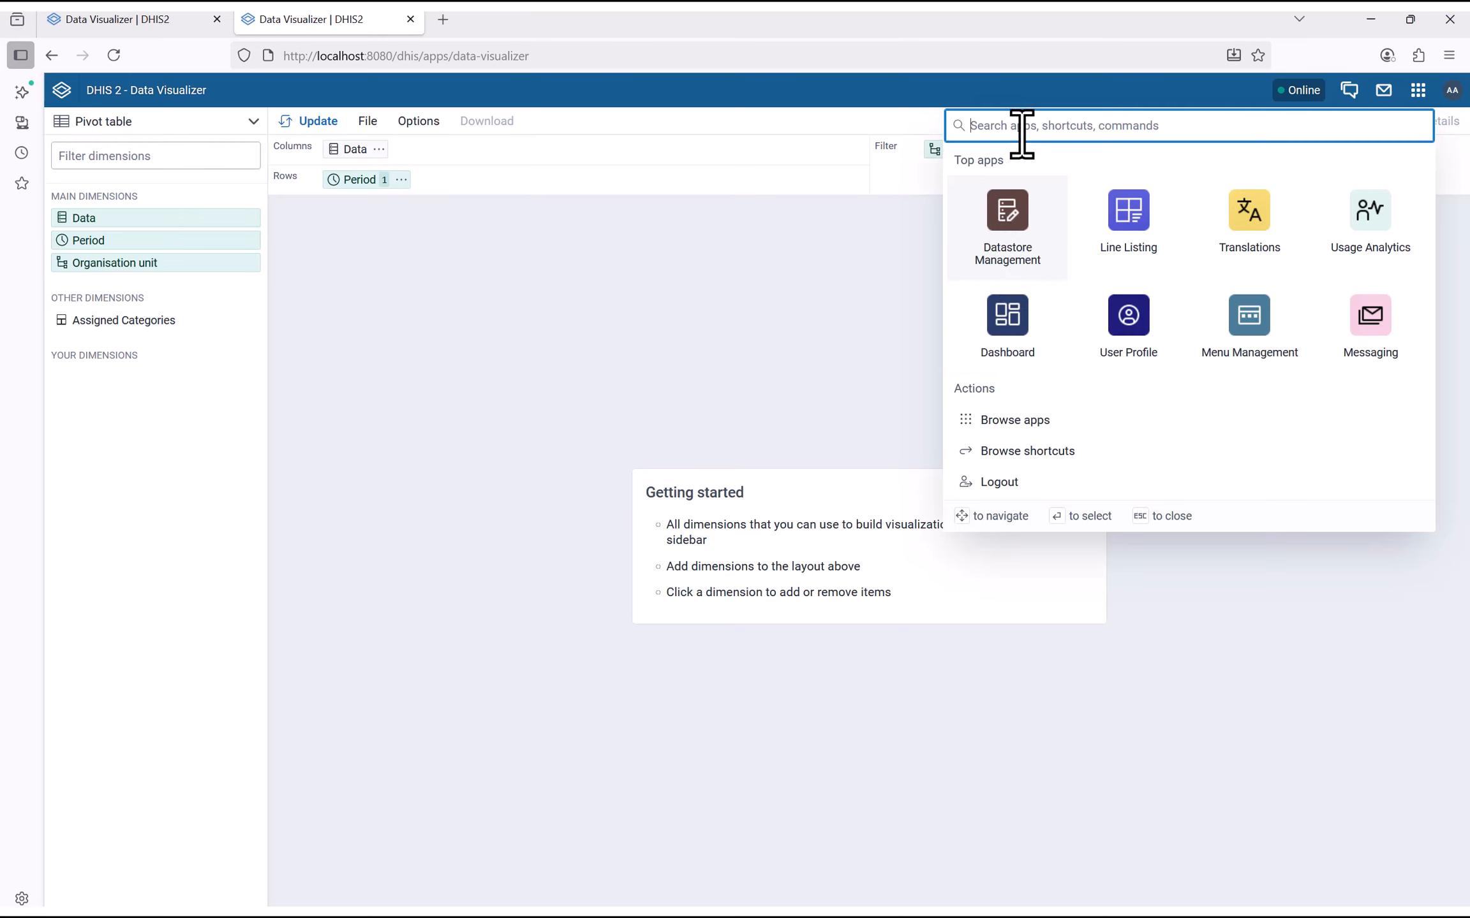
pyautogui.click(999, 419)
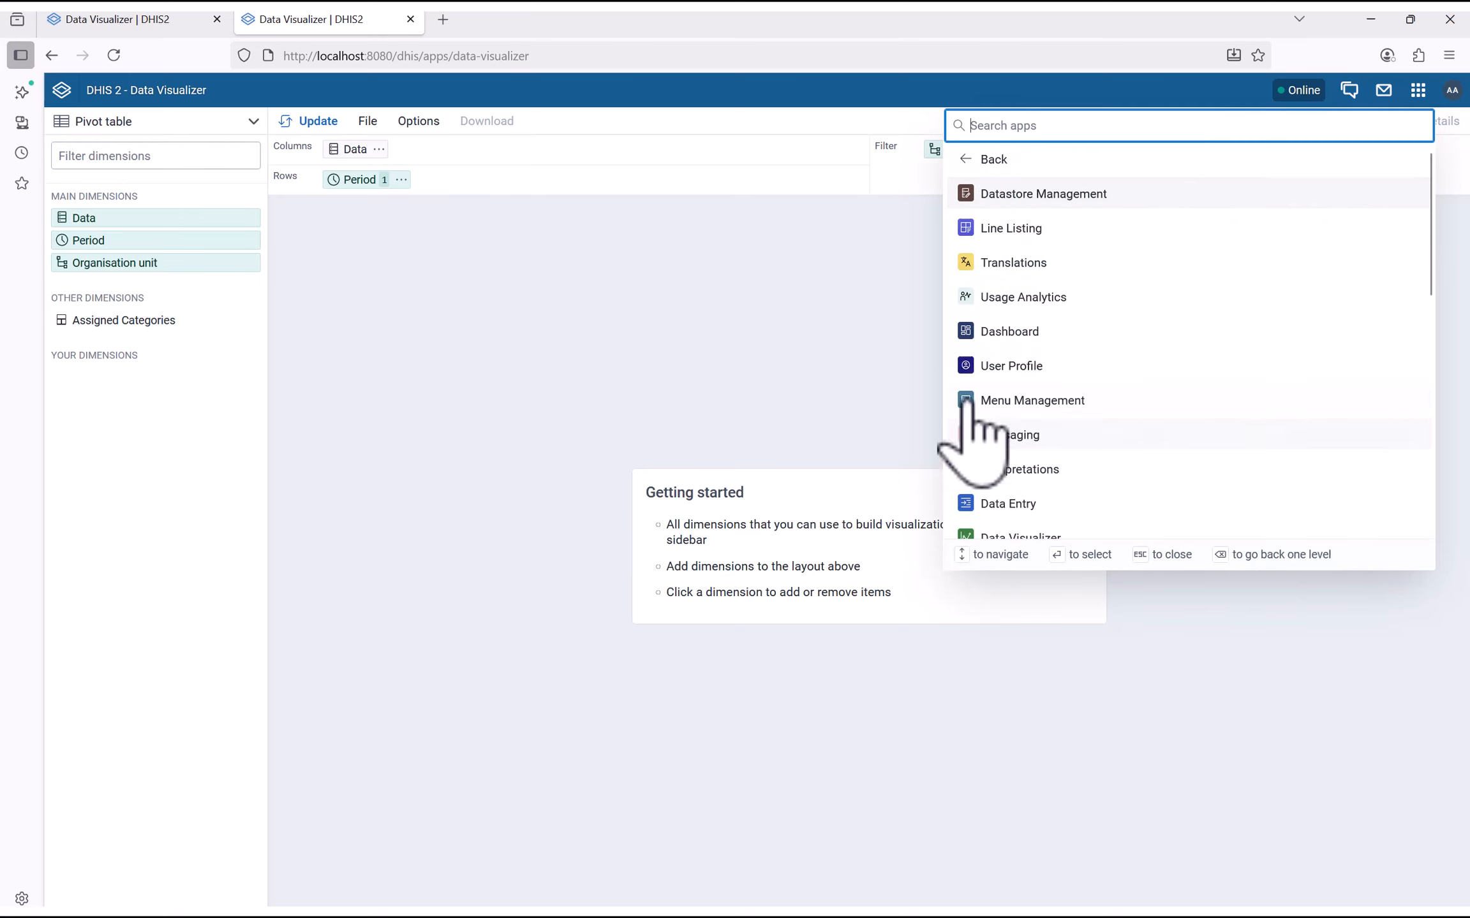
pyautogui.click(1024, 298)
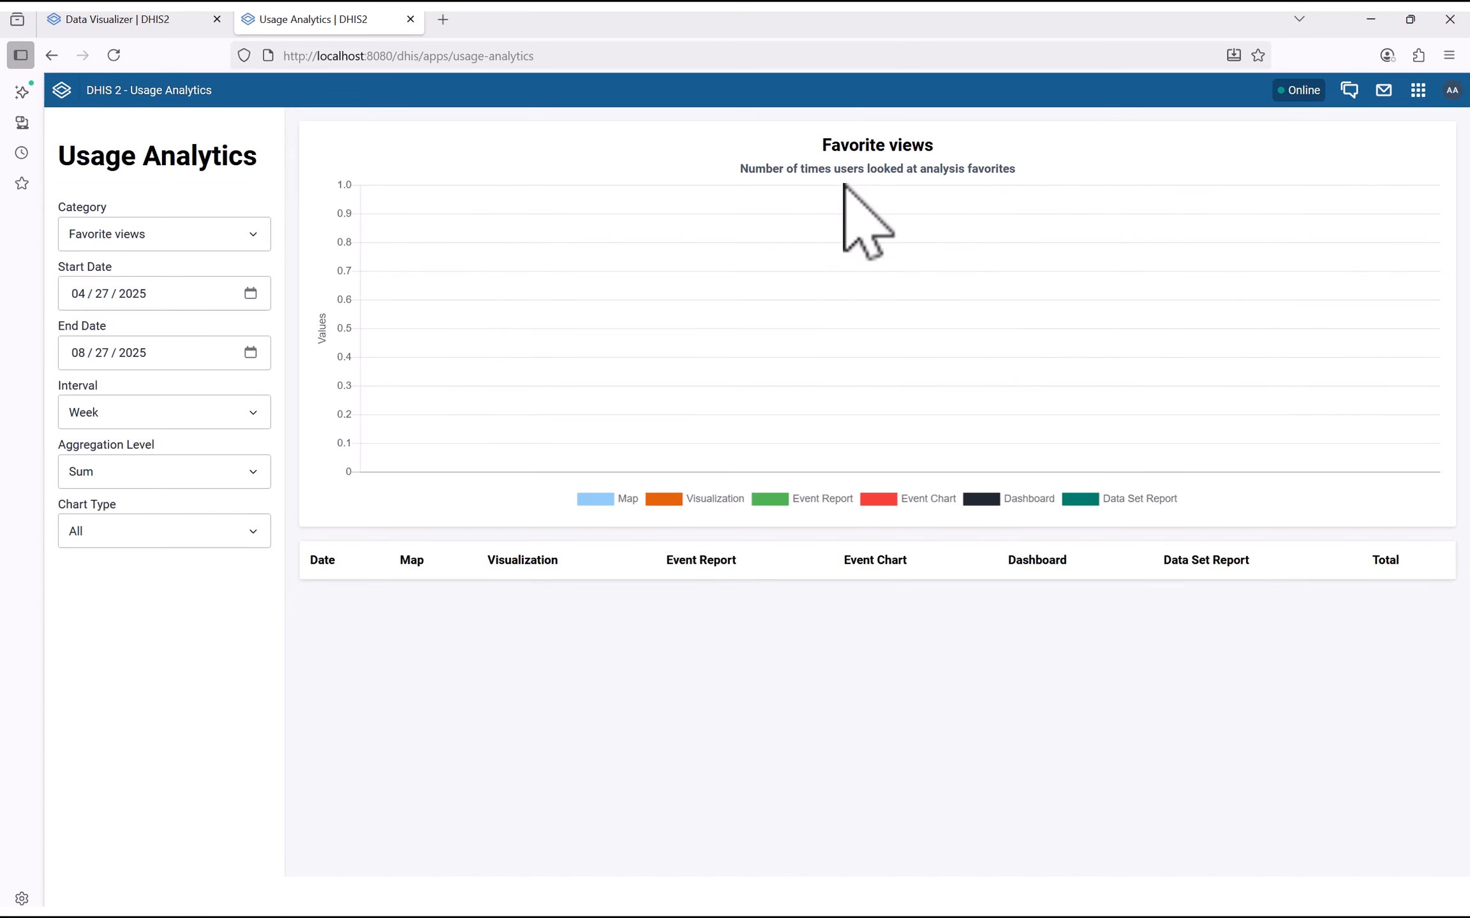
# Browse down through the full list of DHIS2 apps
pyautogui.click(1418, 89)
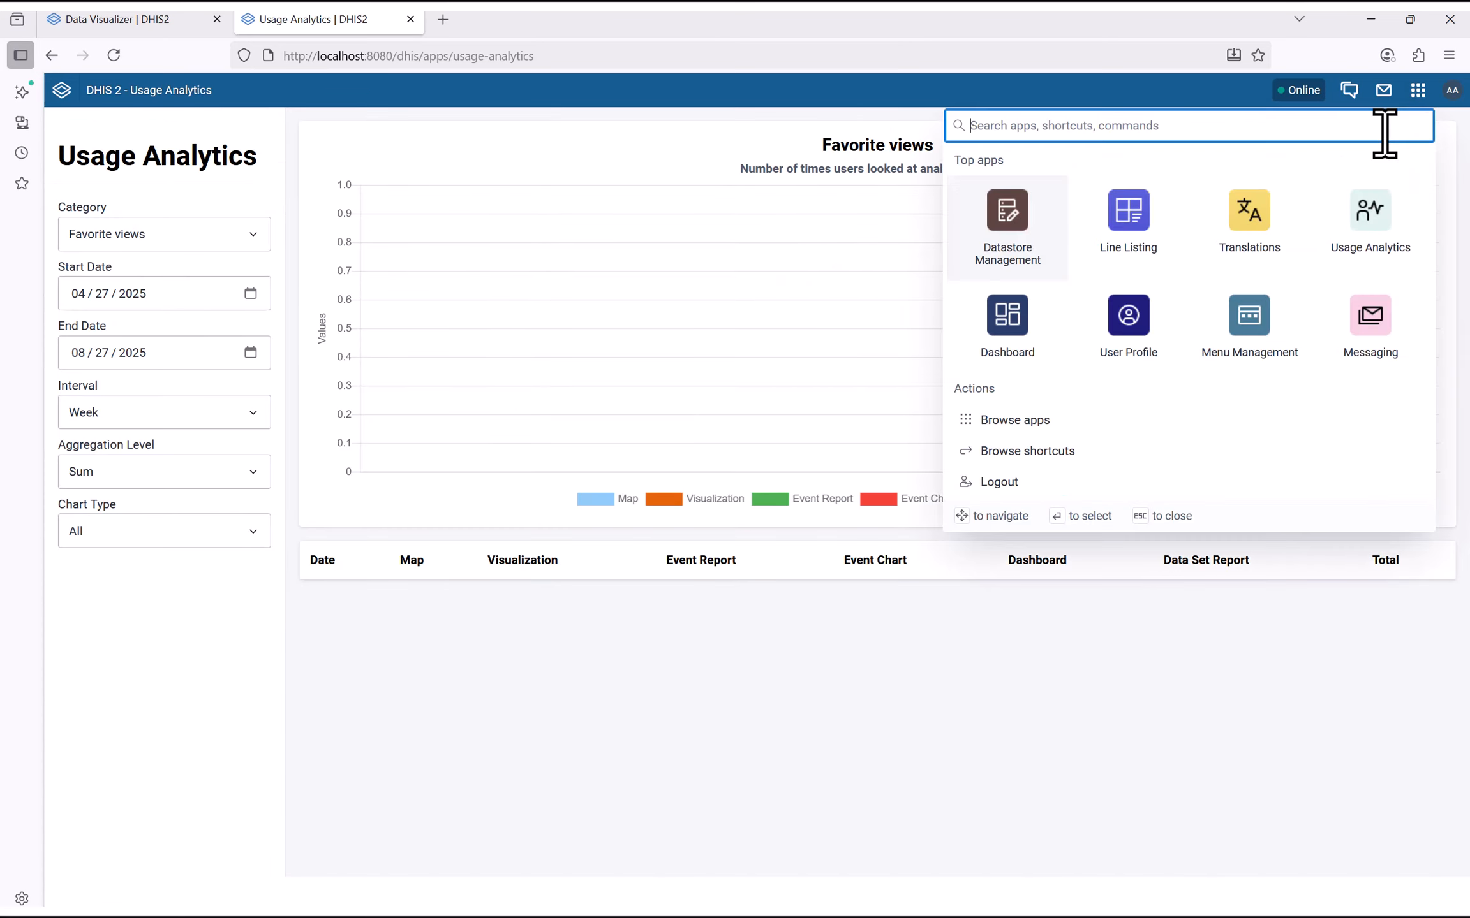
pyautogui.click(1046, 420)
pyautogui.scroll(-3, 1056, 434)
pyautogui.scroll(-1, 1053, 414)
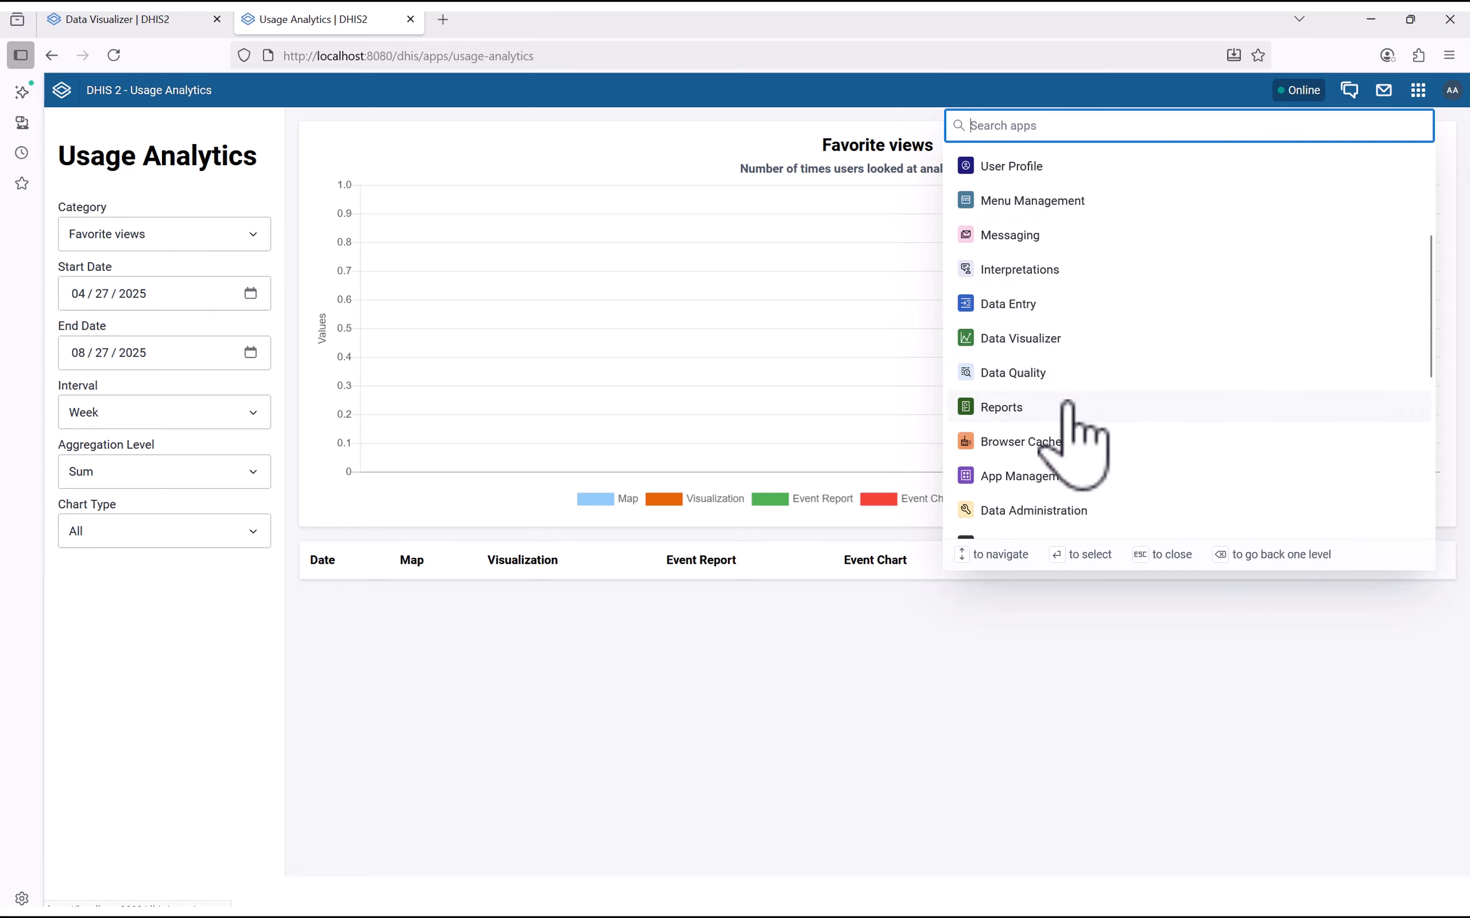
pyautogui.scroll(-3, 1075, 418)
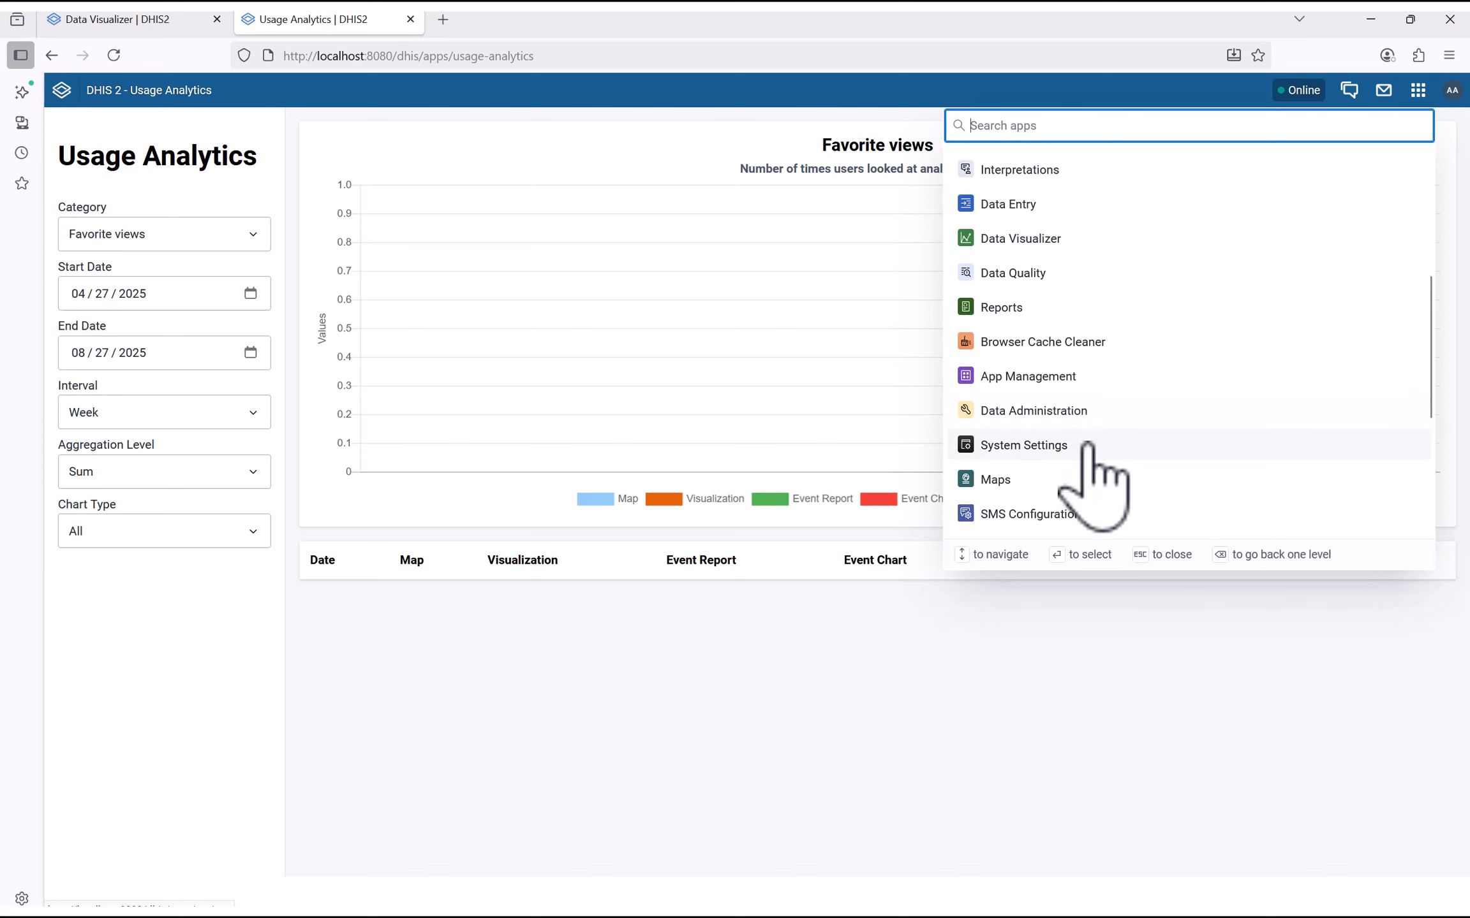
# In Data Administration, regenerate analytics tables skipping enrollment and event data, then return to Data Visualizer
pyautogui.click(1047, 411)
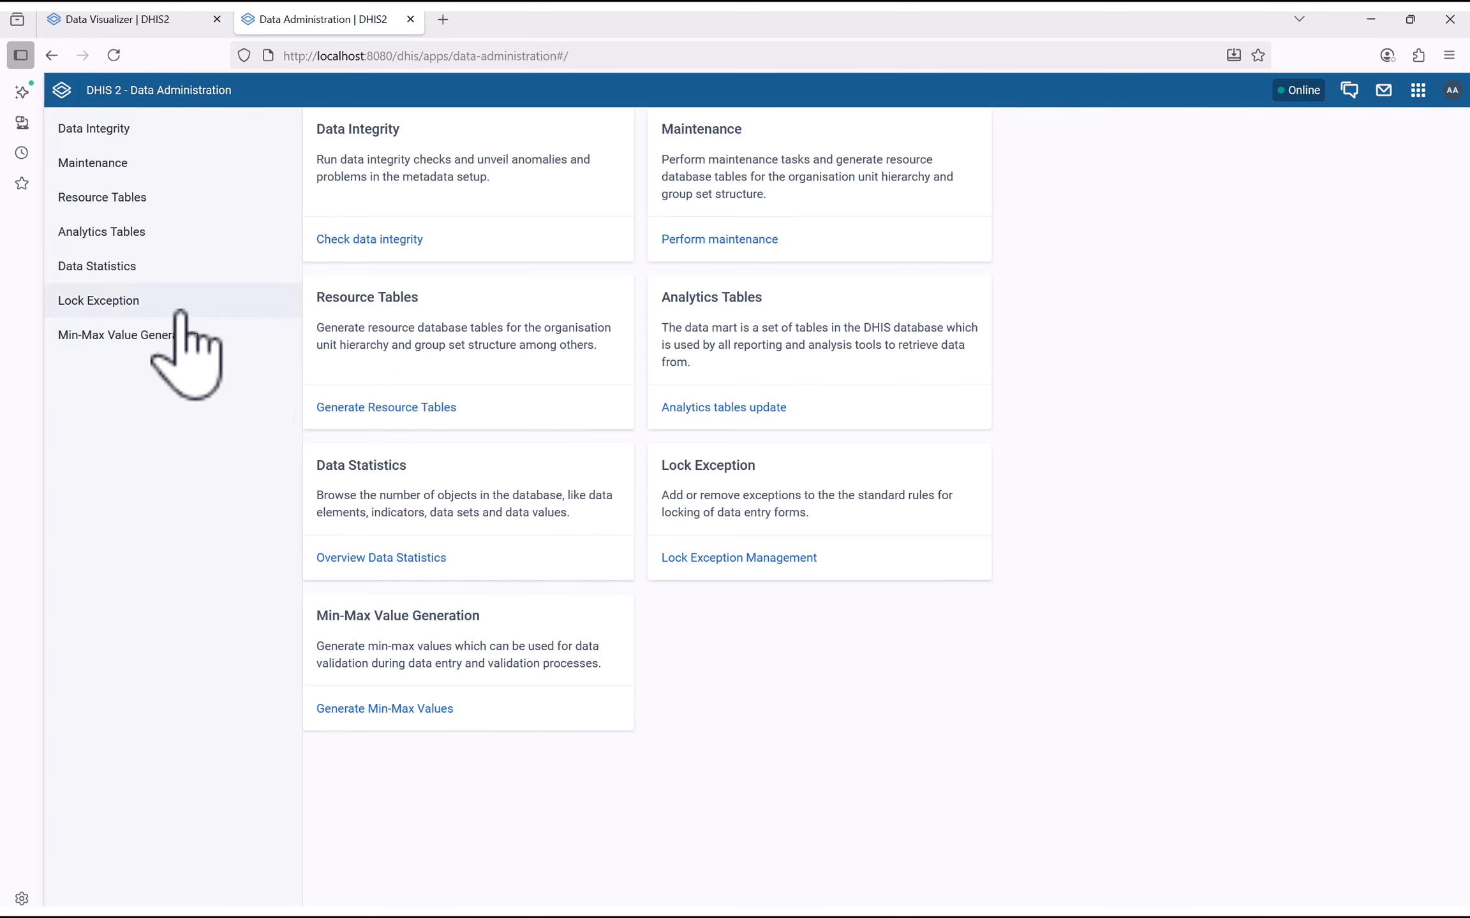
pyautogui.click(104, 239)
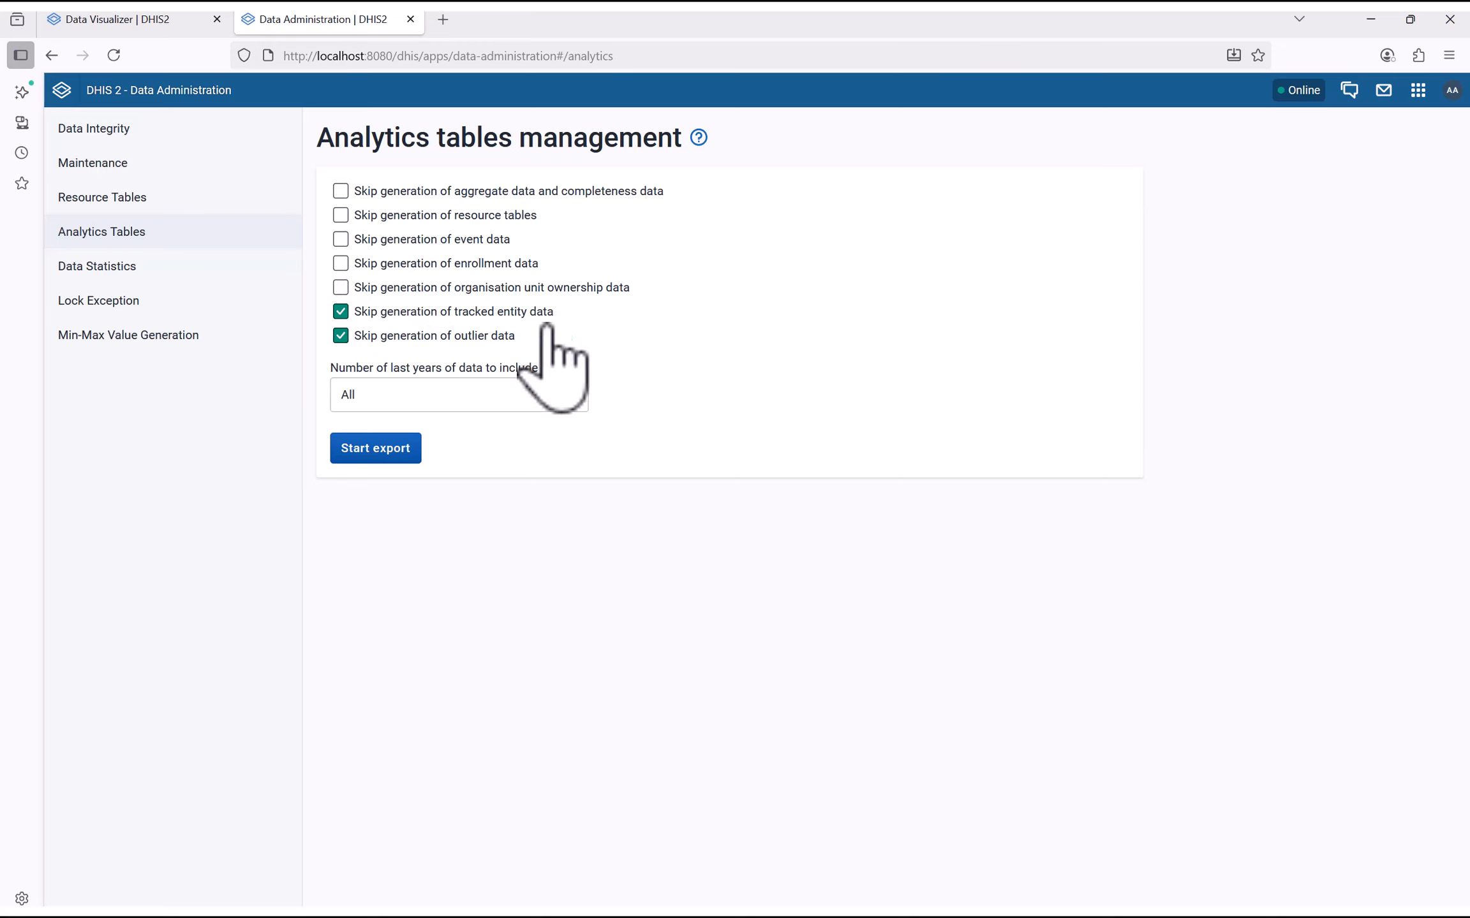
pyautogui.click(361, 264)
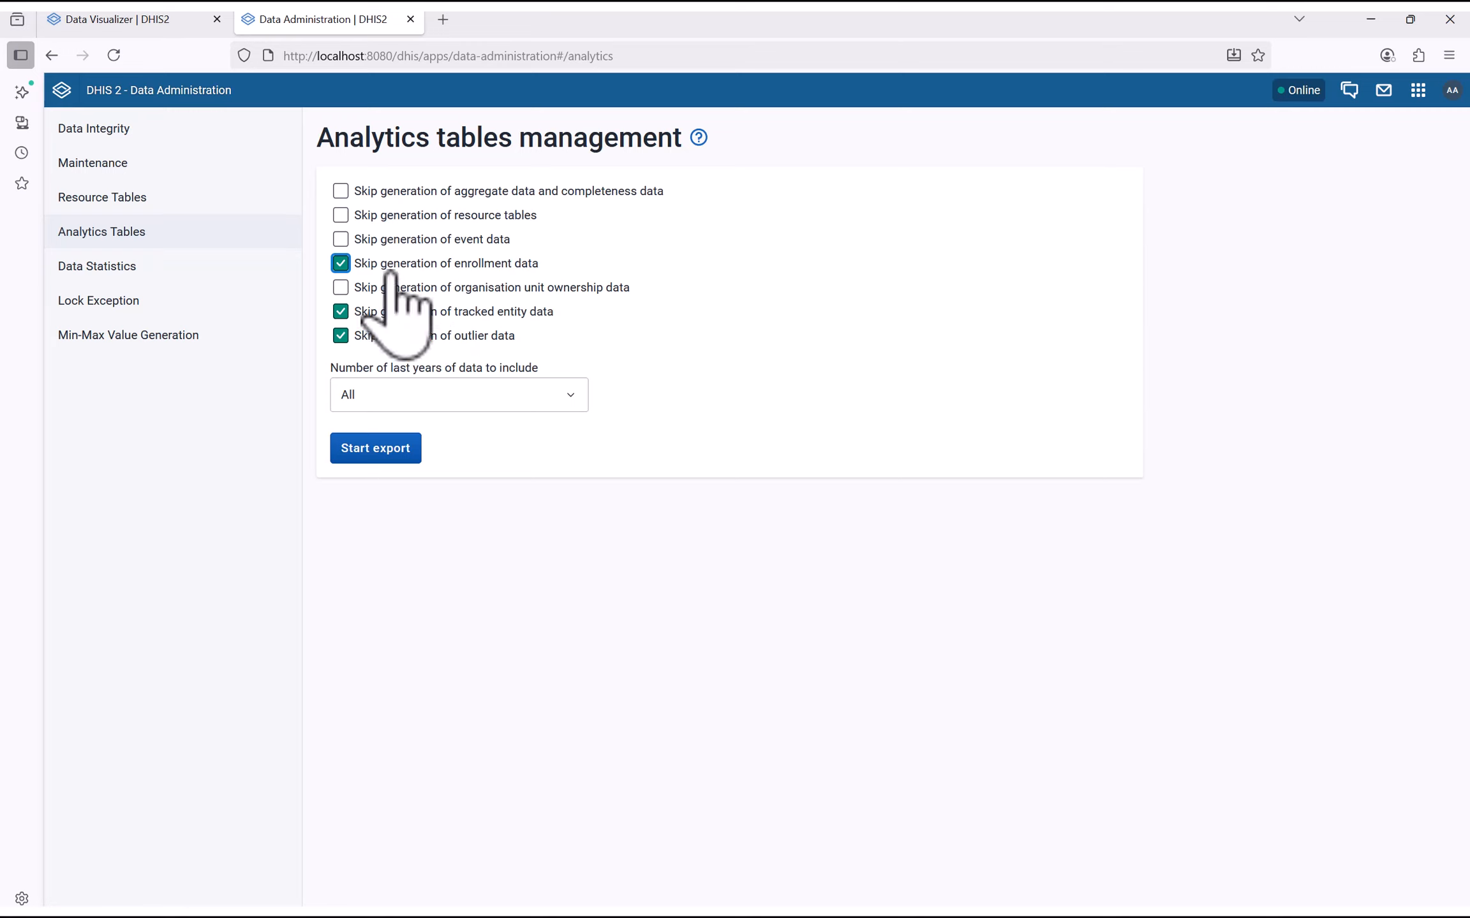
pyautogui.click(374, 240)
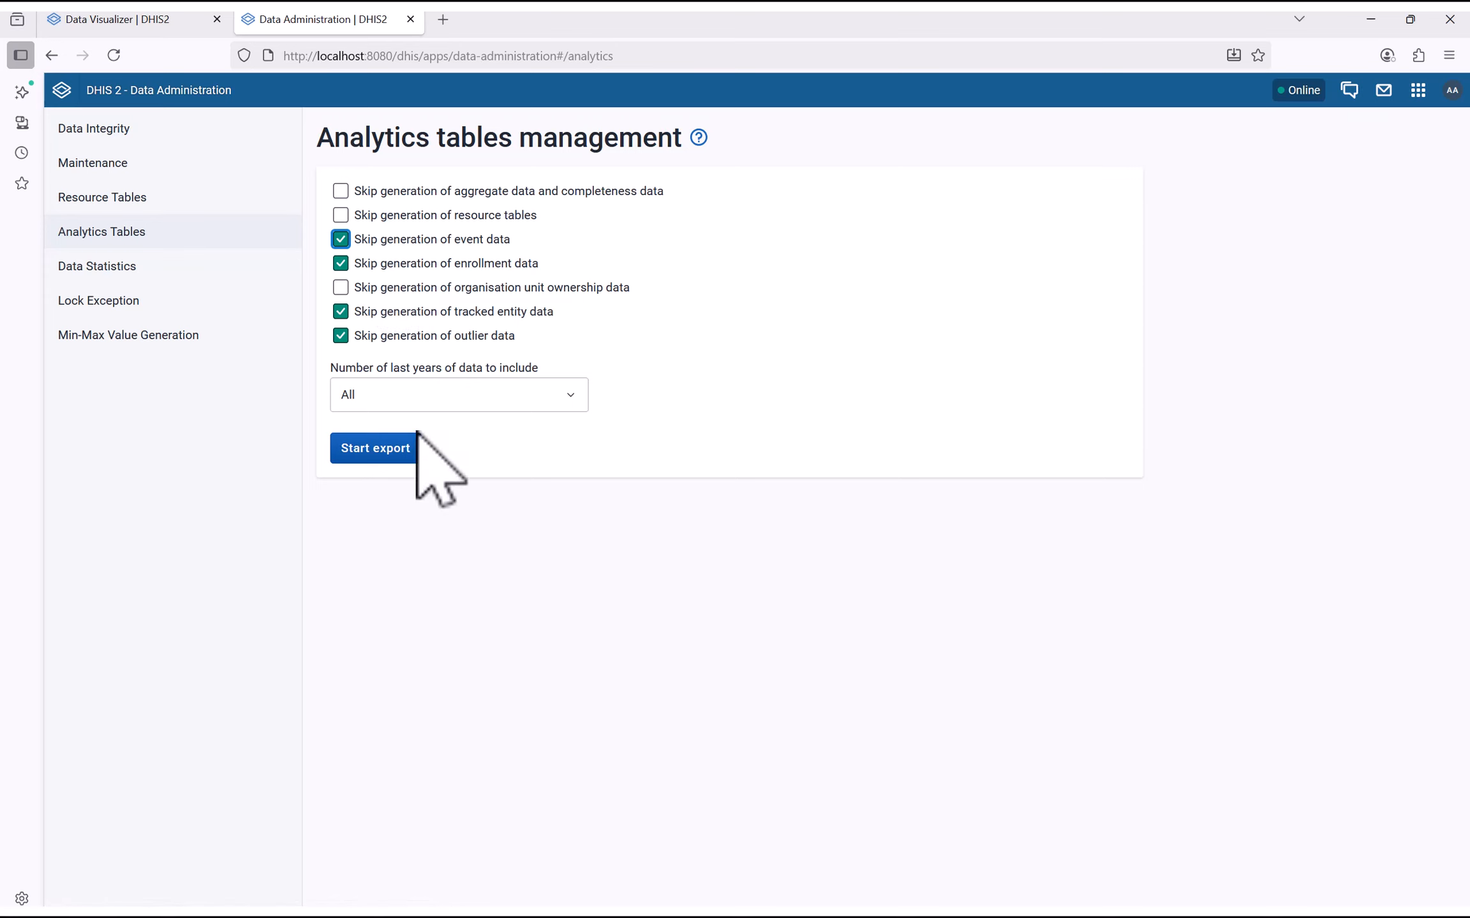
pyautogui.click(383, 456)
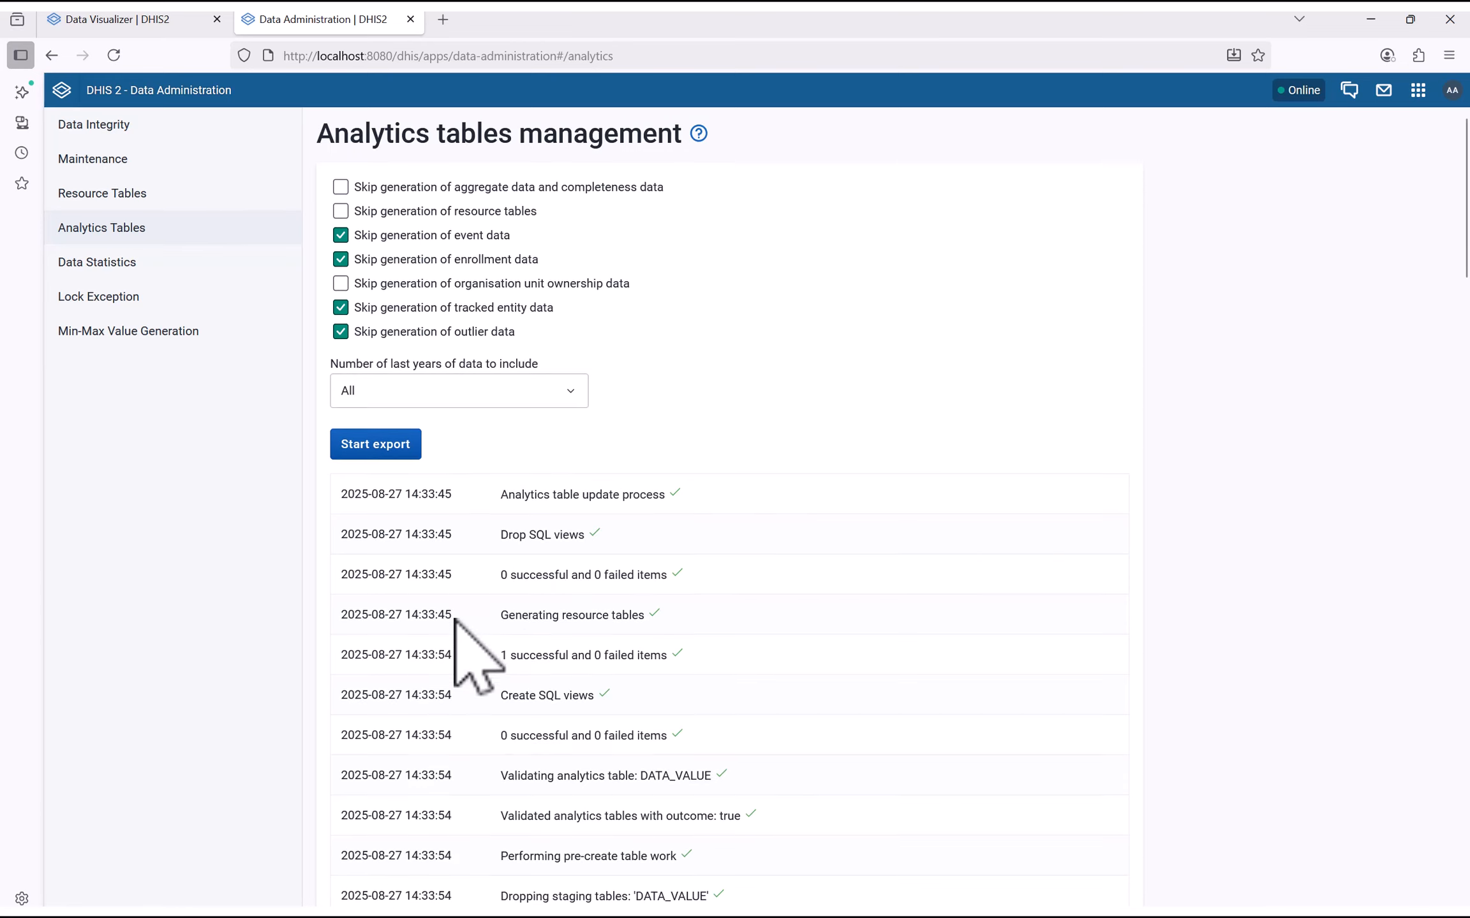
pyautogui.scroll(-7, 485, 615)
pyautogui.scroll(-5, 454, 620)
pyautogui.scroll(12, 447, 618)
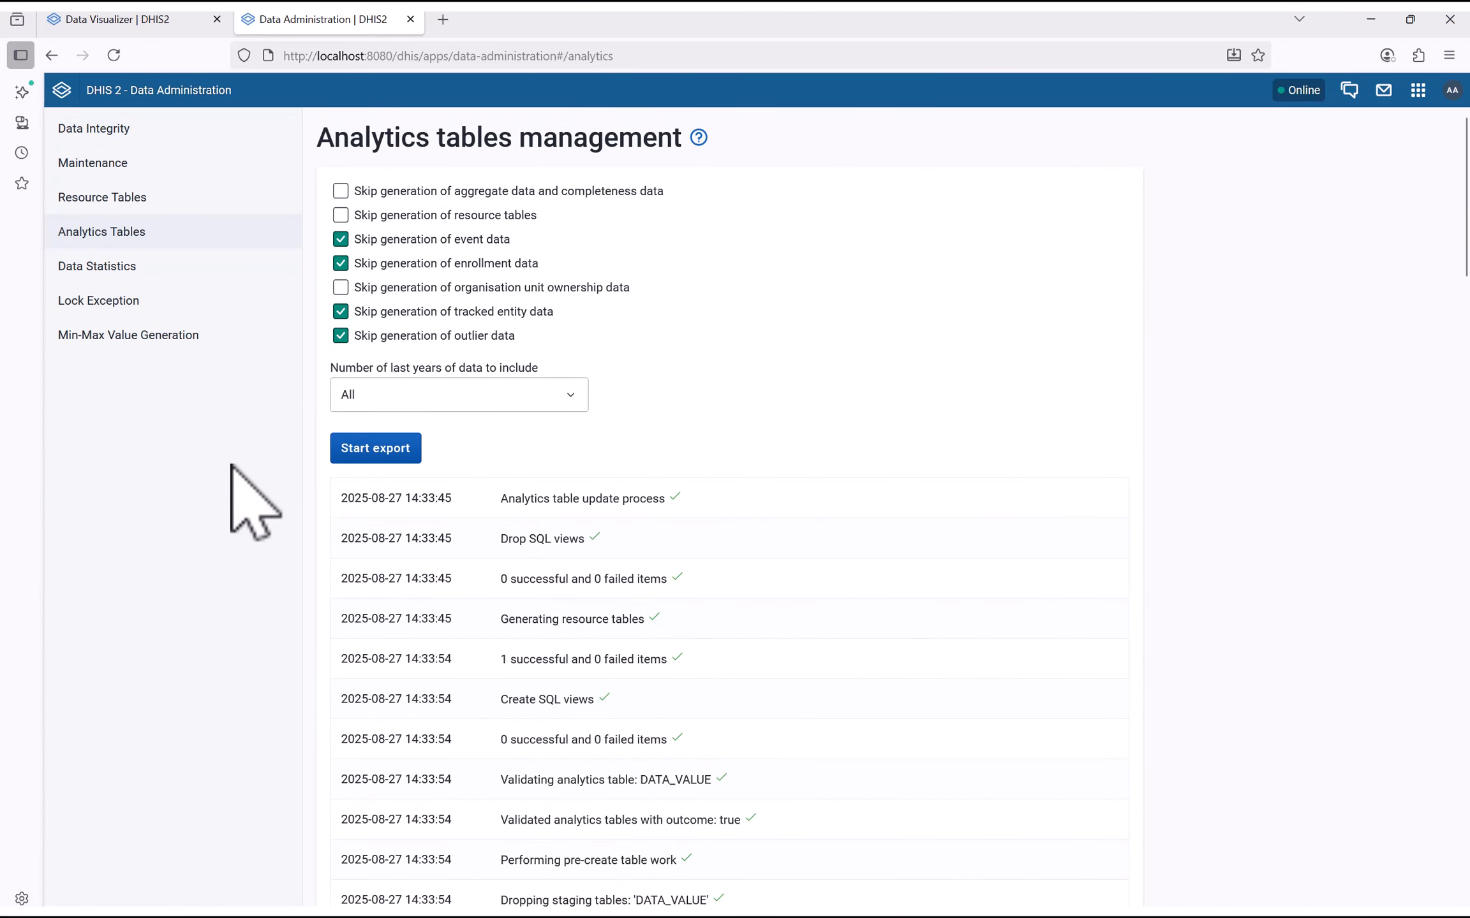
pyautogui.click(109, 19)
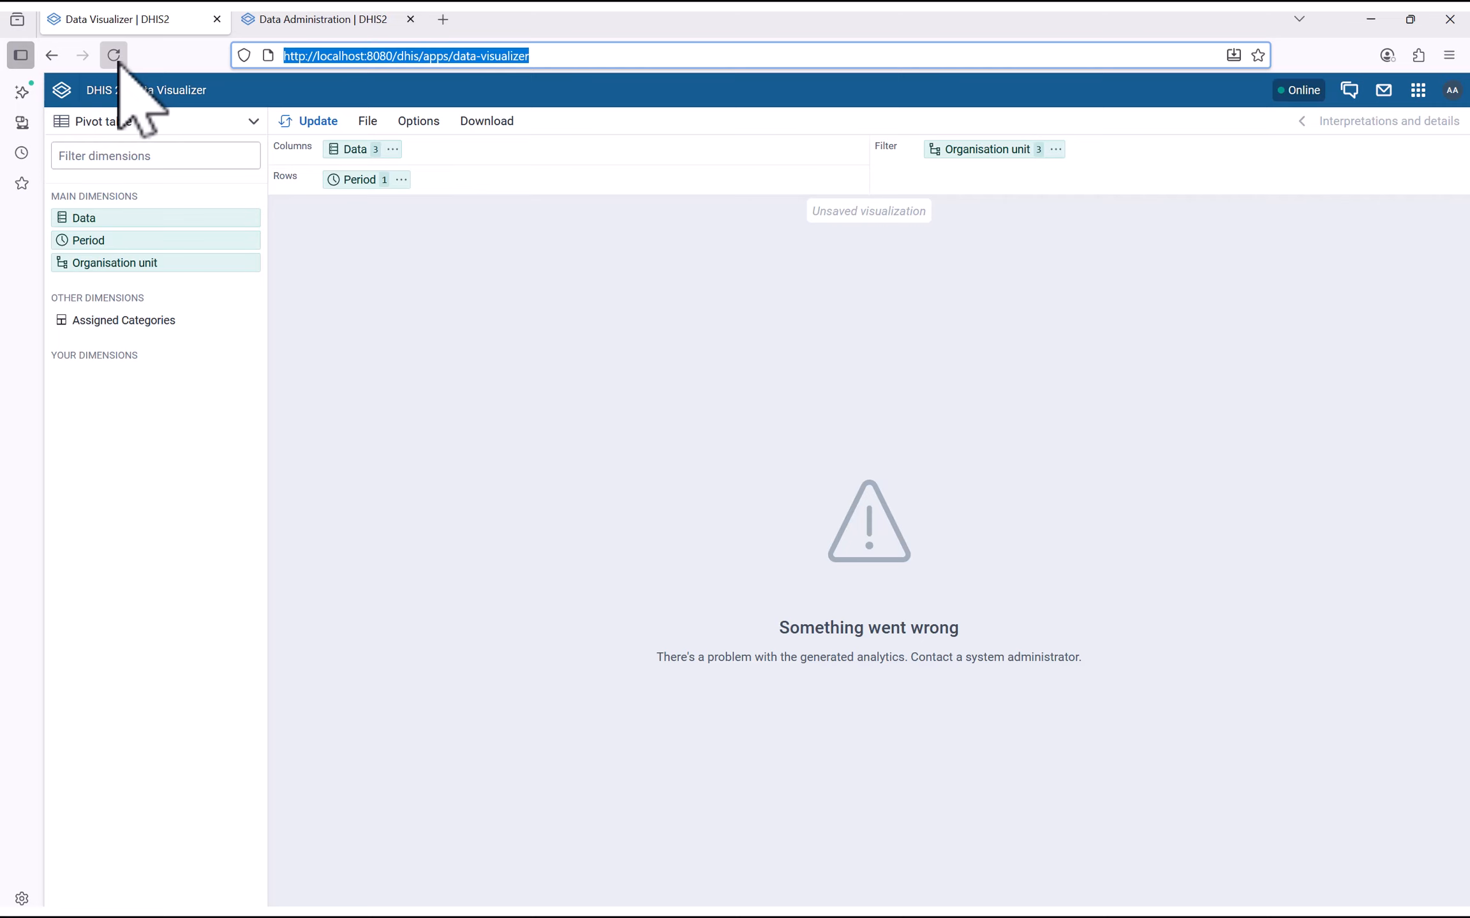
# Show Week 35 attendance as a column chart (53, 5, 19) and remove This week
pyautogui.click(307, 123)
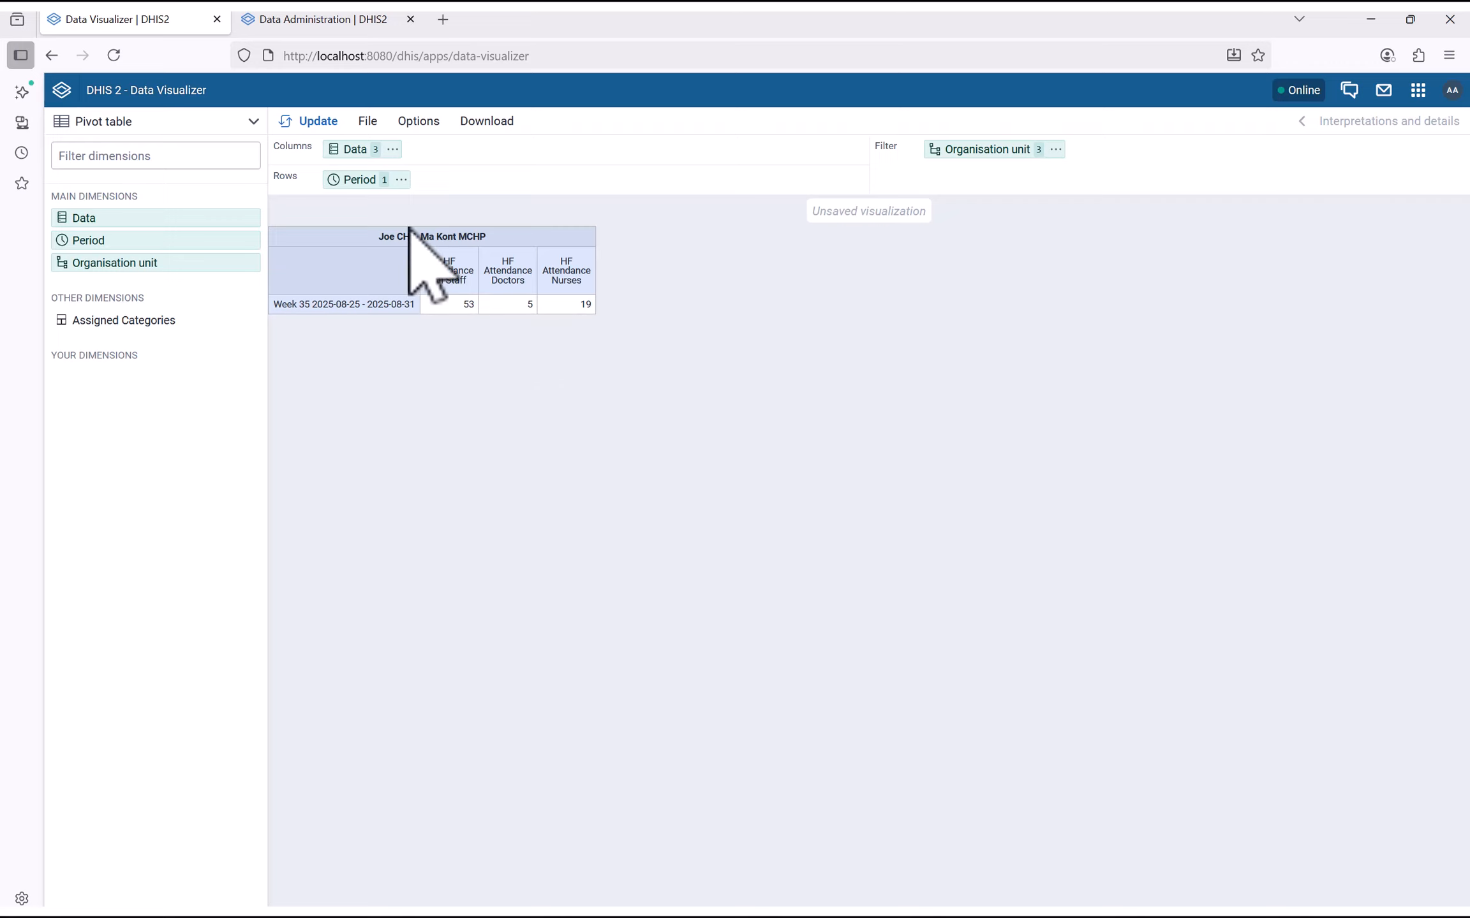
pyautogui.click(238, 126)
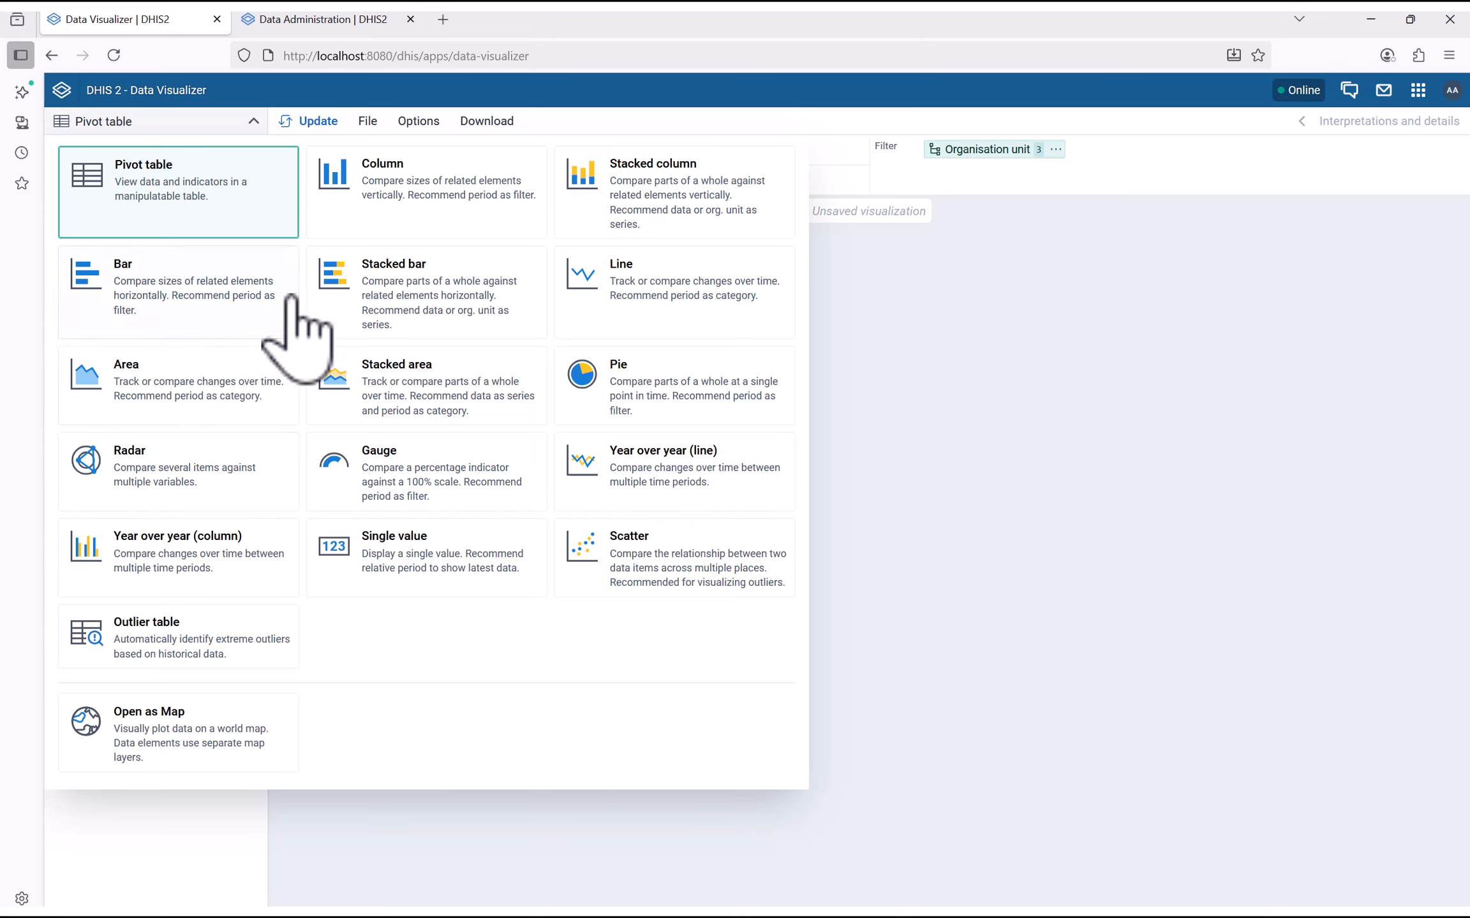
pyautogui.click(339, 188)
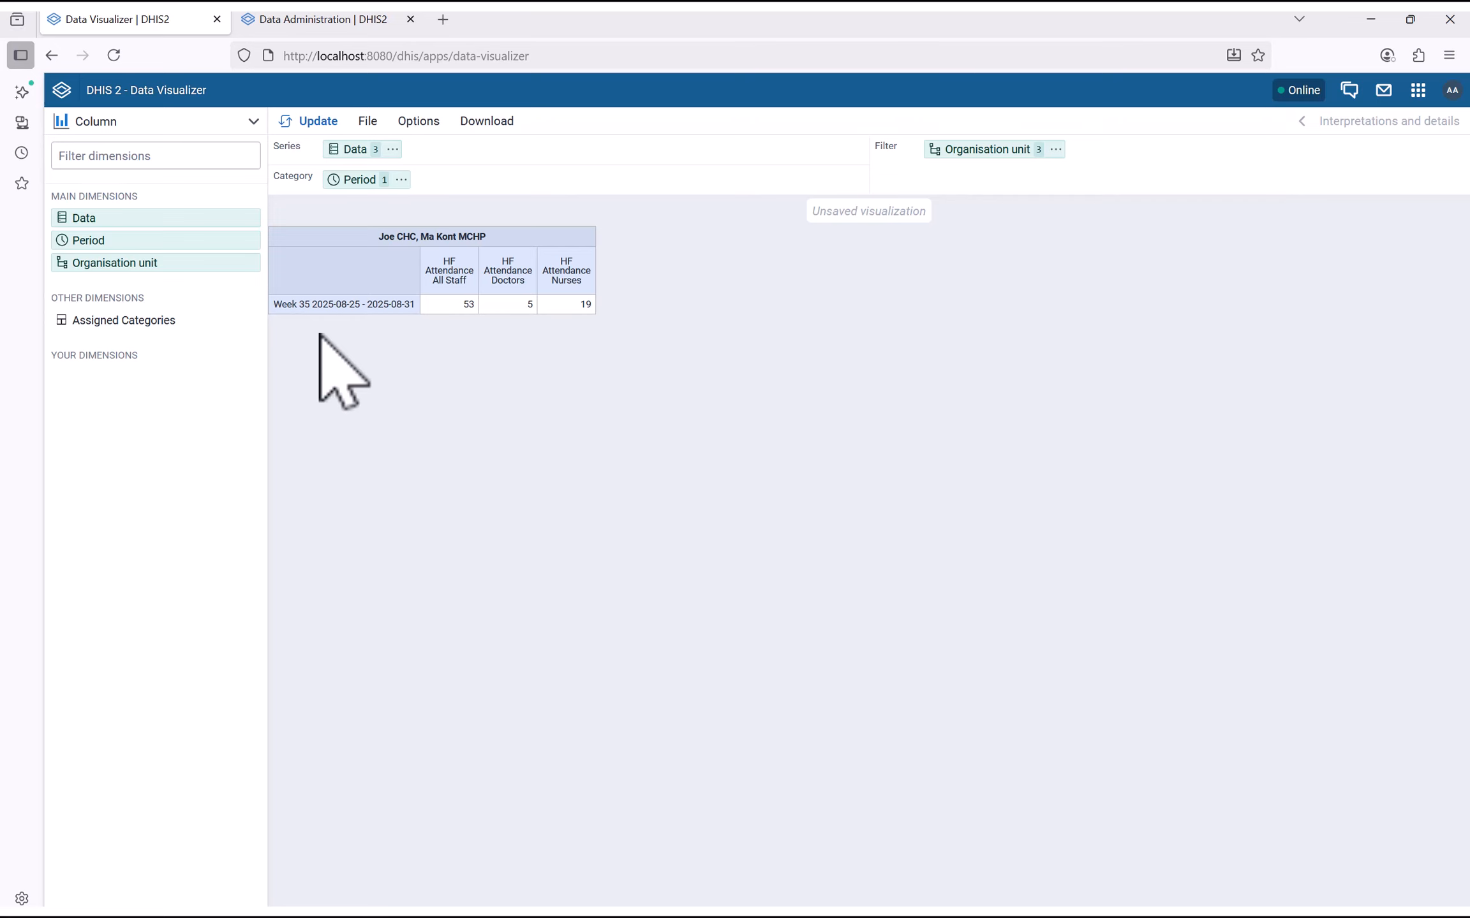
pyautogui.click(300, 123)
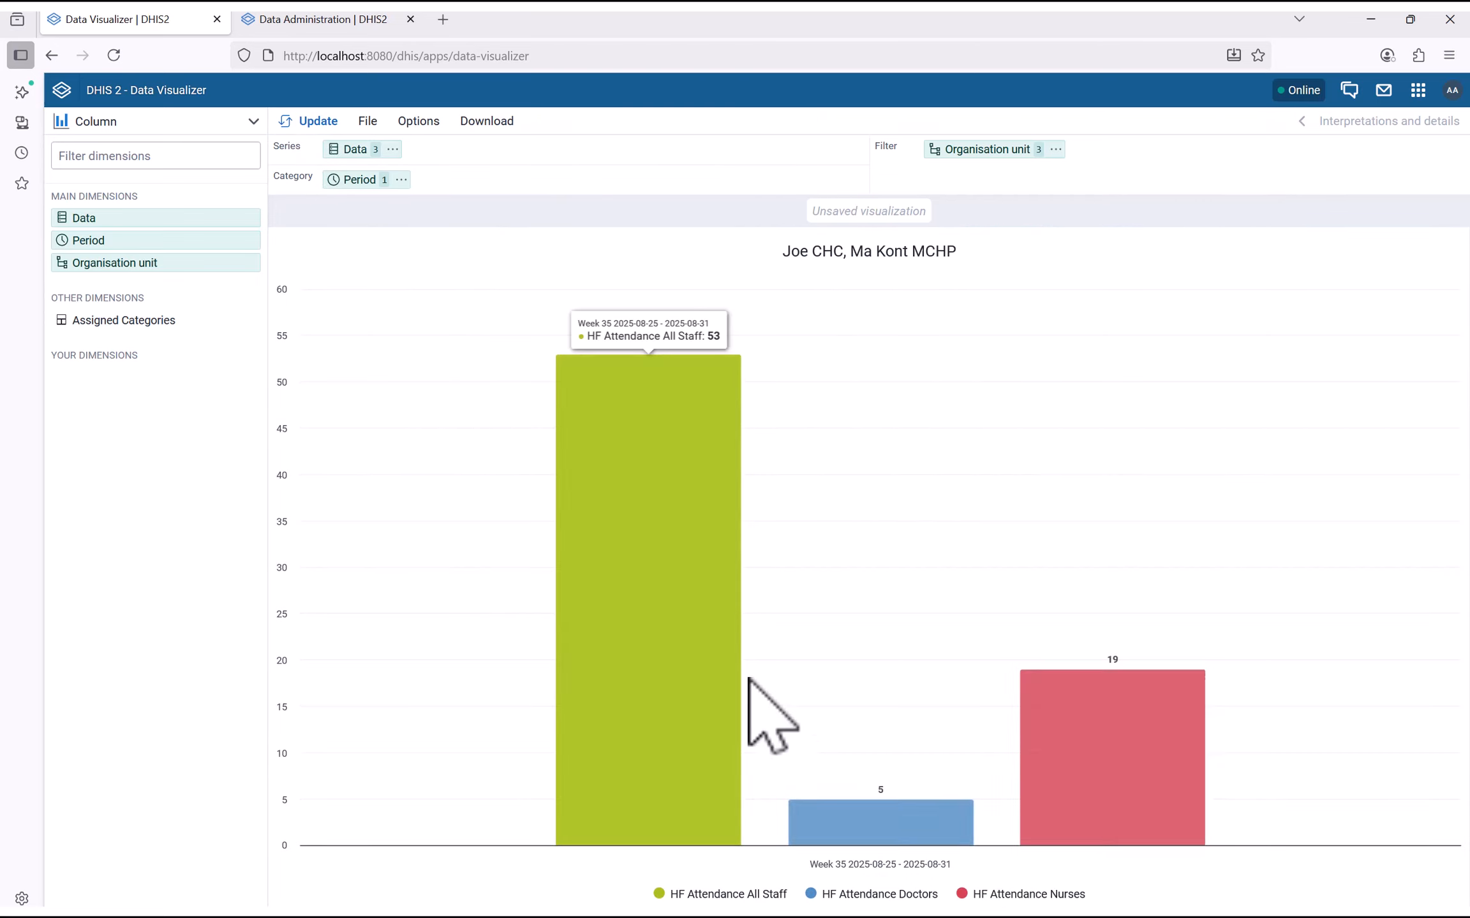
pyautogui.click(365, 180)
pyautogui.doubleClick(824, 268)
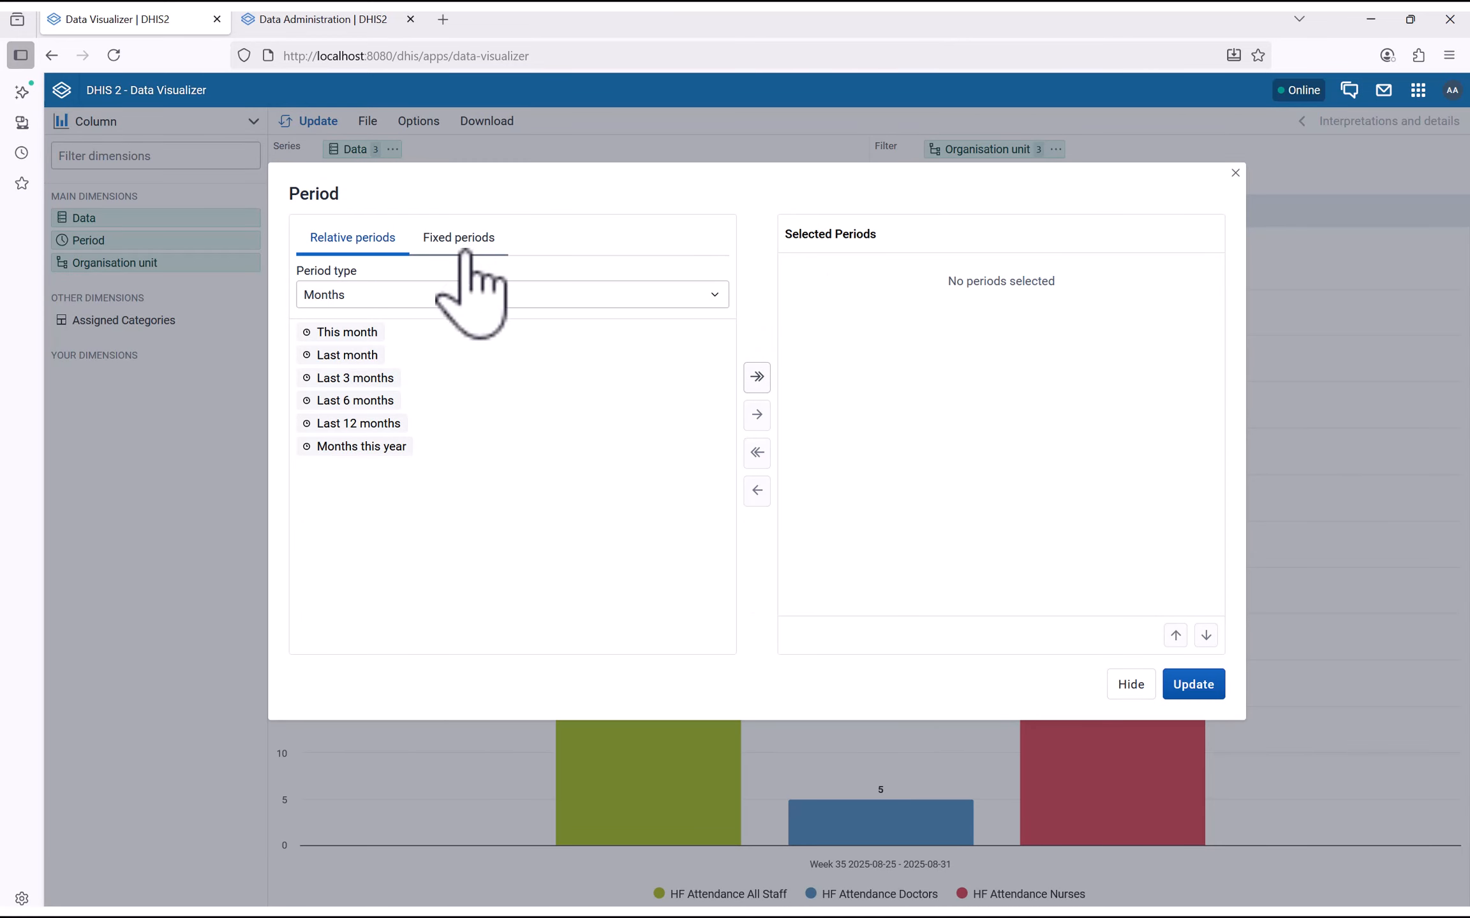
# Set the chart period to Days > Last 7 days and update it
pyautogui.click(443, 298)
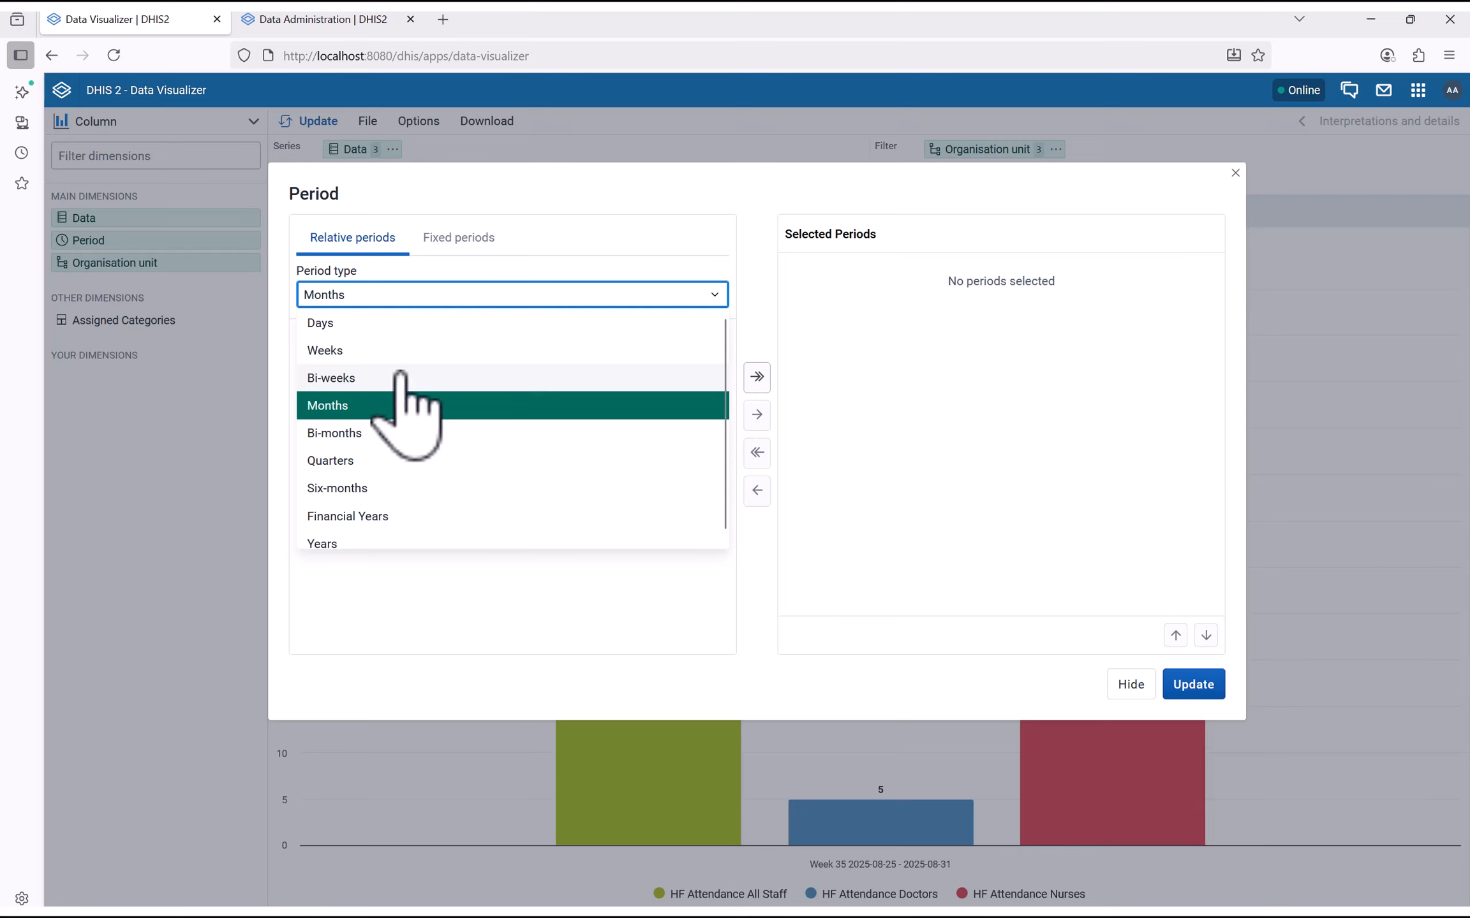
pyautogui.click(408, 323)
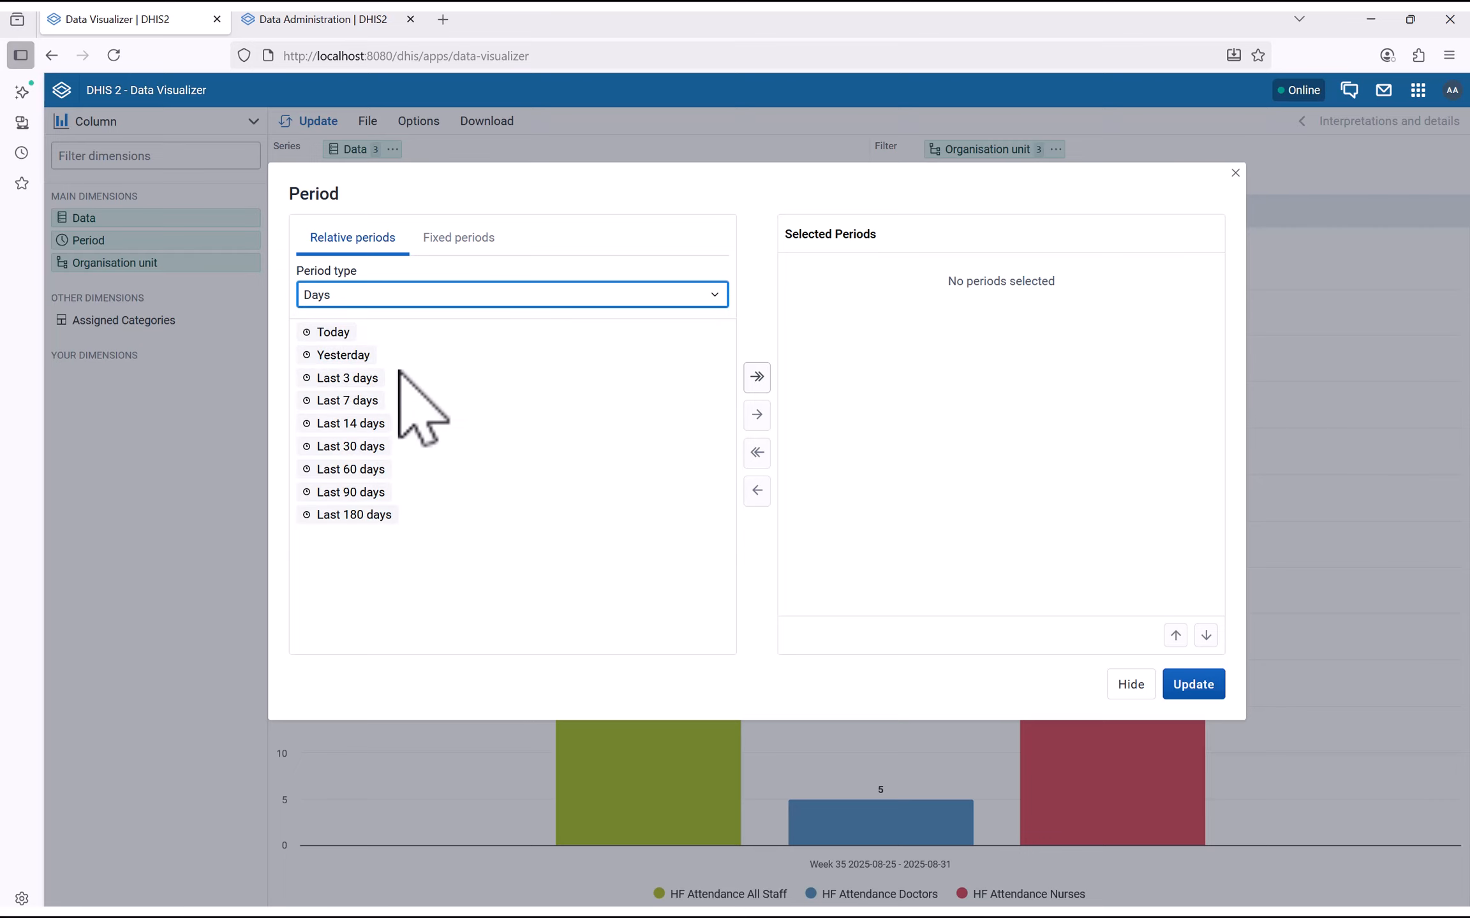
pyautogui.click(361, 402)
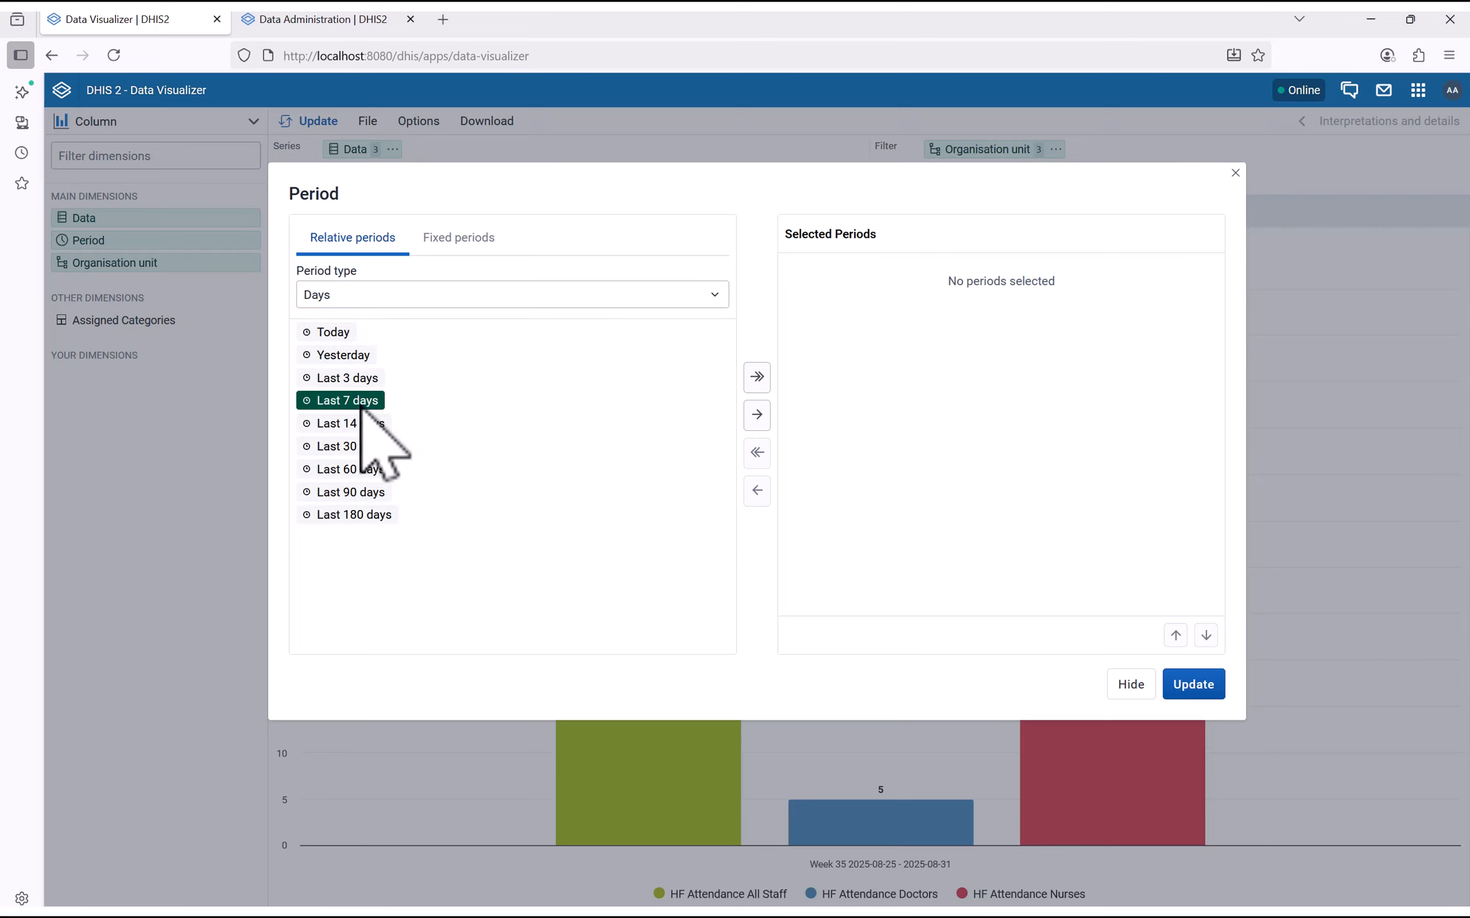
pyautogui.click(757, 414)
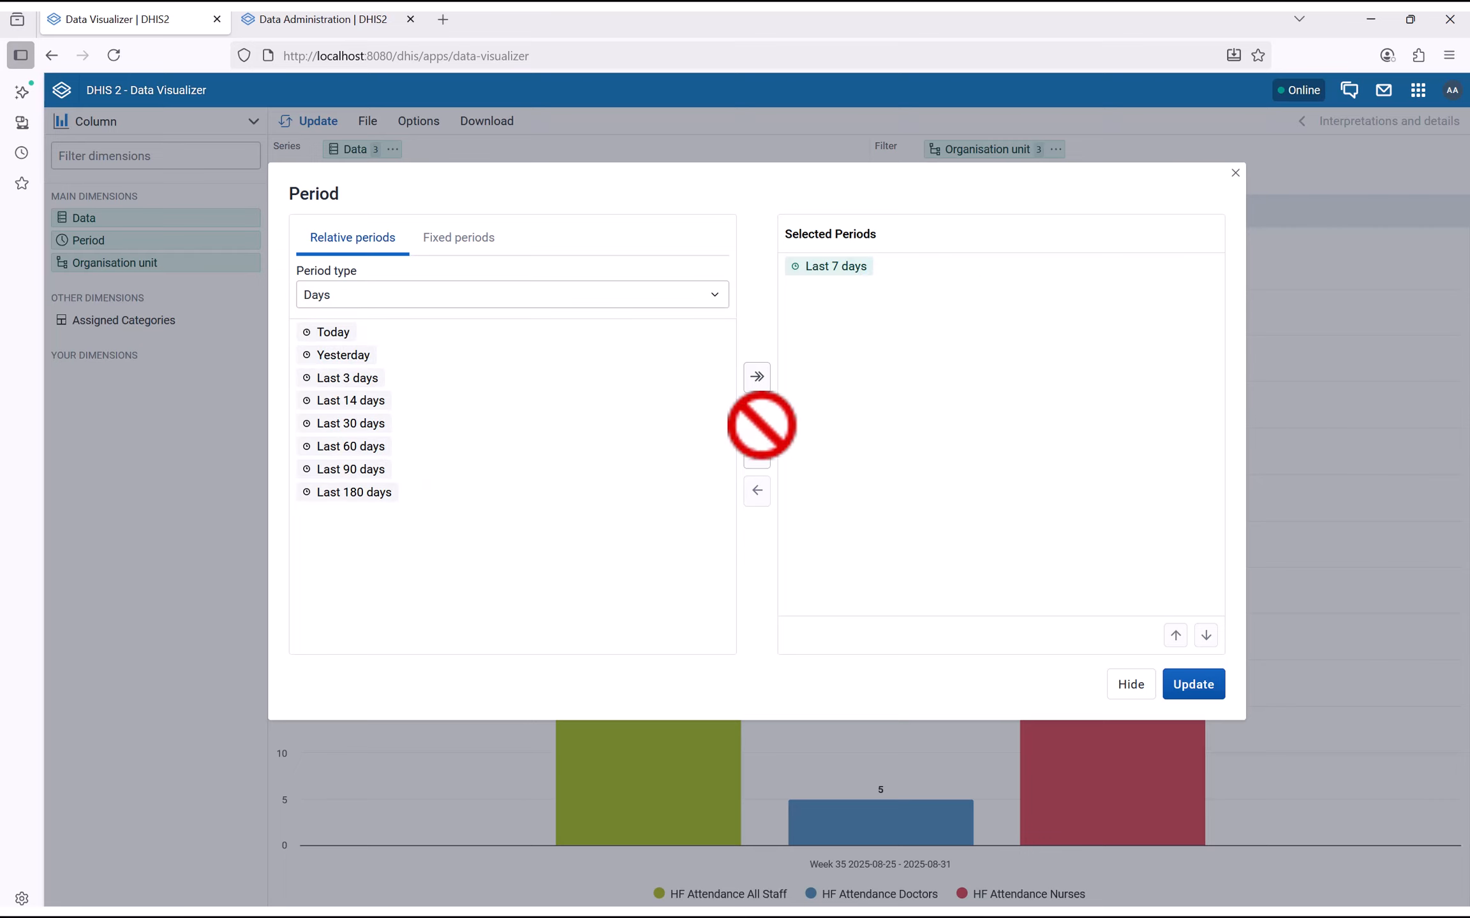
pyautogui.click(1192, 684)
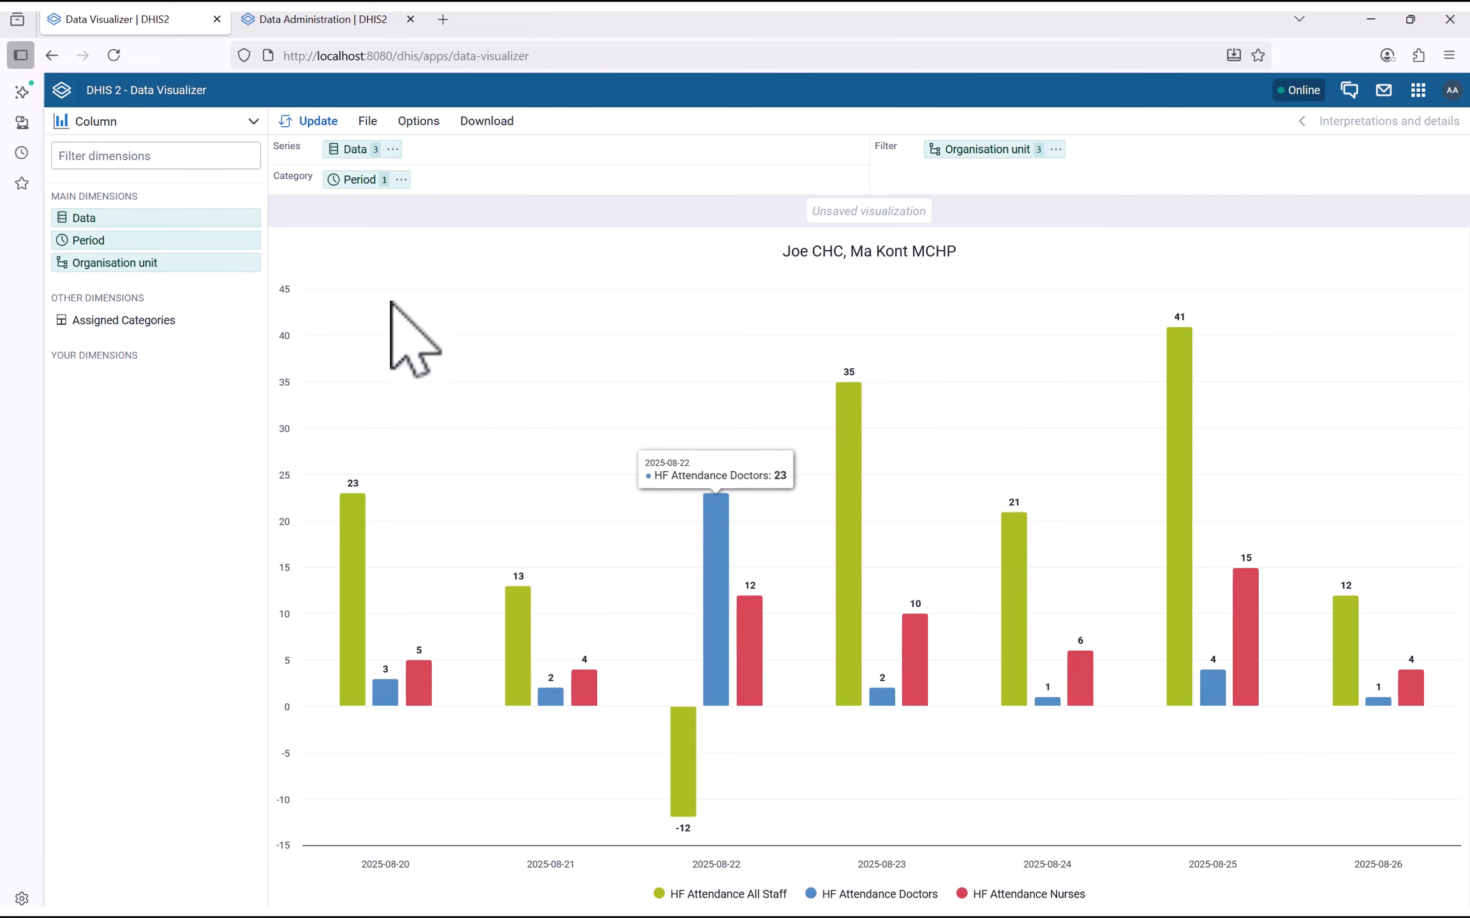
# Save the chart under the name 'Health Facility Staff Attendance' and reuse that name as its description
pyautogui.click(369, 123)
pyautogui.click(386, 216)
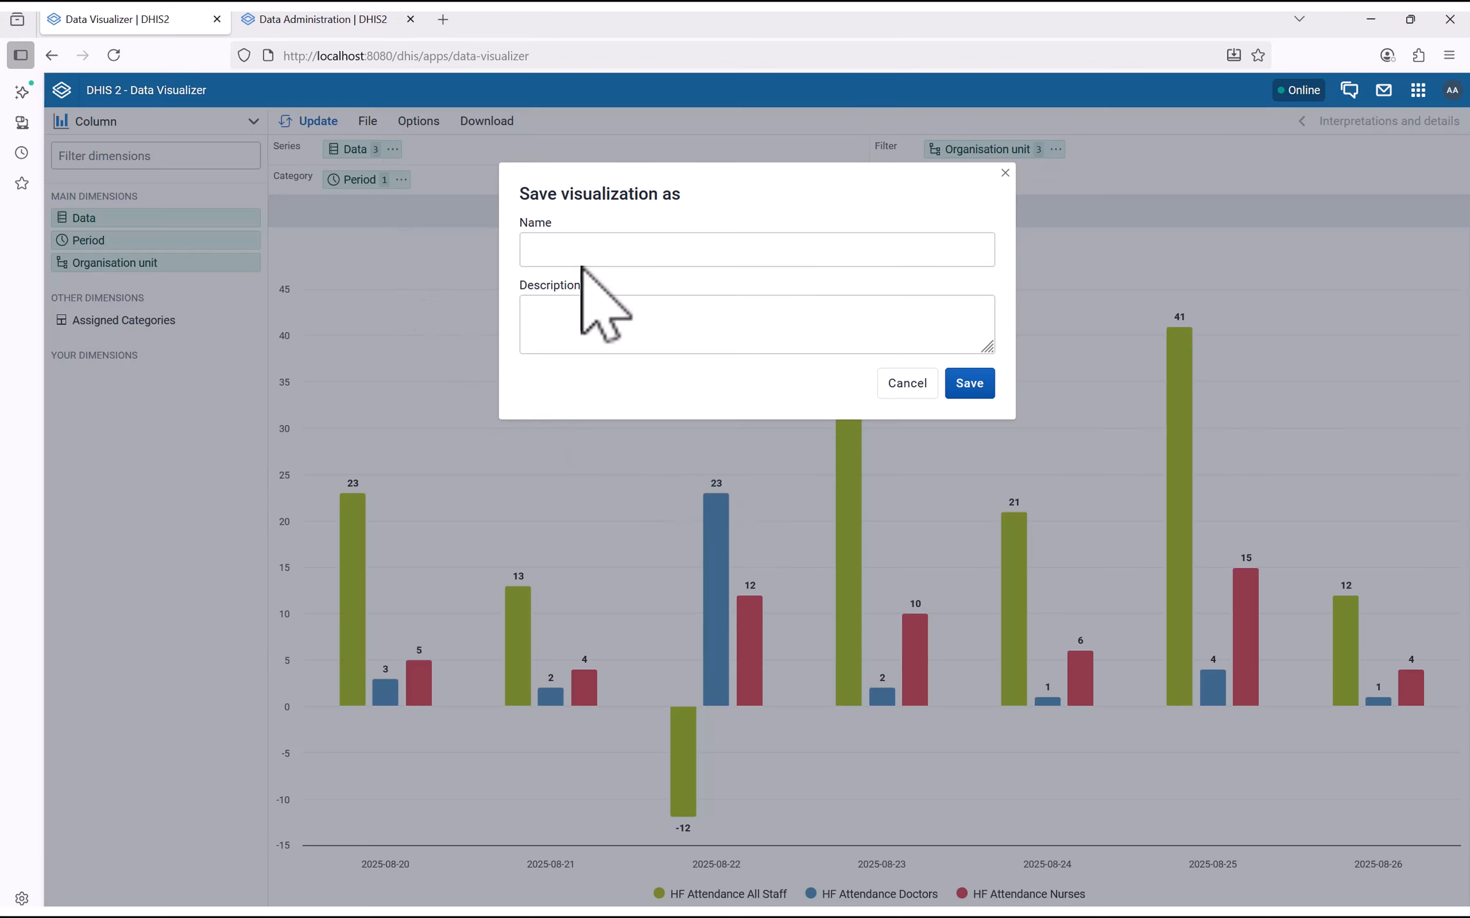
pyautogui.click(568, 250)
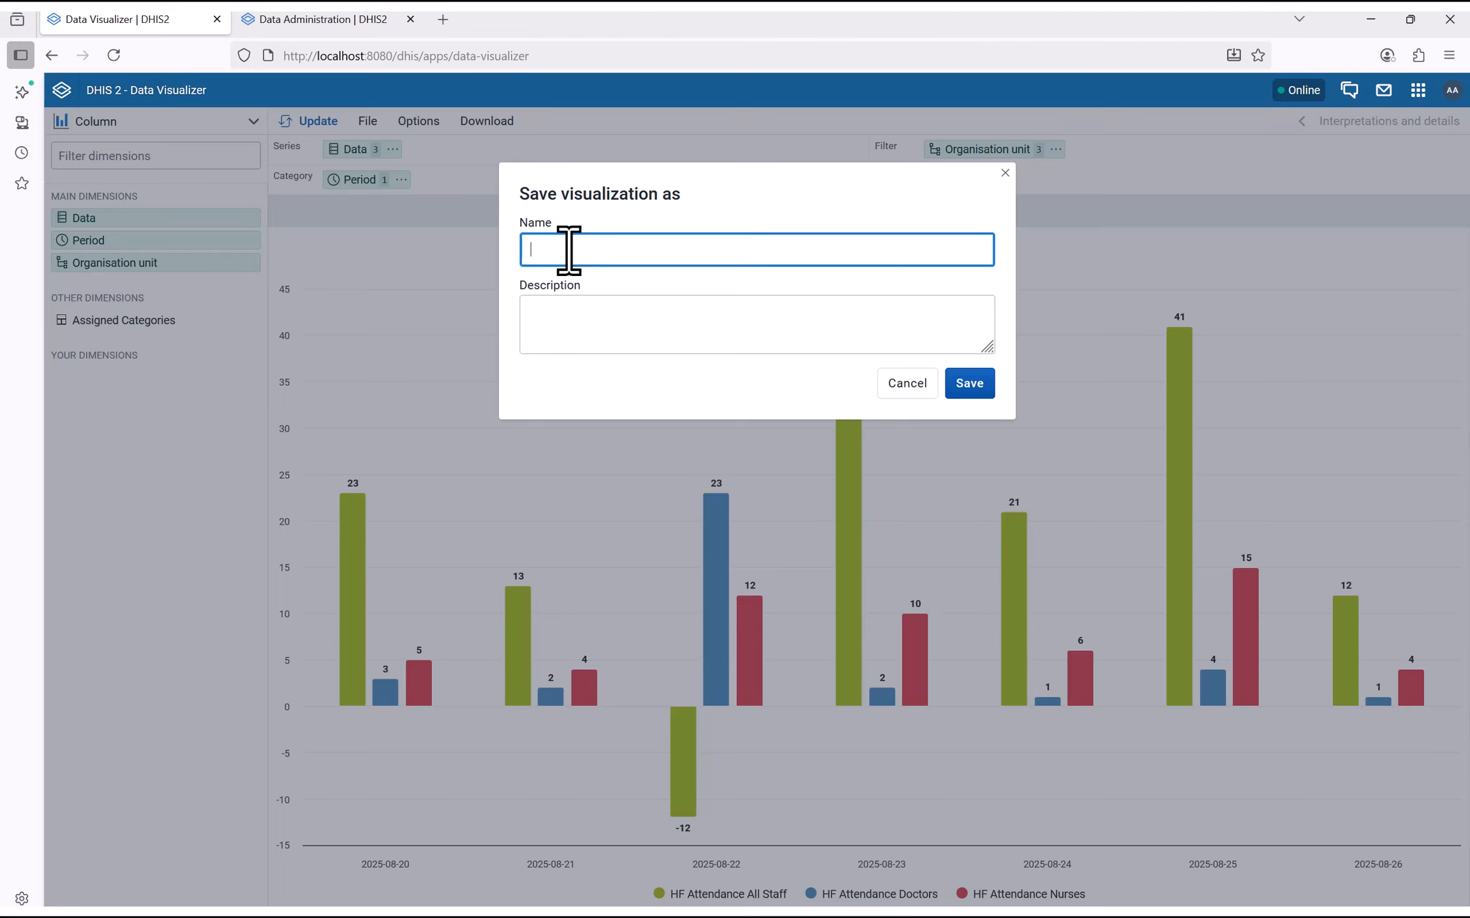
pyautogui.write('Hwe')
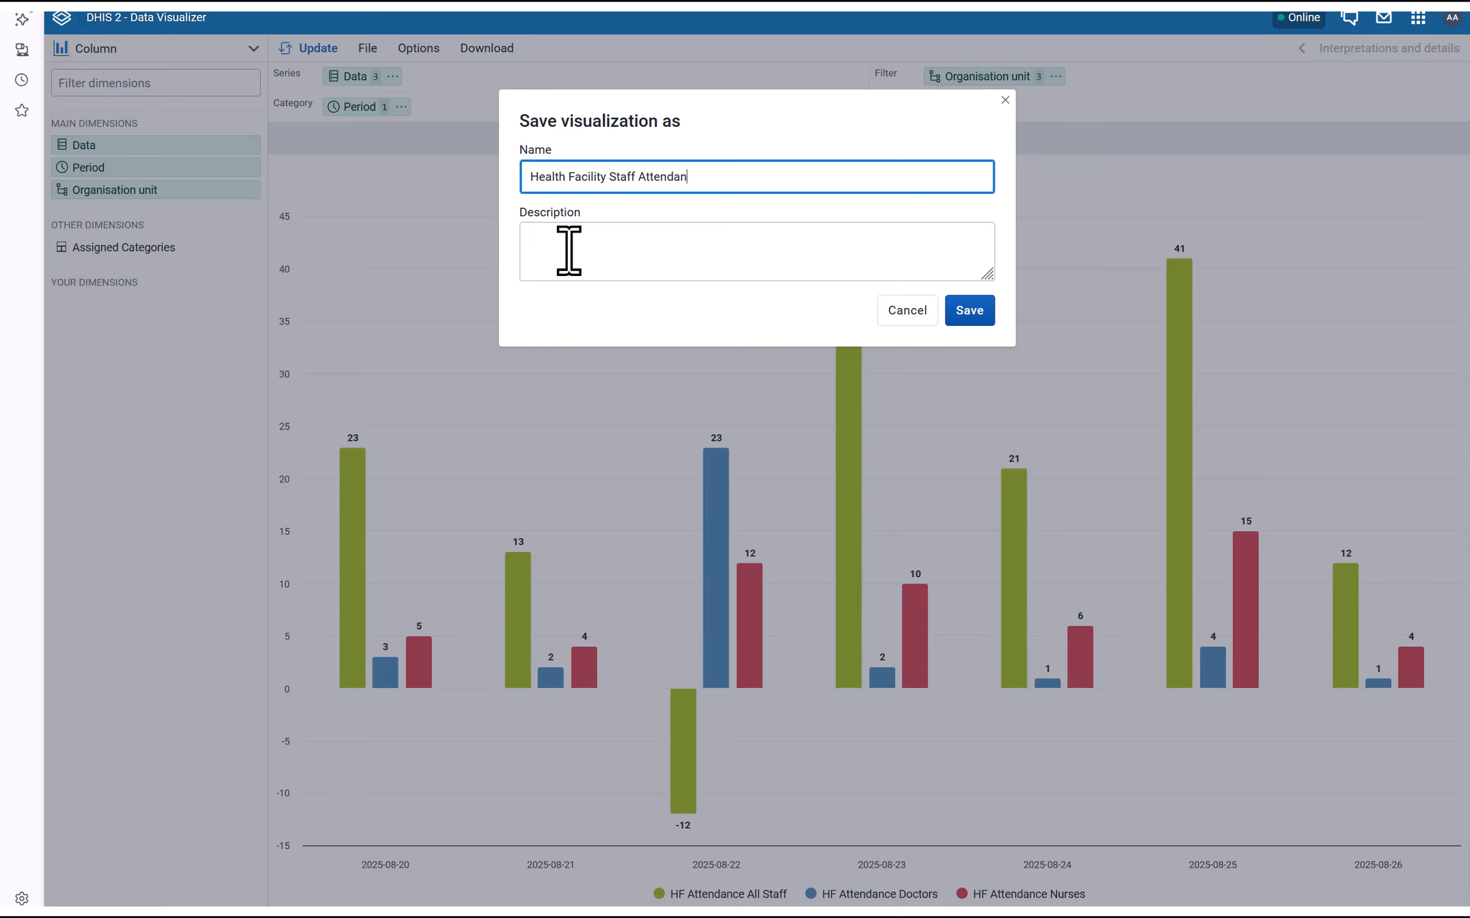
pyautogui.hotkey('ctrl', 'a')
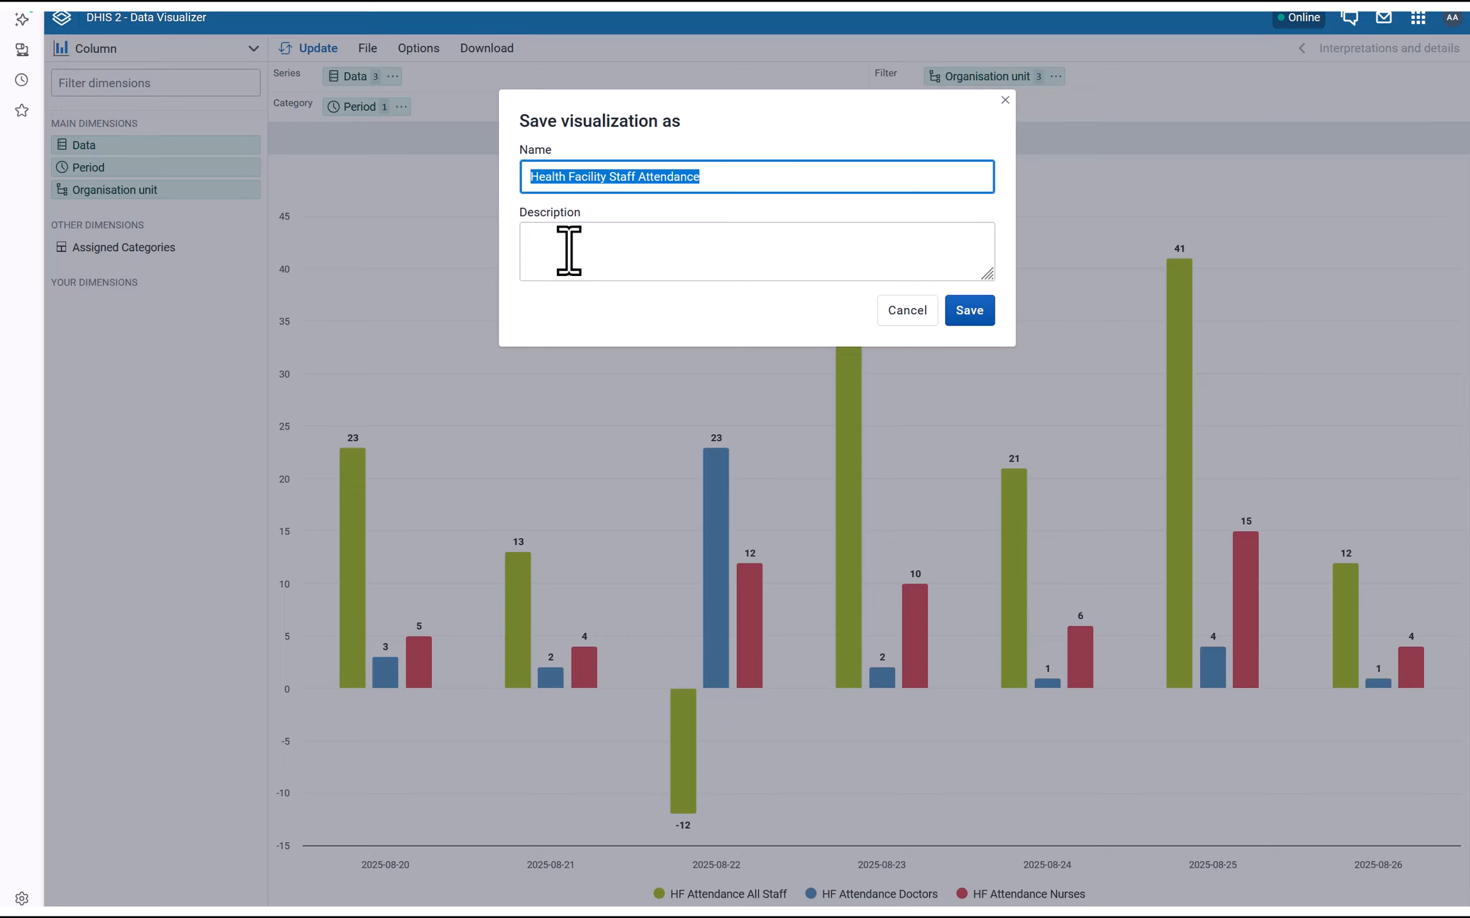
pyautogui.click(584, 263)
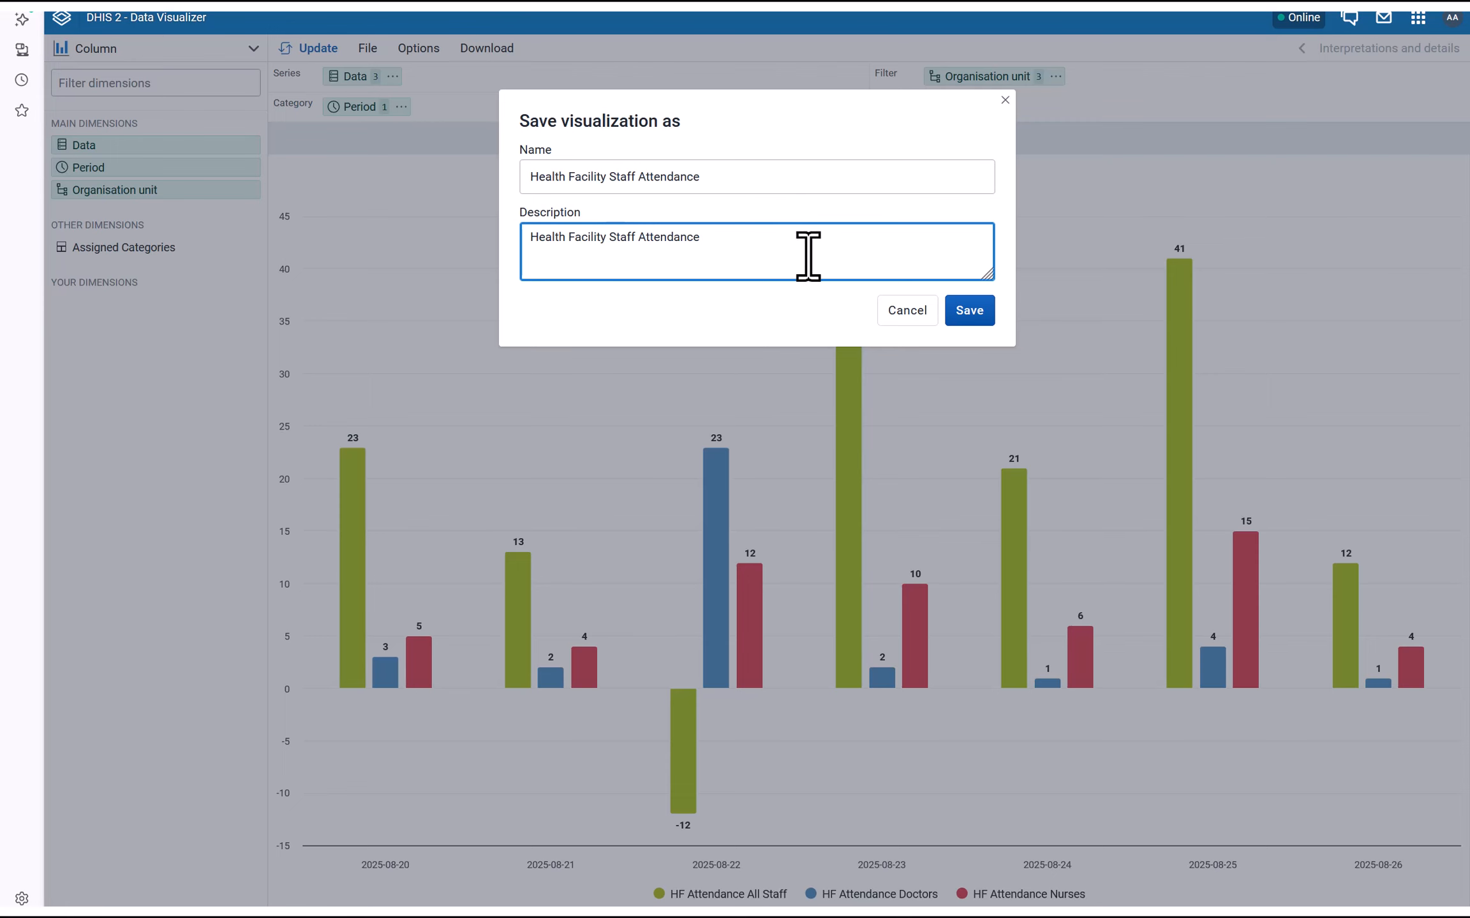
pyautogui.click(969, 311)
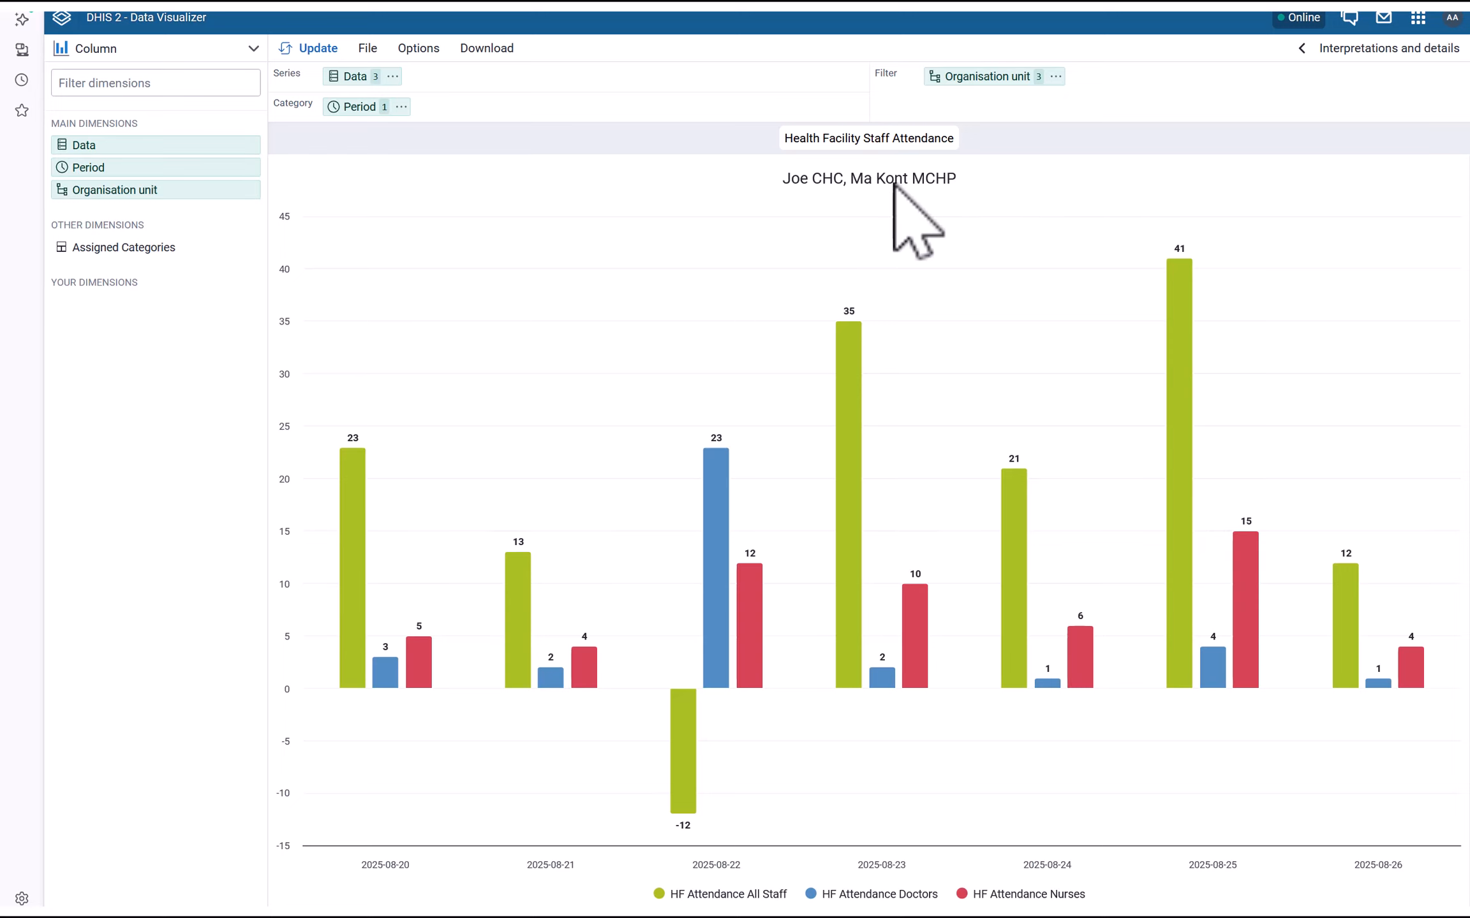
pyautogui.moveTo(1008, 86)
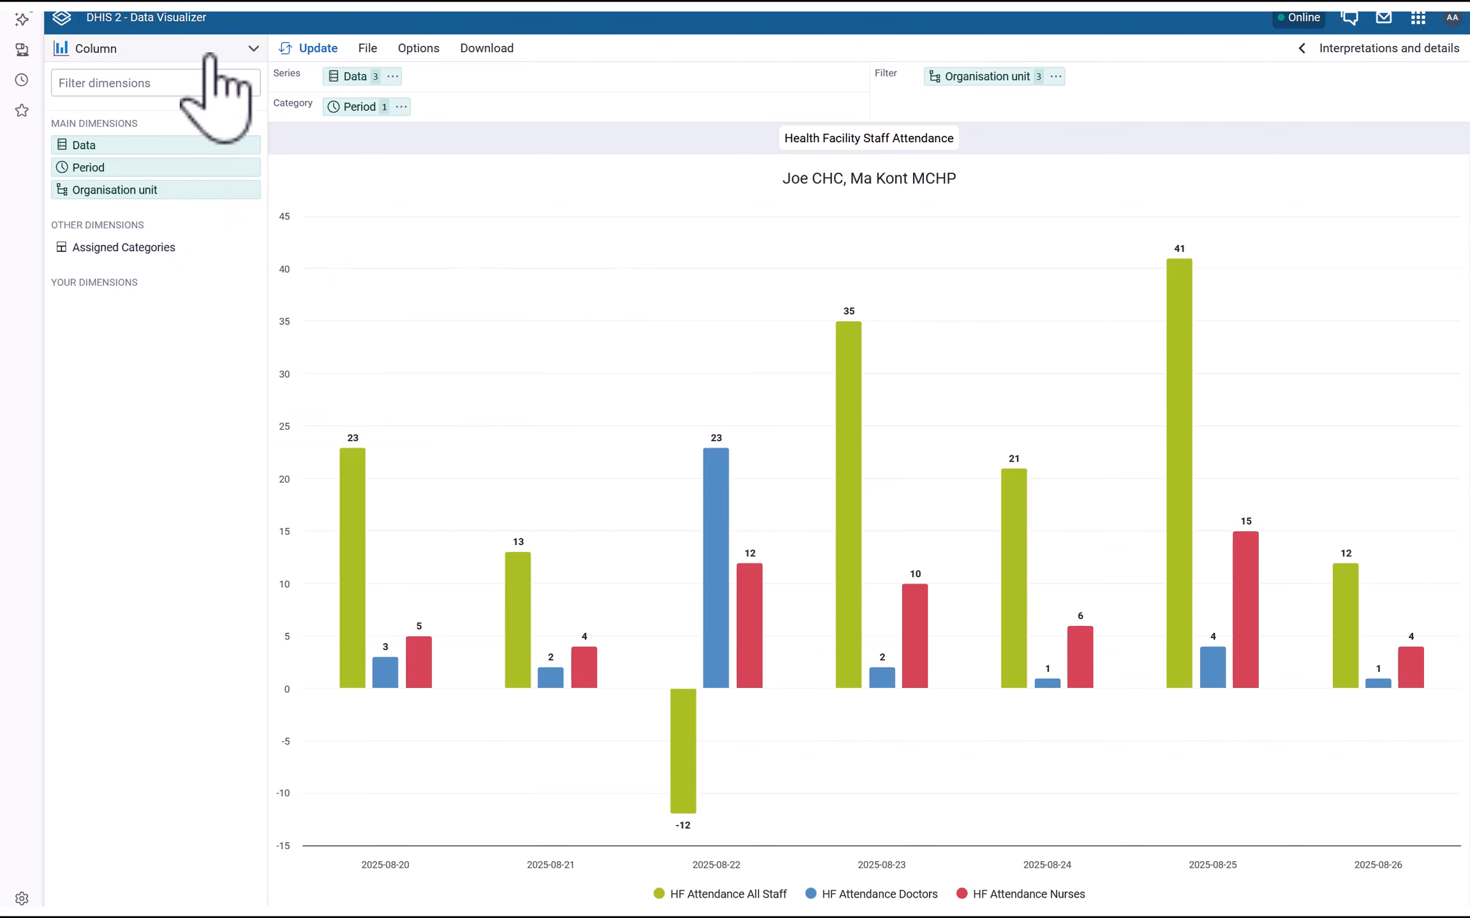
pyautogui.click(208, 56)
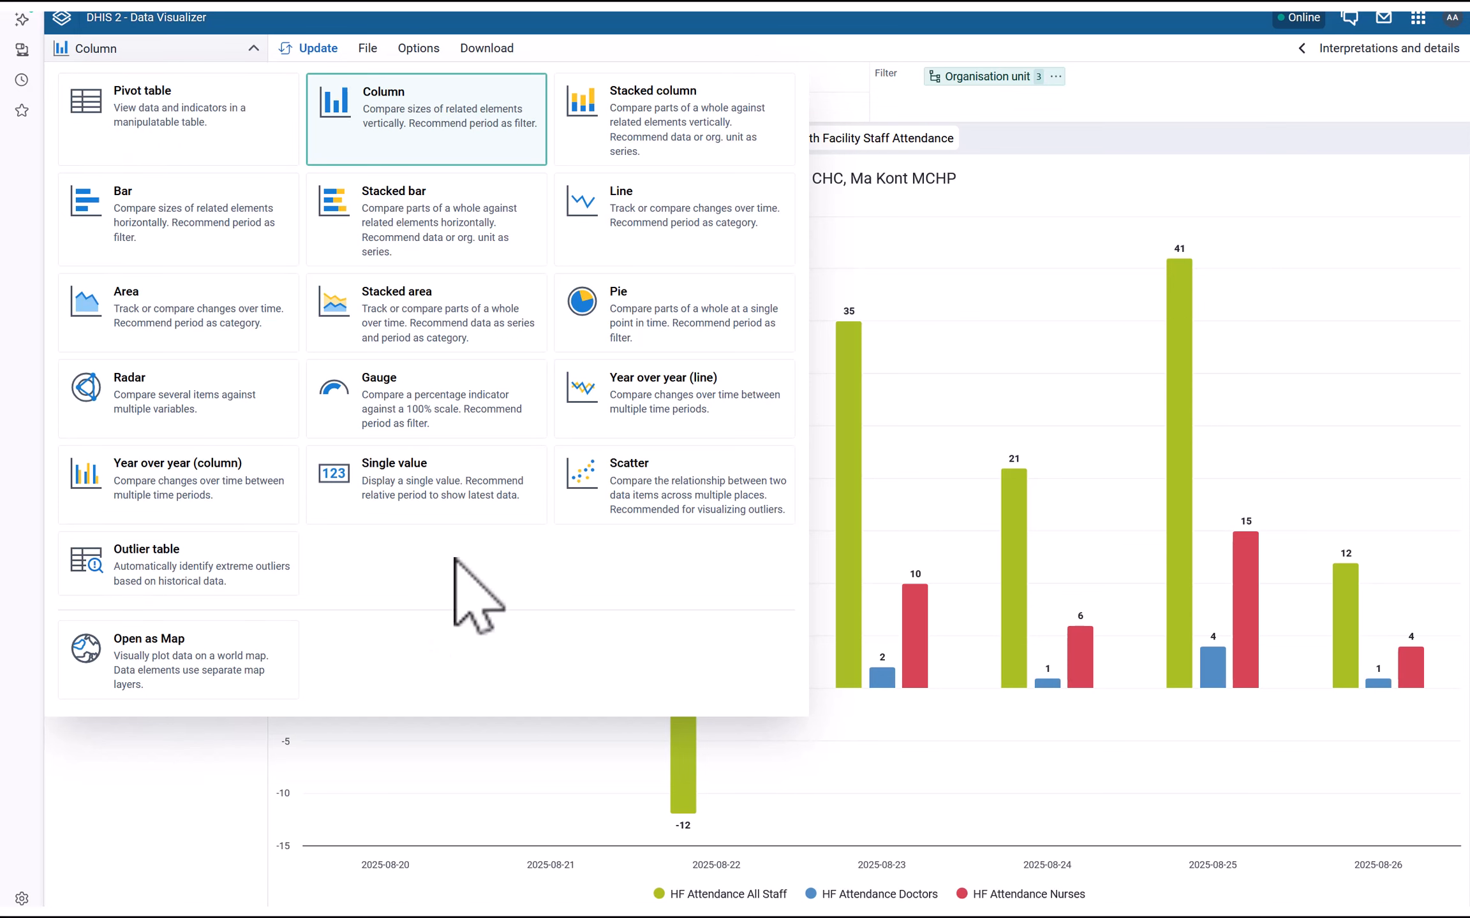
pyautogui.click(617, 800)
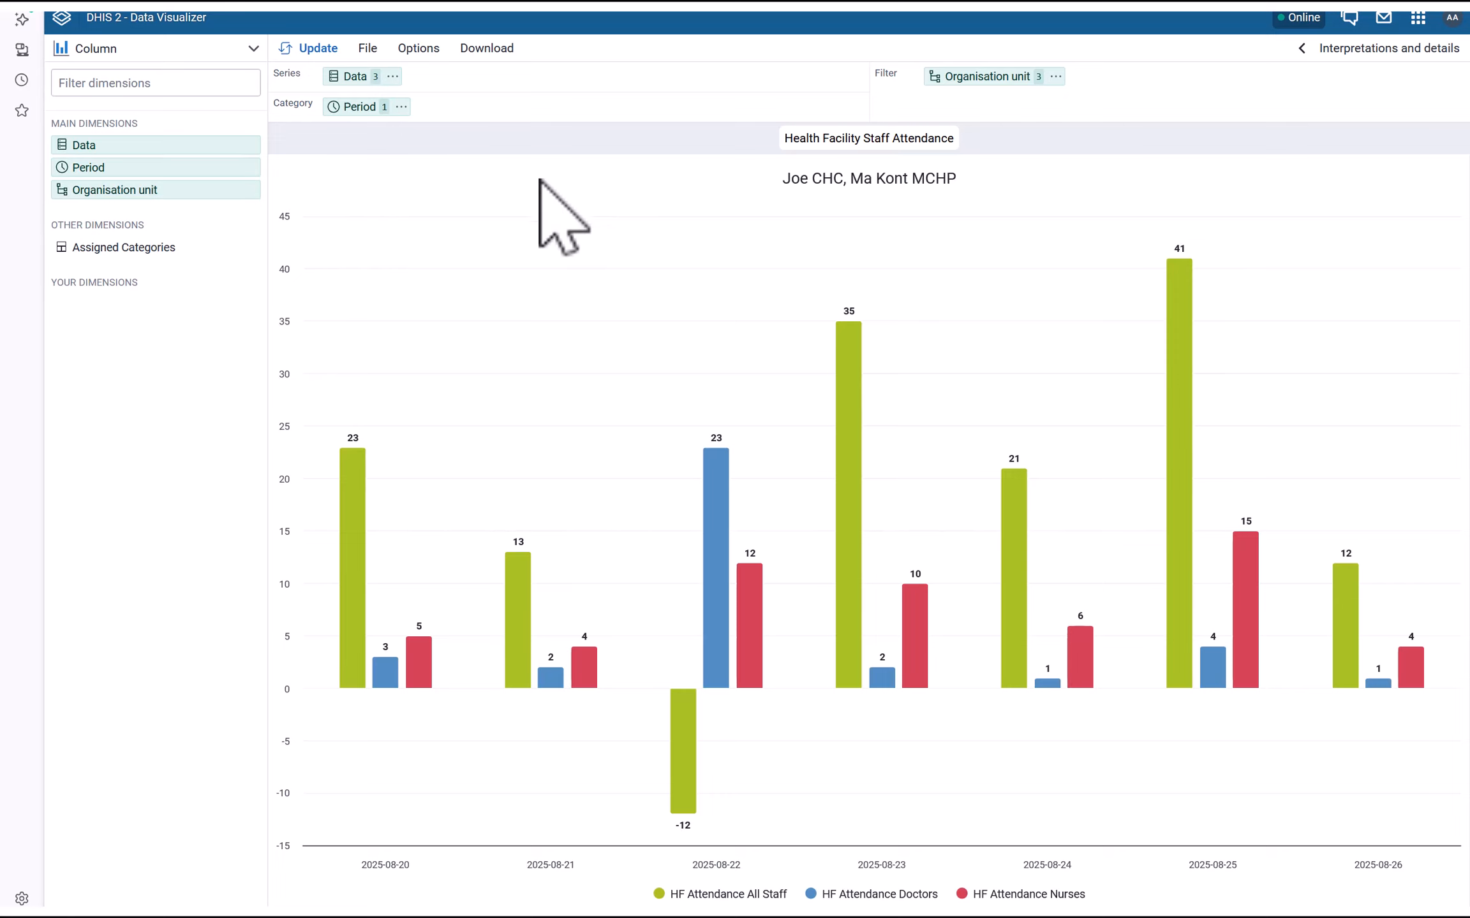
# Remove HF Attendance Doctors and HF Attendance Nurses so the chart plots only All Staff
pyautogui.moveTo(385, 108)
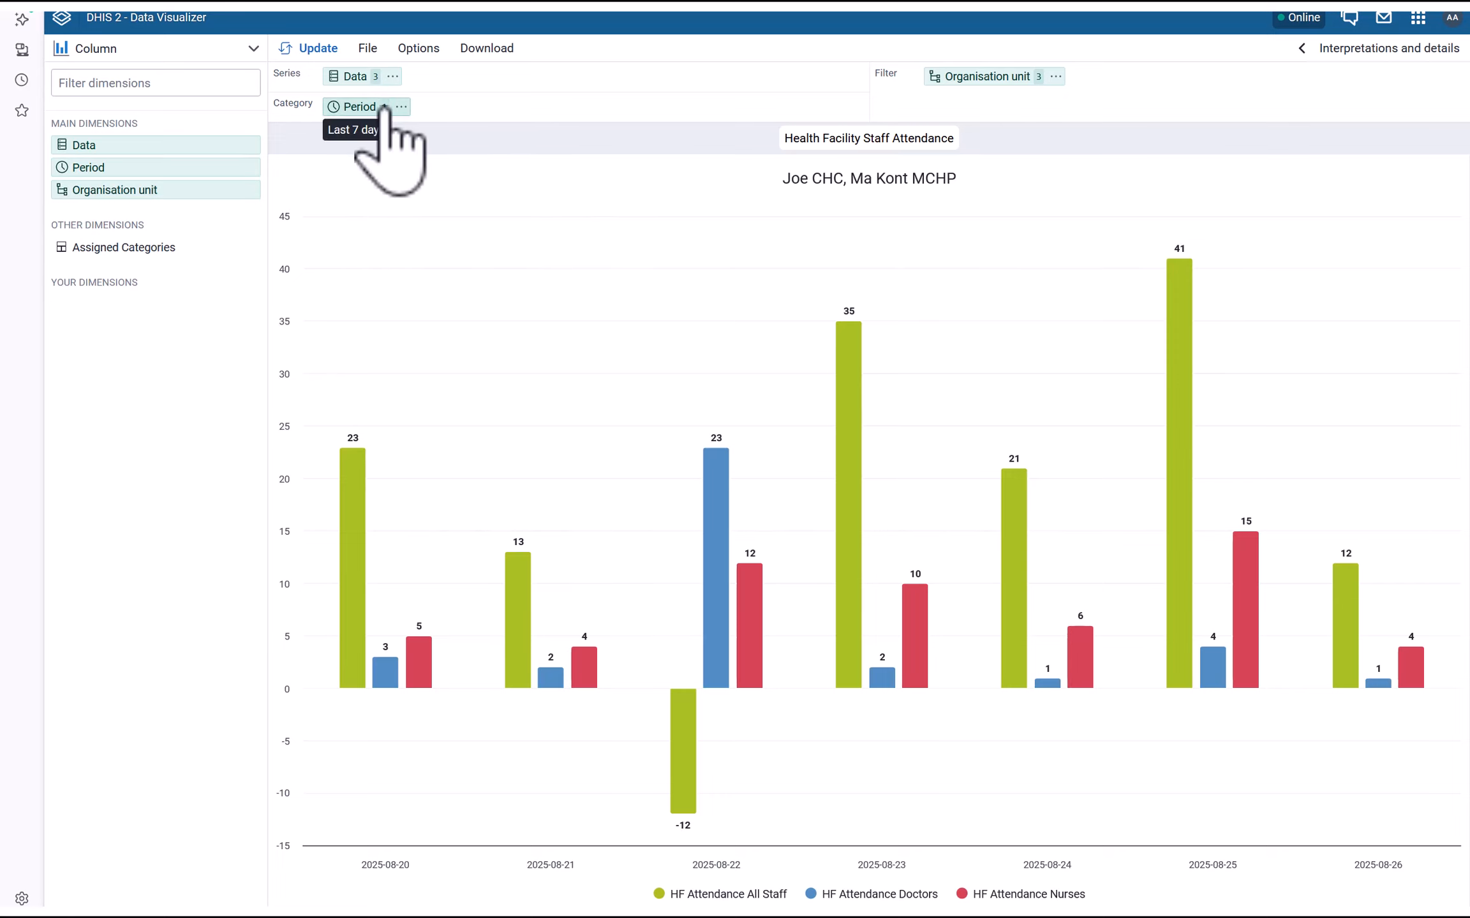
pyautogui.click(370, 78)
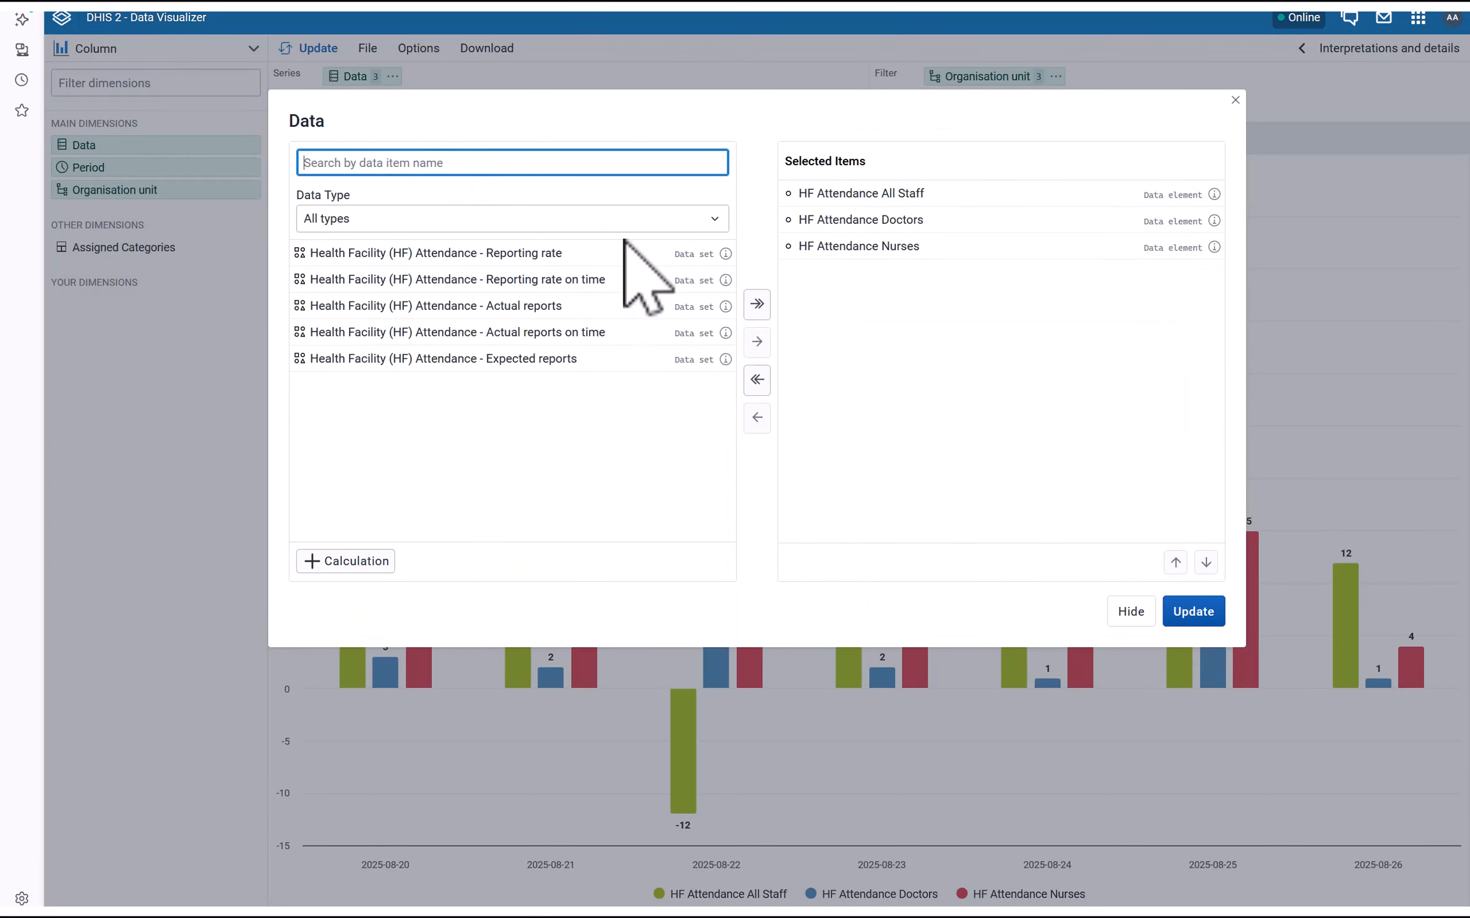
pyautogui.doubleClick(846, 220)
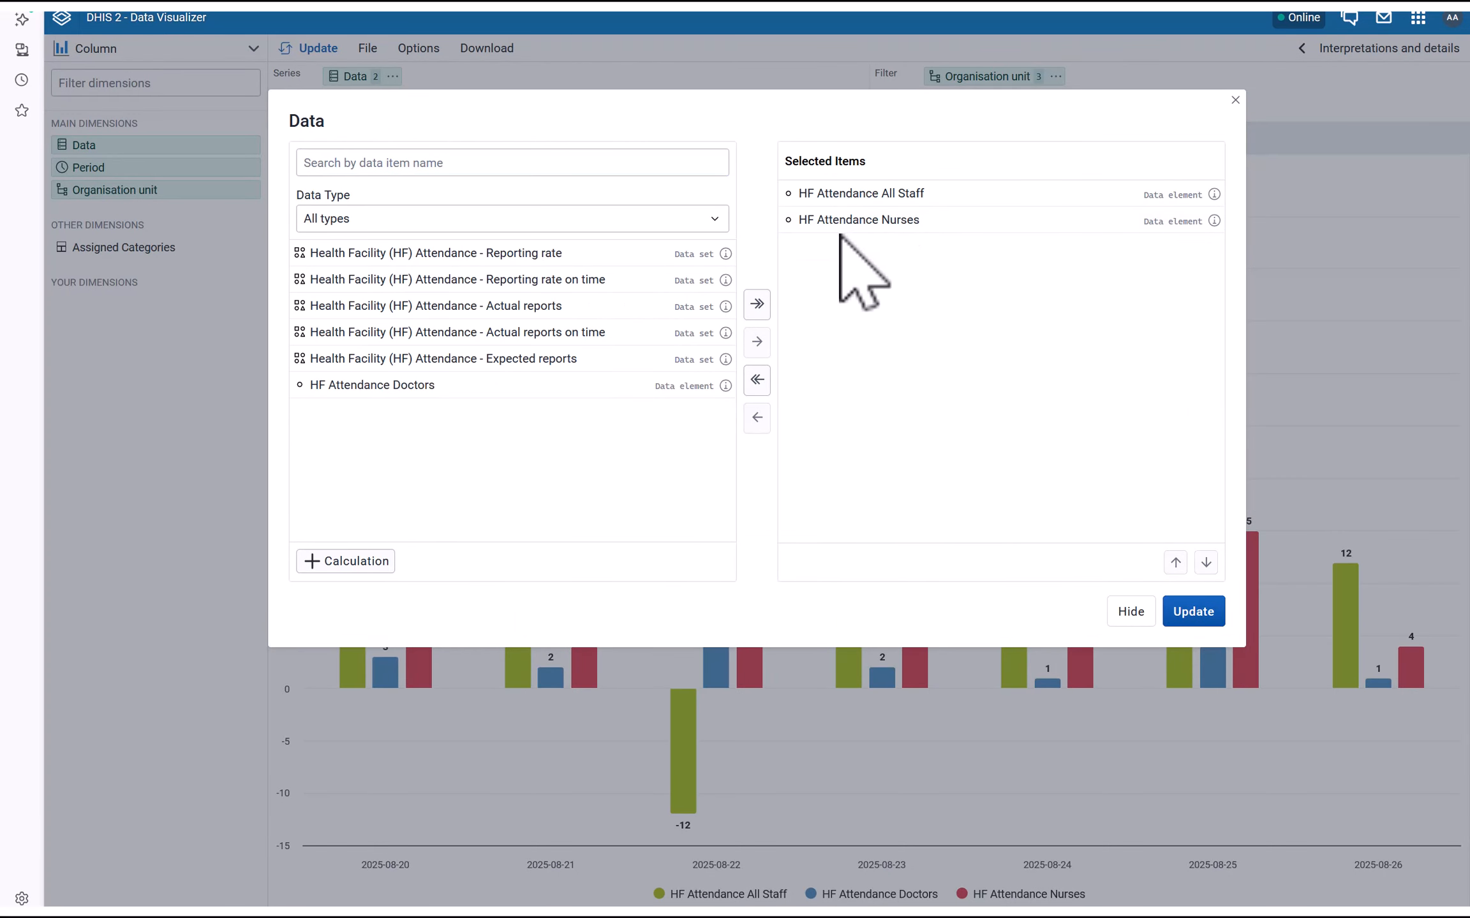
pyautogui.doubleClick(848, 222)
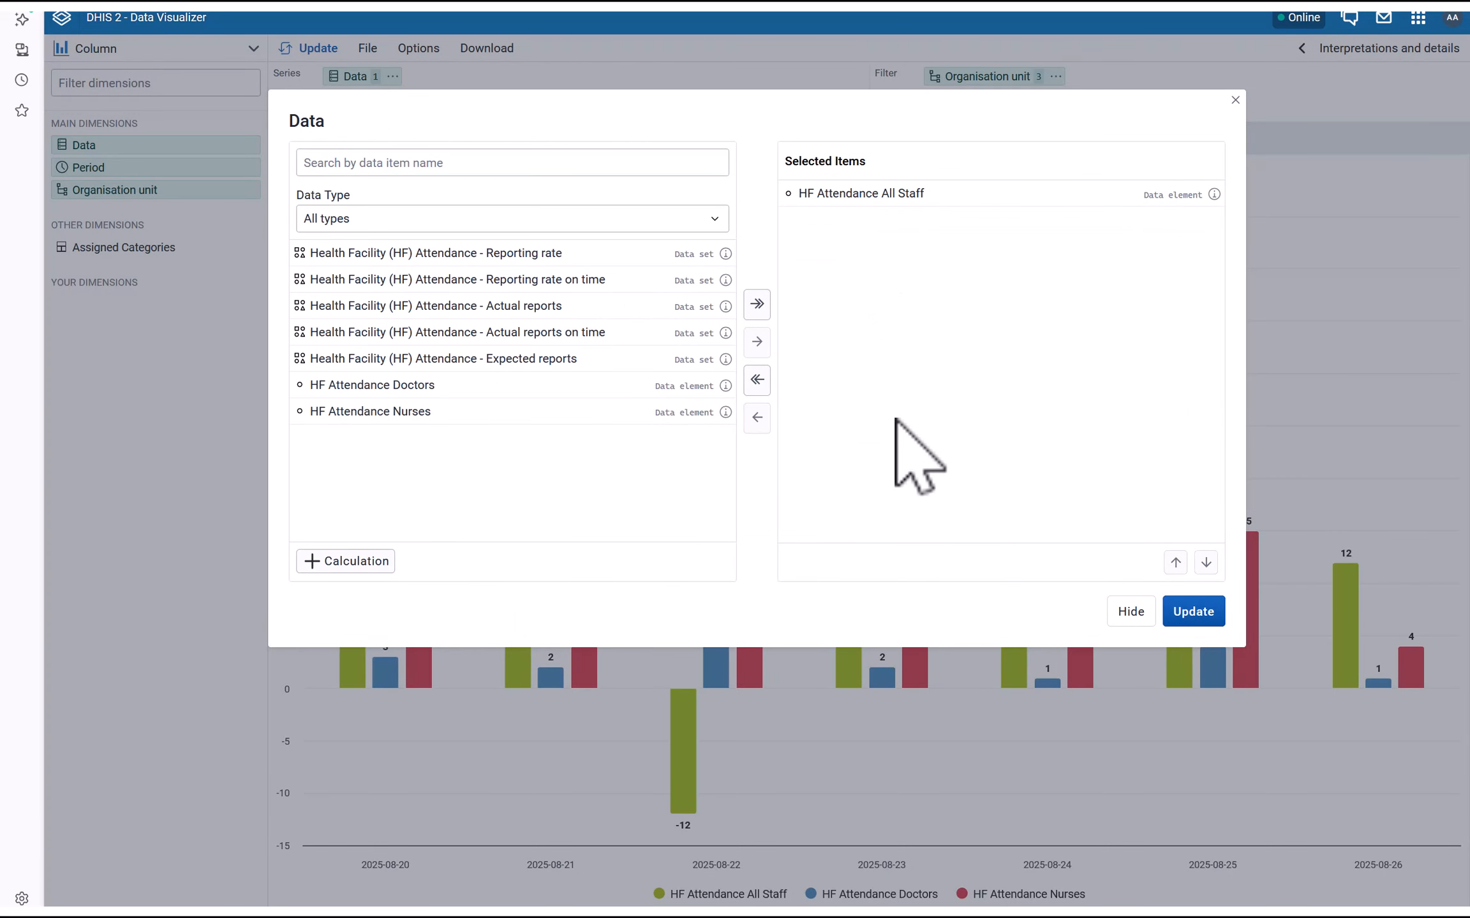
pyautogui.click(1198, 611)
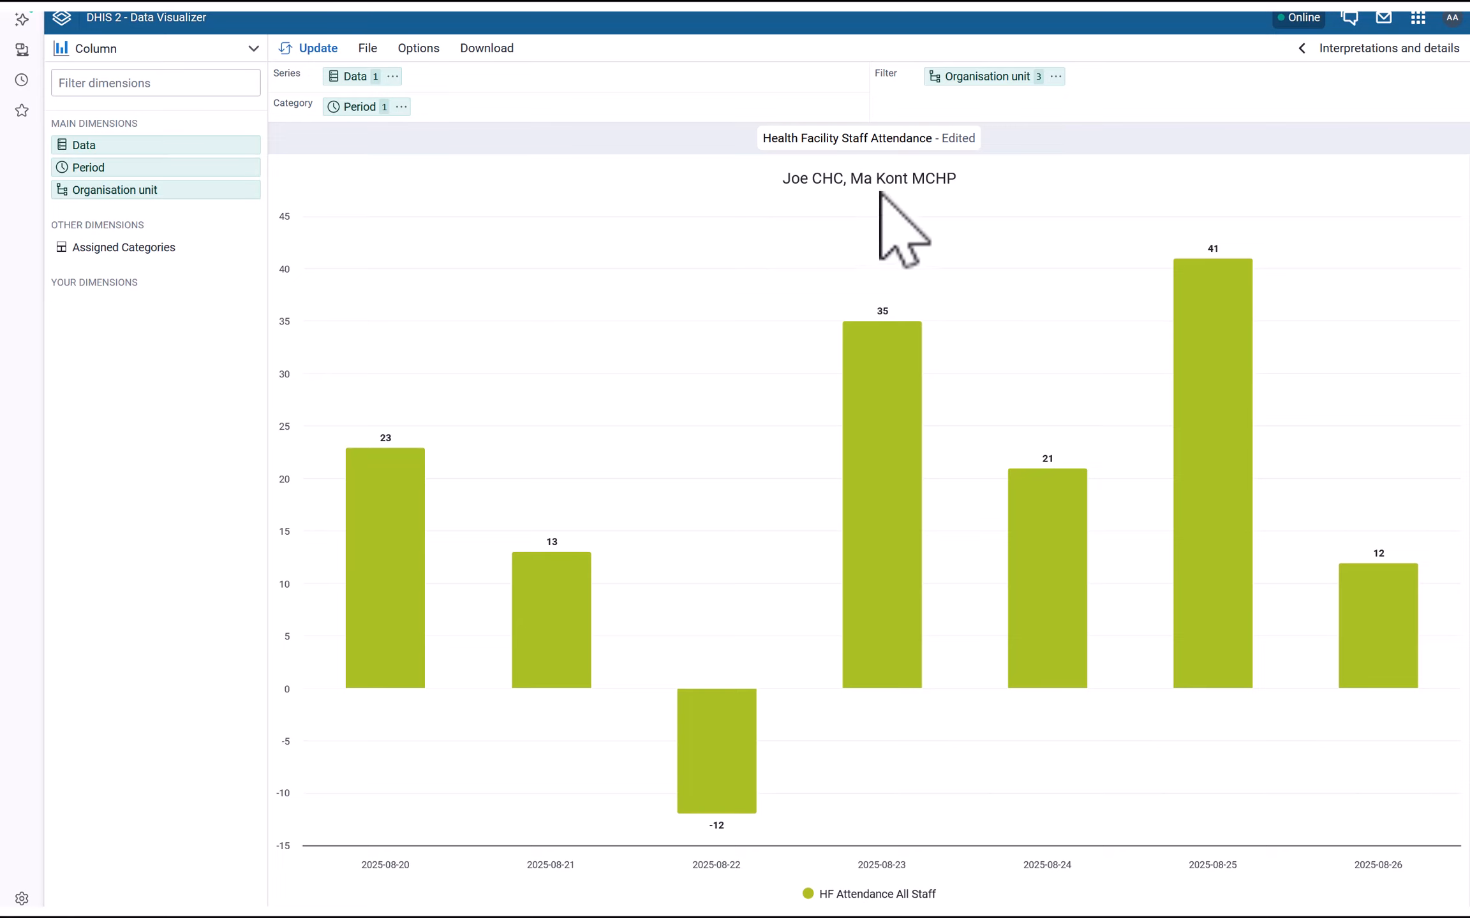
# Use the custom chart title 'Health Facility Staff Attendance - All Staff' and set the subtitle to None
pyautogui.click(363, 56)
pyautogui.moveTo(421, 63)
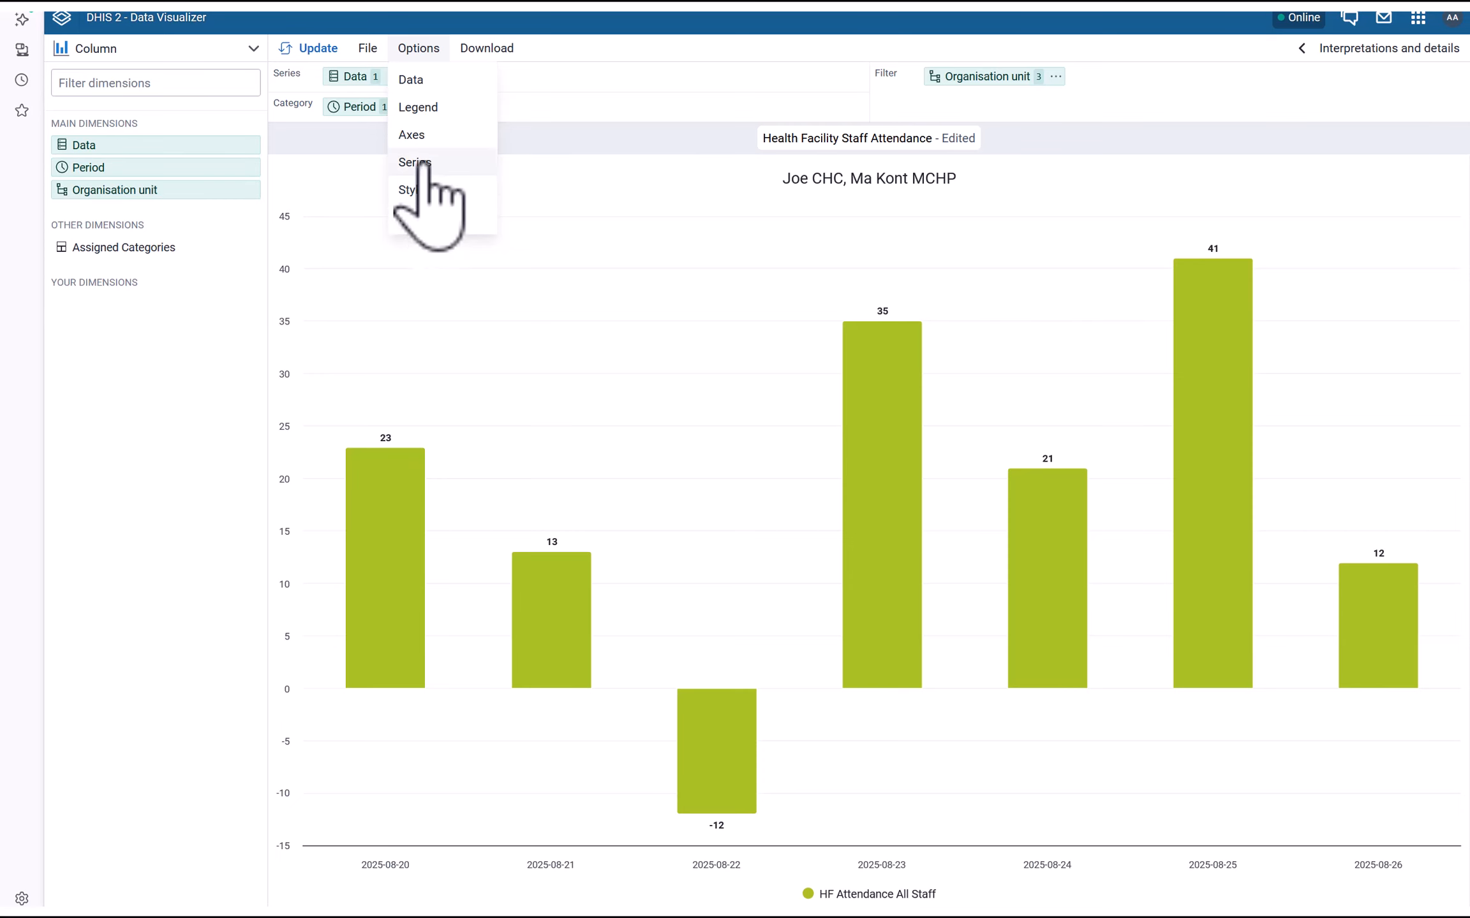
pyautogui.click(415, 190)
pyautogui.scroll(-1, 810, 440)
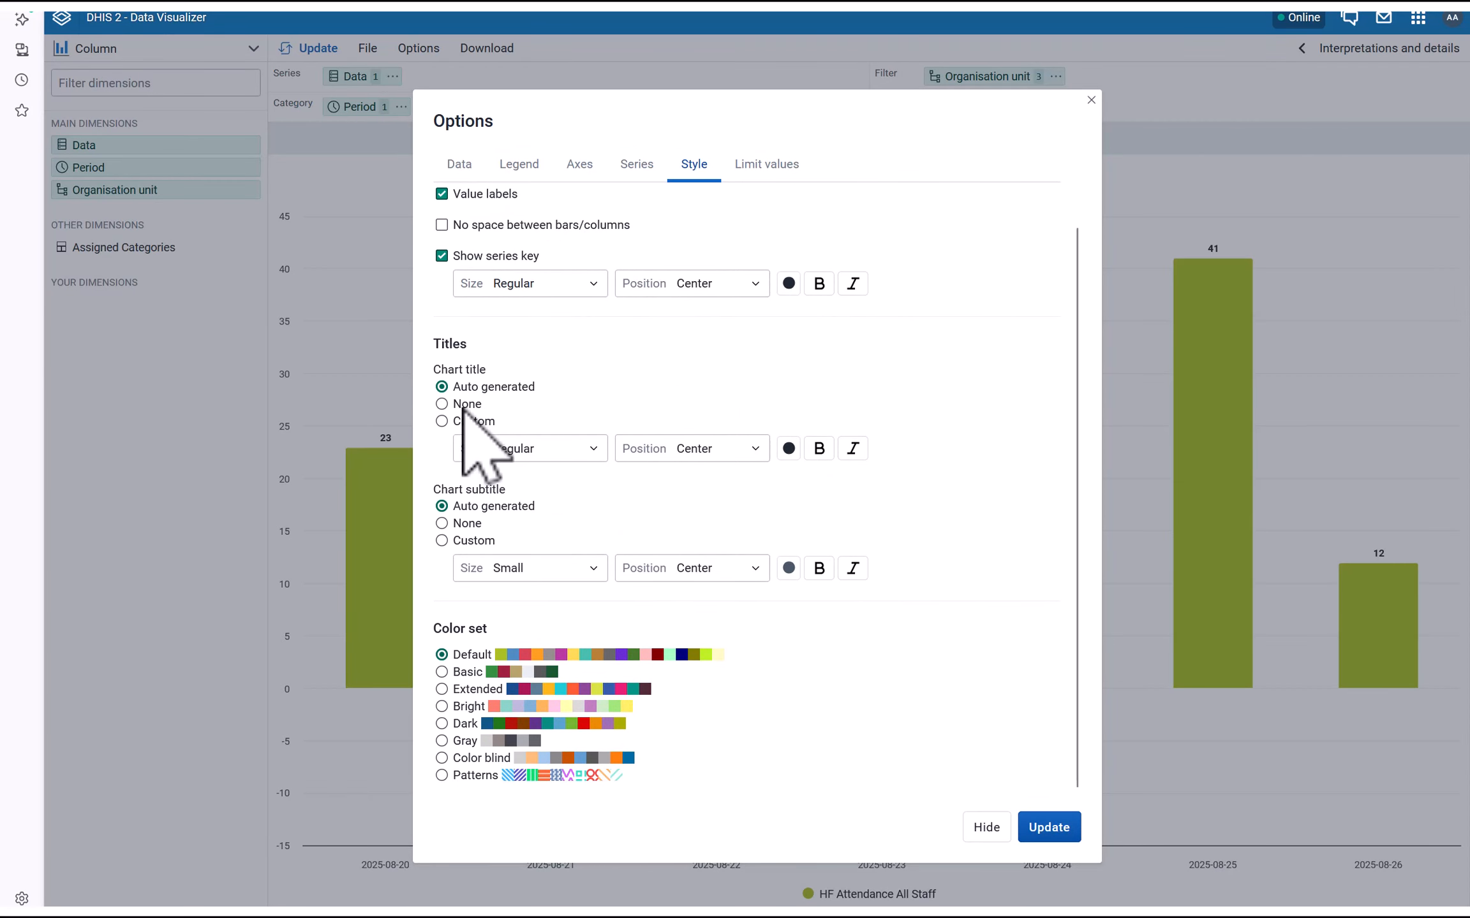
pyautogui.click(466, 404)
pyautogui.click(476, 458)
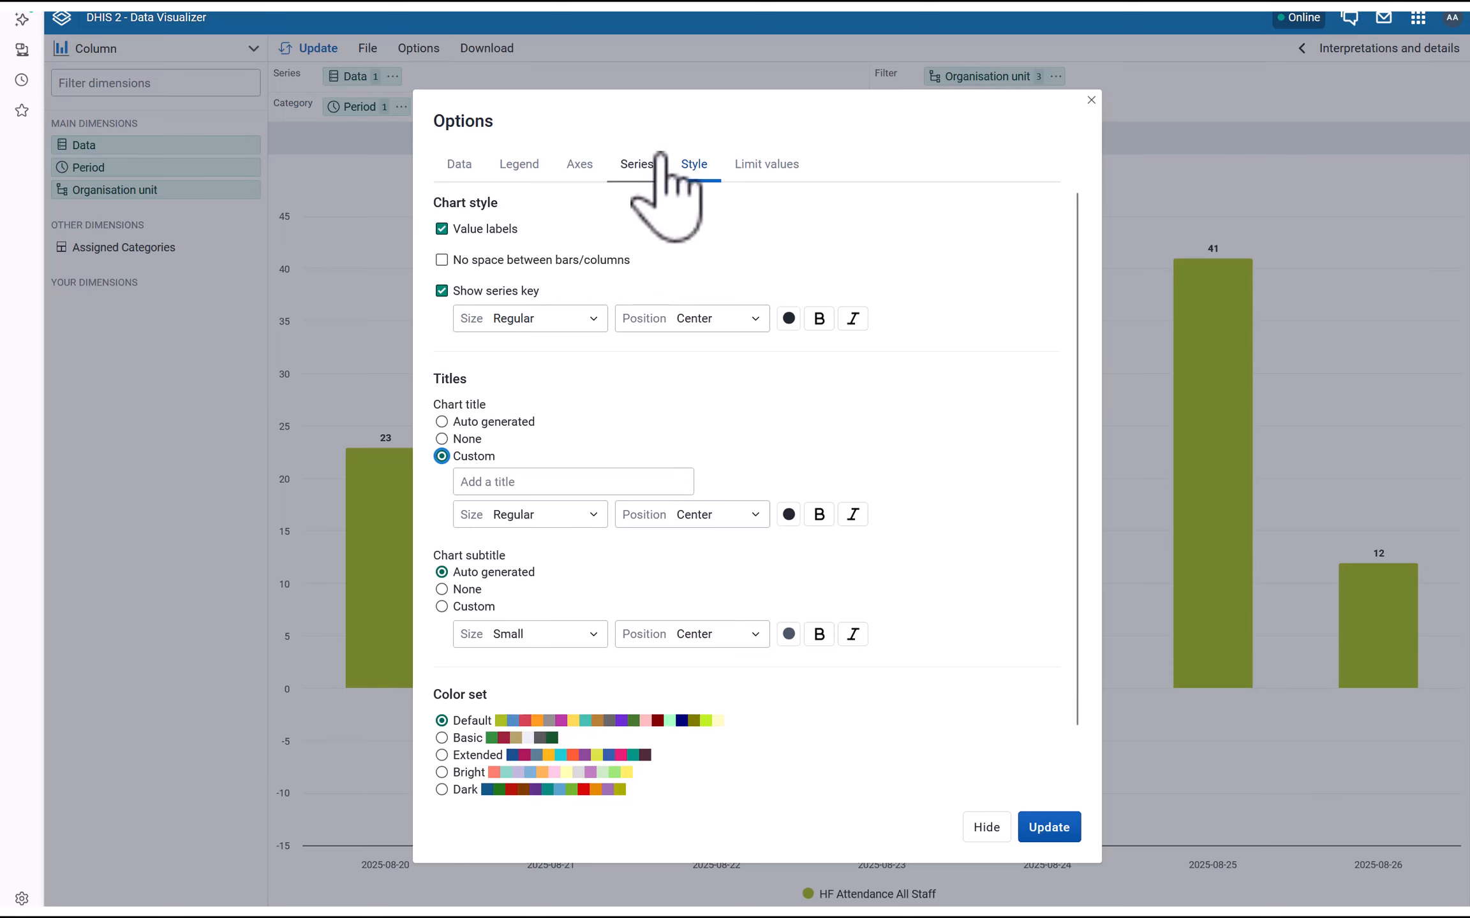
pyautogui.moveTo(474, 121); pyautogui.dragTo(508, 113)
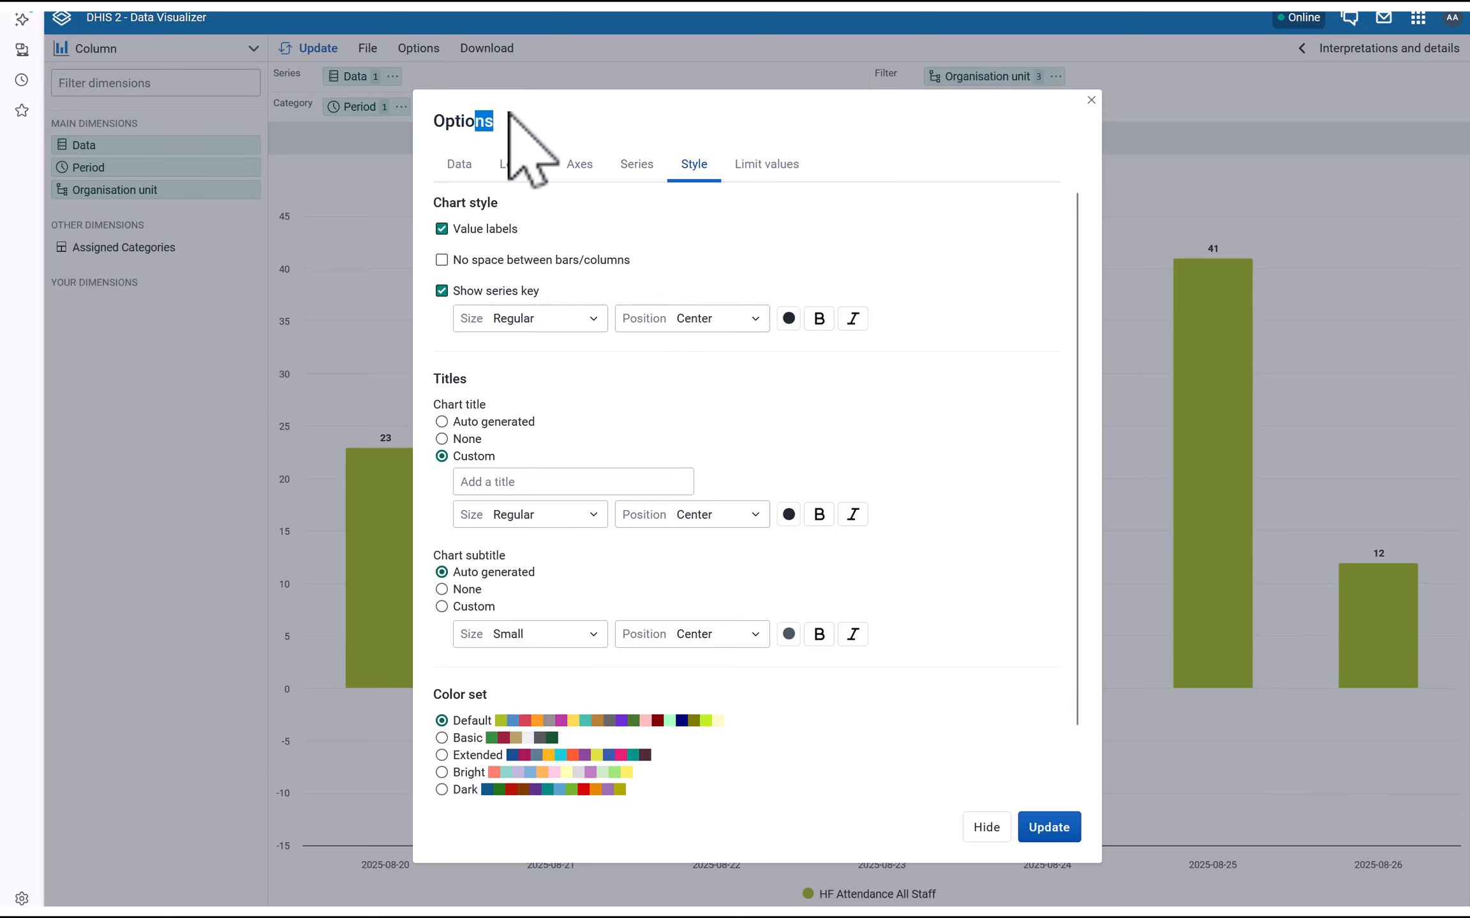
pyautogui.click(469, 482)
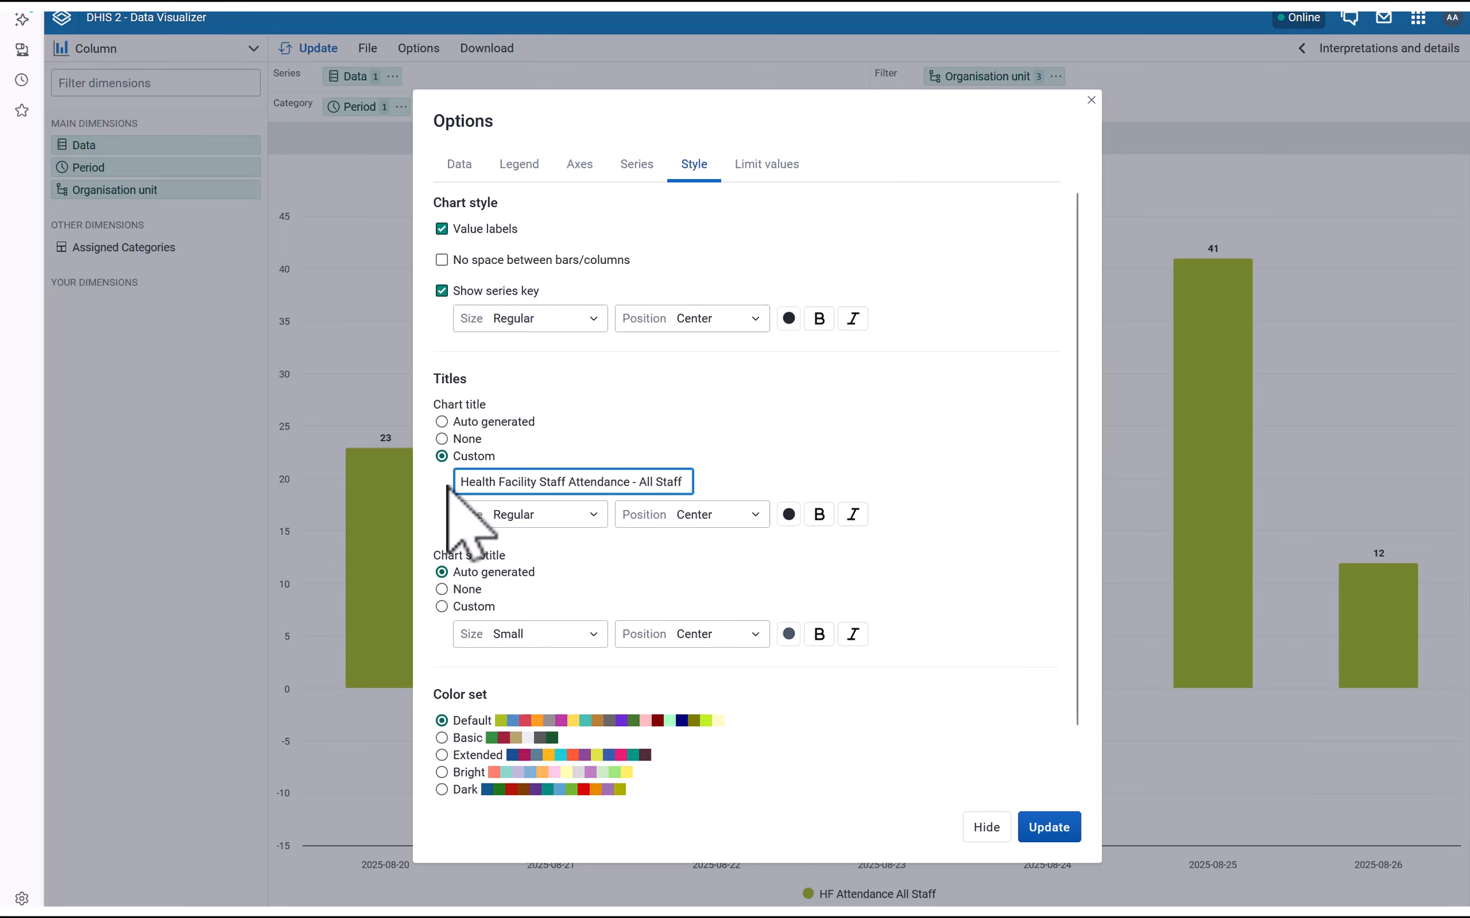
pyautogui.scroll(-1, 449, 469)
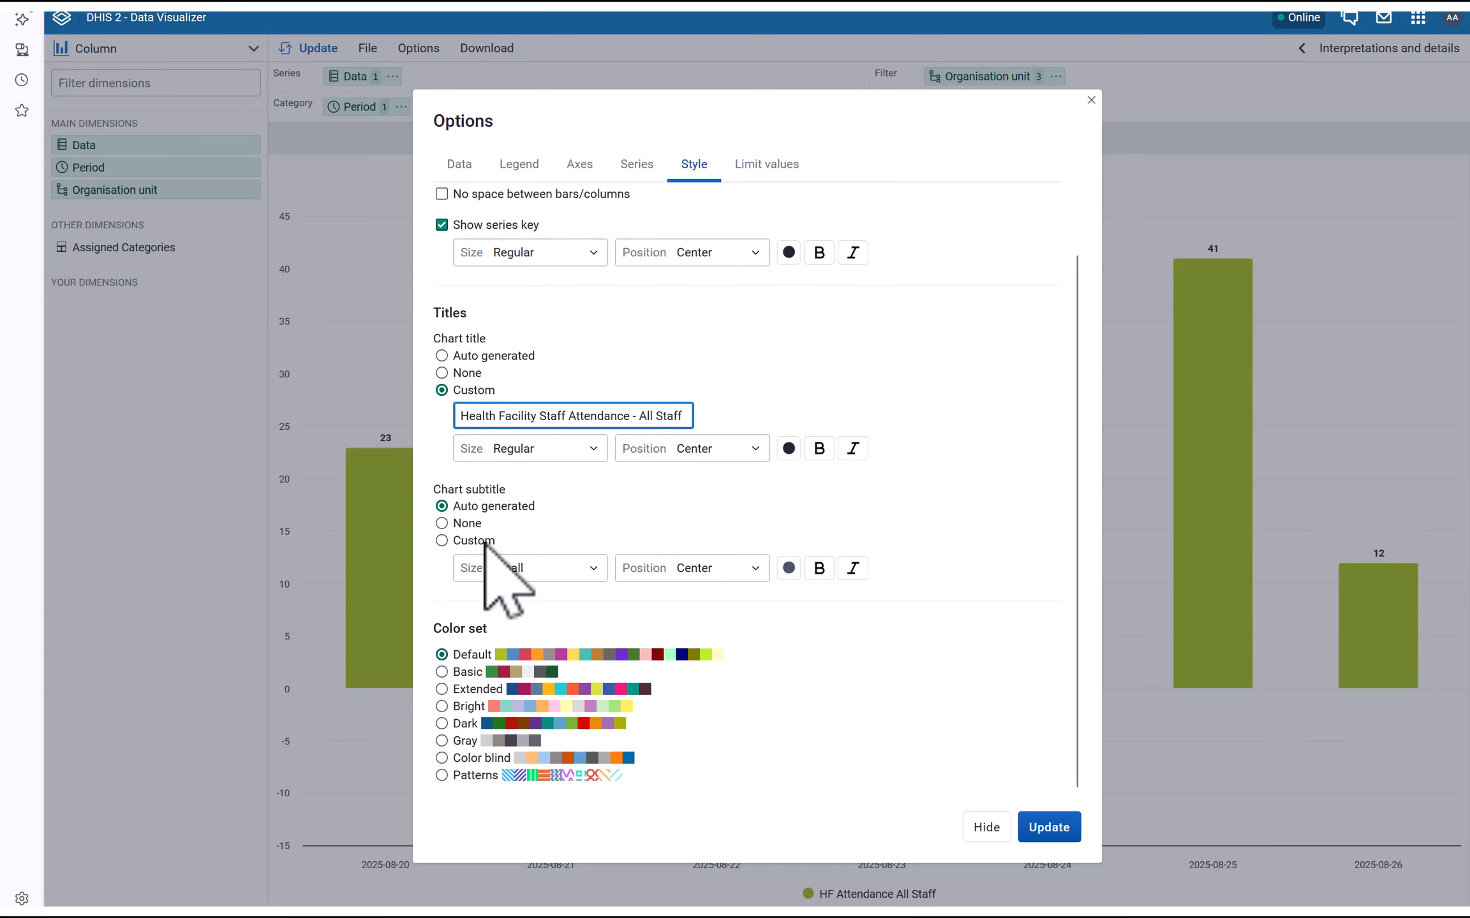
pyautogui.click(461, 523)
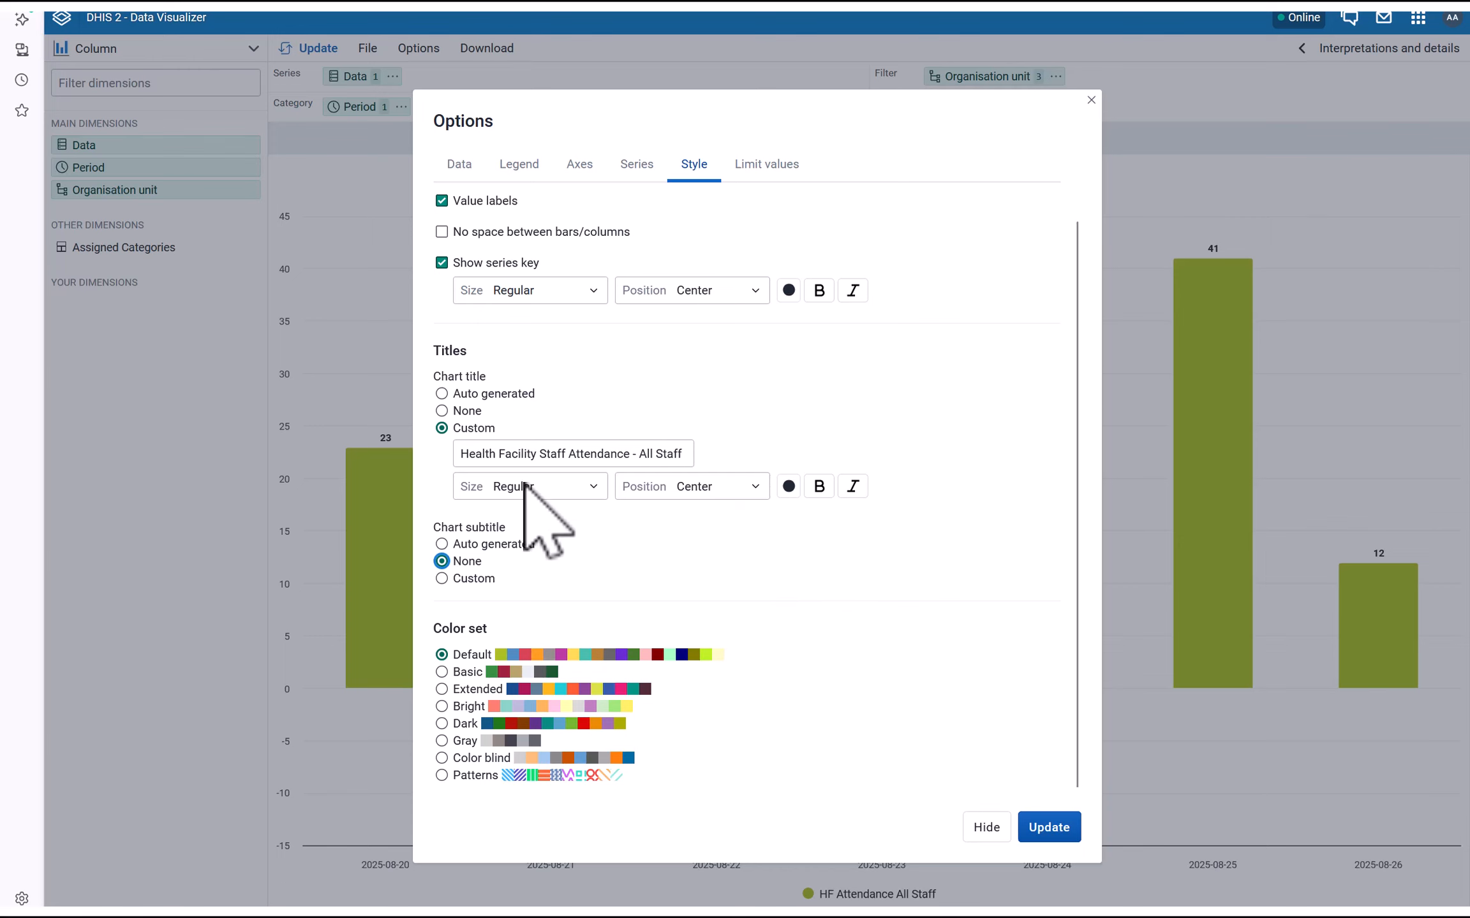
pyautogui.scroll(1, 702, 345)
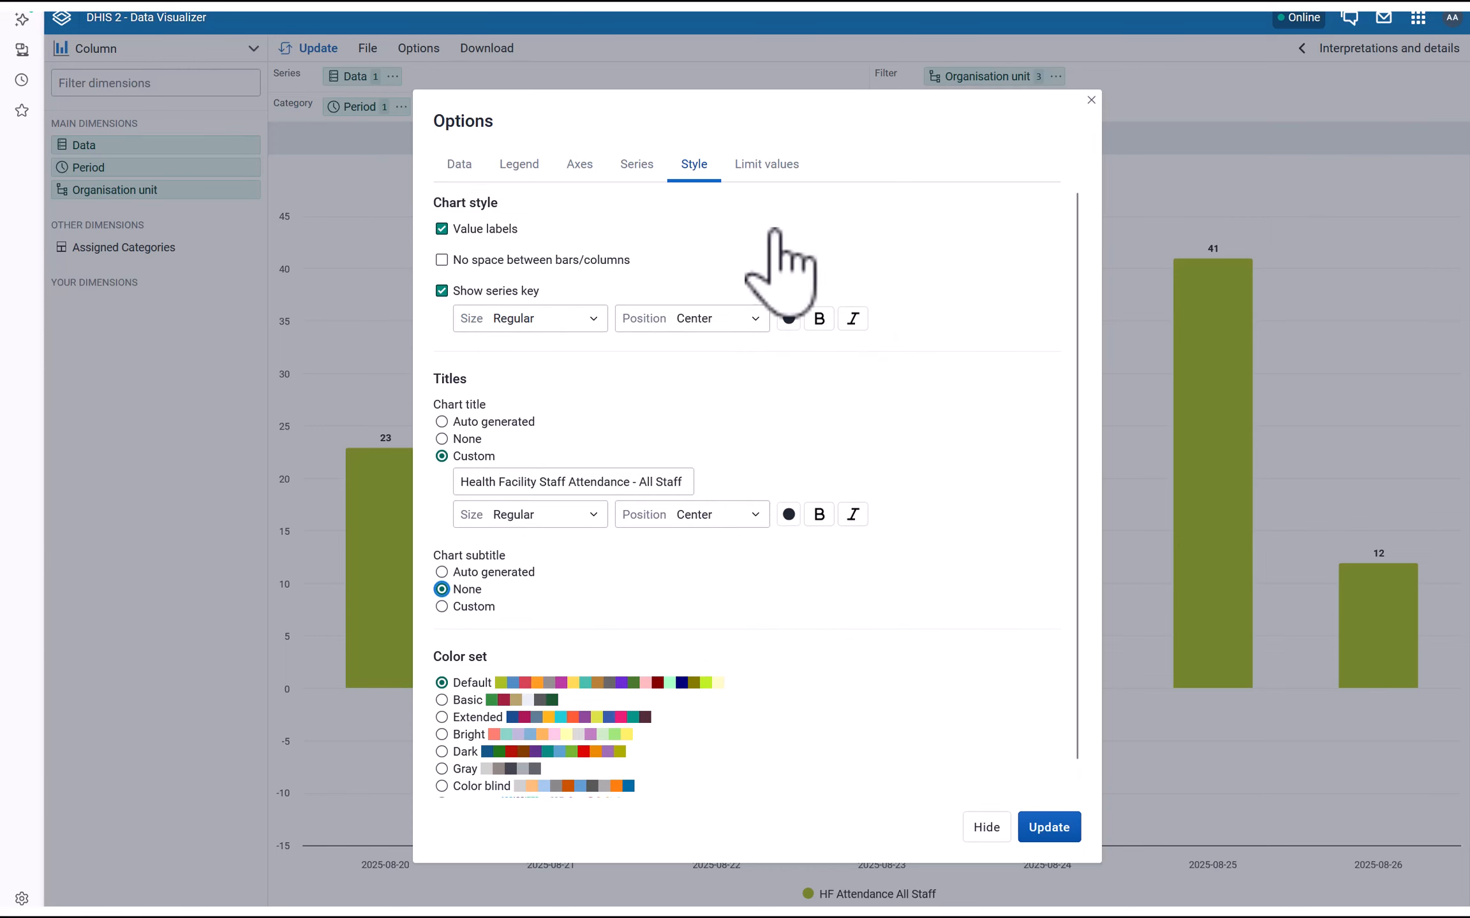
pyautogui.click(1049, 827)
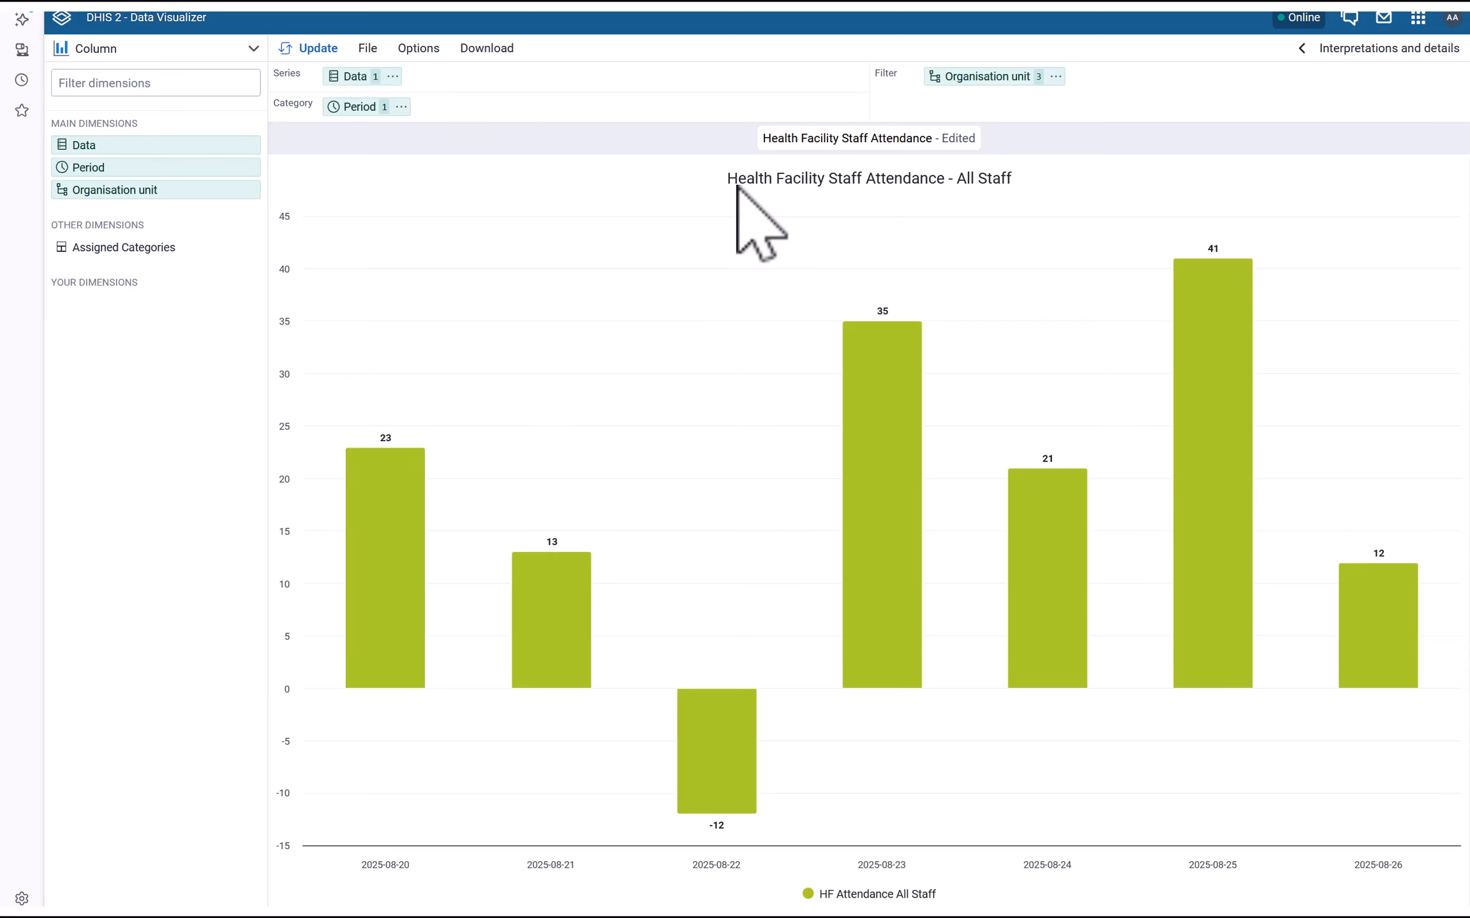
# Save the All Staff chart, then save it as 'Health Facility Staff Attendance - Doctors' with an edited description
pyautogui.click(367, 48)
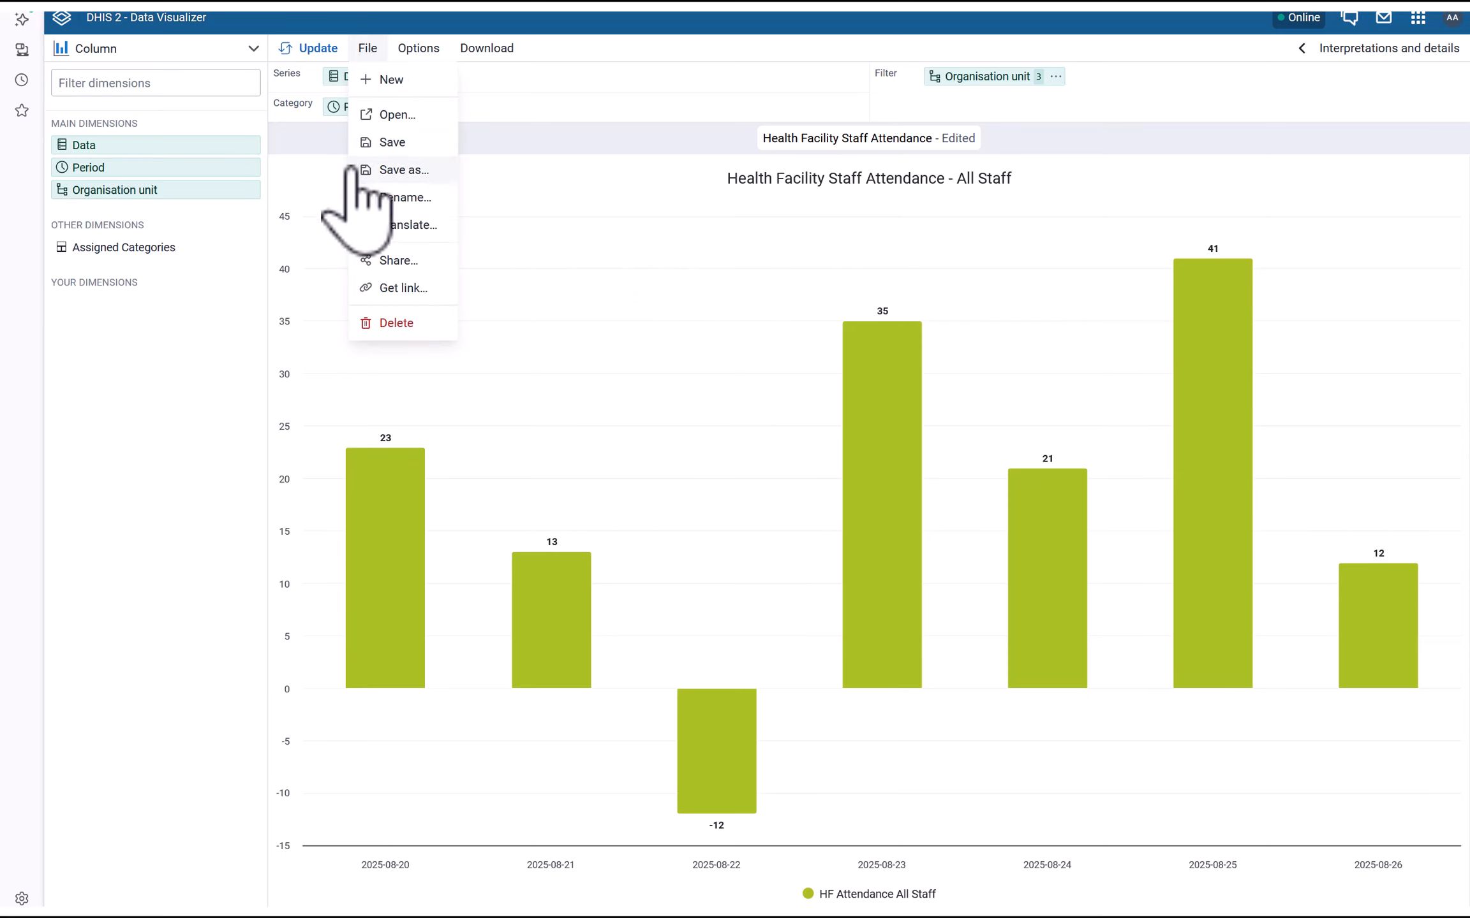
pyautogui.click(391, 142)
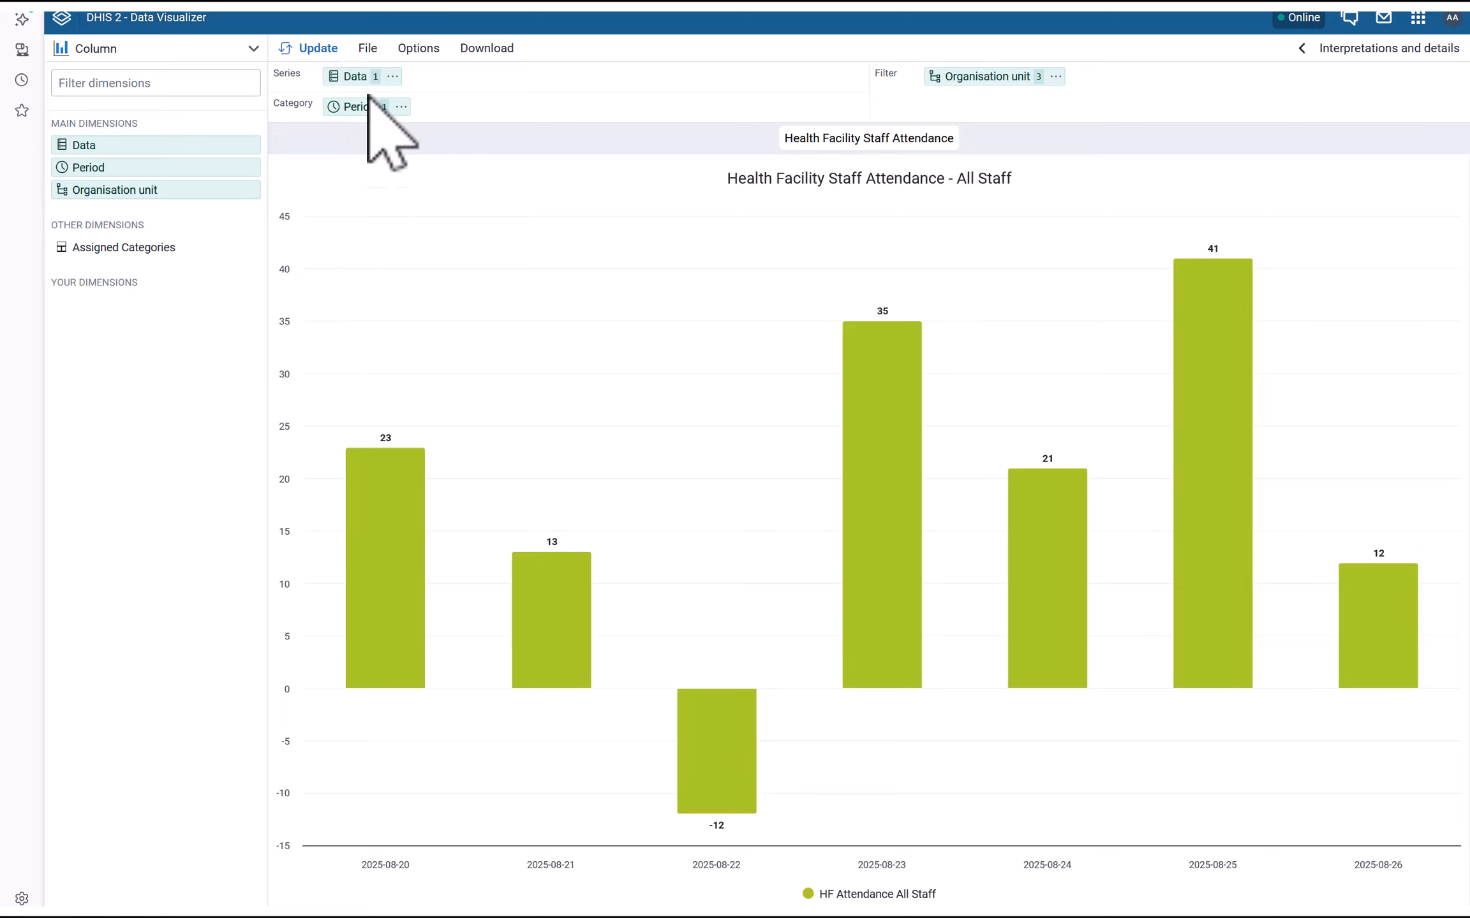
pyautogui.click(368, 49)
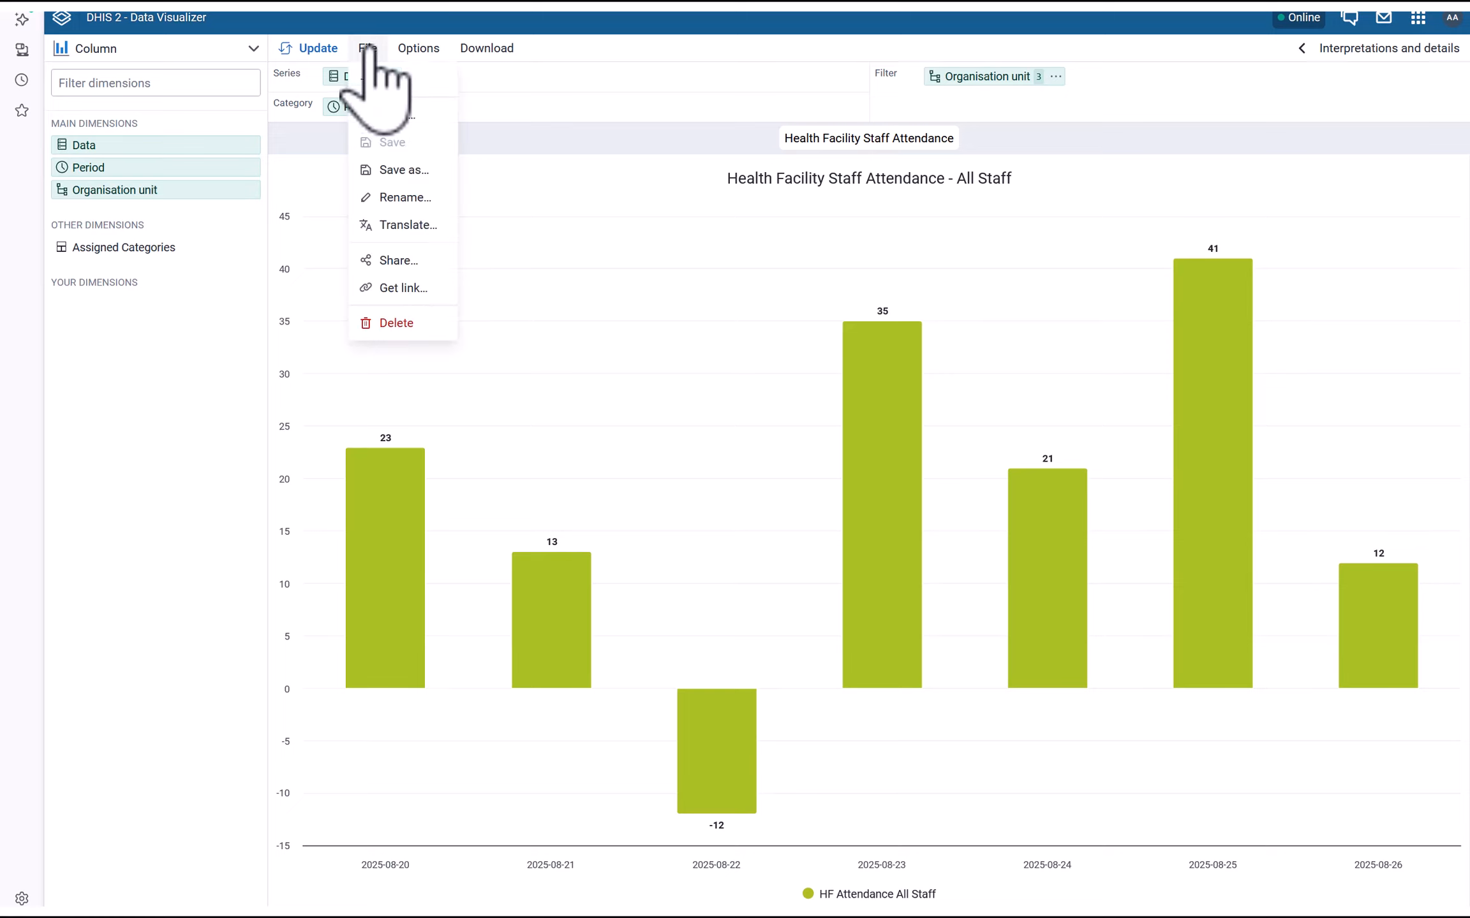
pyautogui.click(409, 171)
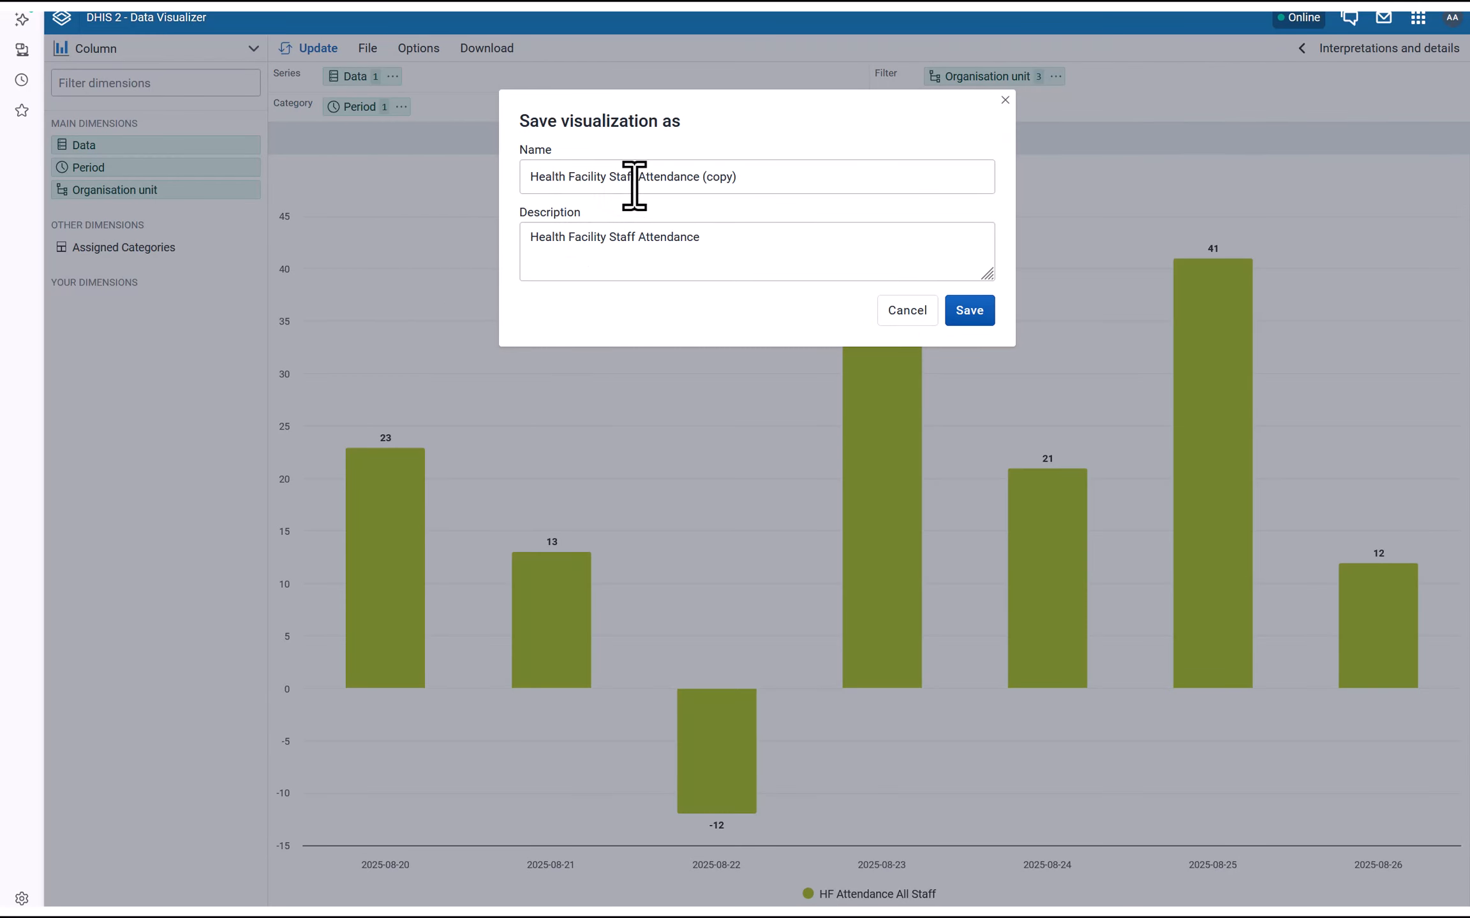
pyautogui.moveTo(700, 182); pyautogui.dragTo(802, 183)
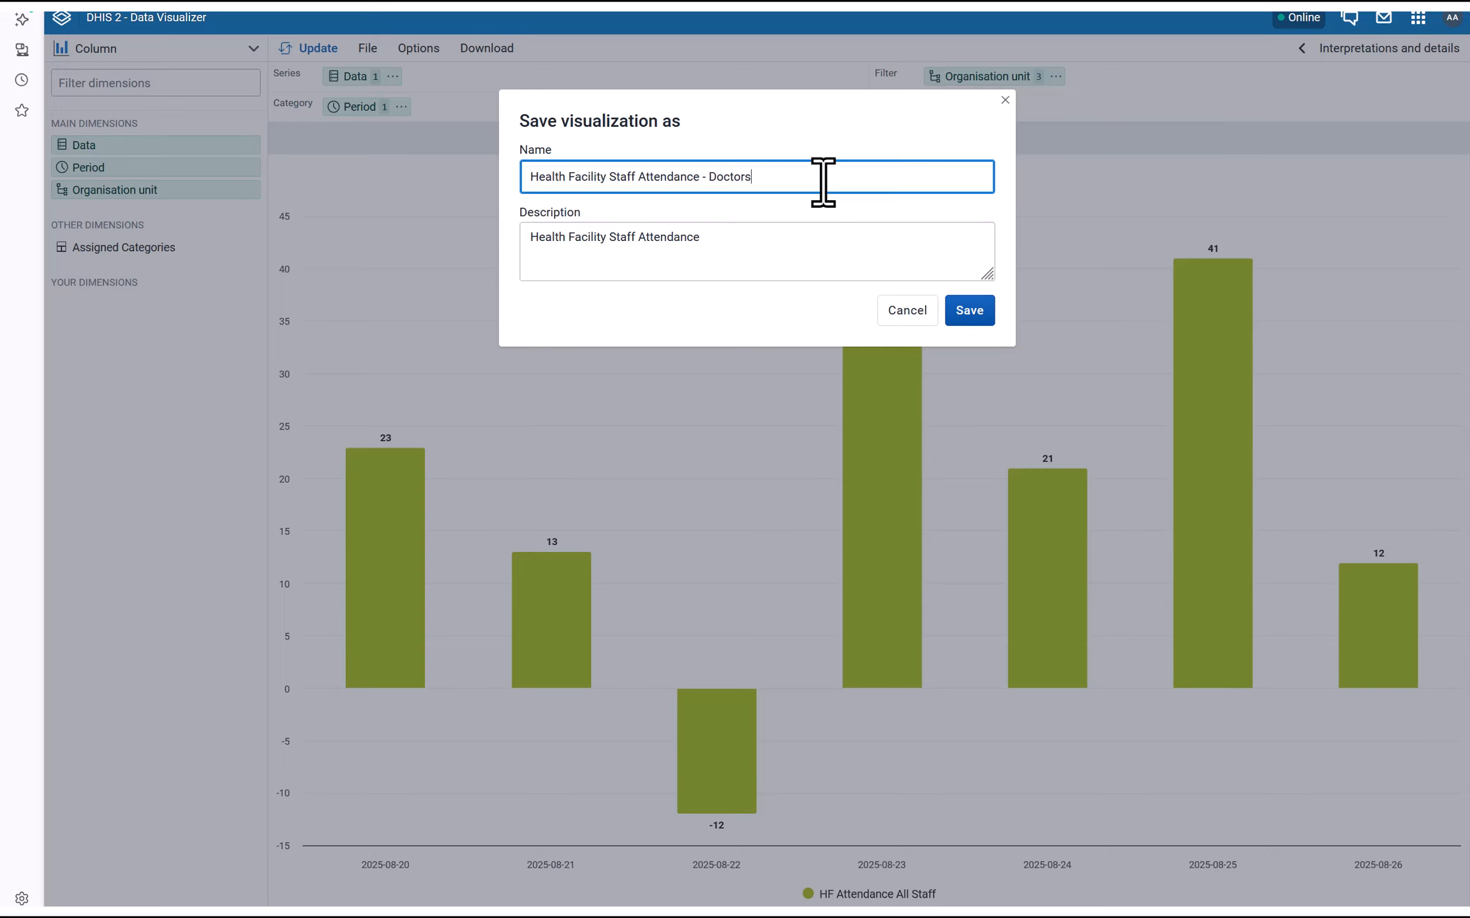
pyautogui.moveTo(786, 247); pyautogui.dragTo(722, 255)
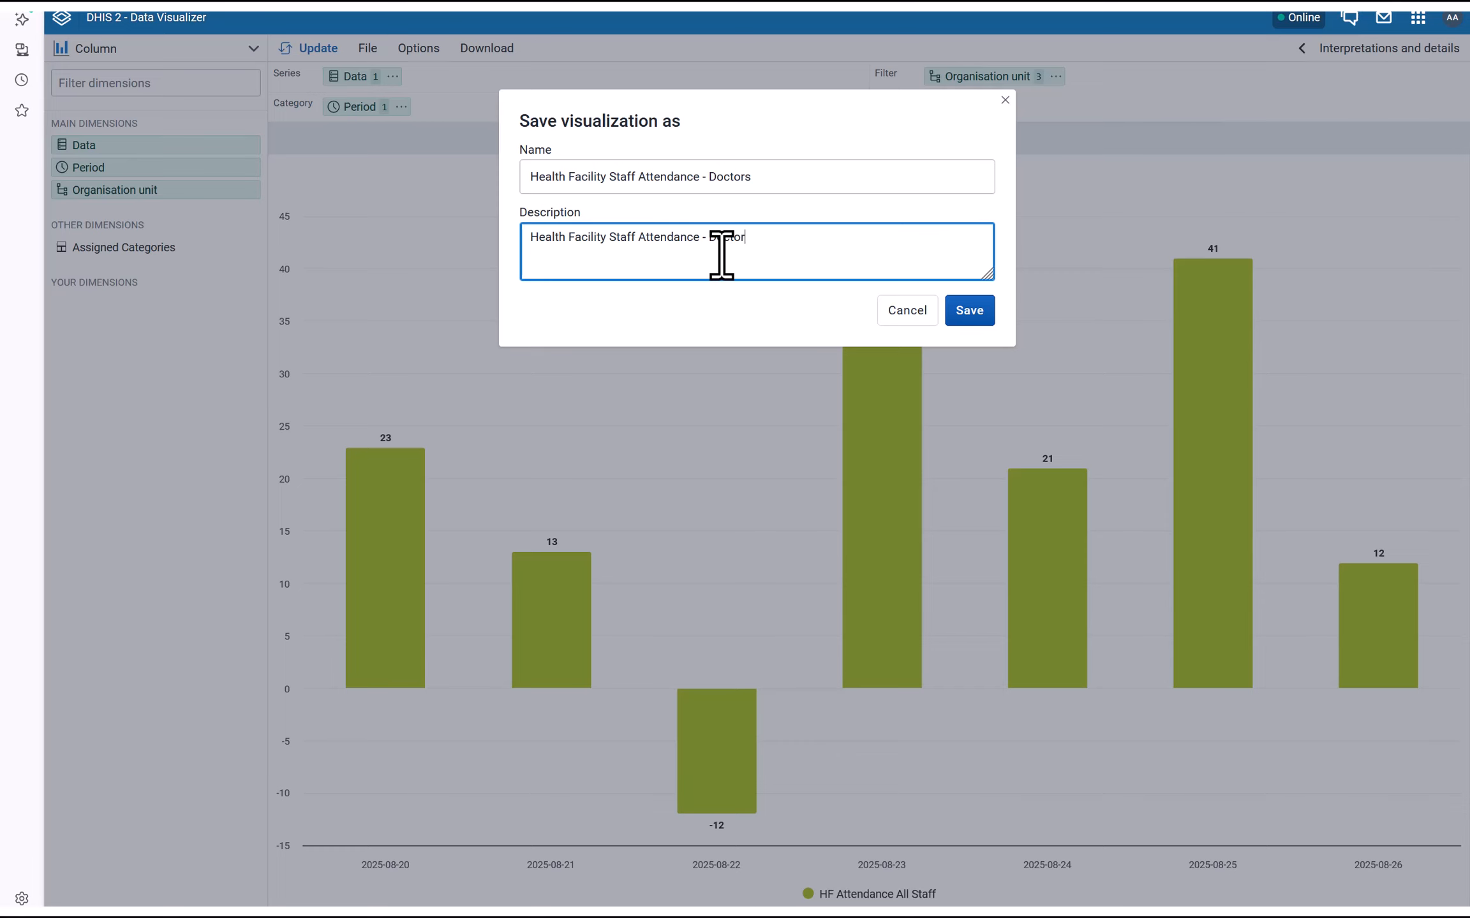
pyautogui.click(969, 312)
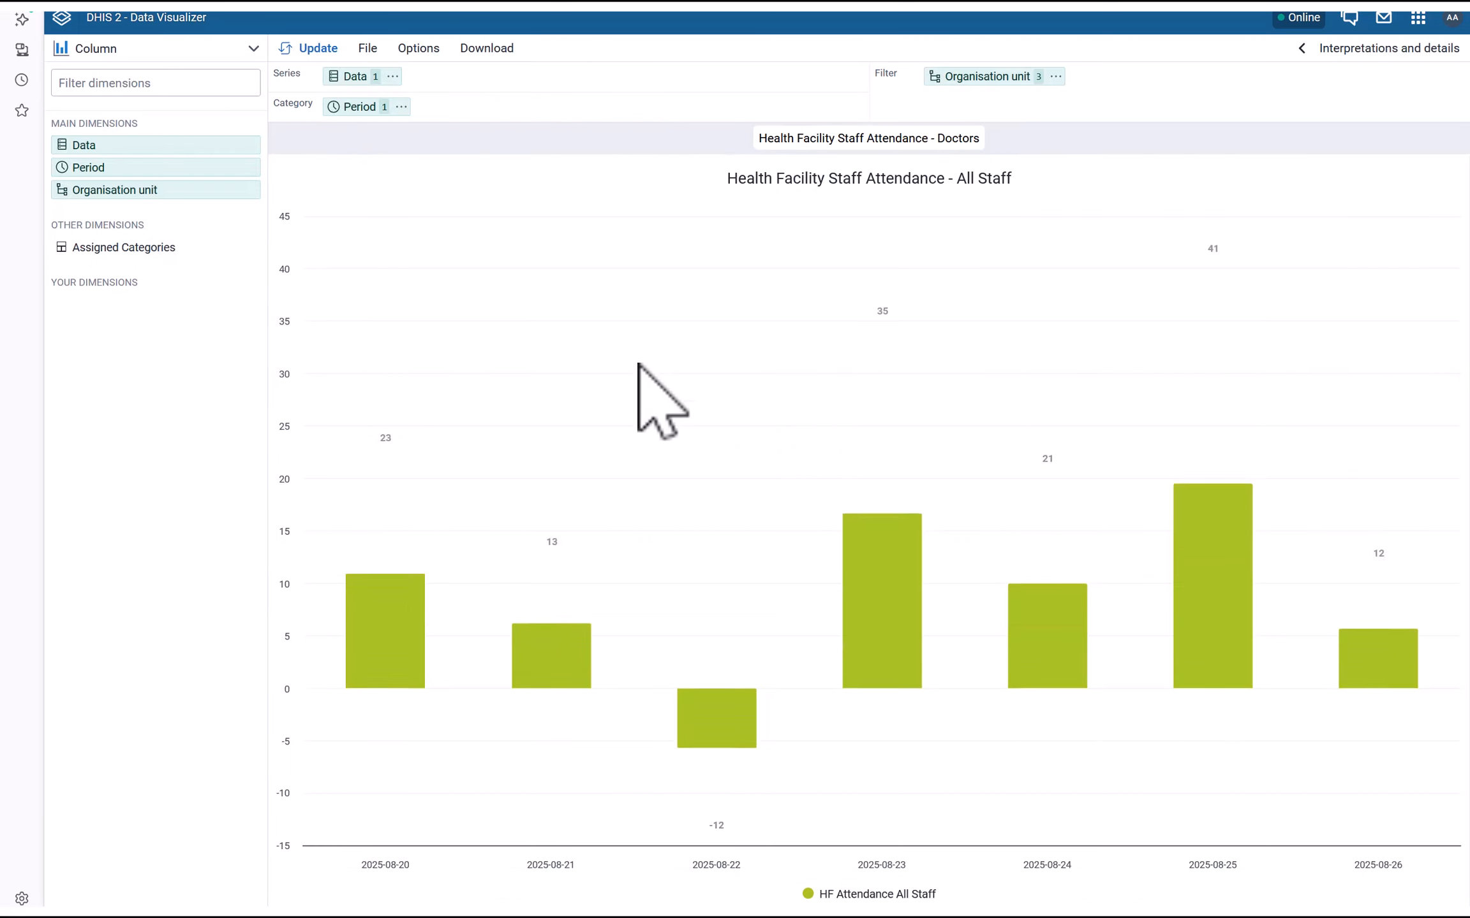
# Replace HF Attendance All Staff with HF Attendance Doctors as the chart's data
pyautogui.click(355, 76)
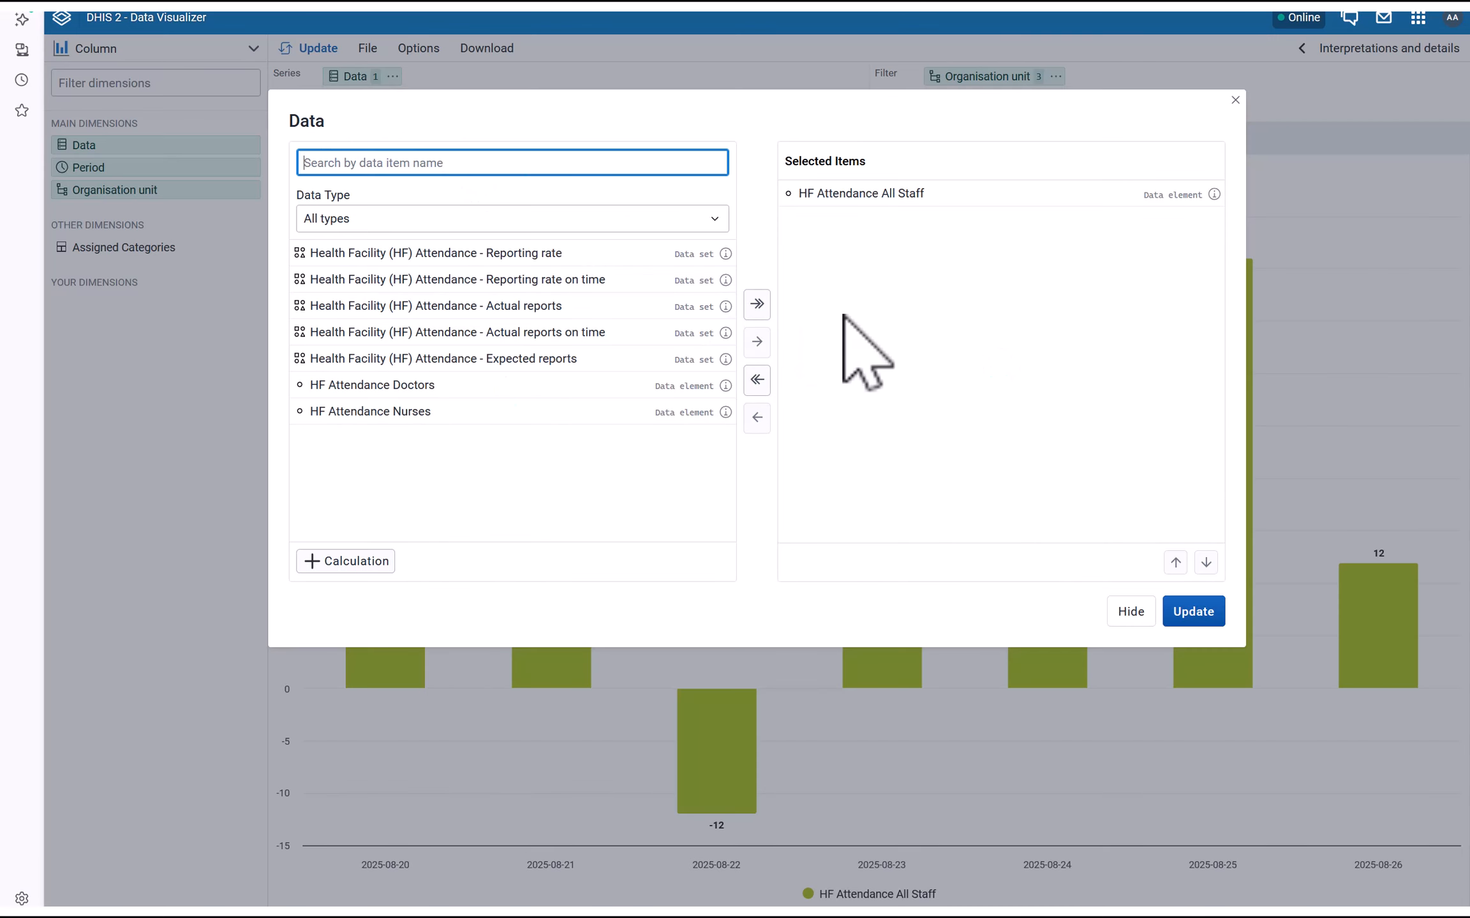
pyautogui.doubleClick(861, 194)
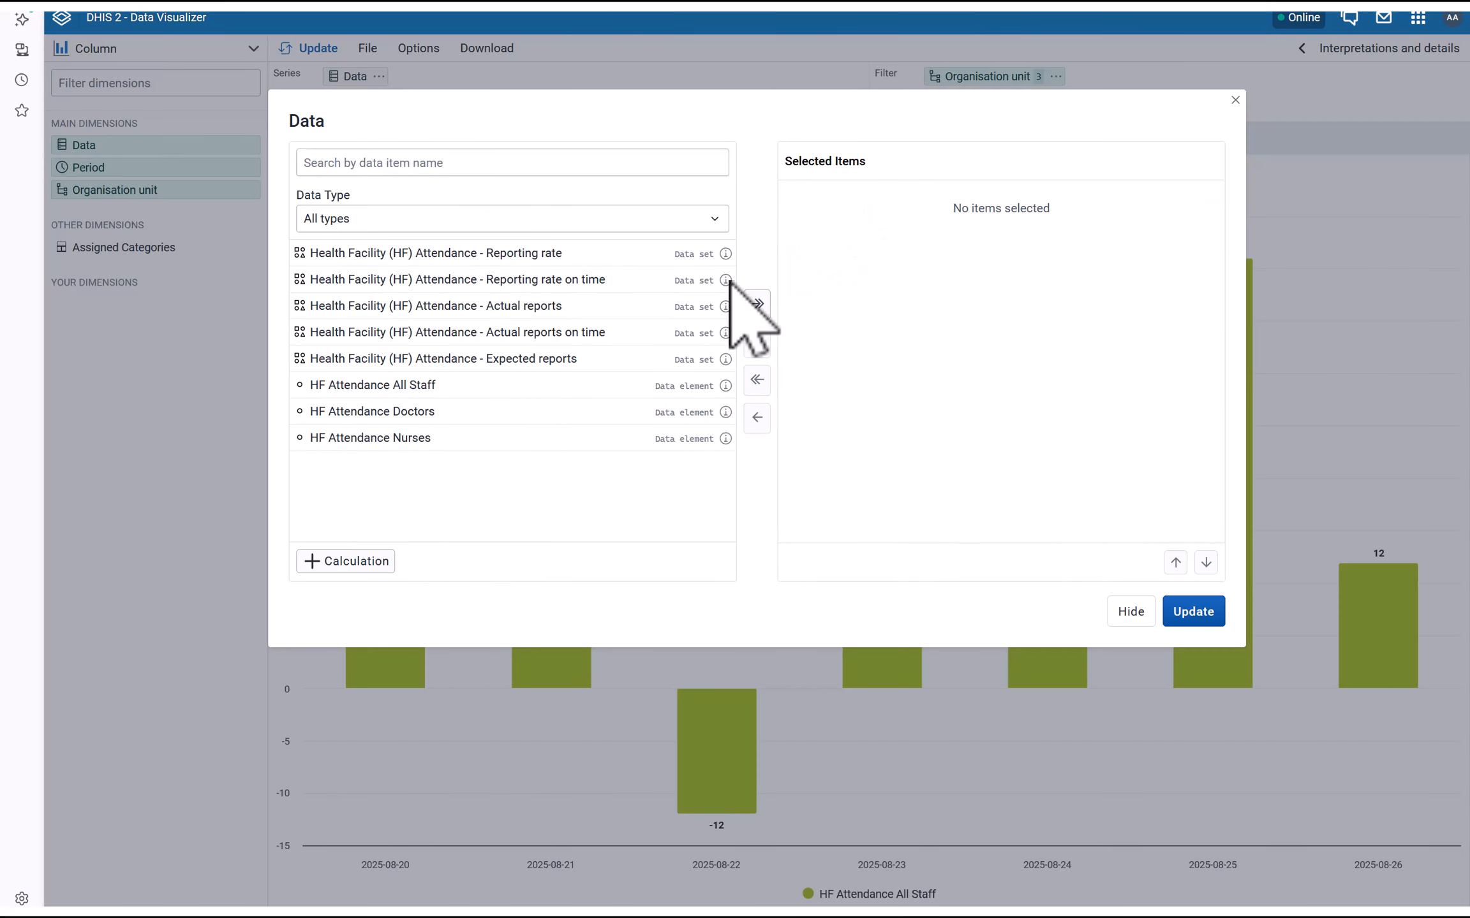
pyautogui.doubleClick(372, 413)
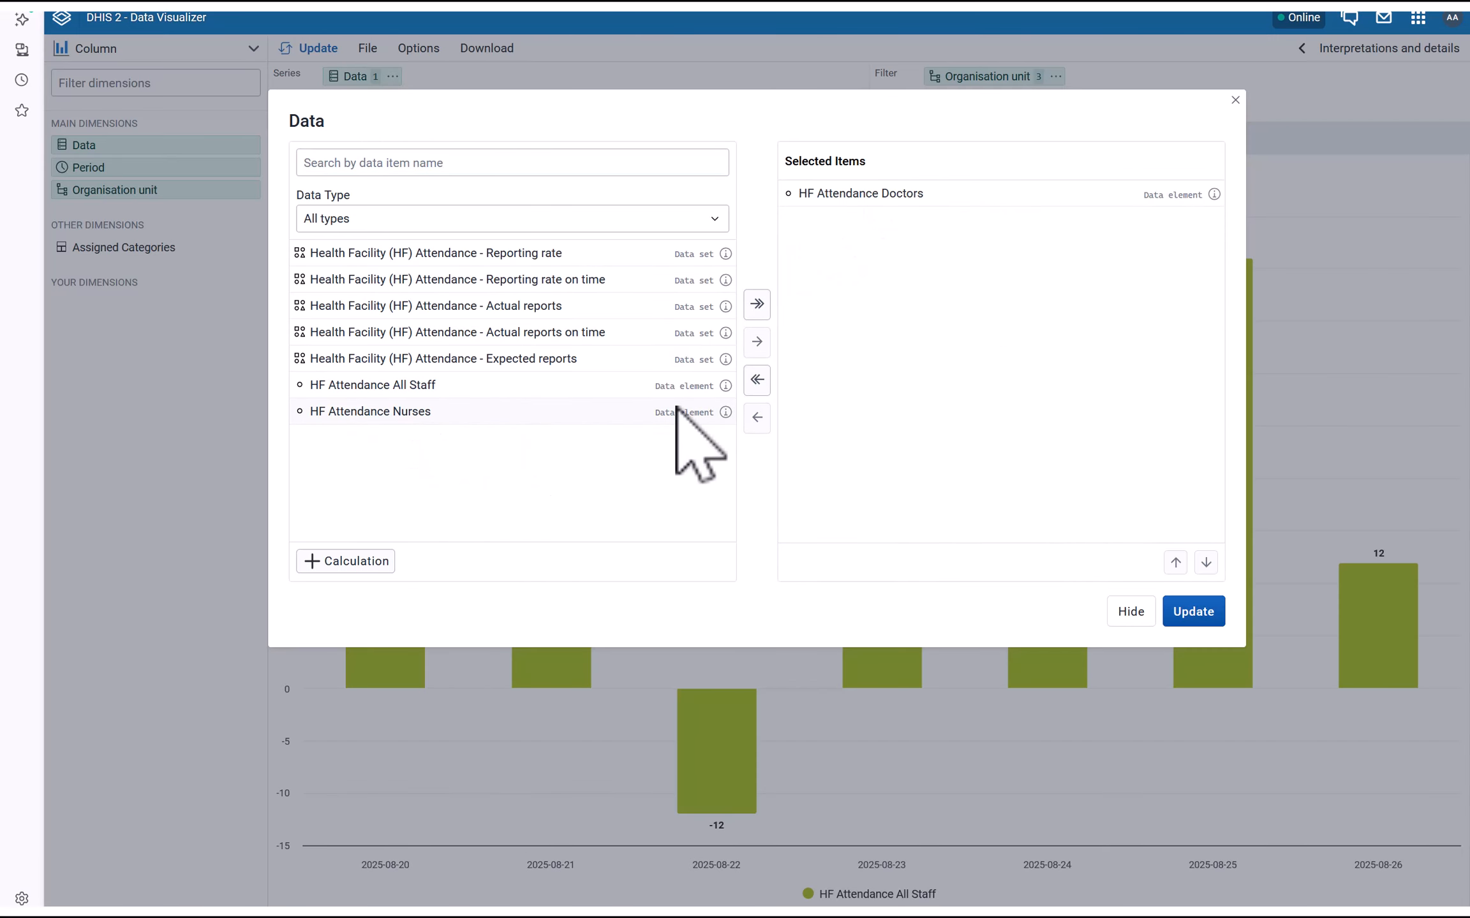
pyautogui.click(1192, 612)
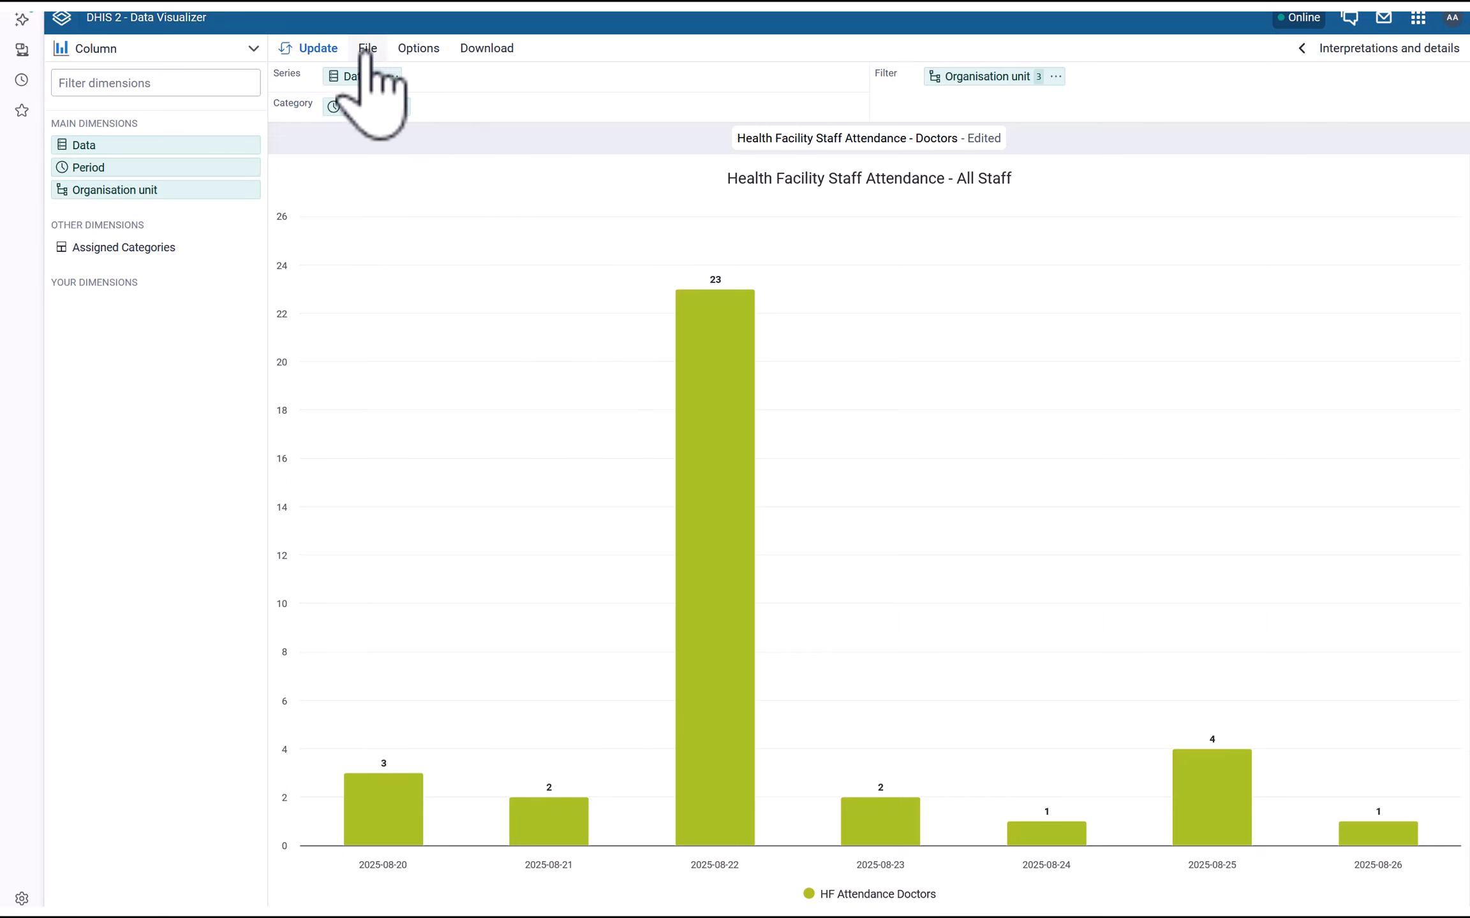
# Retitle the chart 'Health Facility Staff Attendance - Doctors' and save it
pyautogui.click(421, 51)
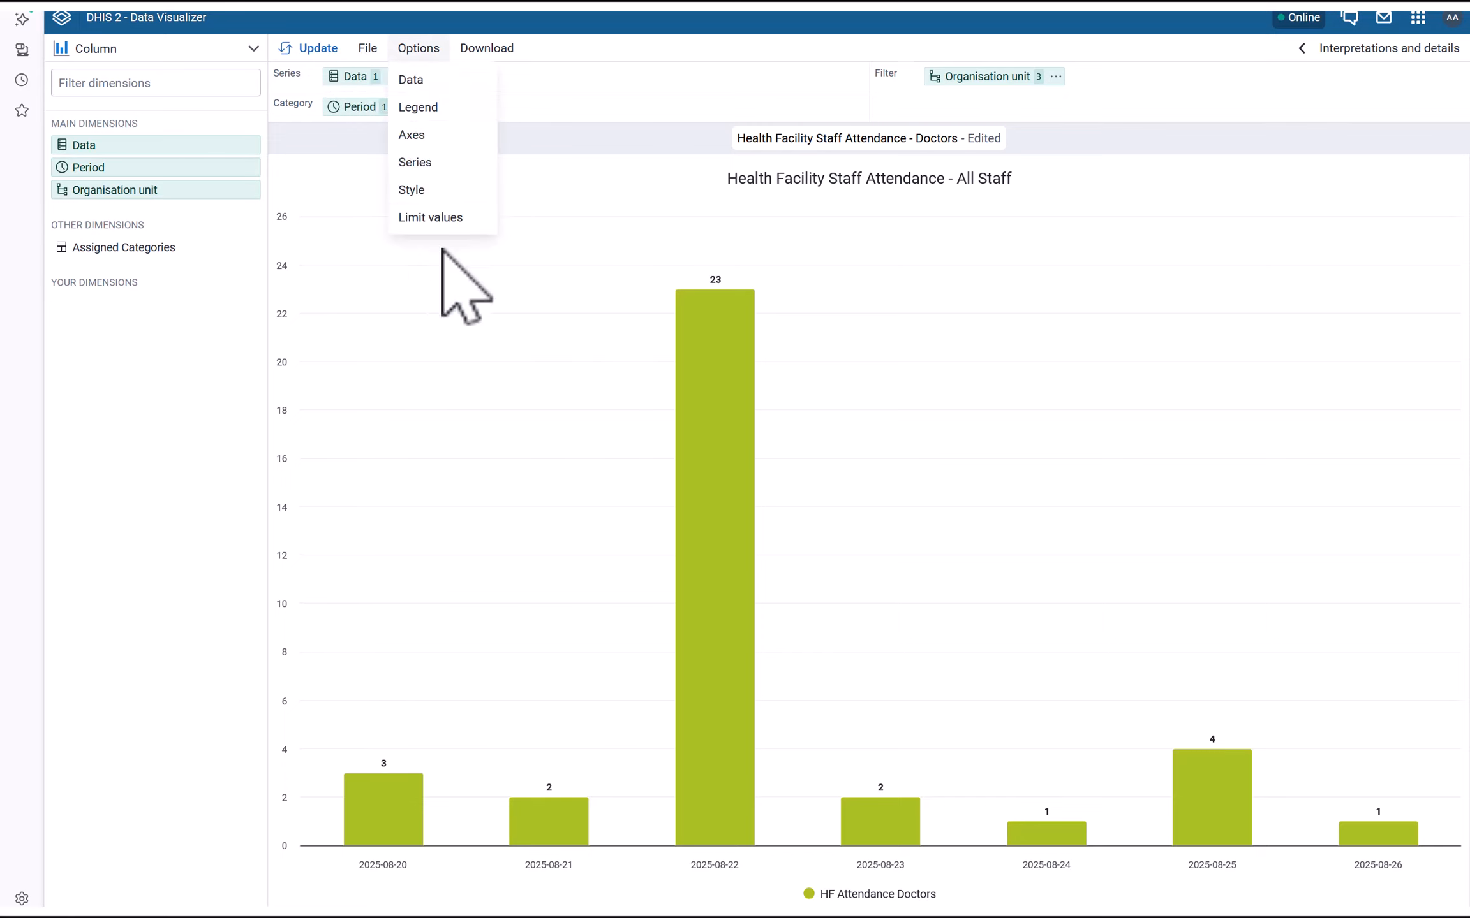
pyautogui.click(415, 162)
pyautogui.click(1091, 97)
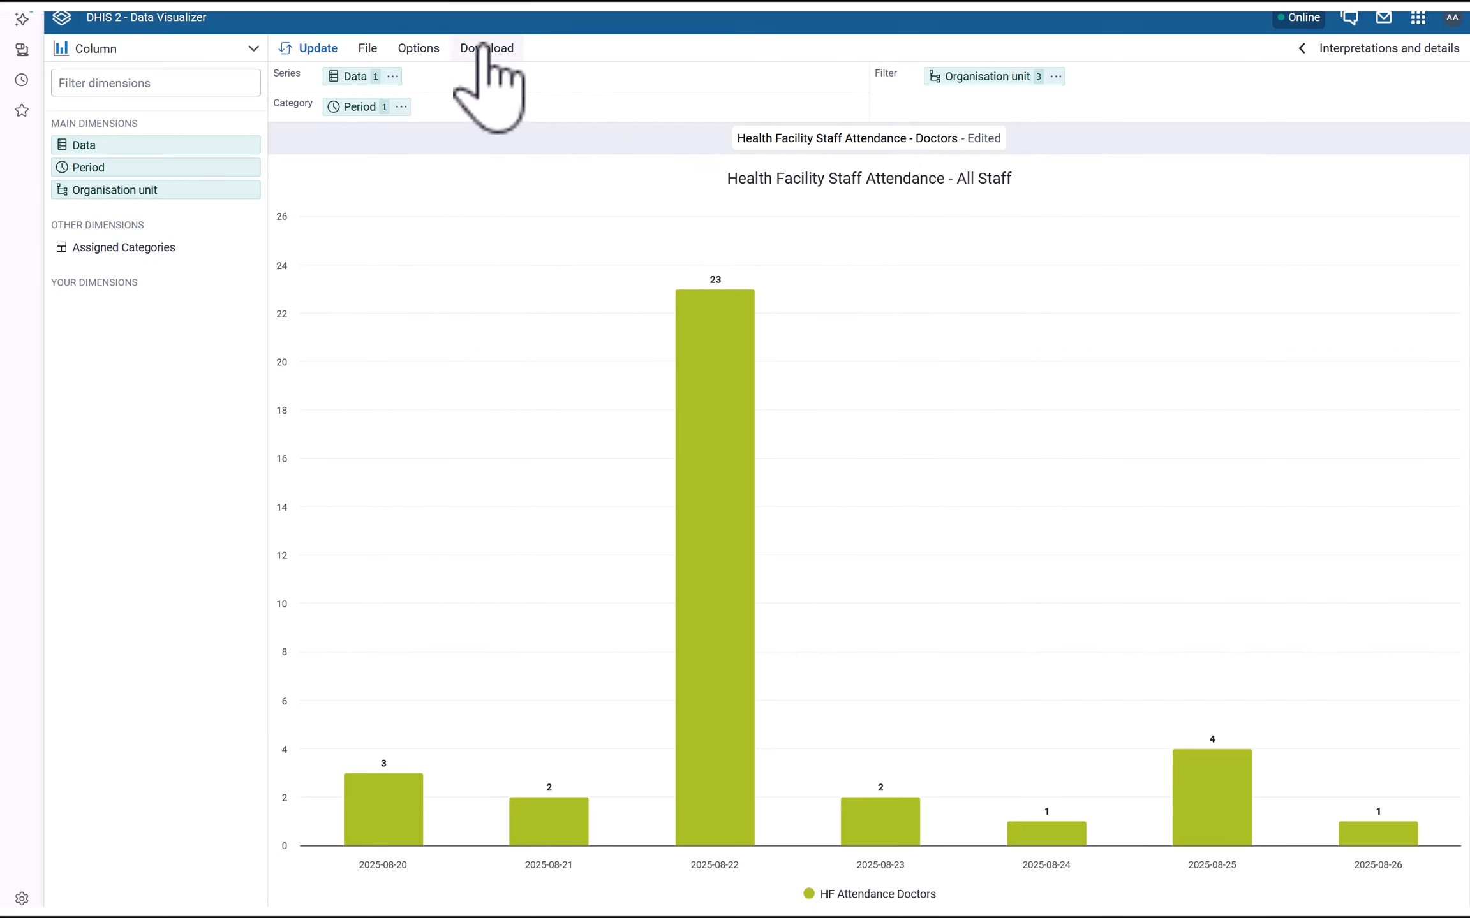
pyautogui.click(418, 49)
pyautogui.click(413, 188)
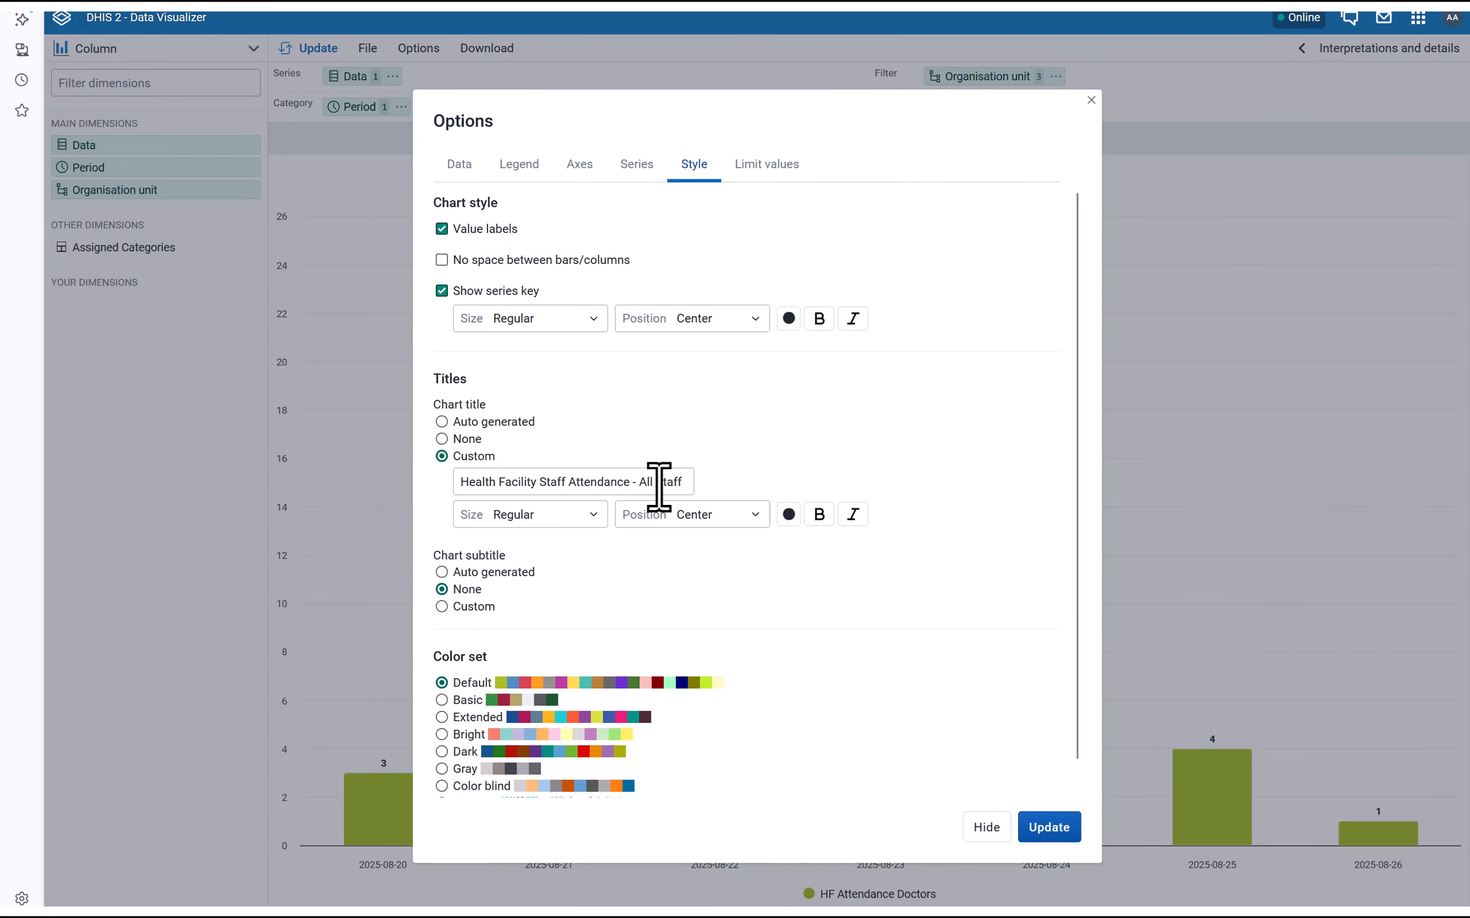
pyautogui.moveTo(638, 490); pyautogui.dragTo(751, 490)
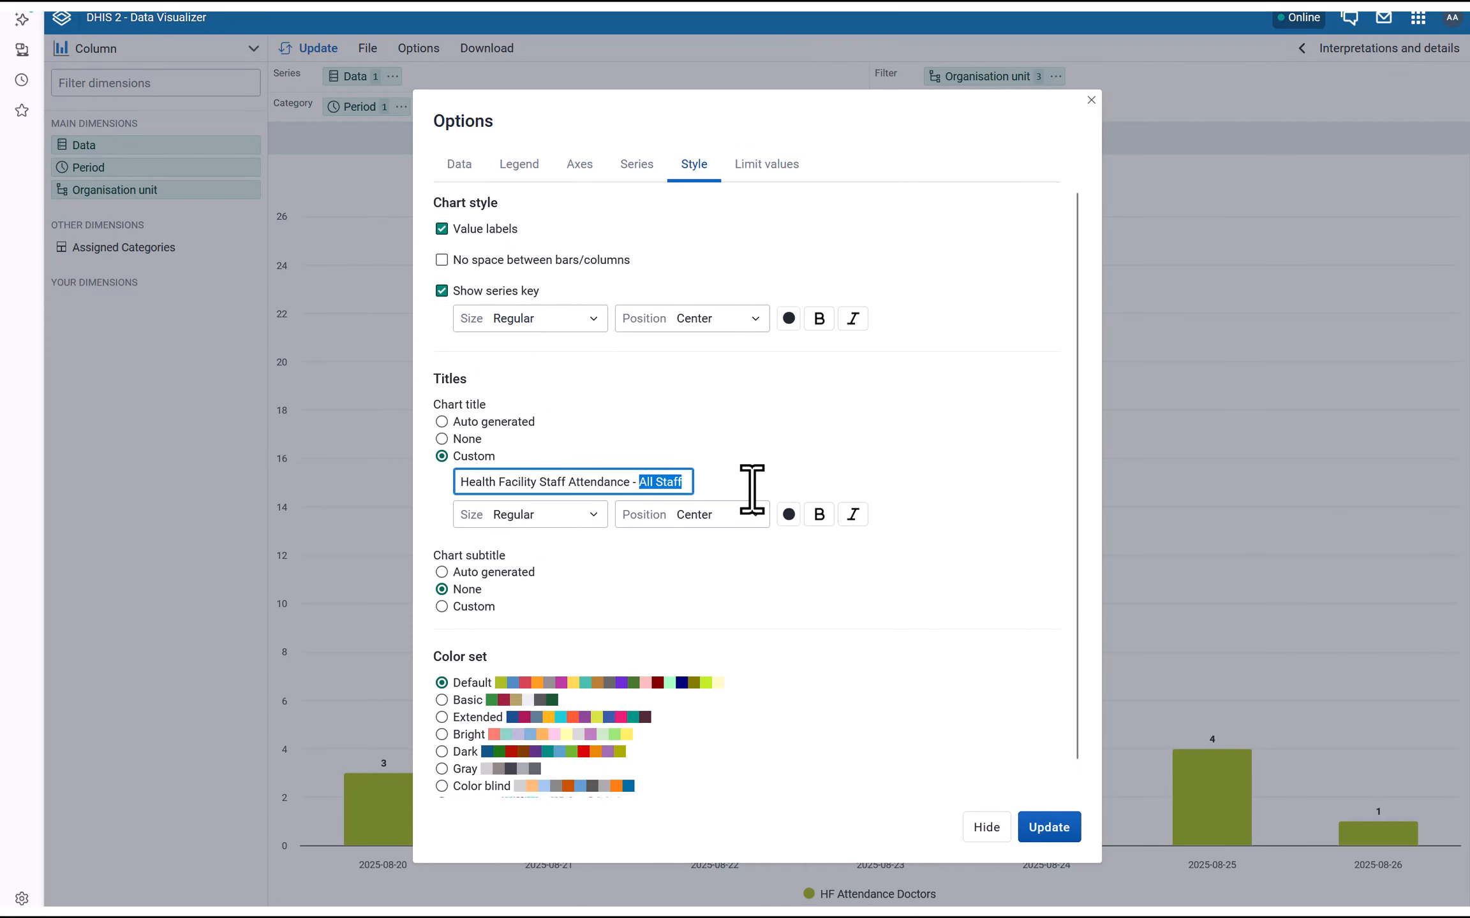
pyautogui.write('tors')
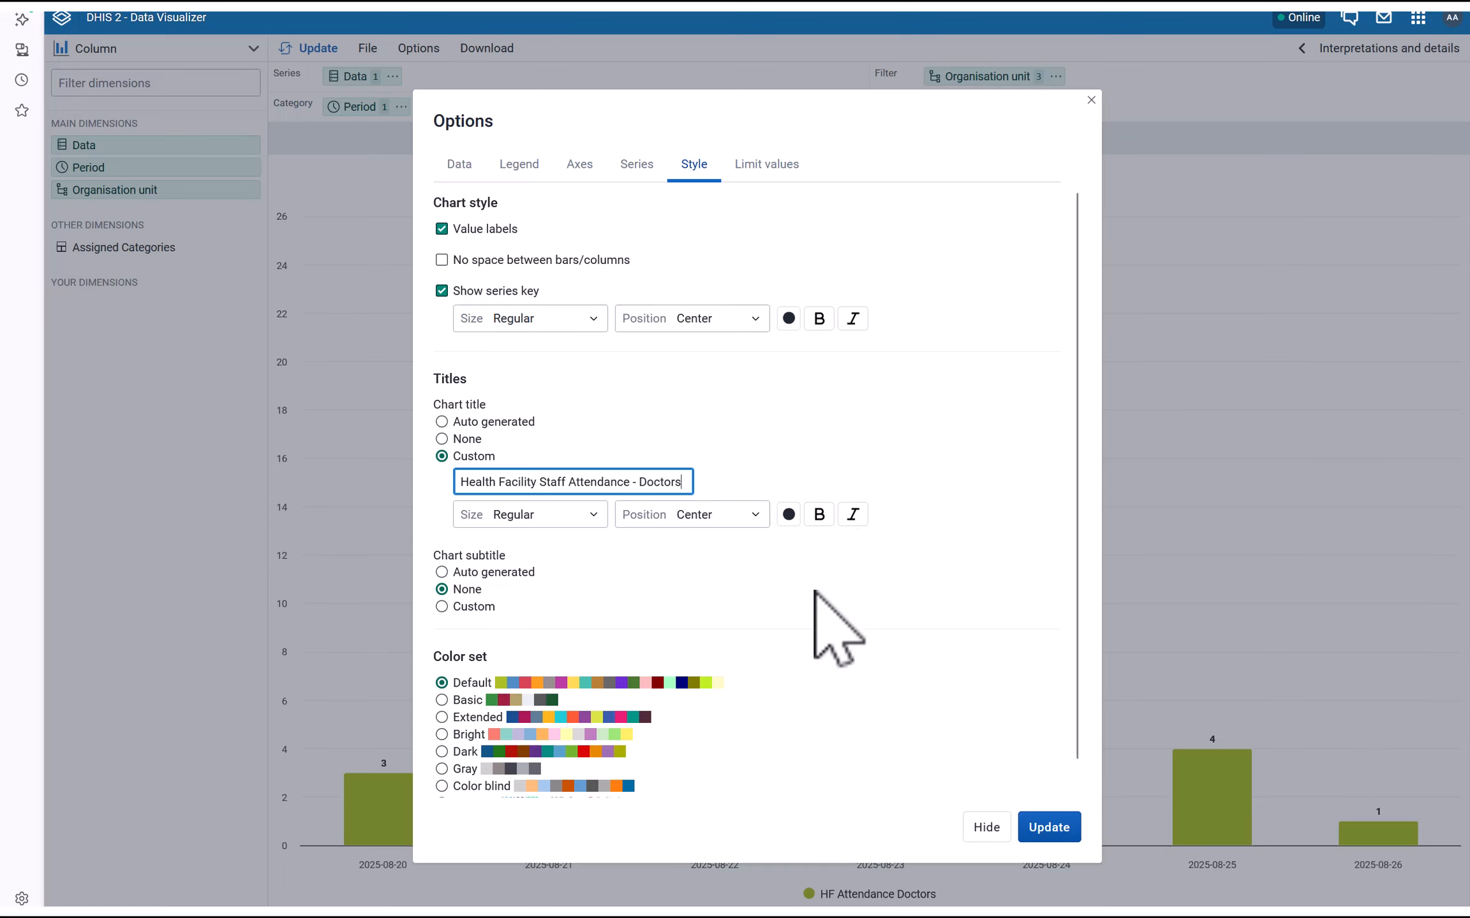
pyautogui.scroll(-1, 829, 625)
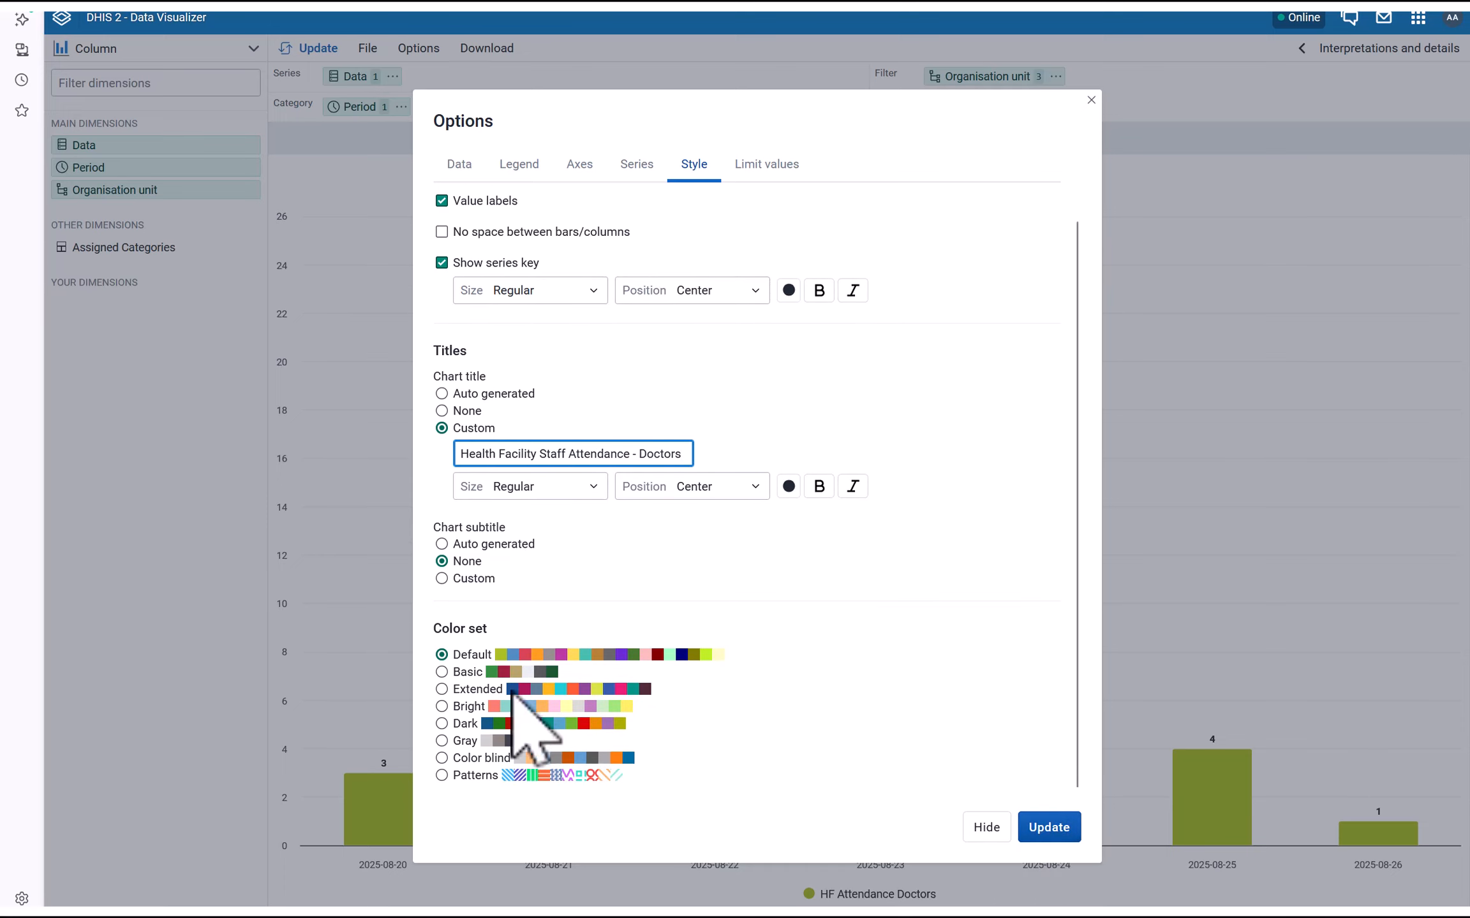
pyautogui.click(1046, 829)
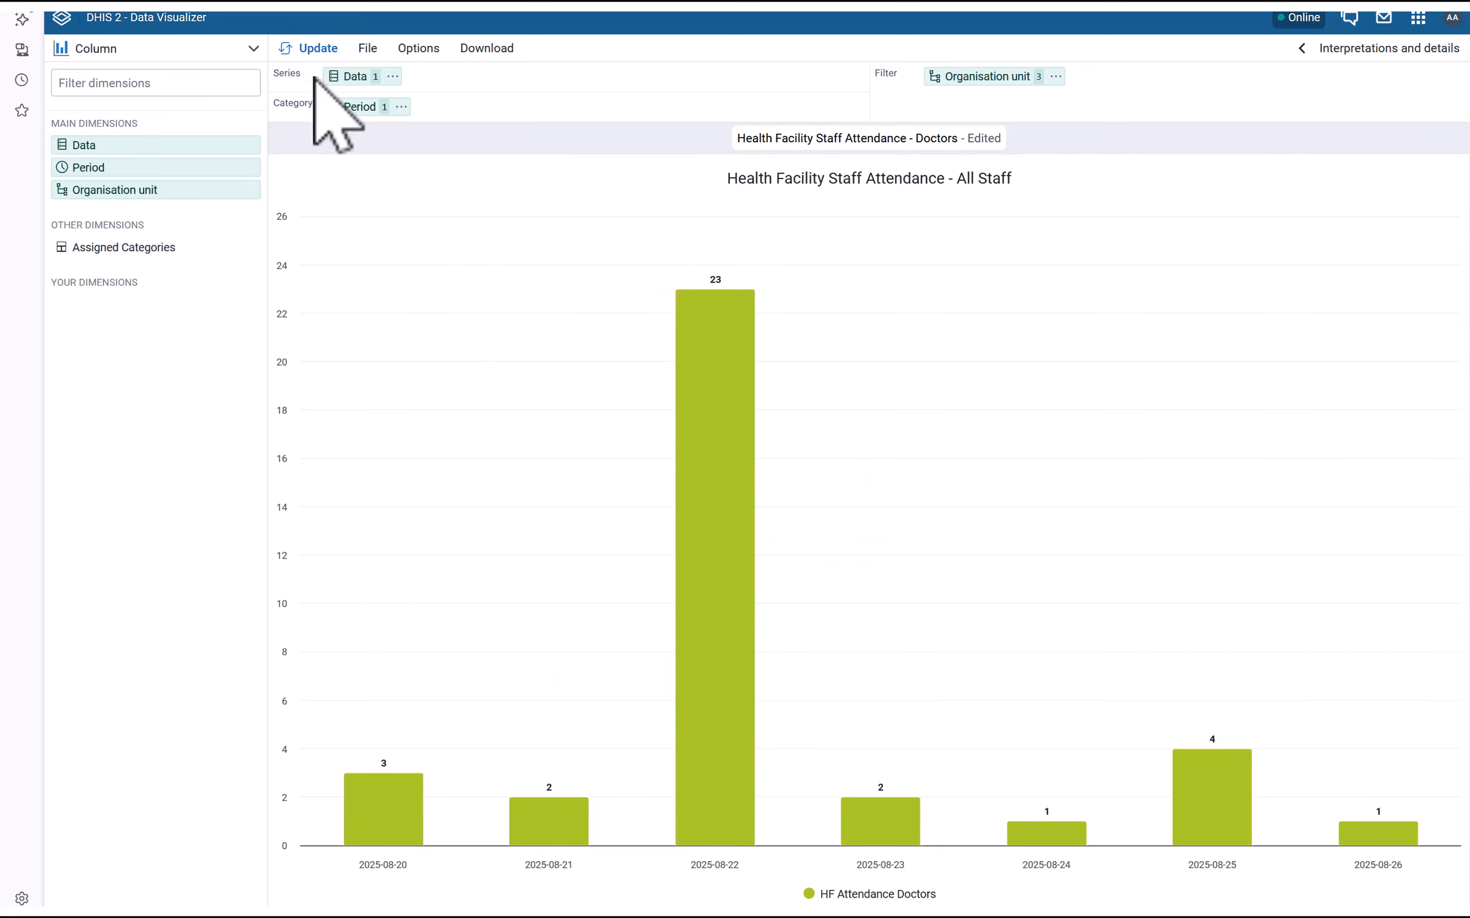
pyautogui.click(368, 48)
pyautogui.click(379, 144)
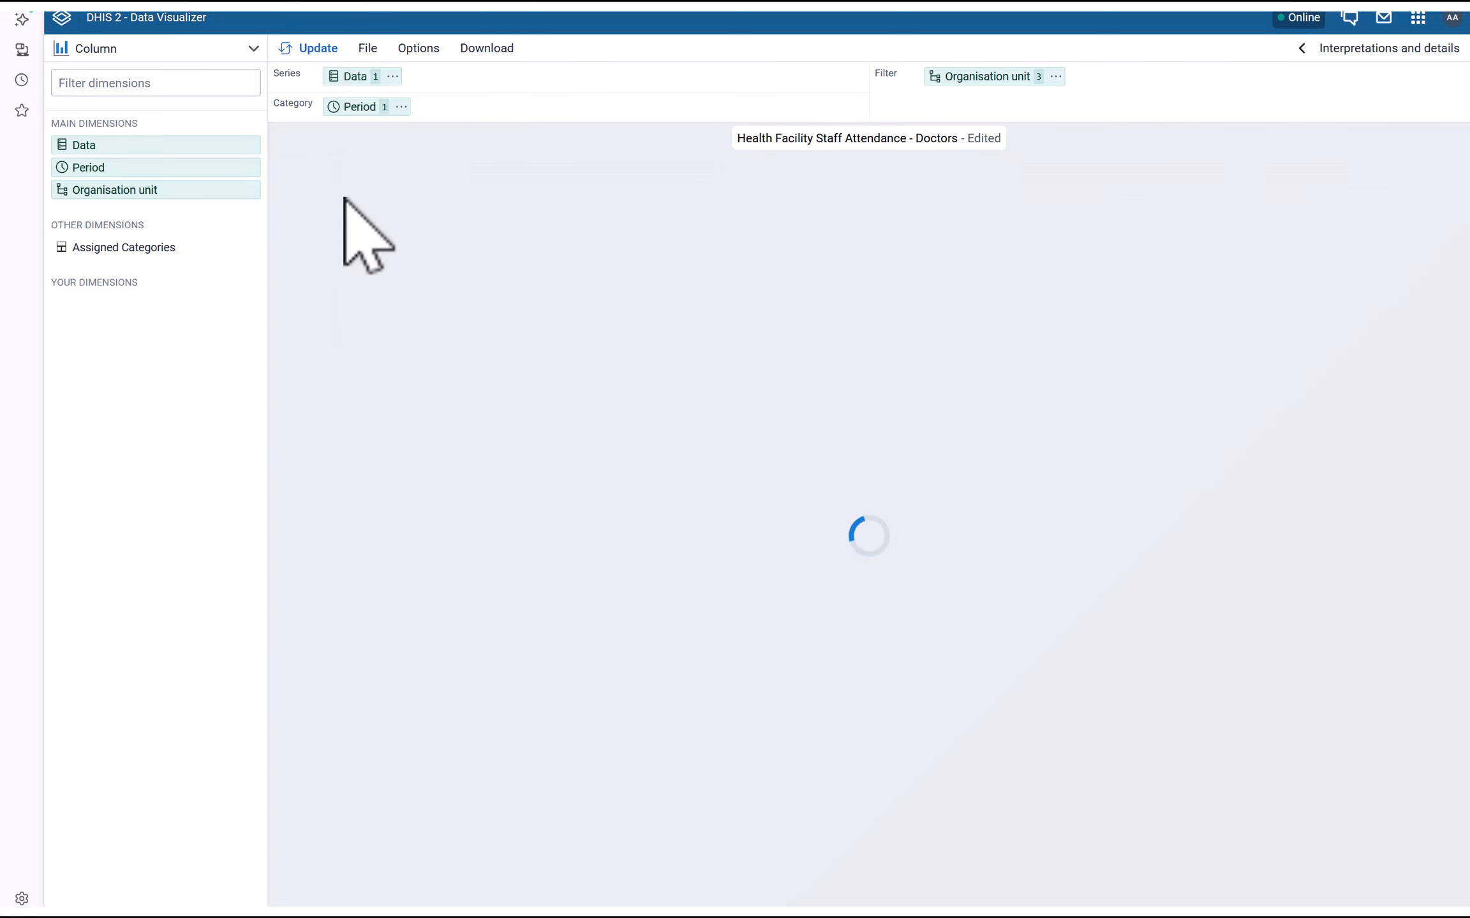
# Save as 'Health Facility Staff Attendance - Nurses', changing Doctors to Nurses in the description
pyautogui.click(369, 51)
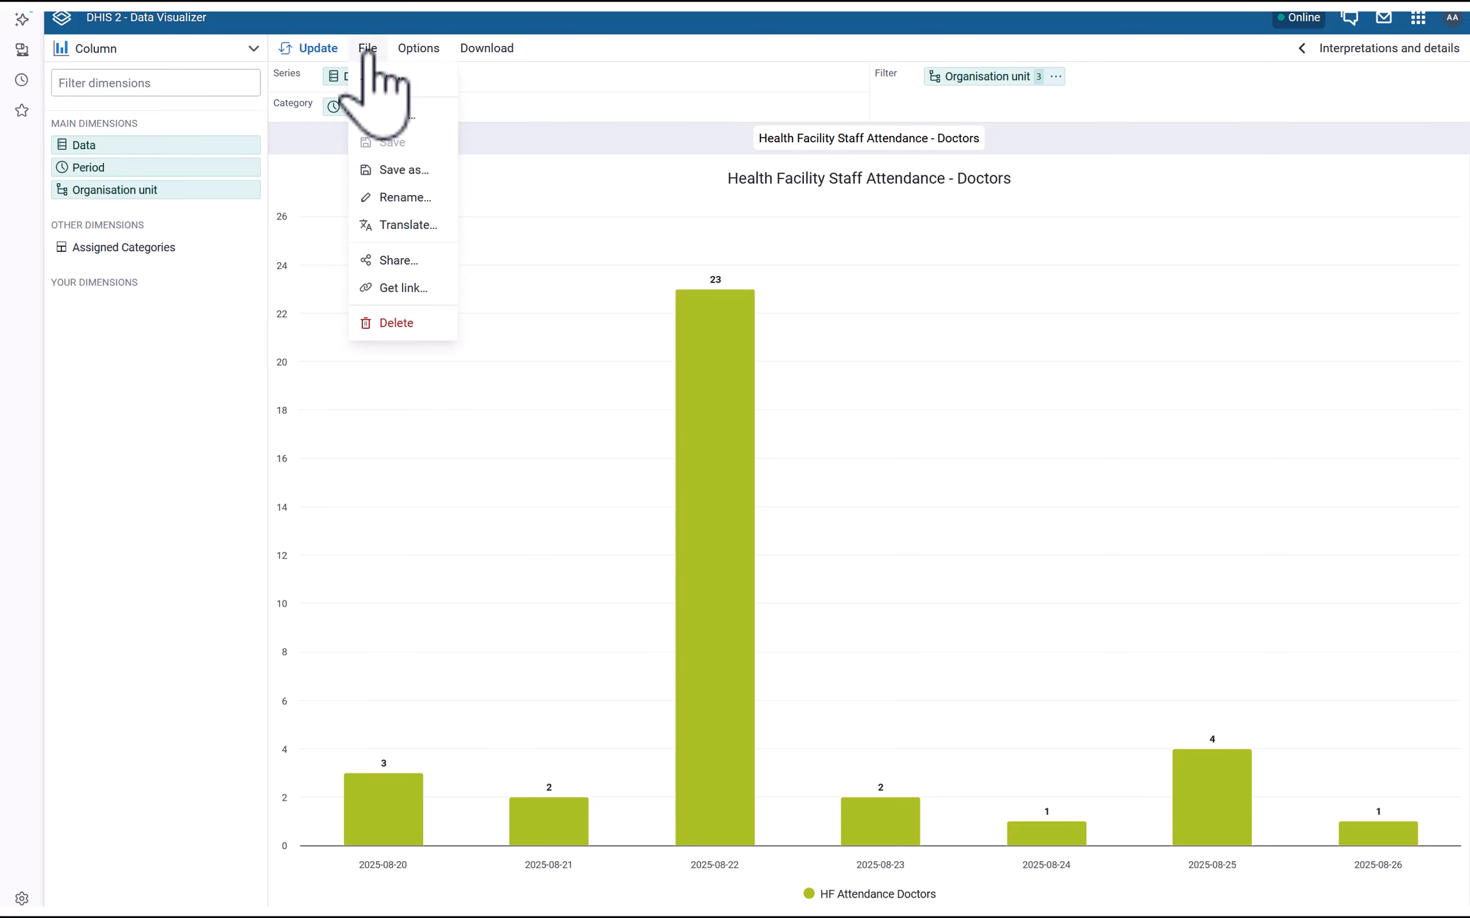
pyautogui.click(414, 171)
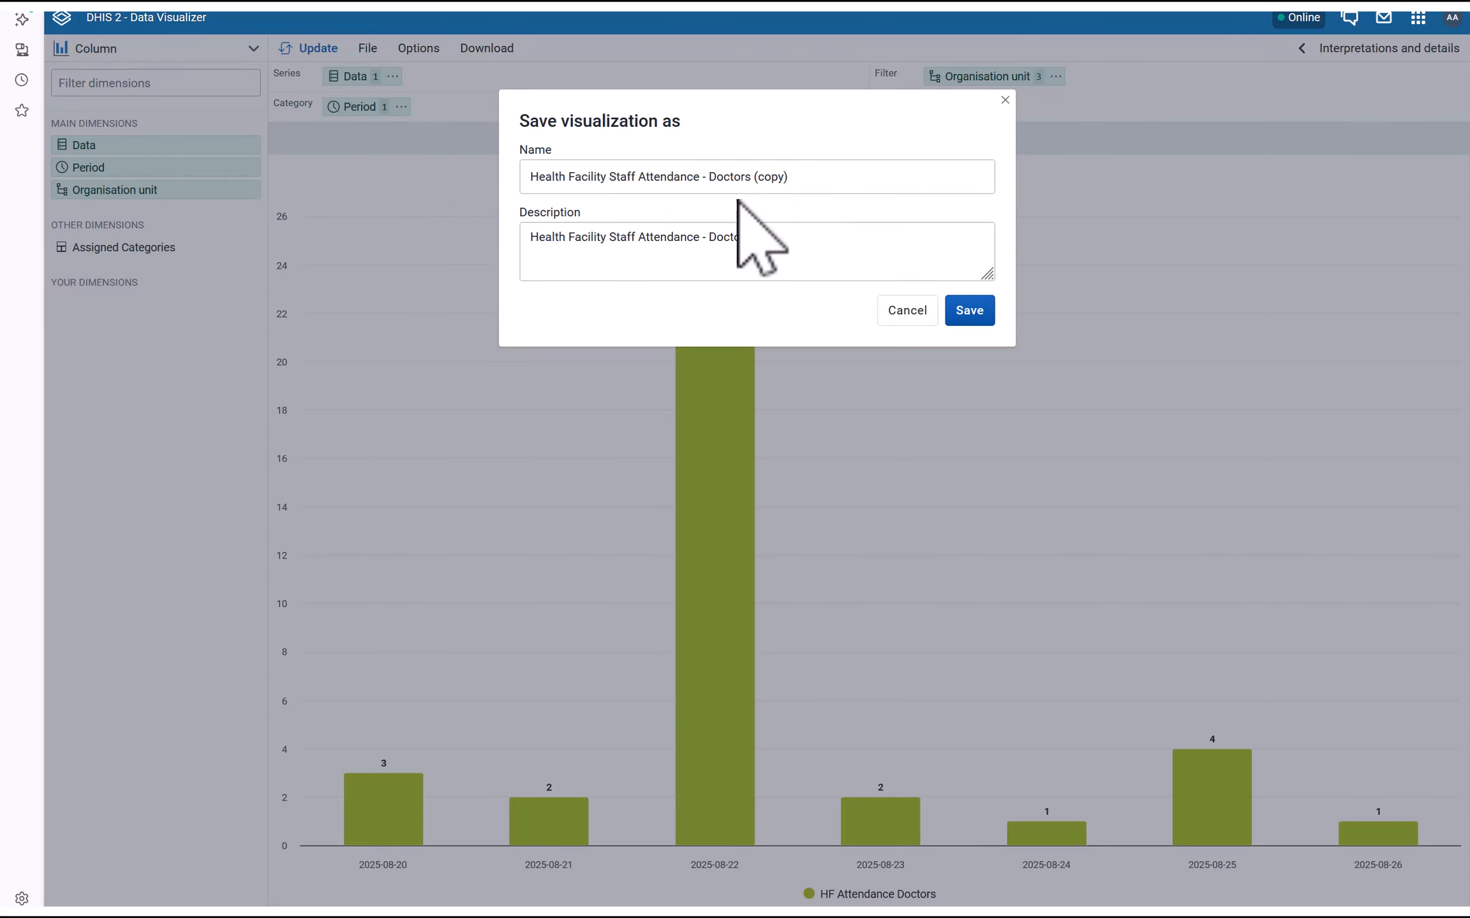
pyautogui.moveTo(708, 179); pyautogui.dragTo(791, 178)
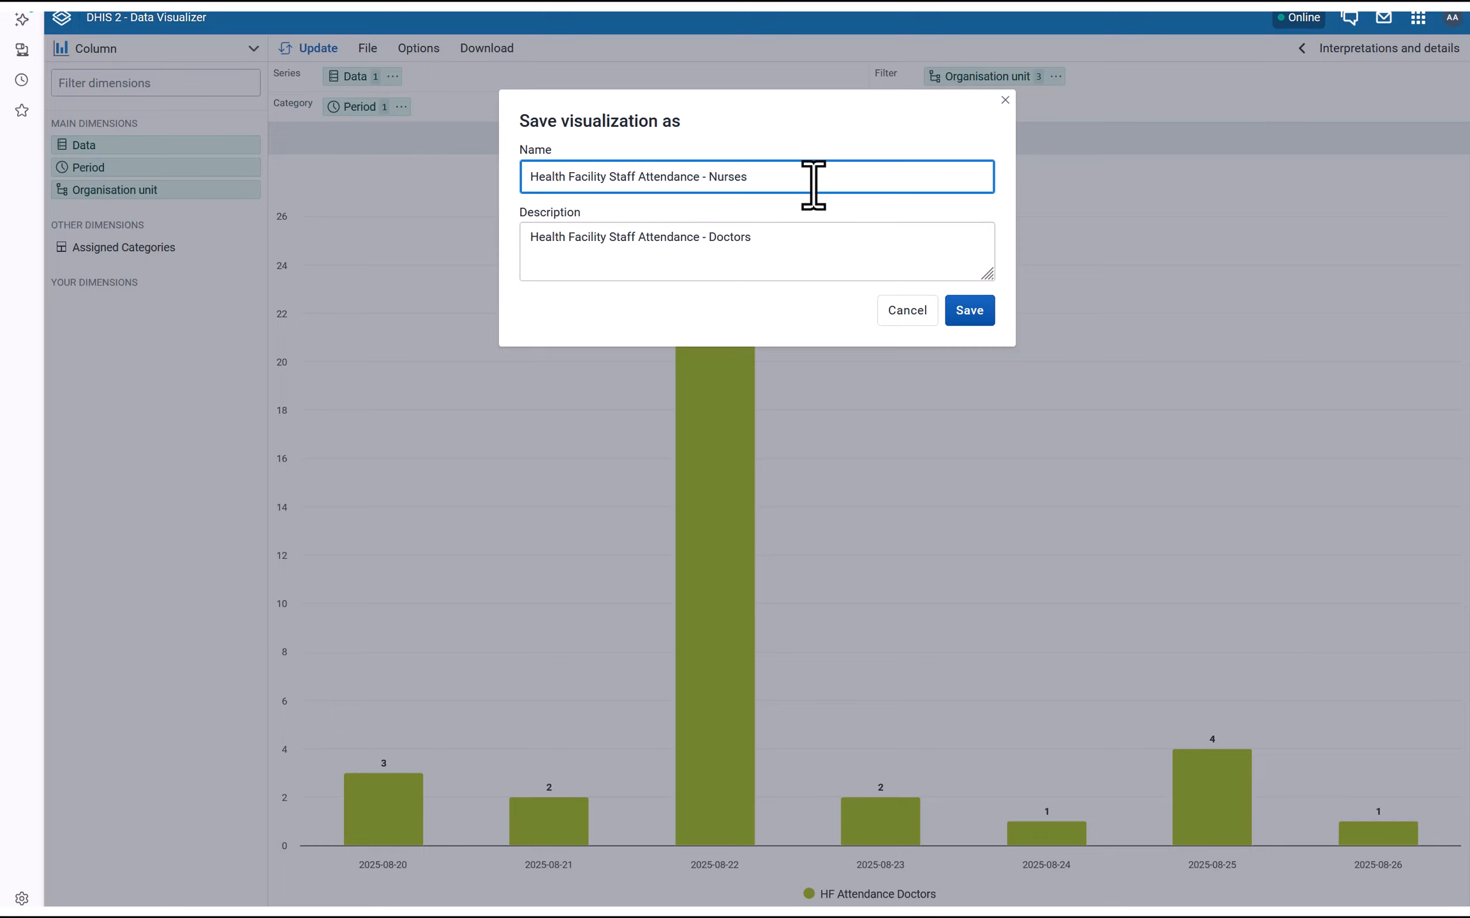
pyautogui.doubleClick(733, 237)
pyautogui.click(968, 313)
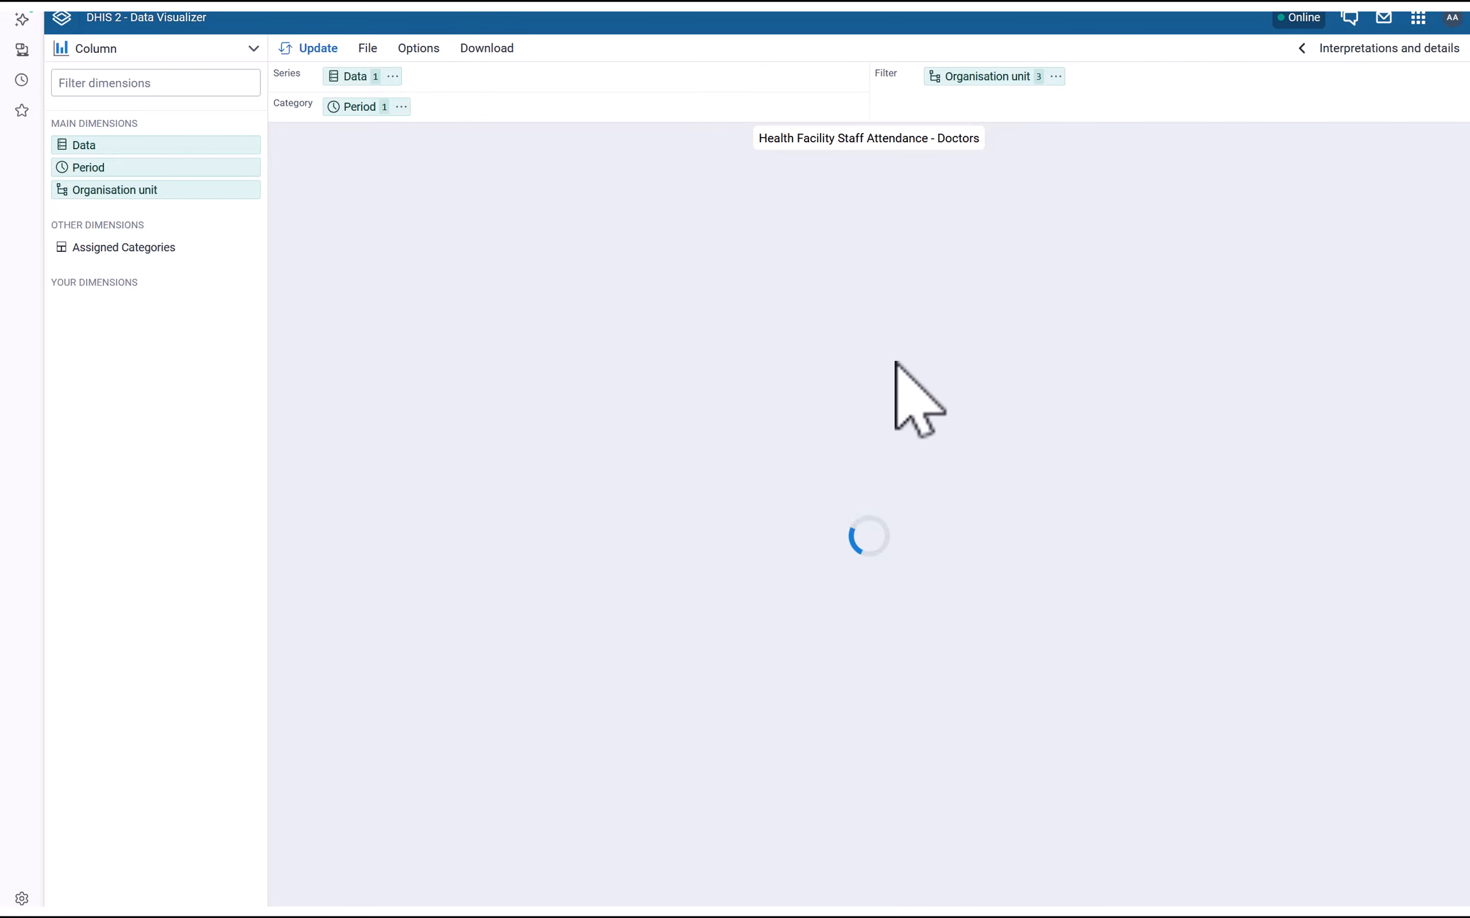
# Swap HF Attendance Doctors for HF Attendance Nurses as the chart's data
pyautogui.click(355, 77)
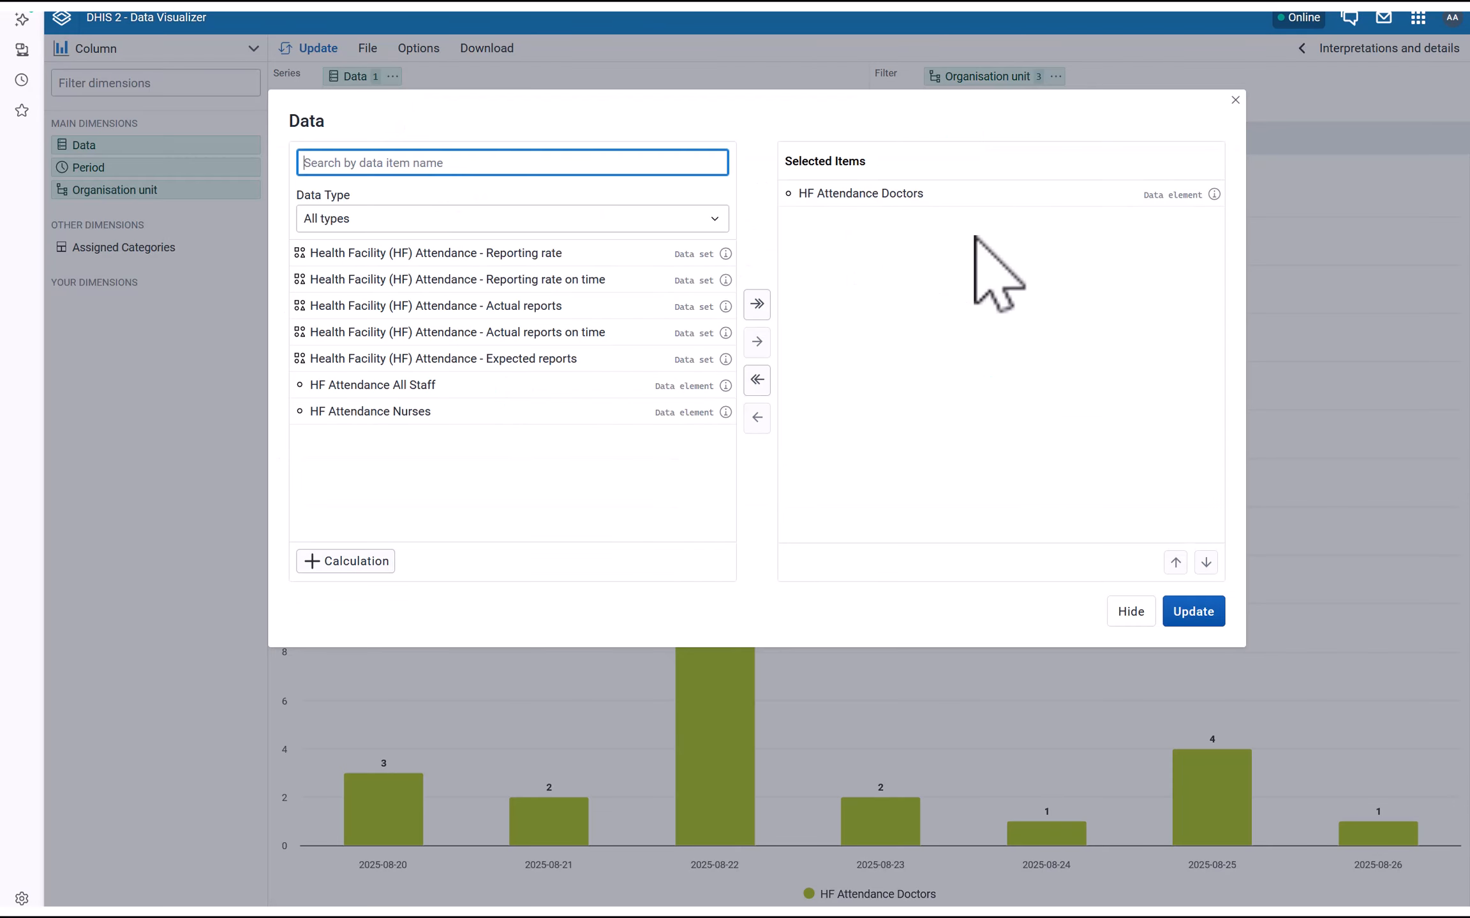
pyautogui.doubleClick(889, 194)
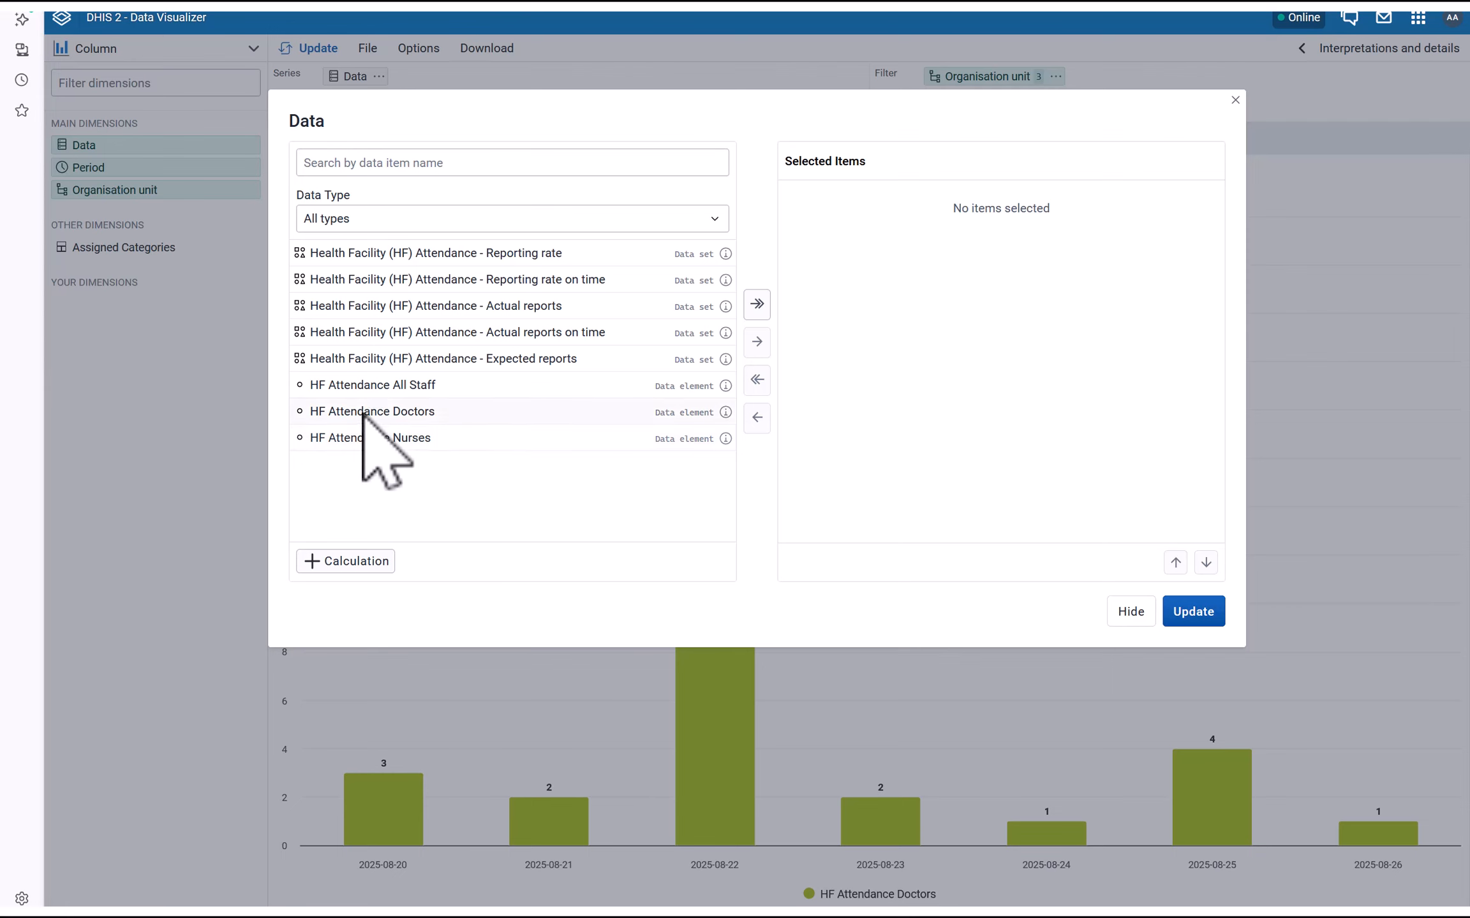
pyautogui.doubleClick(373, 437)
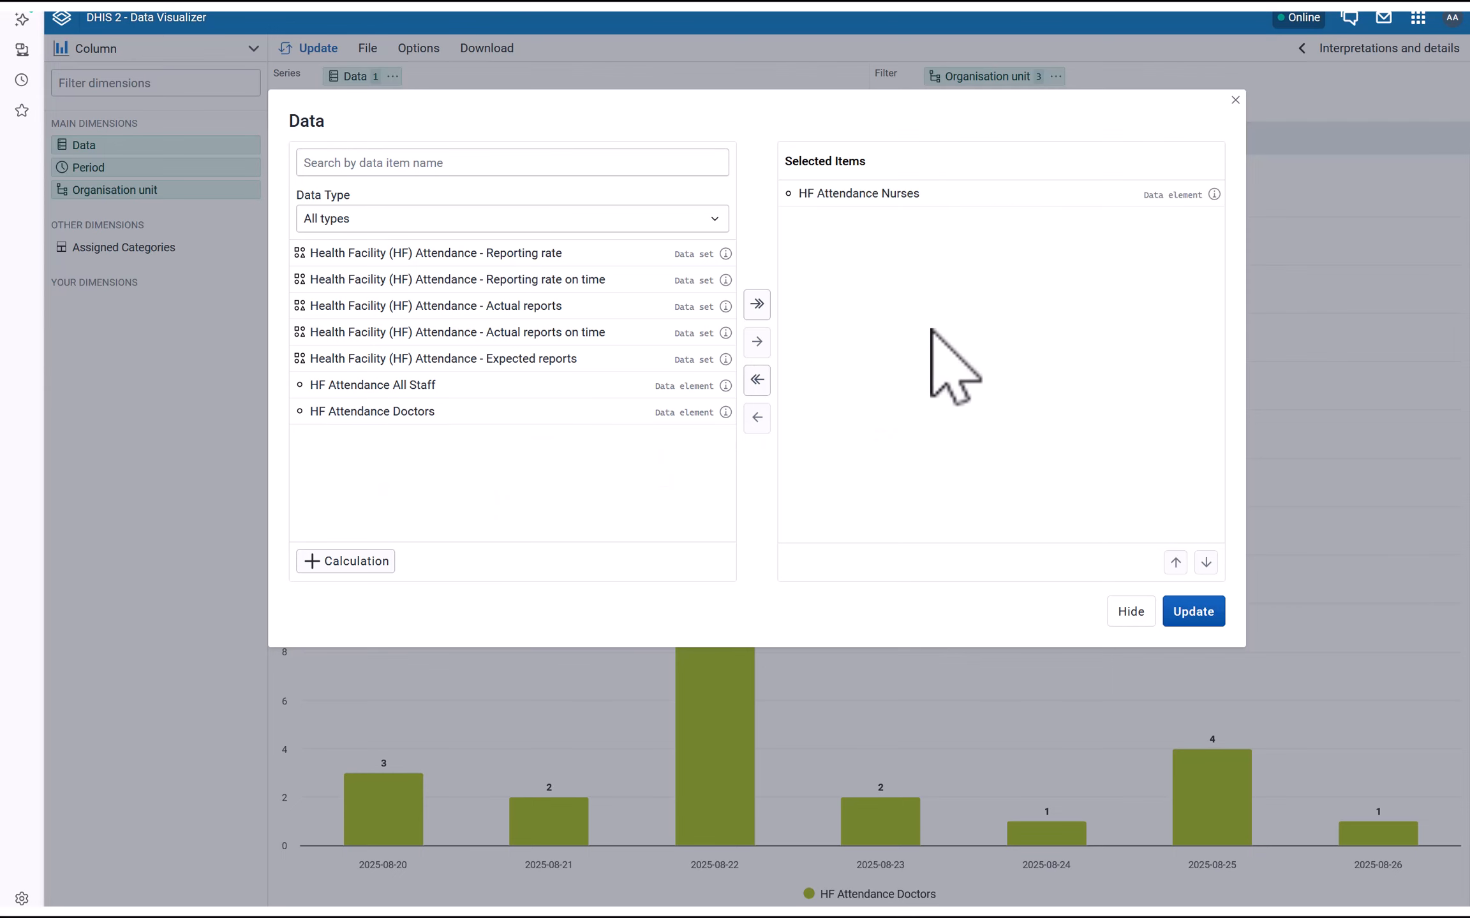
pyautogui.click(1189, 613)
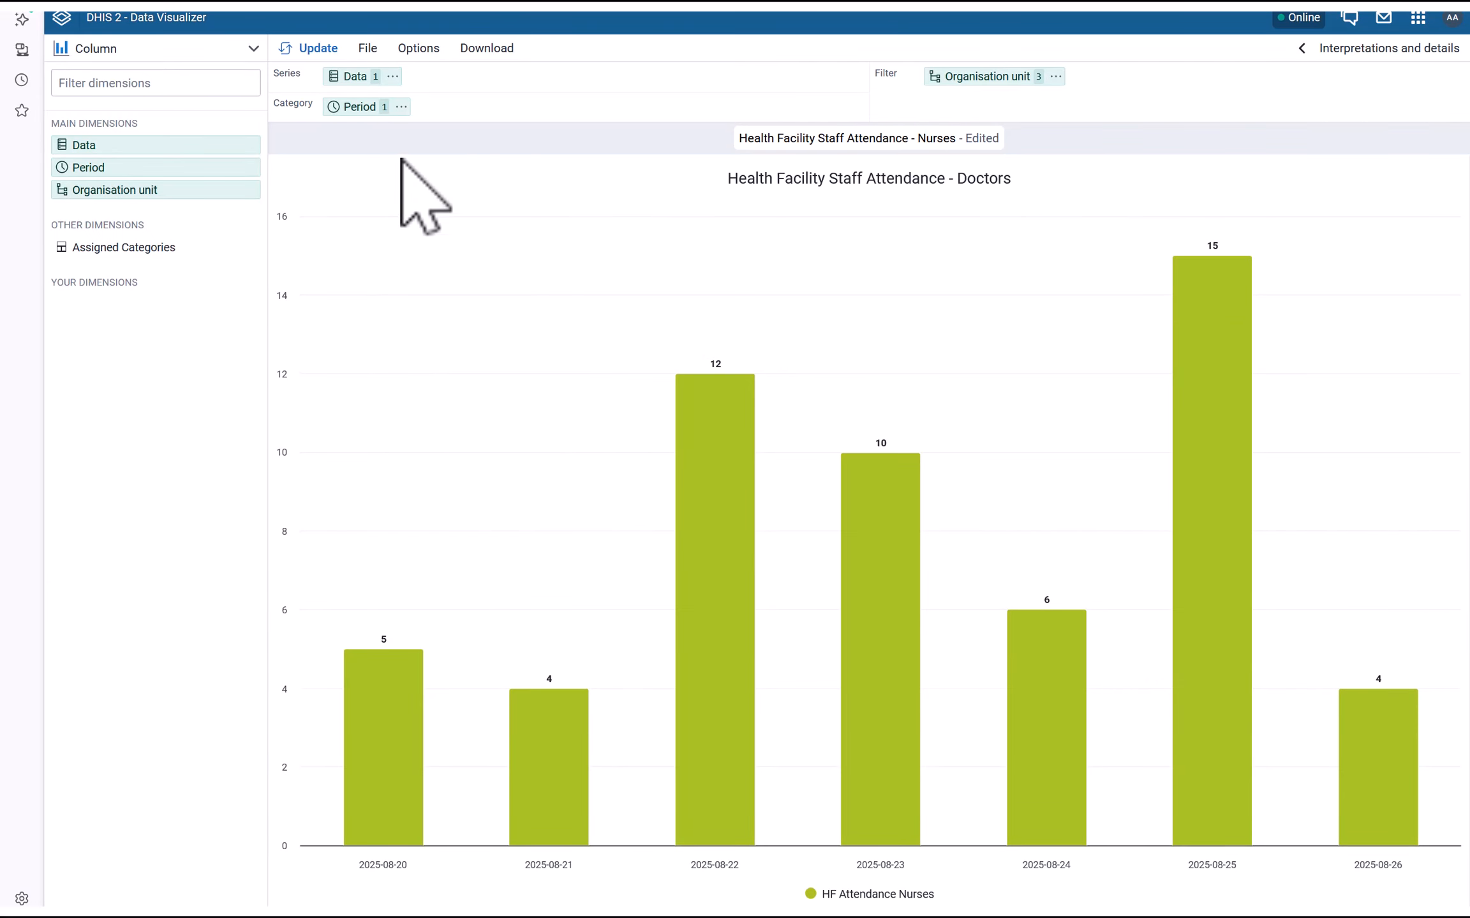
# Change the chart title to 'Health Facility Staff Attendance - Nurses' and save the visualization
pyautogui.click(418, 49)
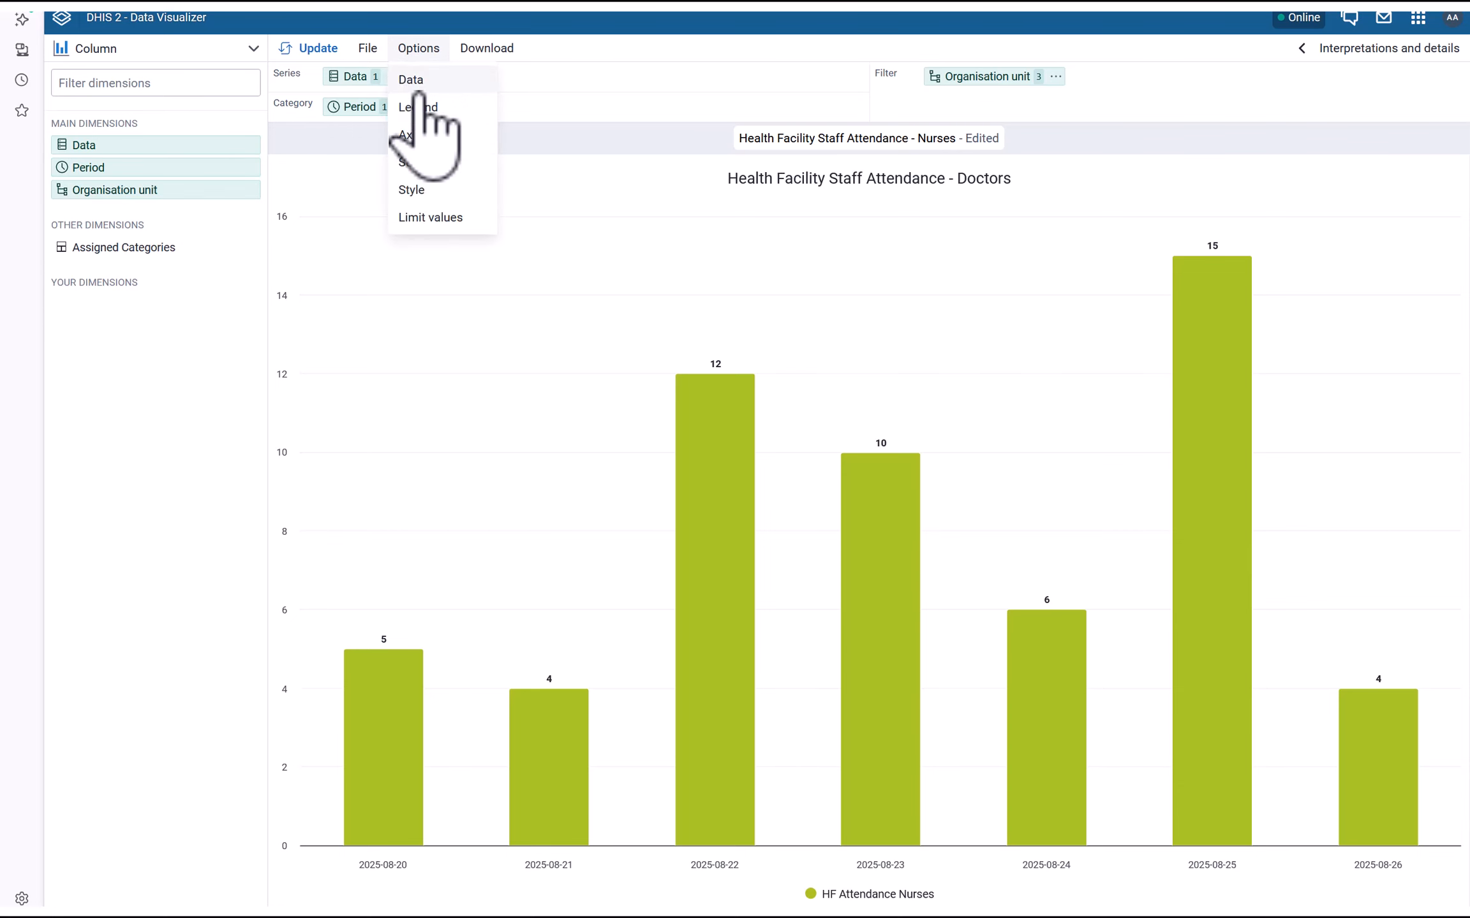
pyautogui.click(440, 189)
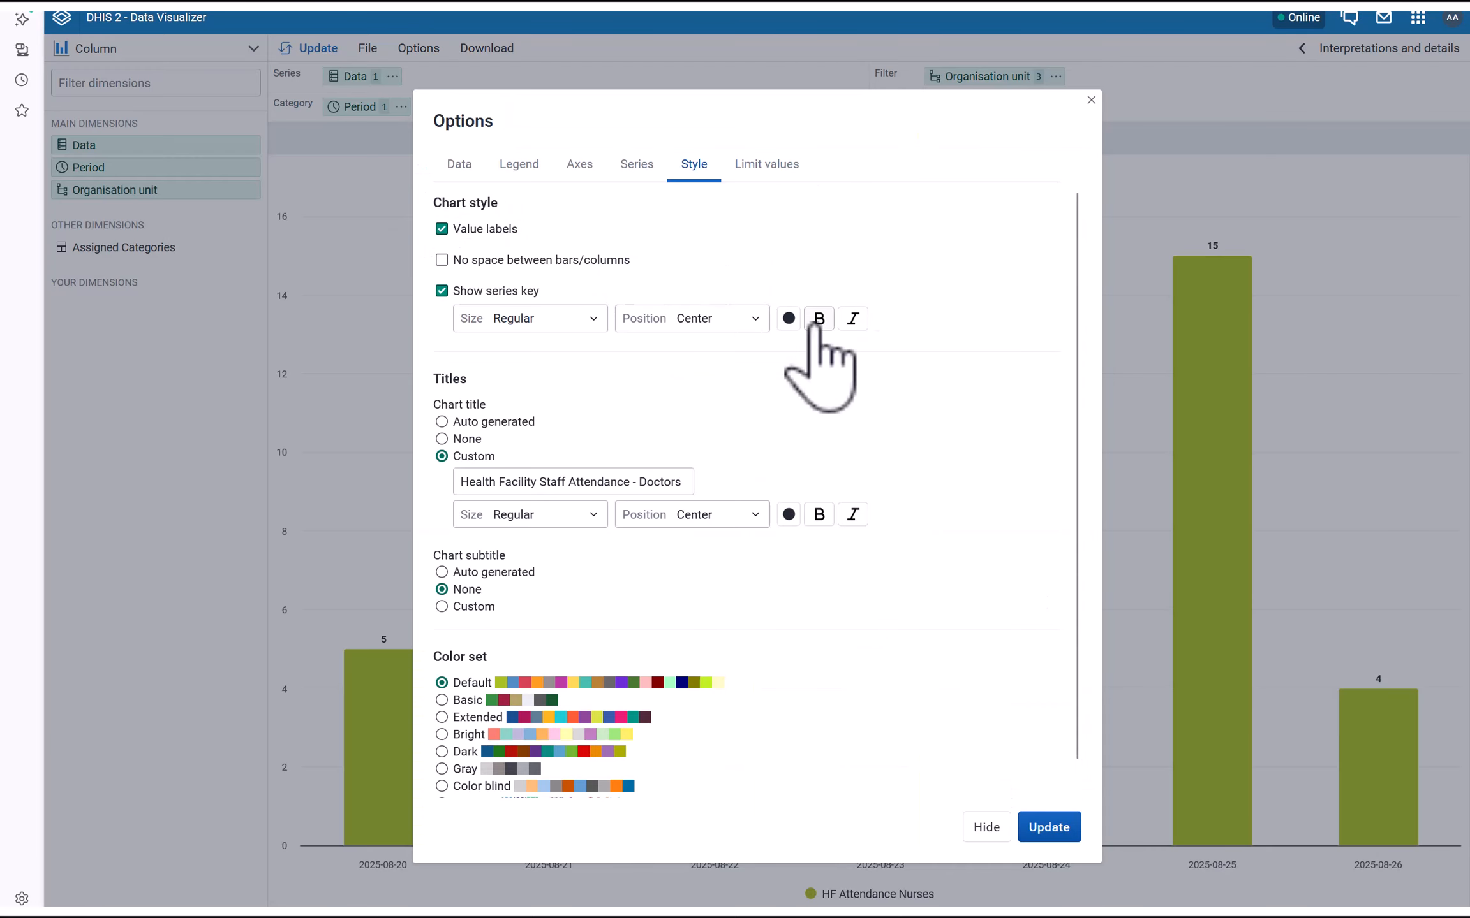
pyautogui.moveTo(640, 482); pyautogui.dragTo(663, 483)
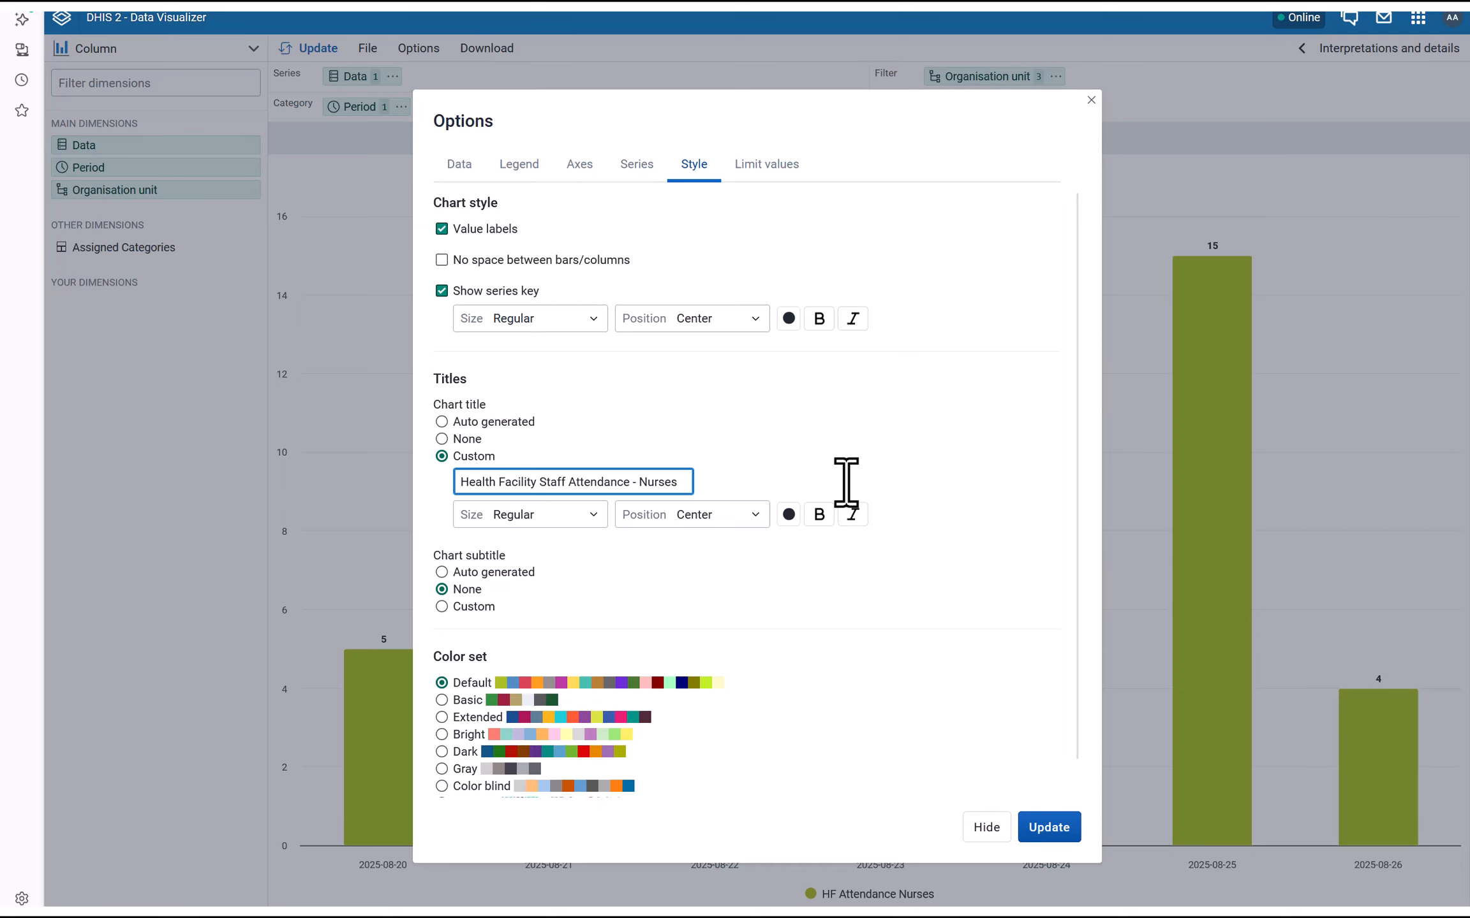
pyautogui.scroll(-2, 984, 705)
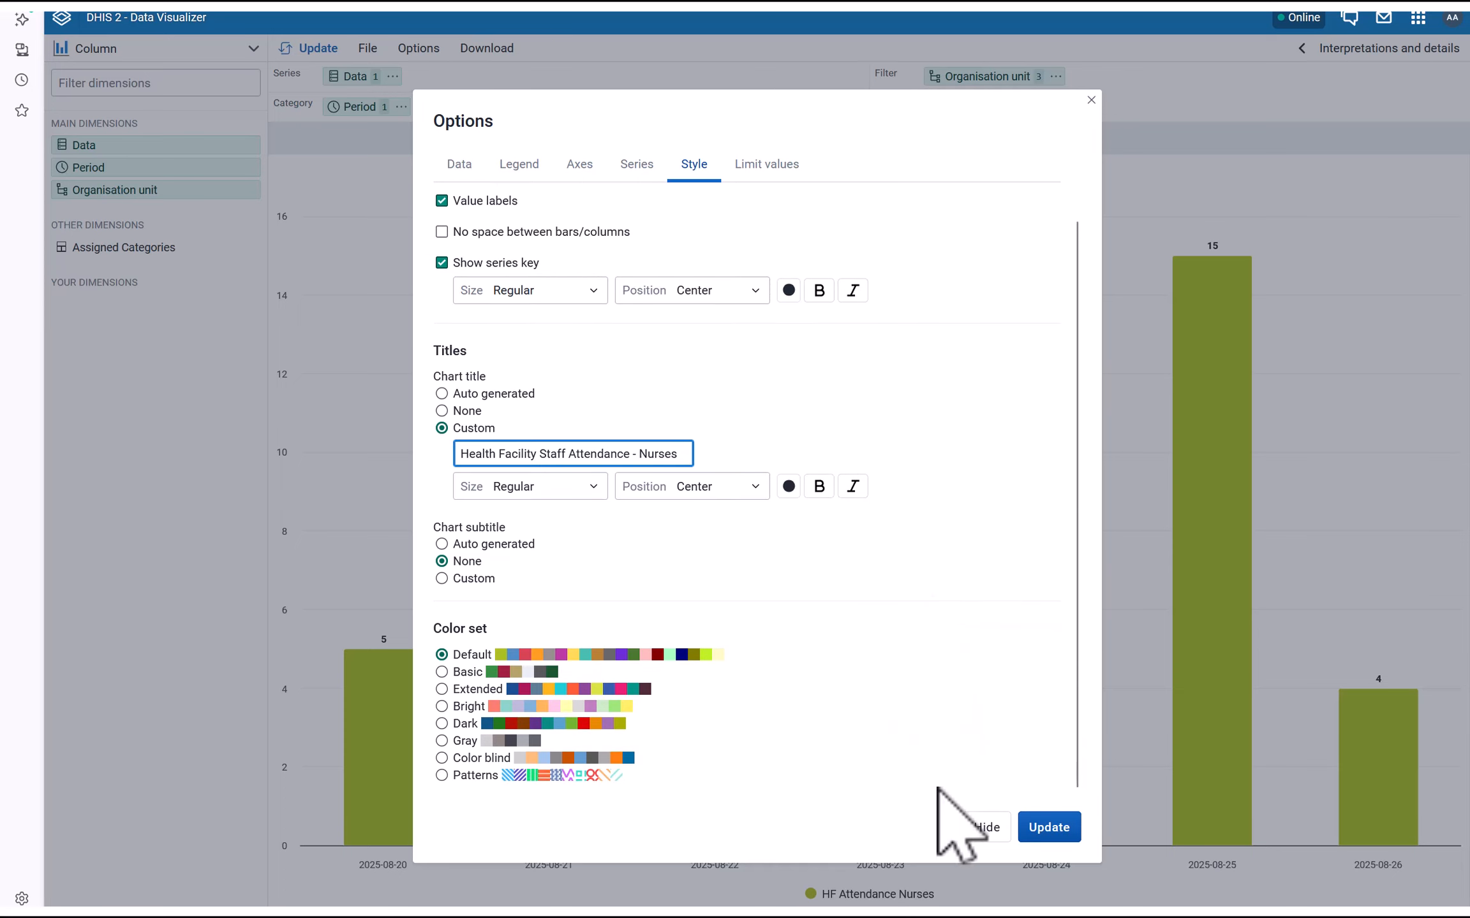
pyautogui.click(1046, 825)
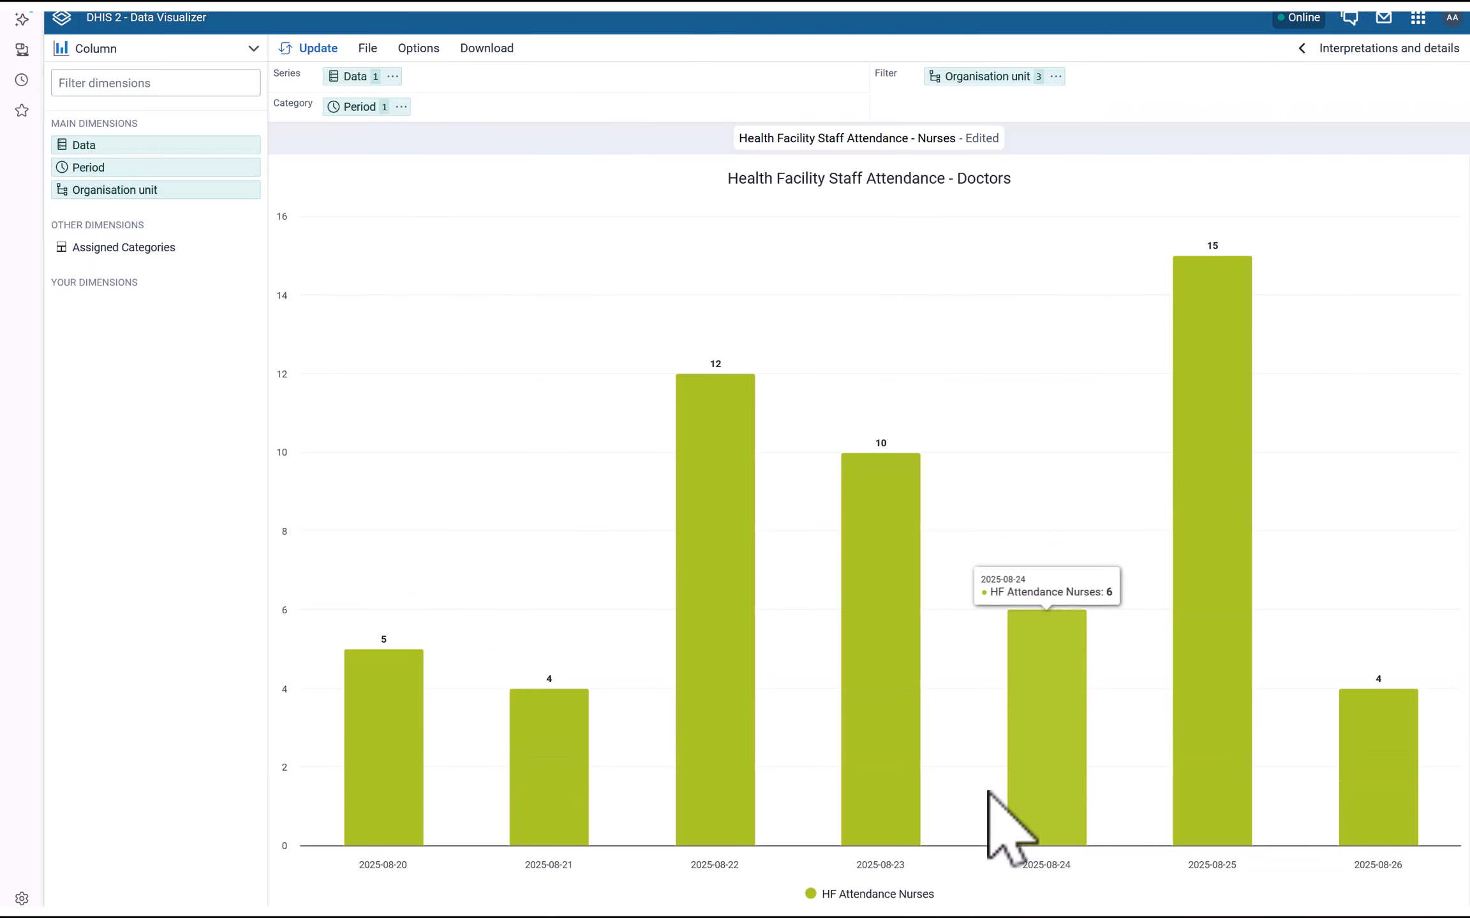
pyautogui.click(368, 49)
pyautogui.click(418, 144)
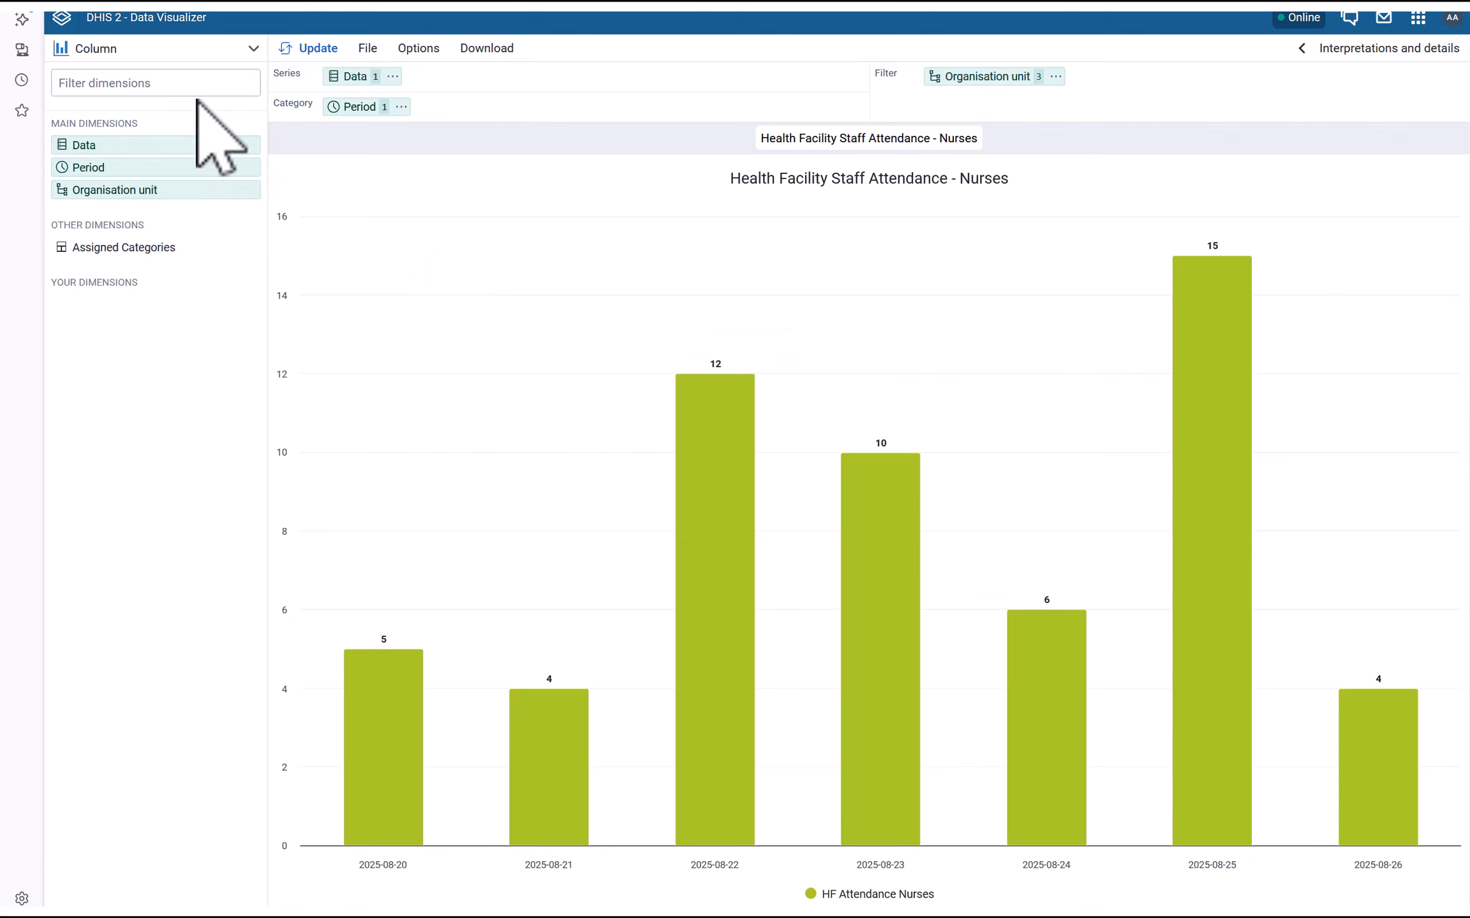
pyautogui.click(182, 51)
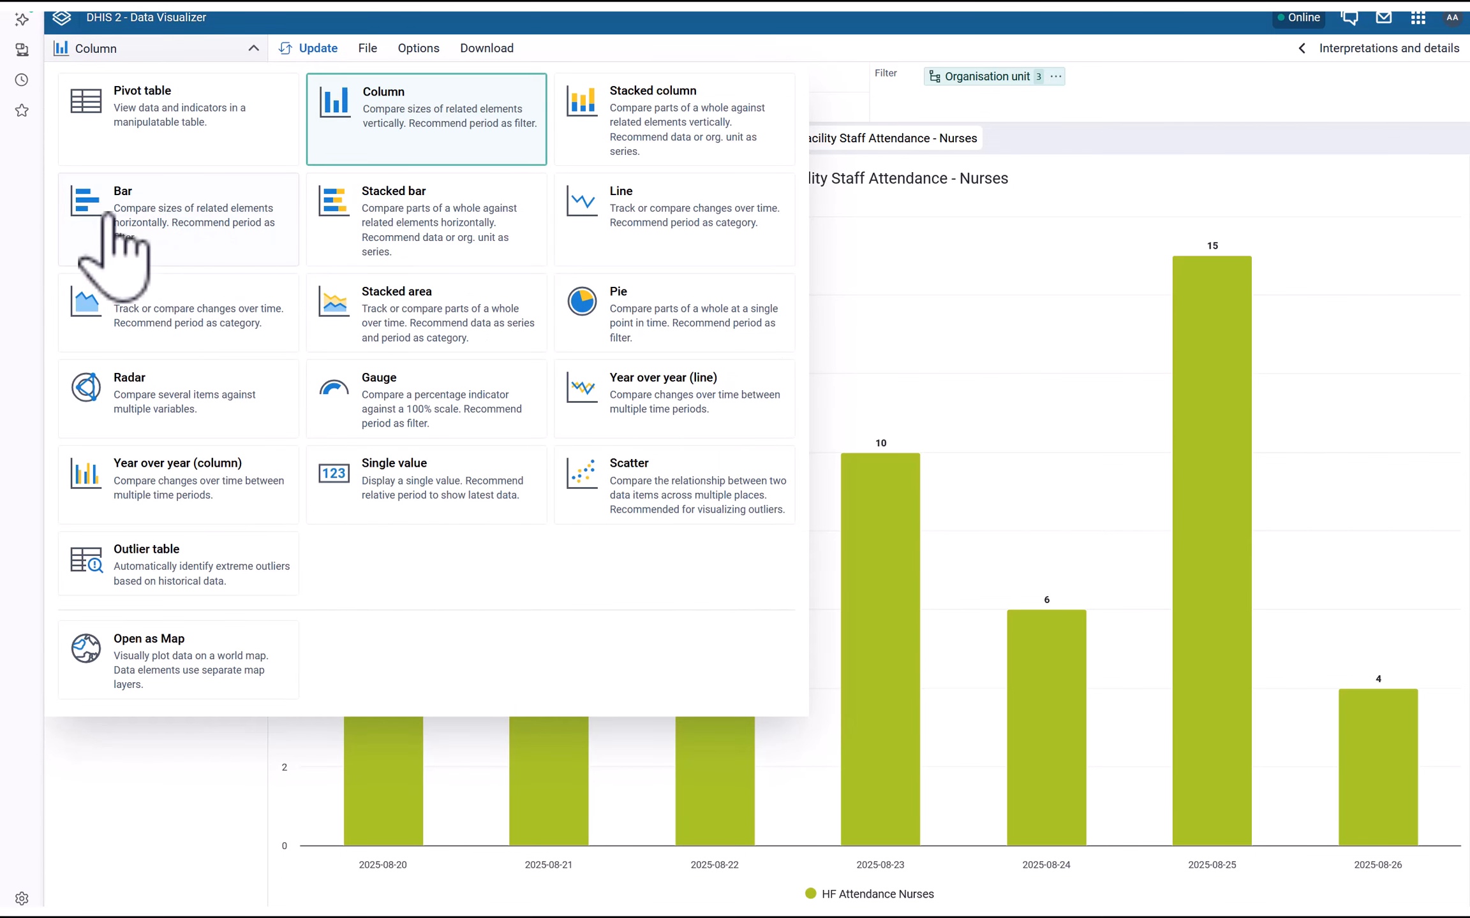
pyautogui.click(113, 303)
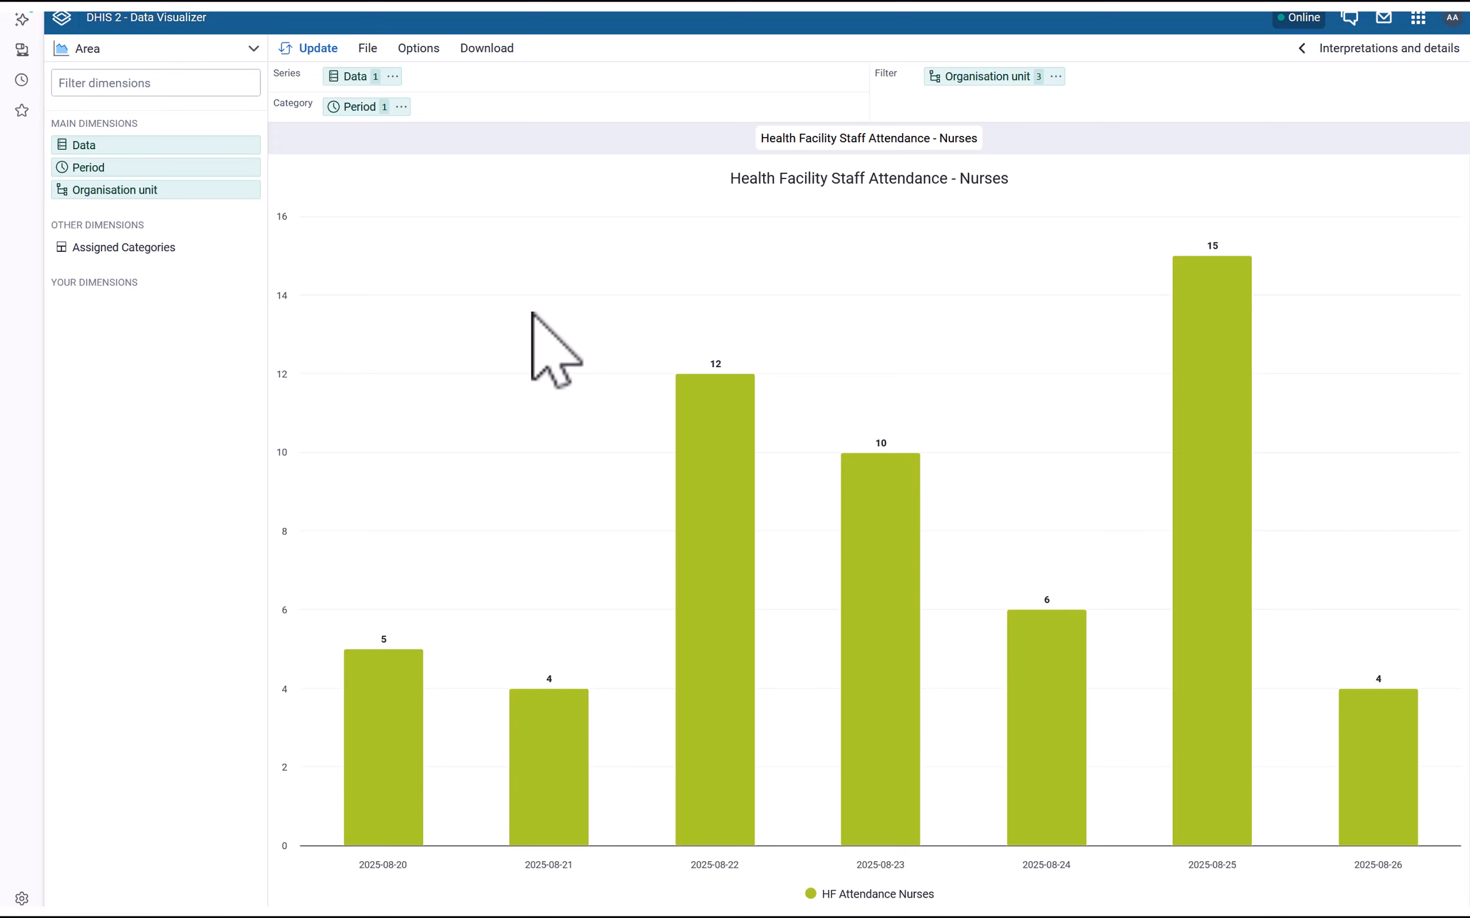
pyautogui.click(317, 48)
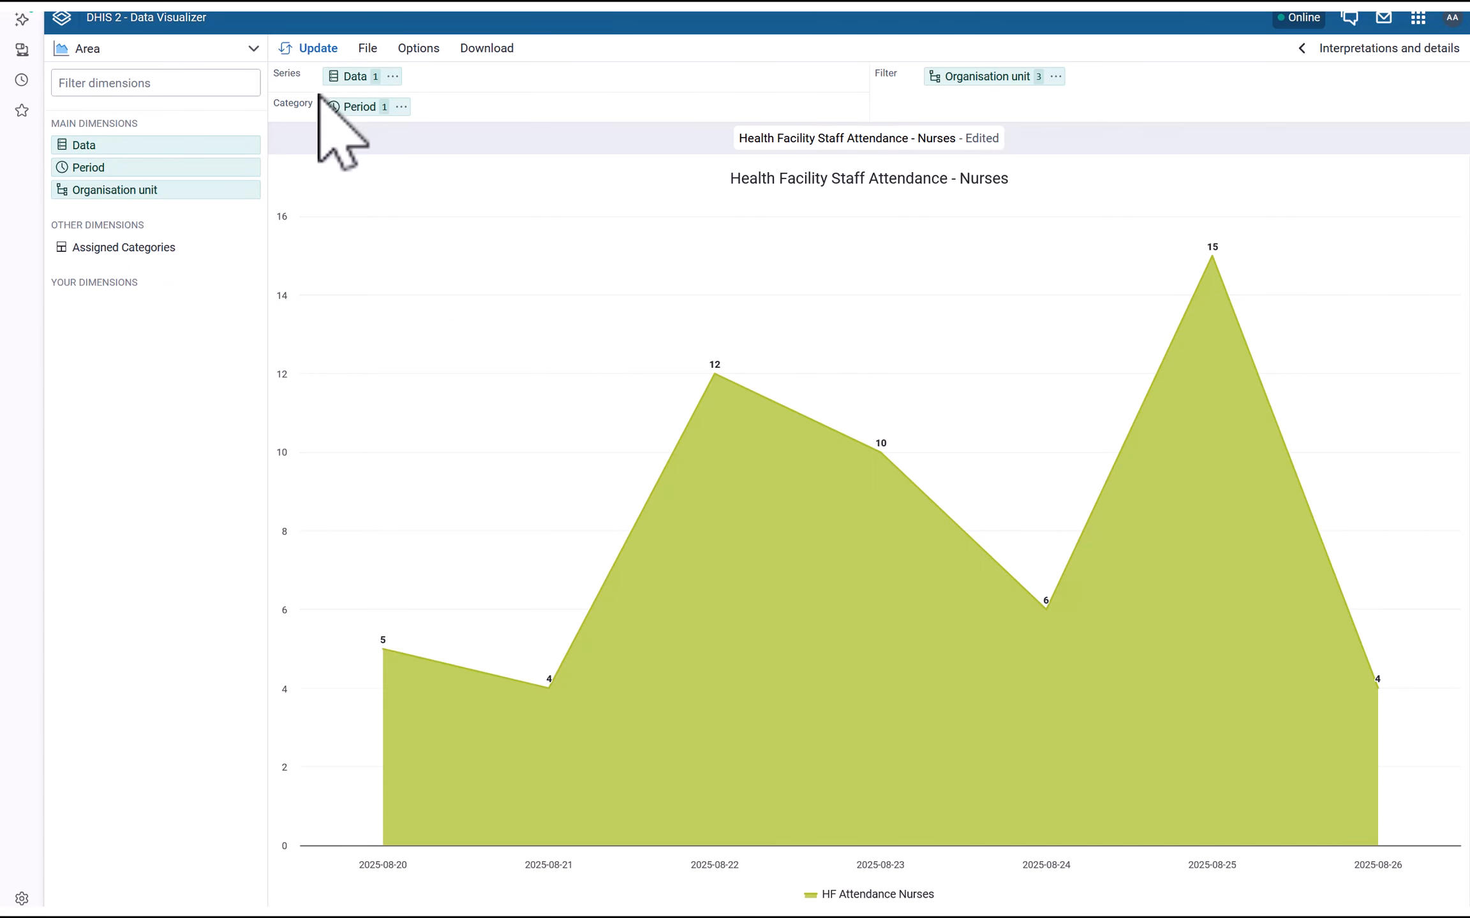
pyautogui.click(244, 51)
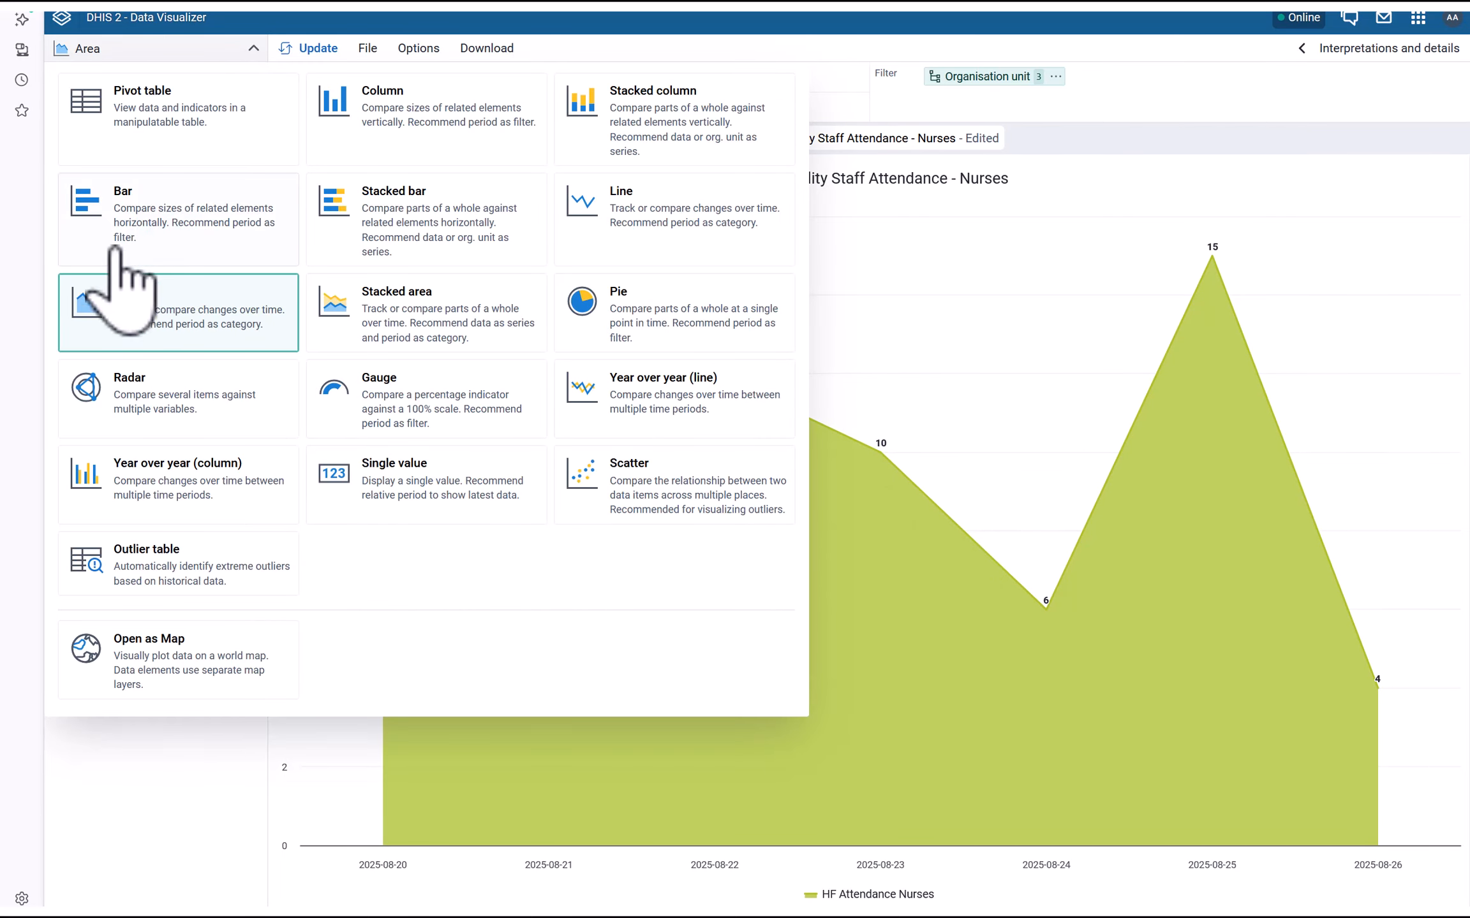
pyautogui.click(82, 208)
pyautogui.click(295, 50)
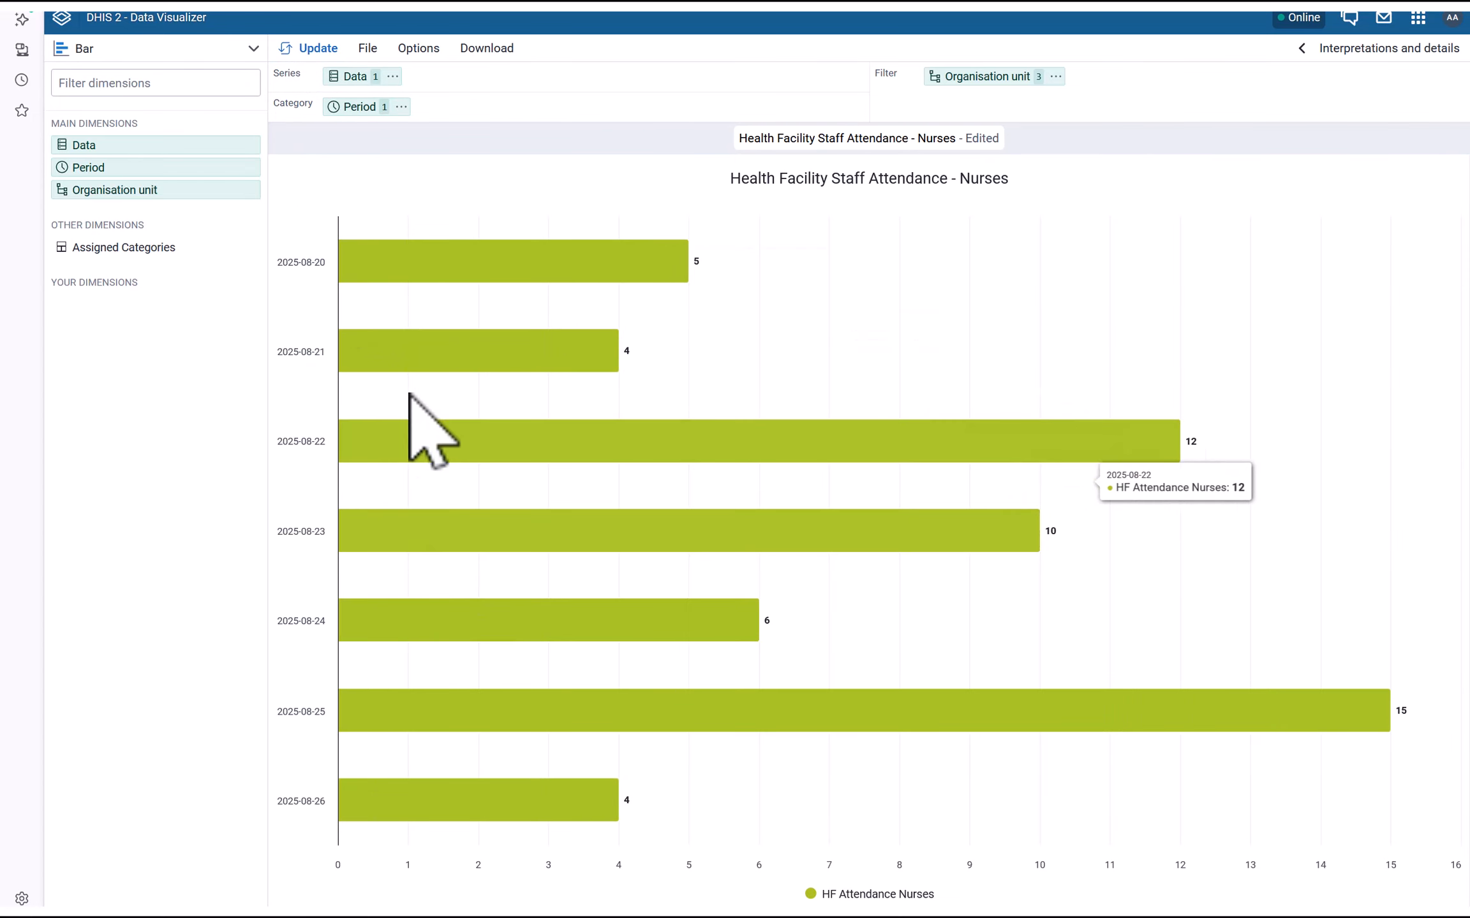
pyautogui.click(187, 50)
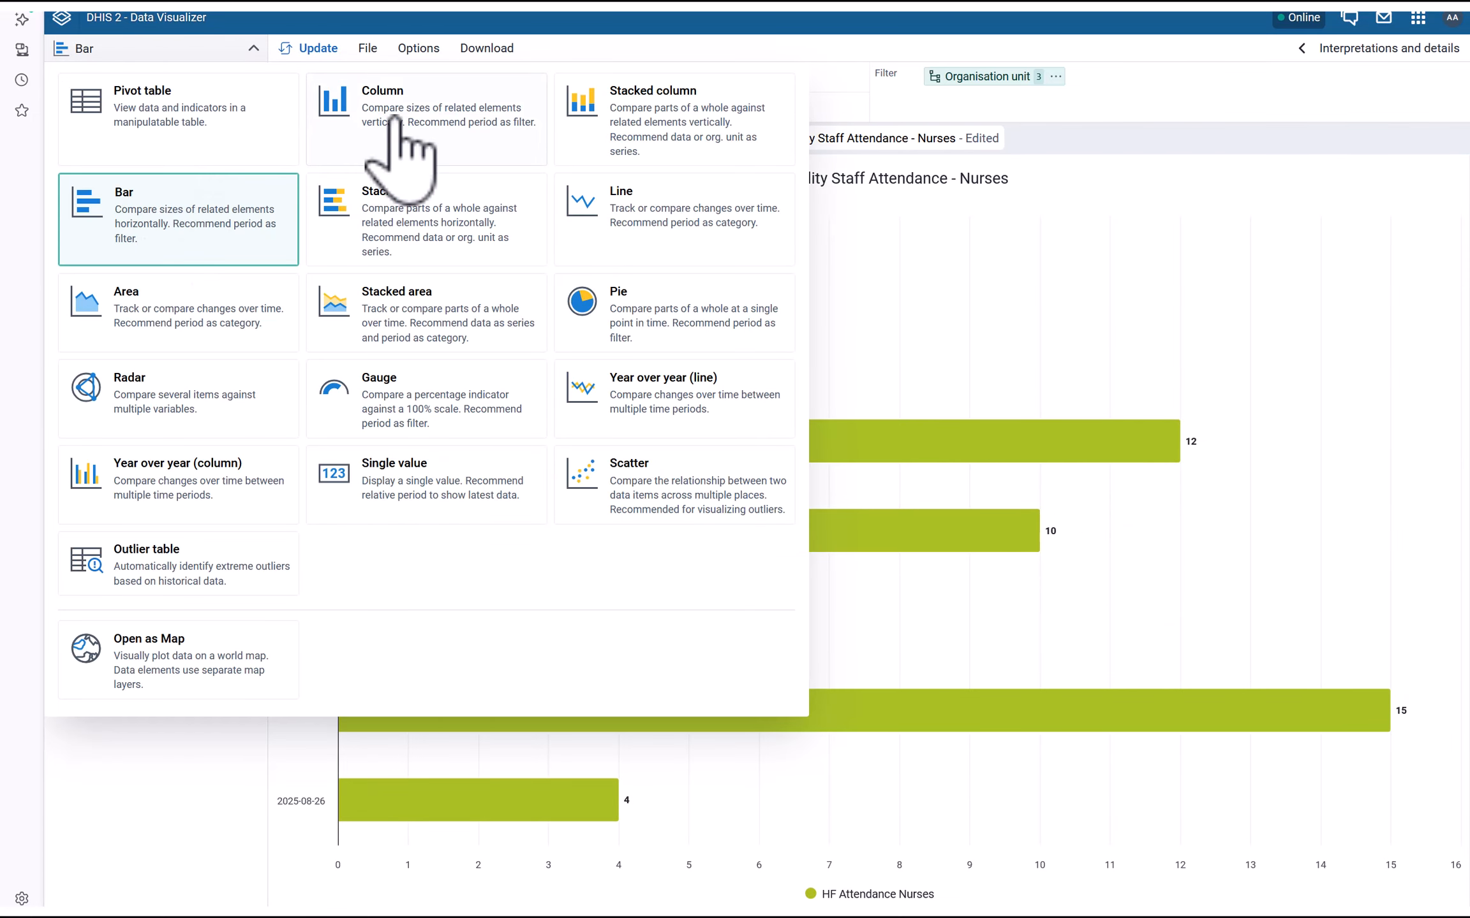
pyautogui.click(362, 115)
pyautogui.click(313, 51)
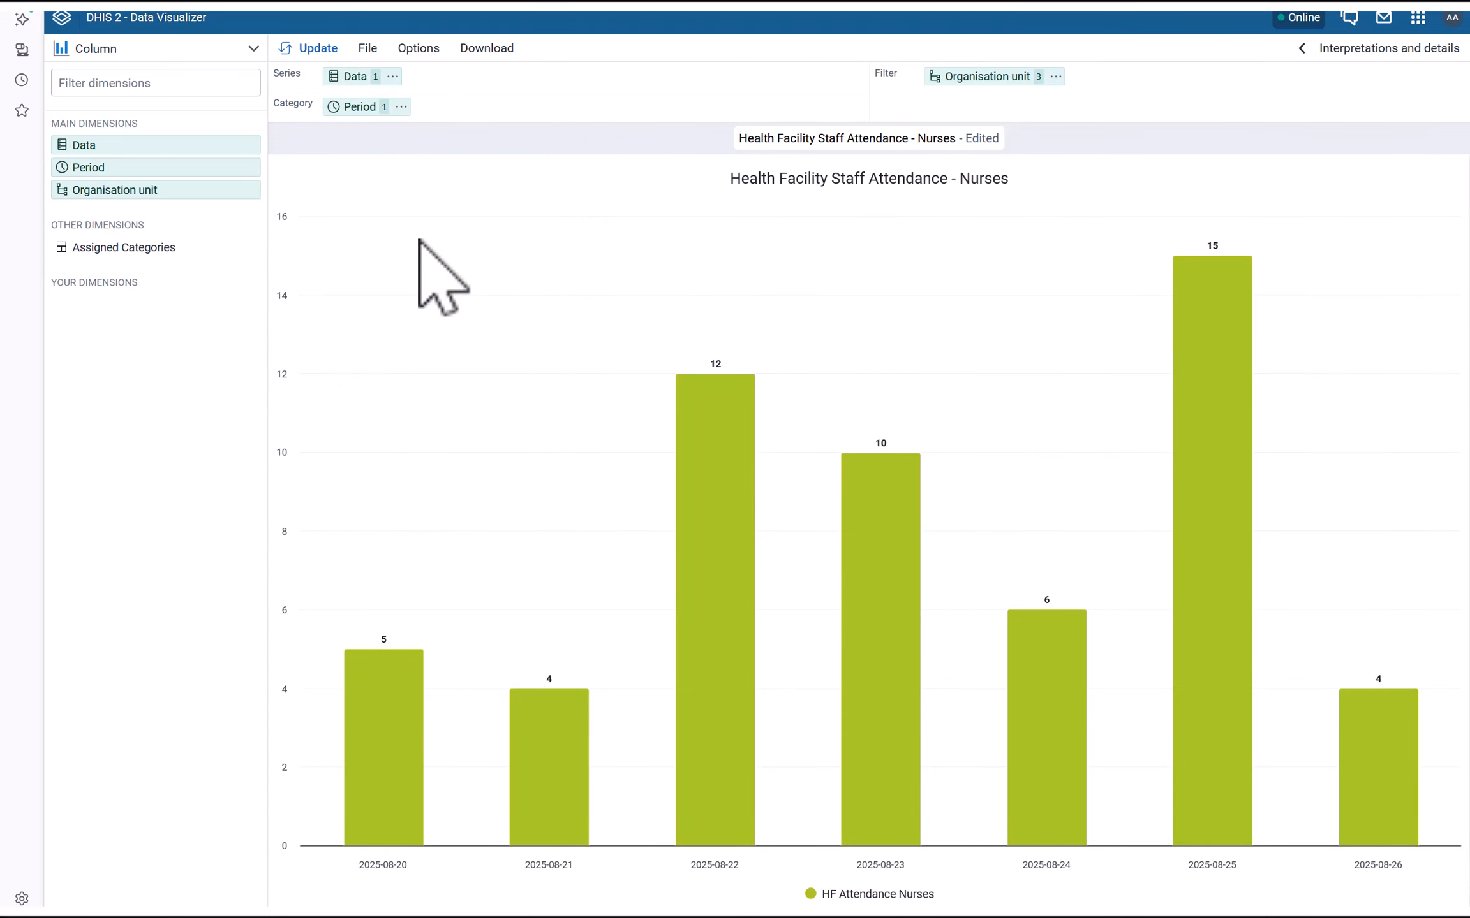
pyautogui.click(369, 50)
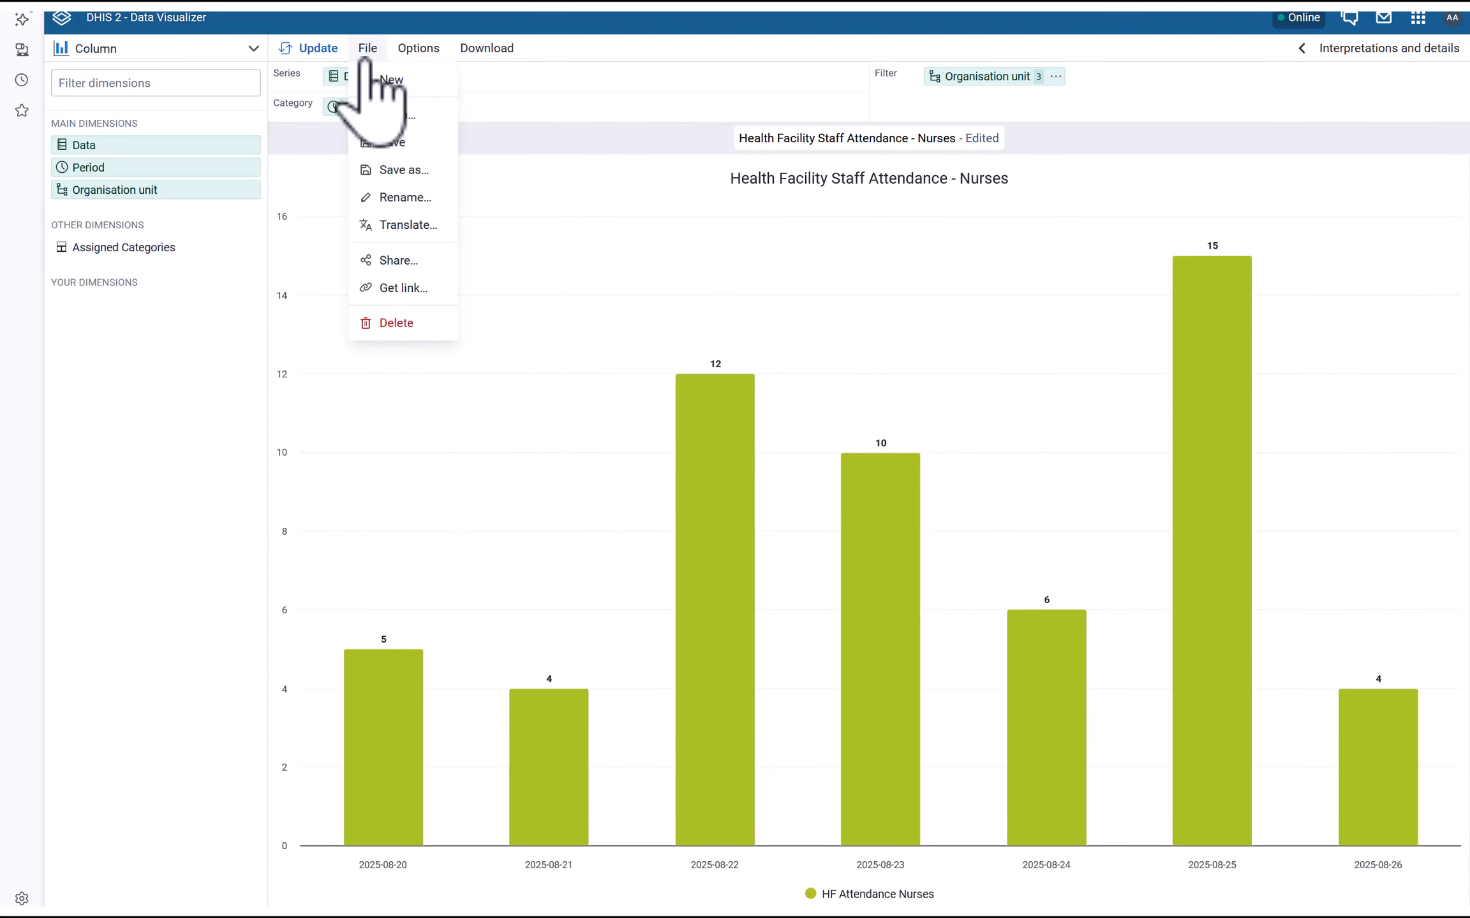
pyautogui.click(396, 141)
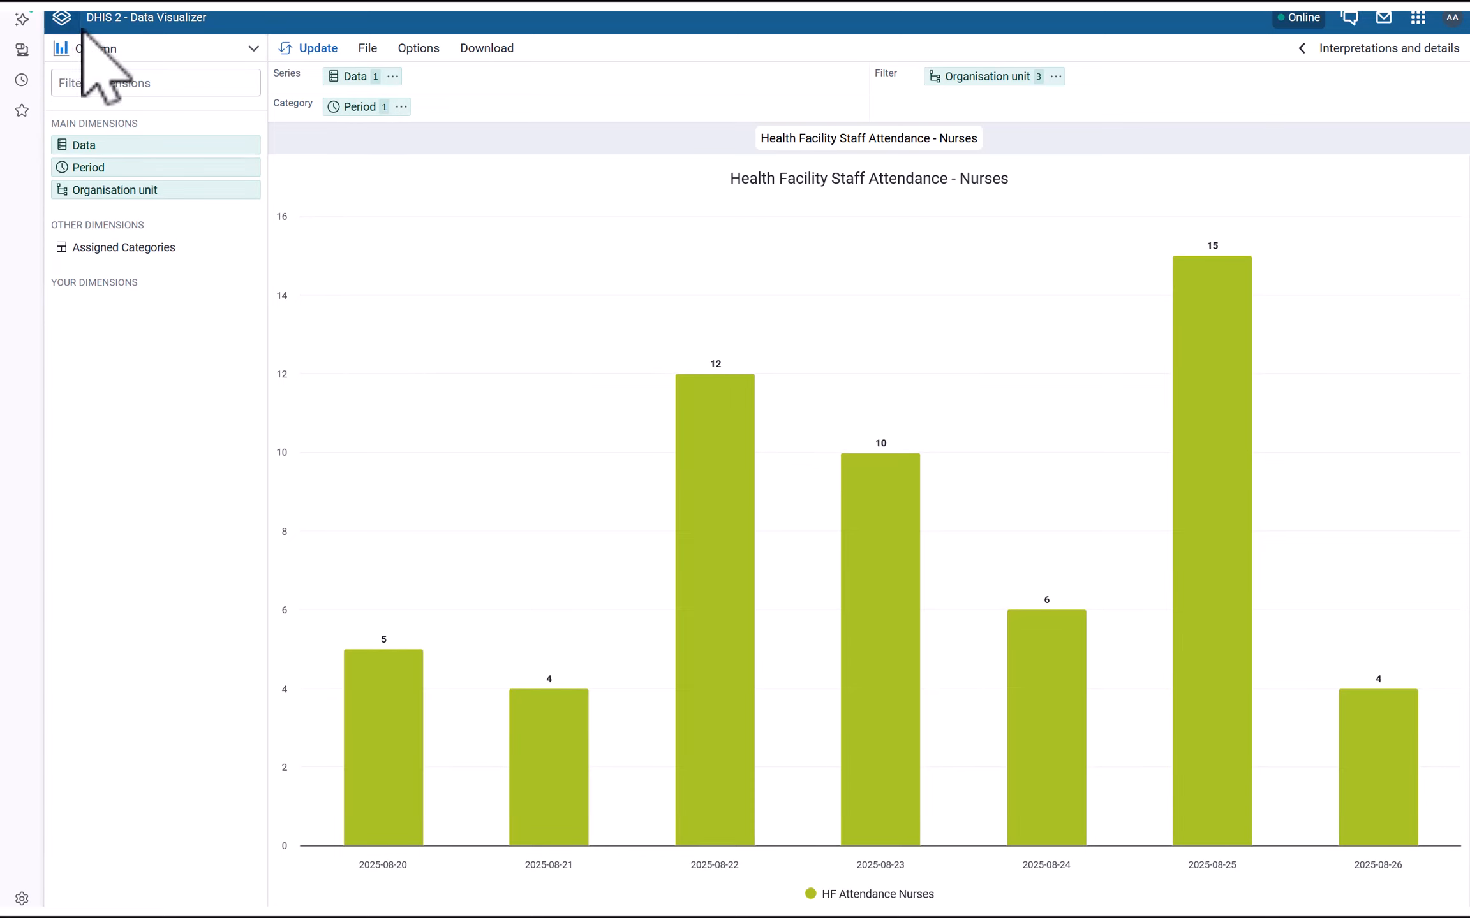
# Leave Data Visualizer for the Dashboard app and begin creating a new dashboard
pyautogui.click(62, 19)
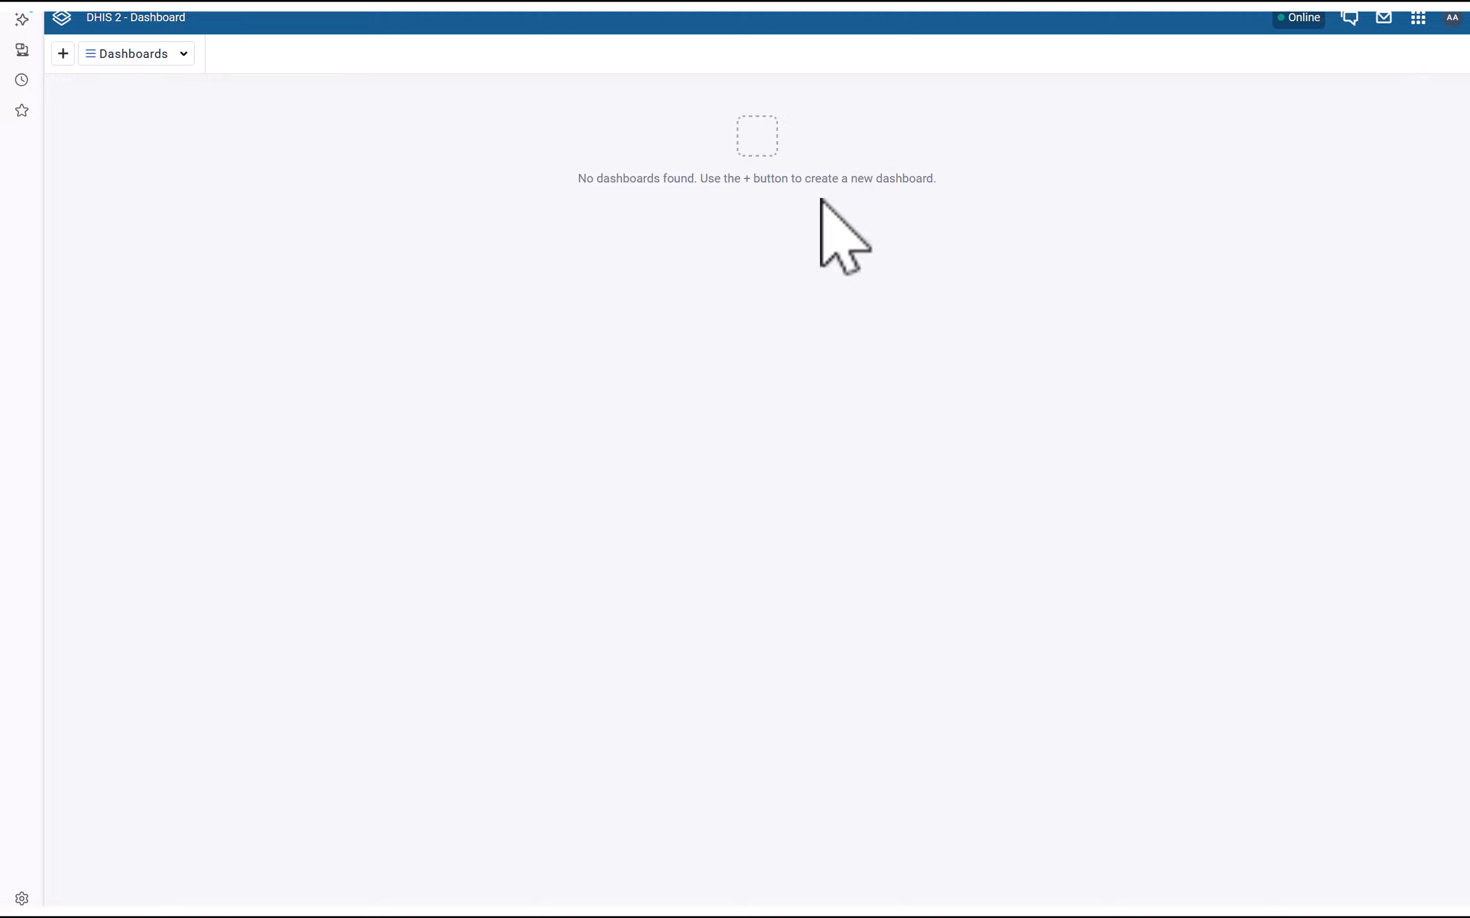
pyautogui.click(62, 19)
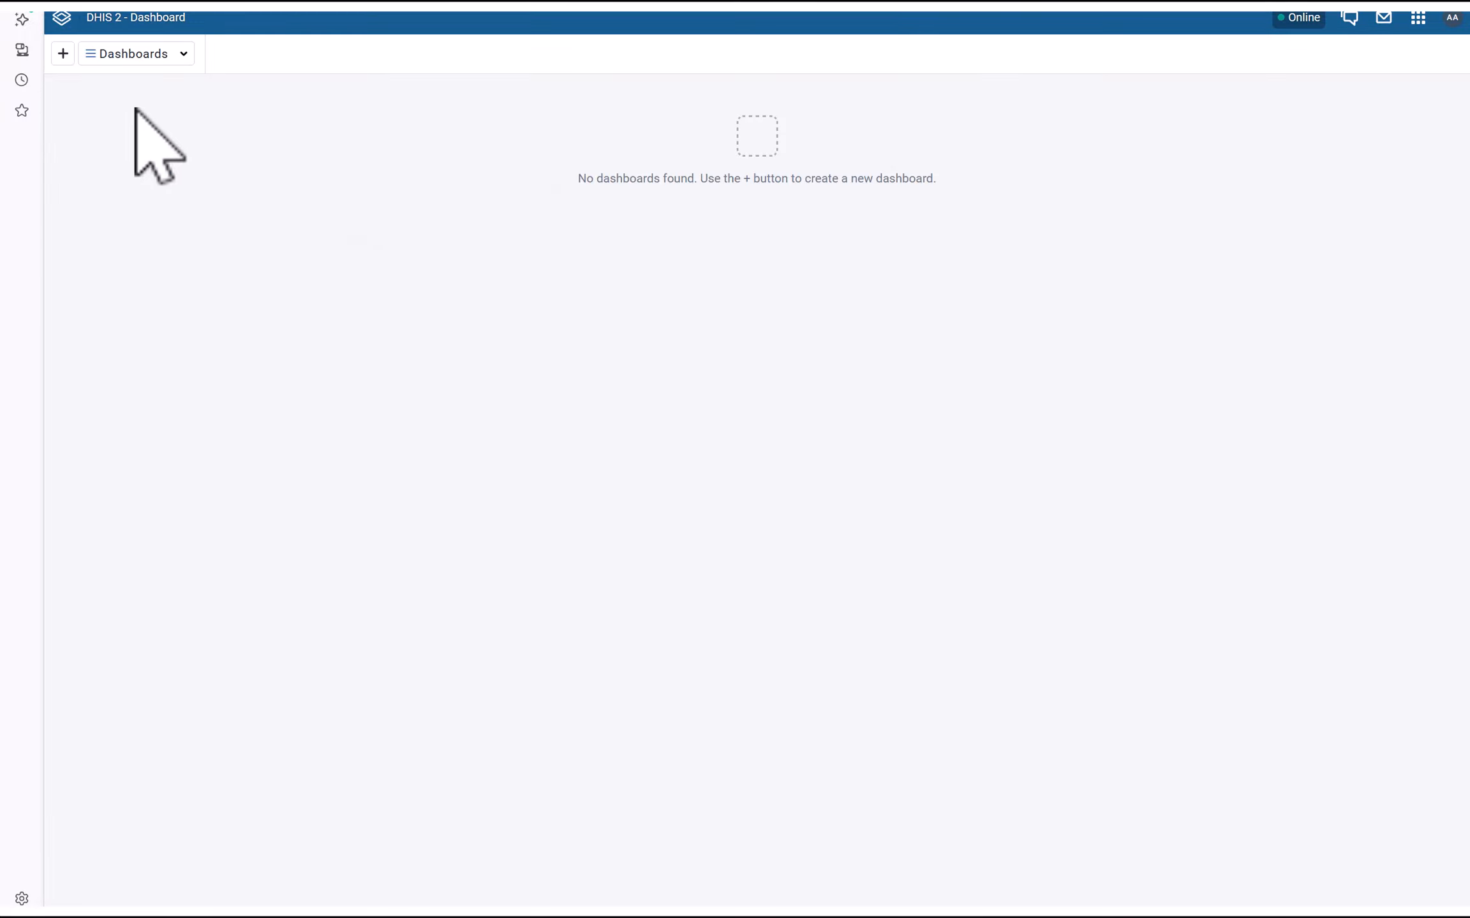
pyautogui.click(64, 55)
# Enter the title 'Health Facility Attendance', code HFAD001 and a matching description
pyautogui.click(105, 113)
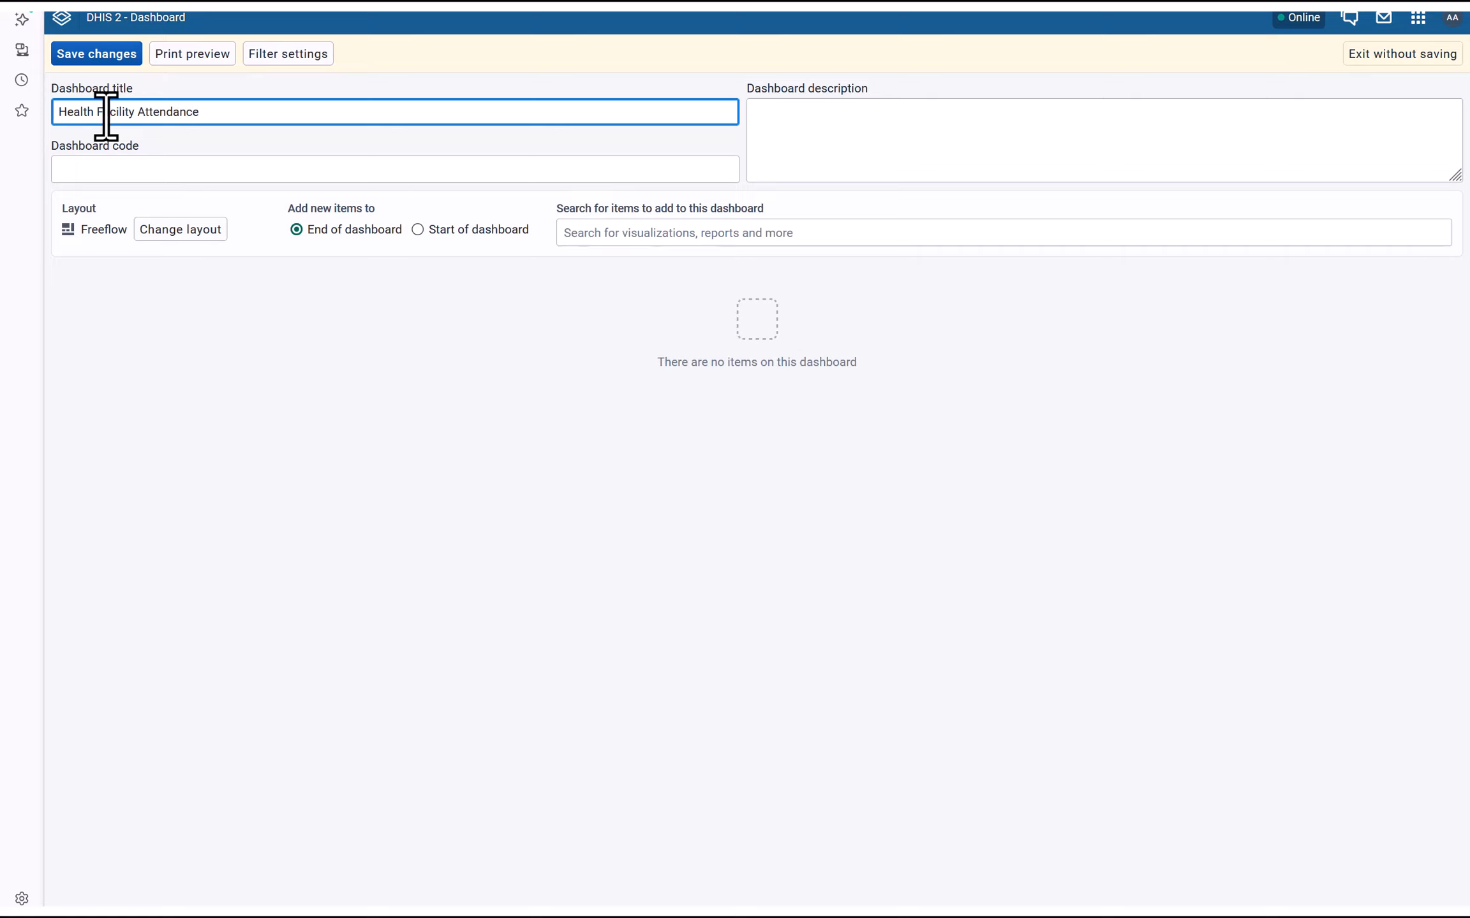
pyautogui.click(118, 173)
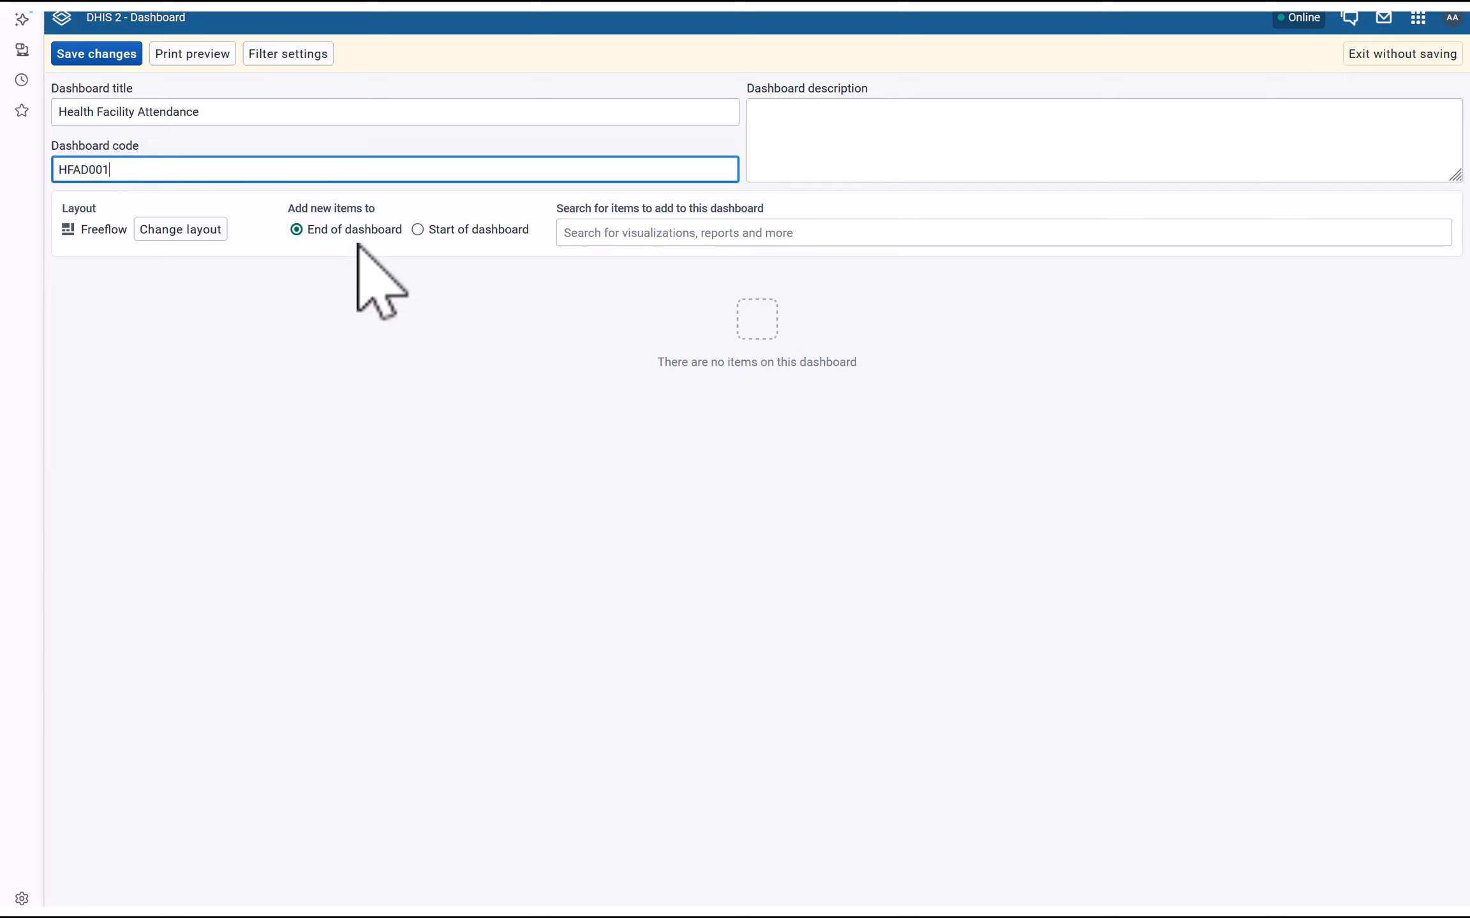
pyautogui.click(794, 129)
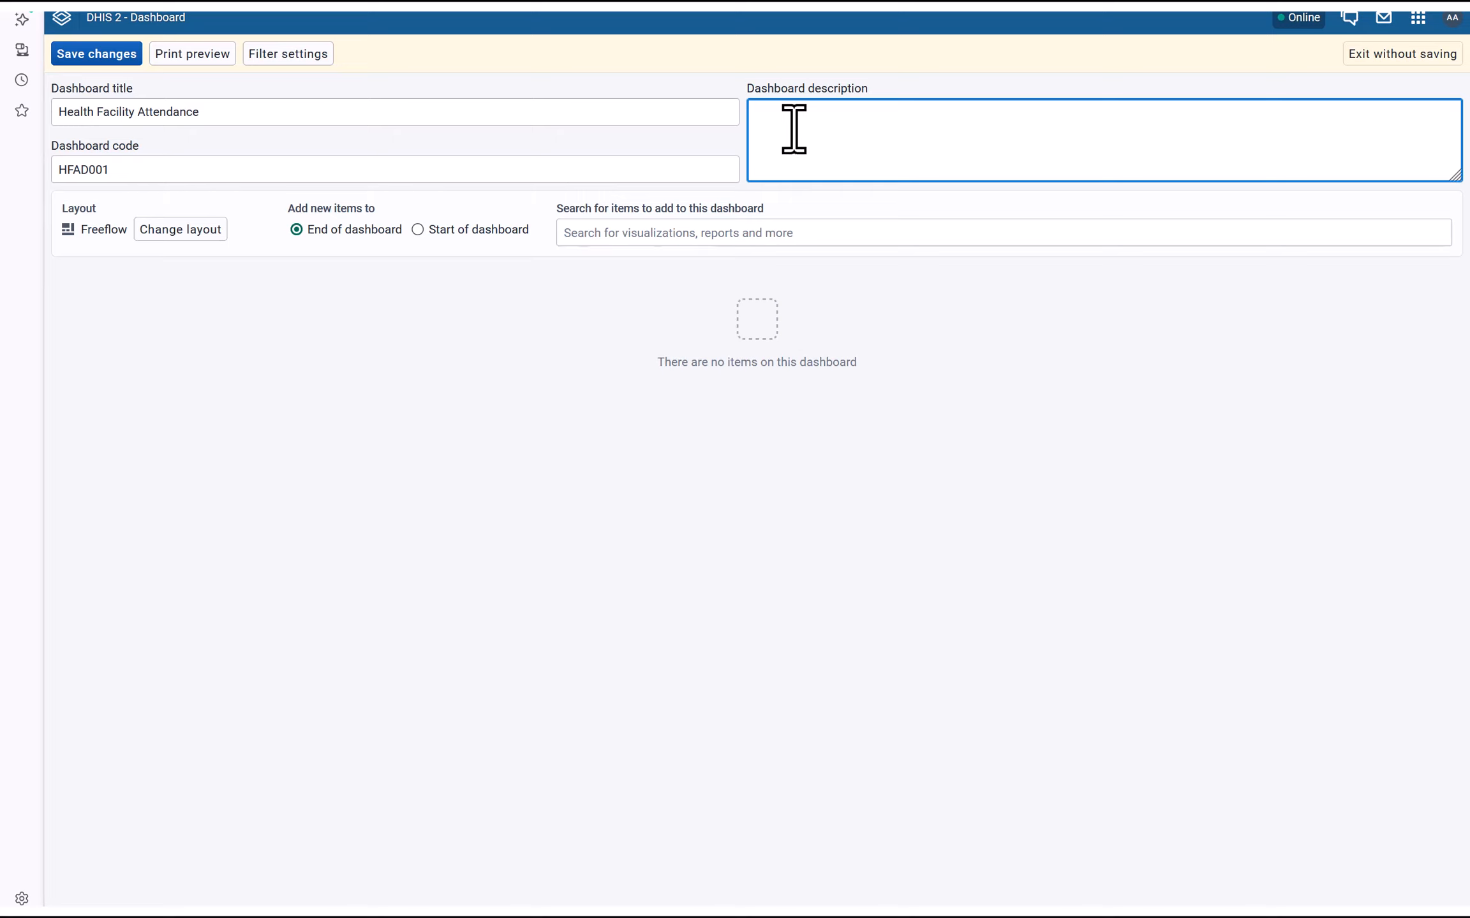
pyautogui.click(226, 110)
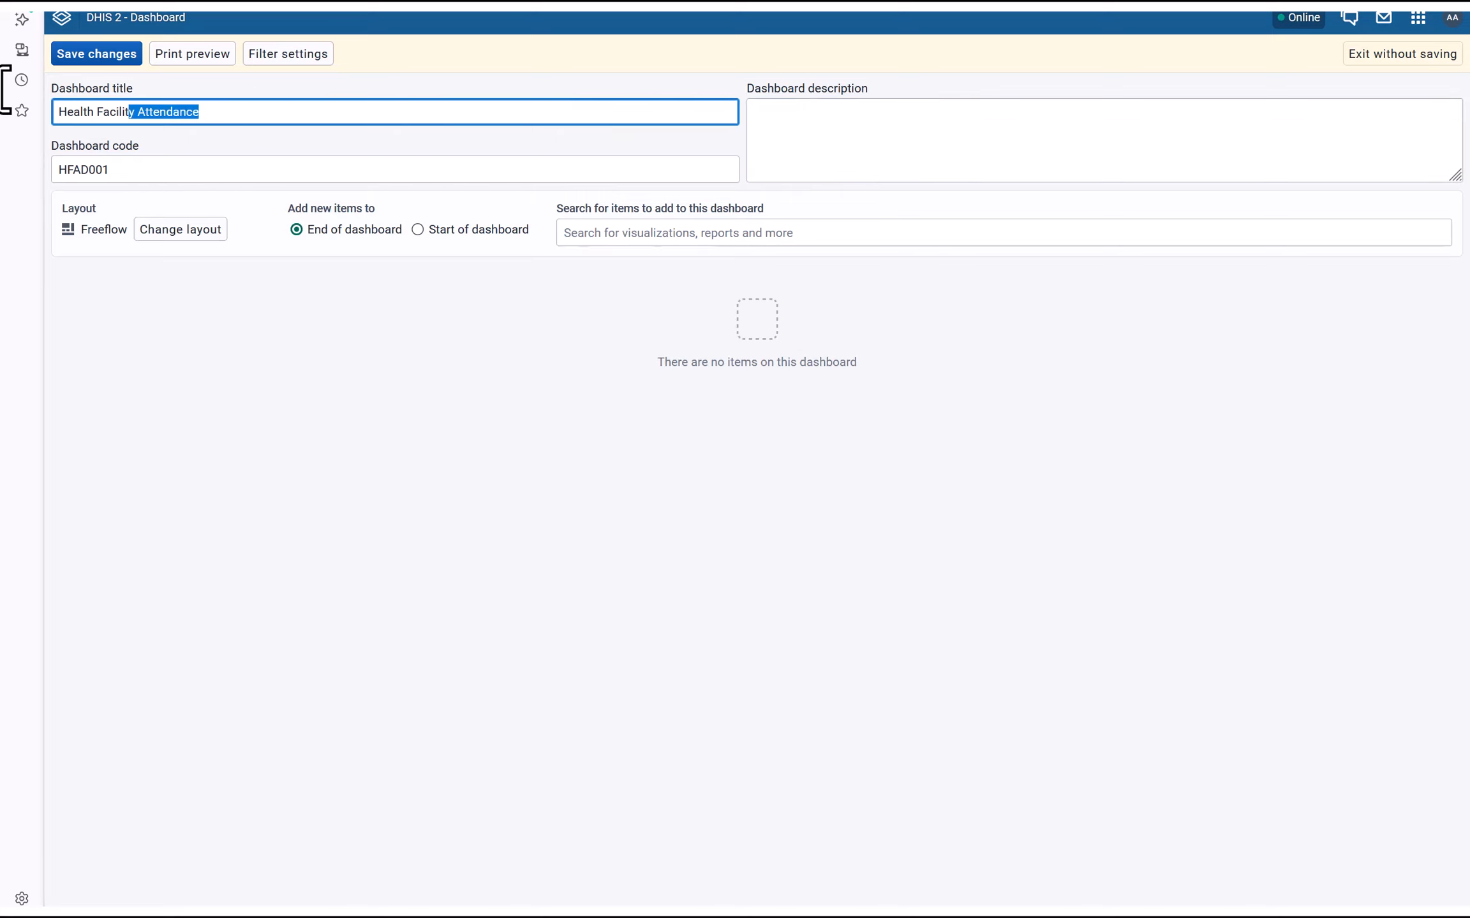
pyautogui.click(895, 144)
pyautogui.click(534, 495)
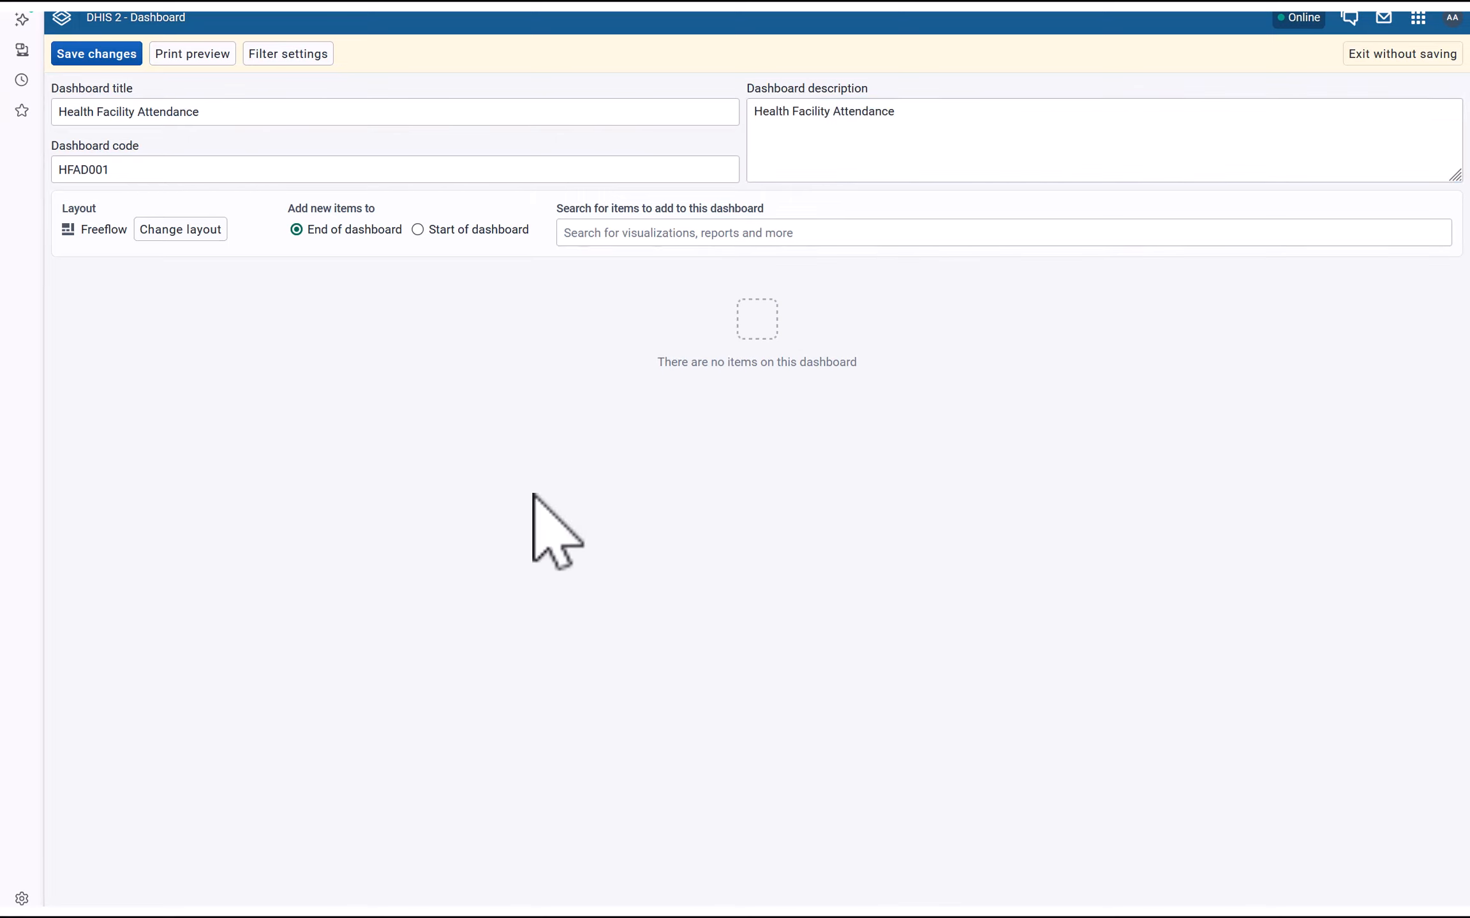
pyautogui.click(633, 233)
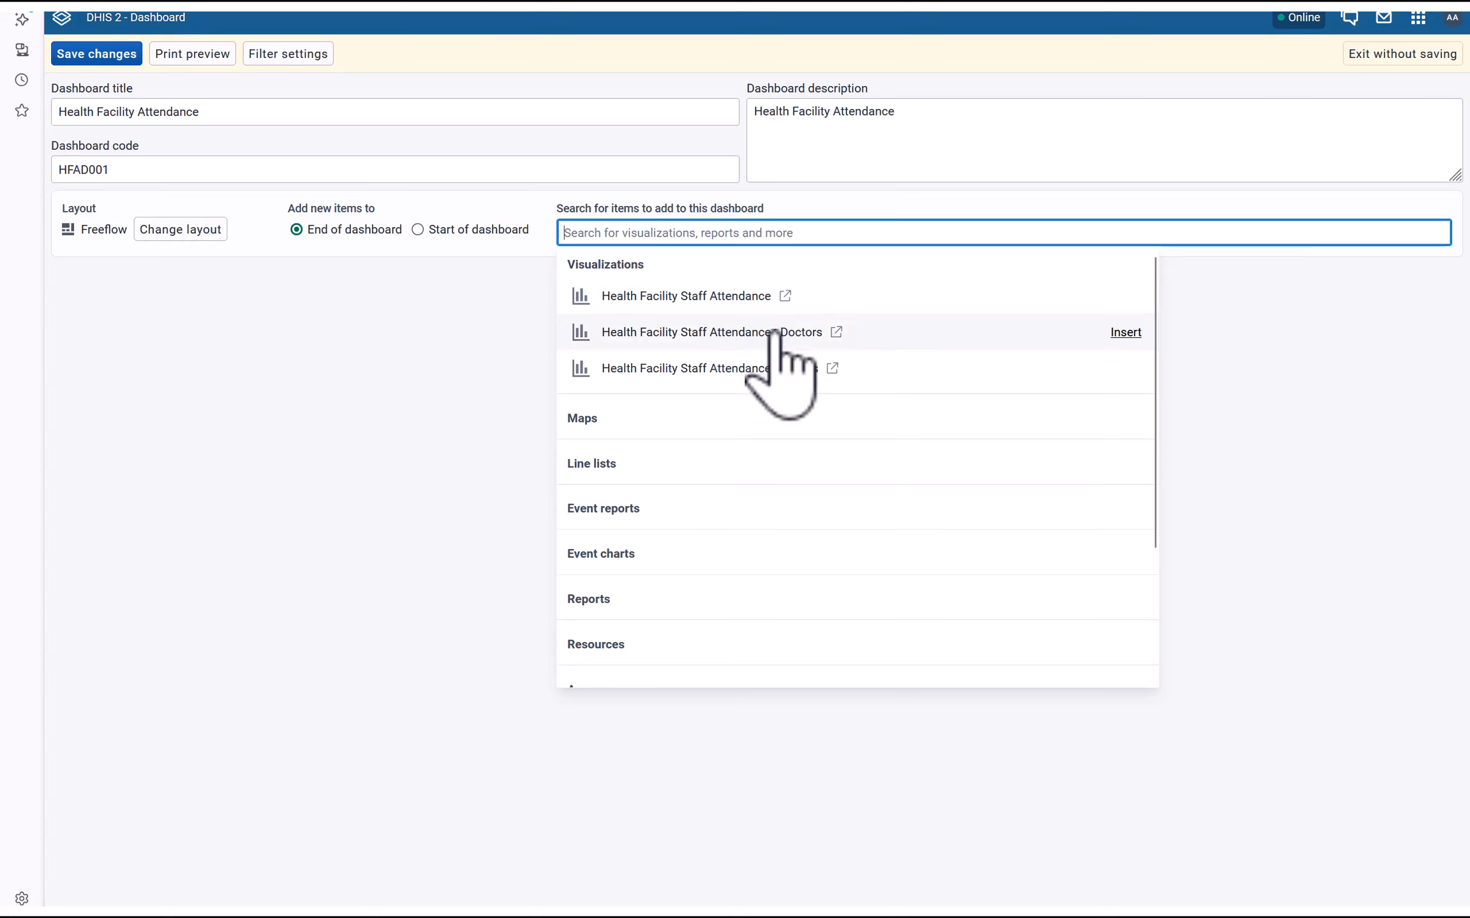
# Add the Health Facility Staff Attendance and Doctors charts to the dashboard
pyautogui.click(707, 305)
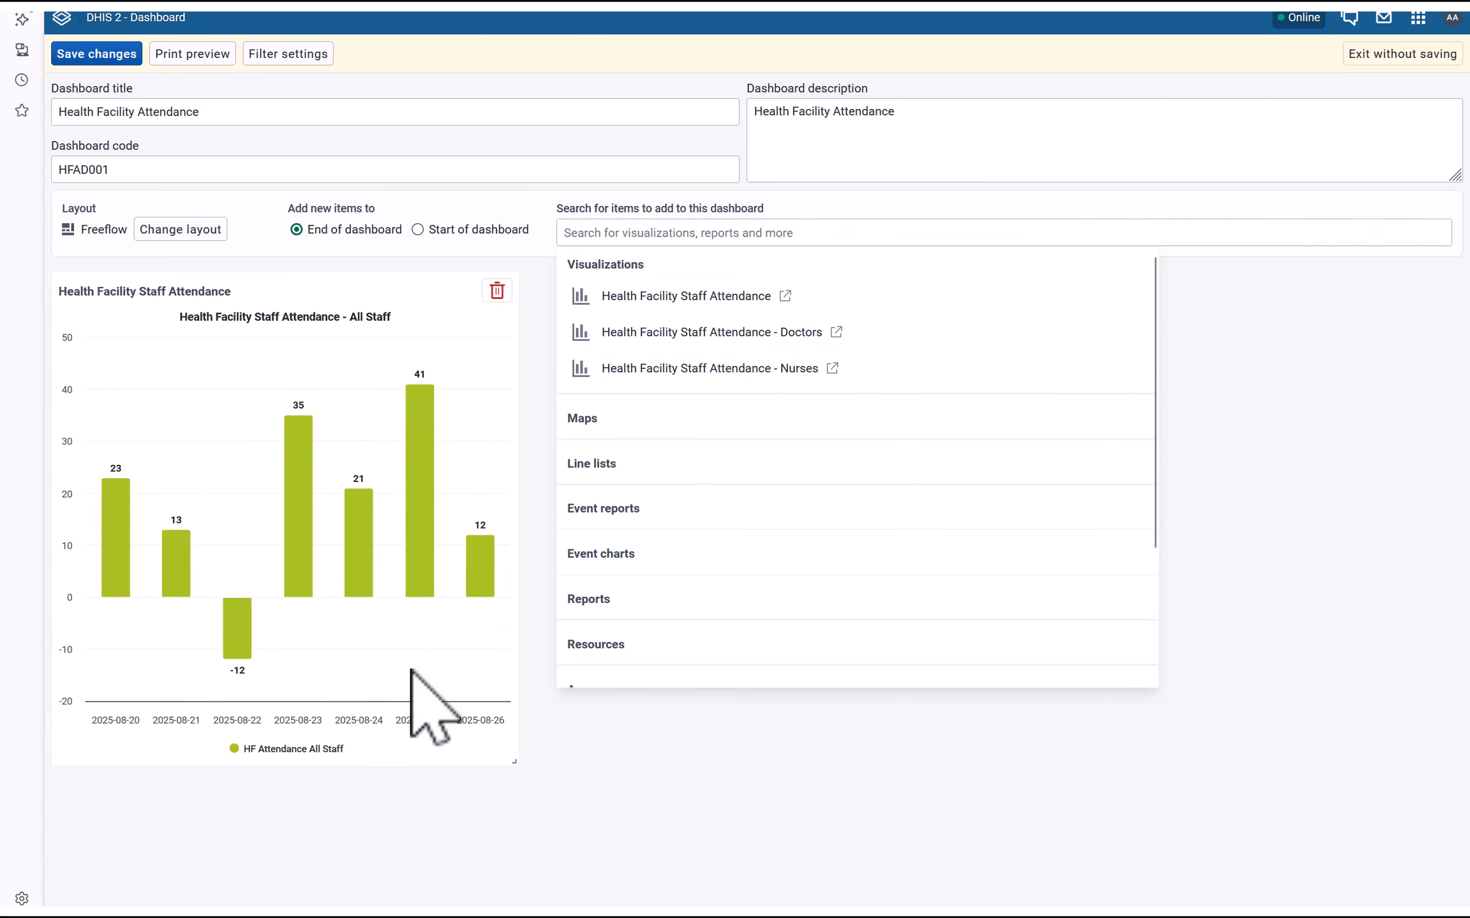
pyautogui.click(753, 331)
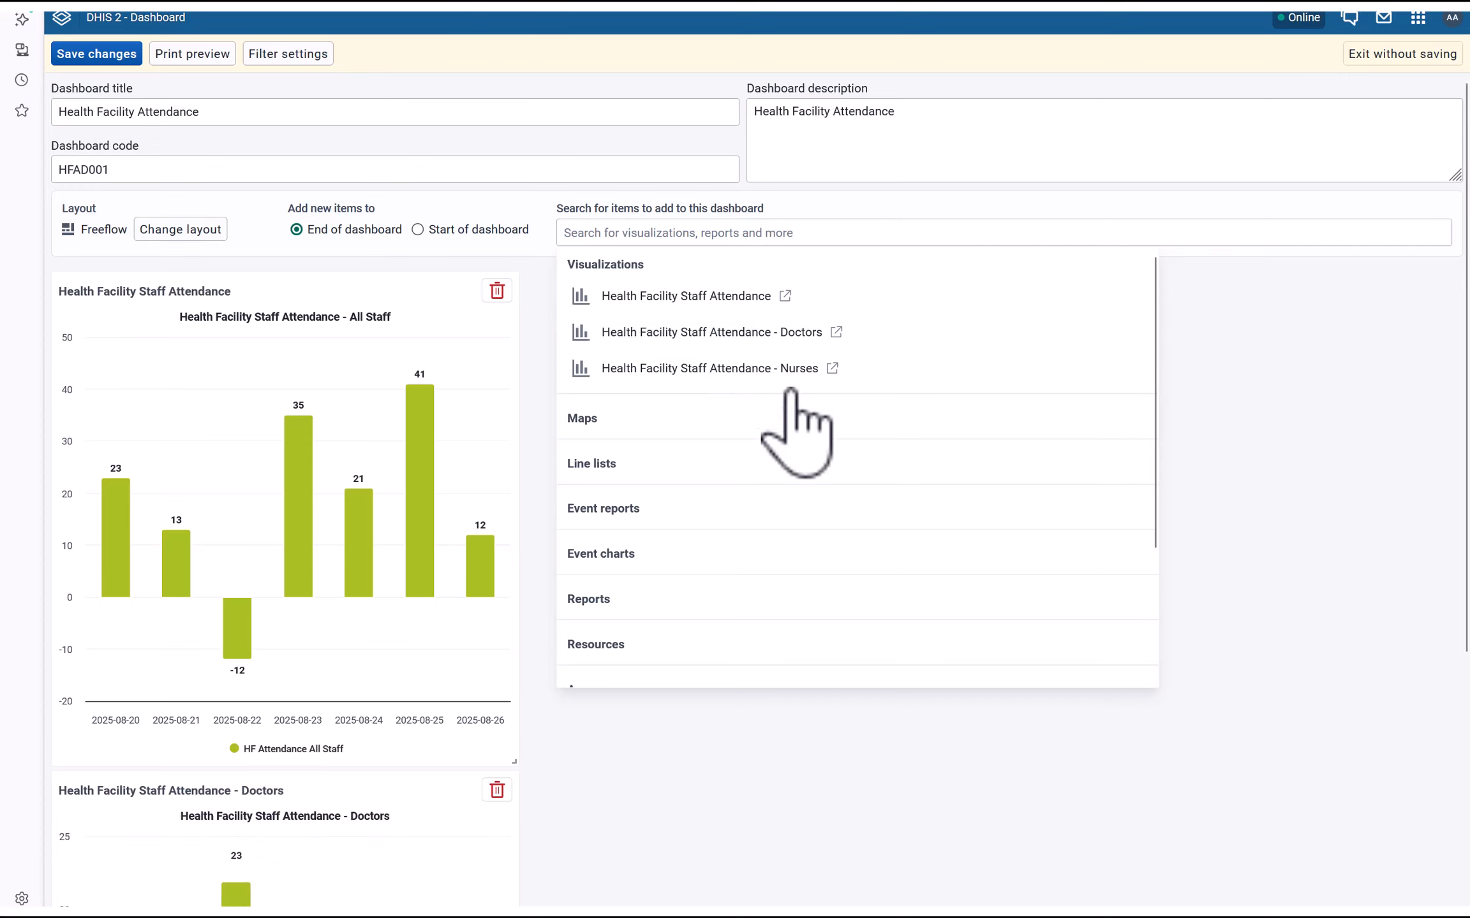
pyautogui.scroll(-1, 708, 613)
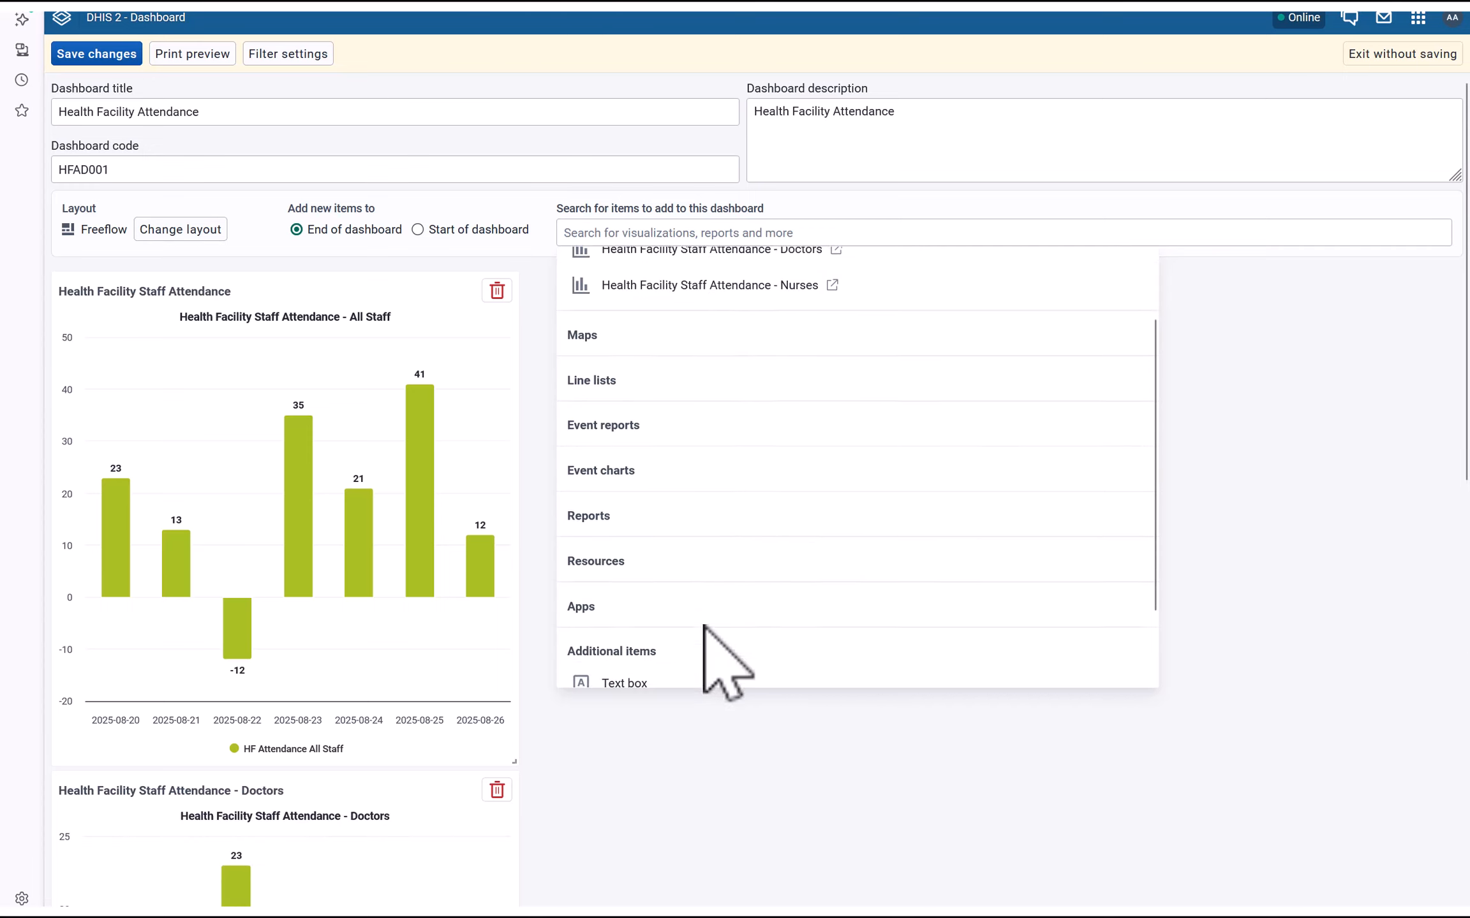
pyautogui.scroll(-1, 704, 626)
pyautogui.click(769, 733)
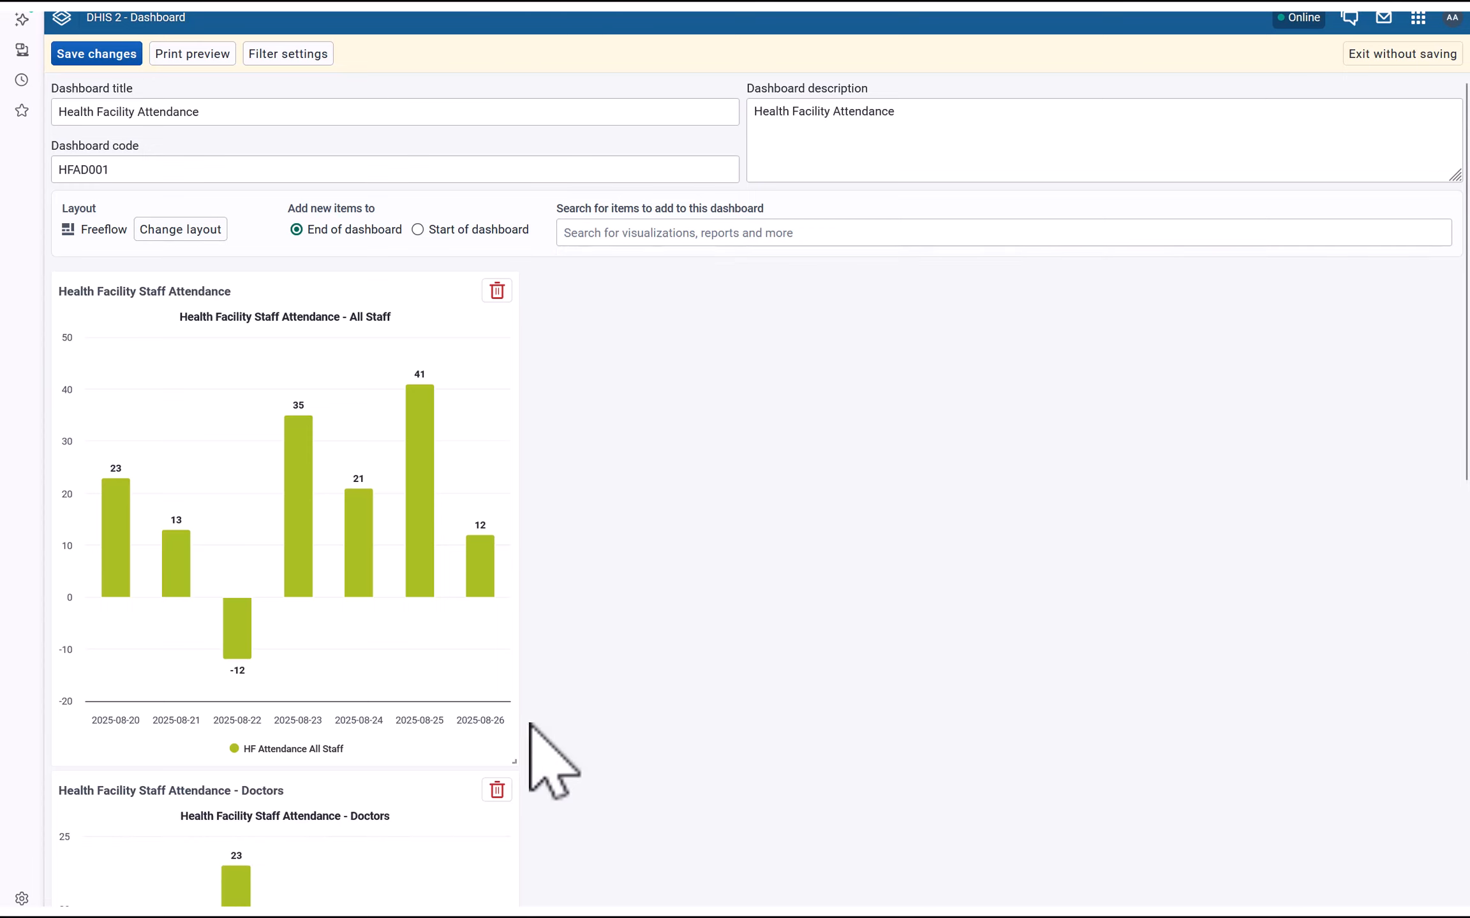
# Move the Doctors chart to the top right and the All Staff chart to the left below
pyautogui.scroll(-3, 623, 699)
pyautogui.moveTo(216, 585); pyautogui.dragTo(827, 158)
pyautogui.scroll(3, 810, 358)
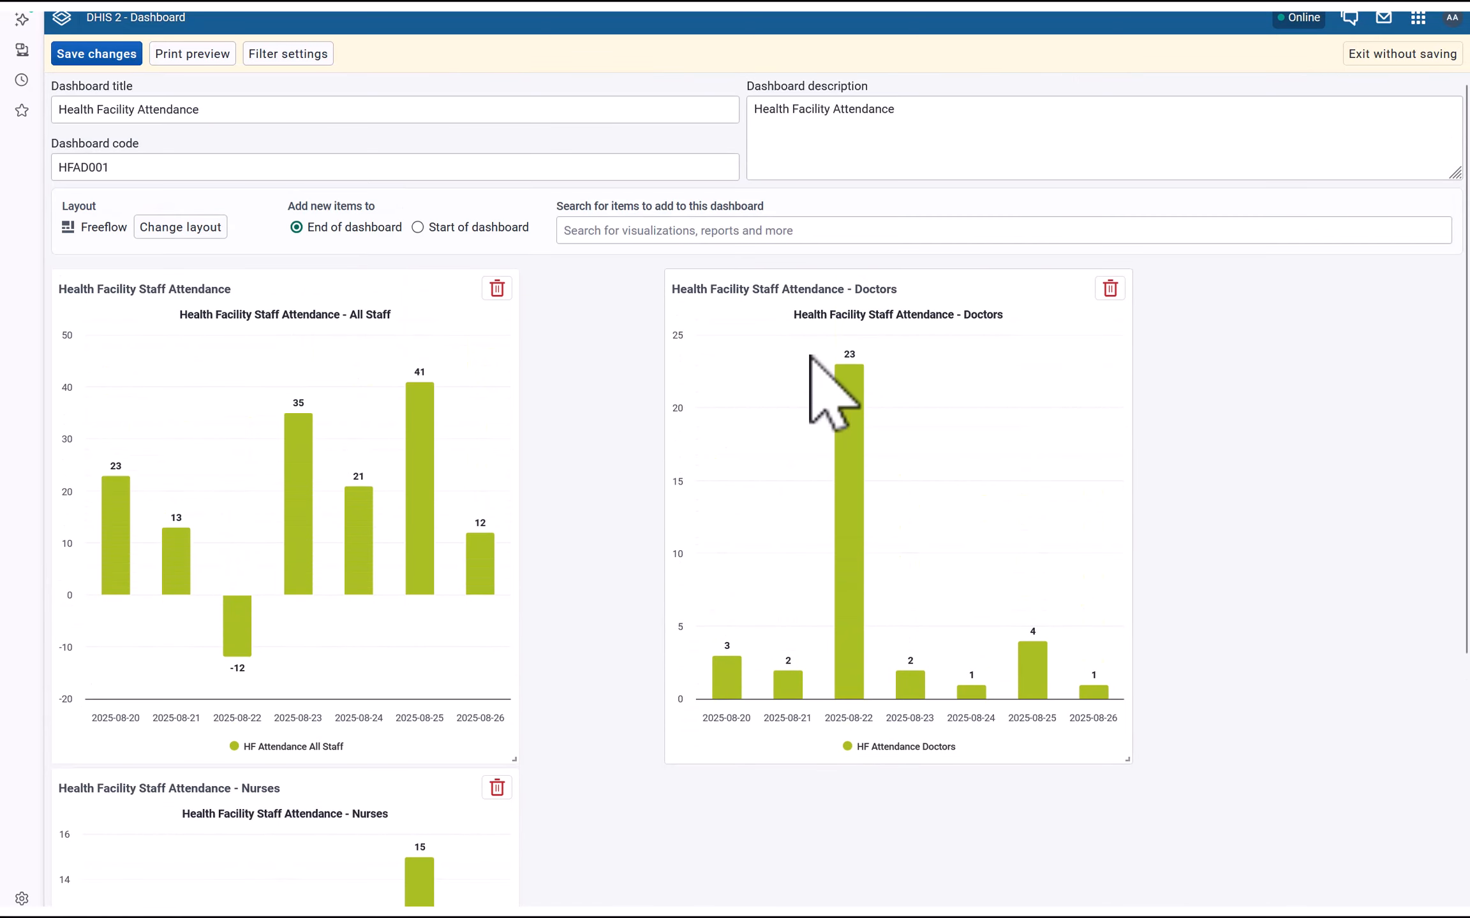
pyautogui.moveTo(1128, 761); pyautogui.dragTo(1432, 743)
pyautogui.scroll(-1, 550, 537)
pyautogui.scroll(-1, 510, 415)
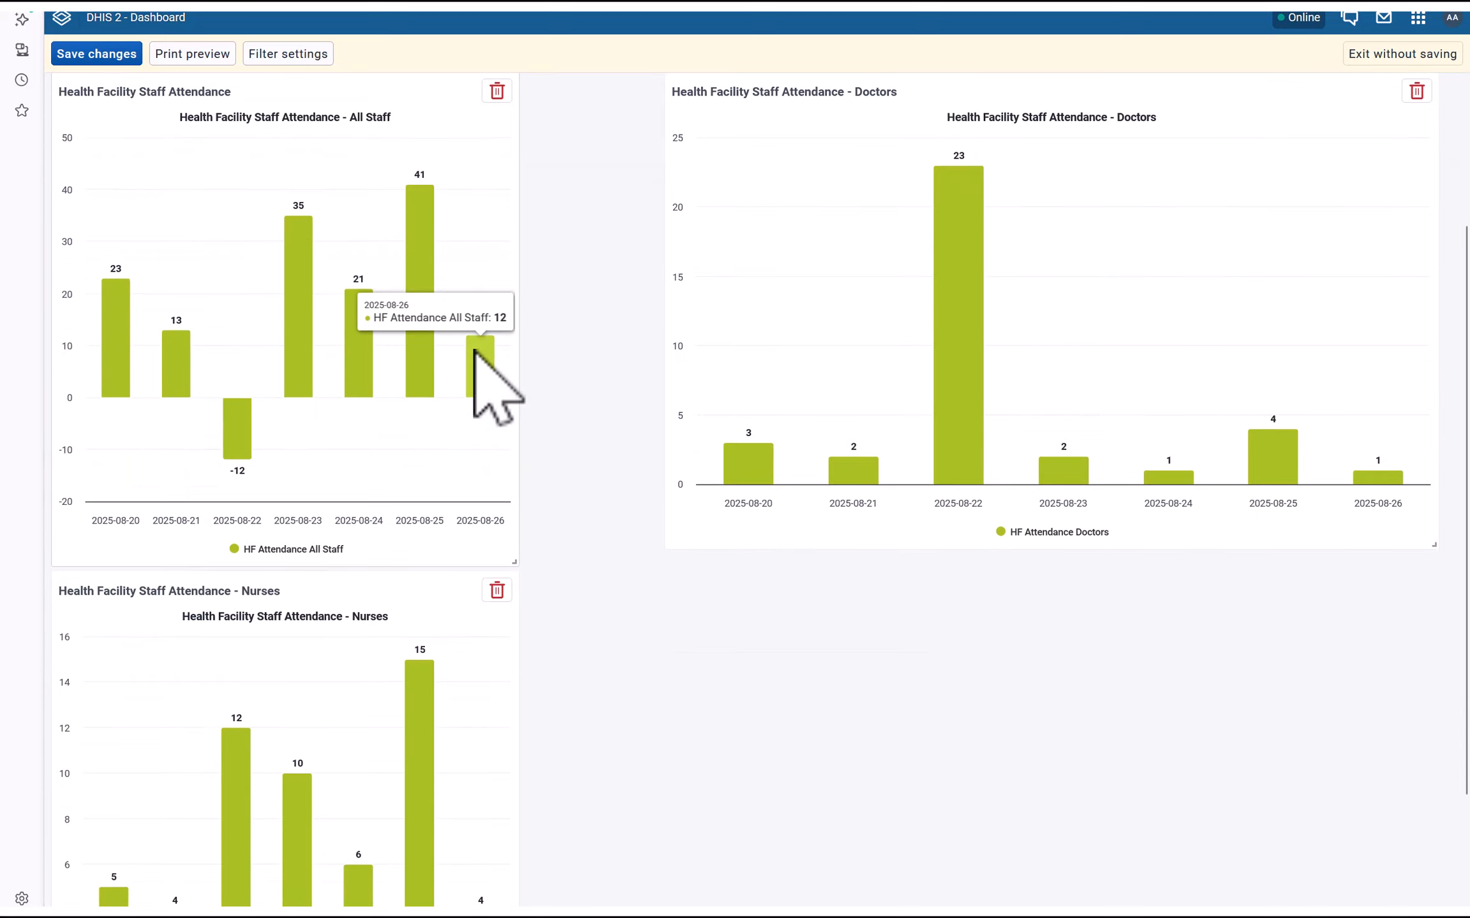
pyautogui.scroll(3, 491, 357)
pyautogui.moveTo(344, 338); pyautogui.dragTo(855, 651)
pyautogui.scroll(-5, 638, 638)
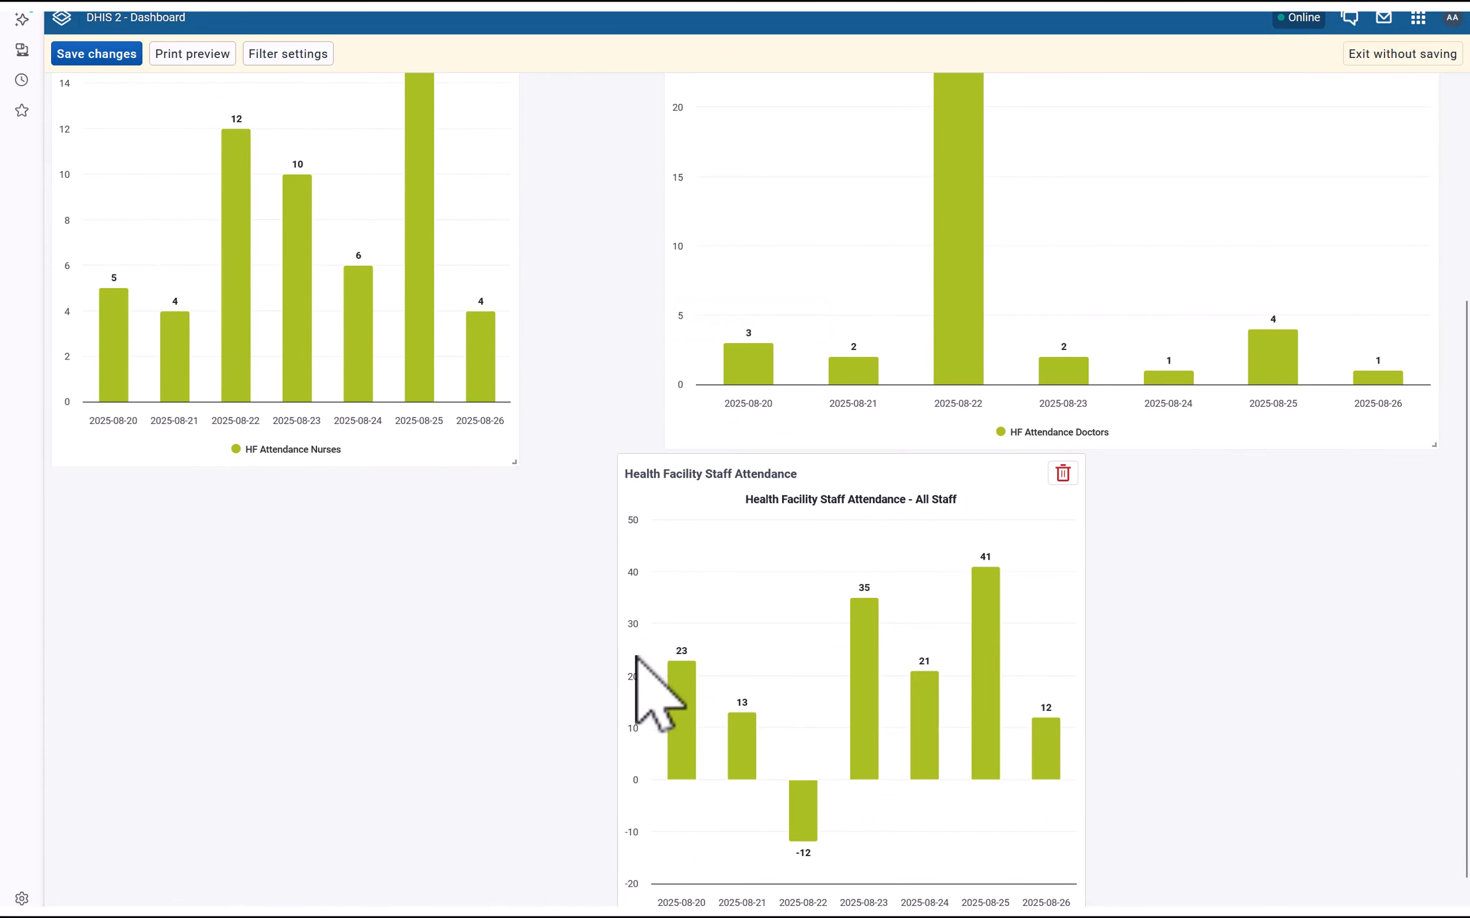
pyautogui.scroll(-1, 646, 640)
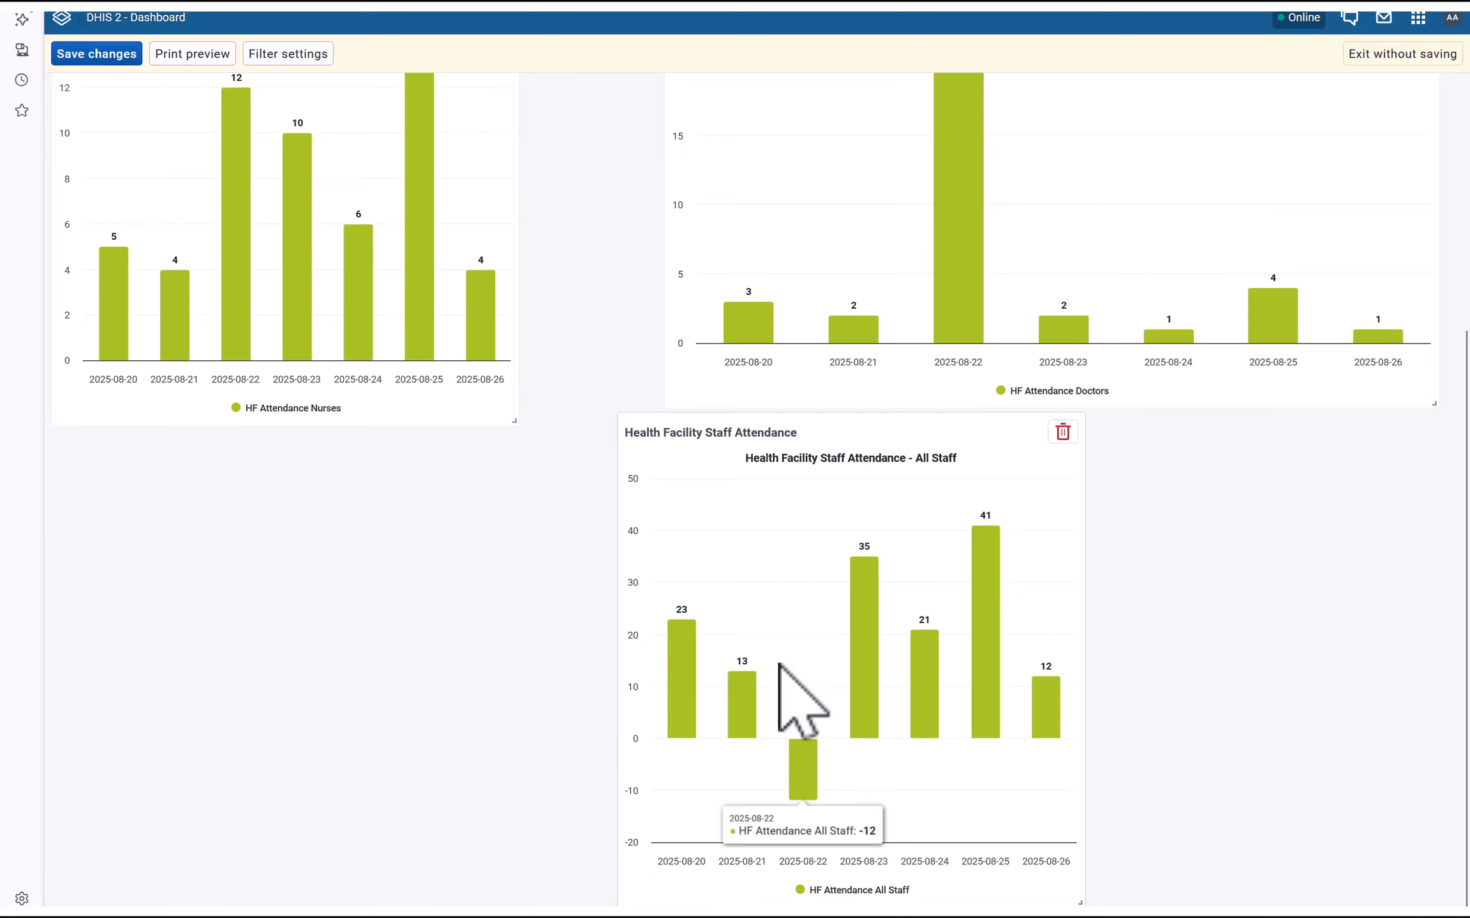
pyautogui.moveTo(729, 415); pyautogui.dragTo(172, 428)
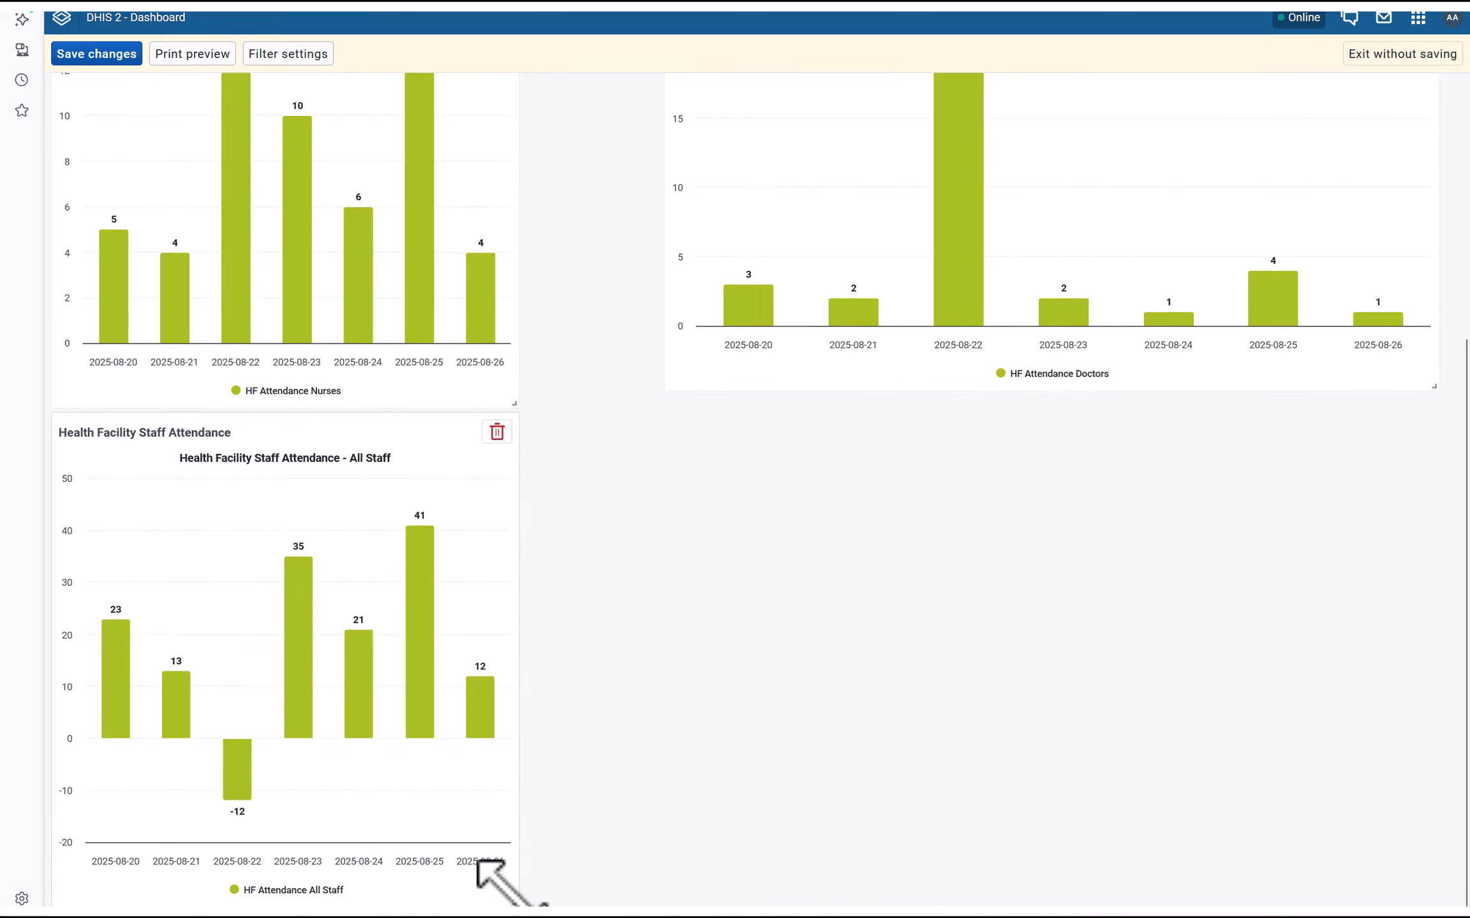
# Widen the All Staff card across the bottom and make it taller, and shrink the Nurses and Doctors cards
pyautogui.moveTo(510, 883); pyautogui.dragTo(1423, 893)
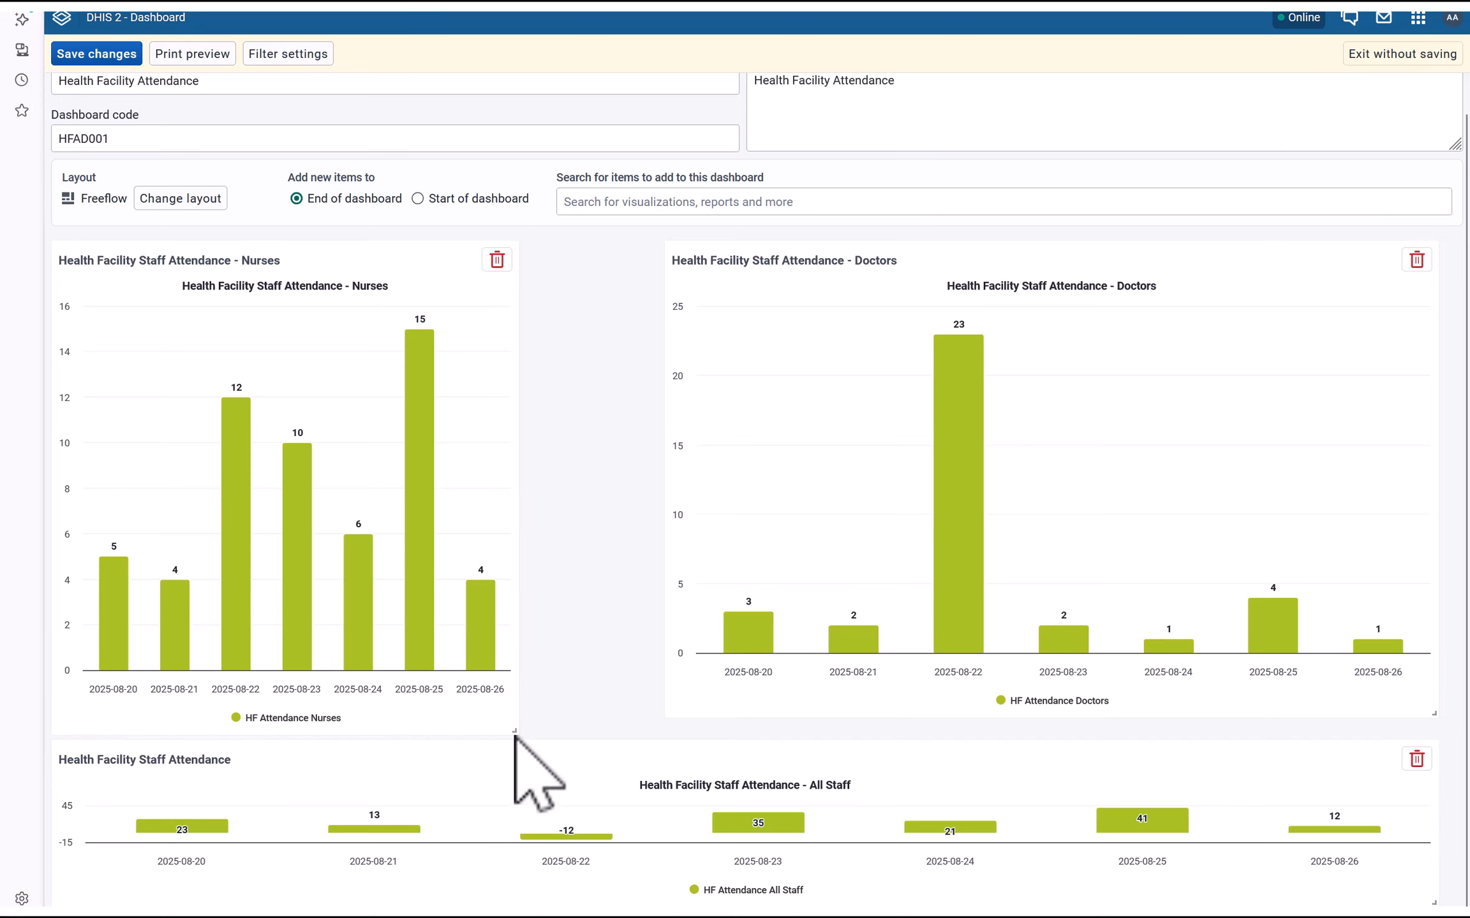
pyautogui.moveTo(510, 735); pyautogui.dragTo(540, 611)
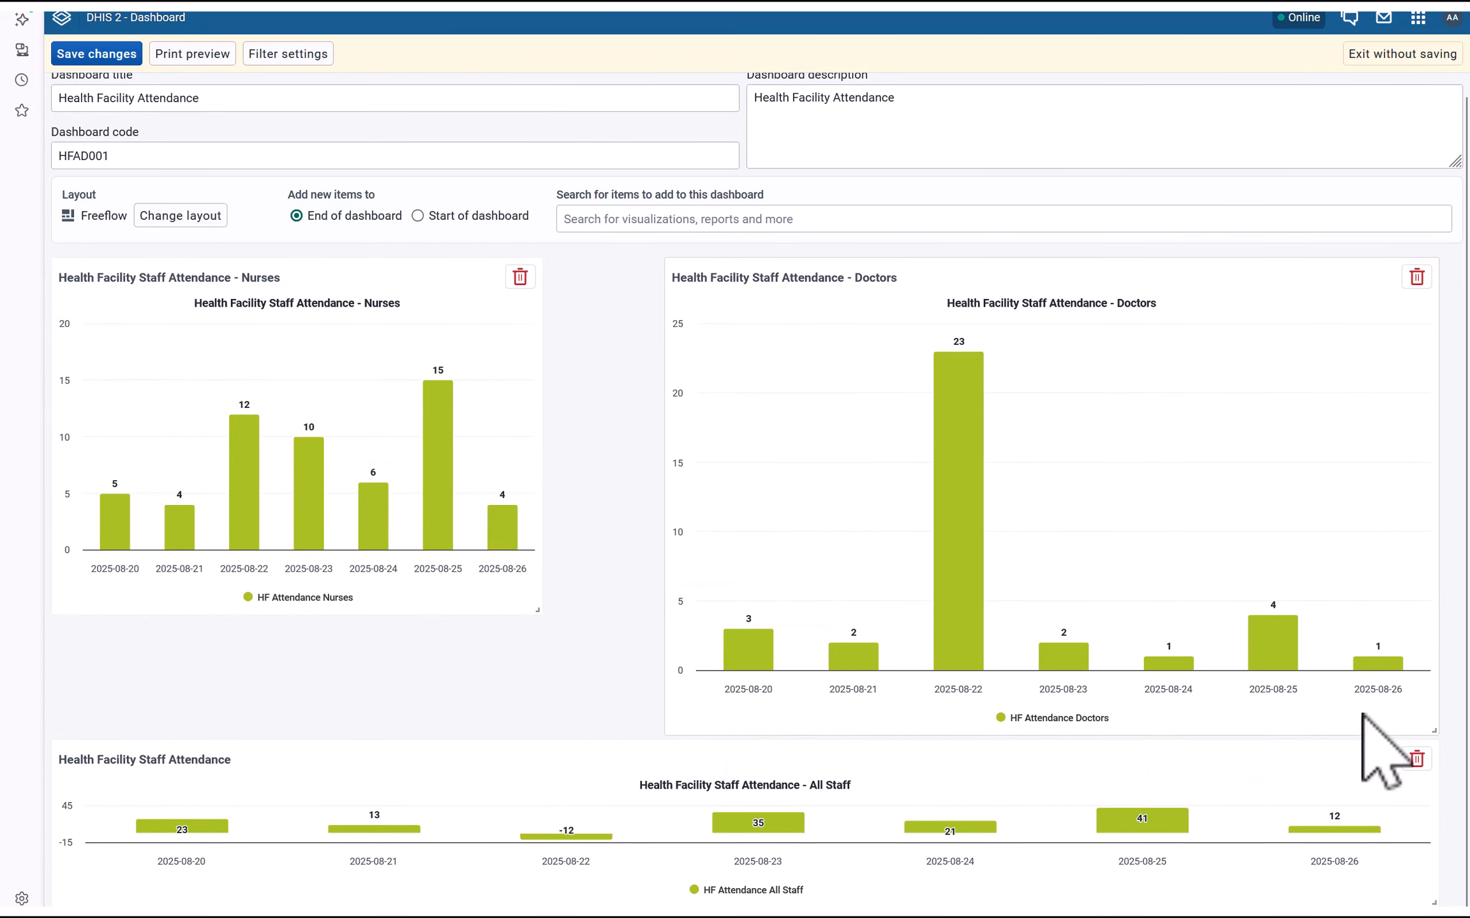
pyautogui.moveTo(1434, 730); pyautogui.dragTo(1411, 609)
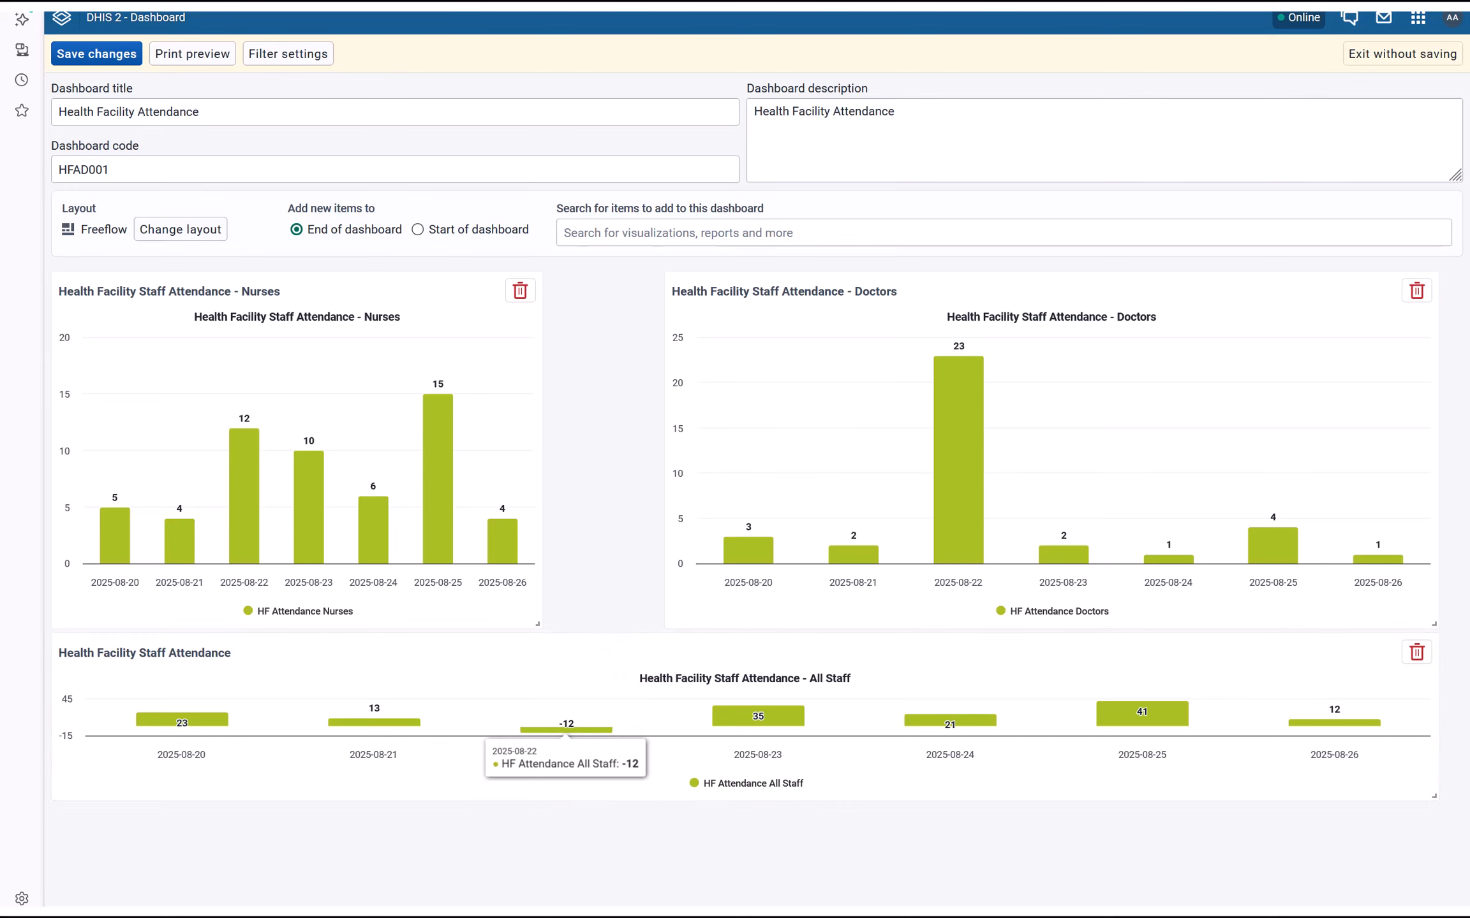
pyautogui.moveTo(1434, 794); pyautogui.dragTo(1435, 893)
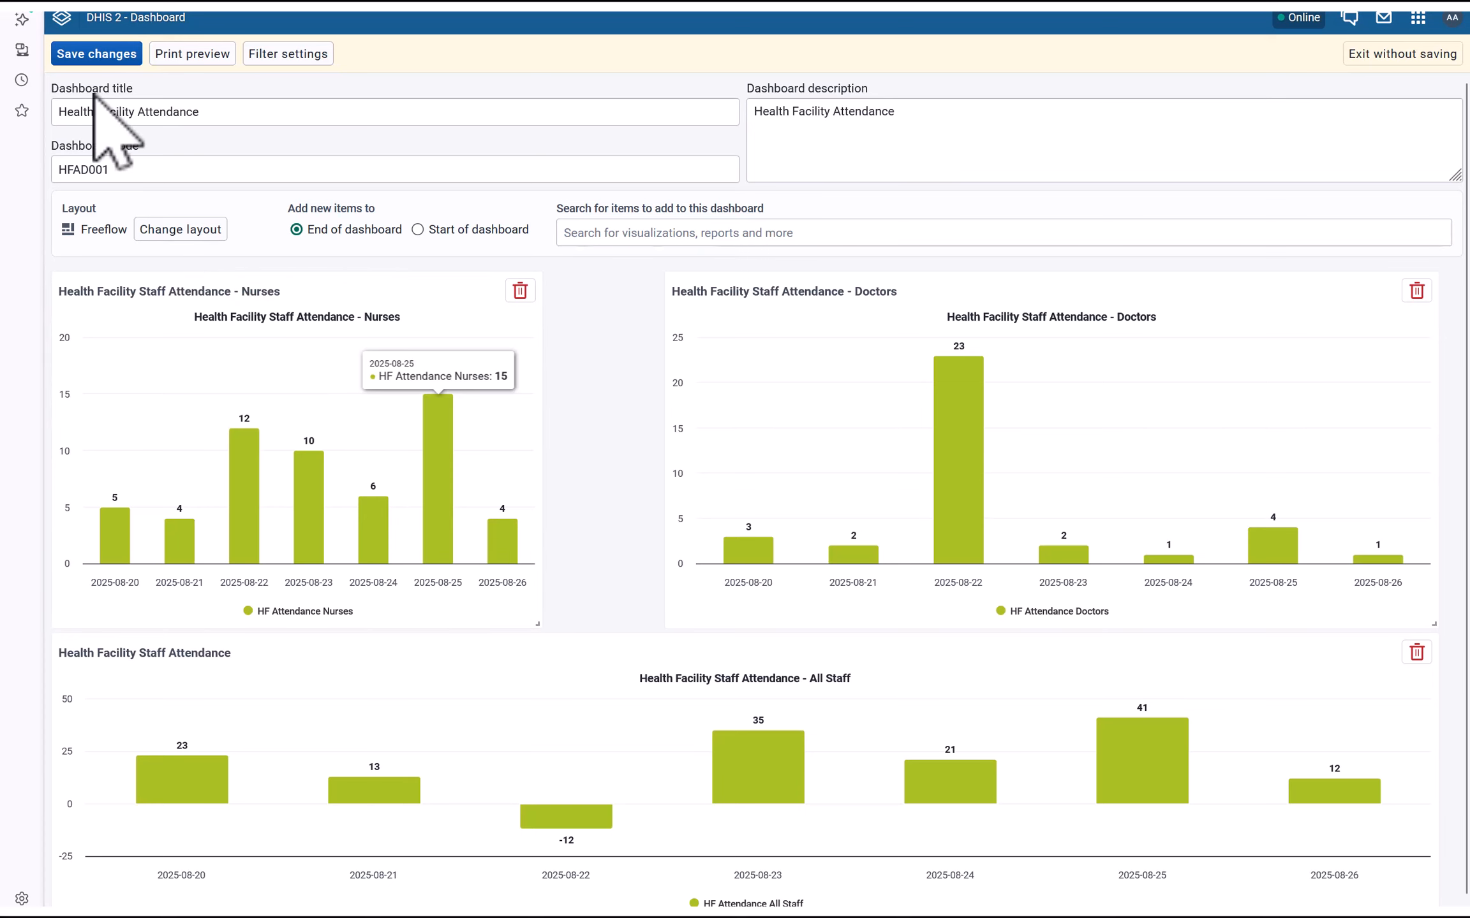
# Save the layout, then make the All Staff chart card taller and save the dashboard again
pyautogui.click(83, 53)
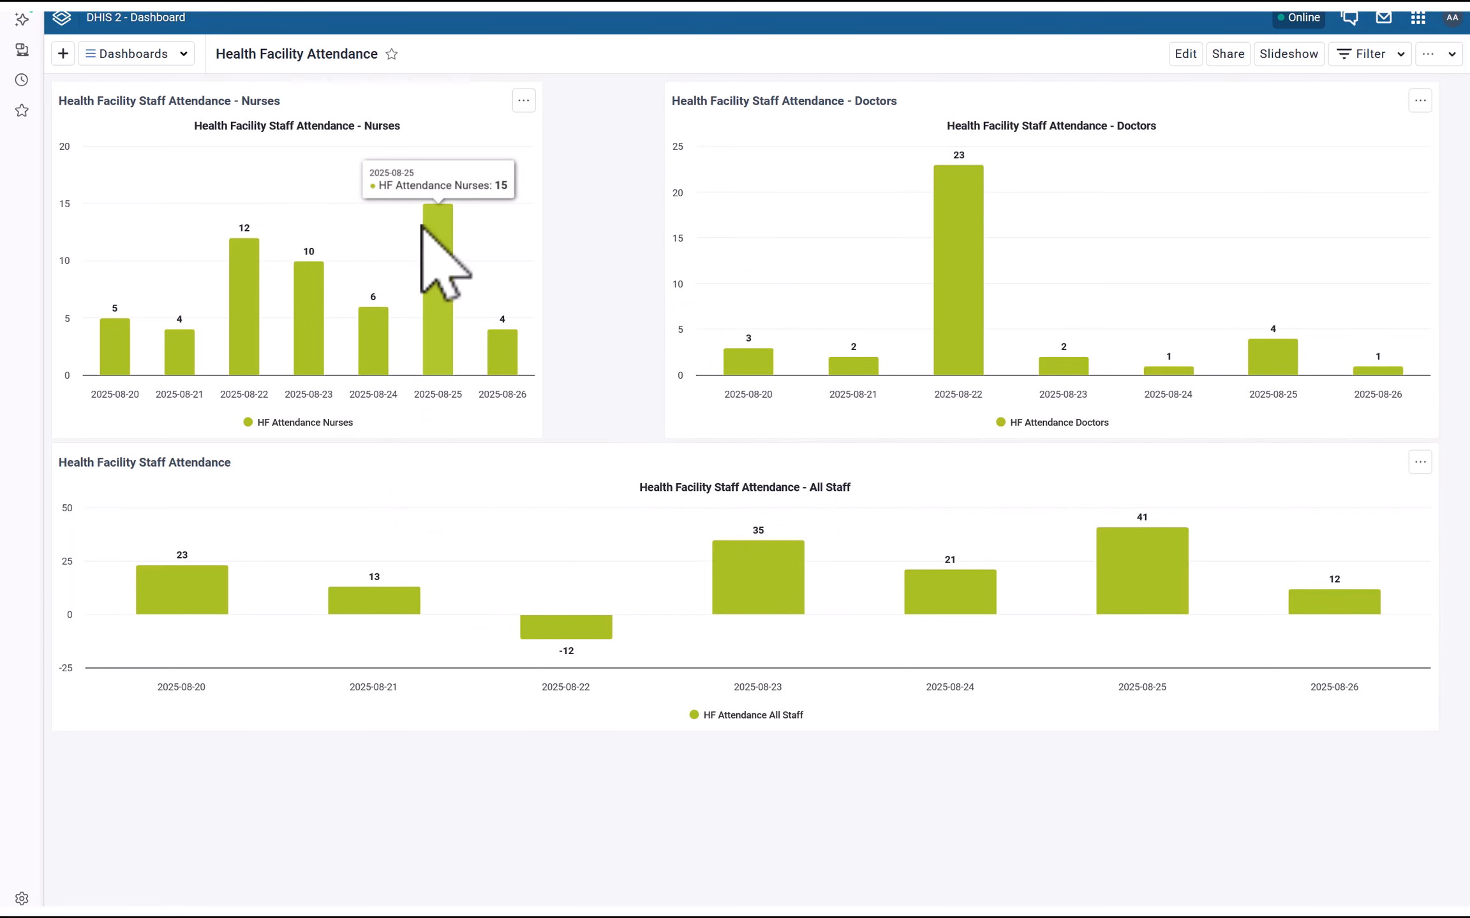
pyautogui.click(1184, 53)
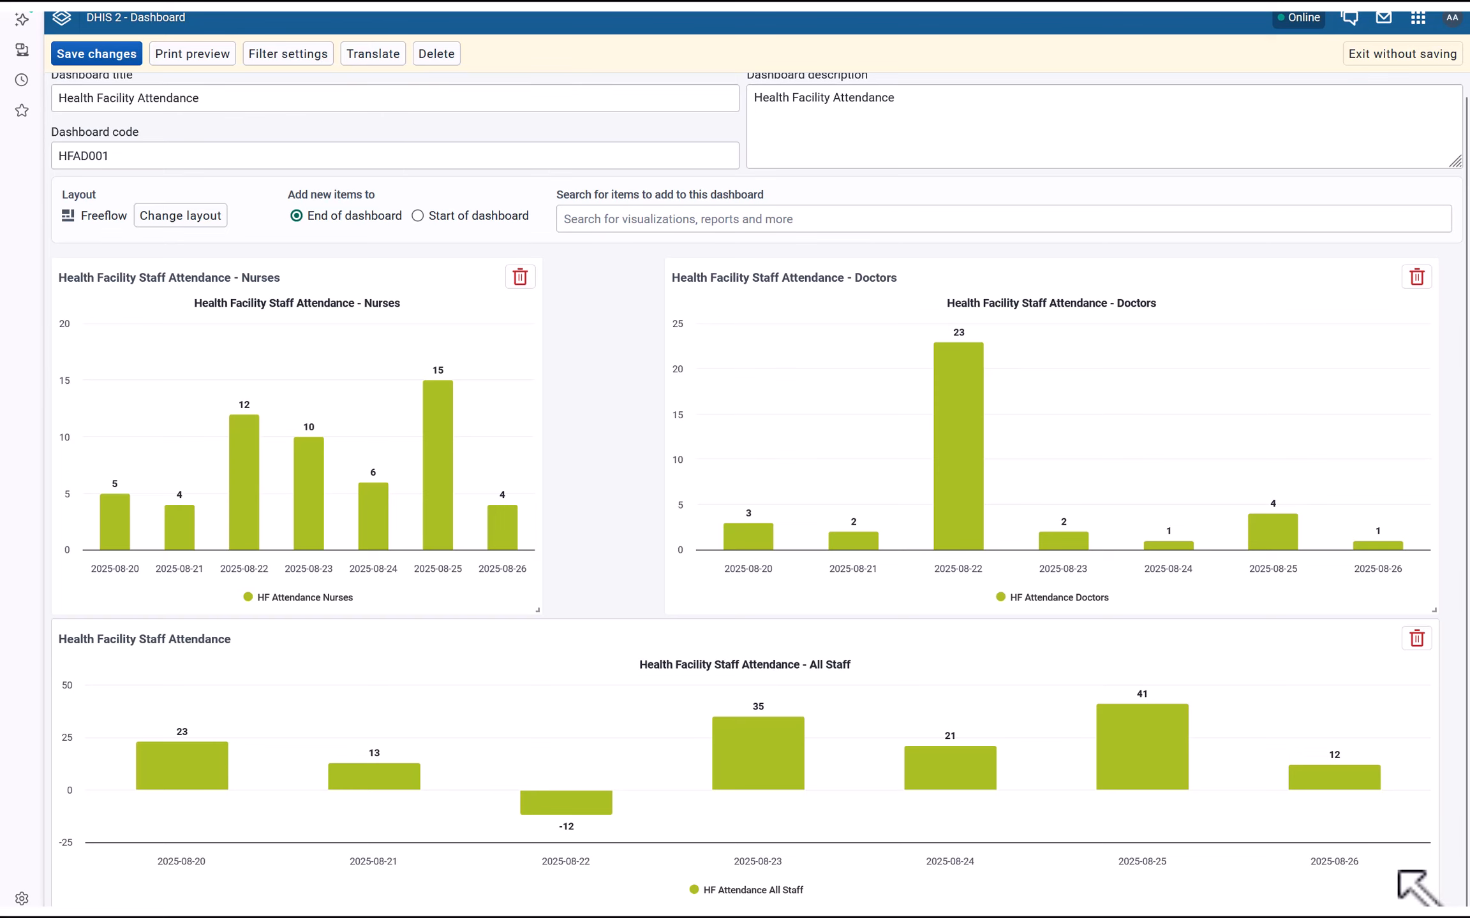
pyautogui.moveTo(1434, 911); pyautogui.dragTo(1406, 884)
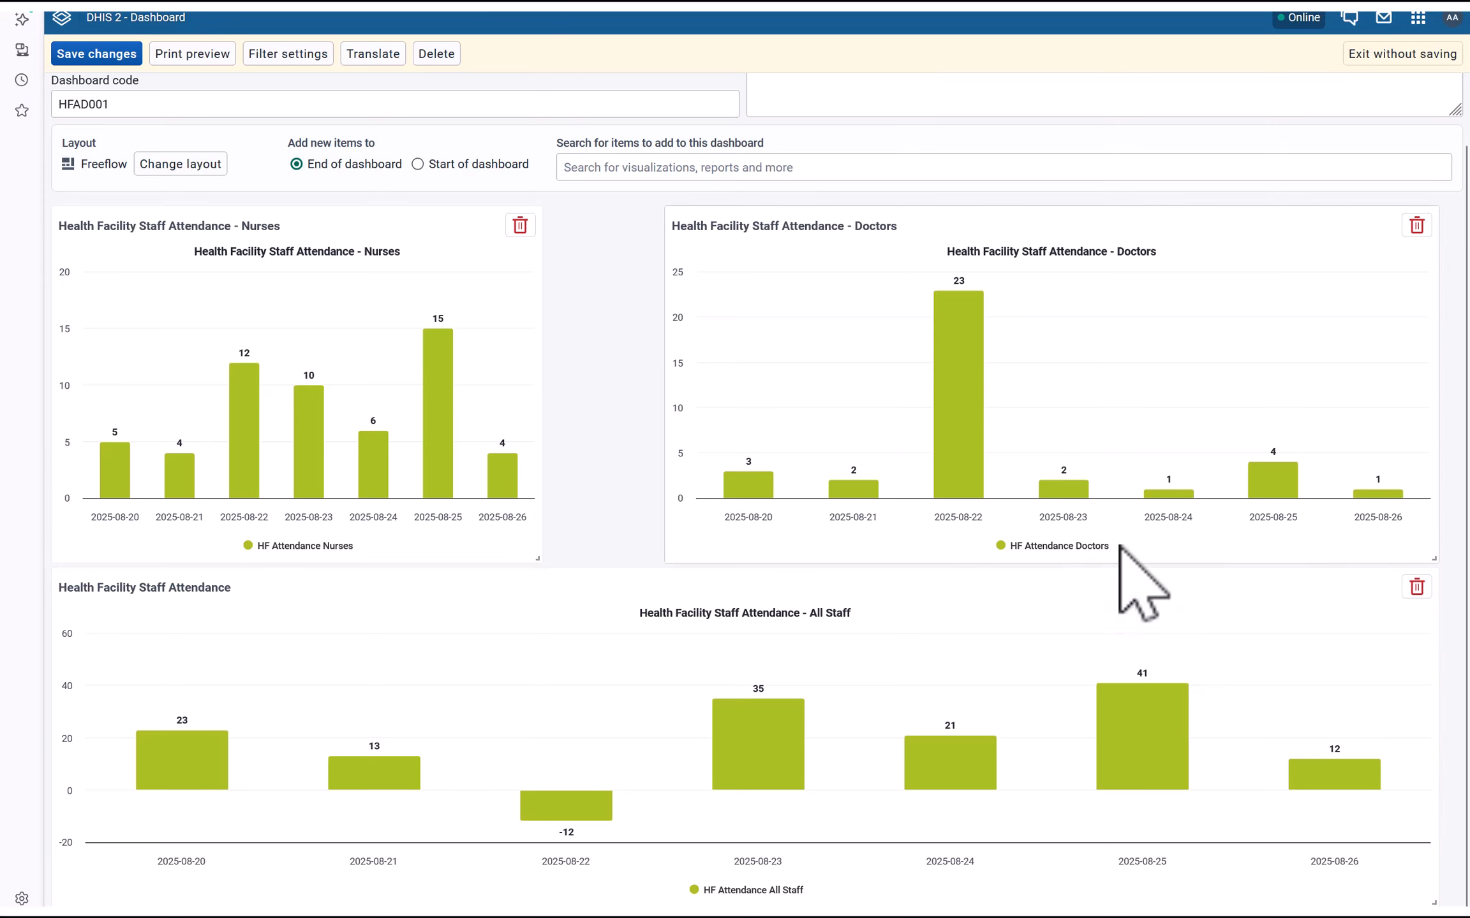
pyautogui.scroll(1, 484, 338)
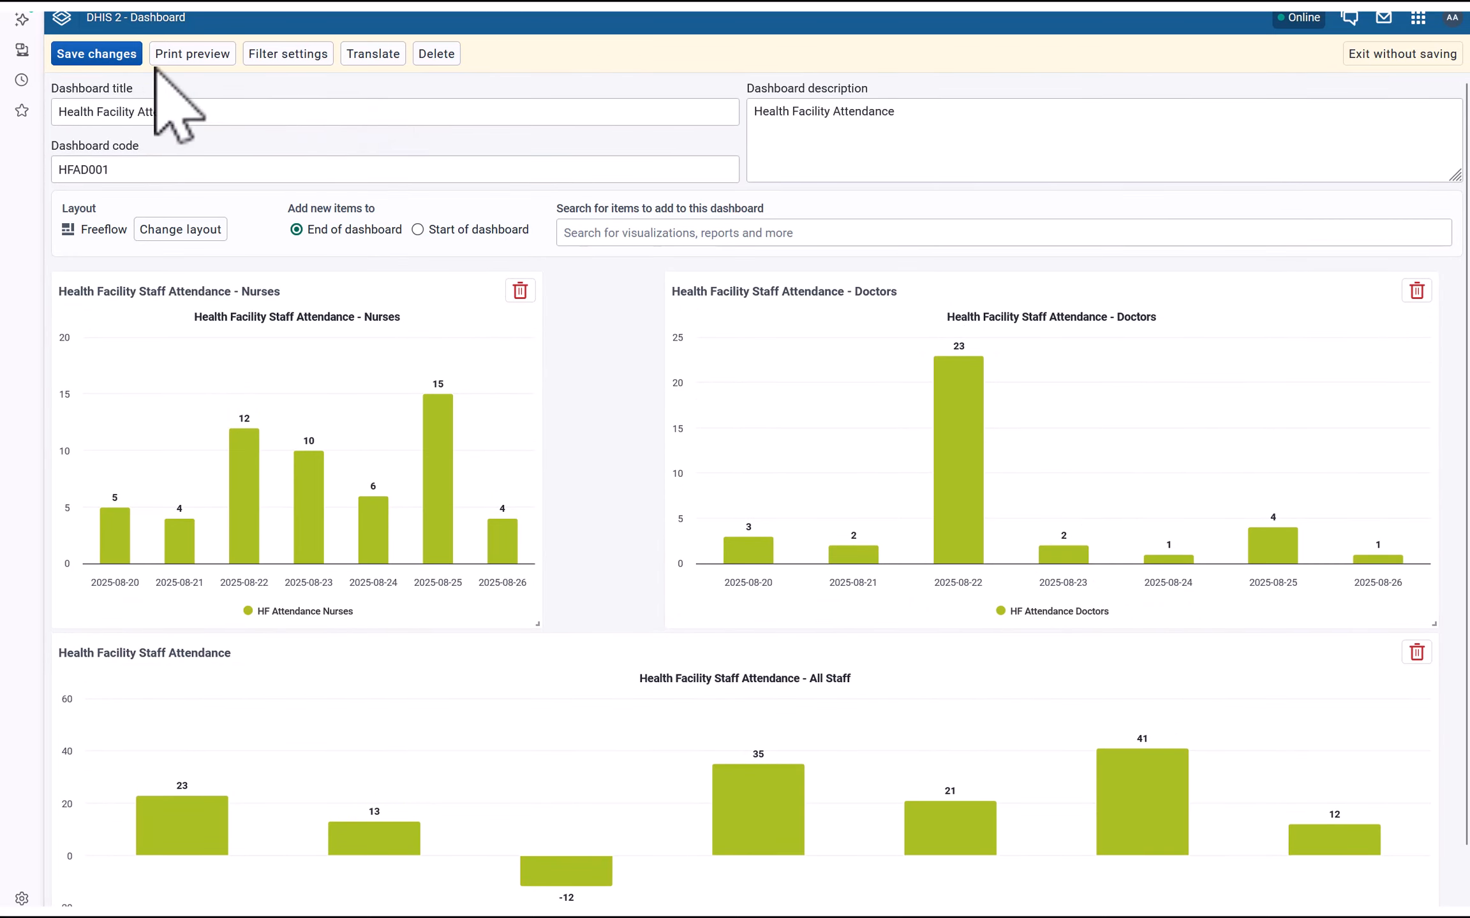
pyautogui.click(95, 55)
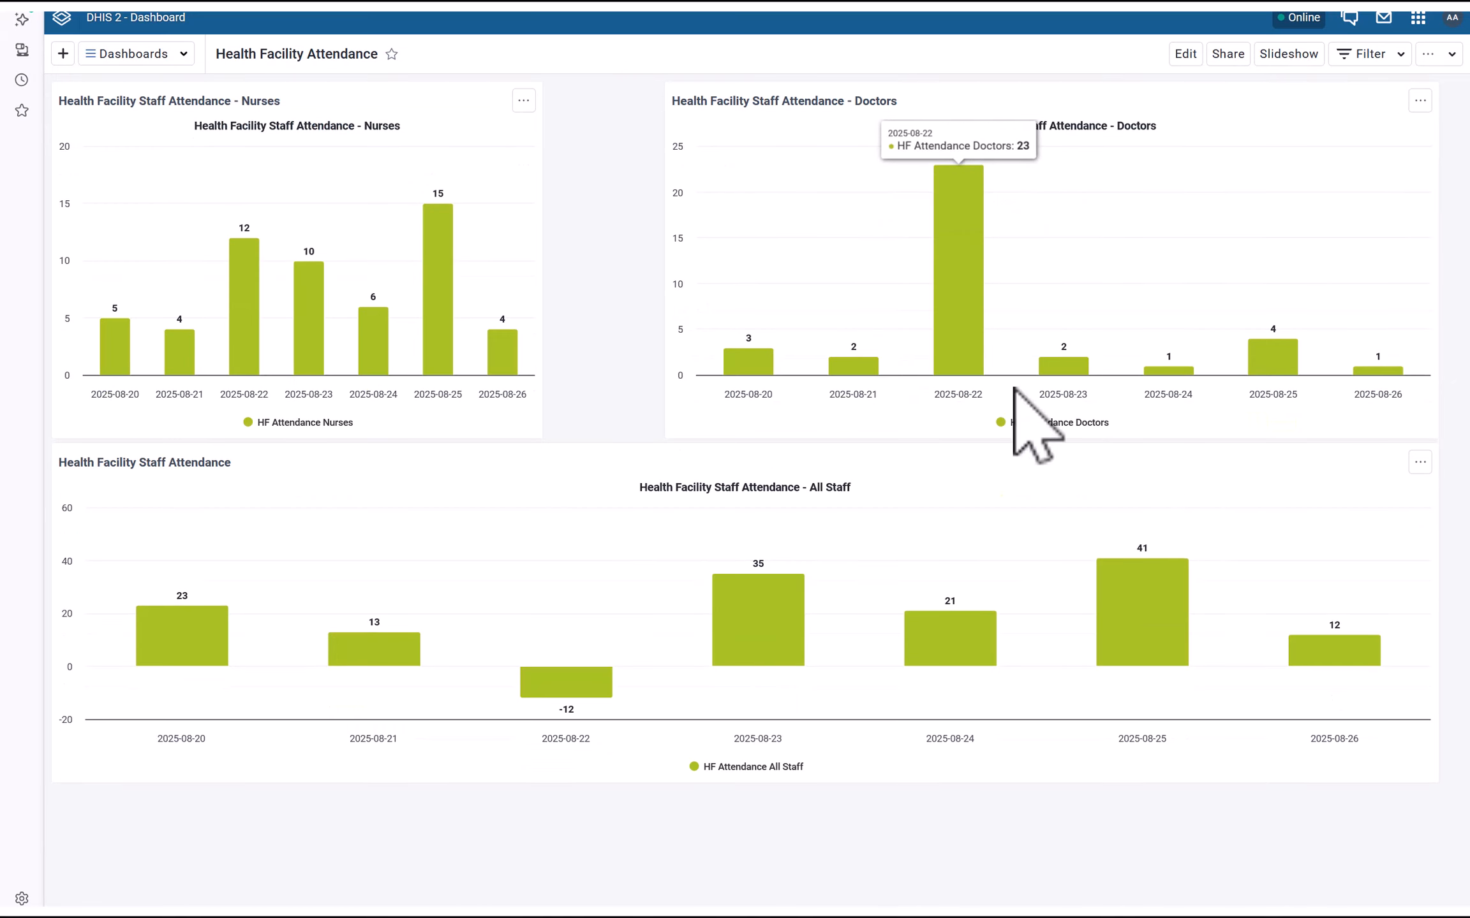
# Launch Data Visualizer via the 'vis' app search and load the Health Facility Staff Attendance chart
pyautogui.click(1417, 19)
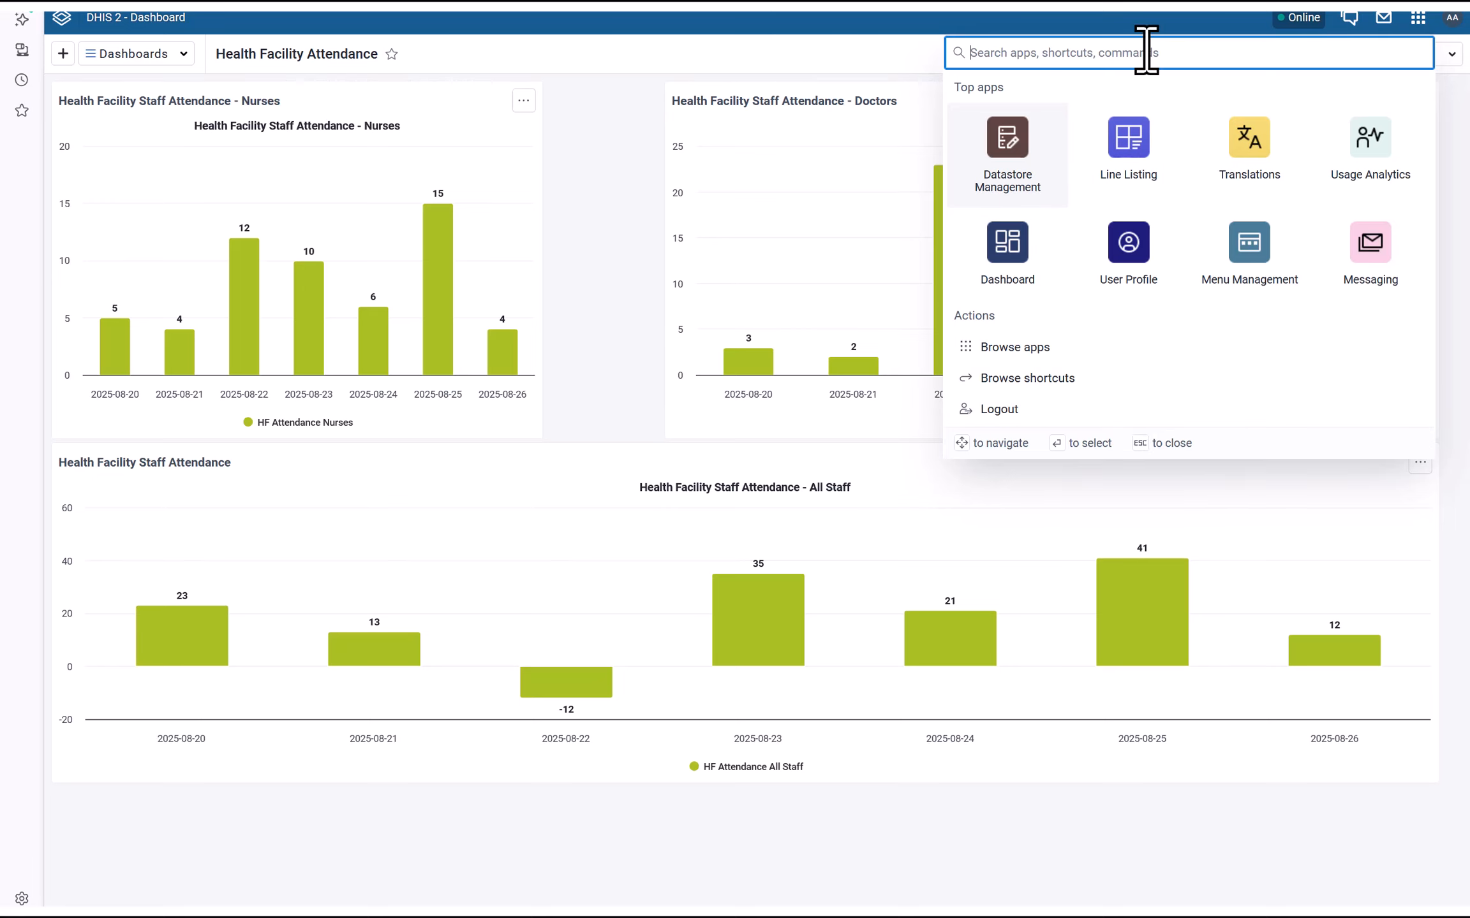
pyautogui.write('vis')
pyautogui.press('Return')
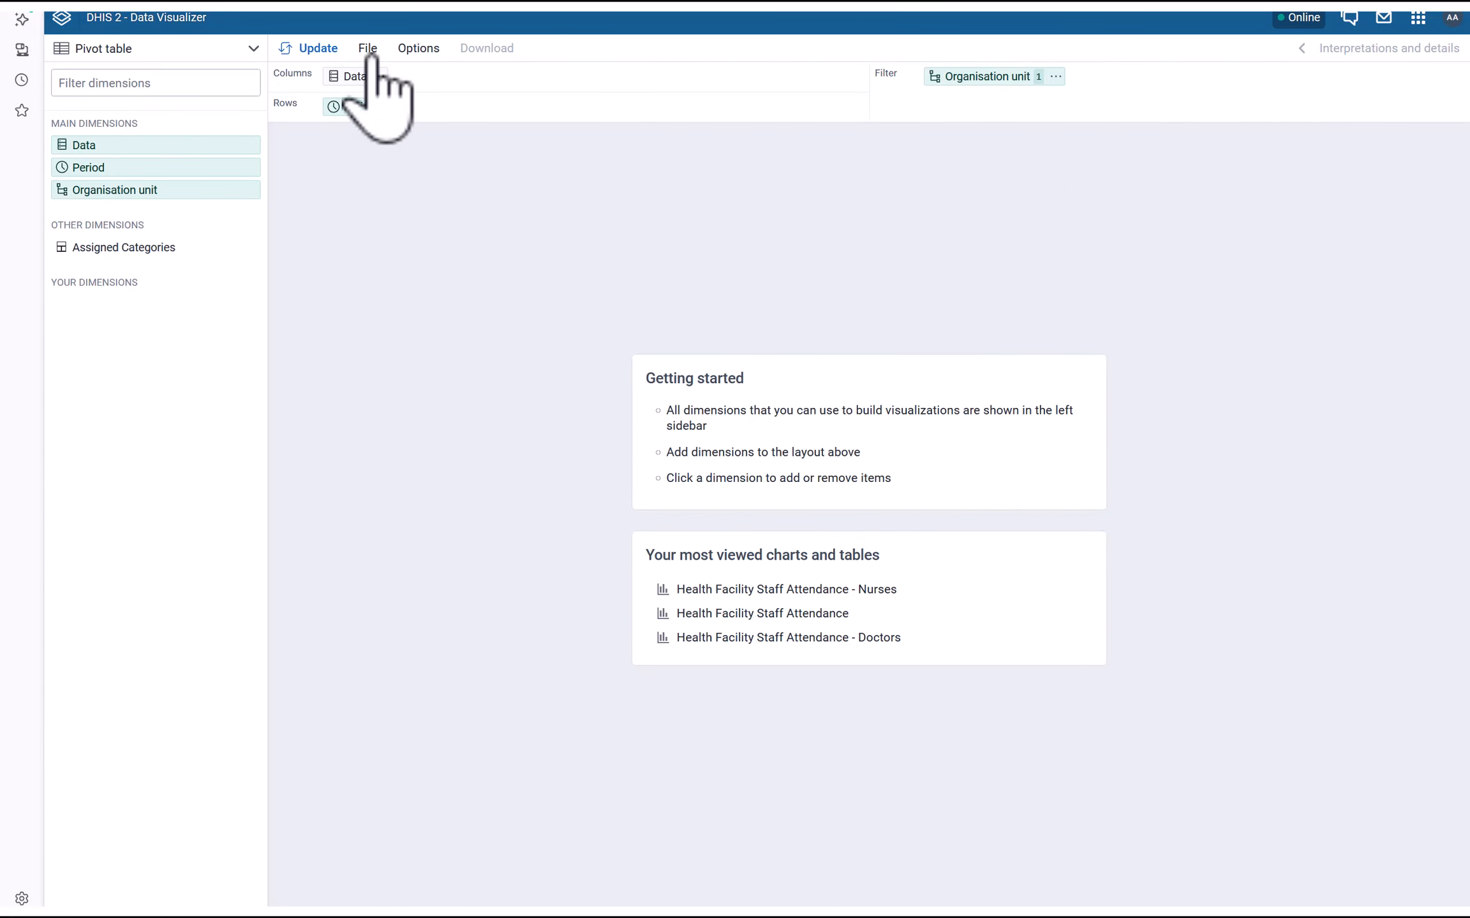
pyautogui.click(370, 52)
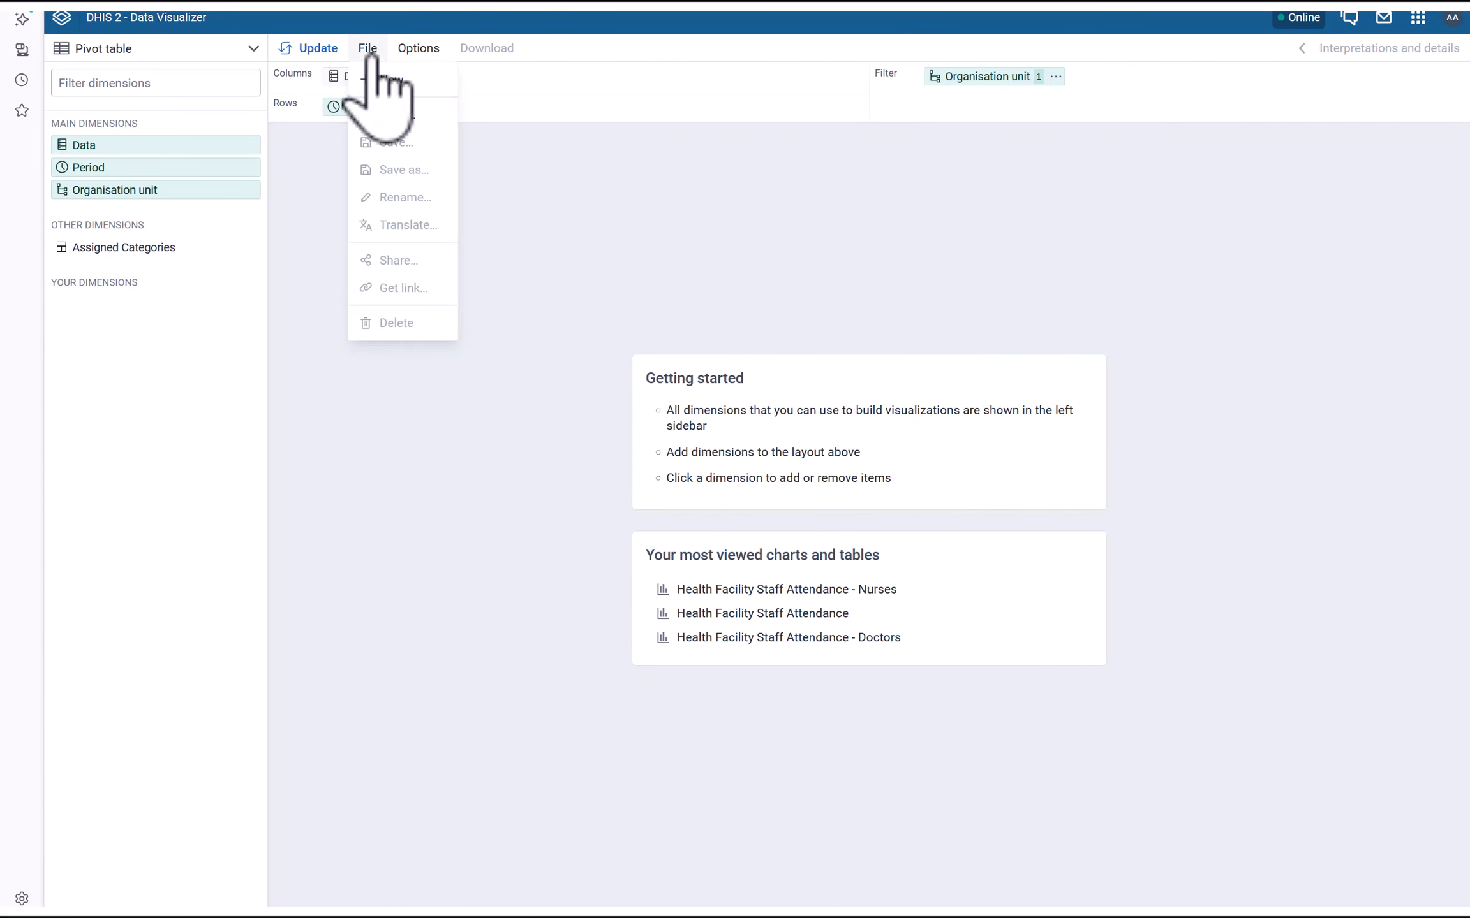
pyautogui.click(396, 115)
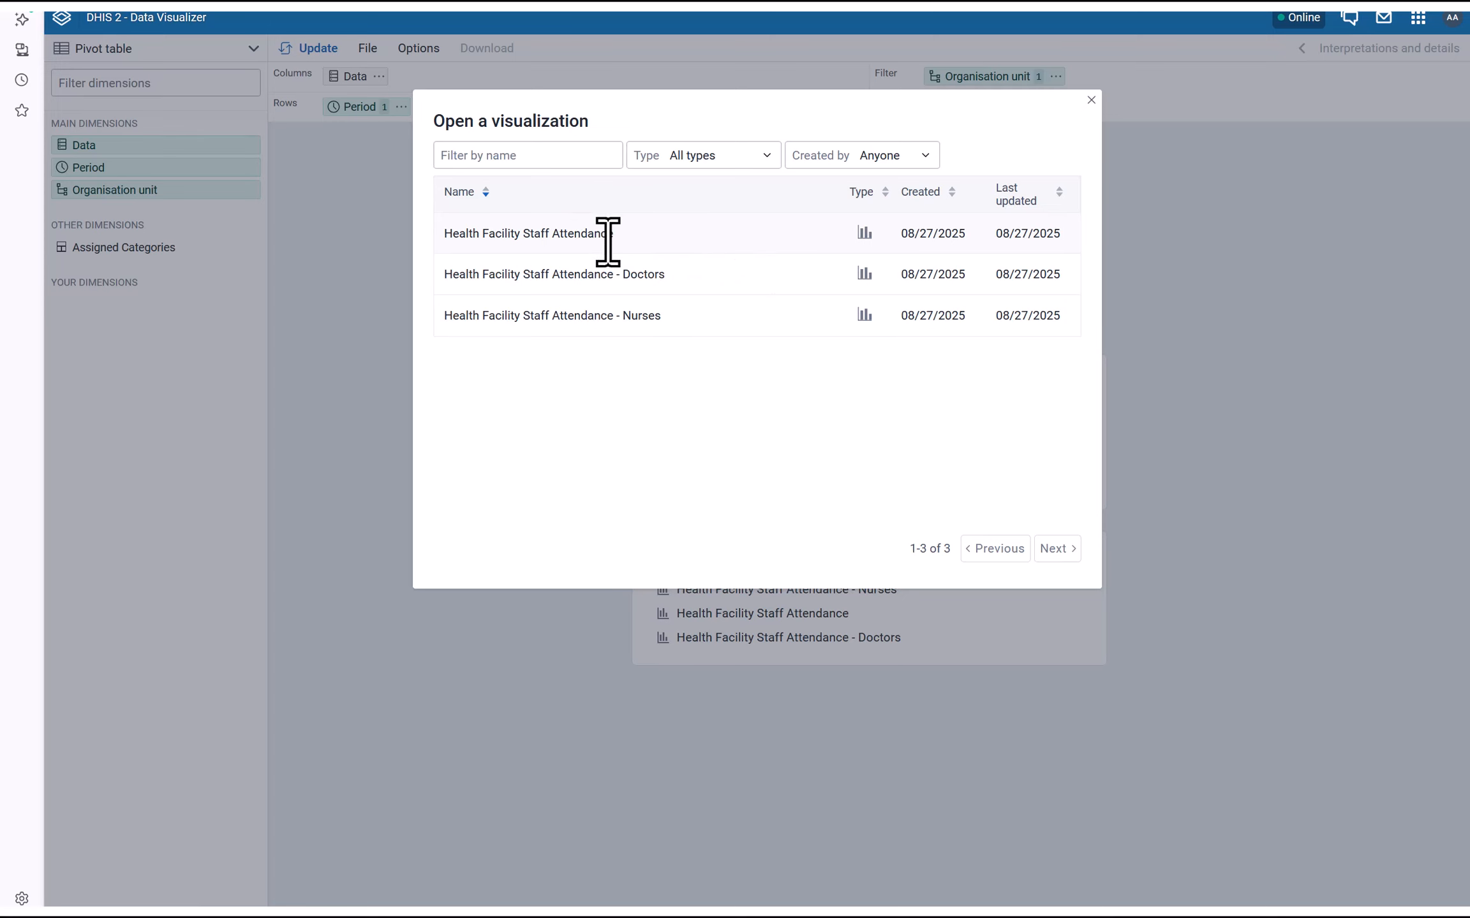
pyautogui.click(543, 233)
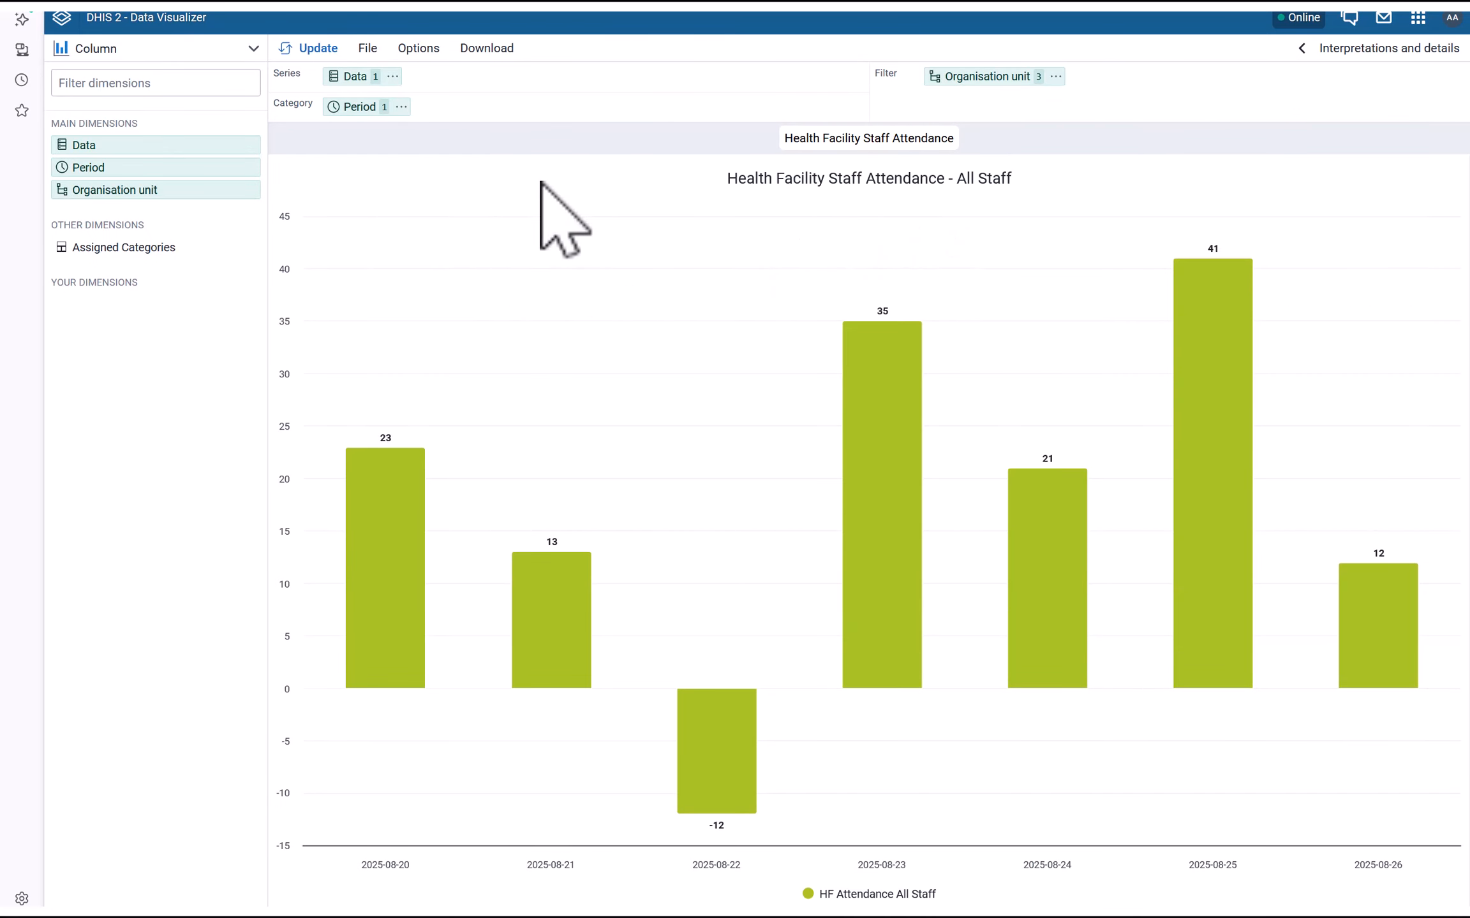
# Switch the All Staff chart's style to the Basic colour set, update it, and save
pyautogui.click(417, 51)
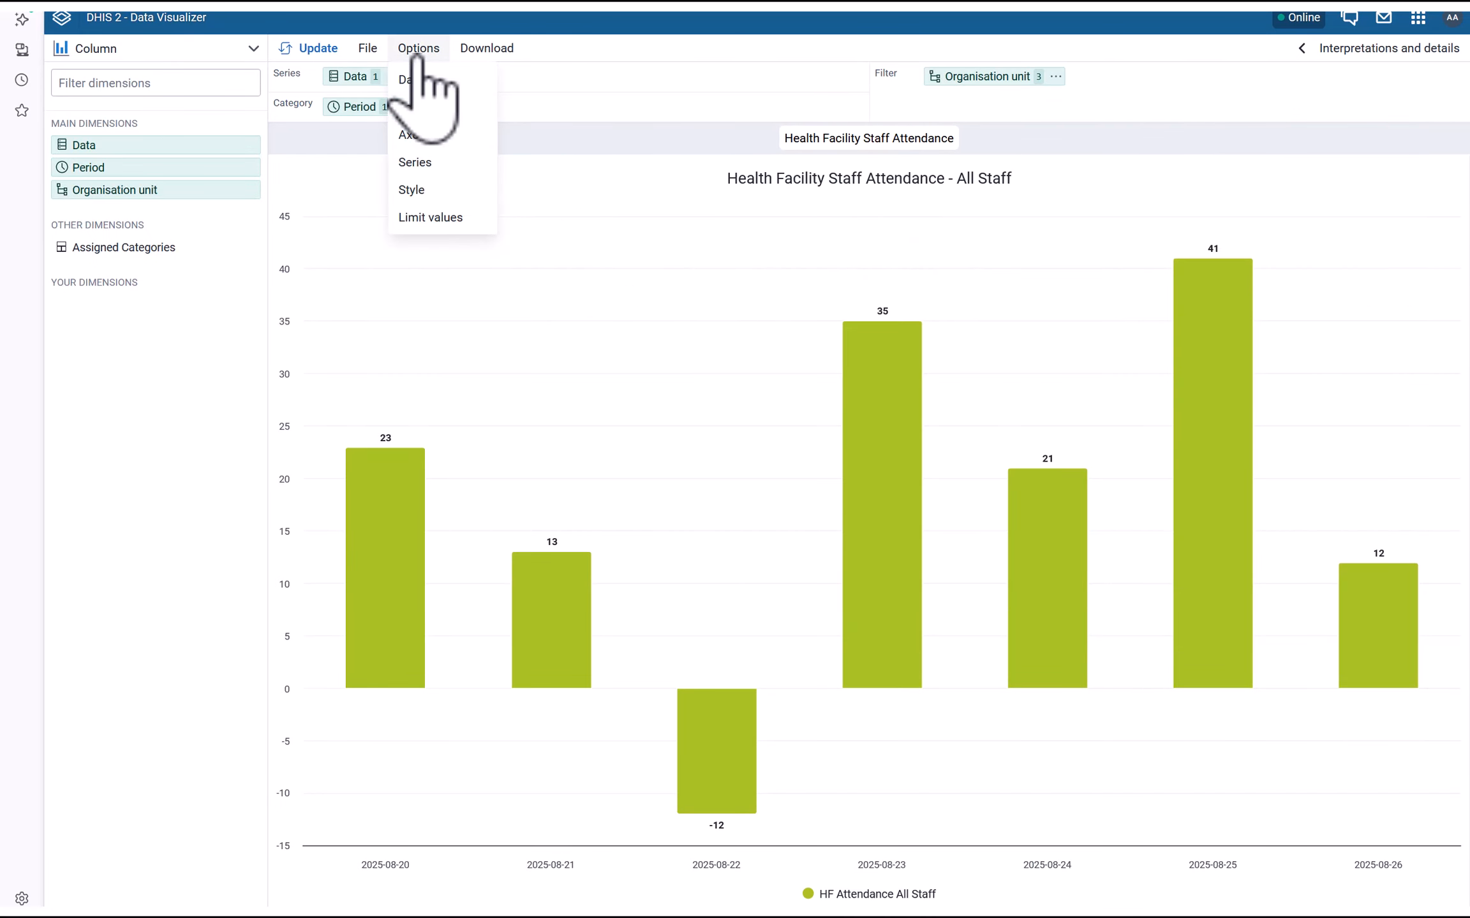
pyautogui.click(411, 189)
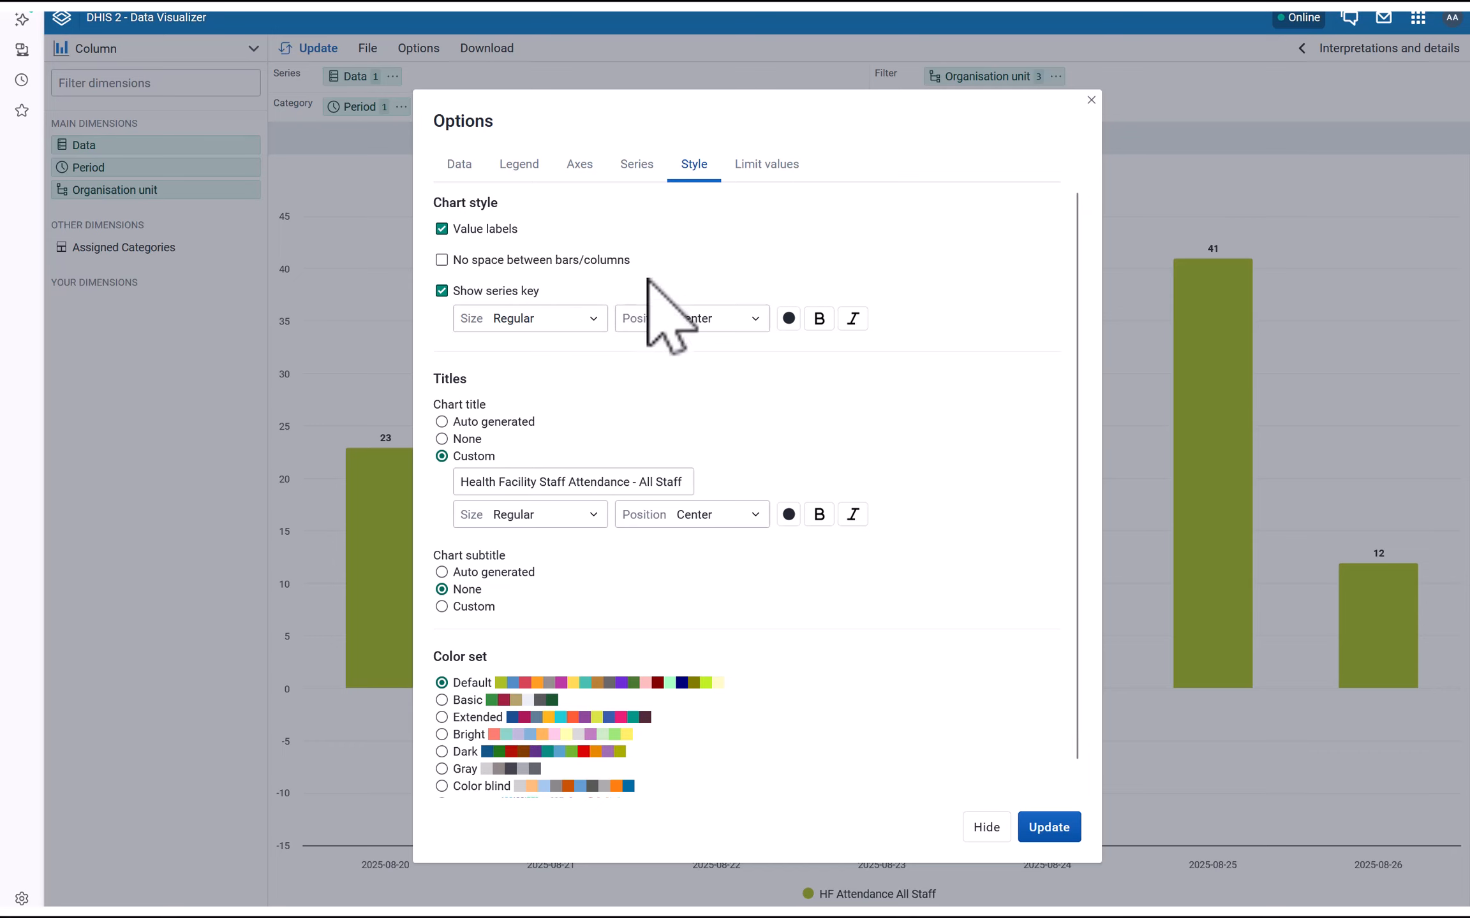
pyautogui.scroll(-1, 493, 701)
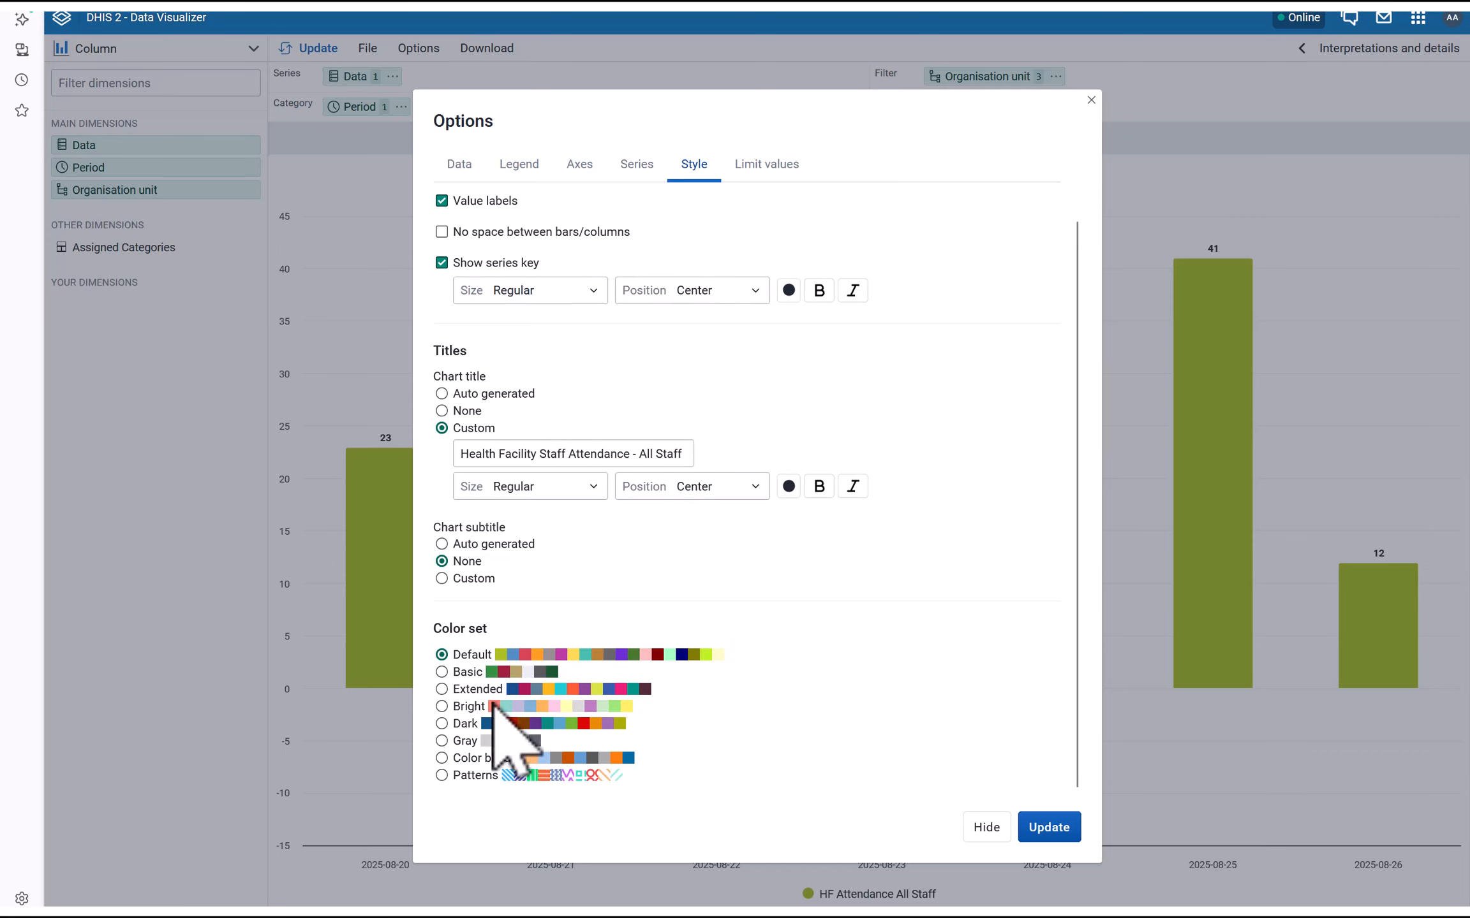
pyautogui.click(442, 673)
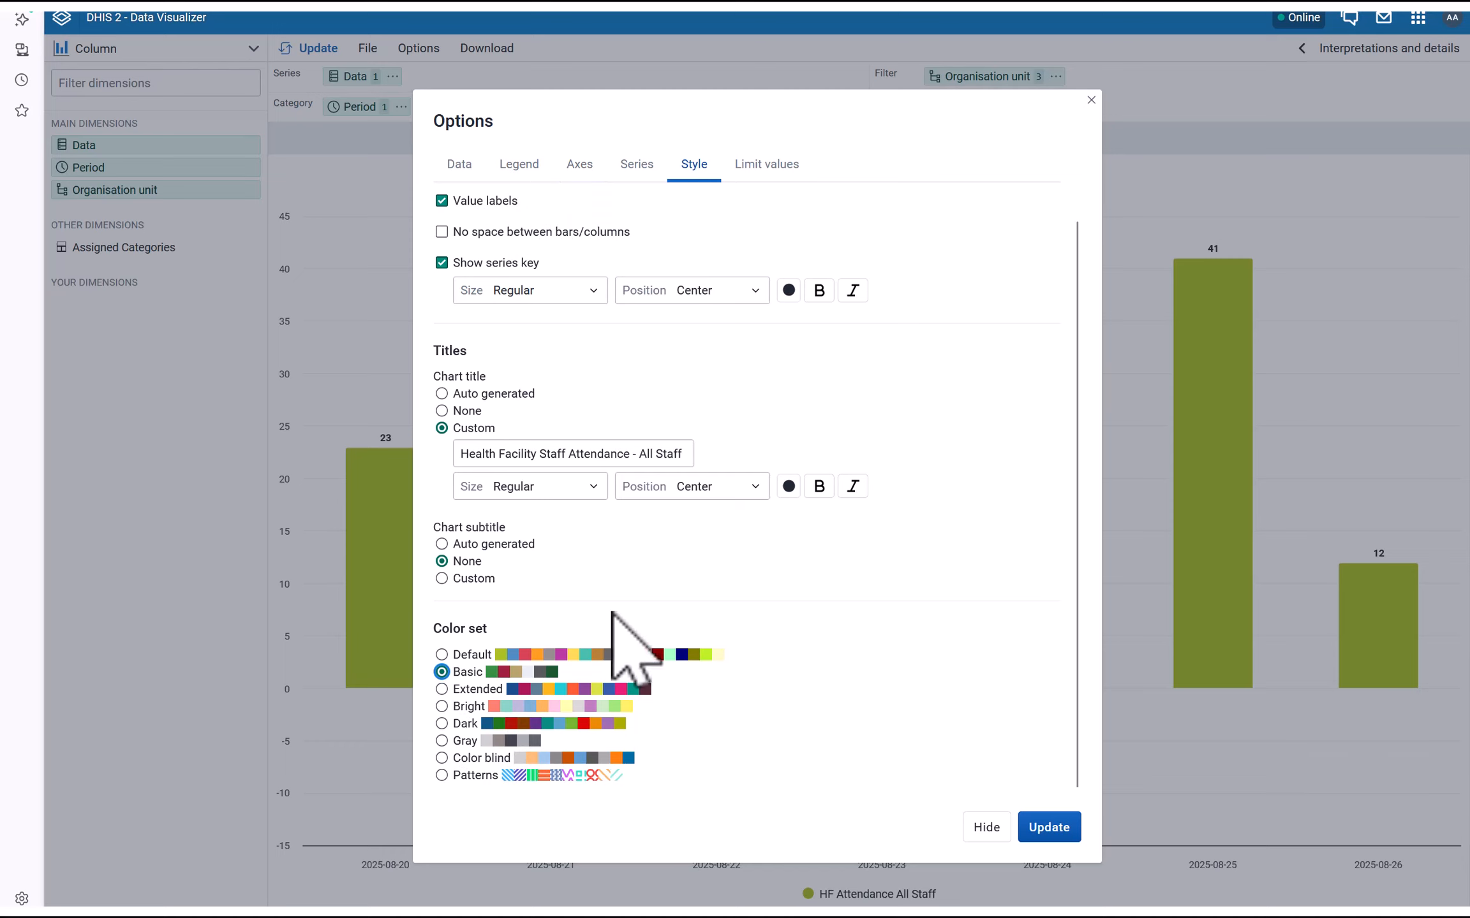
pyautogui.click(1049, 827)
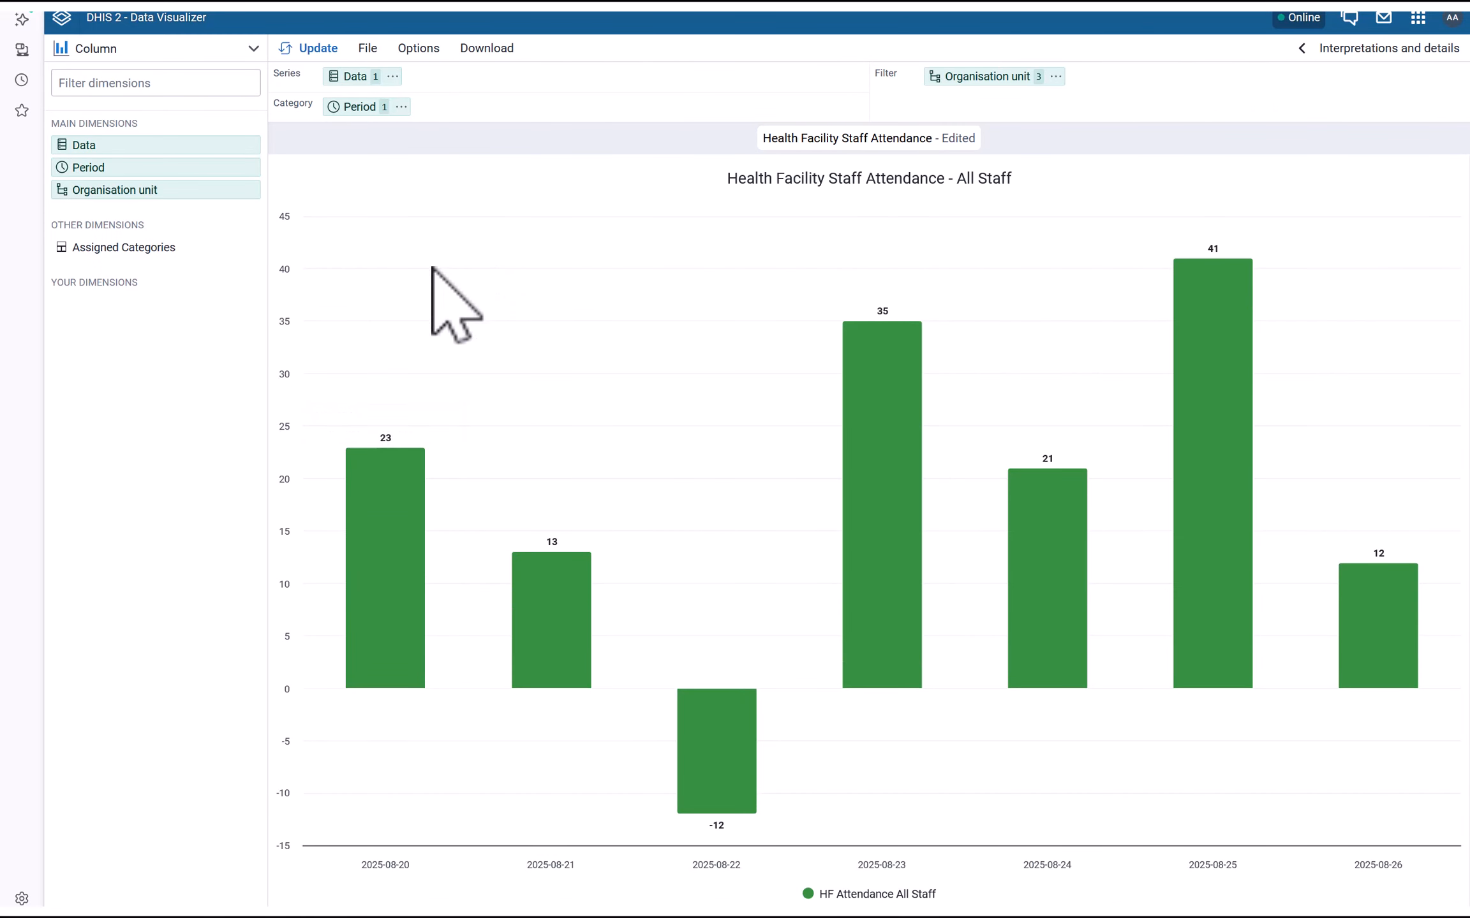
pyautogui.click(369, 51)
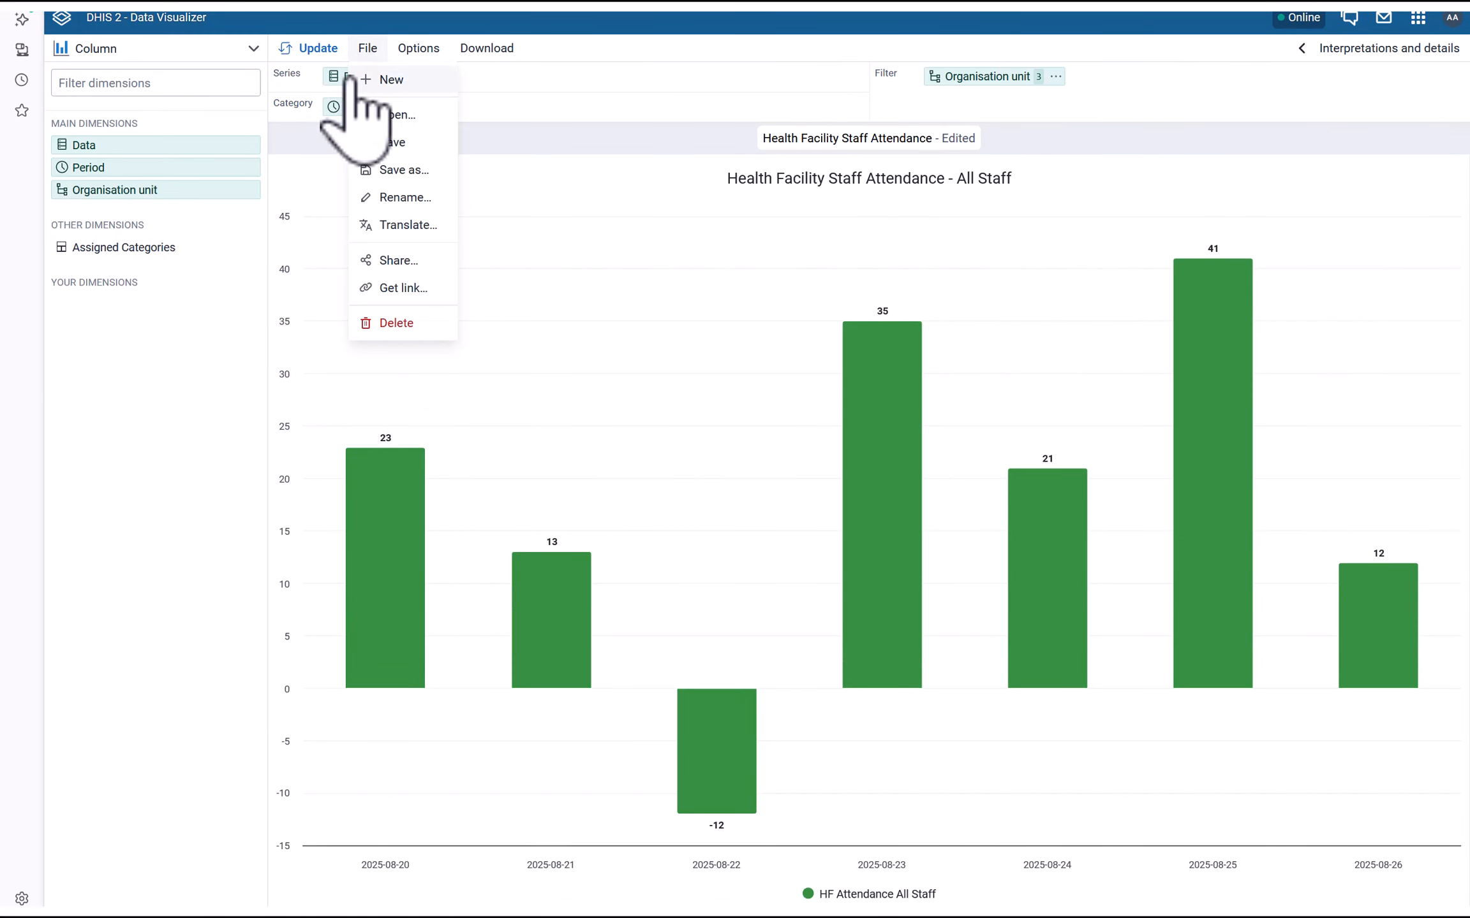
pyautogui.click(377, 140)
# Open the saved Health Facility Staff Attendance - Doctors chart
pyautogui.click(366, 51)
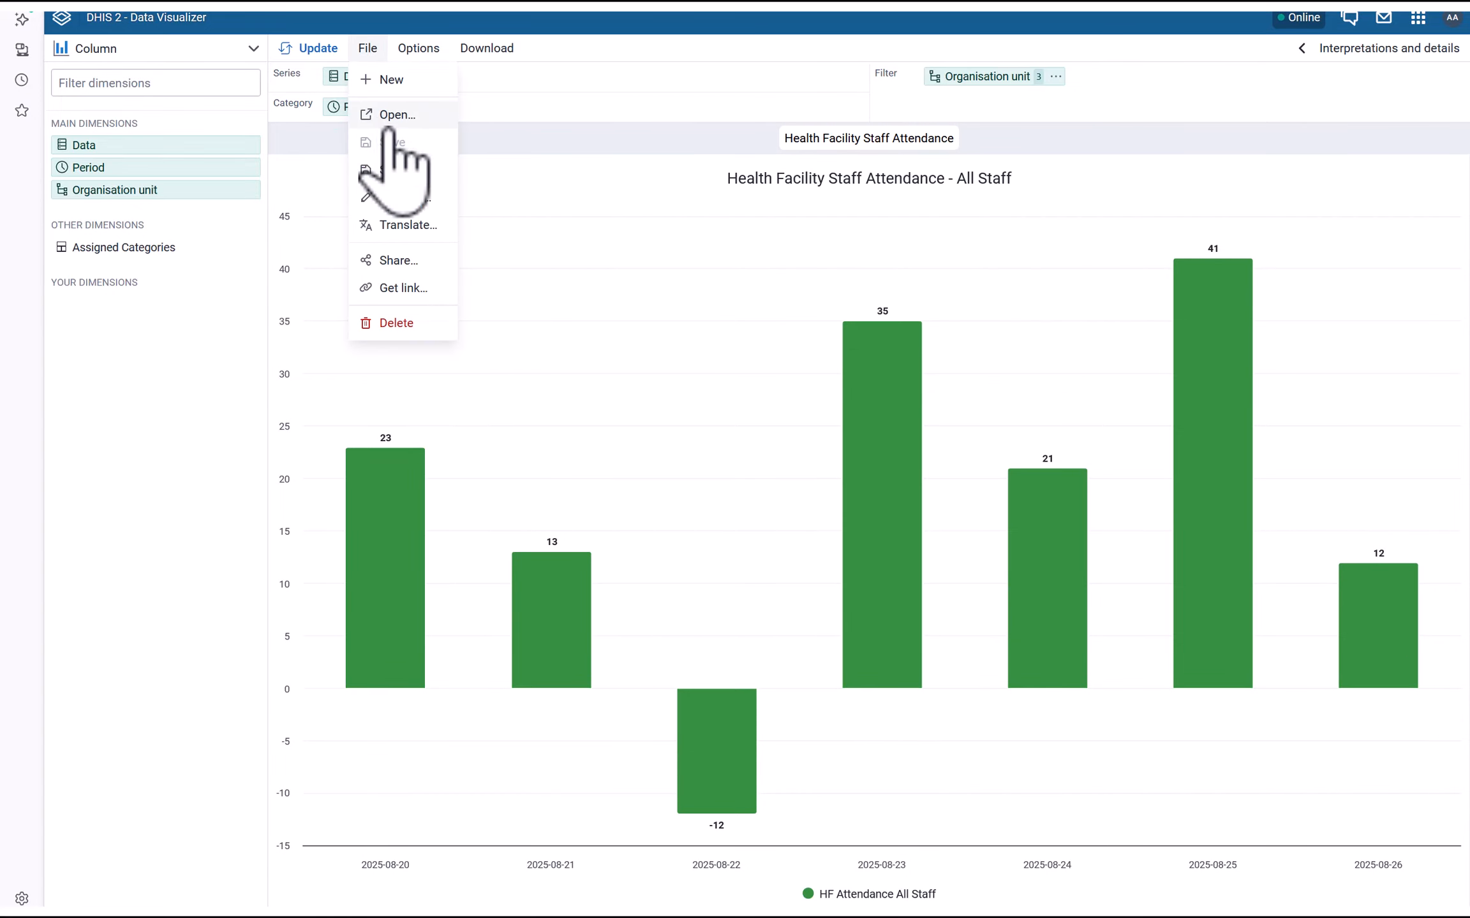
pyautogui.click(408, 113)
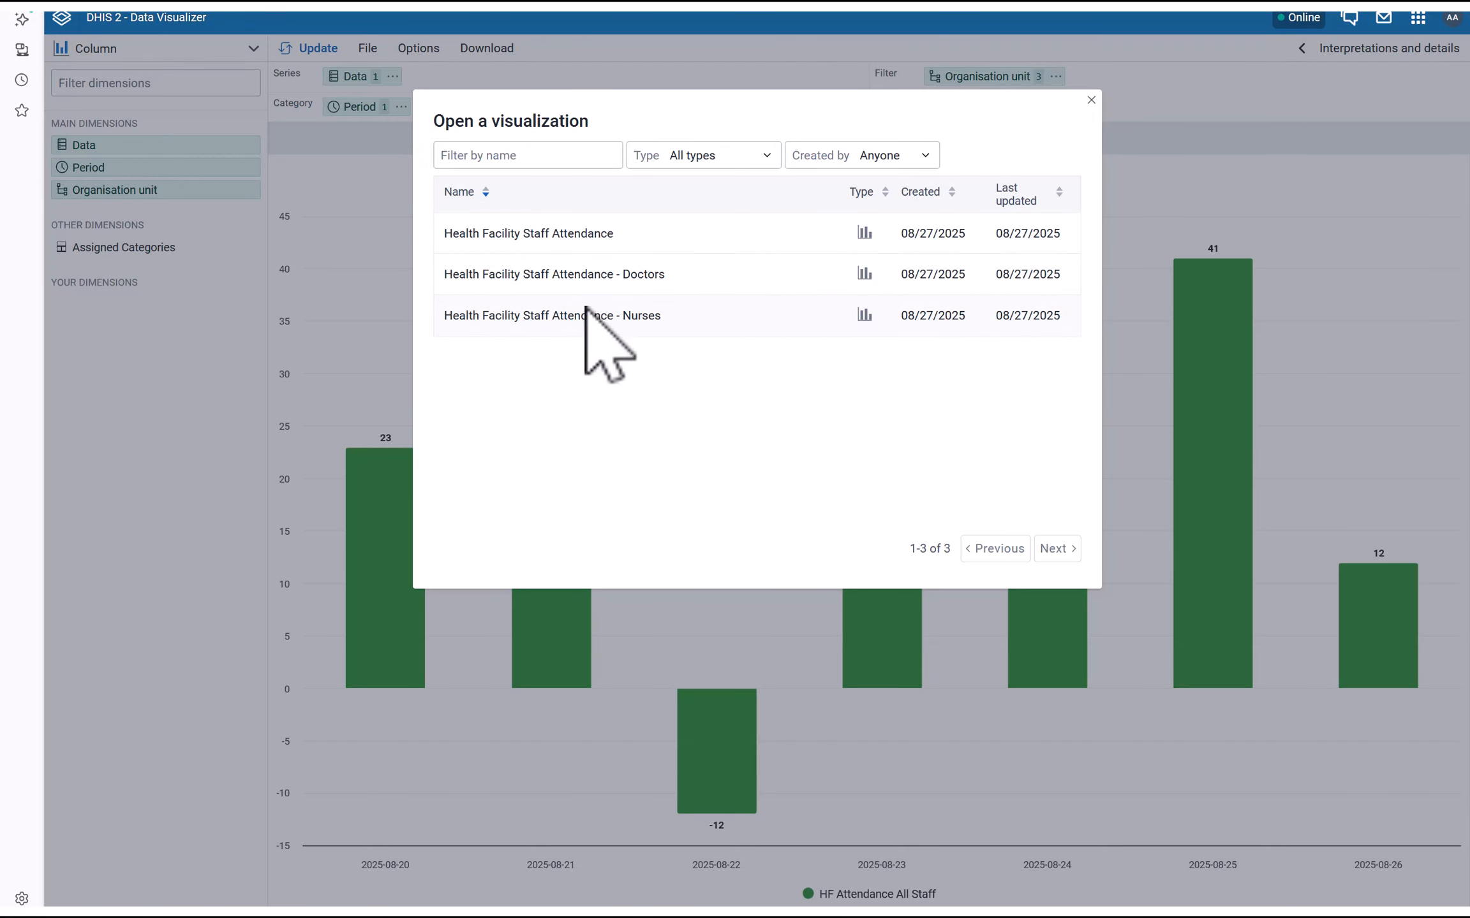
pyautogui.click(600, 279)
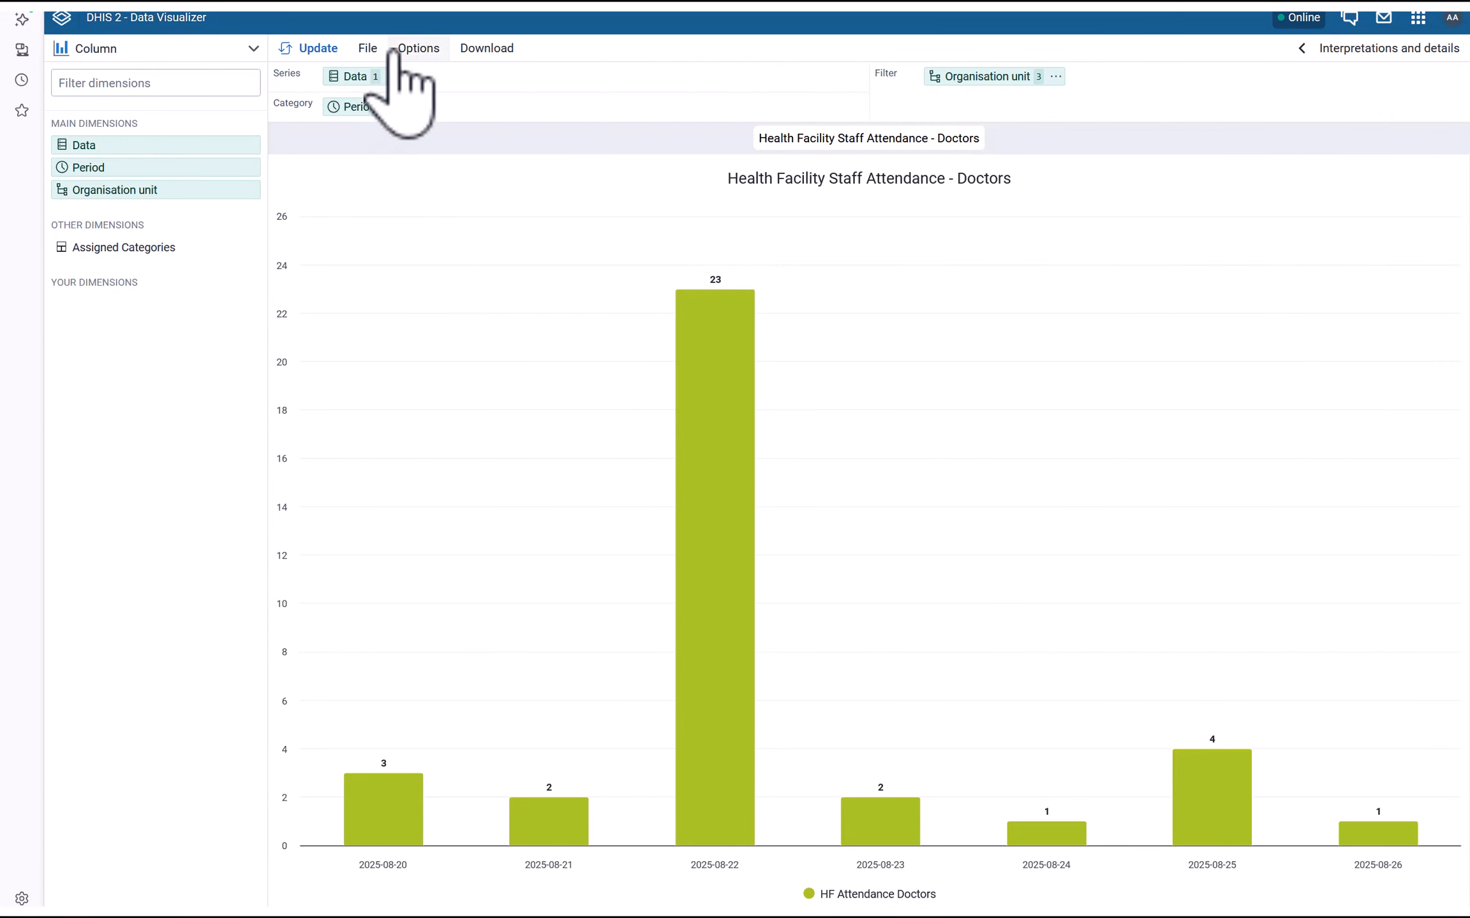
# Review the Doctors chart's Style, Legend, Series and Limit values options
pyautogui.click(418, 49)
pyautogui.click(411, 190)
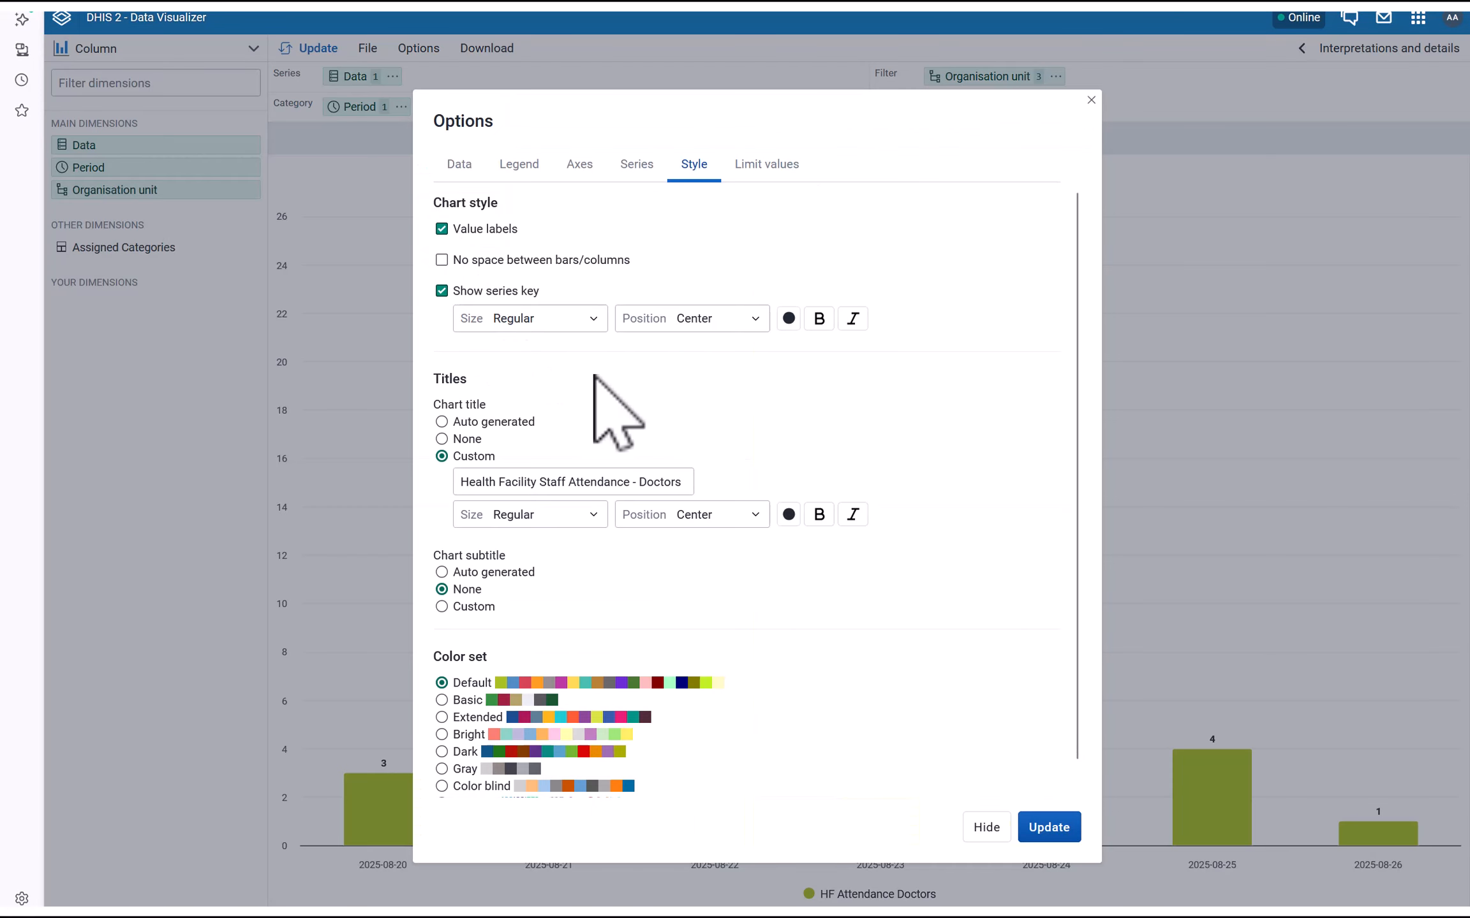
pyautogui.scroll(-1, 587, 423)
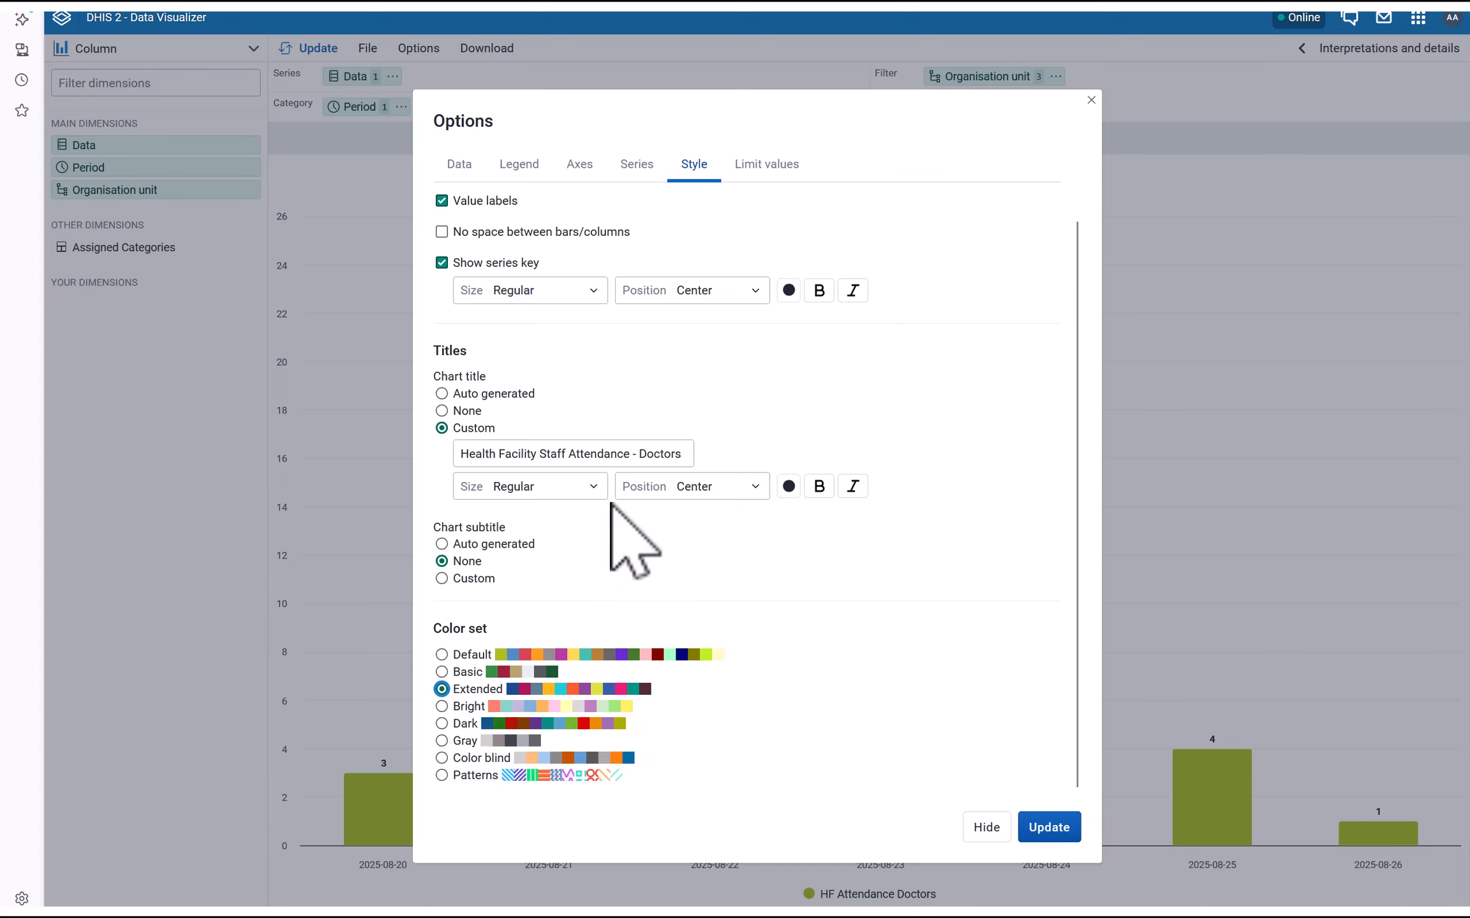
pyautogui.scroll(1, 612, 507)
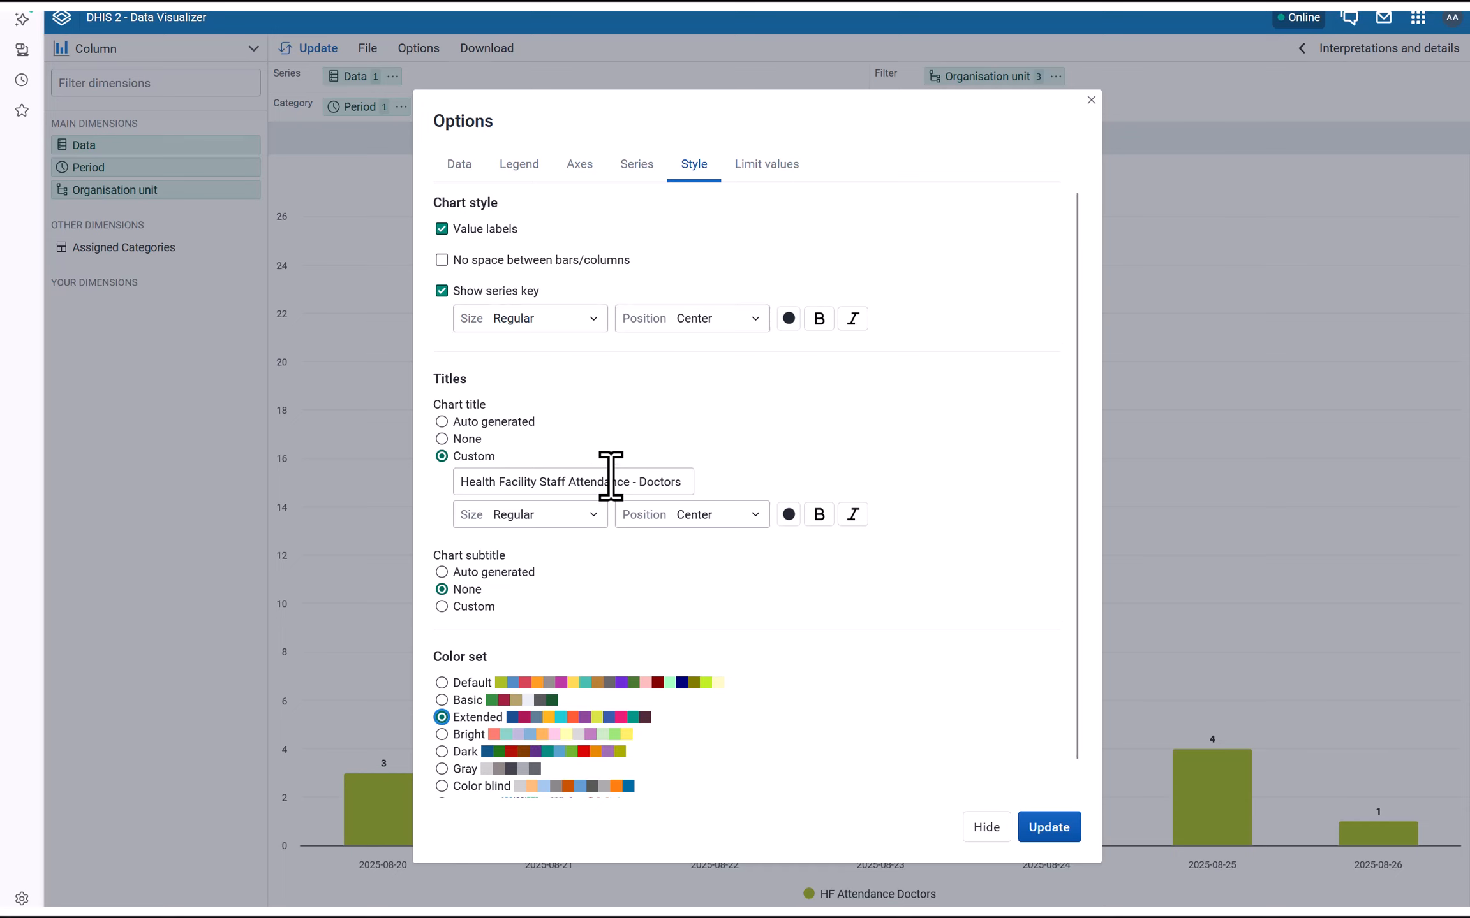
pyautogui.scroll(-1, 600, 415)
pyautogui.click(517, 167)
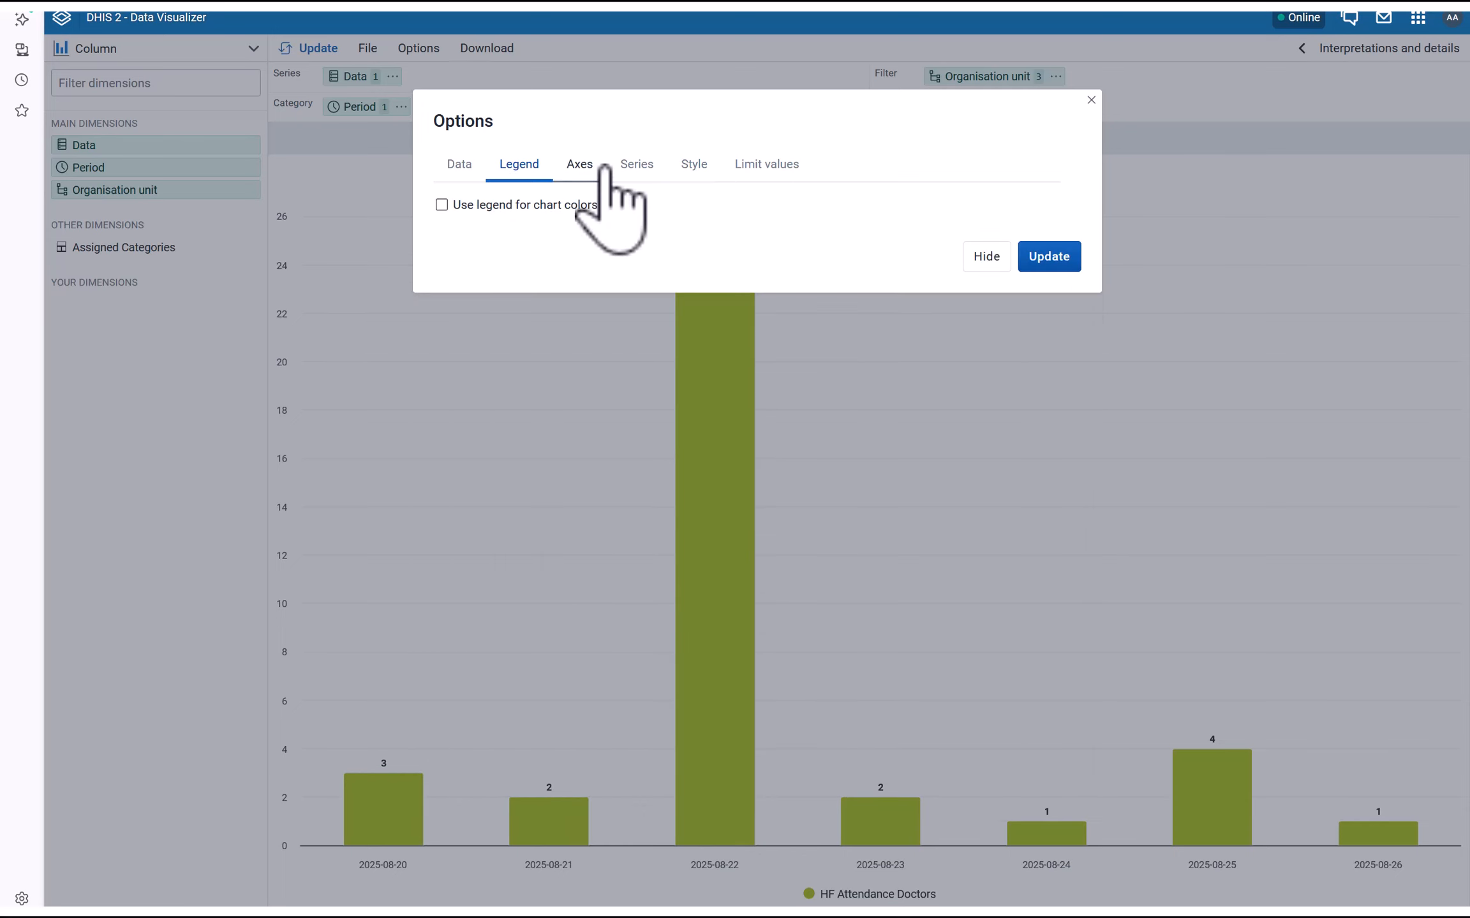
pyautogui.click(638, 164)
pyautogui.click(694, 165)
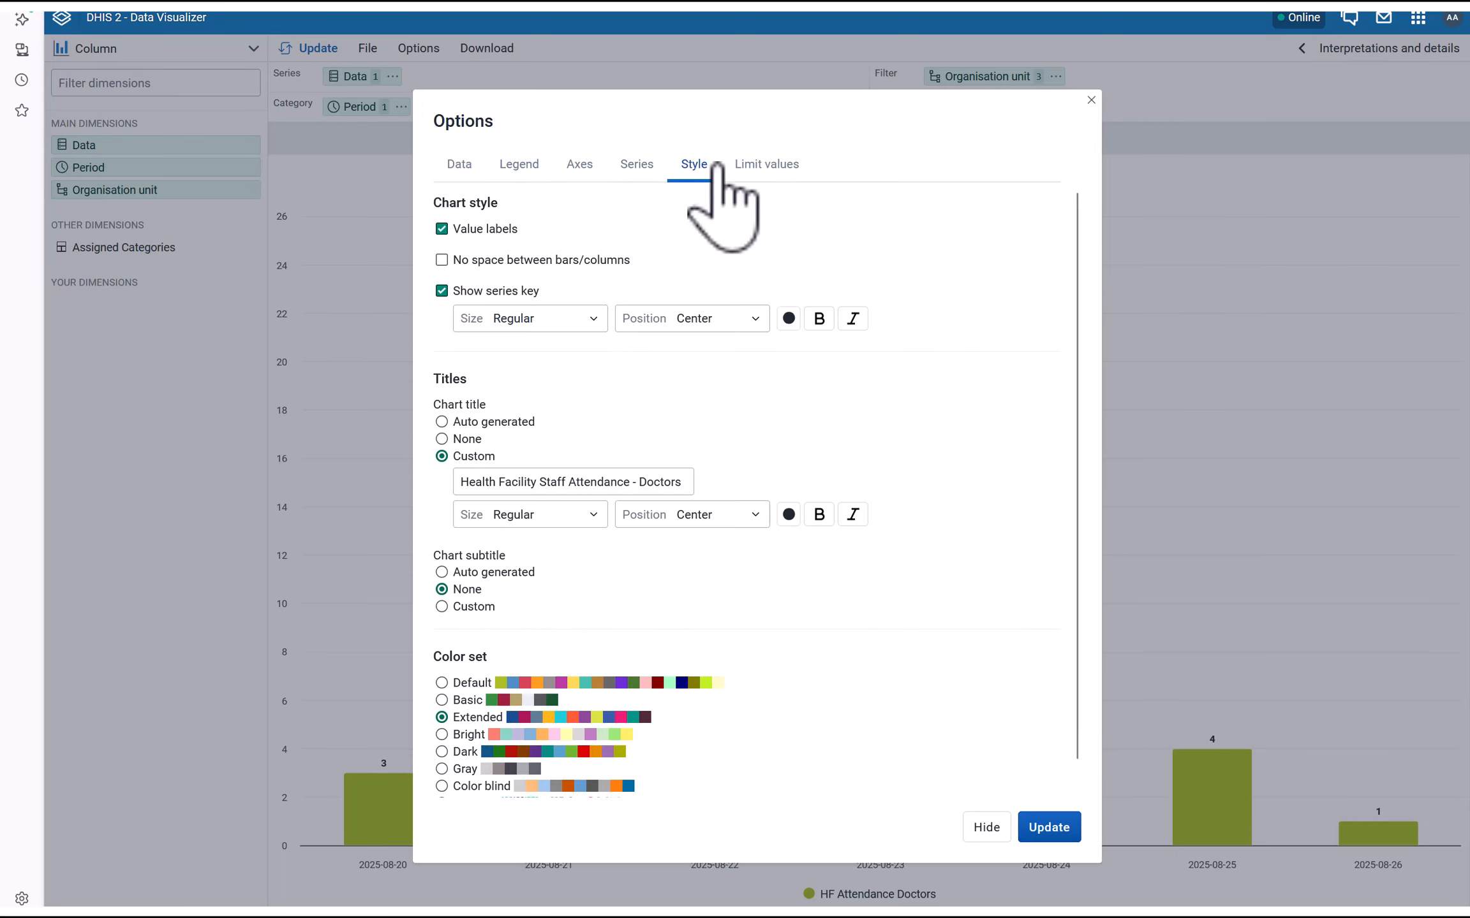
pyautogui.click(750, 165)
pyautogui.click(695, 166)
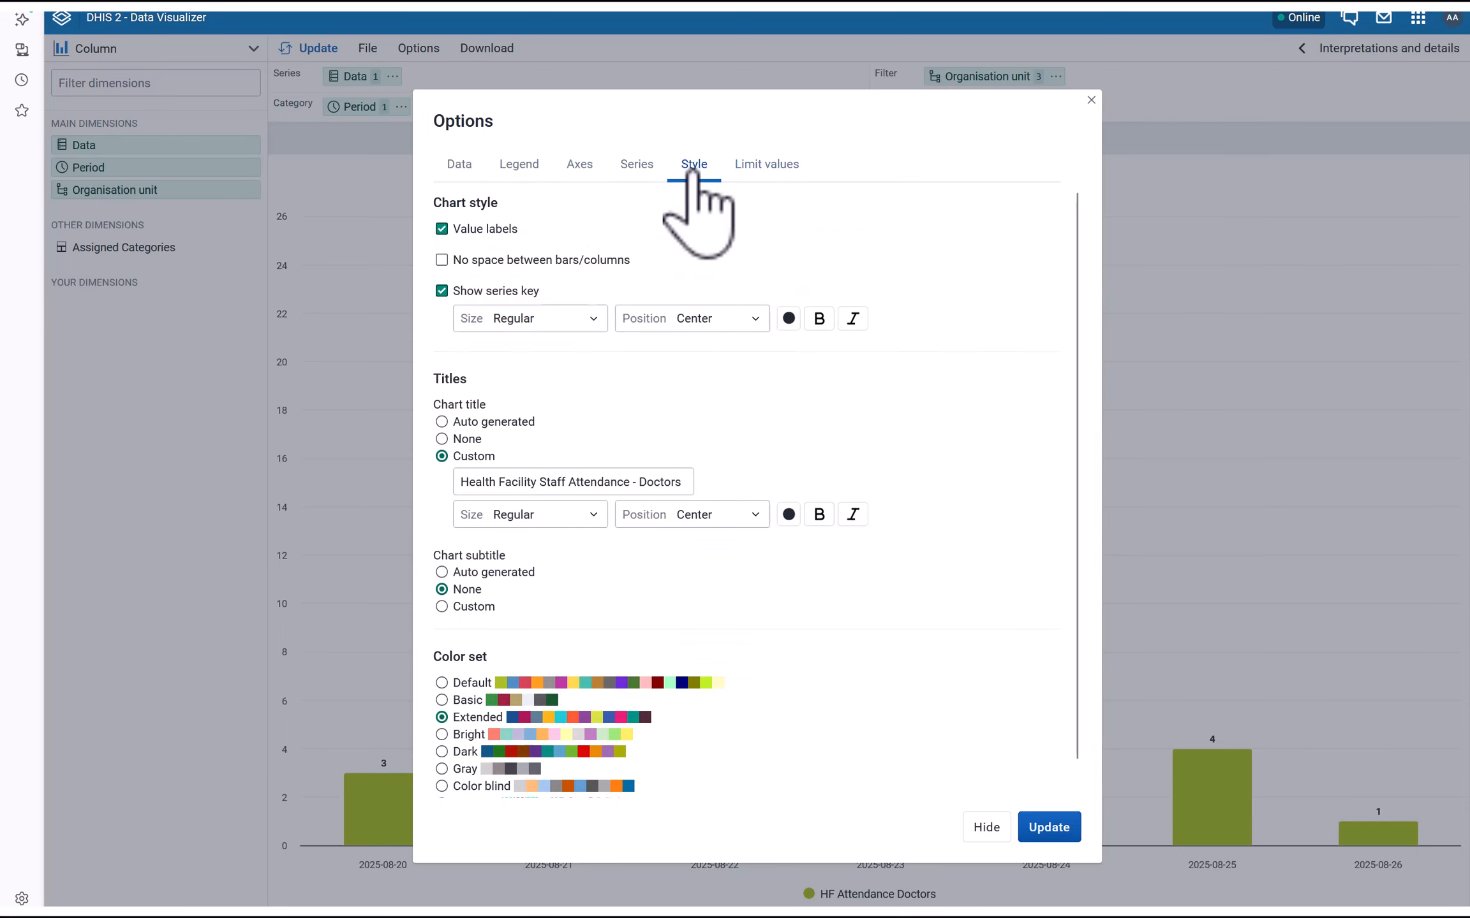
# Check the Data, Axes and Series options, keep the Extended colour set, and update the chart
pyautogui.click(464, 164)
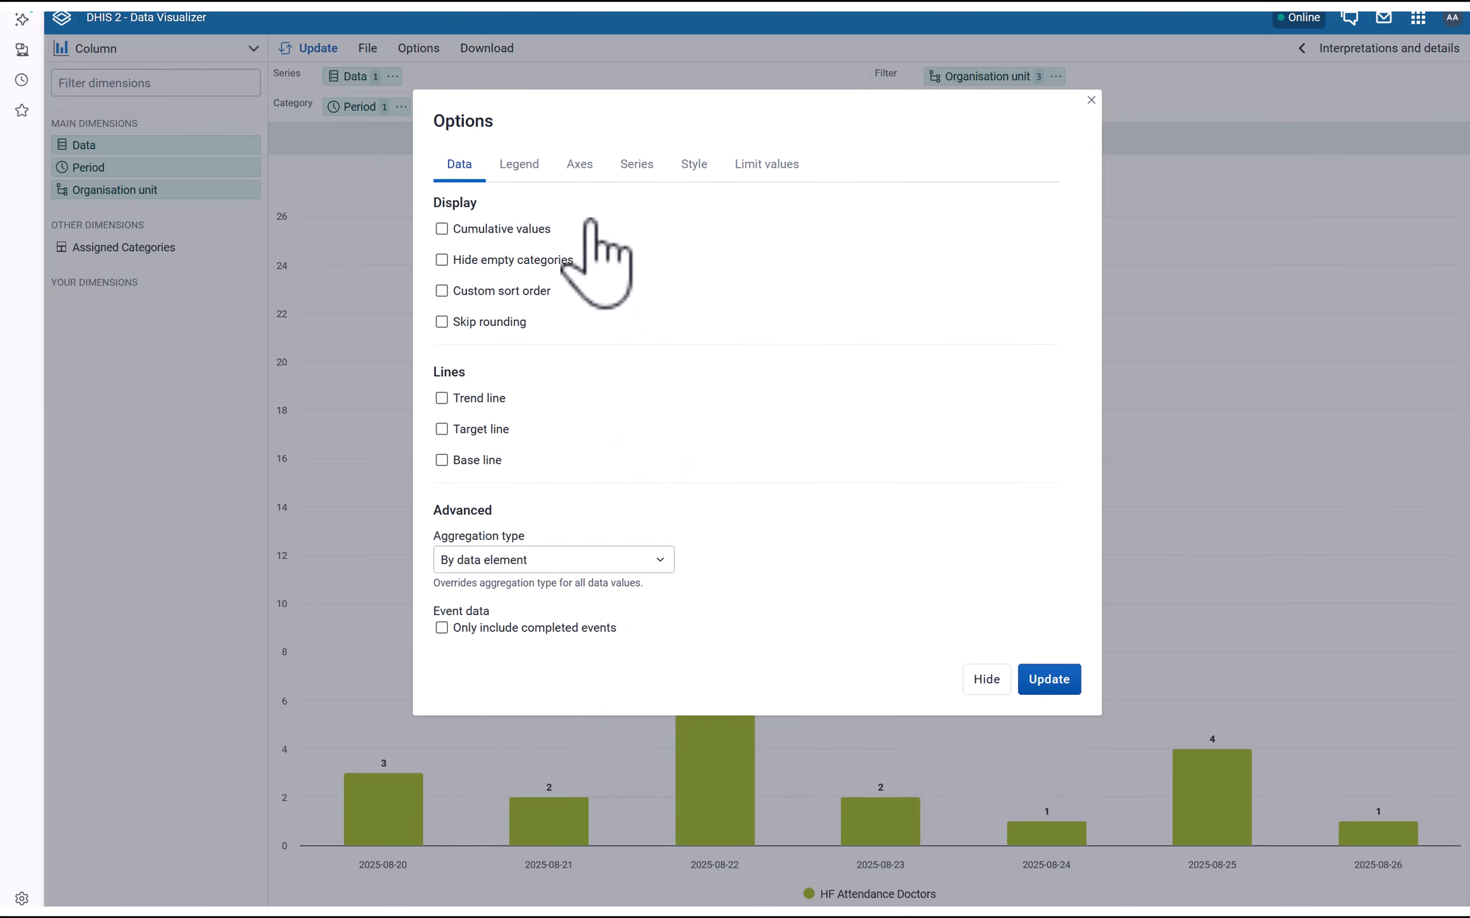
pyautogui.click(577, 167)
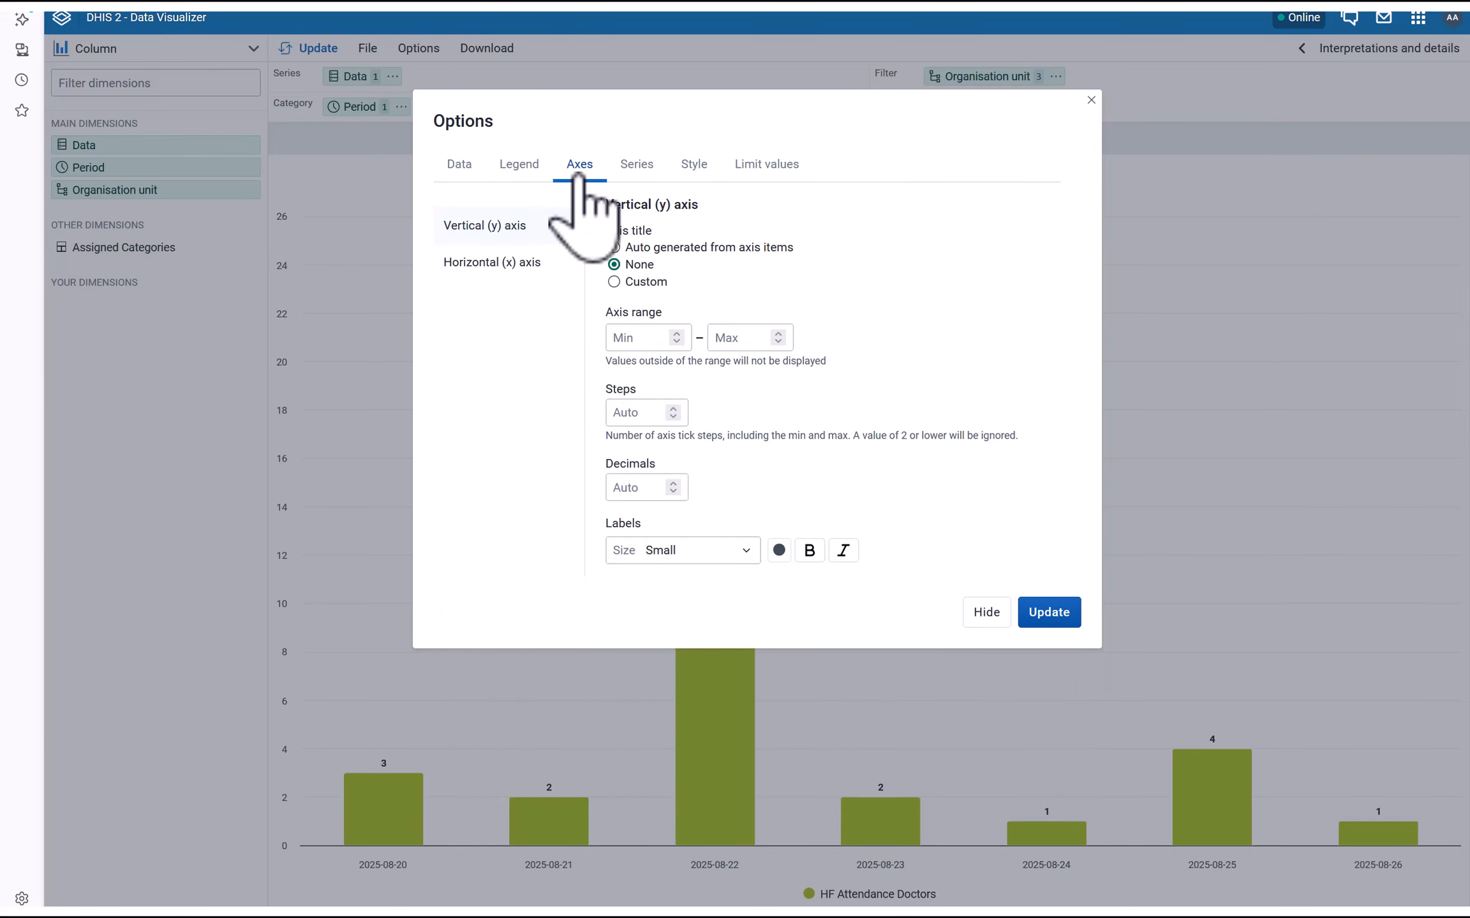
pyautogui.click(637, 167)
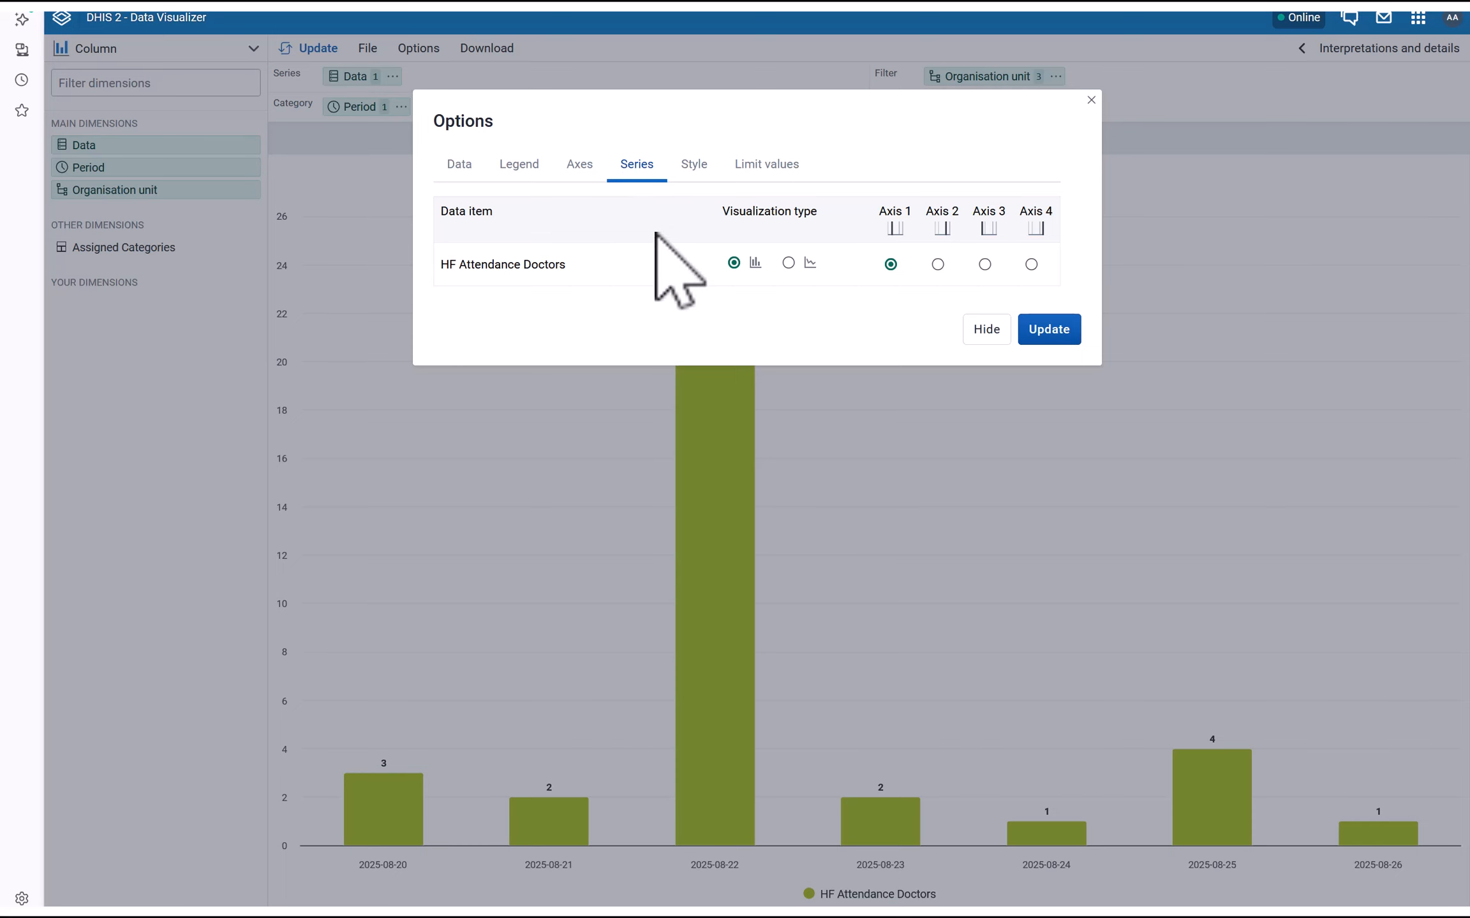
pyautogui.click(695, 168)
pyautogui.scroll(-1, 931, 676)
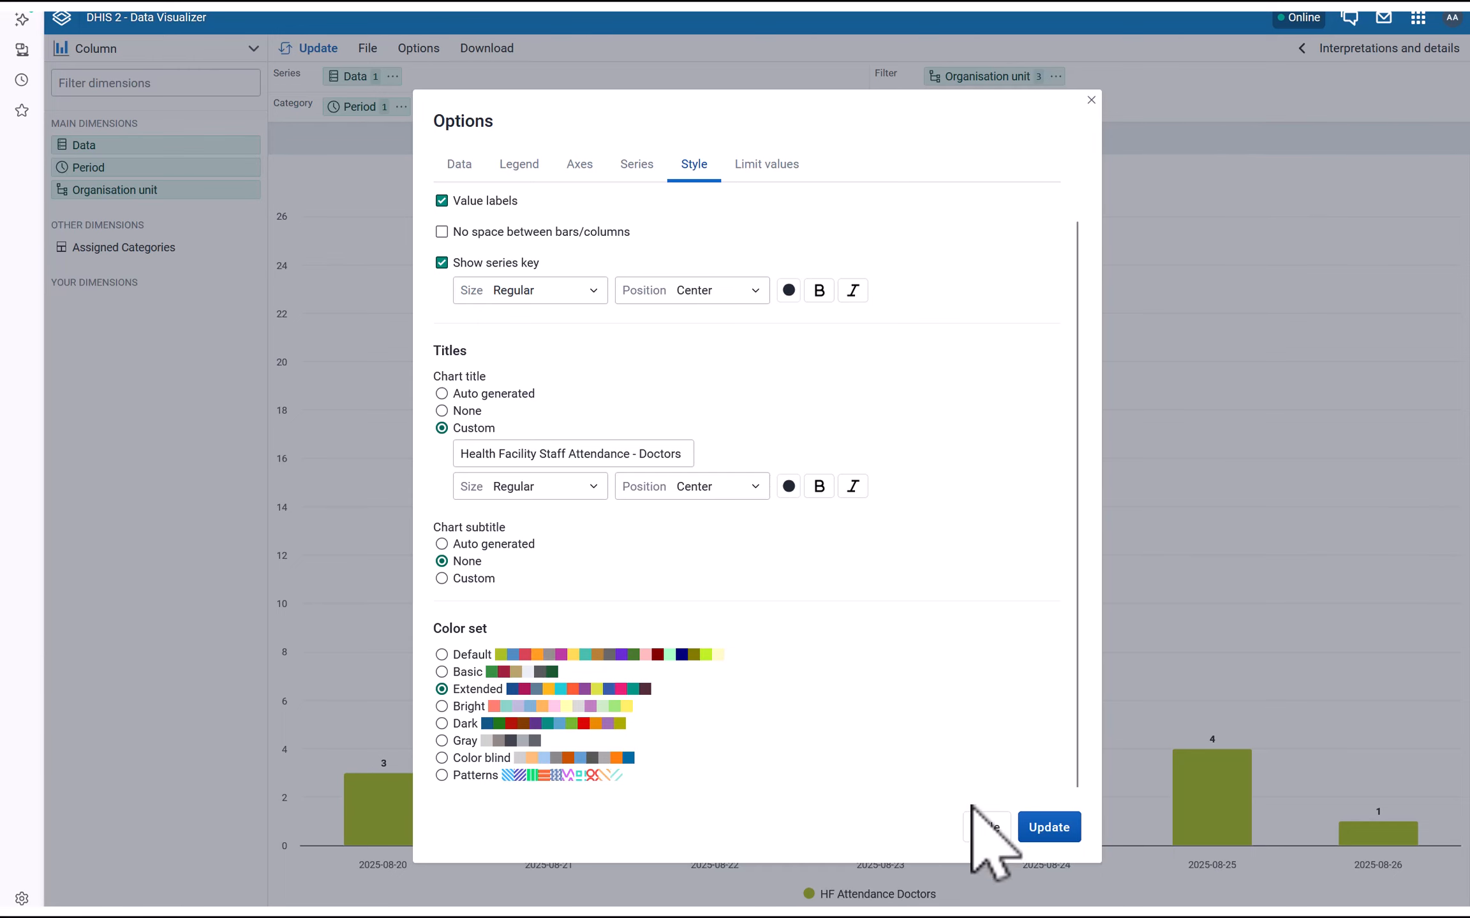
pyautogui.click(1049, 827)
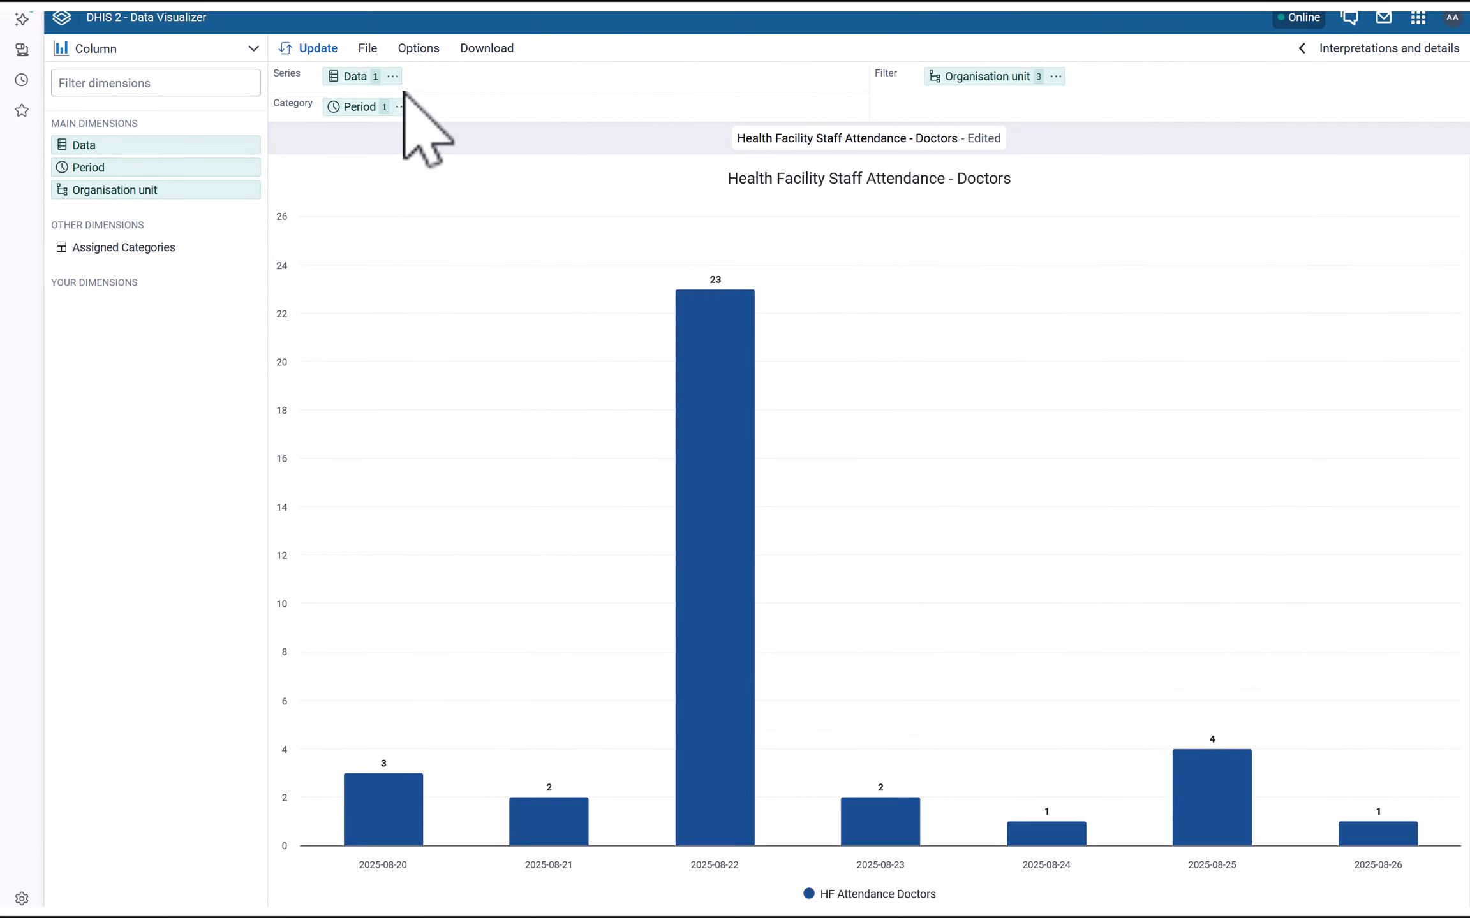
# Save the Doctors chart and return to the Health Facility Attendance dashboard
pyautogui.click(368, 49)
pyautogui.click(382, 142)
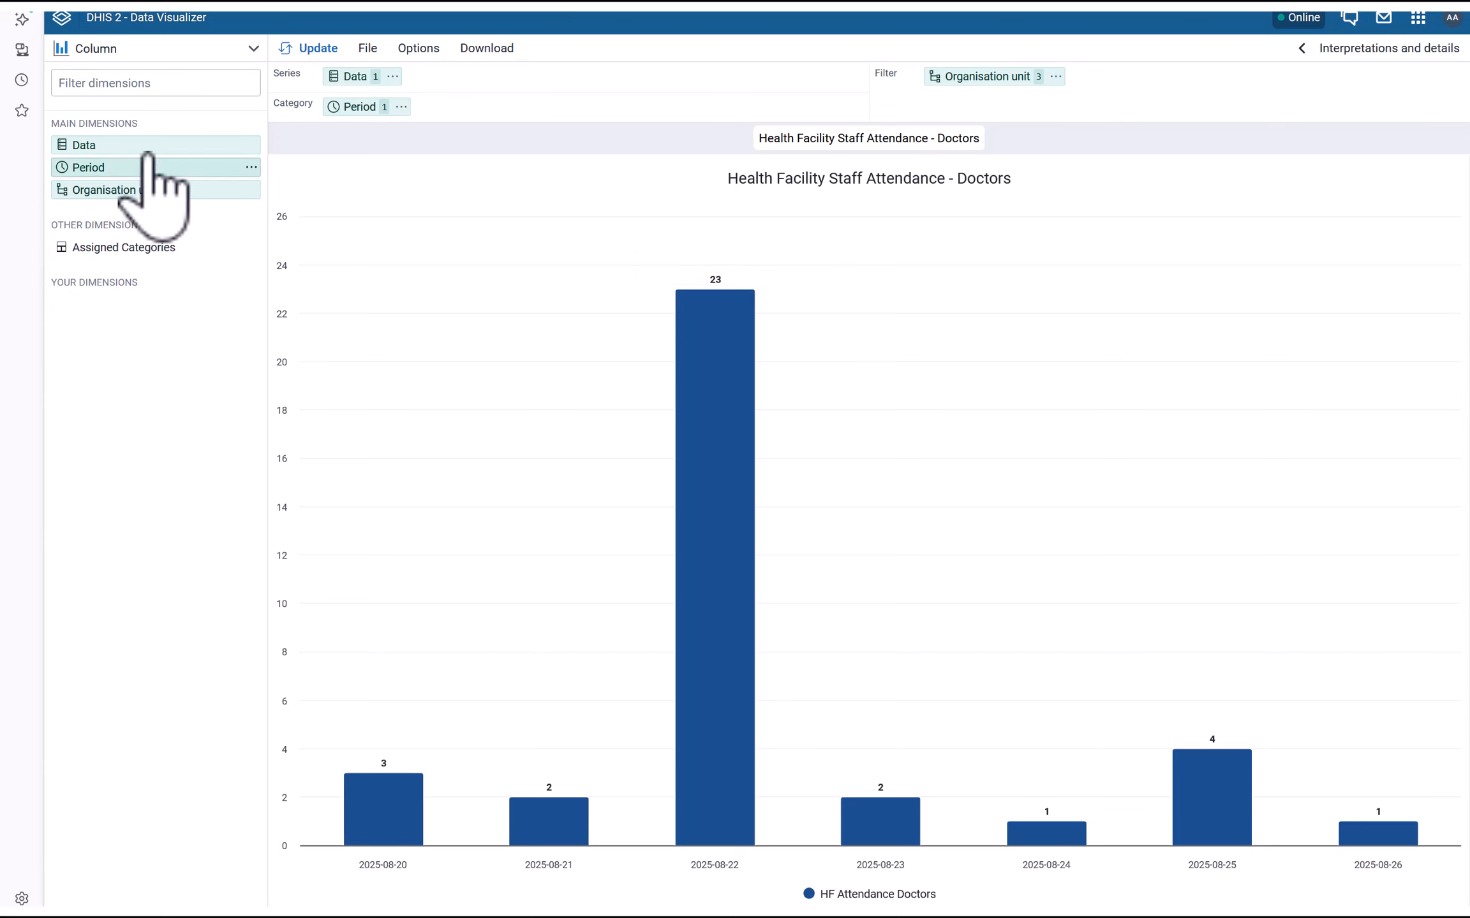
pyautogui.click(62, 18)
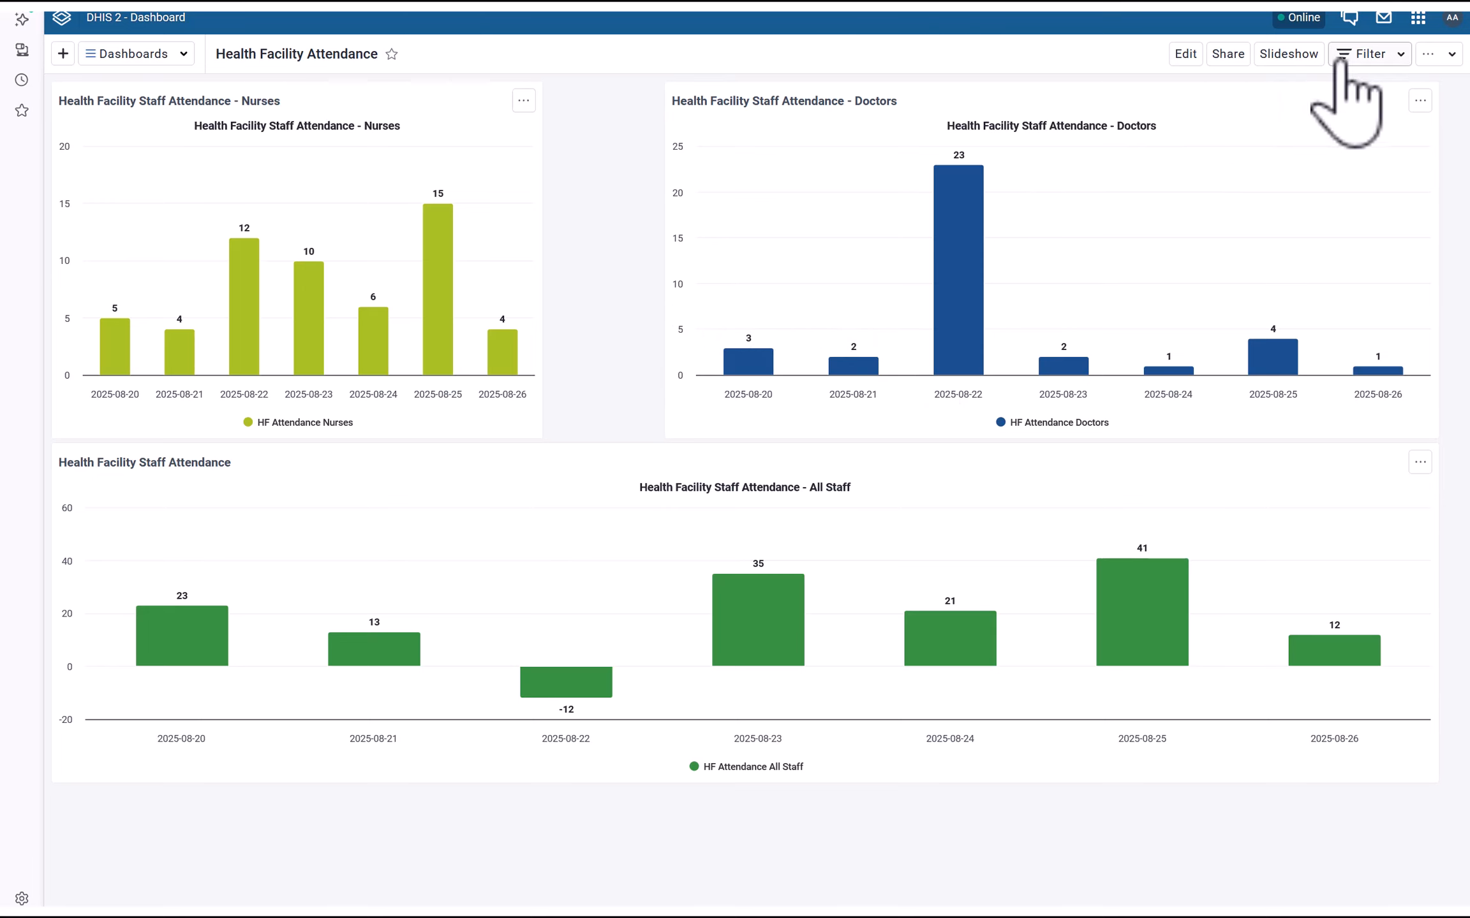
# Filter the dashboard to Joe CHC under Bo District > Kakua Chiefdom, then remove that filter
pyautogui.click(1362, 54)
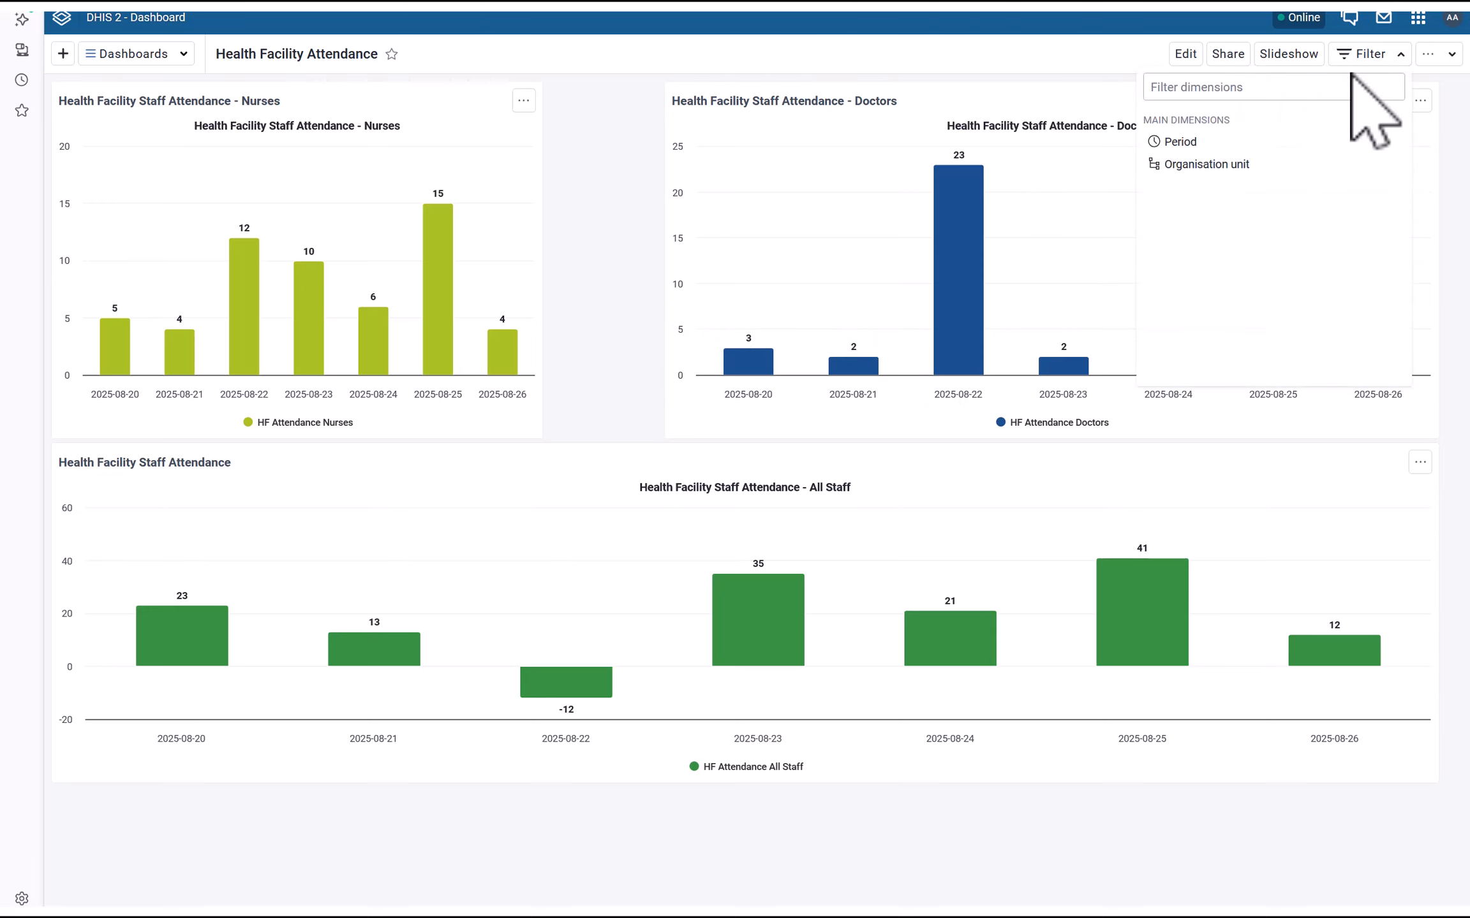
pyautogui.click(1193, 164)
pyautogui.click(464, 213)
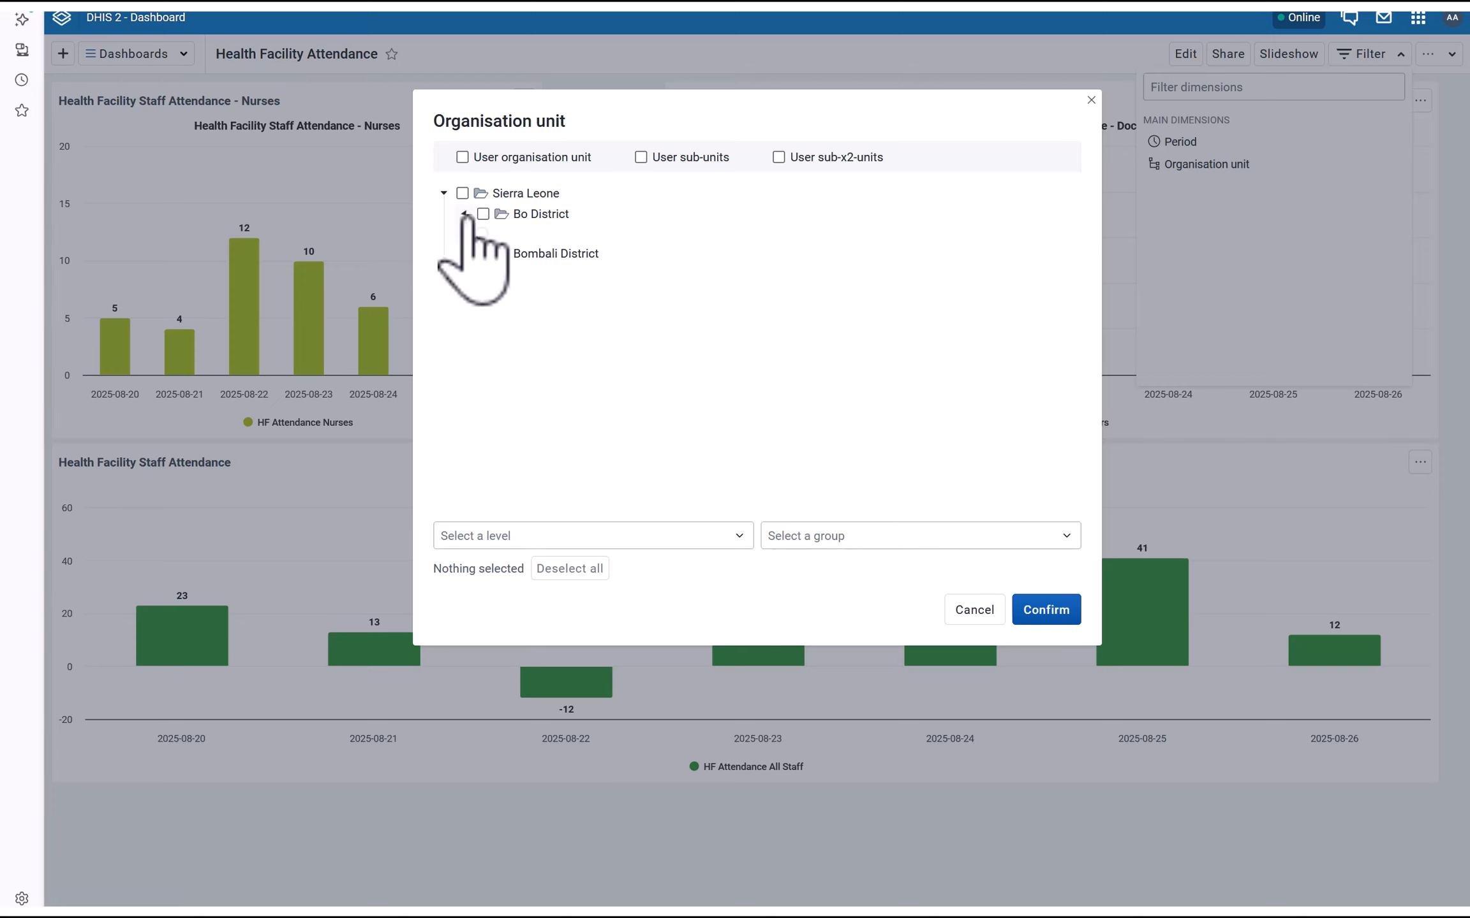
pyautogui.click(485, 235)
pyautogui.click(524, 255)
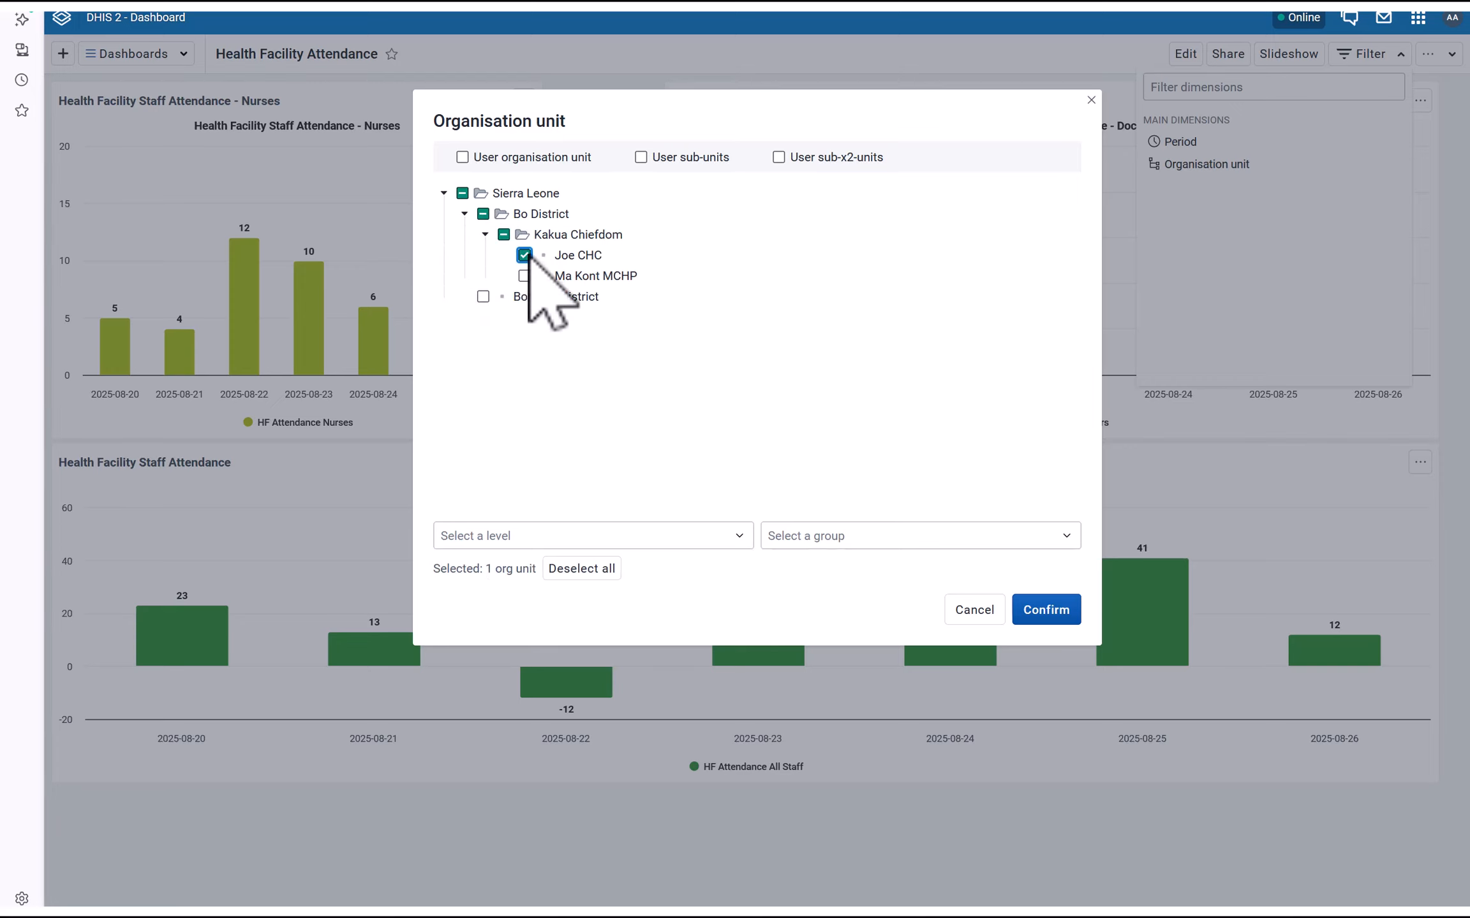
pyautogui.click(1046, 610)
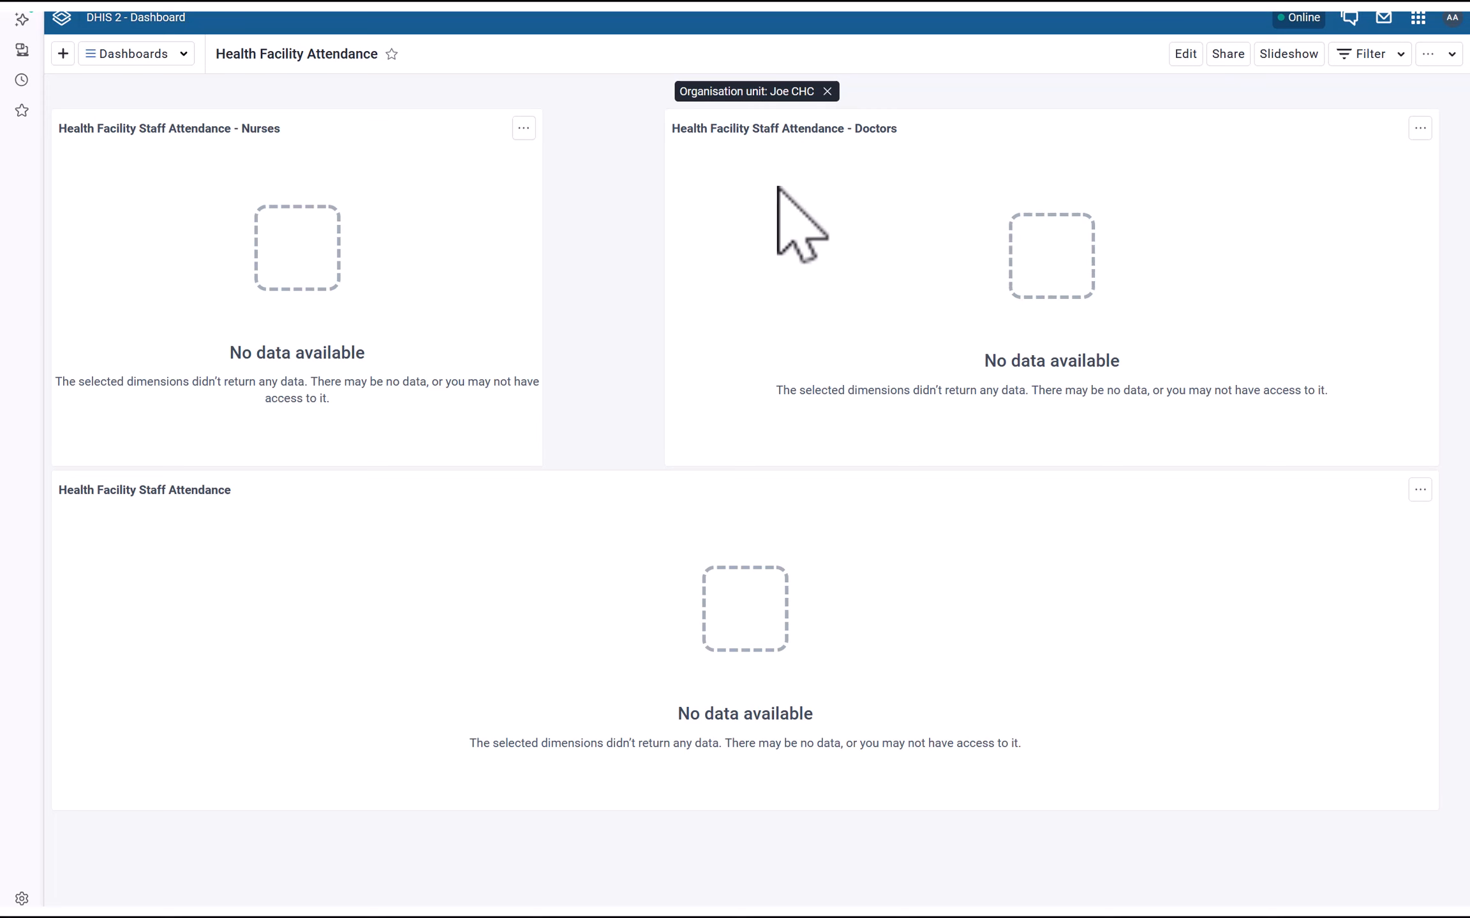
pyautogui.click(827, 91)
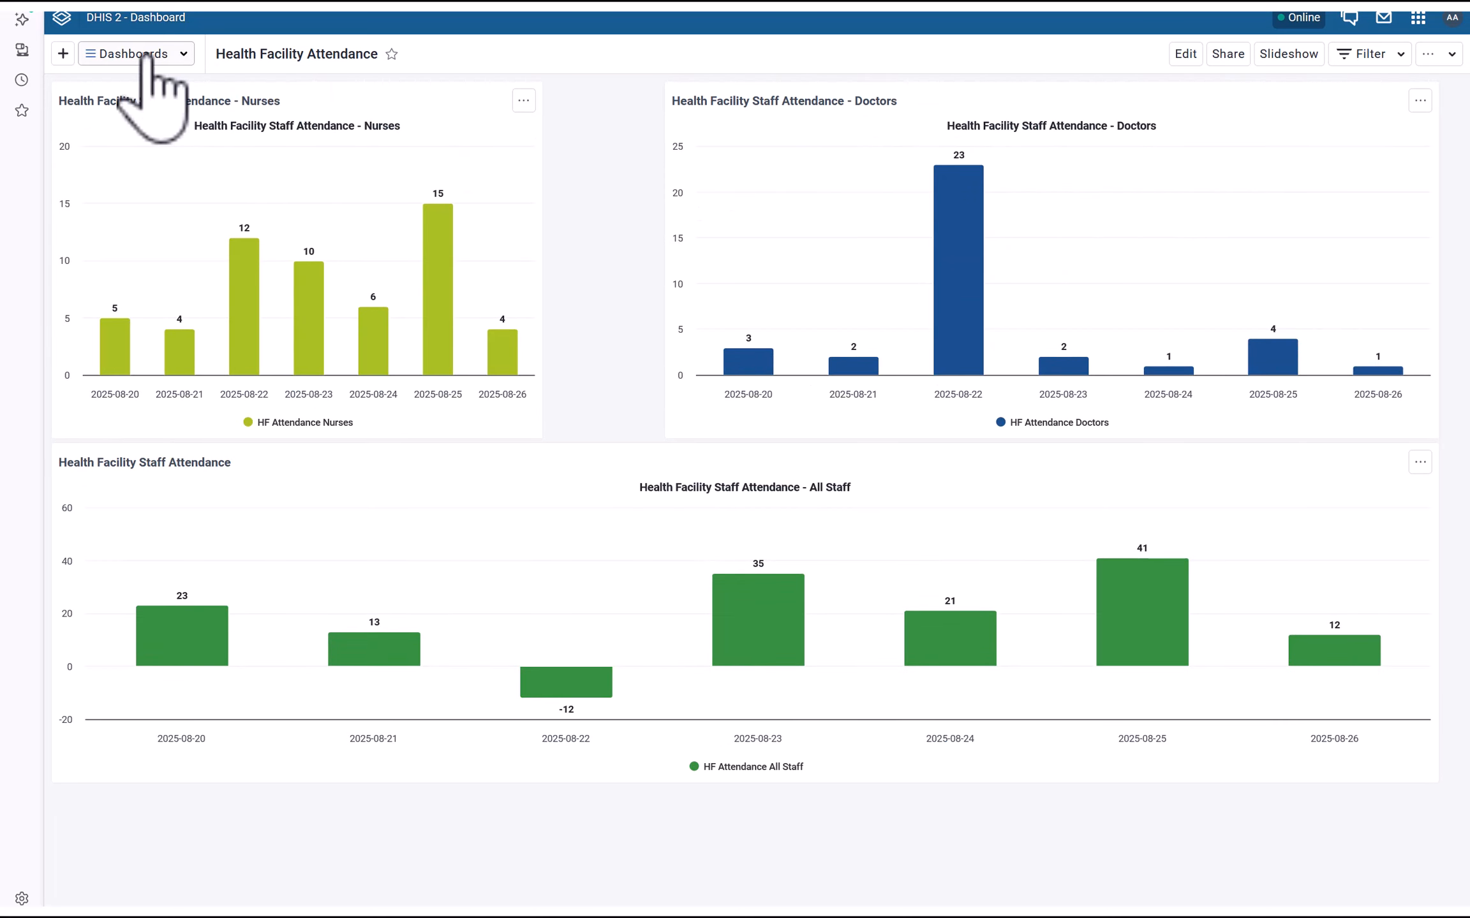
pyautogui.click(1185, 53)
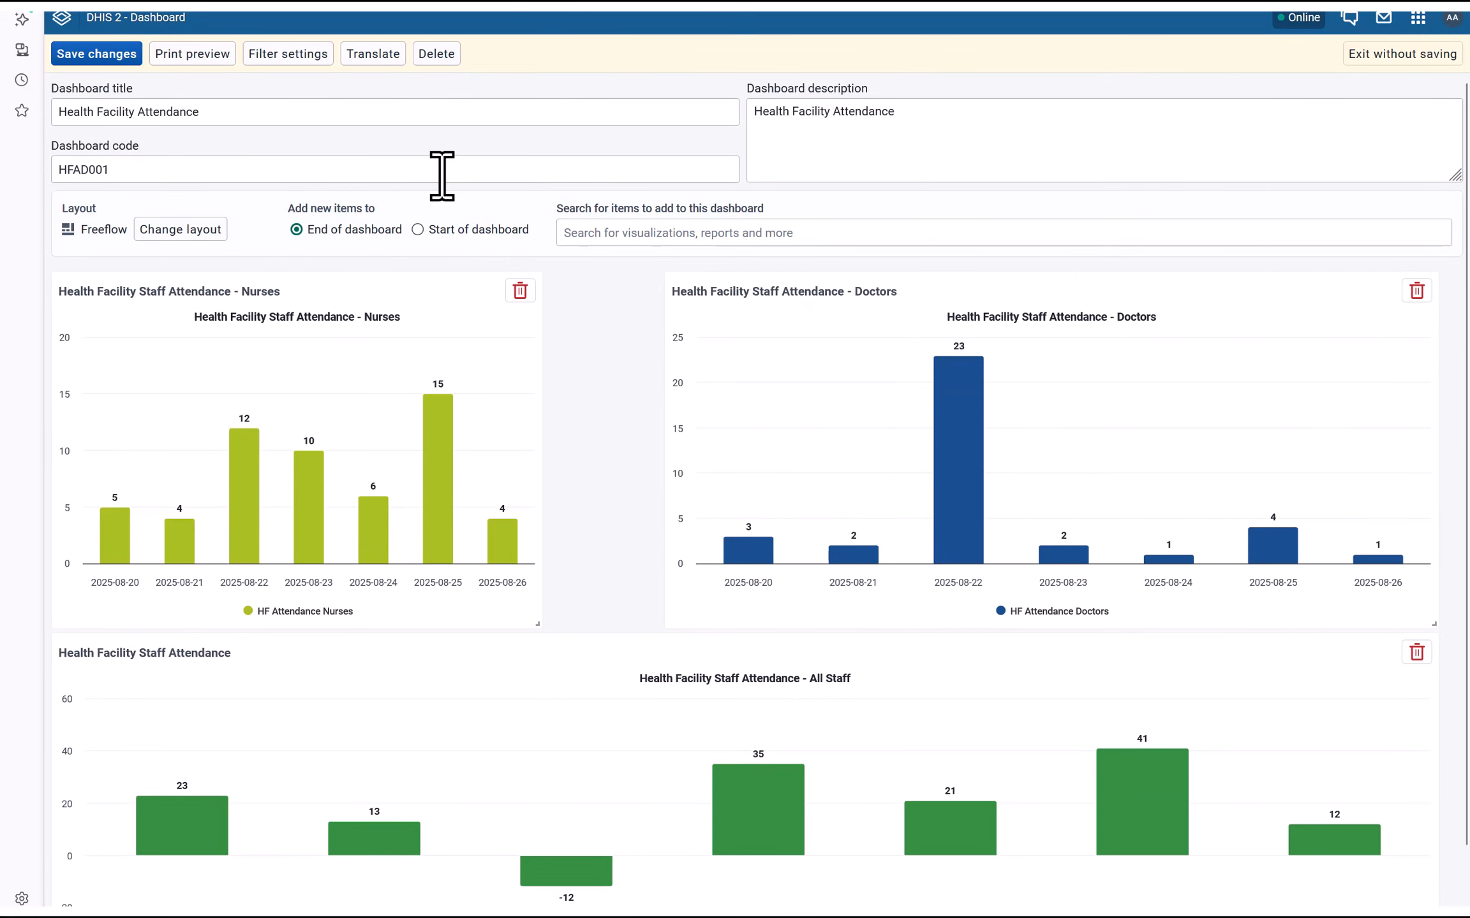
pyautogui.click(288, 53)
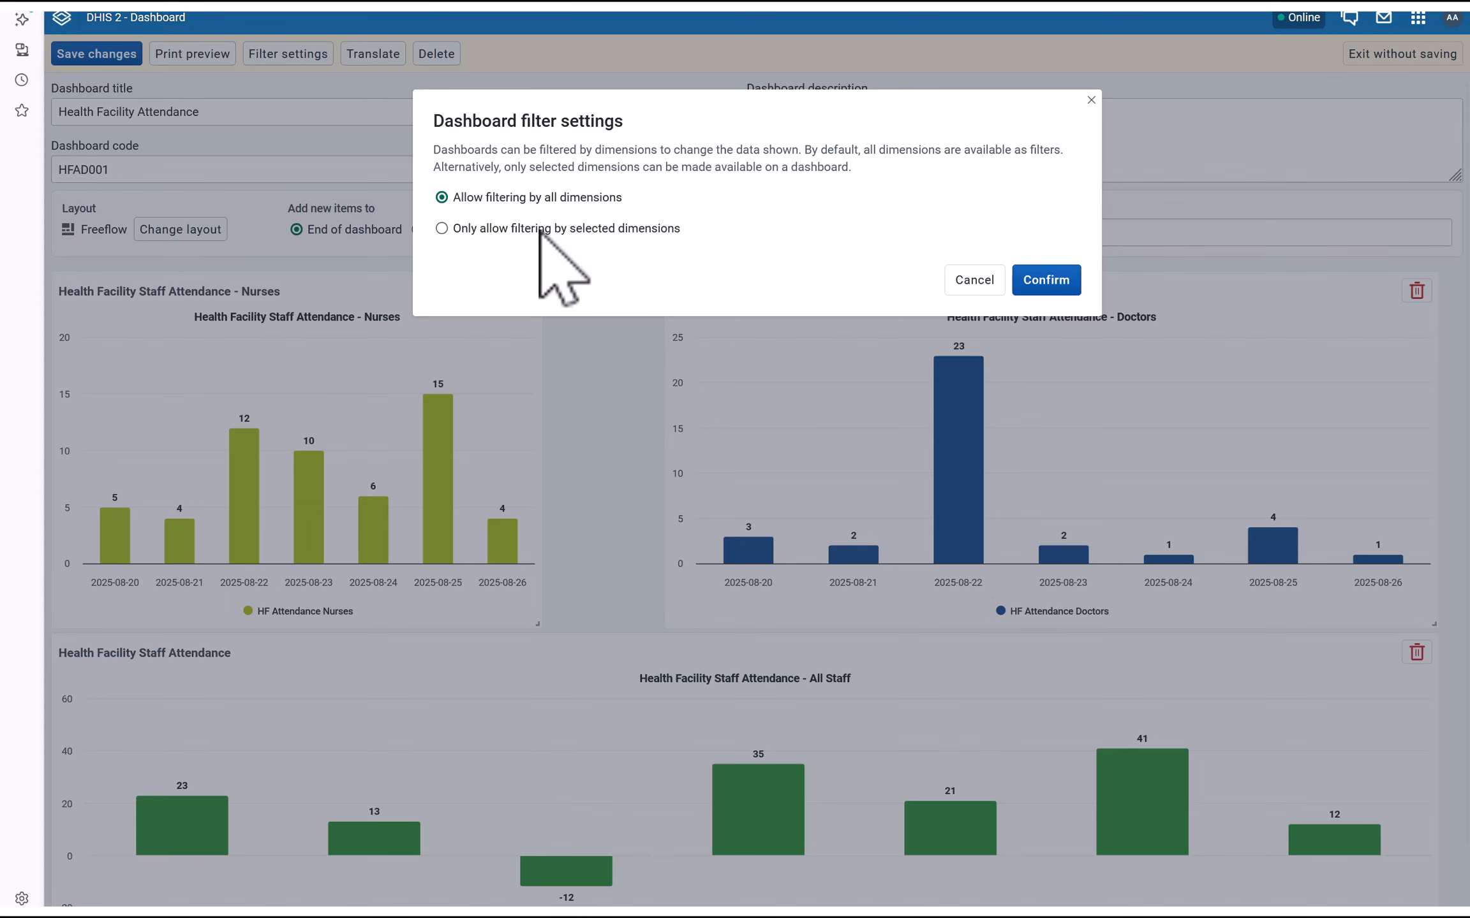
pyautogui.click(1042, 288)
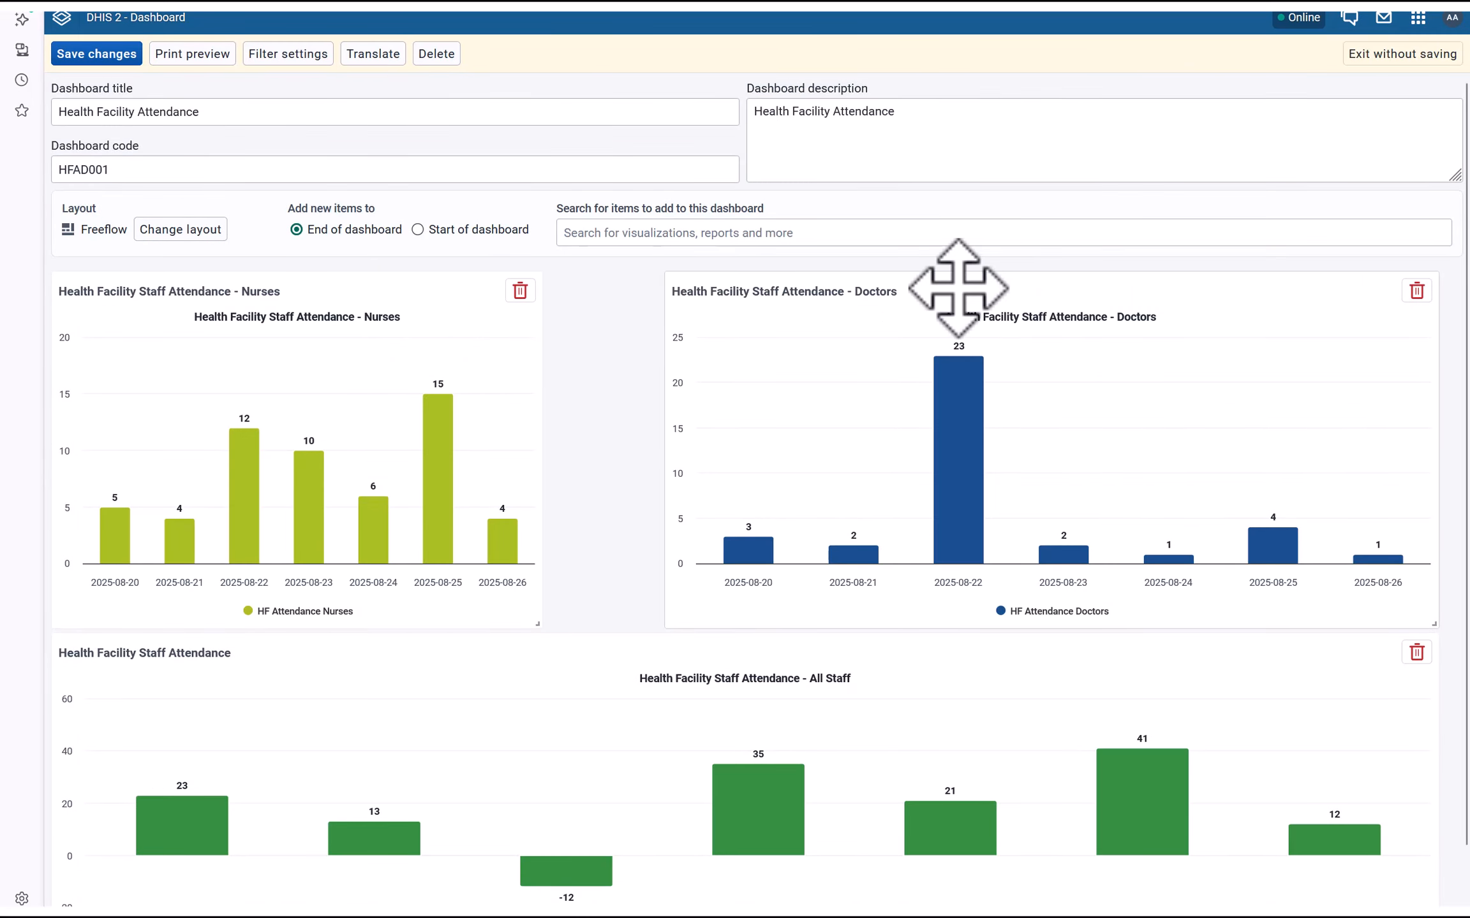
pyautogui.scroll(-1, 533, 365)
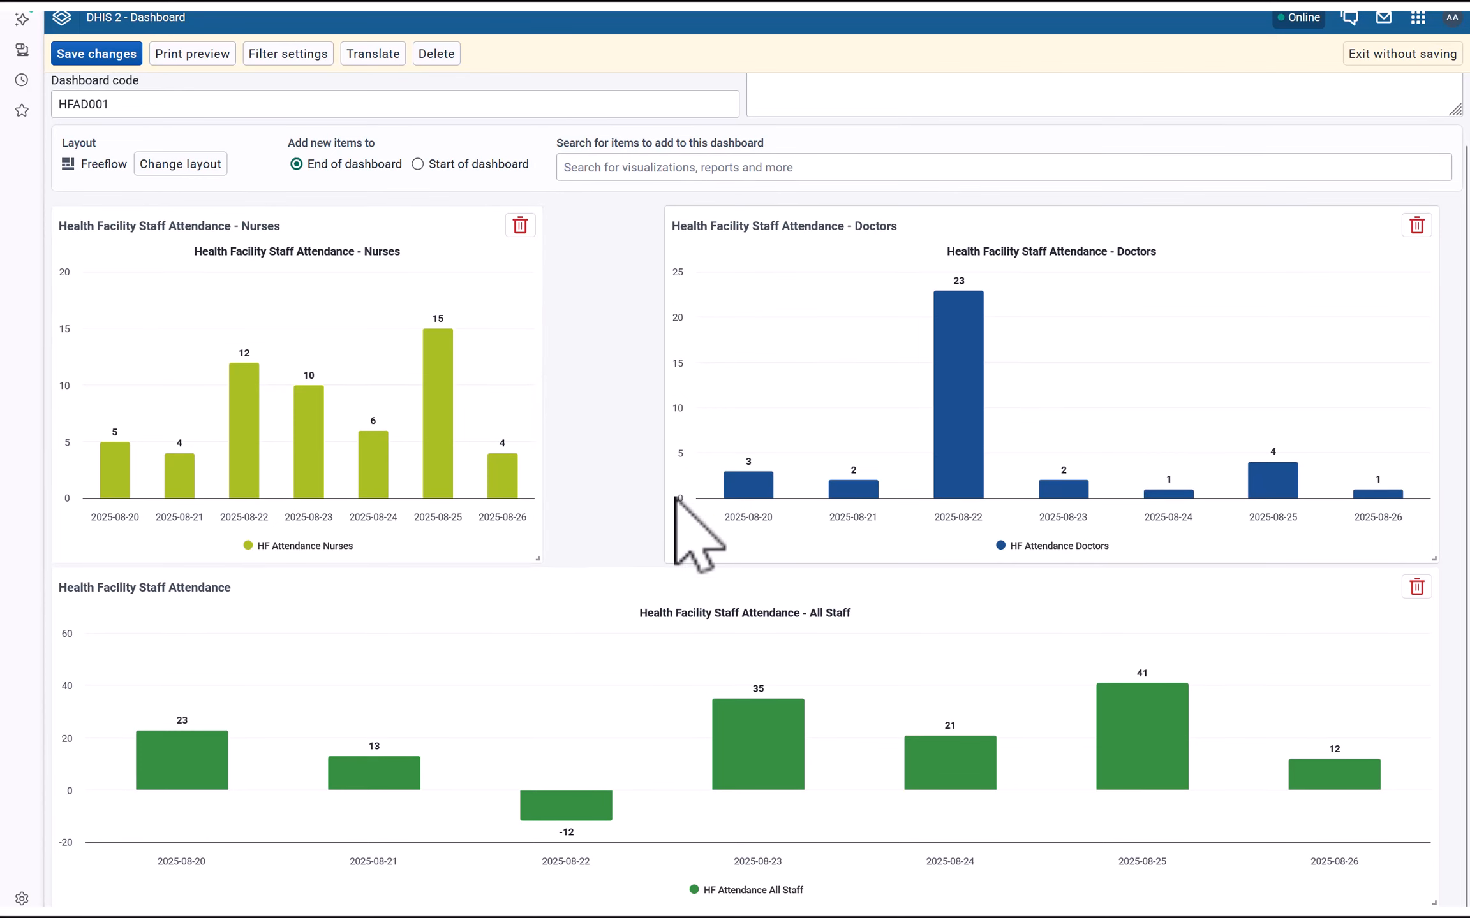
pyautogui.scroll(1, 919, 541)
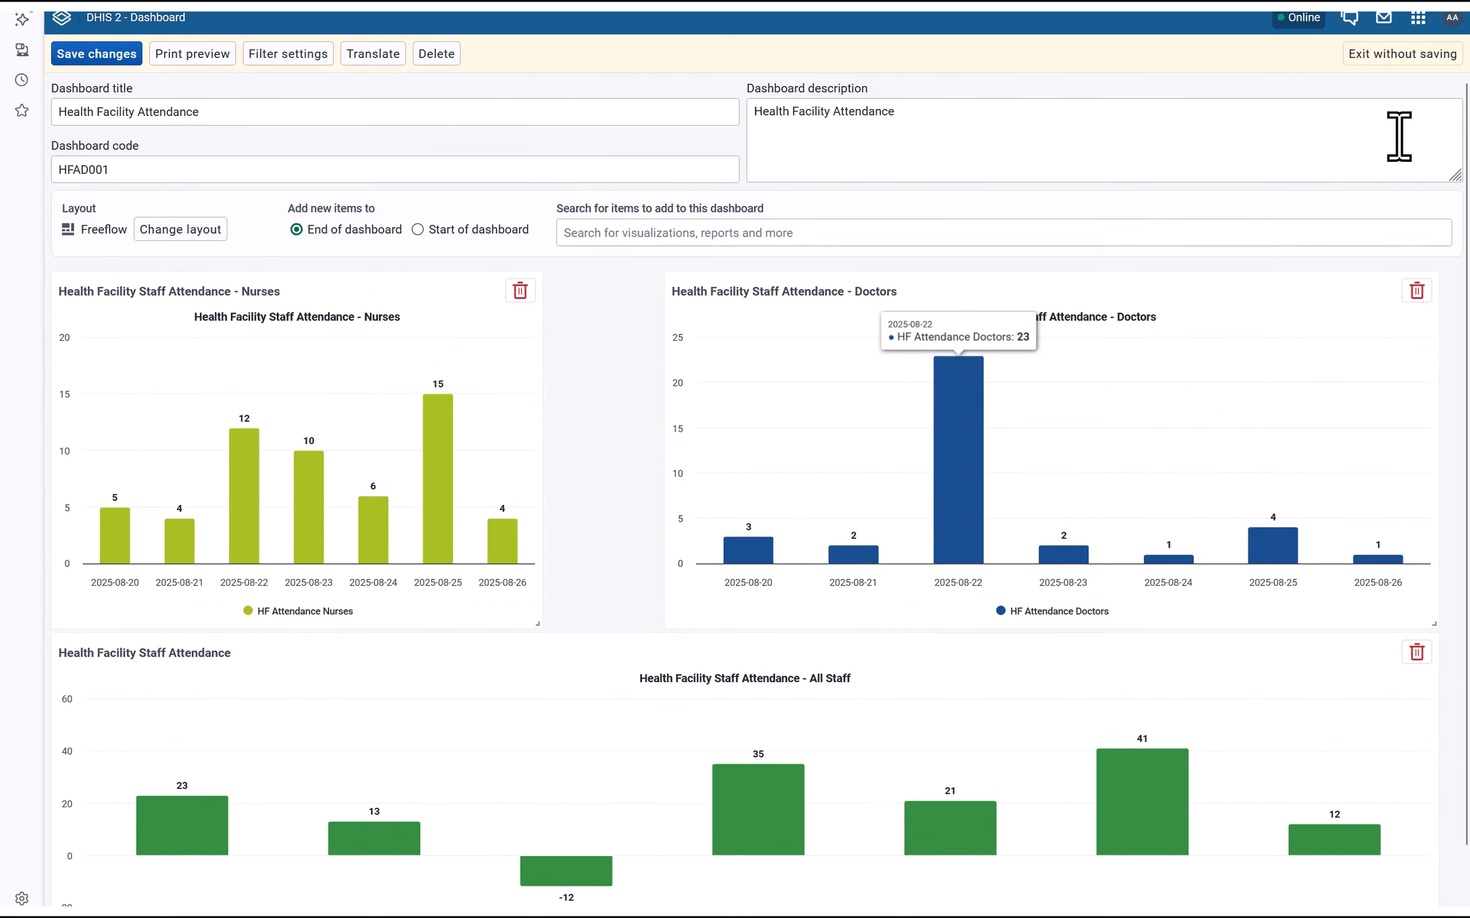
pyautogui.click(1402, 54)
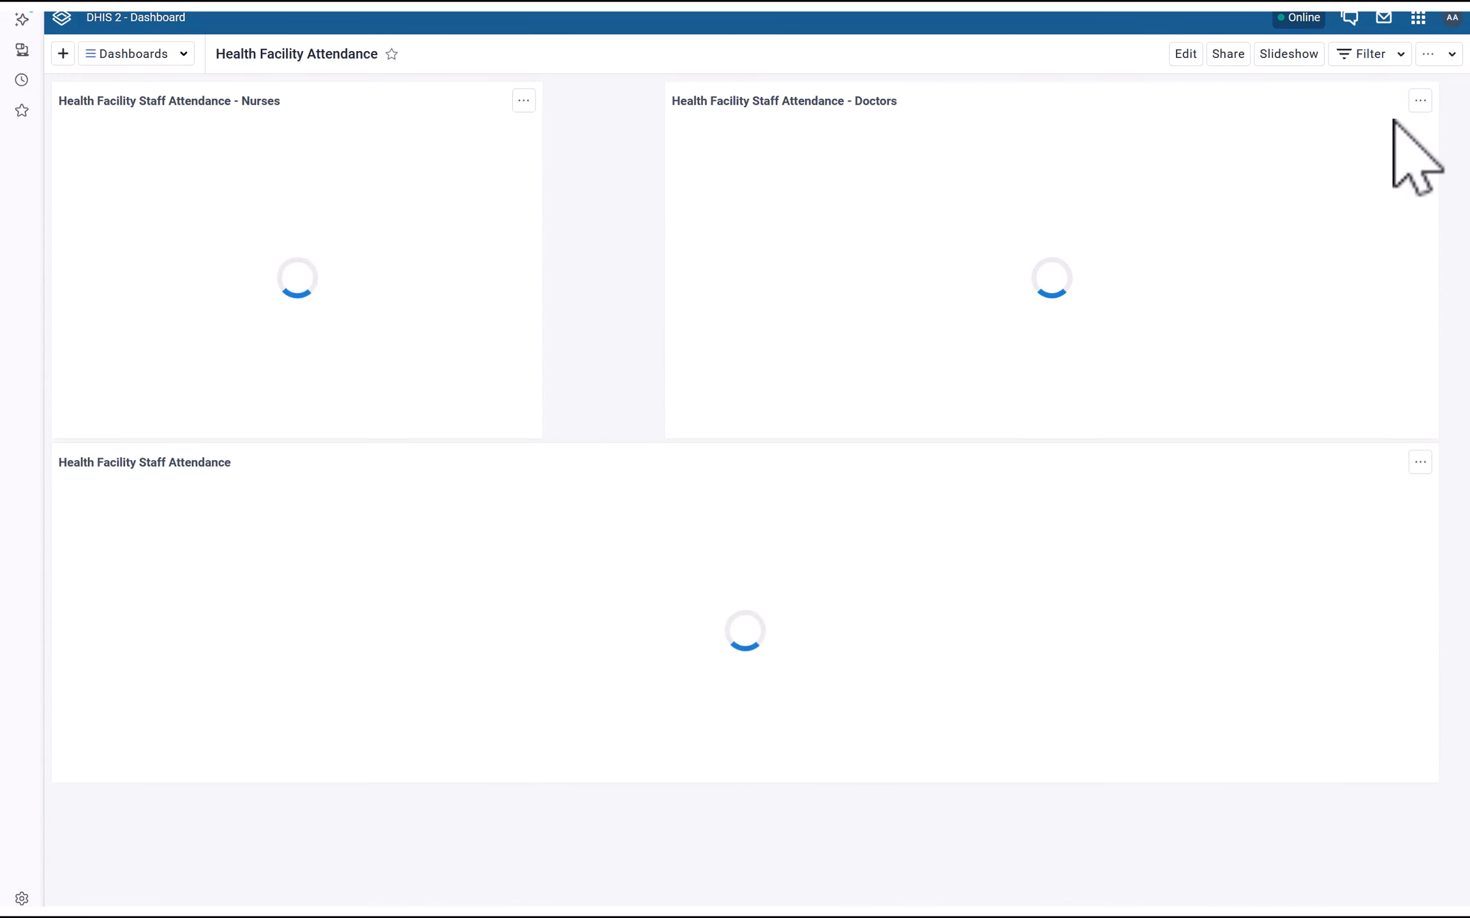
# Apply an organisation unit filter for Ma Kont MCHP, found under Bo District > Kakua Chiefdom
pyautogui.click(1364, 55)
pyautogui.click(1188, 164)
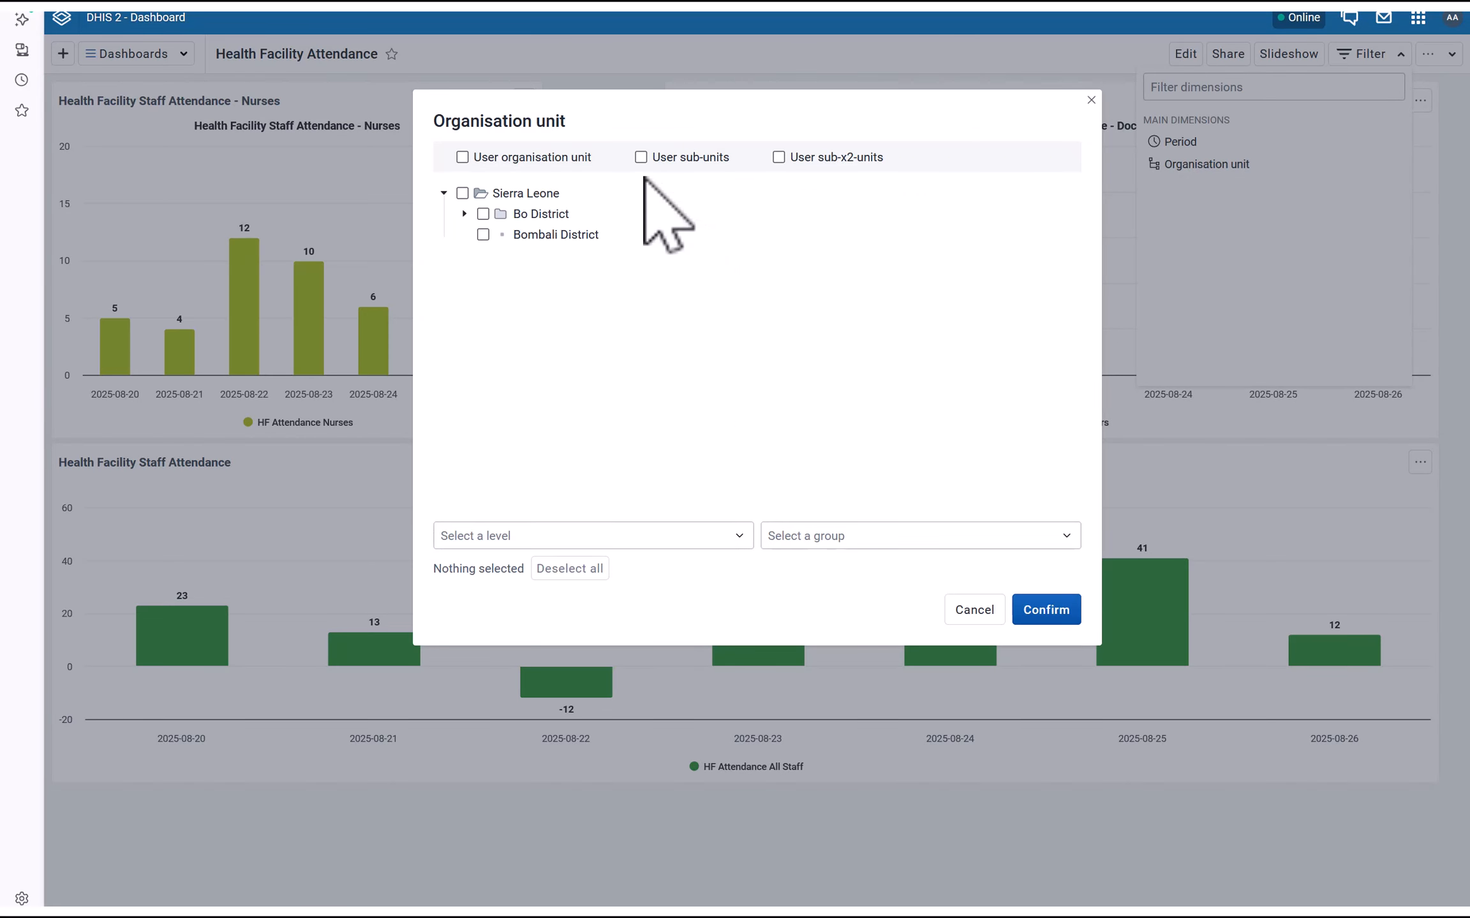
pyautogui.click(464, 214)
pyautogui.click(484, 234)
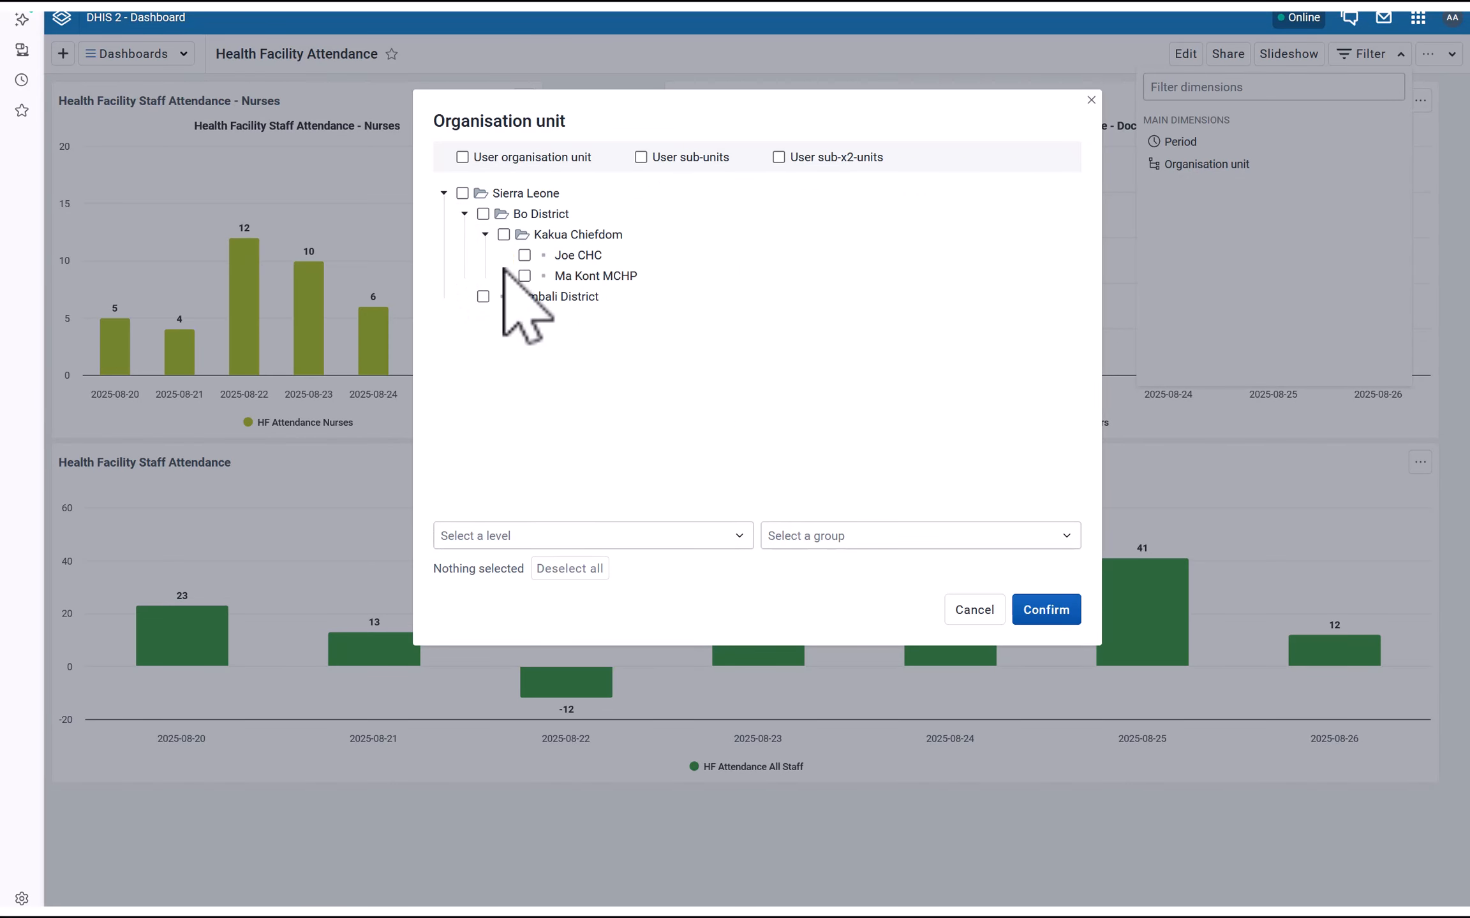
pyautogui.click(524, 276)
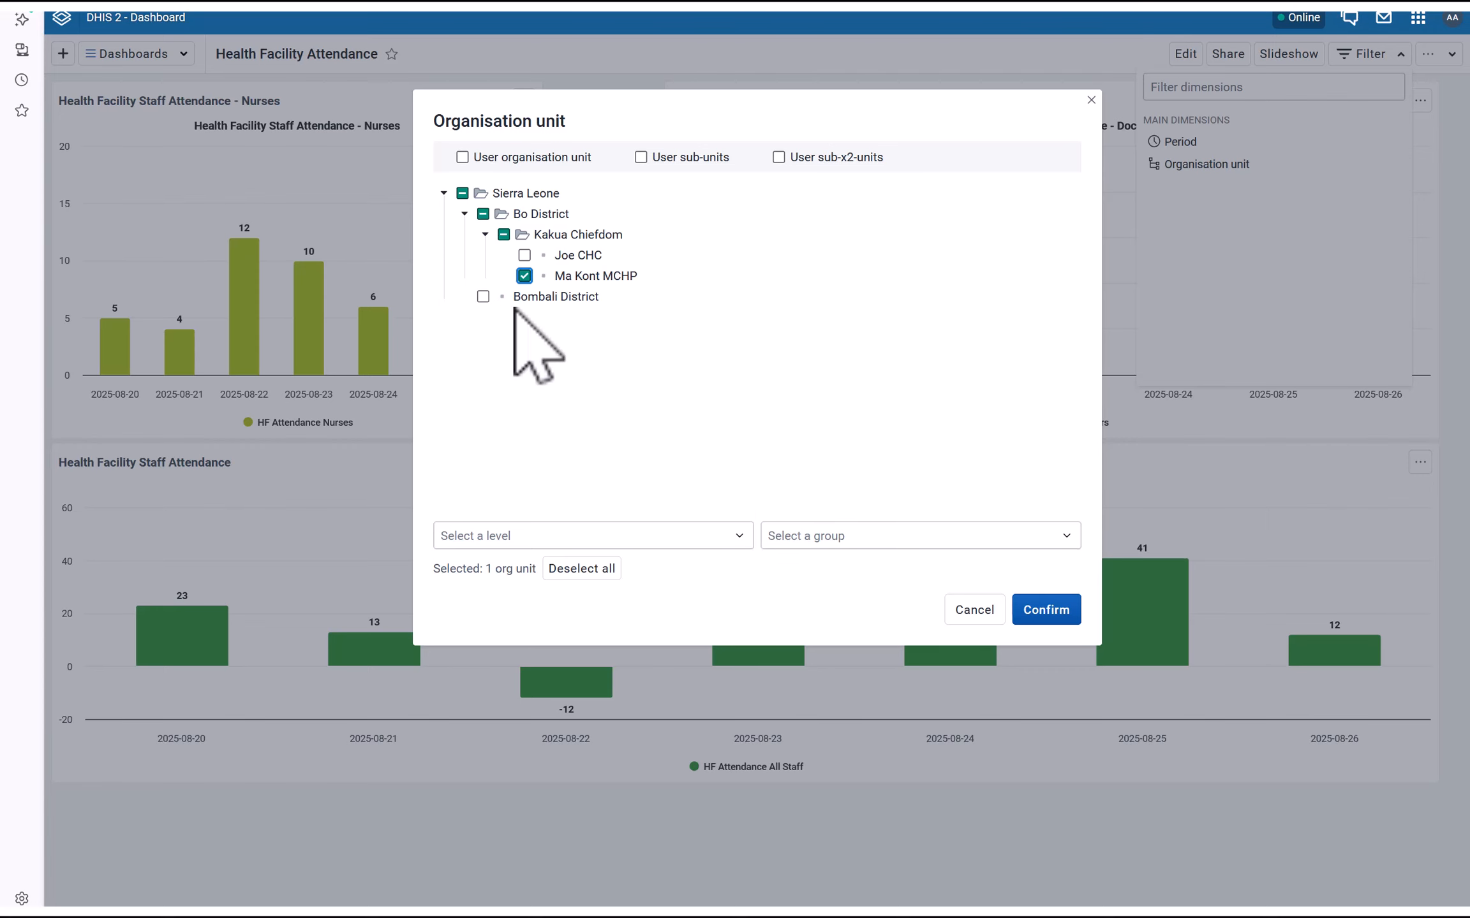
pyautogui.click(1044, 610)
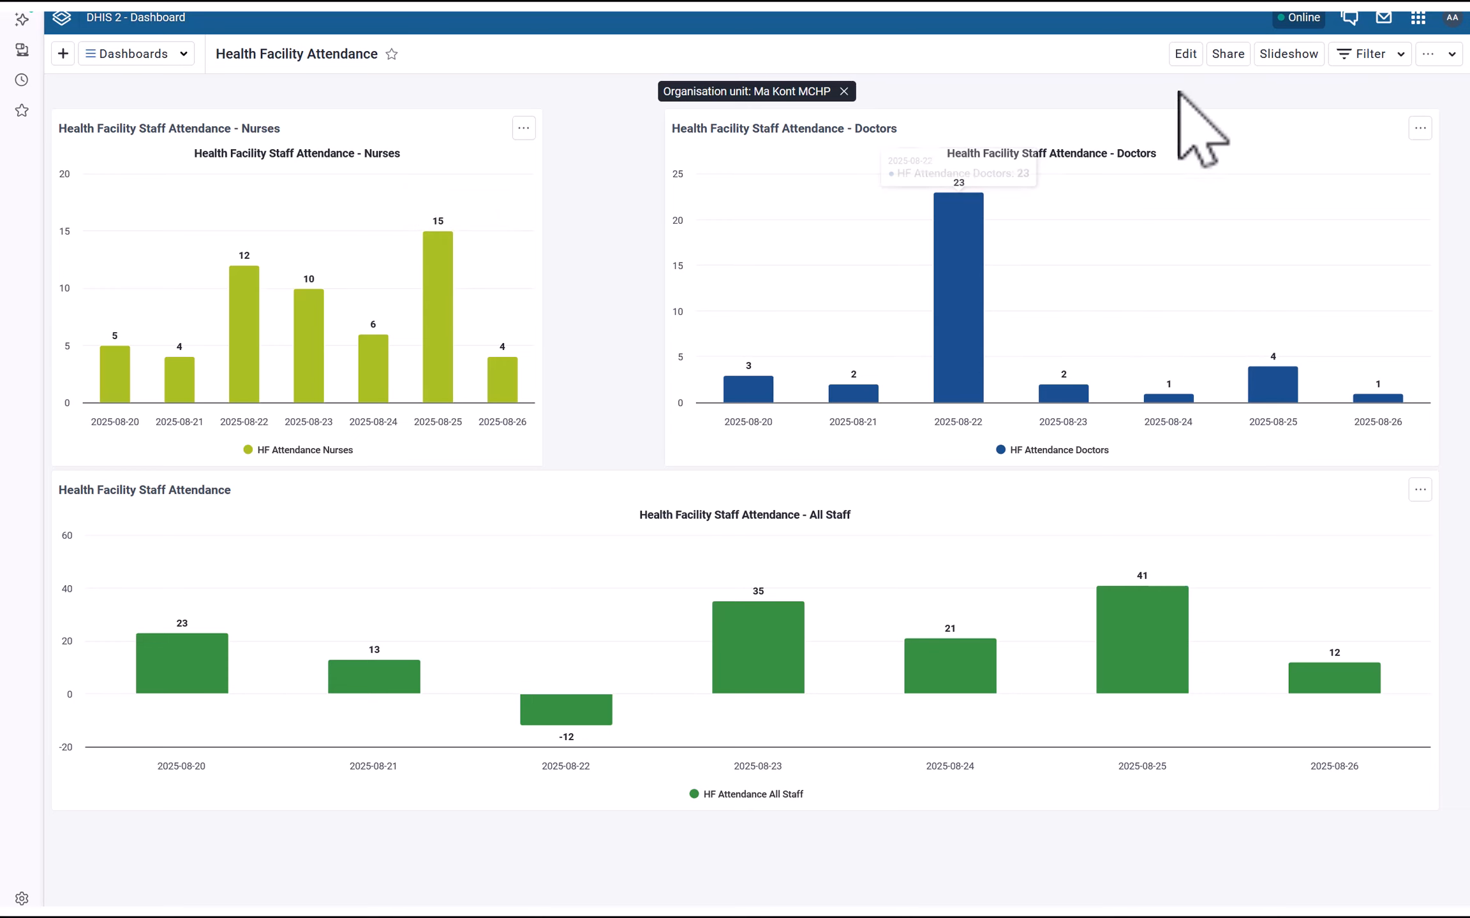
pyautogui.press('super')
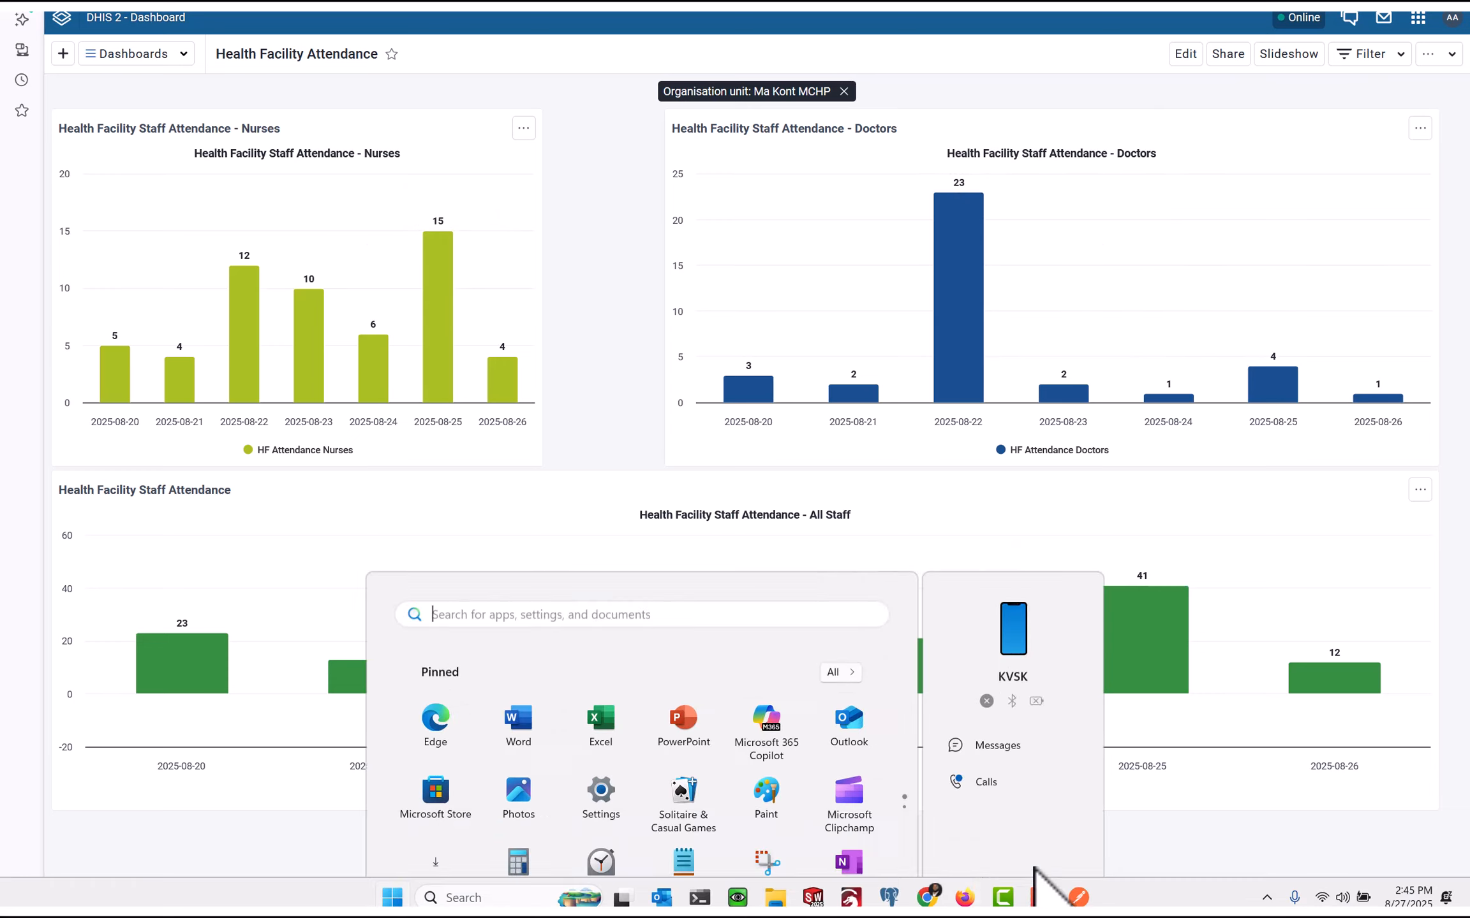
pyautogui.moveTo(964, 898)
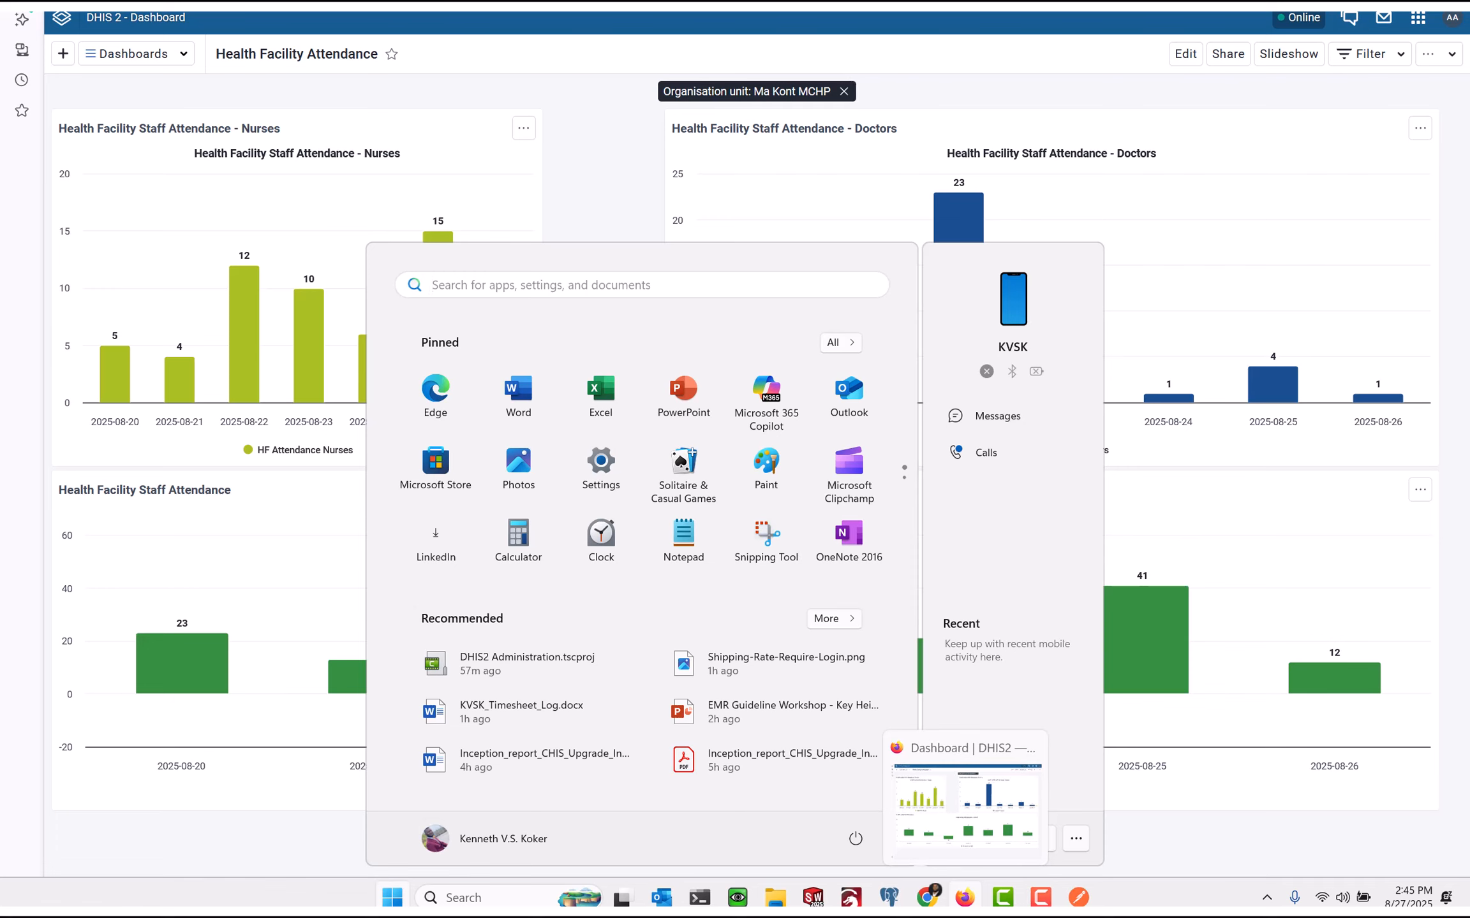
pyautogui.click(927, 898)
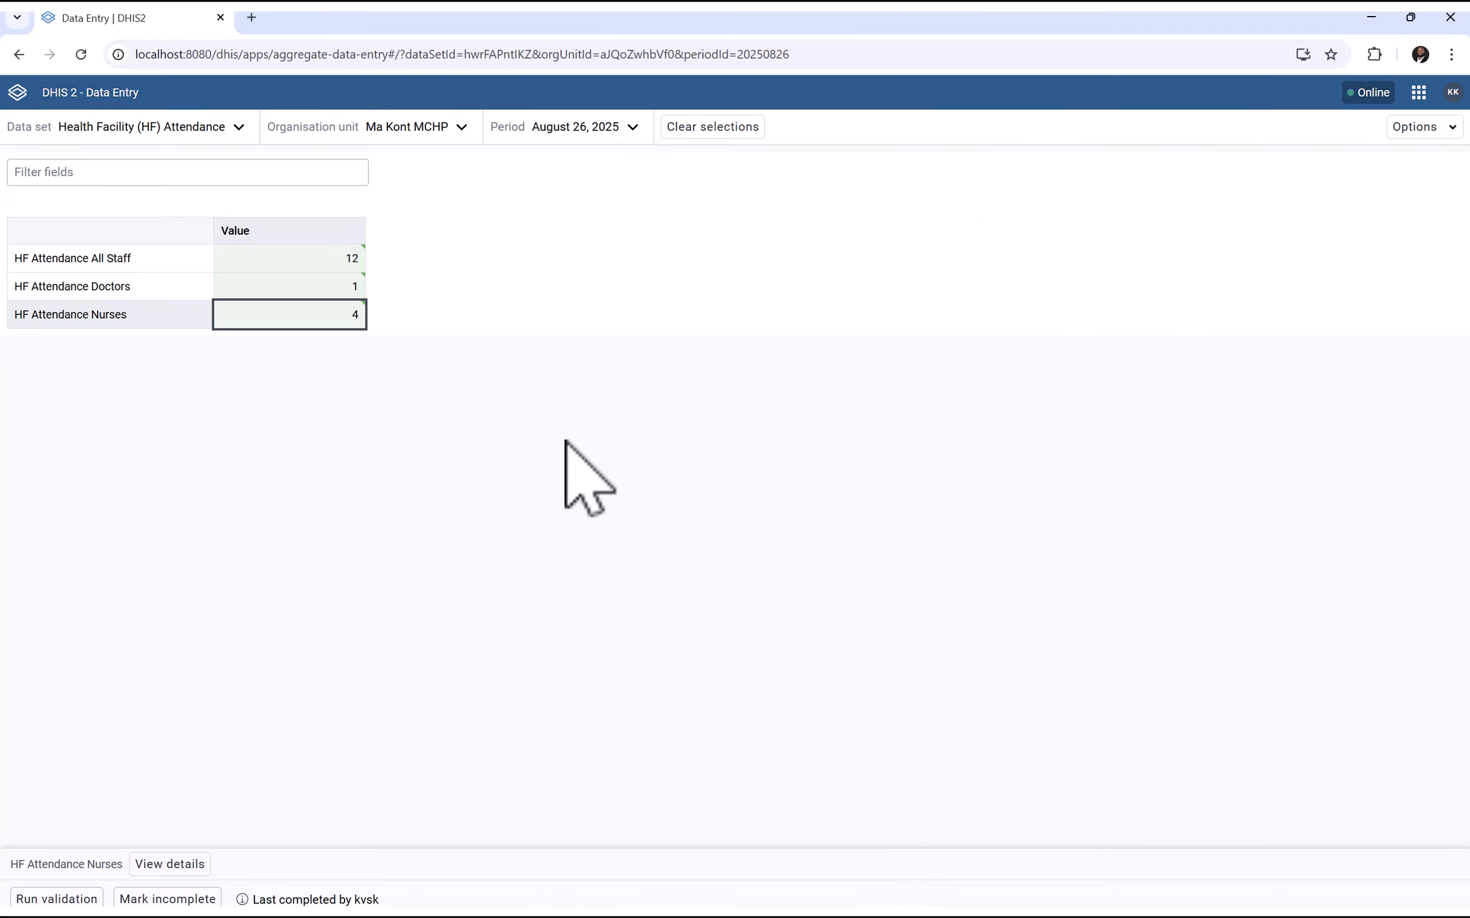
pyautogui.click(17, 94)
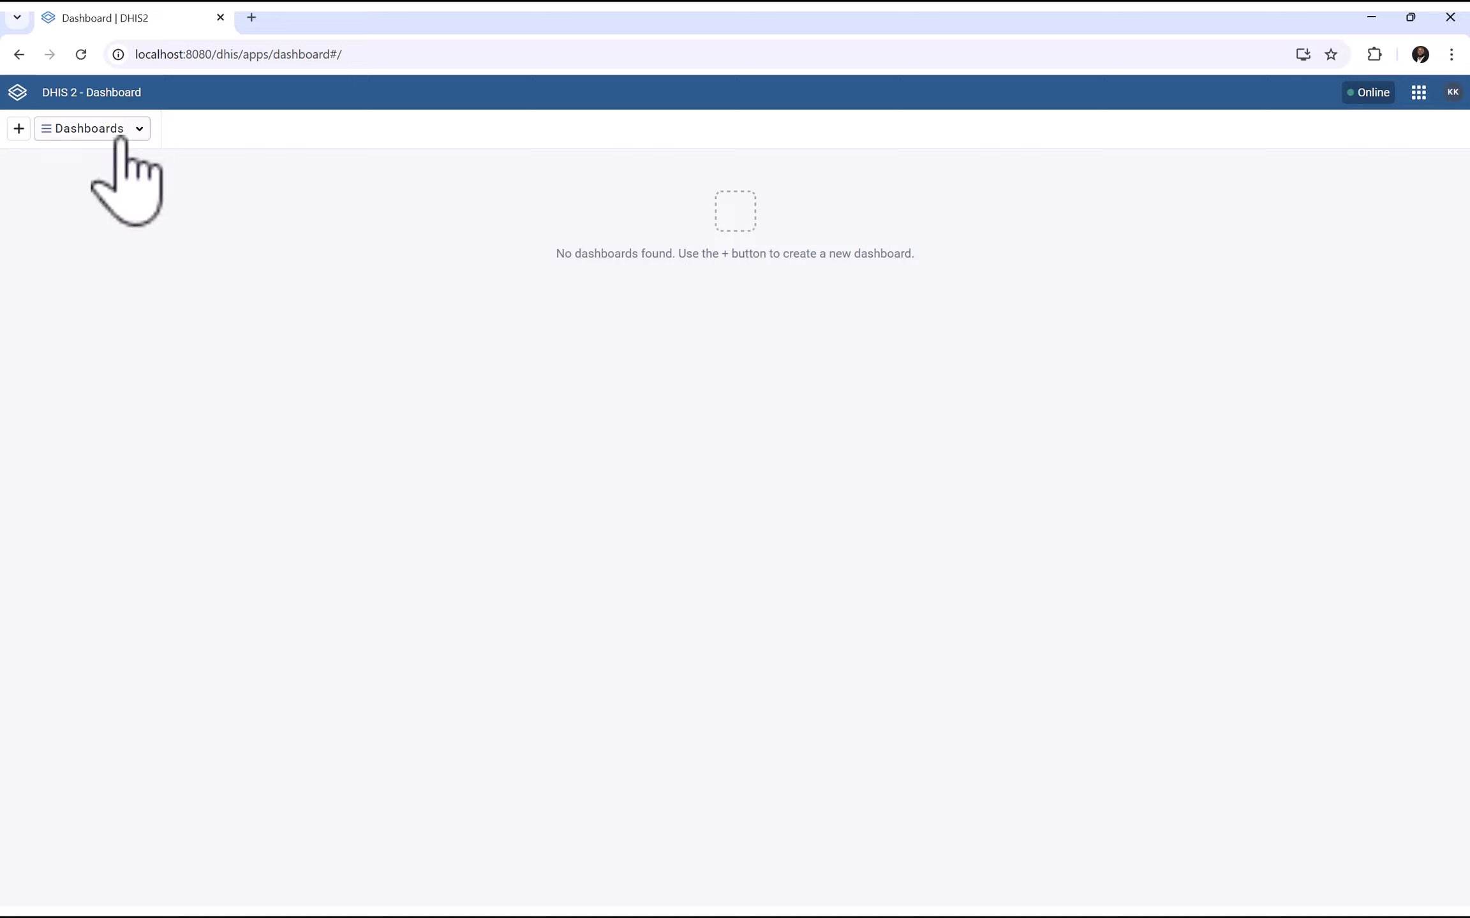
pyautogui.click(81, 54)
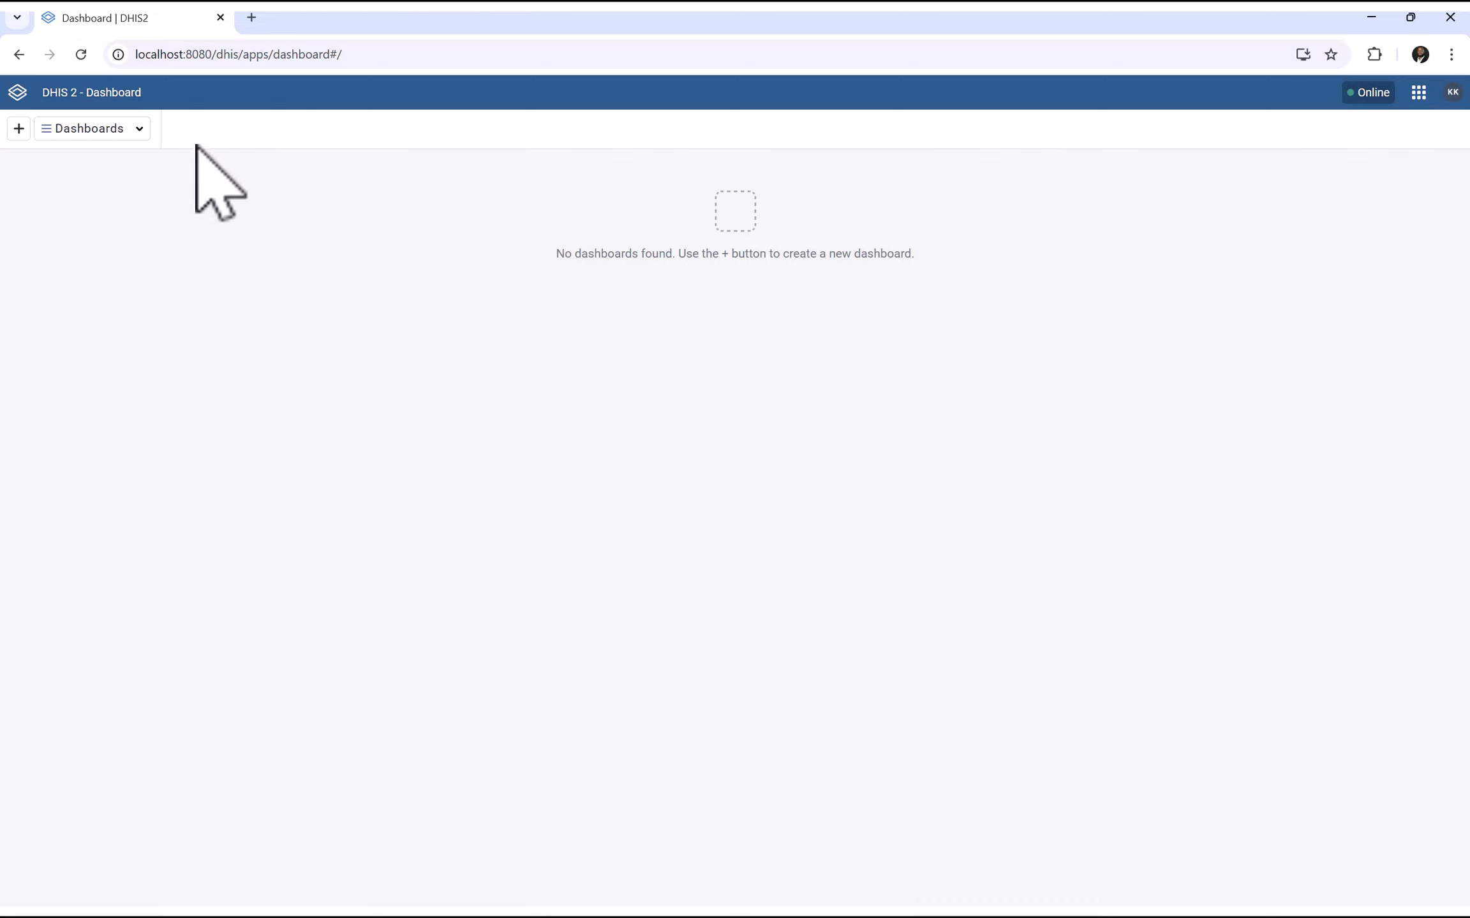
pyautogui.click(116, 129)
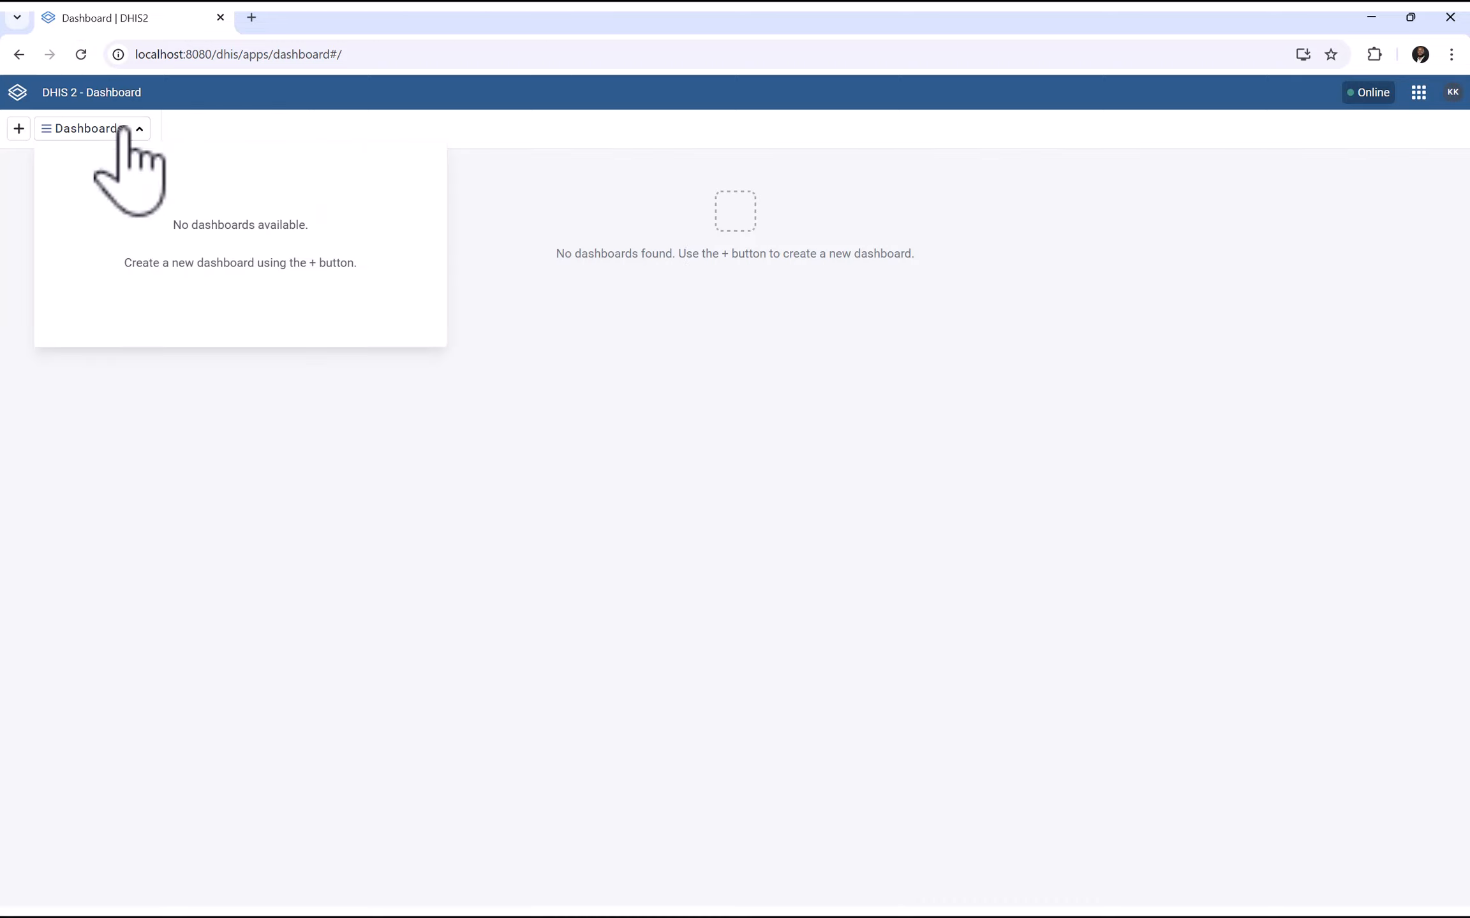
pyautogui.click(660, 528)
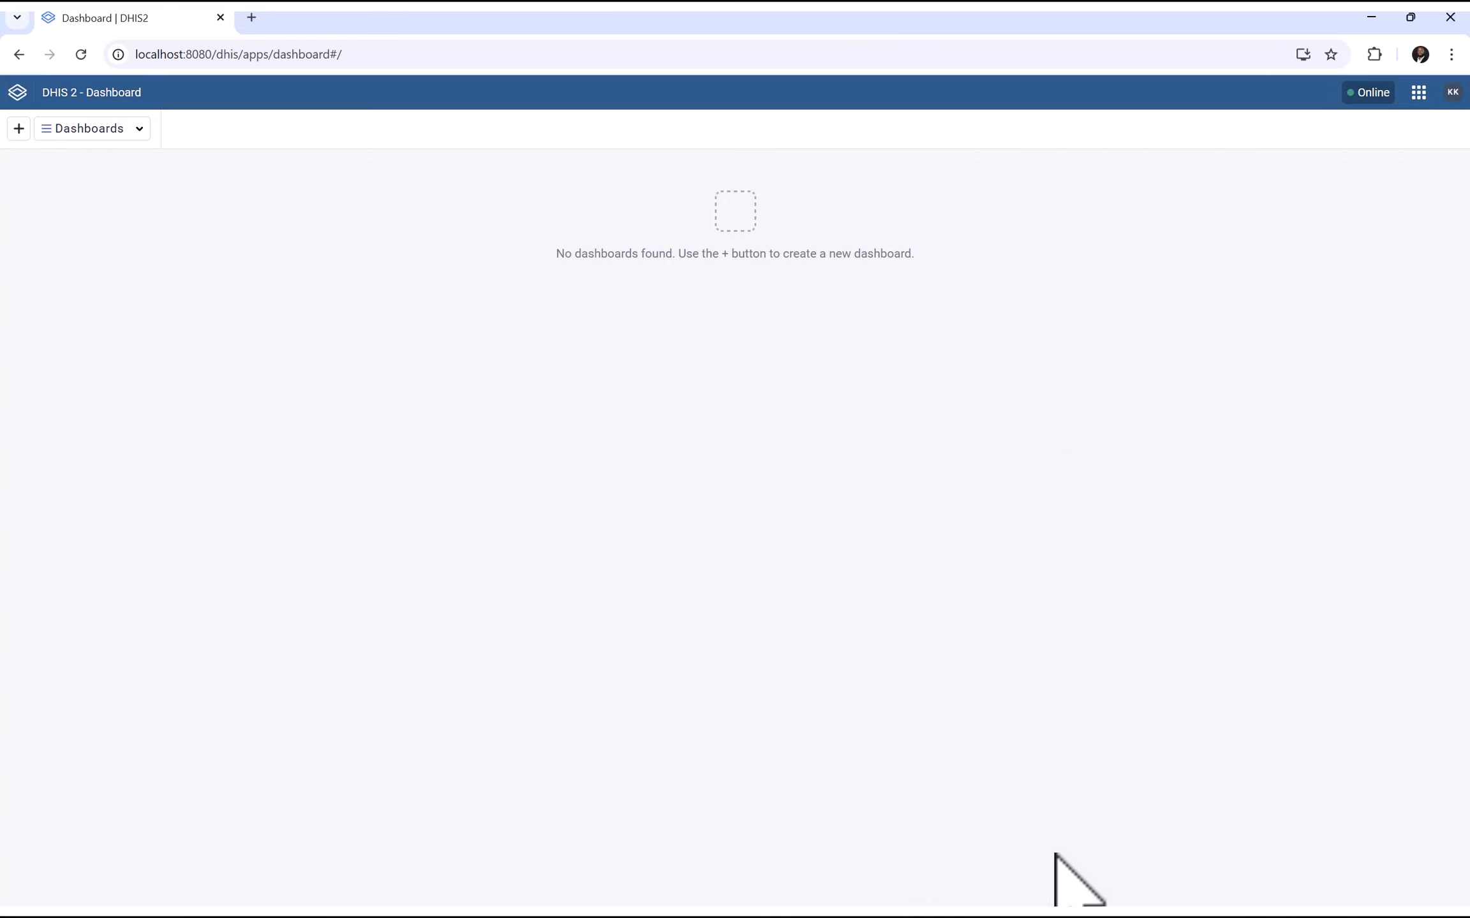
pyautogui.press('super')
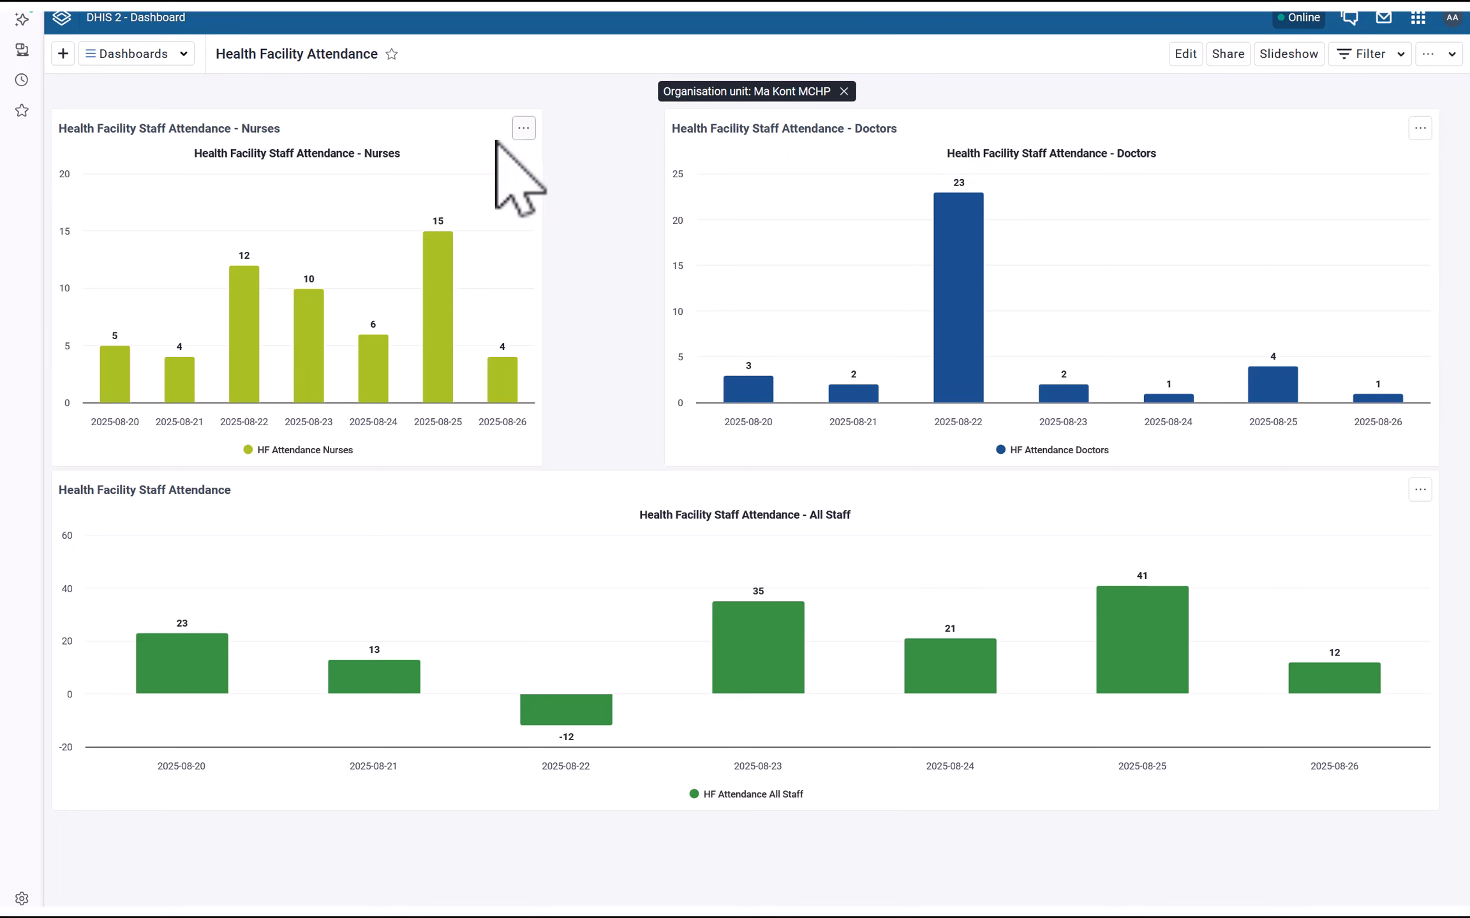
# Add the searched user to the dashboard's sharing with View only access
pyautogui.click(1228, 55)
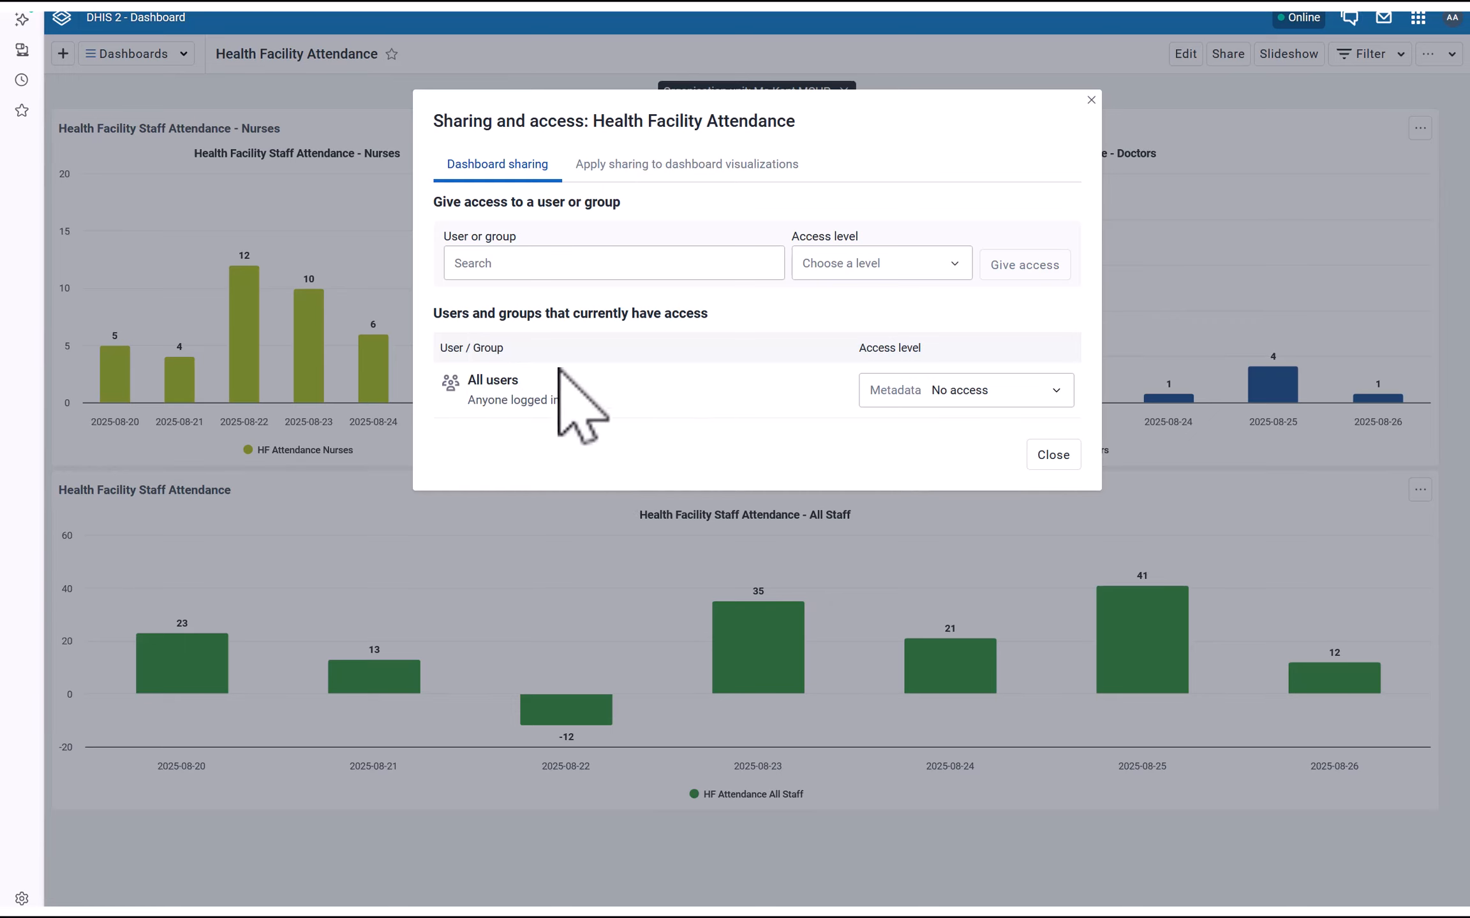
pyautogui.click(986, 392)
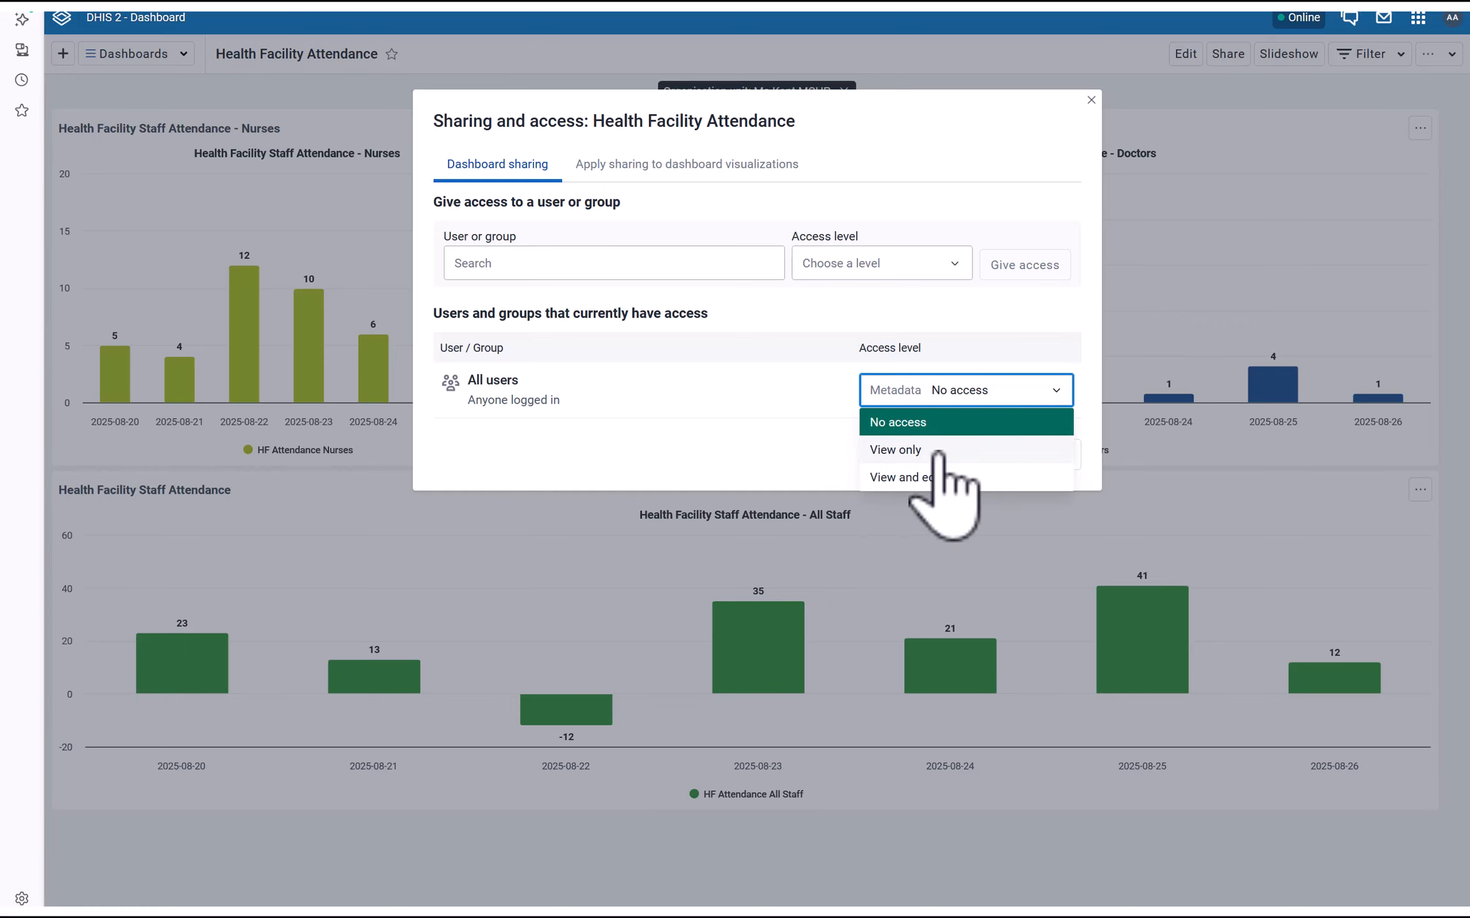
pyautogui.click(721, 430)
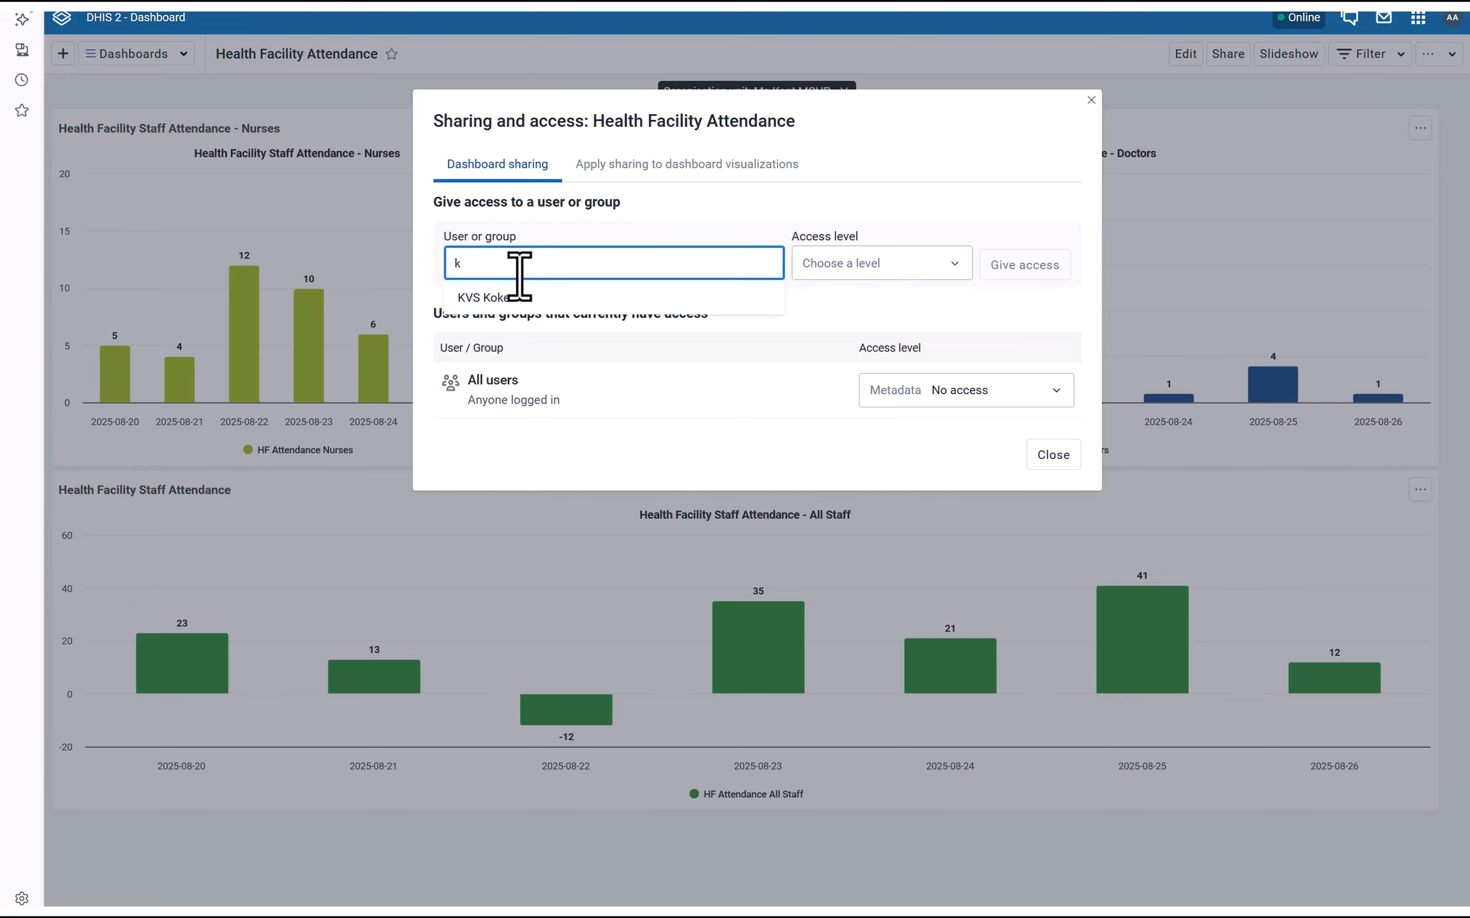
pyautogui.click(519, 276)
pyautogui.write('k')
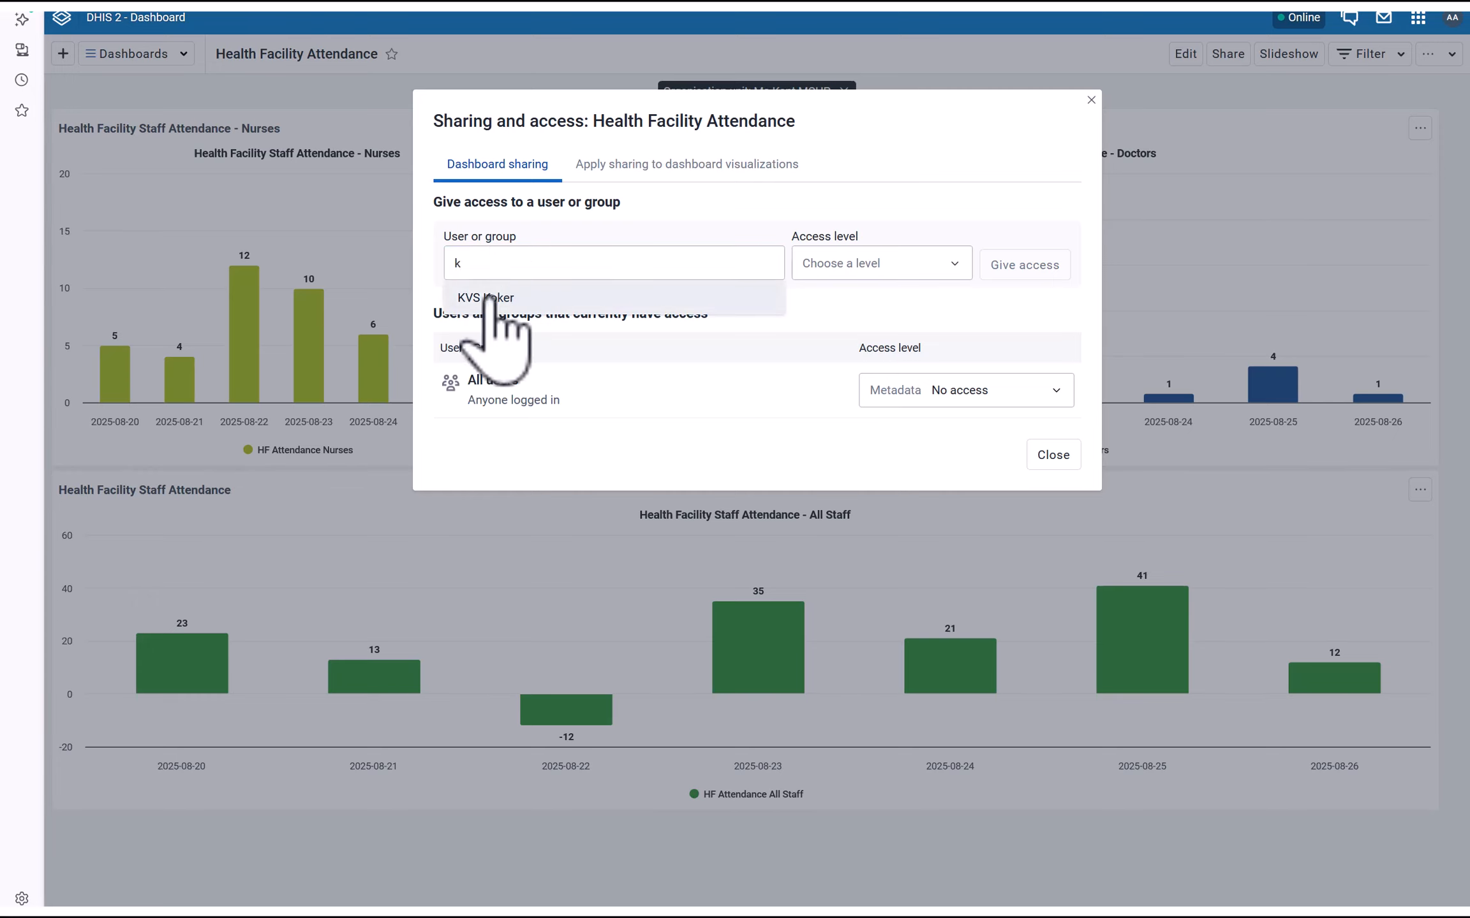
pyautogui.click(491, 297)
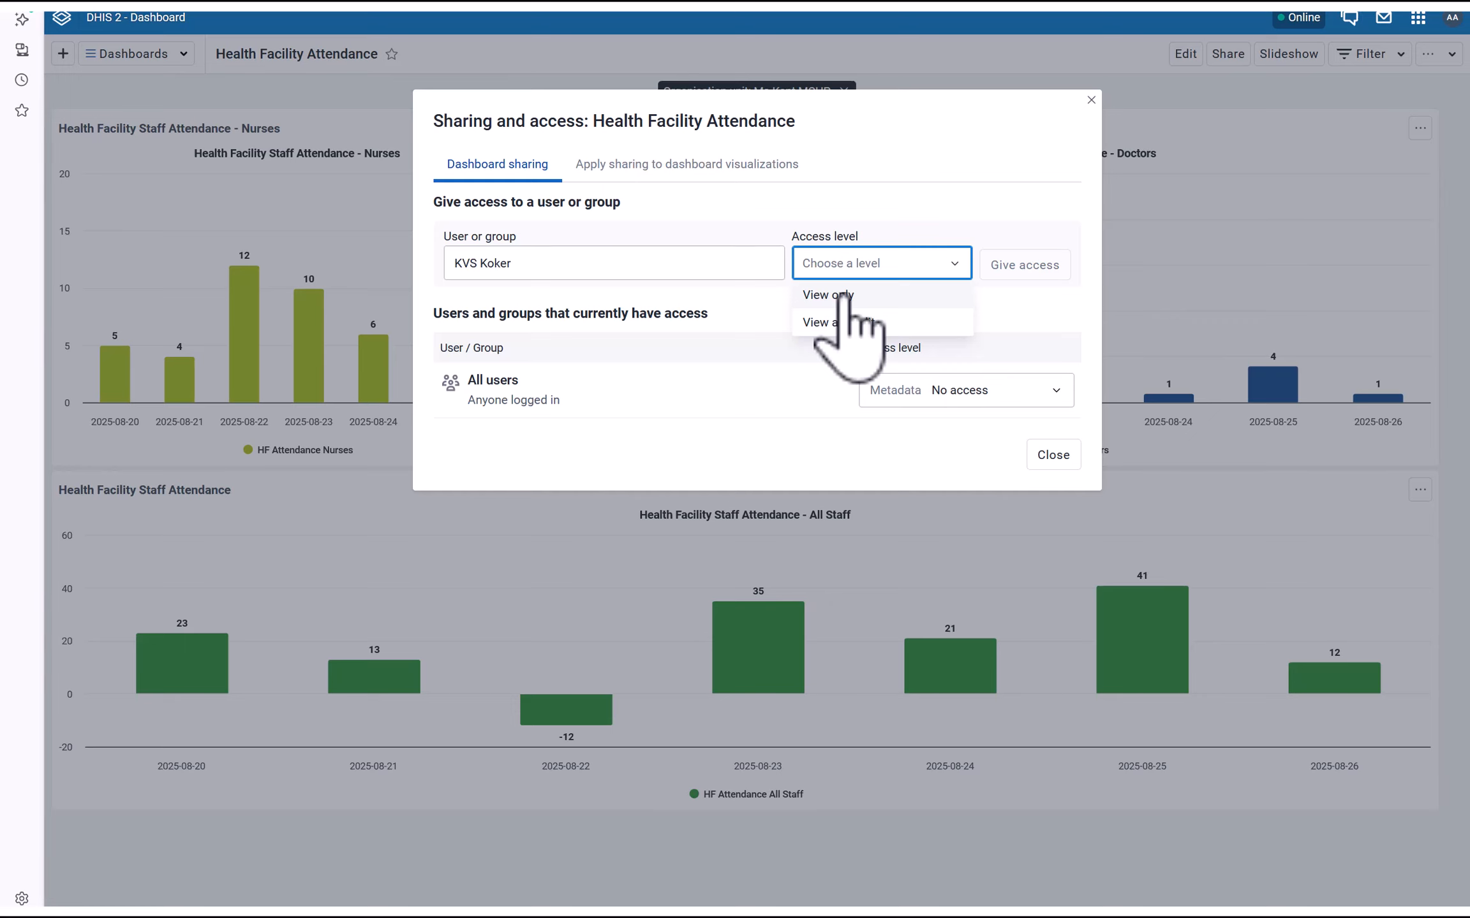
pyautogui.click(845, 297)
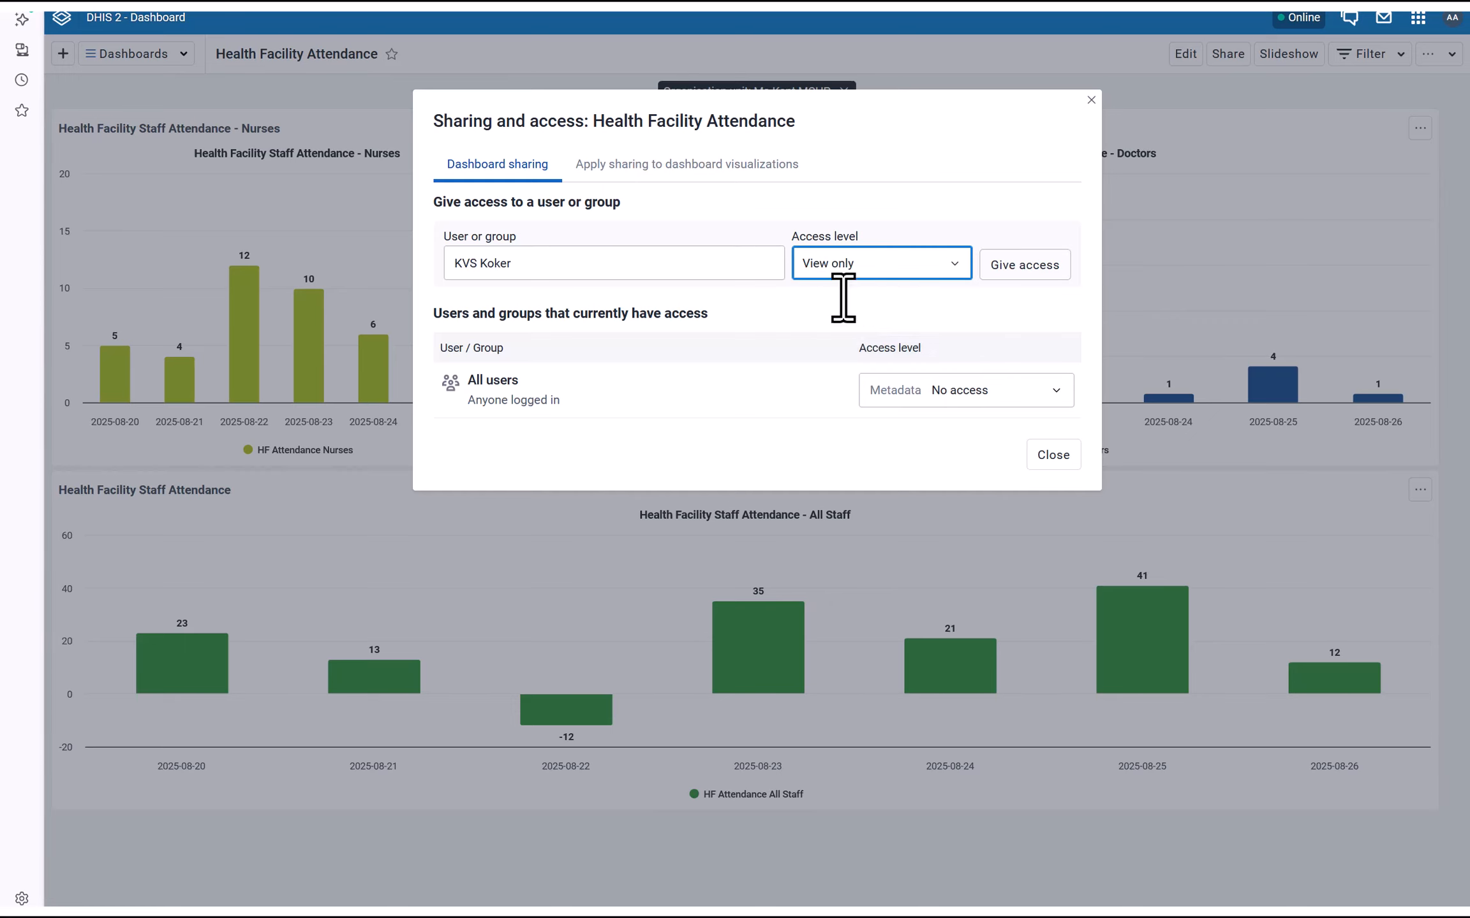
pyautogui.click(1028, 268)
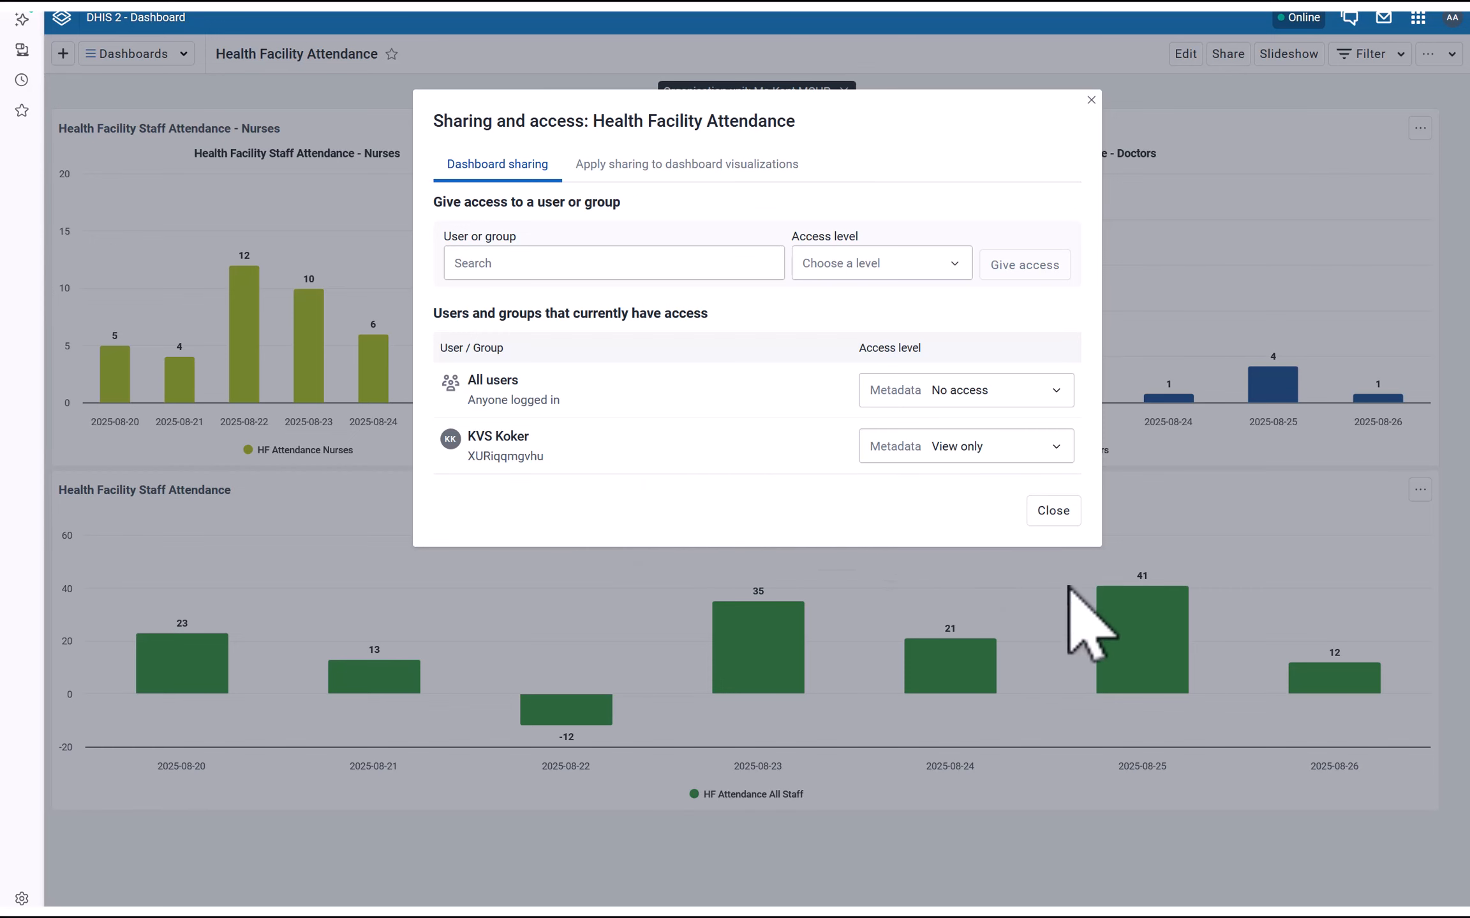
pyautogui.click(1053, 510)
# In the other user's browser window, reload and check the Dashboards list, then switch back
pyautogui.press('super')
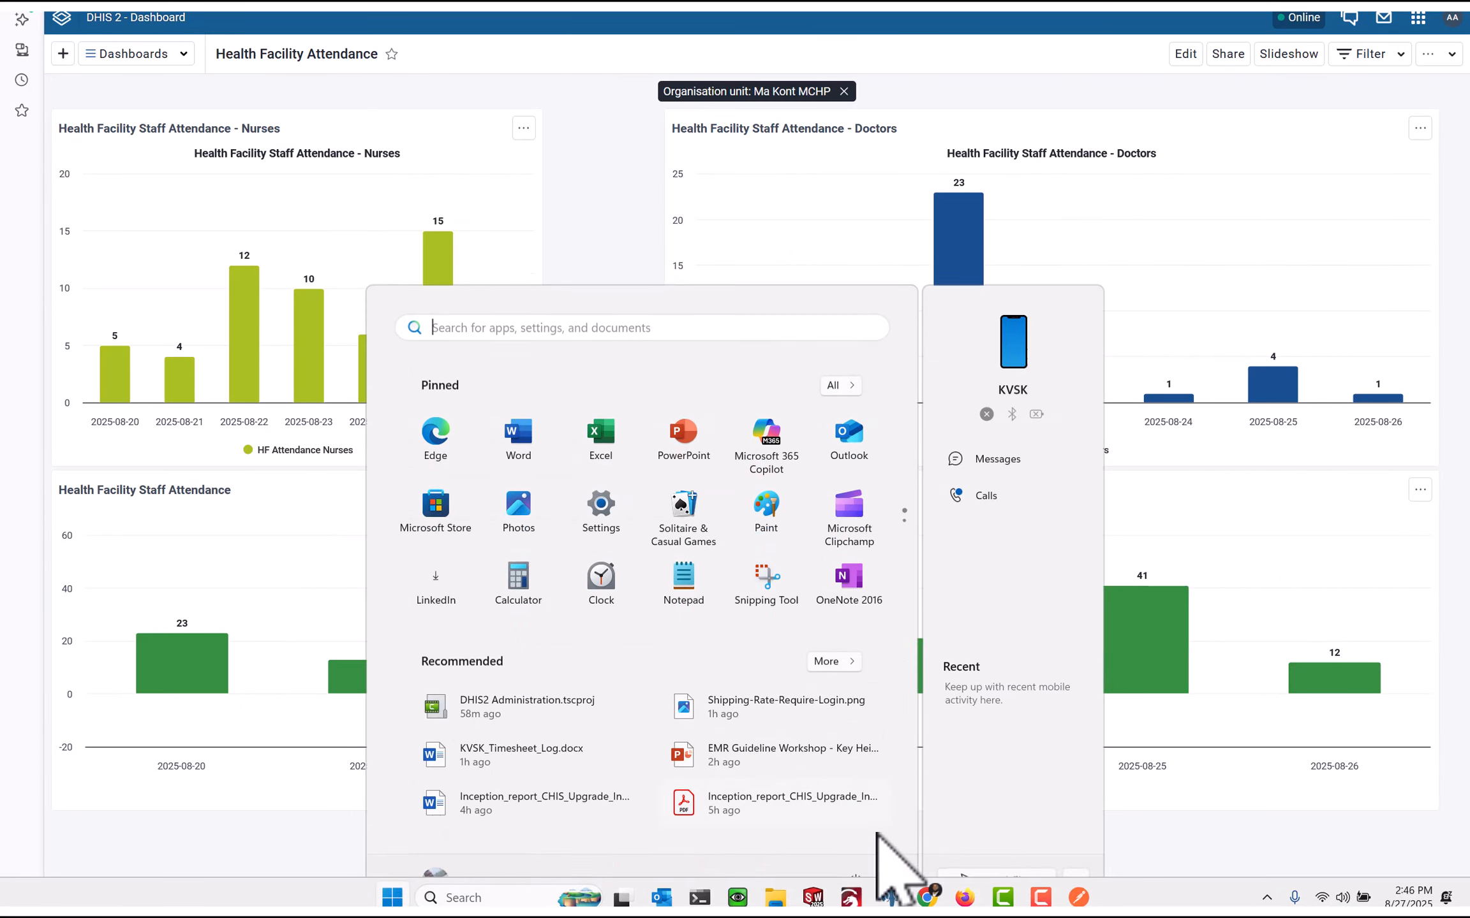
pyautogui.moveTo(928, 896)
pyautogui.click(928, 807)
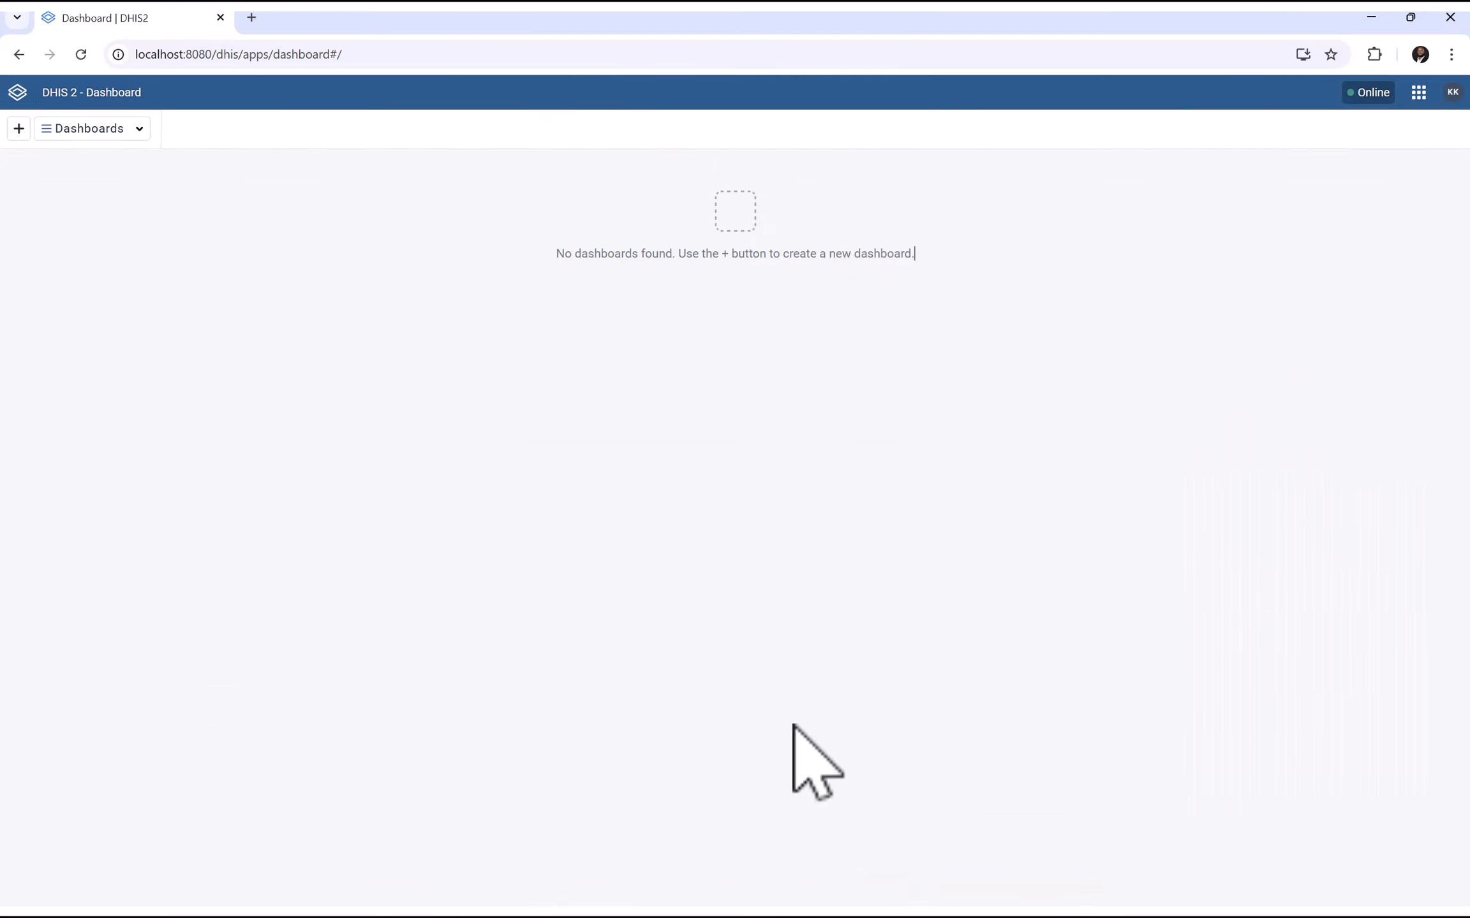
pyautogui.click(81, 54)
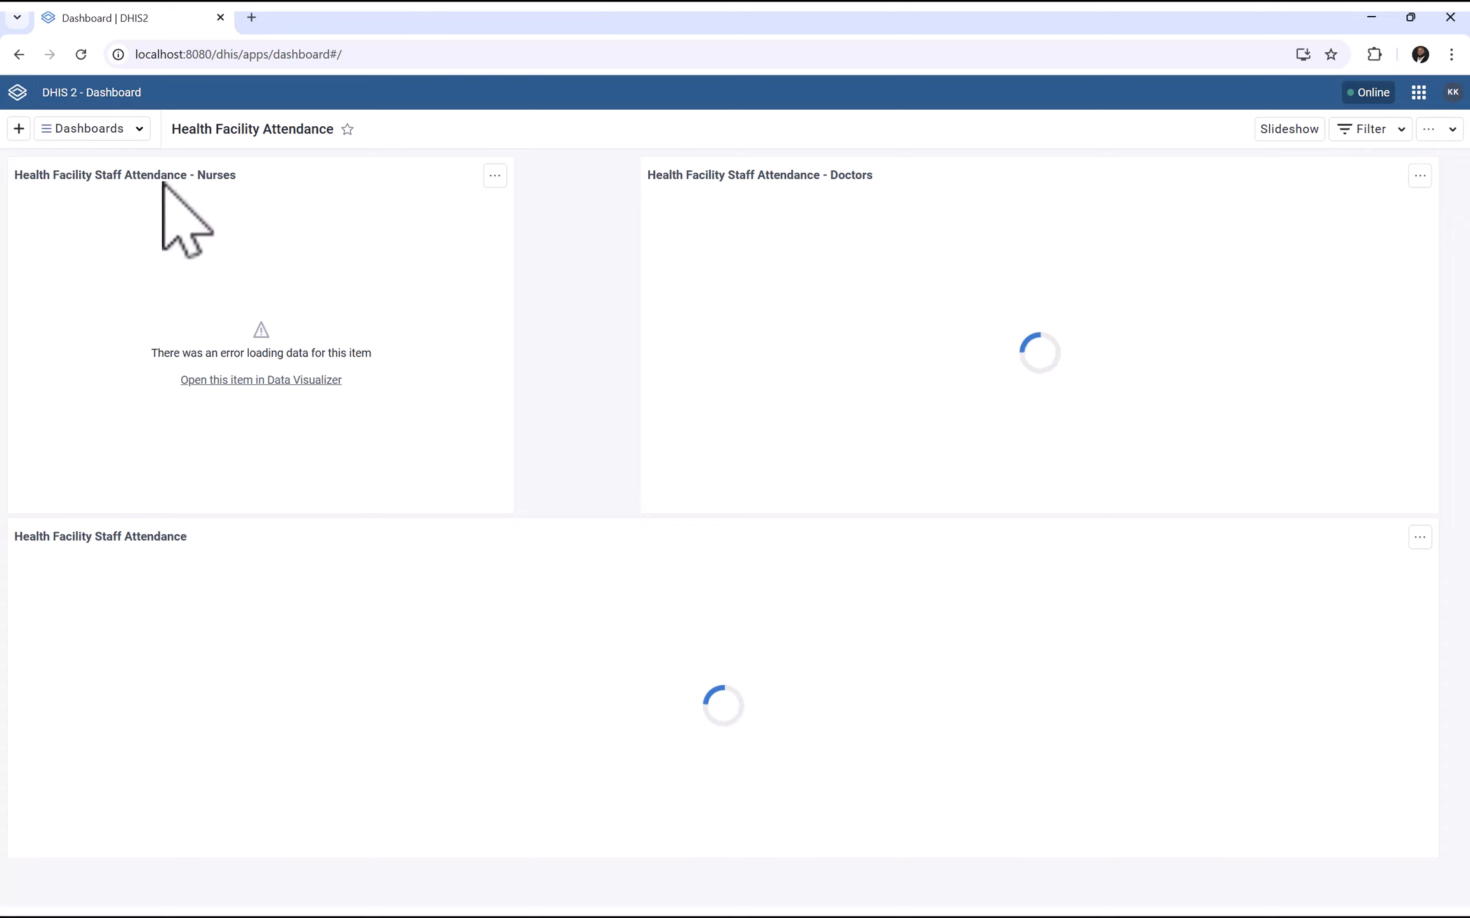
pyautogui.click(128, 131)
pyautogui.click(552, 294)
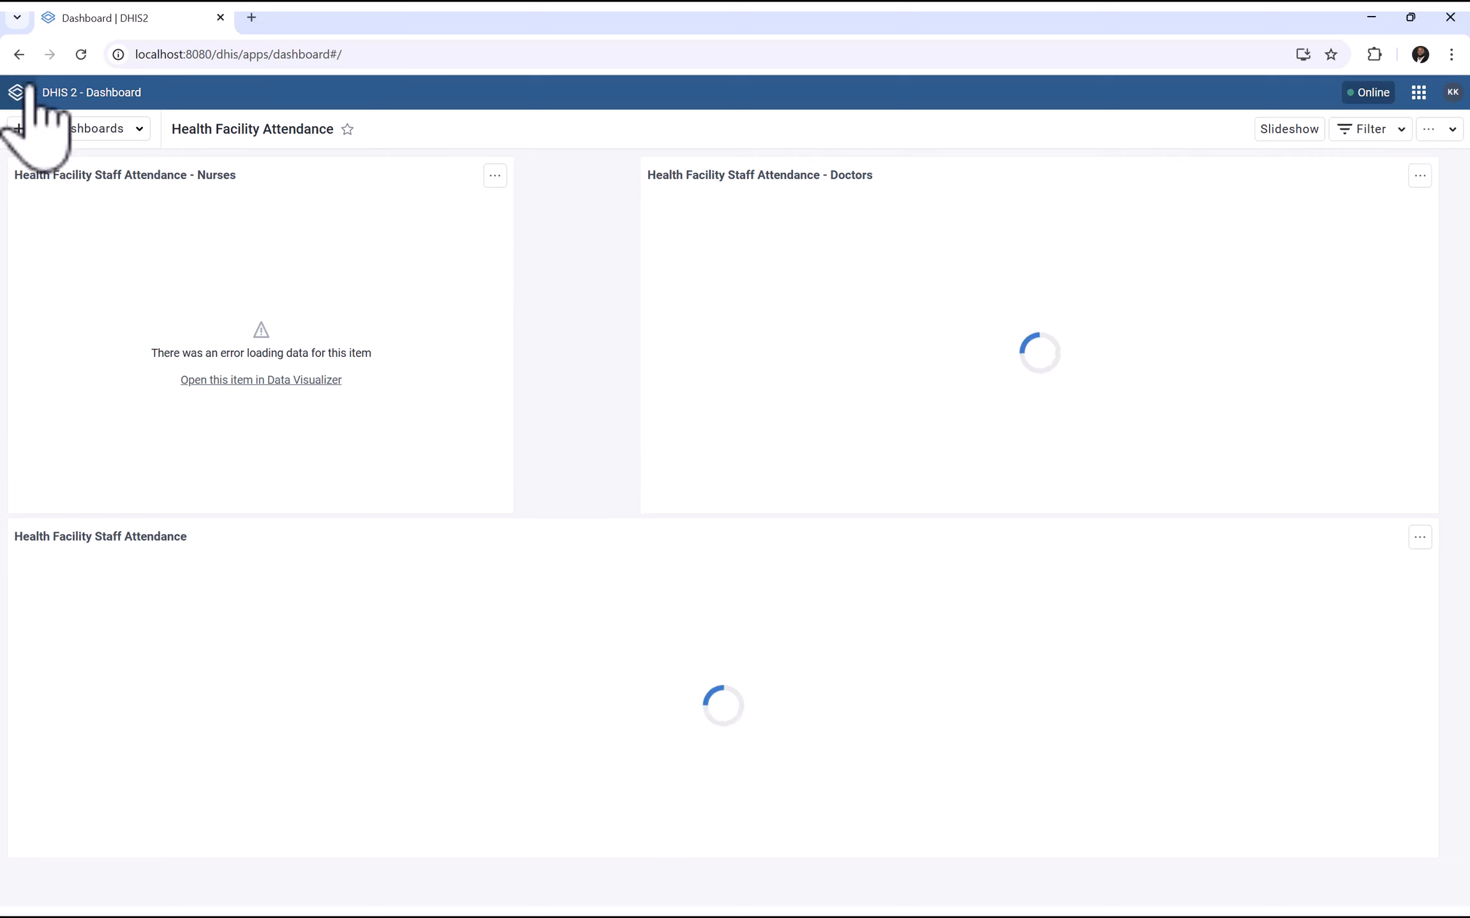
pyautogui.click(87, 59)
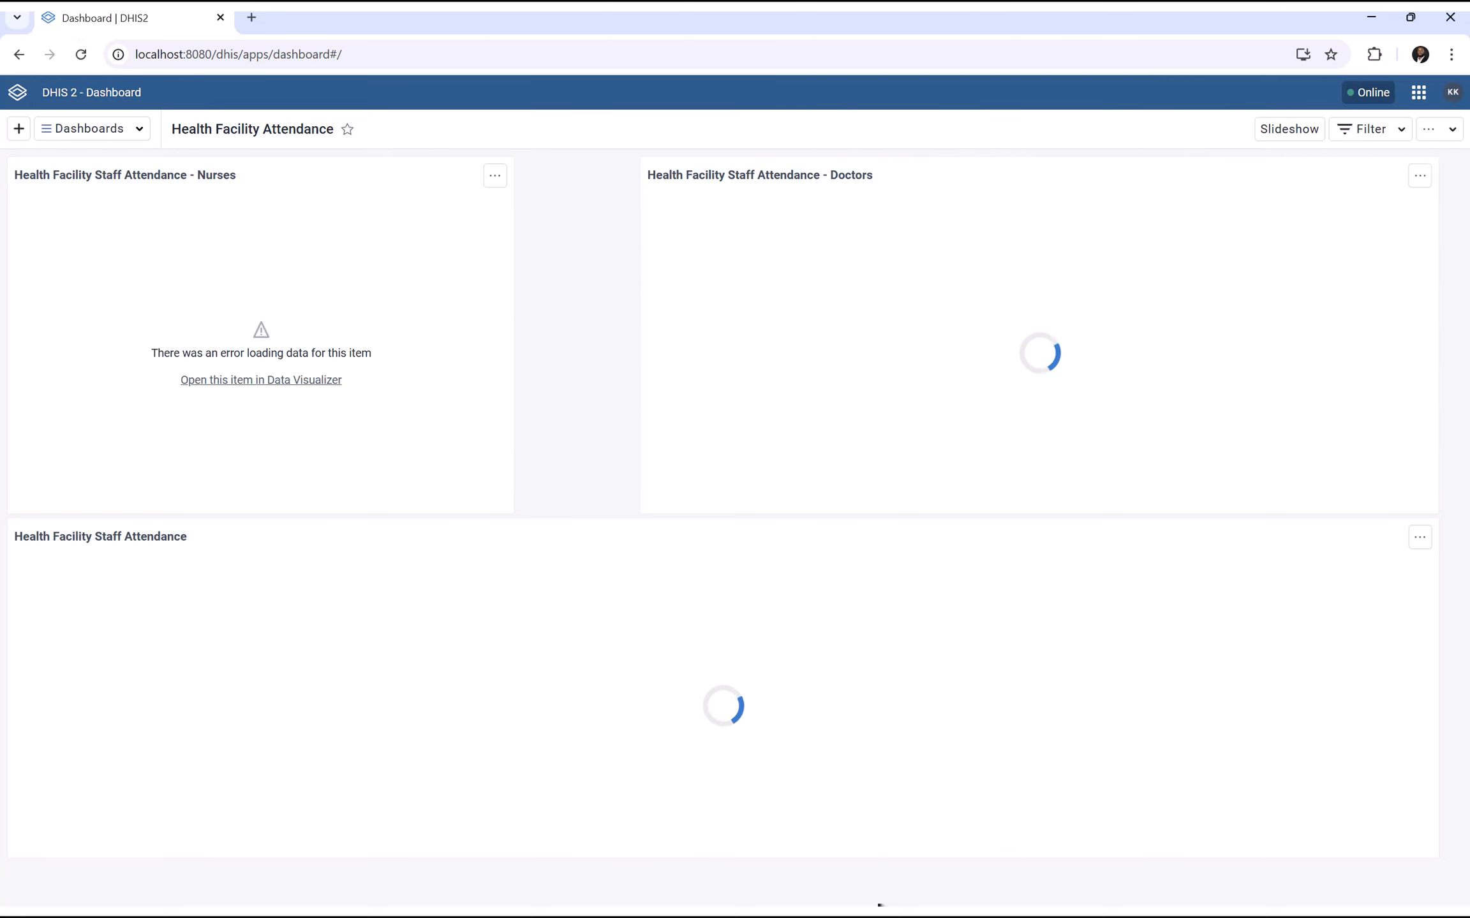
pyautogui.press('super')
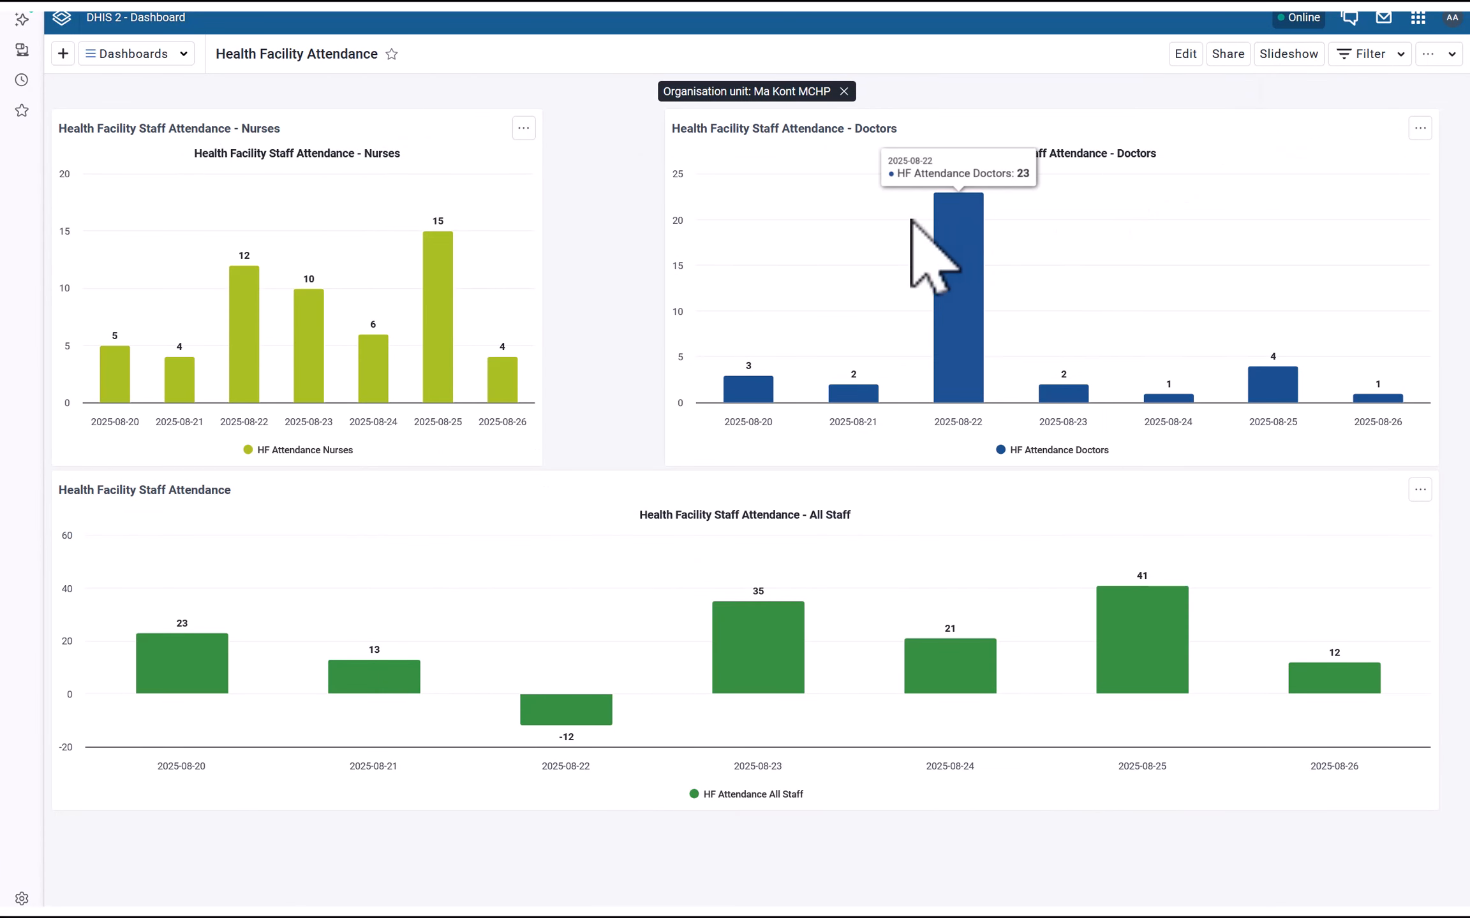
# Launch Data Visualizer via 'vis' and open the Health Facility Staff Attendance chart
pyautogui.click(1417, 18)
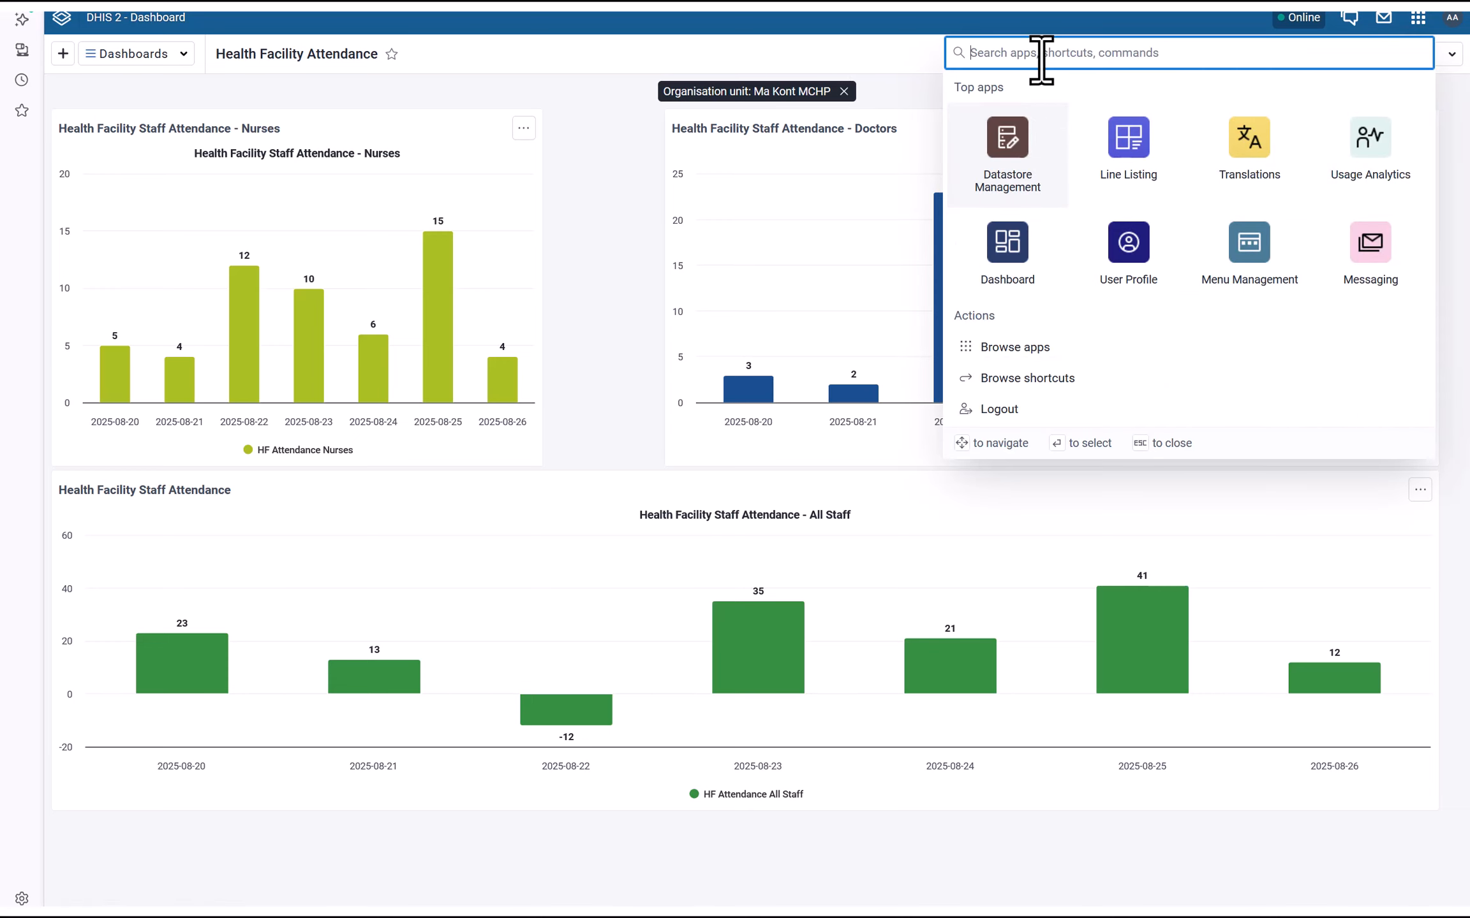
pyautogui.write('vis')
pyautogui.press('Return')
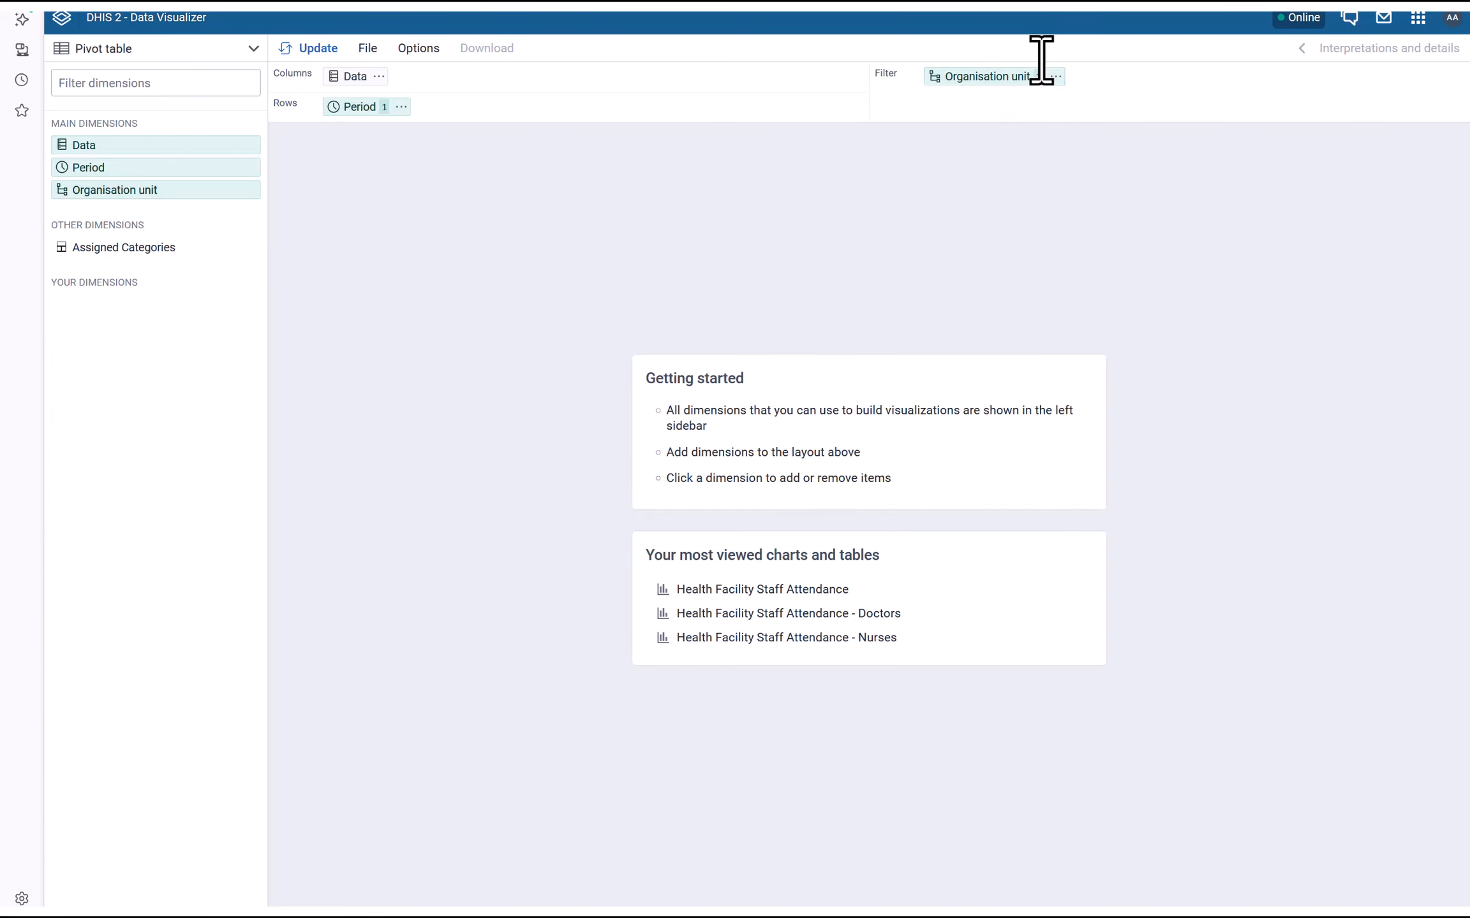
pyautogui.click(369, 51)
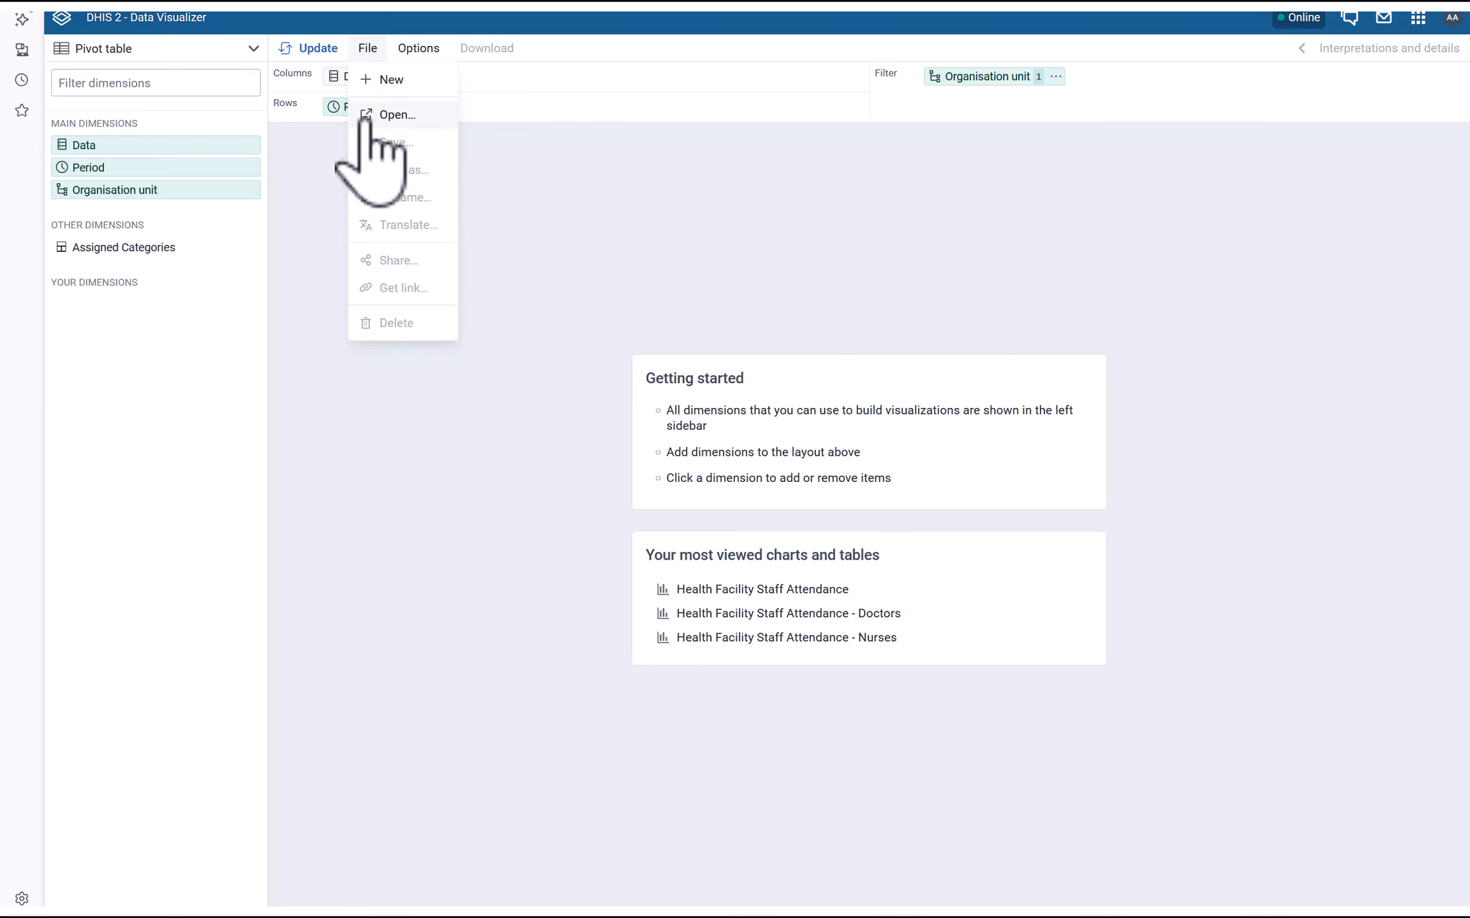
pyautogui.click(368, 118)
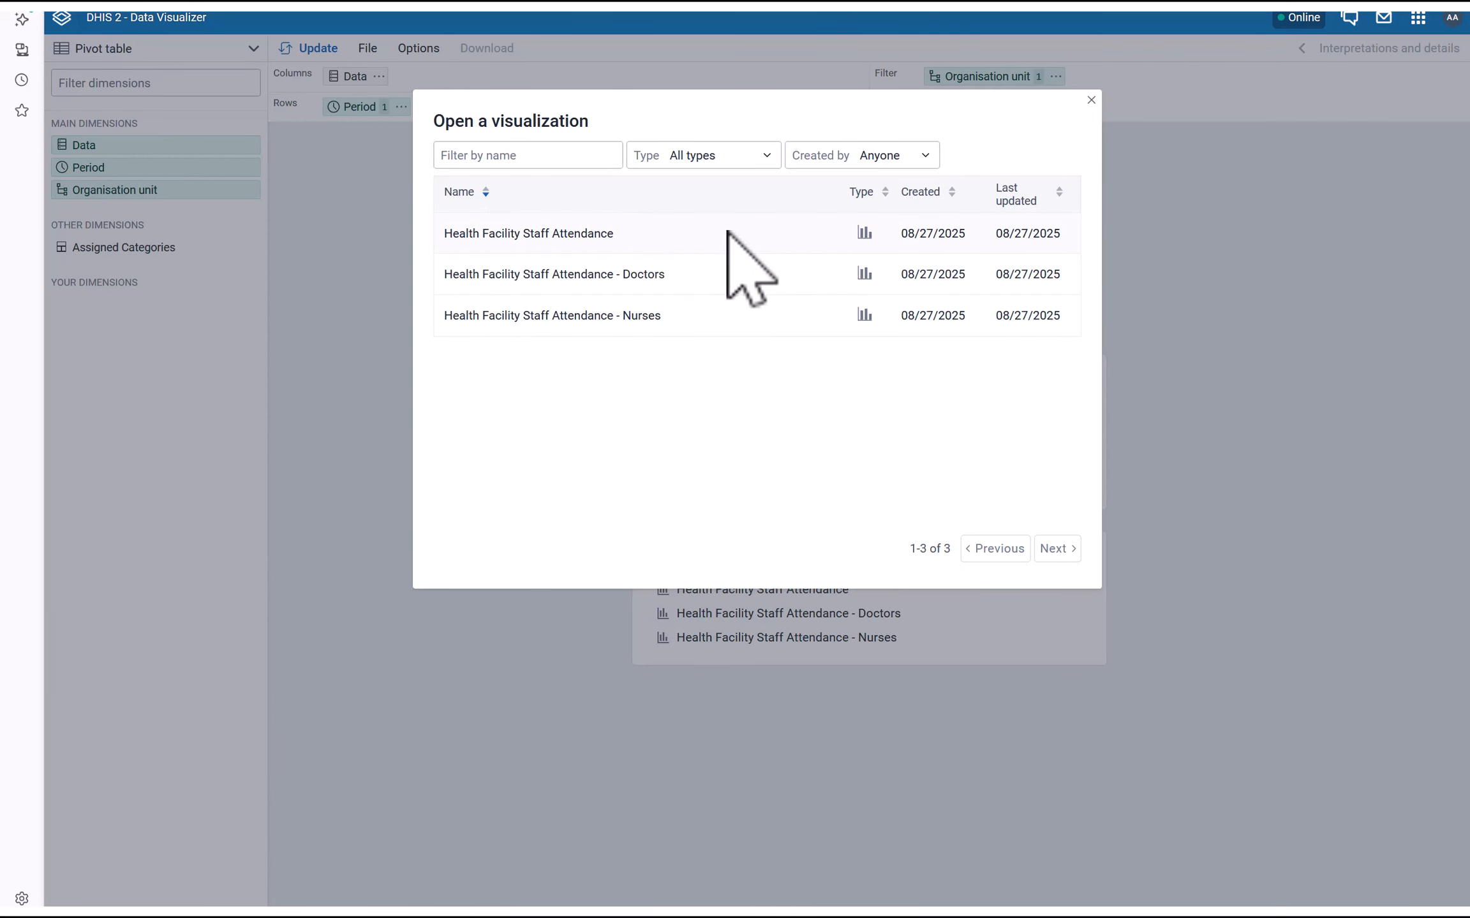
pyautogui.click(518, 236)
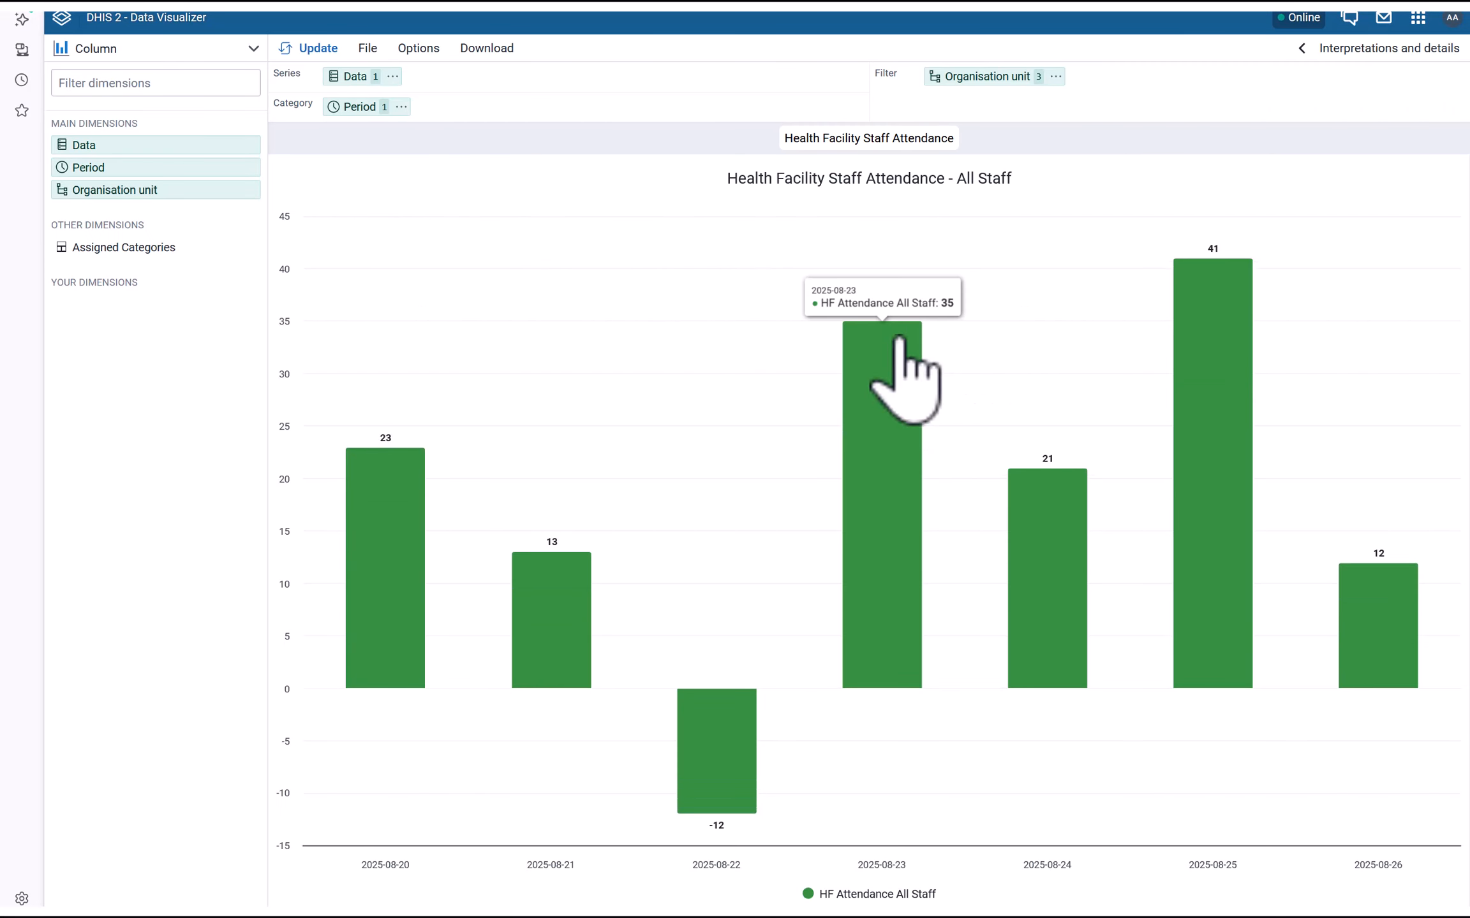
# Share the chart with the other user at View only access
pyautogui.click(367, 50)
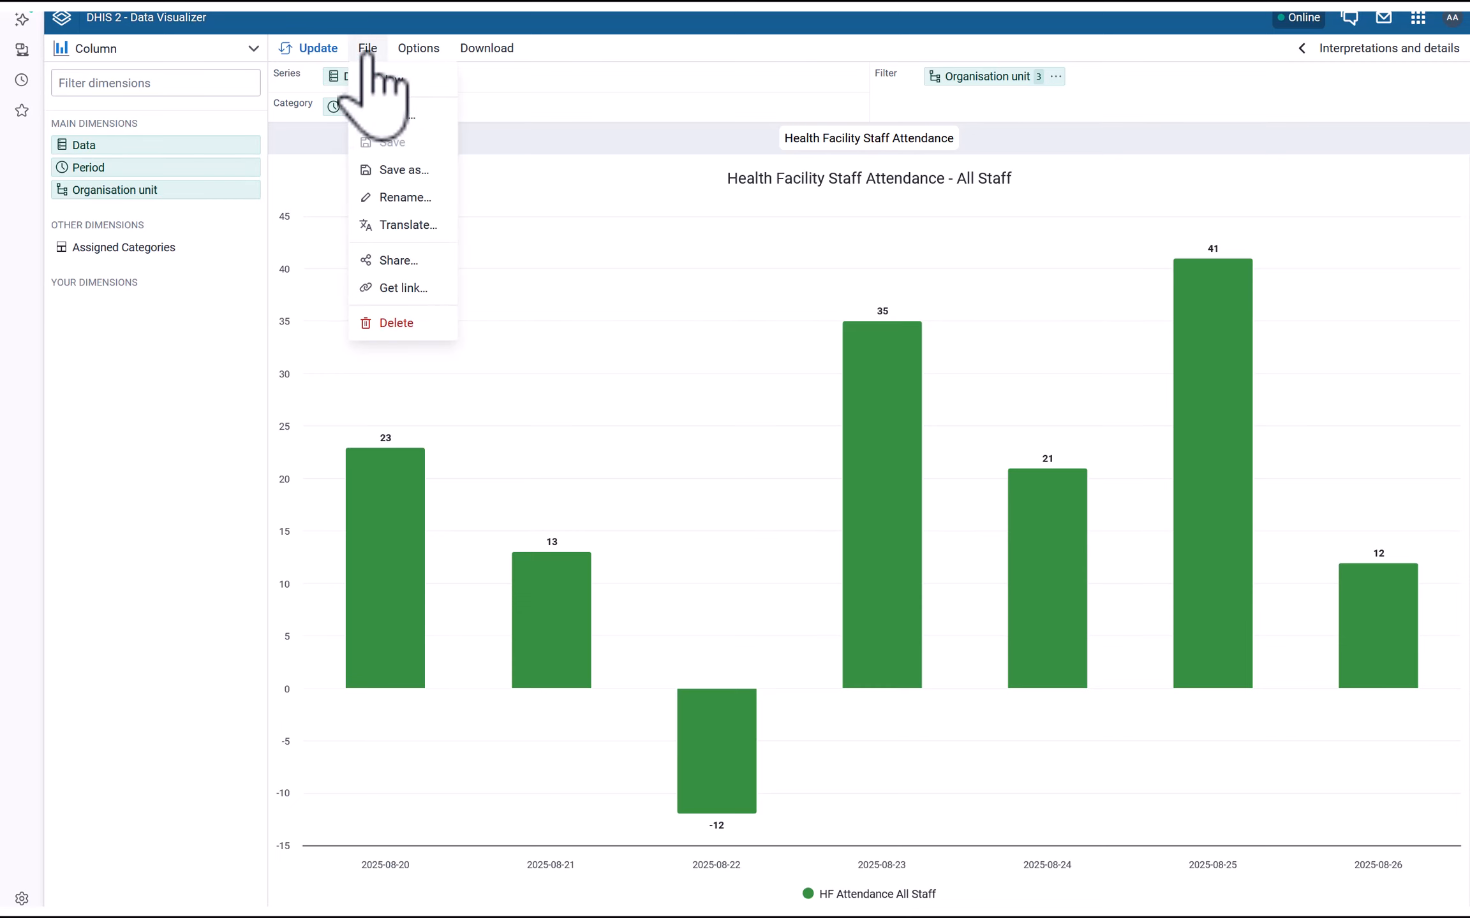
pyautogui.click(399, 260)
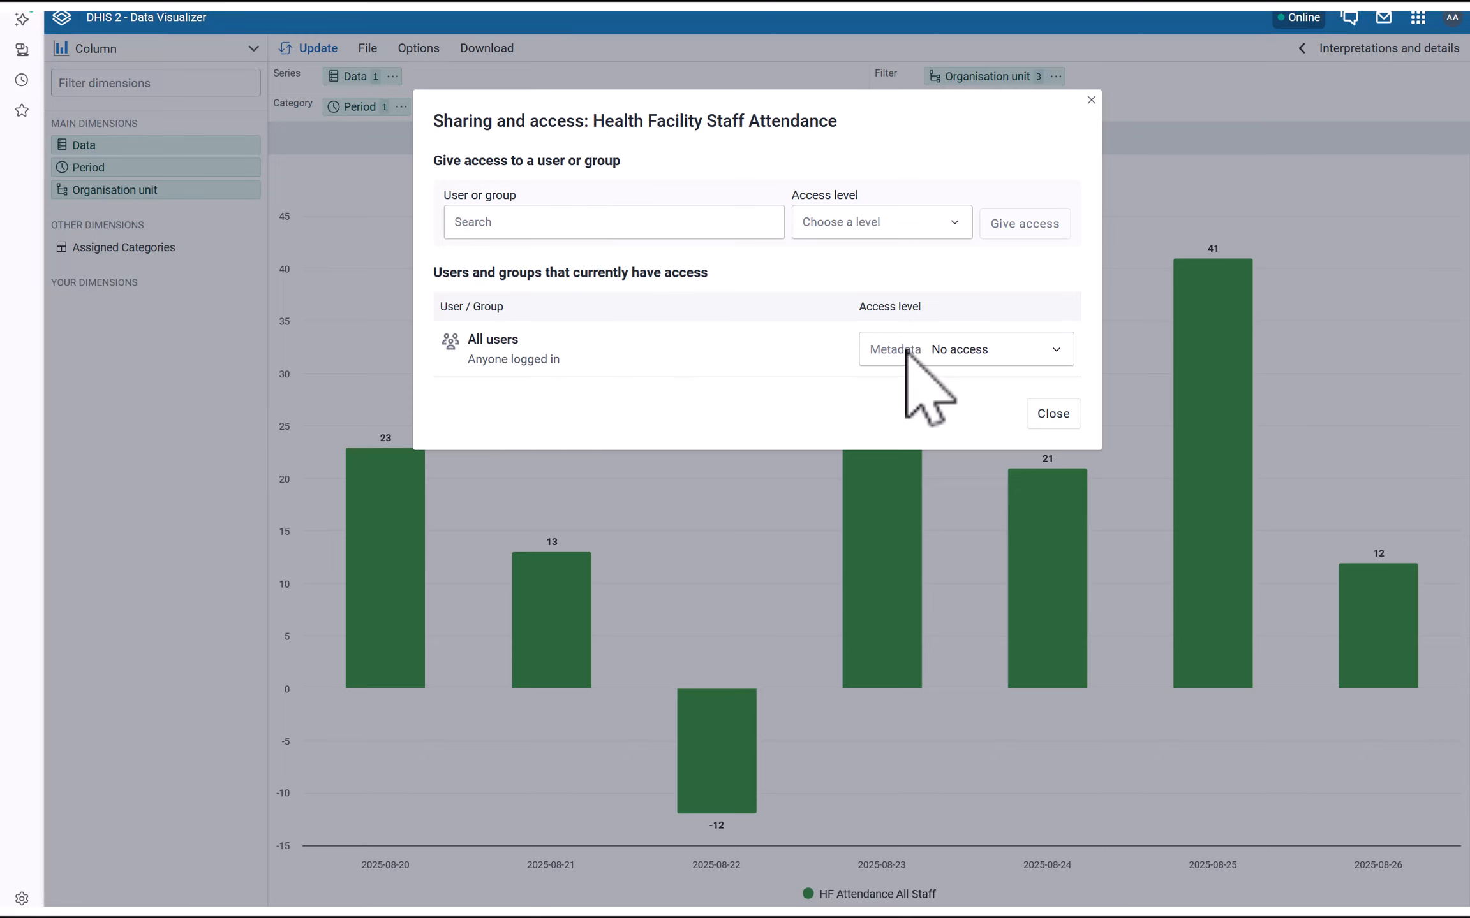
pyautogui.click(553, 222)
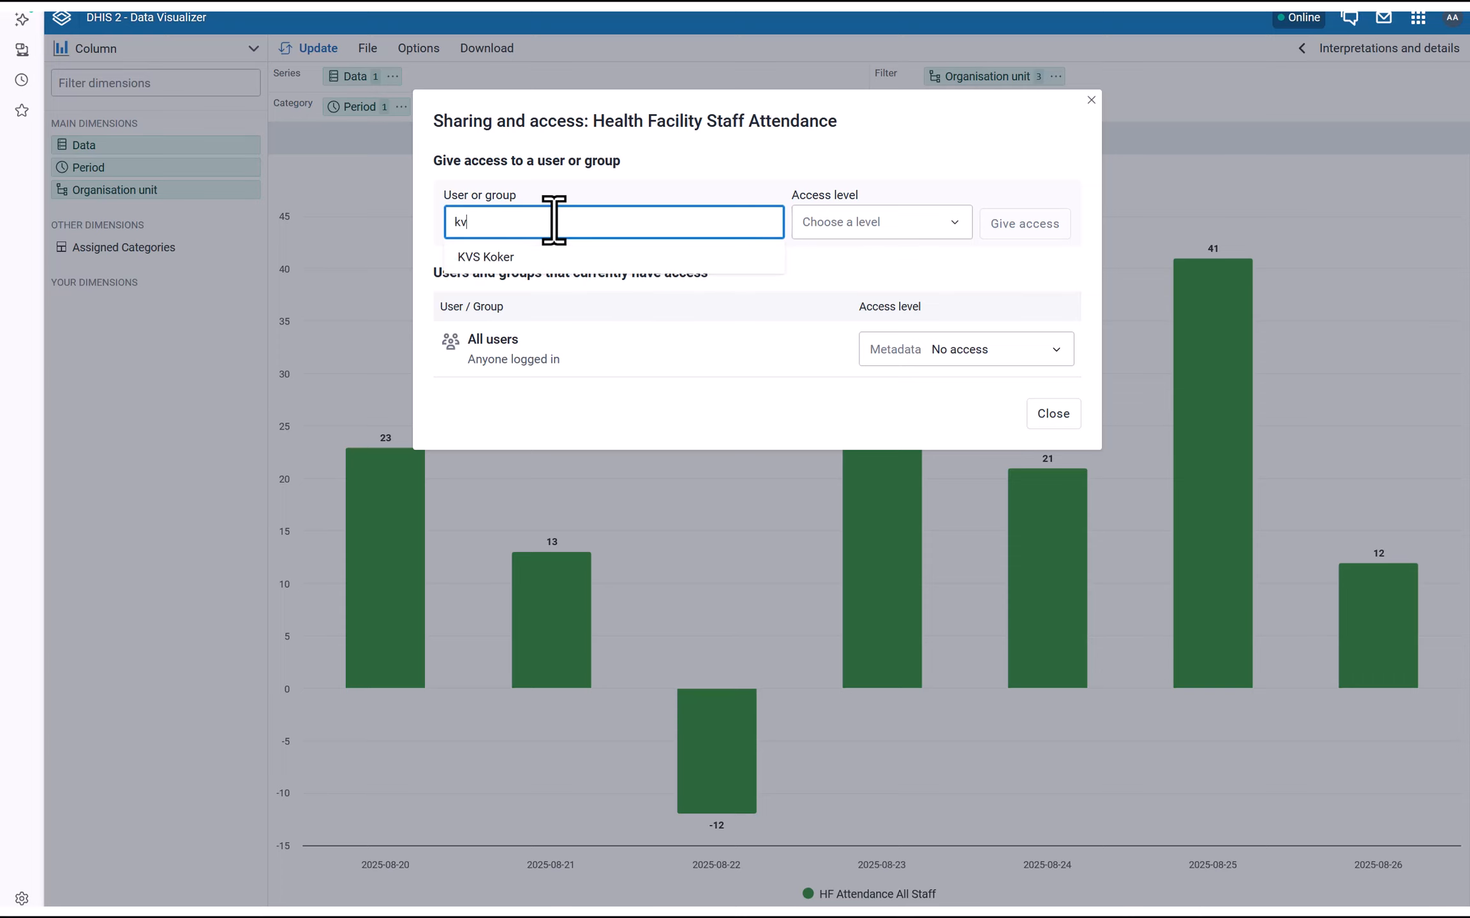
pyautogui.click(501, 257)
pyautogui.click(835, 224)
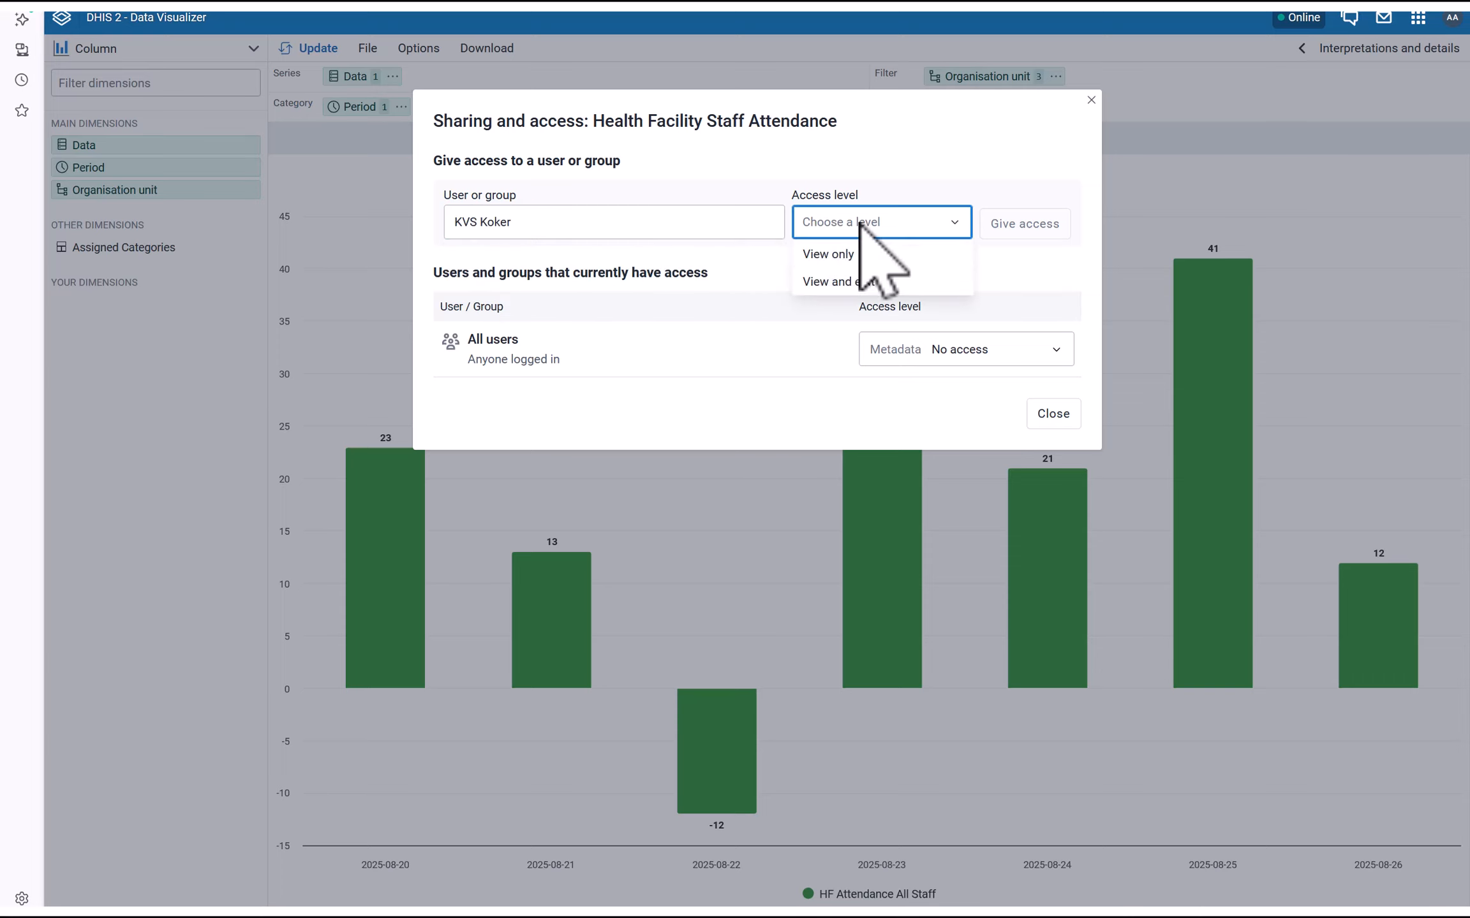
pyautogui.click(833, 257)
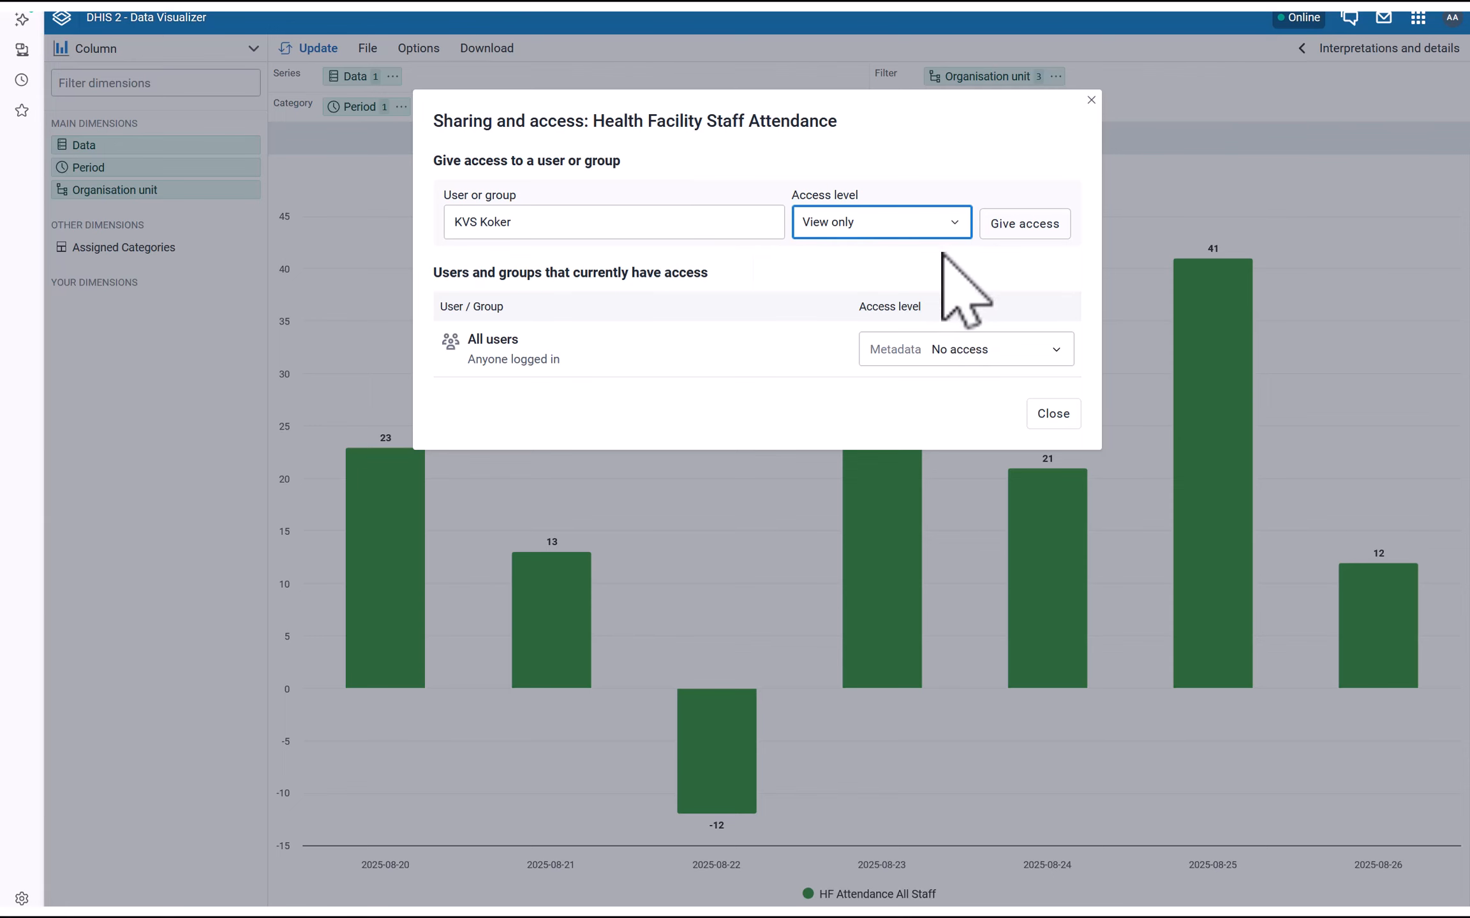
pyautogui.click(1024, 226)
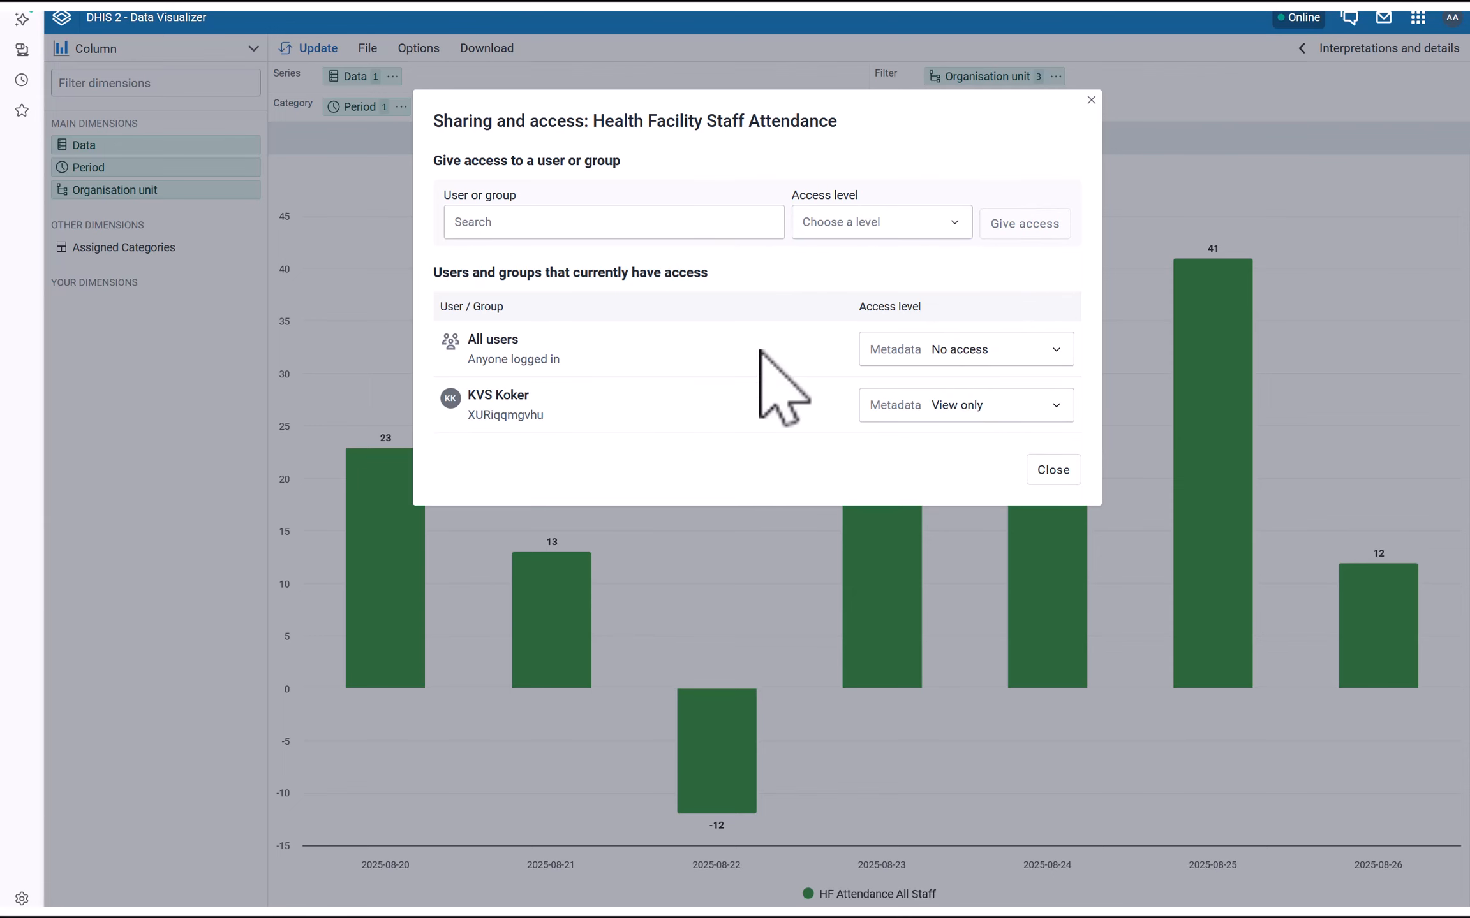
pyautogui.click(1053, 469)
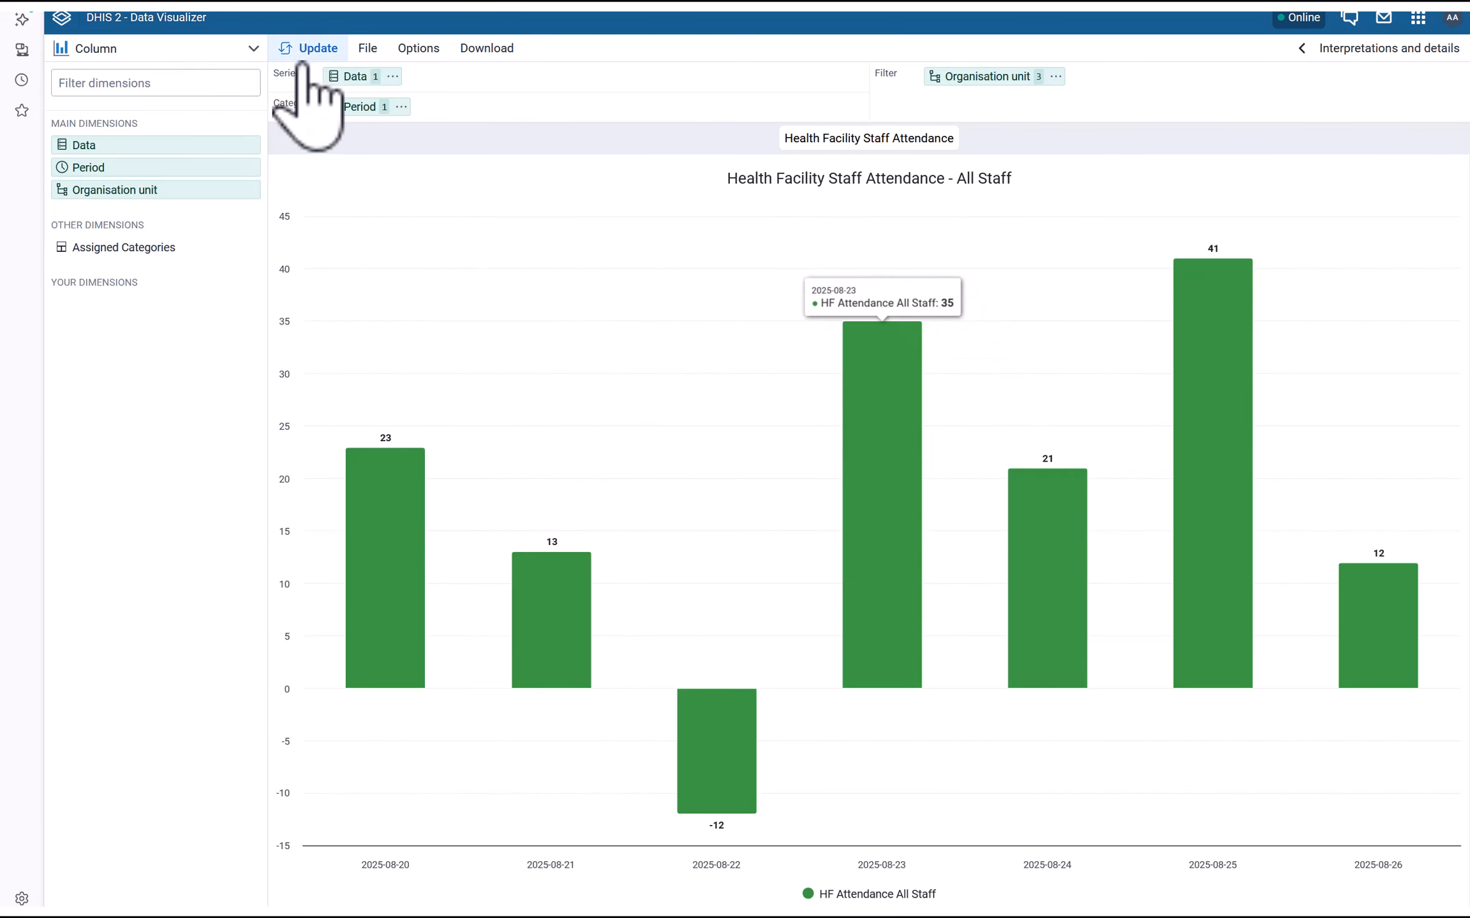
pyautogui.click(369, 48)
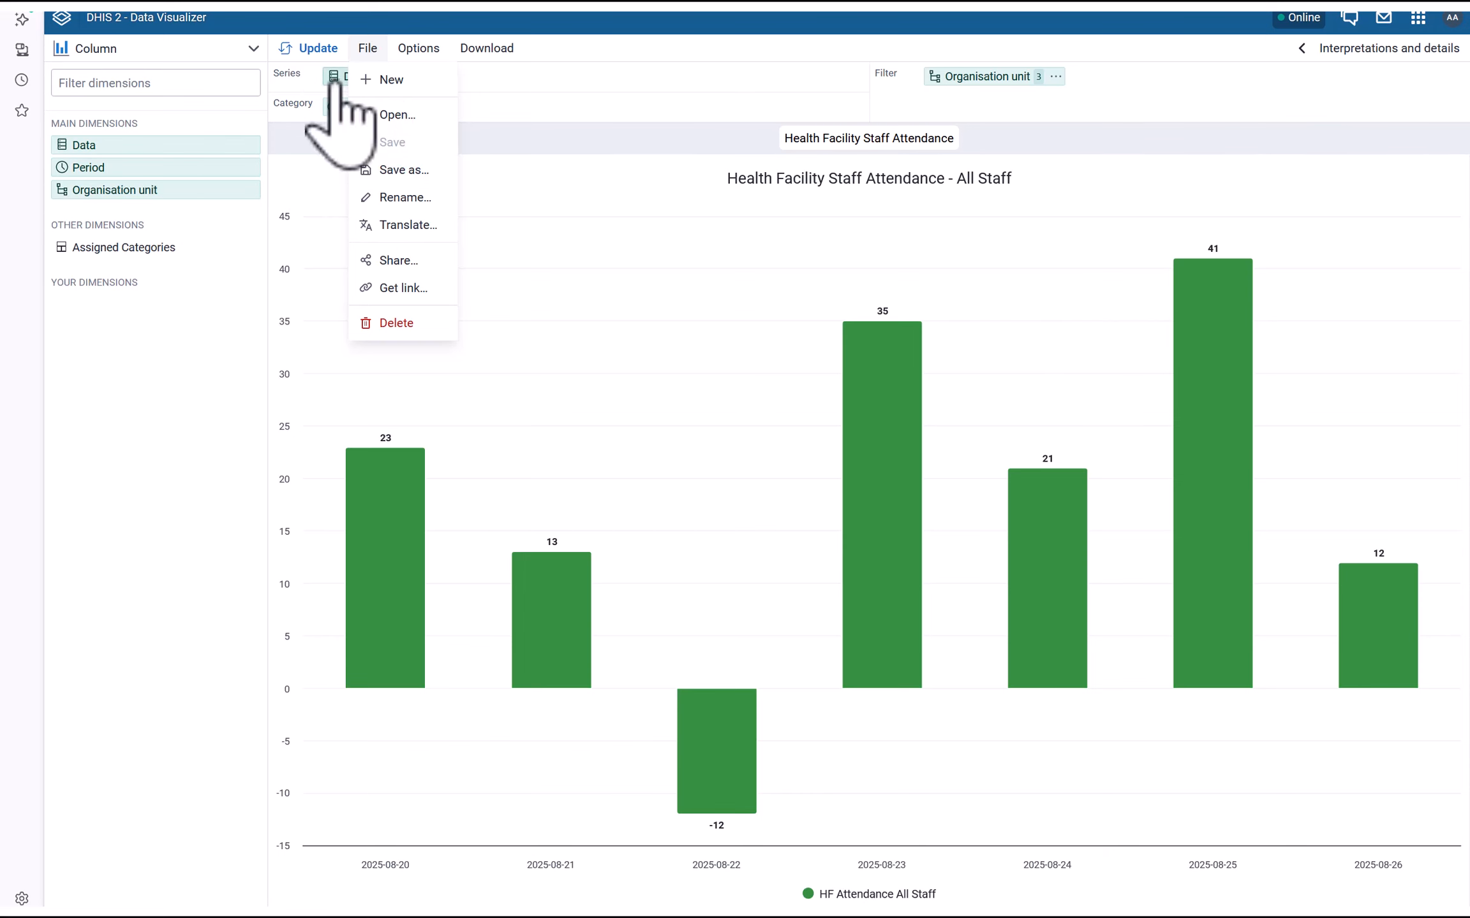
# Open the Doctors chart and give the other user View only access to it
pyautogui.click(389, 115)
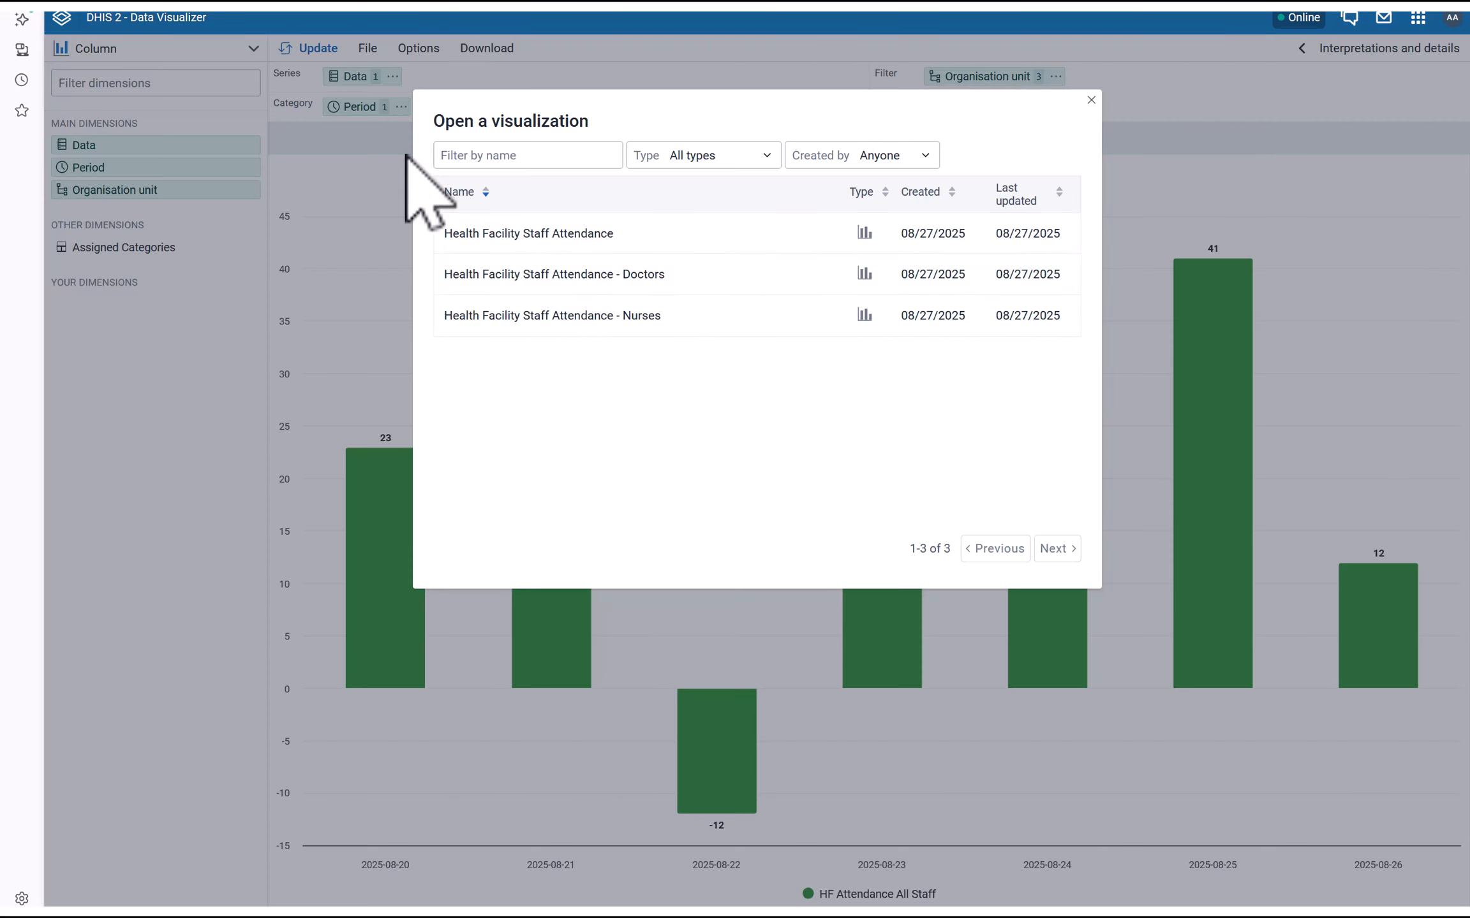
pyautogui.click(578, 286)
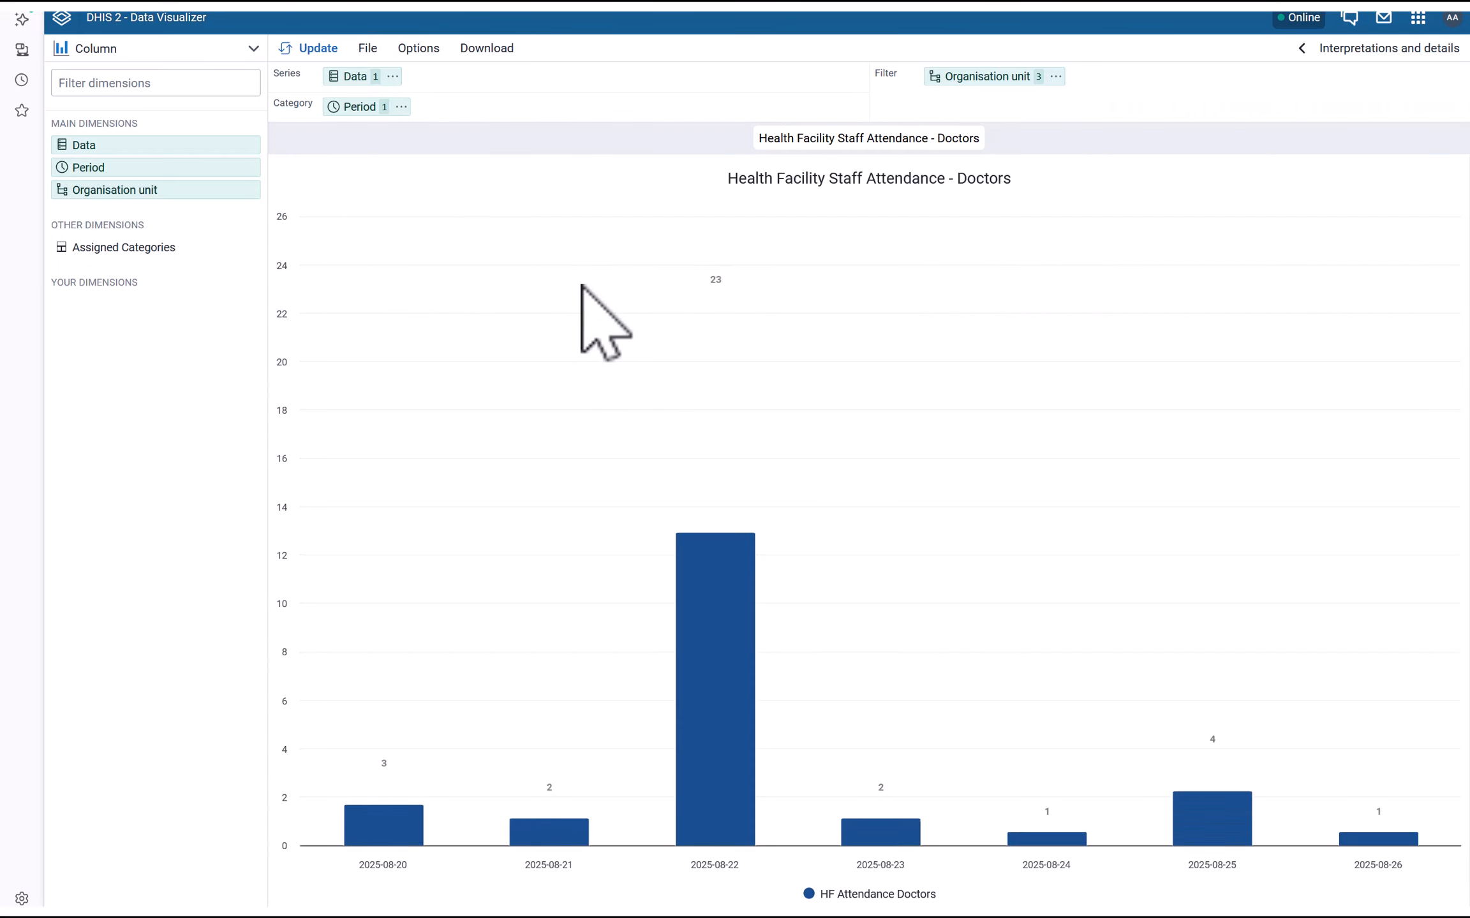
pyautogui.click(369, 48)
pyautogui.click(395, 256)
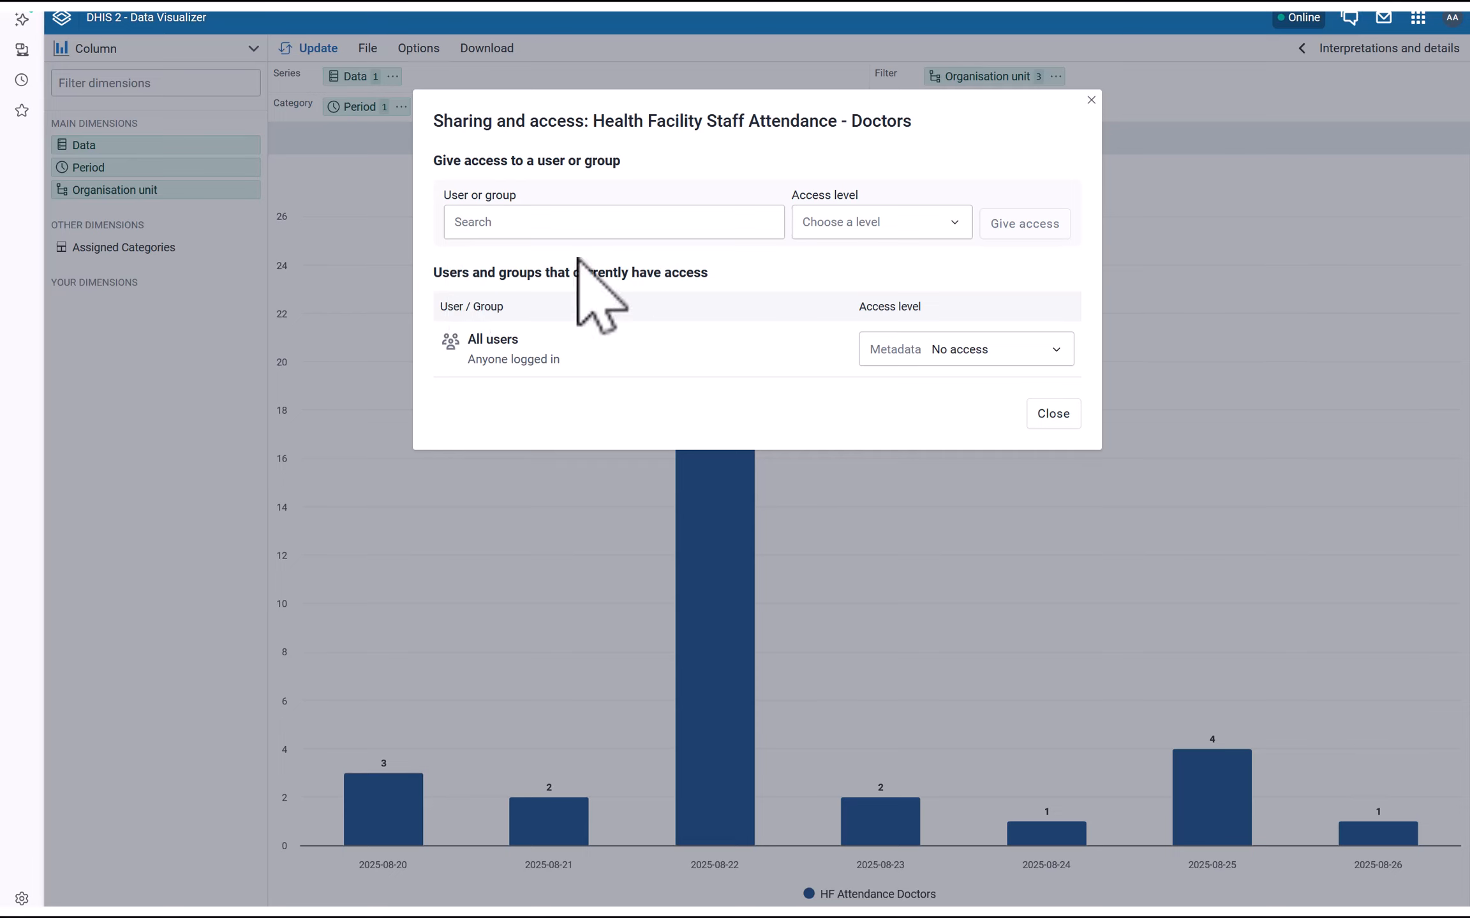
pyautogui.click(568, 224)
pyautogui.write('kv')
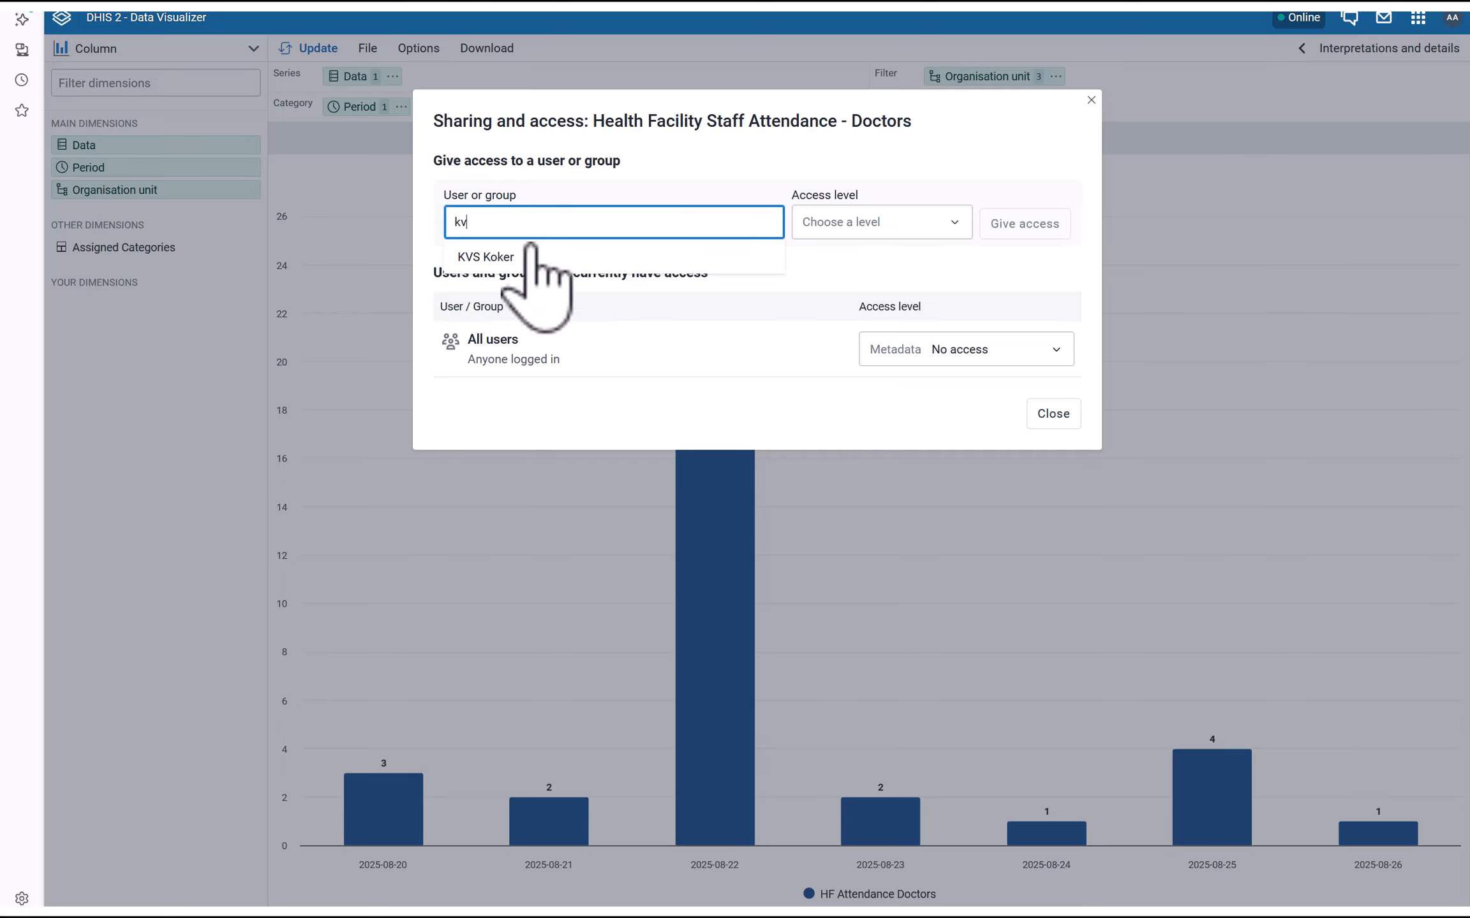
pyautogui.click(535, 258)
pyautogui.click(829, 232)
pyautogui.click(843, 255)
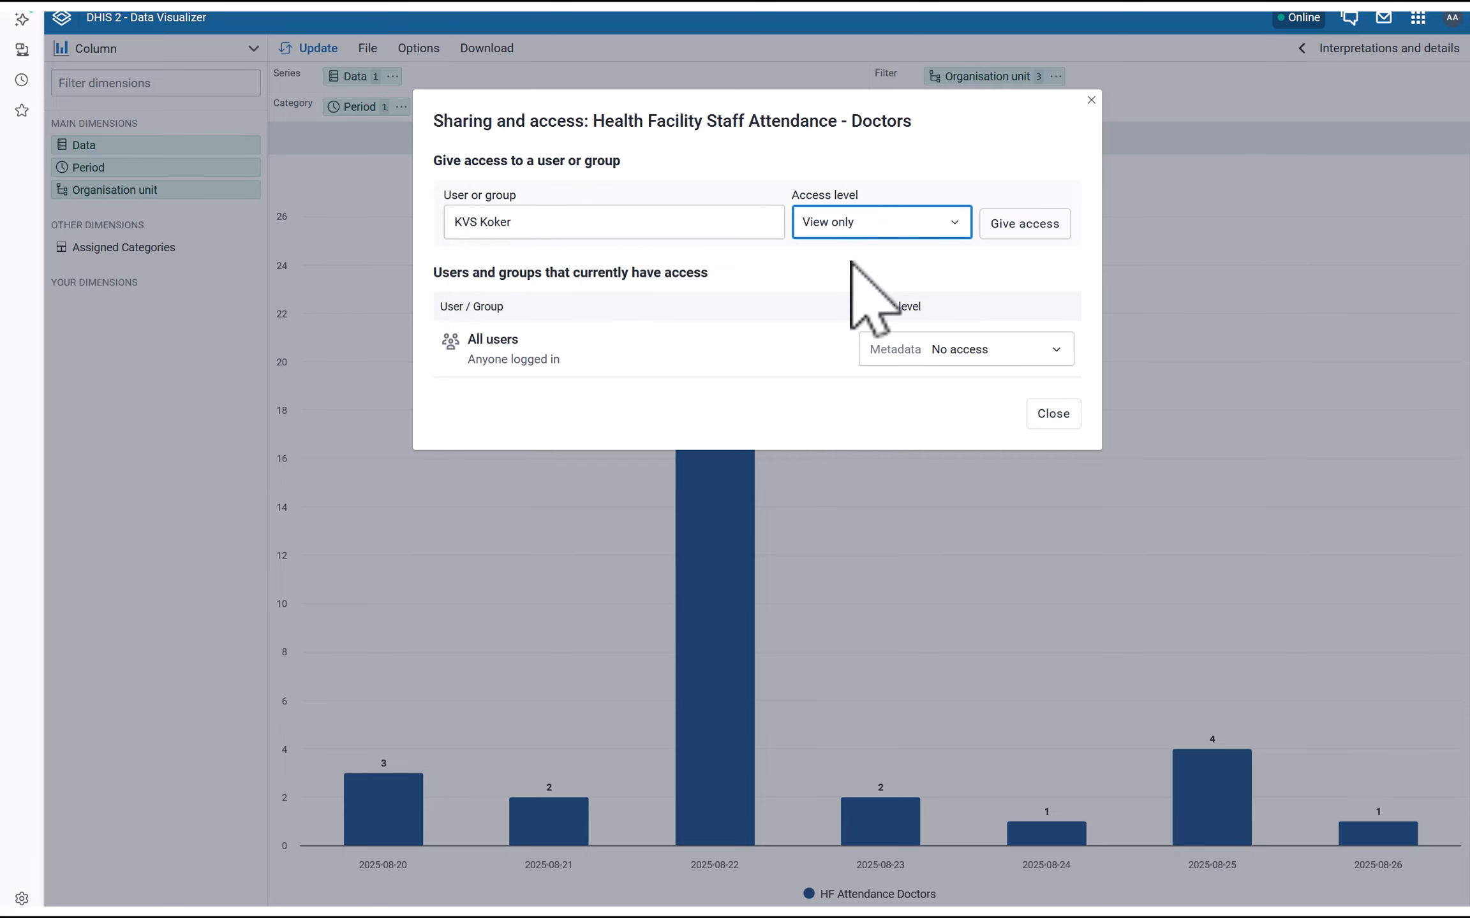
pyautogui.click(1020, 227)
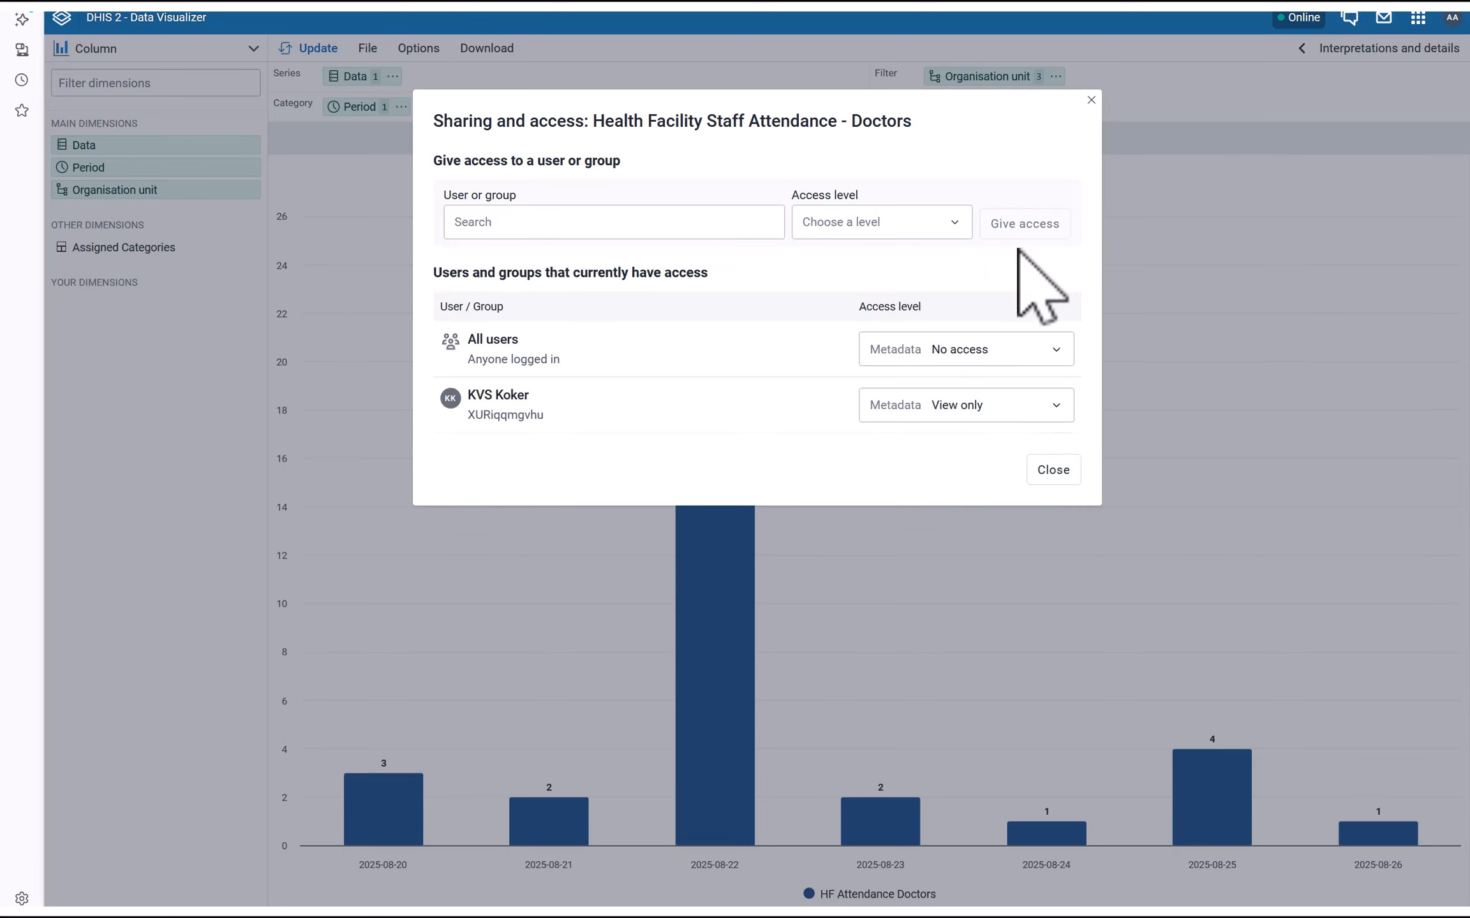
pyautogui.click(1050, 470)
# Load the Health Facility Staff Attendance - Nurses chart and open its sharing settings
pyautogui.click(368, 50)
pyautogui.click(383, 116)
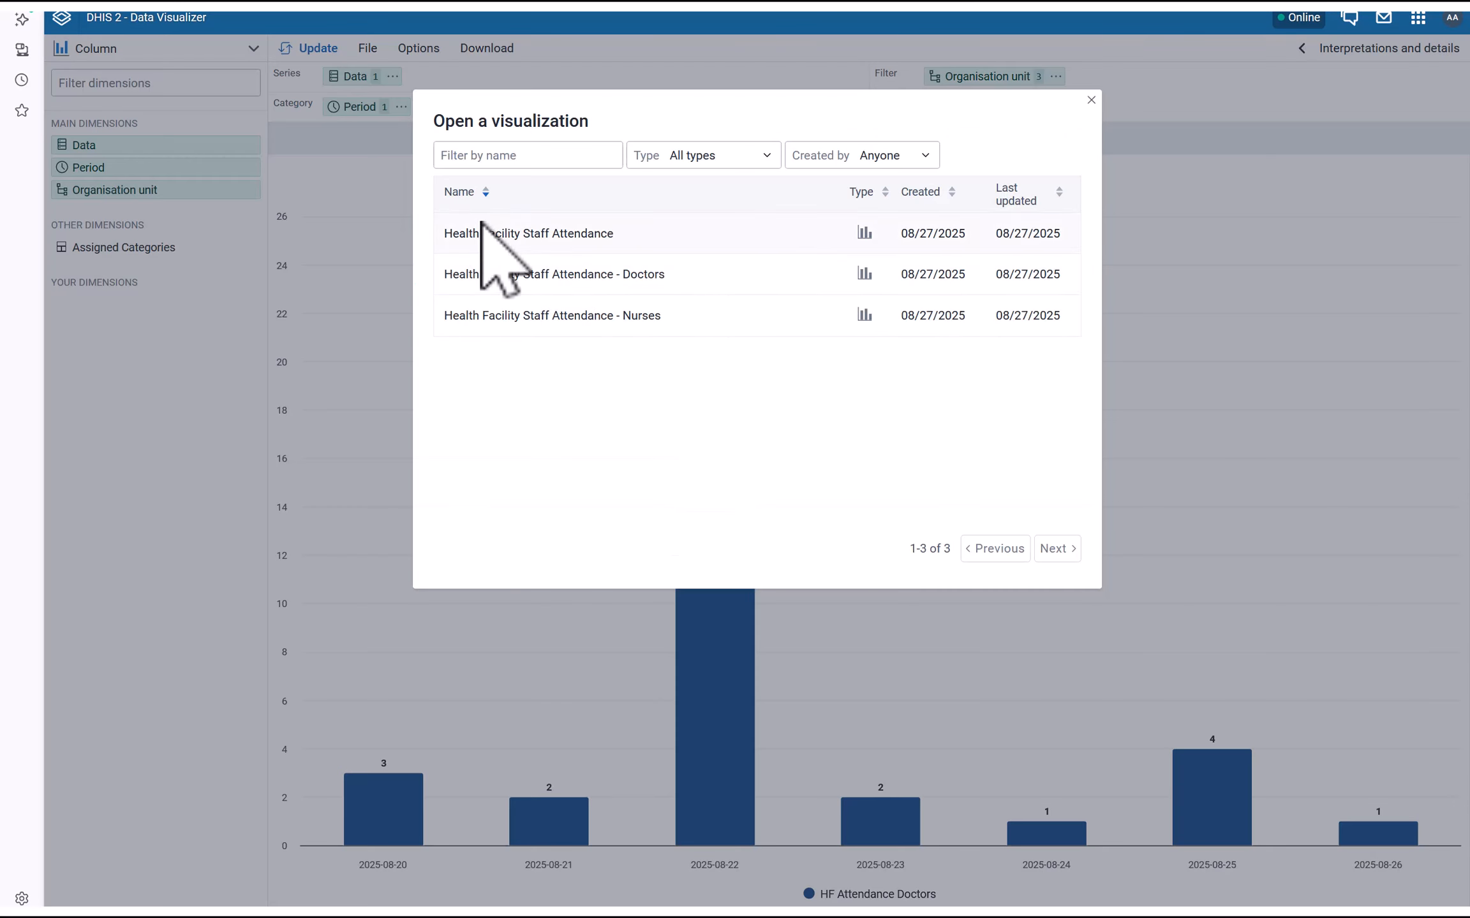
pyautogui.click(557, 319)
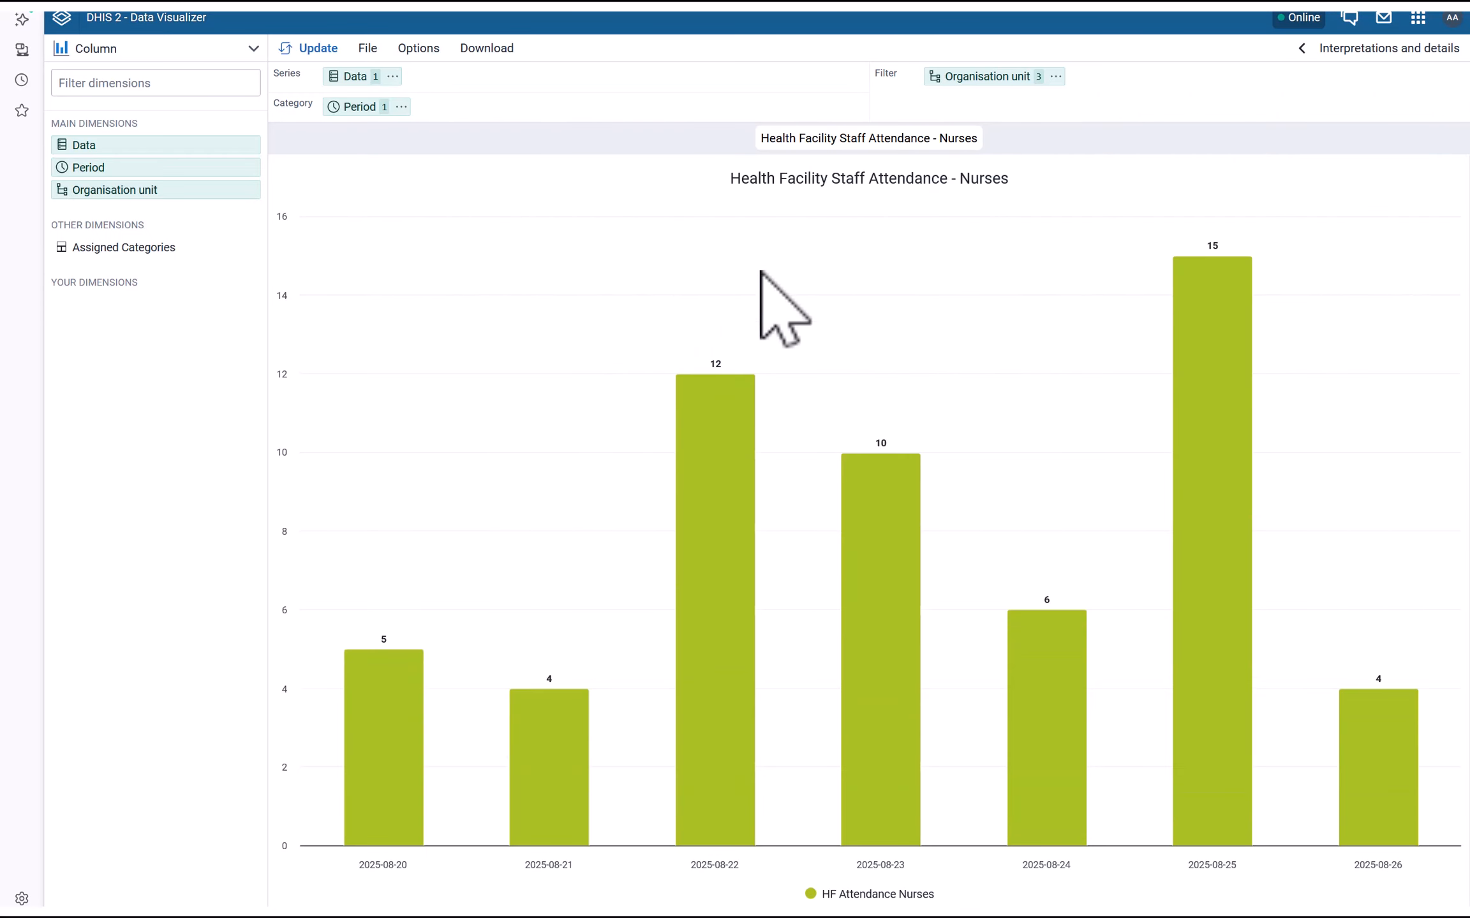
pyautogui.click(369, 50)
pyautogui.click(414, 49)
pyautogui.click(368, 49)
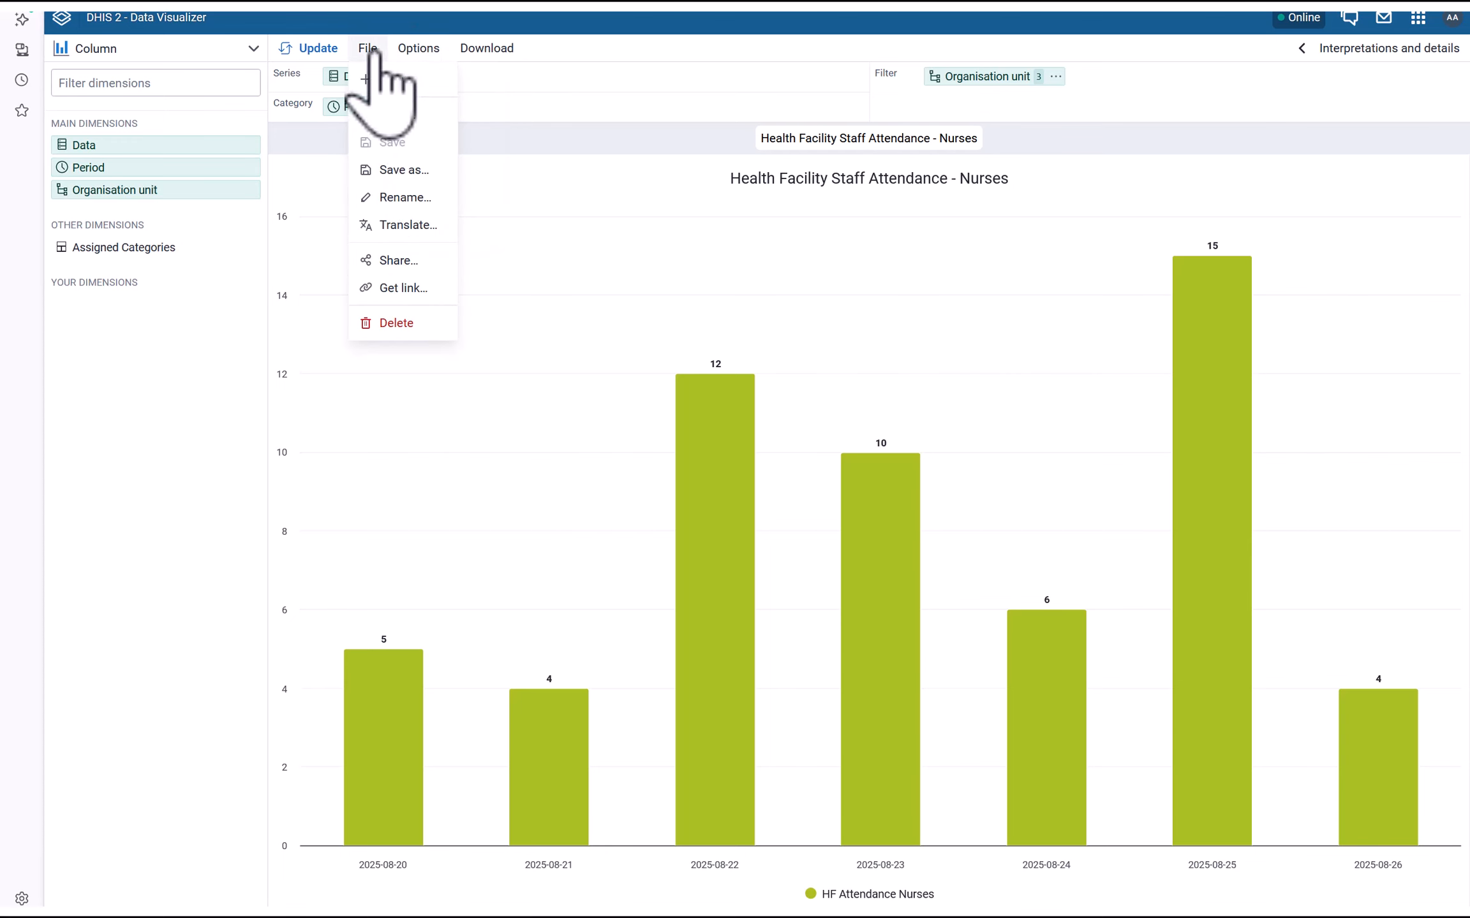
pyautogui.click(412, 255)
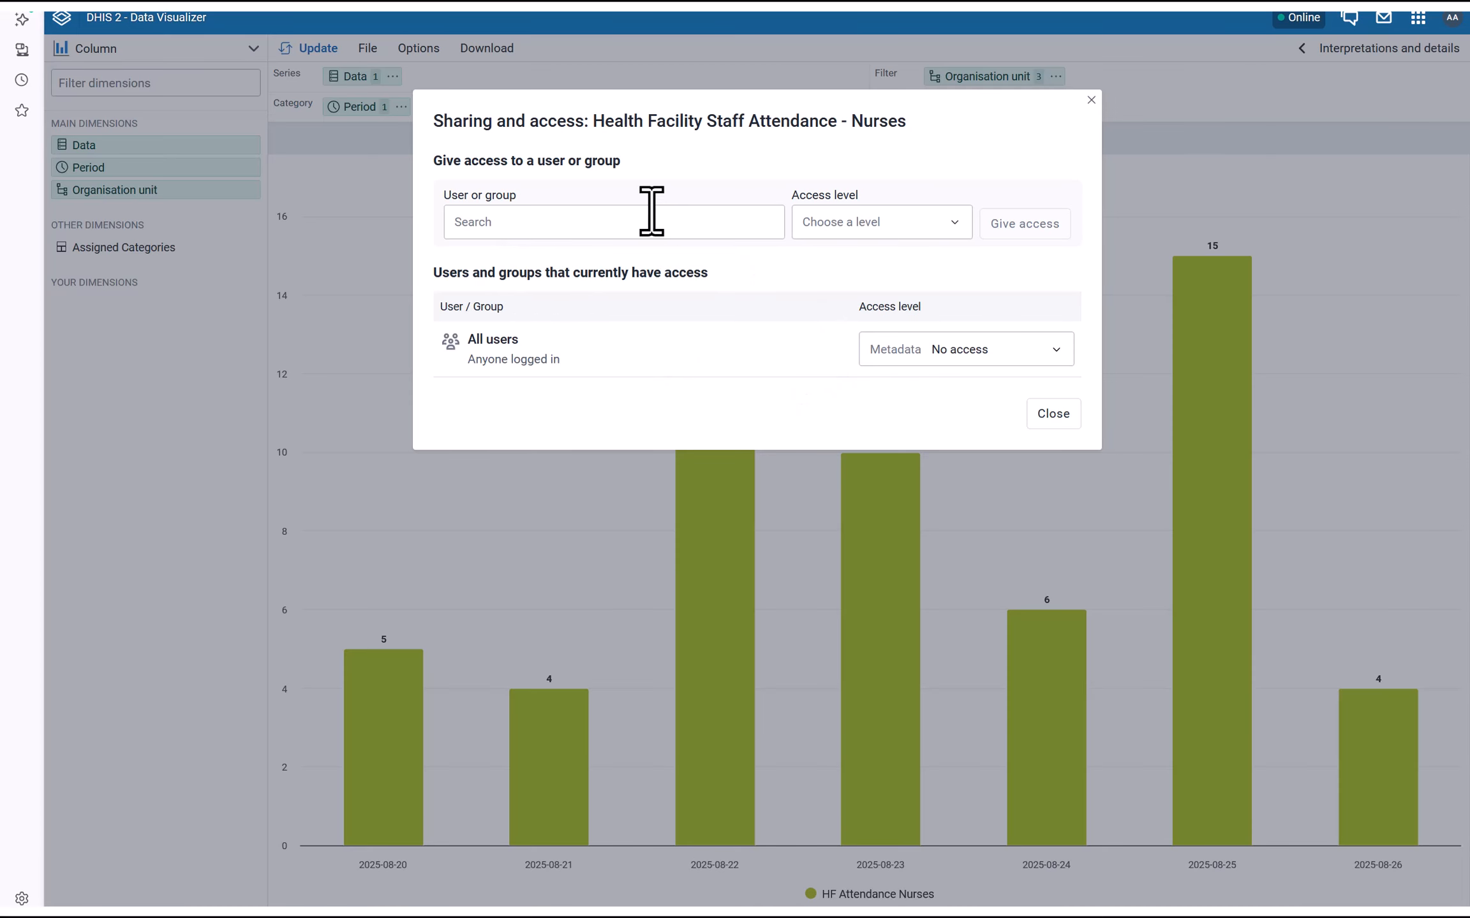
# Give the same user View only access to the Nurses chart
pyautogui.click(634, 227)
pyautogui.write('kv')
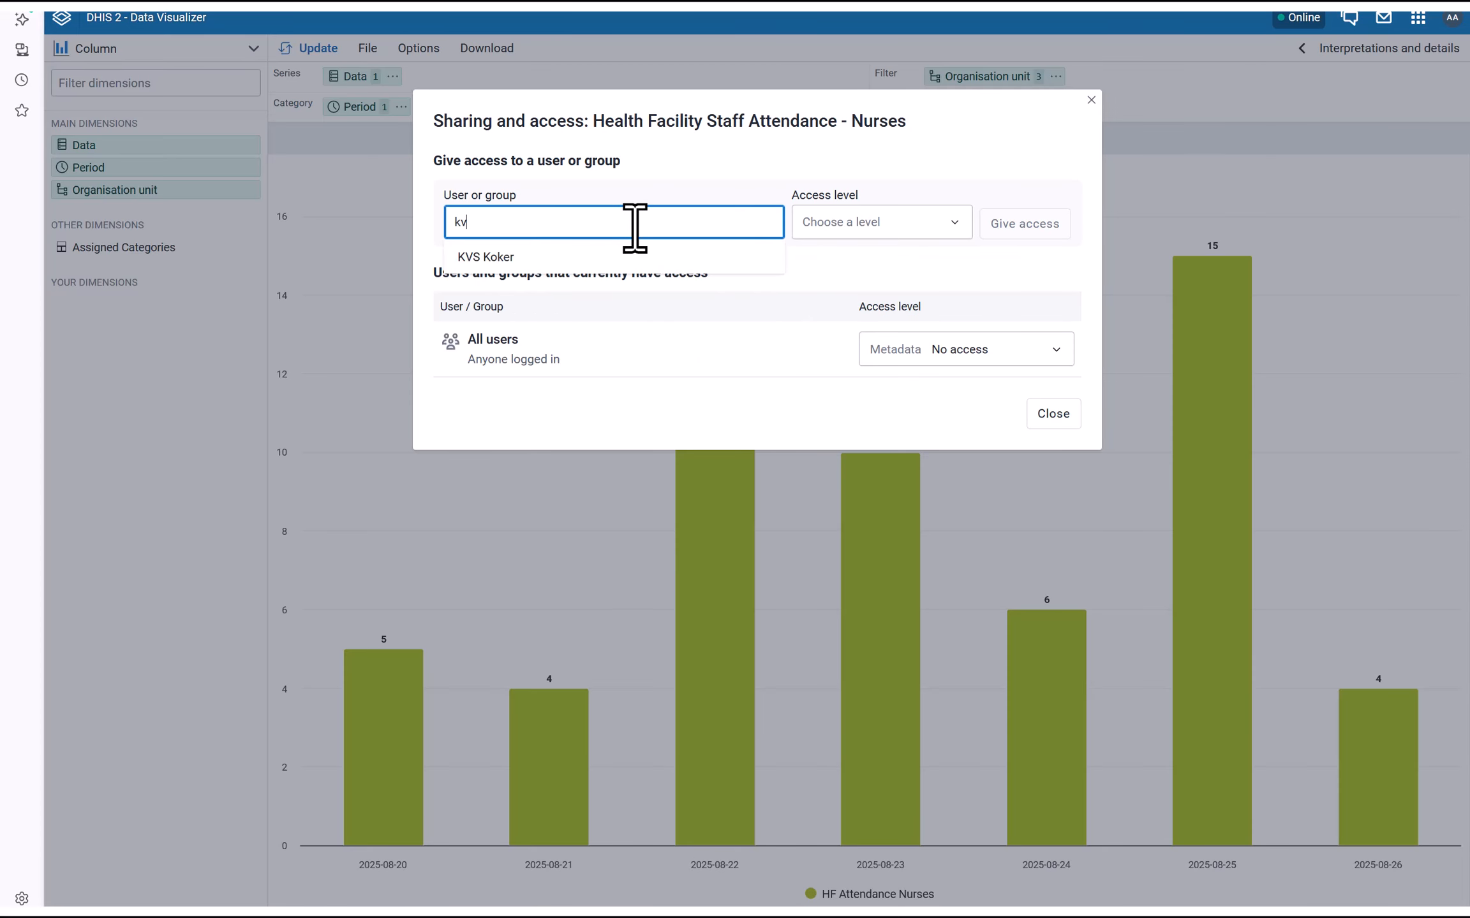
pyautogui.write('s')
pyautogui.click(550, 257)
pyautogui.click(852, 231)
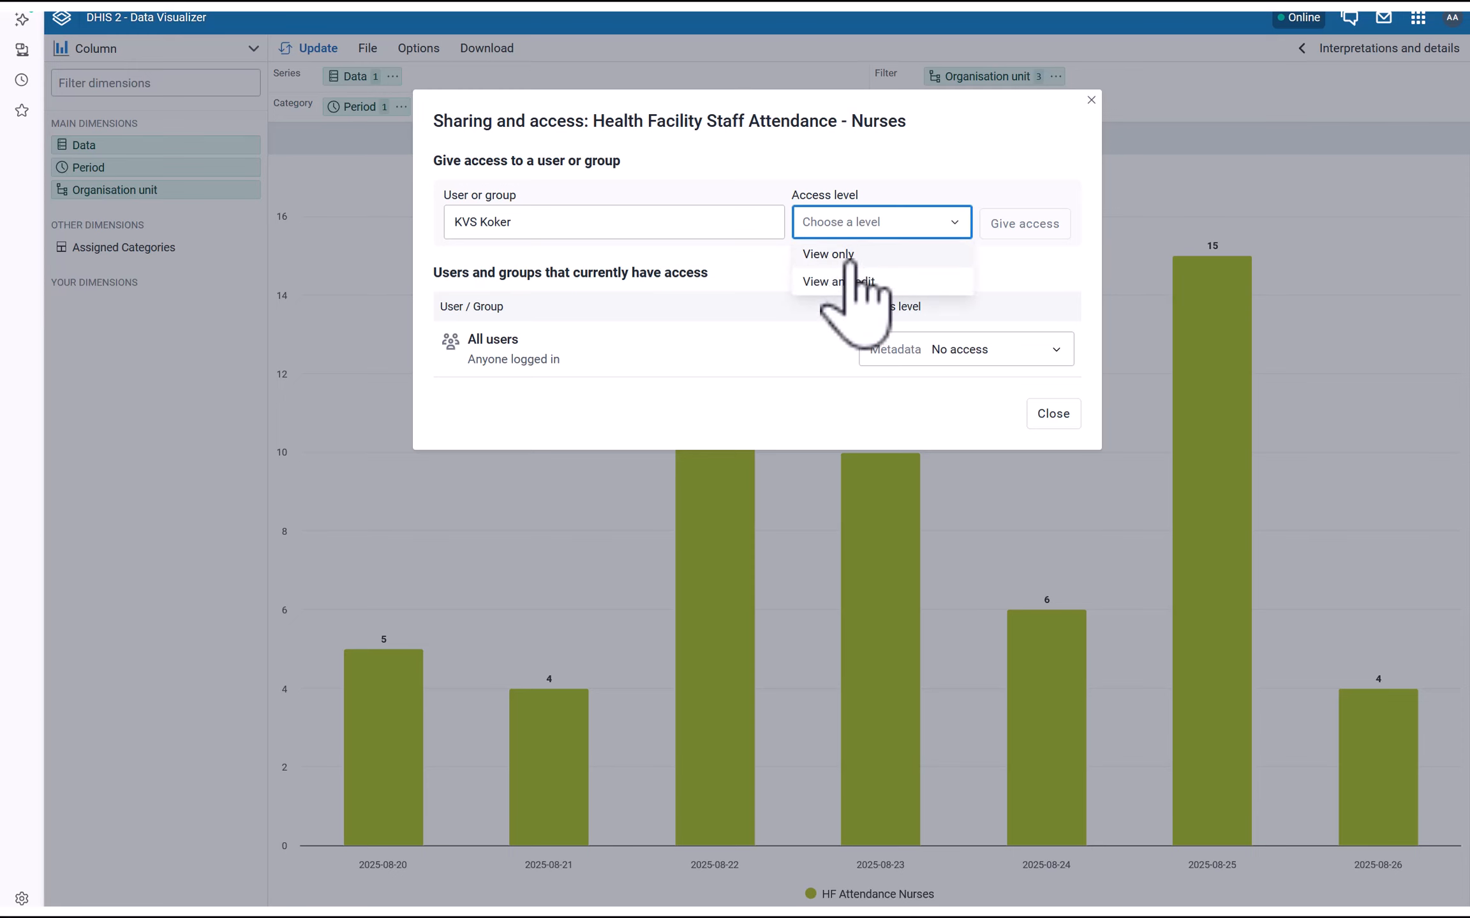
pyautogui.click(842, 255)
pyautogui.click(1014, 225)
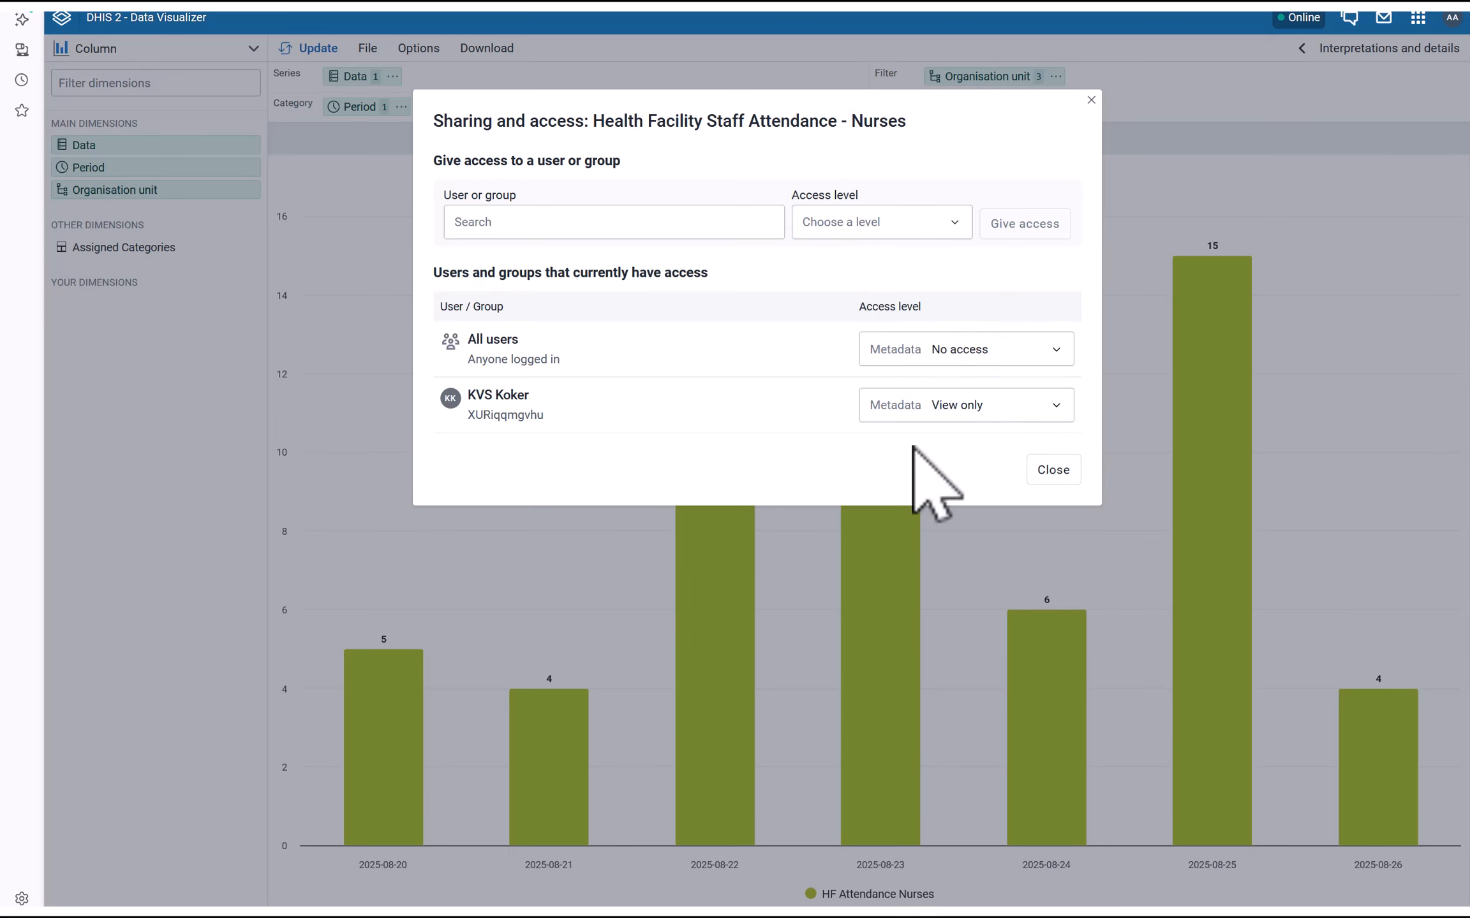
pyautogui.click(1053, 469)
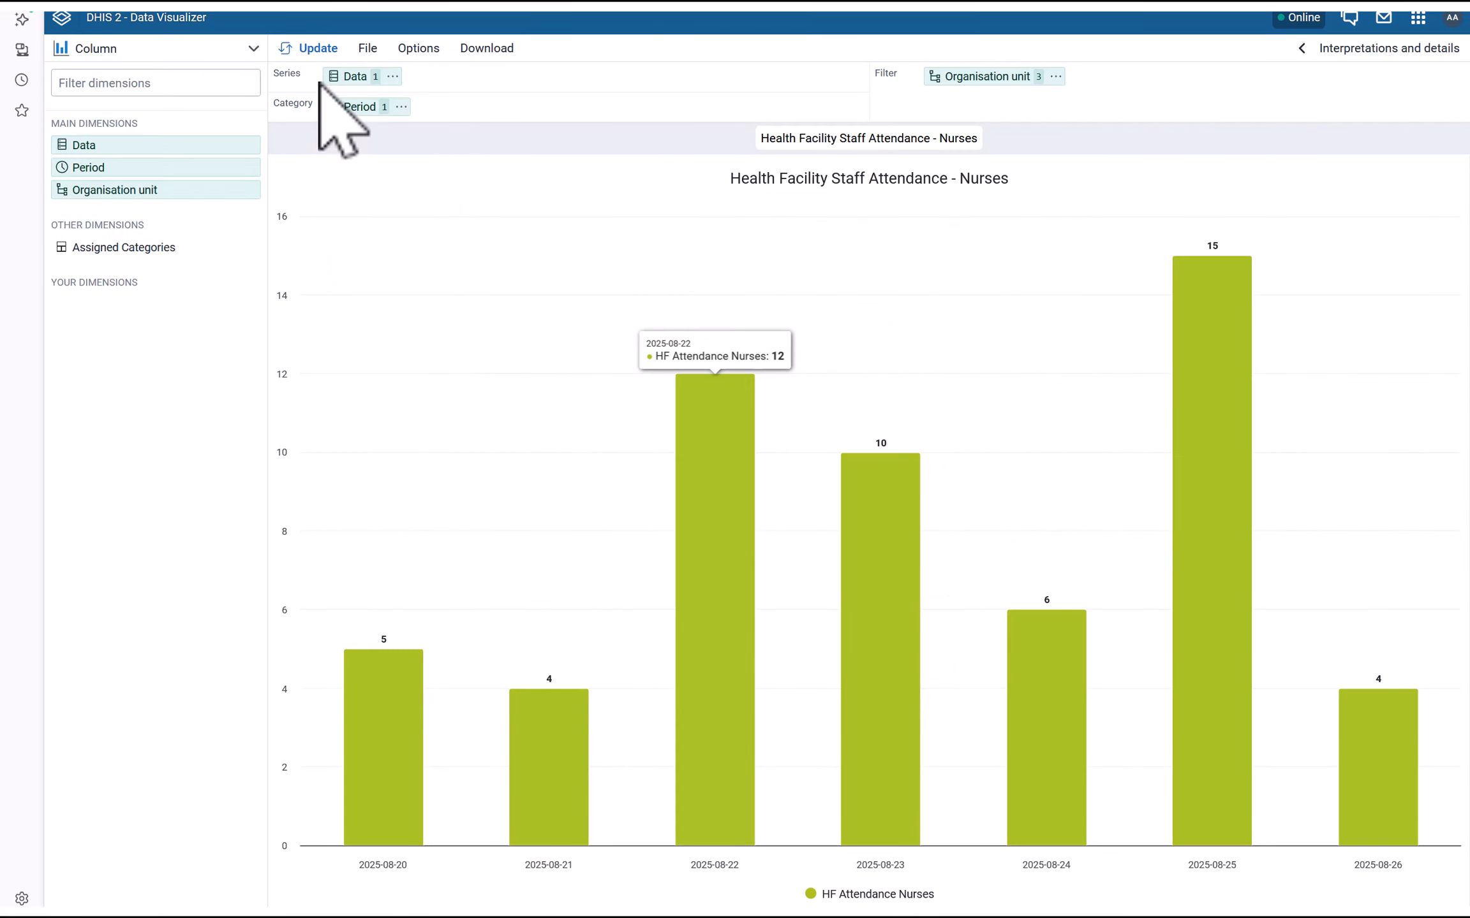
pyautogui.click(367, 48)
pyautogui.click(723, 467)
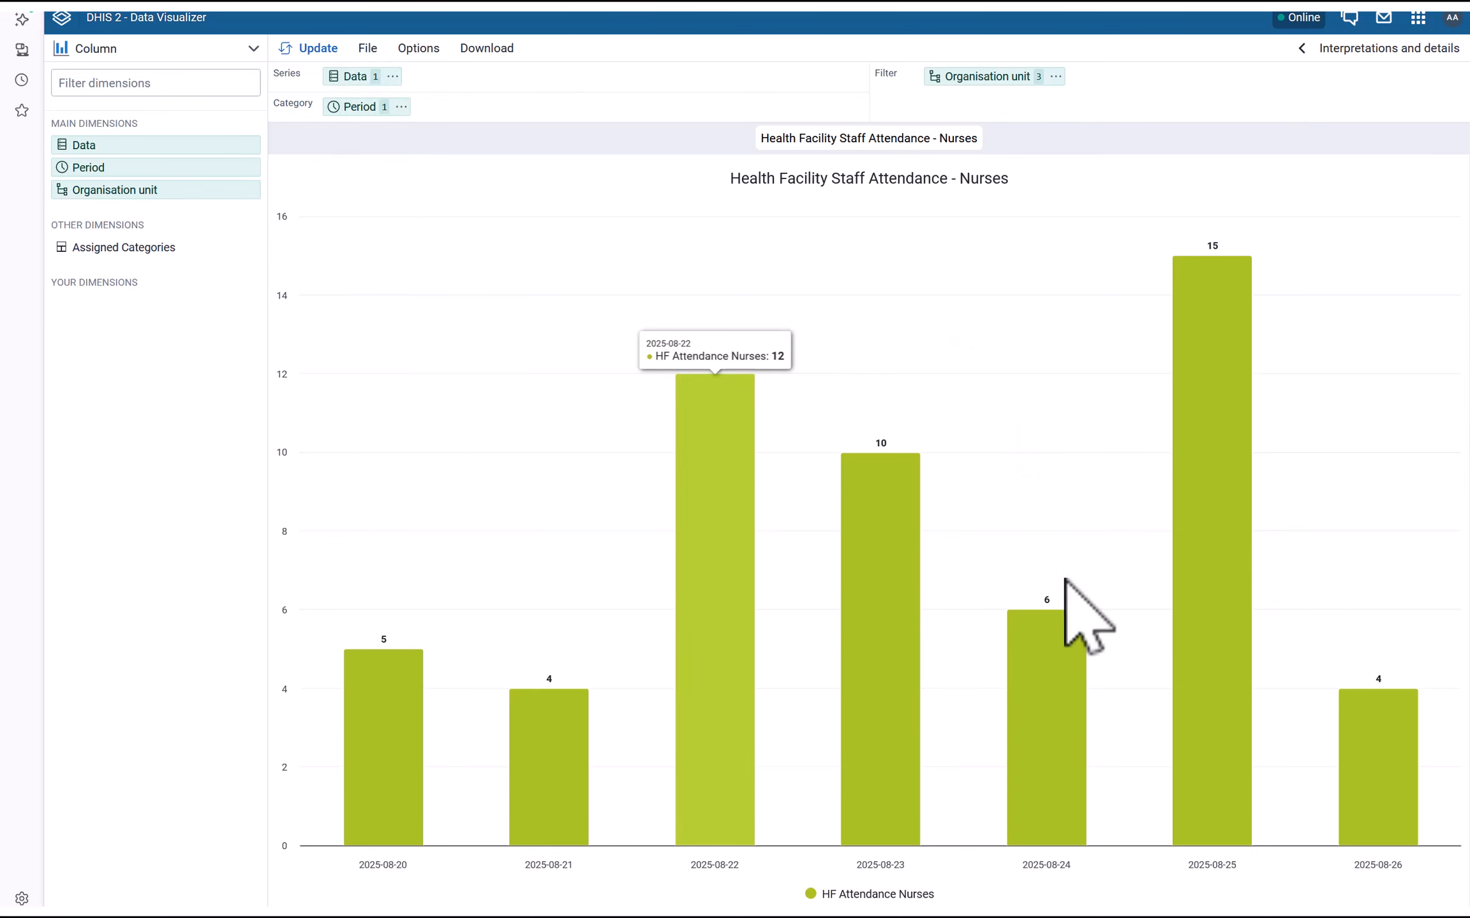
pyautogui.press('super')
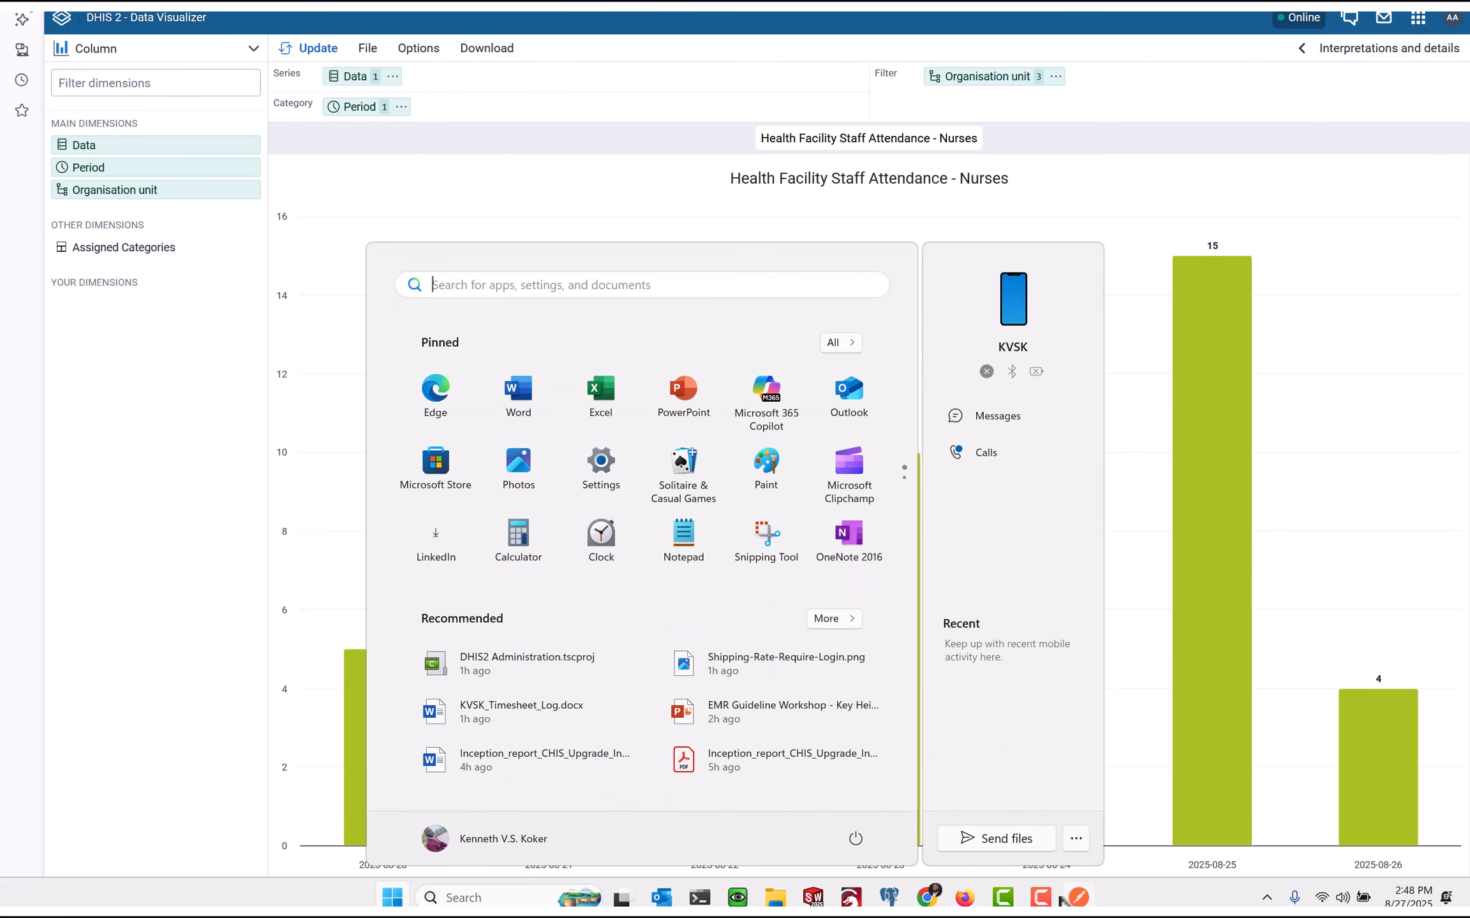
# Reload the Health Facility Attendance dashboard so all three charts, including Nurses, display
pyautogui.click(965, 899)
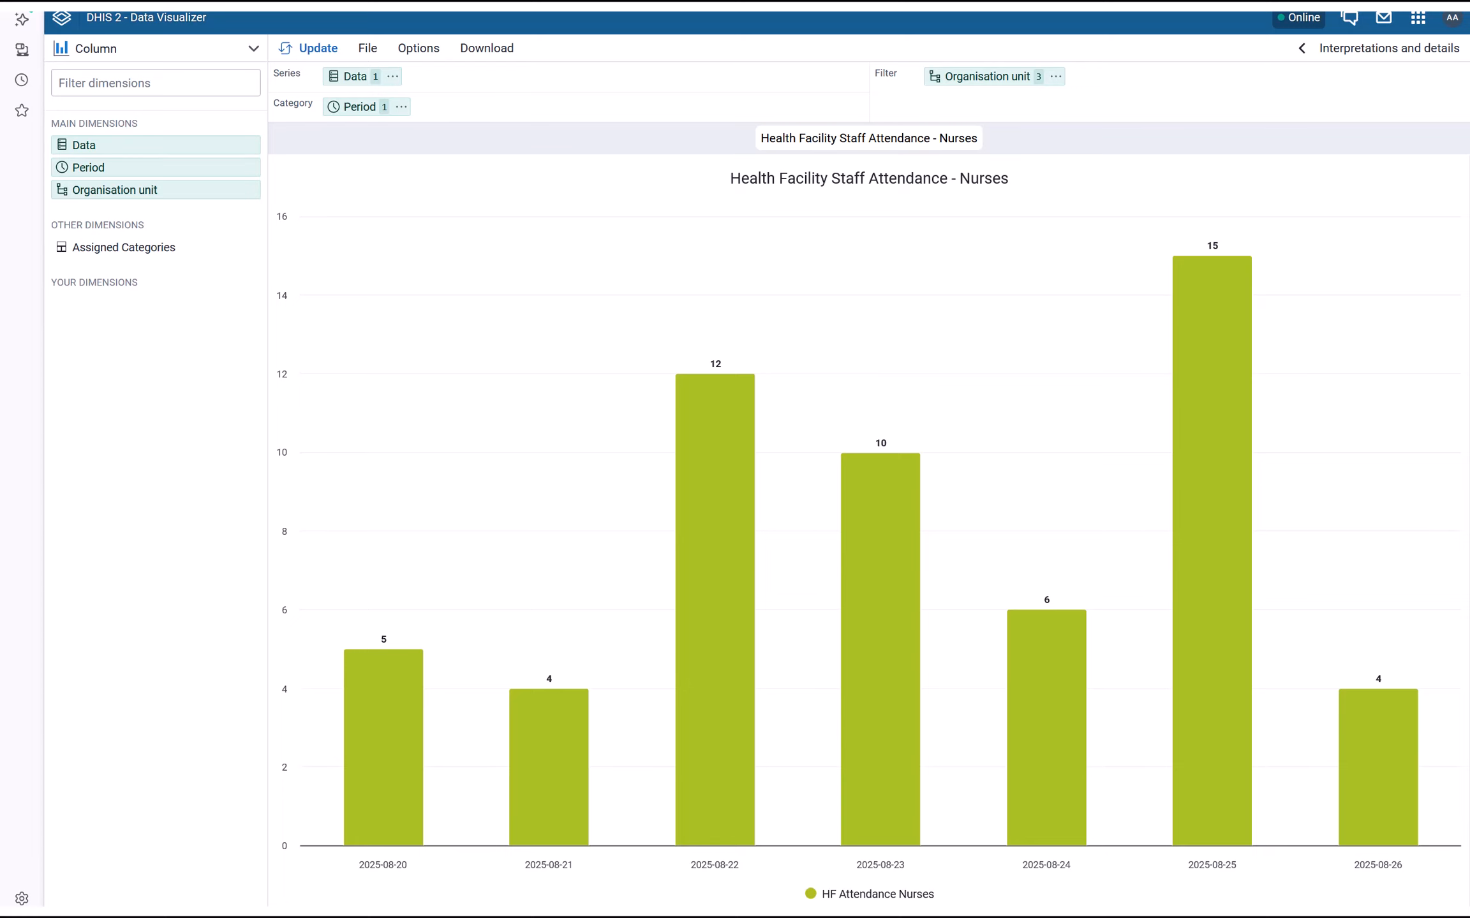
pyautogui.press('super')
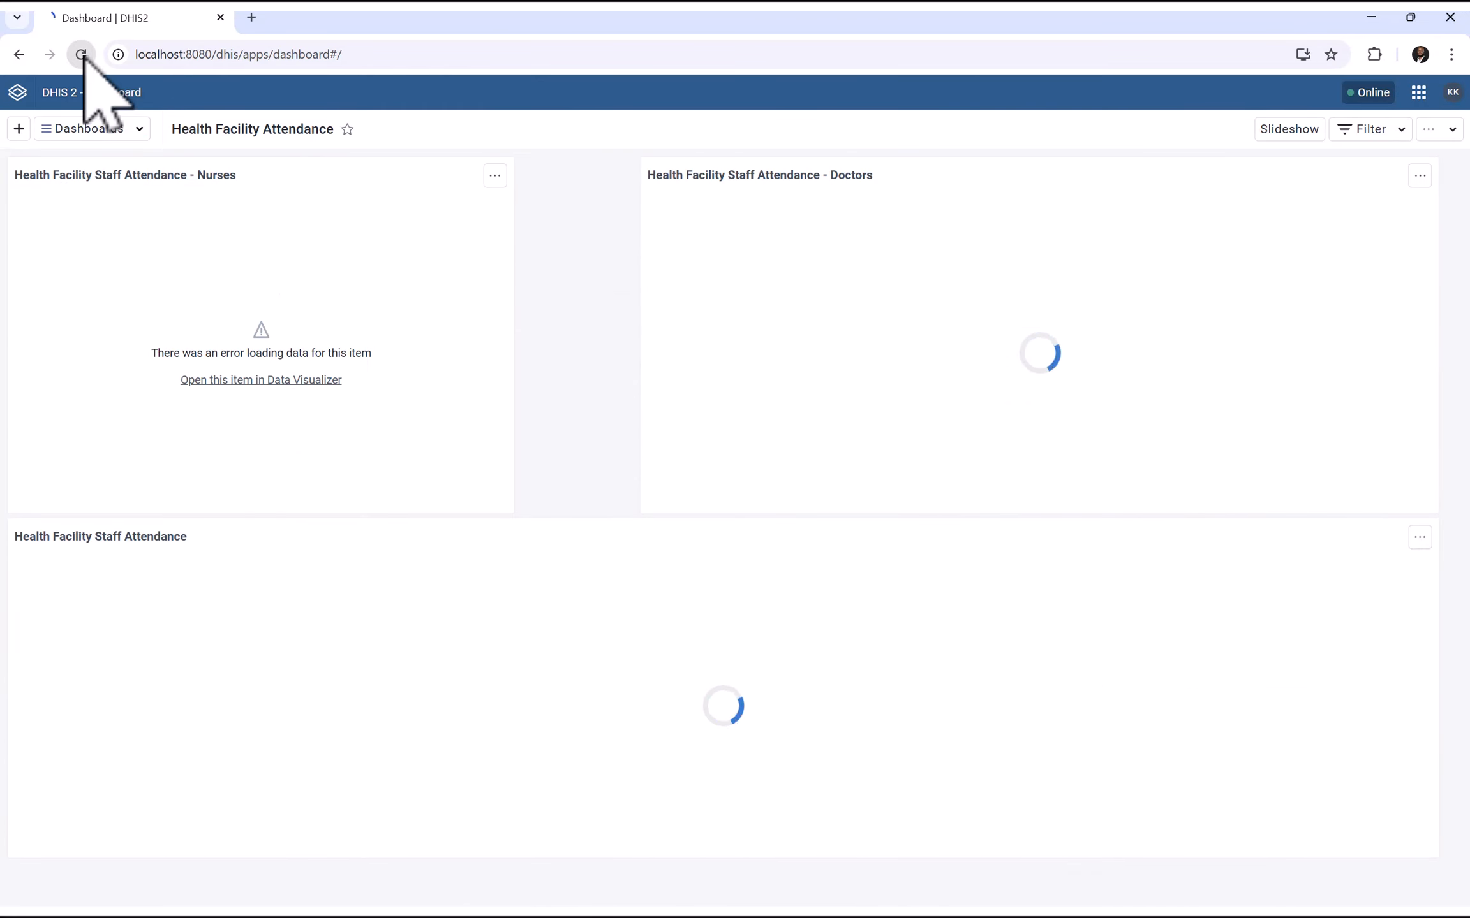
pyautogui.click(81, 55)
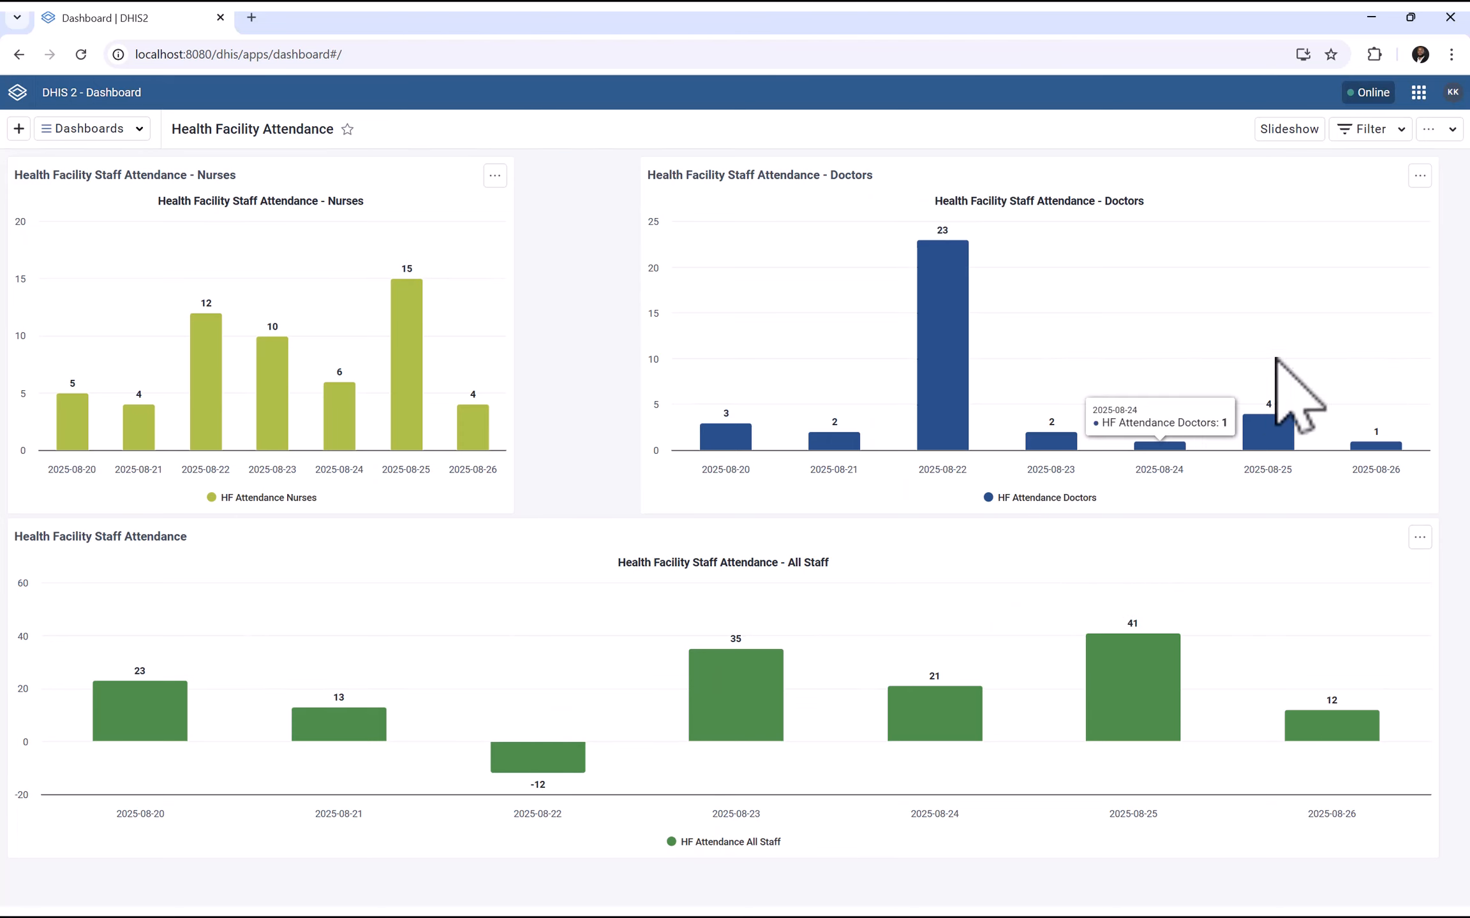
# Check which user account is logged in, then bring up the DHIS2 apps list
pyautogui.click(1452, 93)
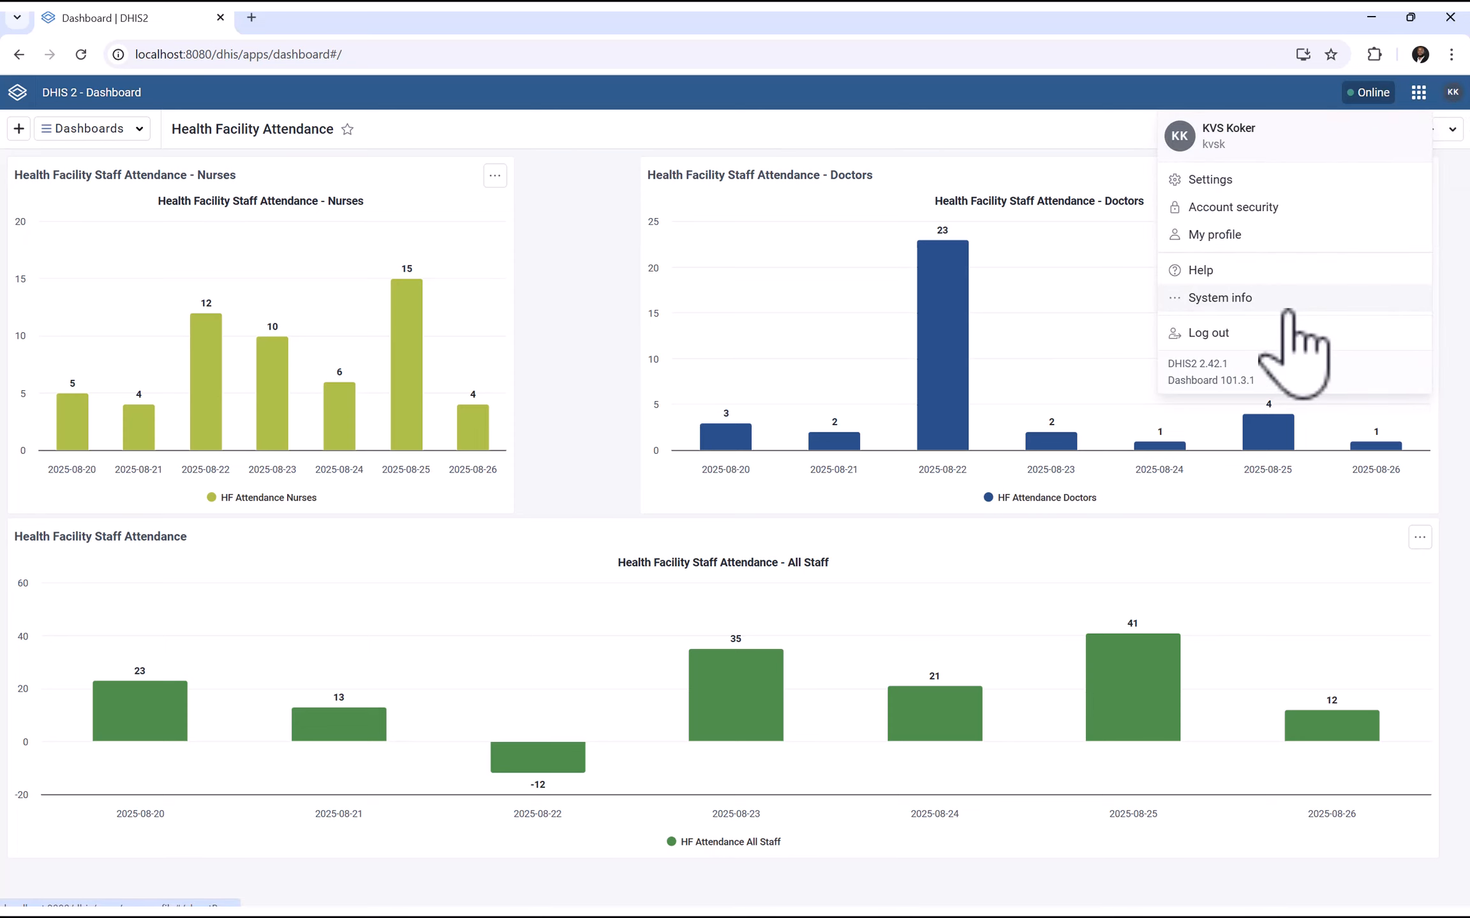
pyautogui.click(940, 131)
pyautogui.click(1420, 91)
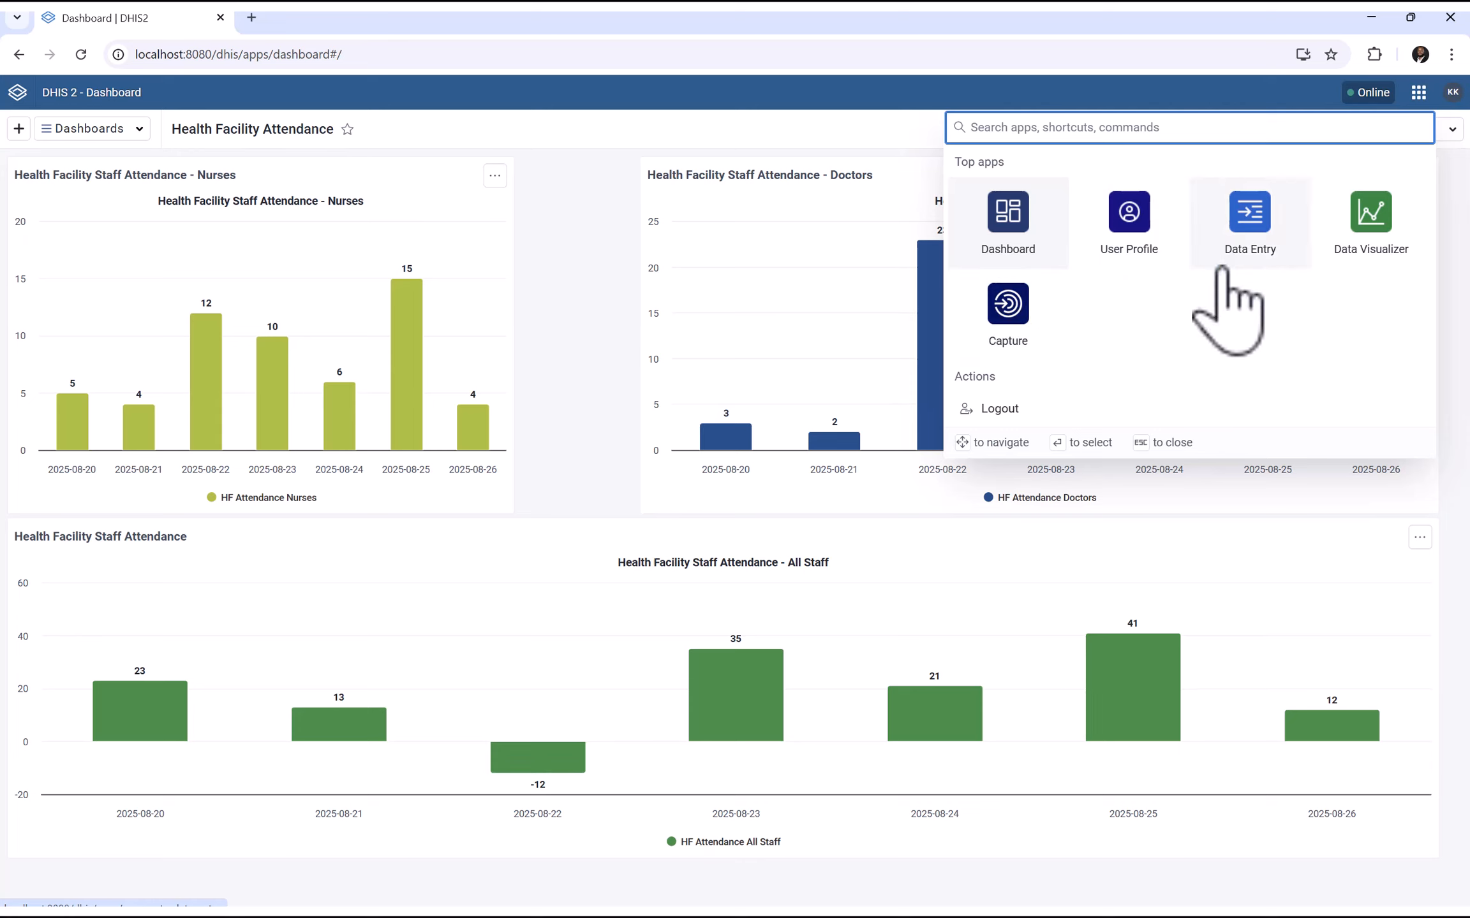
# In Data Entry, select the HF Attendance data set for Joe CHC, period 2025-08-24
pyautogui.click(1260, 217)
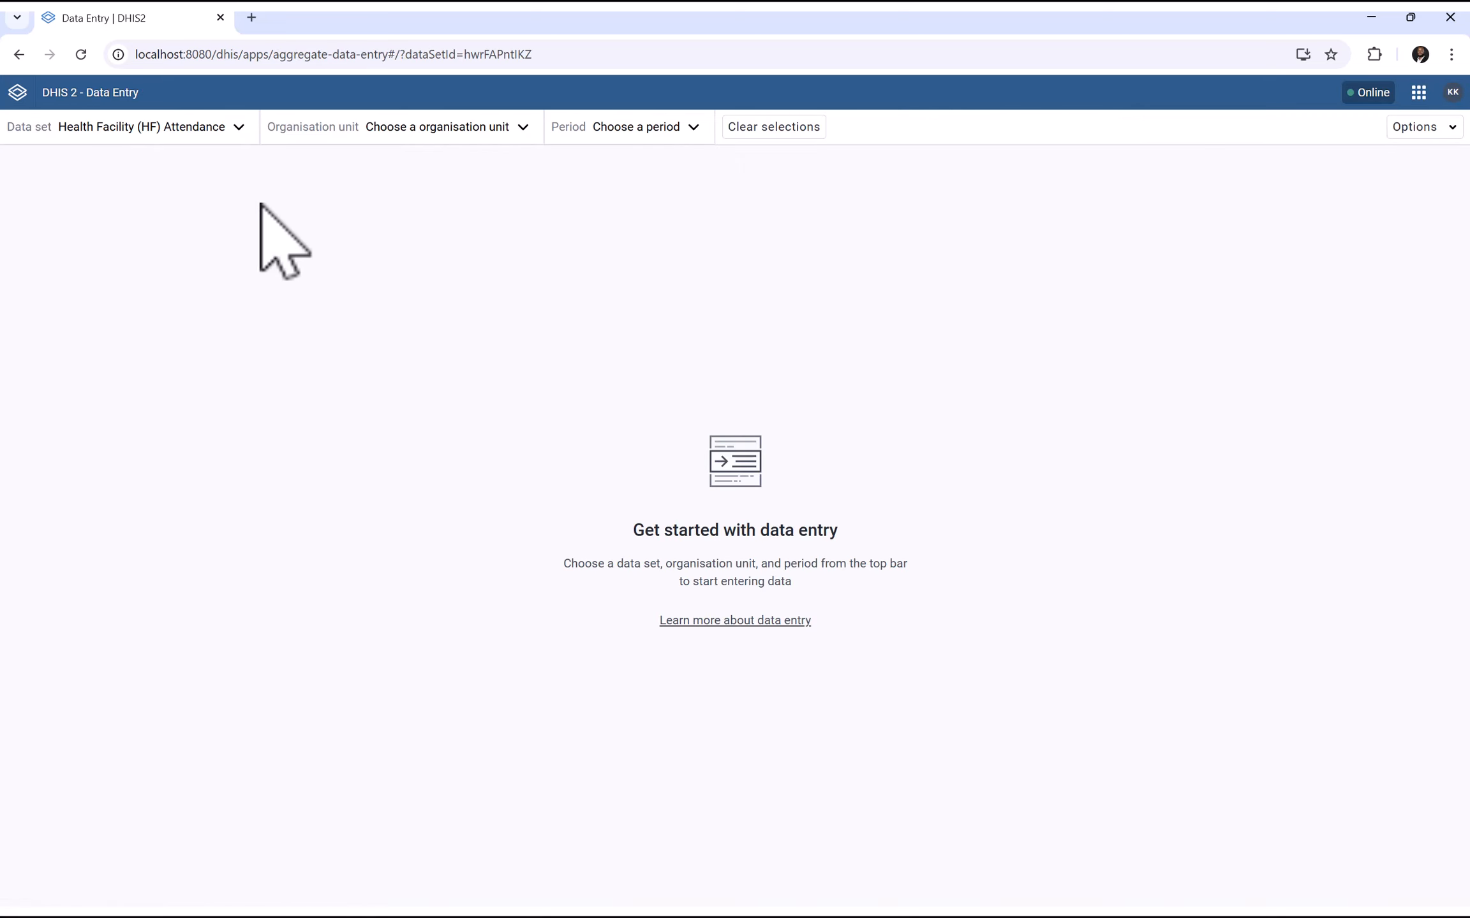
pyautogui.click(185, 131)
pyautogui.click(415, 140)
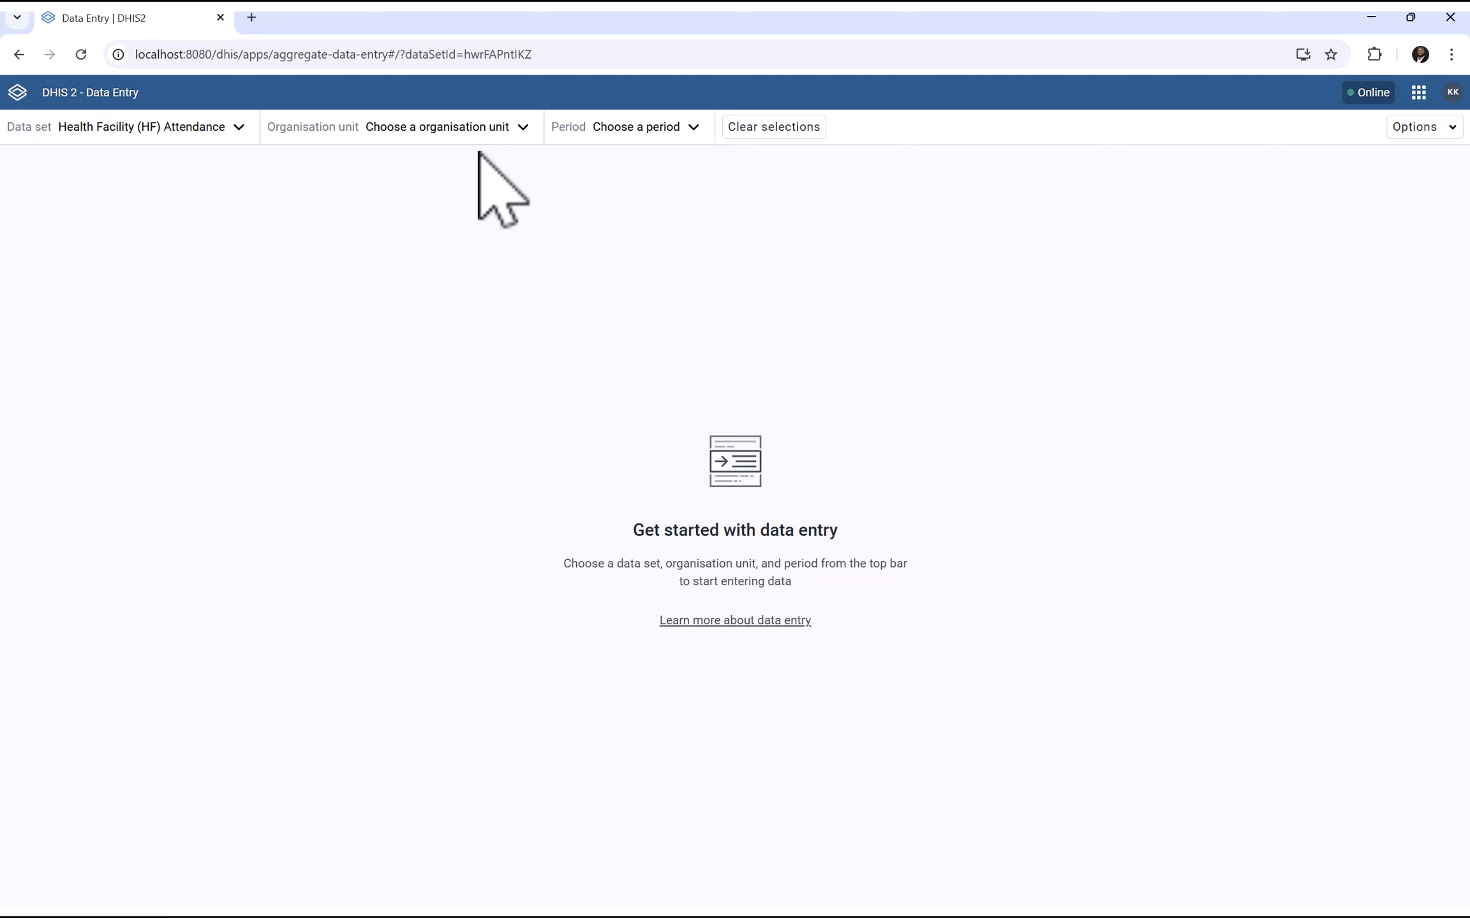
pyautogui.click(511, 131)
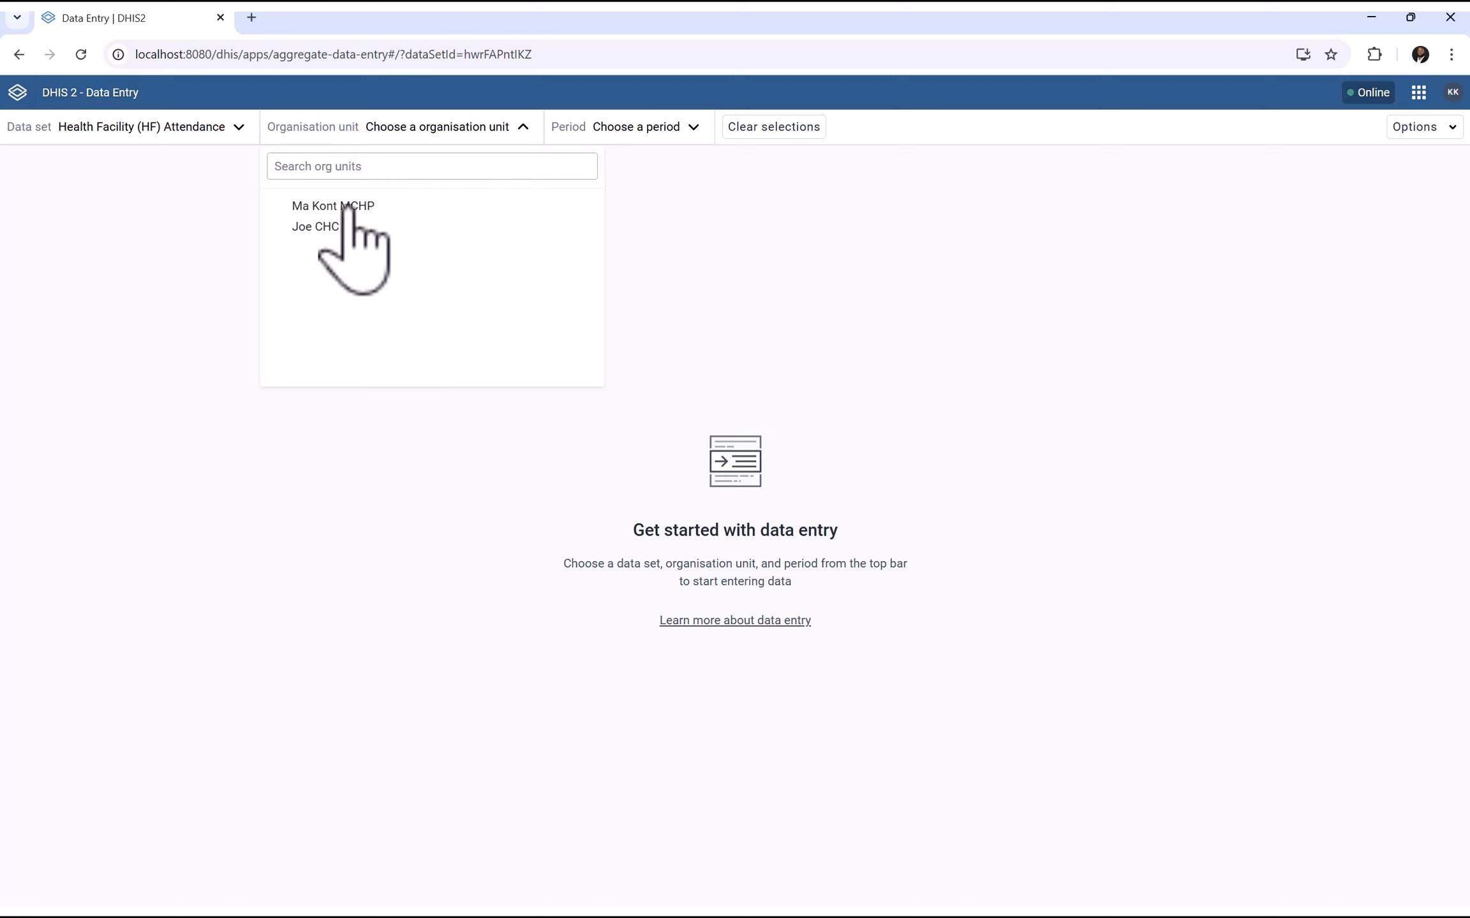
pyautogui.click(319, 227)
pyautogui.click(574, 131)
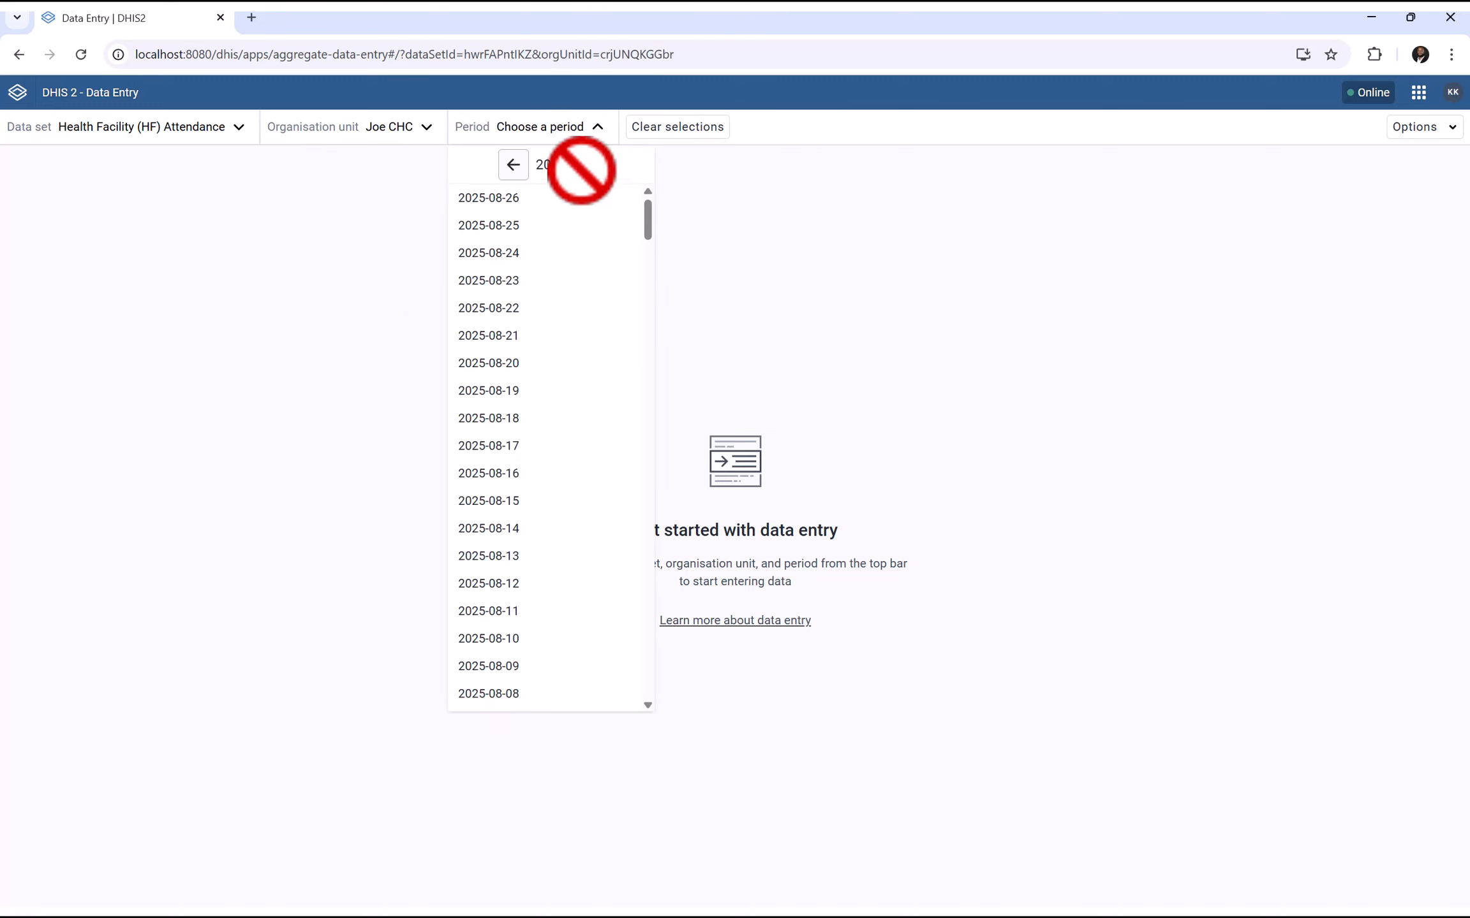
pyautogui.click(498, 254)
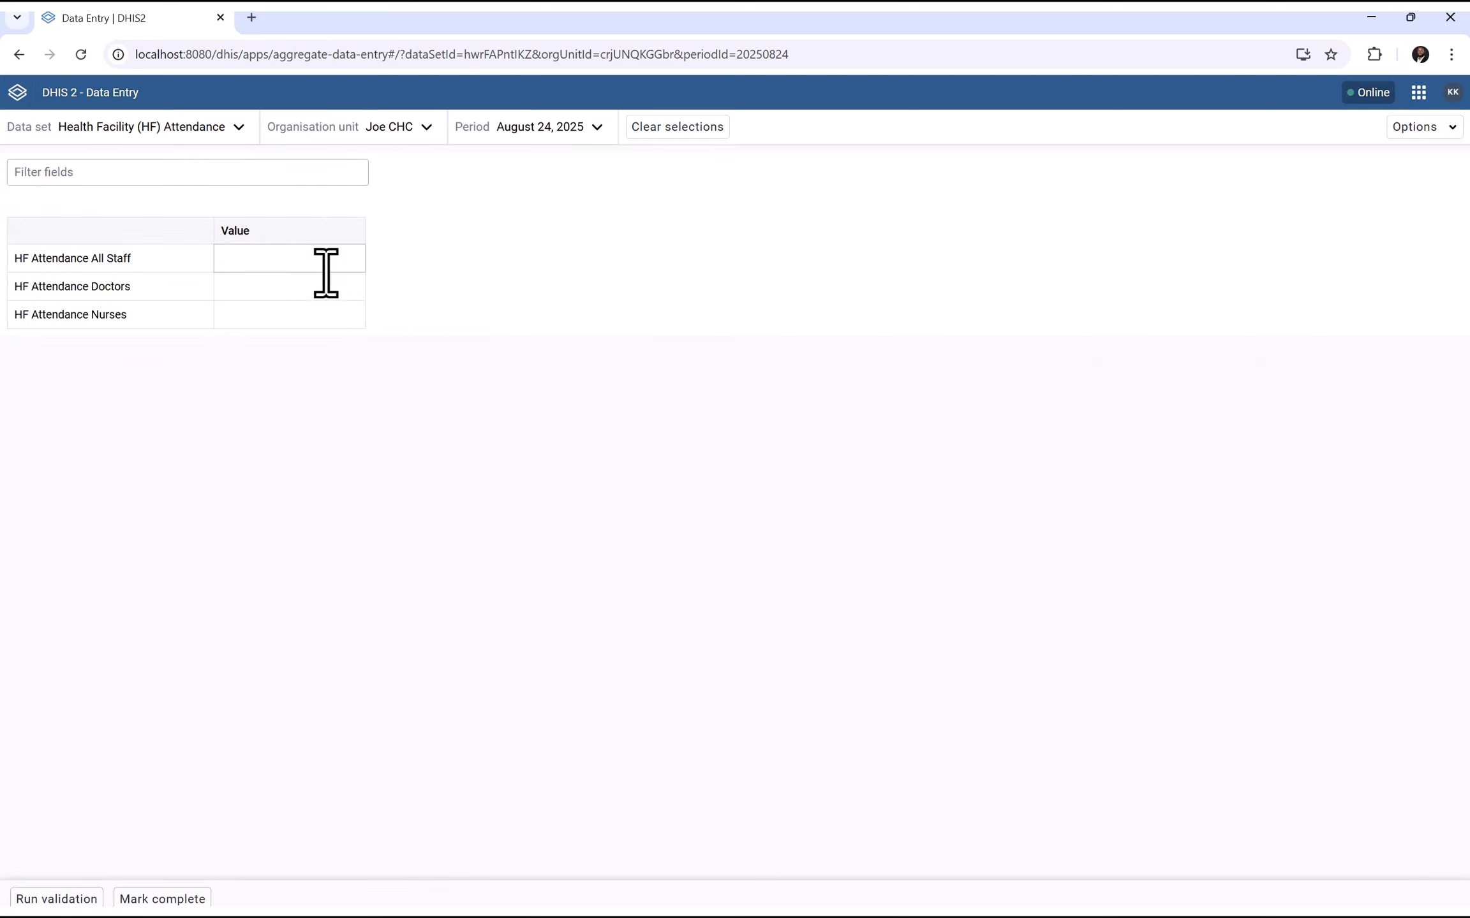
# Enter attendance values: 12 All Staff, 2 Doctors and 3 Nurses
pyautogui.click(298, 259)
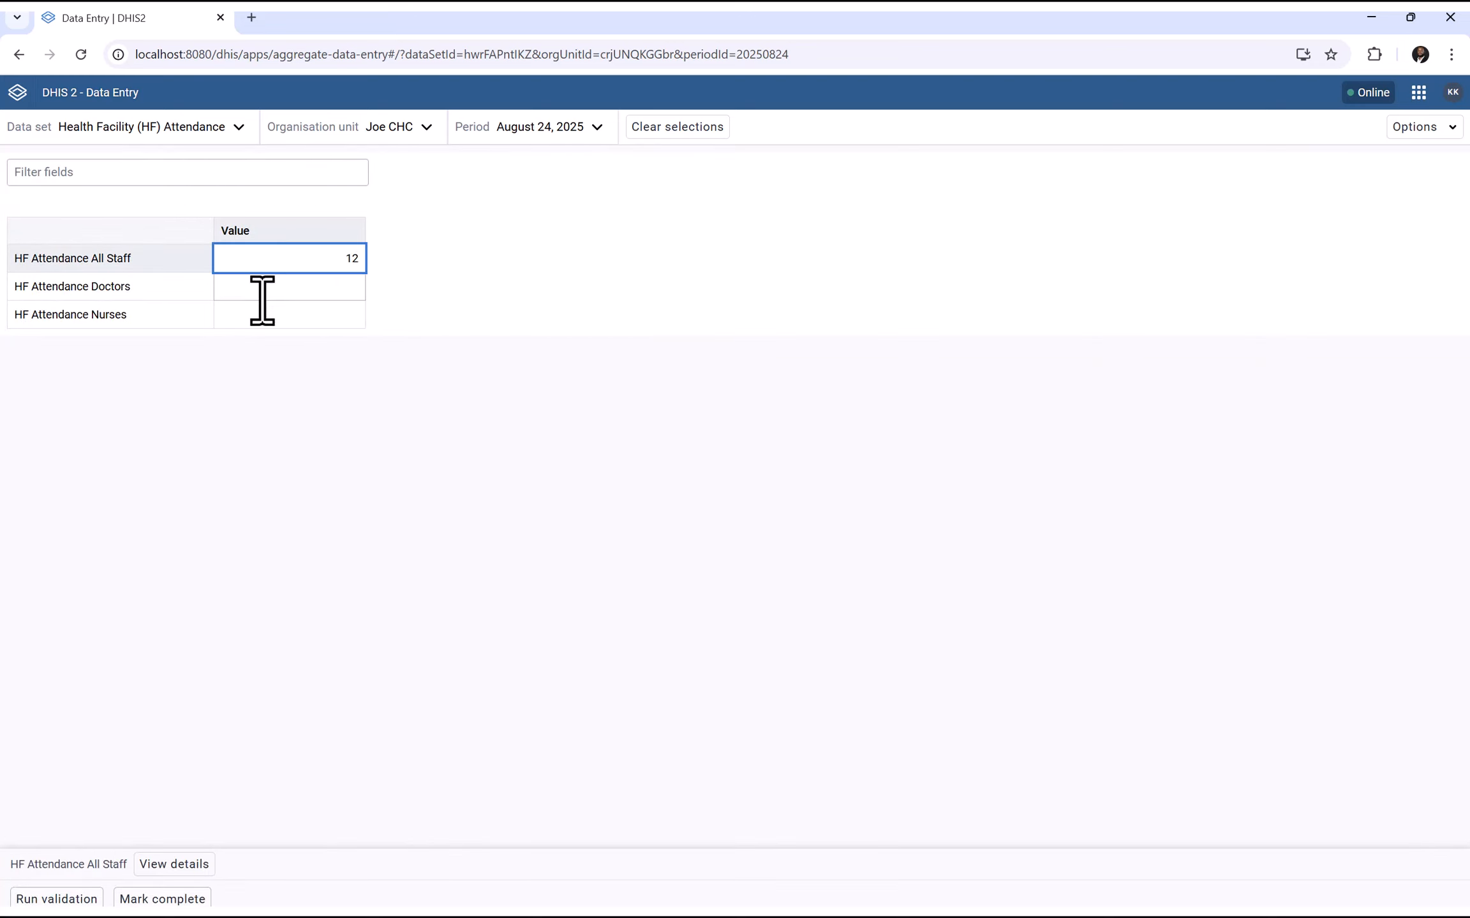
pyautogui.click(262, 304)
pyautogui.click(278, 285)
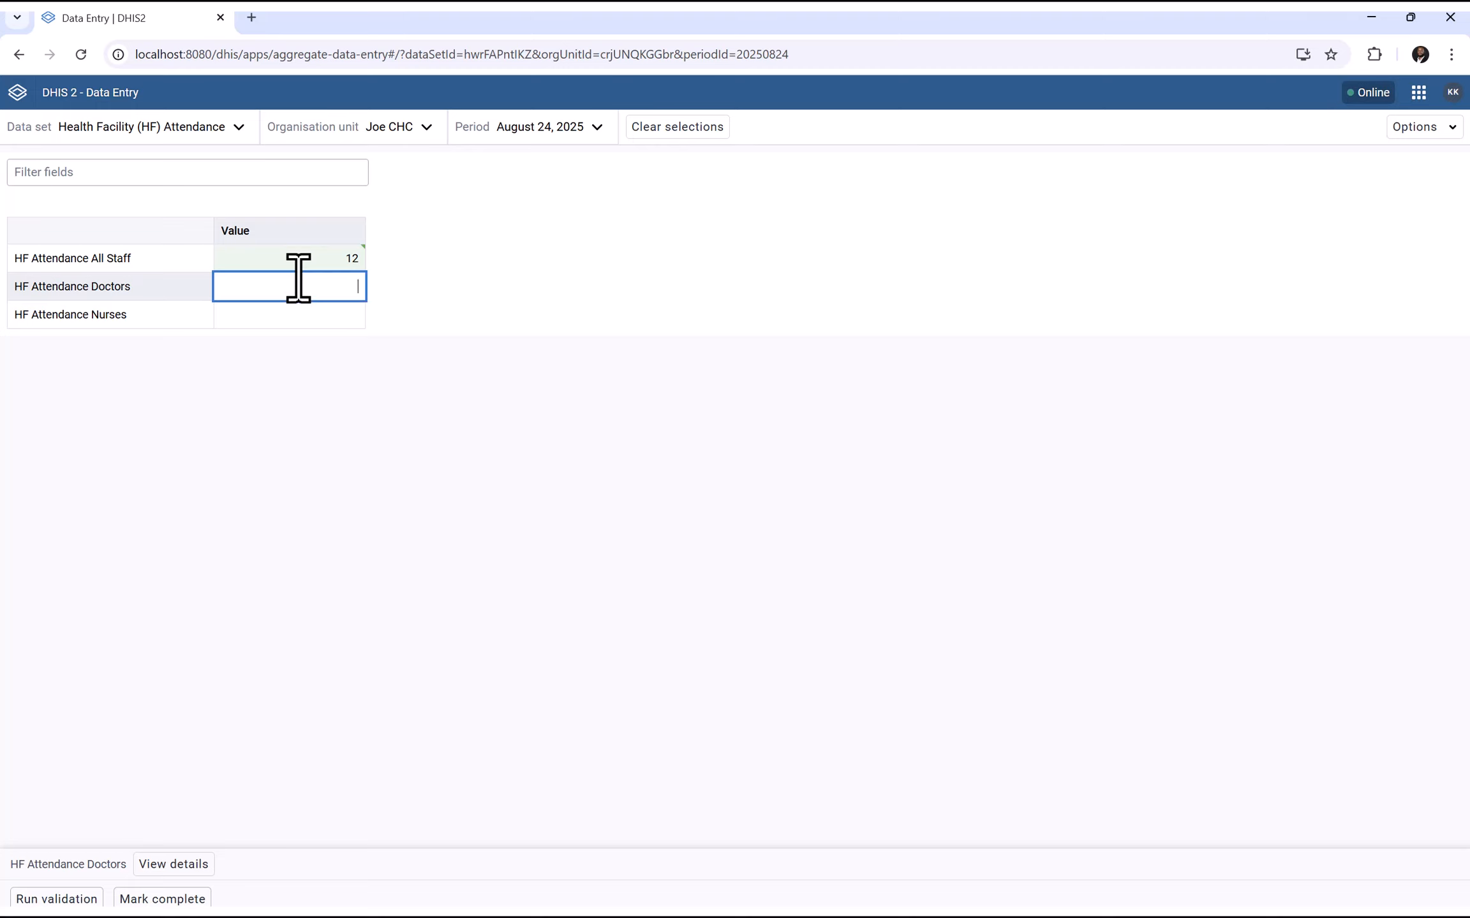
pyautogui.click(290, 316)
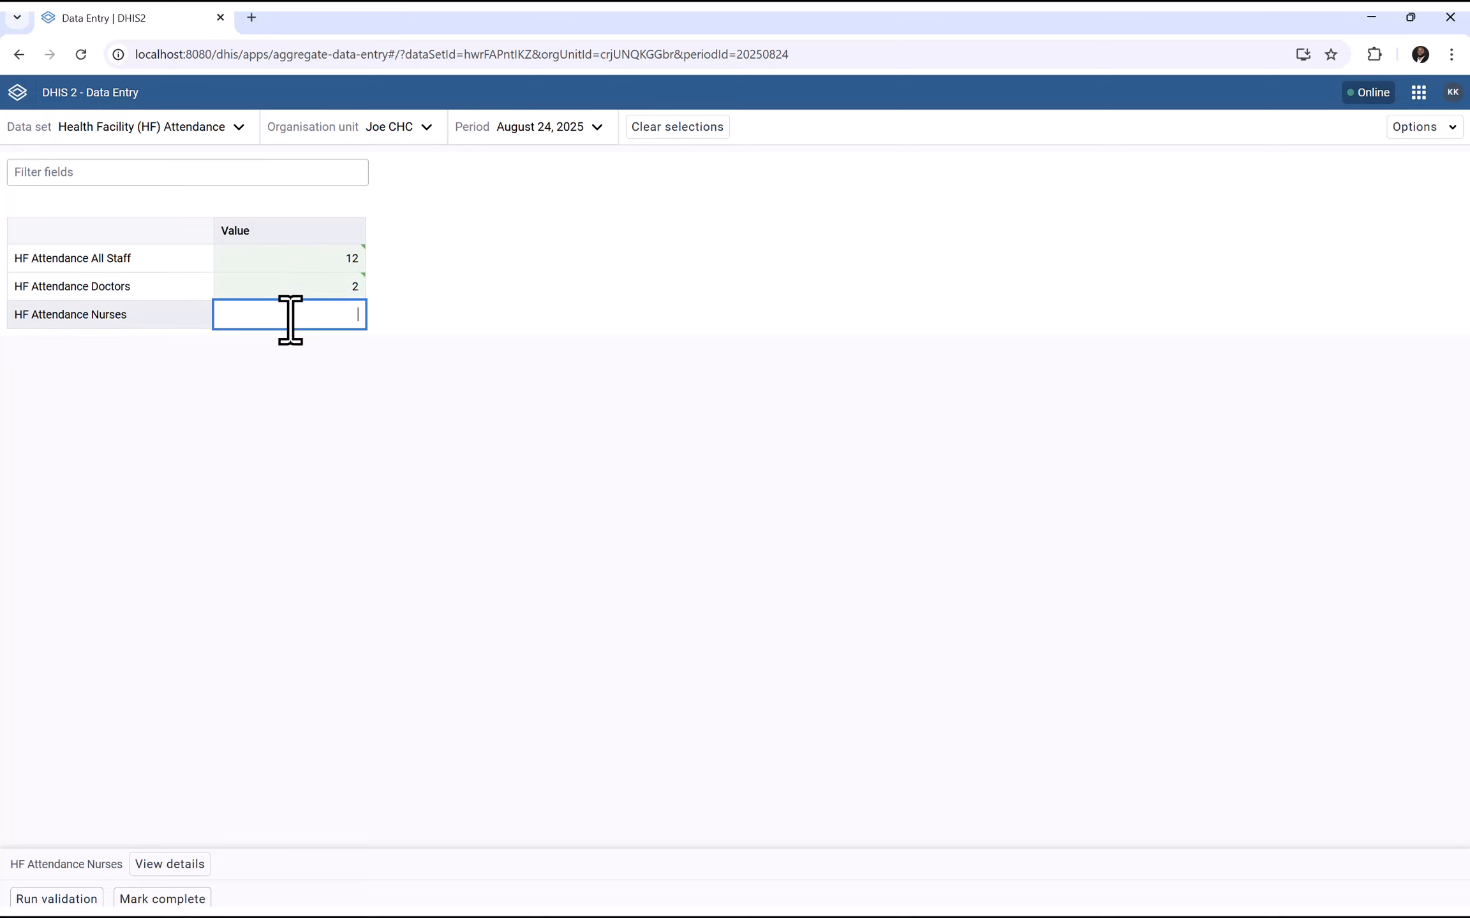
pyautogui.write('3')
pyautogui.click(484, 352)
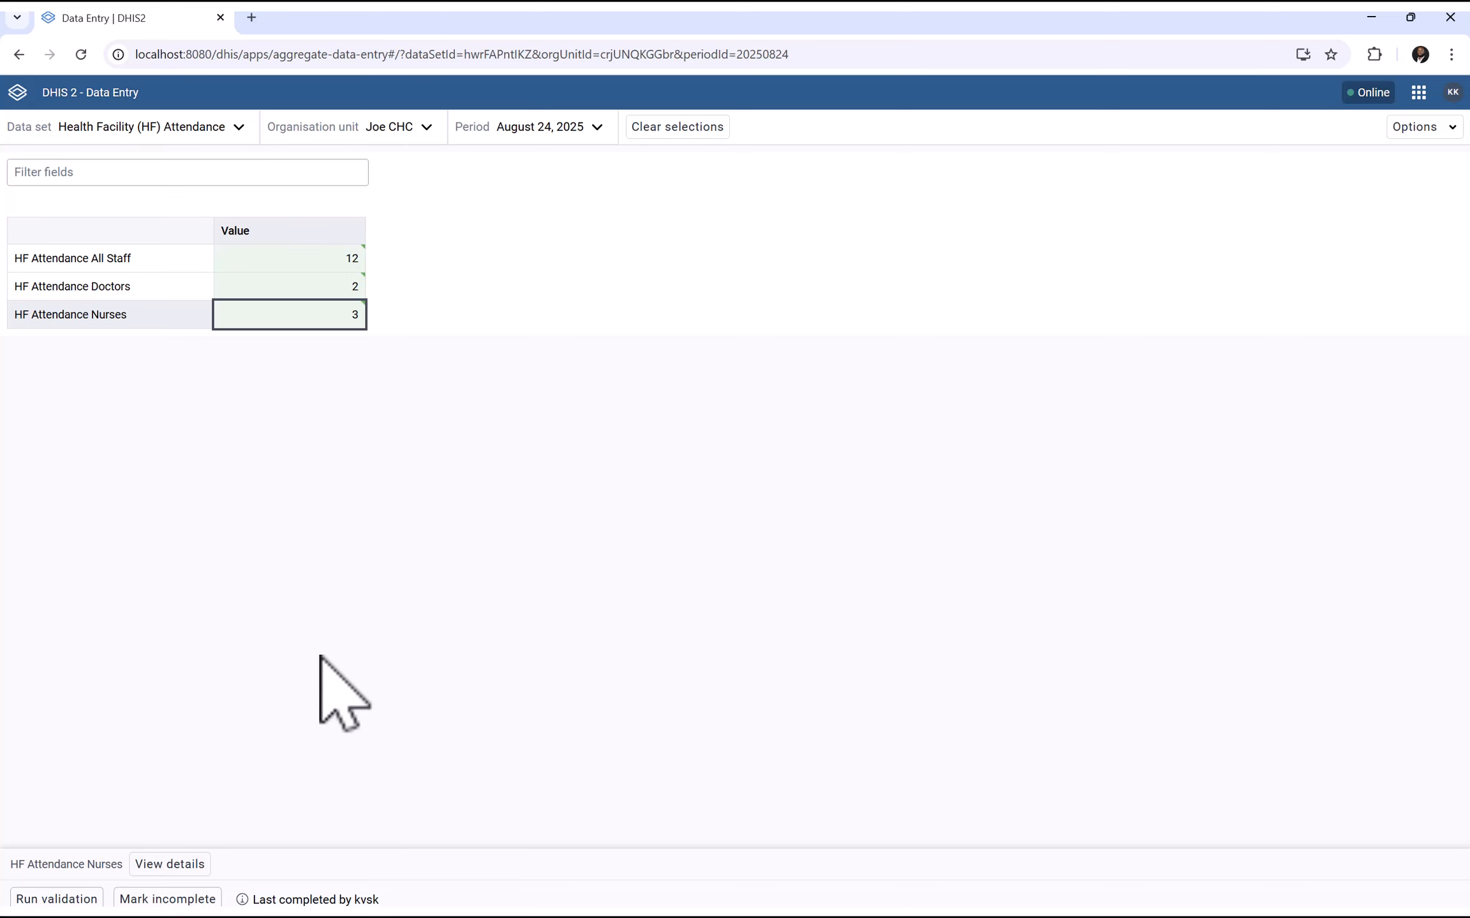
# Review the All Staff bars on the Health Facility Attendance dashboard, then switch to the Data Visualizer window
pyautogui.click(17, 92)
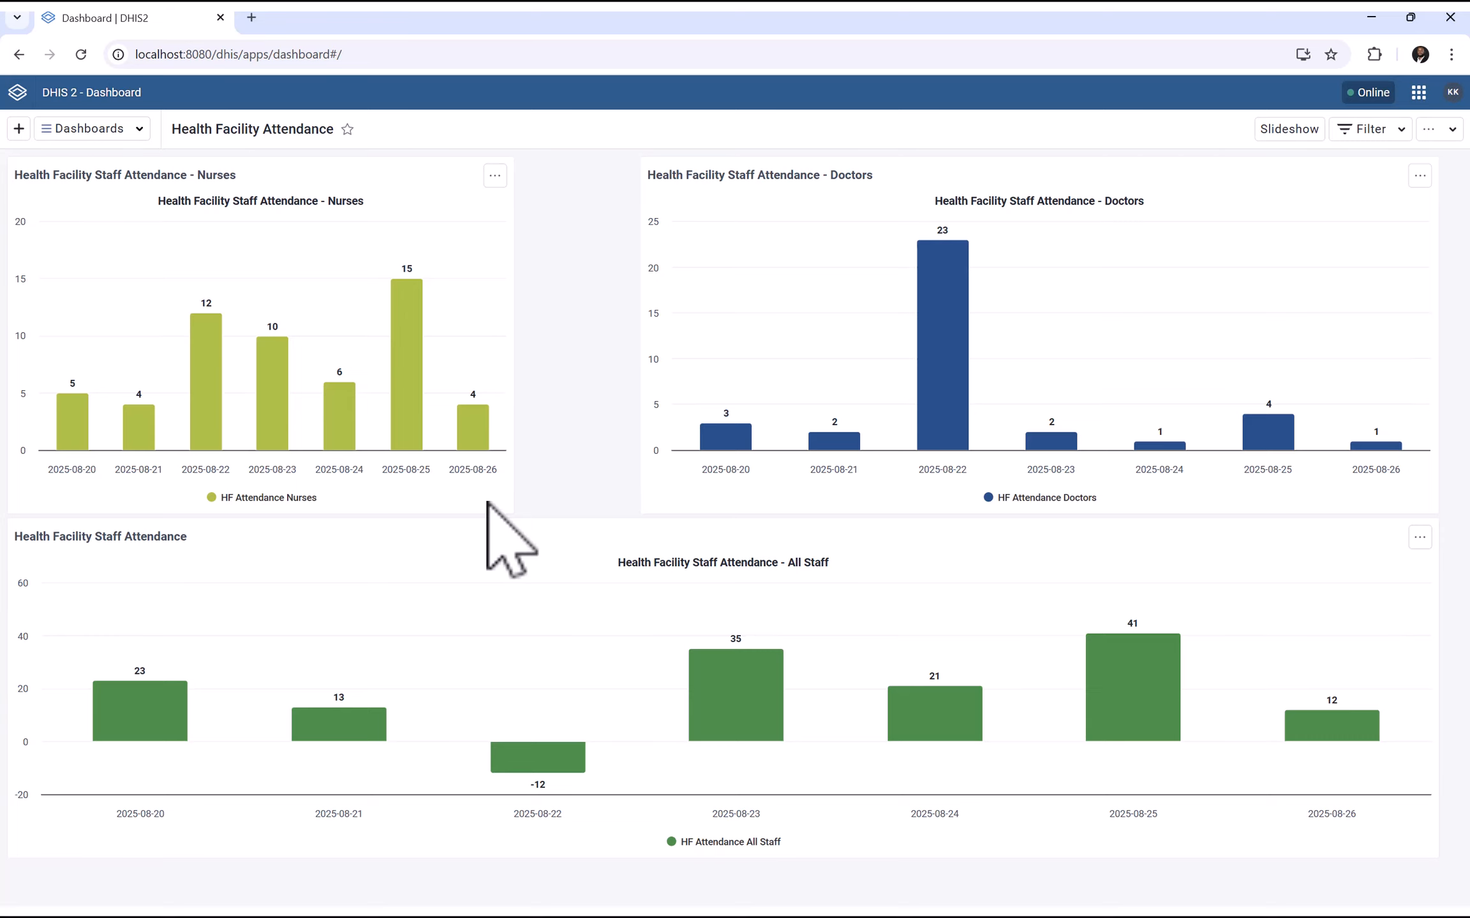
pyautogui.moveTo(541, 763)
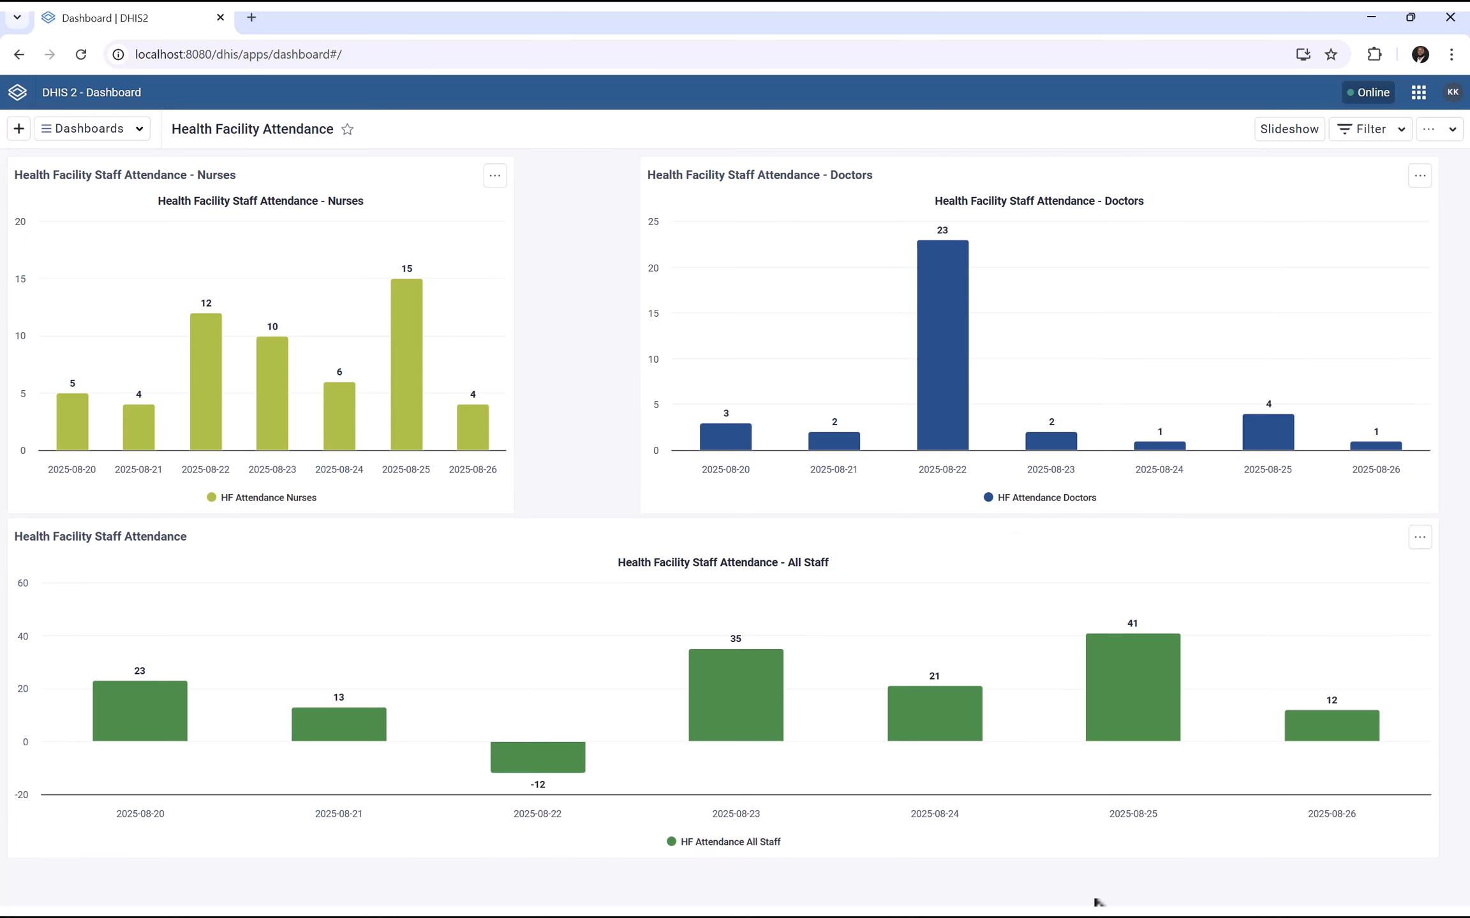
pyautogui.press('super')
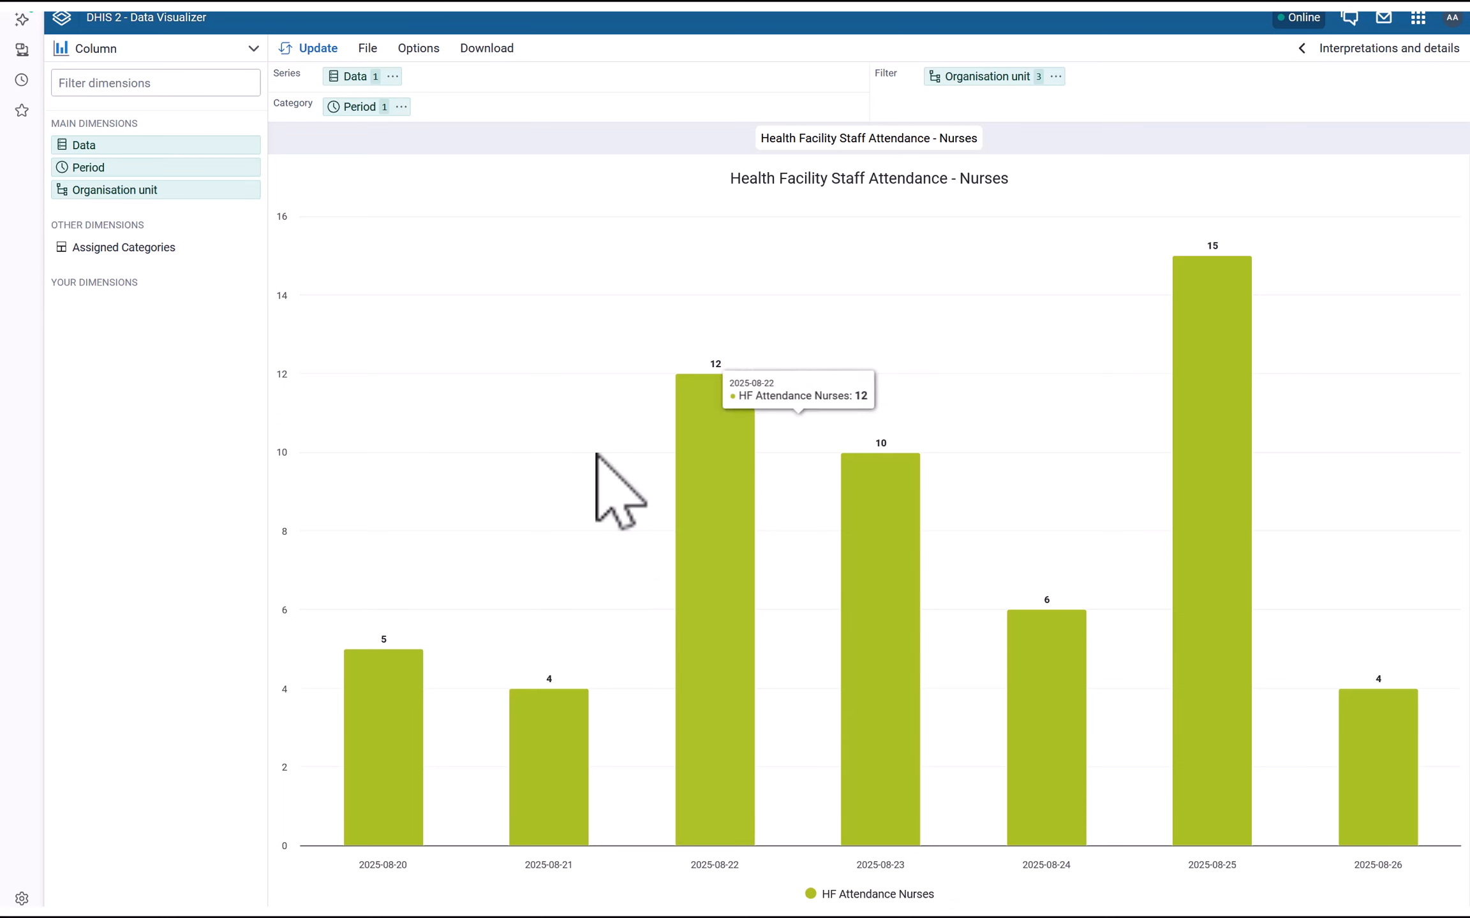
# Browse the full list of installed apps and launch Data Administration
pyautogui.click(64, 19)
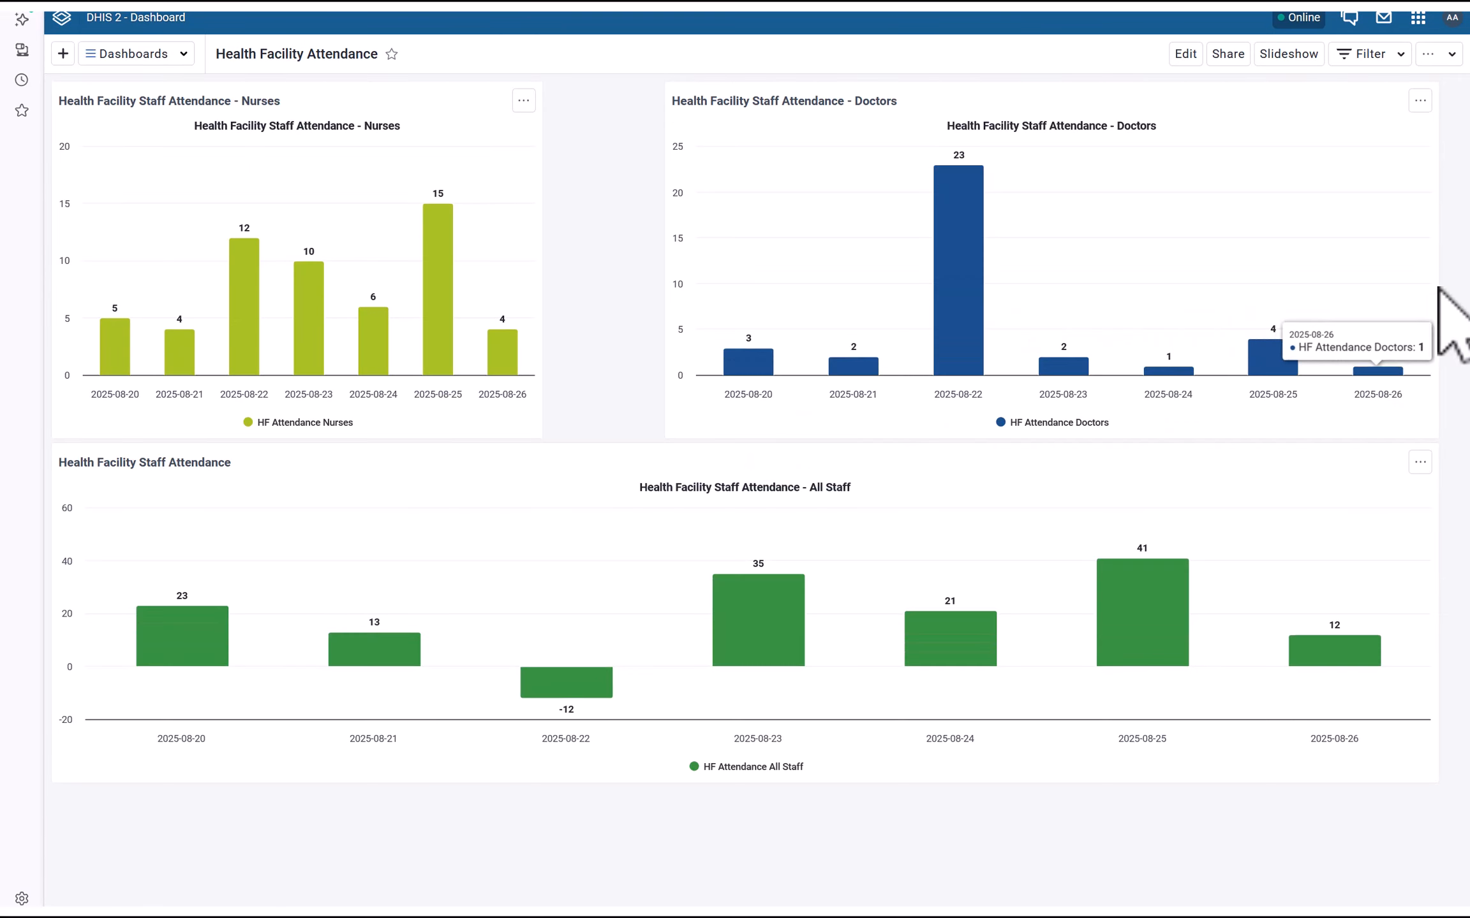
pyautogui.click(1417, 17)
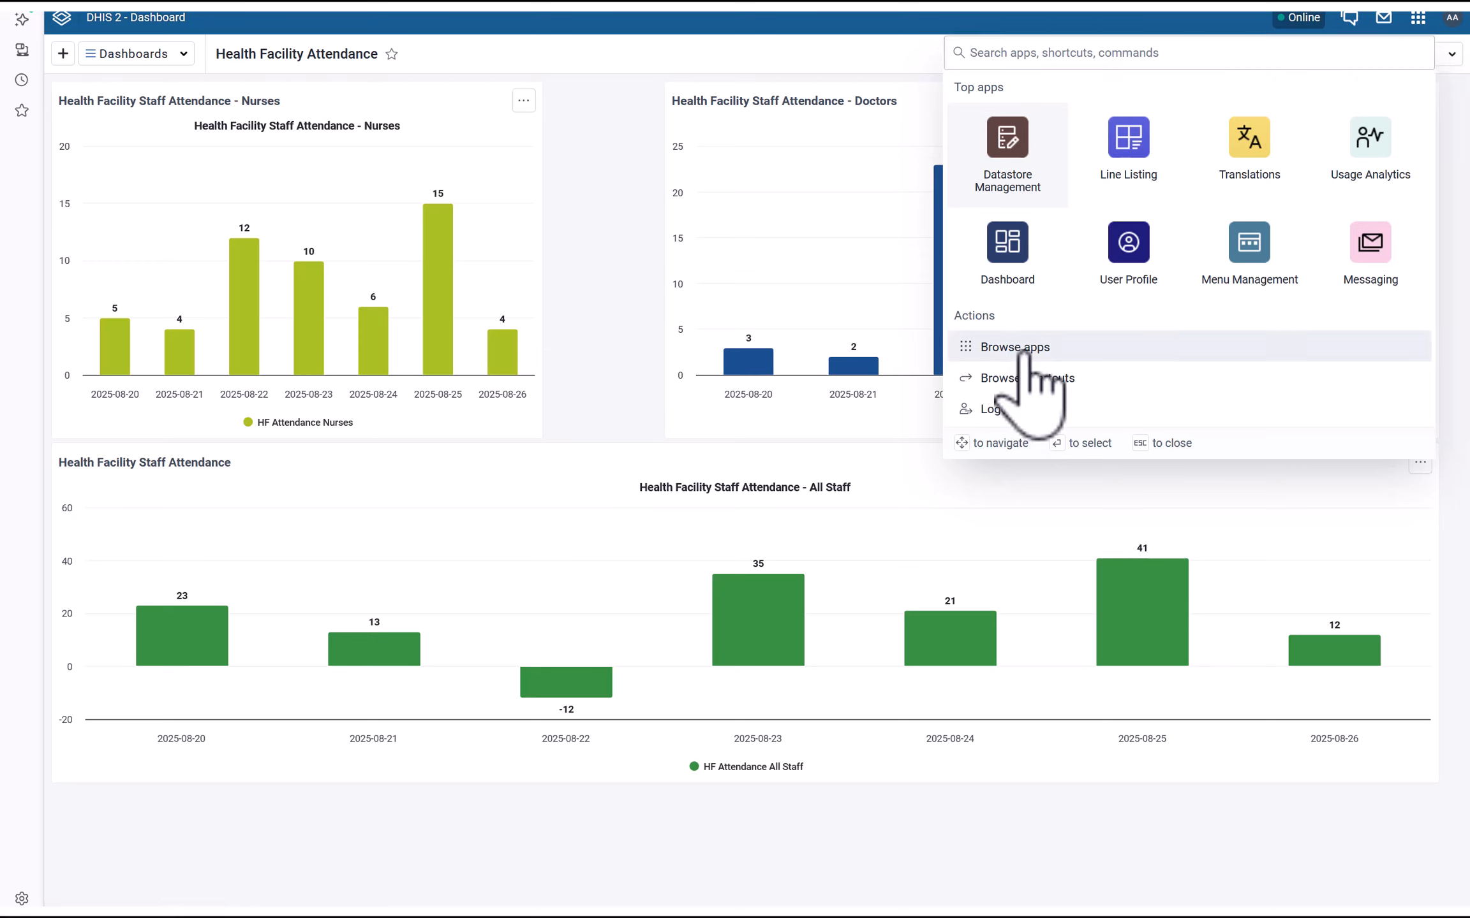
pyautogui.click(1019, 350)
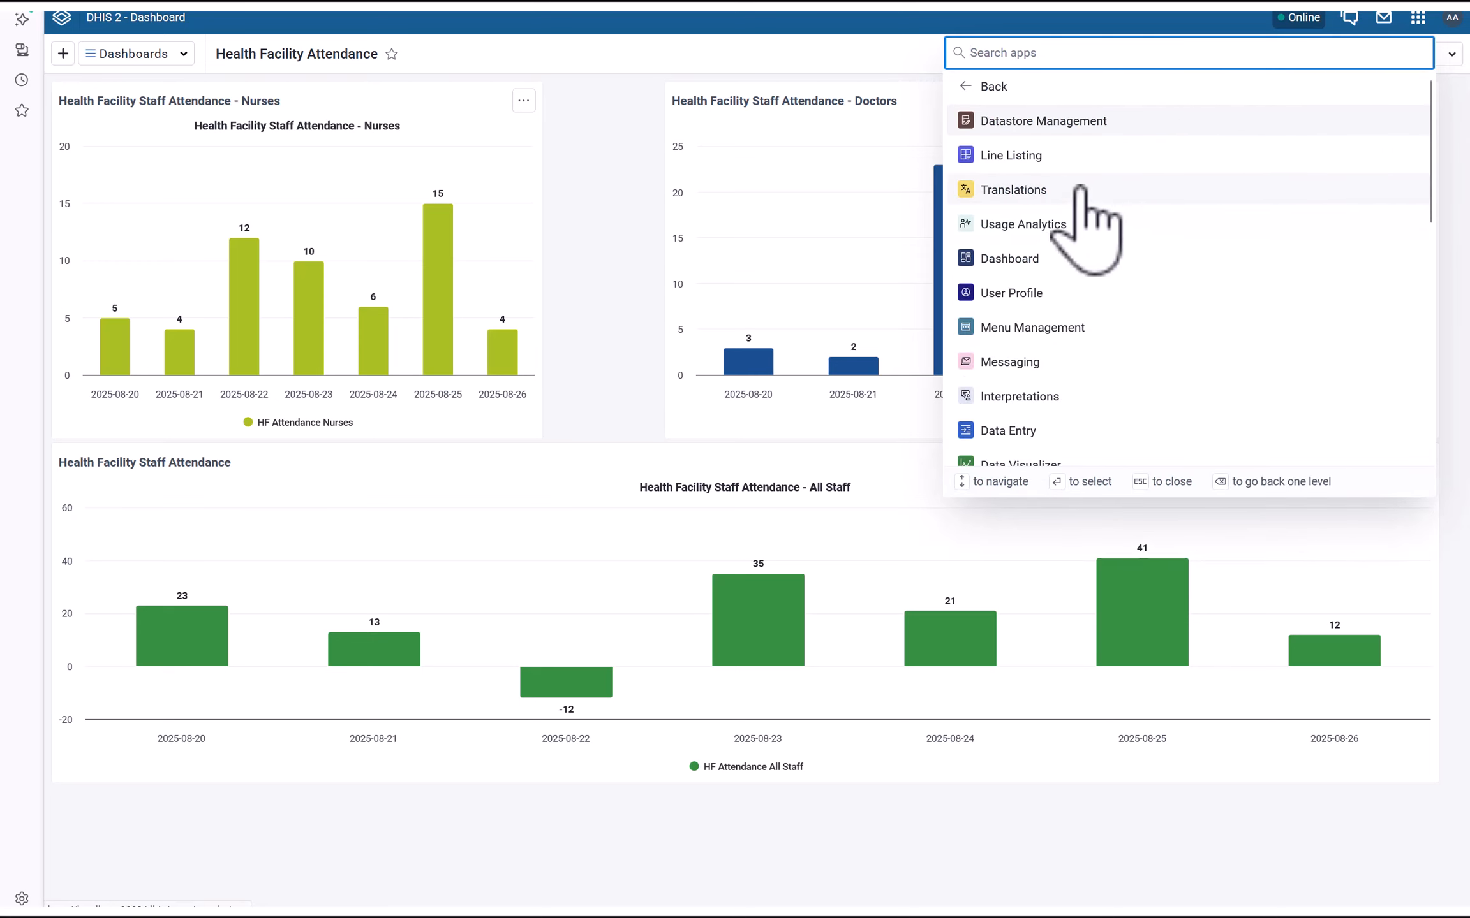
pyautogui.scroll(-3, 1084, 268)
pyautogui.scroll(-2, 1088, 399)
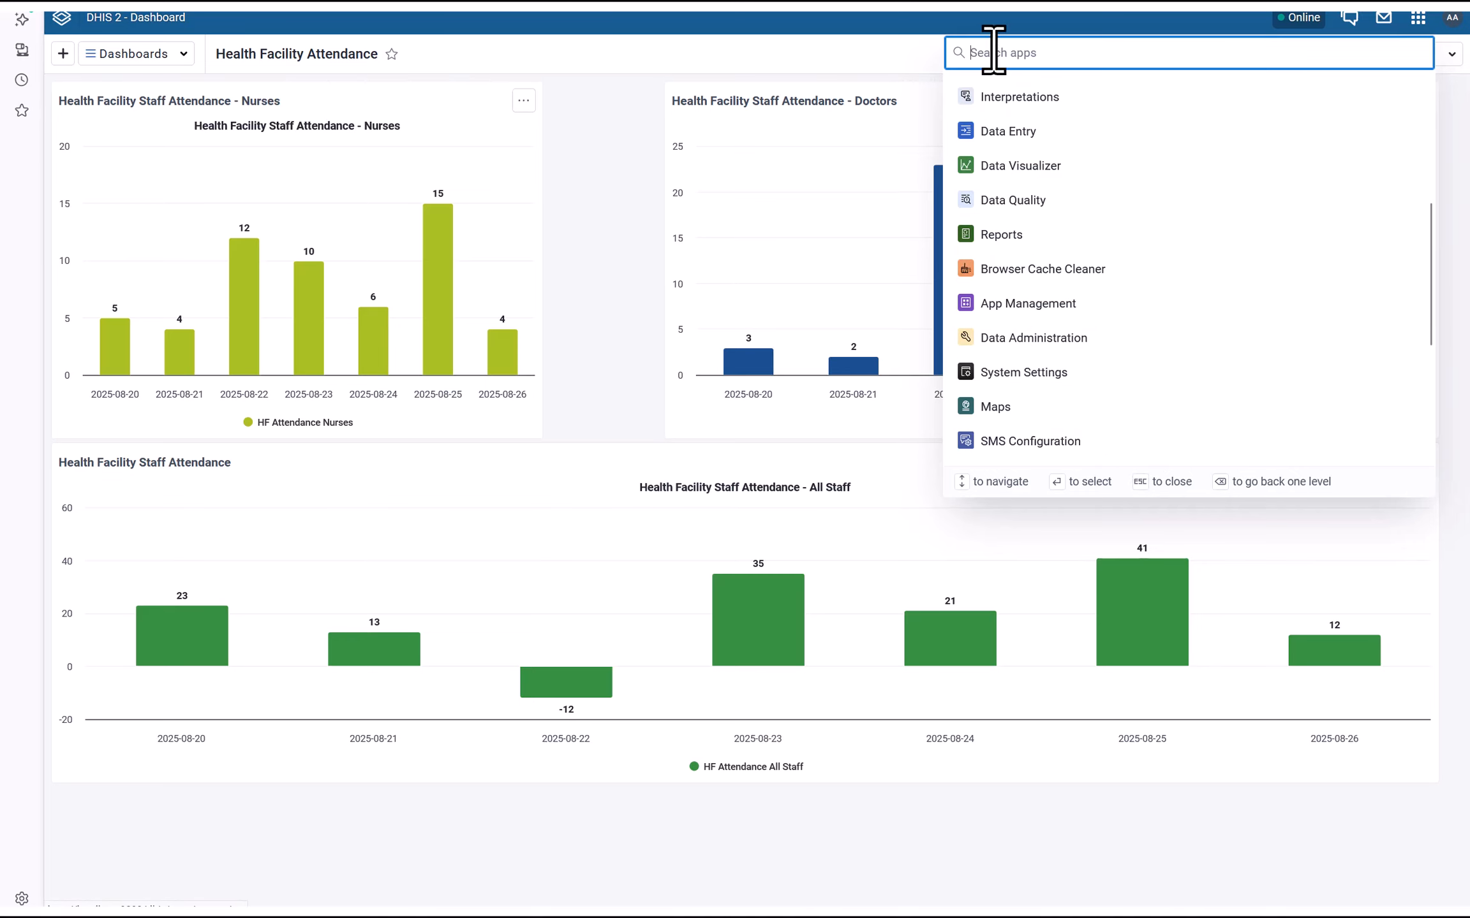
pyautogui.write('val')
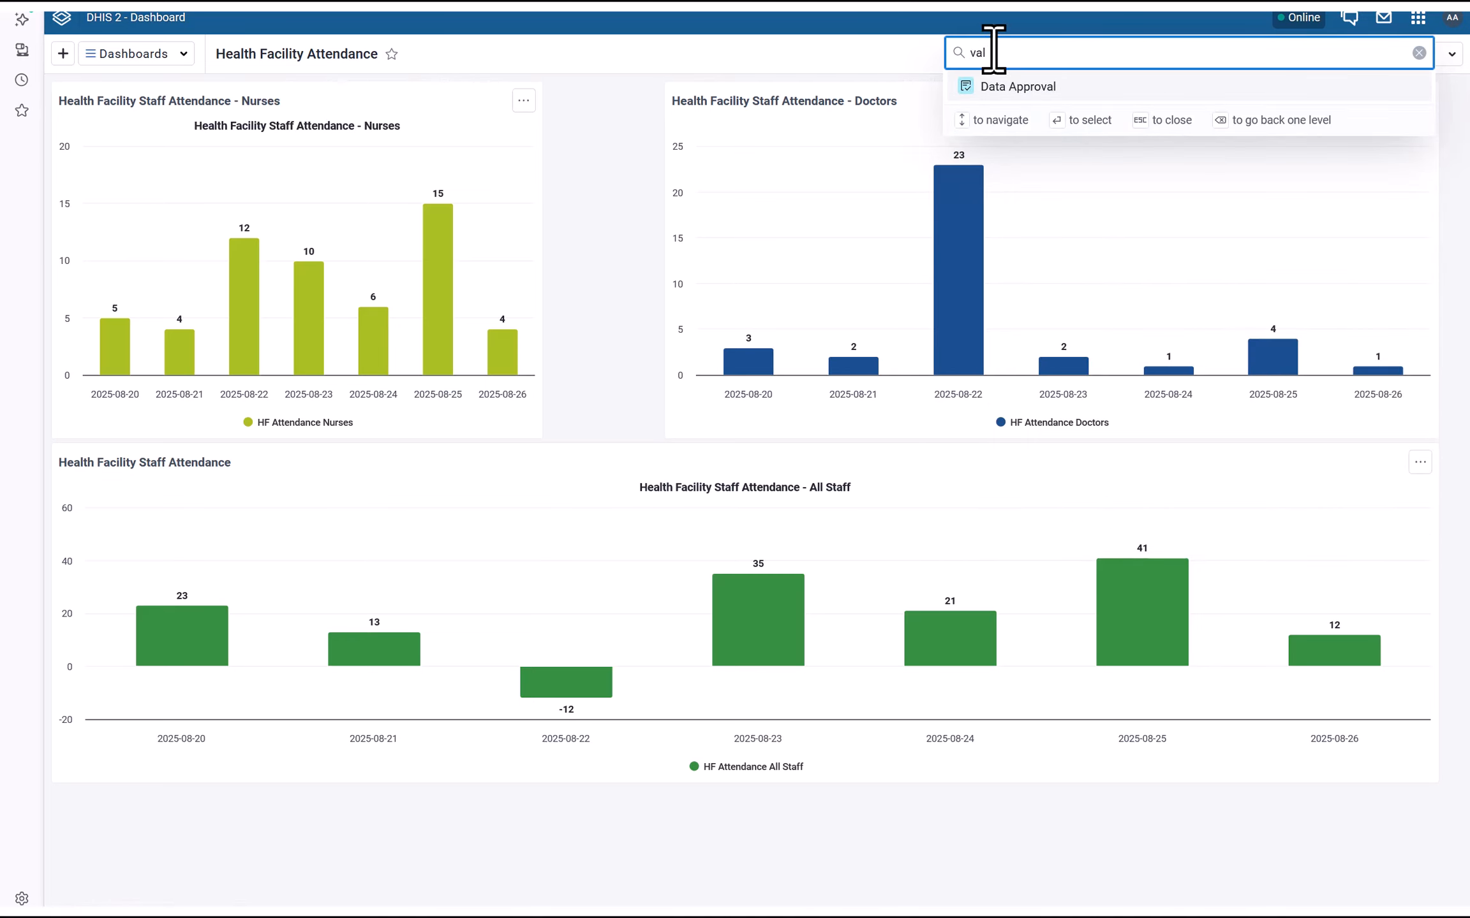
pyautogui.press('BackSpace')
pyautogui.press('BackSpace')
pyautogui.press('BackSpace')
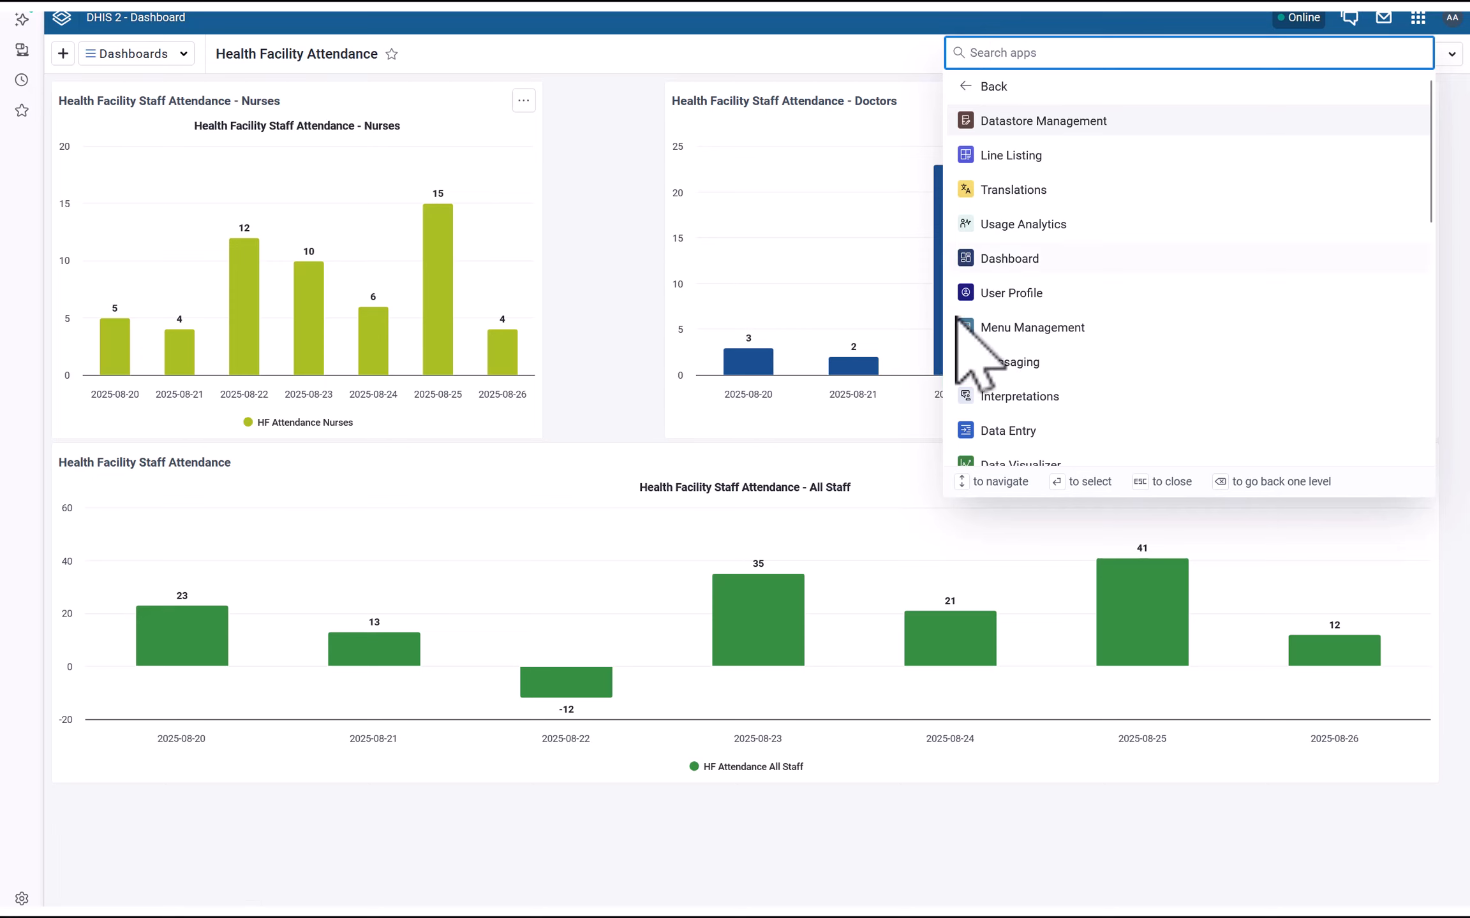
pyautogui.scroll(-3, 995, 408)
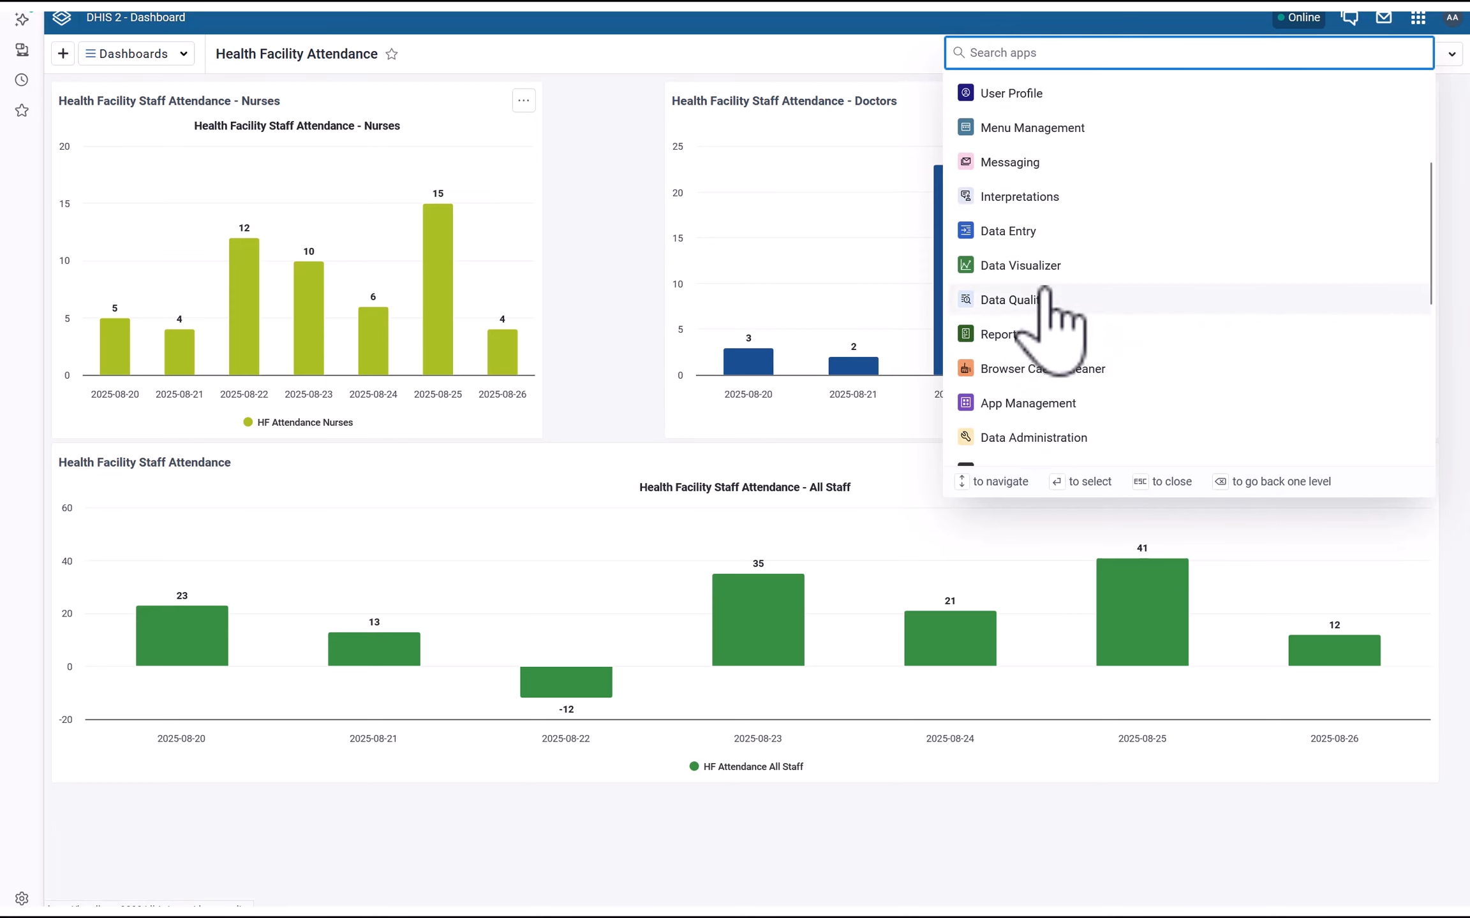
pyautogui.scroll(-2, 1049, 434)
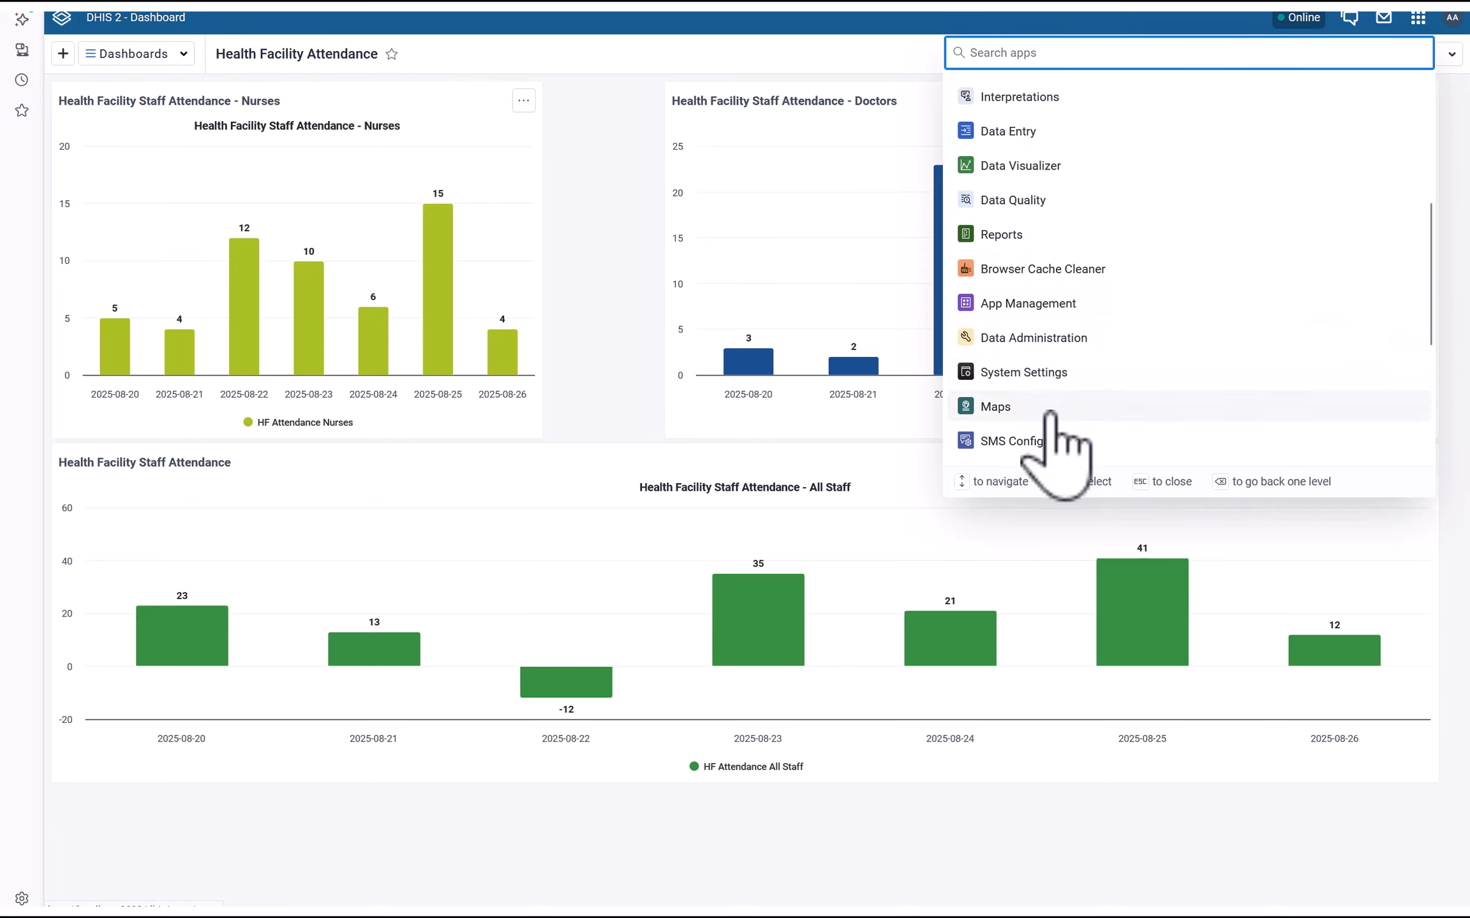
pyautogui.click(1051, 341)
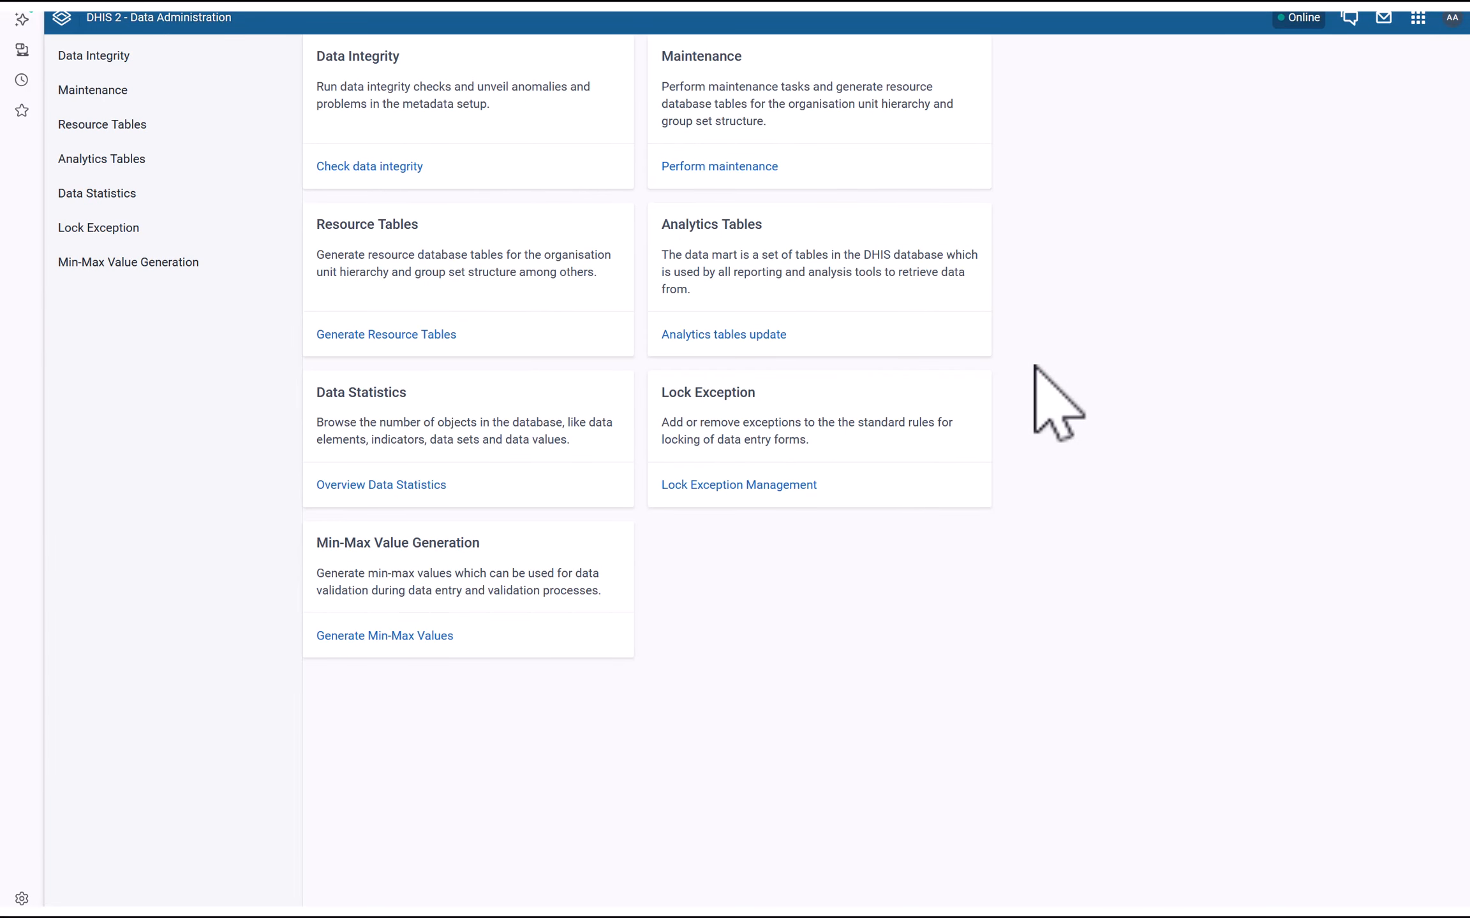
# Launch Maintenance by searching 'Mai' and show the Data element list of HF Attendance elements
pyautogui.click(1417, 18)
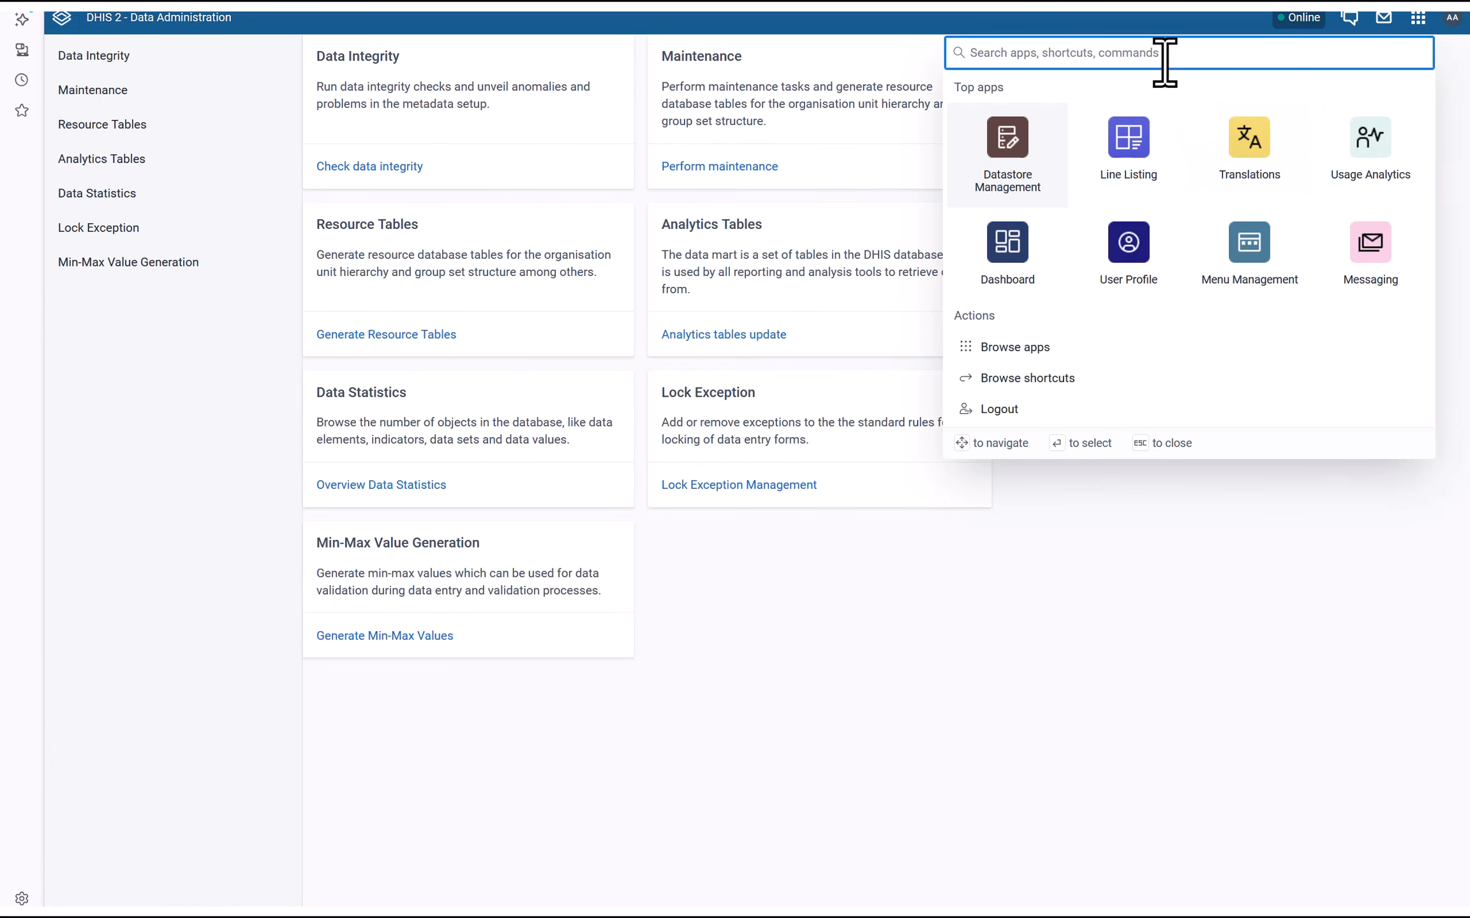
pyautogui.write('Main')
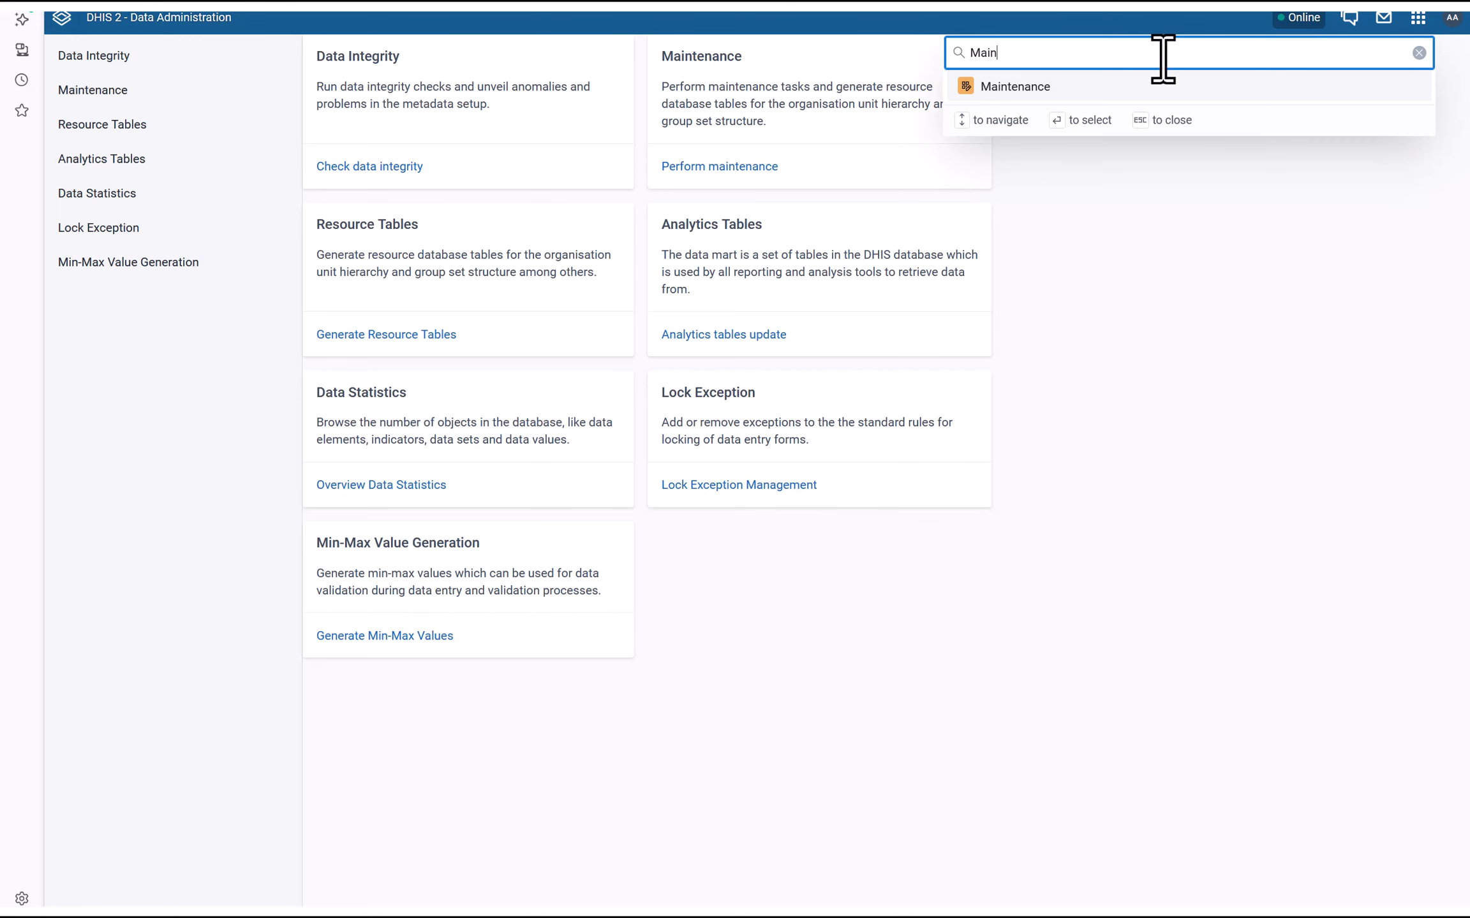
pyautogui.click(1025, 89)
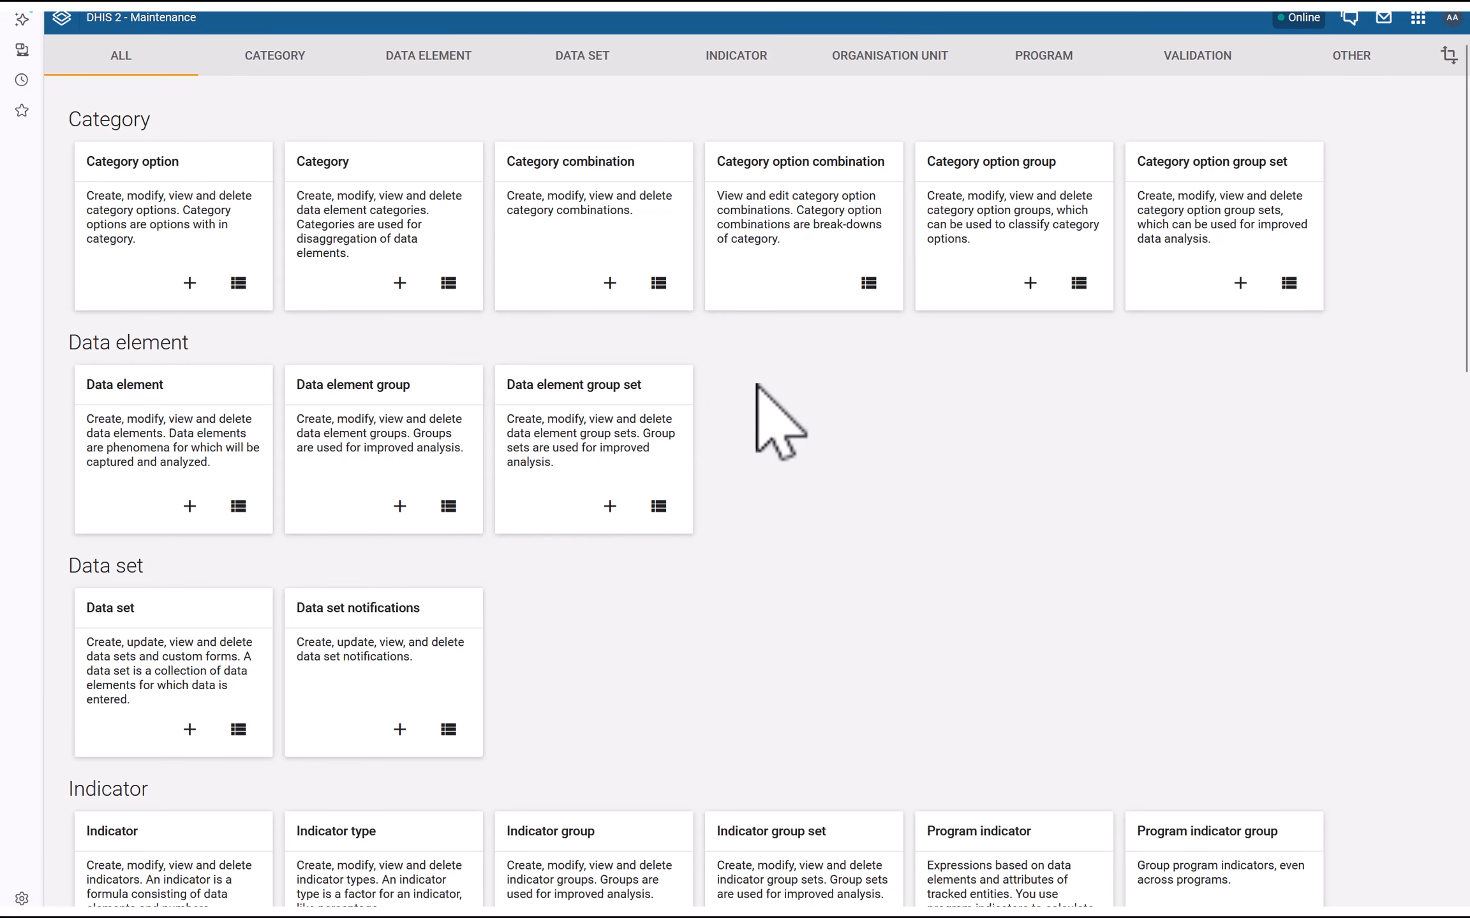
pyautogui.click(1189, 62)
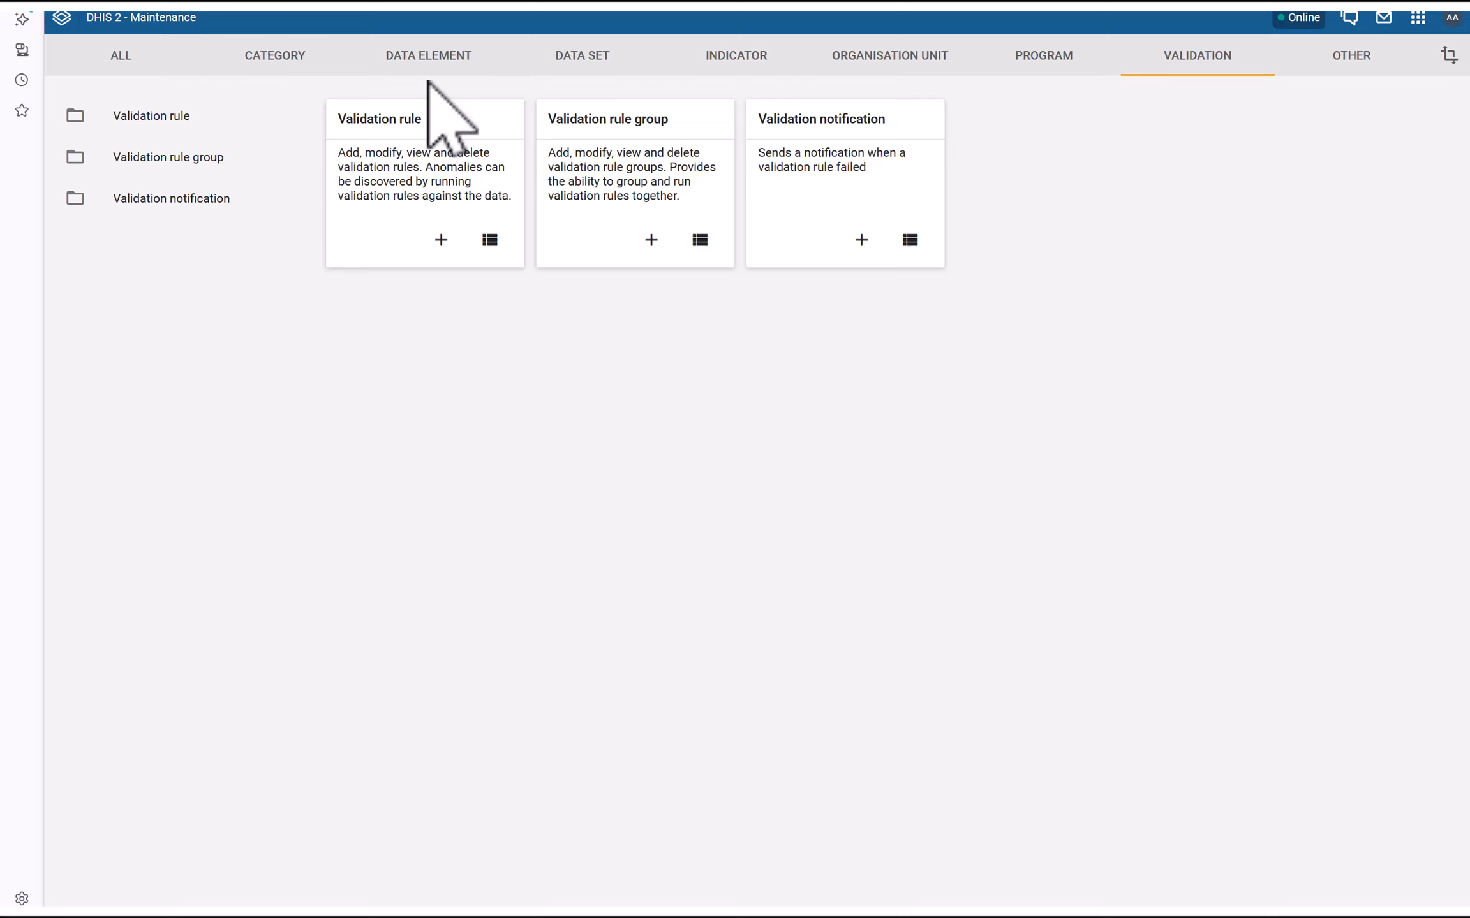
pyautogui.moveTo(477, 14)
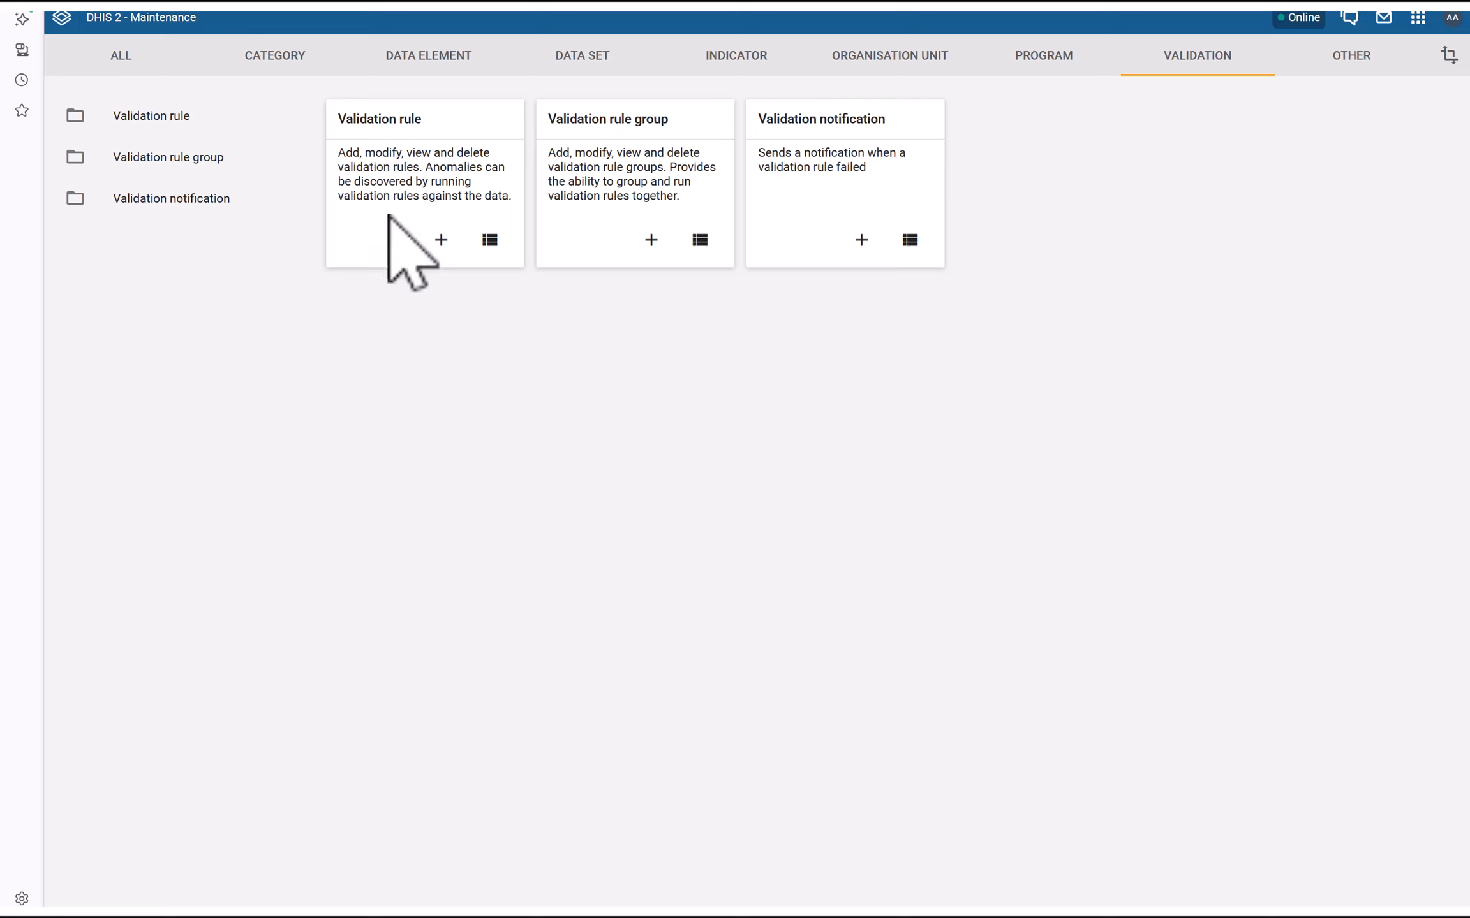
pyautogui.click(424, 56)
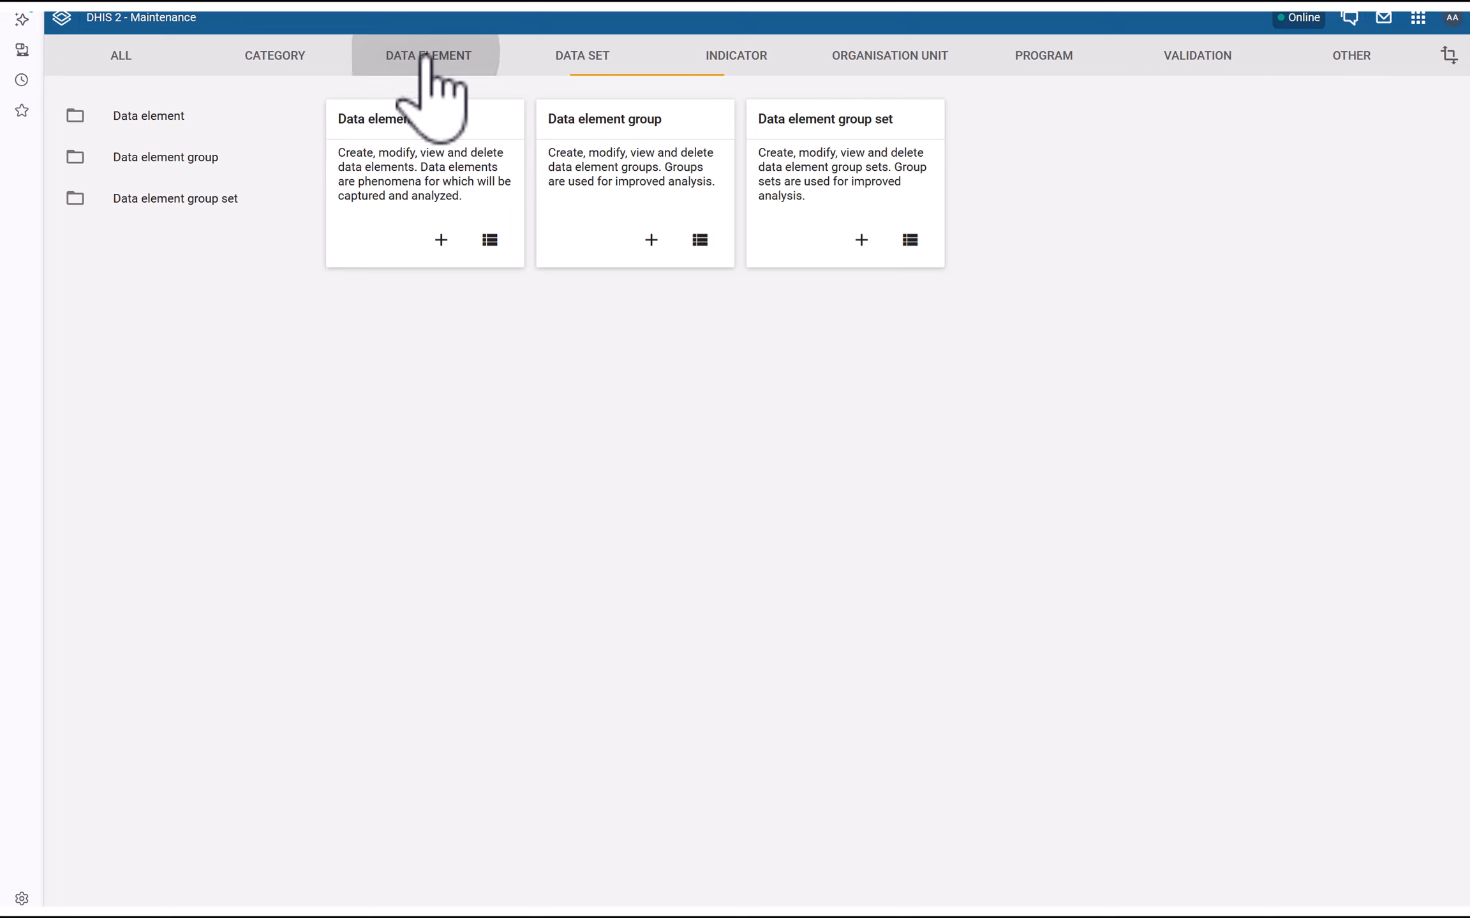
pyautogui.click(371, 123)
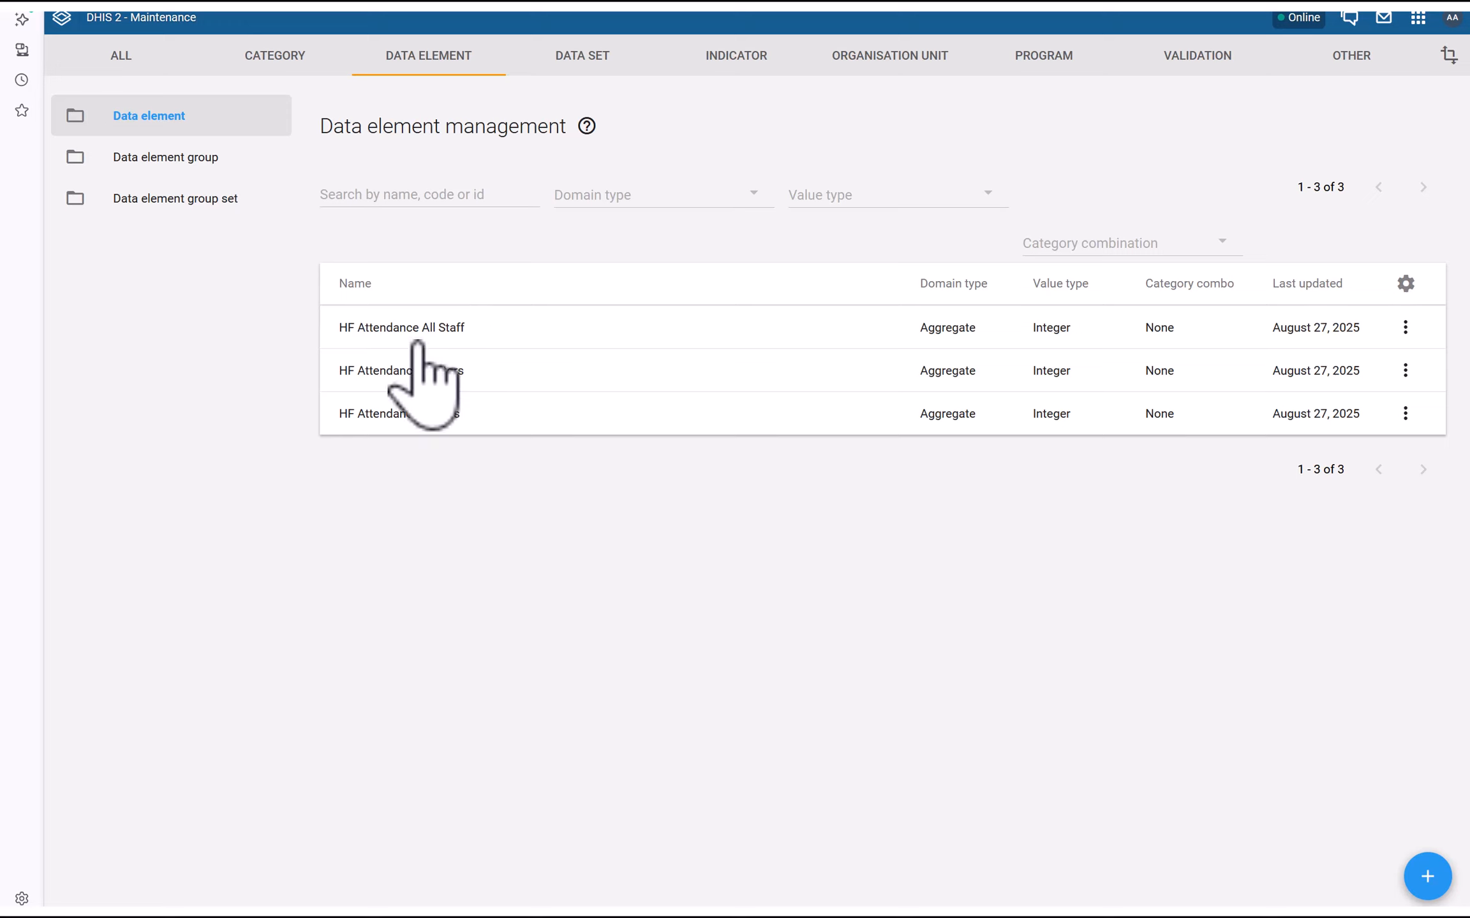
pyautogui.click(412, 373)
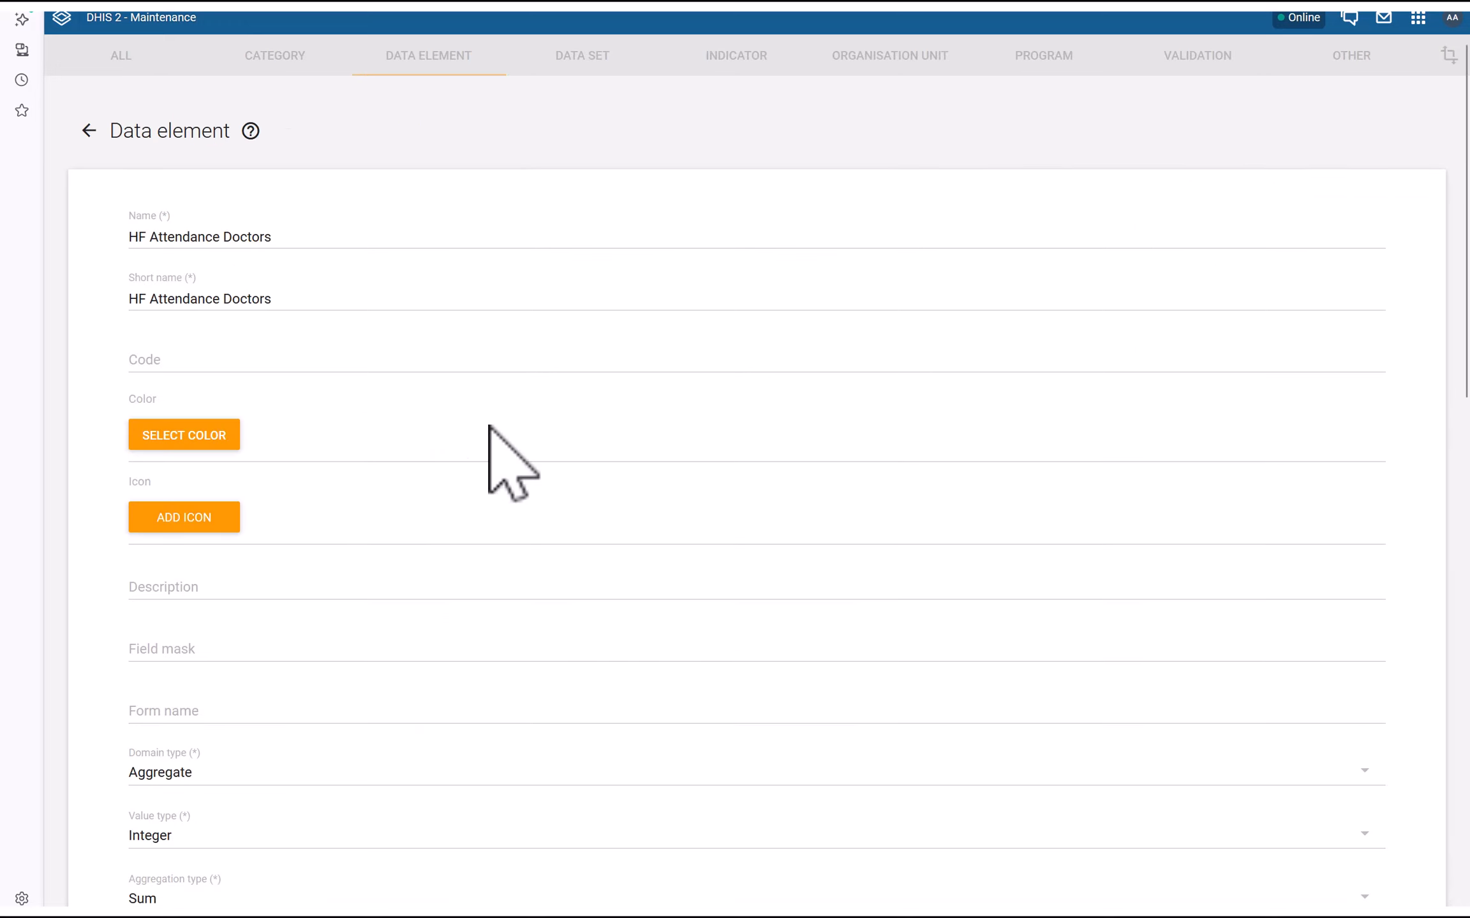
pyautogui.scroll(-8, 508, 459)
pyautogui.scroll(-2, 373, 504)
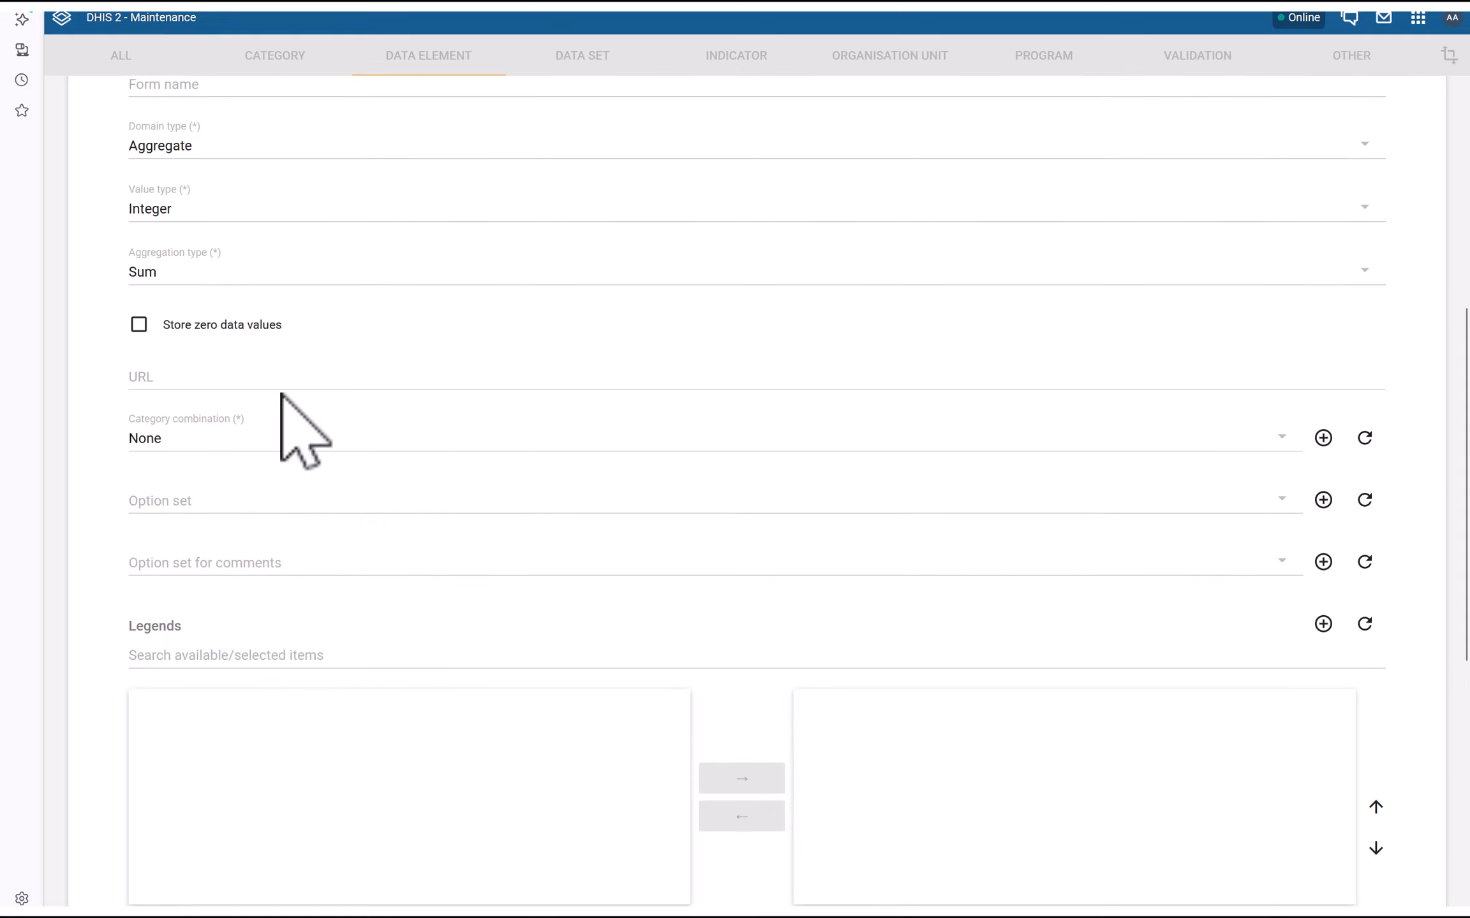
pyautogui.click(173, 210)
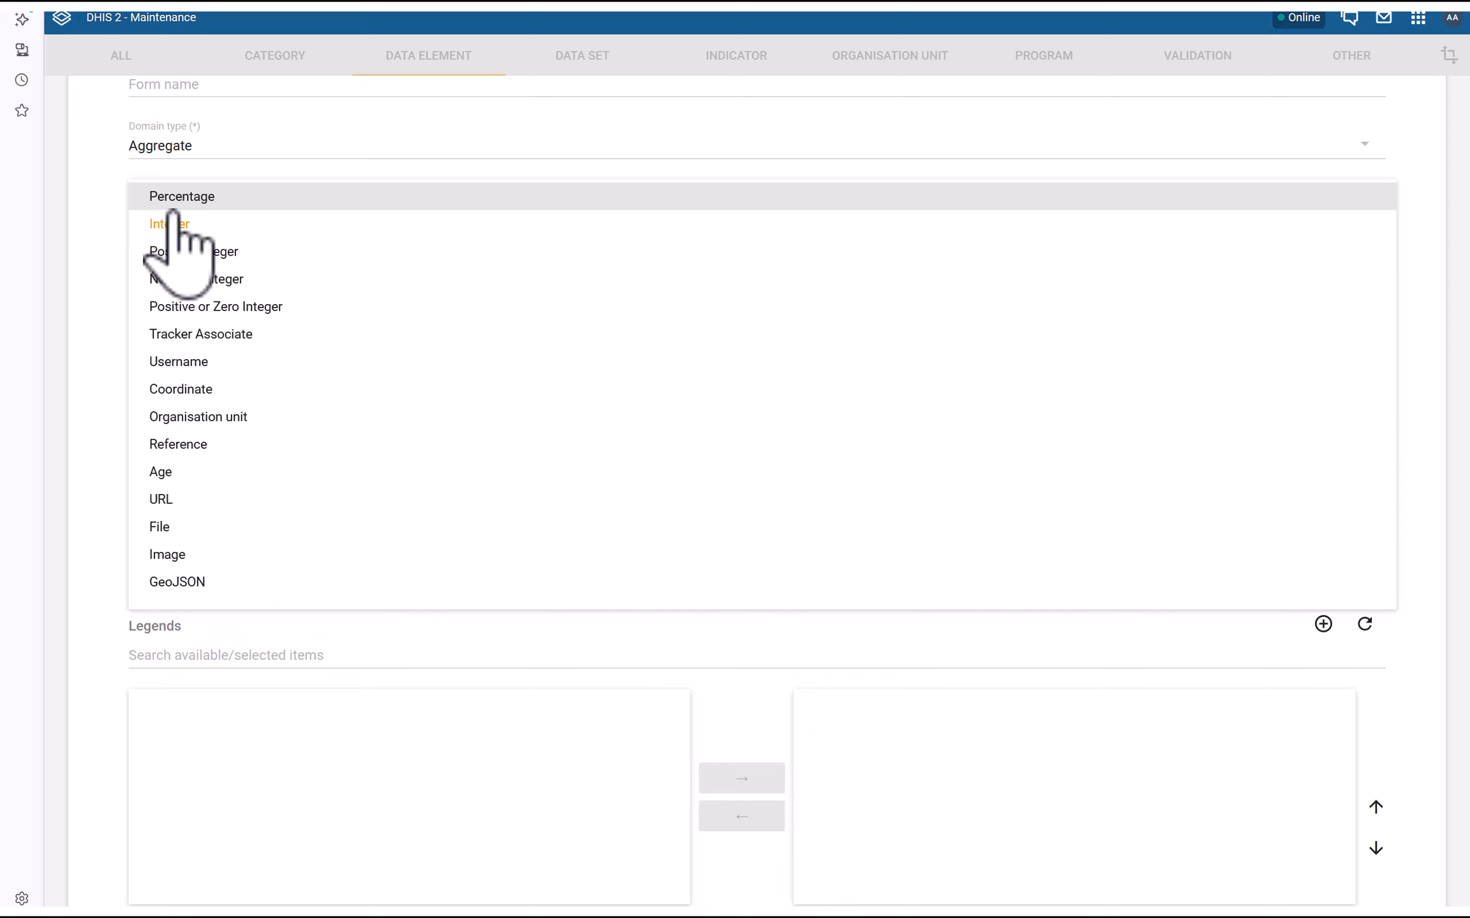
pyautogui.click(203, 255)
pyautogui.scroll(-5, 613, 612)
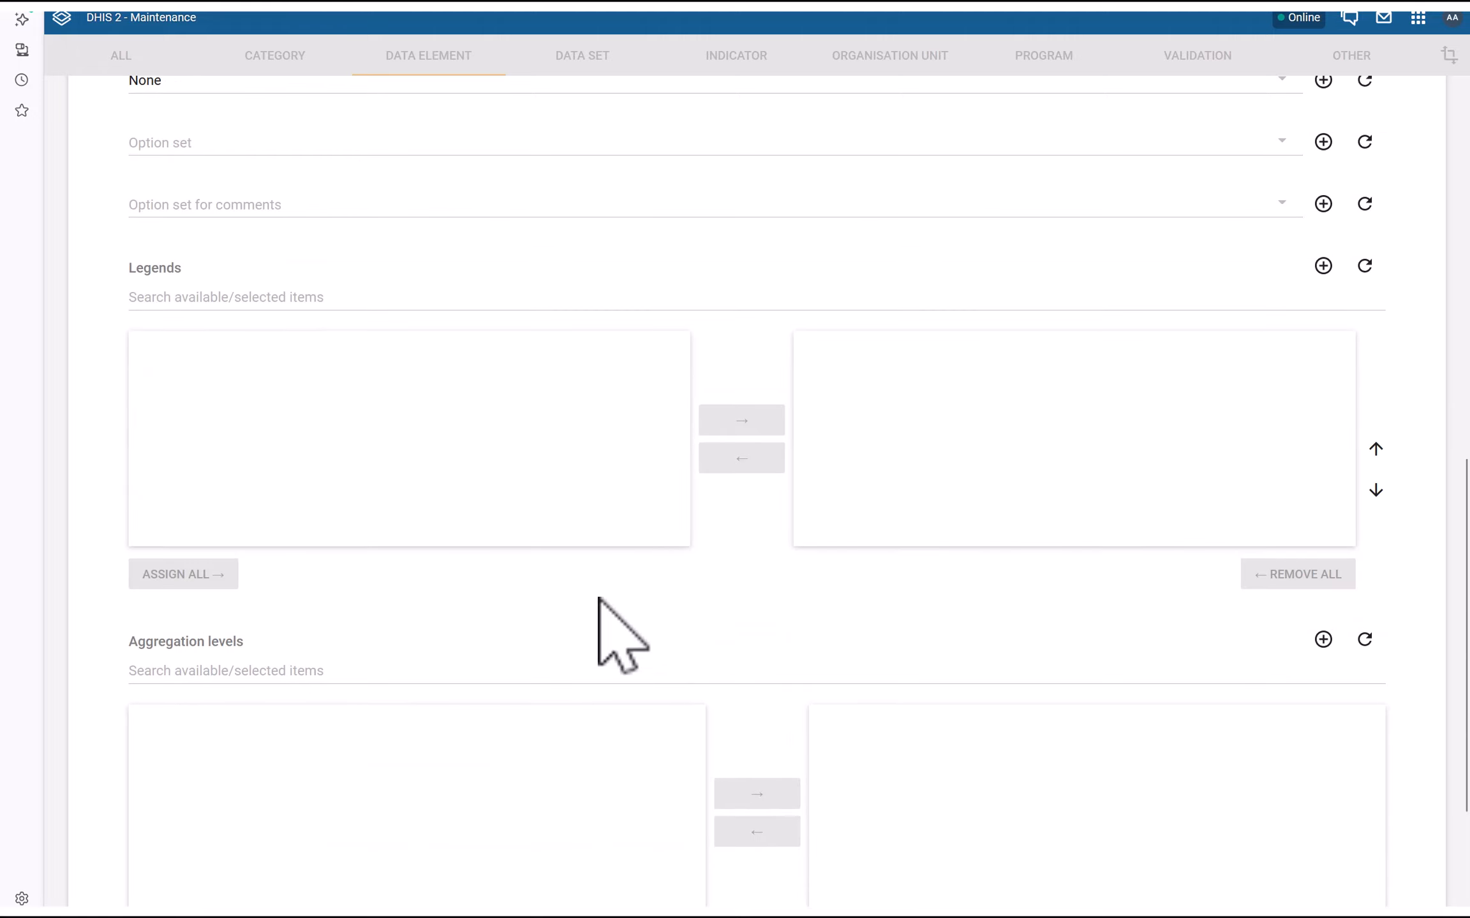
pyautogui.scroll(-3, 619, 600)
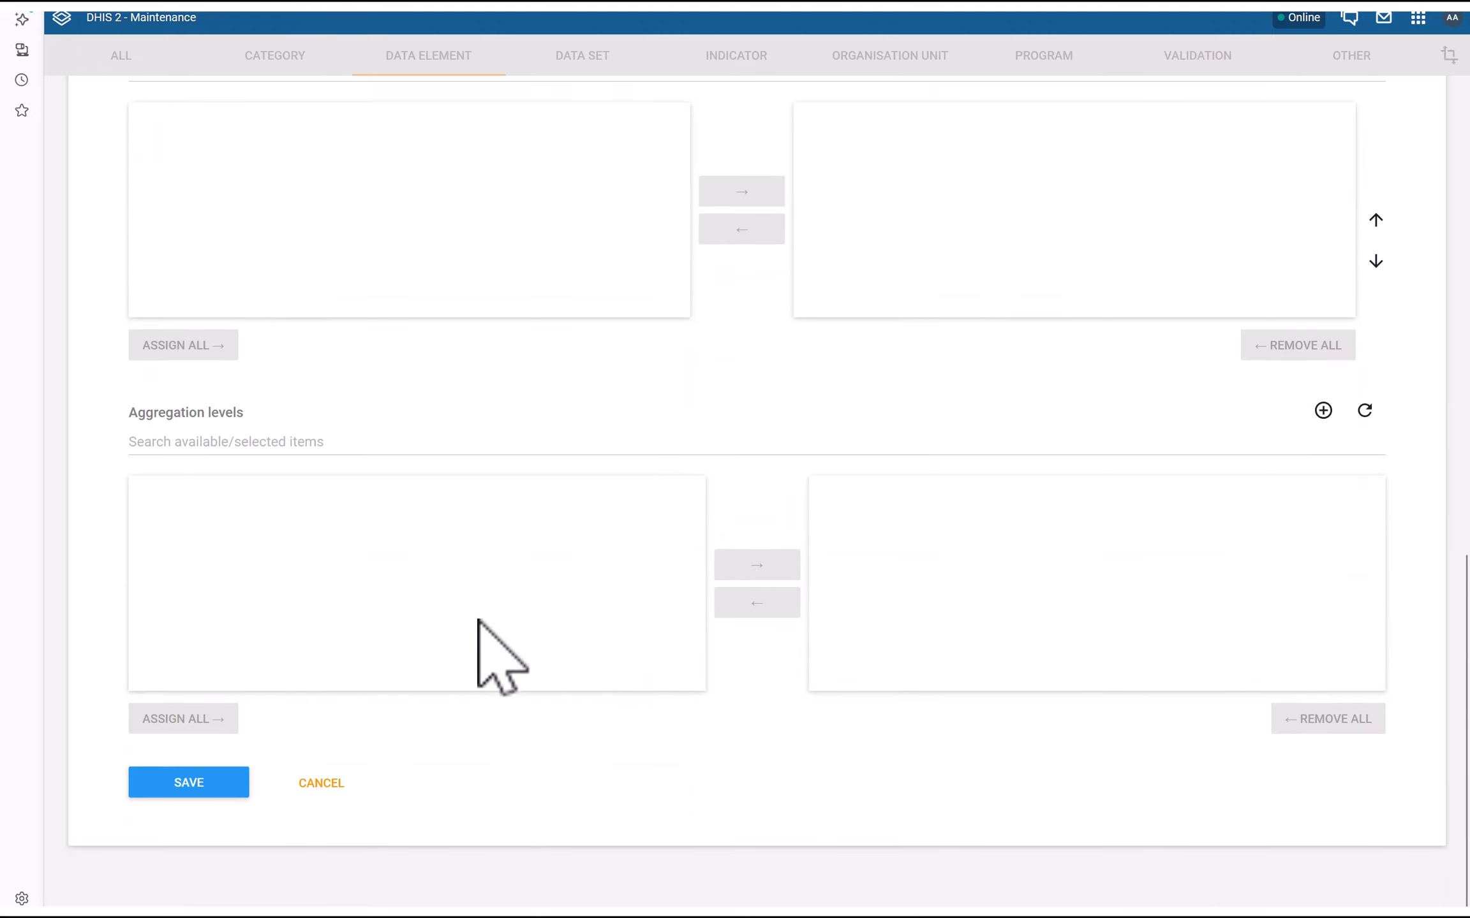
pyautogui.click(190, 785)
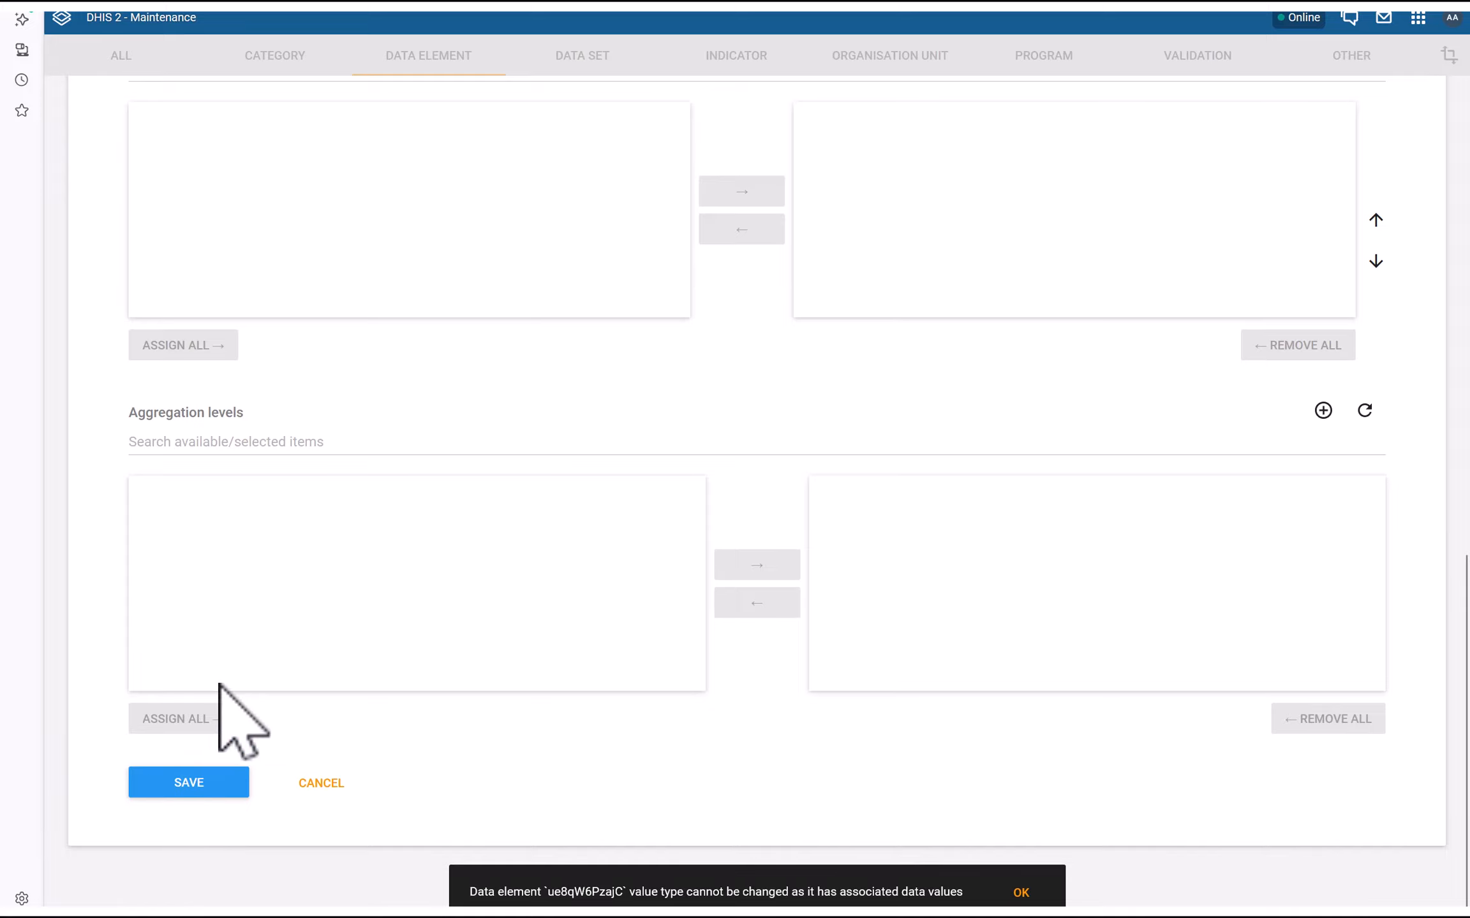
pyautogui.scroll(1, 224, 720)
pyautogui.scroll(2, 221, 683)
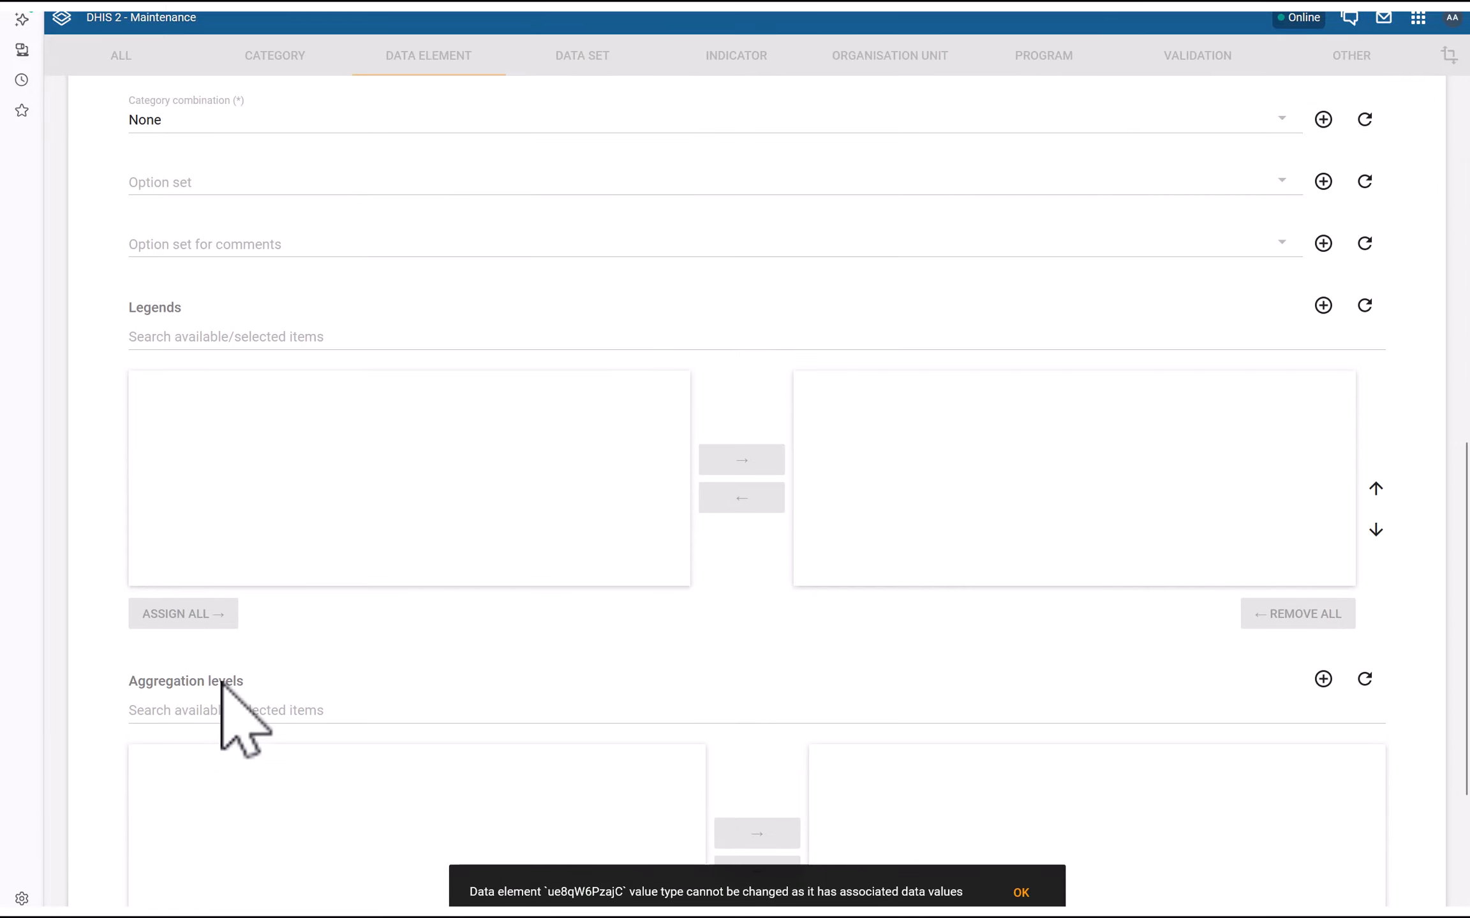
pyautogui.scroll(5, 220, 683)
pyautogui.scroll(6, 224, 695)
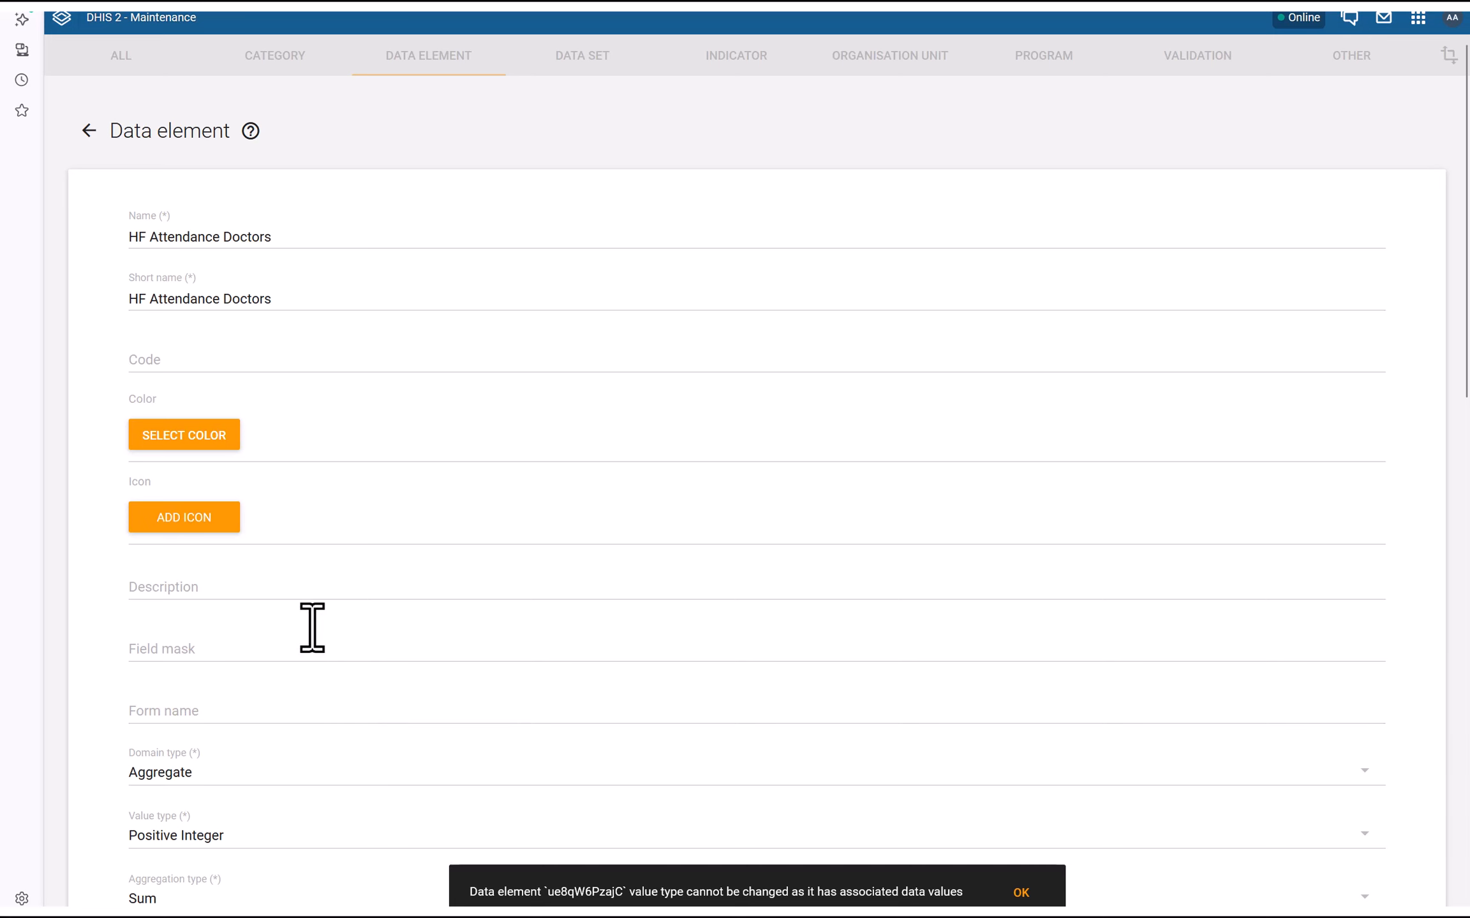
pyautogui.click(89, 131)
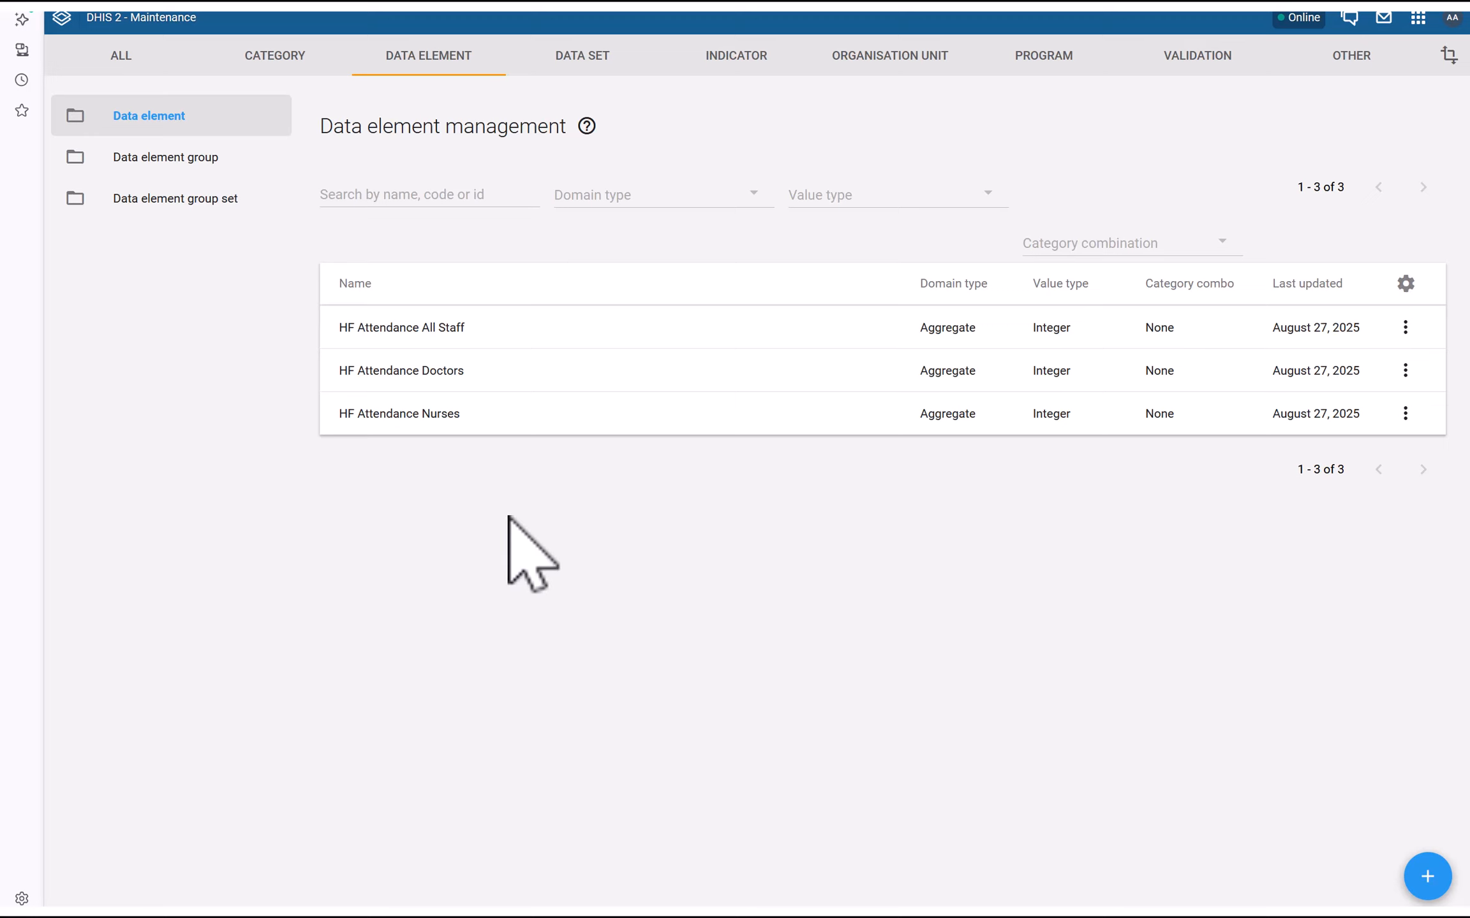
# Open the empty Validation rule list and start a new rule, ready to enter its name
pyautogui.click(1197, 56)
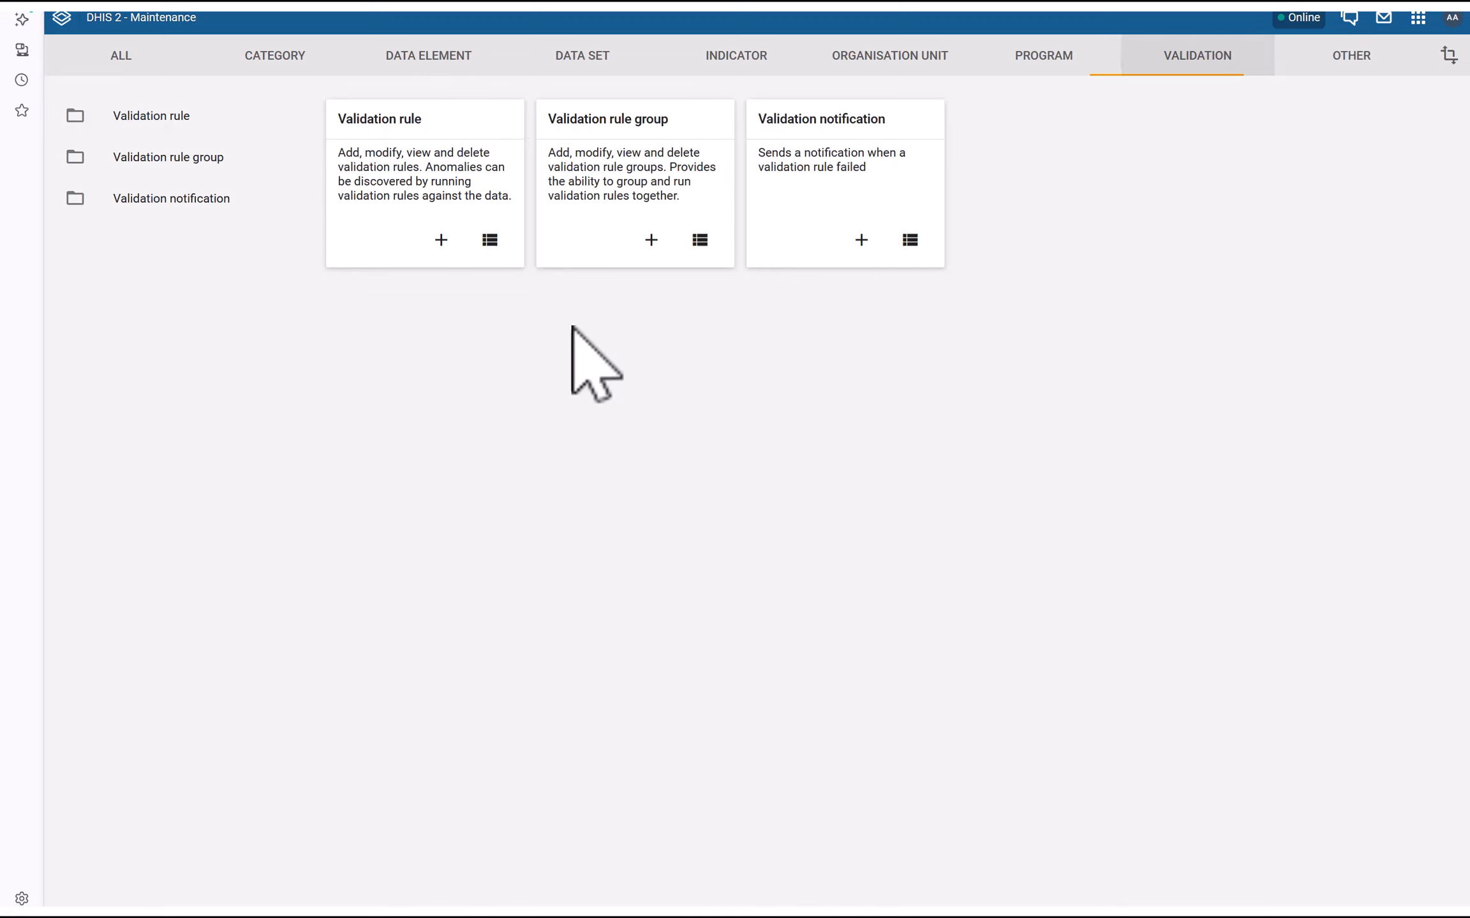
pyautogui.click(398, 121)
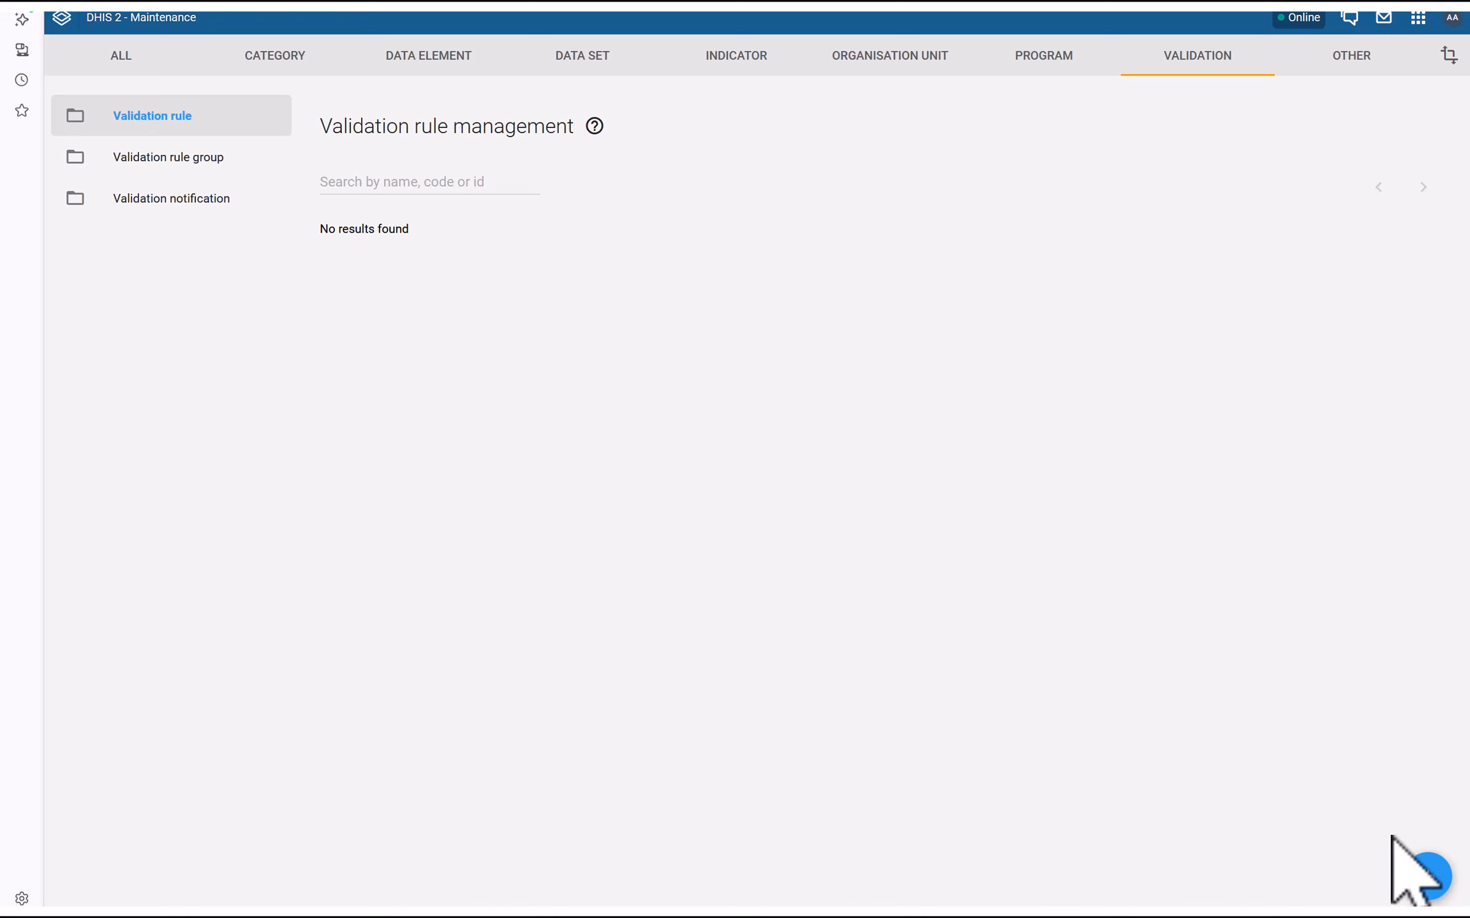
pyautogui.click(1423, 884)
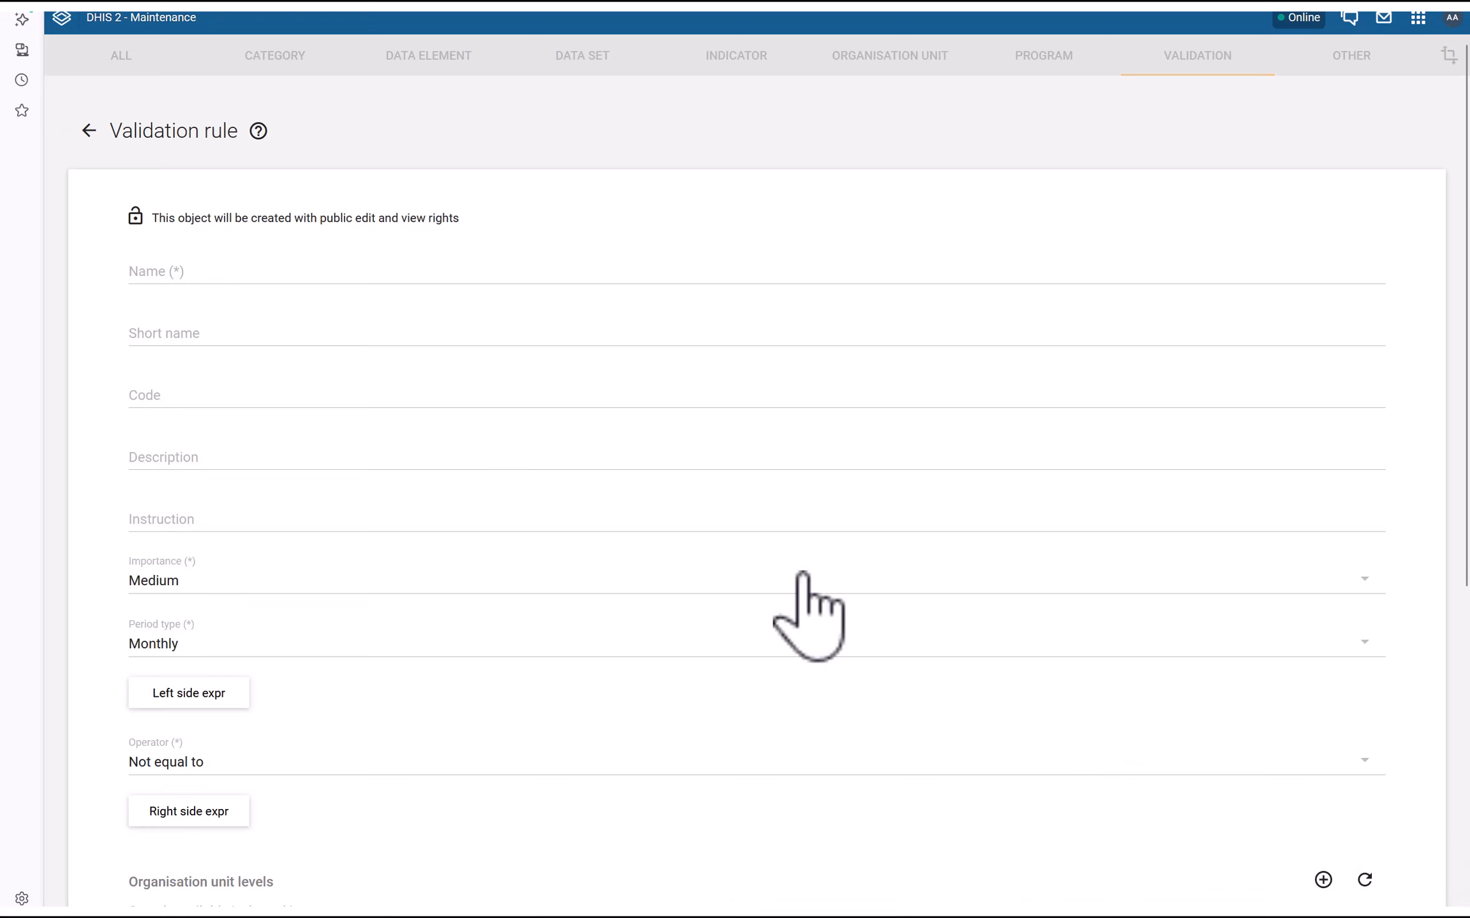
pyautogui.click(209, 271)
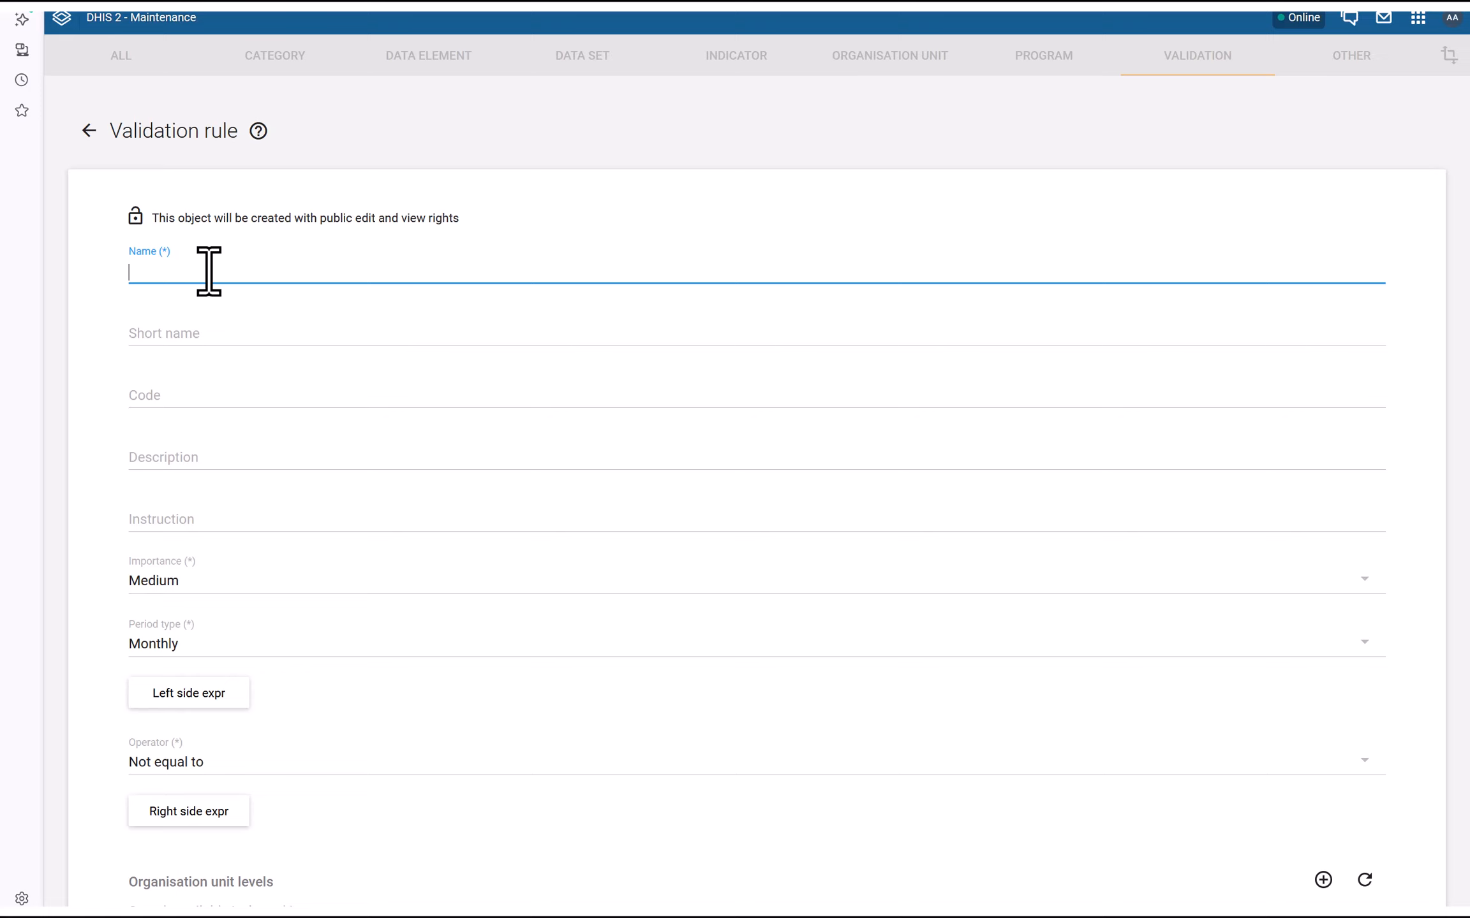
# Enter 'Maximum Staff Attendance' as the rule name, fixing the misspelled 'Attendance'
pyautogui.write('Max')
pyautogui.press('BackSpace')
pyautogui.press('BackSpace')
pyautogui.press('BackSpace')
pyautogui.write('Al')
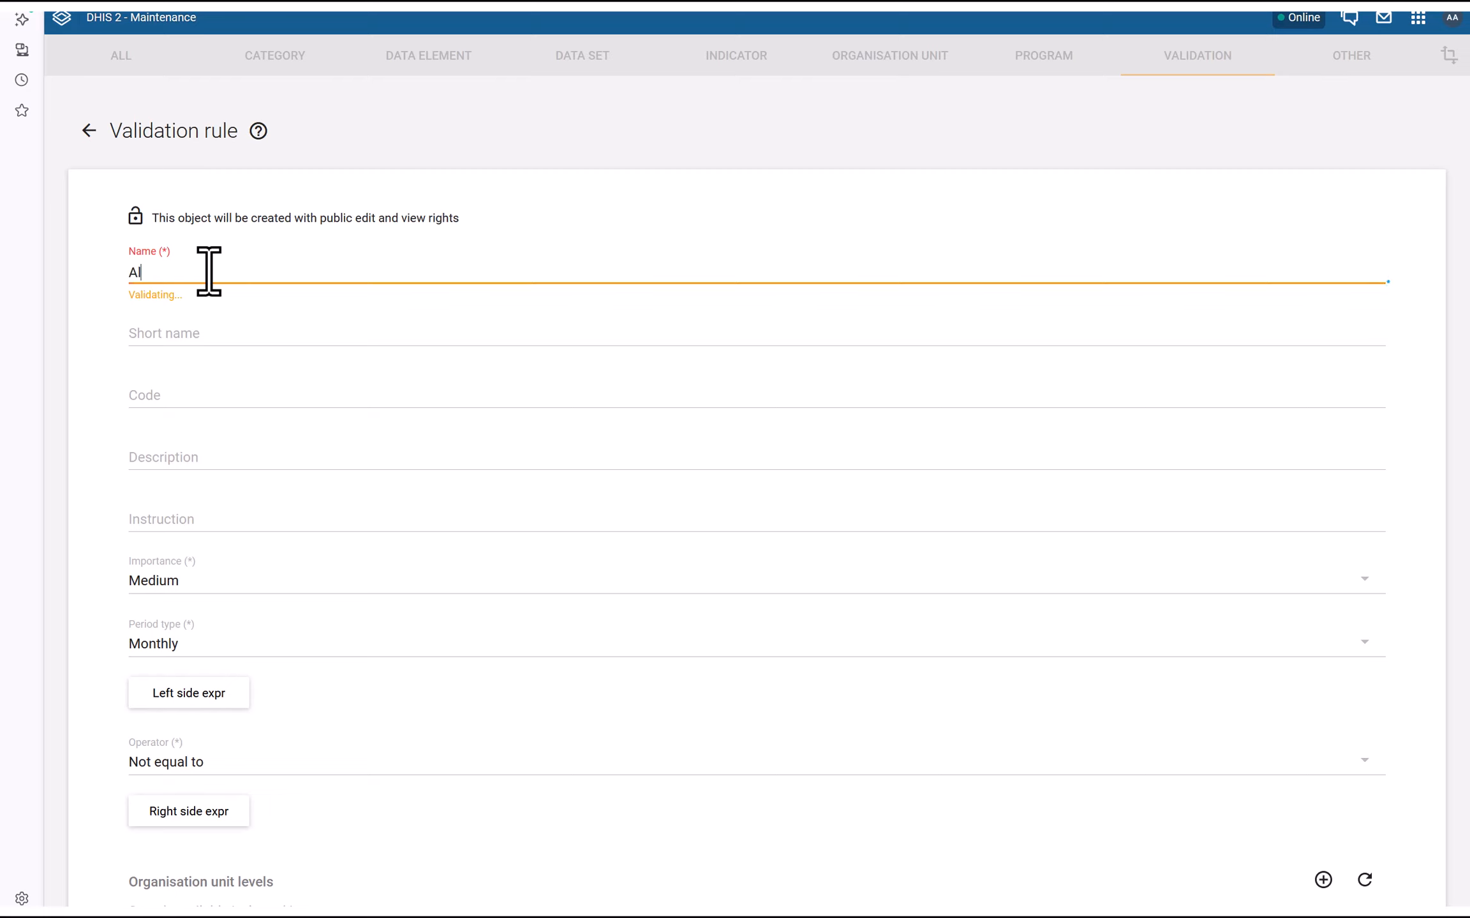
pyautogui.write('l Staff A')
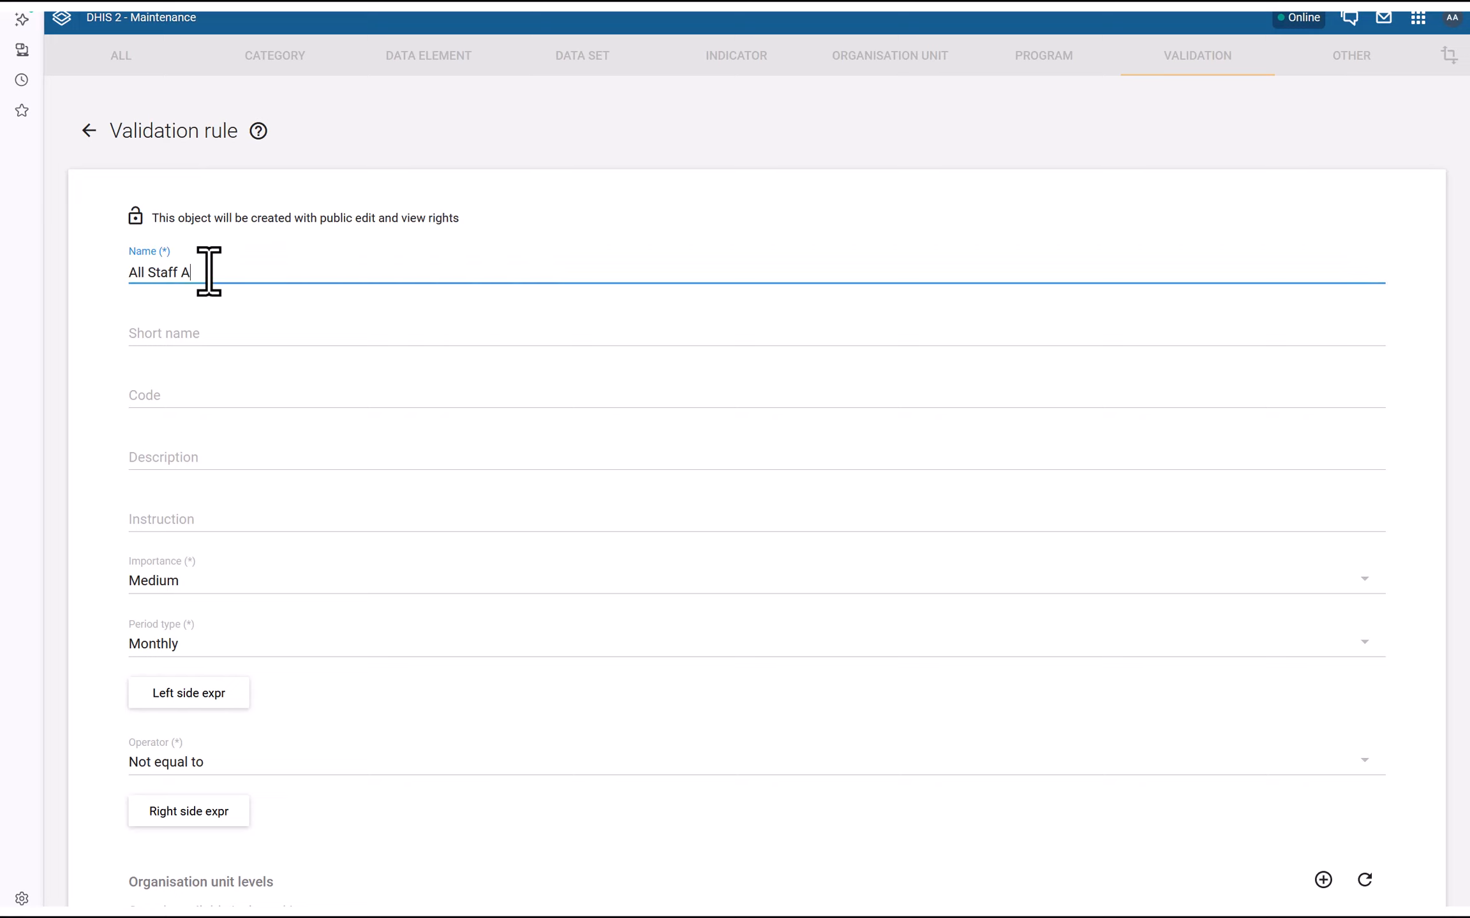
pyautogui.write('ttendace')
pyautogui.doubleClick(132, 272)
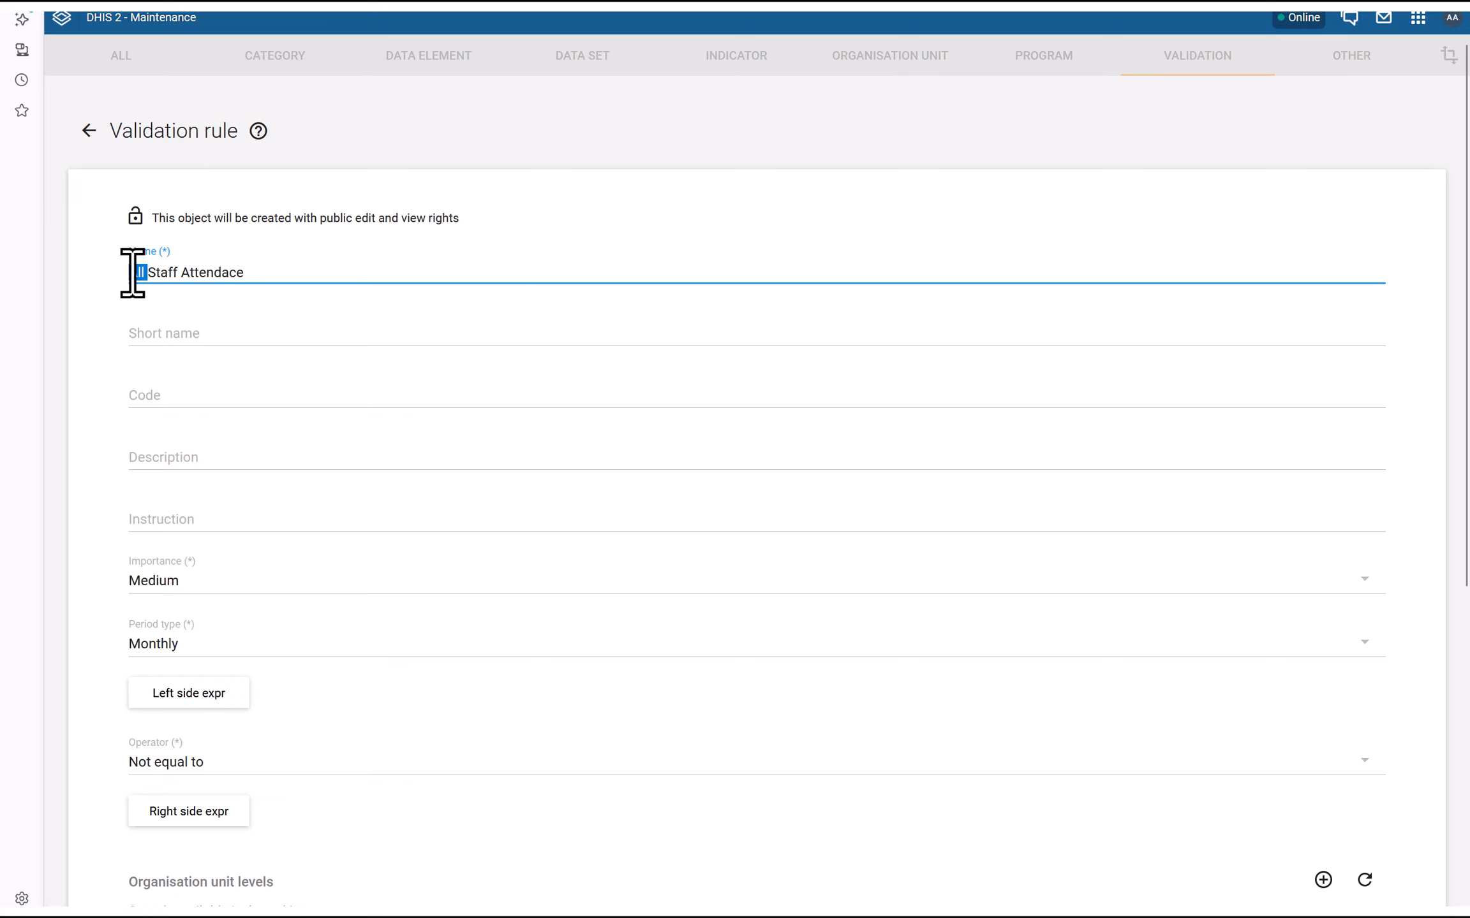
pyautogui.write('Maximum')
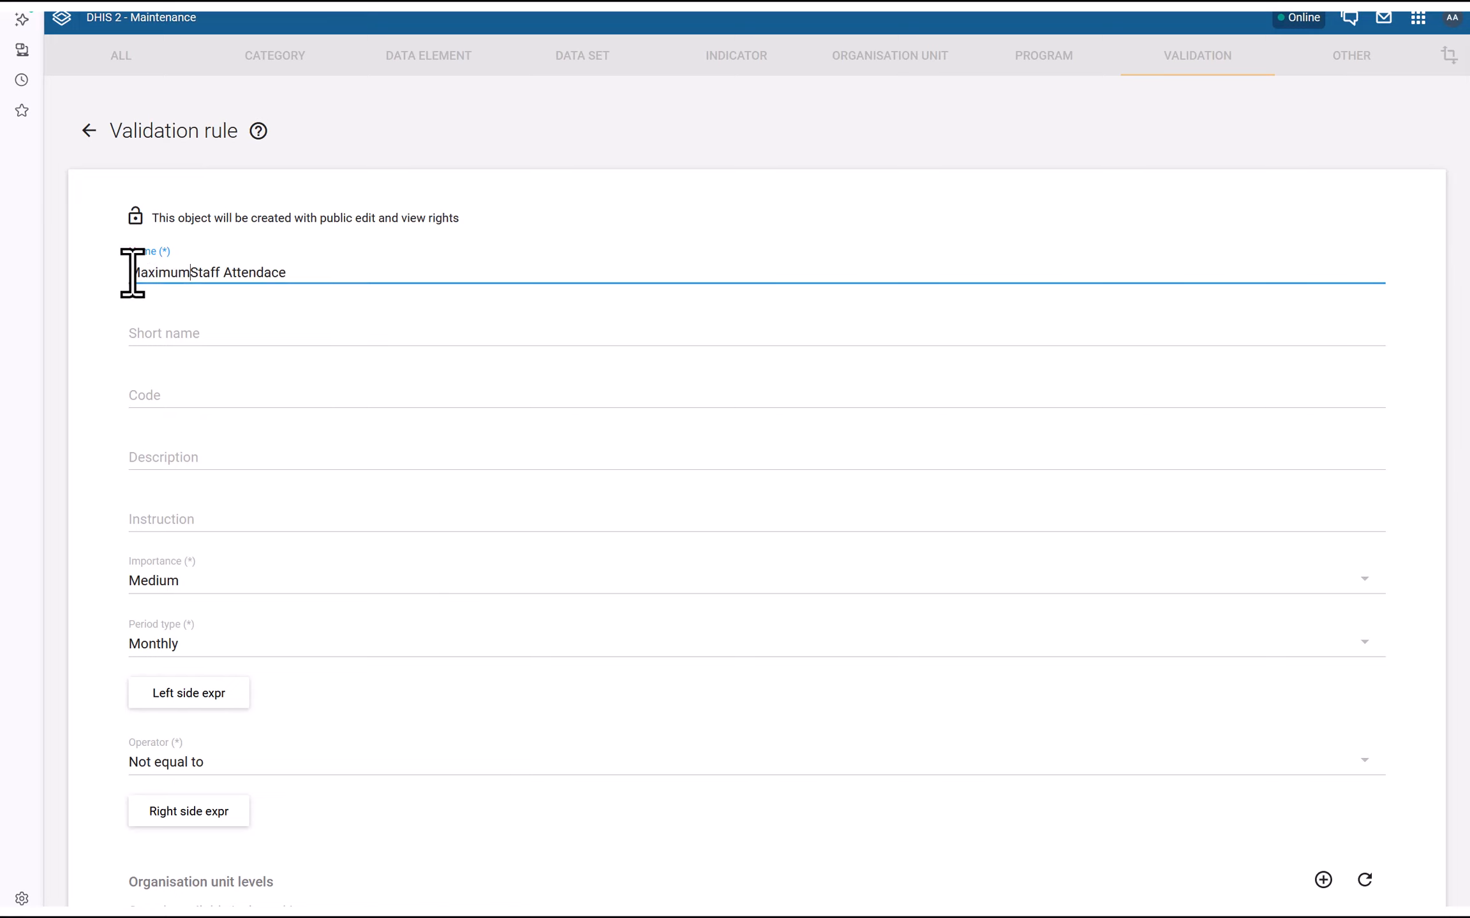
pyautogui.tripleClick(194, 275)
pyautogui.click(271, 272)
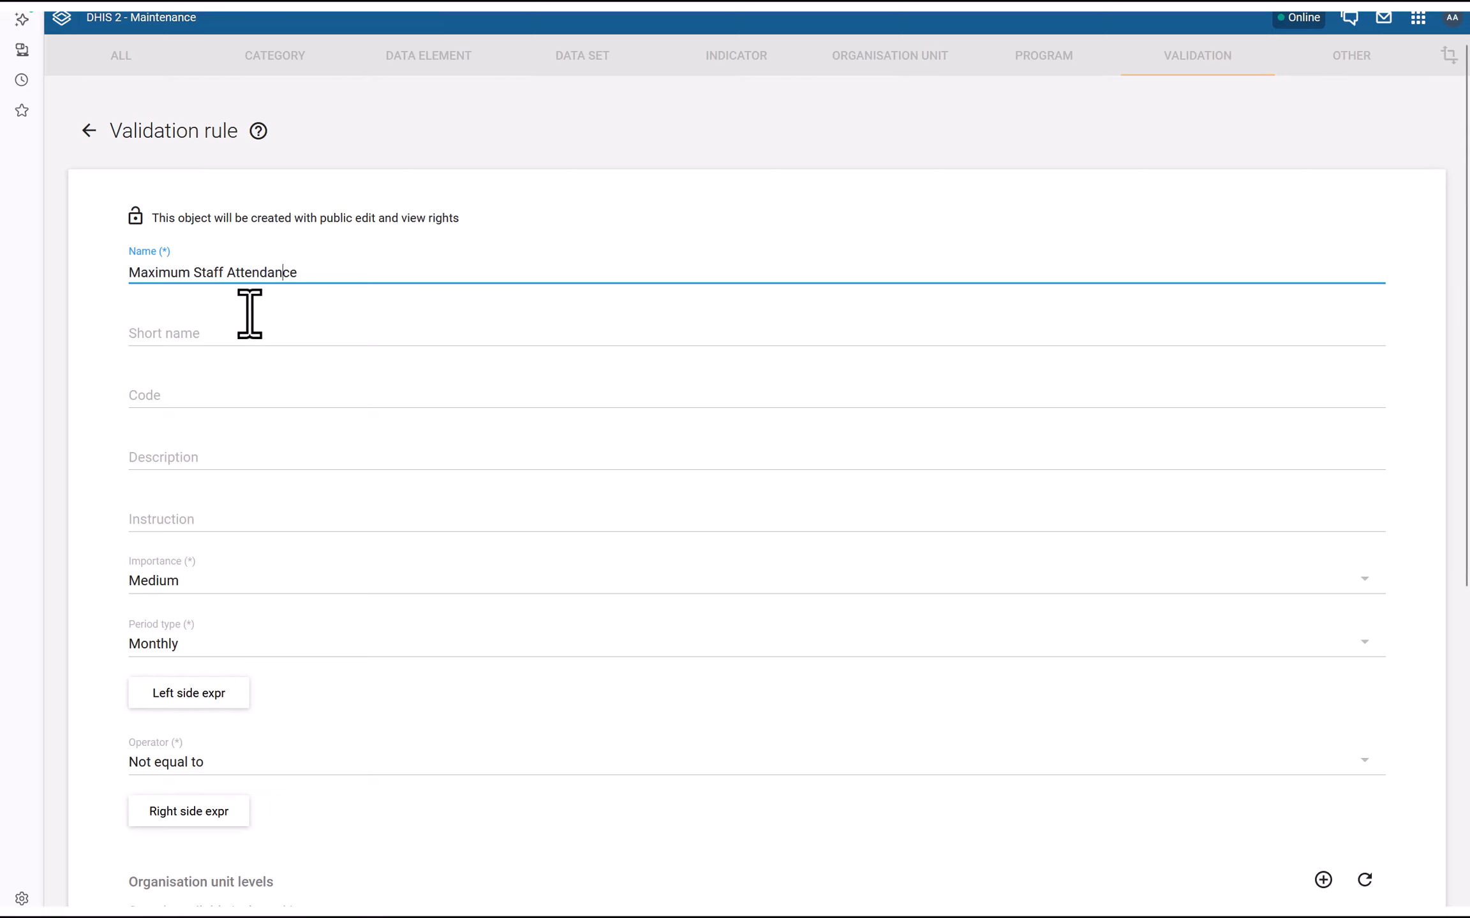
pyautogui.write('n')
# Copy the rule name into the Short name field
pyautogui.moveTo(297, 273); pyautogui.dragTo(148, 274)
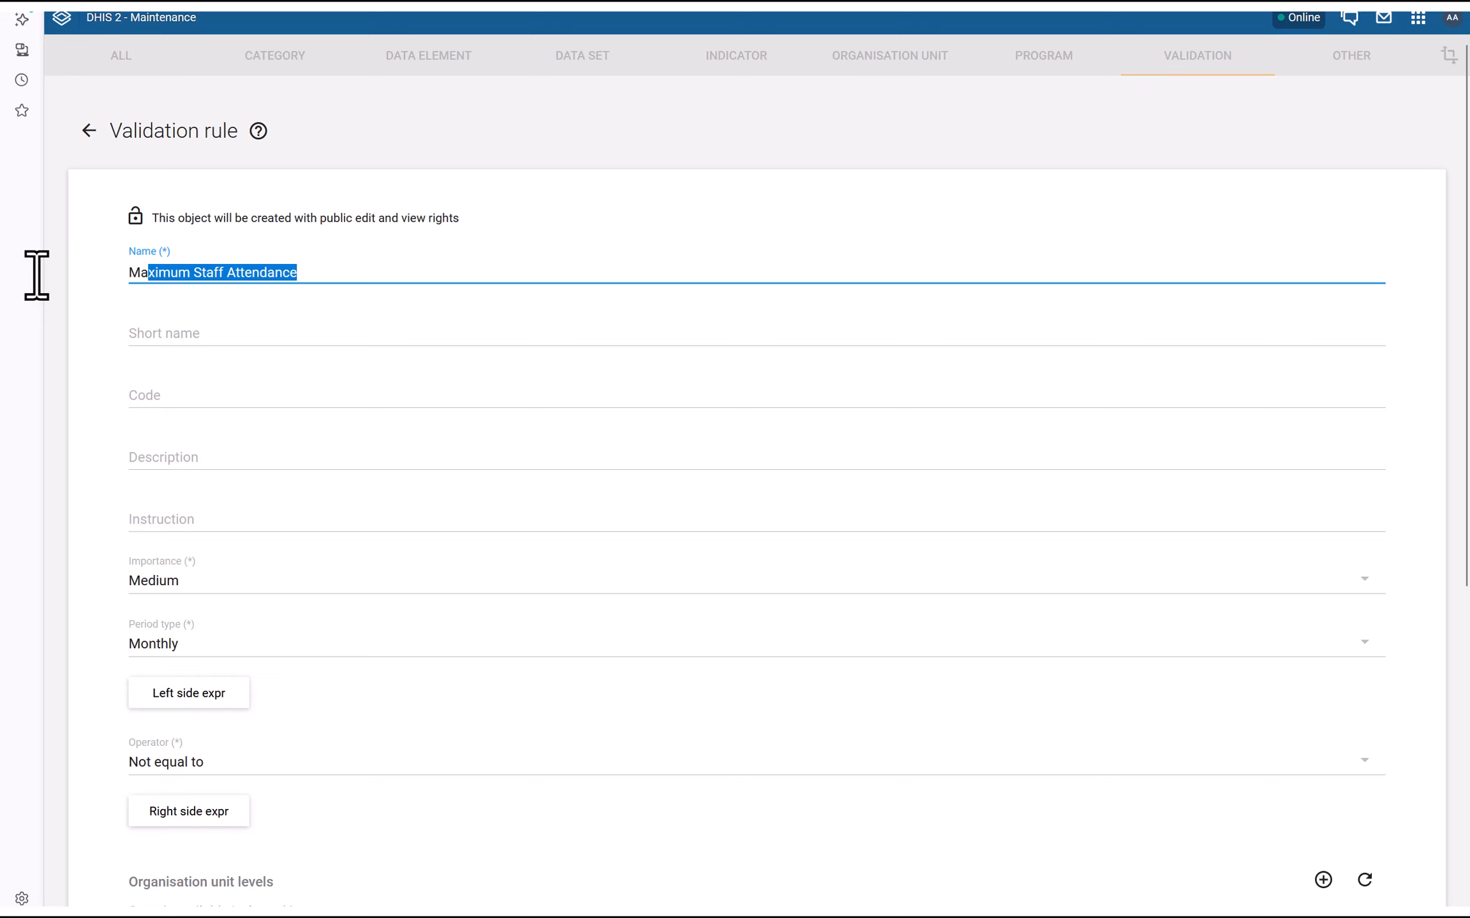
pyautogui.hotkey('ctrl', 'a')
pyautogui.hotkey('ctrl', 'c')
pyautogui.click(131, 332)
pyautogui.hotkey('ctrl', 'v')
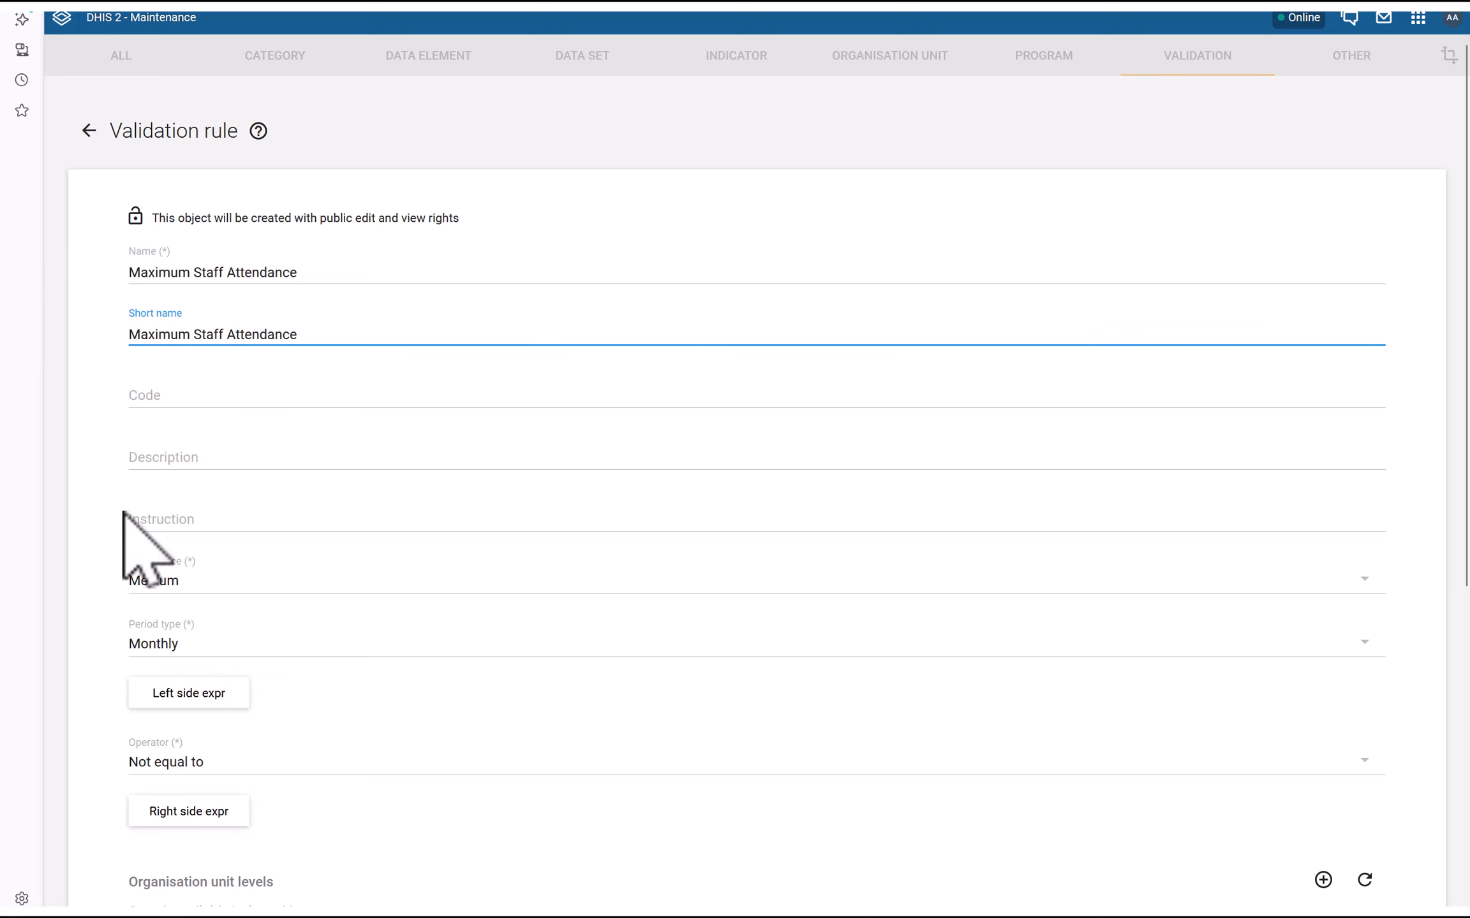
# Set the rule's importance to High and its period type to Daily
pyautogui.scroll(-3, 128, 517)
pyautogui.click(170, 405)
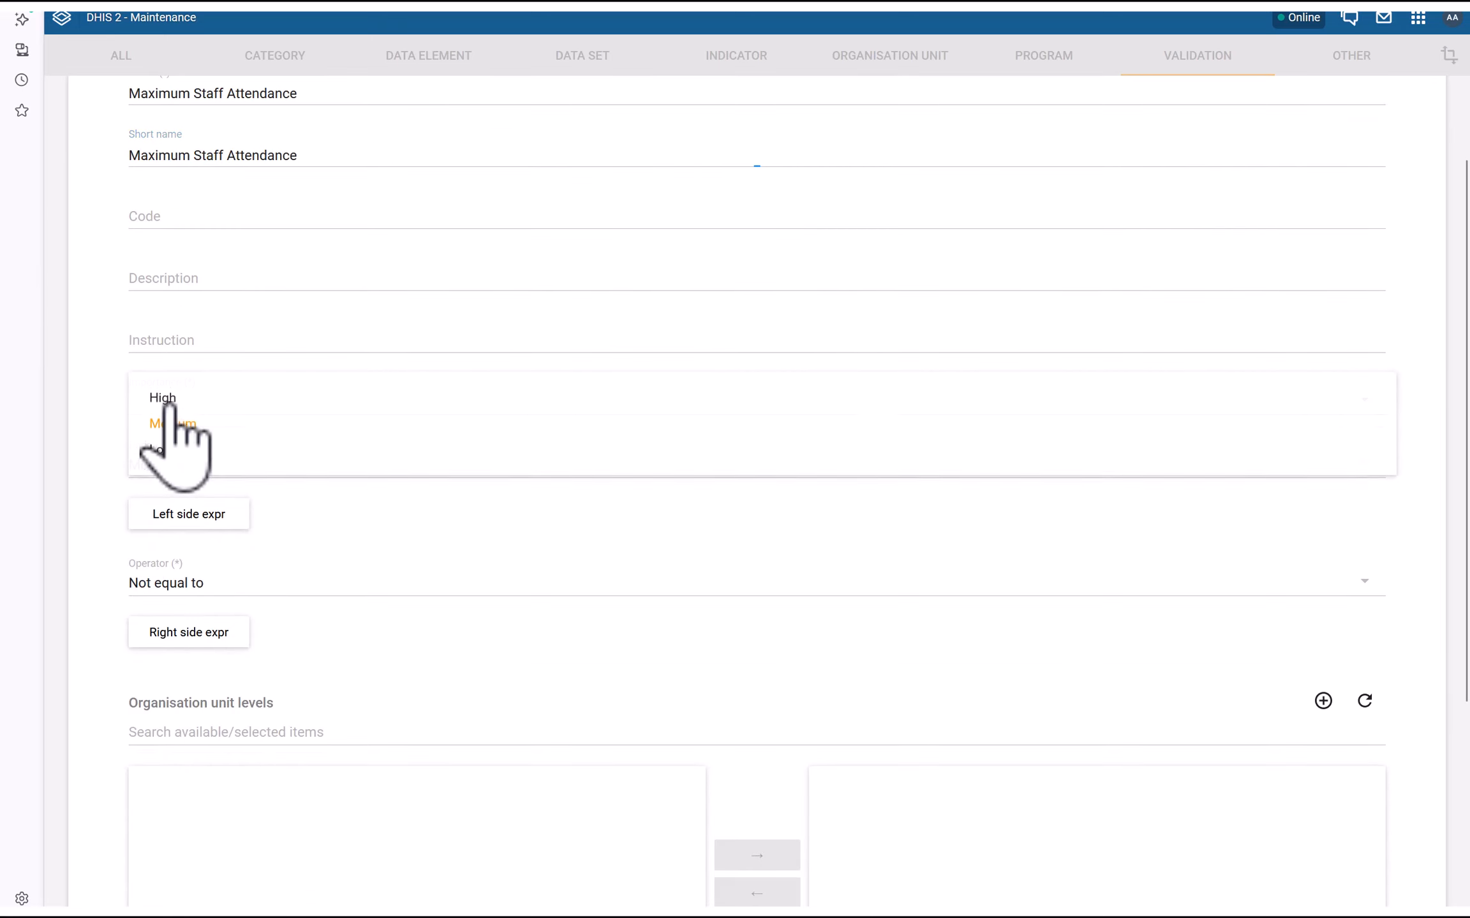
pyautogui.click(161, 402)
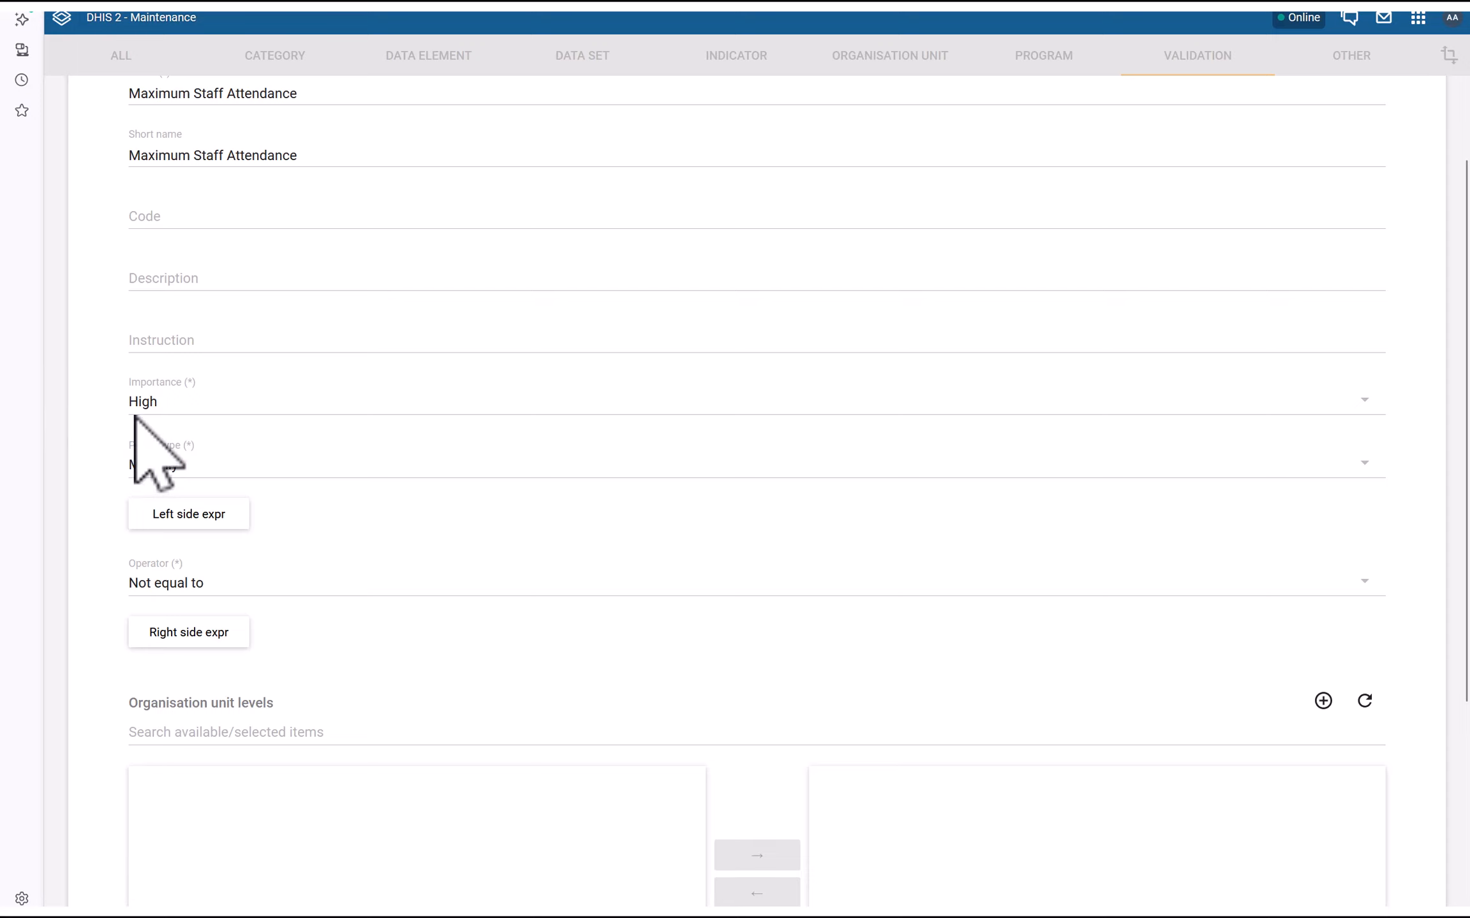
pyautogui.click(151, 464)
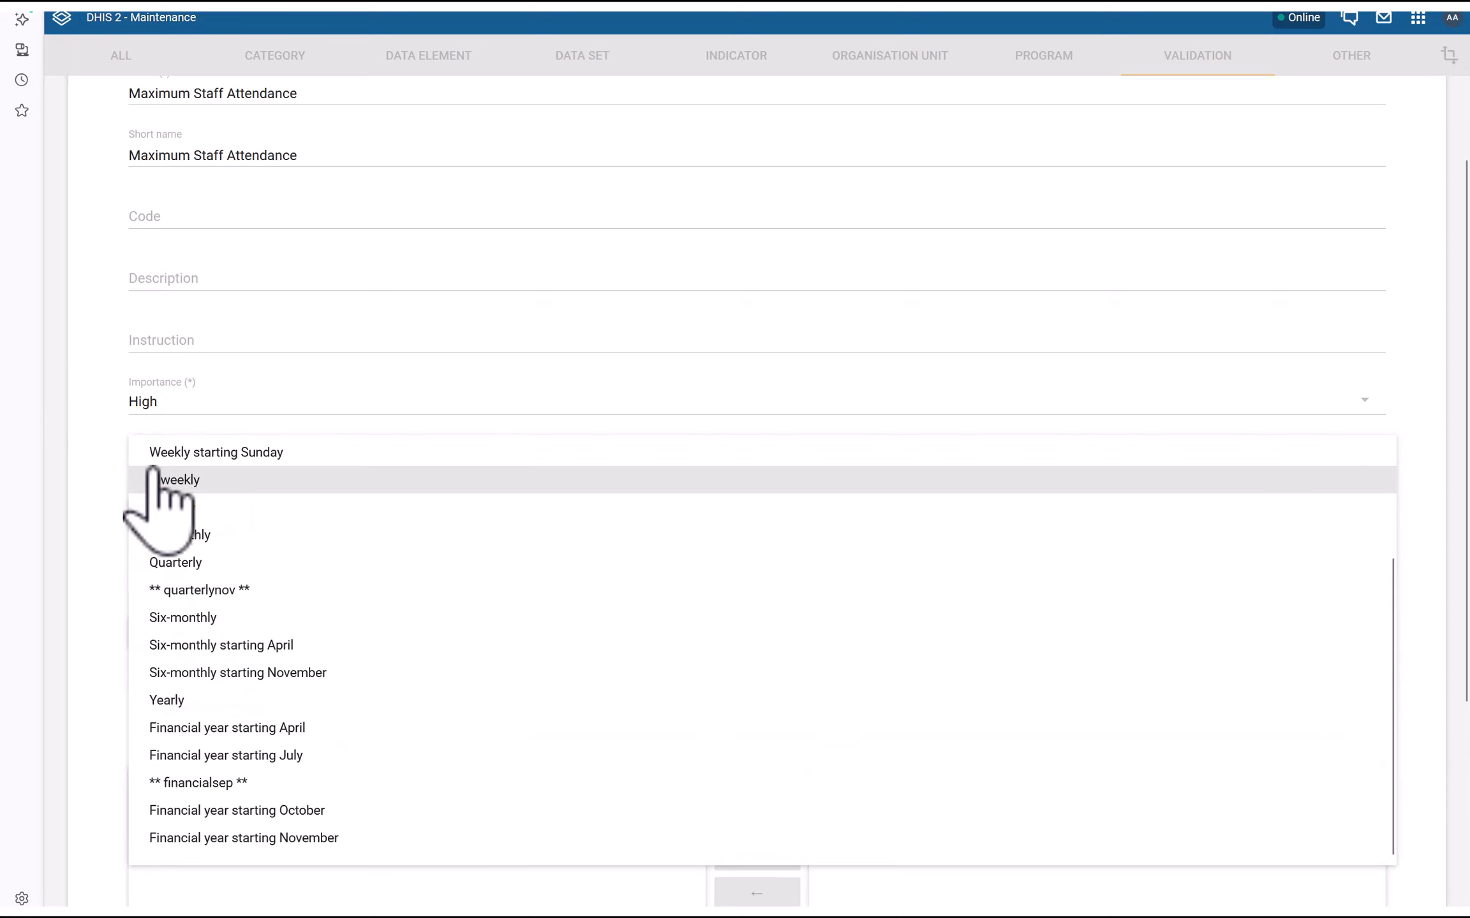
pyautogui.scroll(3, 153, 472)
pyautogui.click(163, 464)
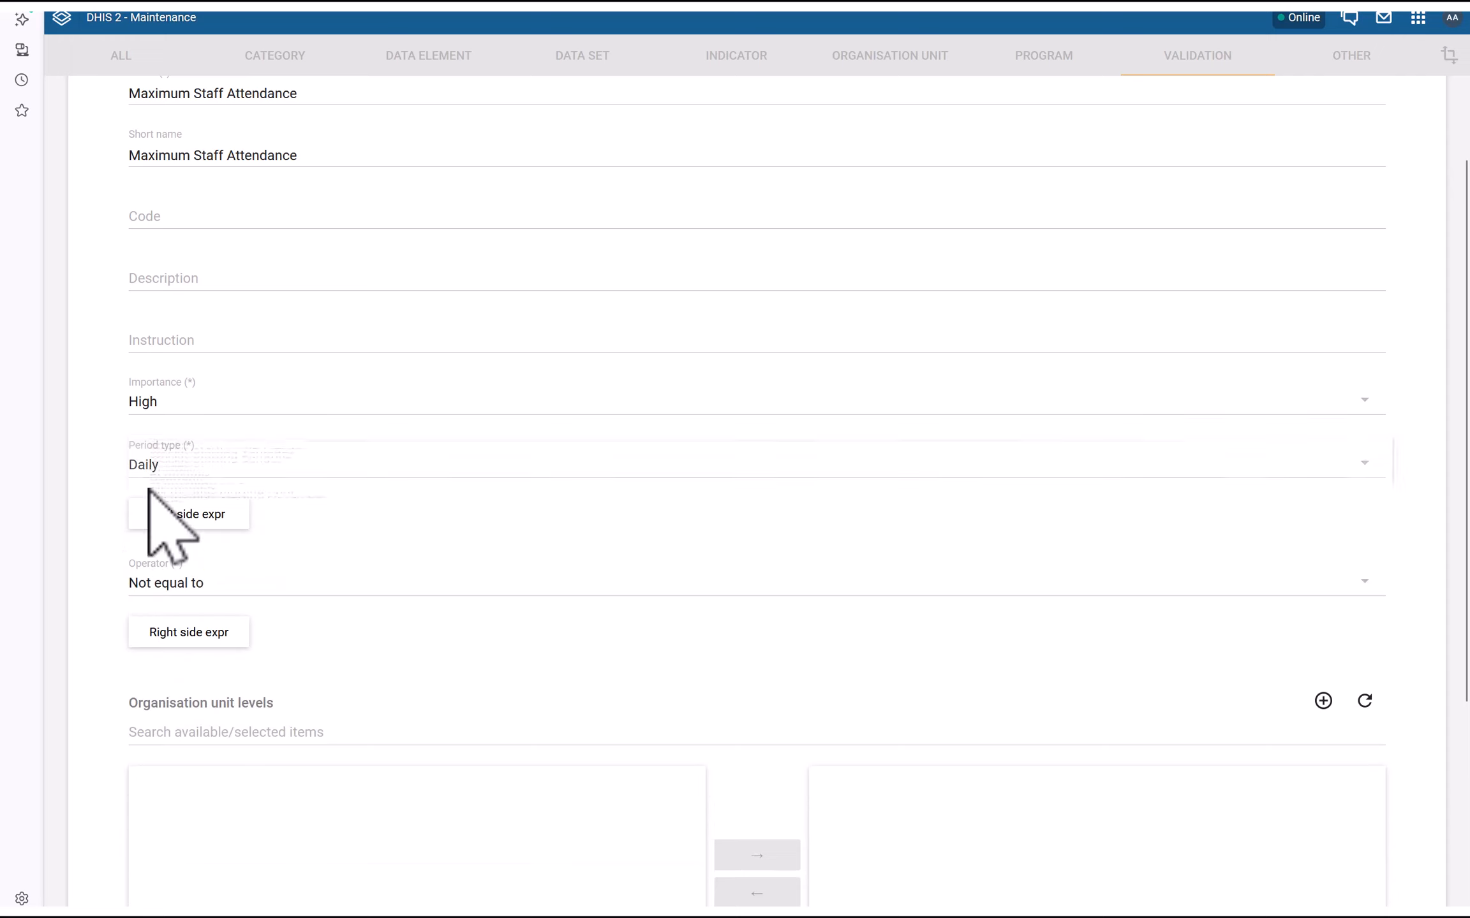
pyautogui.scroll(-3, 66, 509)
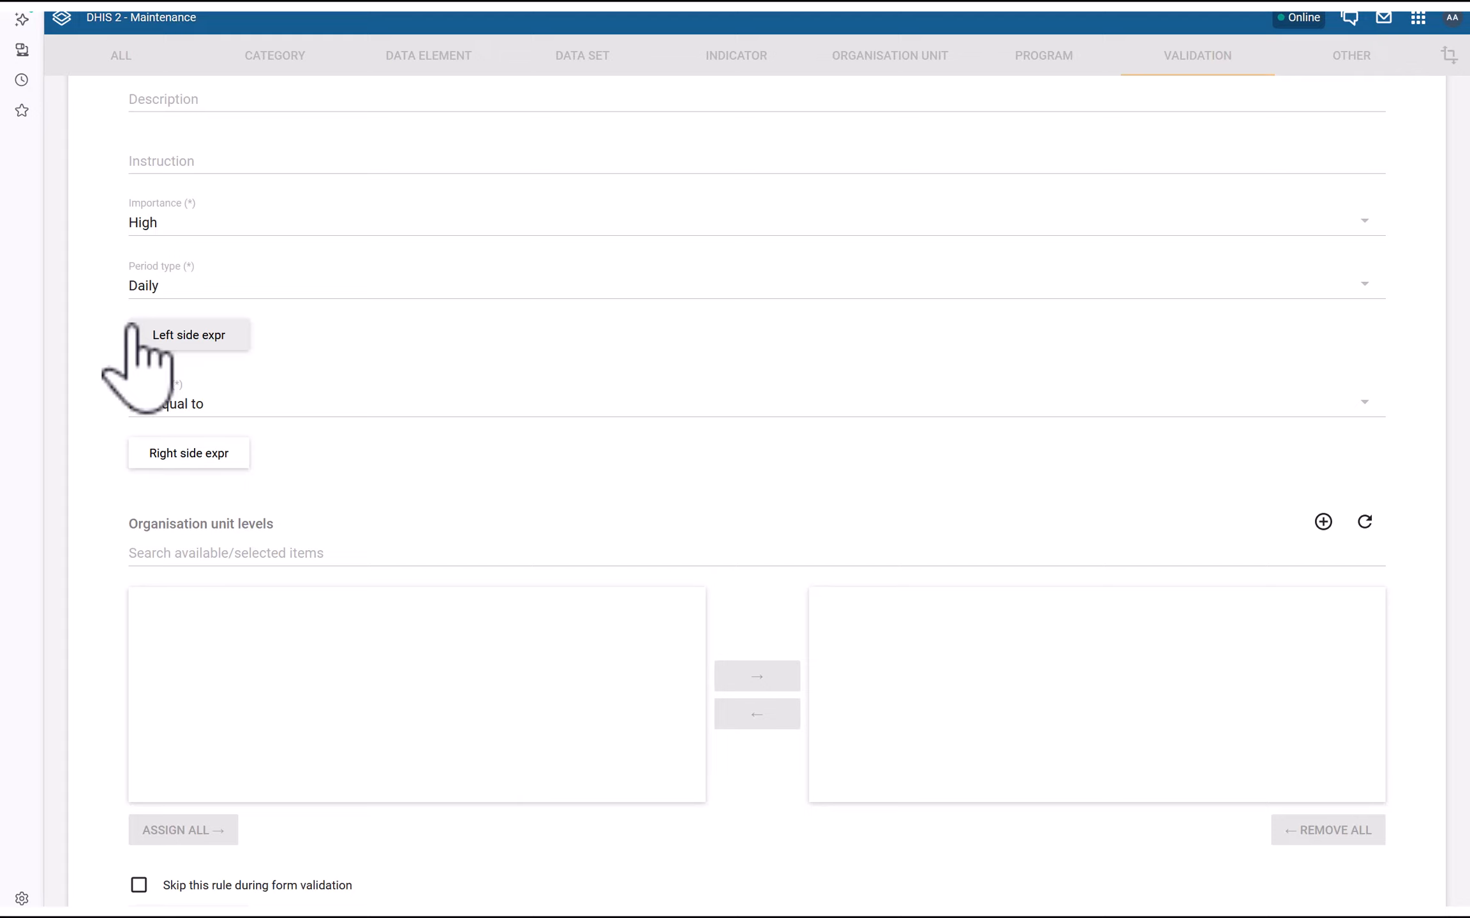
# Save the left side 'Nurses and Doctors' as HF Attendance Doctors + HF Attendance Nurses
pyautogui.click(185, 344)
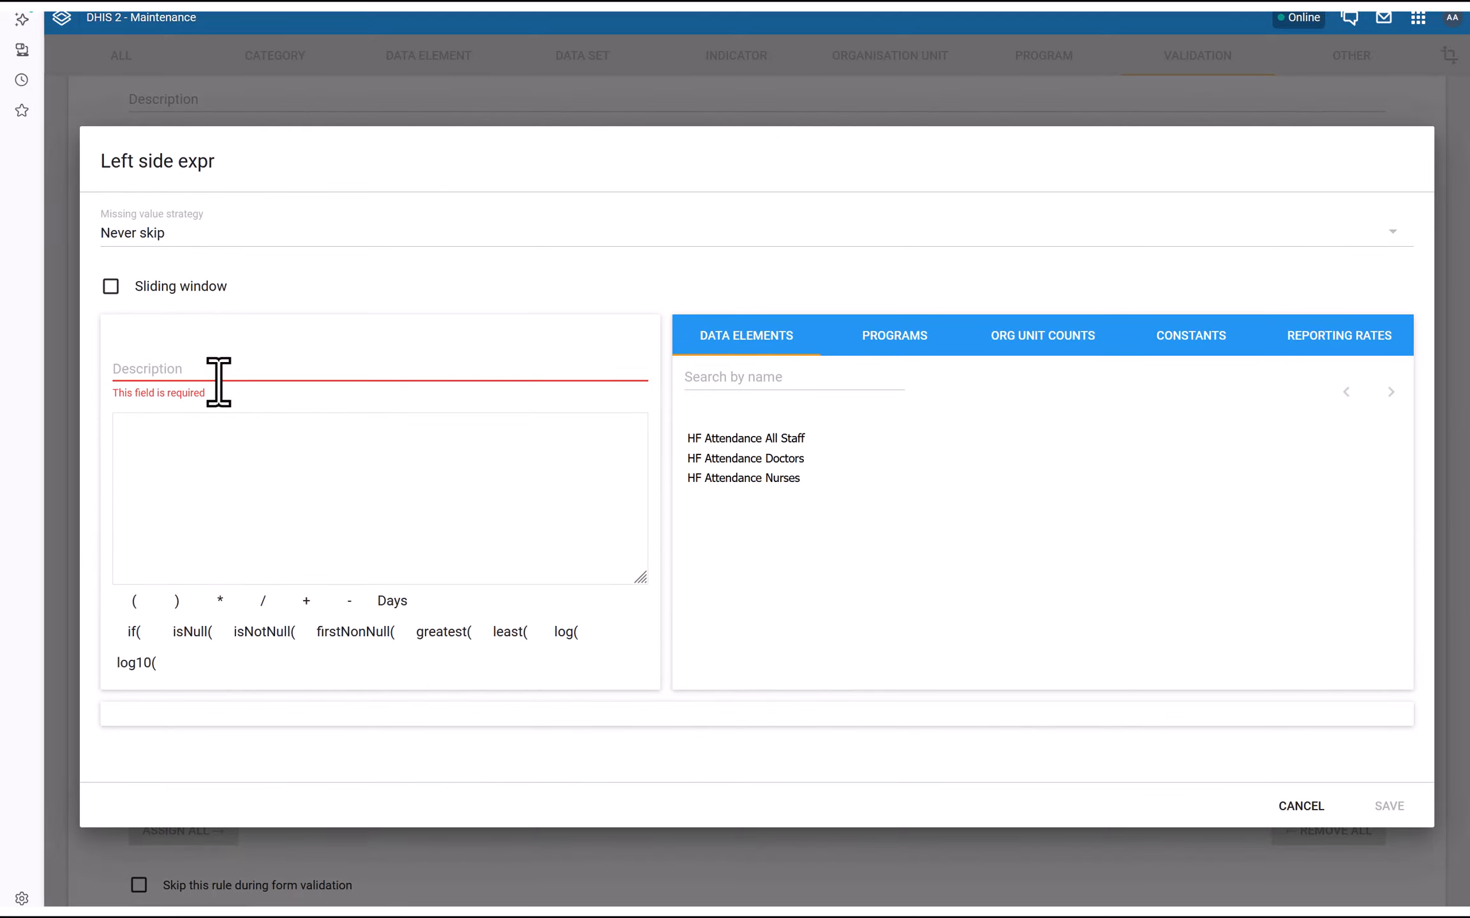
pyautogui.click(133, 368)
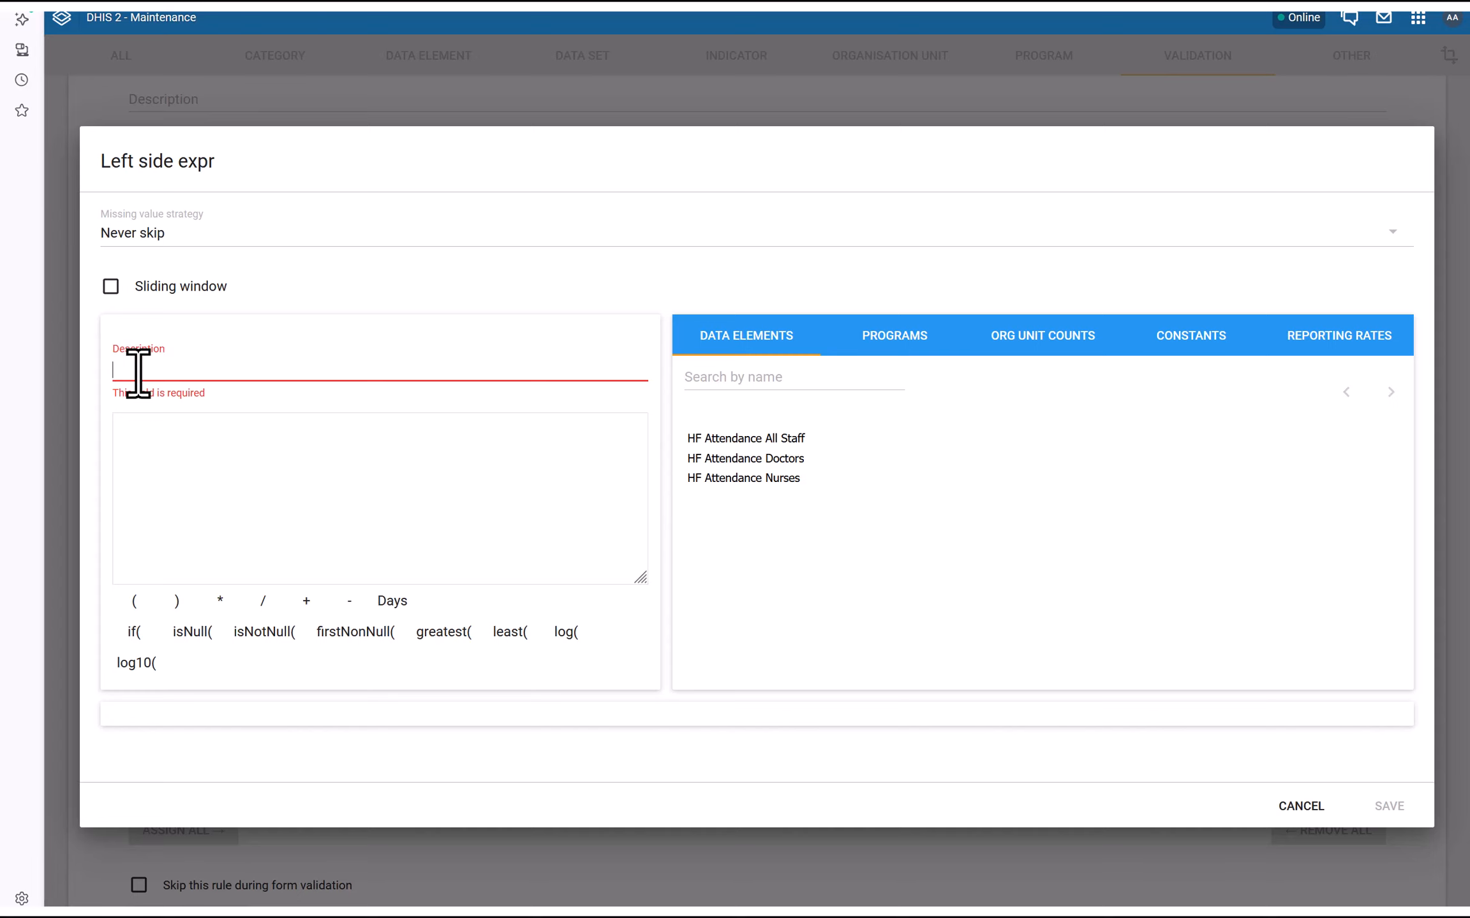
pyautogui.write('Nurses and Doctors')
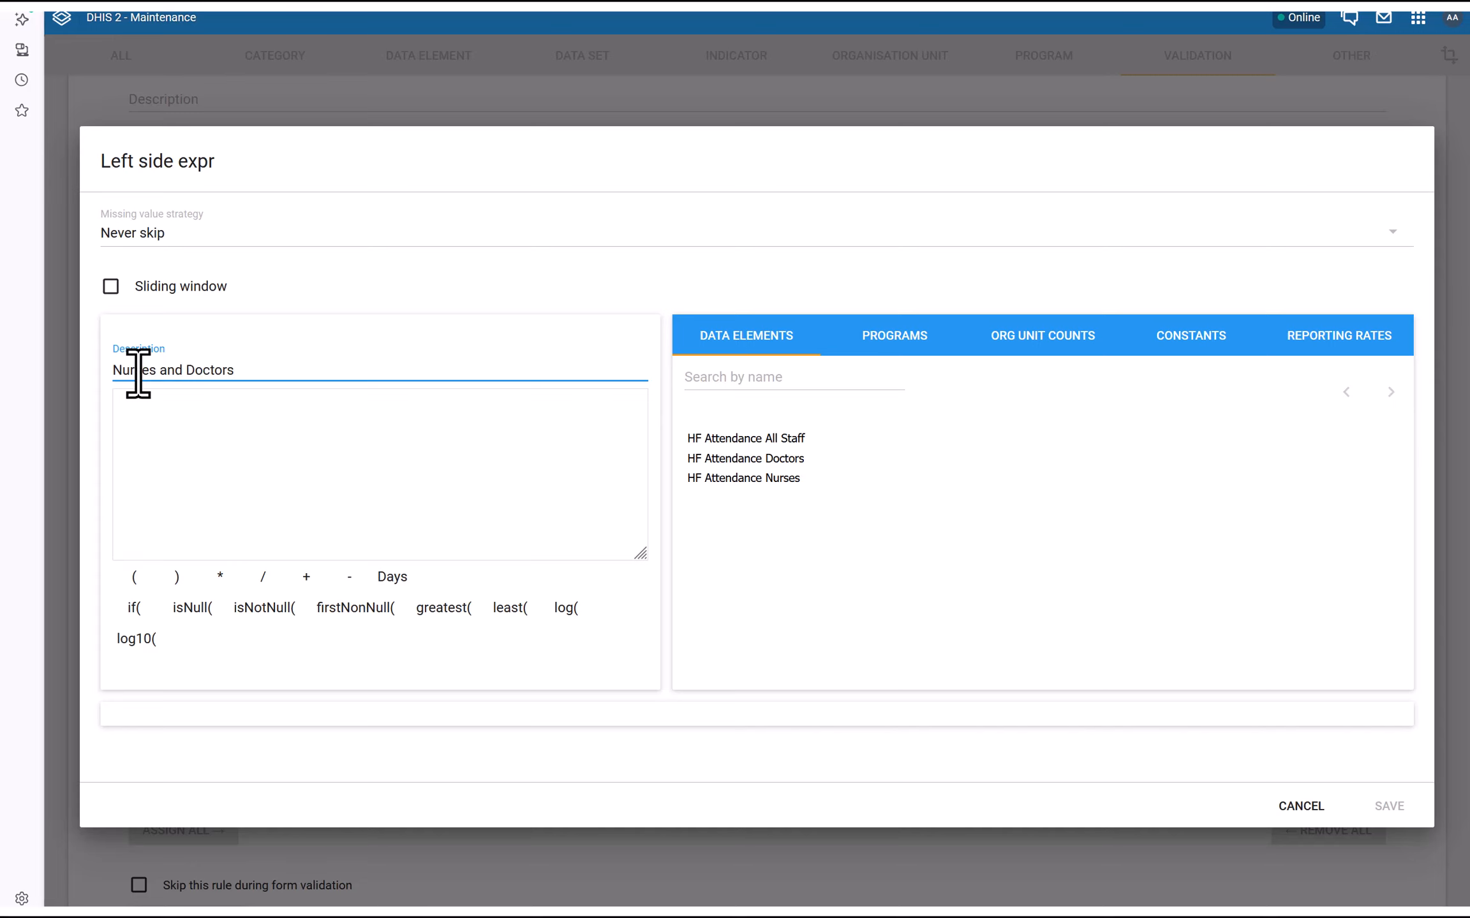
pyautogui.click(737, 459)
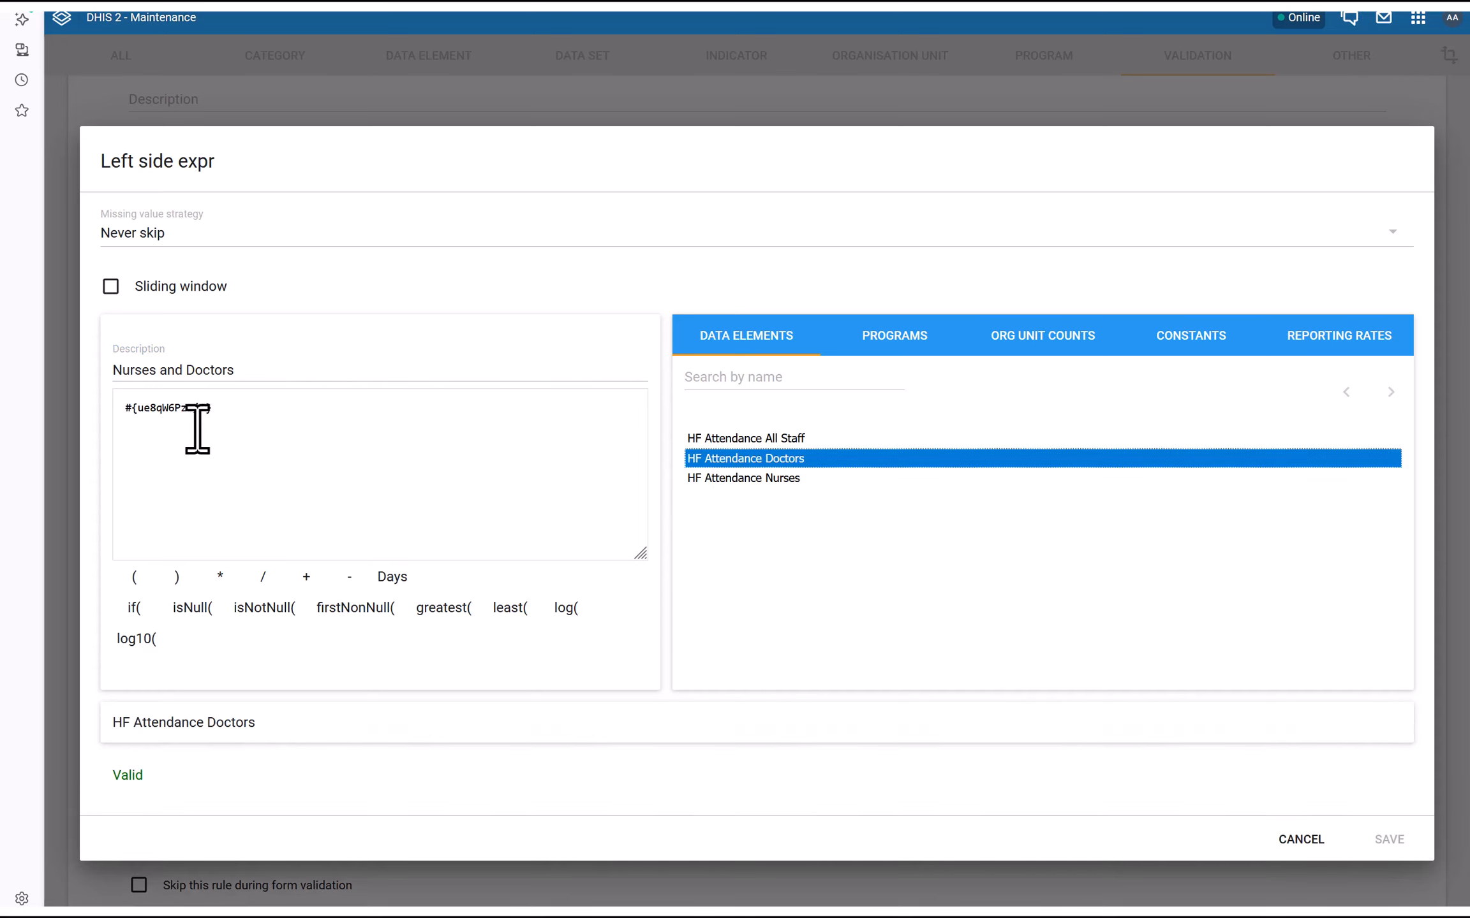
pyautogui.click(232, 413)
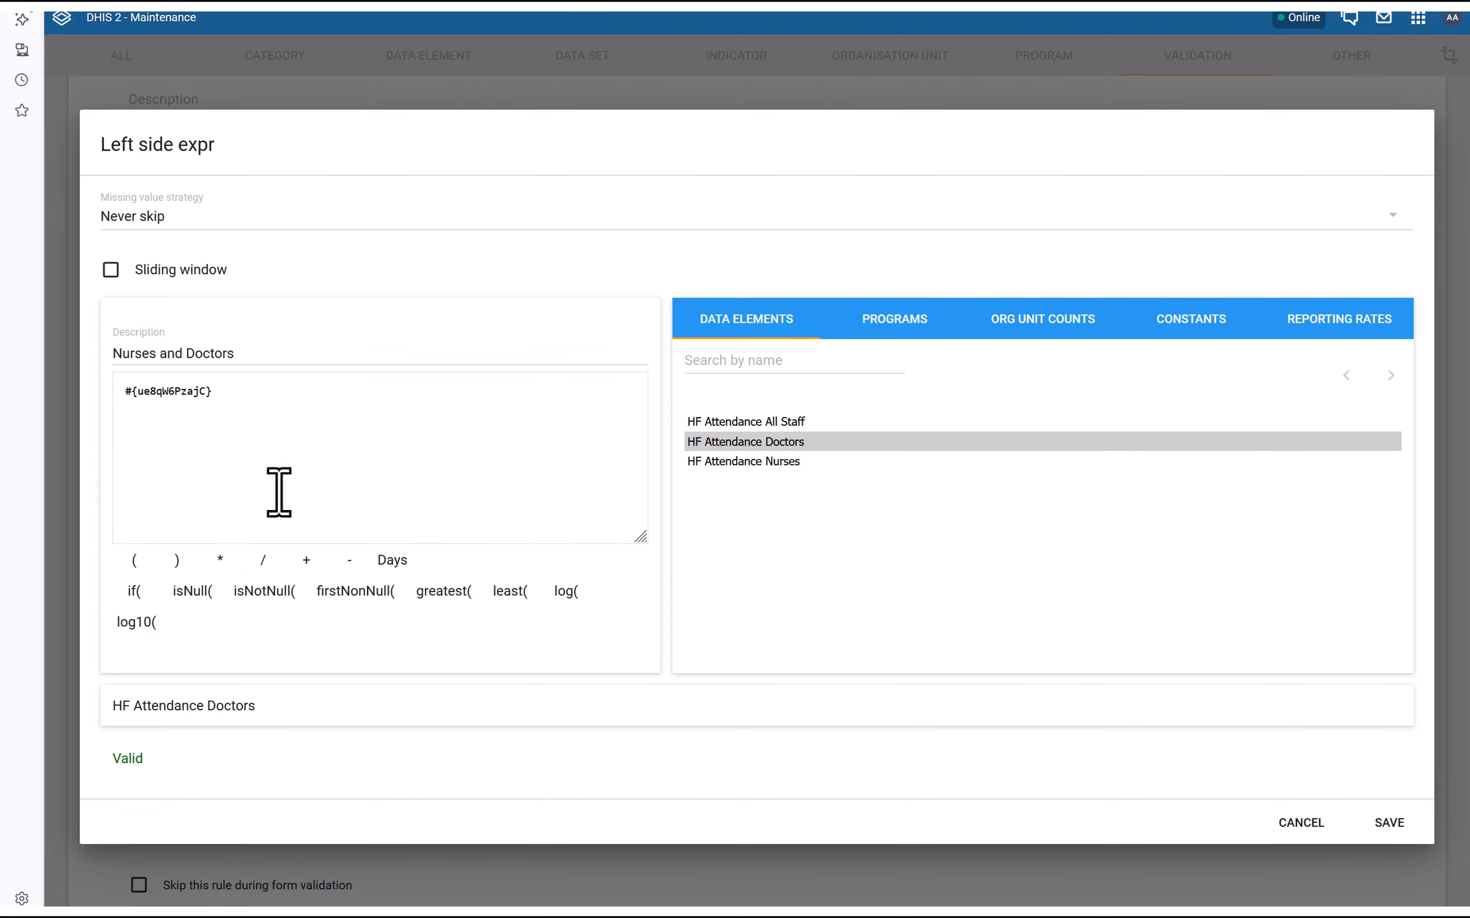
pyautogui.click(306, 561)
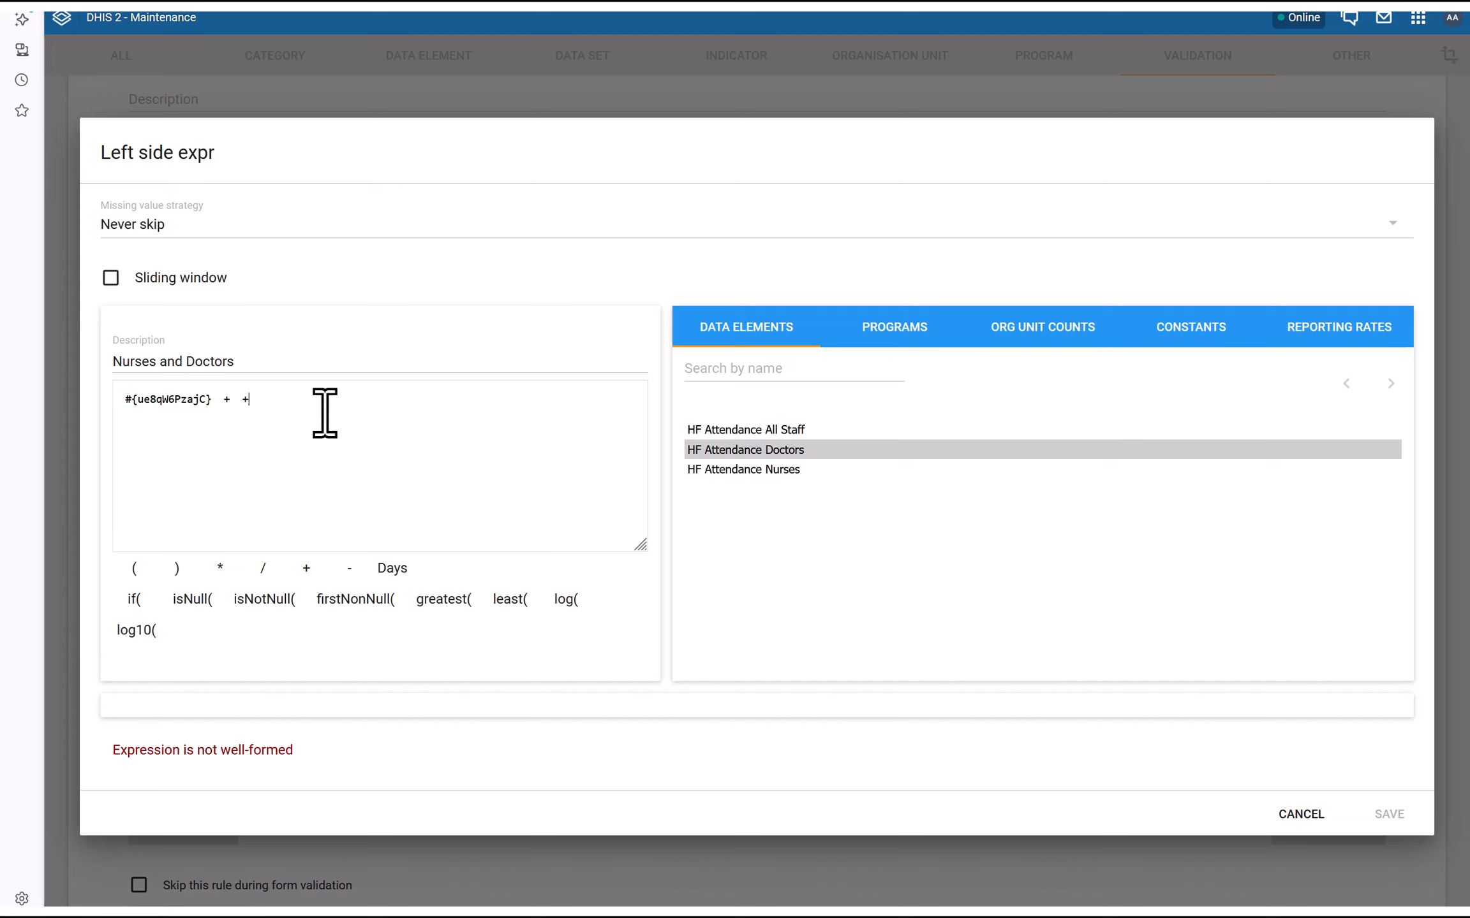
pyautogui.doubleClick(766, 470)
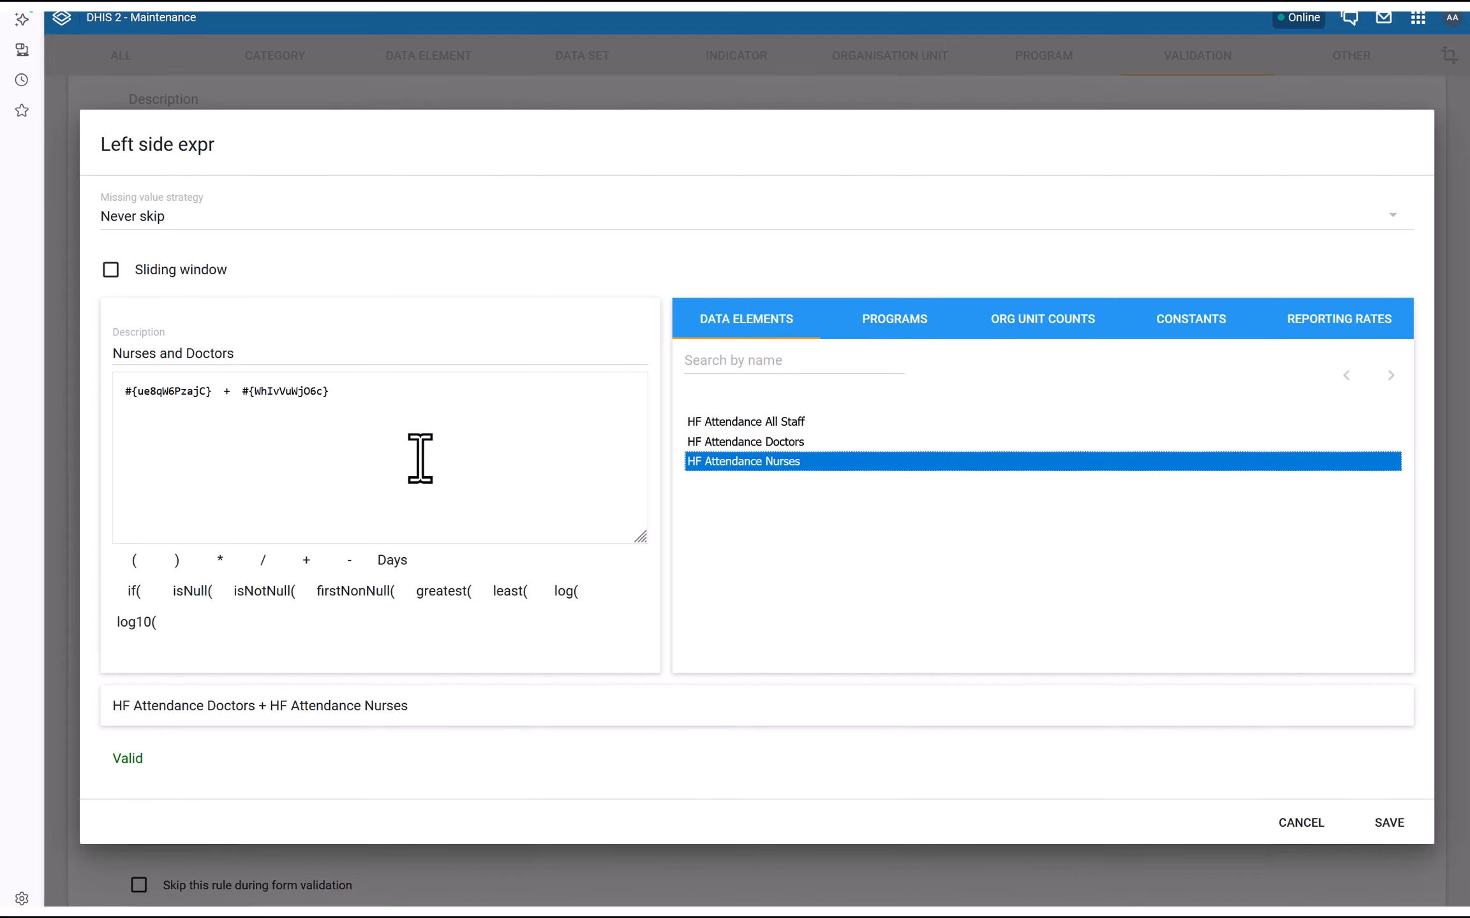
pyautogui.moveTo(114, 393); pyautogui.dragTo(429, 403)
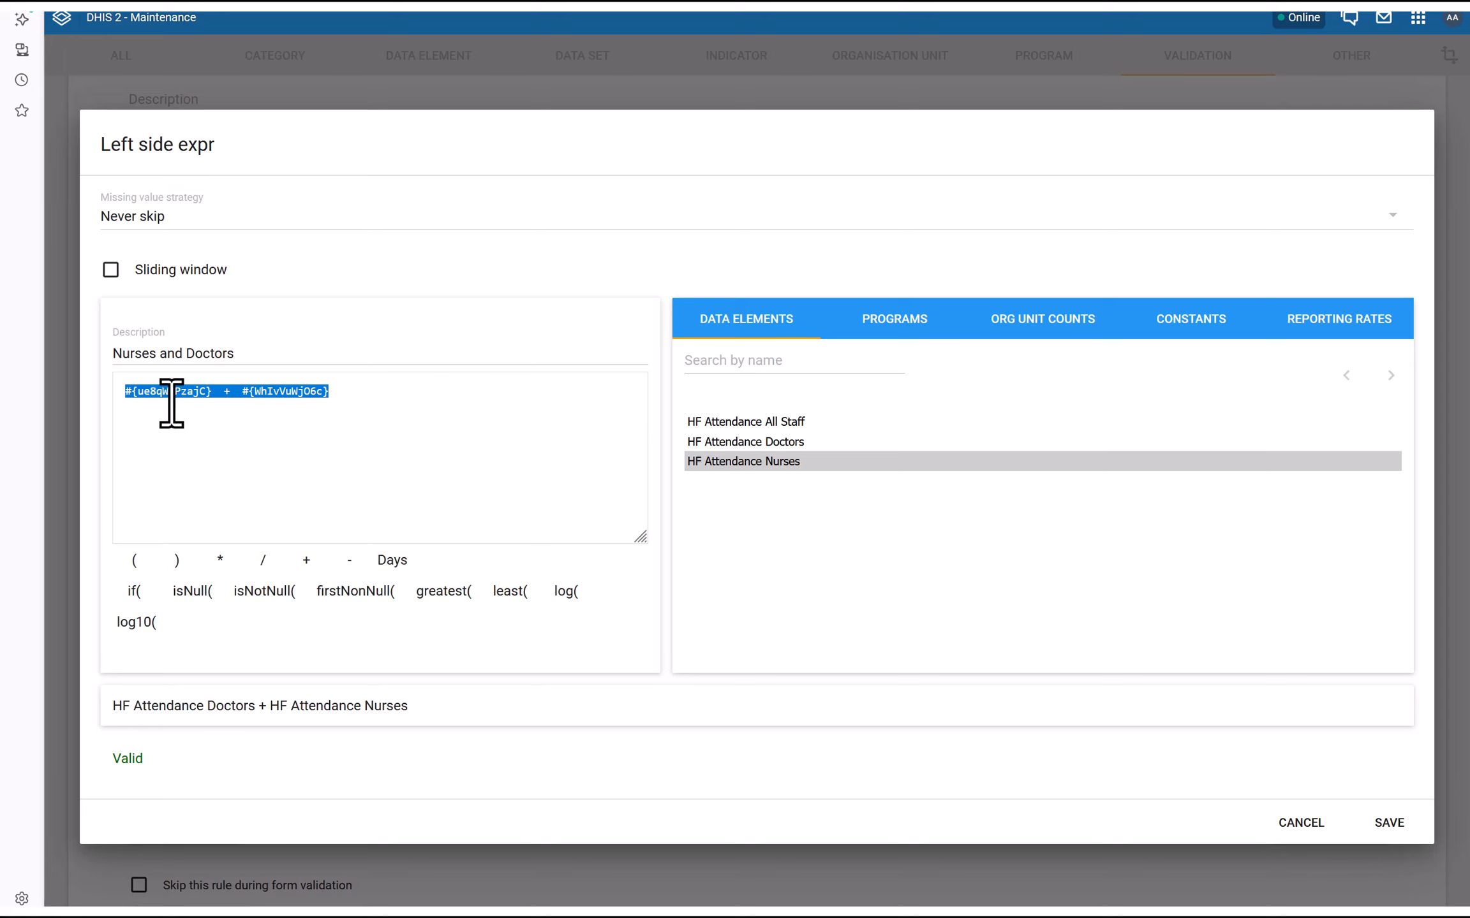
pyautogui.click(1389, 823)
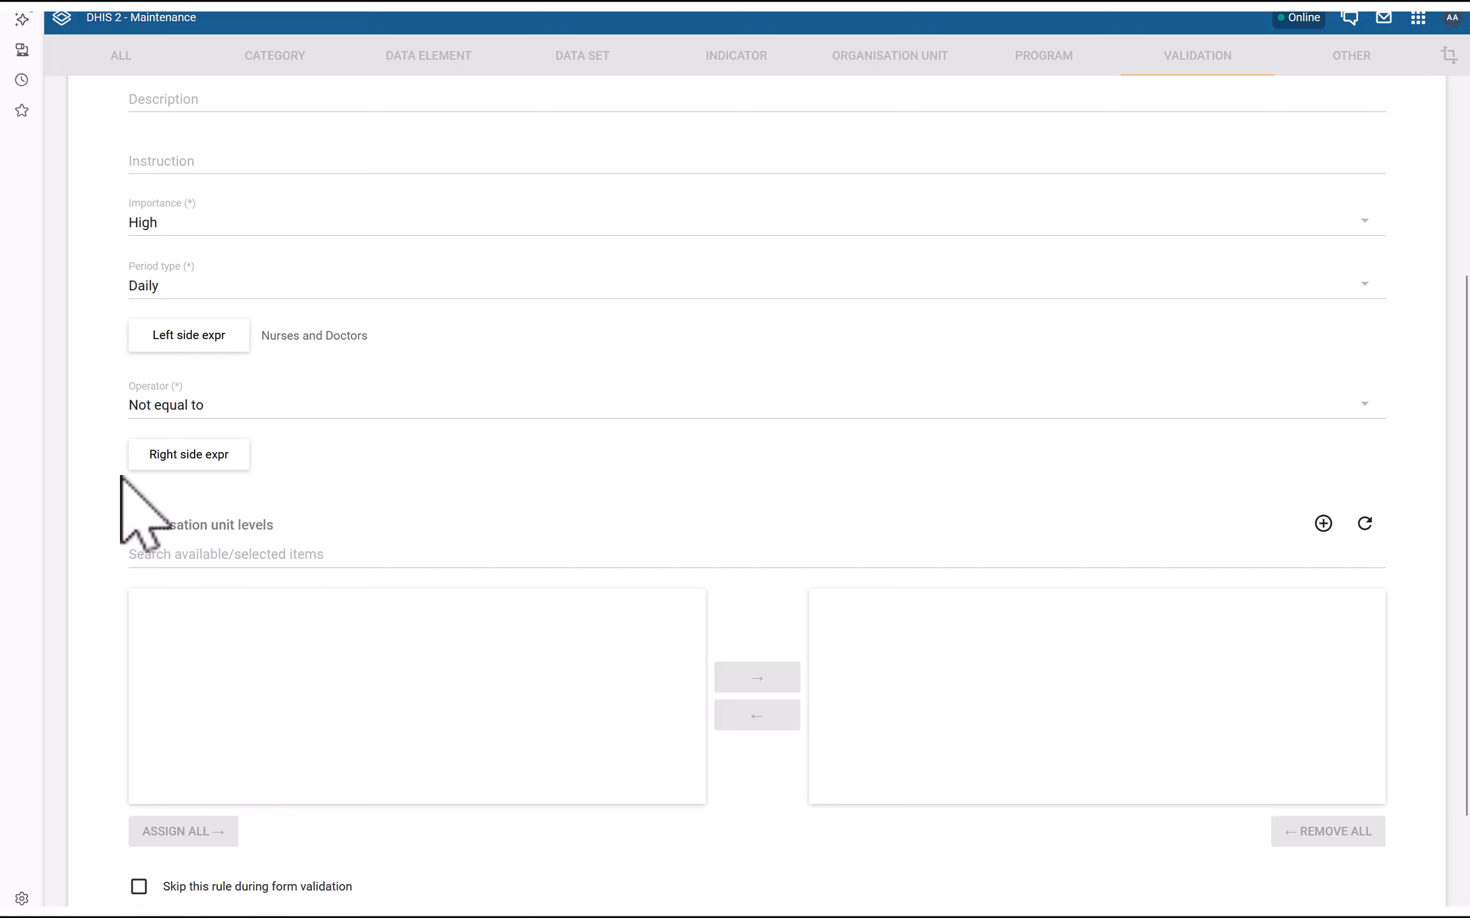
# Set the operator to Less than or equal to and open the right-side expression editor
pyautogui.click(175, 408)
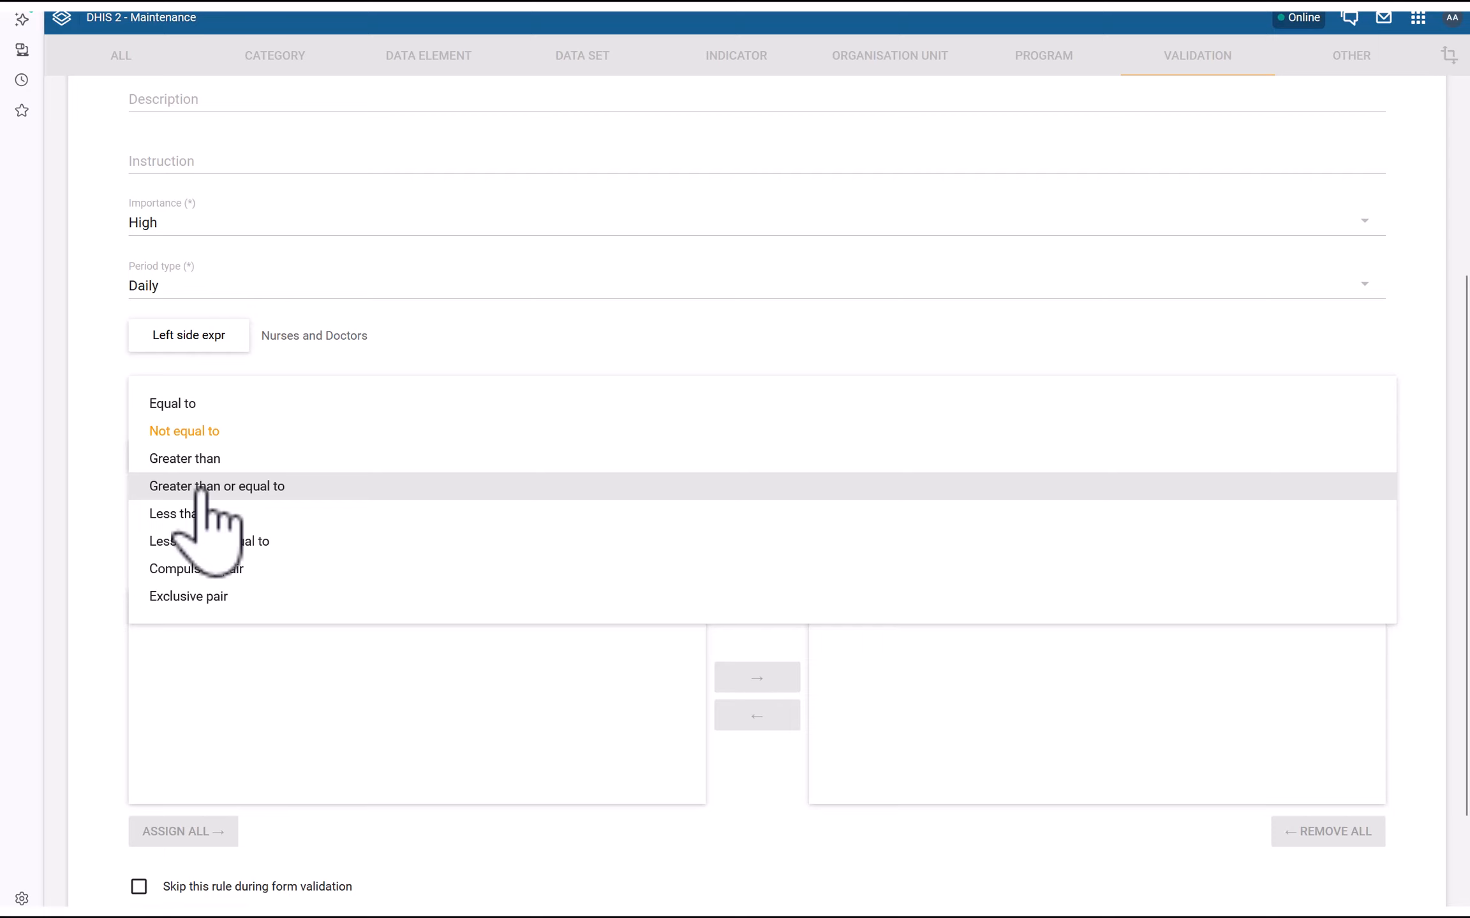
pyautogui.click(207, 542)
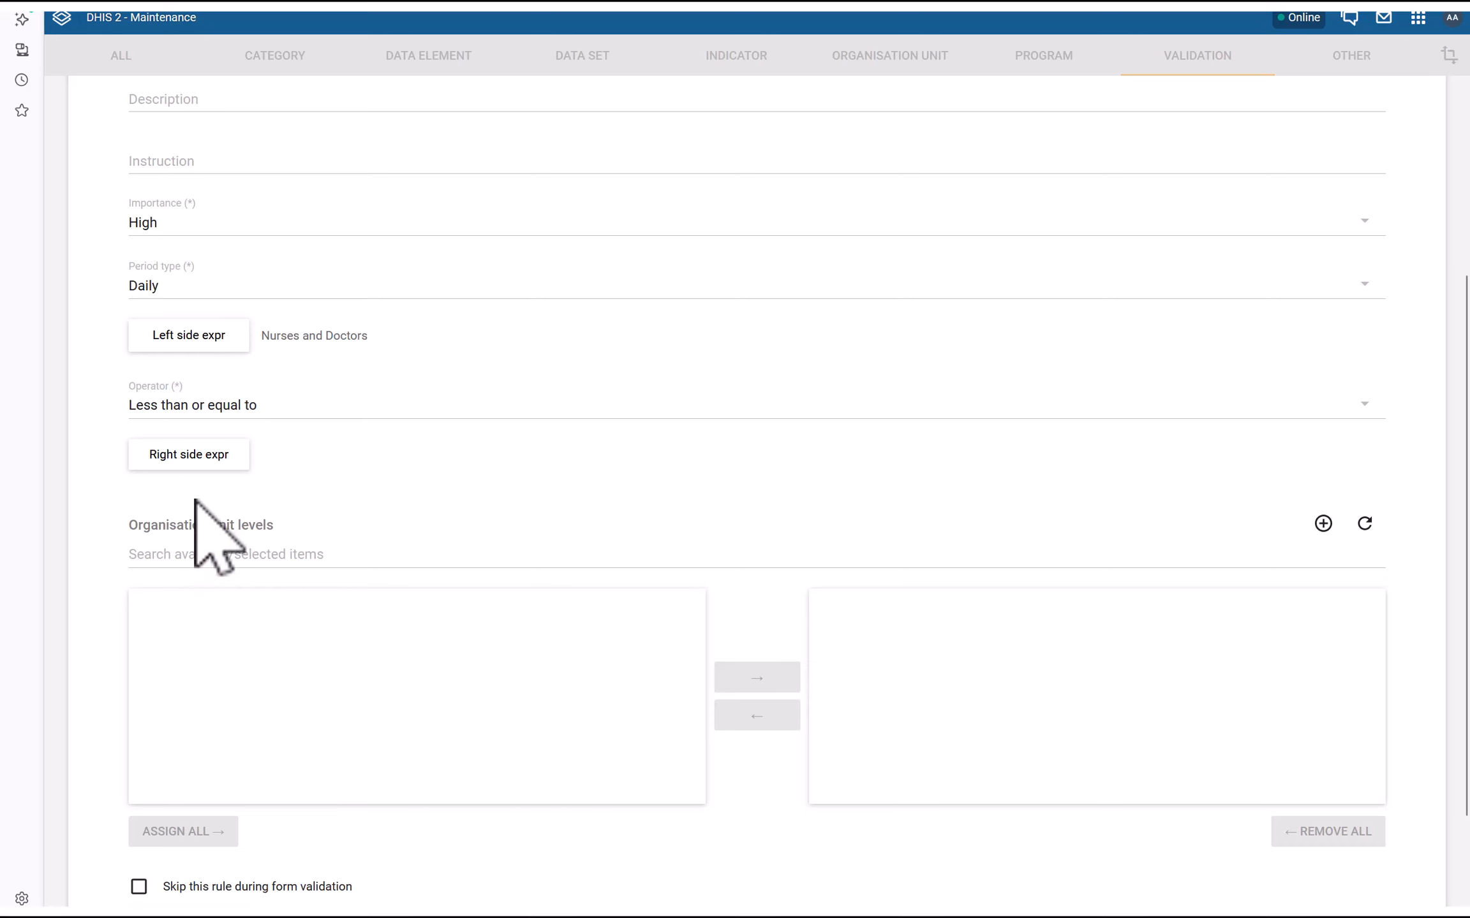
pyautogui.click(192, 457)
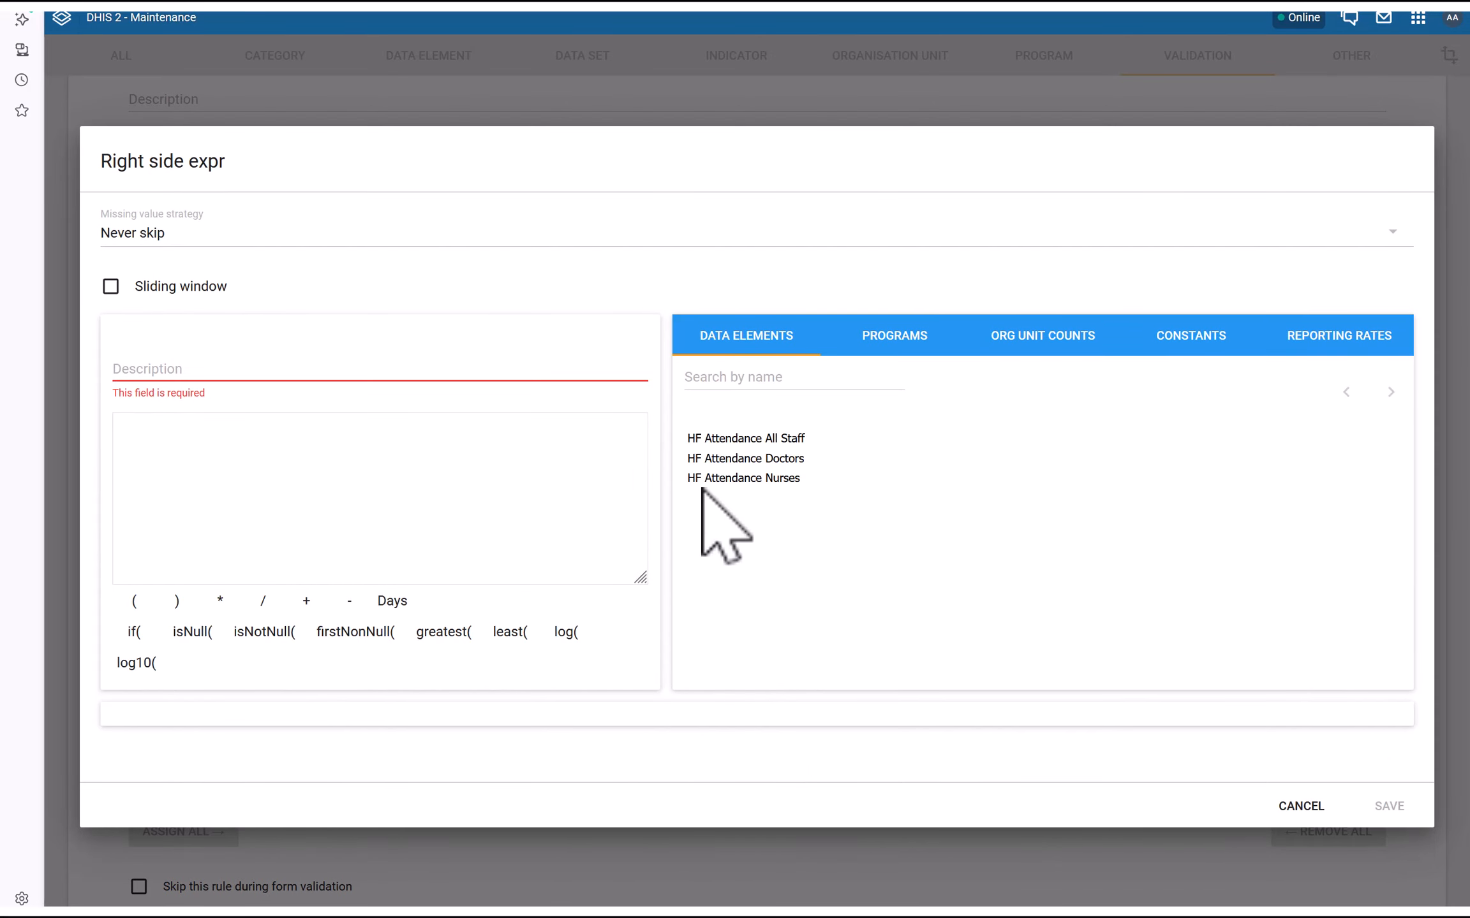
# Save the right side as HF Attendance All Staff with a description
pyautogui.doubleClick(745, 439)
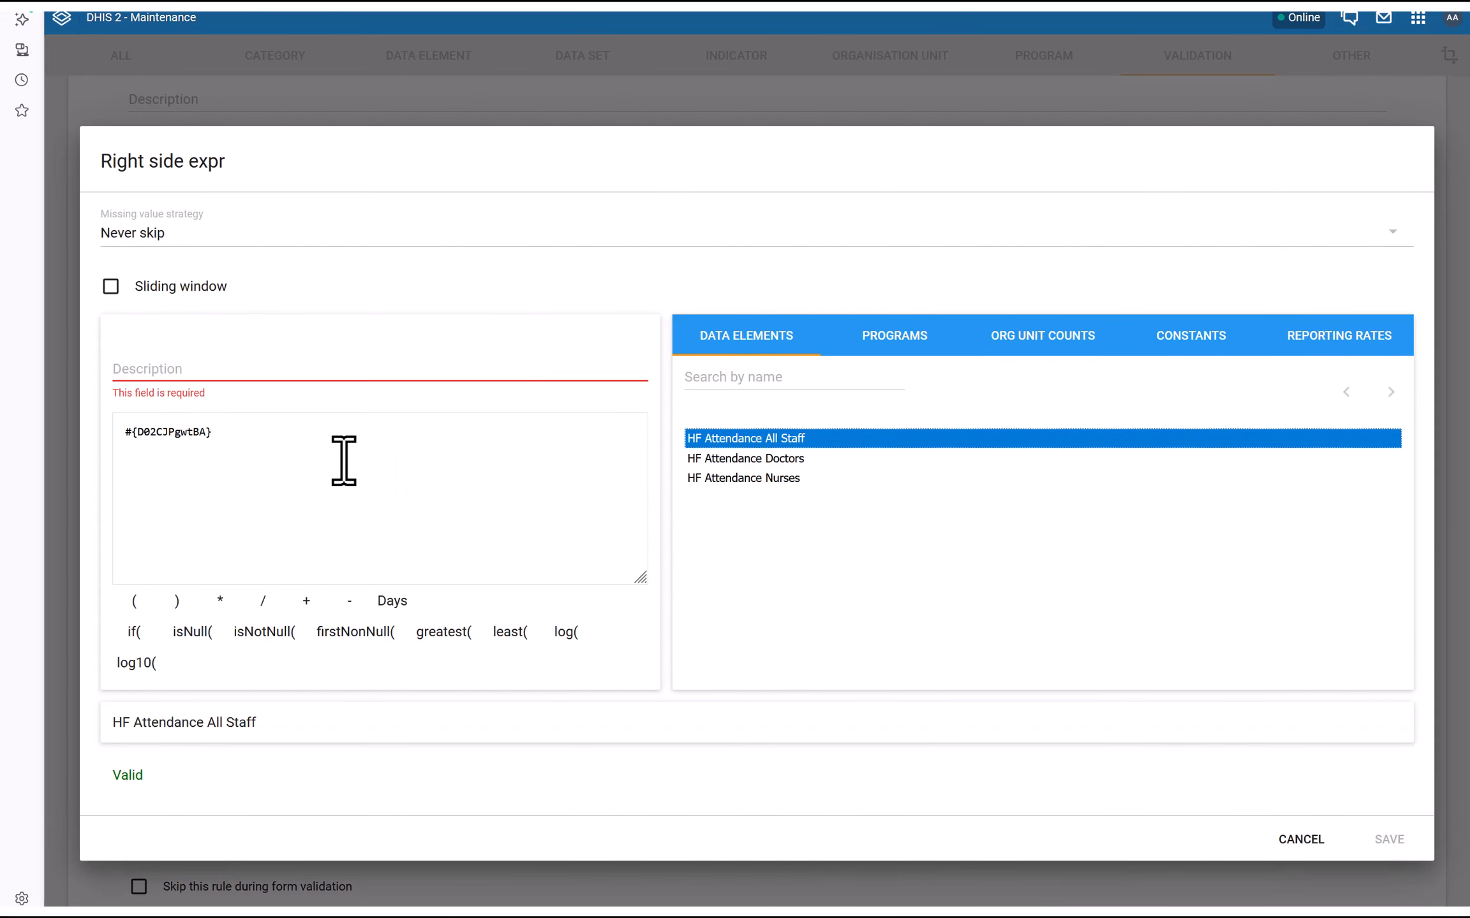
pyautogui.click(150, 372)
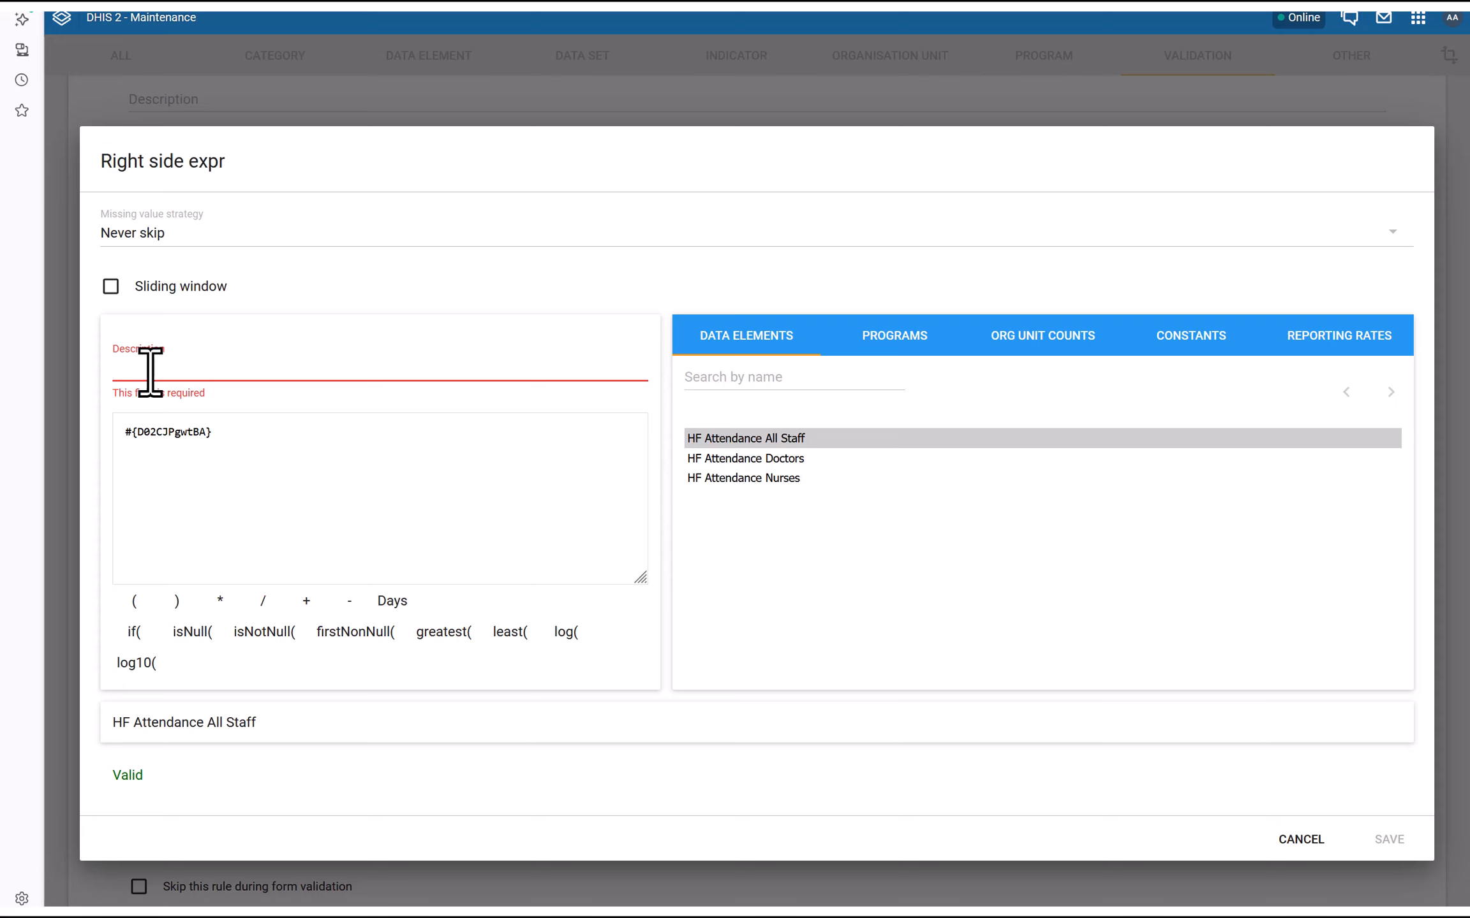
pyautogui.write('All Staff')
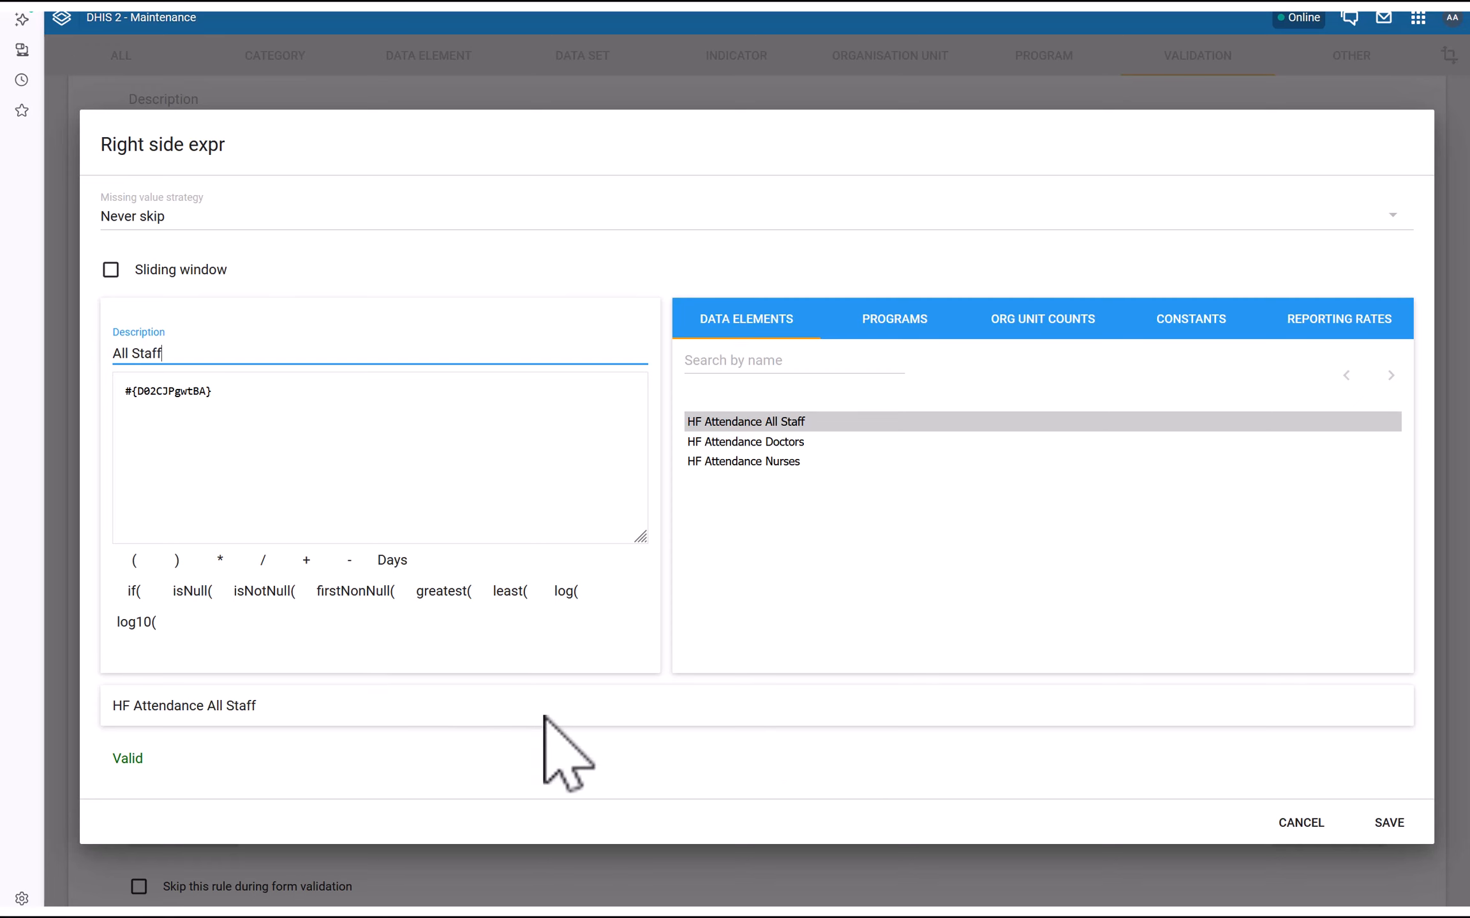
pyautogui.click(1386, 824)
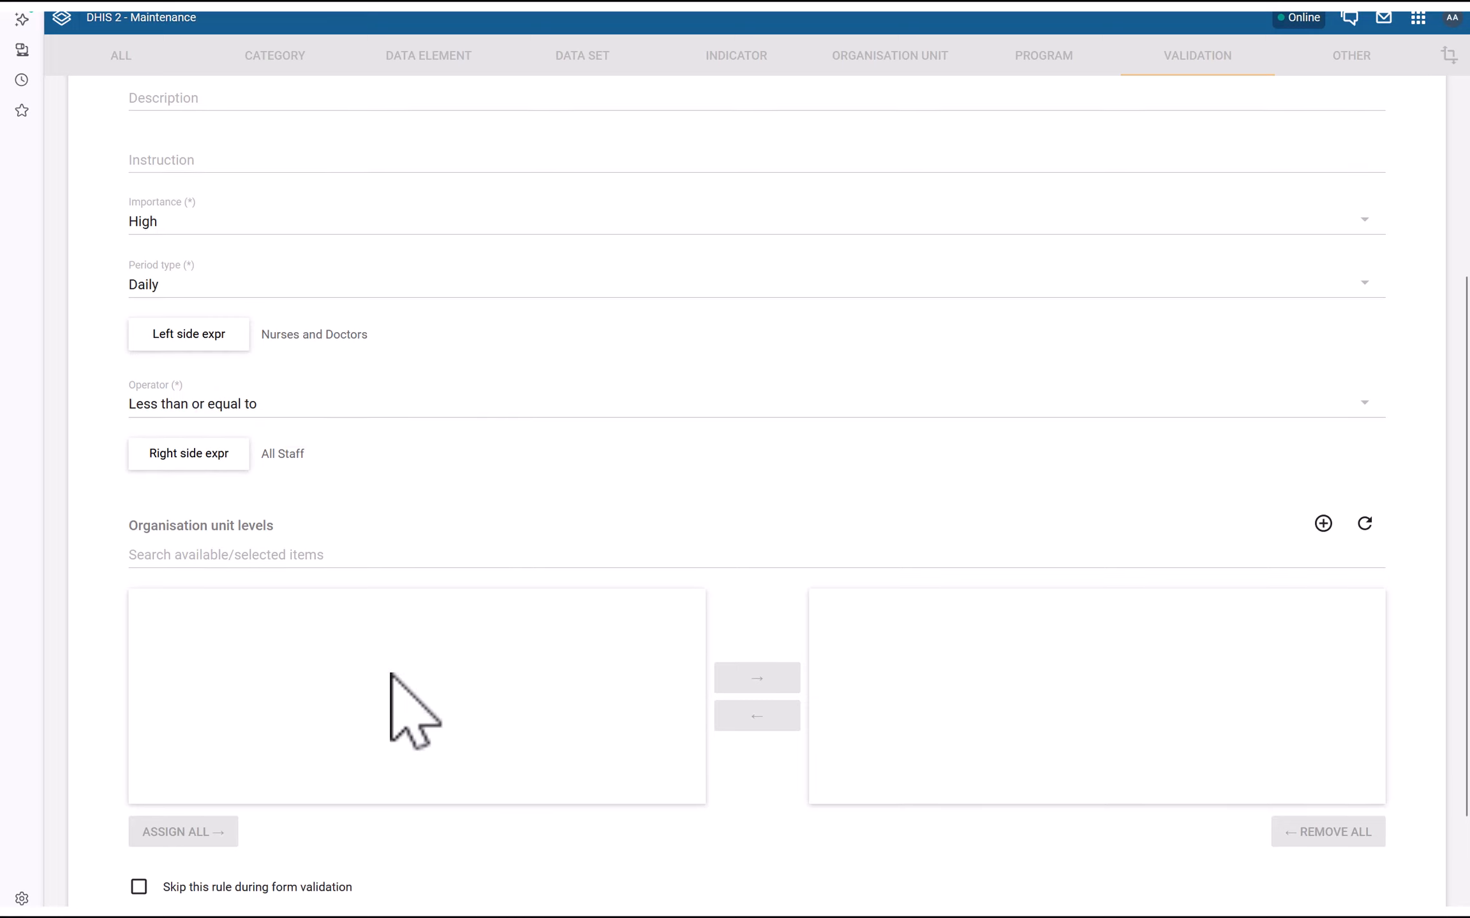
# Save the Maximum Staff Attendance rule and switch to the Health Facility Attendance dashboard window
pyautogui.scroll(-3, 408, 708)
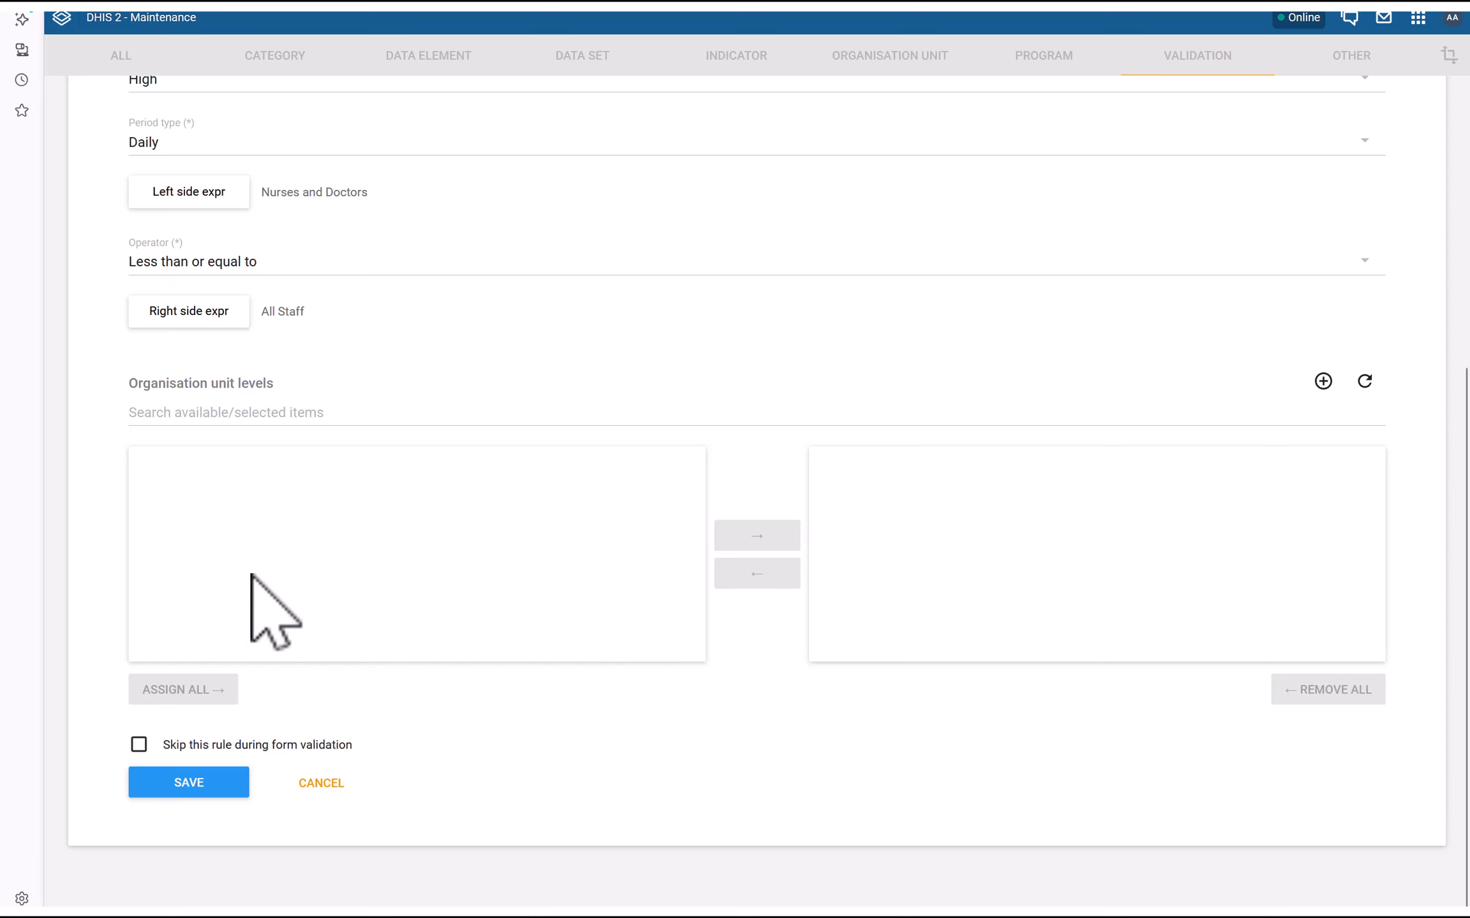
pyautogui.click(211, 783)
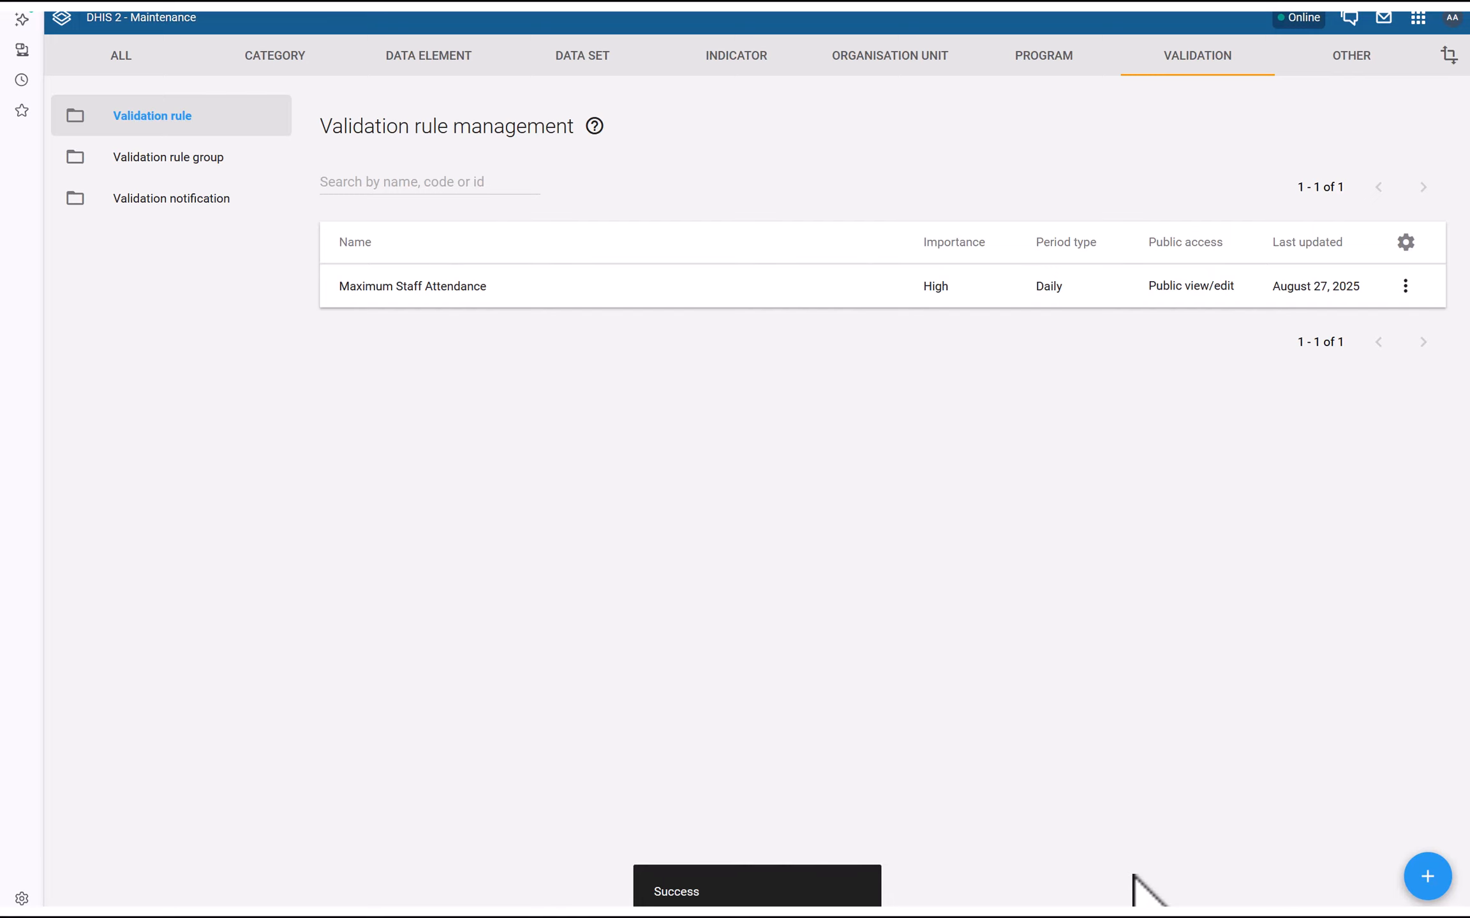
pyautogui.press('super')
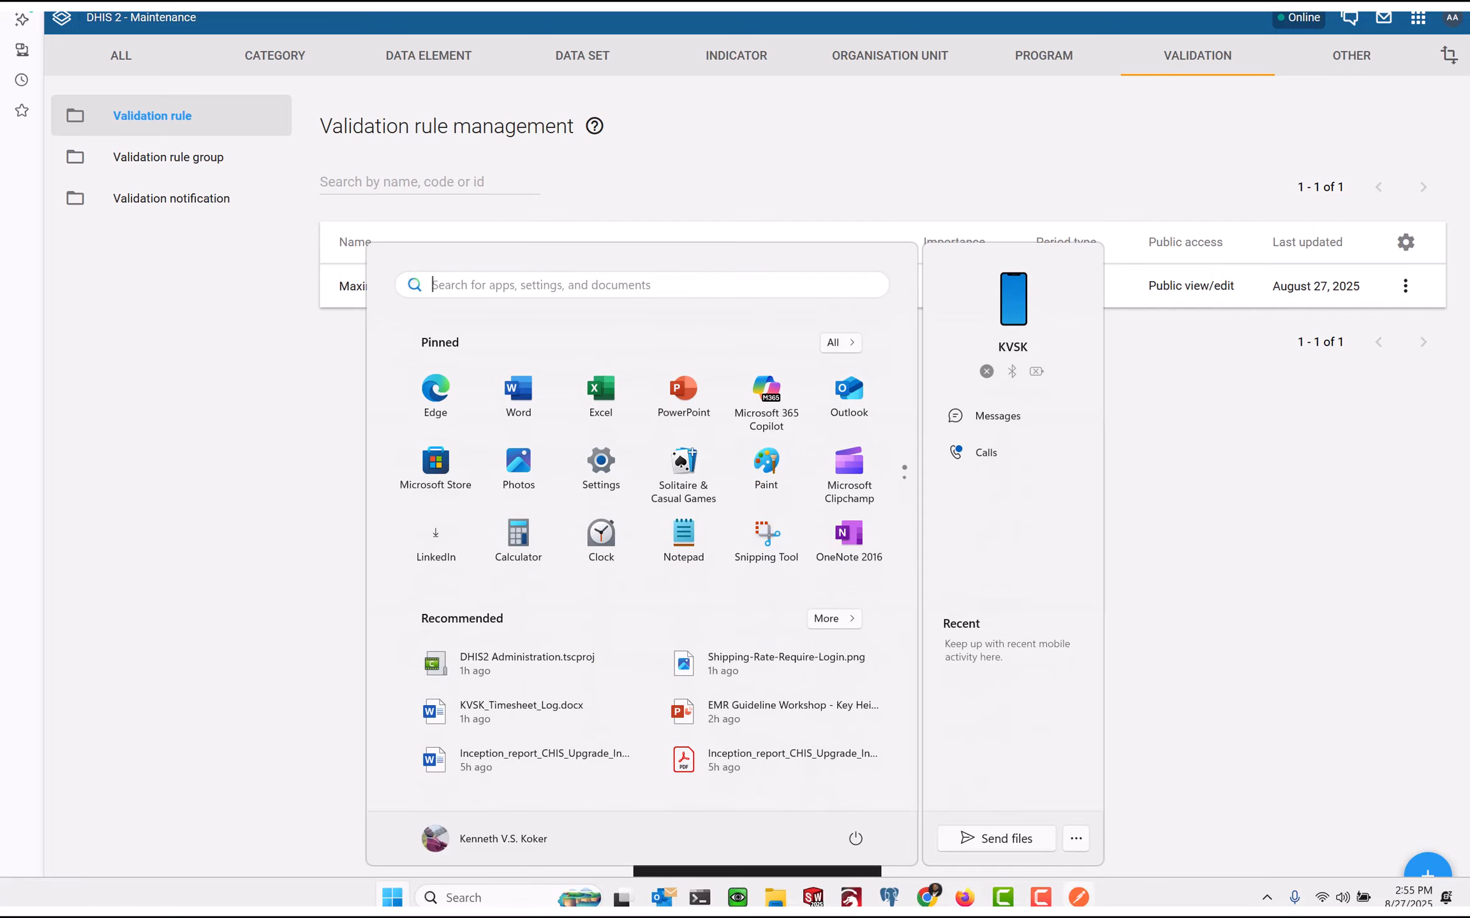
pyautogui.click(971, 900)
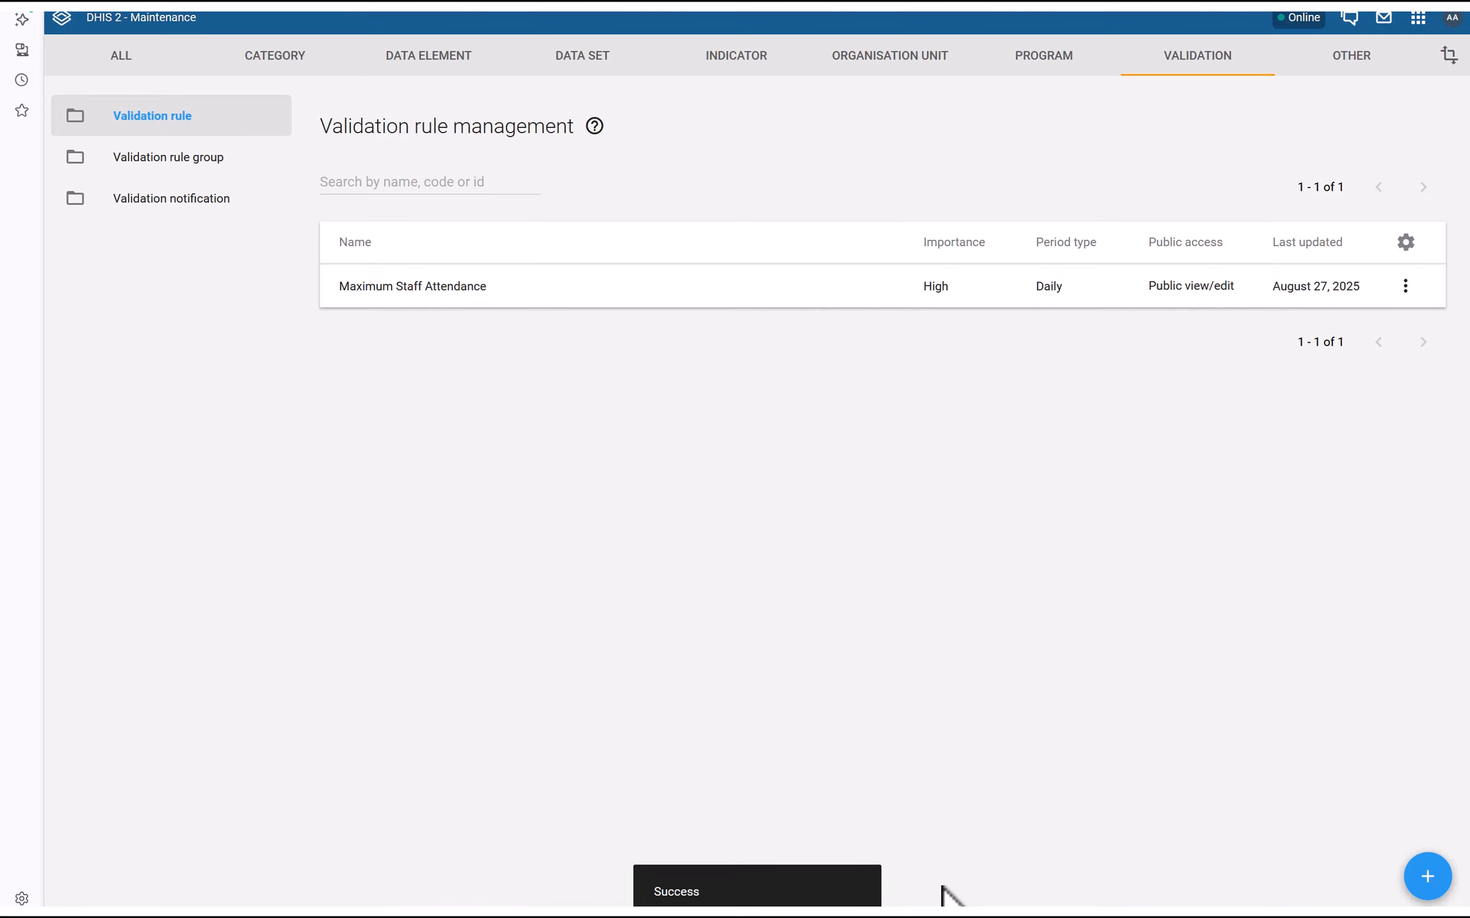
pyautogui.press('super')
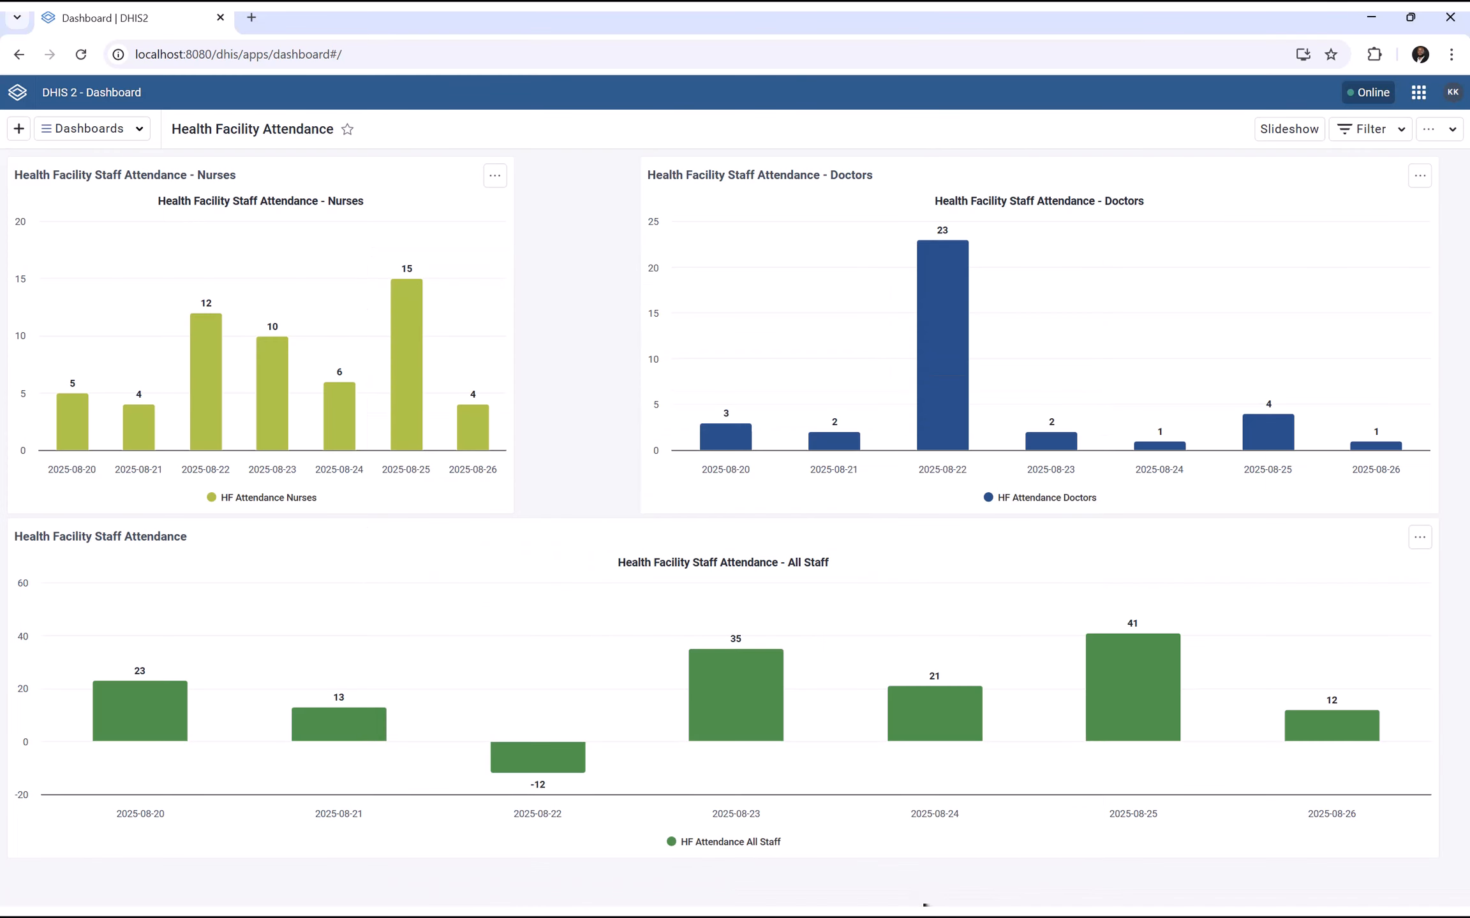
# Open Data Entry for Joe CHC with period 2025-08-26
pyautogui.click(1418, 93)
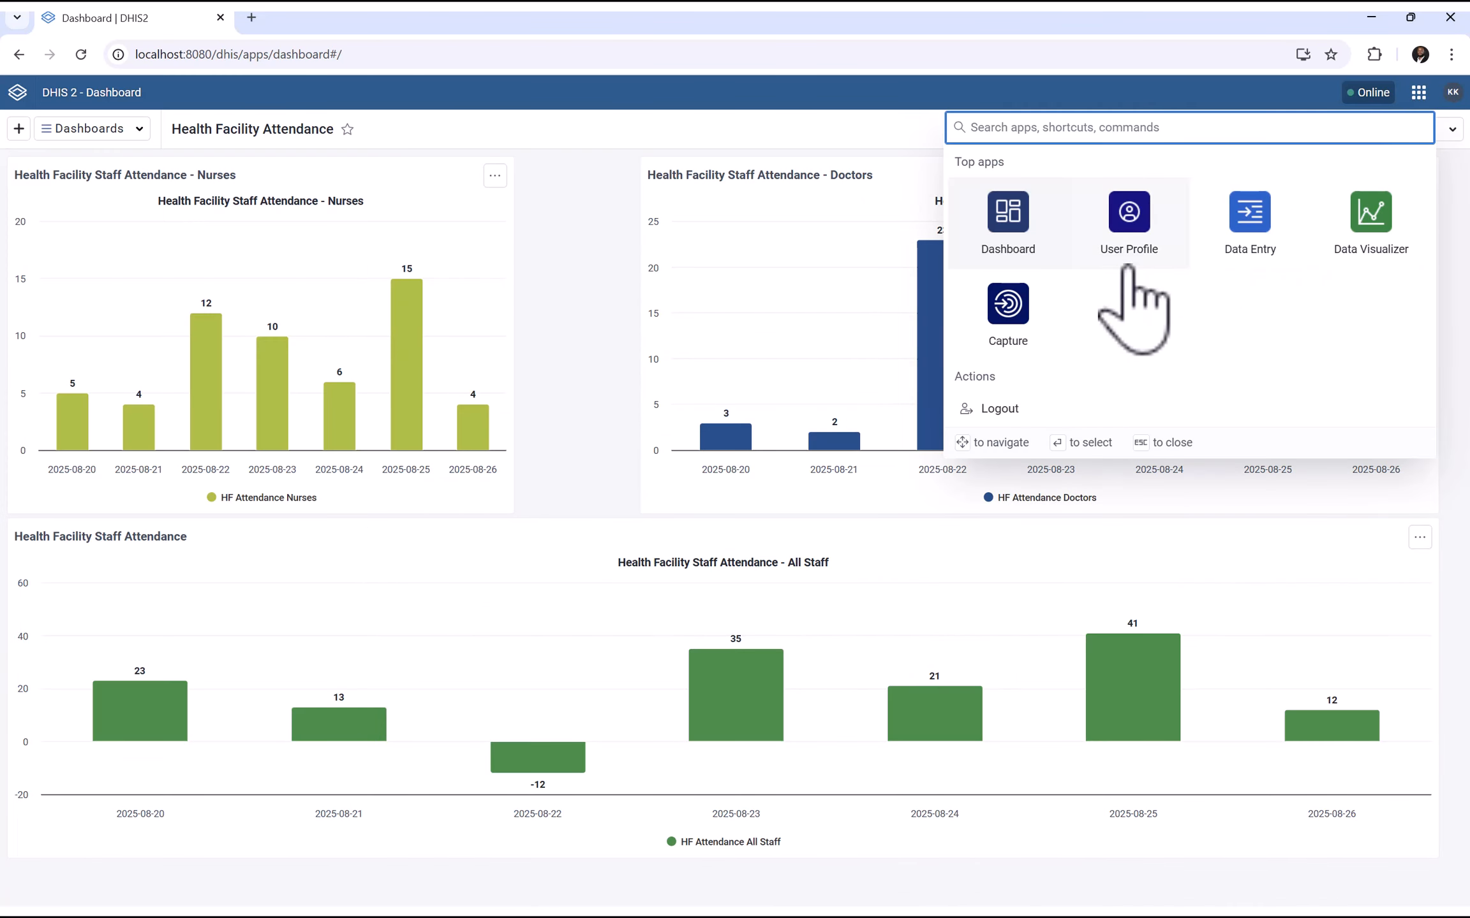
pyautogui.click(1249, 255)
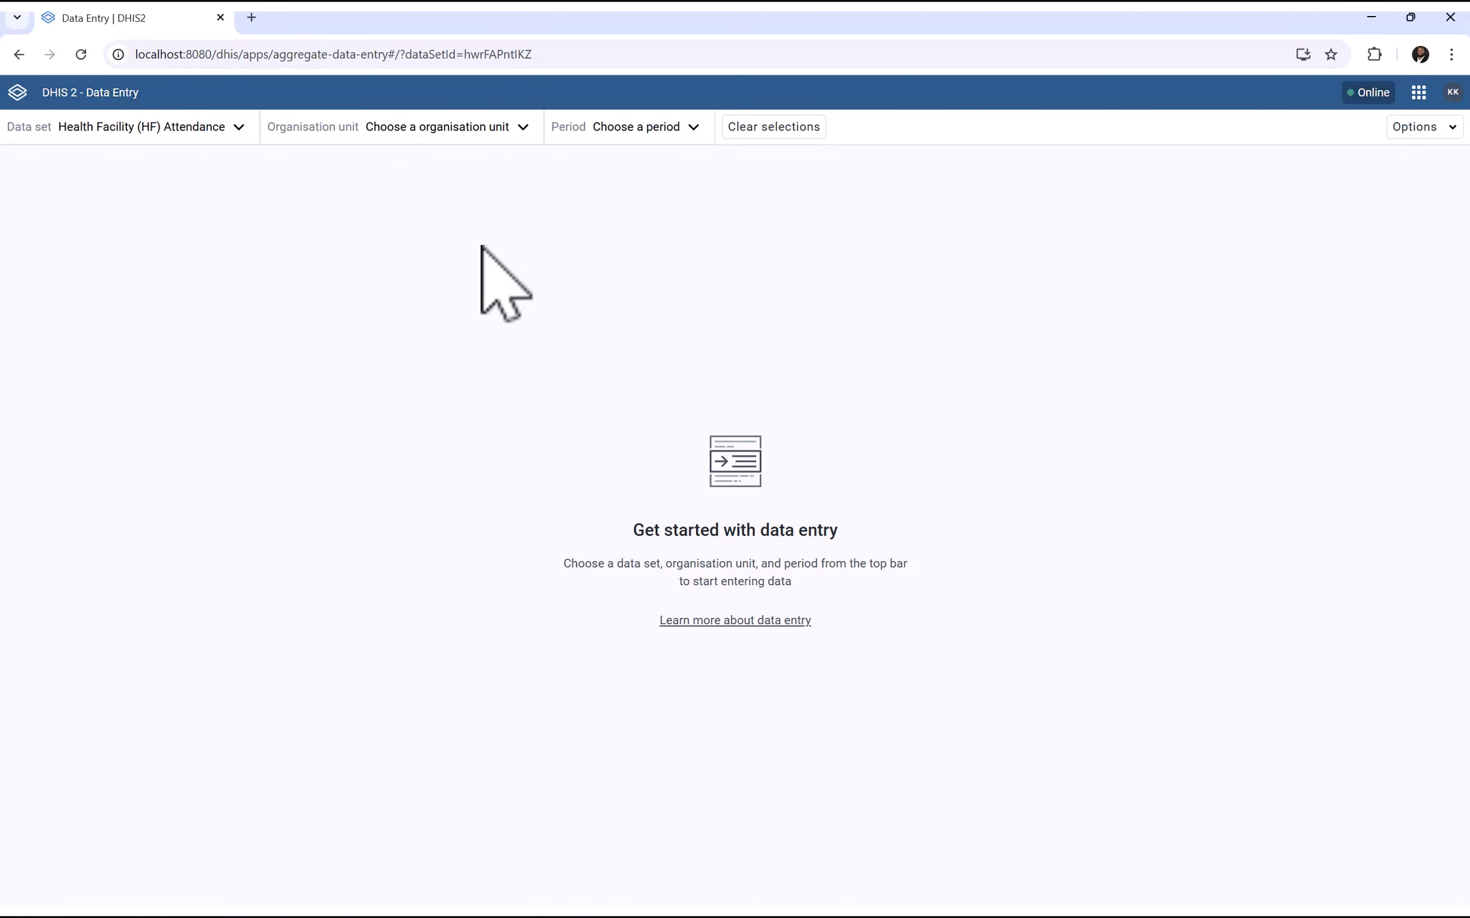
pyautogui.click(628, 130)
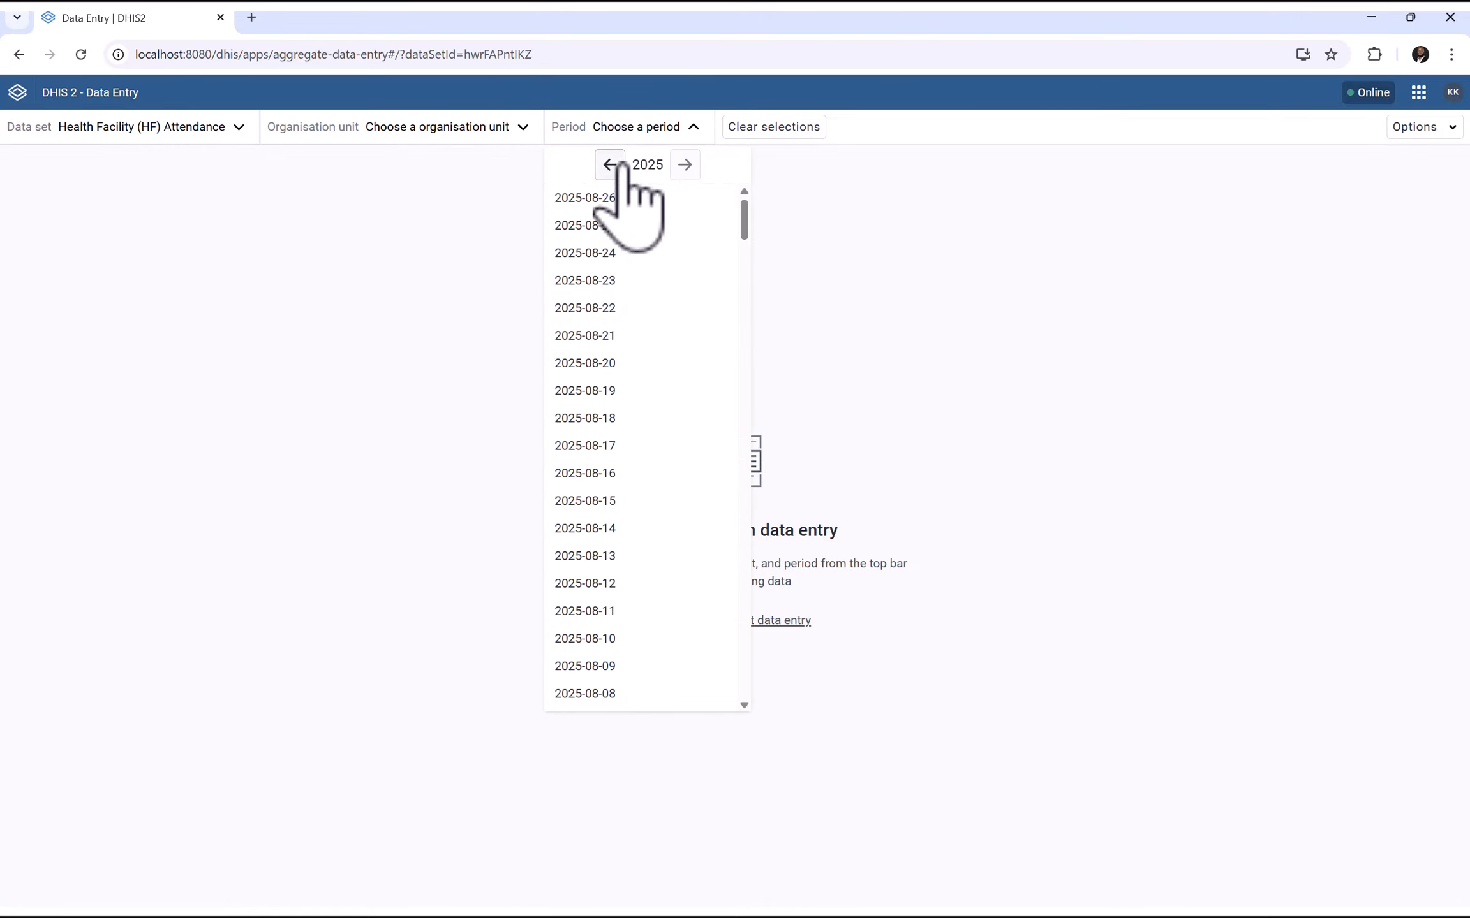
pyautogui.click(603, 199)
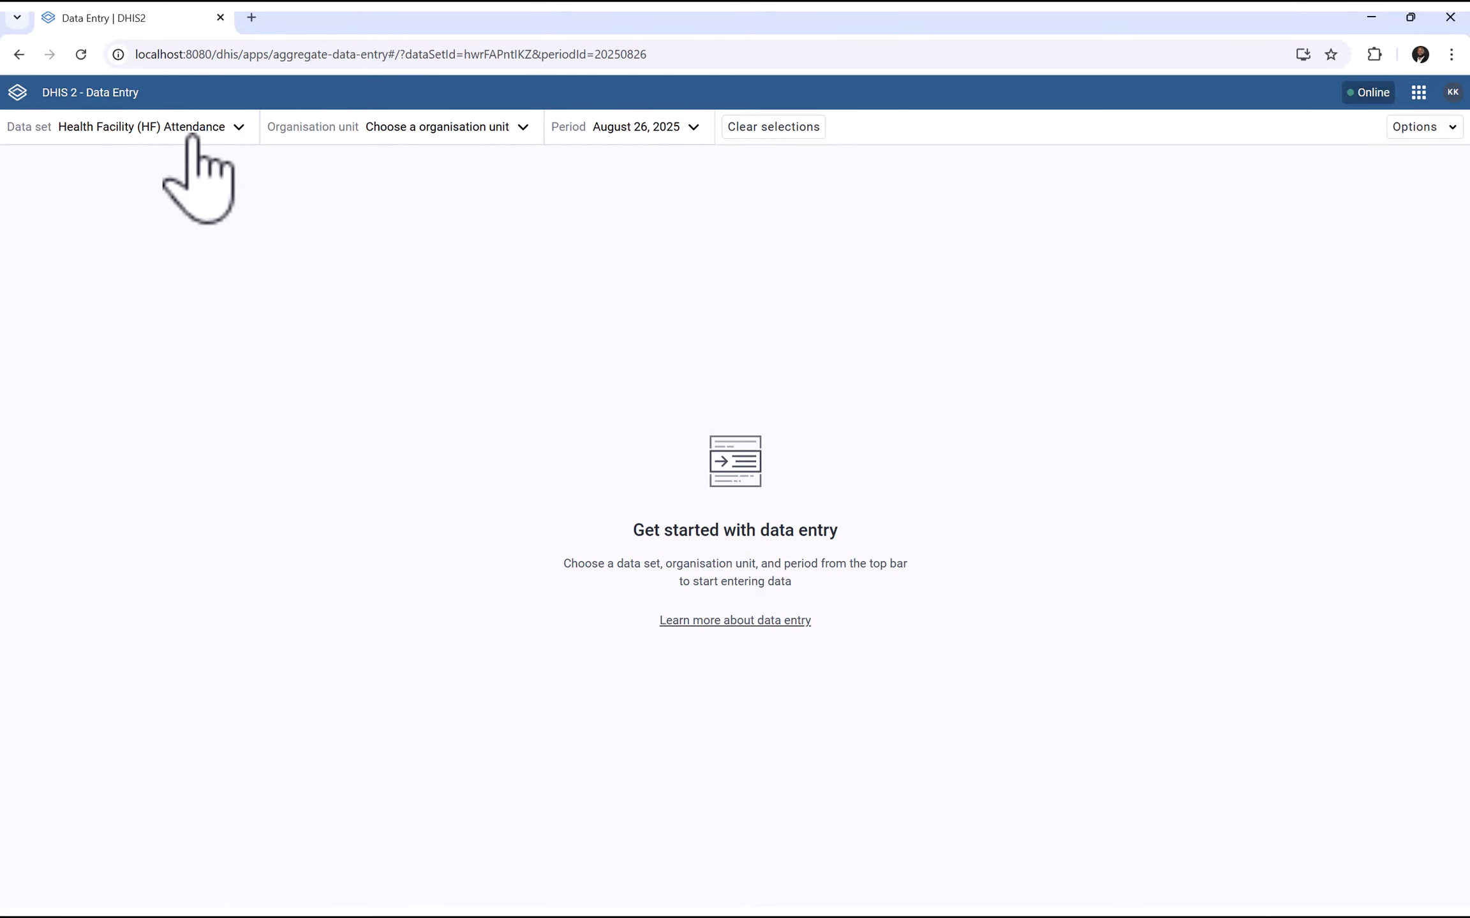
pyautogui.click(439, 128)
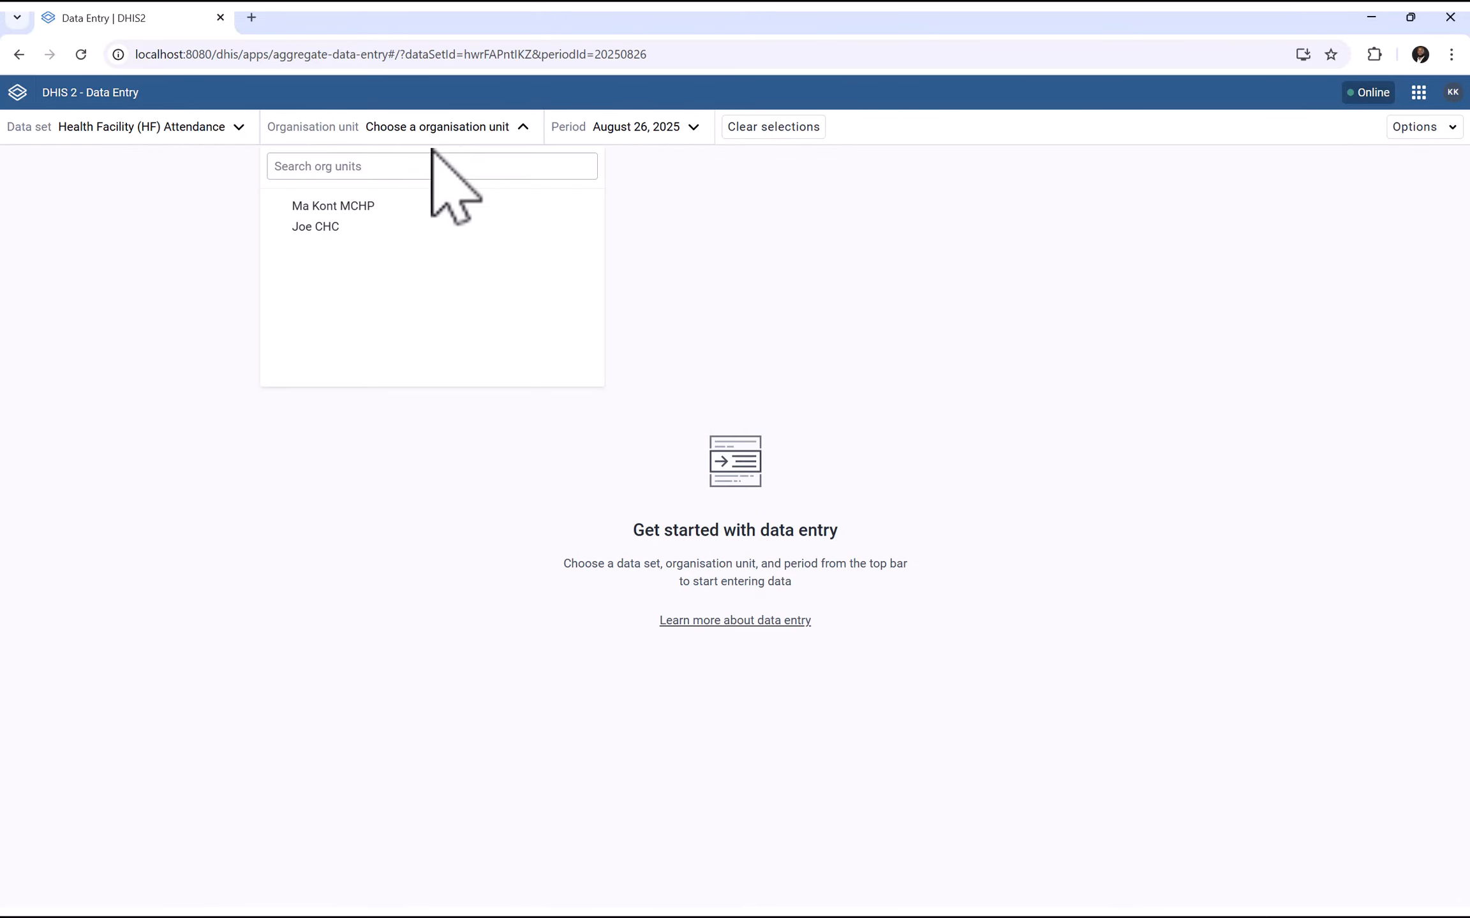
pyautogui.click(326, 208)
pyautogui.click(579, 127)
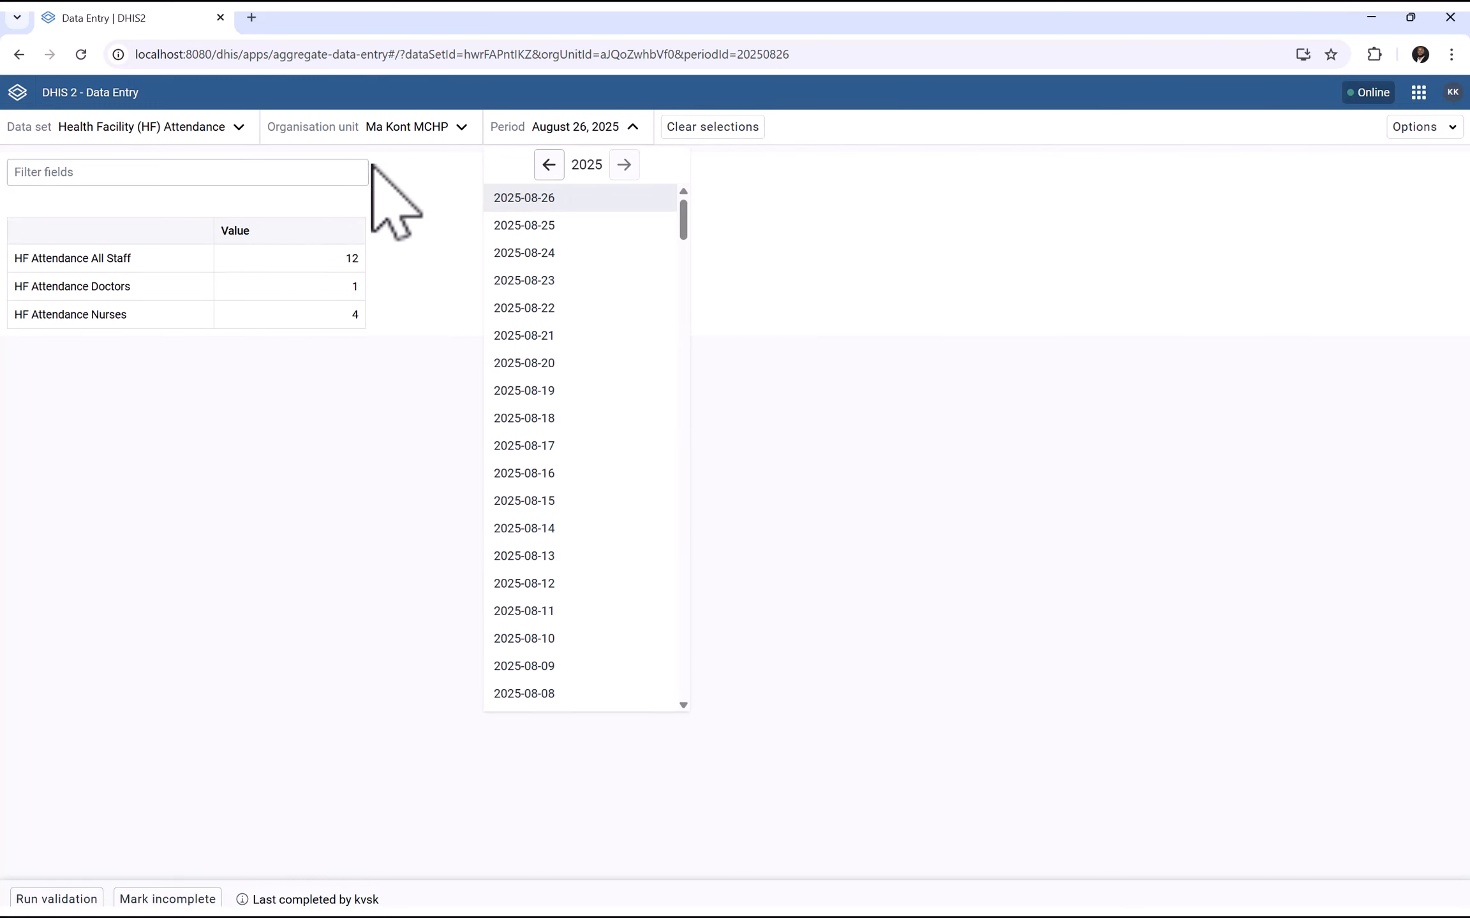
pyautogui.click(395, 135)
pyautogui.click(417, 137)
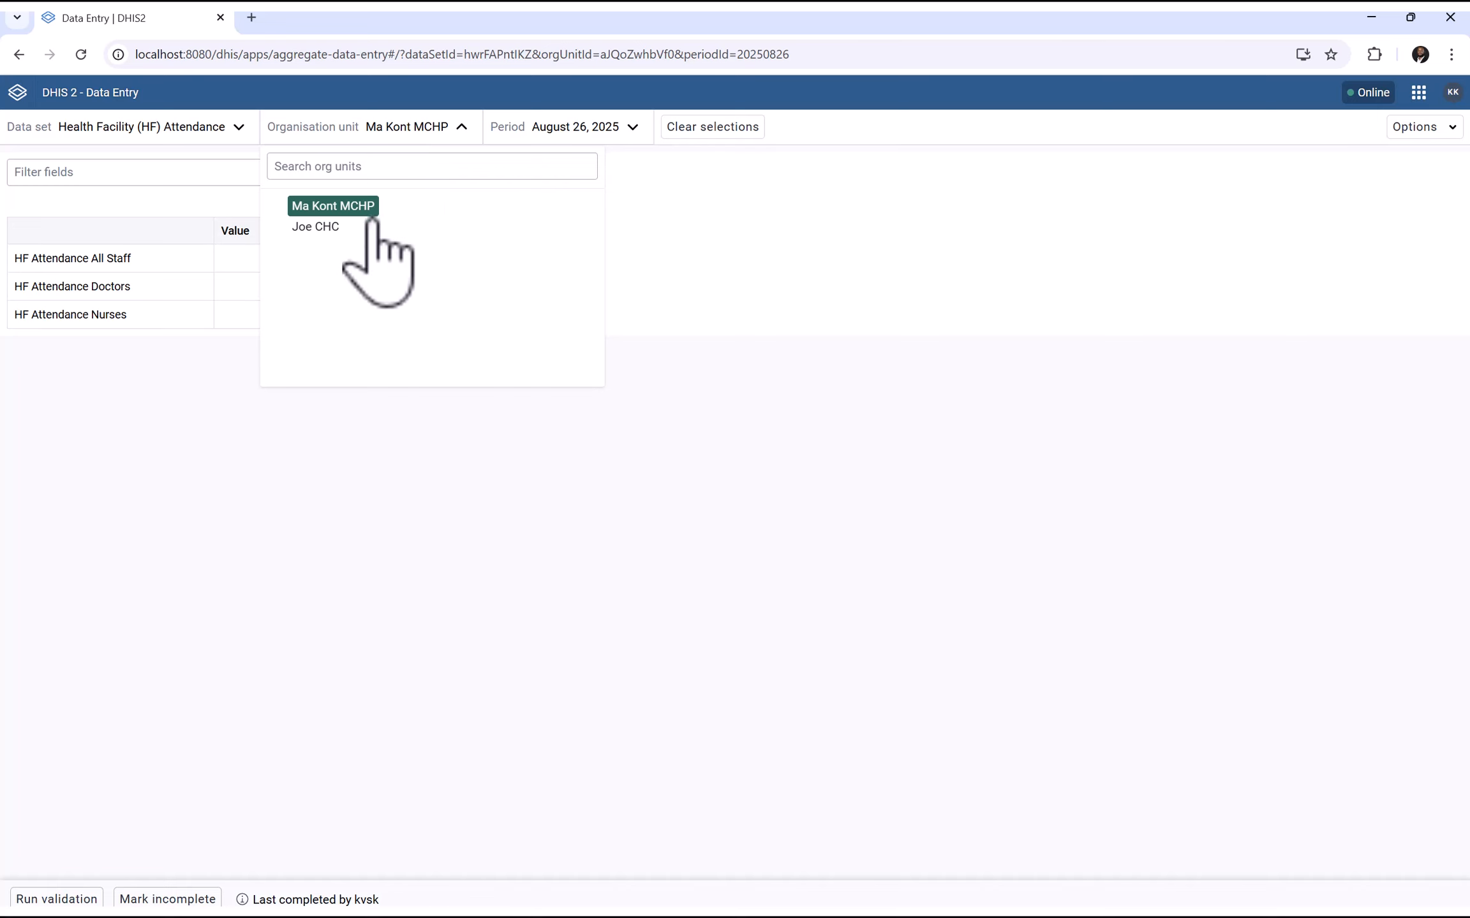
pyautogui.click(317, 227)
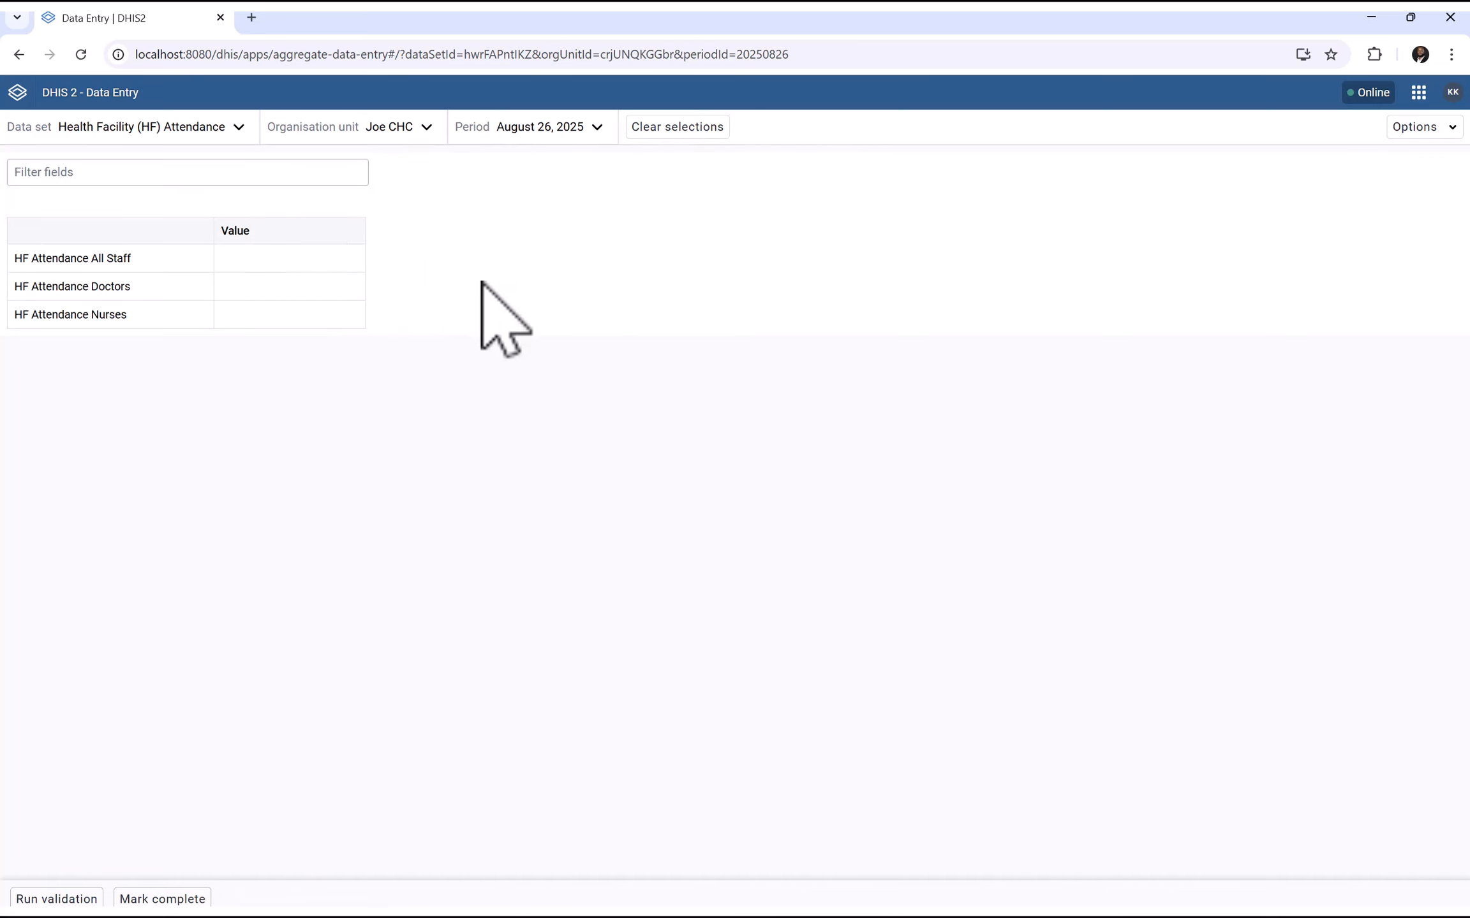
# Enter All Staff 23, Doctors 43, Nurses 24 and run validation
pyautogui.click(258, 258)
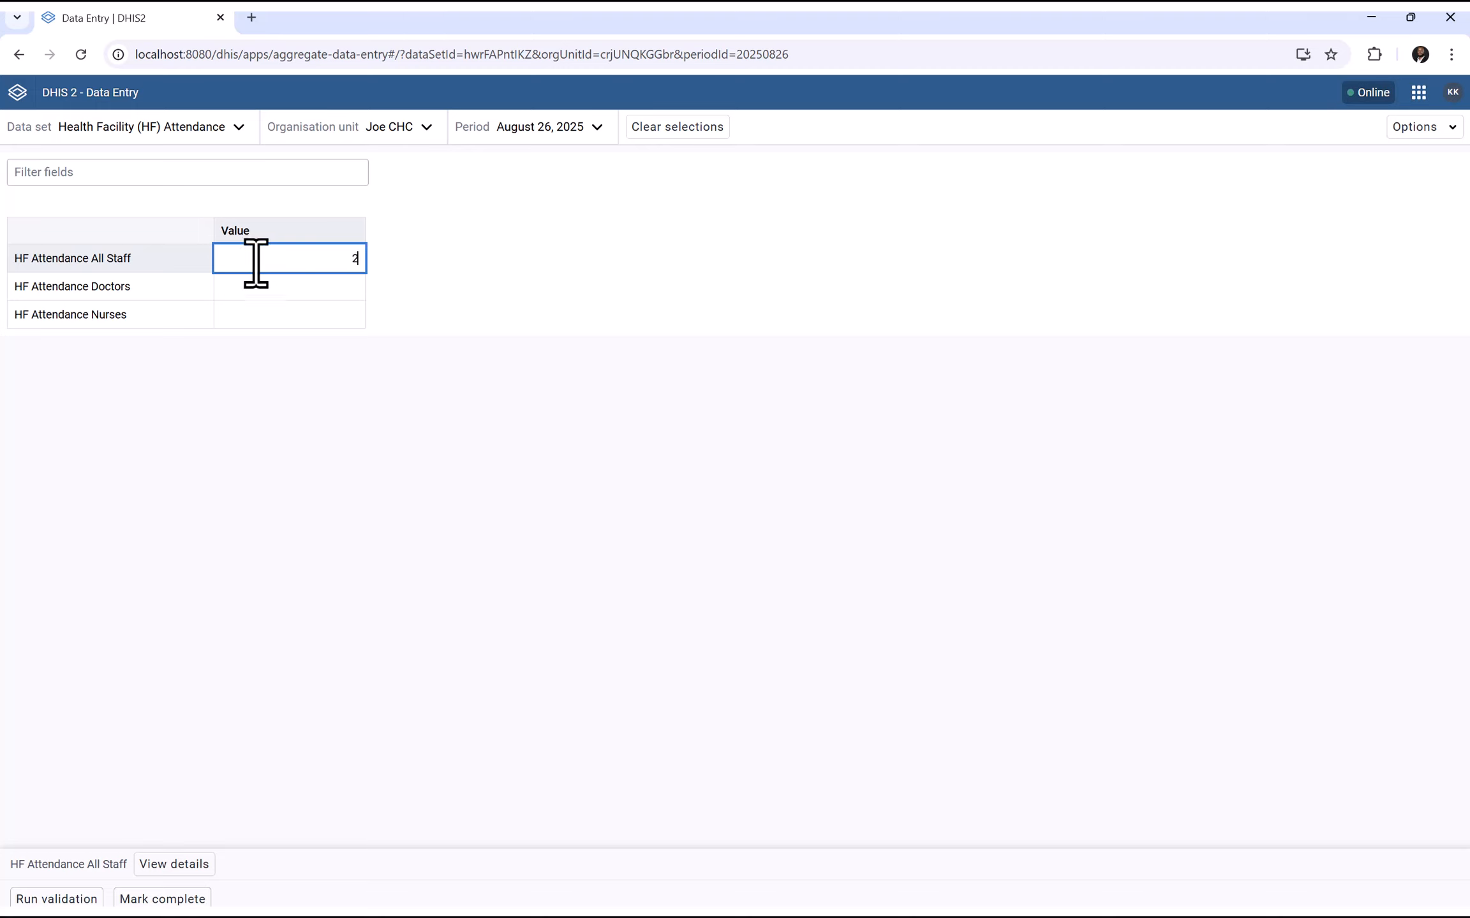
pyautogui.click(274, 291)
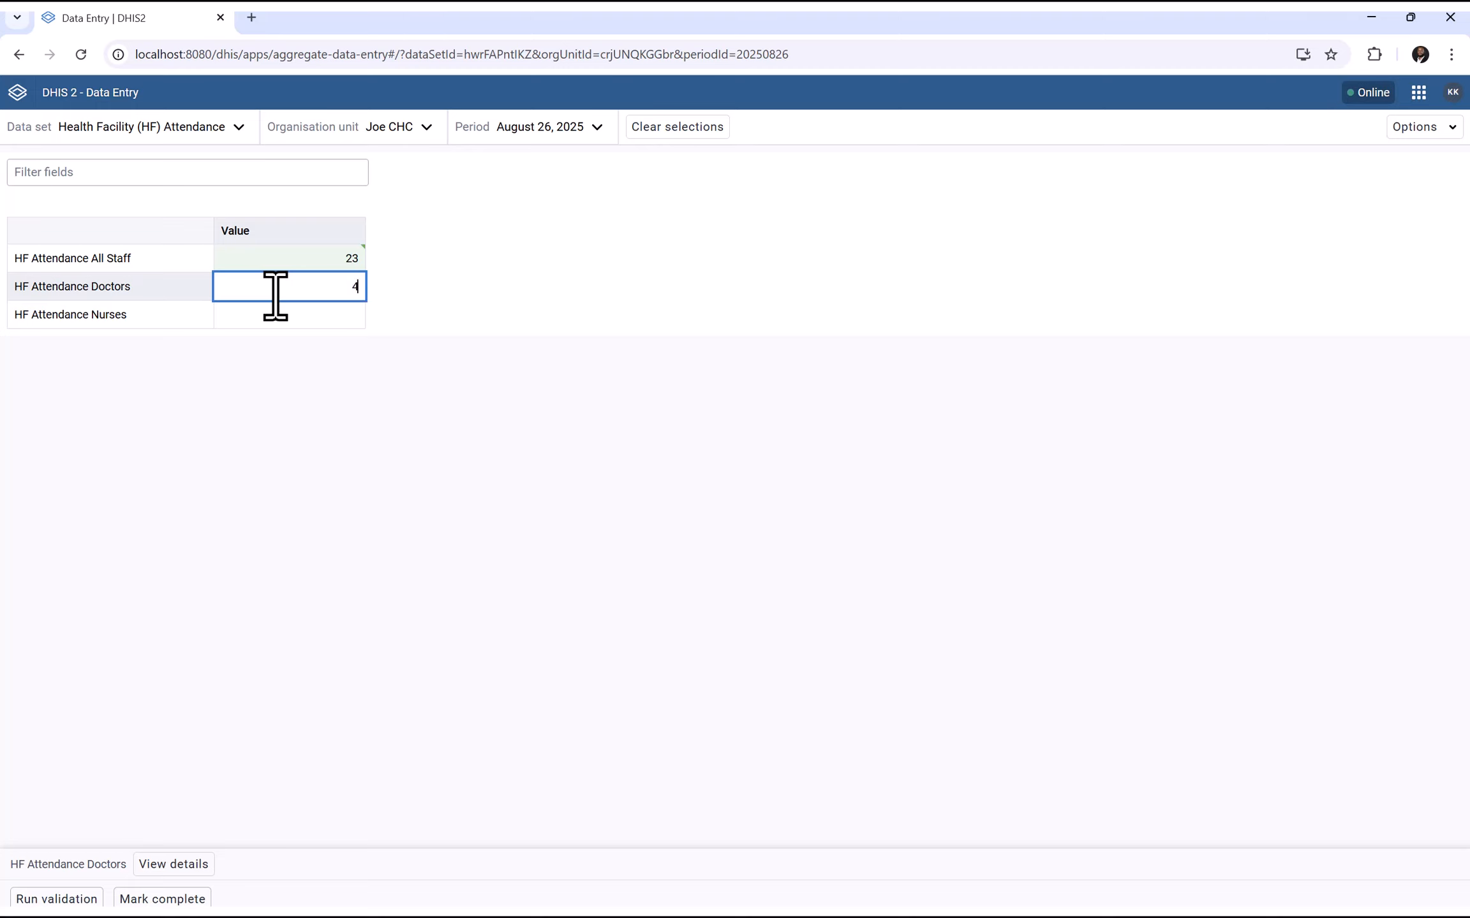
pyautogui.click(274, 316)
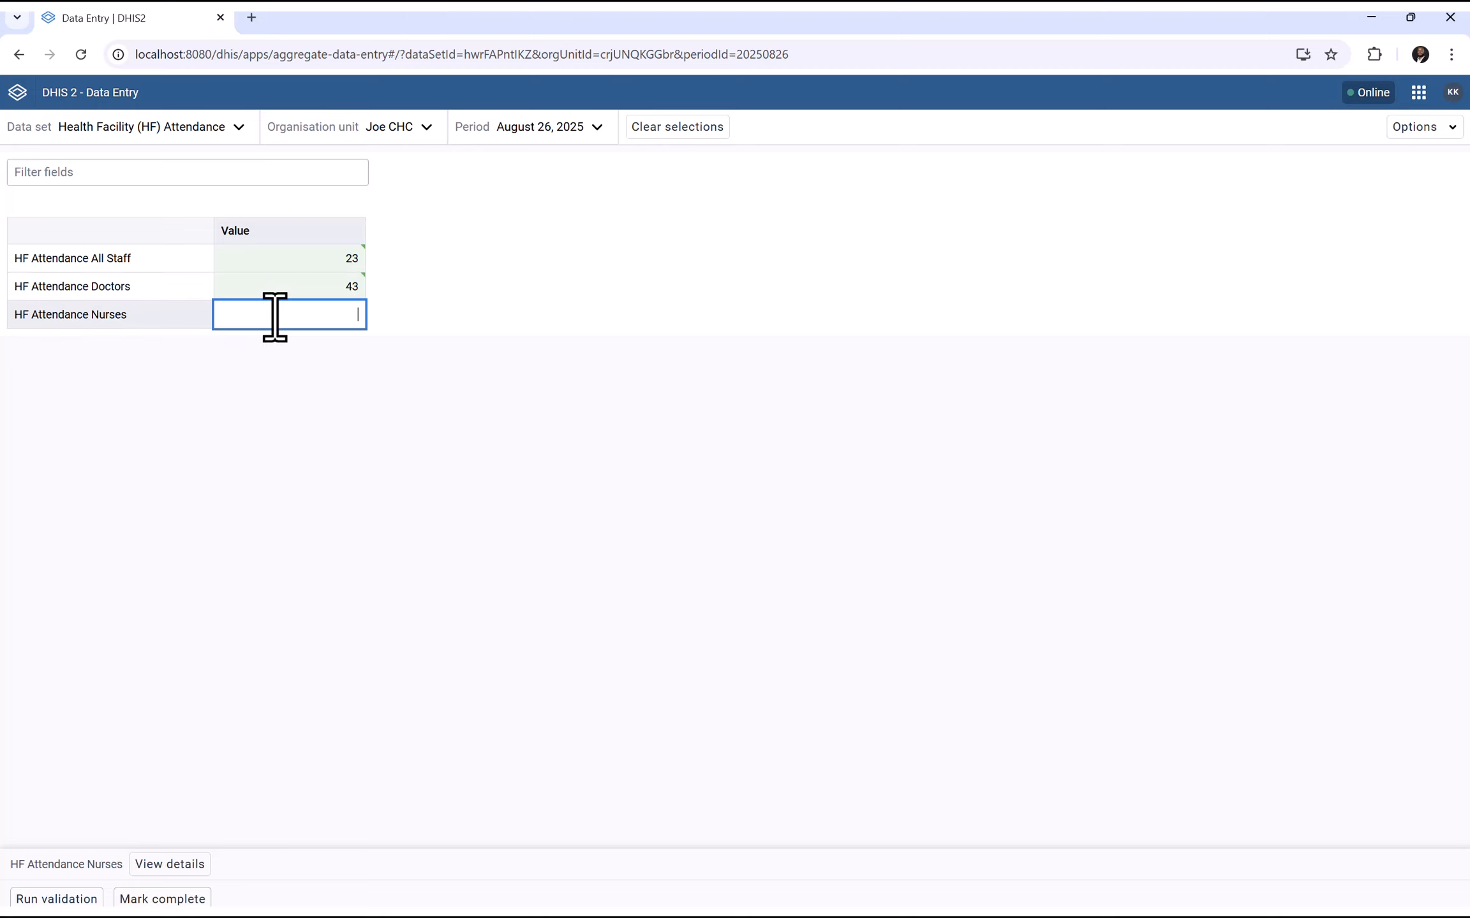
pyautogui.write('24')
pyautogui.click(345, 443)
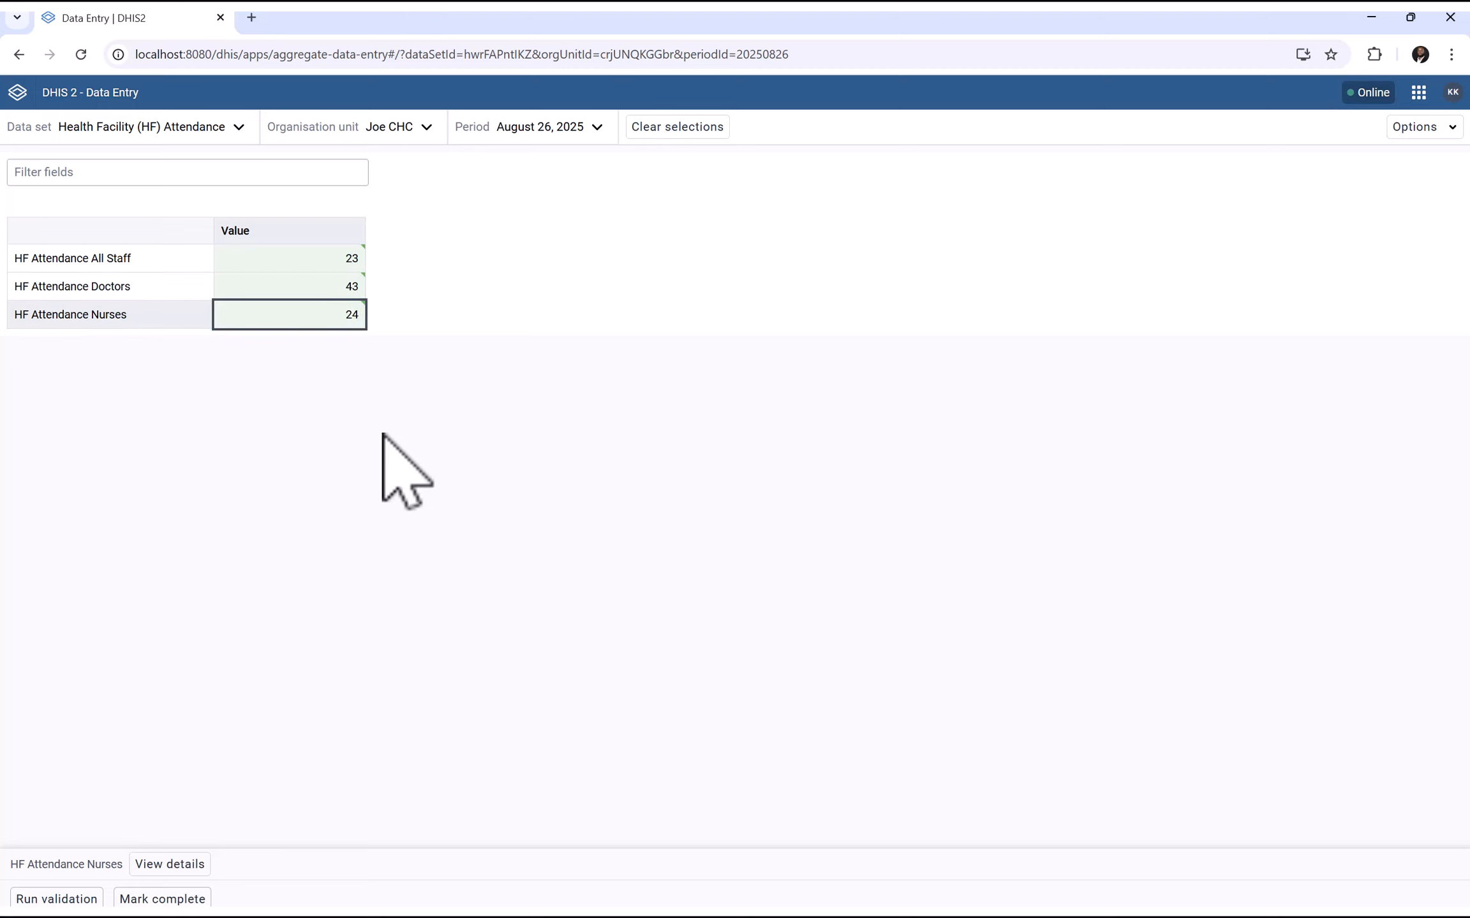
pyautogui.click(19, 895)
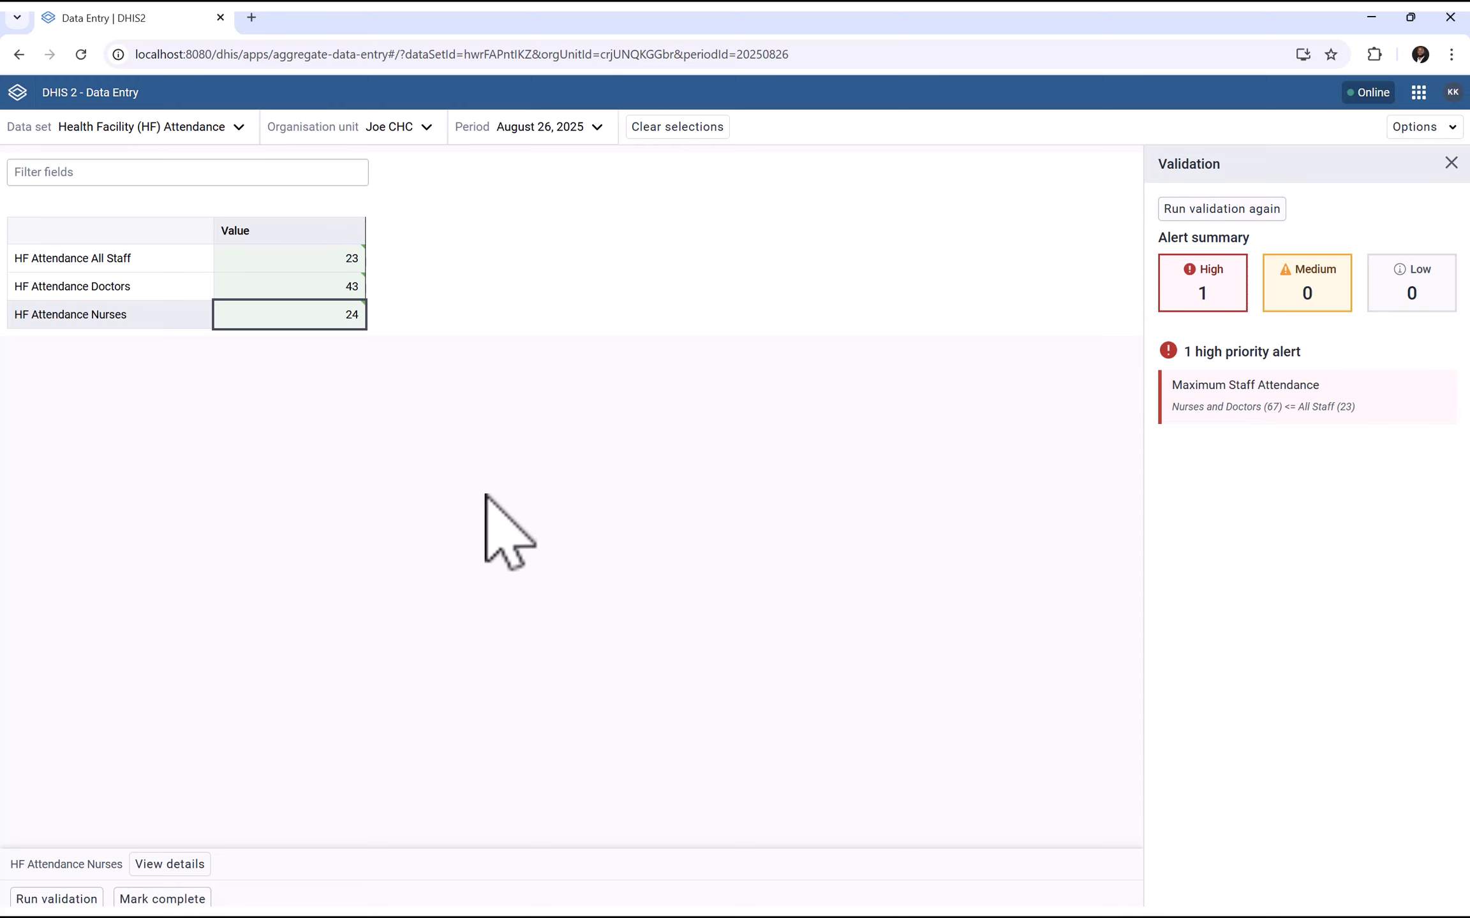
# Correct Doctors to 3 and Nurses to 4, then re-run validation to clear the alert
pyautogui.click(312, 286)
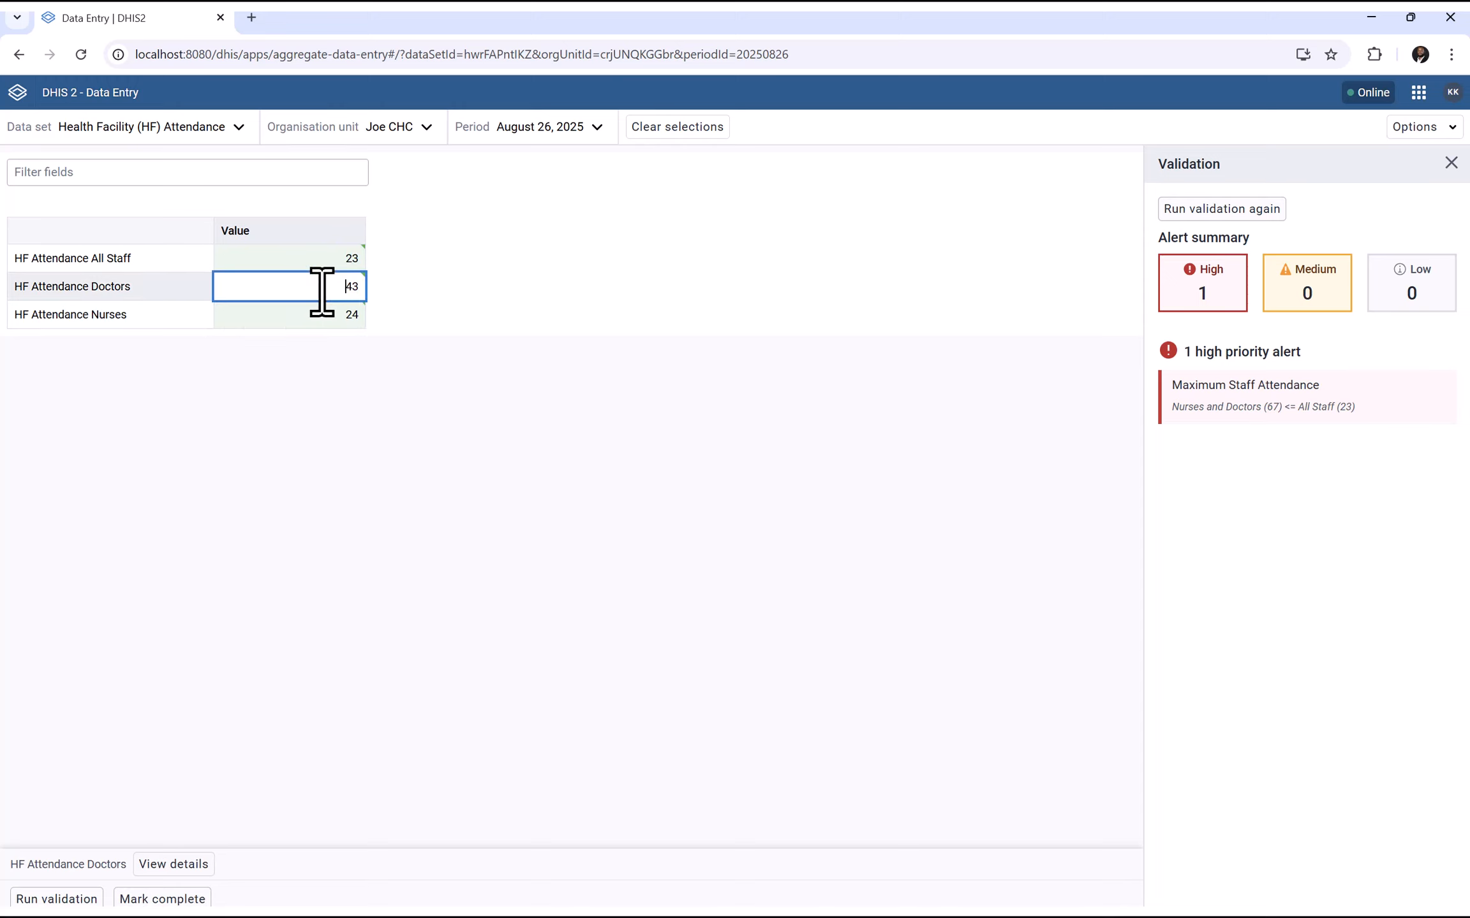
pyautogui.write('3')
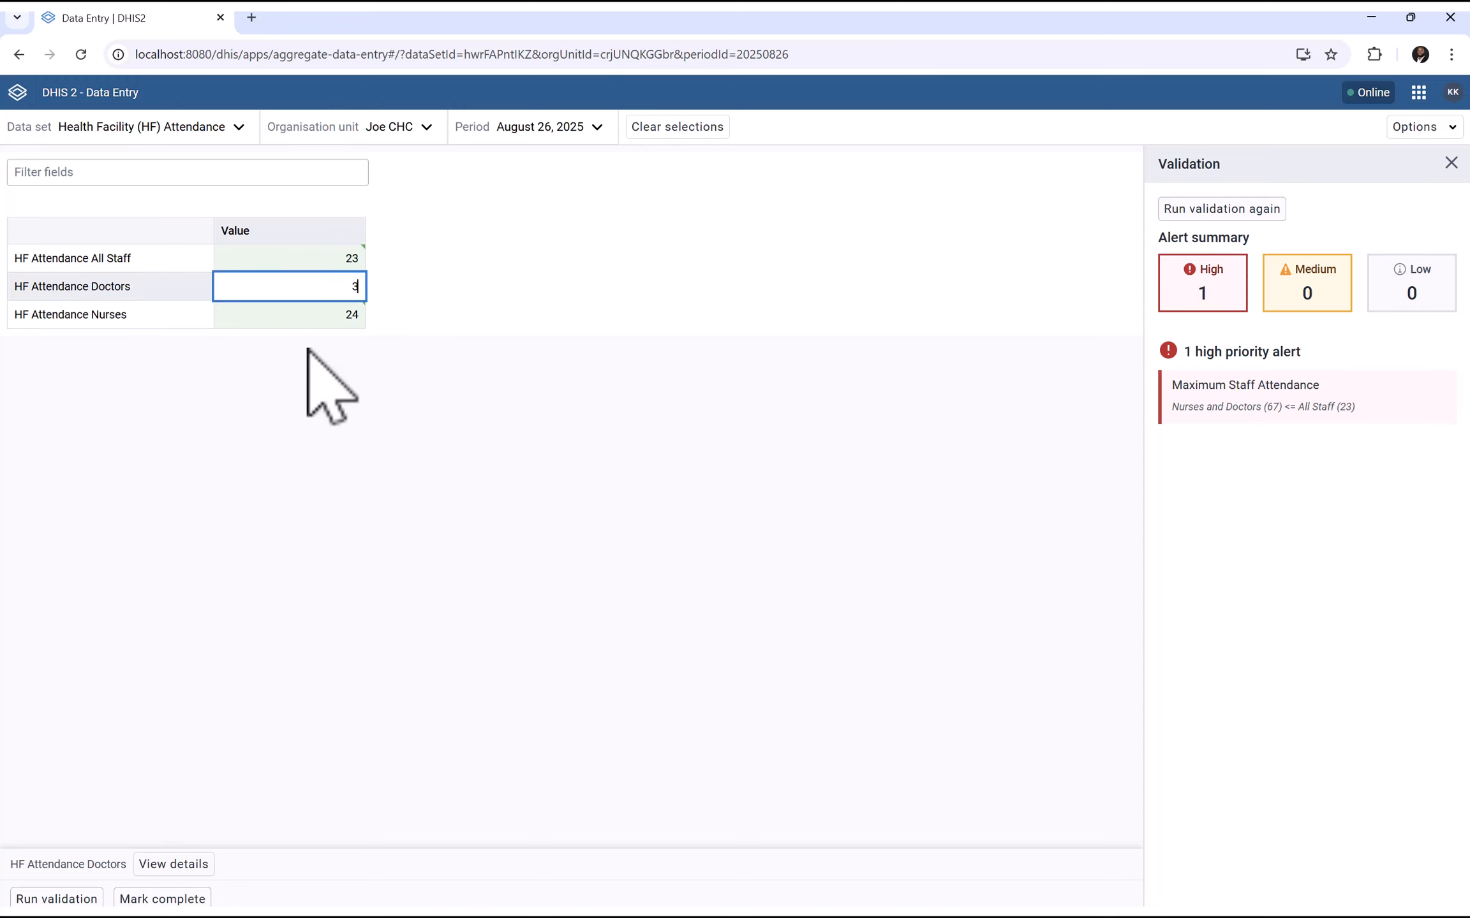
pyautogui.click(338, 316)
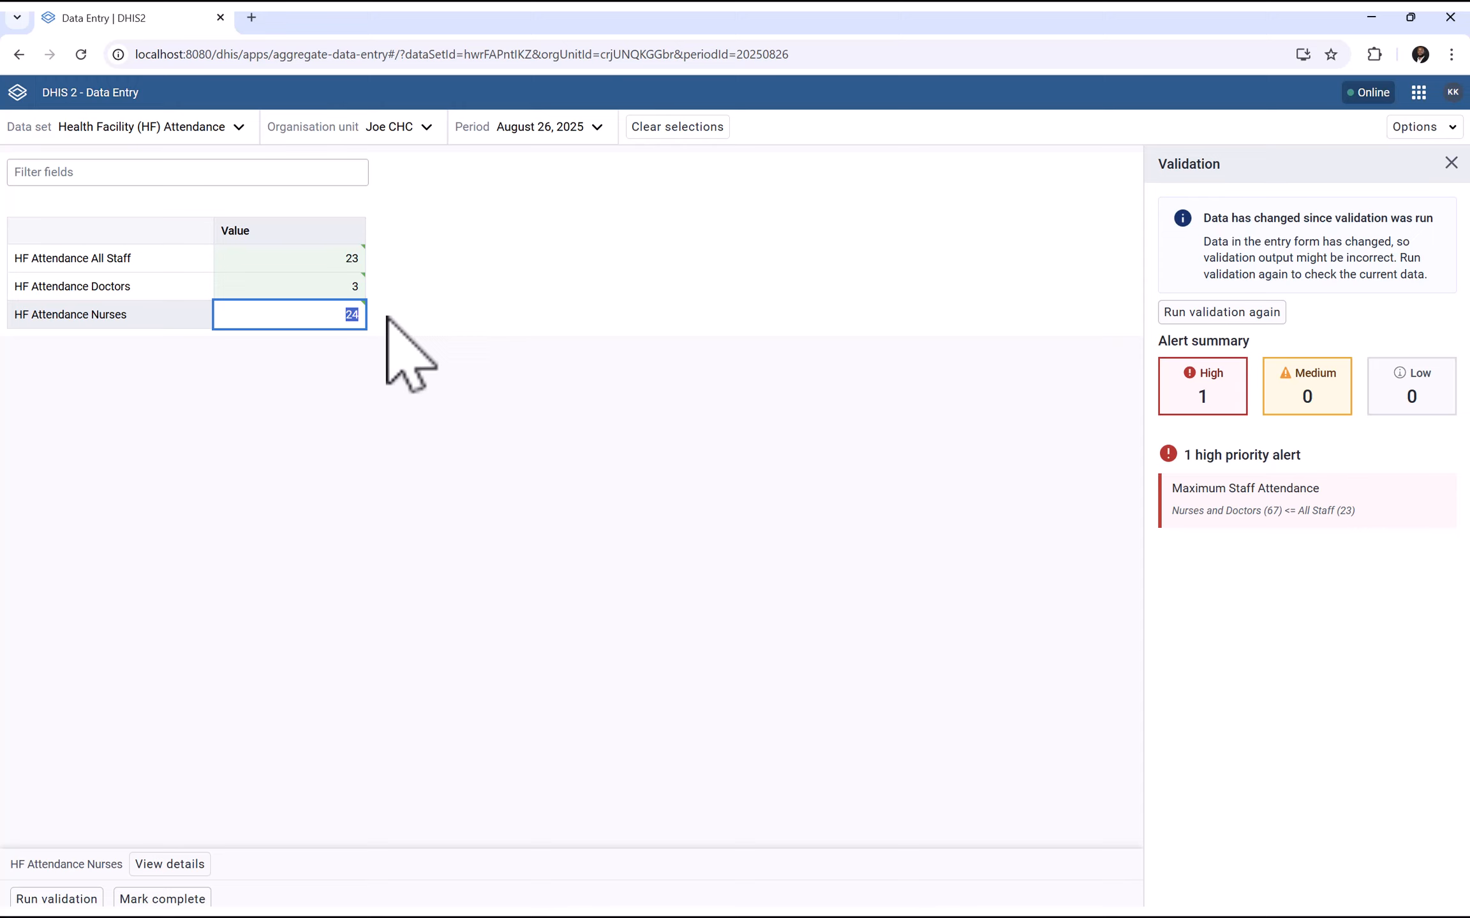
pyautogui.click(361, 456)
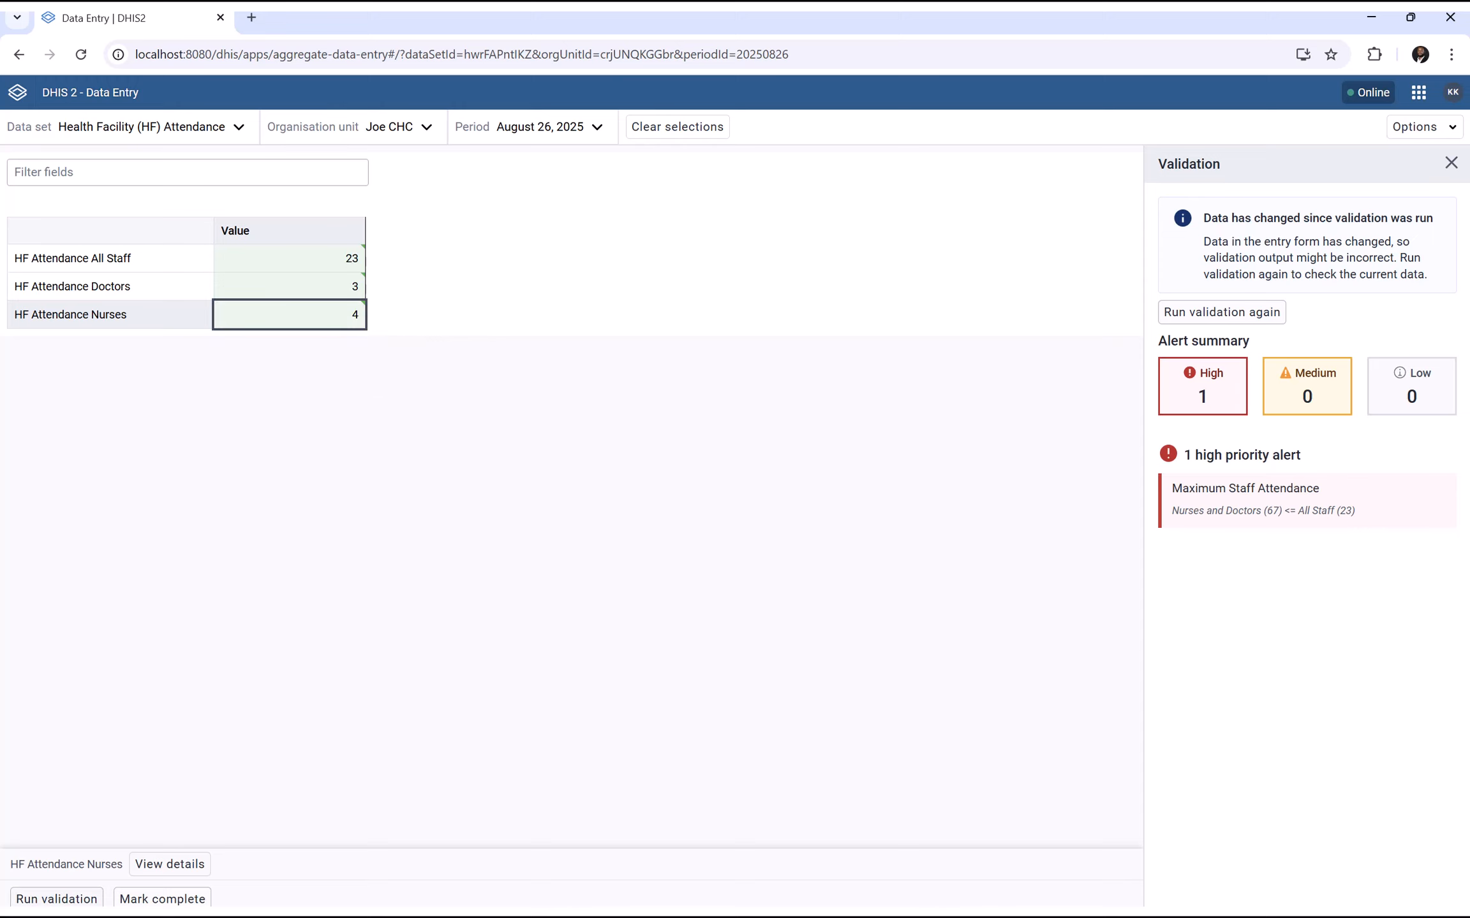
pyautogui.click(29, 899)
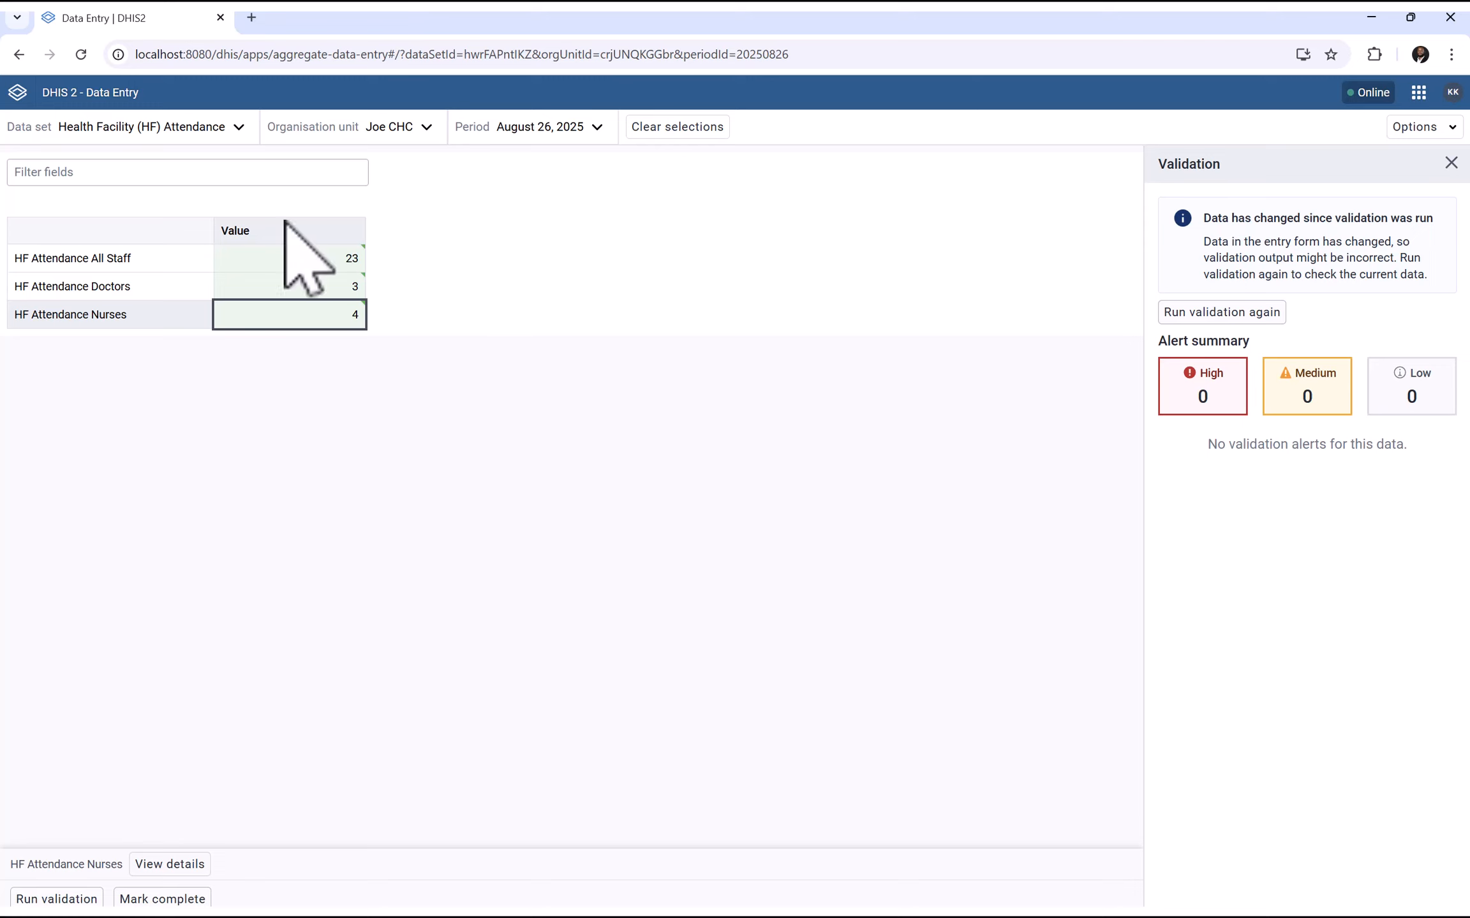
# Mark Joe CHC's attendance form complete and switch to the Dashboard app
pyautogui.click(135, 898)
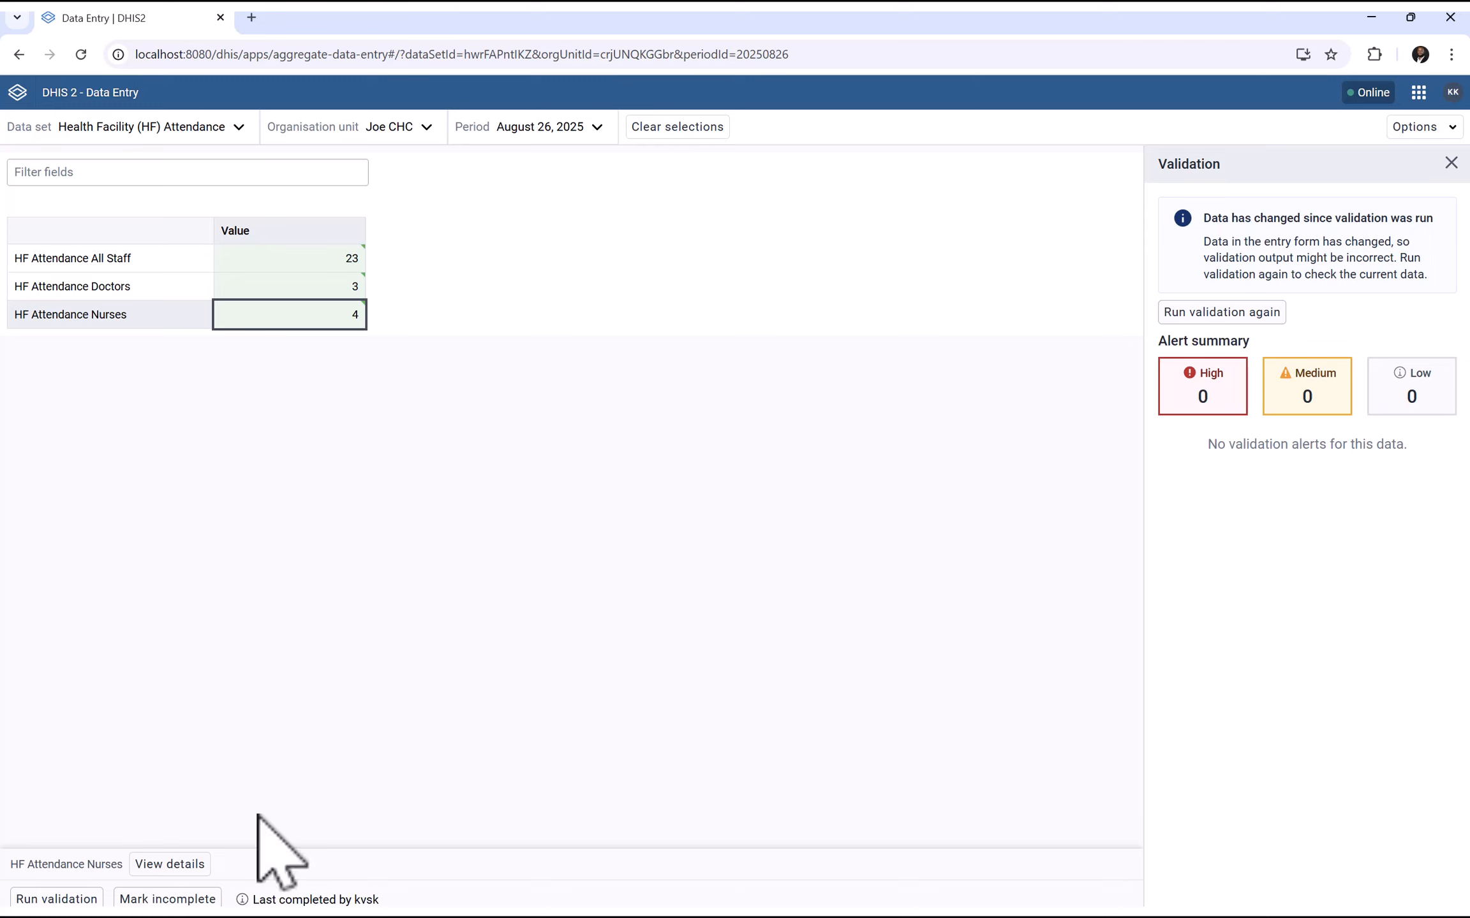
pyautogui.click(1448, 164)
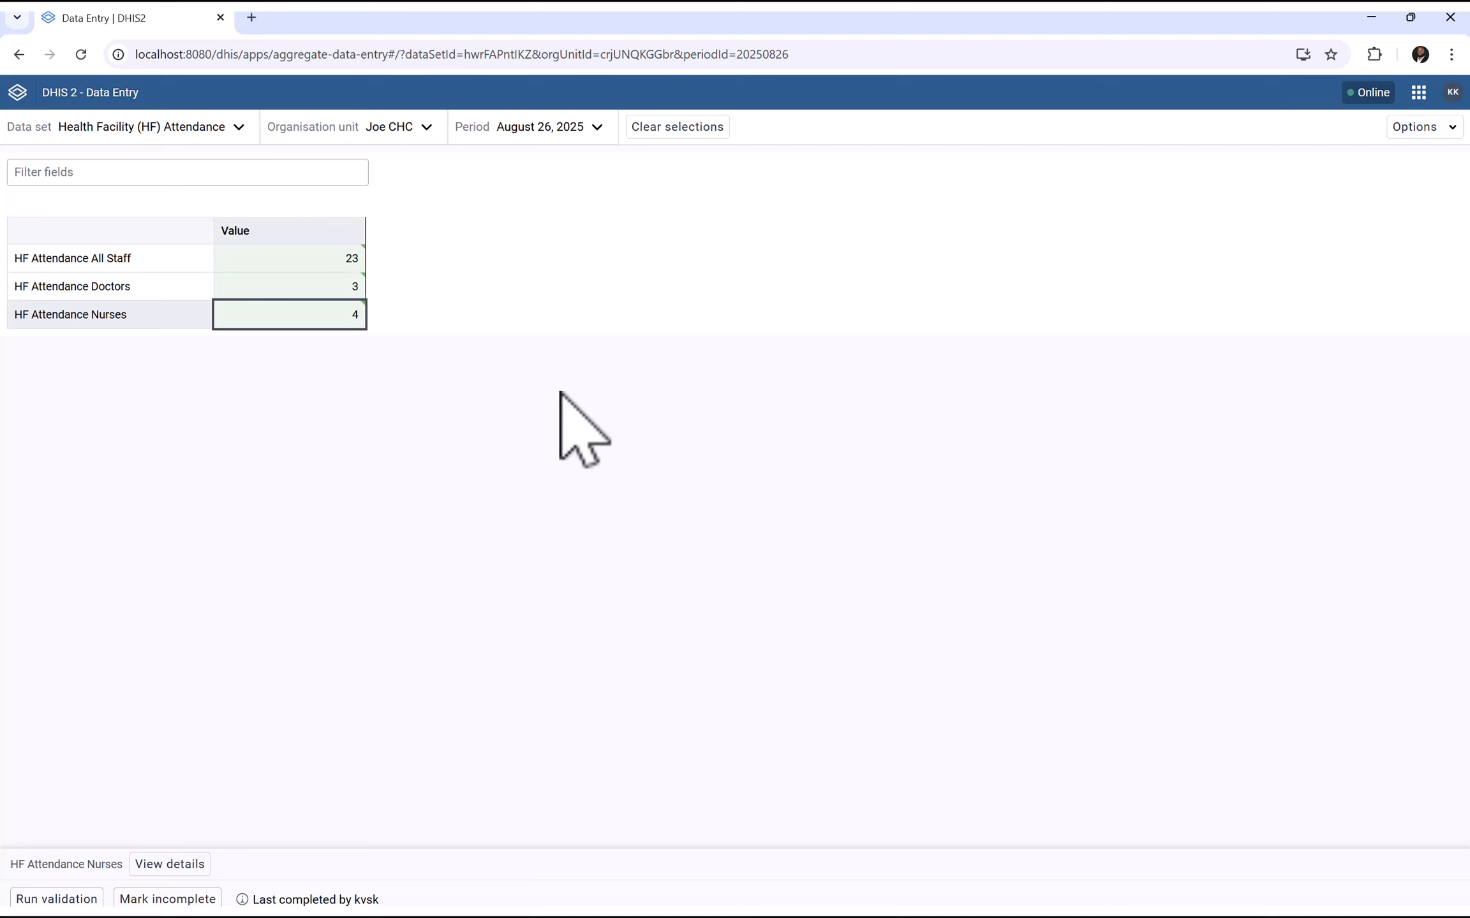
pyautogui.click(1418, 92)
pyautogui.click(734, 376)
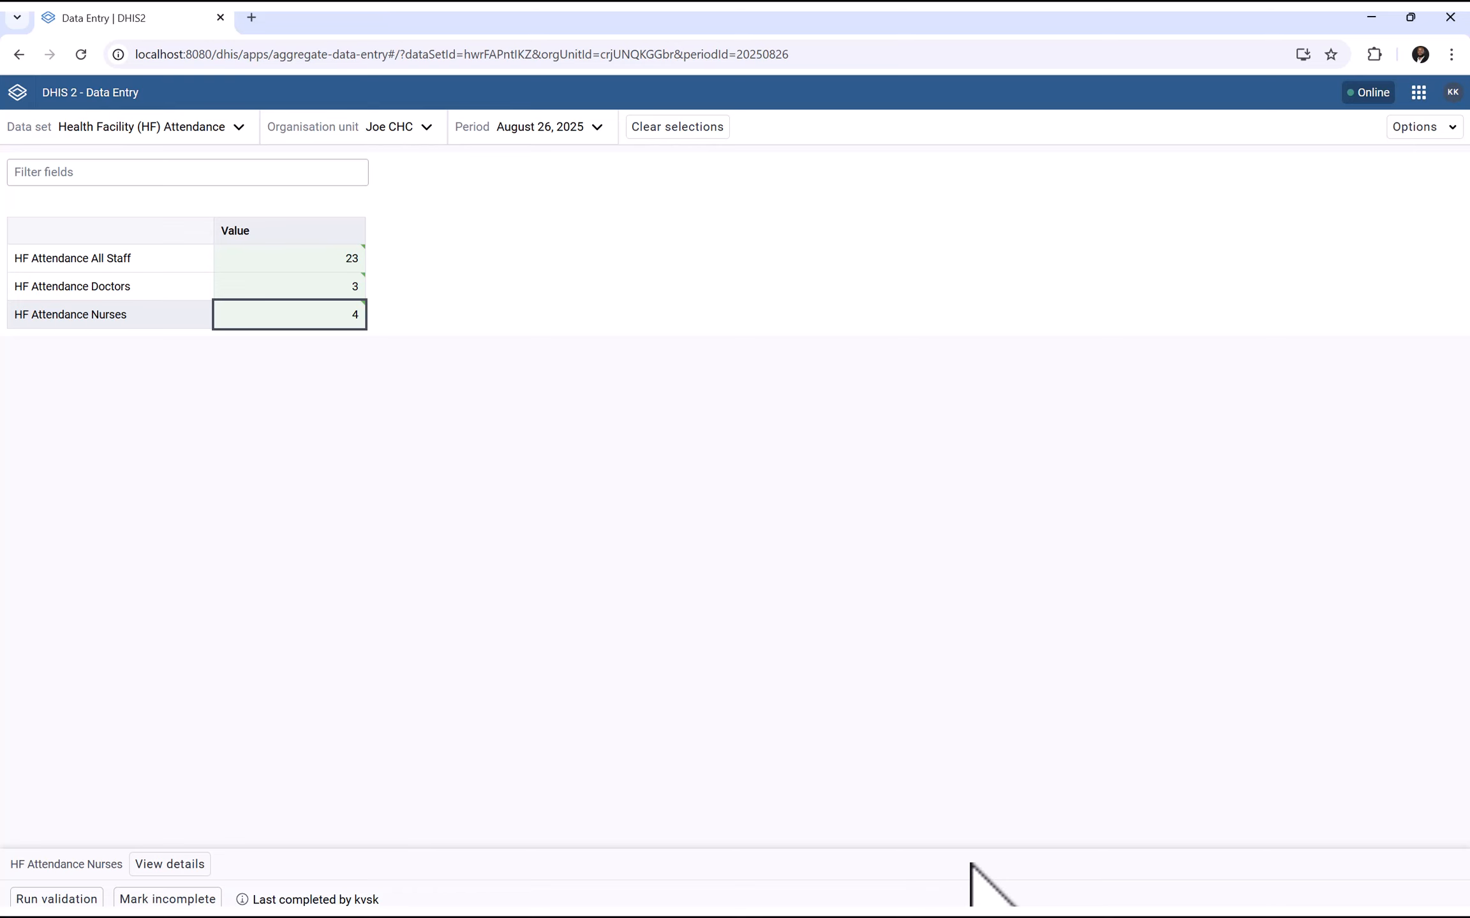
pyautogui.press('super')
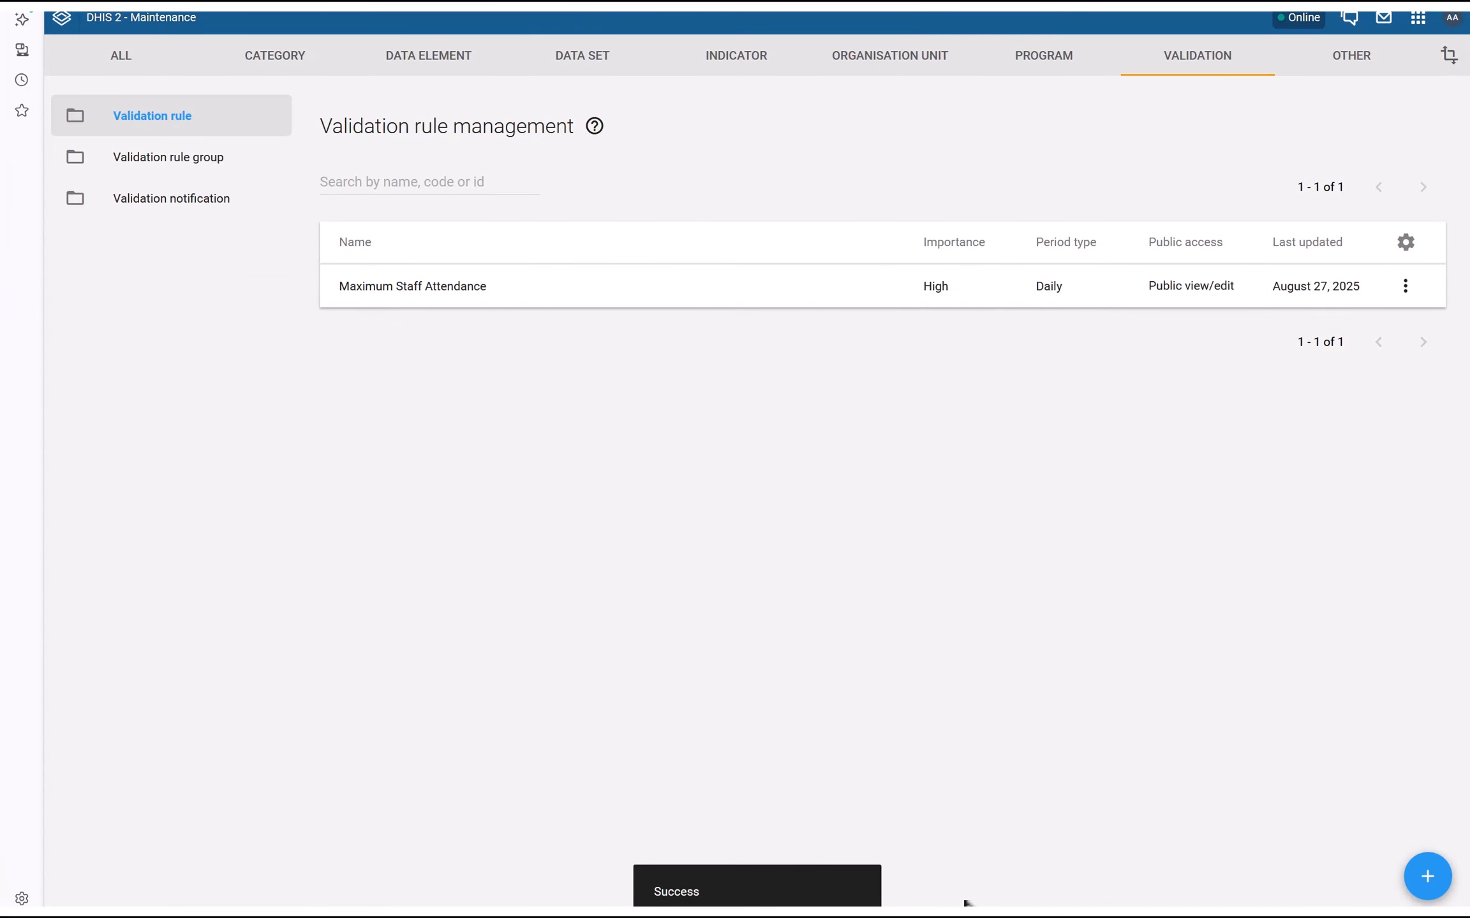
pyautogui.press('super')
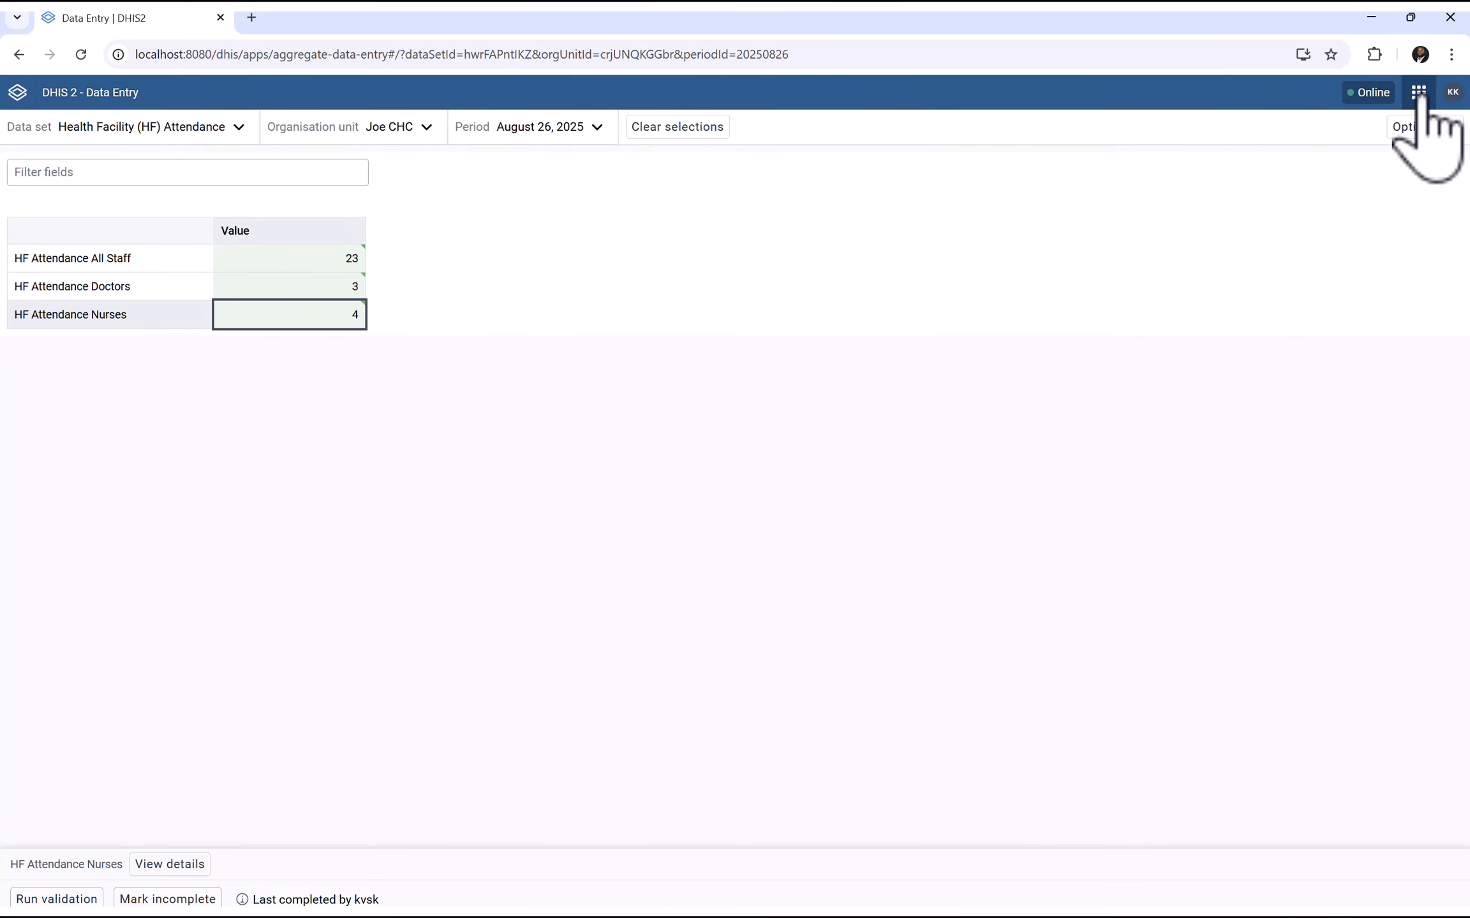
pyautogui.click(1418, 92)
pyautogui.click(1005, 214)
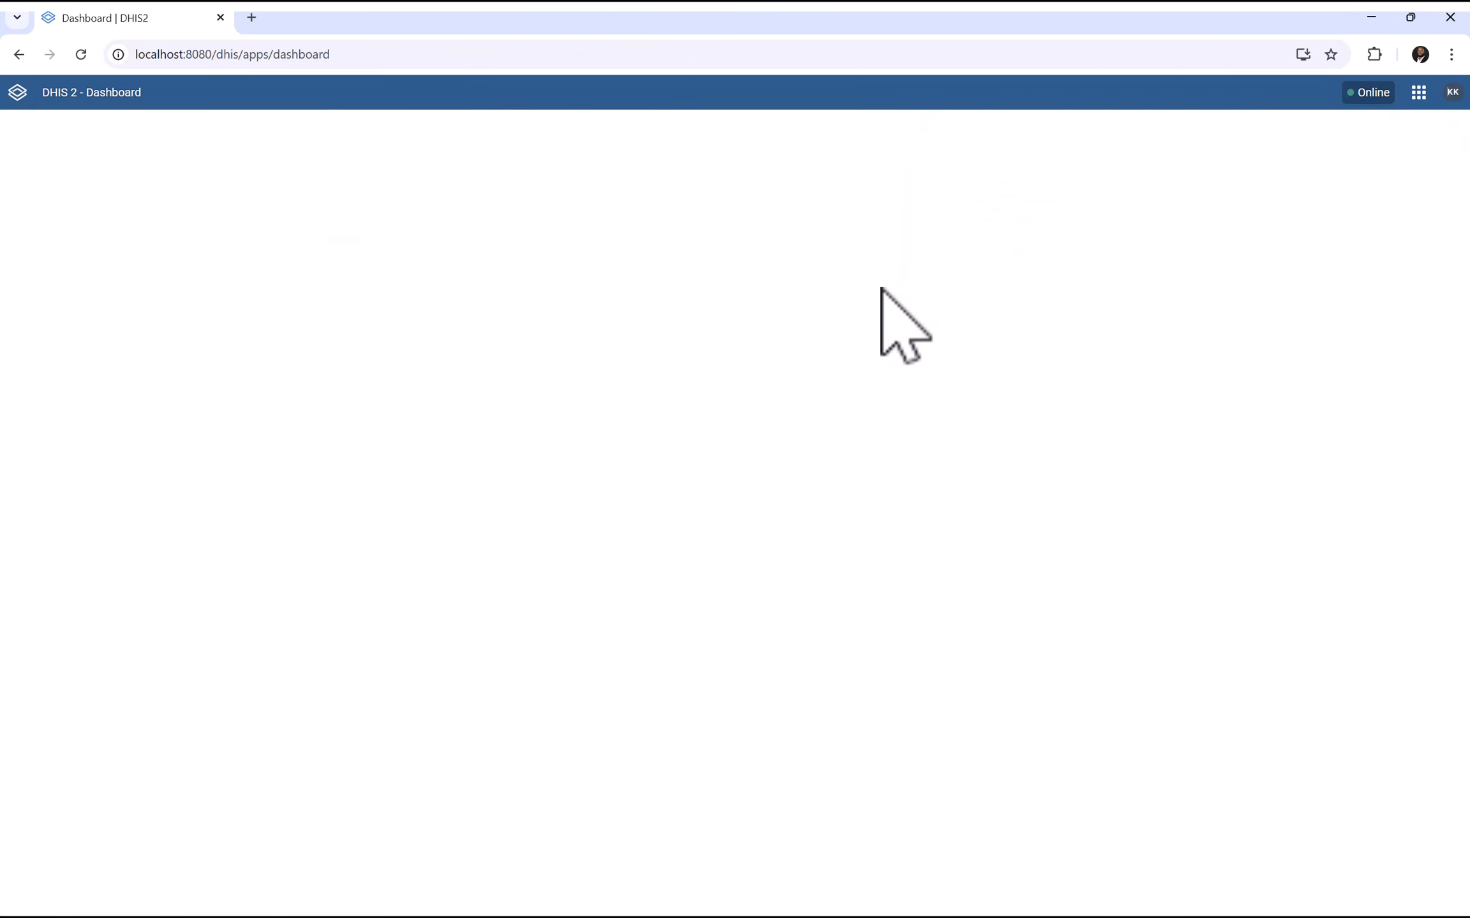